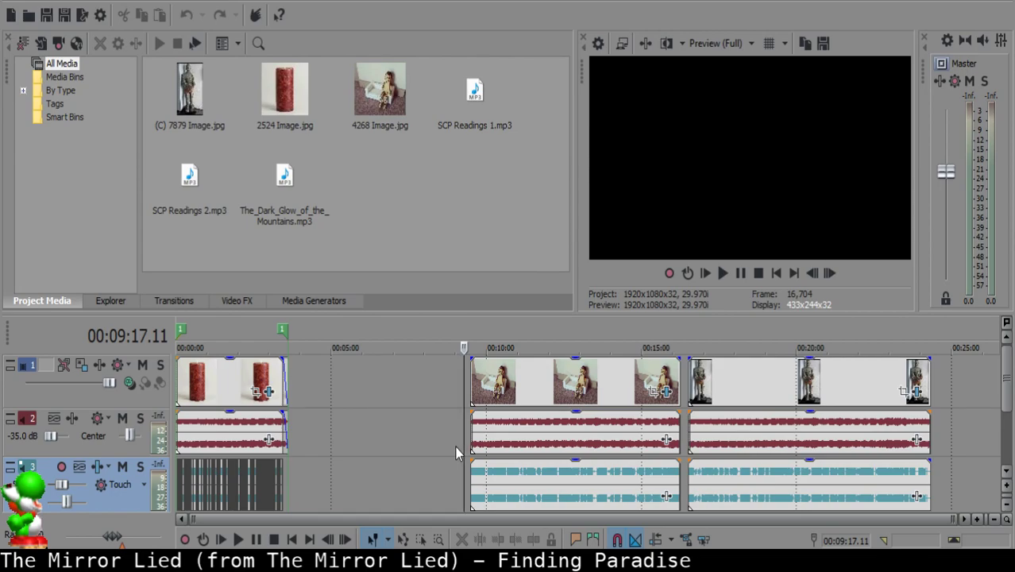
- Delete the red cylinder image, music and narration clips at the start of the timeline, along with the region markers around them
click(322, 442)
drag(311, 442, 177, 437)
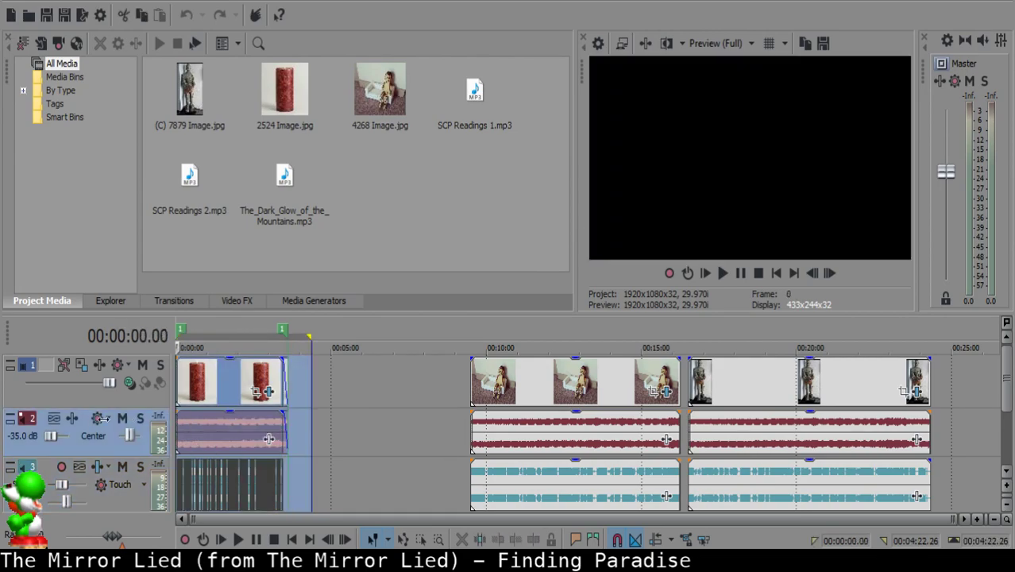
key(Delete)
click(279, 384)
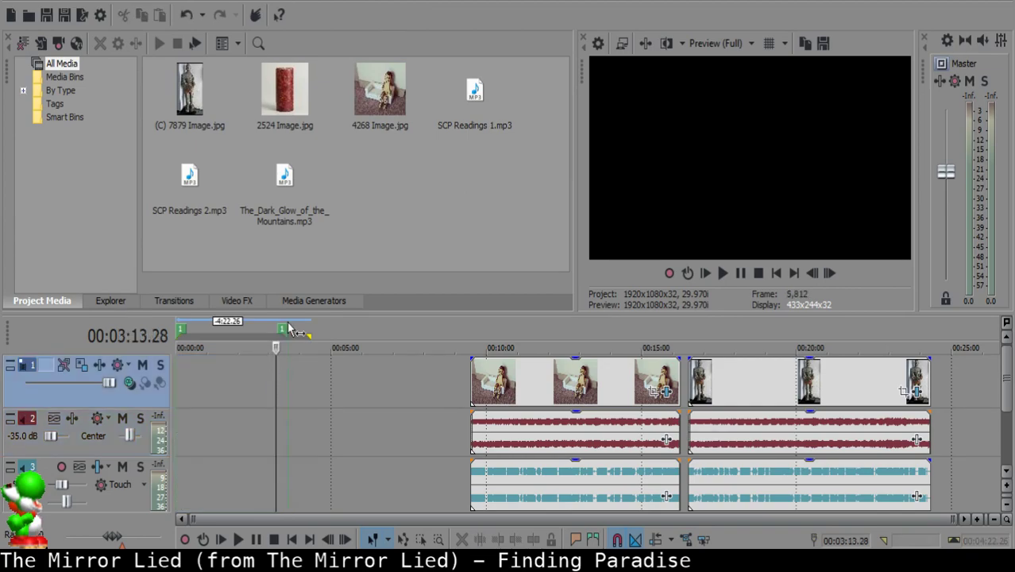
click(288, 390)
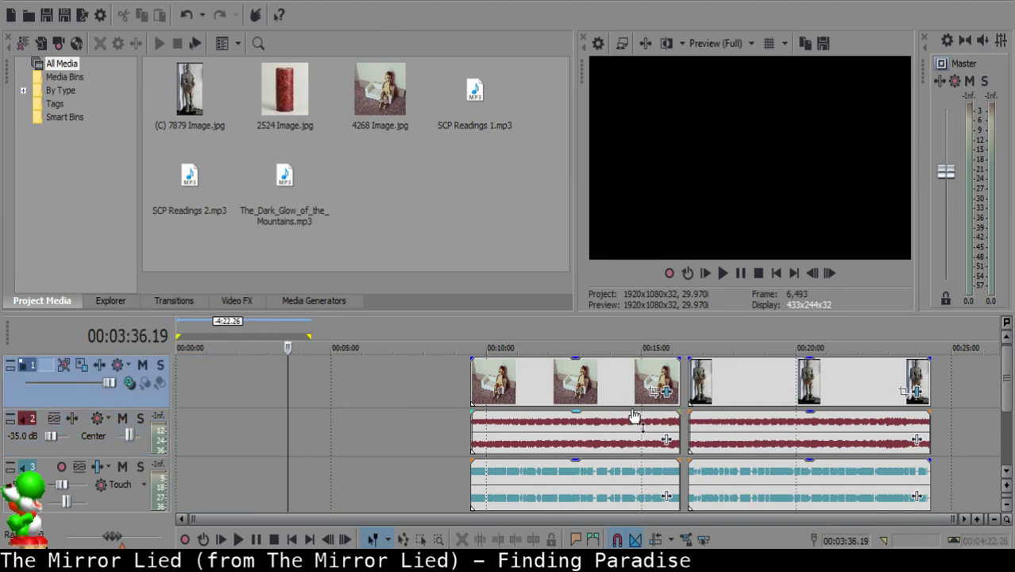
- Move all the remaining clips together so that the first group starts at the beginning of the timeline
click(566, 391)
key(ctrl+a)
drag(605, 431, 176, 420)
click(177, 419)
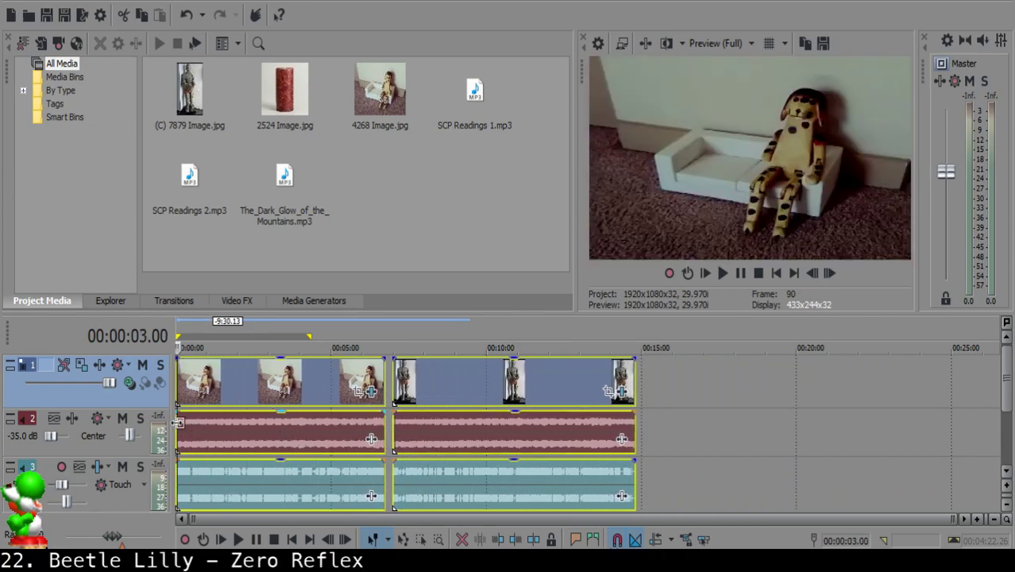
click(176, 422)
- Align the image and music clips with the timeline start and fade both in over about three seconds
scroll(218, 443, up, 10)
scroll(247, 442, down, 3)
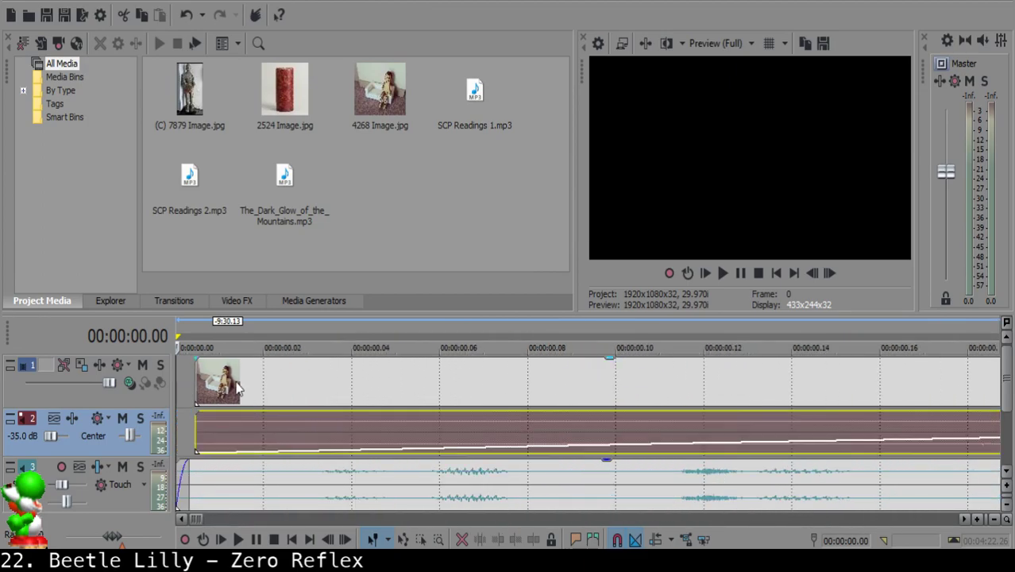
click(274, 384)
click(340, 418)
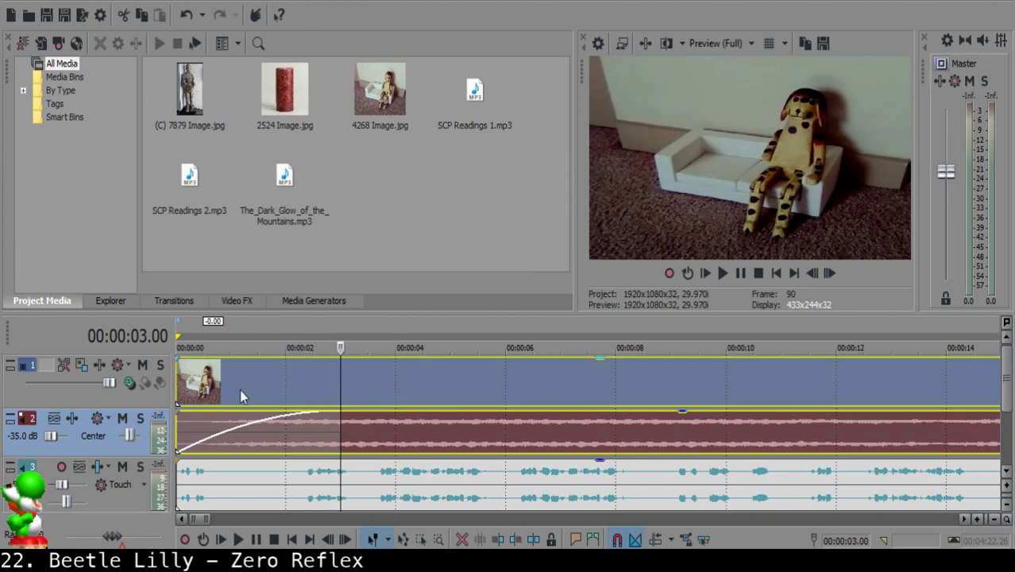
drag(178, 359, 334, 375)
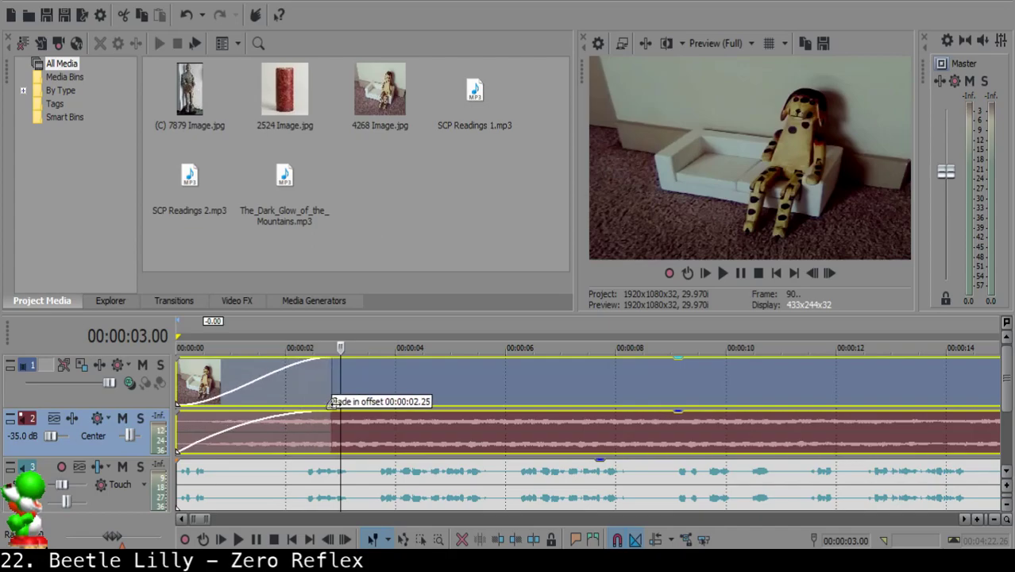
- Move the narration clip to 00:00:03.00, cut off its first few frames, and shift the remainder back to 00:00:03.00
drag(277, 483, 437, 479)
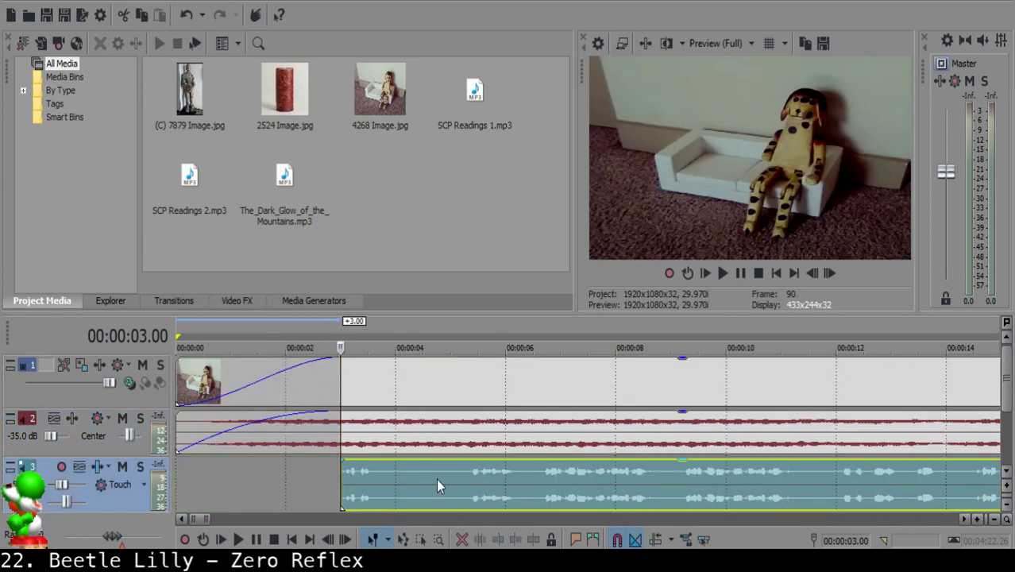
scroll(468, 480, up, 2)
click(594, 475)
scroll(596, 474, up, 3)
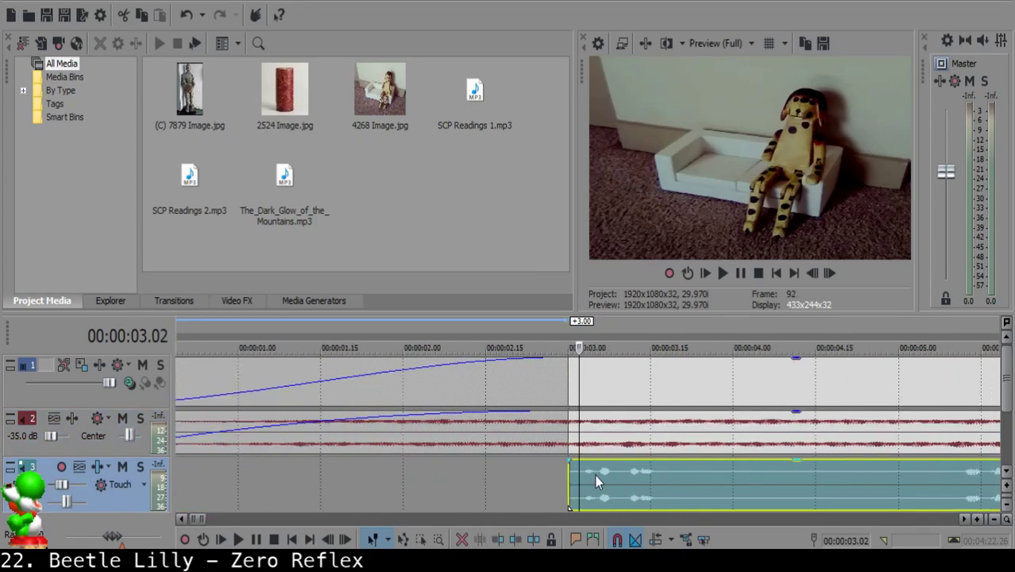
key(space)
key(space)
key(space)
key(space)
key(s)
click(561, 470)
key(Delete)
drag(597, 470, 576, 470)
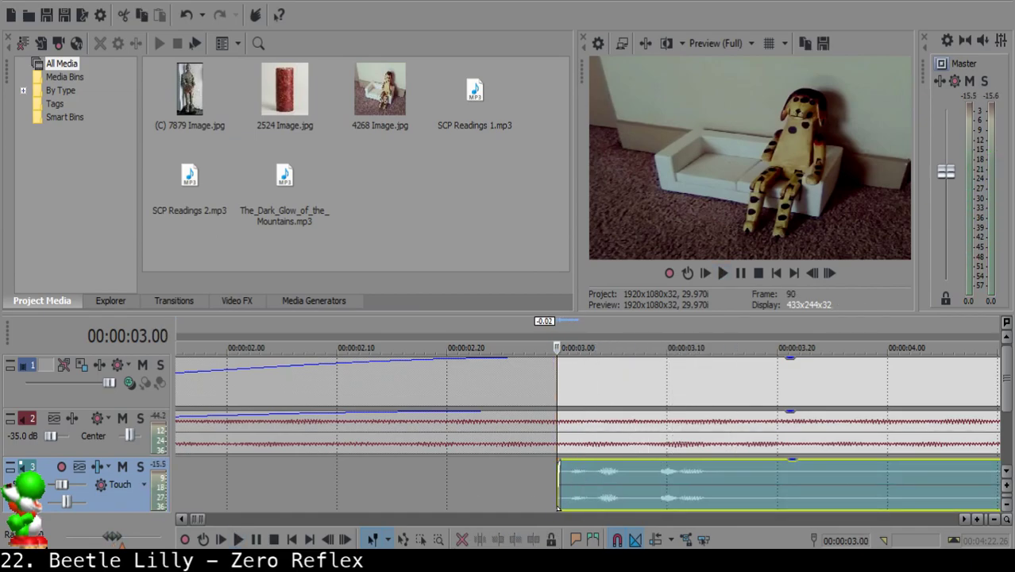
- Mute the music track
click(121, 417)
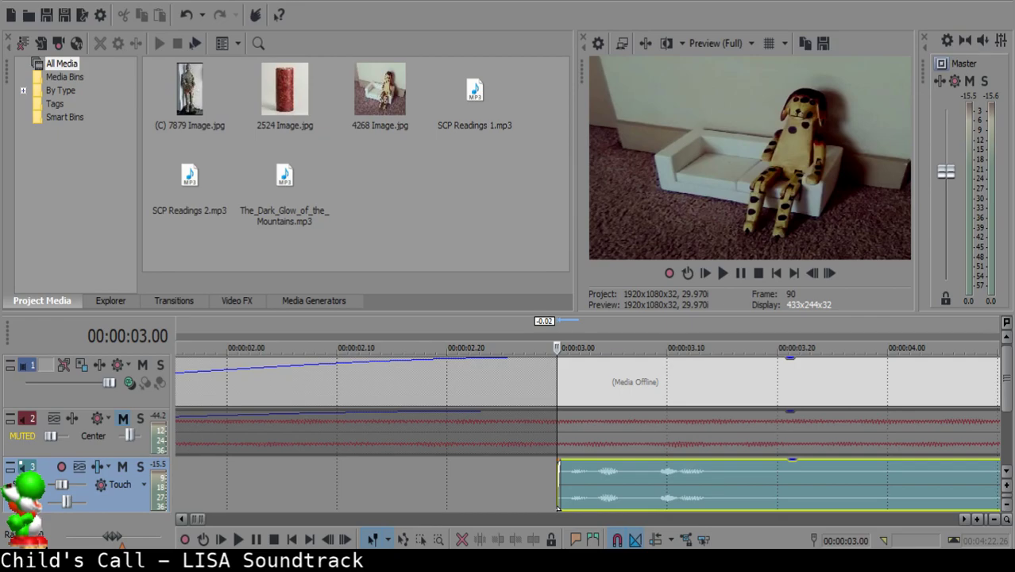
click(719, 453)
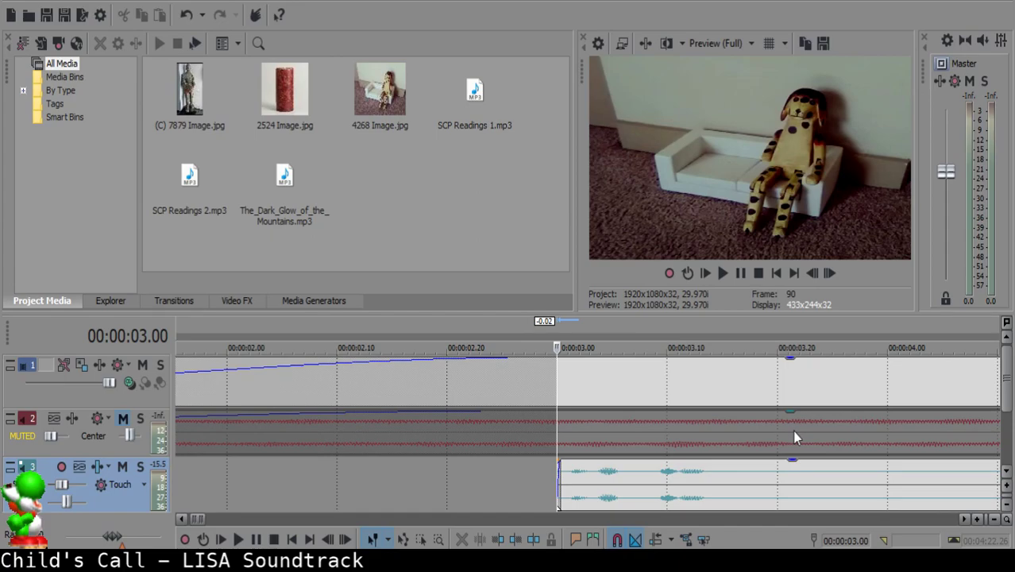
- Play the opening of the narration and split it after the first phrase, at about 00:00:03.20
click(577, 484)
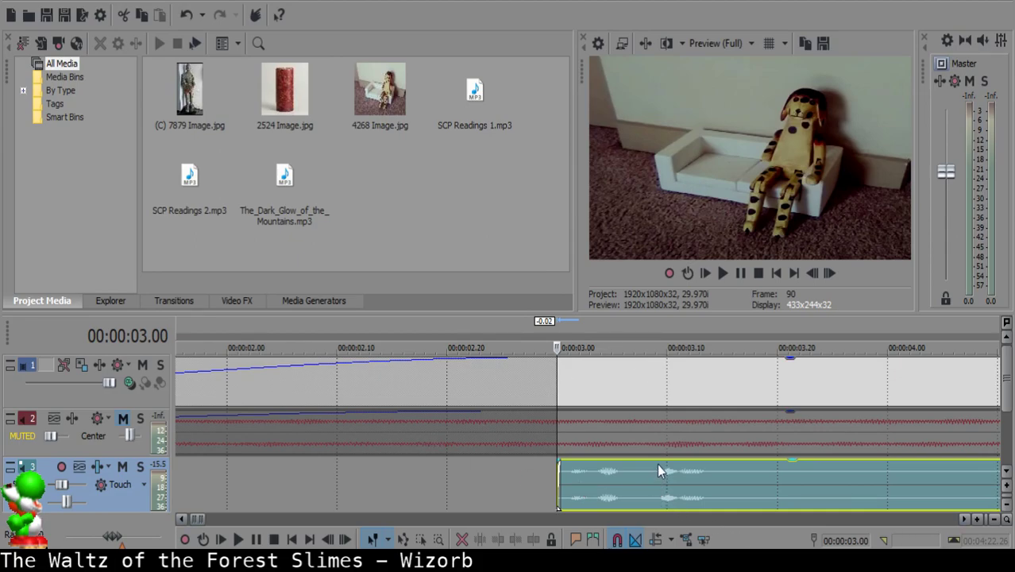
scroll(657, 464, down, 5)
key(space)
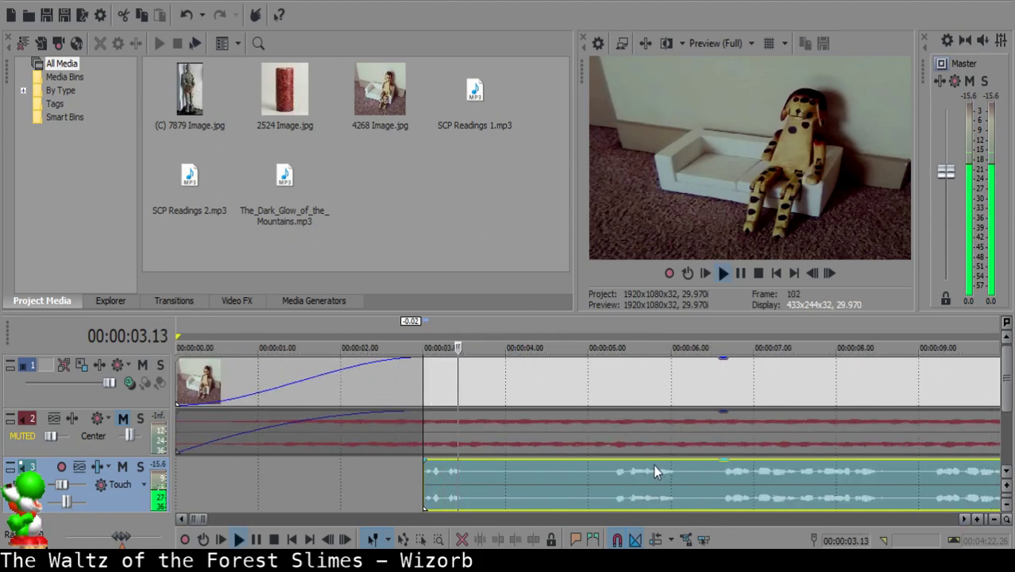
click(479, 475)
click(478, 471)
key(space)
key(space)
key(s)
- Cut out the silence before the second phrase up to about 00:00:05.07 and move the remaining narration to about 00:00:04.10
click(615, 481)
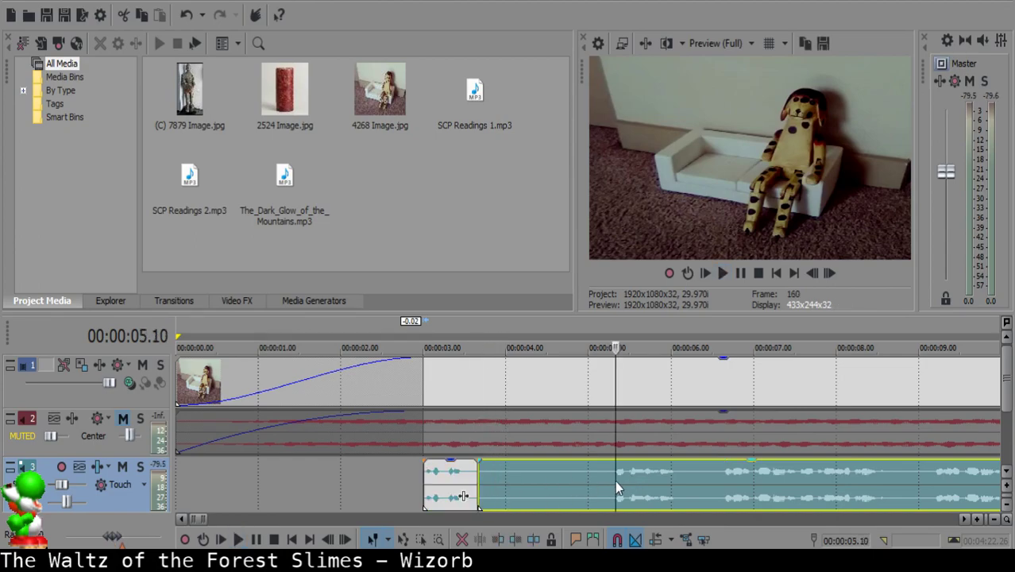
key(space)
key(space)
click(607, 481)
key(s)
click(528, 479)
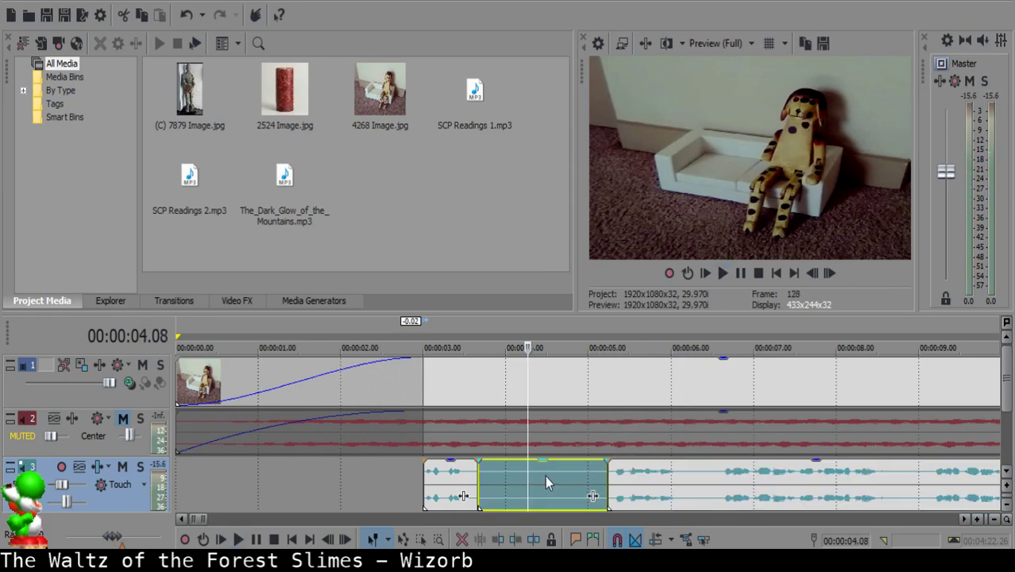
key(Delete)
drag(657, 479, 582, 471)
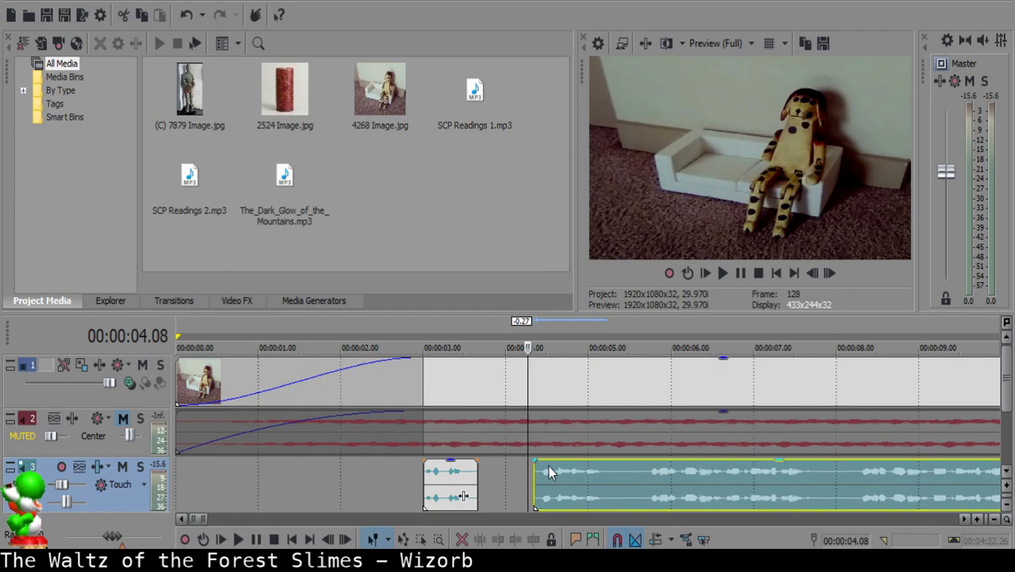
- Play across the gap after the first phrase and shift the second narration clip two frames later
click(427, 469)
key(space)
scroll(488, 467, up, 3)
drag(604, 481, 623, 492)
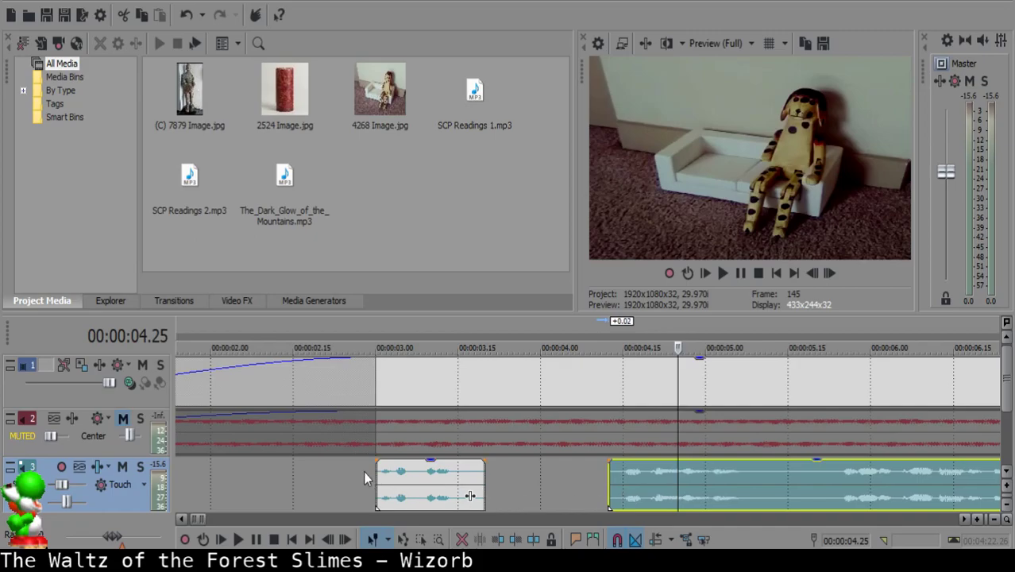
- Replay the first narration clip and nudge the second narration clip one more frame later
click(387, 476)
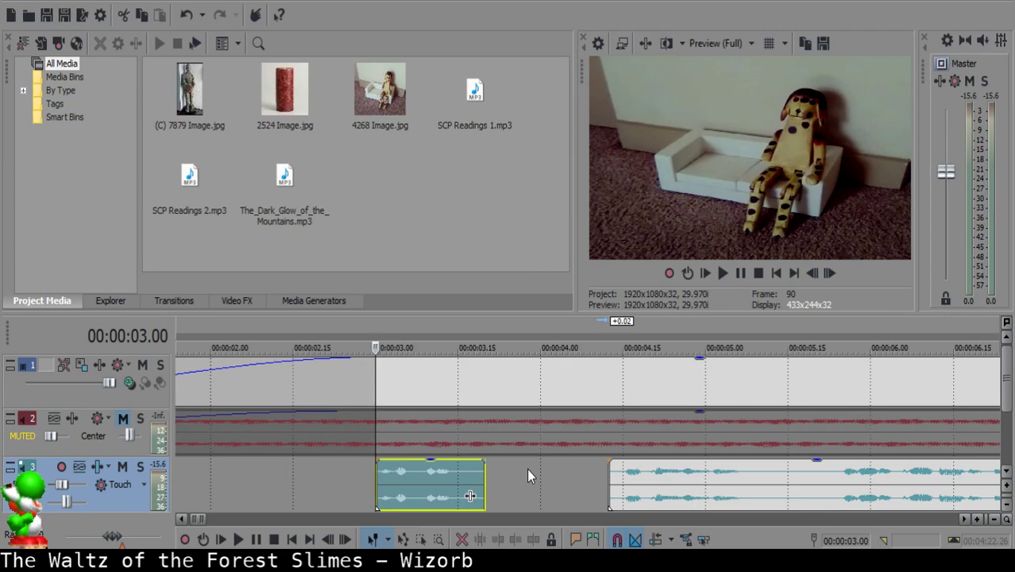
scroll(526, 468, down, 3)
scroll(527, 468, down, 3)
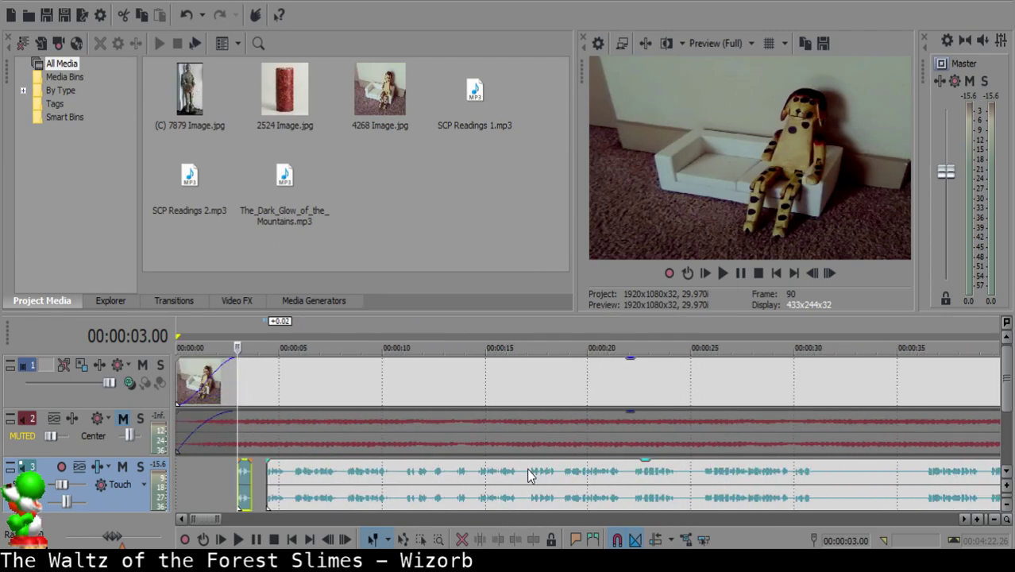
scroll(534, 467, up, 6)
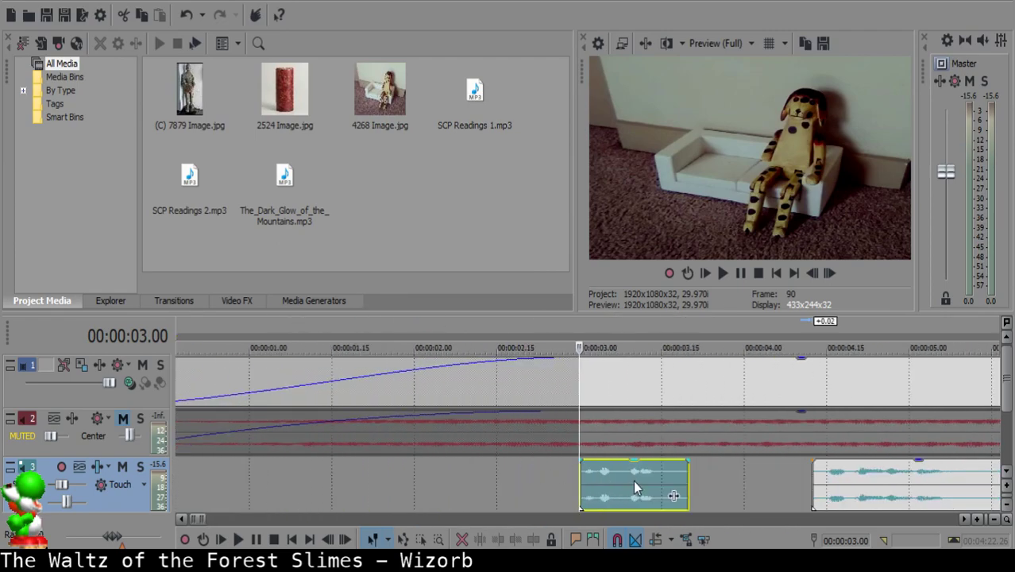
scroll(633, 480, down, 3)
key(space)
key(space)
click(580, 480)
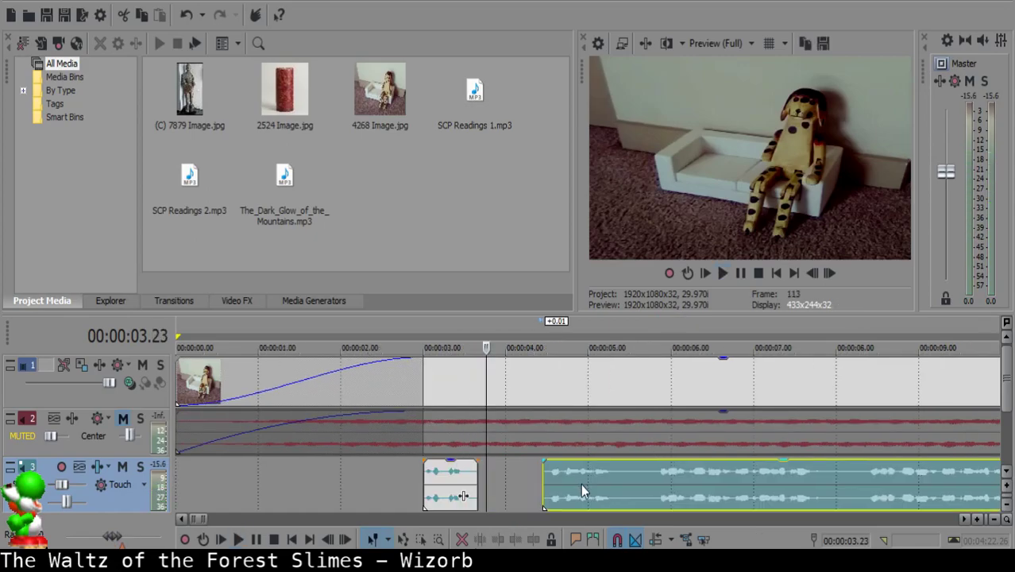
- Play the narration from 00:00:03.00 and split the second clip after its phrase, at about 00:00:05.13
click(428, 487)
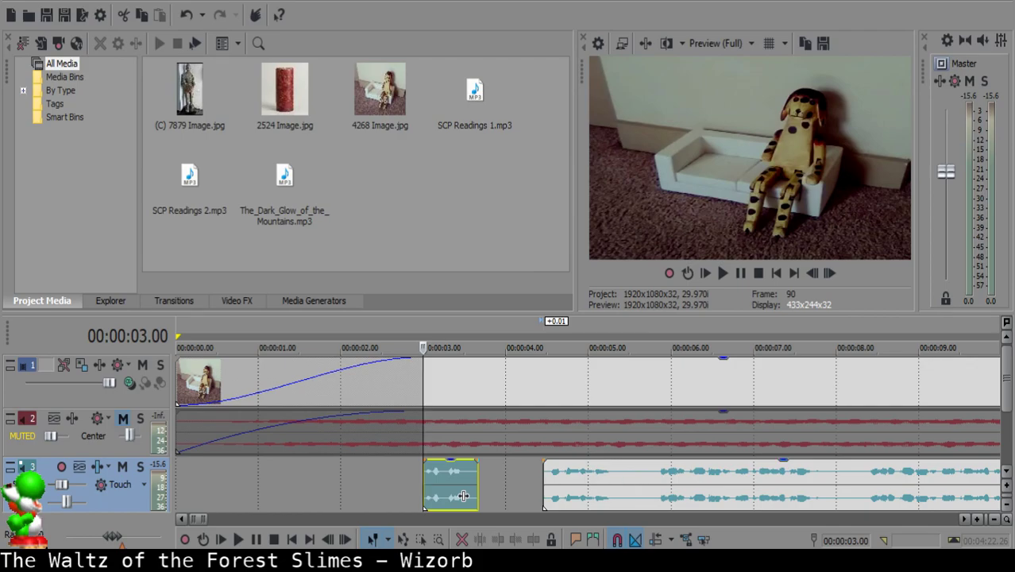
click(415, 469)
click(429, 472)
click(423, 471)
scroll(659, 486, down, 5)
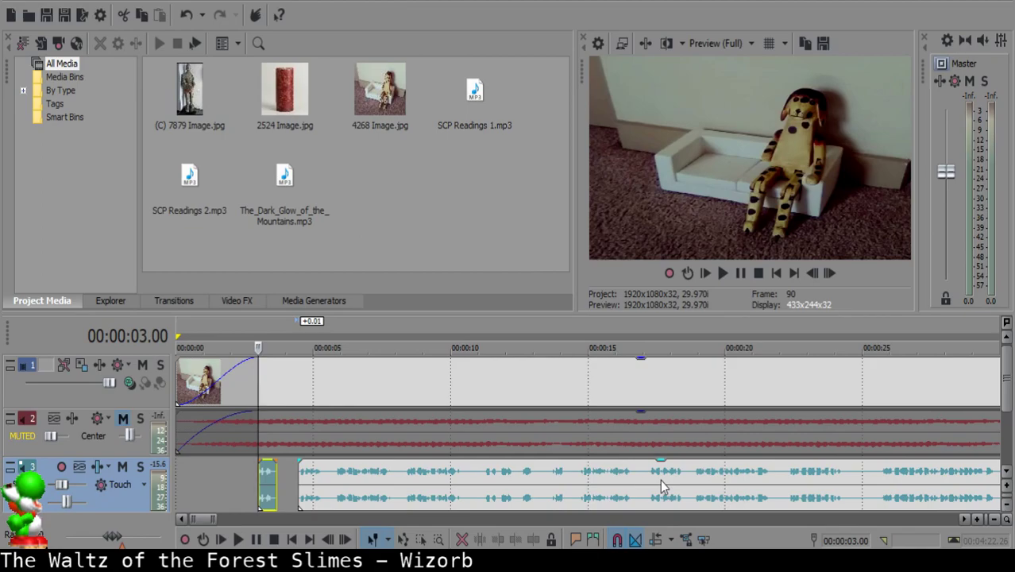
scroll(657, 485, down, 2)
key(space)
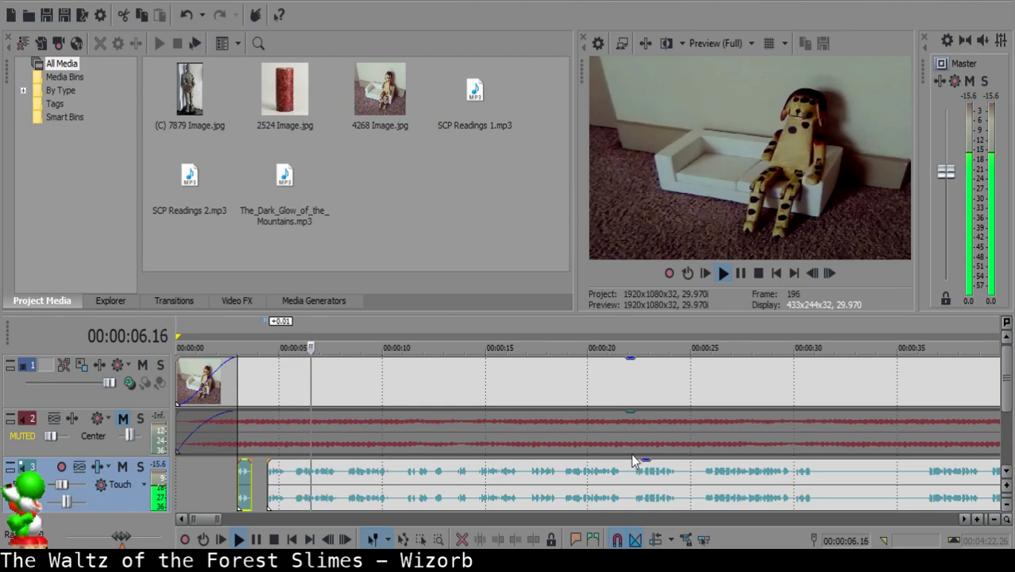
scroll(636, 467, up, 5)
click(471, 482)
key(space)
key(s)
- Cut out the narration from about 00:00:05.13 to 00:00:08.08 and move the remaining narration to about 00:00:05.17
click(787, 484)
key(space)
scroll(787, 484, down, 1)
scroll(787, 485, up, 2)
click(434, 476)
key(space)
key(s)
scroll(429, 481, down, 3)
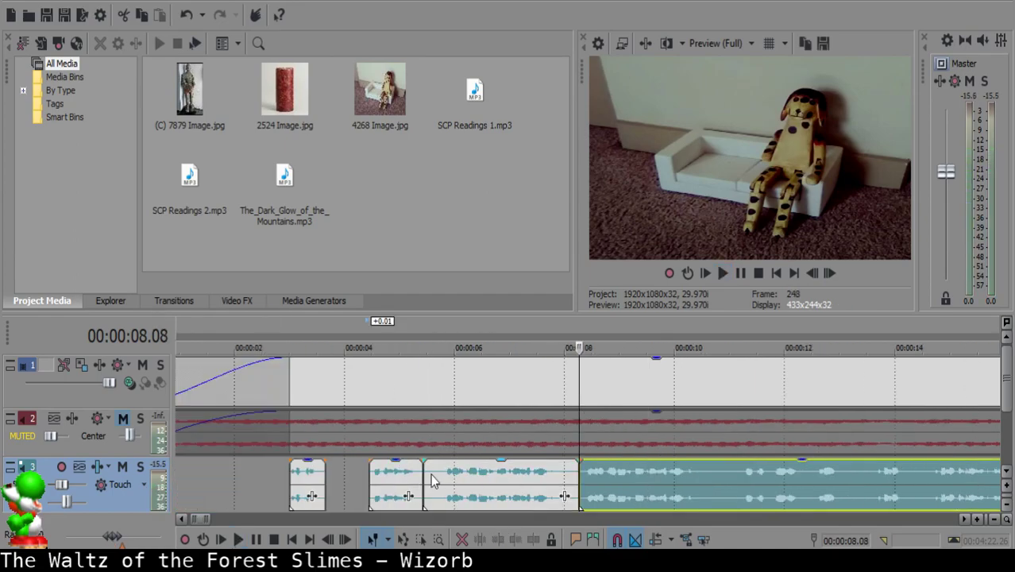
click(429, 477)
key(Delete)
drag(645, 486, 499, 473)
- Nudge the third narration clip one frame closer to the second one
click(383, 468)
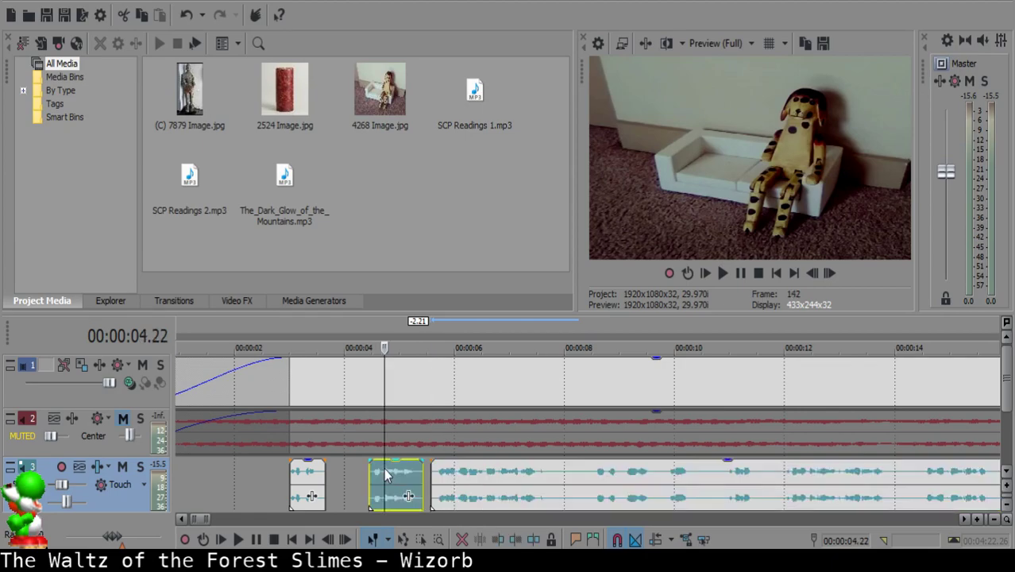
key(Up)
key(Up)
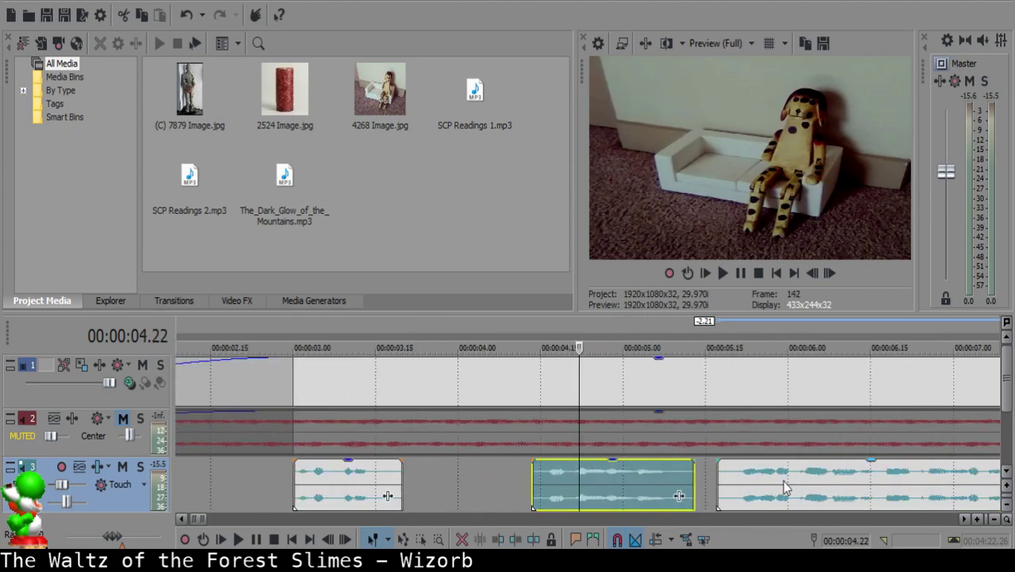
click(777, 489)
click(567, 475)
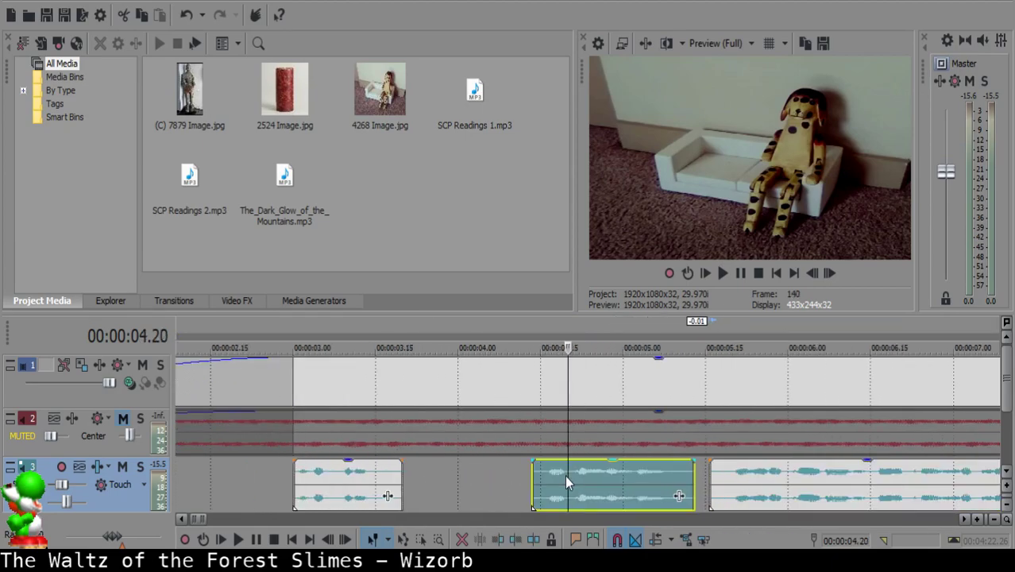
- Play the transition between the second and third narration clips and shift the third clip another frame earlier, to about 00:00:05.15
key(Down)
key(Down)
key(Up)
key(Up)
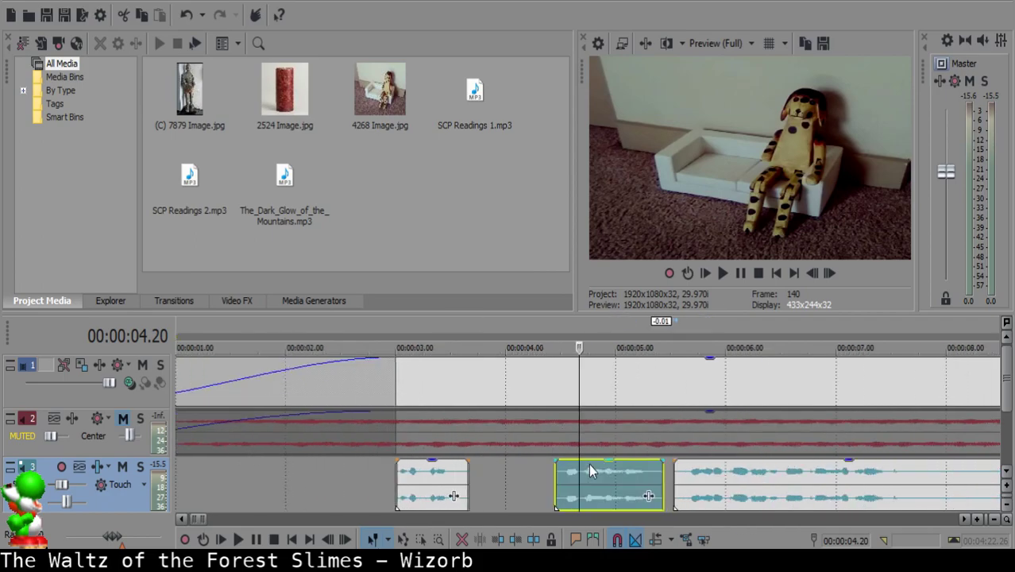
key(Right)
key(Down)
key(Down)
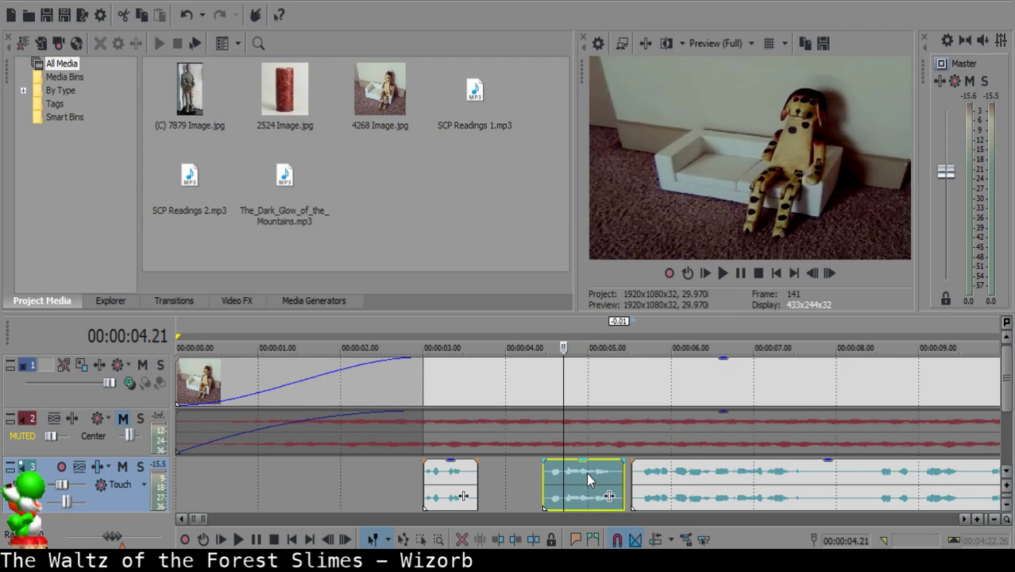
key(space)
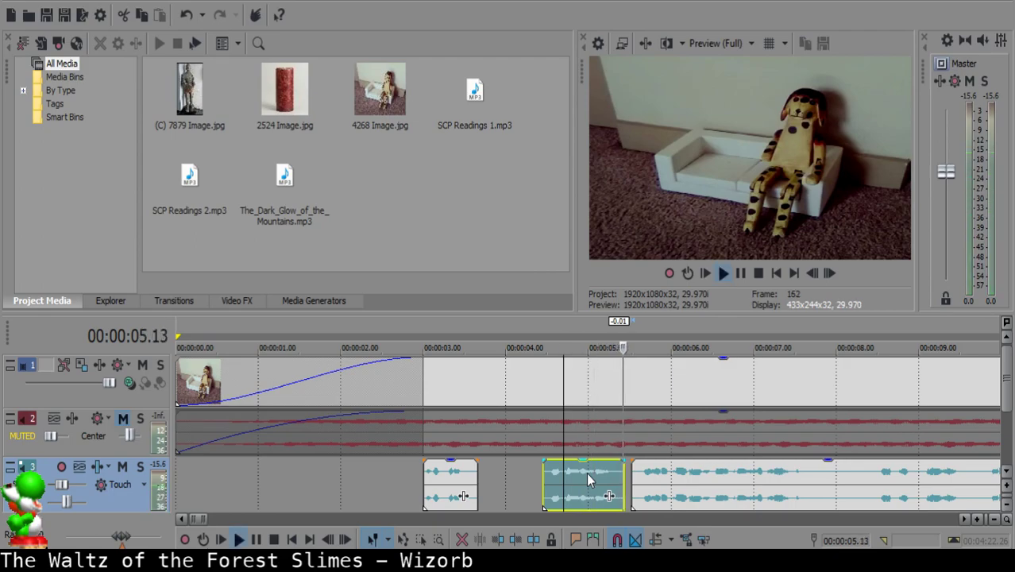
scroll(587, 474, up, 2)
click(565, 469)
key(Return)
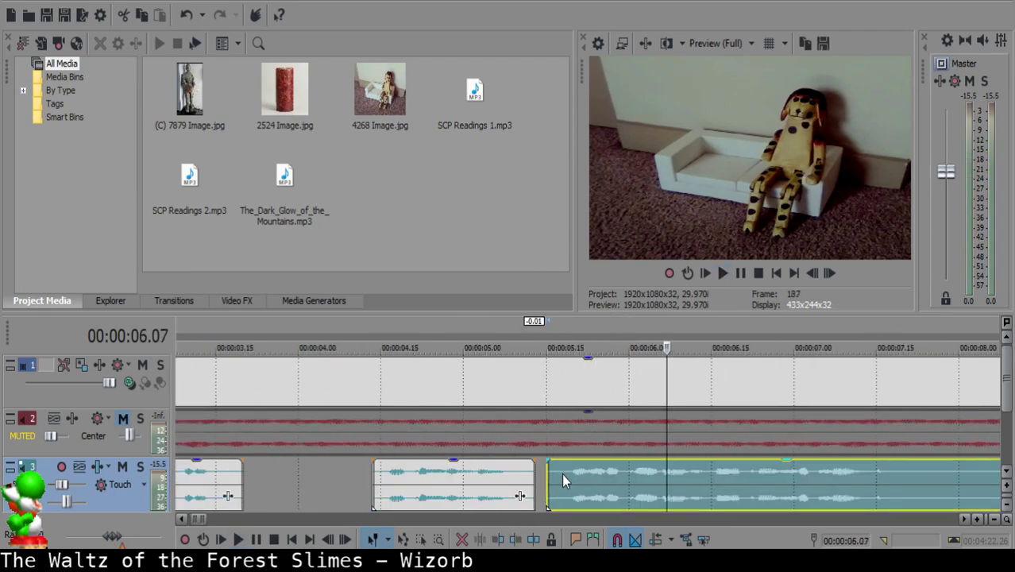
- Play the narration from the second clip, split the third clip at about 00:00:07.19 and 00:00:08.01, and delete the piece between
click(409, 474)
key(space)
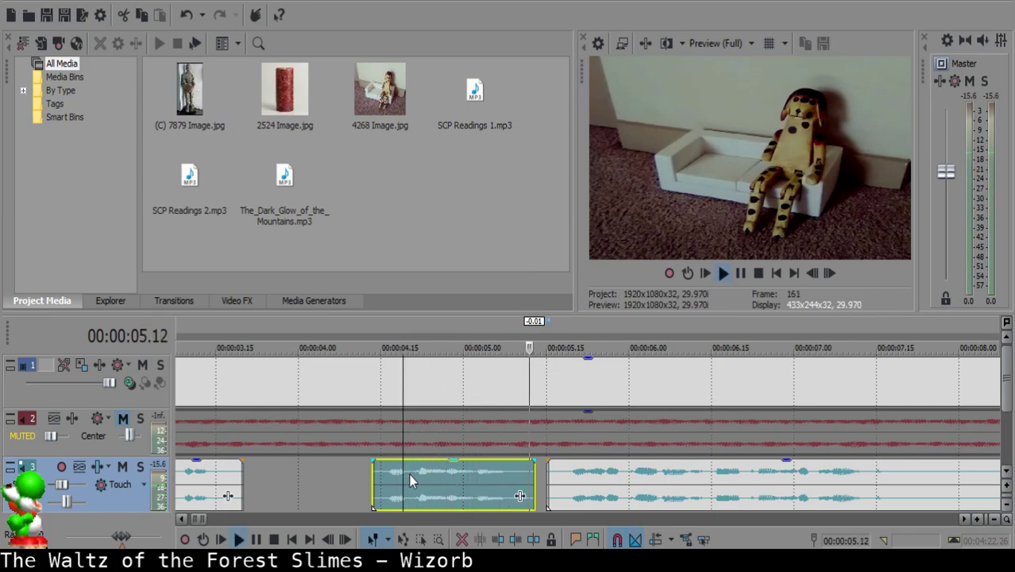
click(581, 469)
key(space)
key(s)
key(space)
key(s)
click(601, 477)
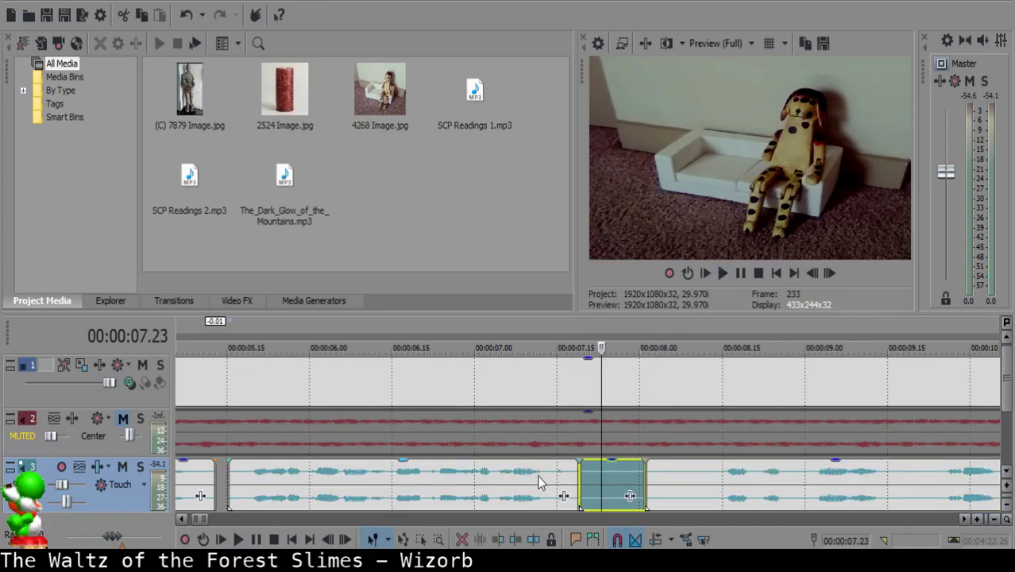
key(Delete)
- Add a fade-out of about 3 frames to the end of the third narration clip and play it back
click(524, 479)
key(space)
key(Return)
drag(580, 463, 565, 463)
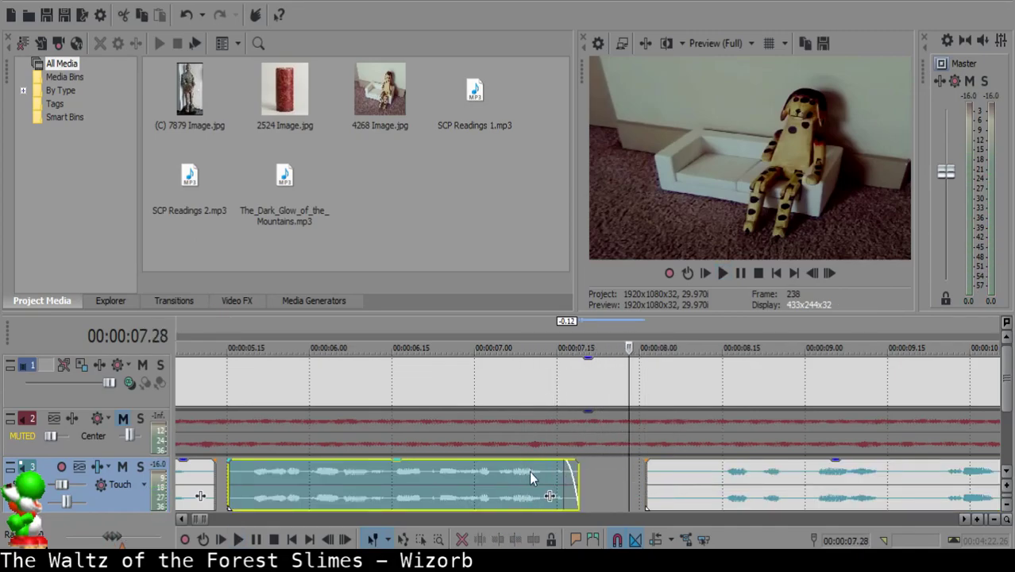
click(423, 470)
key(space)
key(space)
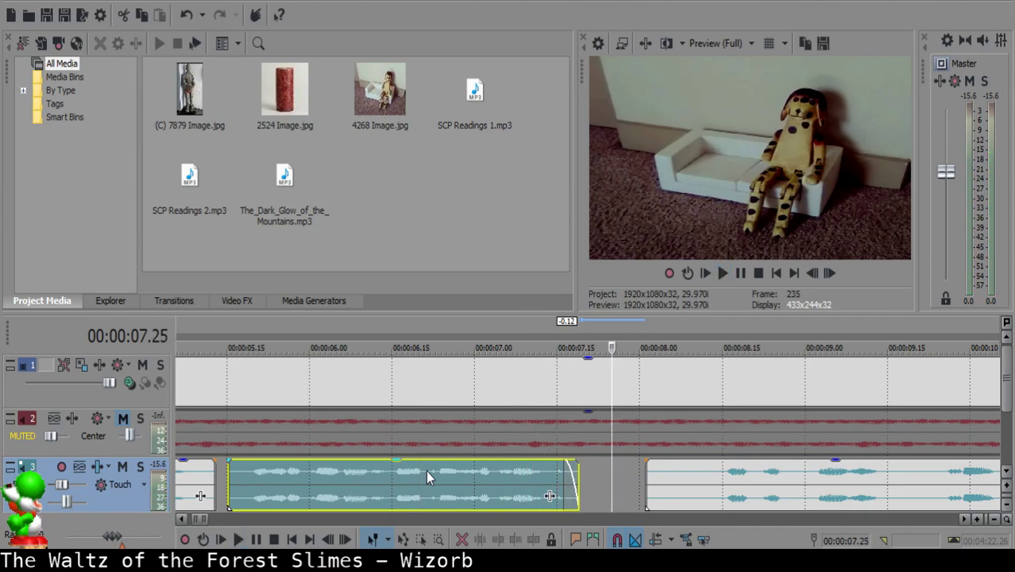
scroll(426, 475, down, 5)
key(space)
- Cut the narration from about 00:00:08.01 to 00:00:08.11 and move the remaining narration to about 00:00:07.26
click(609, 478)
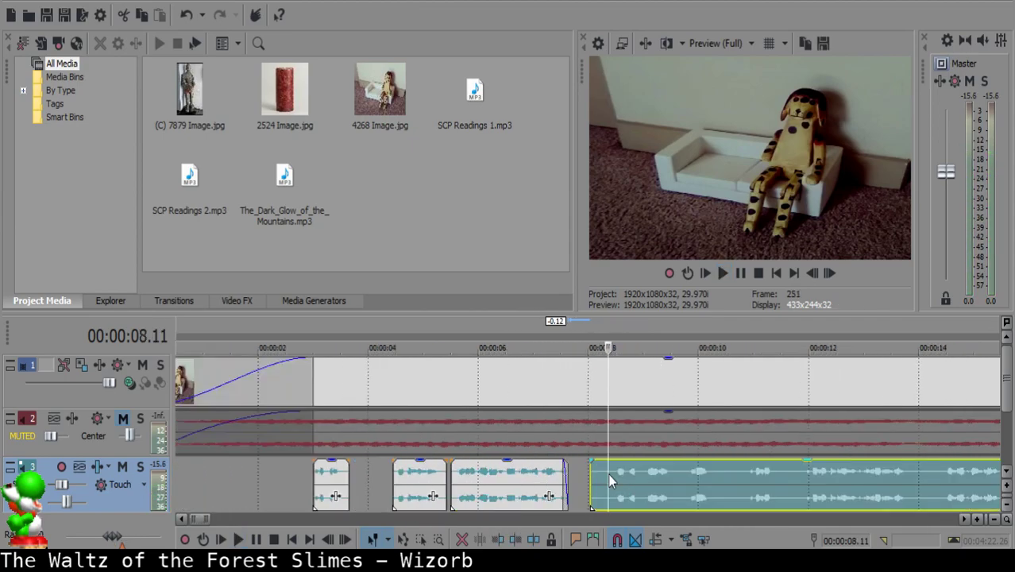
key(space)
key(s)
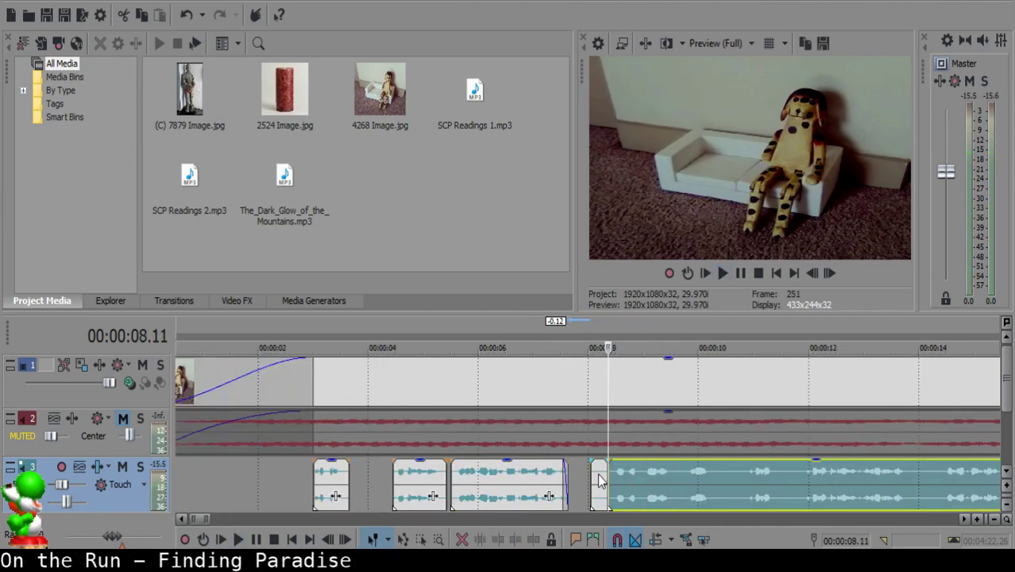
click(599, 475)
key(Delete)
drag(627, 474, 600, 469)
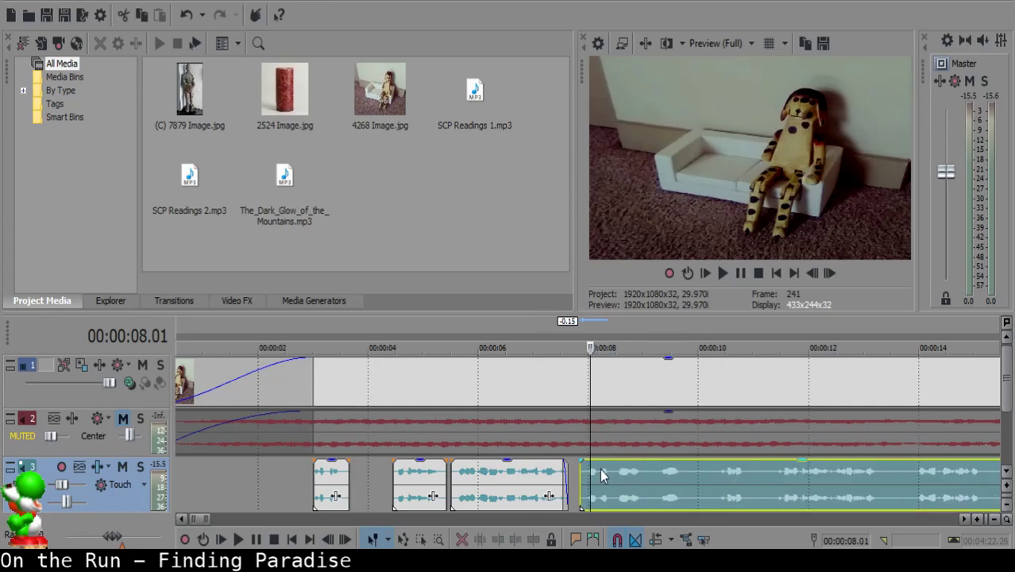
- Play the transition from the third to the fourth narration clip and shift the fourth clip one frame later
click(506, 470)
key(space)
scroll(640, 481, up, 5)
key(space)
click(616, 482)
scroll(509, 484, down, 3)
- Play the narration, cut out six frames at about 00:00:09.01, and move the remaining narration earlier to close the gap
click(420, 479)
key(space)
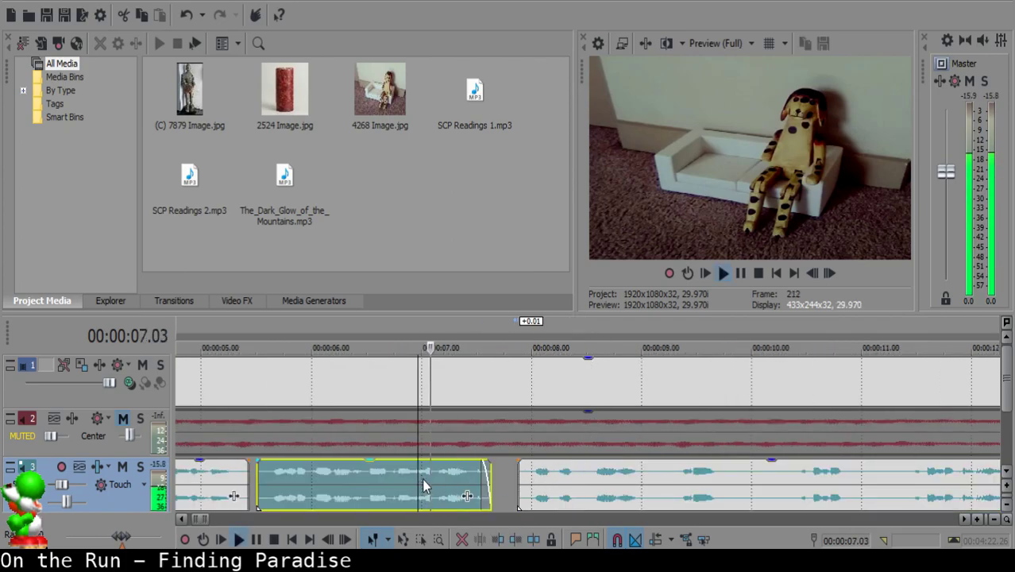
scroll(683, 483, up, 2)
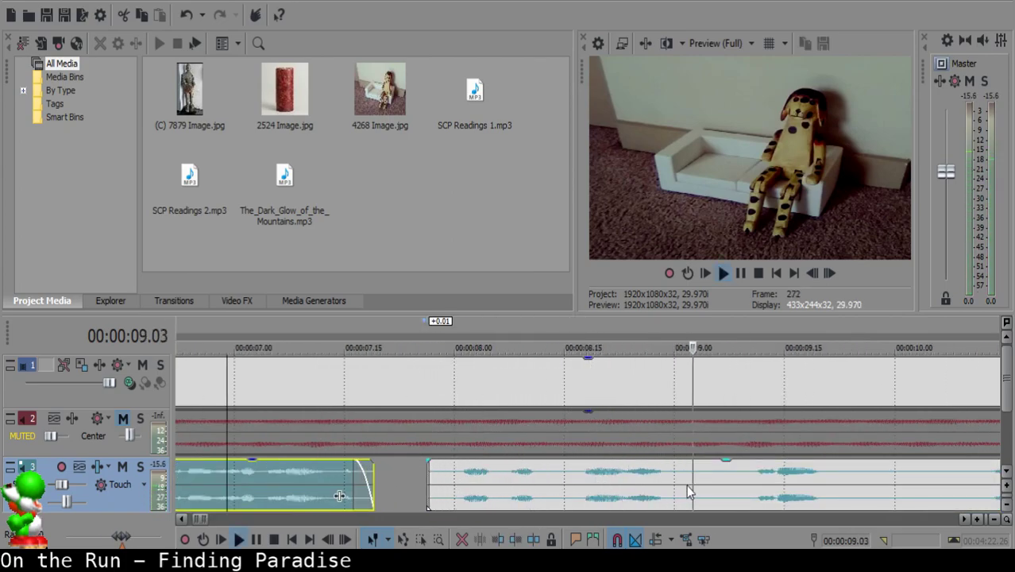
click(680, 477)
key(s)
key(Return)
key(s)
click(689, 480)
key(Delete)
drag(753, 489, 708, 486)
- Play the narration across the new cut and split the fifth clip after its phrase, at about 00:00:09.22
click(543, 475)
key(space)
scroll(552, 475, down, 3)
scroll(560, 477, up, 3)
click(528, 486)
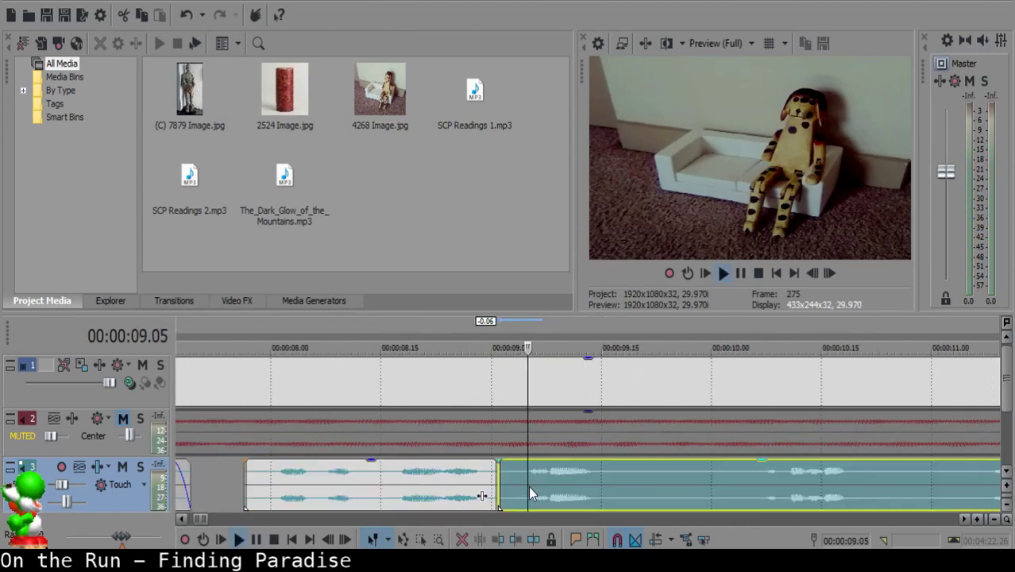
scroll(575, 485, down, 3)
key(s)
- Cut out the narration from about 00:00:09.22 to 00:00:11.05 and move the remaining narration to about 00:00:10.01
scroll(699, 489, up, 2)
click(431, 469)
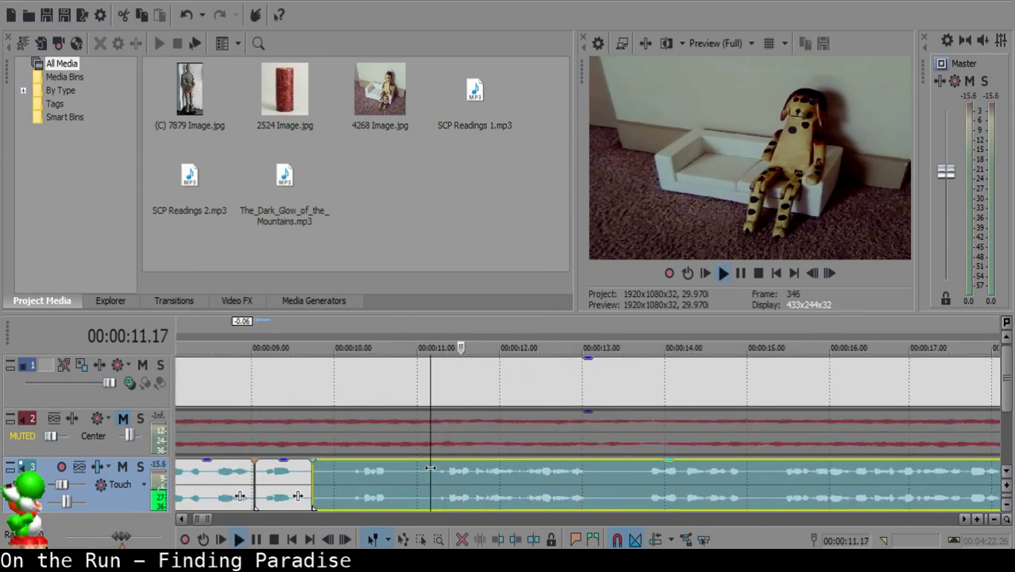
key(space)
key(s)
click(337, 475)
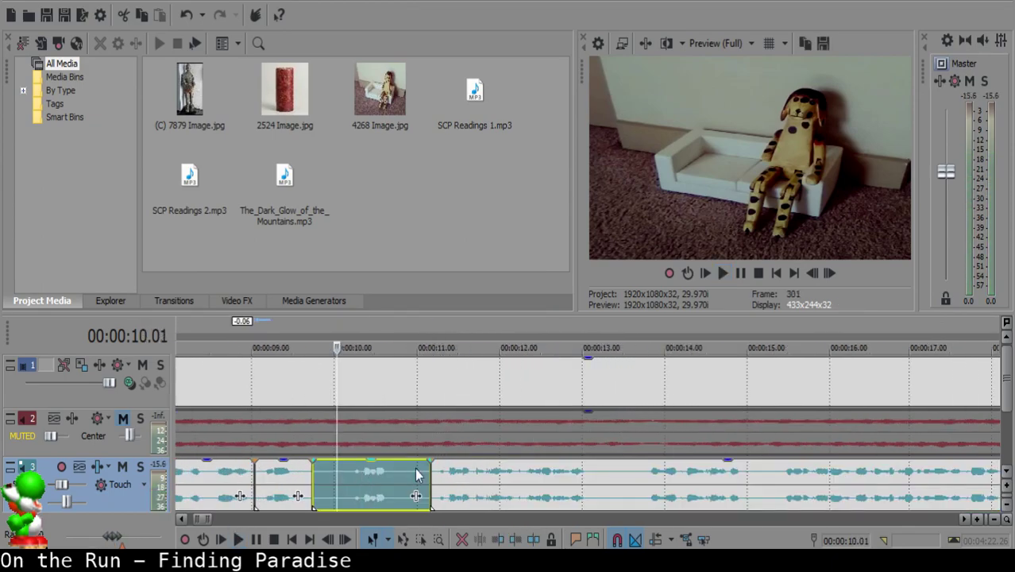
key(Delete)
drag(477, 472, 382, 475)
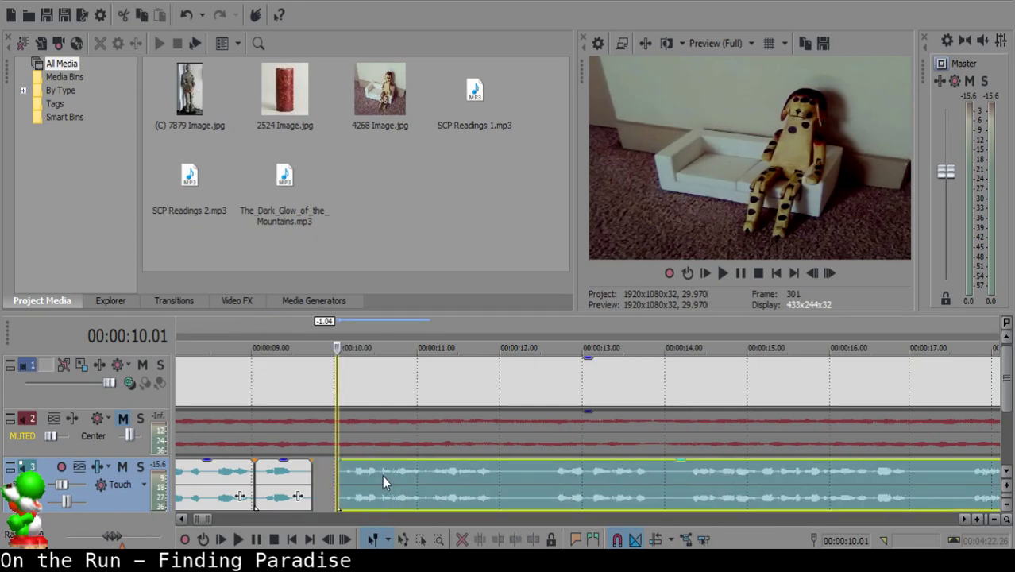
- Fine-tune the sixth narration clip's start to about 00:00:09.29, playing the transition from the fifth clip between adjustments
click(254, 475)
scroll(643, 486, up, 2)
drag(810, 486, 801, 488)
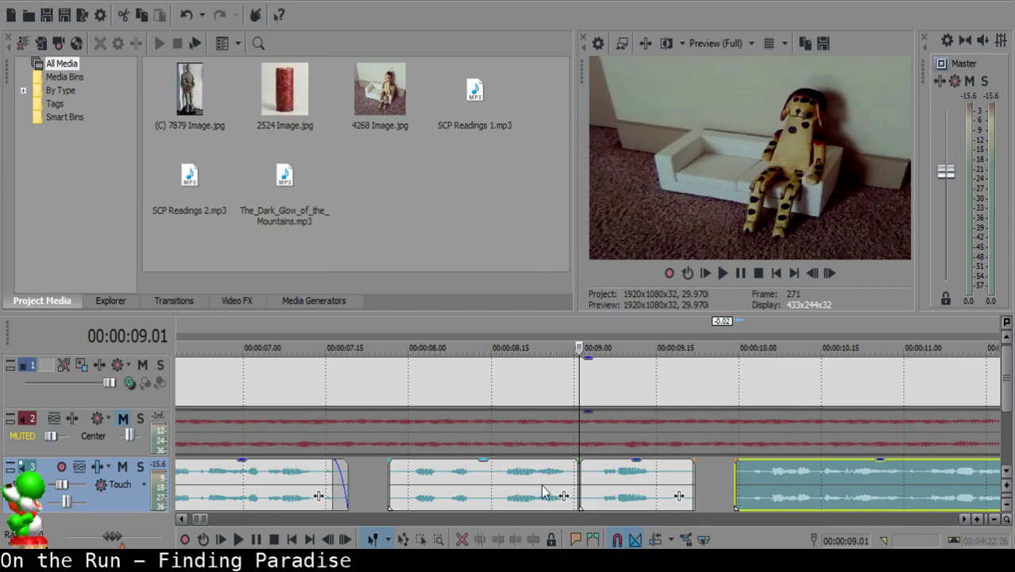
click(514, 481)
scroll(542, 475, down, 5)
scroll(544, 473, down, 3)
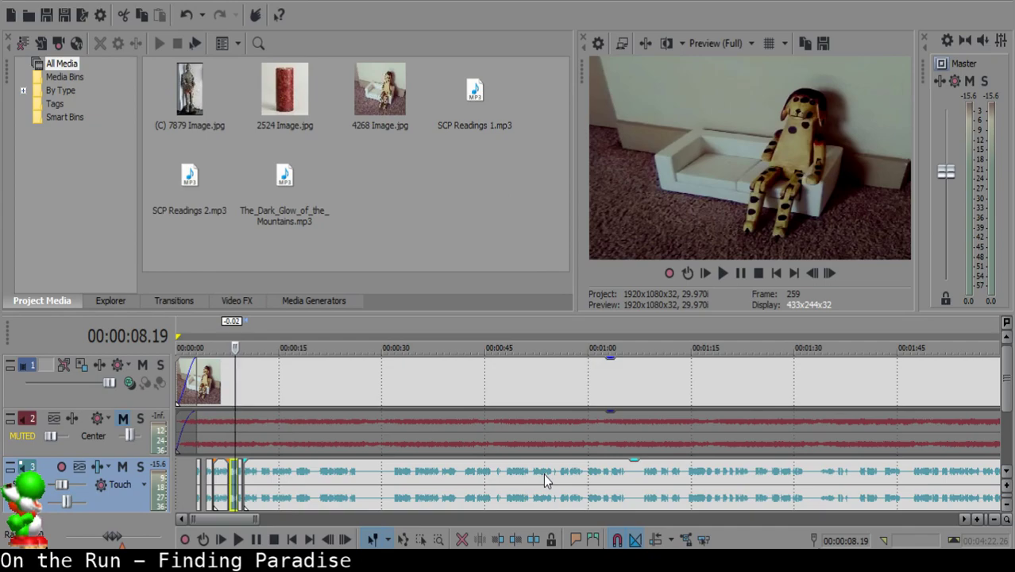
scroll(543, 473, up, 4)
key(space)
scroll(659, 470, up, 3)
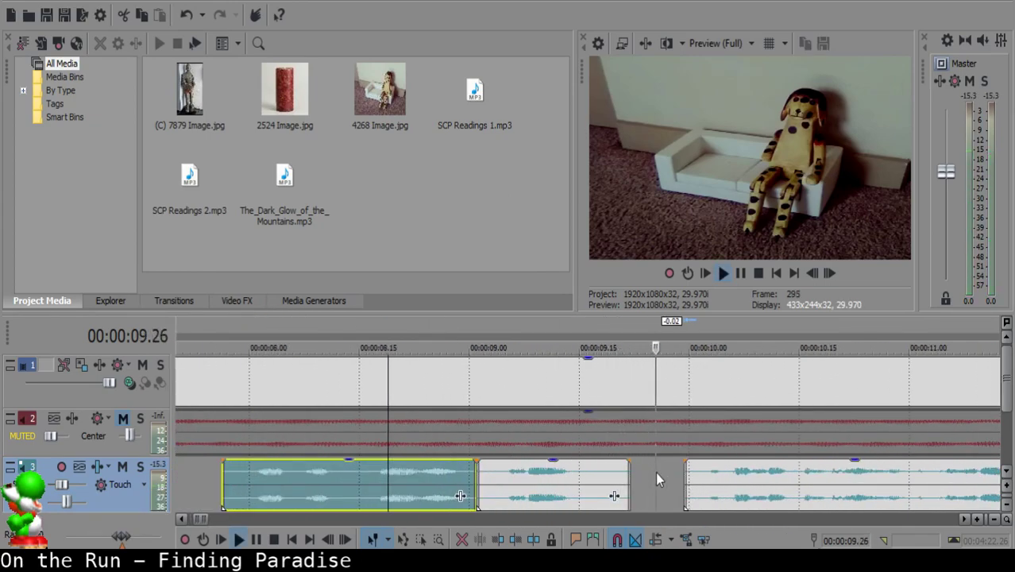
click(707, 492)
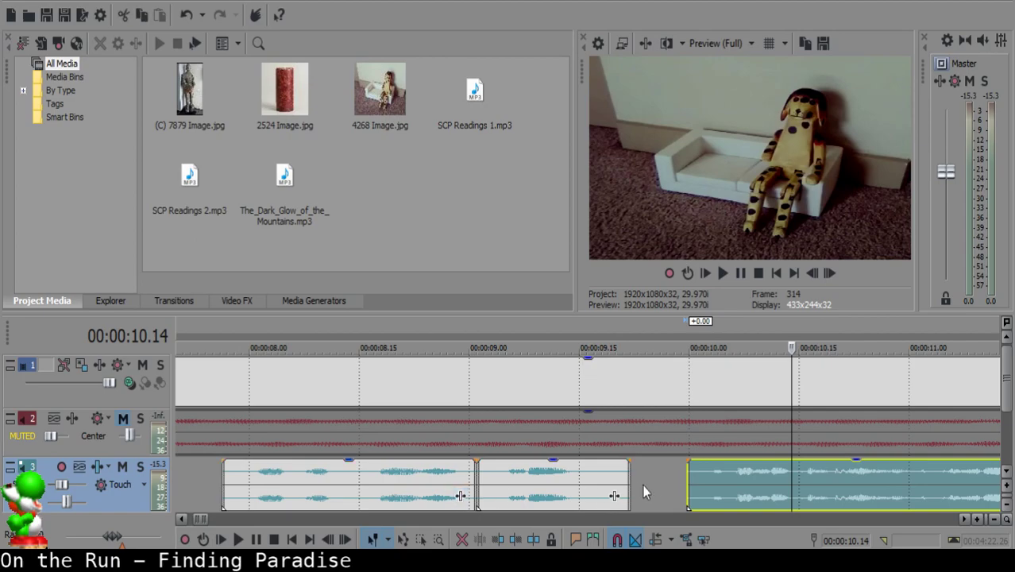
click(440, 495)
key(space)
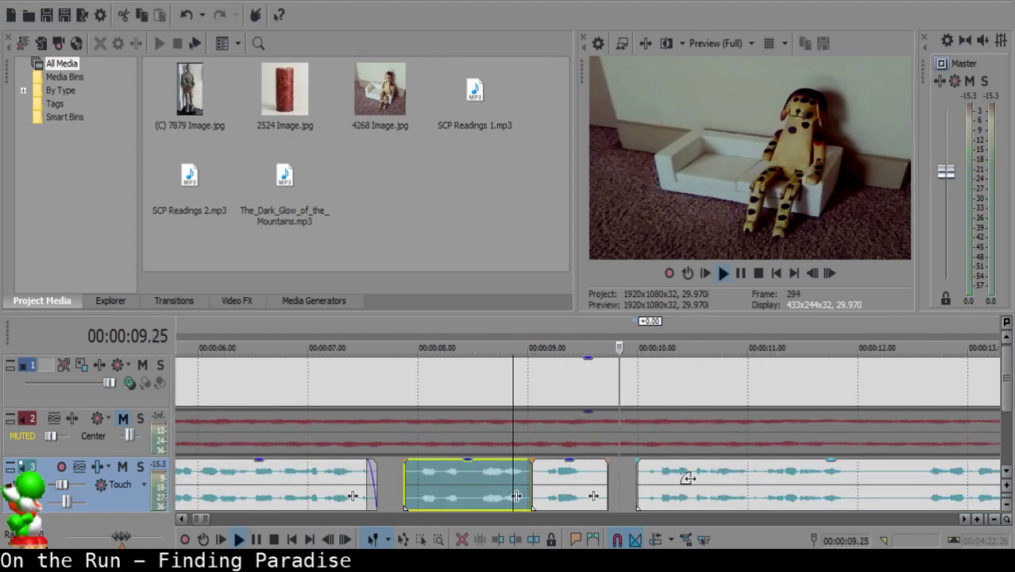
click(589, 481)
- Play the narration from the fifth clip and split the sixth clip after its phrase, at 00:00:11.27
click(245, 475)
key(space)
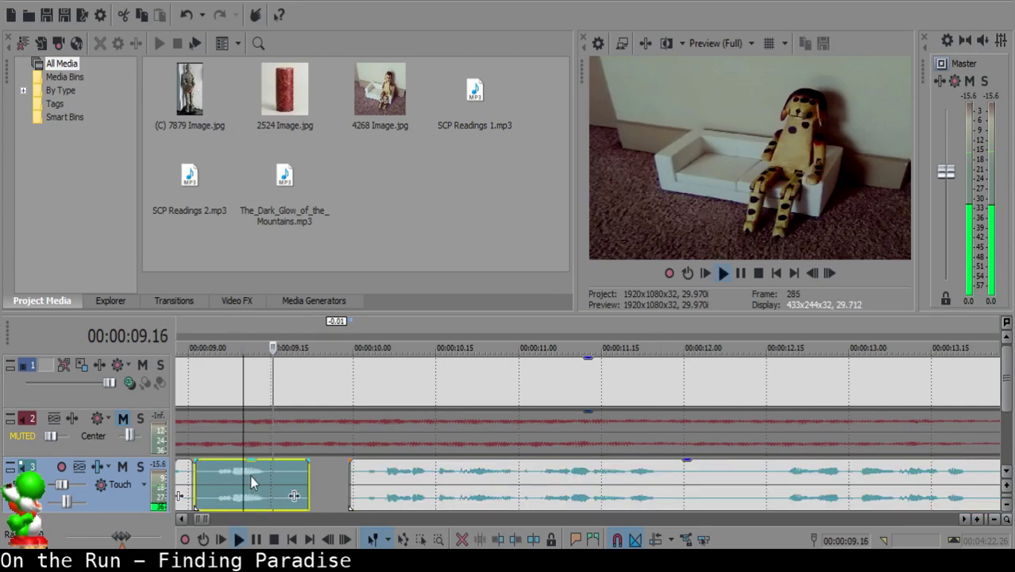
scroll(650, 496, down, 5)
scroll(649, 496, up, 5)
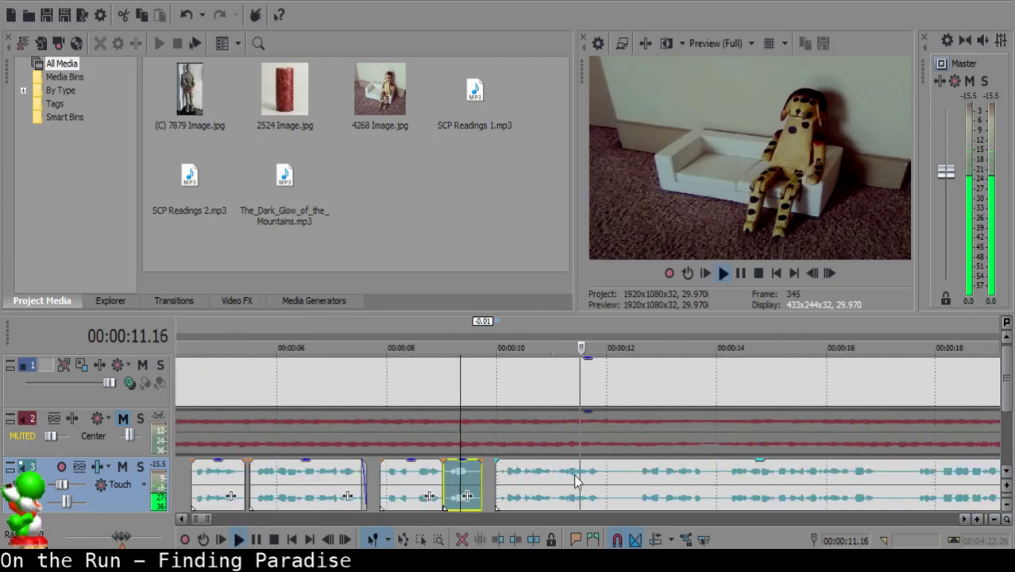
click(619, 472)
key(space)
key(s)
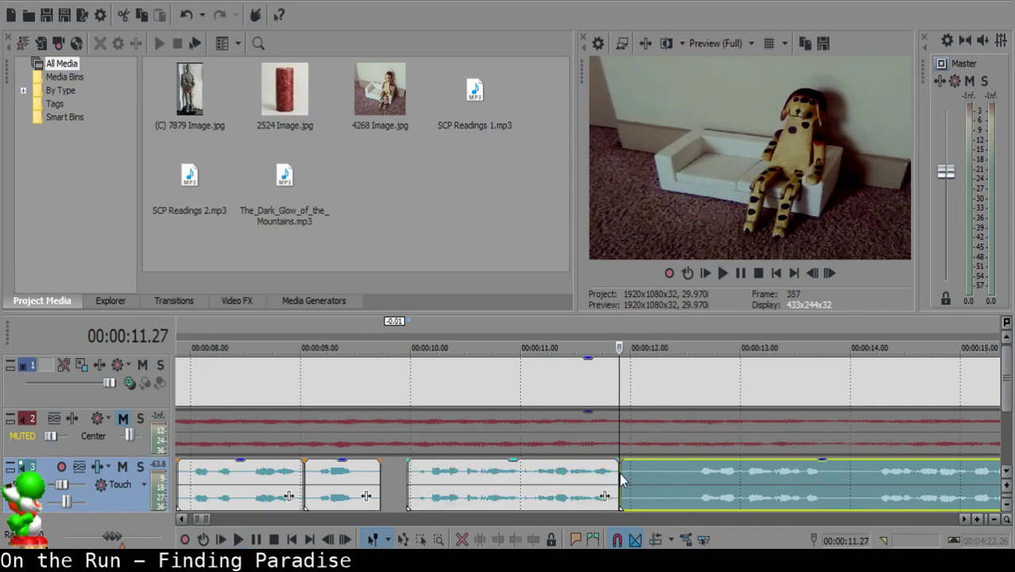
- Split the remaining narration at about 00:00:12.14 and delete the pause between 00:00:11.27 and that split
key(space)
scroll(619, 475, up, 3)
click(620, 476)
key(space)
key(s)
click(589, 476)
scroll(587, 479, down, 2)
key(Delete)
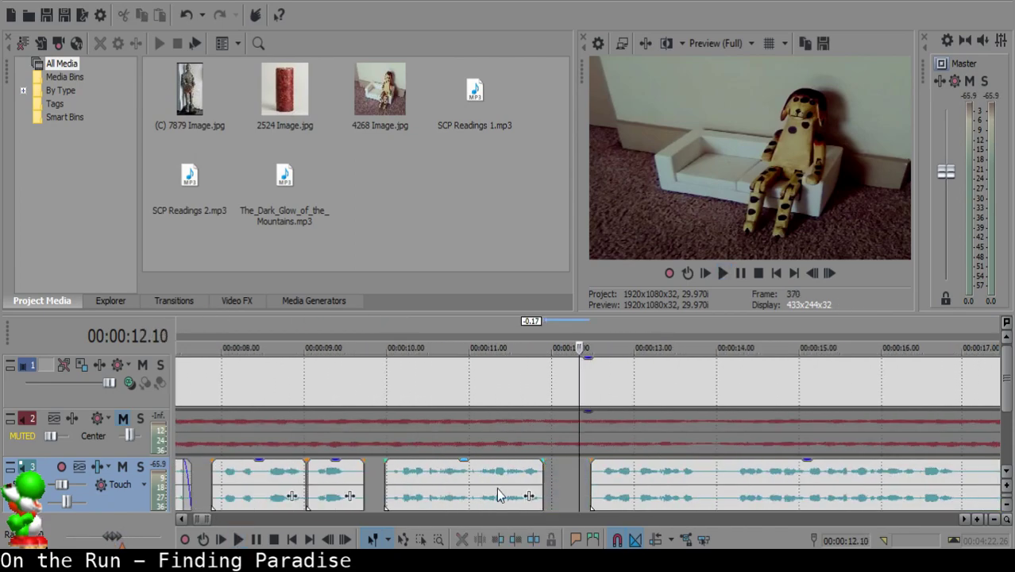
- Add a fade-out of about 2 frames to the end of the sixth narration clip and play the transition
click(501, 484)
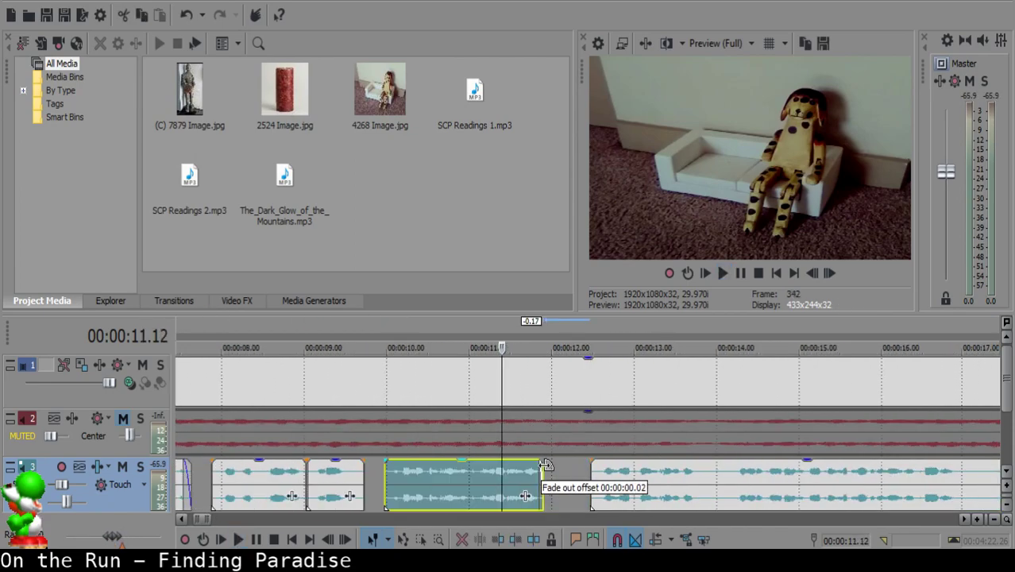
scroll(533, 482, up, 2)
click(583, 472)
scroll(583, 473, down, 4)
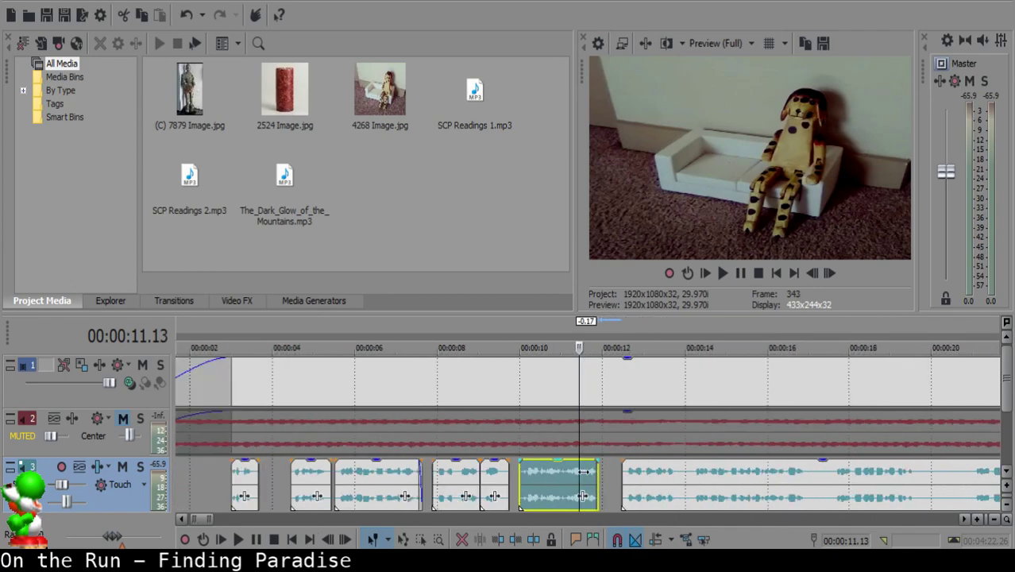
key(space)
scroll(624, 480, up, 3)
scroll(623, 480, down, 2)
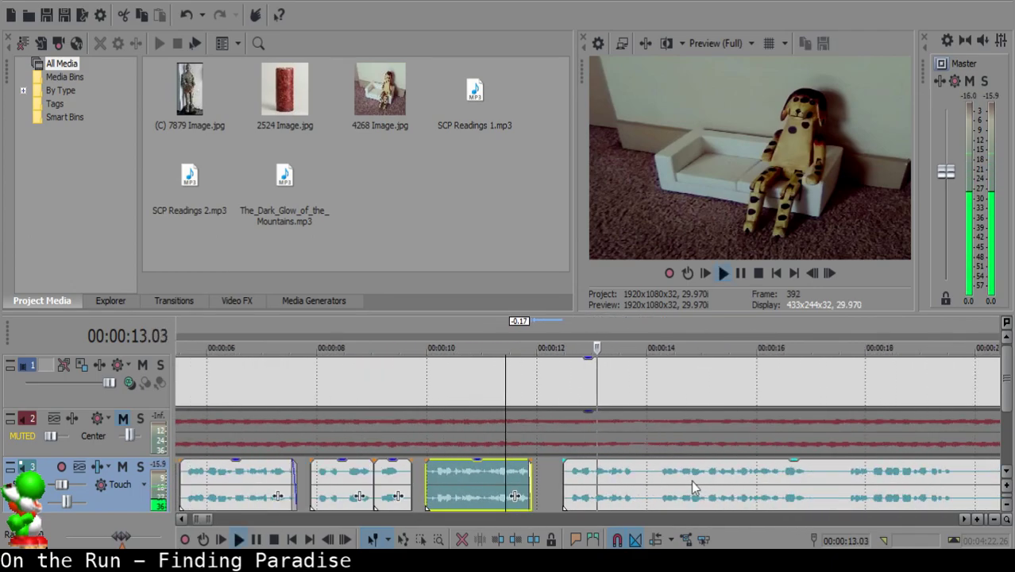
- Move the remaining narration back toward the end of the sixth clip, starting it at about 00:00:12.00
click(567, 472)
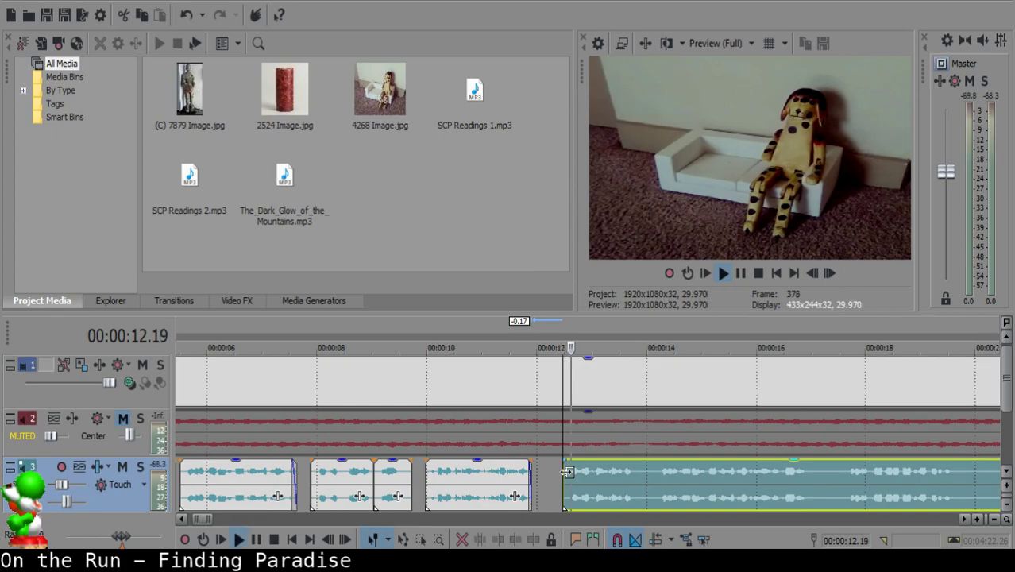
key(Return)
drag(571, 477, 545, 472)
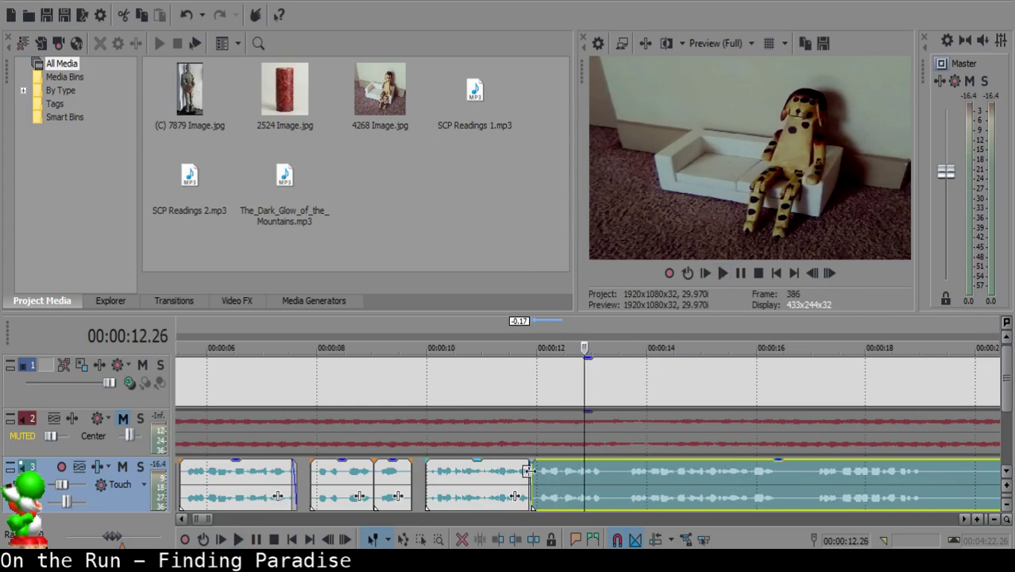
click(491, 475)
scroll(491, 475, up, 3)
drag(717, 479, 739, 478)
scroll(739, 480, down, 5)
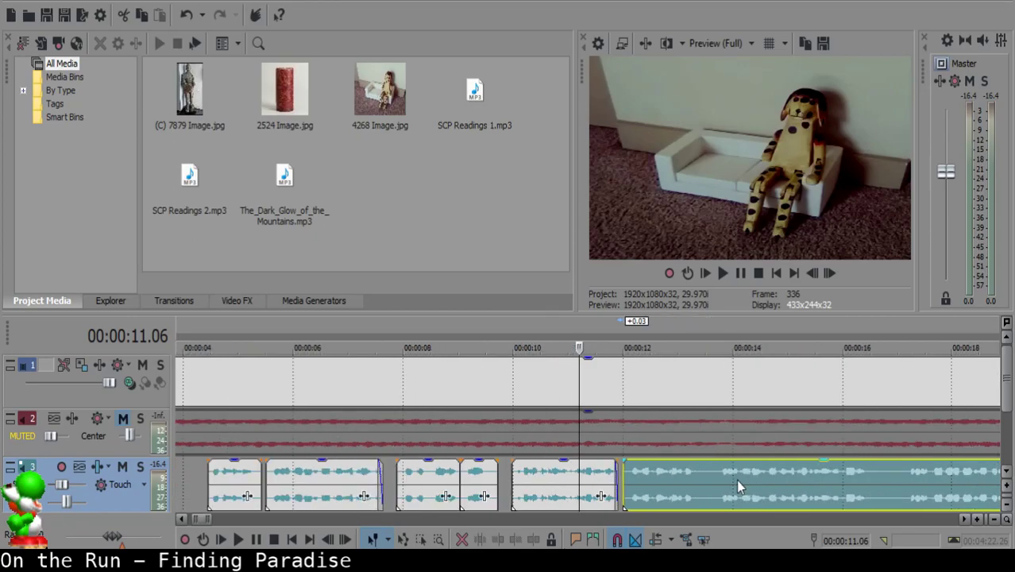
scroll(726, 474, down, 8)
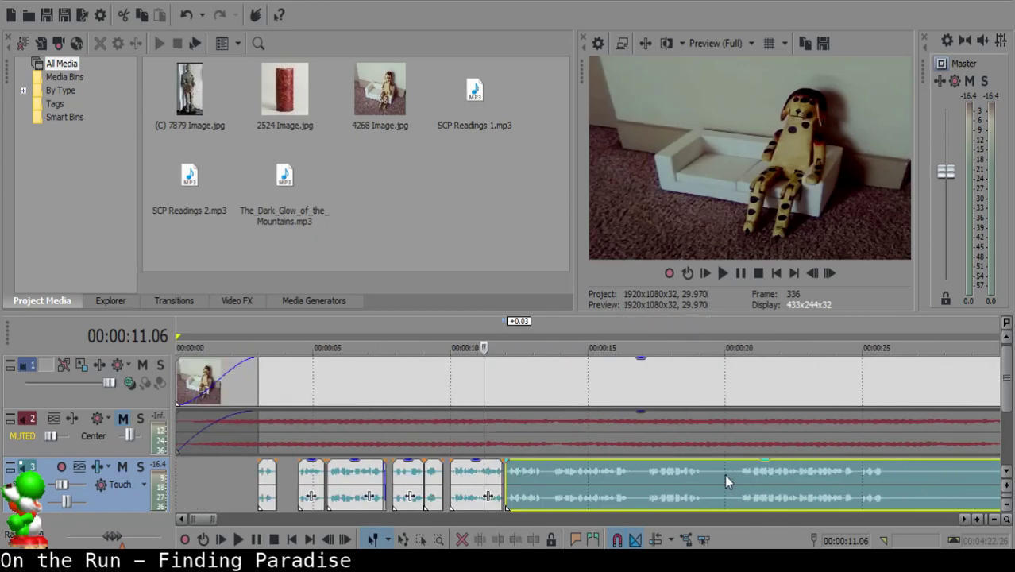
scroll(725, 475, down, 10)
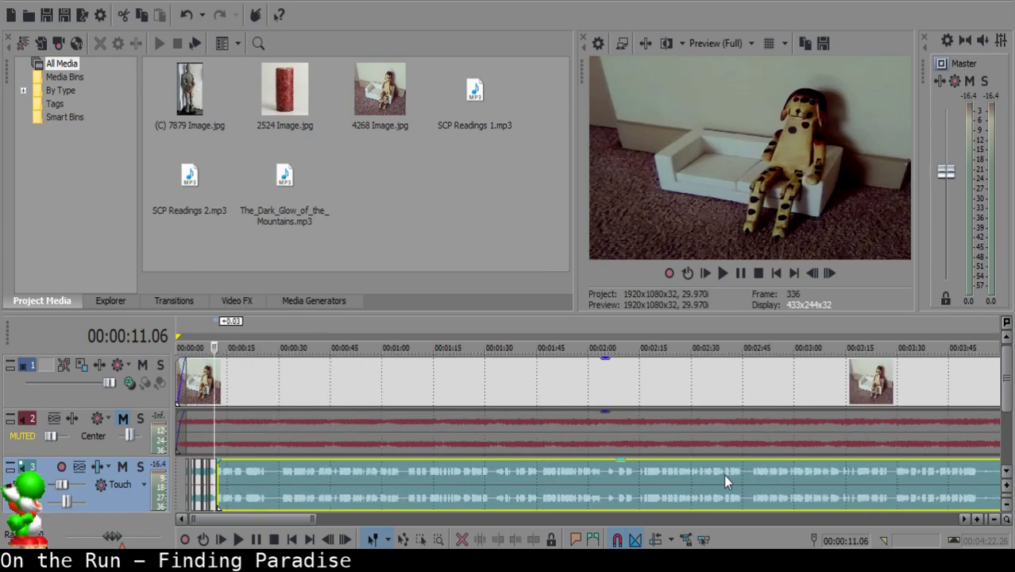
scroll(718, 472, up, 20)
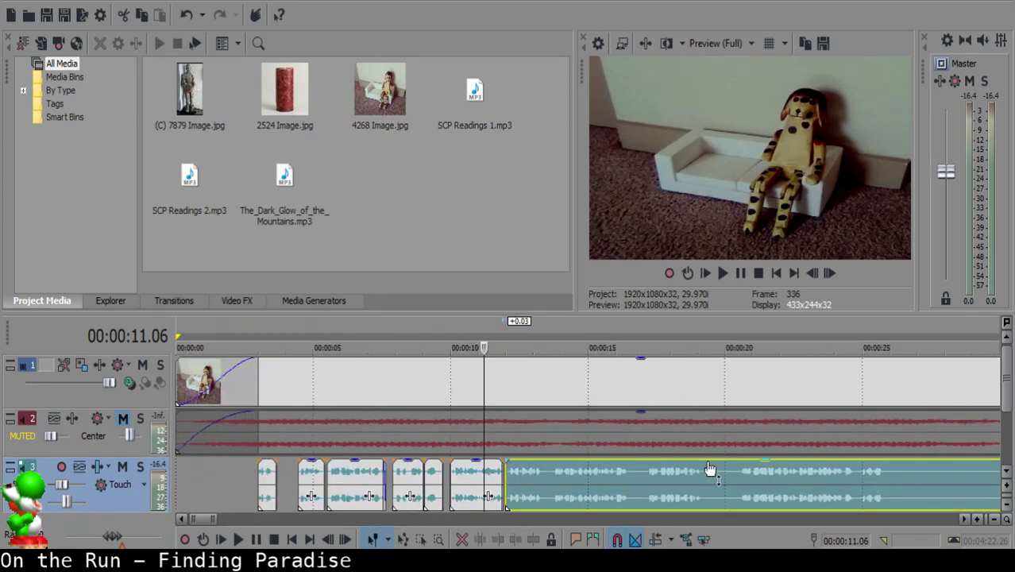
click(566, 477)
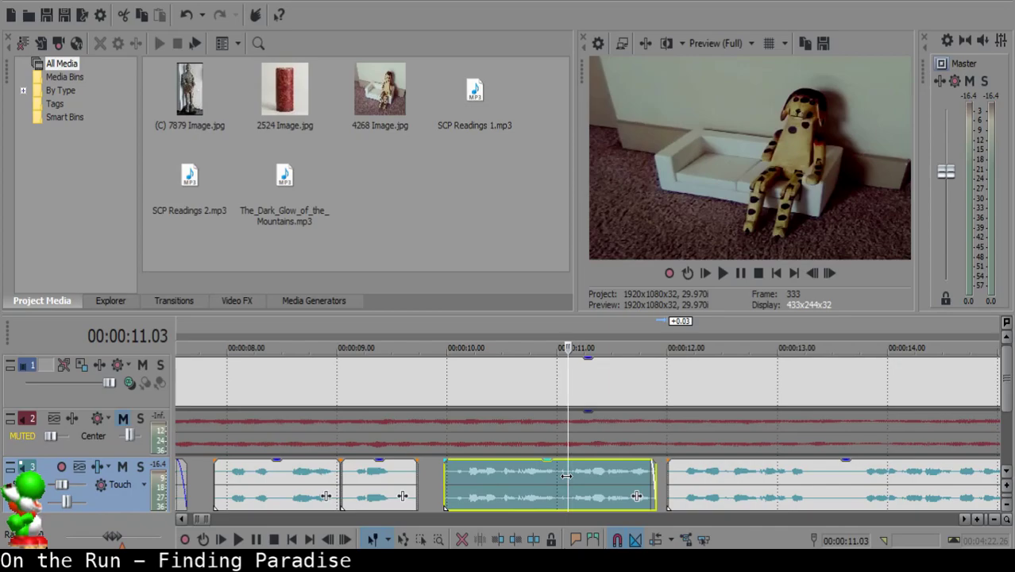
scroll(567, 475, down, 8)
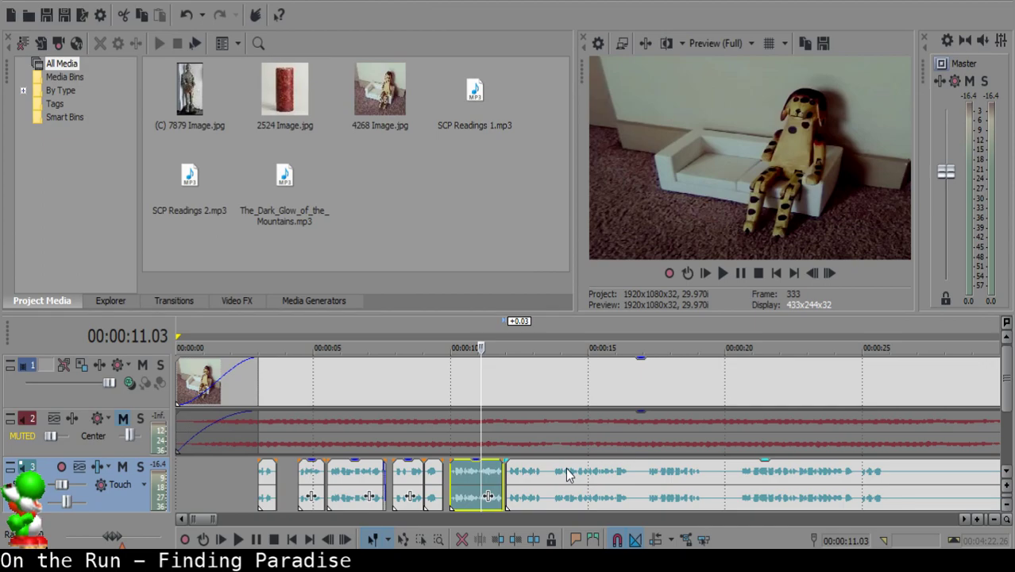
scroll(569, 472, up, 4)
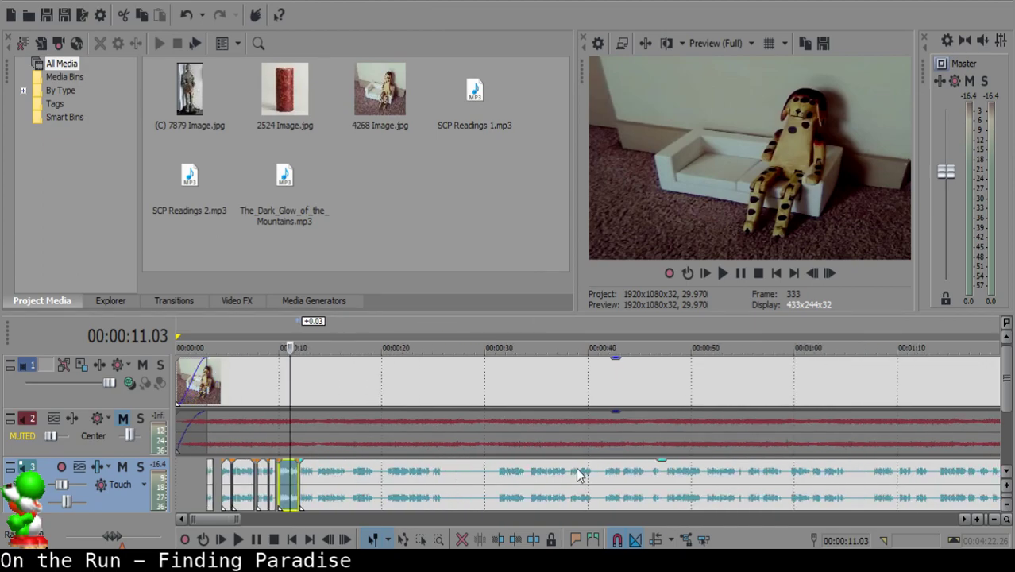
scroll(580, 475, up, 4)
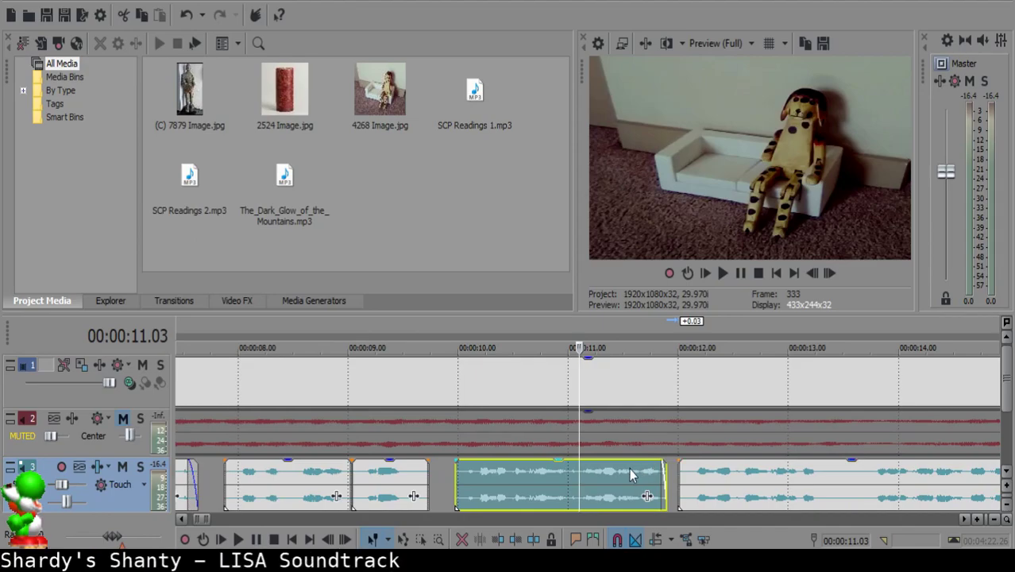
- Play the narration across the sixth clip's end and split the remaining narration after its phrase, at about 00:00:13.12
key(space)
scroll(629, 473, down, 4)
scroll(629, 475, up, 5)
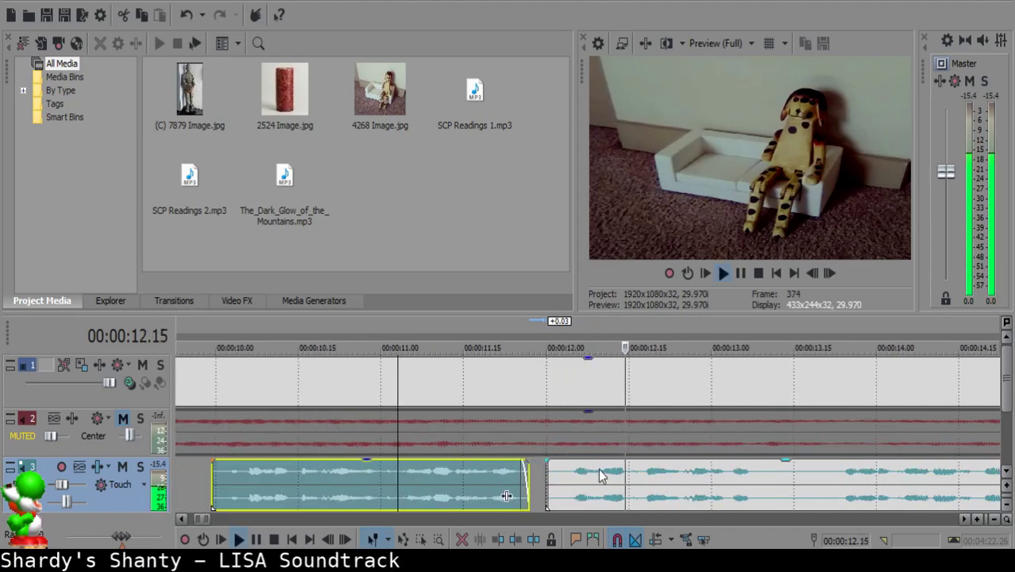
key(space)
click(603, 482)
scroll(603, 489, down, 3)
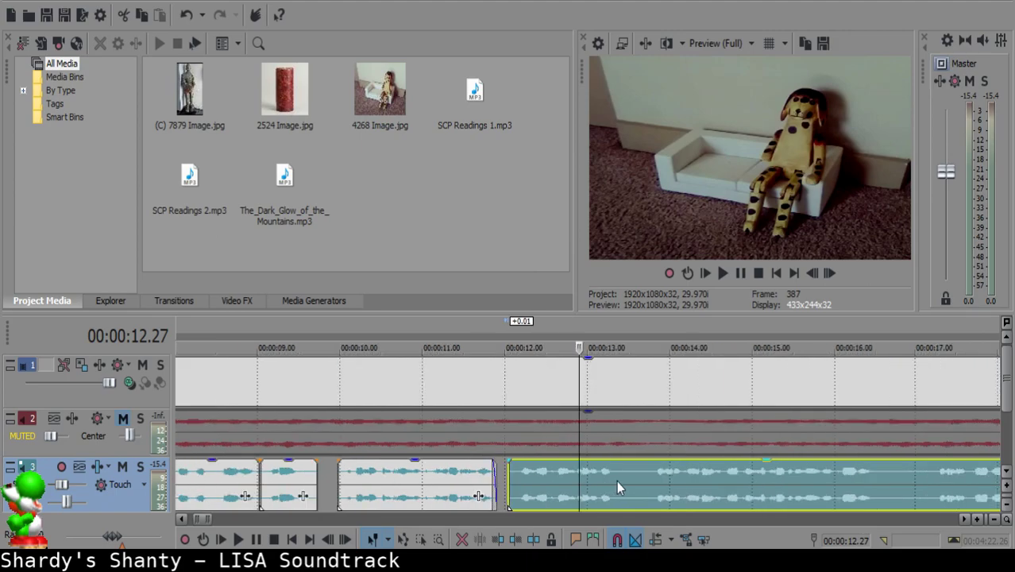
click(443, 474)
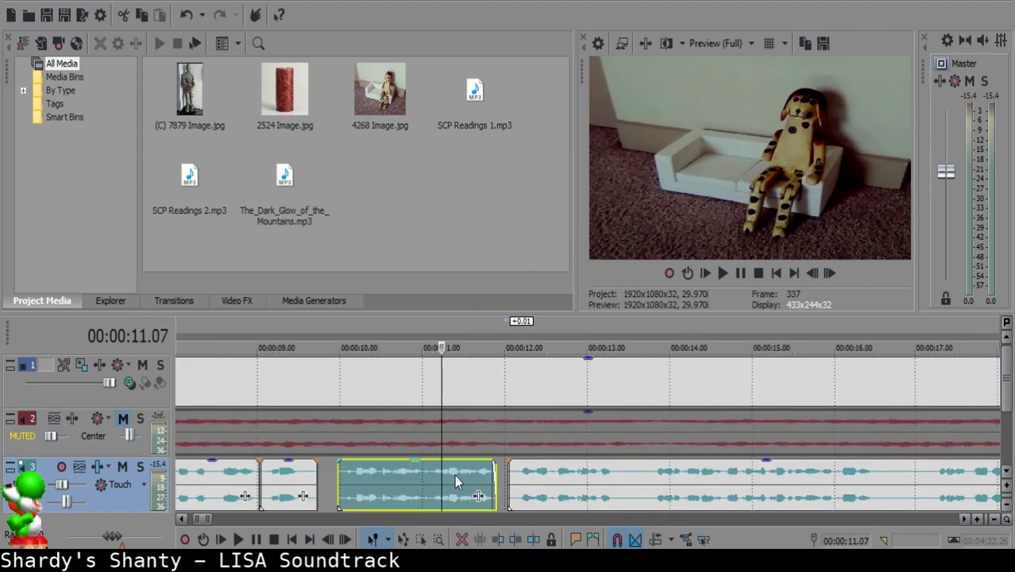
key(space)
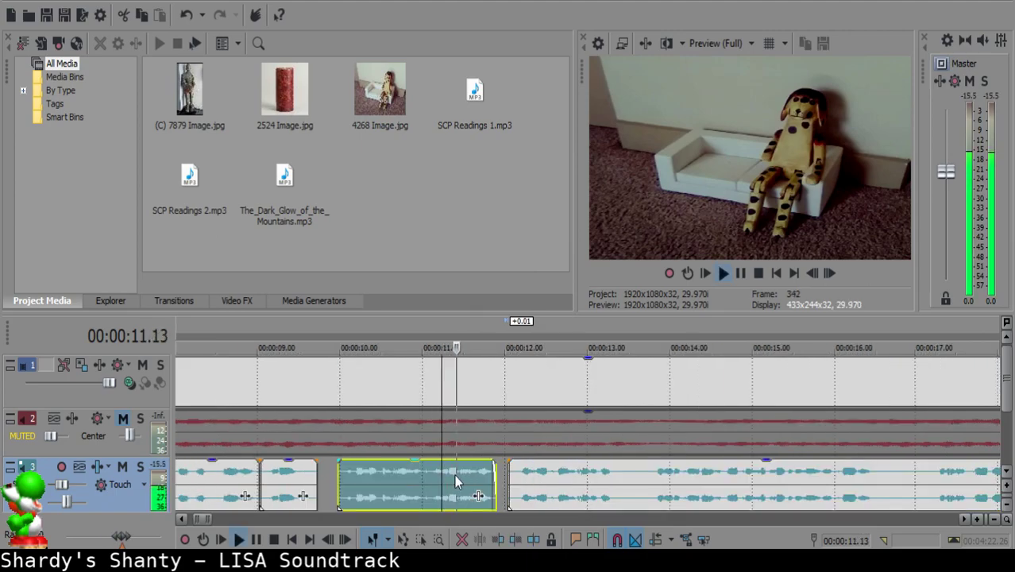
click(622, 482)
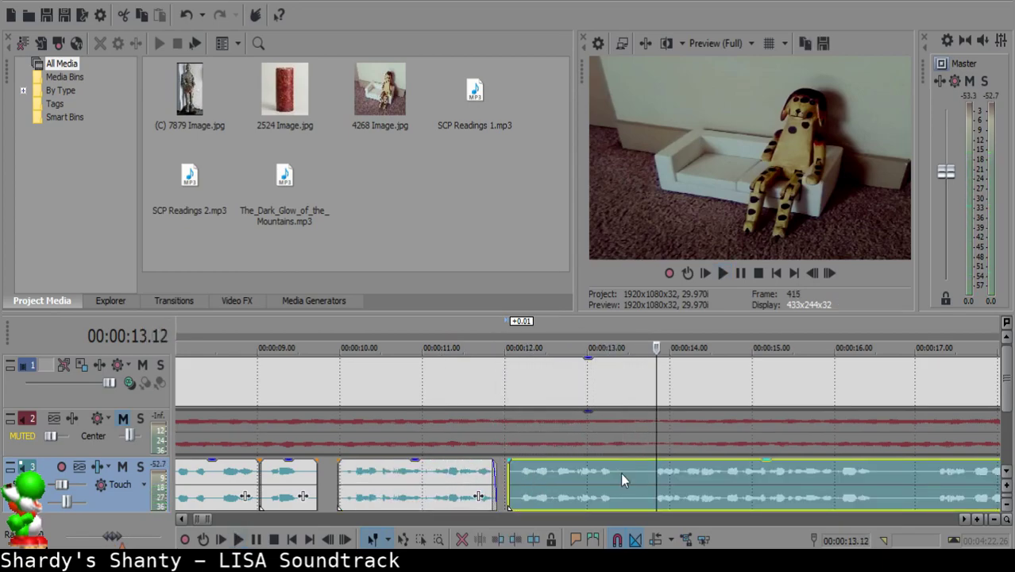
key(space)
key(s)
- Split the remaining narration about 10 frames after 00:00:13.12 and delete the short pause between the two splits
click(873, 487)
click(832, 488)
scroll(831, 488, down, 1)
click(632, 471)
click(447, 471)
key(space)
key(space)
key(s)
click(432, 470)
key(Delete)
- Move the remaining narration back 10 frames against the seventh clip and place the playhead at 00:00:12.19
drag(491, 476, 472, 472)
click(386, 482)
click(387, 488)
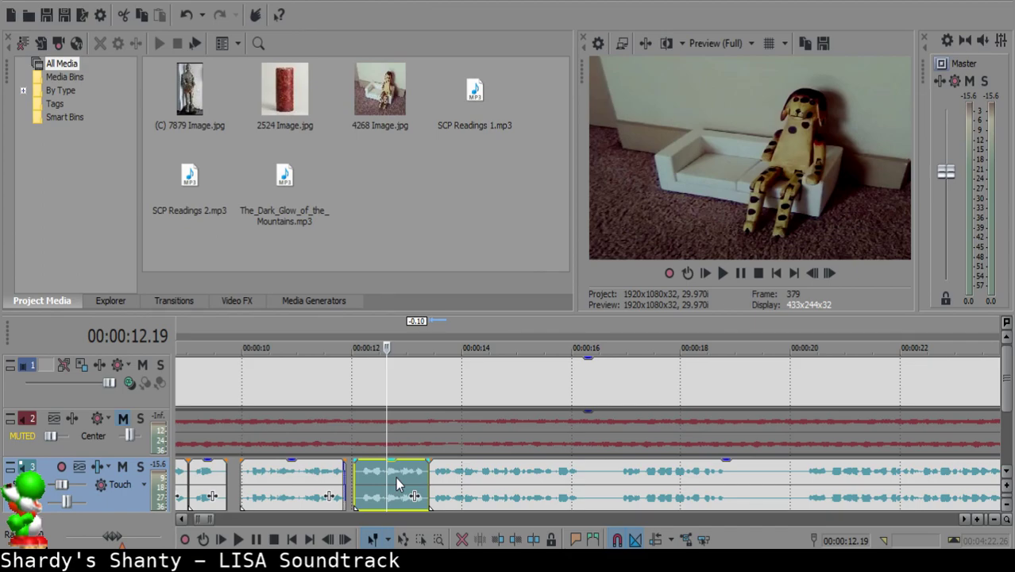
scroll(395, 478, down, 8)
scroll(421, 477, up, 8)
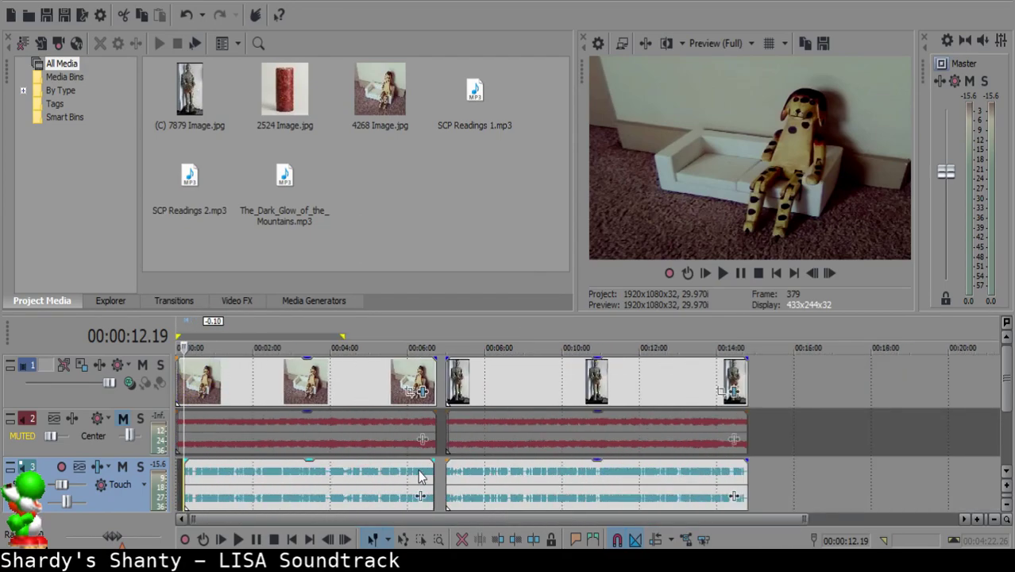
scroll(421, 476, down, 2)
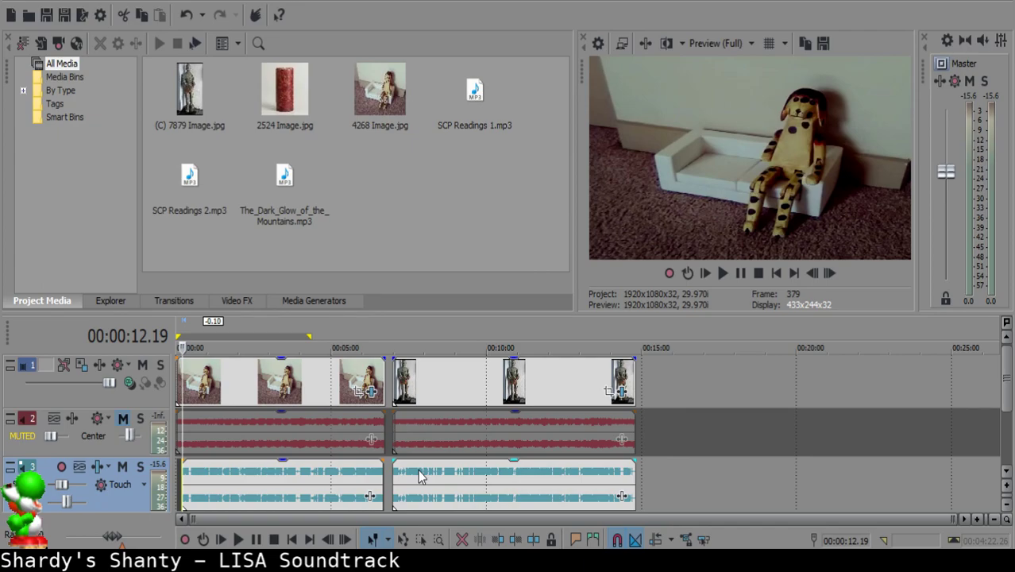
scroll(421, 477, up, 3)
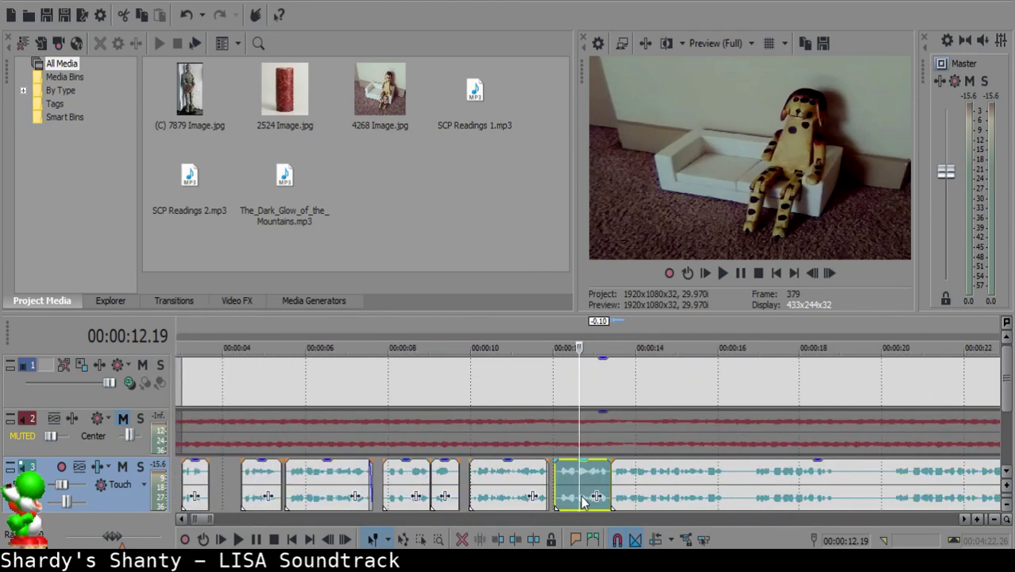
scroll(578, 490, down, 4)
scroll(578, 491, up, 2)
scroll(578, 490, down, 1)
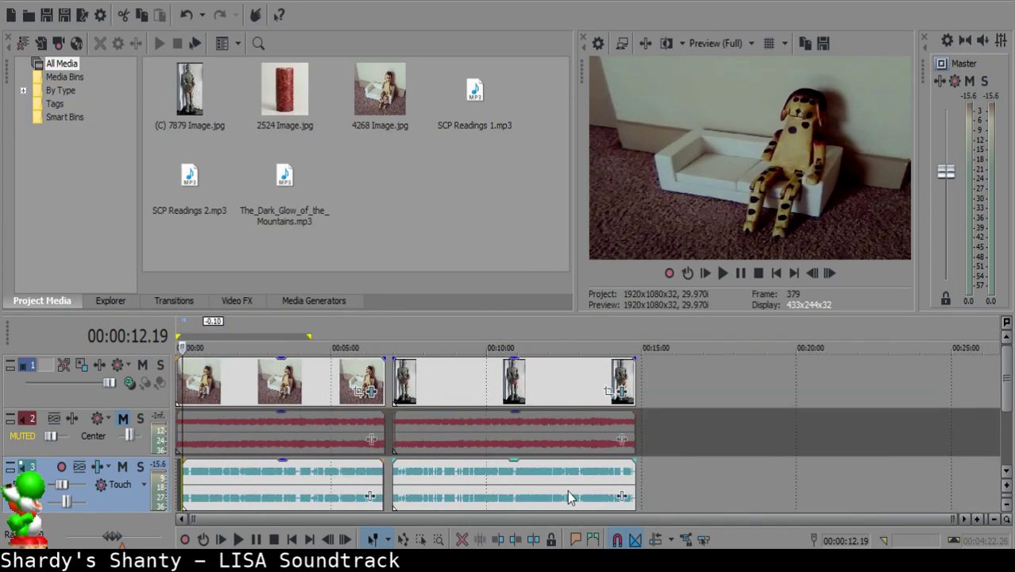
scroll(567, 490, up, 8)
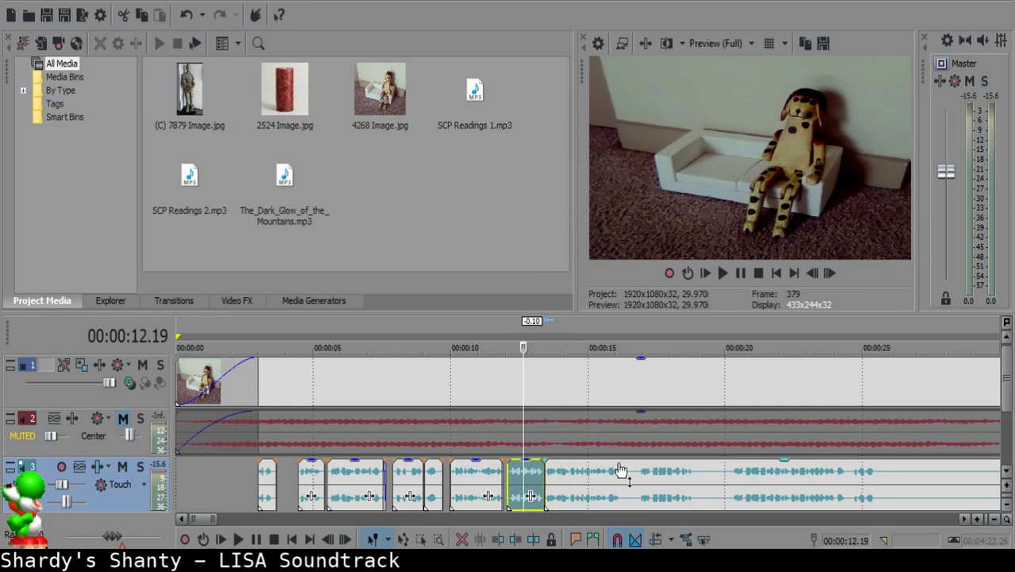
scroll(620, 473, down, 4)
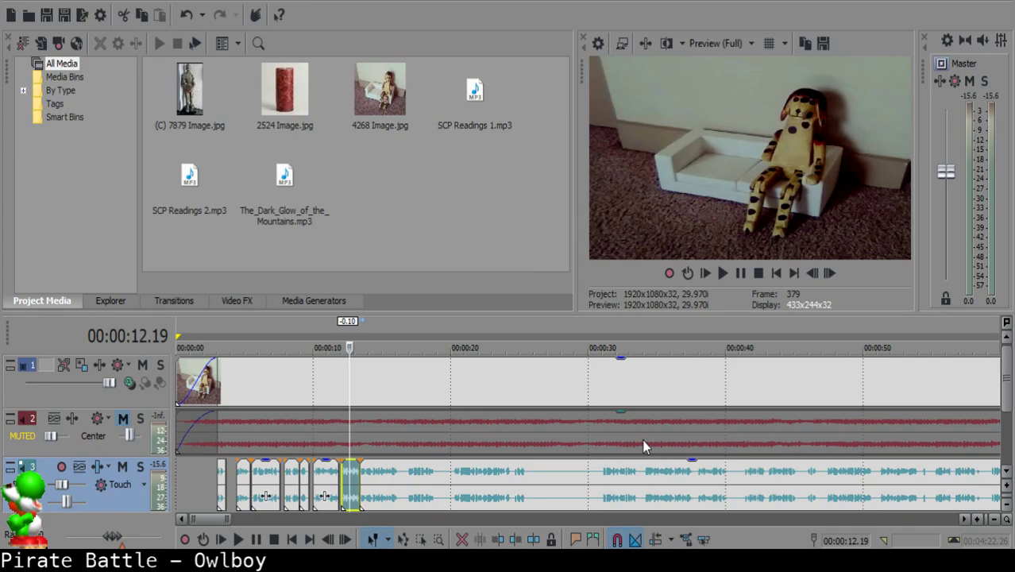
drag(340, 462, 338, 465)
click(348, 474)
scroll(392, 475, up, 4)
click(605, 478)
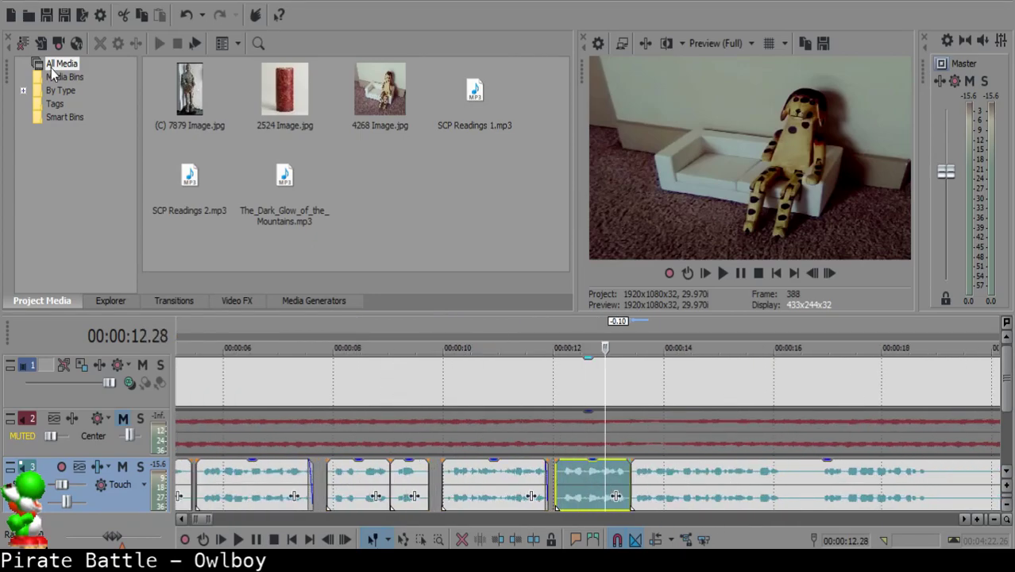
click(588, 478)
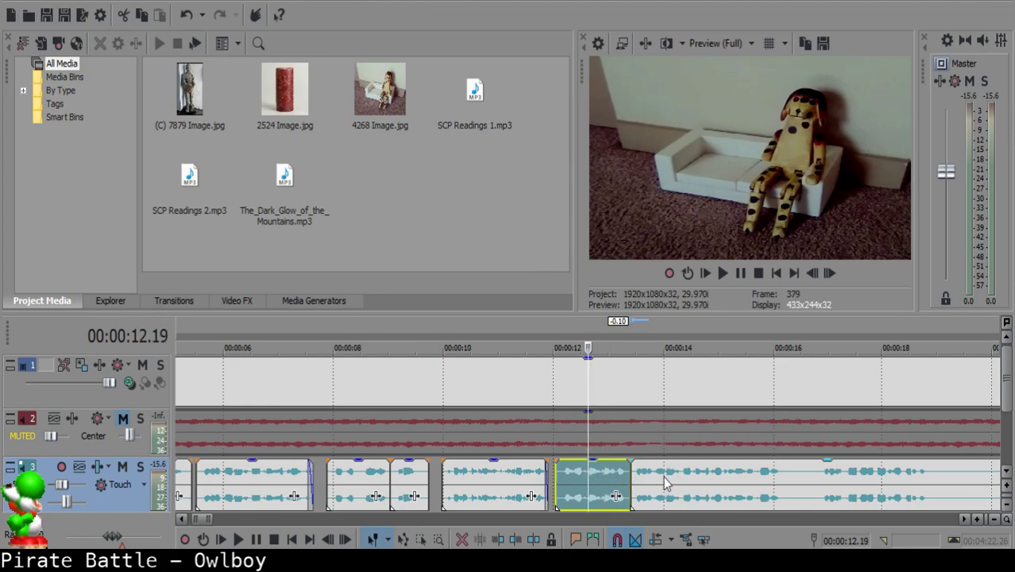
scroll(664, 477, down, 10)
scroll(671, 469, up, 10)
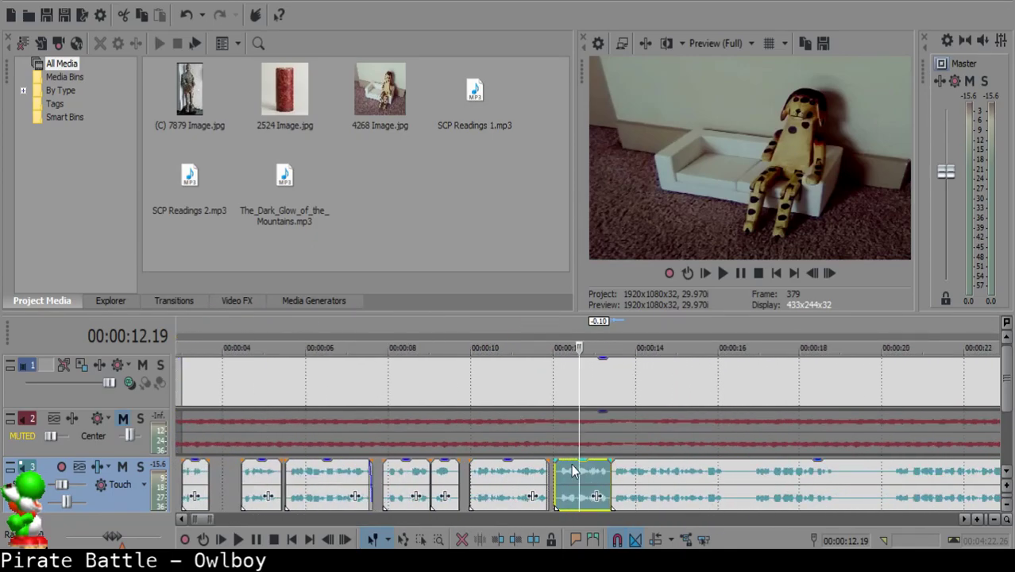
- Play the narration from 00:00:12.21 and split the eighth clip after its phrase, at about 00:00:16.05
click(583, 476)
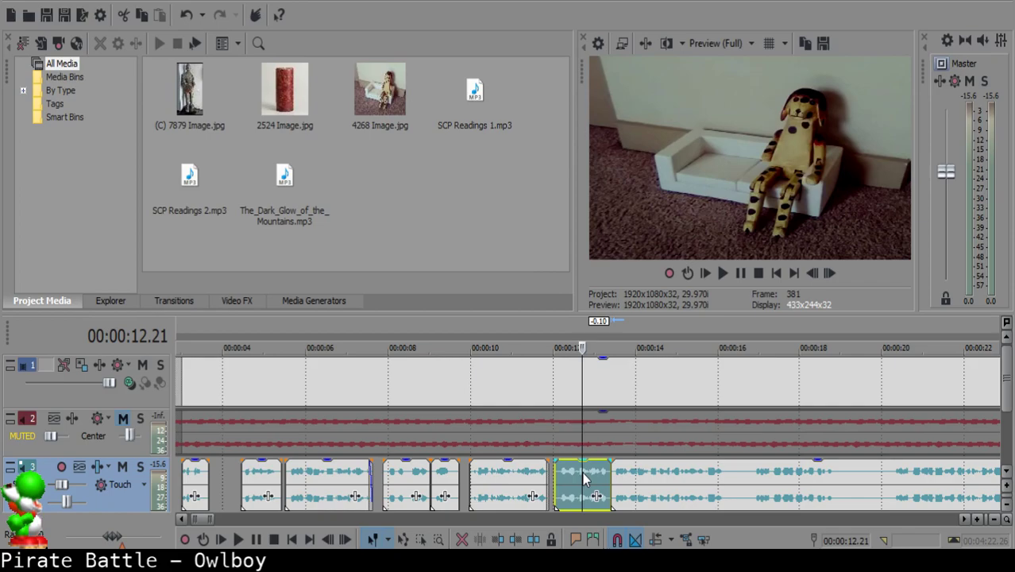
key(space)
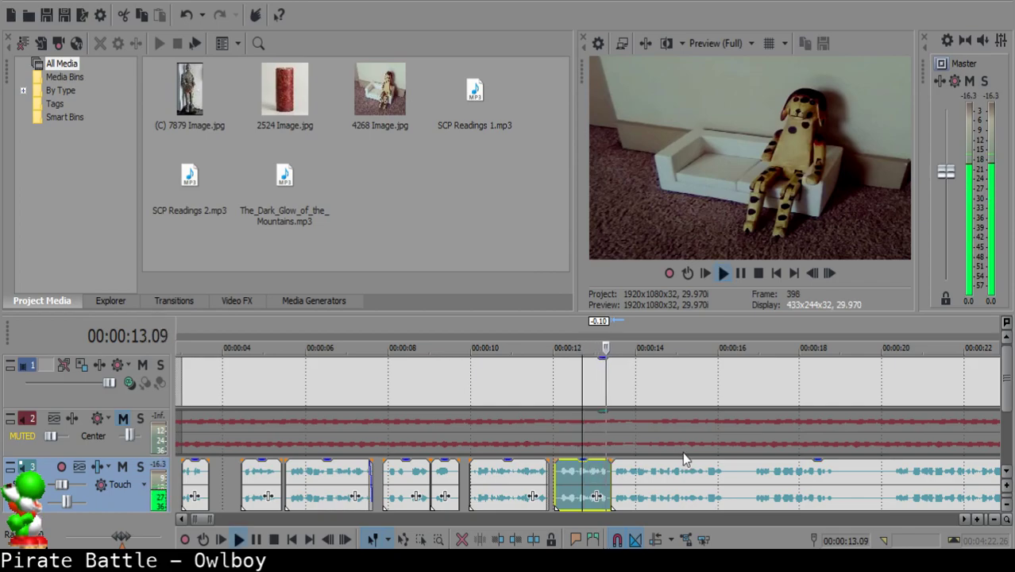
scroll(685, 468, down, 10)
scroll(689, 471, up, 12)
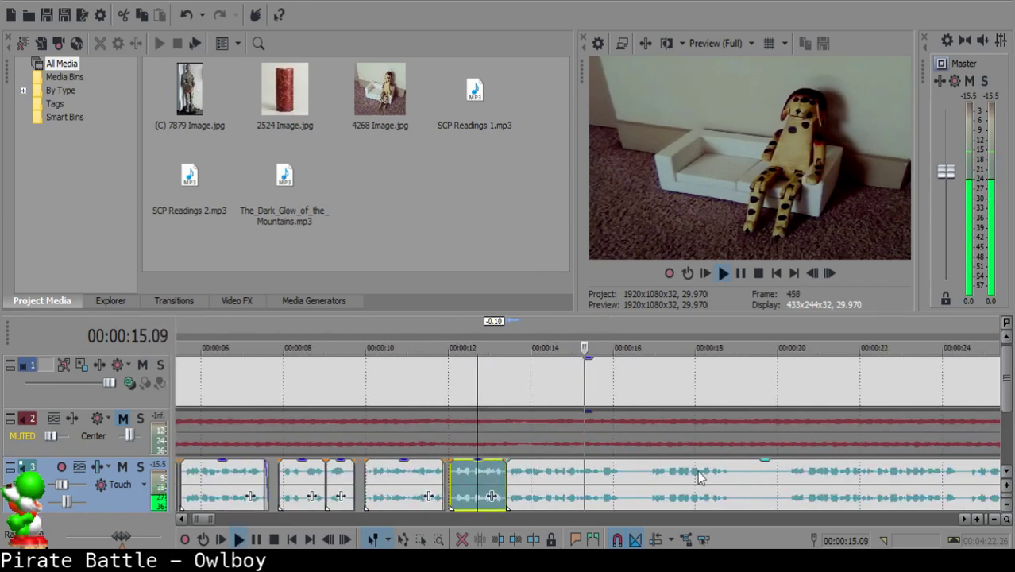
click(592, 479)
key(s)
- Split the remaining narration at about 00:00:20.06 and delete the unwanted passage between 00:00:16.05 and that split
click(750, 478)
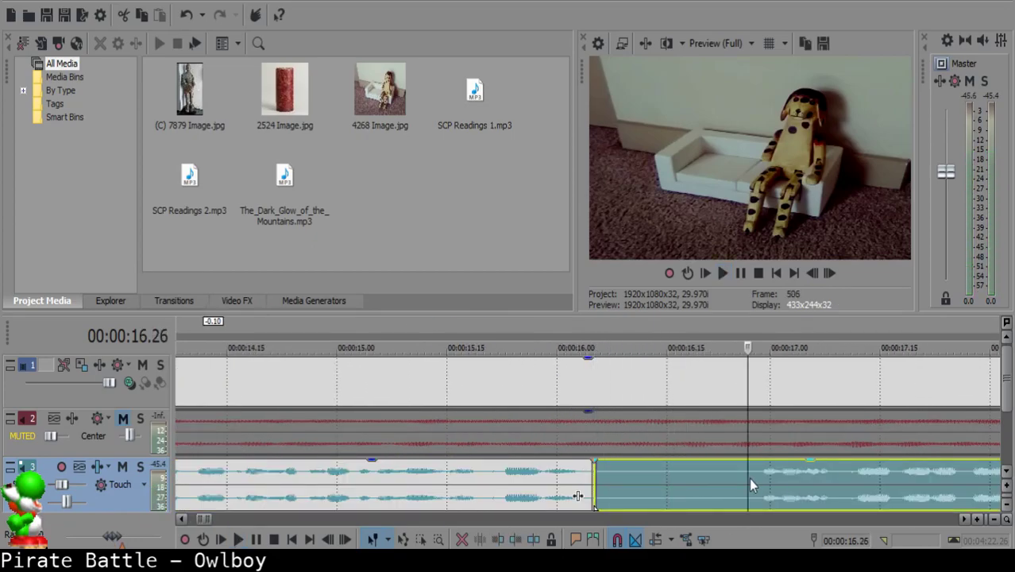
scroll(749, 478, down, 5)
key(space)
click(636, 482)
click(722, 477)
click(842, 485)
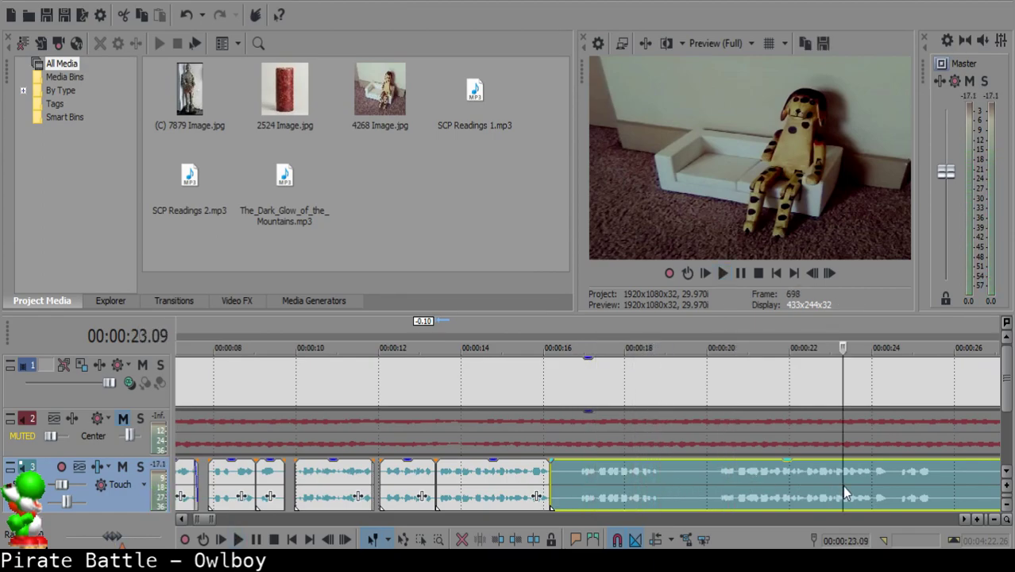
click(716, 474)
key(space)
key(s)
click(692, 475)
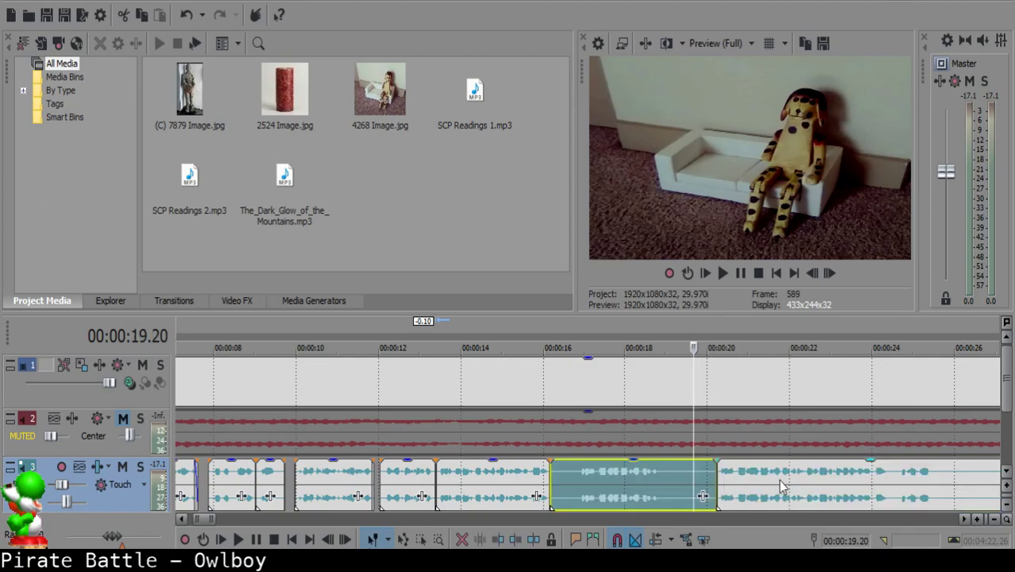
key(Delete)
- Move the remaining narration back 4 seconds 1 frame against the eighth clip and play across the join
drag(779, 483, 616, 480)
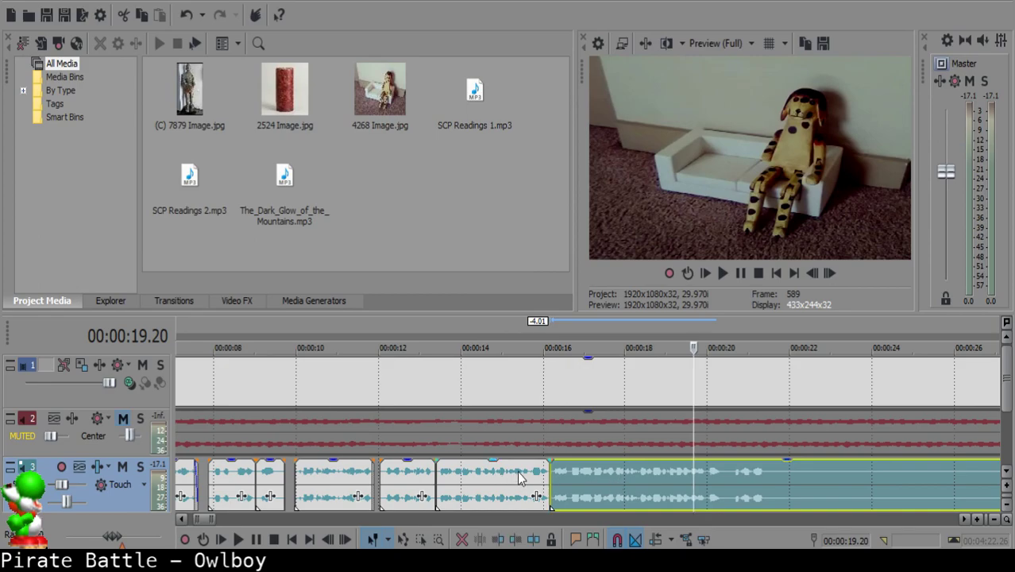
click(519, 477)
scroll(672, 473, down, 5)
scroll(671, 472, up, 5)
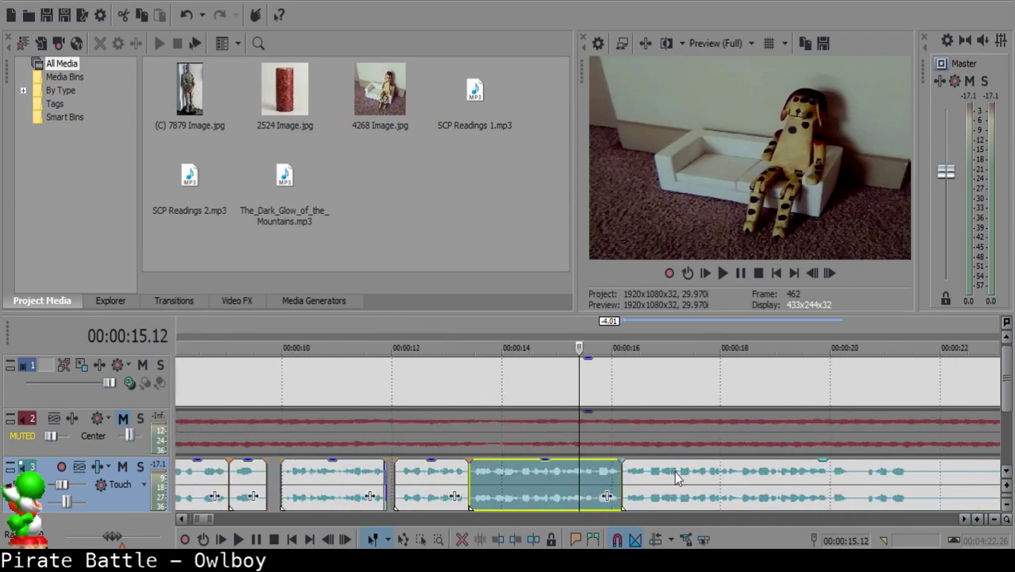
key(space)
scroll(643, 483, down, 8)
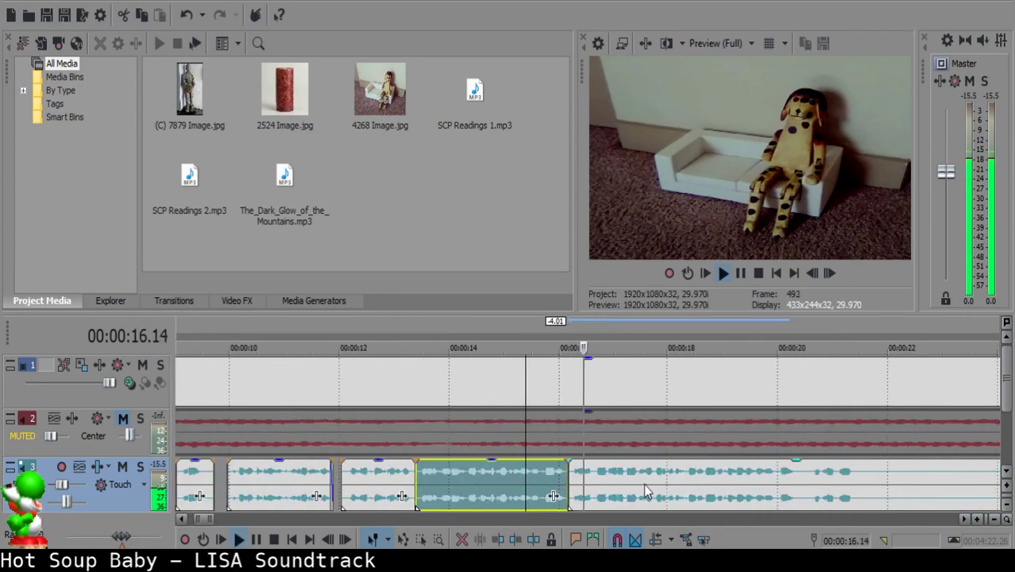
scroll(644, 482, up, 3)
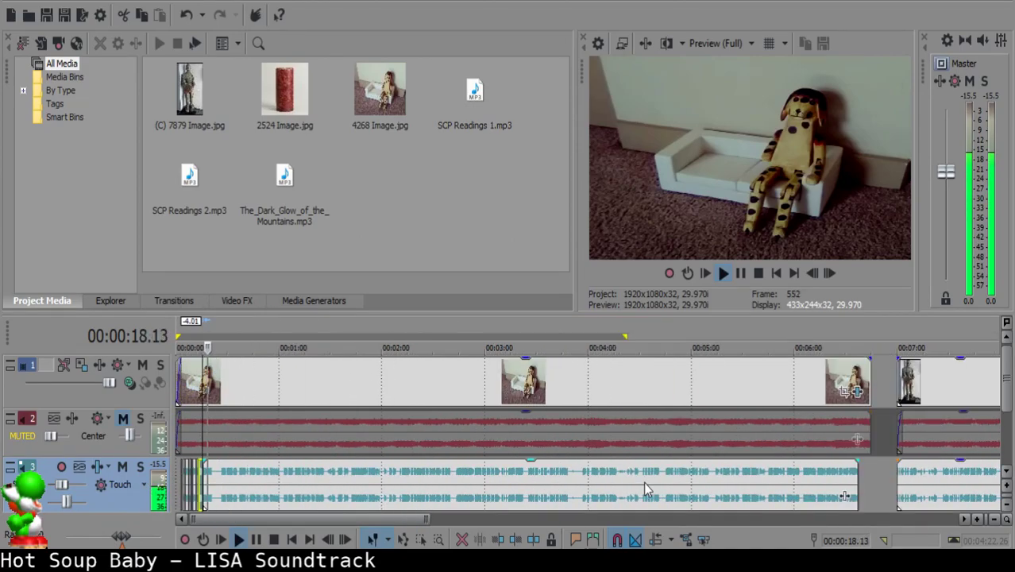
scroll(520, 468, up, 8)
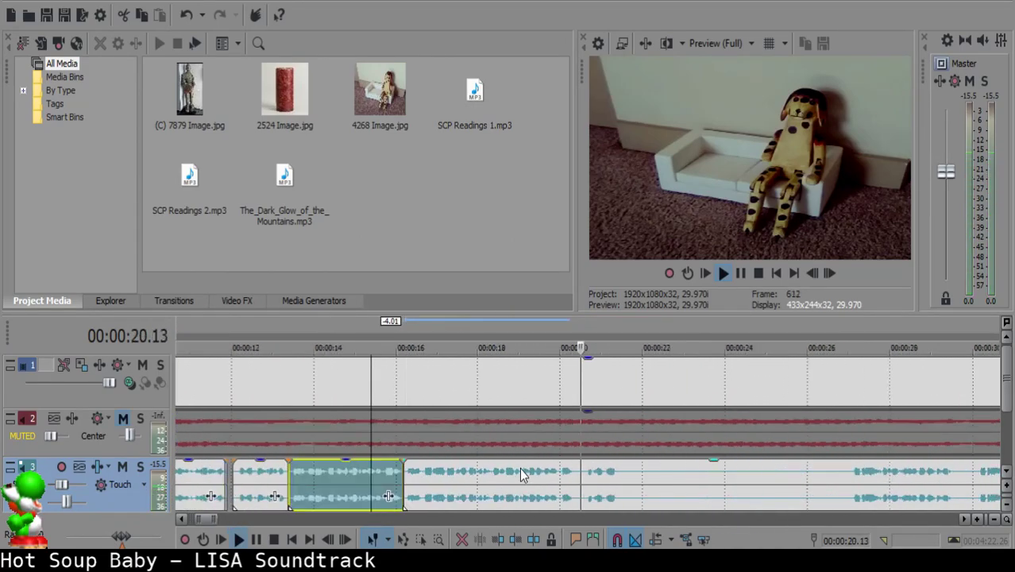
key(space)
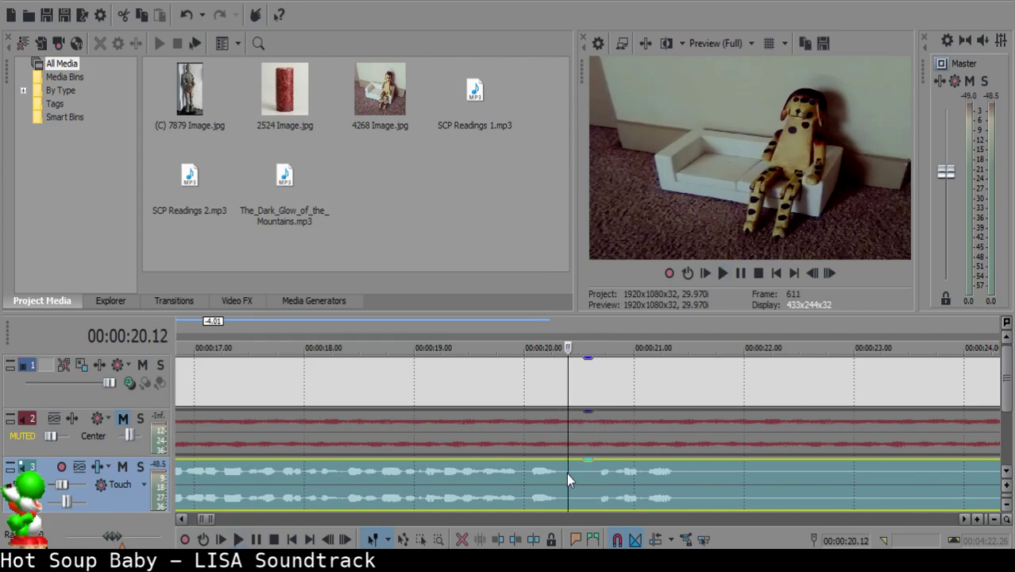
- Split the ninth clip at 00:00:20.12 and about 00:00:20.18, and delete the short pause between the splits
key(s)
key(space)
key(Return)
key(s)
click(576, 476)
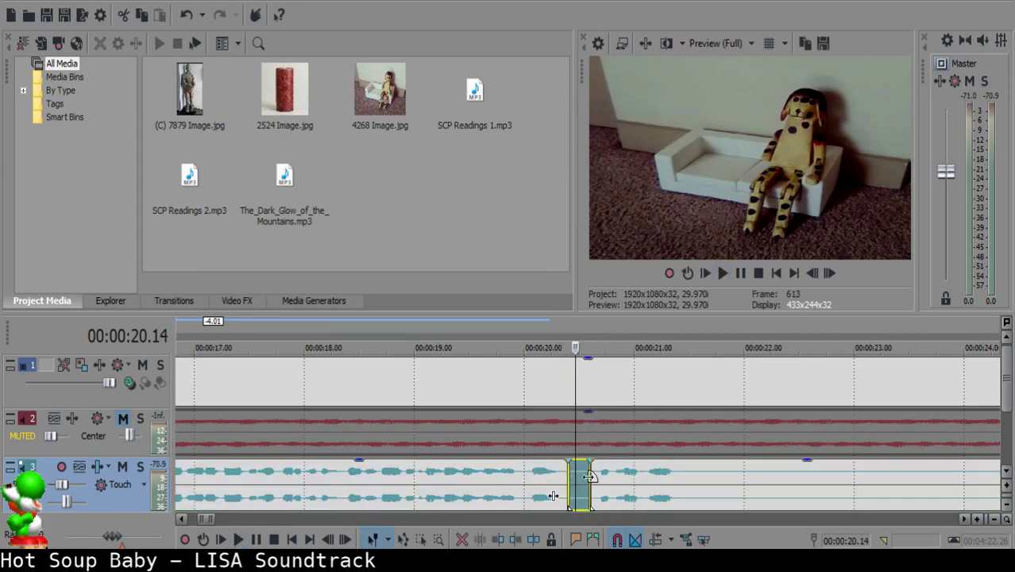
key(Delete)
- Move the remaining narration back about 4 frames toward the ninth clip, starting it at about 00:00:20.14
click(611, 475)
drag(610, 474, 603, 474)
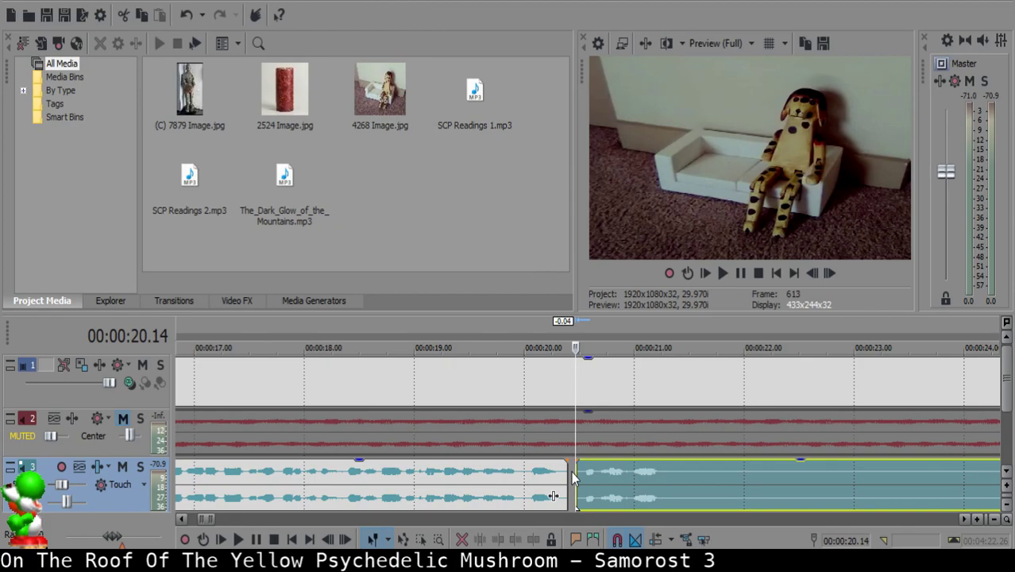
click(572, 479)
scroll(573, 476, up, 3)
drag(646, 492, 642, 498)
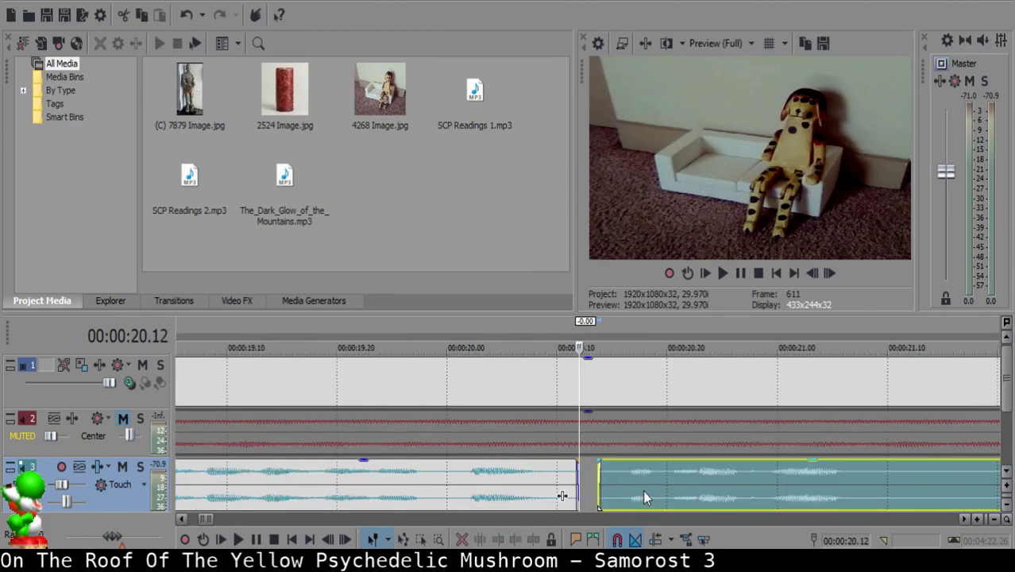
- Play the join from 00:00:19.15 and split the remaining narration after its next phrase, at about 00:00:21.13
scroll(643, 490, down, 4)
click(505, 476)
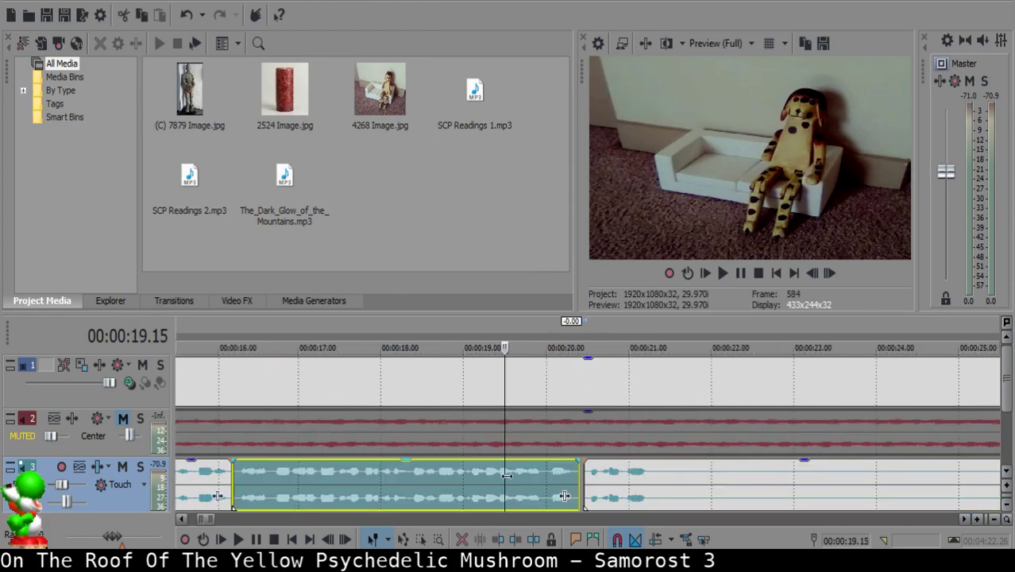
key(space)
scroll(531, 475, down, 3)
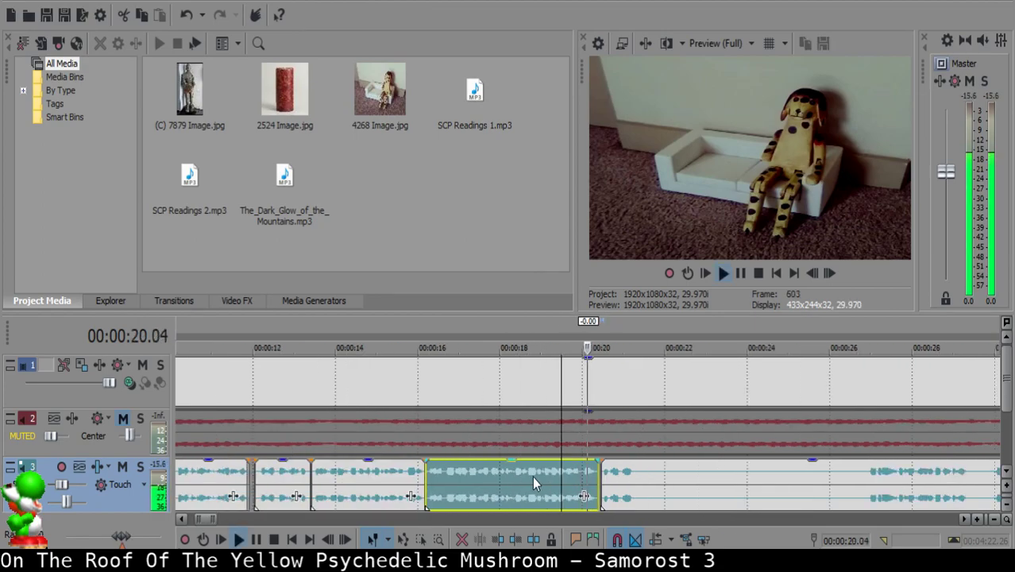
scroll(532, 476, up, 4)
key(Return)
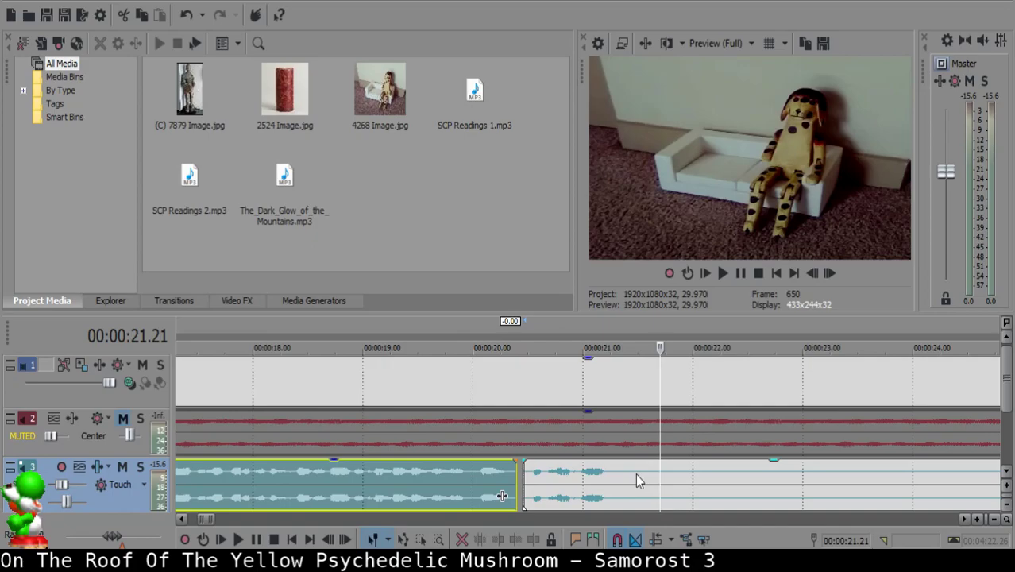
click(641, 475)
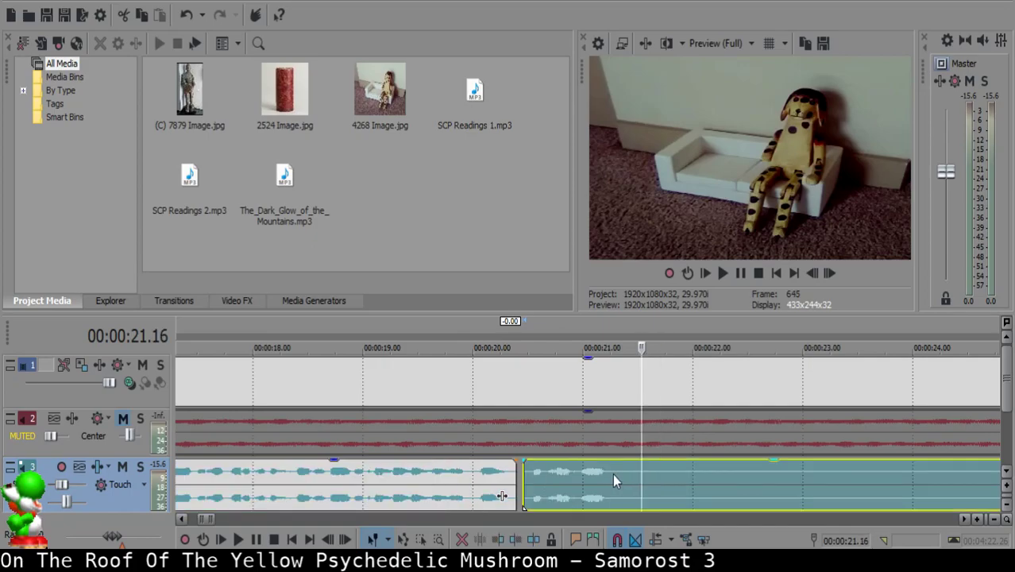
click(582, 473)
key(space)
key(s)
key(Return)
scroll(675, 472, down, 5)
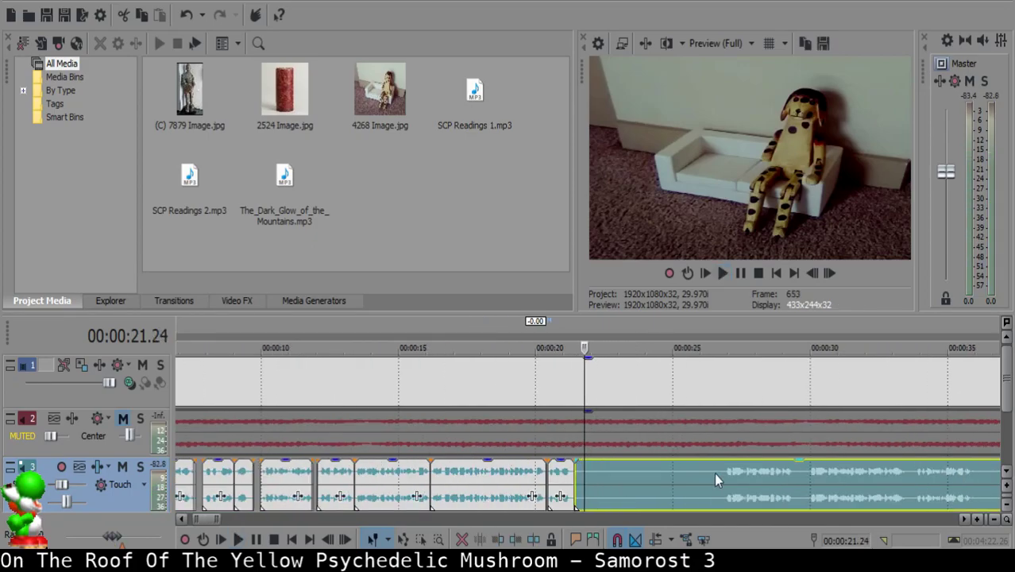
- Play ahead through the remaining narration after the pause and split it just before the next passage, at about 00:00:30
click(753, 473)
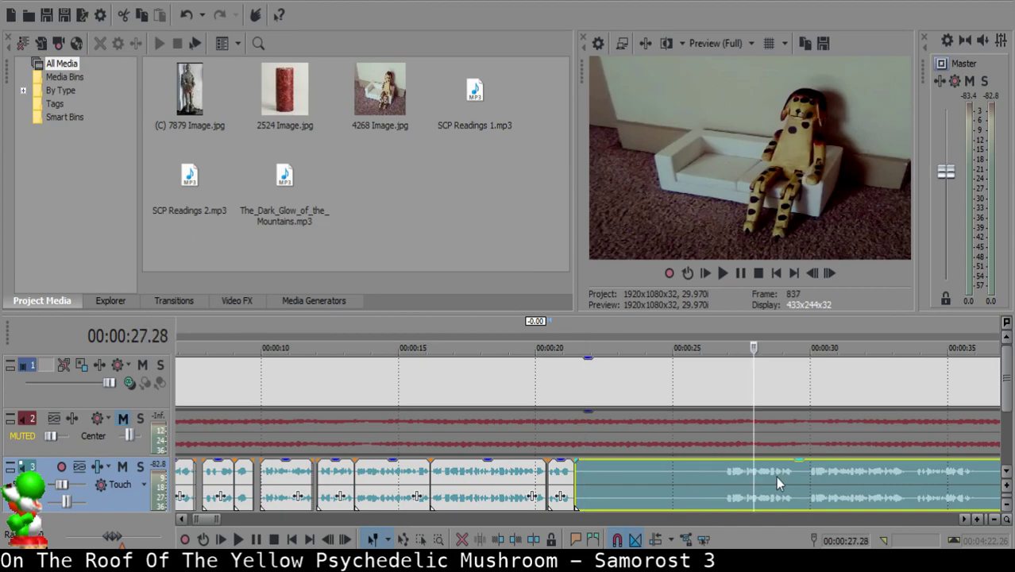
key(space)
scroll(775, 476, up, 4)
click(758, 484)
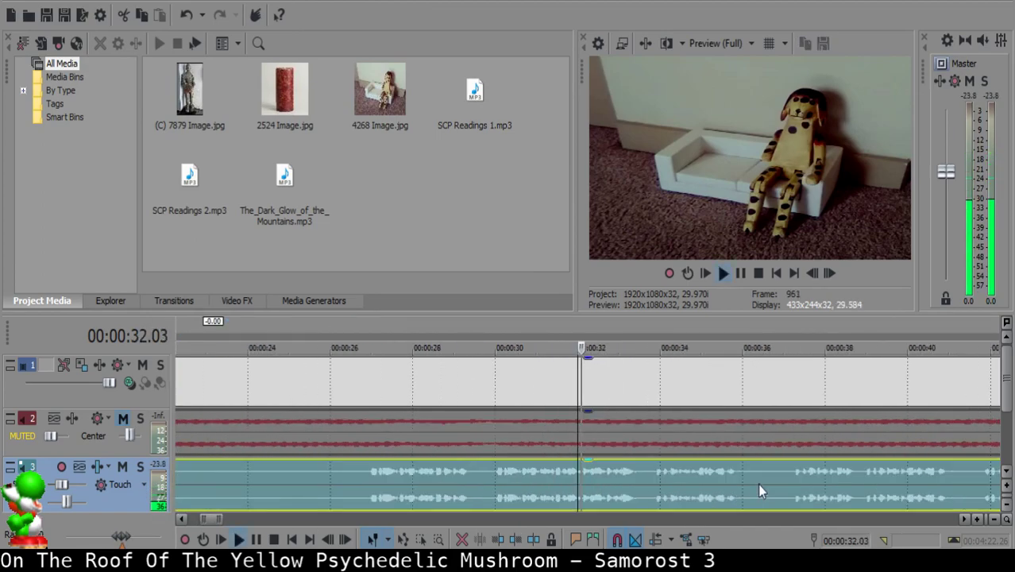
key(Return)
click(452, 472)
key(space)
key(space)
key(s)
- Delete the passage between 00:00:21.13 and about 00:00:30 and move the remaining narration back, starting it at about 00:00:21.22
scroll(452, 472, down, 3)
click(352, 475)
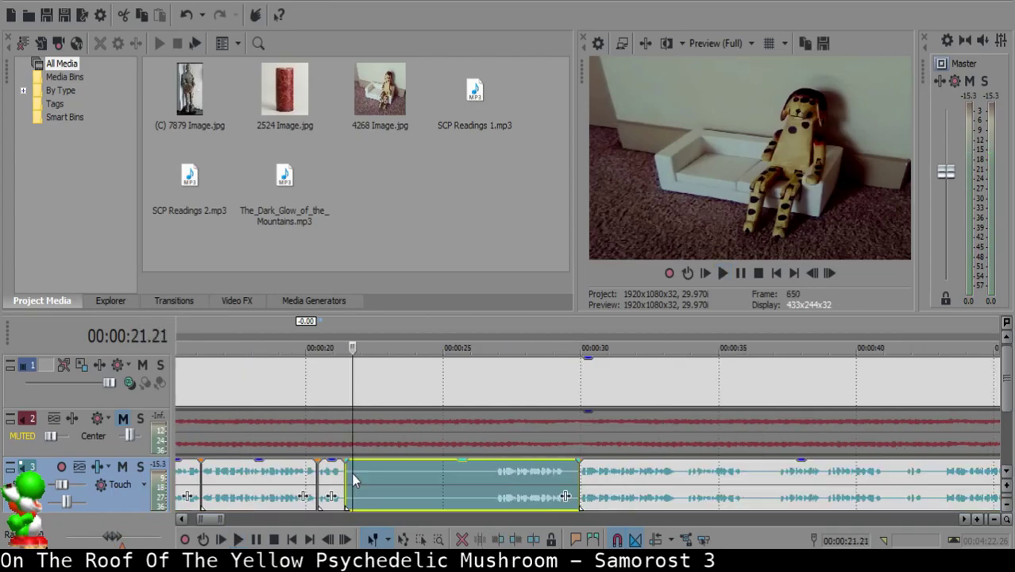
key(Delete)
drag(413, 475, 406, 475)
click(327, 476)
key(space)
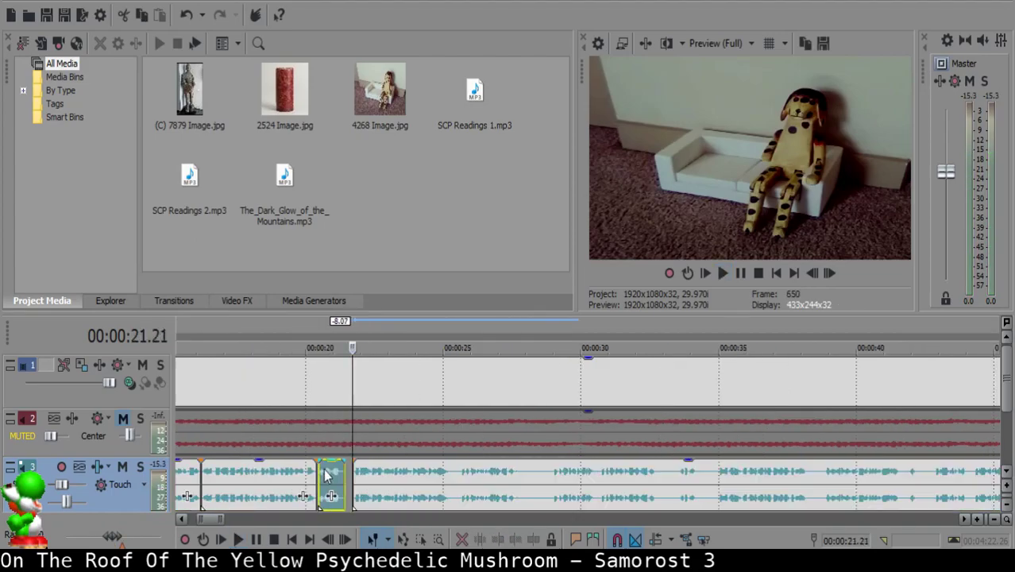
scroll(427, 482, up, 3)
key(Return)
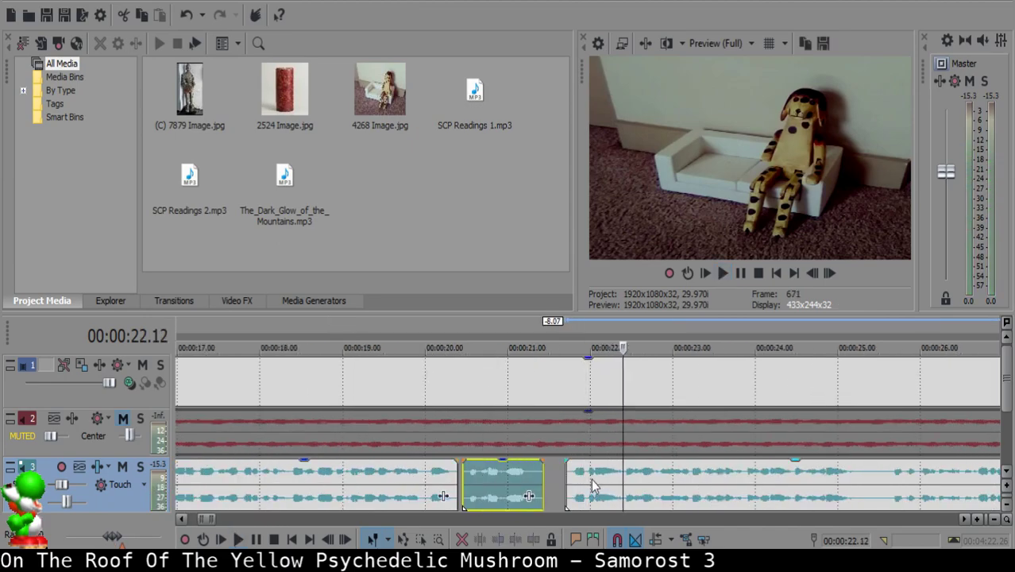
drag(591, 481, 594, 485)
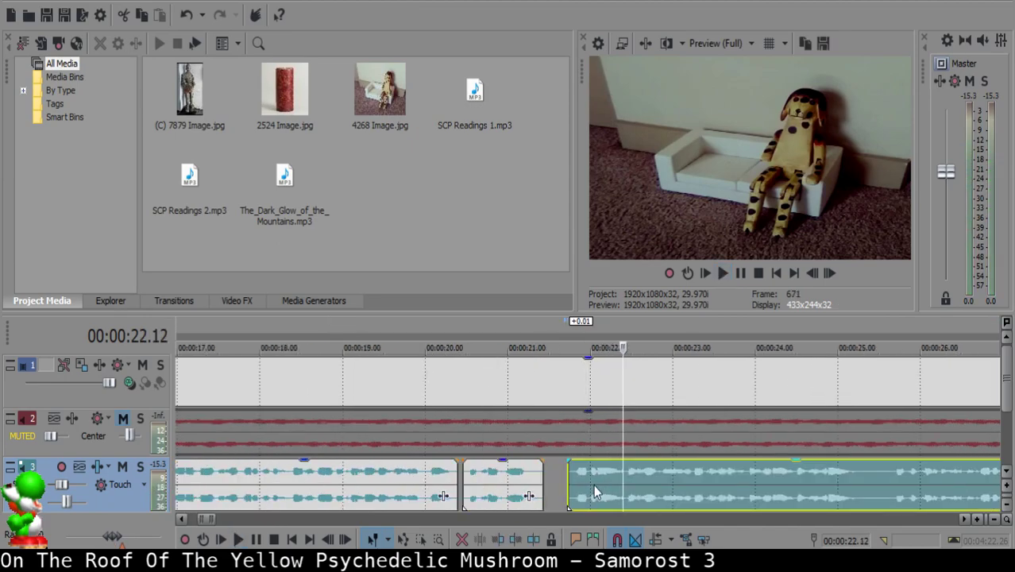
- Play the narration from about 00:00:20.14 across the new gap and on past 00:00:24.13 to check the pacing
click(472, 492)
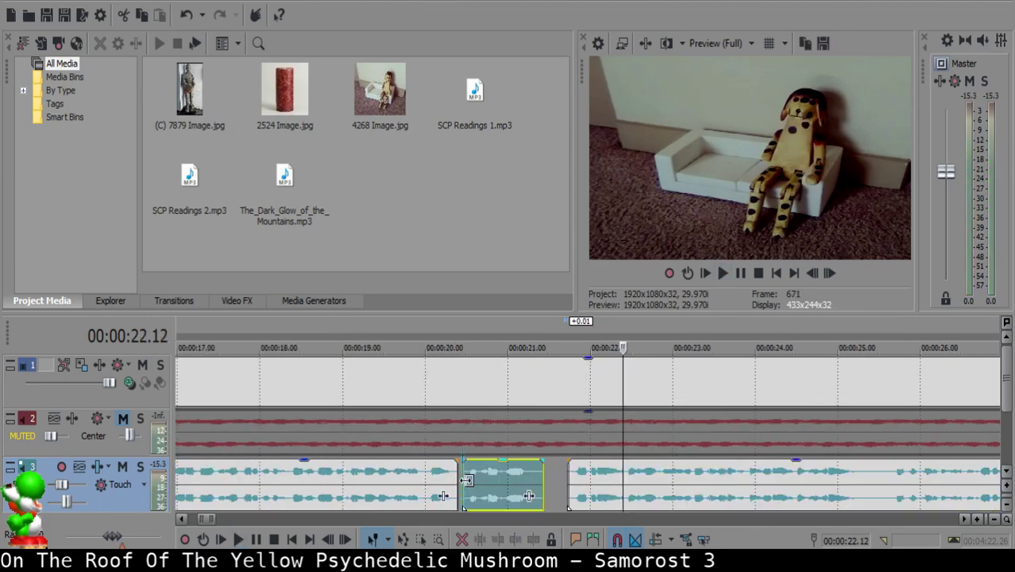
key(space)
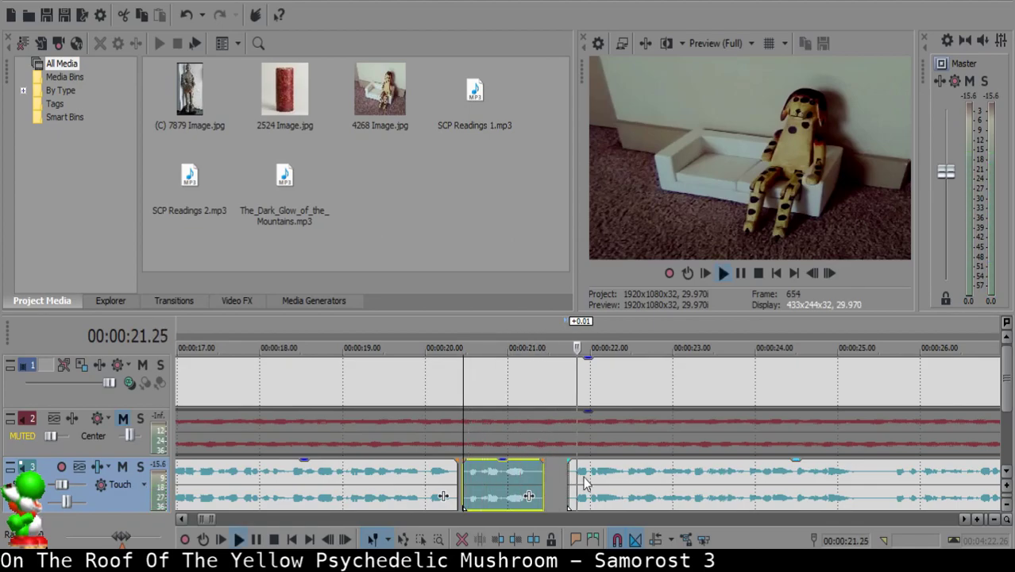
scroll(619, 479, down, 10)
scroll(586, 468, down, 2)
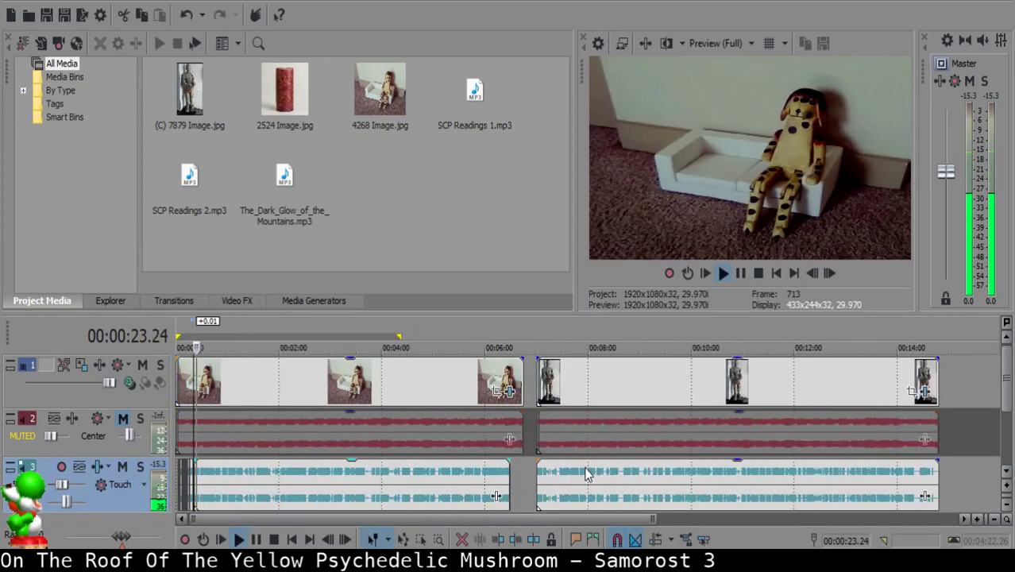
scroll(587, 468, up, 6)
key(Return)
scroll(595, 465, up, 3)
scroll(599, 469, up, 3)
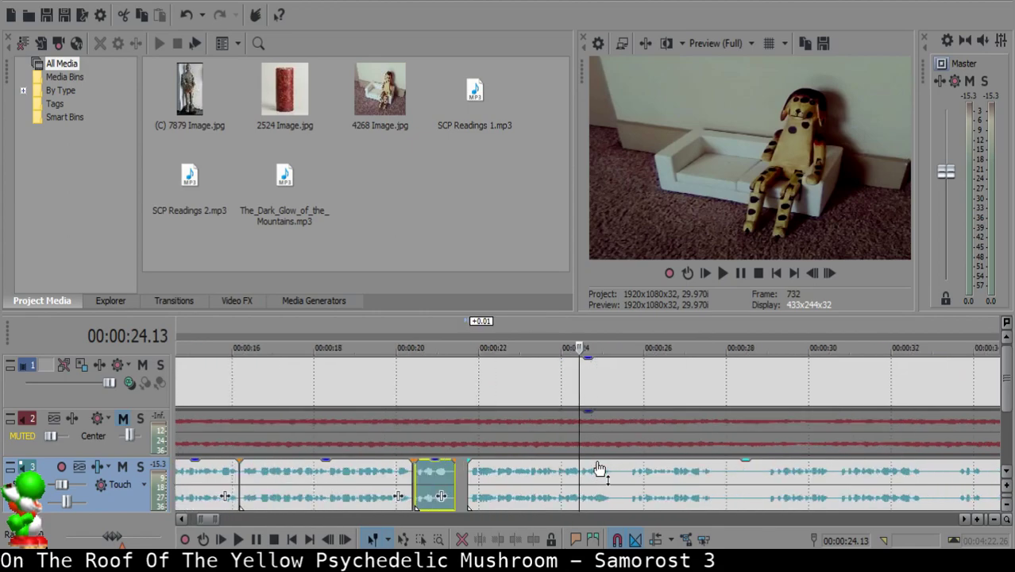
key(space)
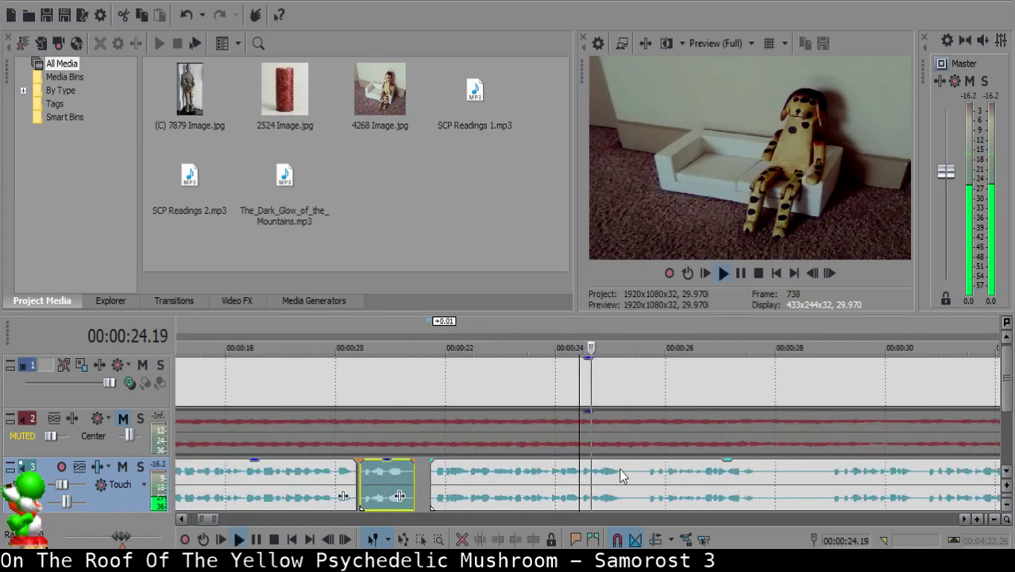
scroll(624, 474, up, 3)
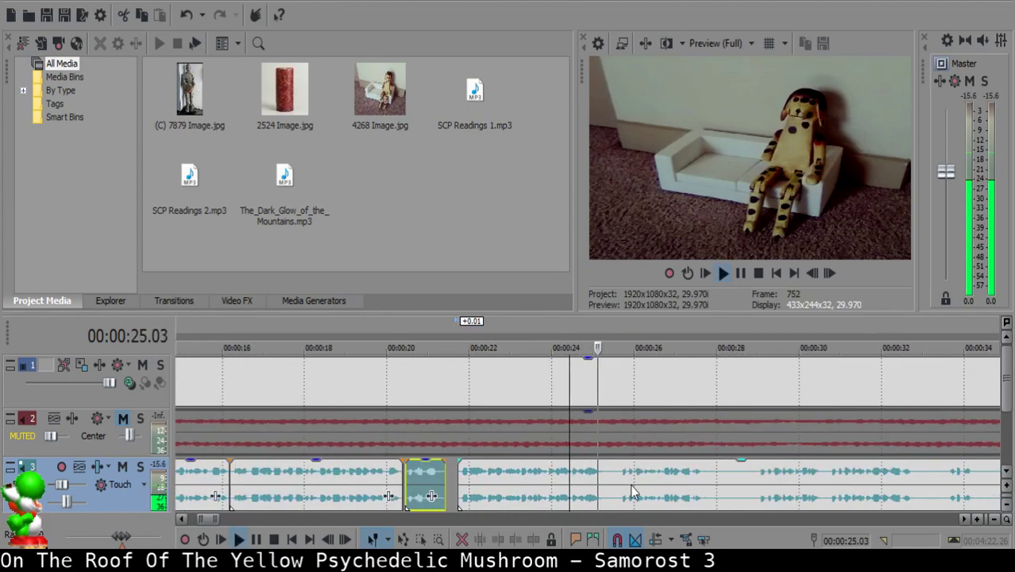
- Split the remaining narration at about 00:00:25.12 and 4 frames further on, delete the sliver between, and close the 4-frame gap
click(581, 476)
key(space)
key(s)
key(Right)
key(Right)
key(Right)
key(Right)
key(s)
click(585, 470)
drag(613, 475, 603, 468)
click(540, 472)
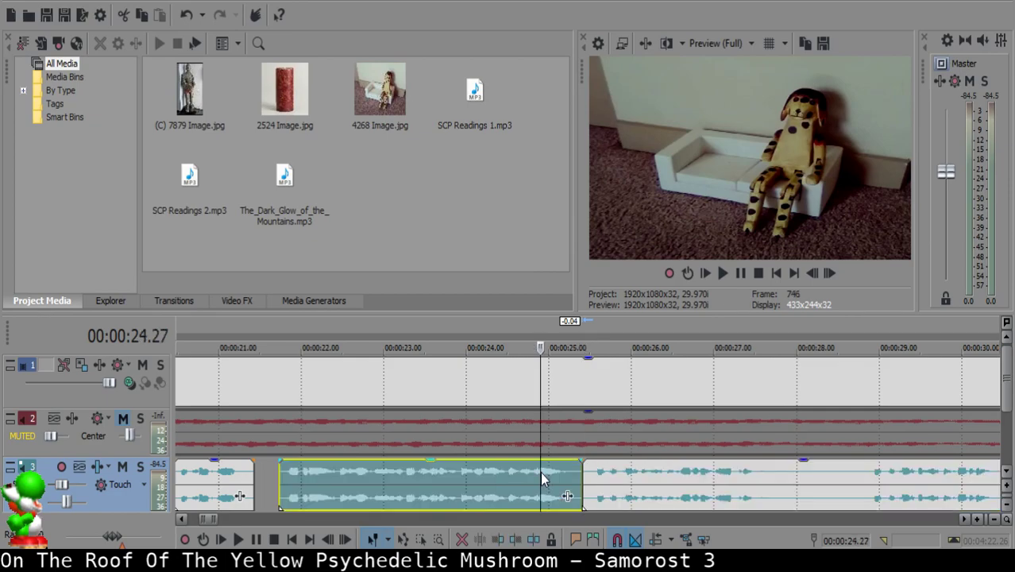
- Play across the 00:00:25.12 join, split at 00:00:25.14, delete the 2-frame sliver, and move the remaining narration back 2 frames
scroll(612, 482, down, 3)
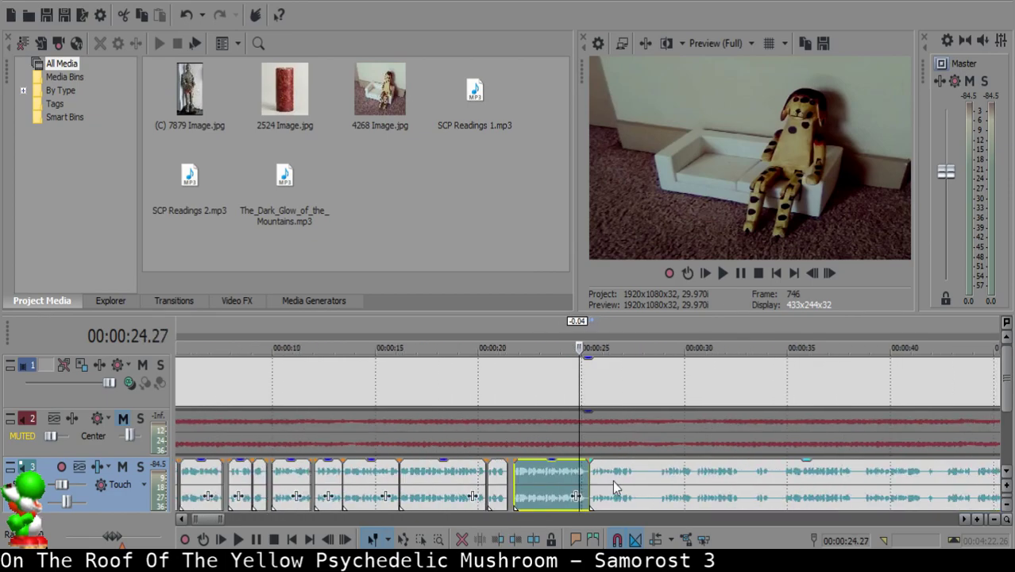
scroll(613, 486, up, 10)
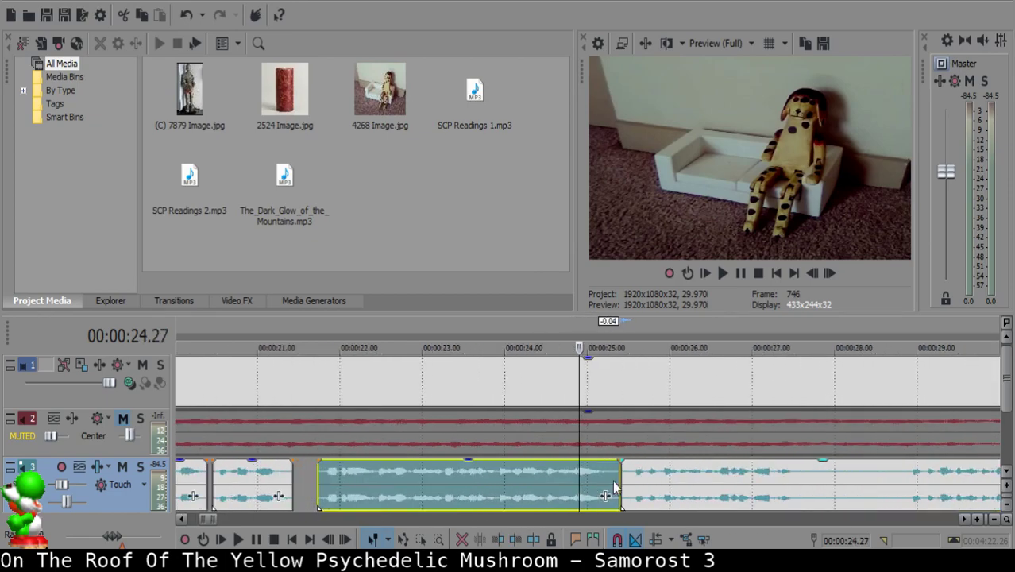
scroll(613, 484, down, 5)
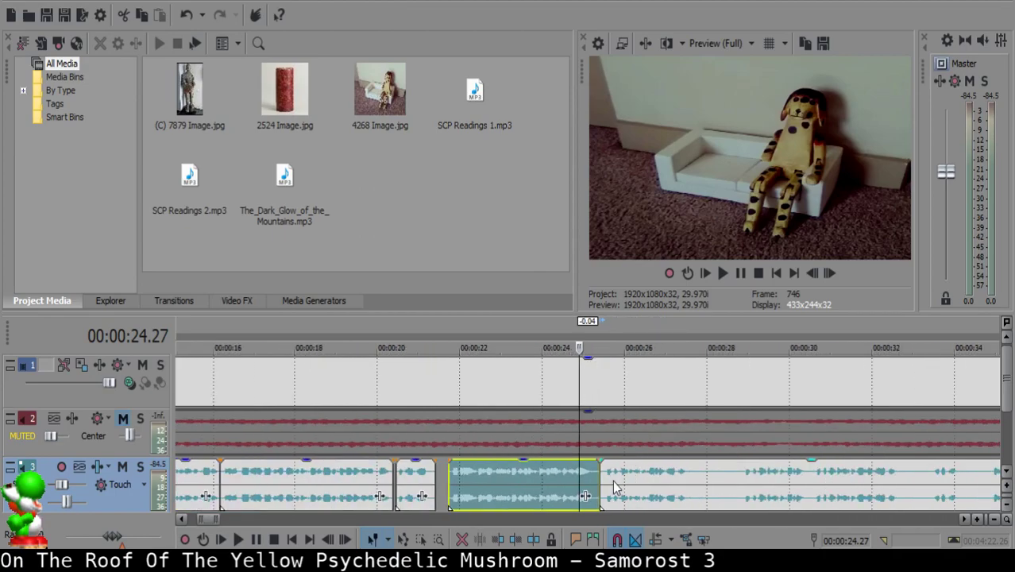
scroll(613, 486, down, 3)
scroll(613, 483, down, 3)
scroll(612, 477, up, 4)
key(space)
scroll(613, 477, up, 5)
click(551, 477)
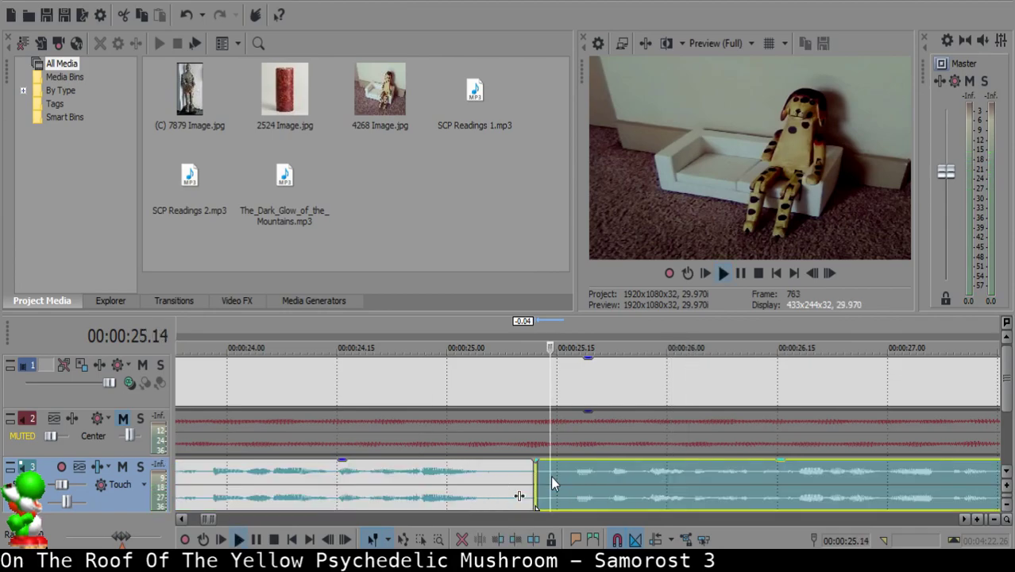
key(space)
key(s)
click(543, 467)
key(Delete)
drag(568, 472, 556, 468)
- Replay the narration across the join at about 00:00:25.12 to check the length of the pause
click(484, 478)
scroll(485, 478, down, 3)
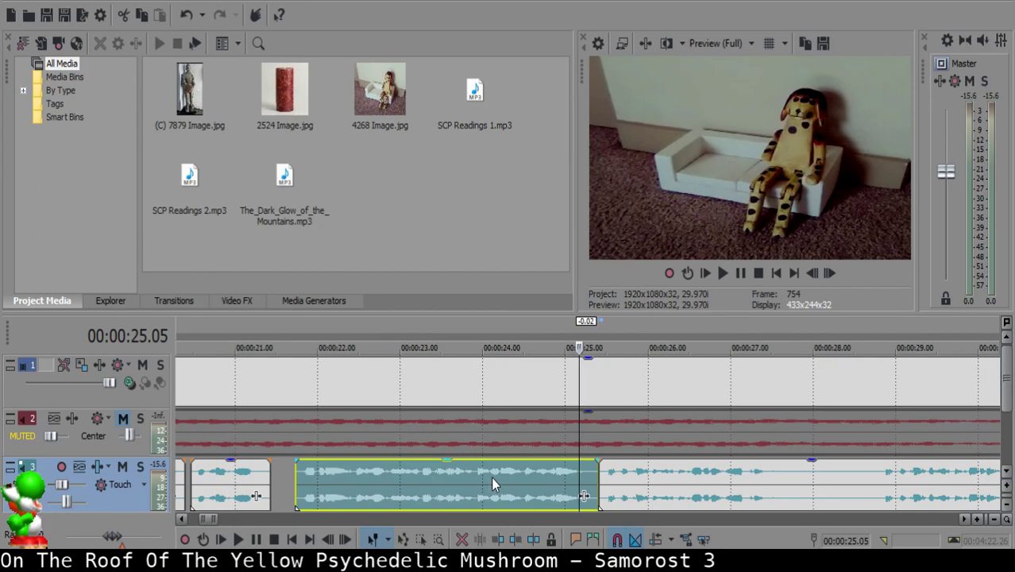
scroll(491, 477, down, 4)
scroll(592, 478, up, 4)
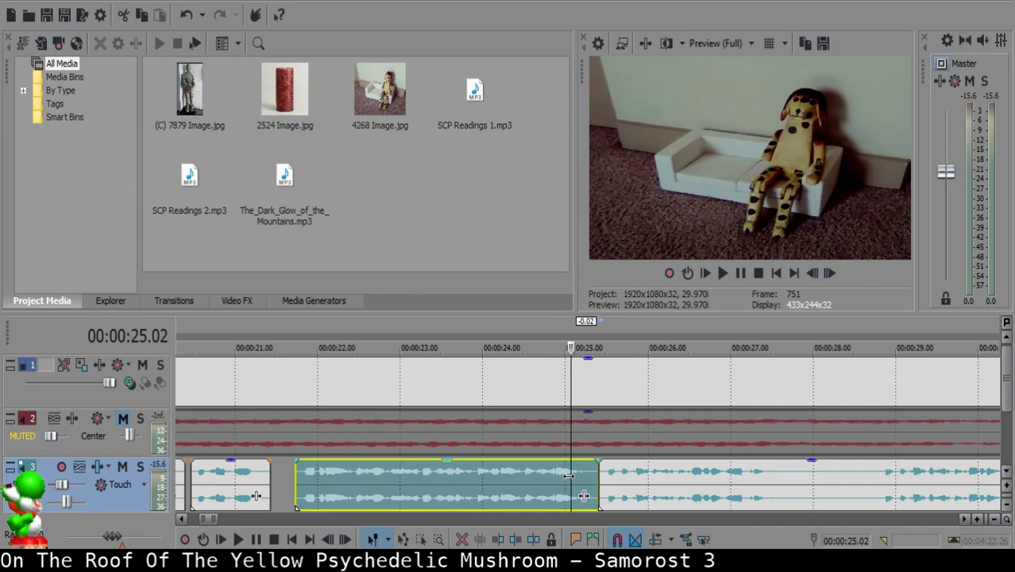
click(555, 475)
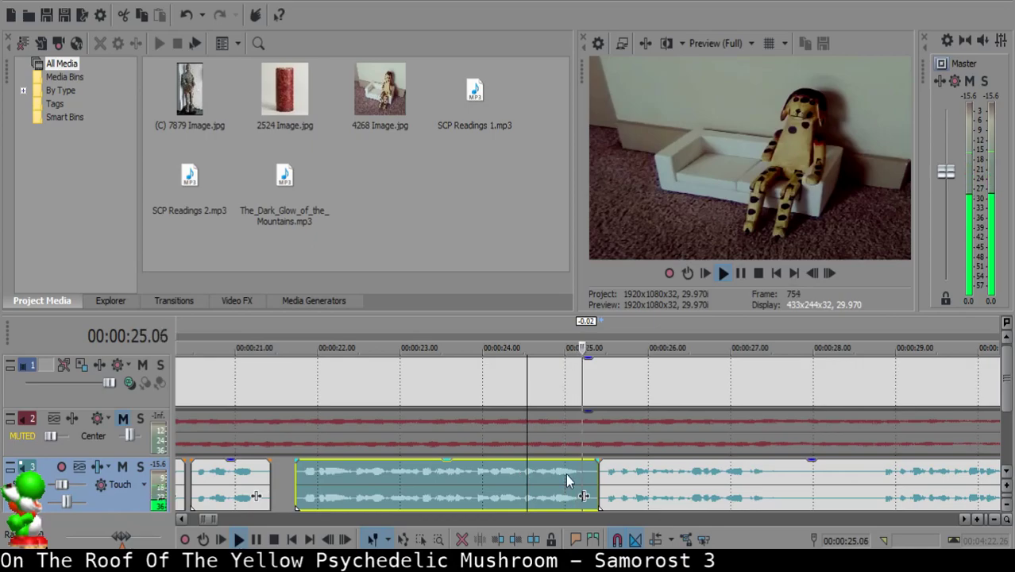
scroll(561, 474, up, 3)
click(520, 472)
key(space)
key(Return)
- Split off the clip's tail at 00:00:25.10, delete it, and move the remaining narration back 2 frames
click(527, 473)
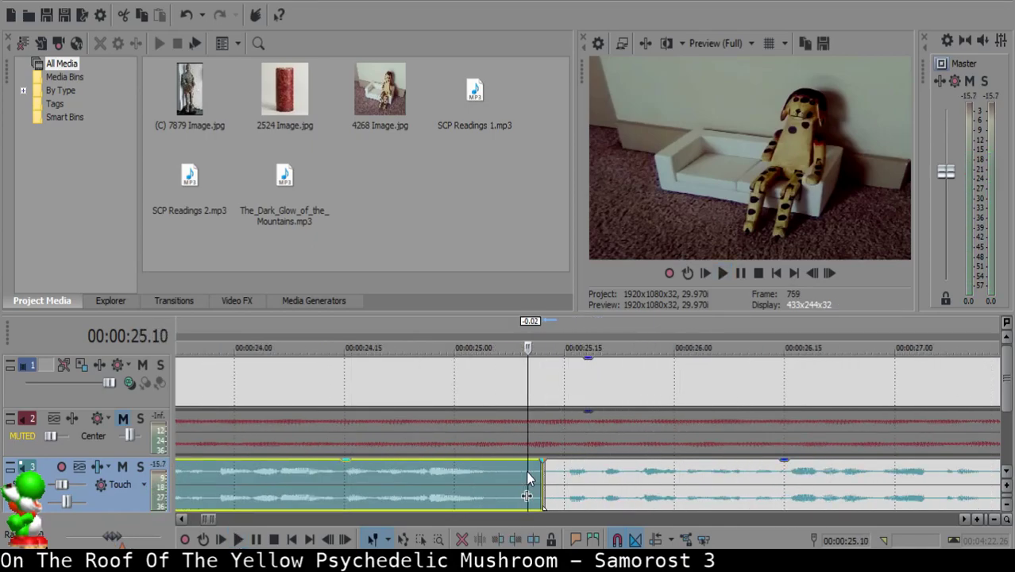
key(s)
key(Delete)
drag(575, 477, 562, 473)
- Play the join, cut the first frame off the remaining narration at about 00:00:25.11, and move it back 1 frame
click(467, 482)
key(space)
key(Return)
click(535, 476)
key(s)
click(529, 475)
key(Delete)
click(561, 477)
drag(560, 473, 552, 472)
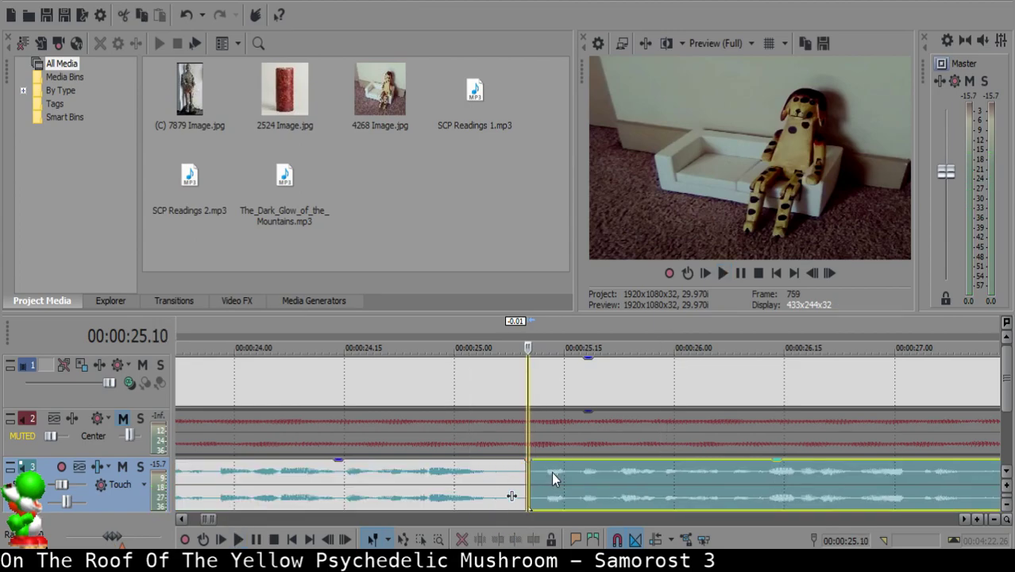
- Play the join from 00:00:24.08 and split the remaining narration after its next phrase, at about 00:00:27.17
click(293, 491)
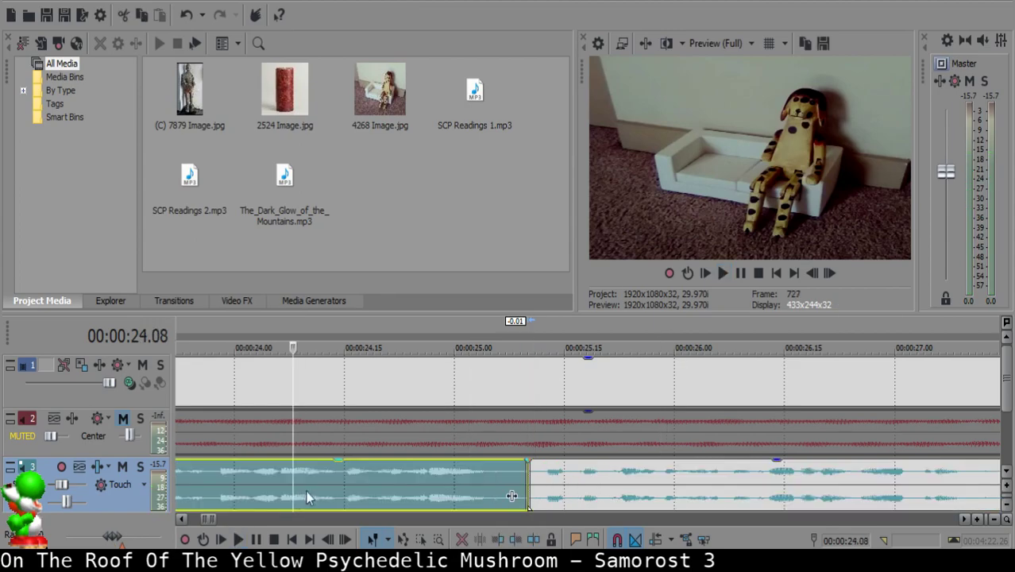
scroll(495, 481, down, 5)
scroll(556, 471, down, 5)
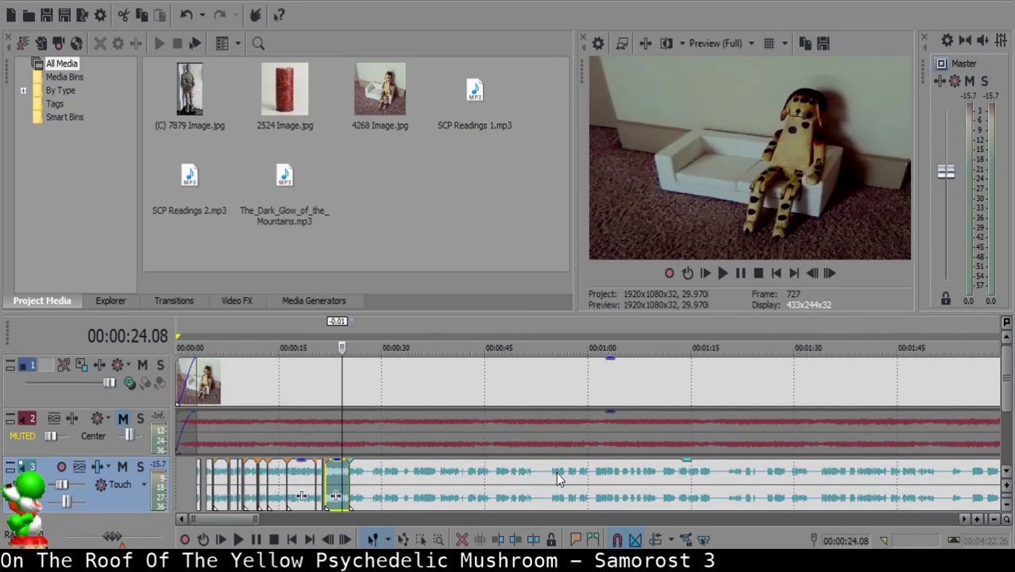
key(space)
scroll(552, 472, up, 3)
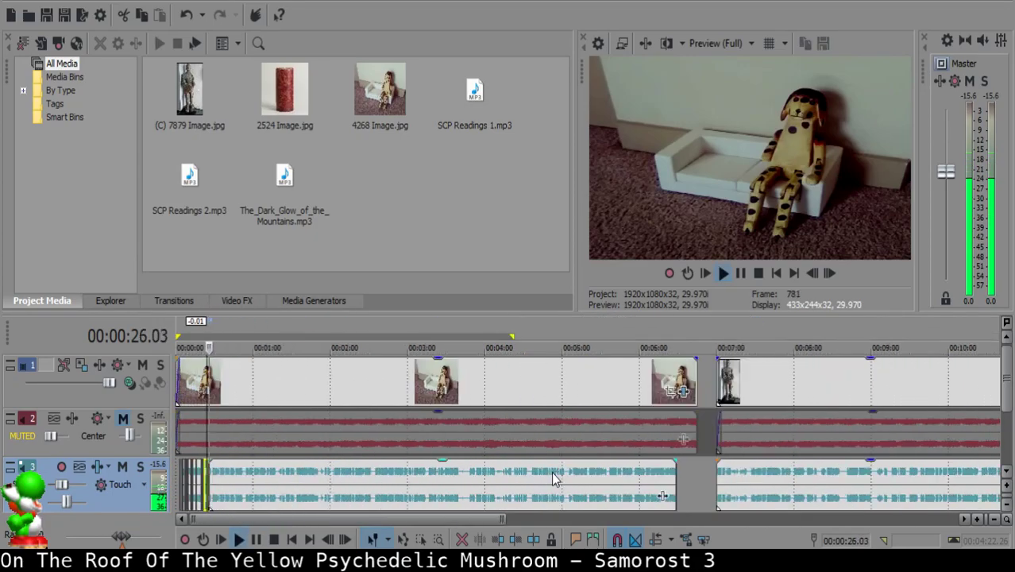
scroll(552, 476, up, 10)
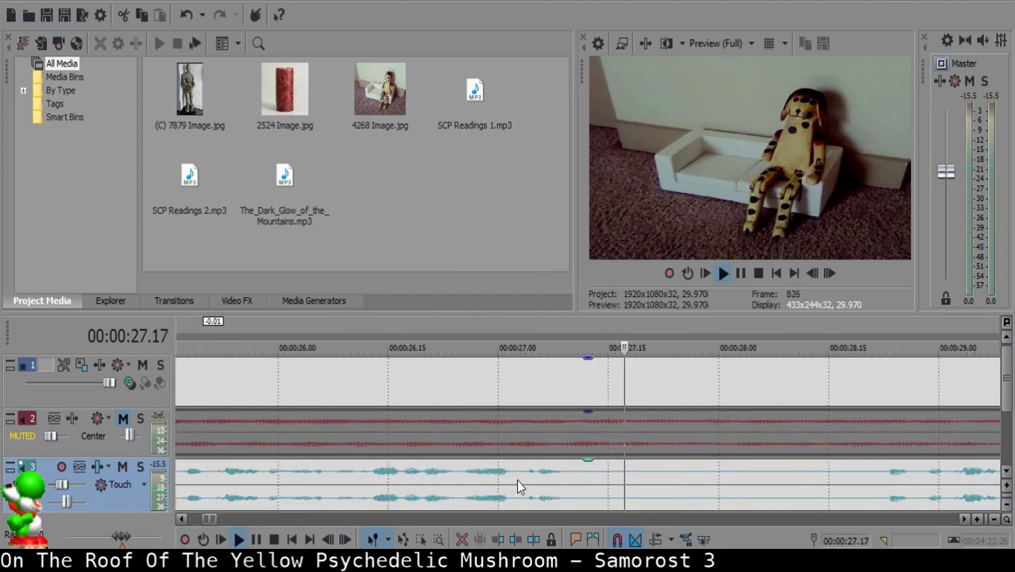
click(622, 477)
key(space)
key(s)
- Play ahead through the following passage and split the narration where it ends, at 00:00:33.07
scroll(620, 482, down, 5)
key(space)
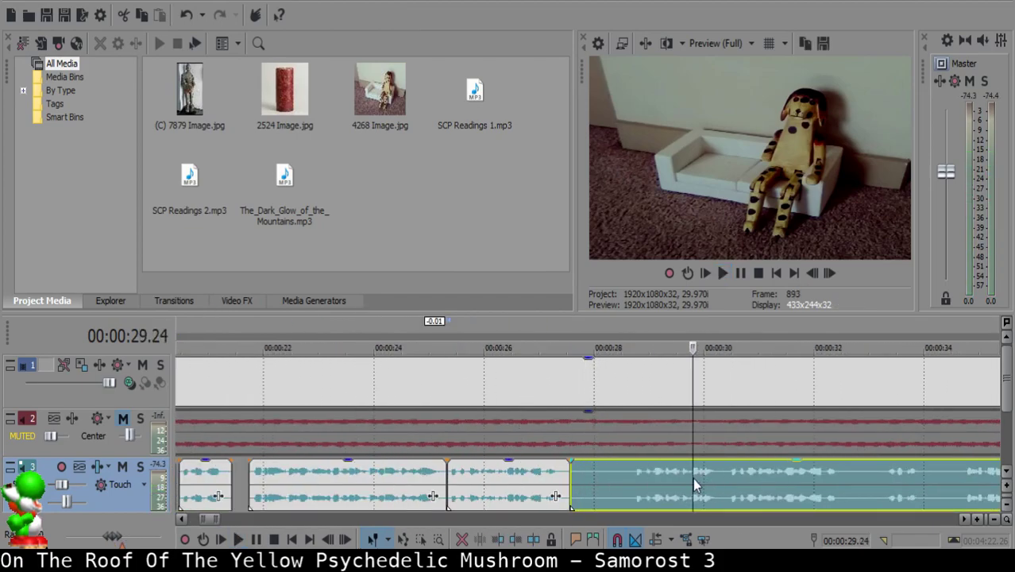
scroll(783, 486, down, 6)
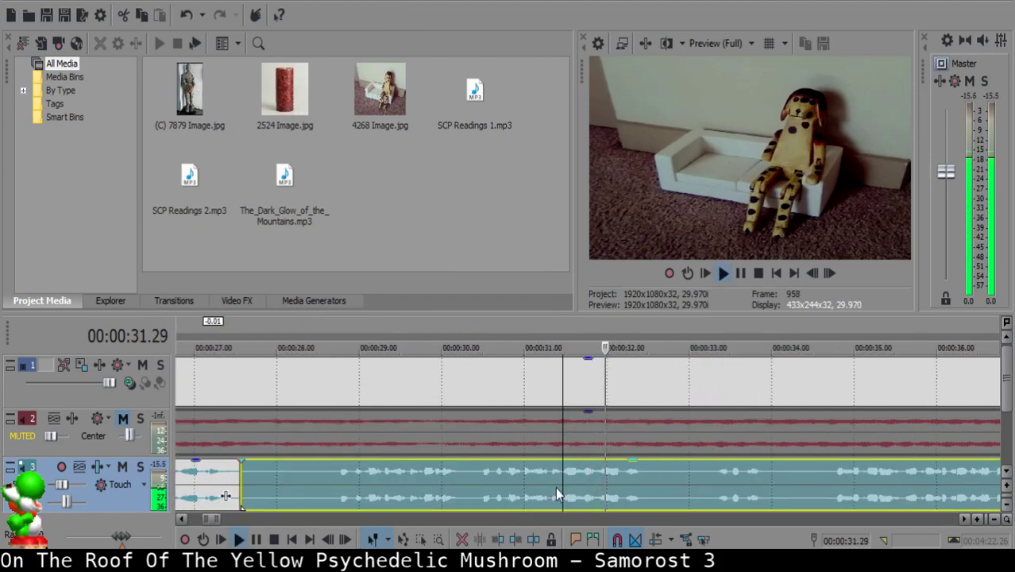
scroll(433, 487, up, 3)
click(388, 484)
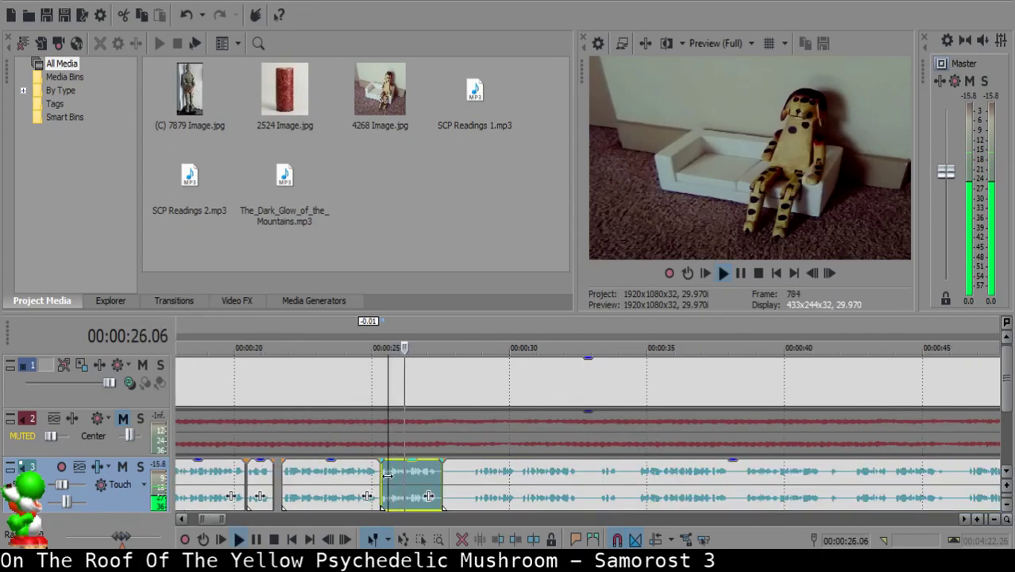
click(601, 483)
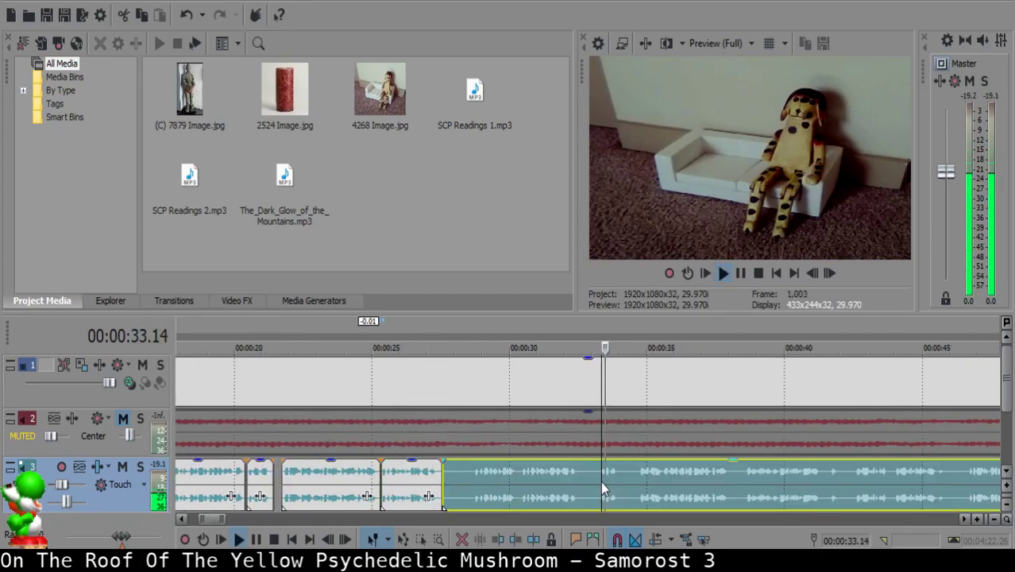
key(space)
key(s)
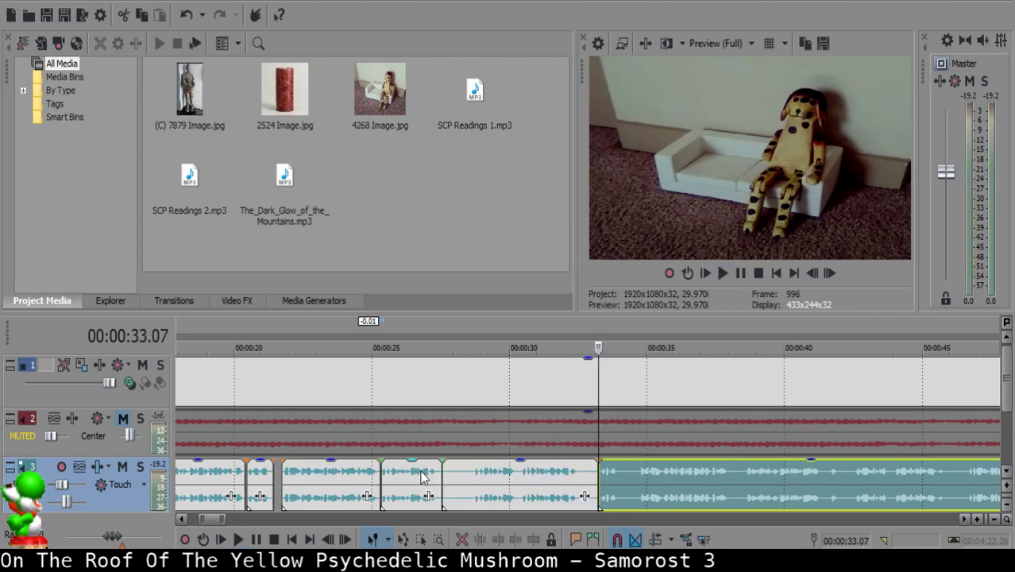
- Delete the passage between 00:00:27.17 and 00:00:33.07 and move the remaining narration back to start at about 00:00:28.03
click(457, 476)
key(Delete)
drag(633, 483, 482, 469)
- Nudge the remaining narration to start at about 00:00:28.02 and play across the gap from about 00:00:26.25
click(410, 473)
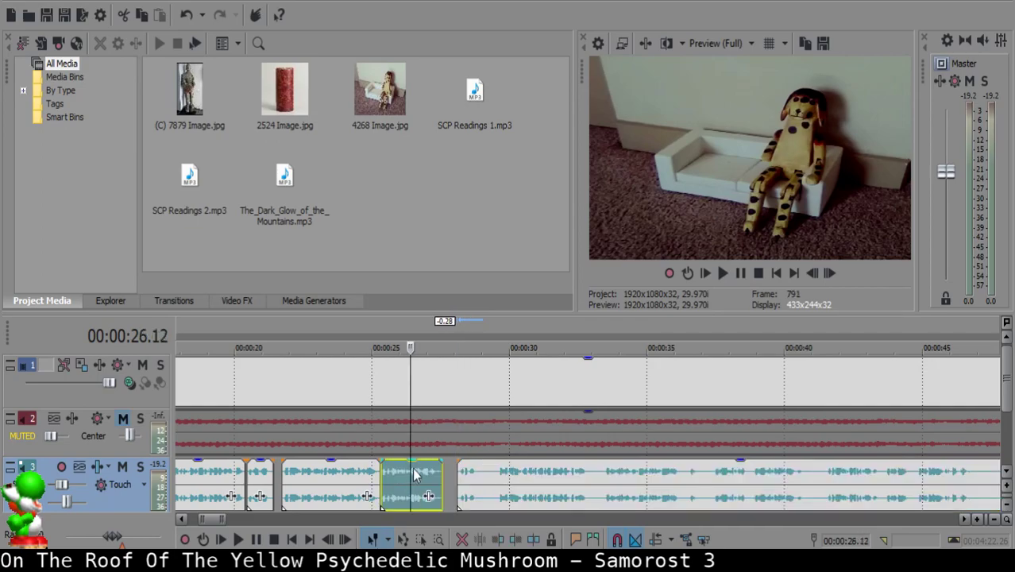
click(467, 477)
key(space)
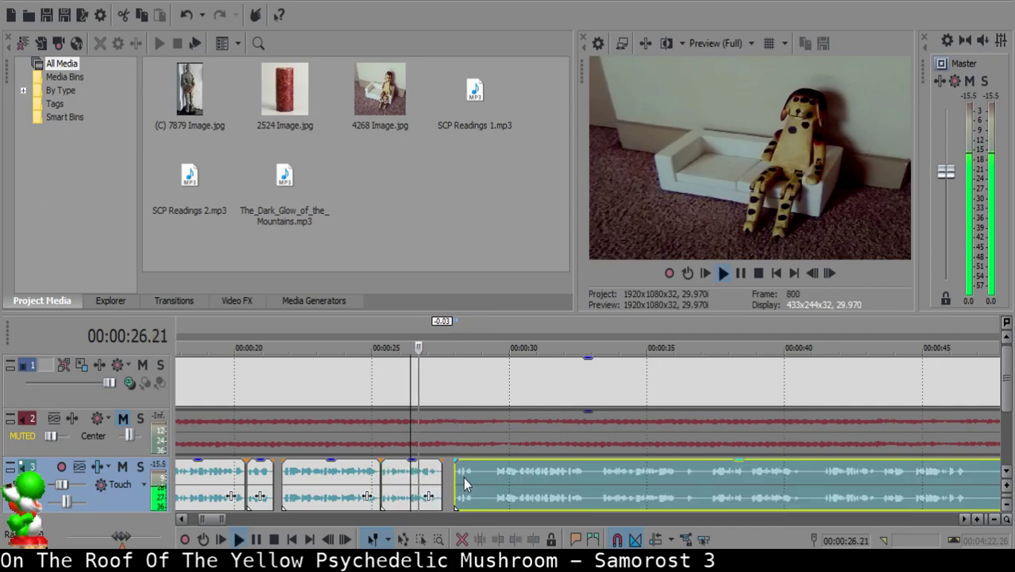
scroll(463, 483, up, 5)
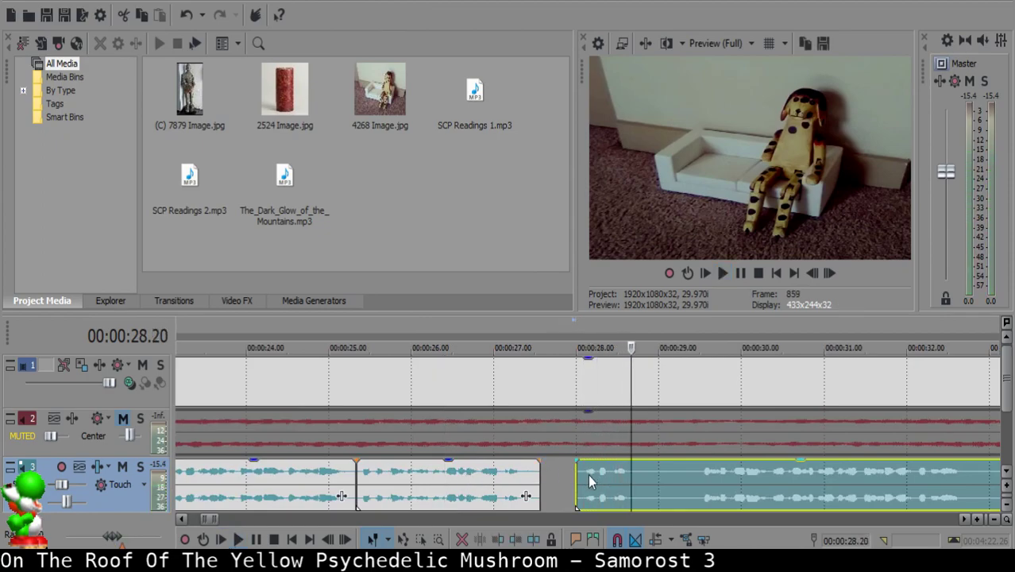
click(482, 481)
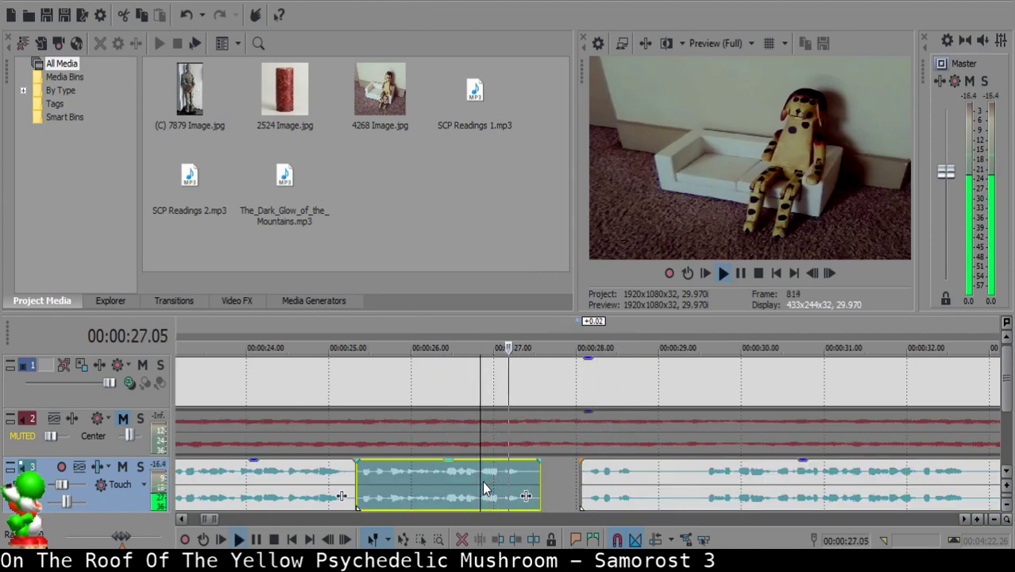
- Play across the gap from about 00:00:27.02 and split the remaining narration after its next phrase, at 00:00:28.25
click(502, 476)
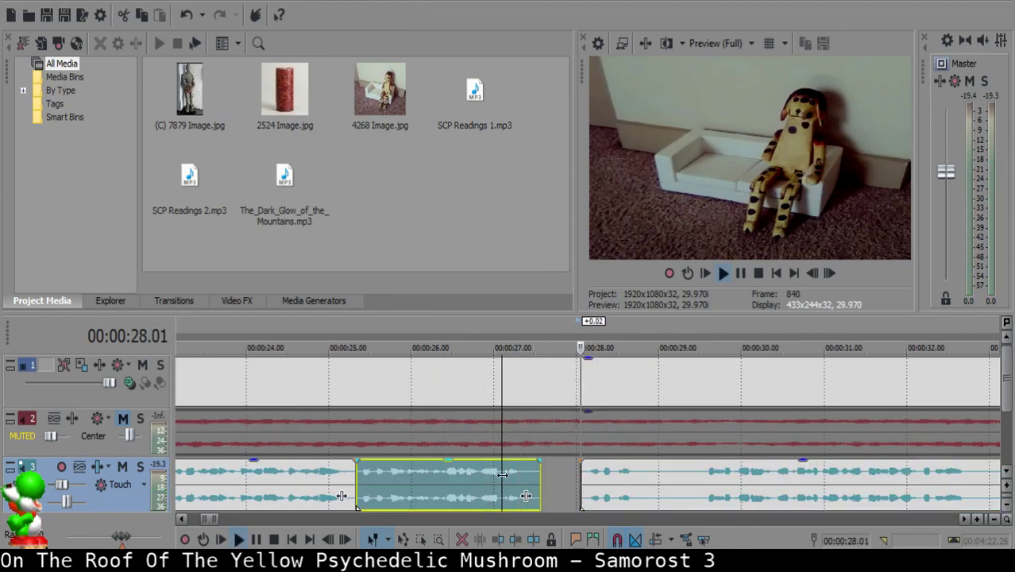
click(646, 474)
key(s)
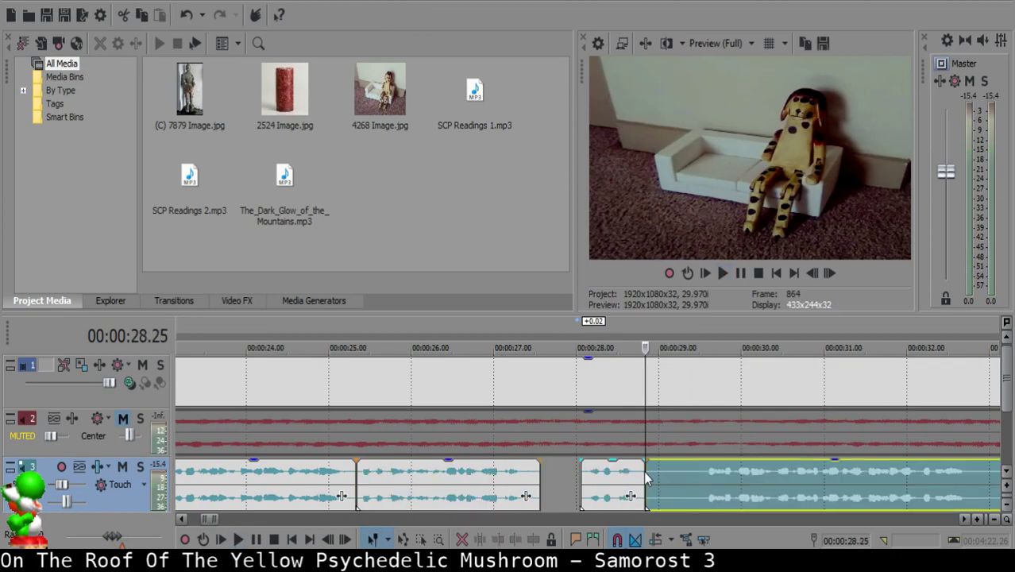
- Delete the pause between 00:00:28.25 and about 00:00:29.15 and move the remaining narration back to start at about 00:00:29.00
click(843, 490)
scroll(841, 490, down, 3)
scroll(839, 489, up, 2)
click(410, 469)
key(space)
key(s)
click(370, 475)
key(Delete)
drag(467, 487, 449, 487)
- Play the join from about 00:00:28.04 and split the remaining narration at the end of its phrase, at about 00:00:32.10
click(302, 474)
key(space)
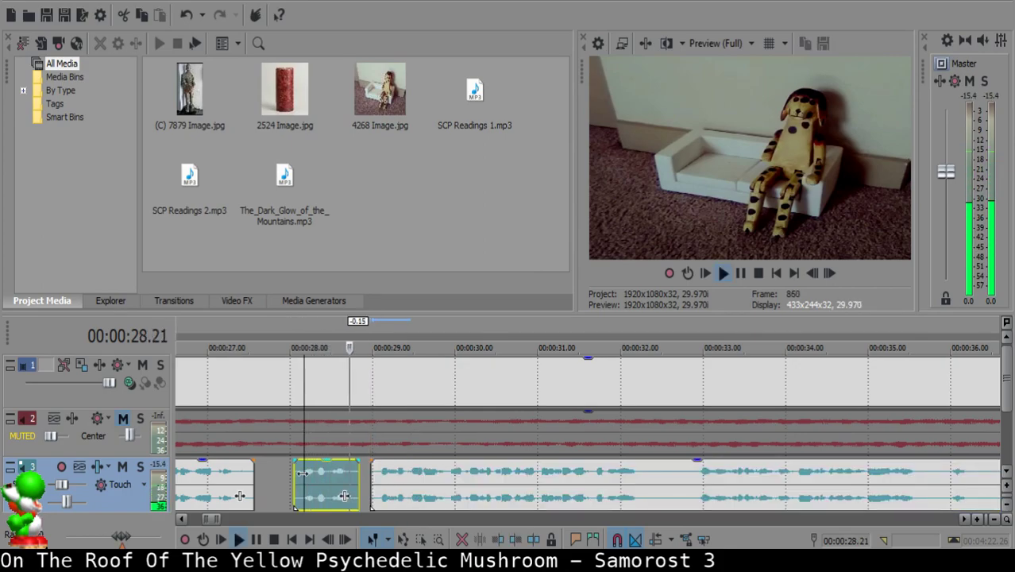
scroll(373, 486, up, 1)
scroll(373, 486, down, 3)
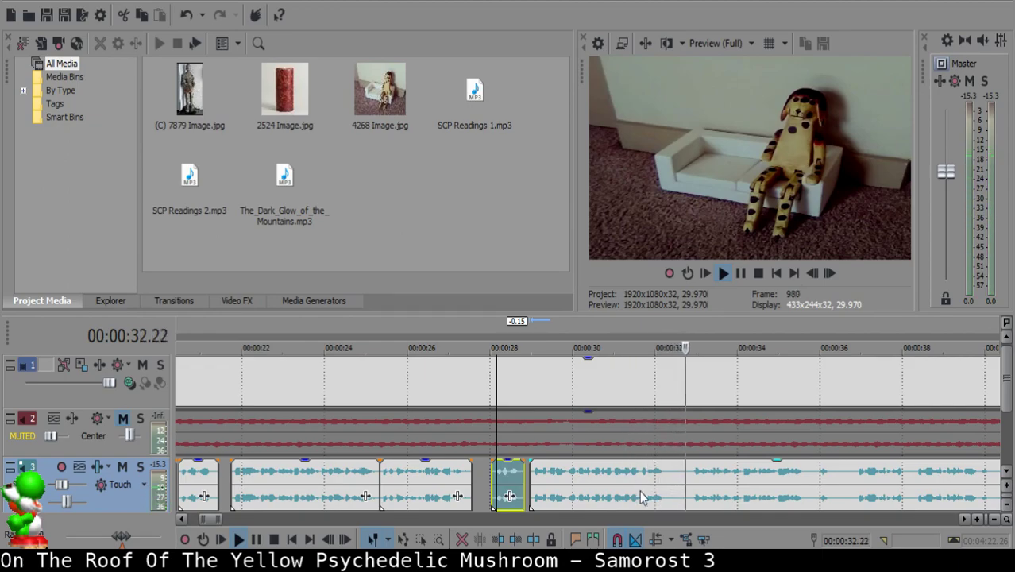
click(671, 469)
click(667, 471)
click(669, 471)
key(space)
key(s)
- Play ahead through the following narration and split it where the next phrase begins, at about 00:00:32.26
click(761, 484)
key(space)
scroll(761, 484, down, 1)
scroll(753, 484, up, 1)
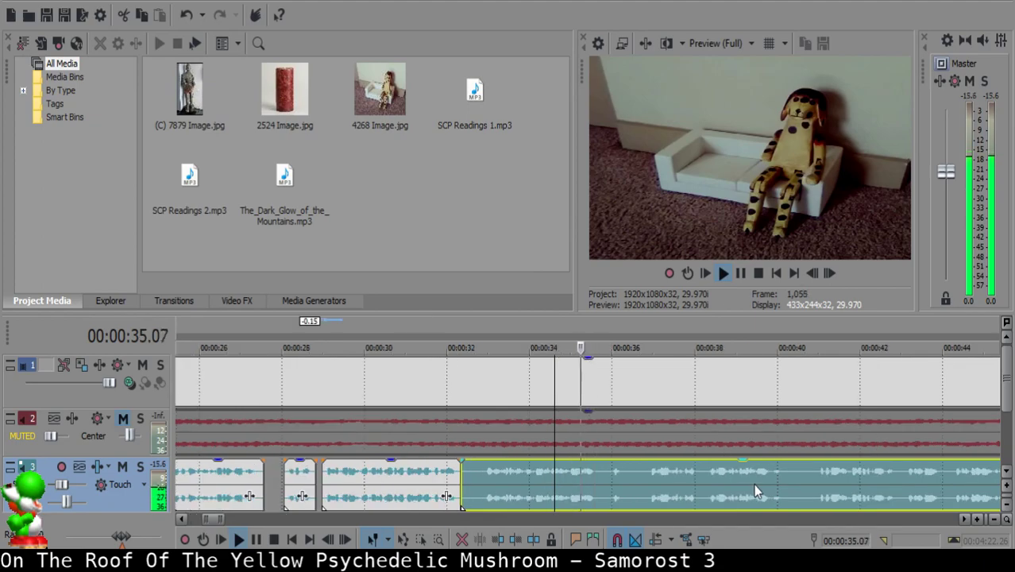
key(Return)
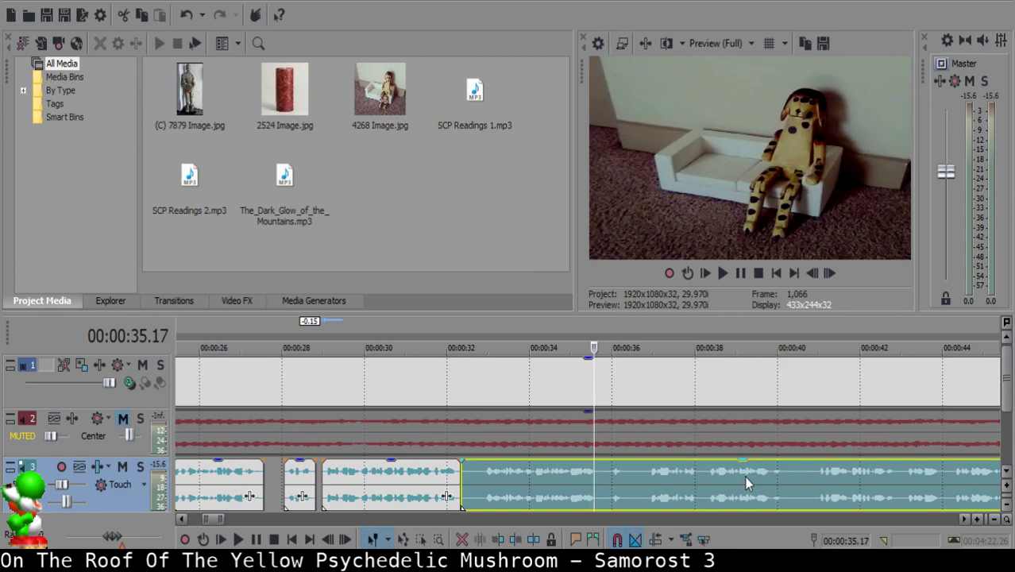
key(space)
click(483, 470)
key(space)
key(s)
- Delete the pause between 00:00:32.10 and 00:00:32.26 and move the remaining narration back to start at about 00:00:32.10
click(469, 472)
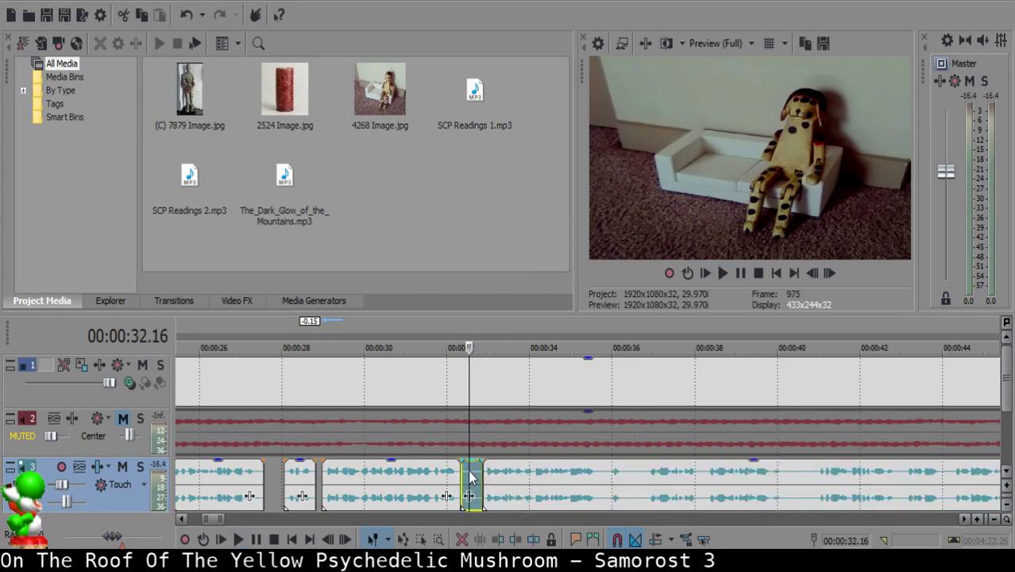
key(Delete)
click(521, 479)
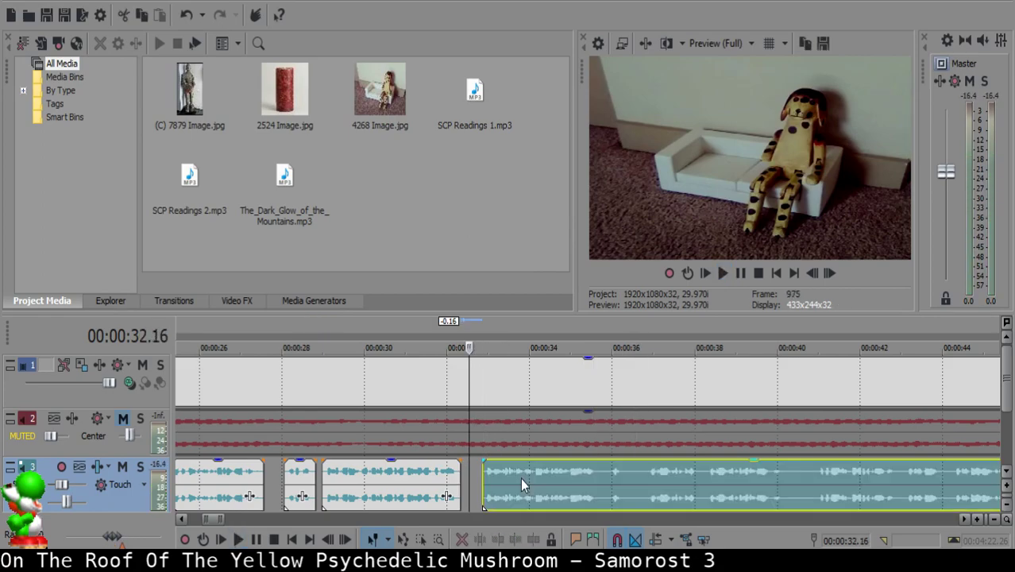
drag(520, 479, 493, 480)
- Play the join from 00:00:31.14 and split the remaining narration after its next phrase, at about 00:00:35.02
click(427, 479)
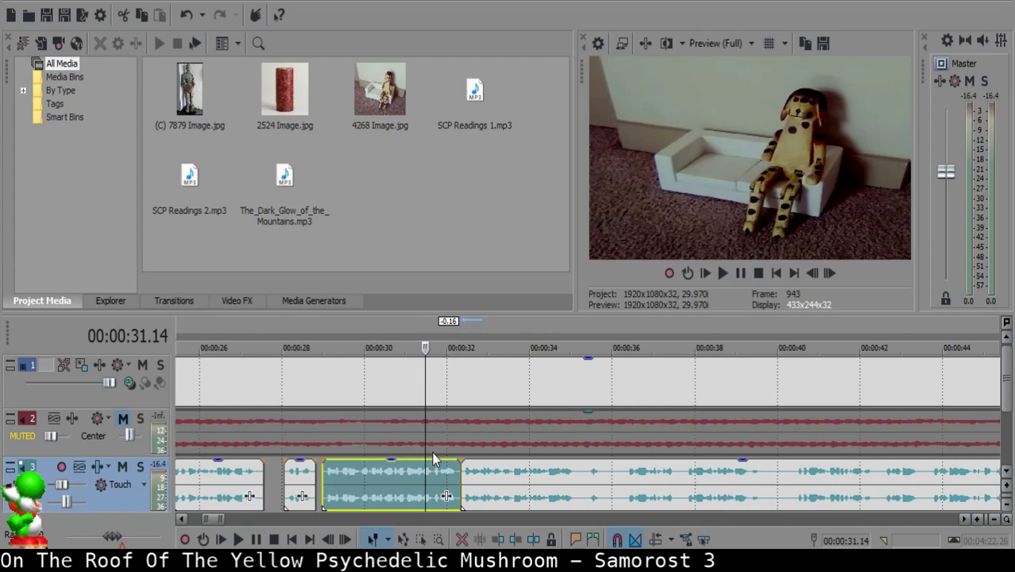
key(space)
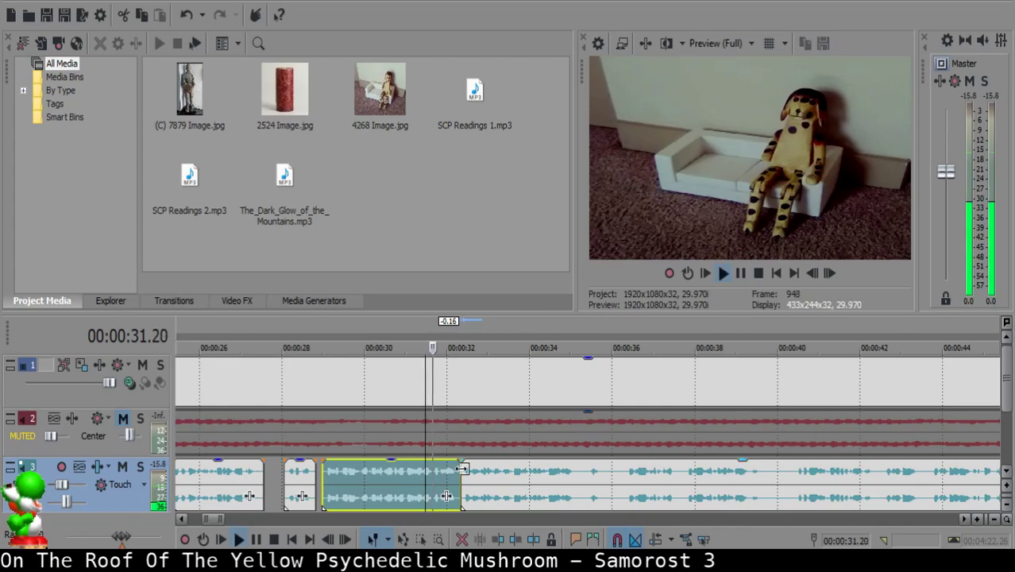
scroll(524, 481, up, 5)
scroll(607, 468, down, 6)
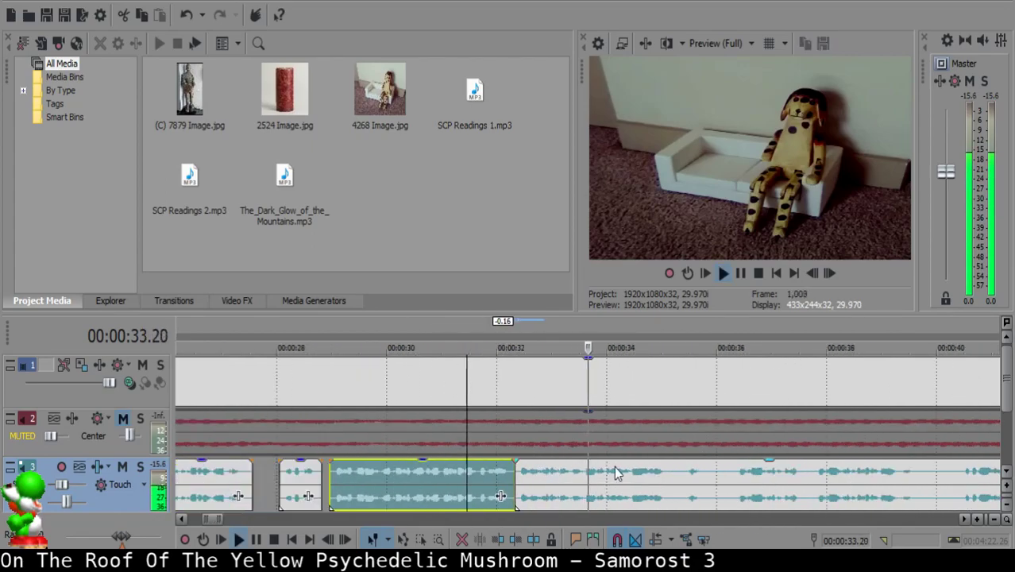
scroll(617, 476, up, 5)
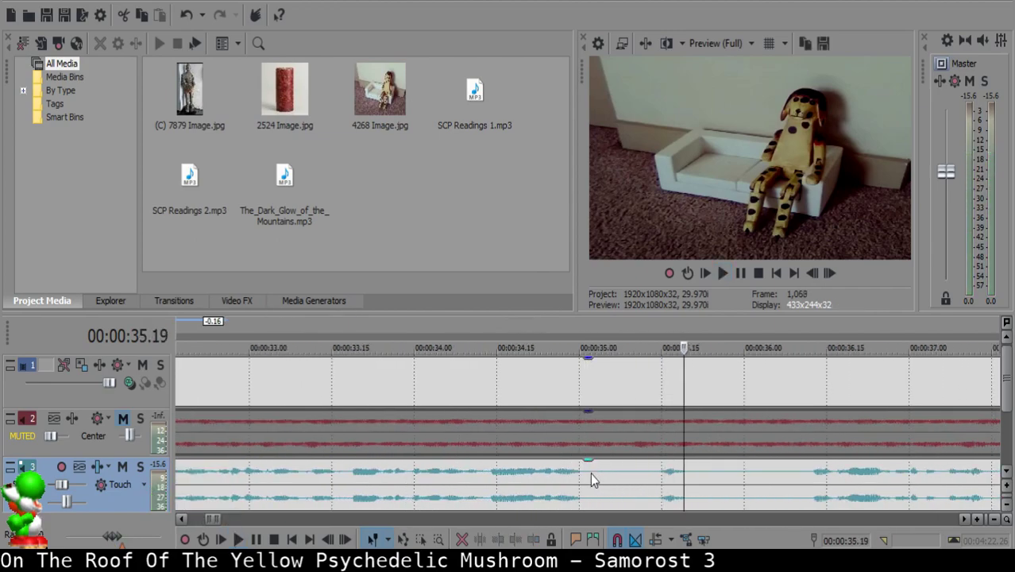
click(590, 474)
key(space)
key(s)
- Delete the narration between about 00:00:35.02 and 00:00:35.13, add a short fade-out to the clip before it and play ahead
click(651, 476)
key(s)
click(618, 478)
key(Delete)
click(532, 481)
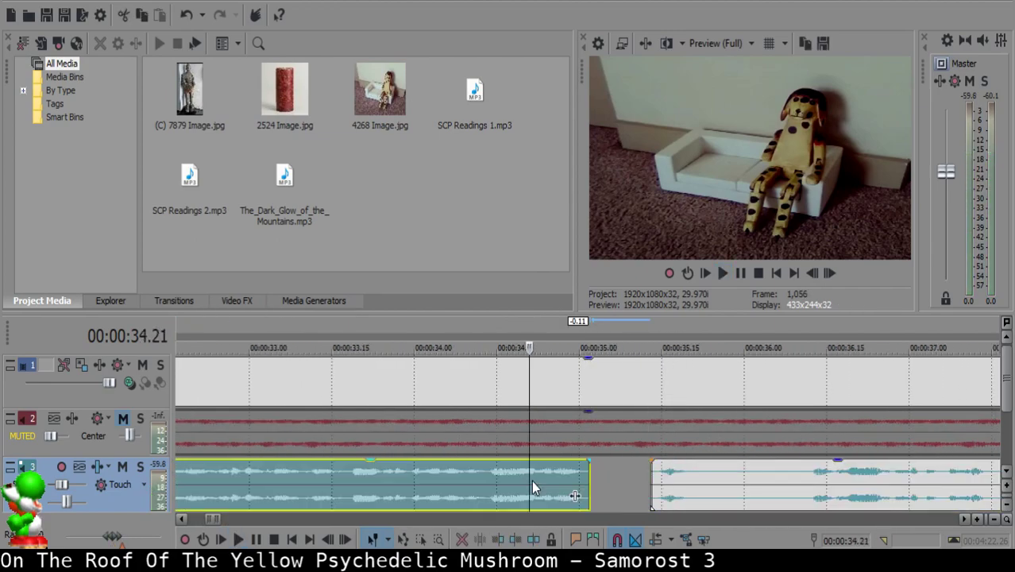
key(space)
drag(591, 458, 583, 459)
click(775, 477)
scroll(772, 470, down, 2)
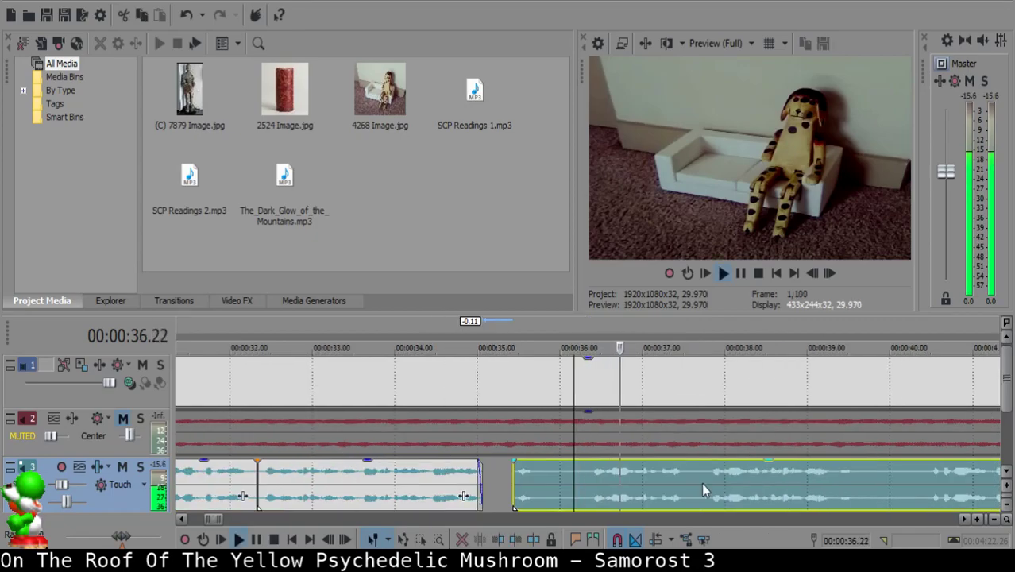
- Play further through the following passage and split the narration where it ends, at about 00:00:37.23
click(787, 493)
scroll(788, 492, down, 1)
scroll(787, 492, up, 1)
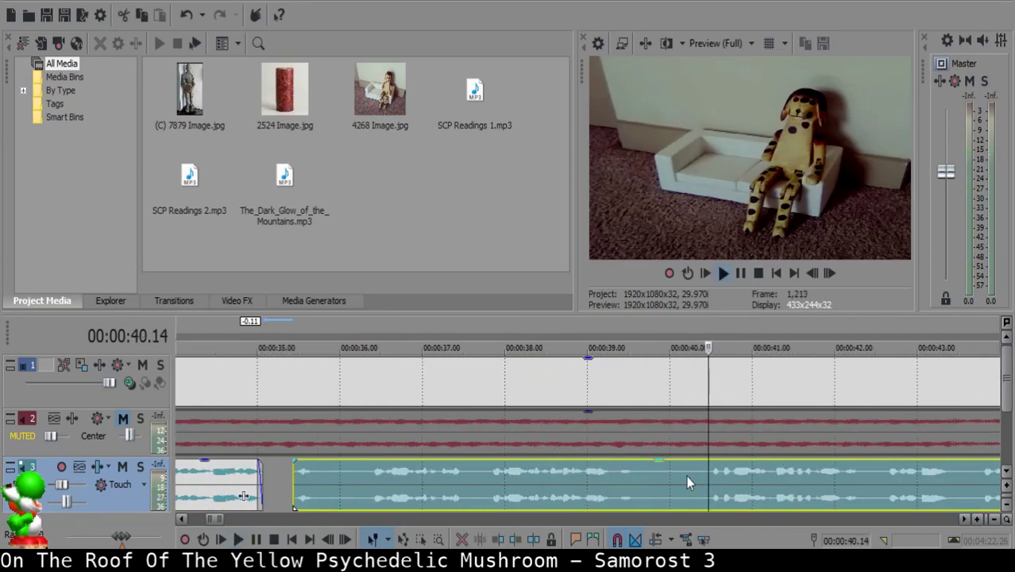
click(487, 471)
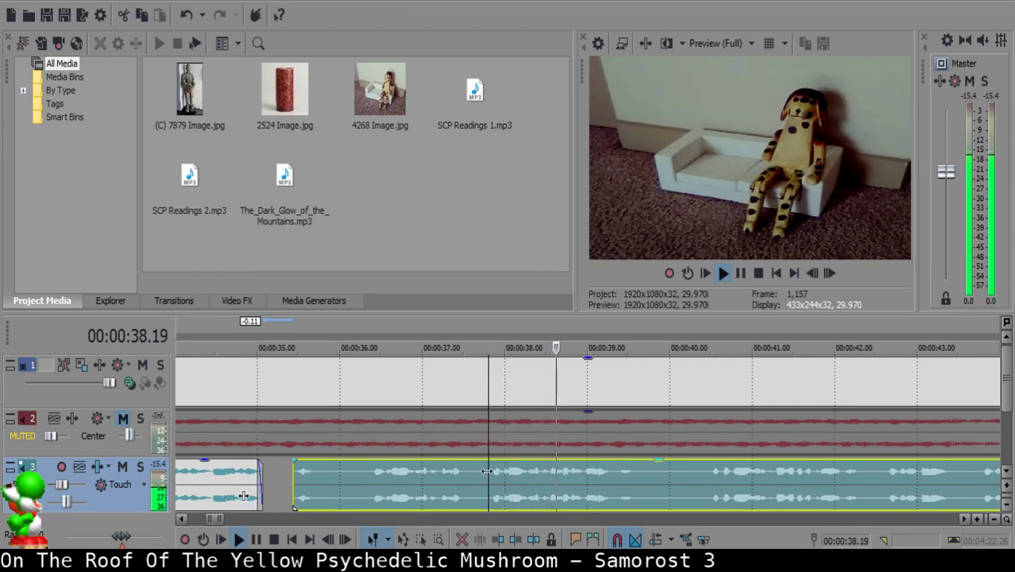
key(space)
key(s)
- Delete the passage between 00:00:35.13 and 00:00:37.23 and move the remaining narration back to start at about 00:00:35.05
click(398, 485)
key(Delete)
drag(516, 482, 310, 468)
- Play the join and nudge the remaining narration one frame back to start at about 00:00:35.04
click(202, 479)
key(space)
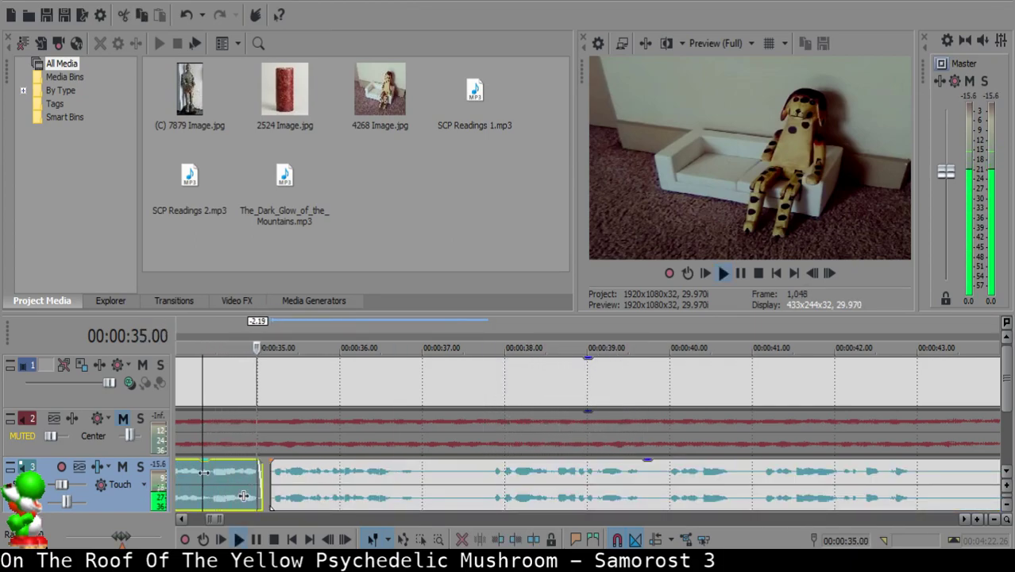
scroll(487, 496, up, 3)
key(Return)
drag(554, 481, 547, 484)
click(440, 485)
key(space)
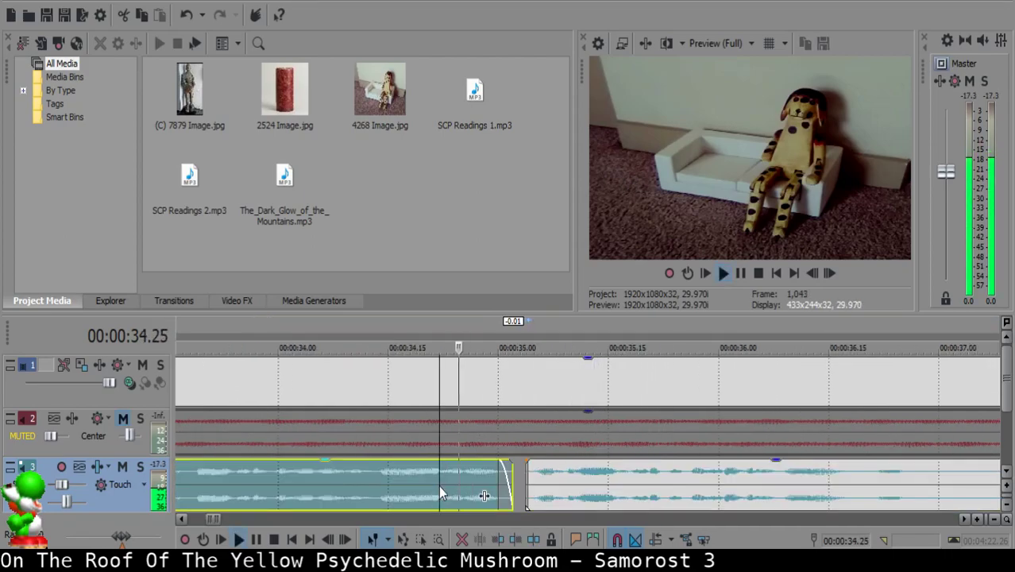
- Split the remaining narration at the end of its phrase, at about 00:00:36.28
scroll(608, 488, down, 6)
scroll(608, 488, up, 4)
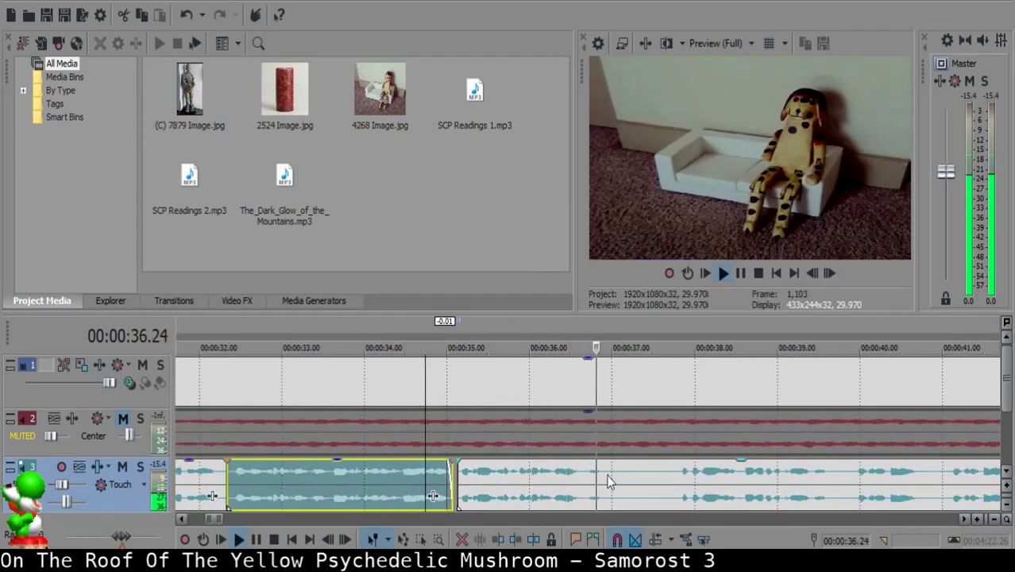
click(607, 475)
key(space)
key(s)
- Play ahead past the pause and split the narration just before its next phrase, at about 00:00:37.23
click(760, 481)
key(space)
scroll(761, 481, down, 1)
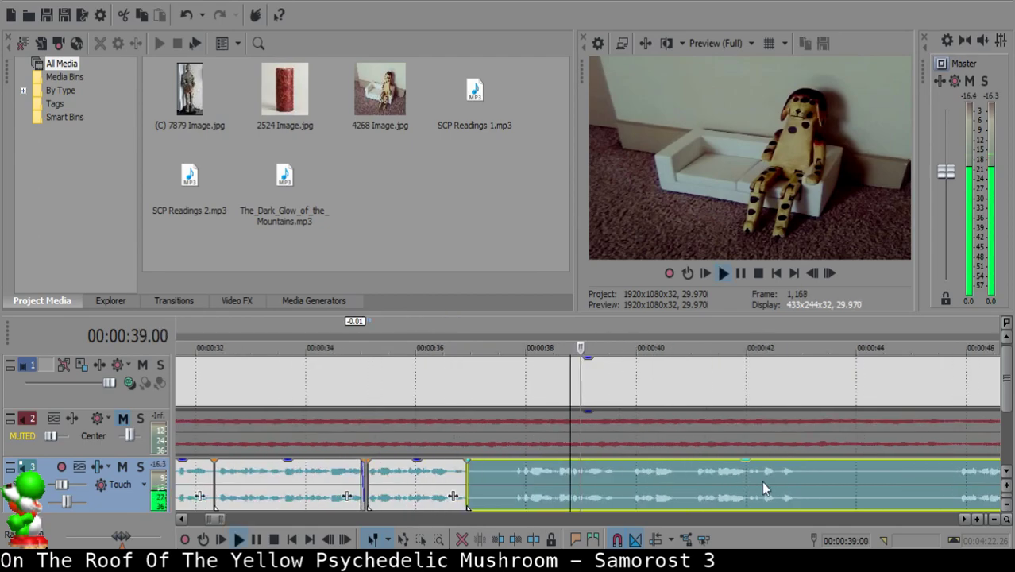
scroll(761, 482, up, 1)
key(space)
click(473, 477)
key(space)
key(space)
key(s)
- Delete the pause between 00:00:36.28 and 00:00:37.23 and move the remaining narration back to start at about 00:00:37.09
click(433, 477)
key(Delete)
drag(509, 482, 470, 479)
- Replay the edited narration from about 00:00:26 and shift all clips from about 00:00:29.00 onward one frame later
scroll(502, 487, down, 5)
click(427, 486)
key(space)
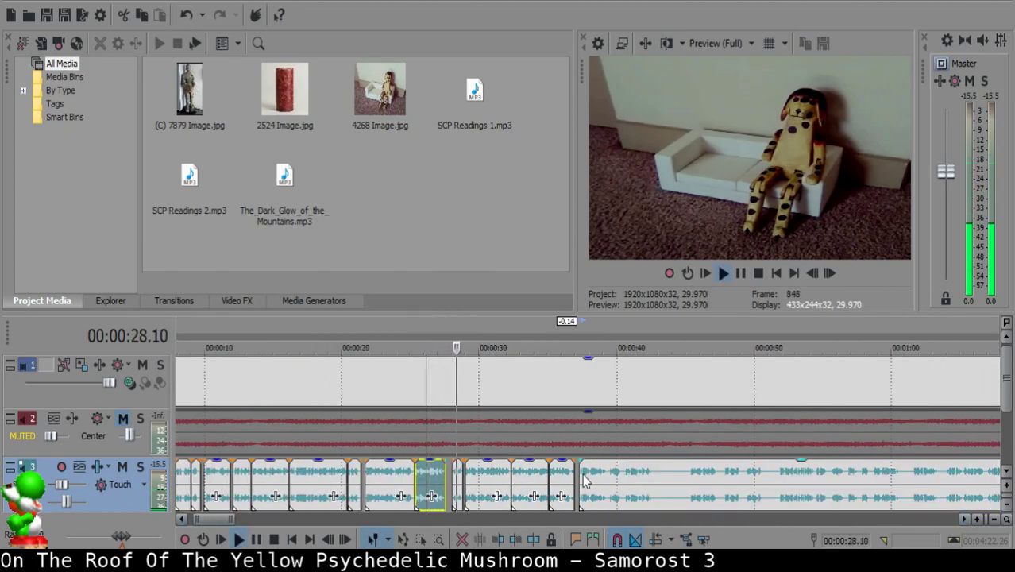
scroll(636, 485, up, 5)
click(636, 476)
scroll(637, 476, down, 3)
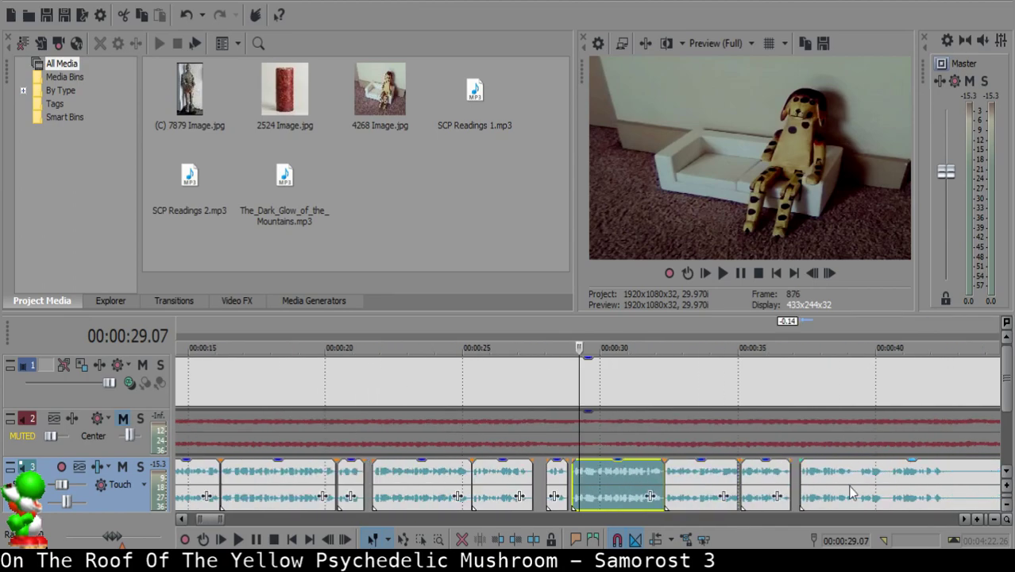
shift+click(849, 484)
scroll(631, 478, up, 3)
drag(630, 479, 634, 482)
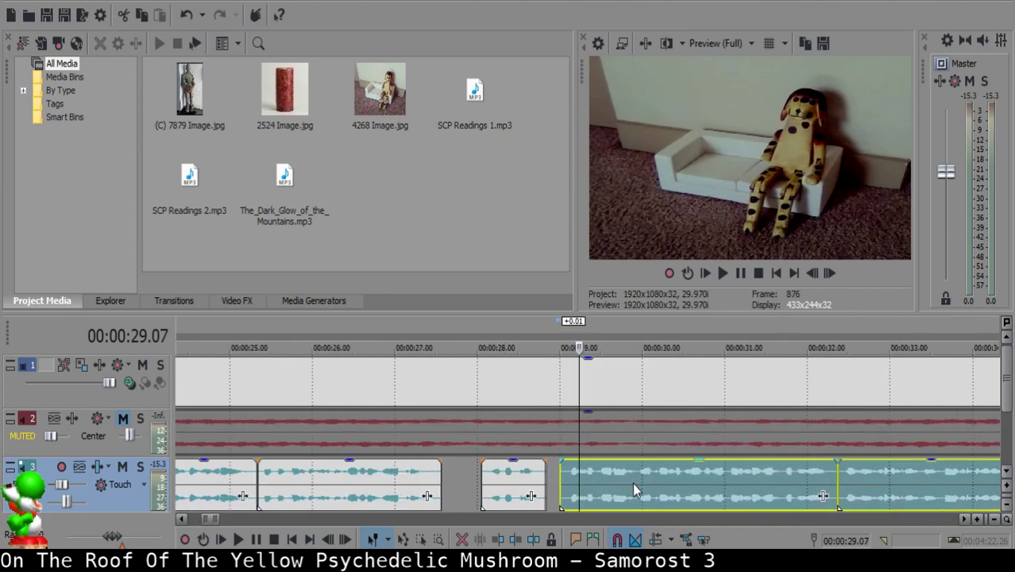
- Play the shifted narration clips from about 00:00:34.27 to check the timing of their joins
click(493, 481)
scroll(509, 485, down, 2)
click(857, 491)
key(space)
scroll(797, 486, down, 4)
scroll(790, 491, up, 4)
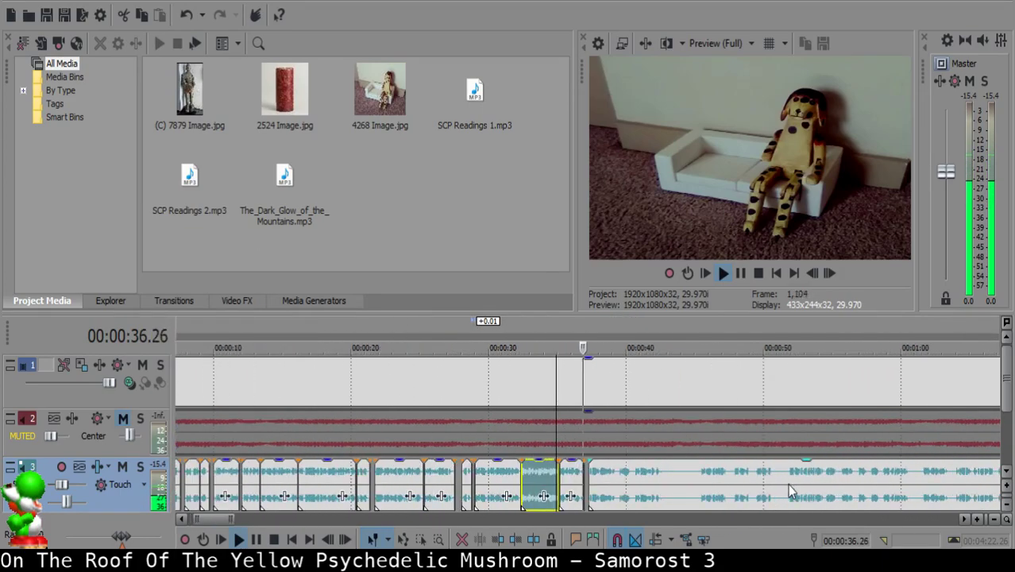
- Play across the gap from about 00:00:36.14 and split the remaining narration after its next phrase, at about 00:00:39.08
scroll(580, 485, up, 3)
click(405, 487)
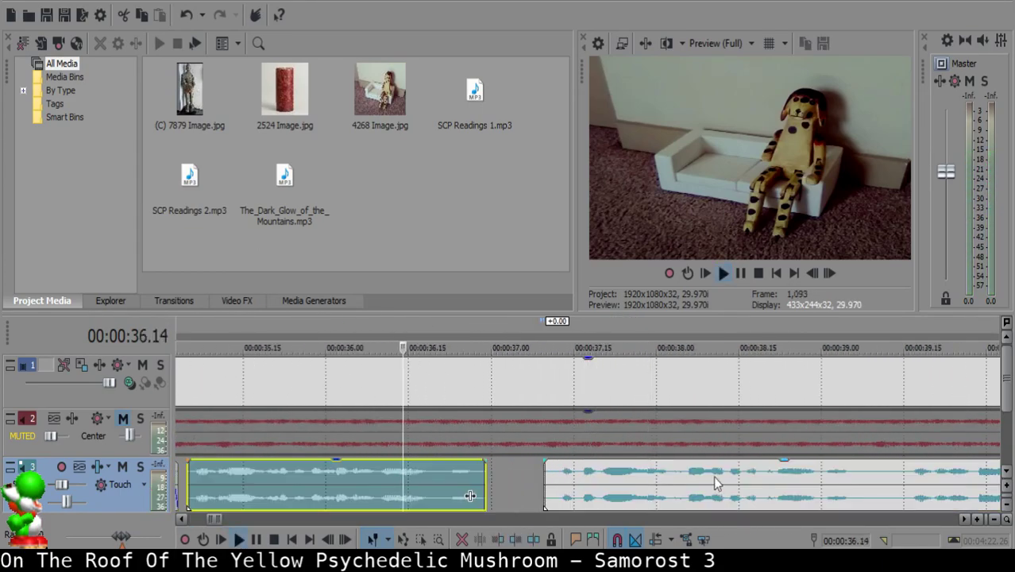
scroll(732, 478, down, 2)
scroll(729, 478, down, 4)
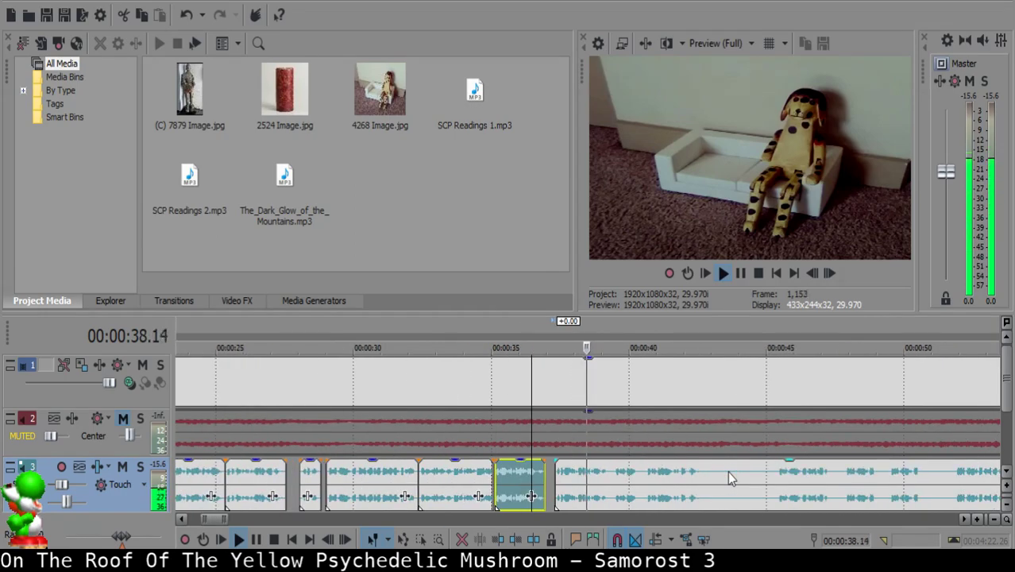
scroll(635, 475, up, 6)
click(531, 472)
key(space)
key(s)
- Play ahead through the following passage and split the narration where it ends, at 00:00:40.18
click(879, 482)
key(space)
scroll(722, 486, down, 3)
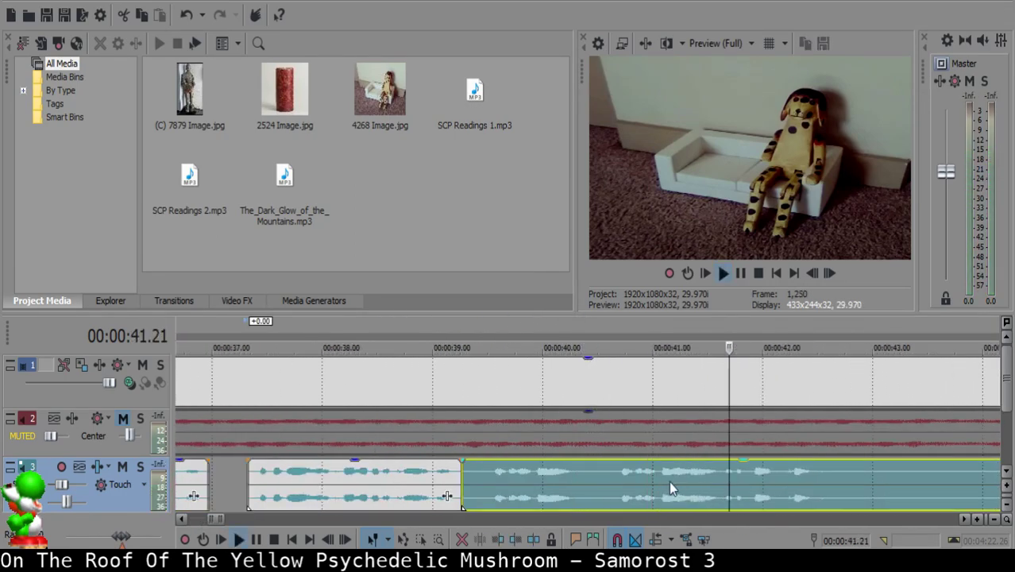
click(608, 477)
key(space)
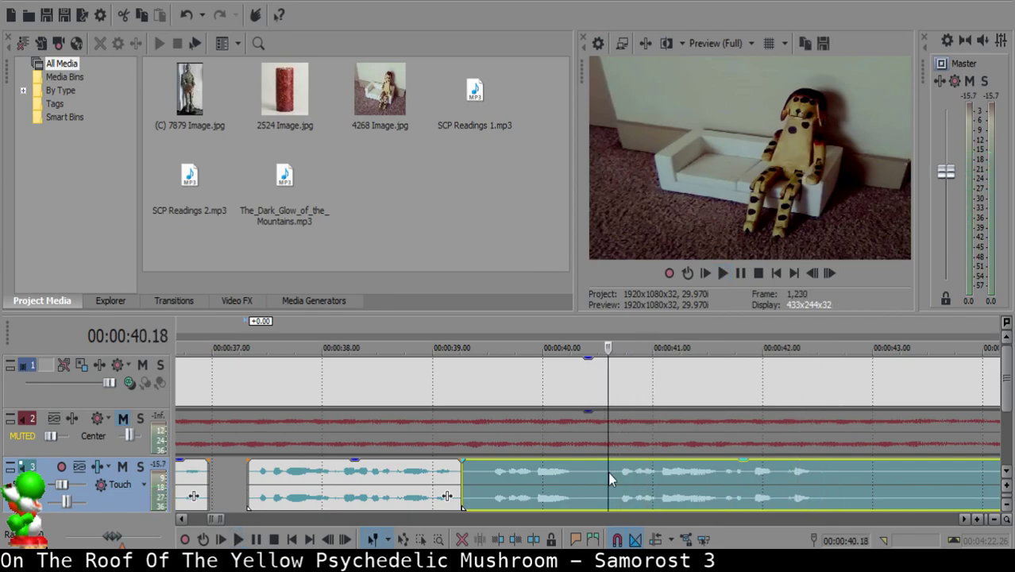
key(s)
- Delete the passage between 00:00:39.08 and 00:00:40.18 and move the remaining narration back to start at about 00:00:39.10
click(470, 467)
click(468, 471)
drag(702, 498, 555, 482)
click(395, 486)
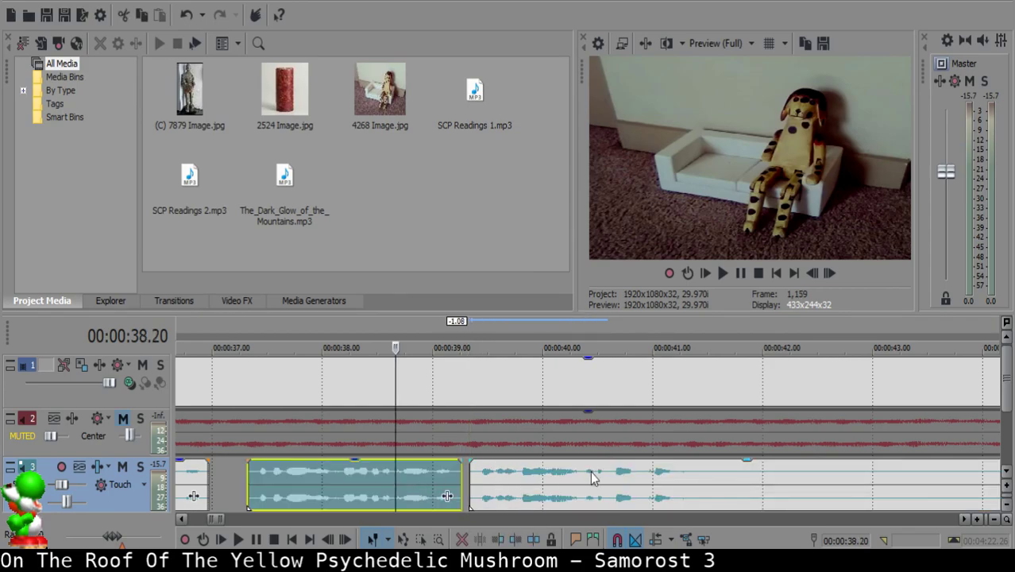
- Play the join from 00:00:38.20 and nudge the remaining narration two frames back to start at about 00:00:39.08
scroll(663, 467, down, 3)
key(space)
scroll(652, 477, up, 3)
key(Return)
drag(614, 486, 599, 486)
click(410, 487)
key(space)
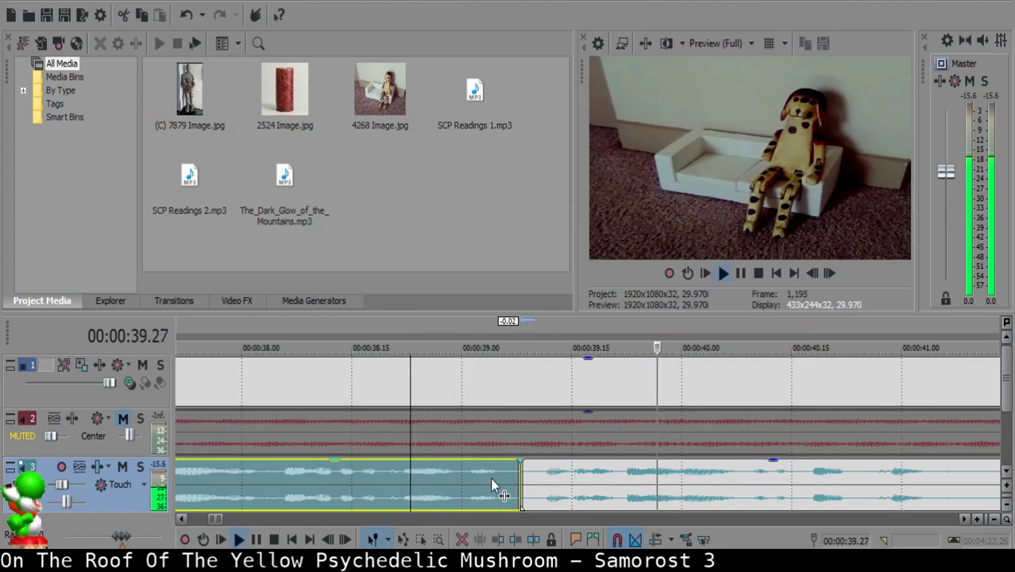
- Split the remaining narration at about 00:00:39.10 and delete the short sliver in front of the split
click(534, 477)
key(space)
key(s)
key(space)
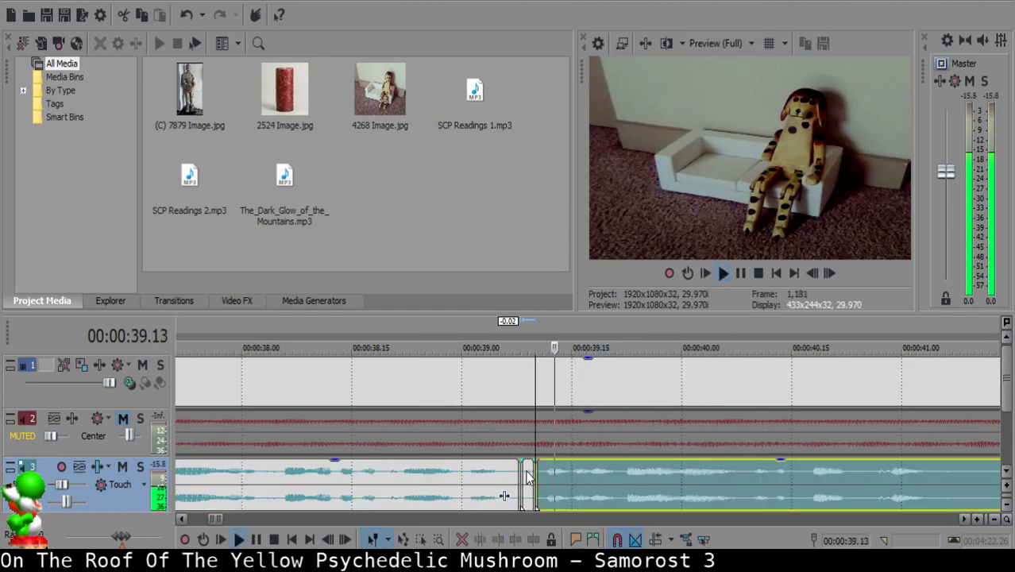
click(522, 476)
key(space)
key(Delete)
- Play the clip ending at about 00:00:39.08 and add a short fade-out of about two frames to its end
click(447, 477)
key(space)
drag(521, 463, 502, 469)
- Split the narration at about 00:00:41.09 and 00:00:41.25 and delete the silent piece between the splits
scroll(645, 485, down, 2)
click(656, 477)
key(space)
key(s)
key(space)
key(Return)
key(s)
click(671, 474)
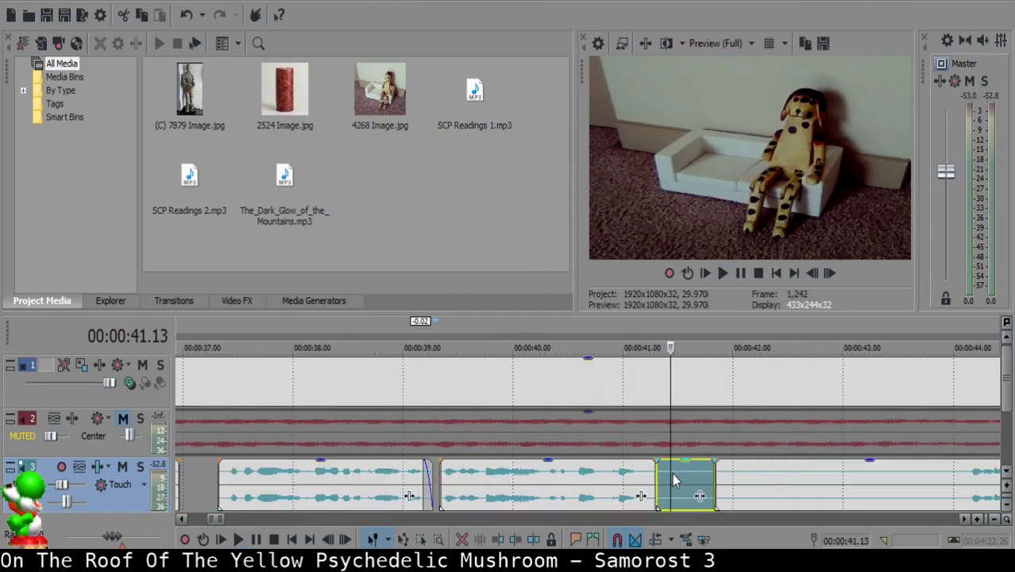
key(Delete)
- Add a short fade-out to the clip ending at about 00:00:41.09 and play it from 00:00:39.28
click(653, 458)
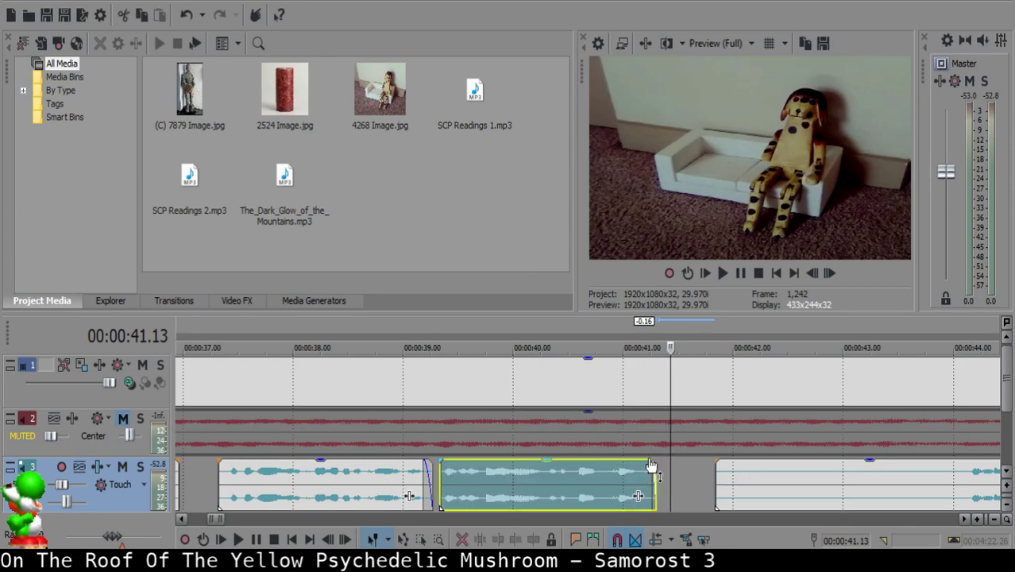
click(504, 485)
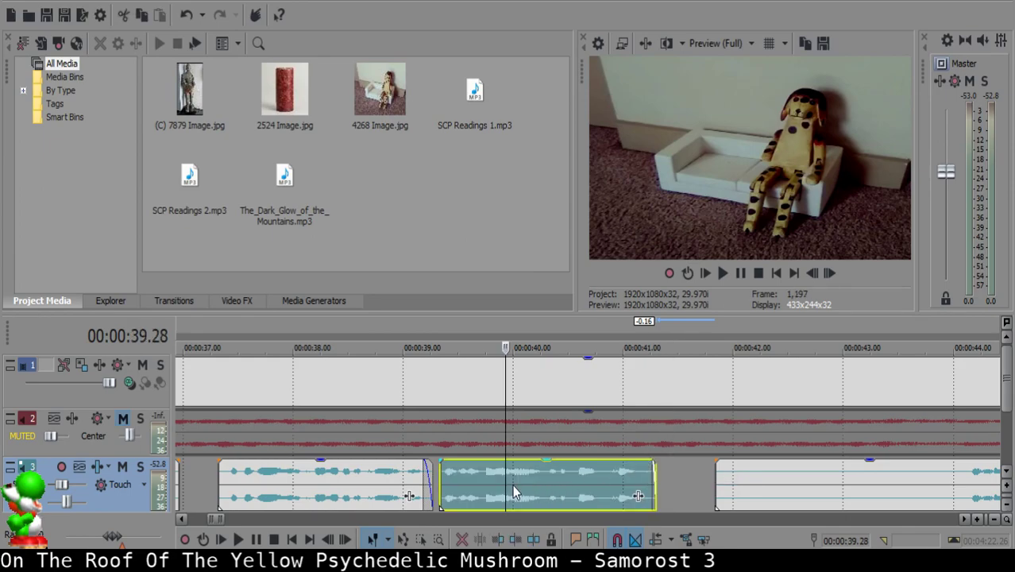
key(space)
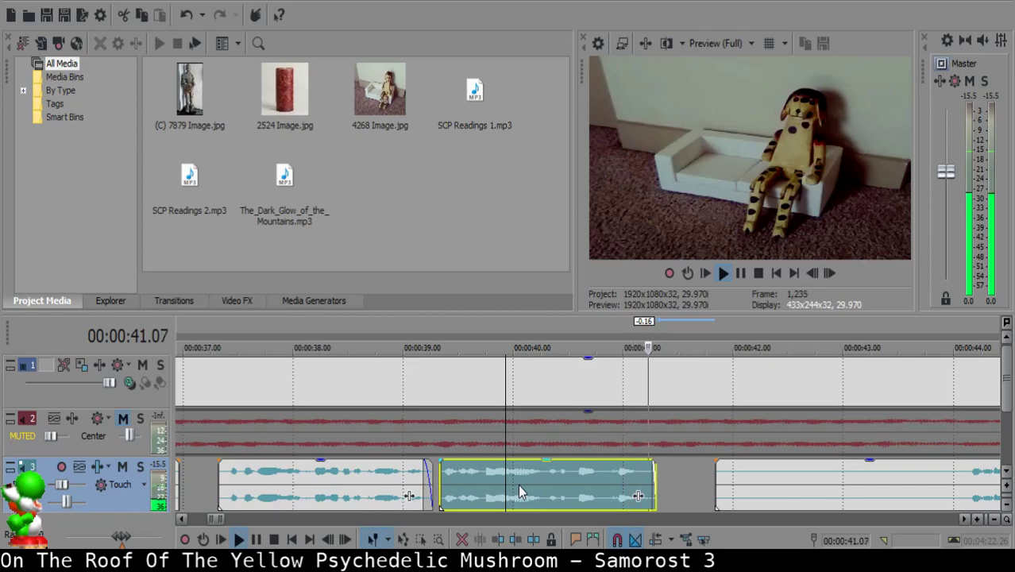
- Listen through the remaining narration beyond 00:00:44 and split it at about 00:00:50.17
scroll(714, 485, down, 2)
click(759, 481)
scroll(762, 480, up, 2)
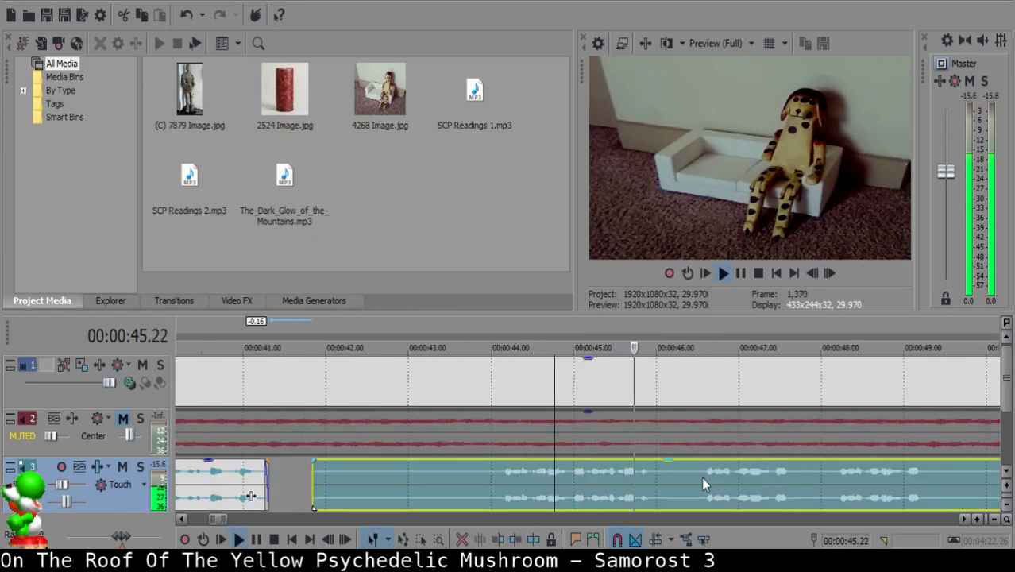
click(502, 477)
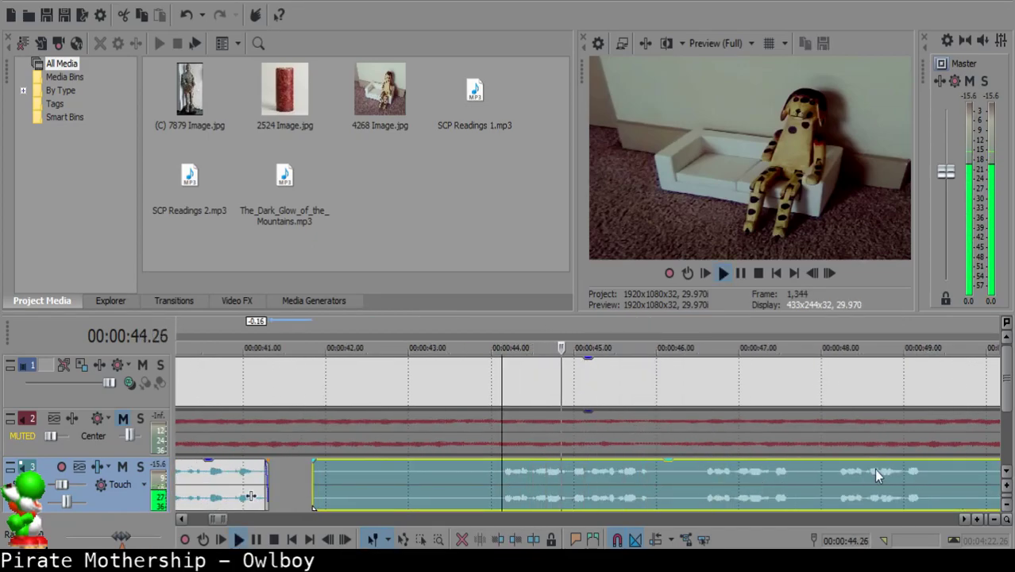
scroll(815, 477, down, 2)
scroll(816, 475, down, 1)
click(854, 479)
scroll(842, 482, up, 1)
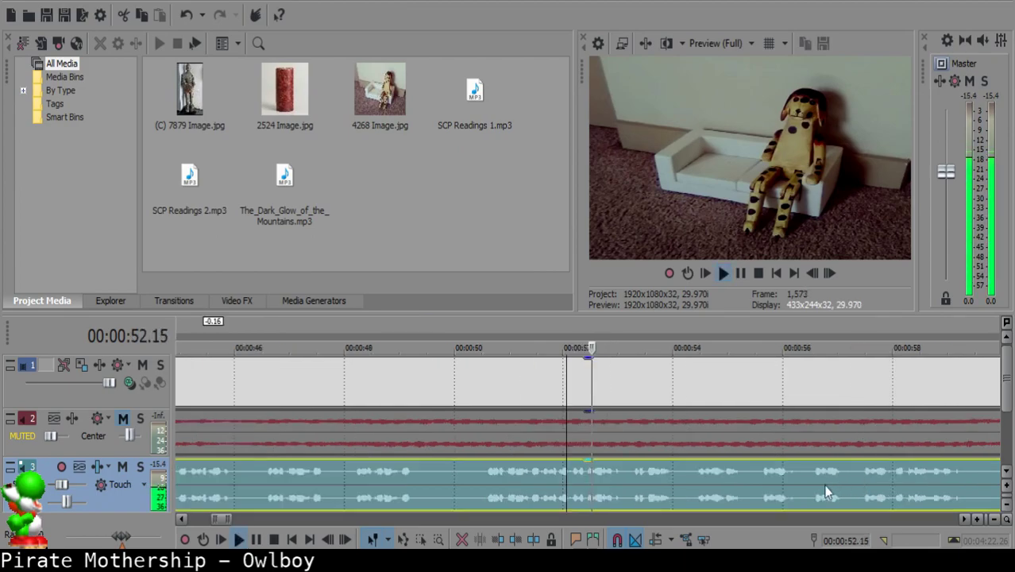
click(485, 470)
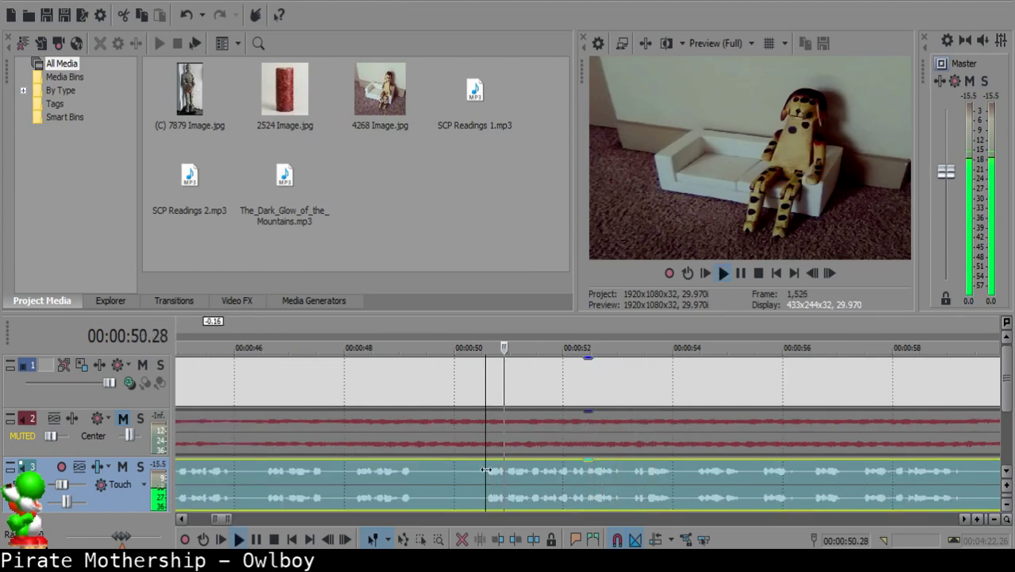
key(space)
key(s)
- Delete the passage before the 00:00:50.17 split and move the remaining narration back to about 00:00:41.25
scroll(486, 470, down, 2)
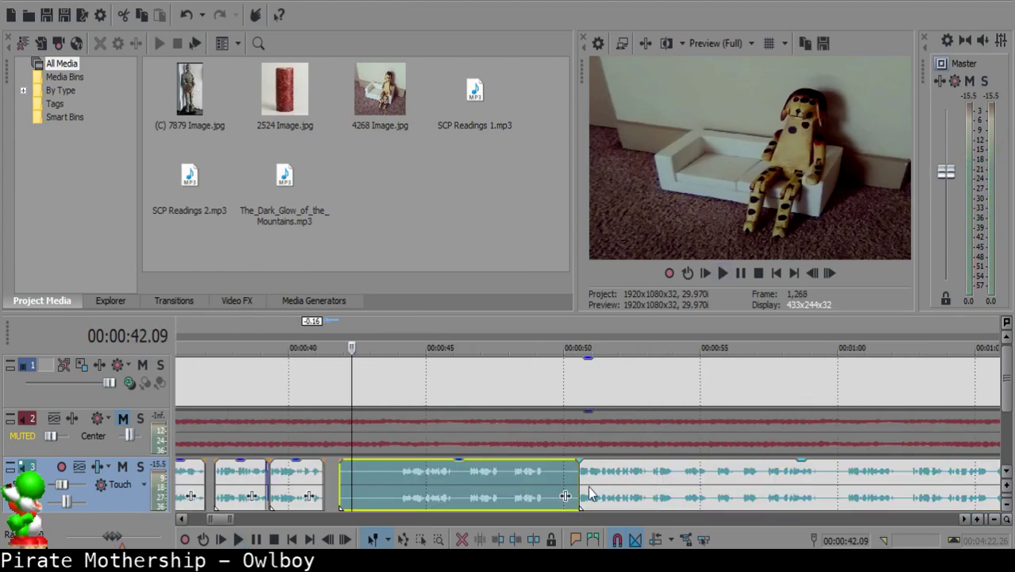
click(346, 482)
key(Delete)
drag(658, 491, 425, 489)
click(315, 480)
key(space)
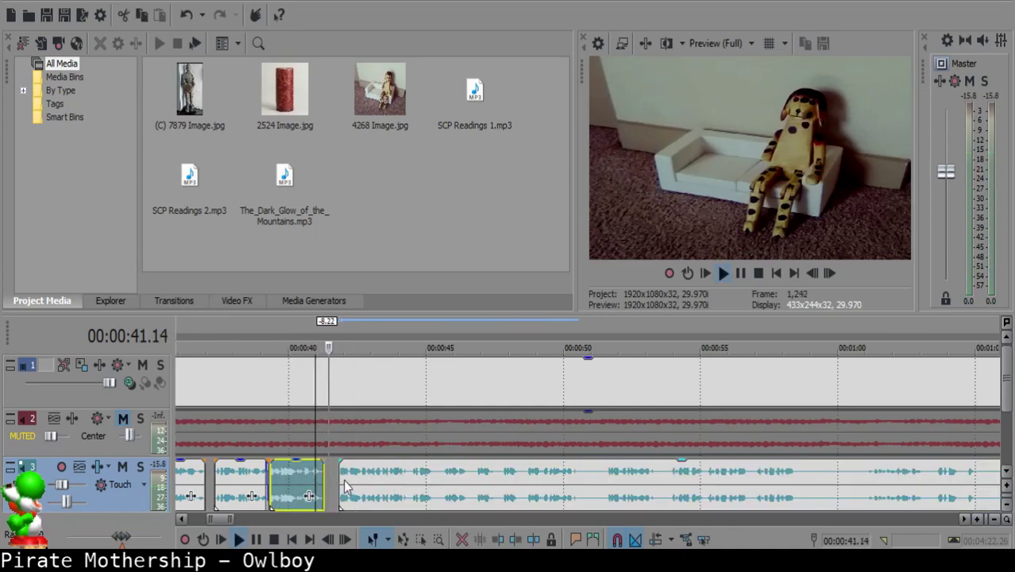
- Shift the remaining narration one frame earlier to about 00:00:41.24 and play across the gap before it
scroll(339, 482, up, 3)
key(Return)
drag(644, 487, 637, 487)
click(293, 490)
key(space)
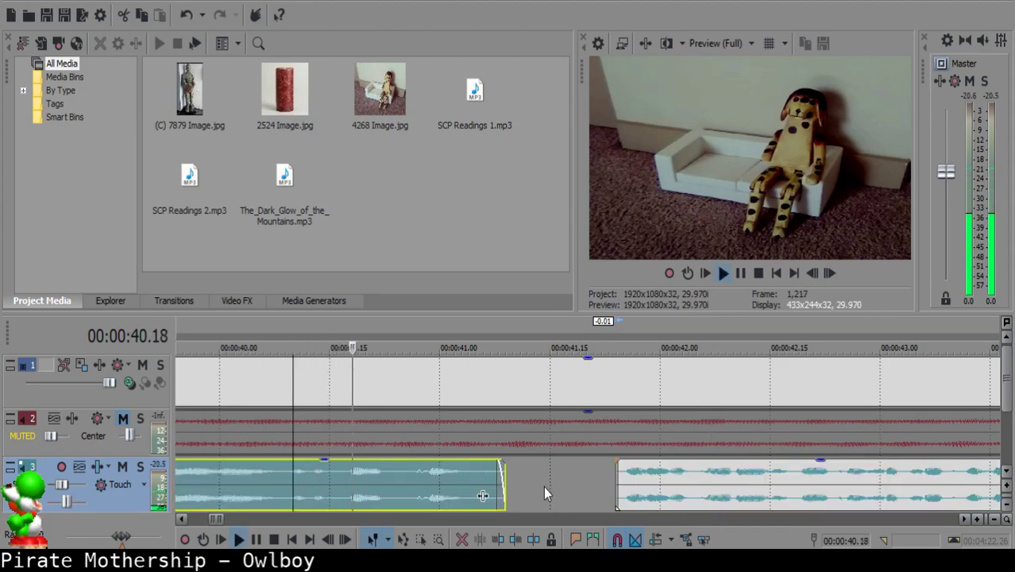
click(630, 482)
click(329, 491)
key(space)
- Play the narration from 00:00:42.00 and examine its waveform for the next passage to cut
scroll(557, 490, down, 6)
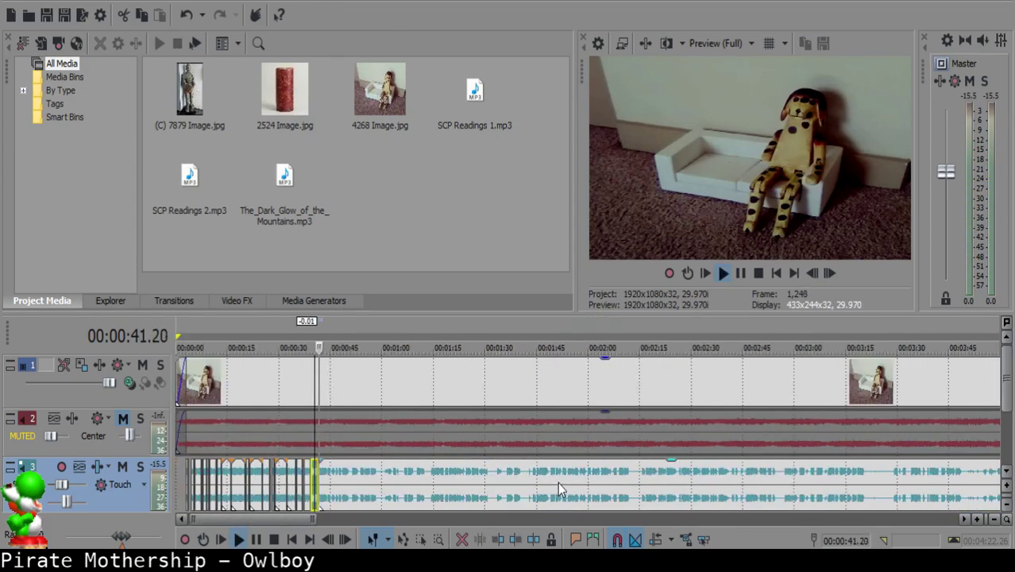
key(Return)
scroll(553, 481, up, 3)
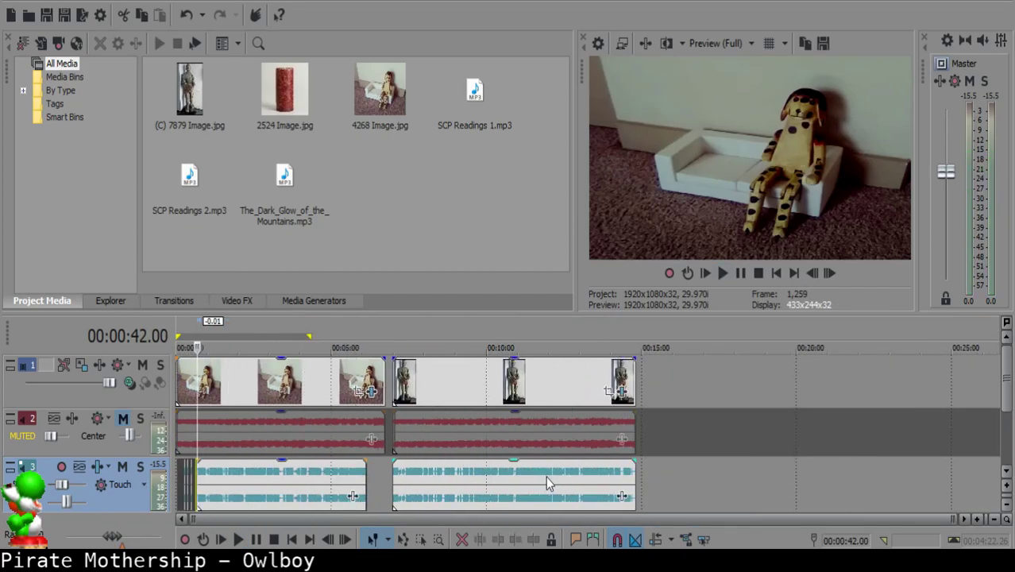
scroll(541, 475, up, 8)
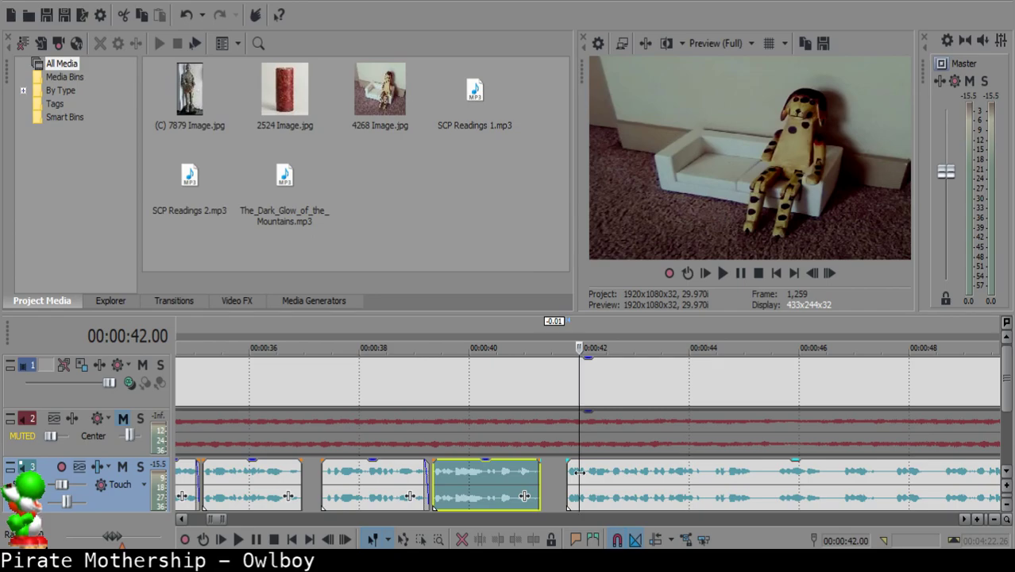
key(space)
scroll(643, 482, down, 3)
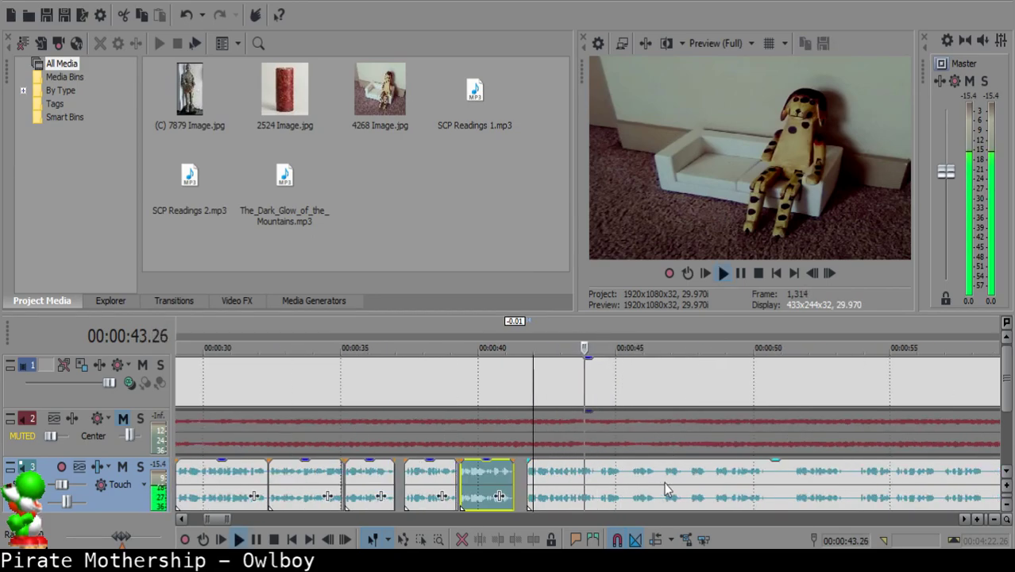
scroll(598, 482, up, 5)
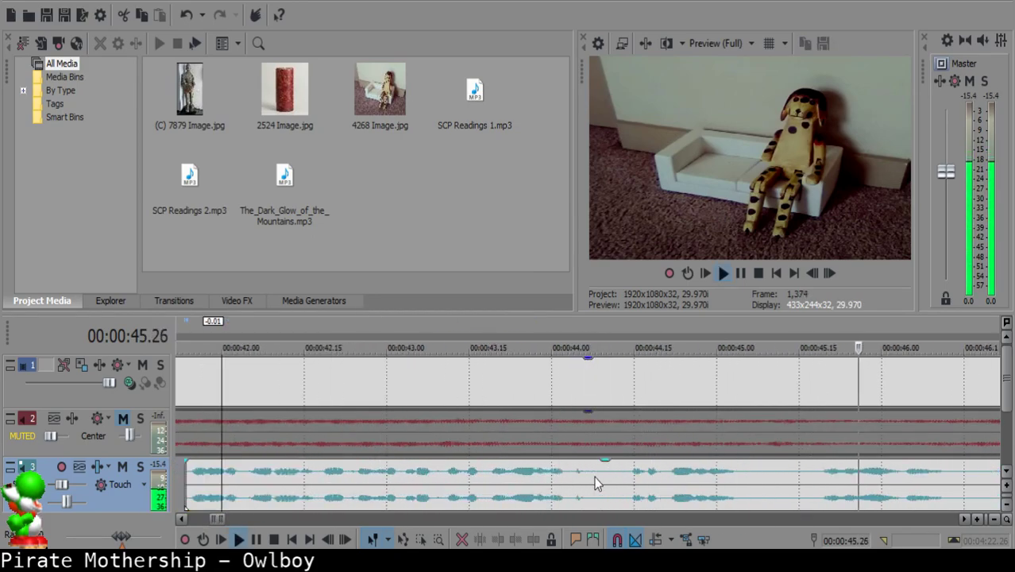
- Split the narration at about 00:00:44.08 and 00:00:44.11 and delete the short piece between the splits
click(595, 477)
key(space)
key(s)
click(622, 475)
click(613, 470)
key(s)
click(597, 481)
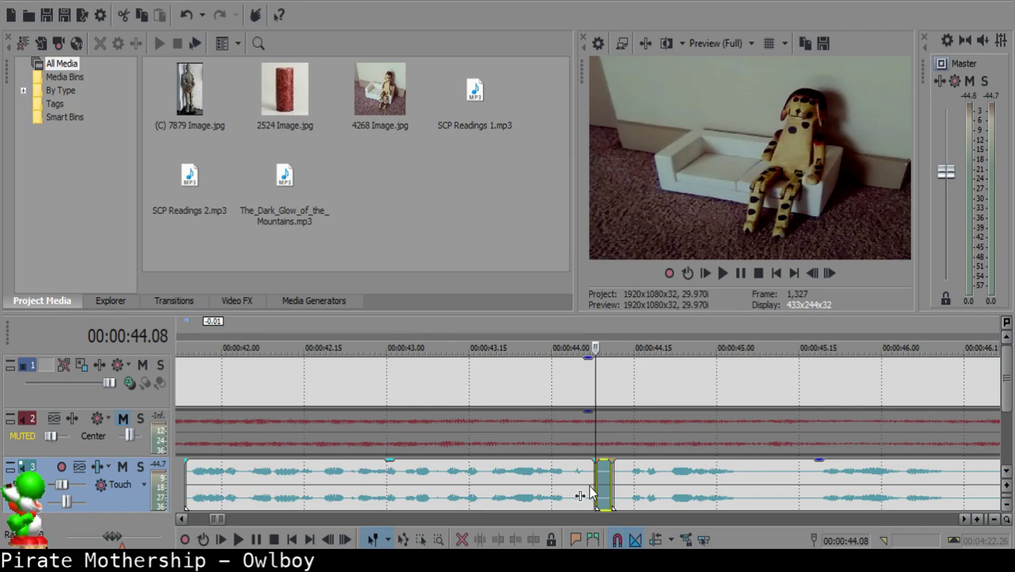
key(Delete)
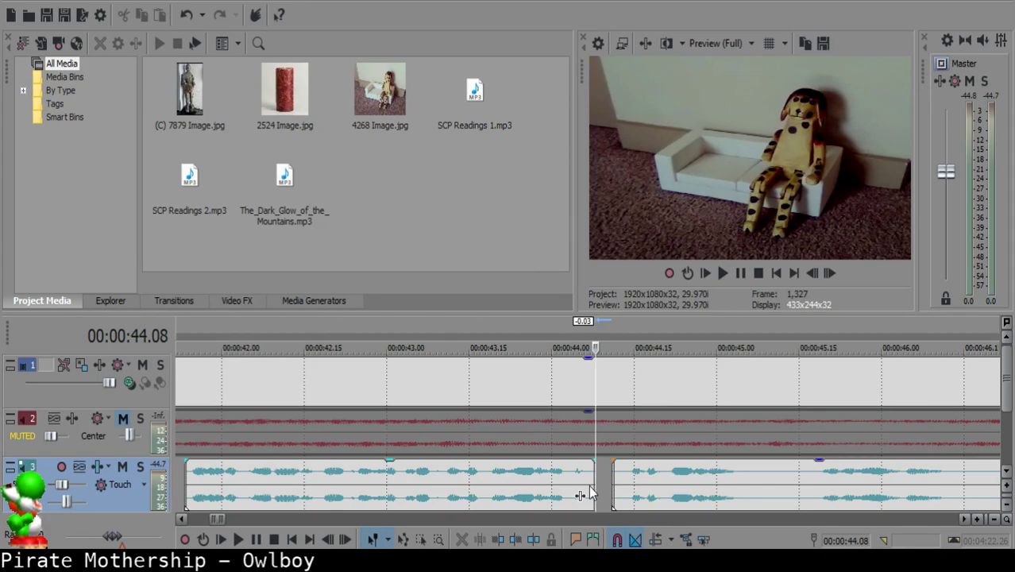
- Move the remaining narration back to the clip ending at about 00:00:44.08 and play from 00:00:43.21
drag(659, 487, 640, 490)
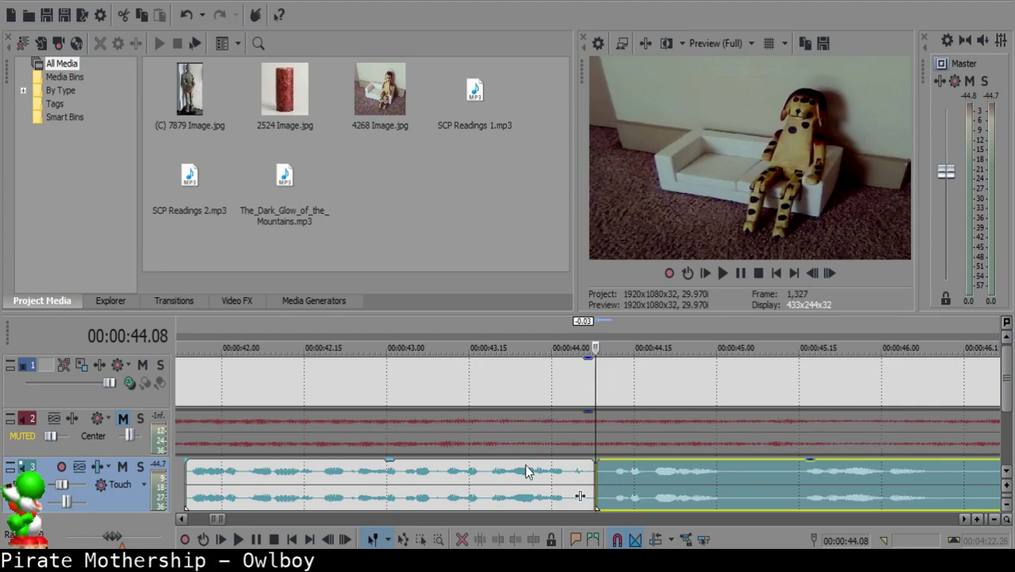
click(502, 487)
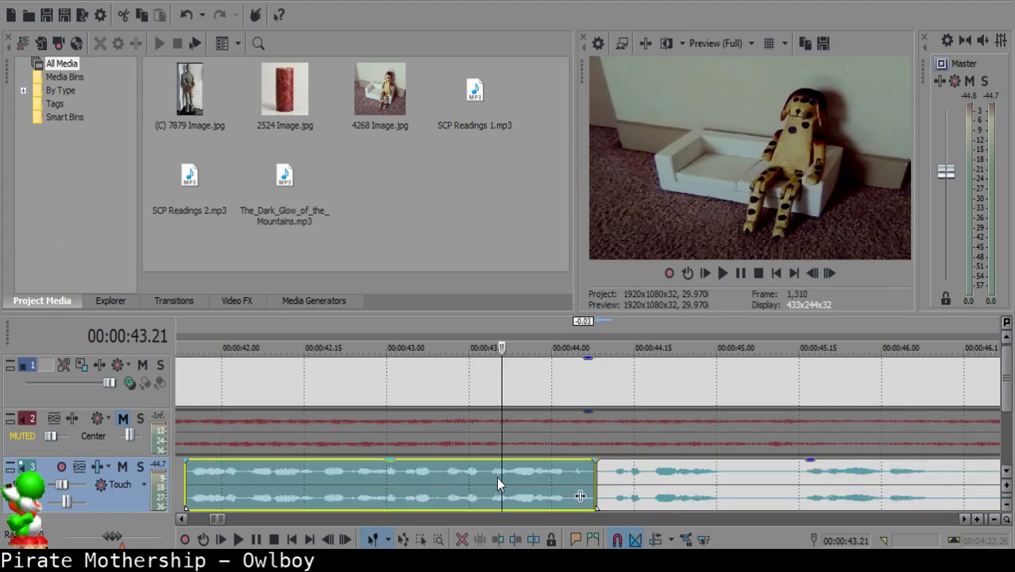
key(space)
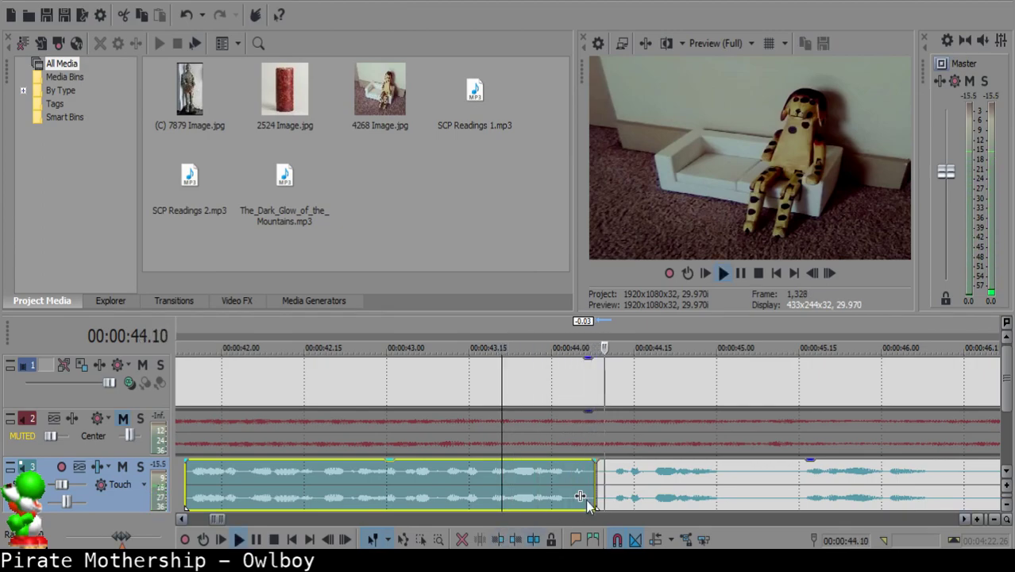
- Trim about one frame off the start of the remaining narration at 00:00:44.09, then close the gap and play the join
click(324, 476)
key(space)
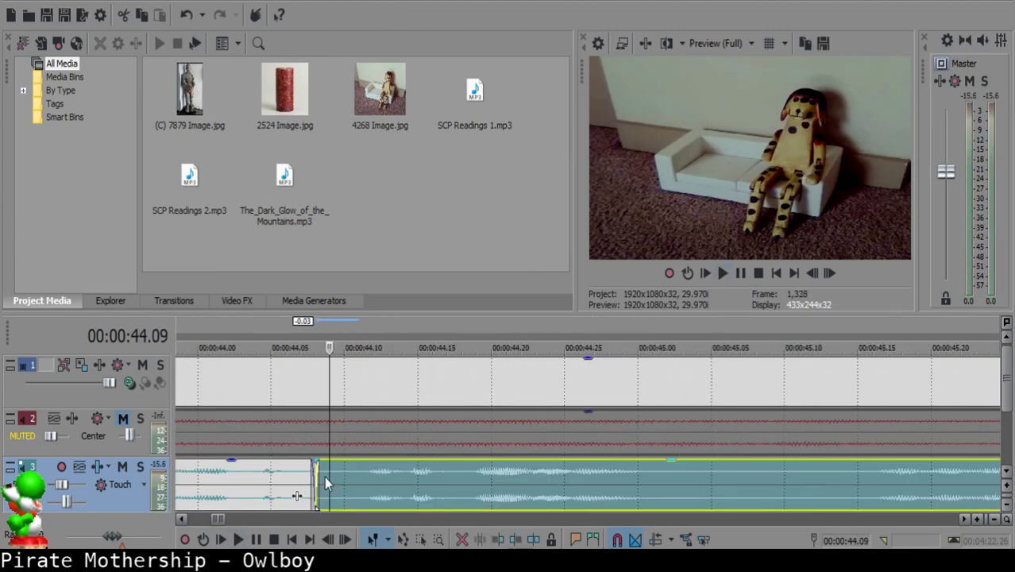
key(s)
click(322, 476)
scroll(332, 477, down, 1)
key(Delete)
drag(725, 490, 710, 490)
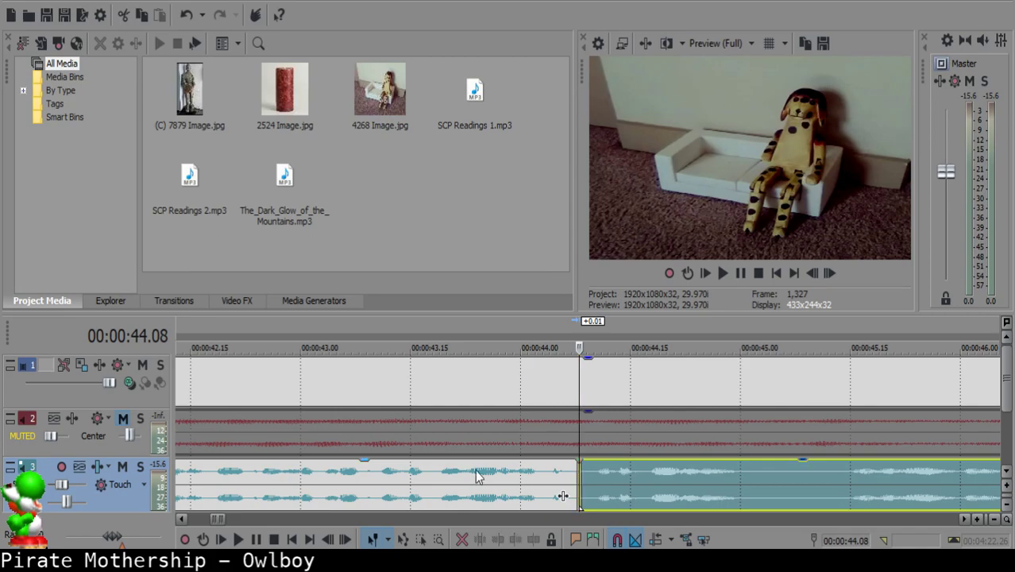
click(475, 470)
key(space)
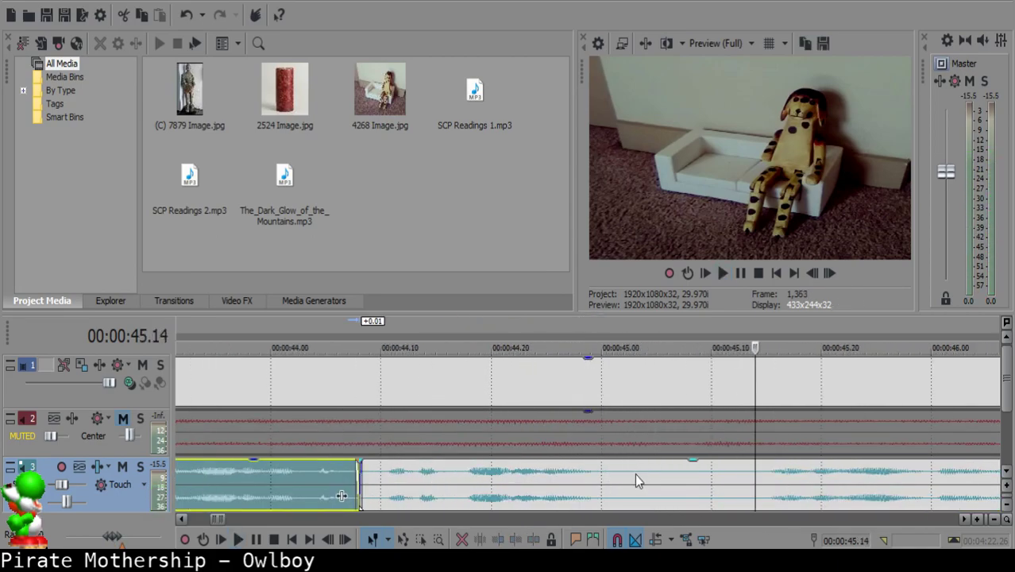
- Split the narration at about 00:00:45.04 and 00:00:45.09 and delete the silent piece between the splits
click(635, 473)
key(Return)
click(642, 477)
key(s)
click(700, 483)
key(s)
click(666, 483)
key(Delete)
- Add a fade-out of about four frames to the clip ending at about 00:00:45.04 and play it back
click(568, 488)
key(space)
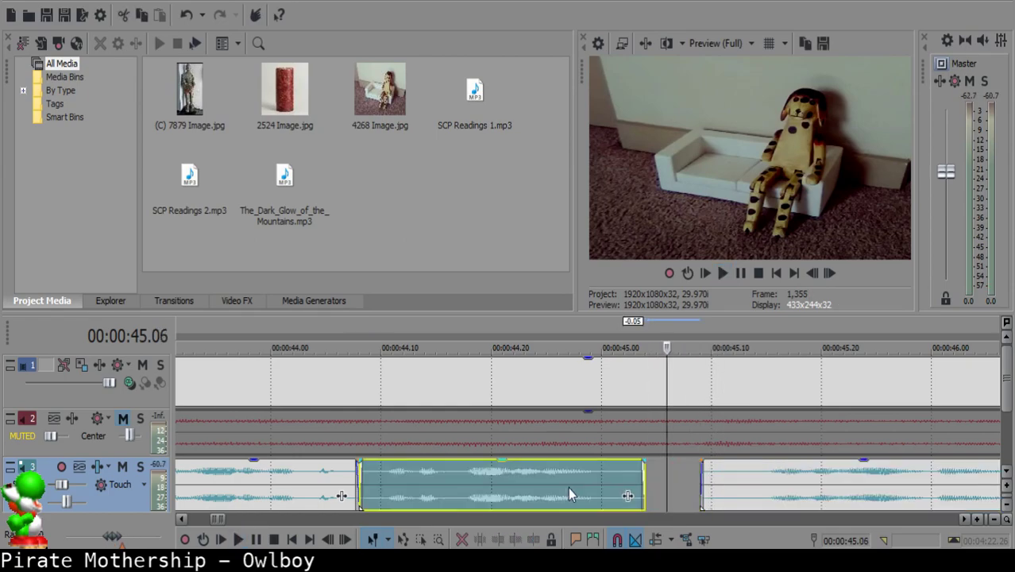
key(Return)
drag(646, 461, 606, 482)
click(426, 475)
key(space)
key(Return)
click(457, 483)
key(Return)
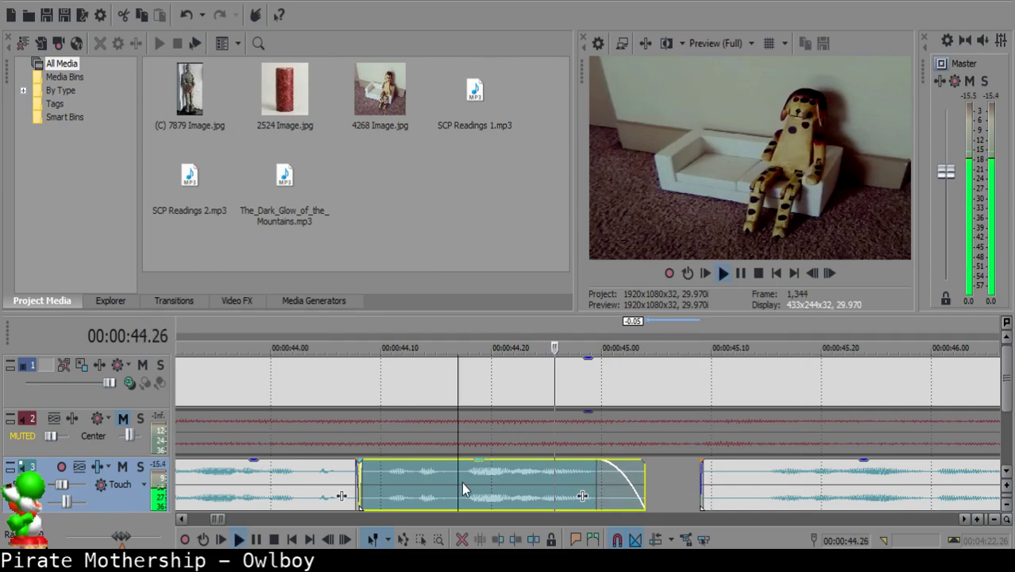
- Listen through the narration beyond 00:00:47 and split it at about 00:00:51.10
scroll(724, 488, down, 2)
click(905, 480)
scroll(905, 480, down, 3)
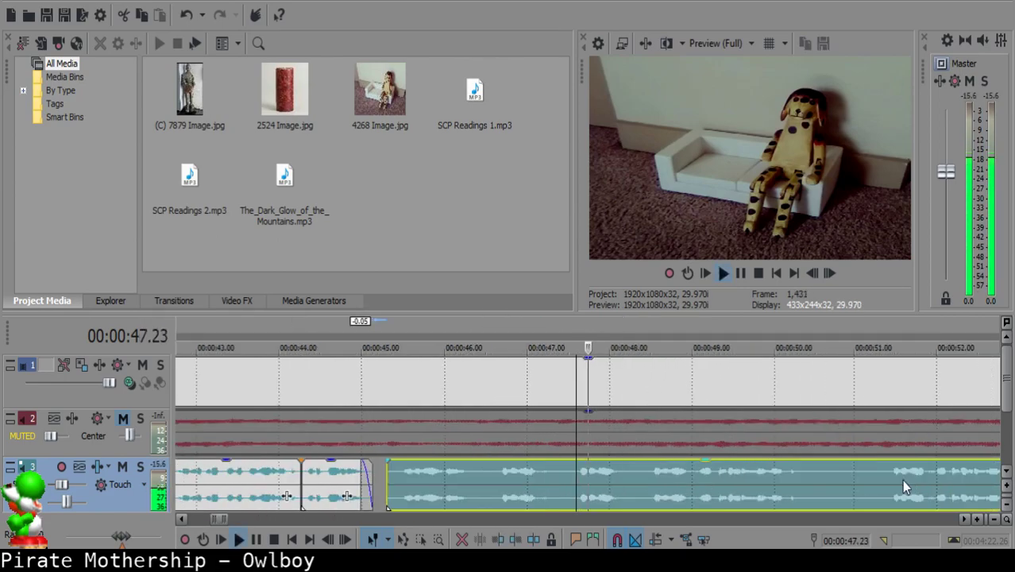
scroll(761, 496, down, 1)
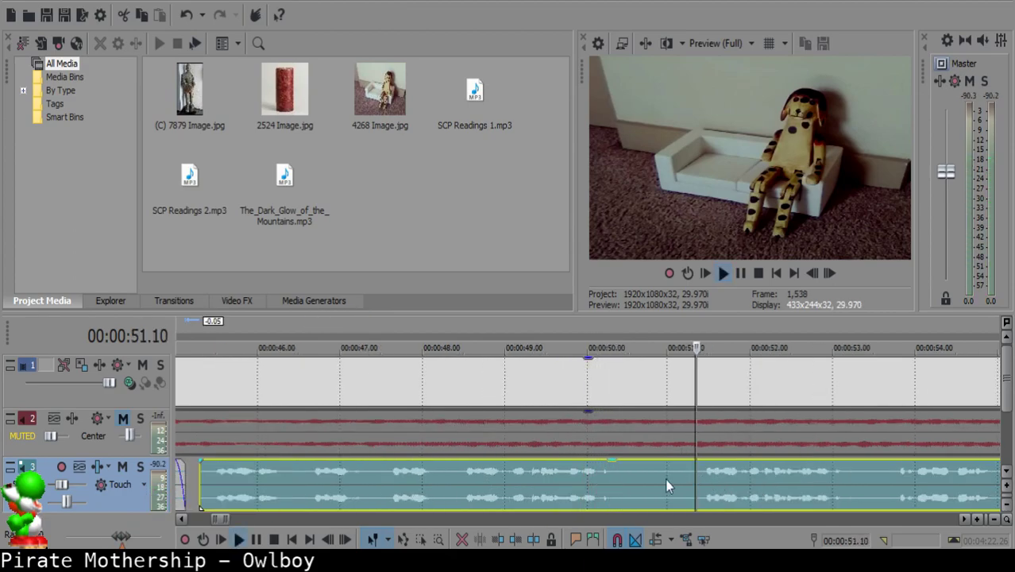
scroll(703, 492, up, 2)
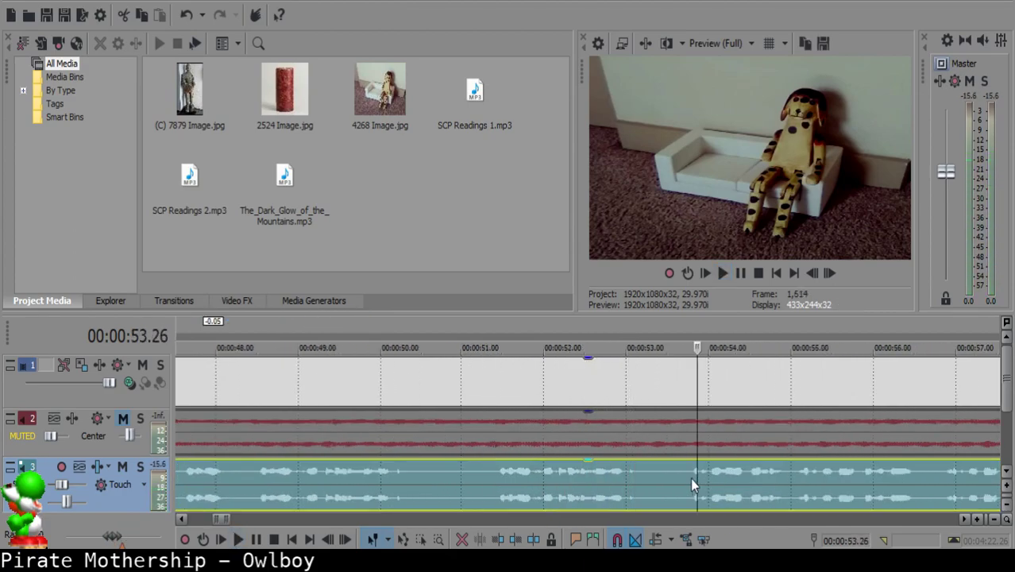
key(space)
key(space)
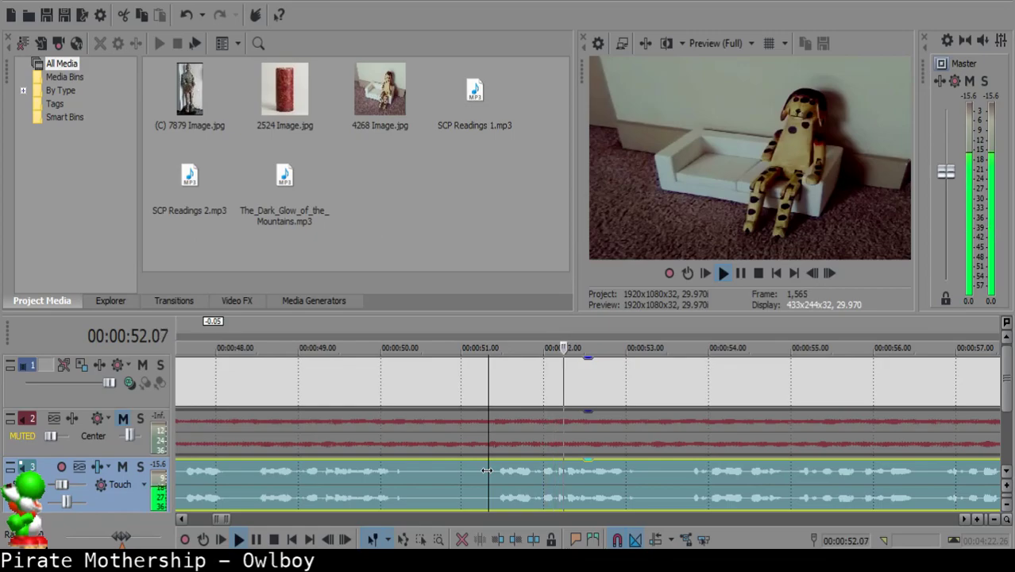
key(space)
key(s)
scroll(578, 480, down, 2)
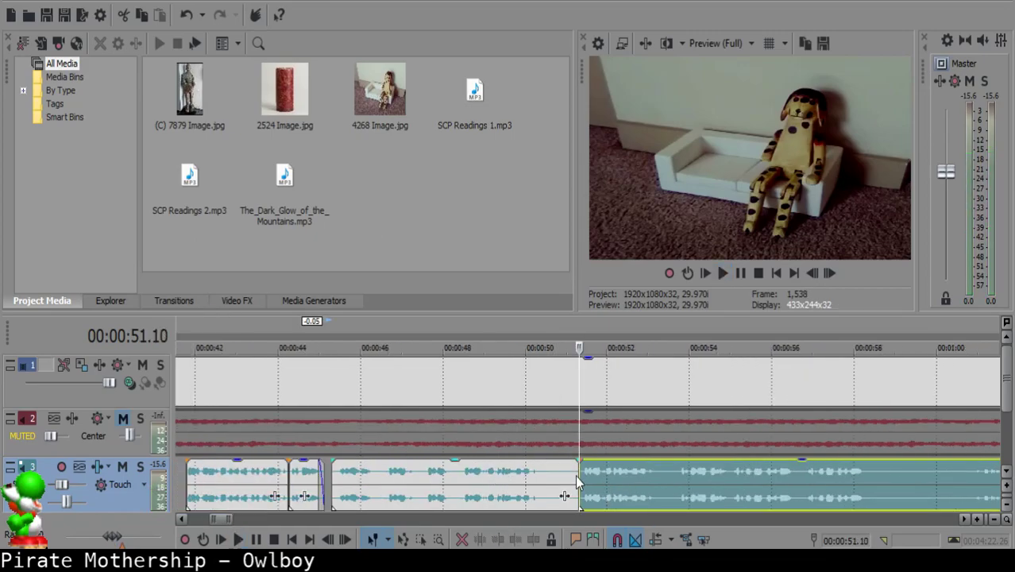
- Delete the passage between about 00:00:45.09 and 00:00:51.10 and move the remaining narration back to about 00:00:45.04
double_click(345, 481)
key(Delete)
drag(616, 489, 362, 481)
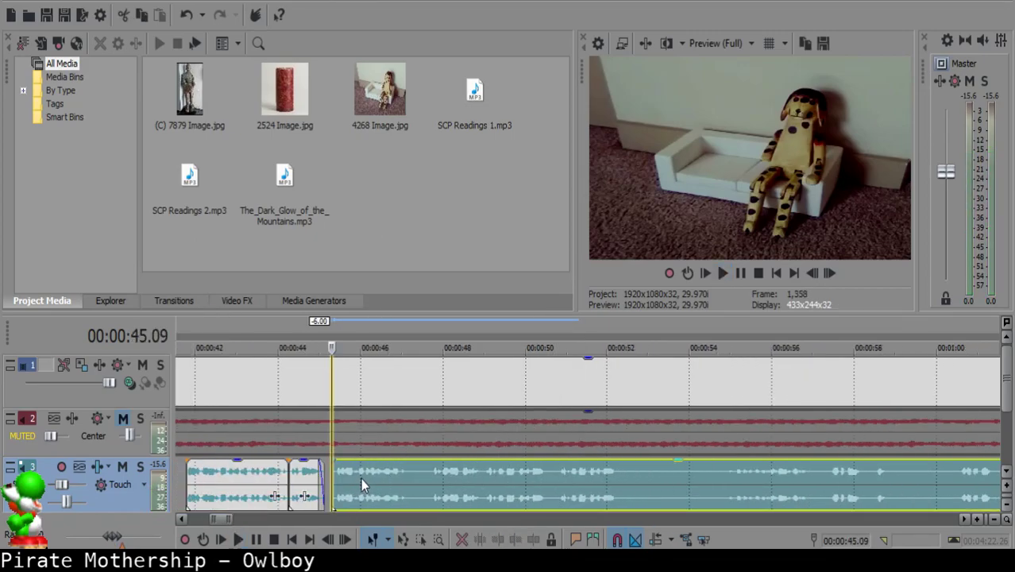
click(308, 470)
key(space)
- Split the remaining narration at about 00:00:47.00, at the end of the spoken phrase
scroll(596, 465, down, 5)
scroll(578, 477, up, 7)
click(567, 470)
key(s)
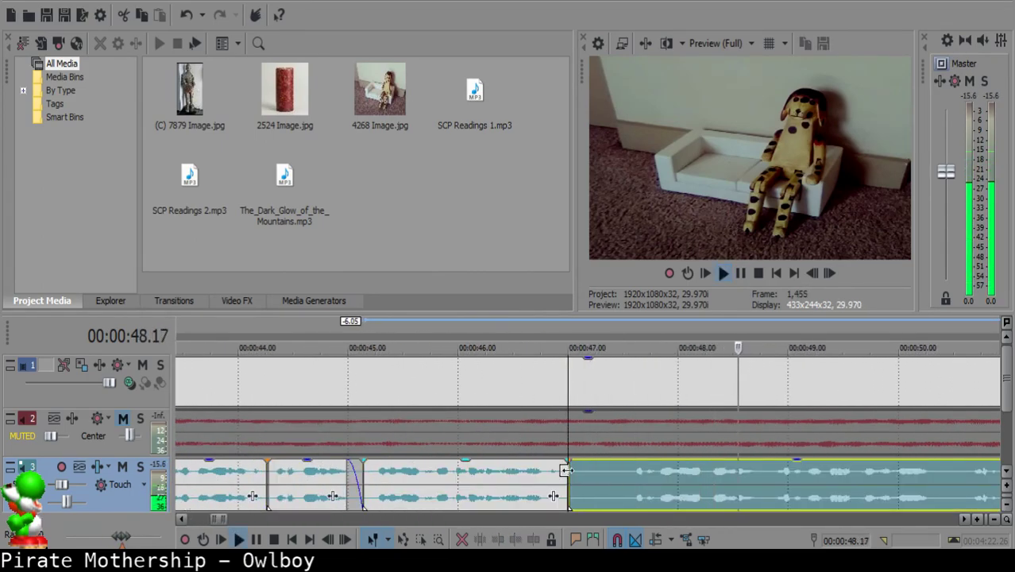
- Cut out the narration between about 00:00:47.00 and 00:00:47.16 and move the remainder back to about 00:00:47.06
scroll(579, 469, down, 2)
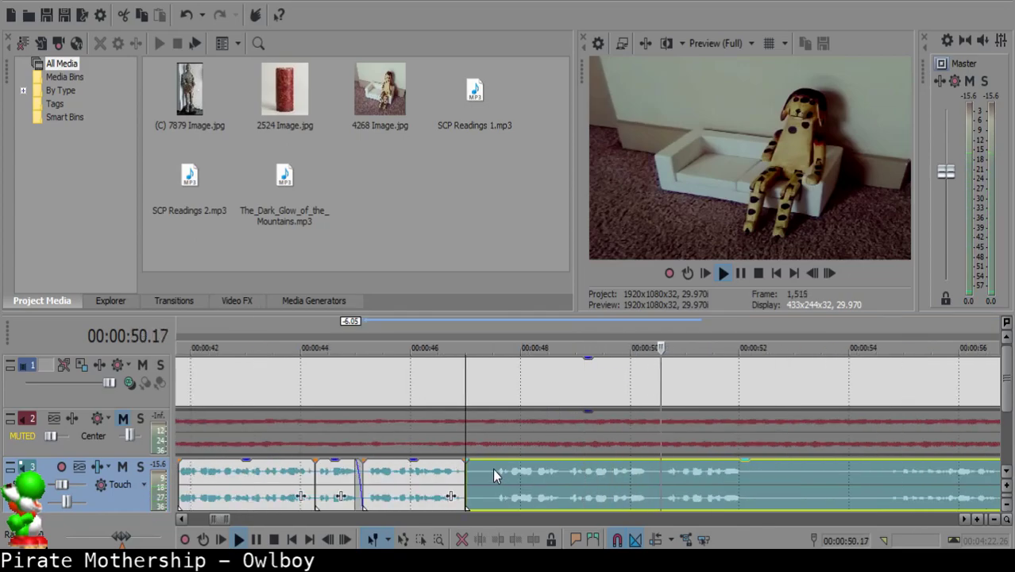
click(572, 469)
key(space)
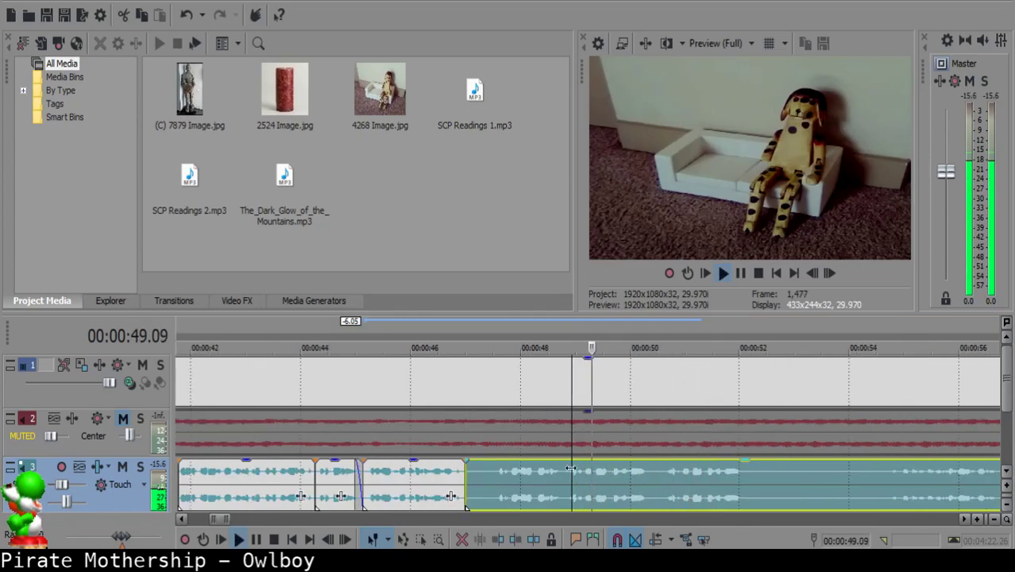
click(564, 469)
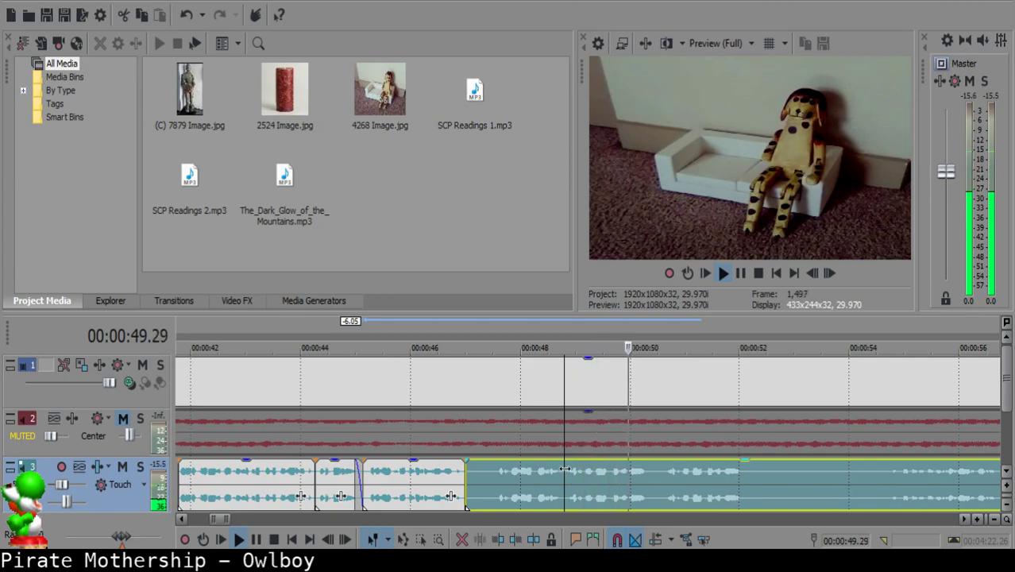
click(565, 474)
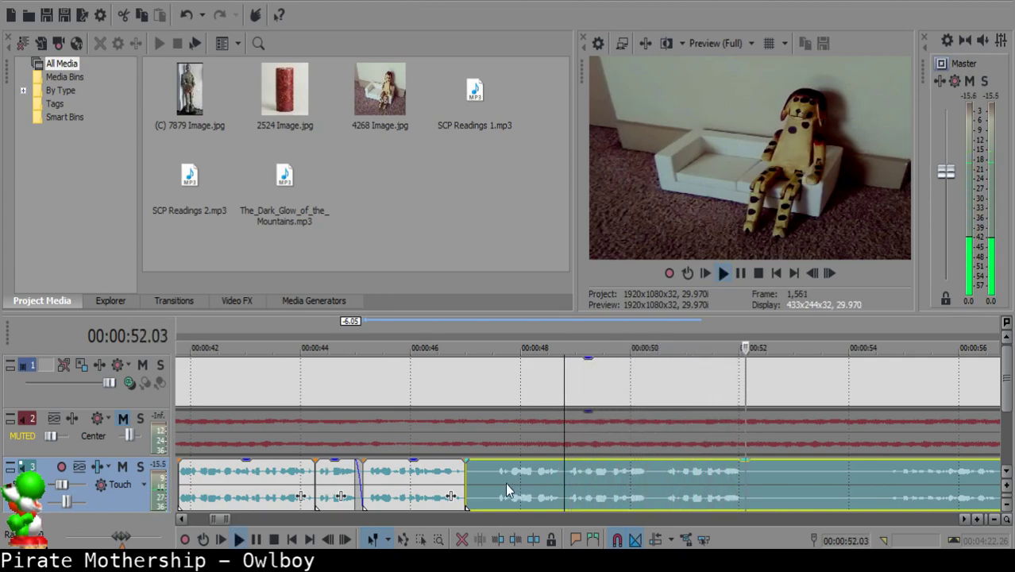
click(494, 471)
key(space)
key(s)
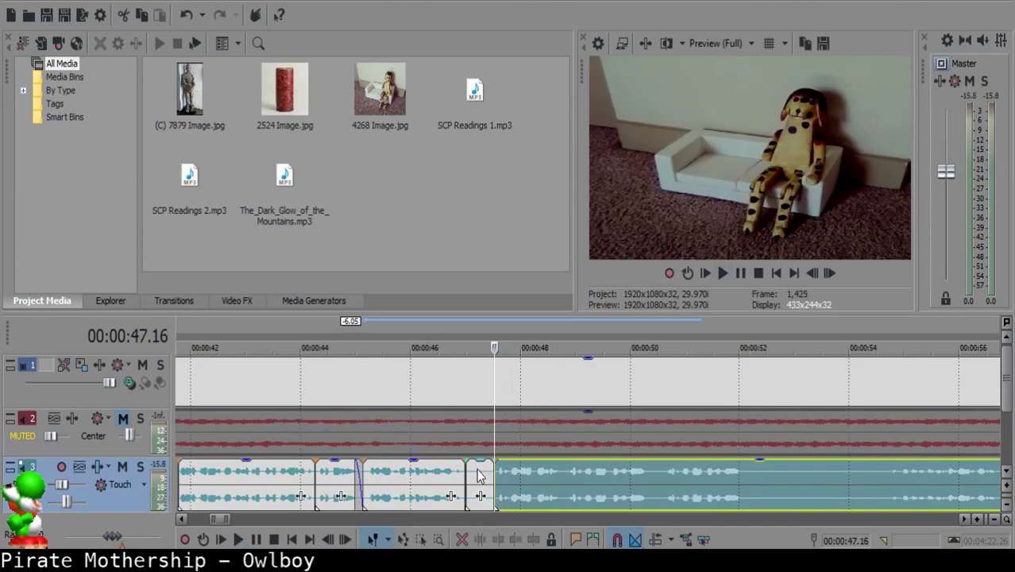
click(477, 474)
drag(525, 479, 509, 476)
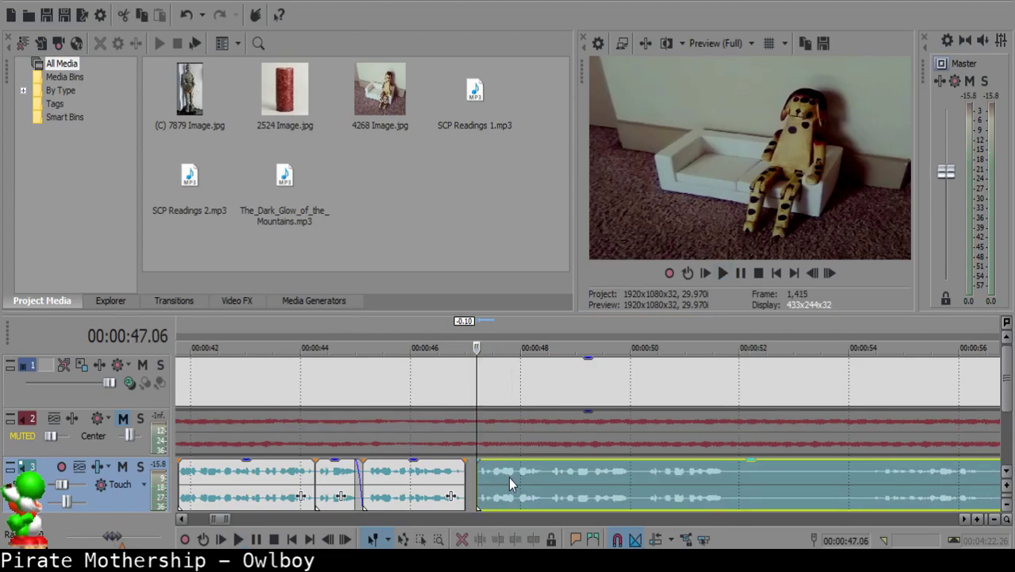
- Play across the cut at 00:00:47.00 and move the remaining narration two frames later, to about 00:00:47.08
click(442, 472)
key(space)
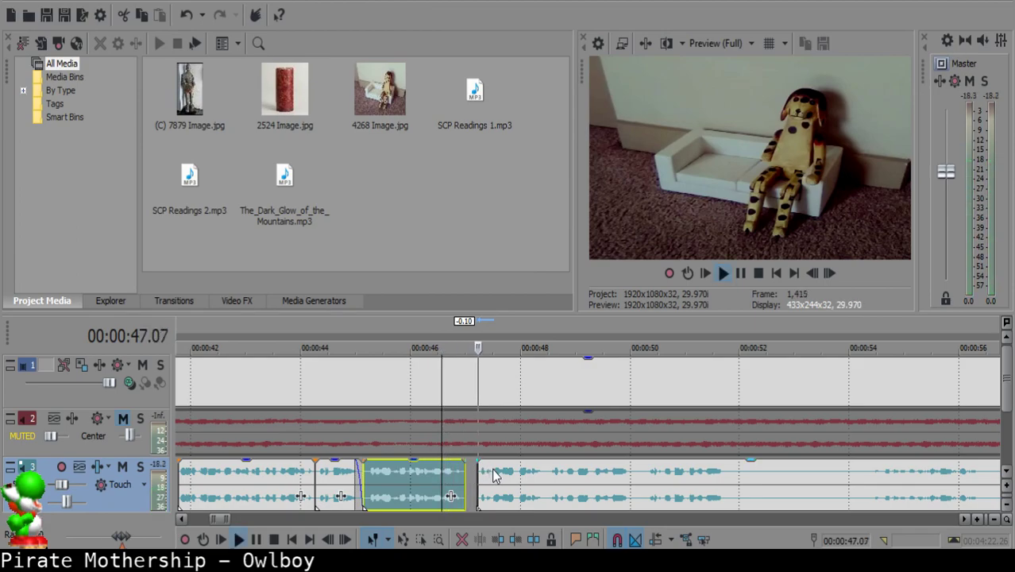
scroll(501, 475, up, 3)
key(Return)
drag(564, 483, 576, 492)
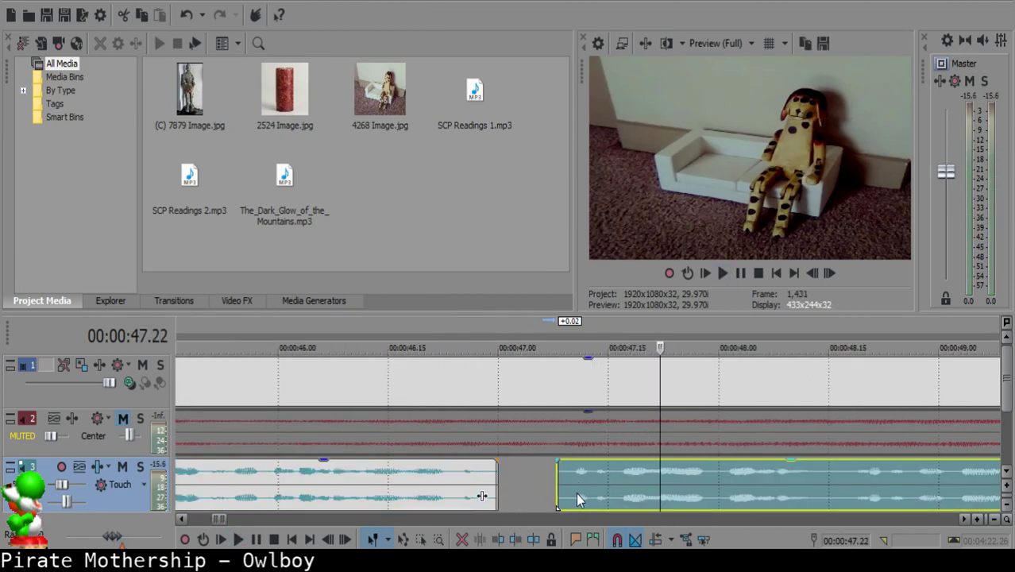
- Replay the end of the preceding phrase and shift the remaining narration one more frame later, to about 00:00:47.09
click(362, 496)
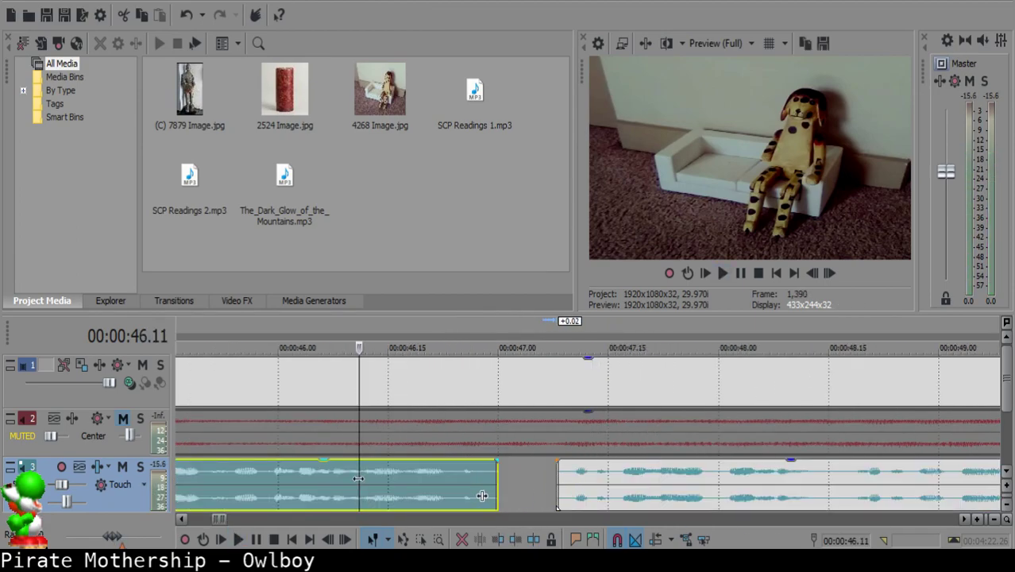
key(space)
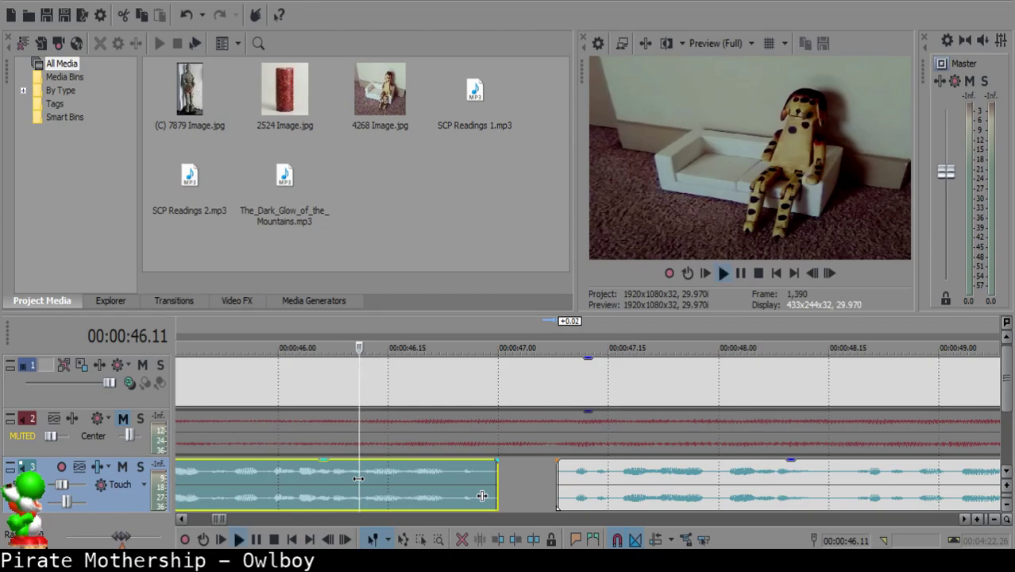
key(Return)
drag(590, 487, 600, 487)
click(353, 469)
key(space)
click(325, 481)
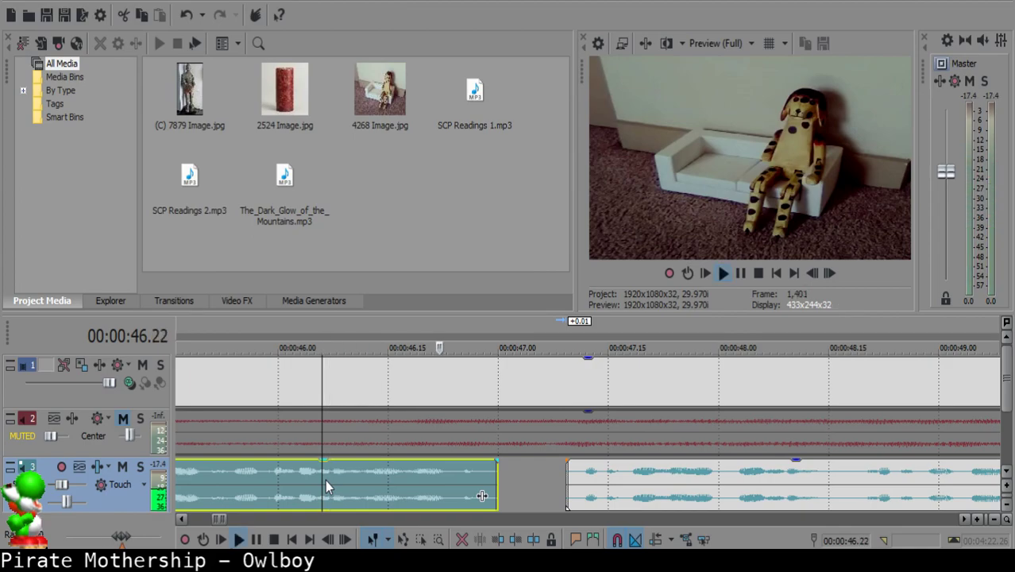
key(Return)
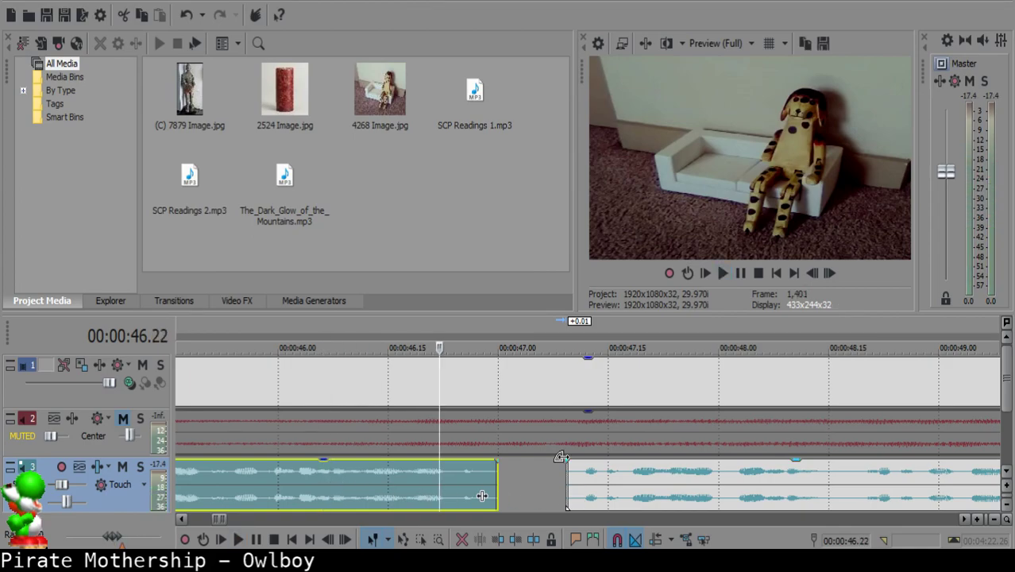
- Check the pause after 00:00:47.00 and lengthen it by moving the remaining narration two frames later, to about 00:00:47.11
scroll(482, 496, down, 2)
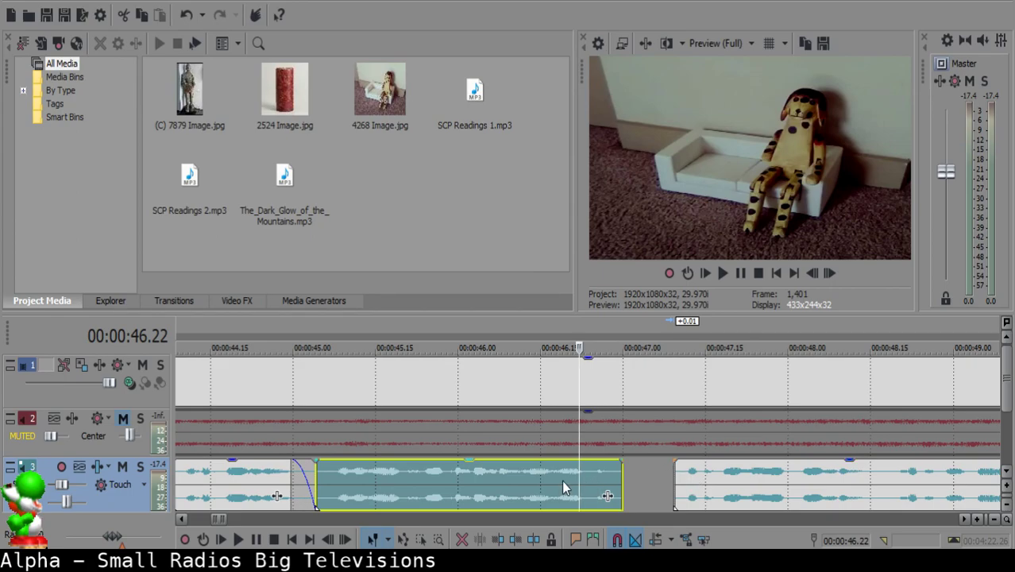
click(540, 479)
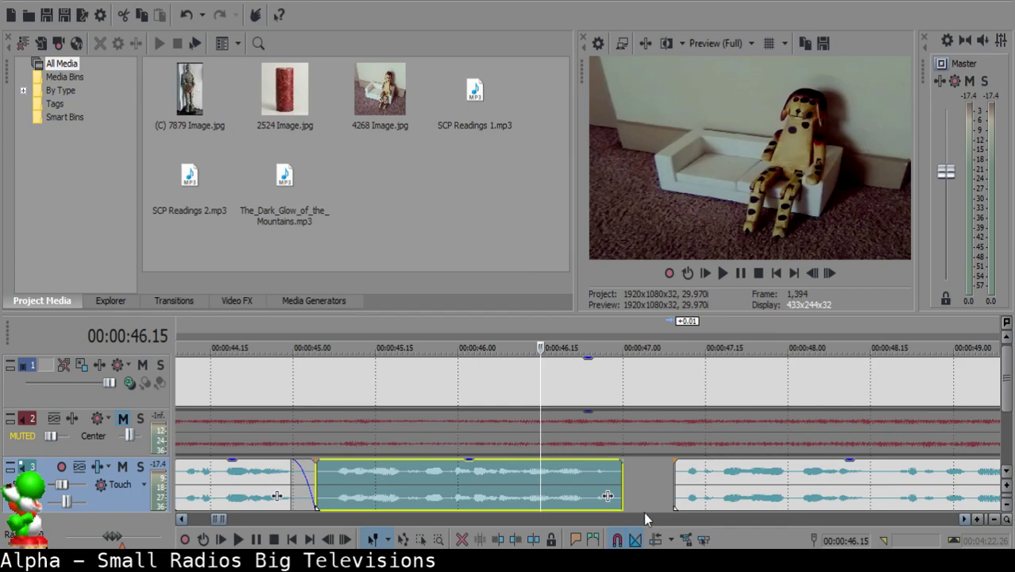
click(508, 480)
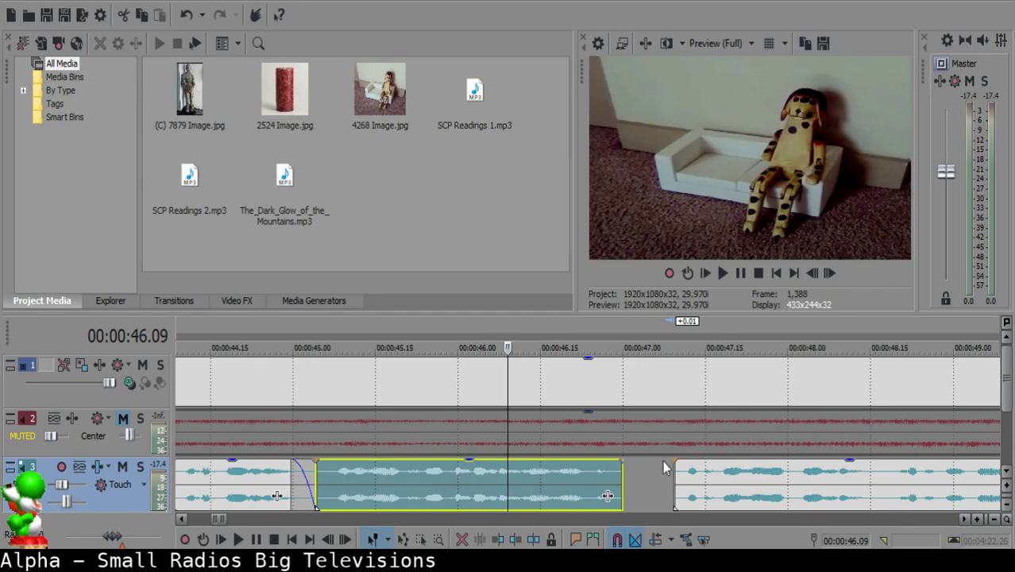
click(502, 473)
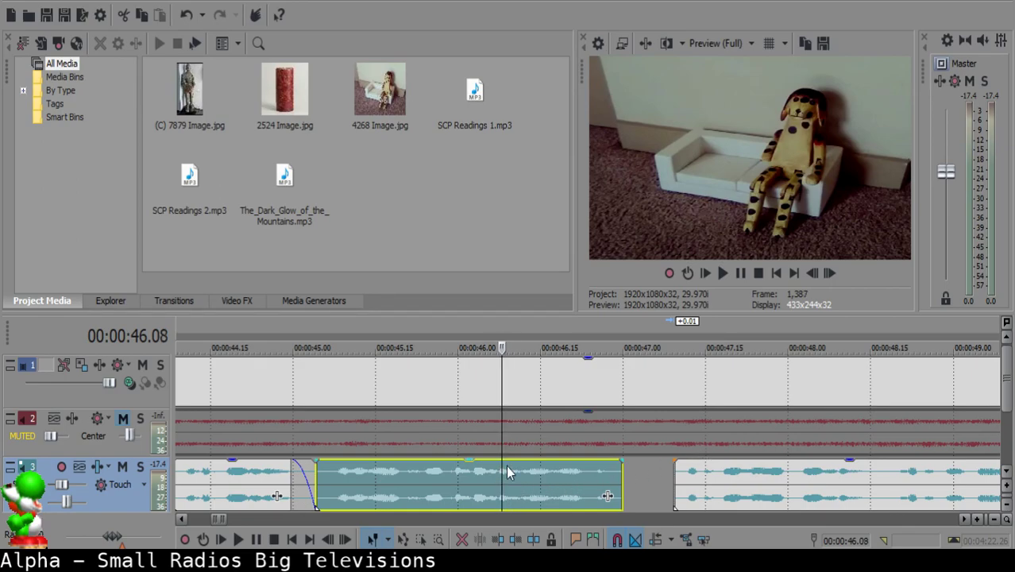
key(space)
scroll(622, 477, down, 2)
scroll(621, 471, up, 1)
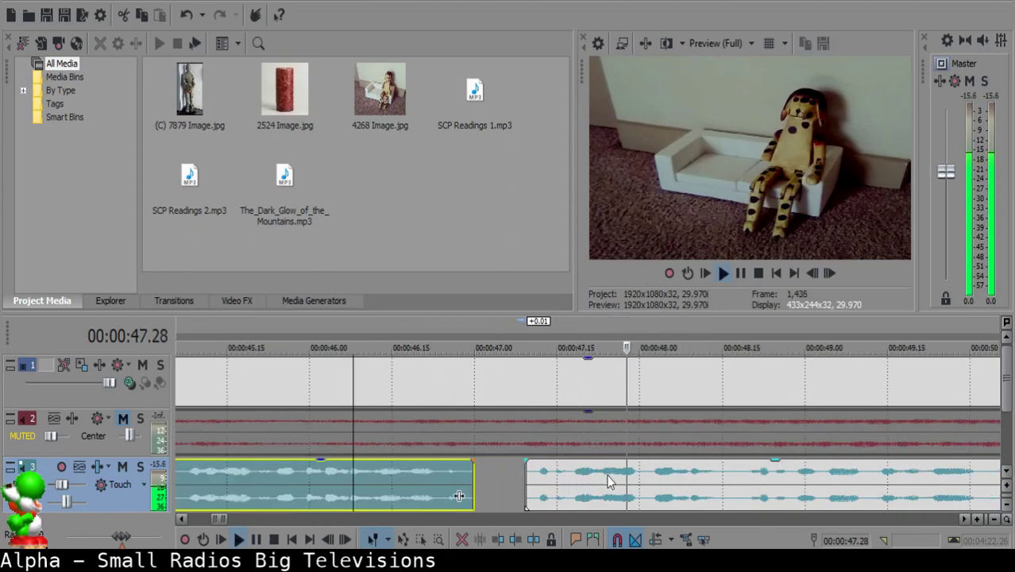
scroll(605, 477, down, 1)
key(Return)
drag(548, 480, 554, 481)
click(275, 473)
key(space)
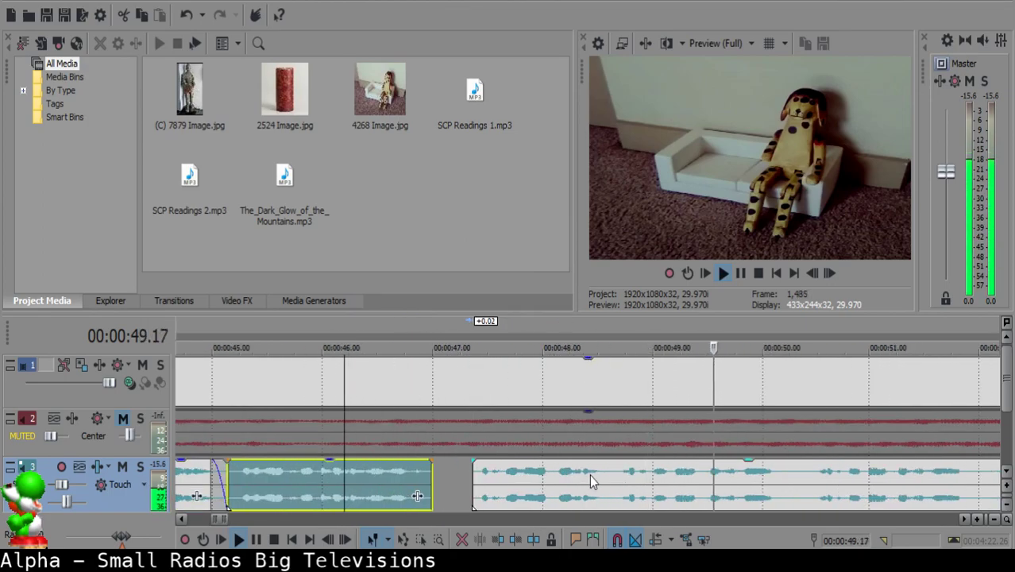
- Listen through the narration between about 00:00:48 and 00:00:50 to examine the phrasing and pauses
click(607, 477)
key(space)
key(space)
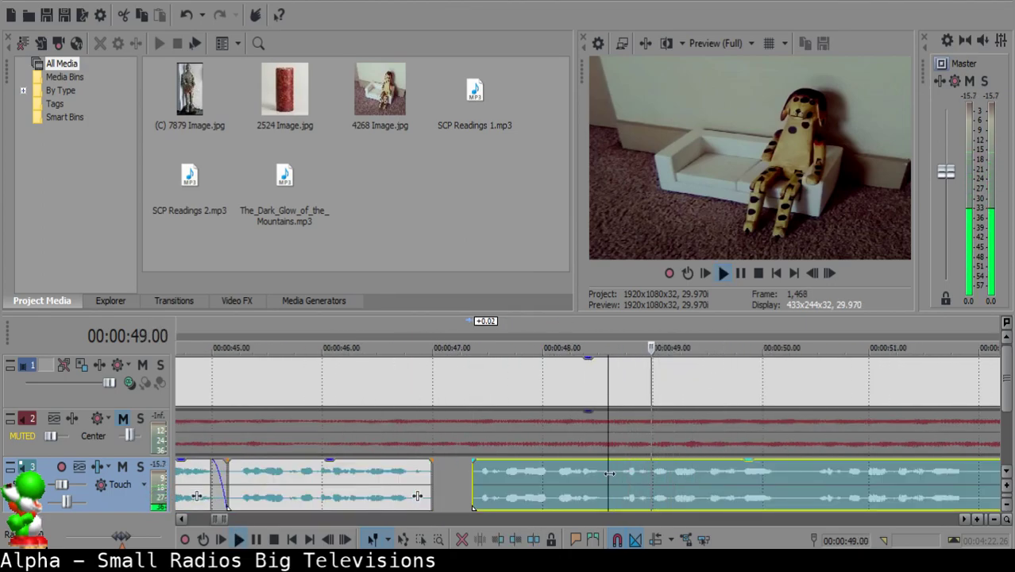
key(space)
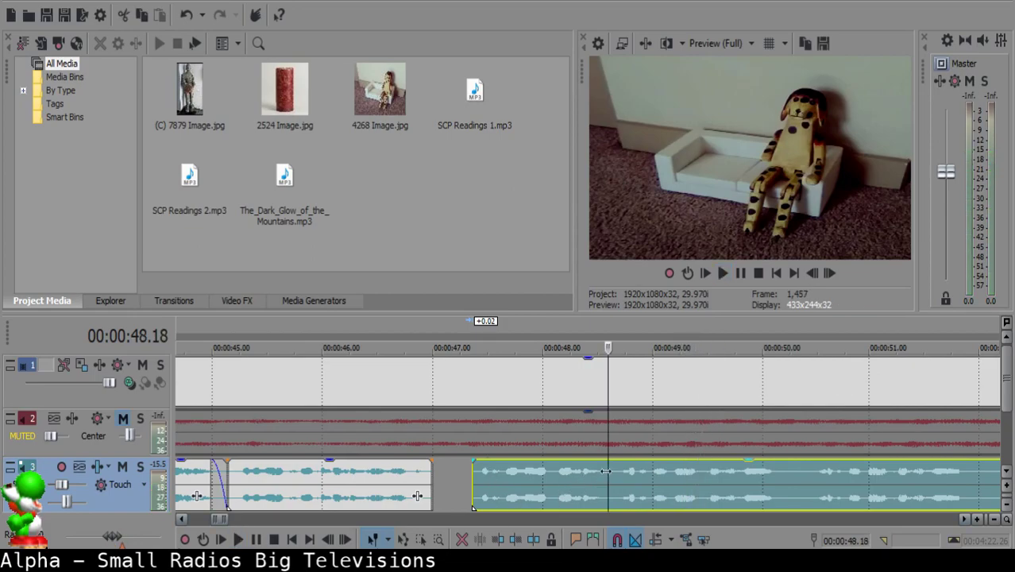
key(space)
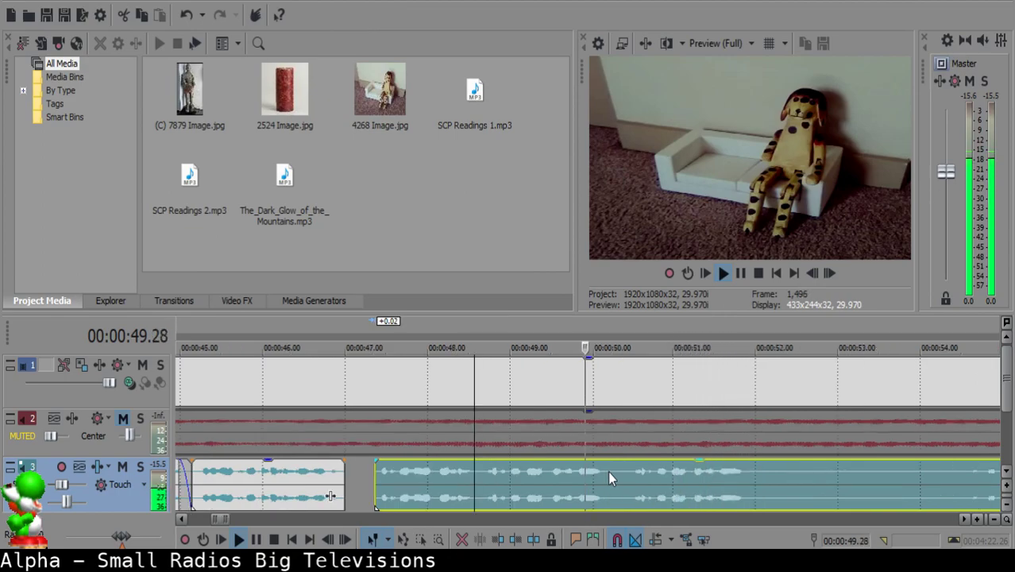
click(615, 472)
click(414, 476)
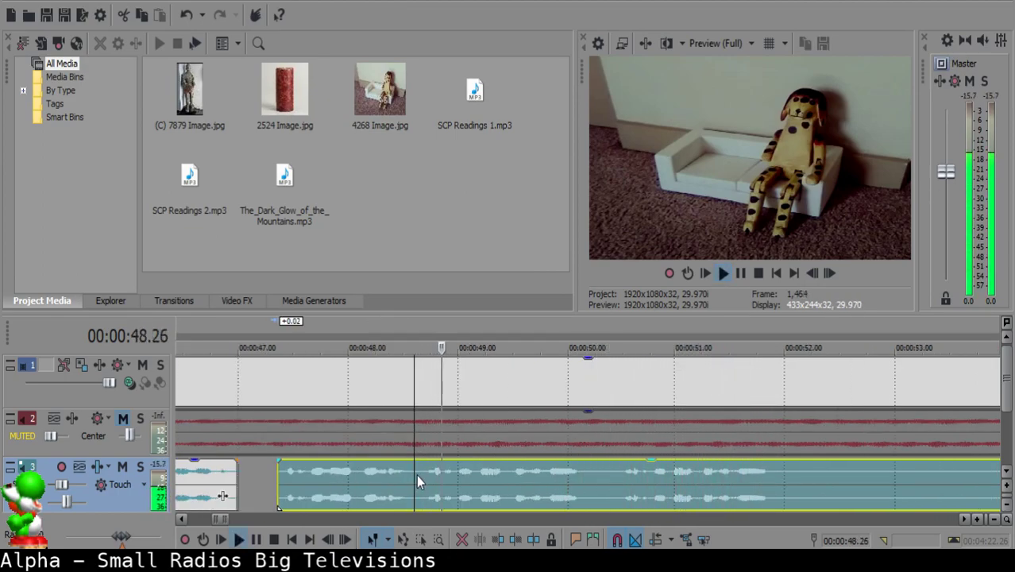
click(417, 474)
key(Return)
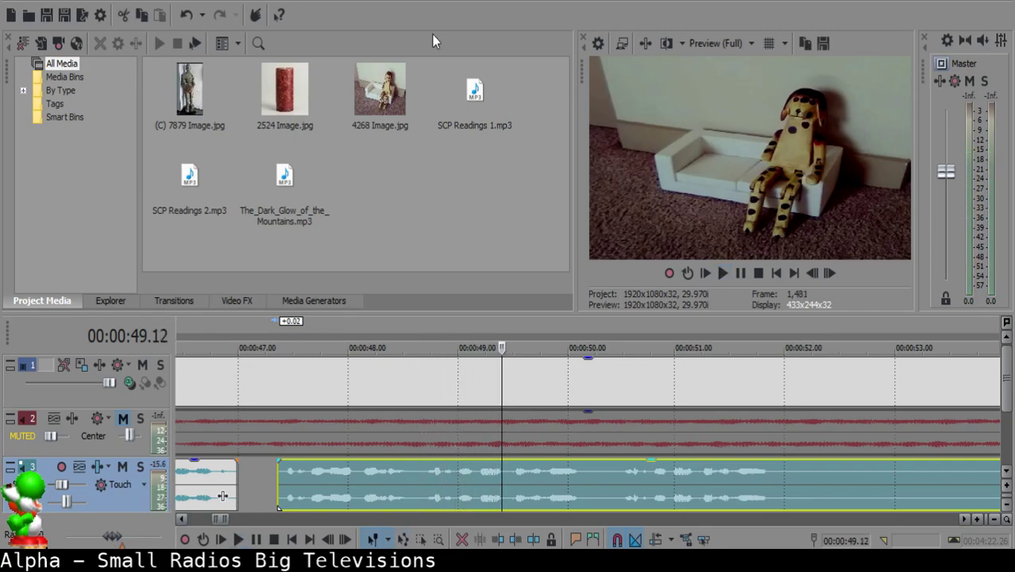
- Split the narration at about 00:00:50.04 and 00:00:50.12 and delete the short piece in between
click(592, 473)
click(584, 476)
key(space)
key(space)
key(s)
key(space)
key(s)
key(space)
click(595, 479)
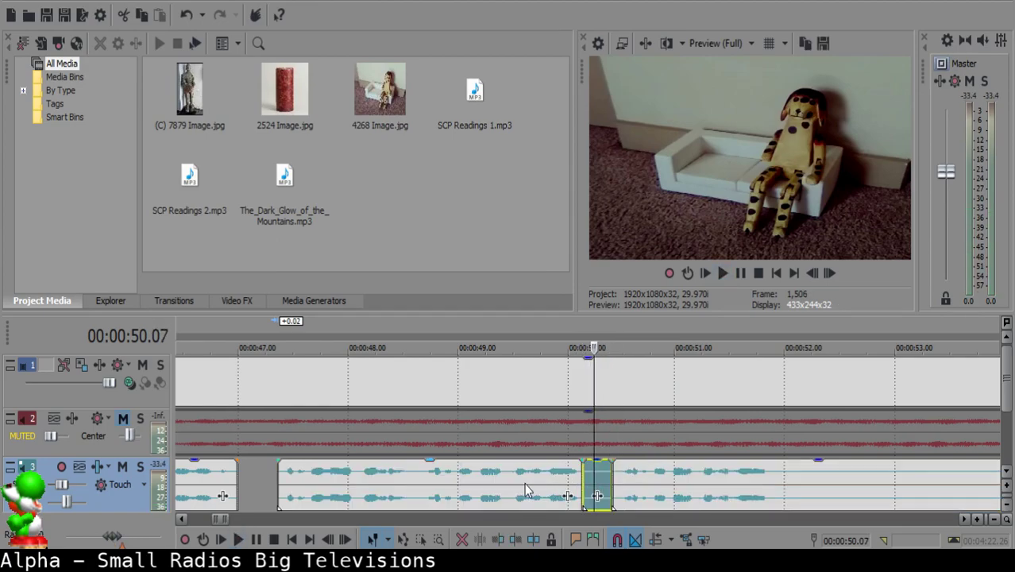
key(Delete)
- Add a very short fade-out to the narration clip ending at about 00:00:50.04 and play across the gap
click(506, 482)
key(space)
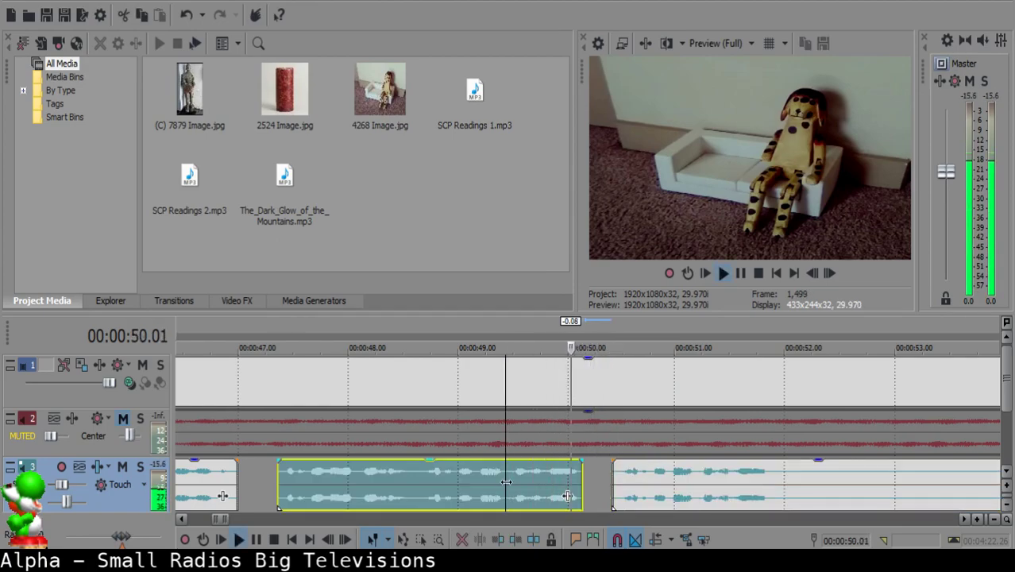
key(Return)
drag(582, 462, 578, 467)
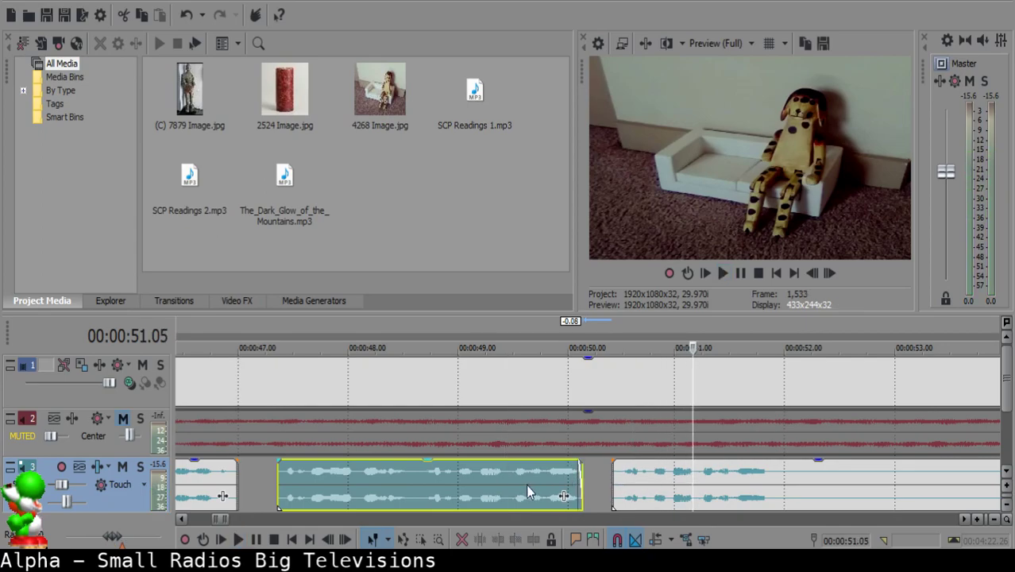
click(526, 484)
key(space)
scroll(538, 488, down, 2)
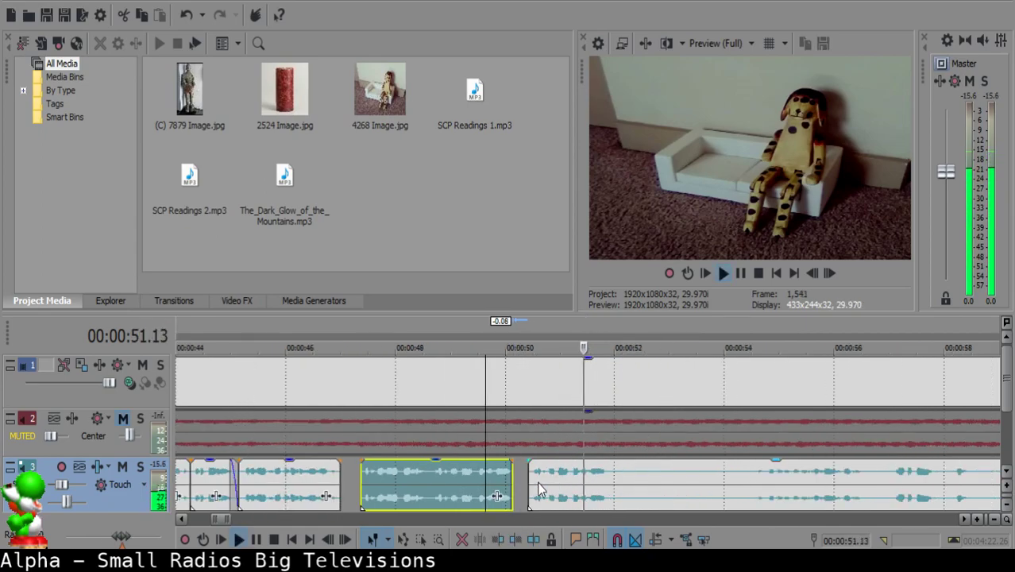
- Listen through the narration from about 00:00:55 to 00:01:00 and split it at about 00:00:57.00, before the spoken phrase
click(793, 479)
scroll(793, 480, up, 2)
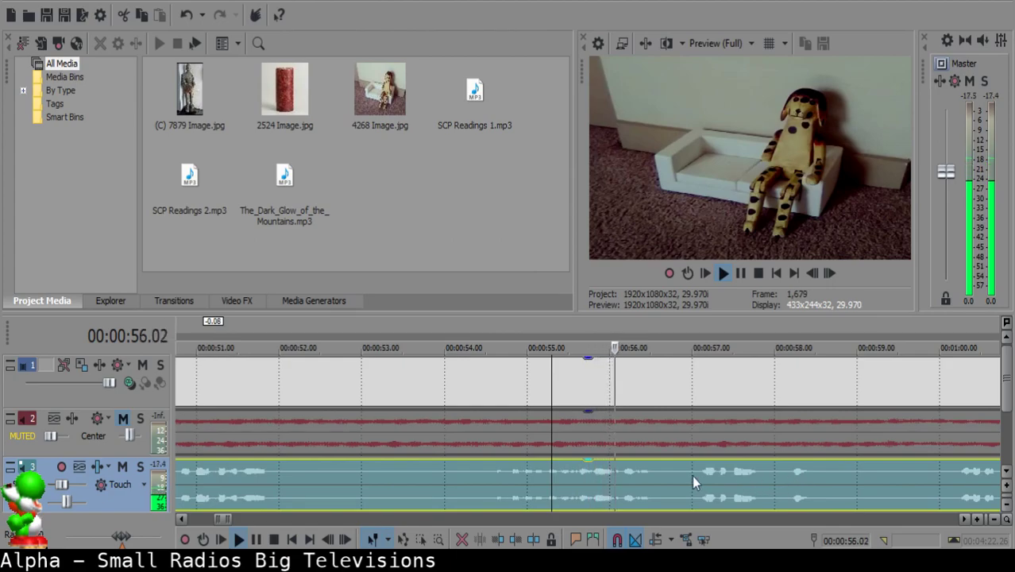
scroll(583, 485, down, 1)
click(525, 472)
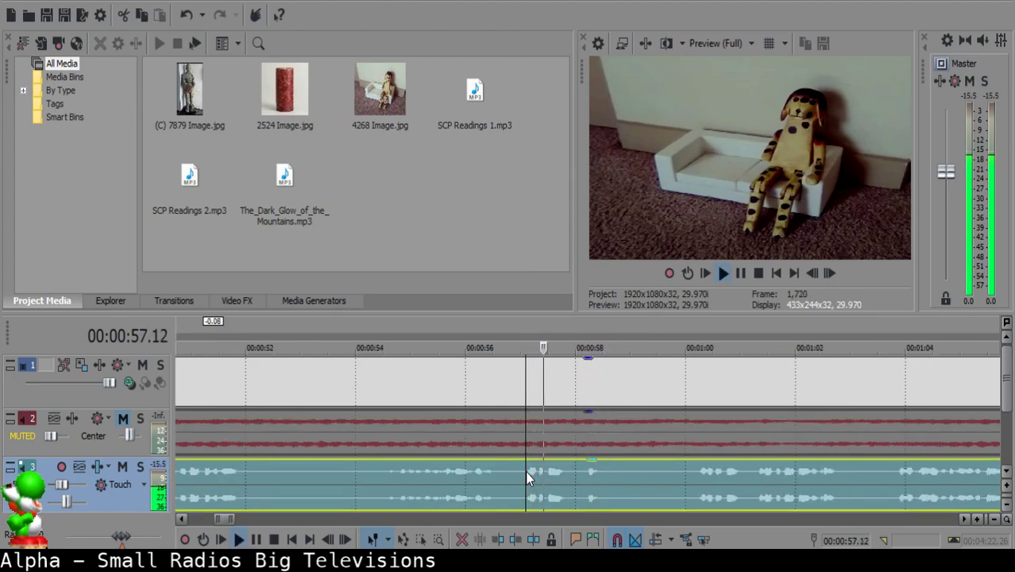
click(697, 469)
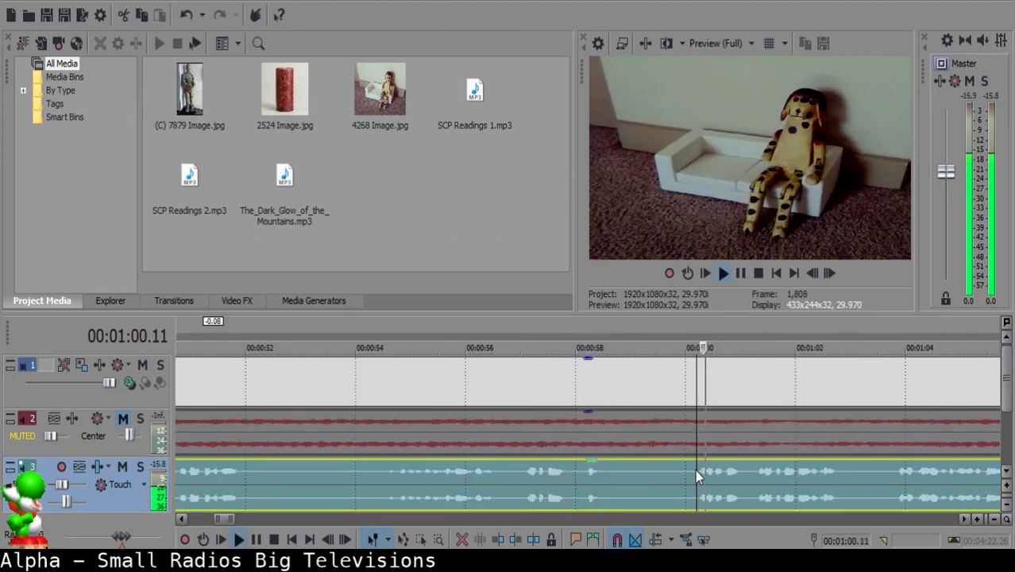
click(521, 472)
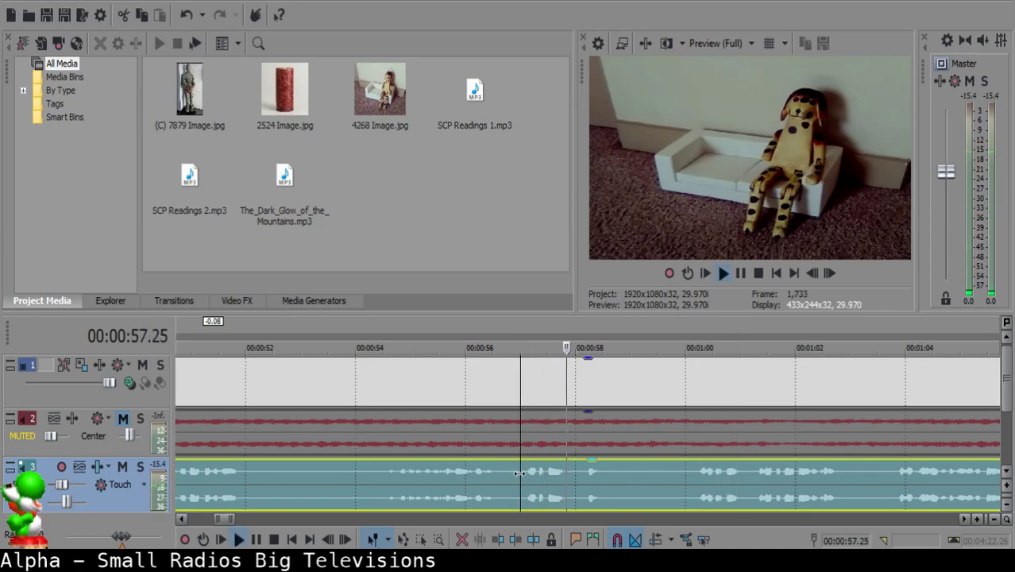
key(space)
key(s)
- Review the narration between about 00:00:50.12 and 00:00:57.00 and delete that passage
click(239, 478)
scroll(258, 479, down, 1)
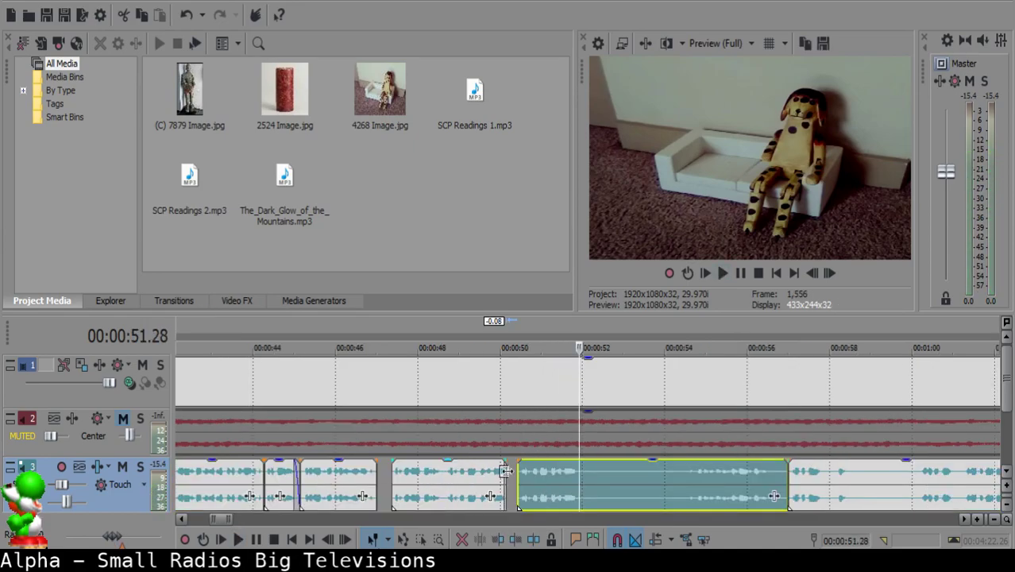
click(527, 473)
key(space)
click(494, 479)
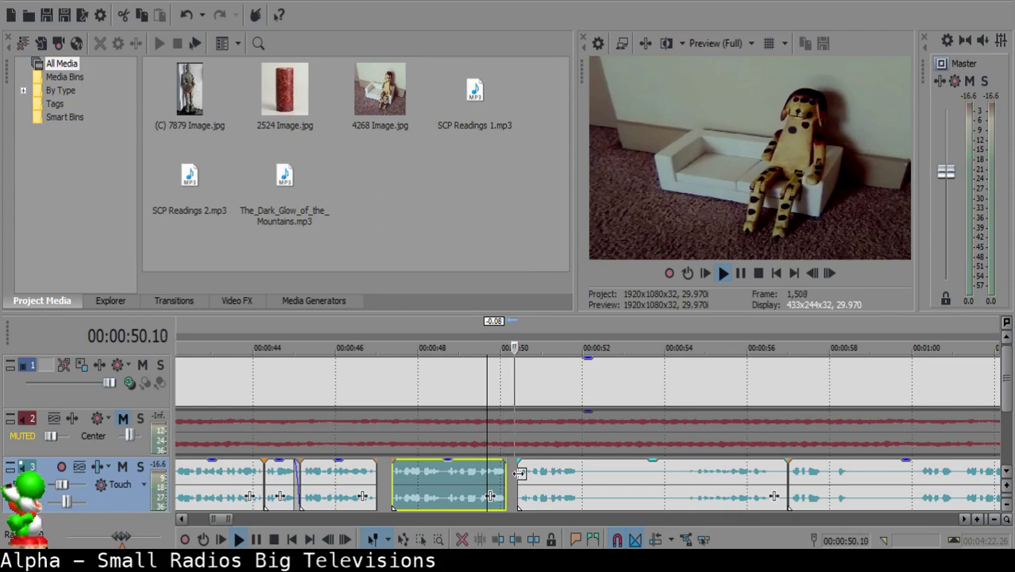
click(518, 473)
key(Delete)
- Move the remaining narration back to about 00:00:50.05, just behind the faded clip, and play over the join
drag(858, 480, 576, 491)
click(471, 479)
key(space)
scroll(508, 469, up, 4)
click(418, 475)
key(space)
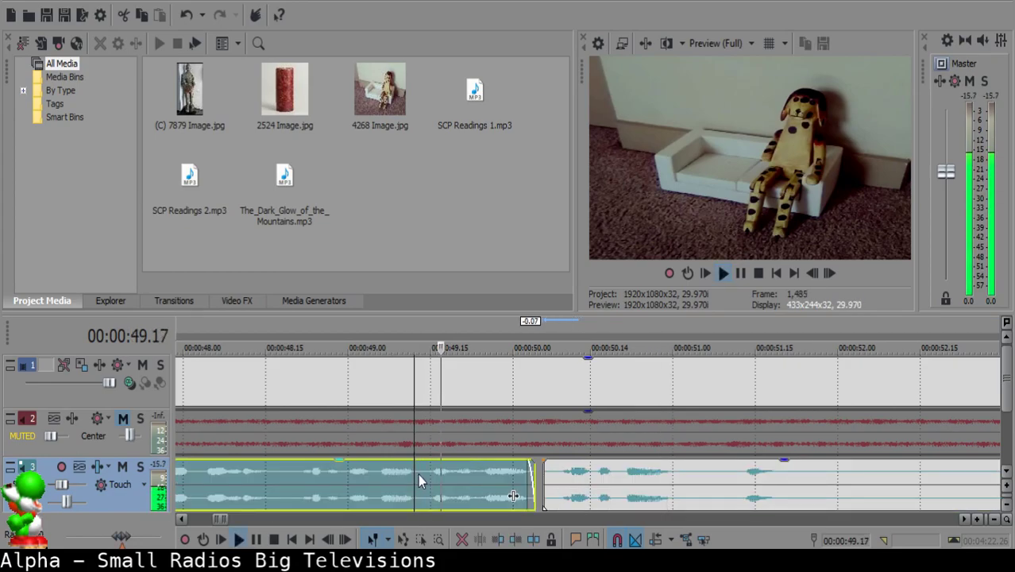
- Split the remaining narration at about 00:00:51.03, after the spoken phrase, and again at 00:00:53.11, before the next one
click(686, 483)
key(s)
scroll(688, 484, down, 2)
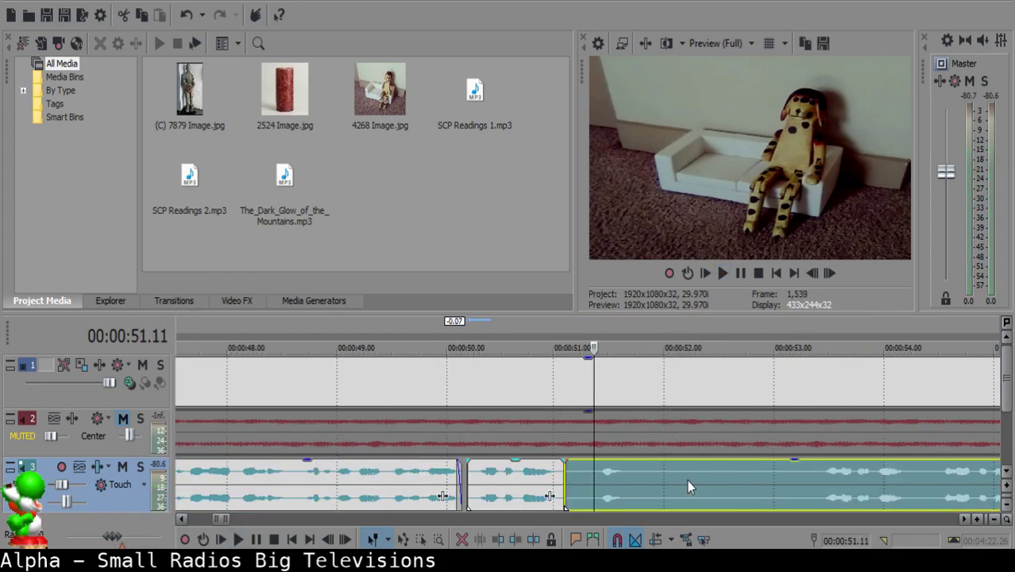
click(825, 478)
key(space)
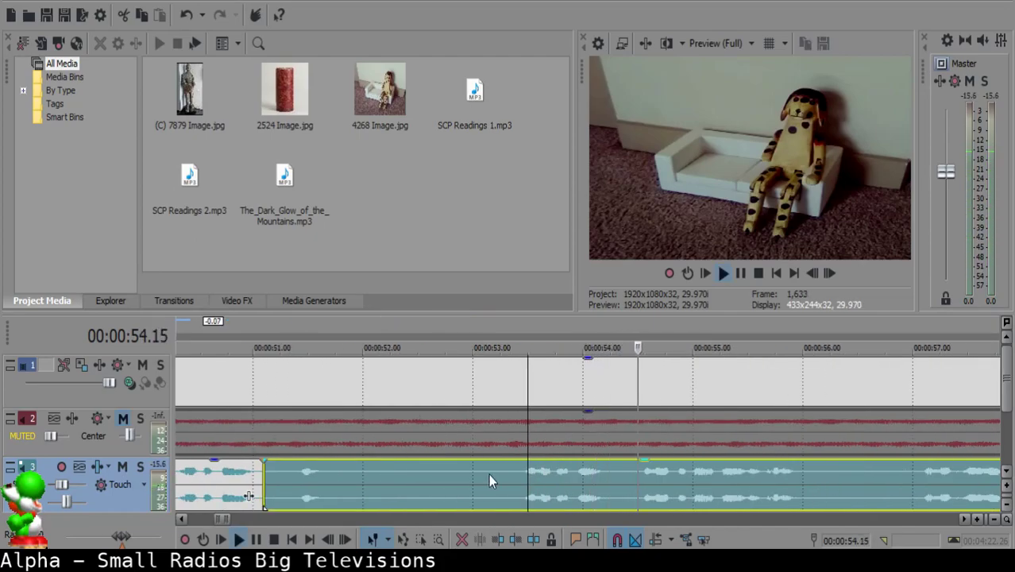
click(514, 476)
key(Return)
click(513, 472)
key(space)
key(space)
key(s)
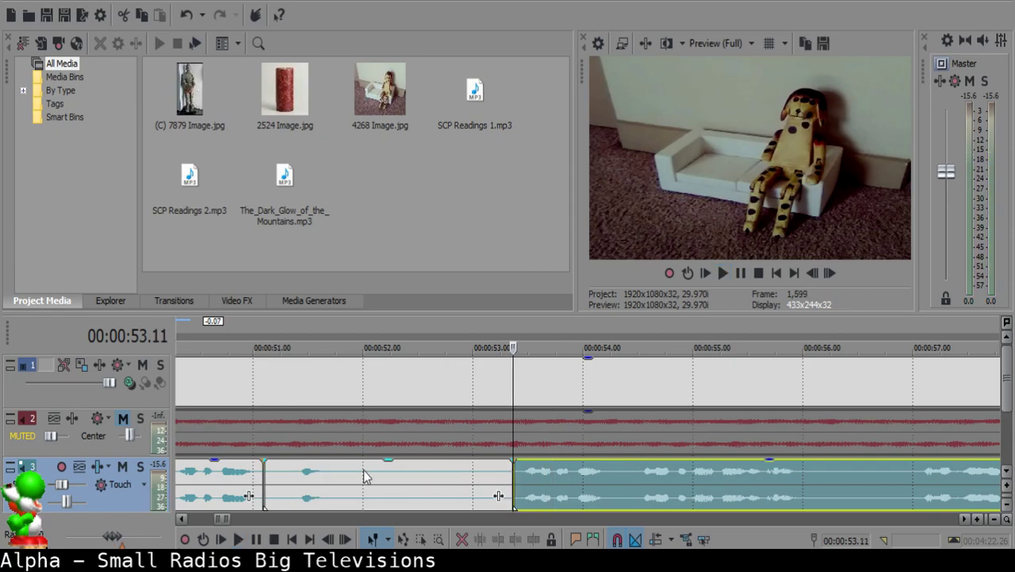
- Delete the passage between about 00:00:51.03 and 00:00:53.11 and move the remaining narration back to about 00:00:51.05
click(271, 481)
key(Delete)
drag(620, 486, 309, 473)
- Close the small gap by moving the remaining narration two frames earlier, to about 00:00:51.03, and play over the join
click(222, 478)
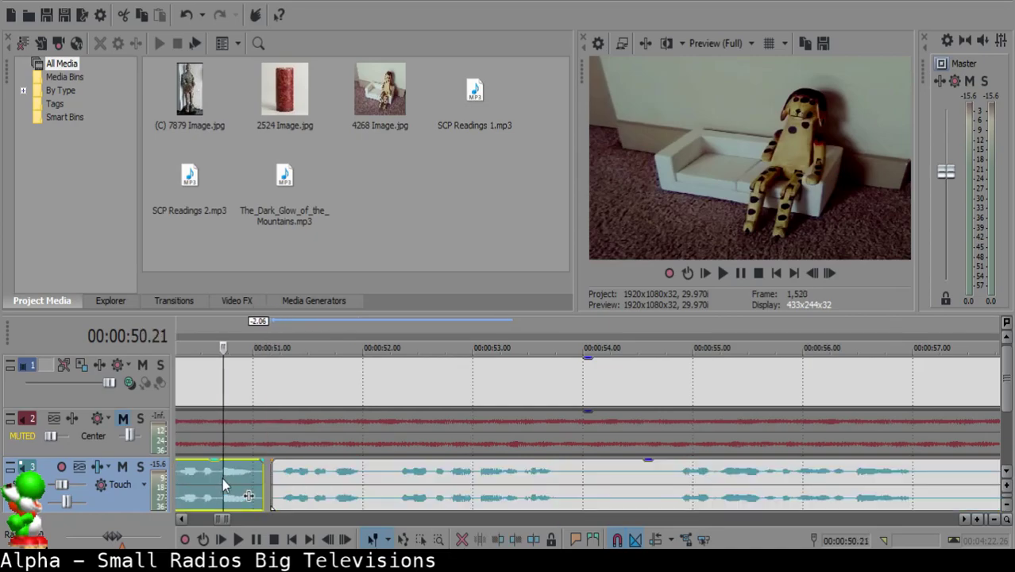
key(space)
scroll(222, 478, up, 1)
key(Return)
drag(521, 484, 511, 482)
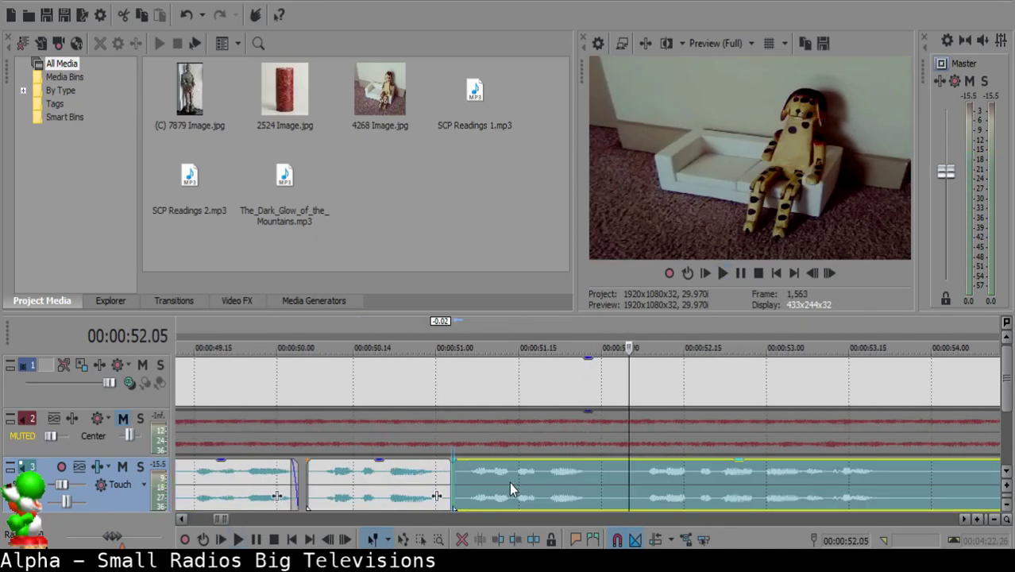
click(333, 482)
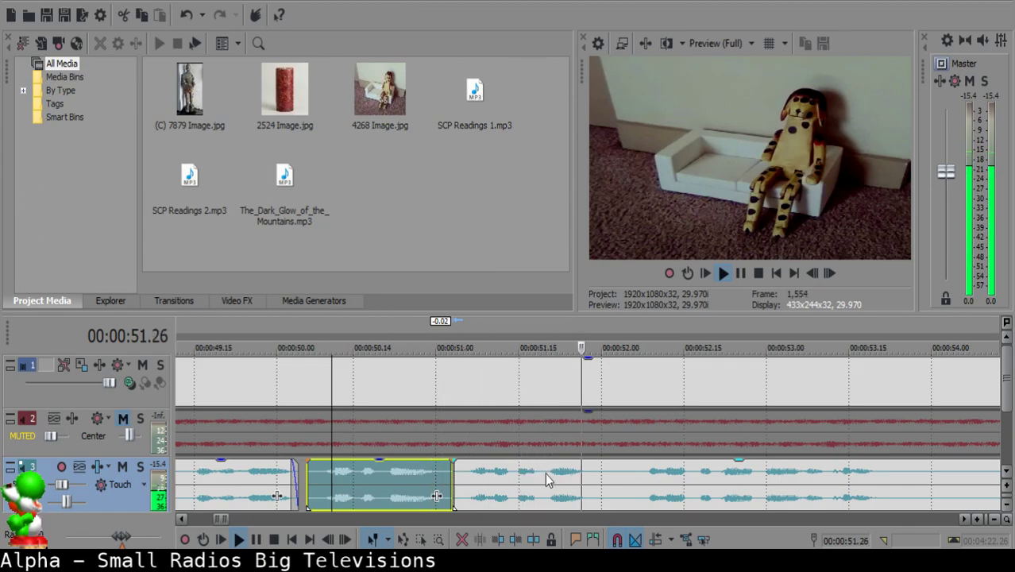
scroll(608, 478, down, 2)
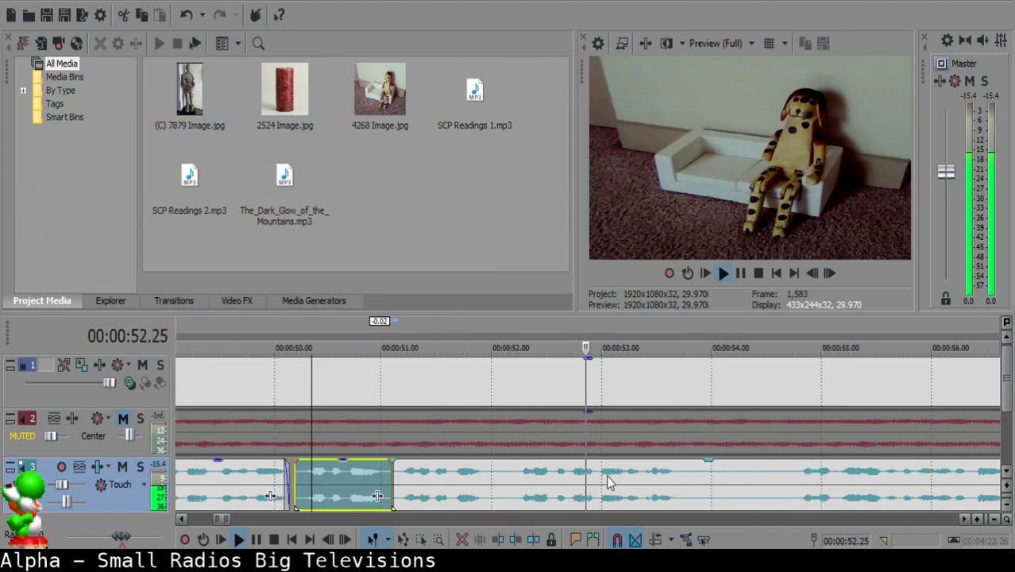
- Split the remaining narration at about 00:00:52.00, after the spoken phrase, and again at 00:00:52.05, before the next one
click(417, 473)
key(space)
key(s)
click(674, 473)
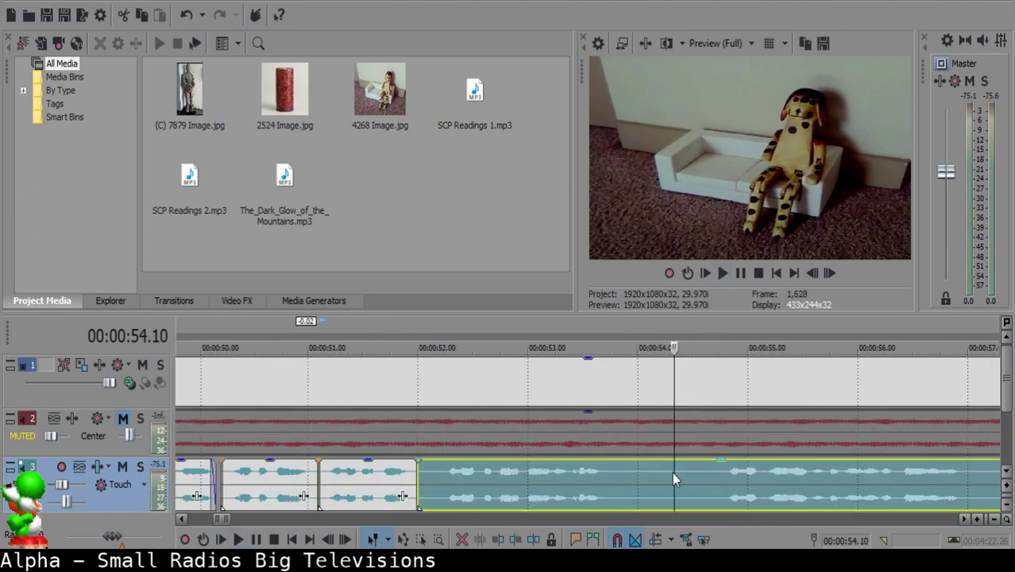
key(space)
click(436, 468)
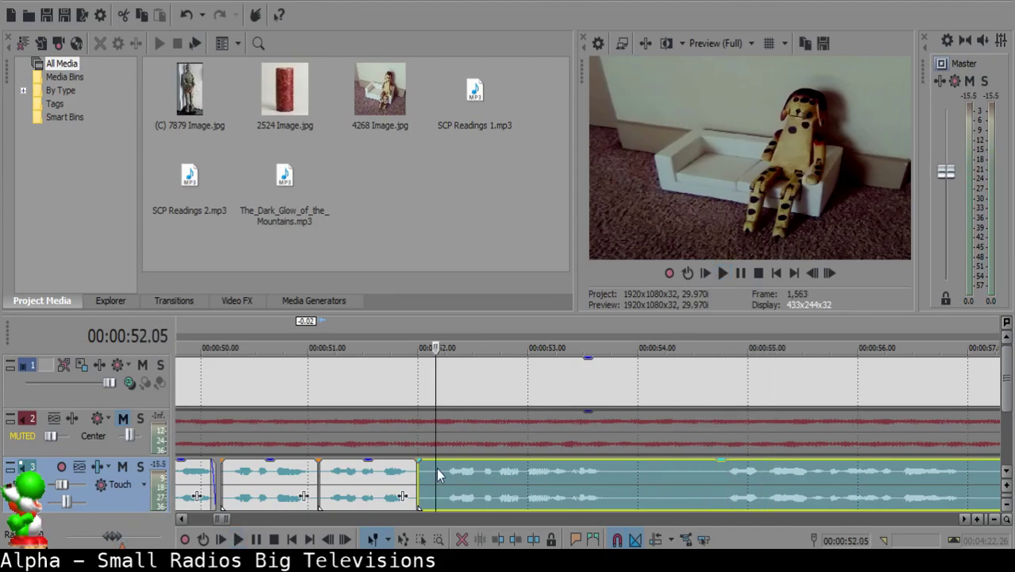
key(s)
- Delete the short passage between about 00:00:52.00 and 00:00:52.05 and move the remaining narration back to about 00:00:52.02
click(419, 472)
scroll(503, 476, up, 5)
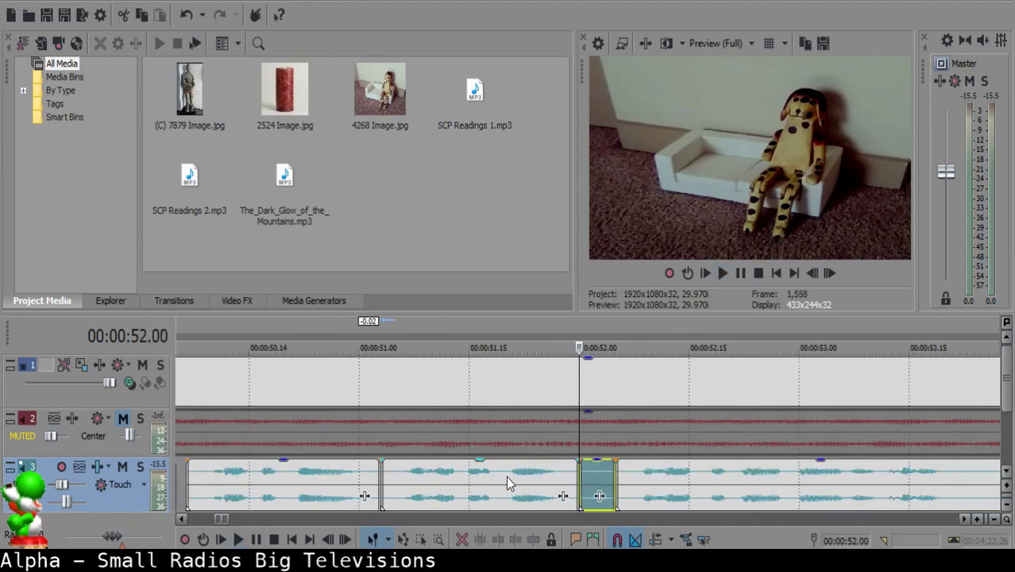
key(space)
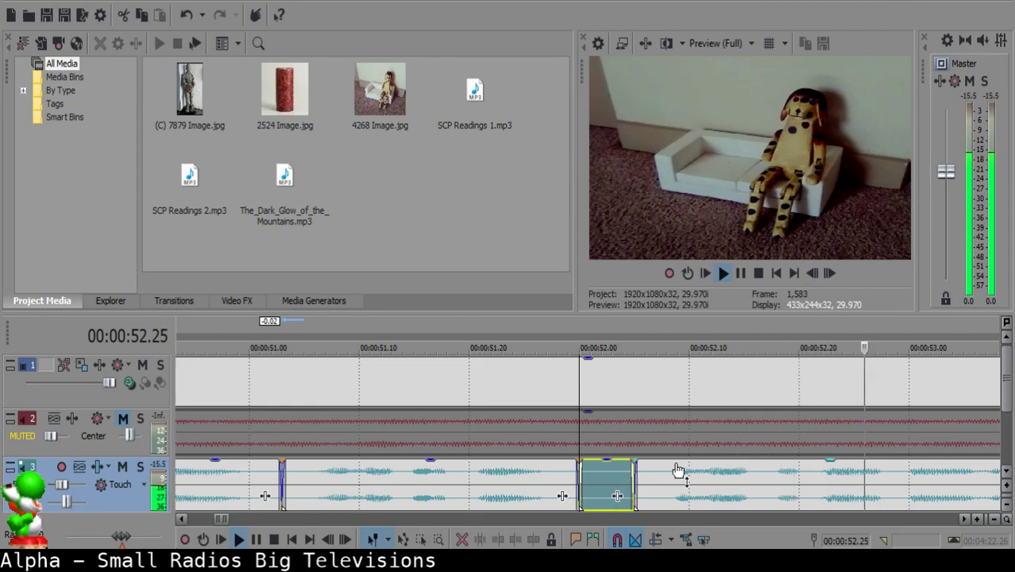
click(325, 474)
key(Delete)
drag(383, 479, 363, 478)
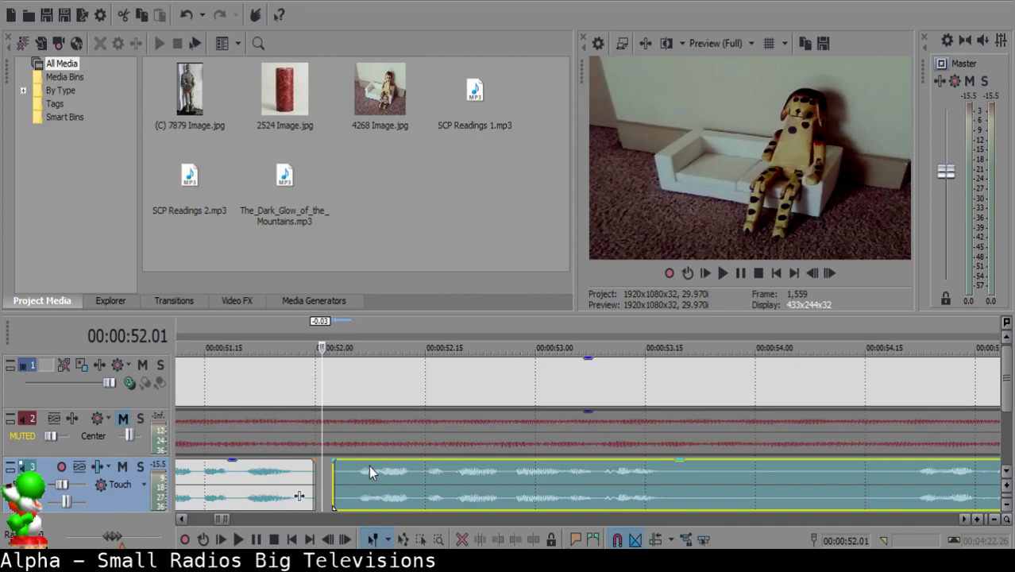
- Close the gap by moving the remaining narration two frames earlier, to about 00:00:52.00, and play over the join
scroll(370, 466, down, 1)
click(502, 477)
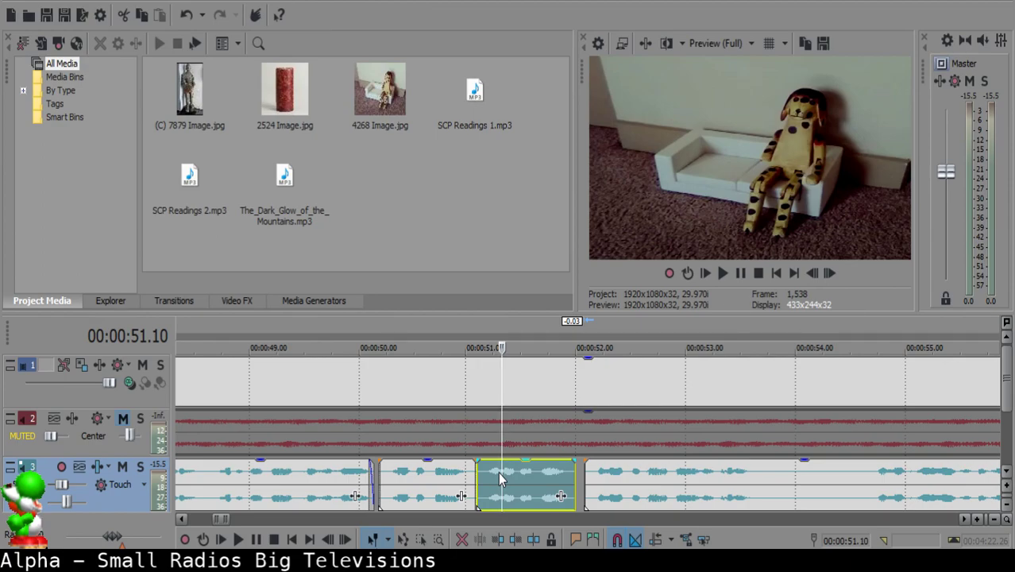
click(593, 483)
click(530, 484)
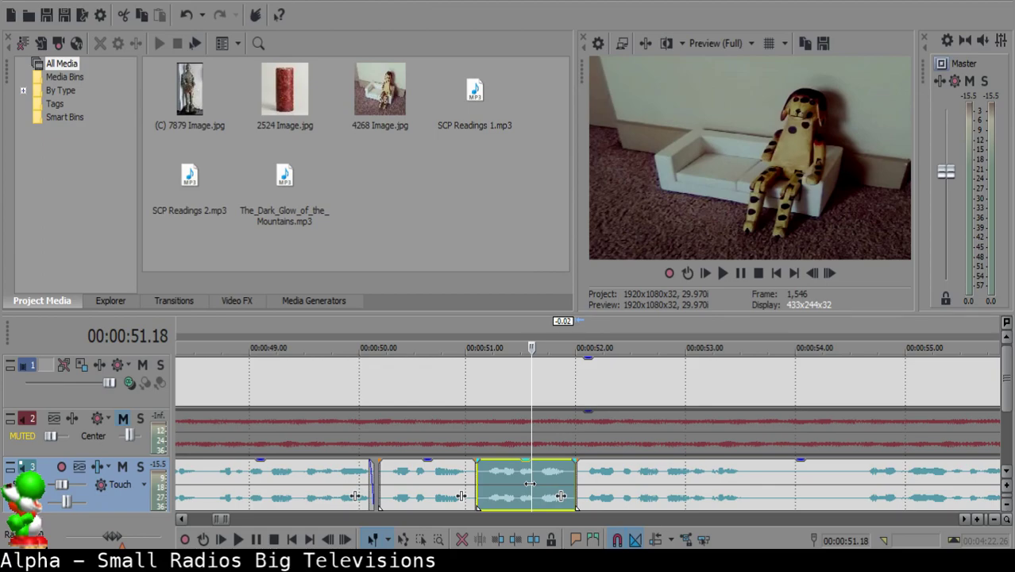
click(506, 489)
key(space)
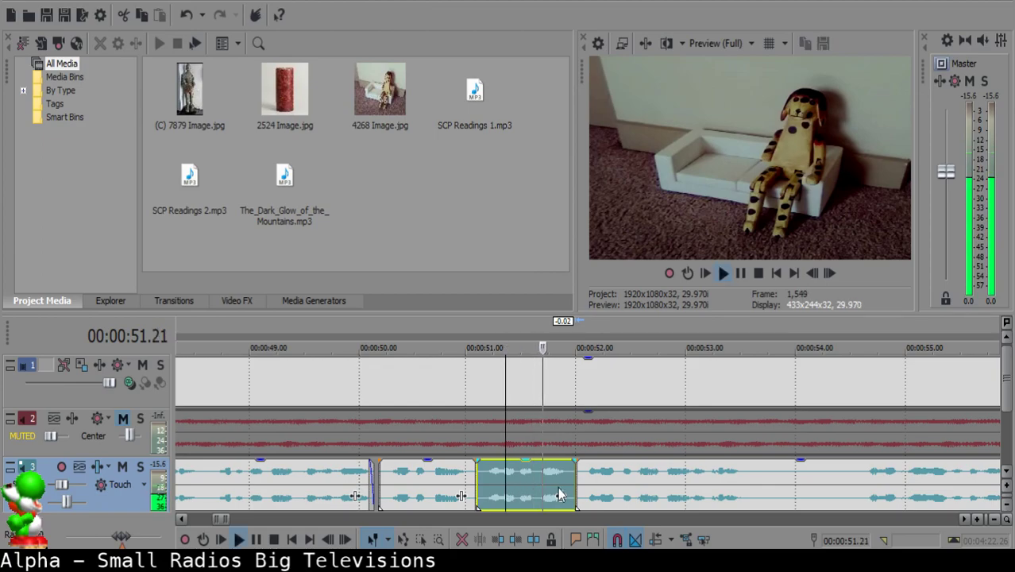
scroll(560, 493, down, 2)
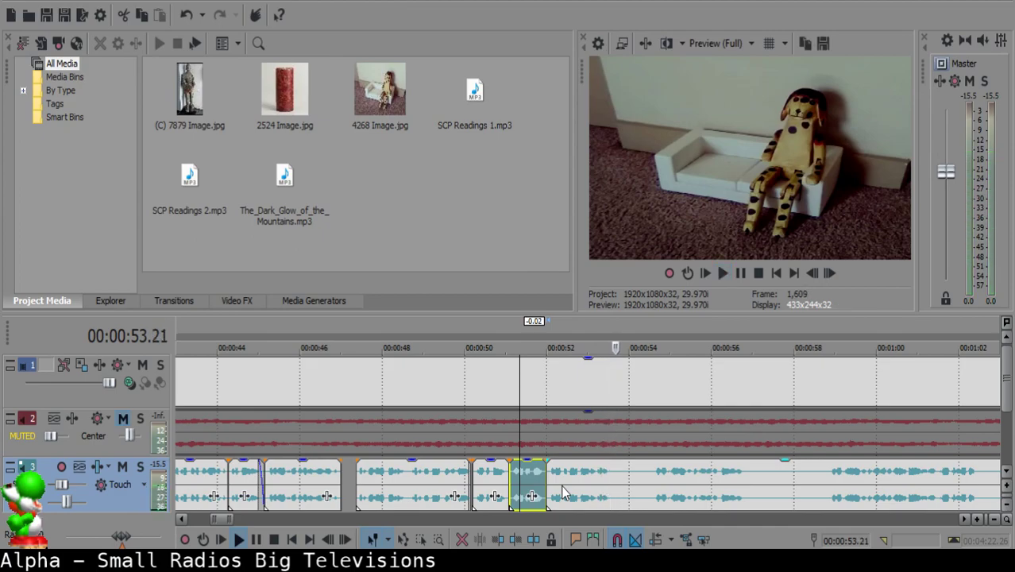
- Cut the pause between about 00:00:53.16 and 00:00:53.26 out of the narration
scroll(561, 485, up, 2)
click(559, 483)
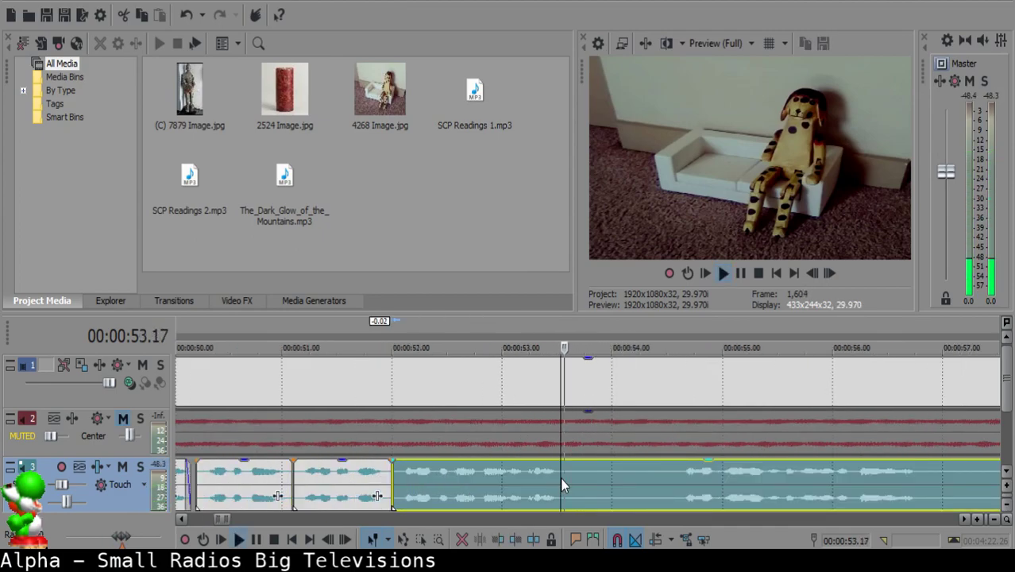
key(s)
key(s)
click(576, 478)
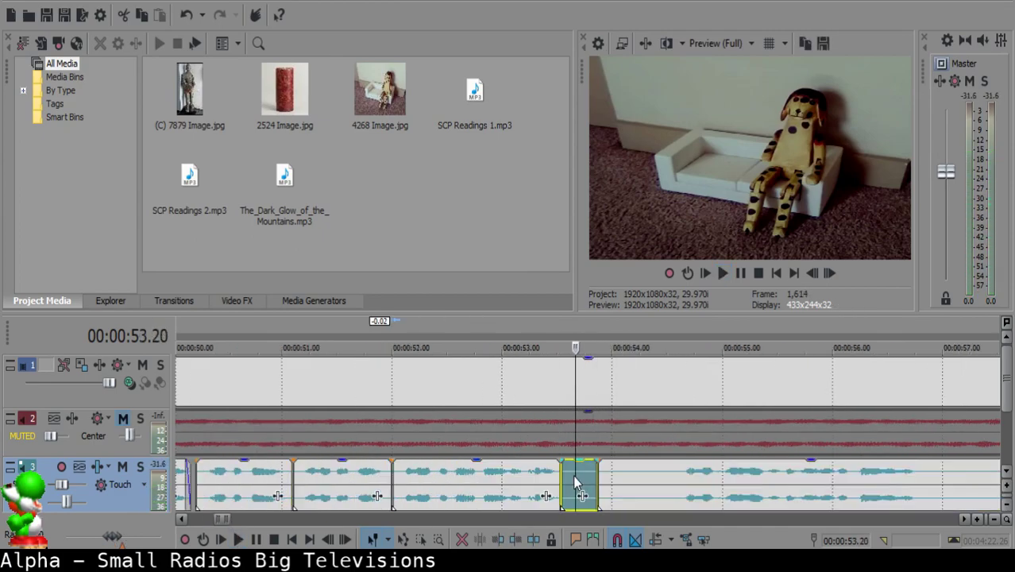
key(Delete)
- Extend the clip before the gap to about 00:00:53.20, fade out its last three frames or so, and play its ending
click(524, 476)
drag(560, 470, 577, 461)
click(512, 475)
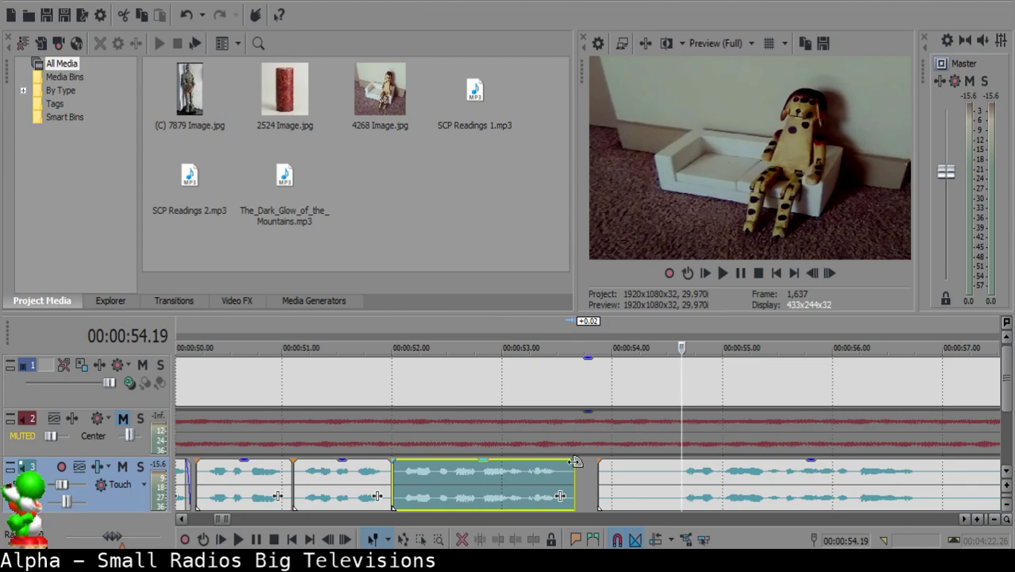
drag(575, 461, 563, 462)
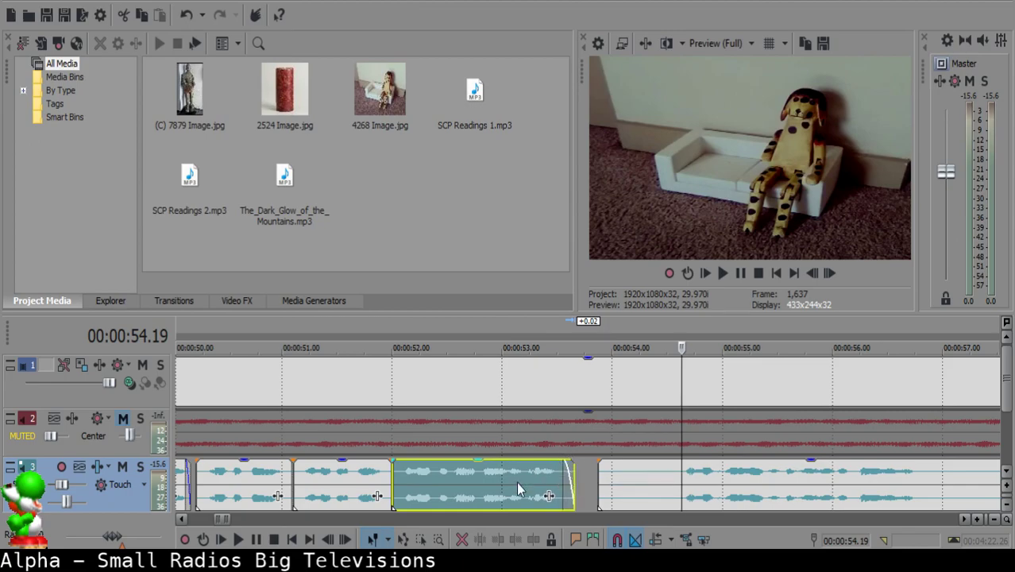
click(506, 487)
key(space)
- Audition the narration after the gap to locate the take to keep, and split it at about 00:01:04.01
click(677, 481)
scroll(677, 482, down, 2)
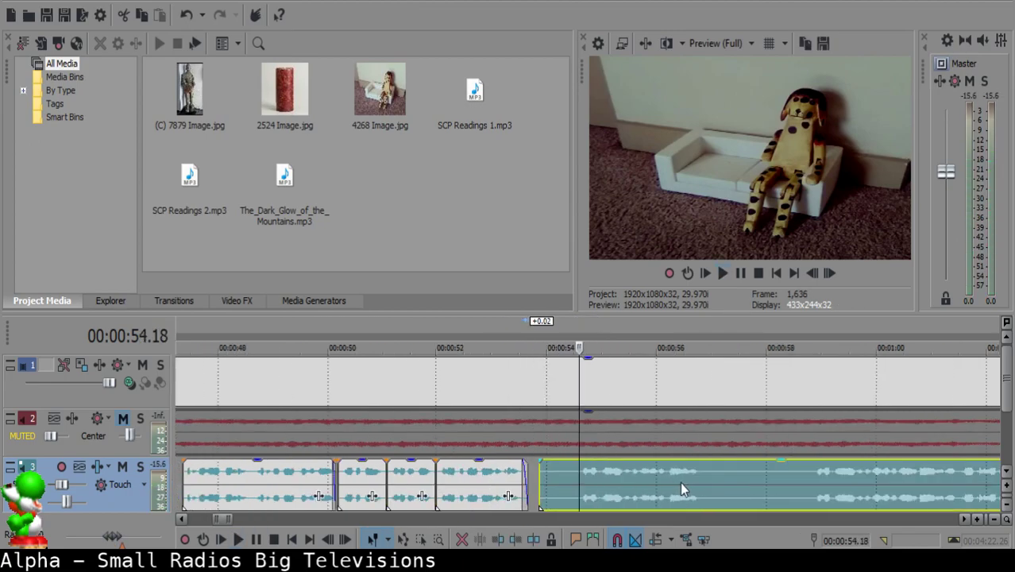
click(814, 479)
scroll(814, 479, down, 2)
click(663, 481)
scroll(662, 480, up, 2)
click(680, 480)
scroll(686, 481, down, 1)
click(753, 483)
click(725, 483)
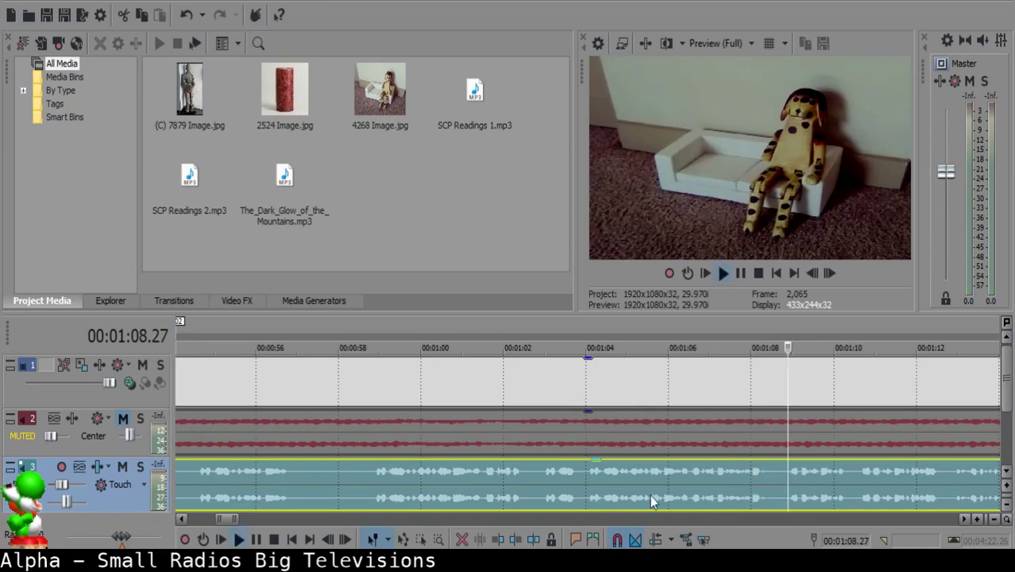
click(589, 481)
key(space)
key(s)
- Delete the narration between about 00:00:53.26 and 00:01:04.01 and move the rest back to about 00:00:53.26
scroll(588, 477, down, 1)
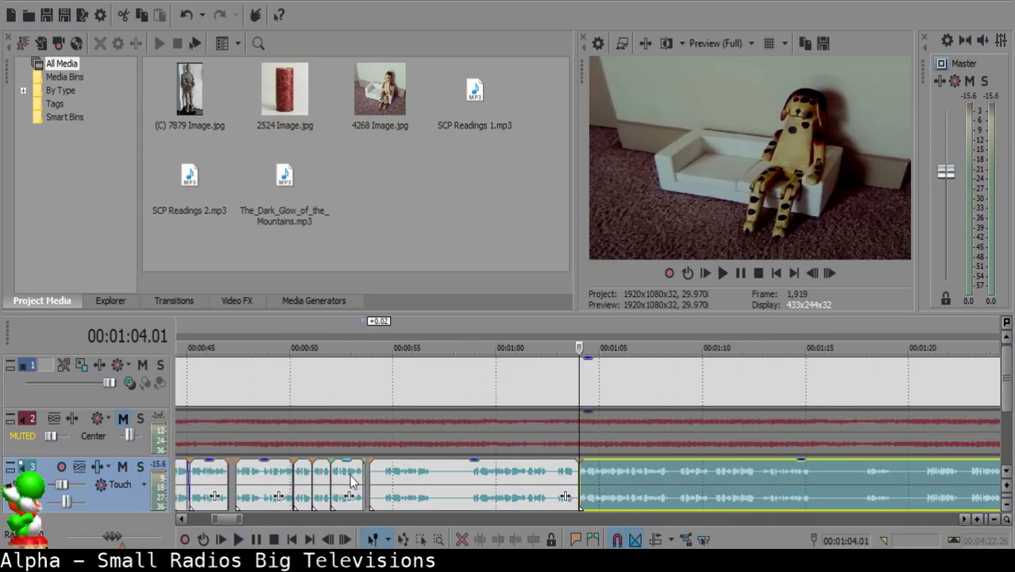
click(372, 466)
drag(592, 481, 382, 484)
scroll(383, 483, up, 3)
- Move the remaining narration to about 00:00:53.28, extend the faded clip before it by one frame, and play over the gap
click(492, 479)
key(space)
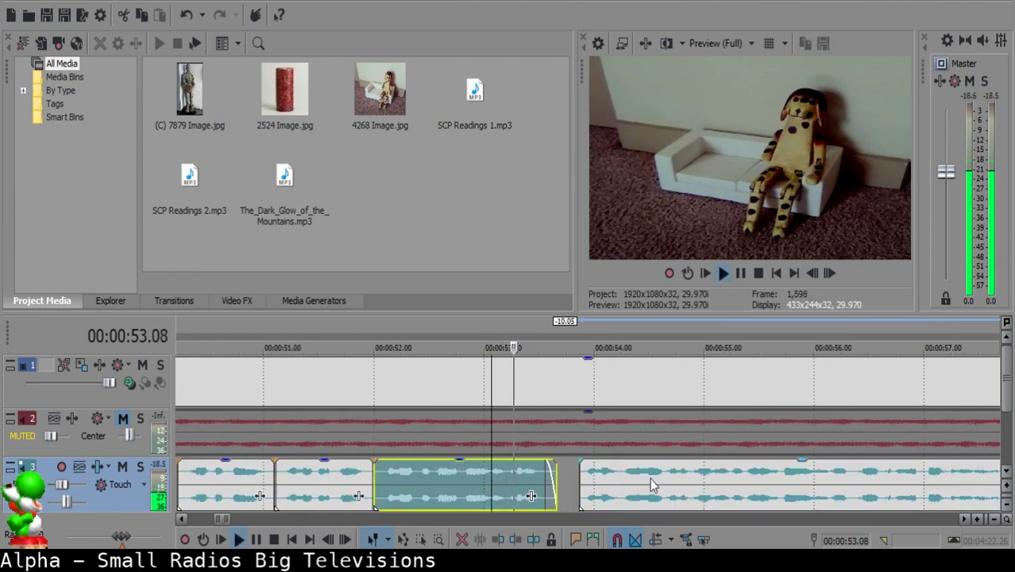
key(Return)
drag(590, 478, 558, 487)
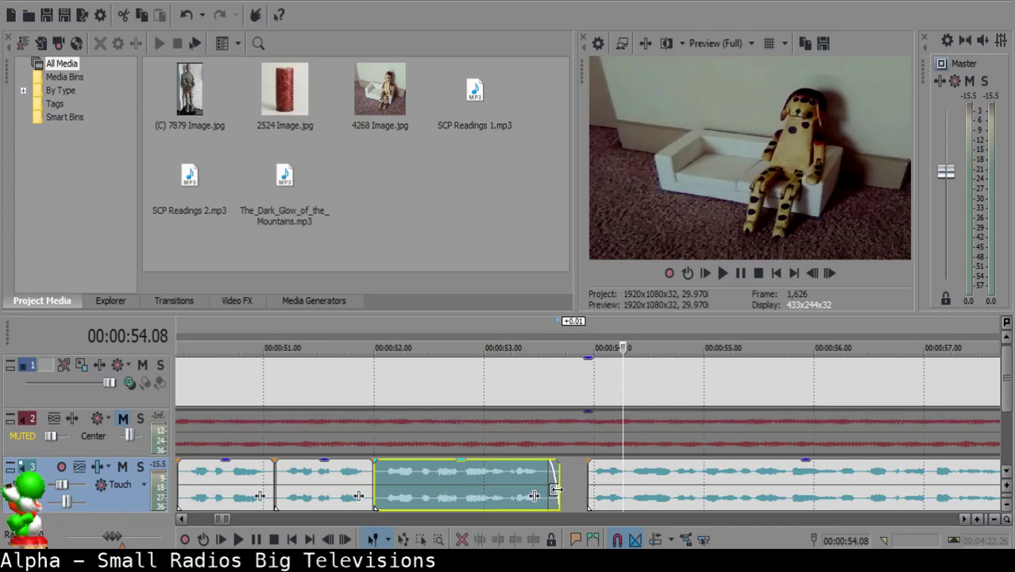
click(477, 496)
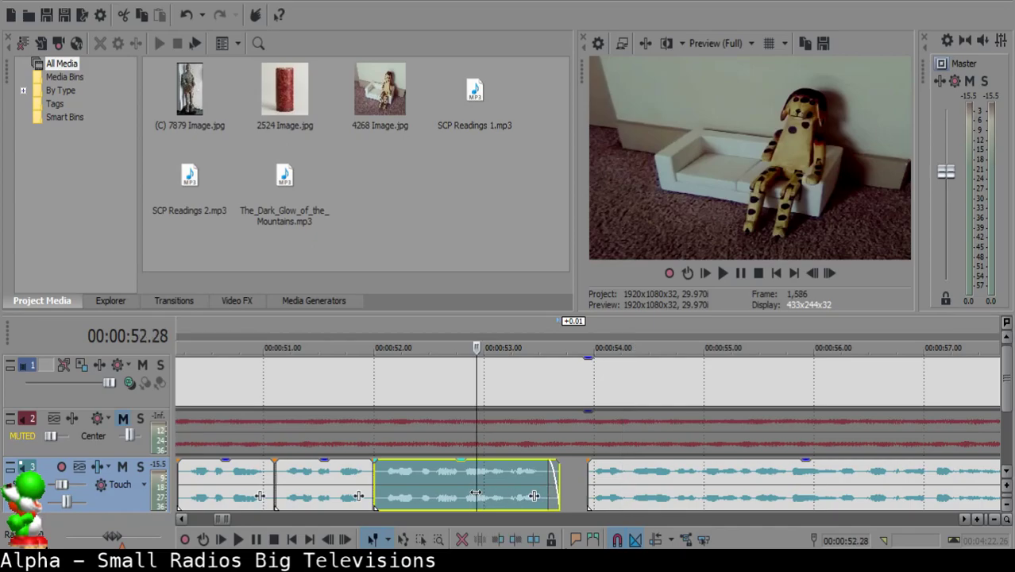
key(space)
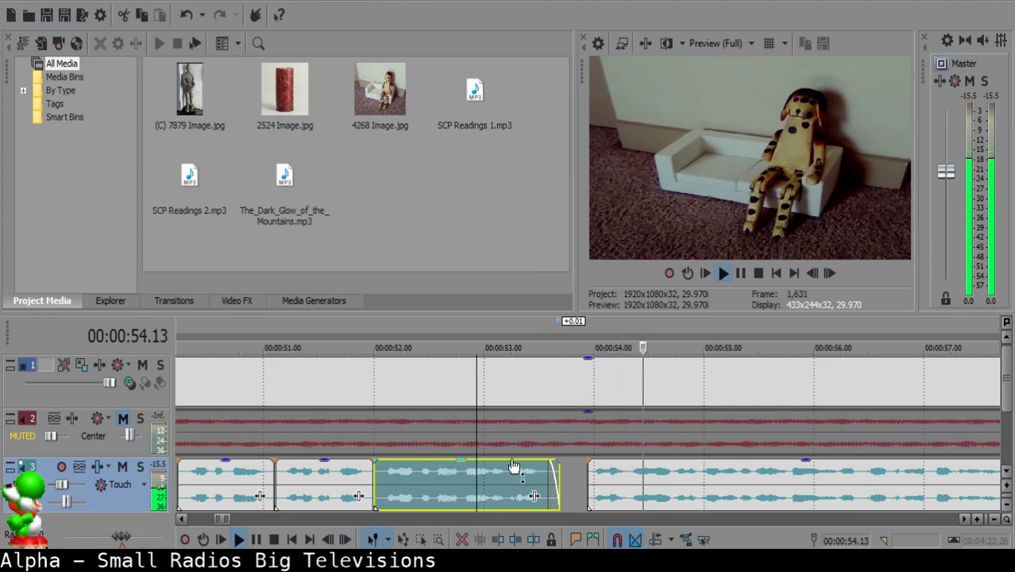
- Lengthen the pause by moving the remaining narration two frames later, to about 00:00:54.00
click(600, 488)
key(space)
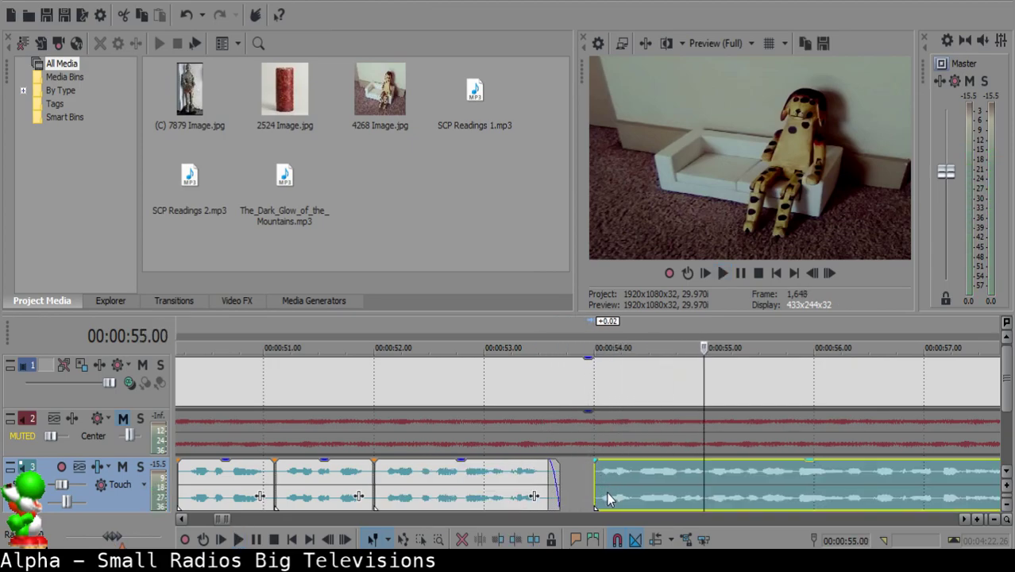
click(583, 472)
scroll(583, 471, up, 3)
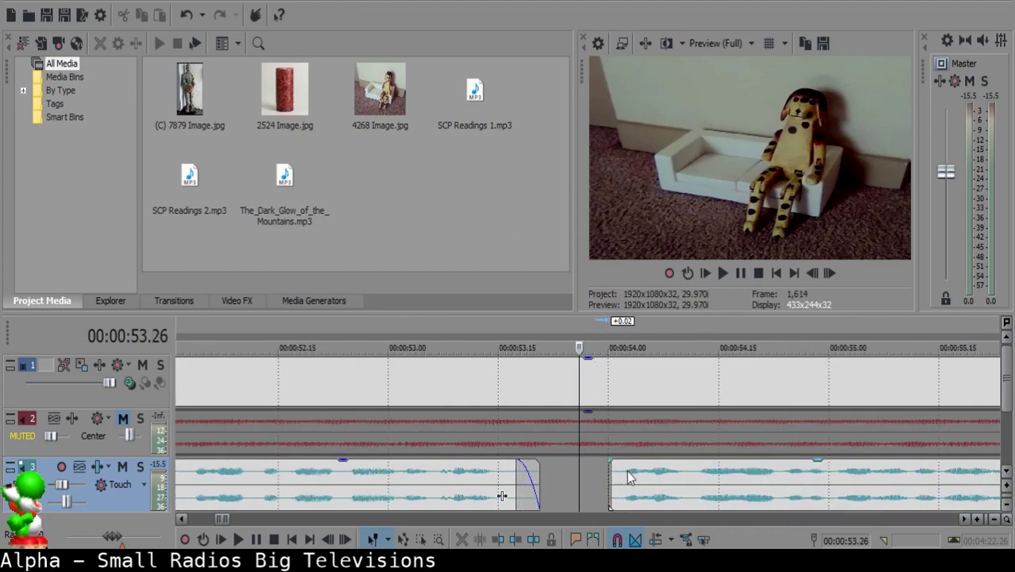
click(665, 489)
scroll(664, 488, down, 5)
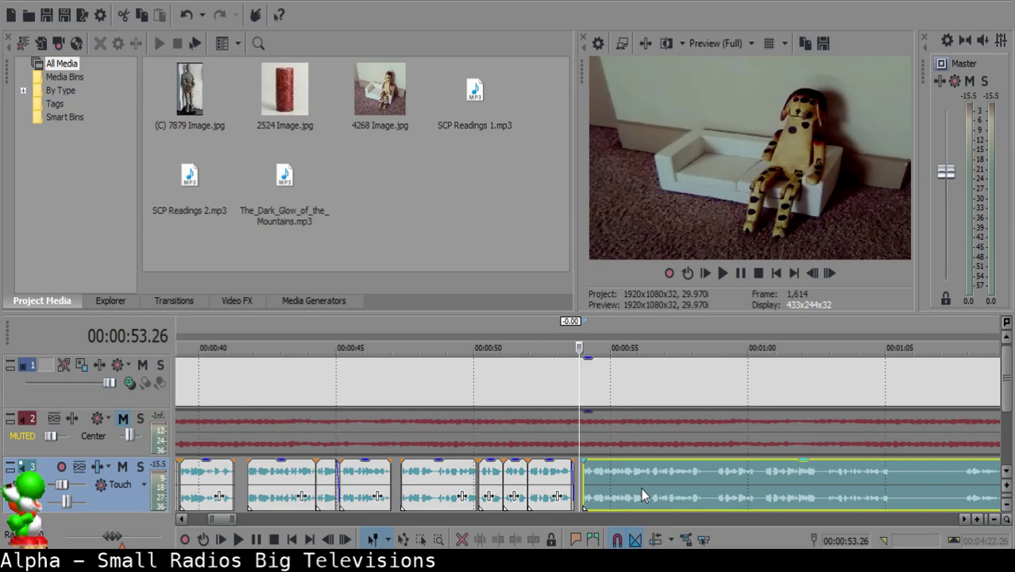
- Play over the pause, move the remaining narration one frame later to about 00:00:54.01, and play the transition again
click(556, 484)
scroll(659, 478, down, 4)
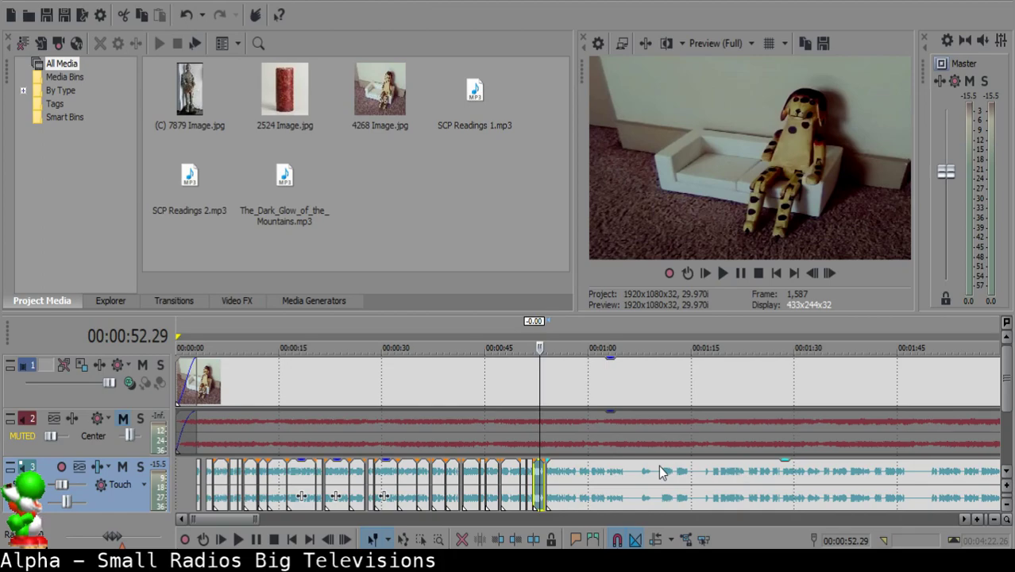
scroll(630, 475, up, 4)
key(space)
scroll(553, 475, up, 2)
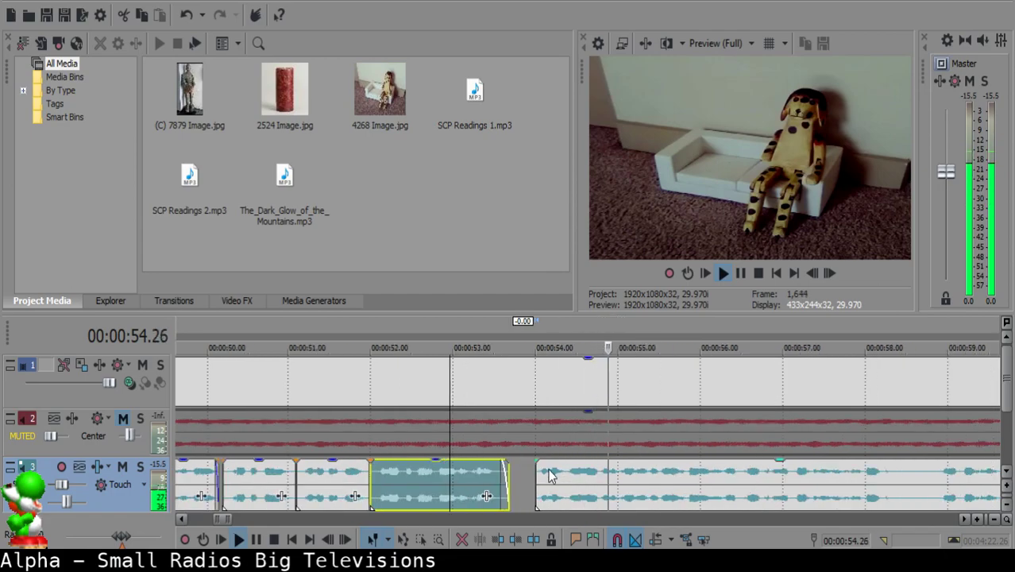
key(space)
click(546, 479)
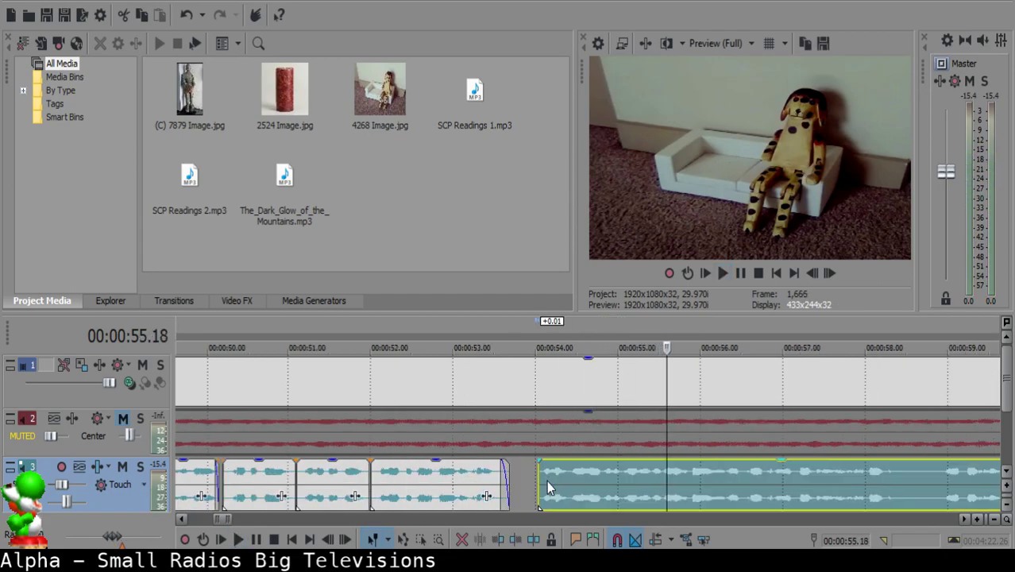
click(461, 481)
key(space)
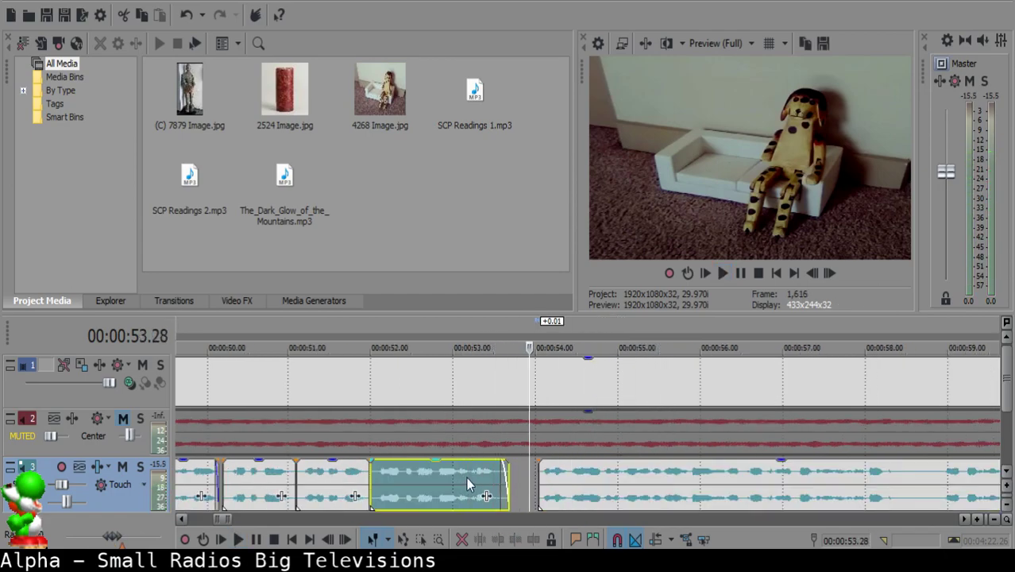
- Play on through the narration and split it at about 00:00:58.12, at the end of the spoken sentence
scroll(639, 473, down, 8)
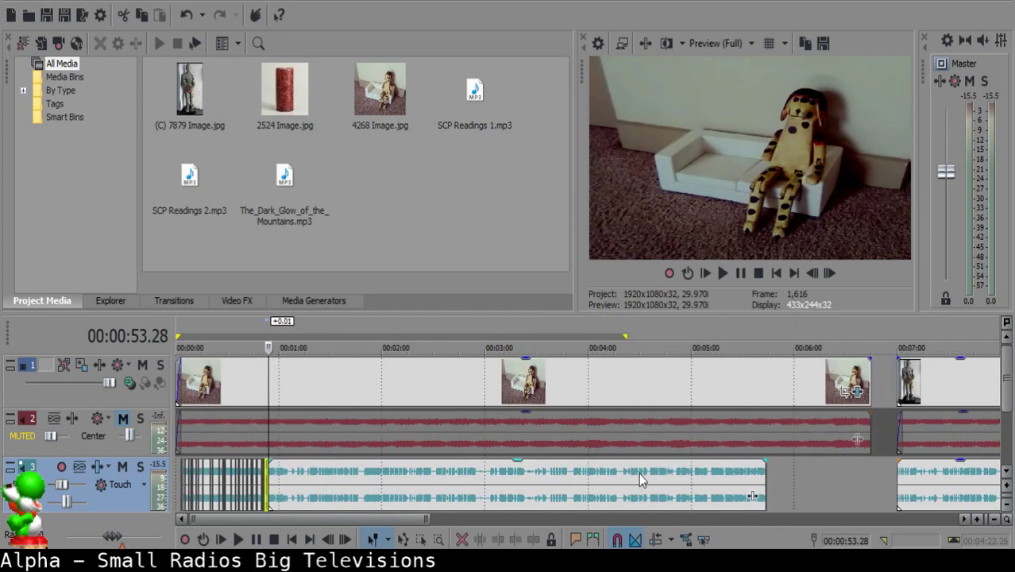
key(space)
scroll(638, 473, up, 8)
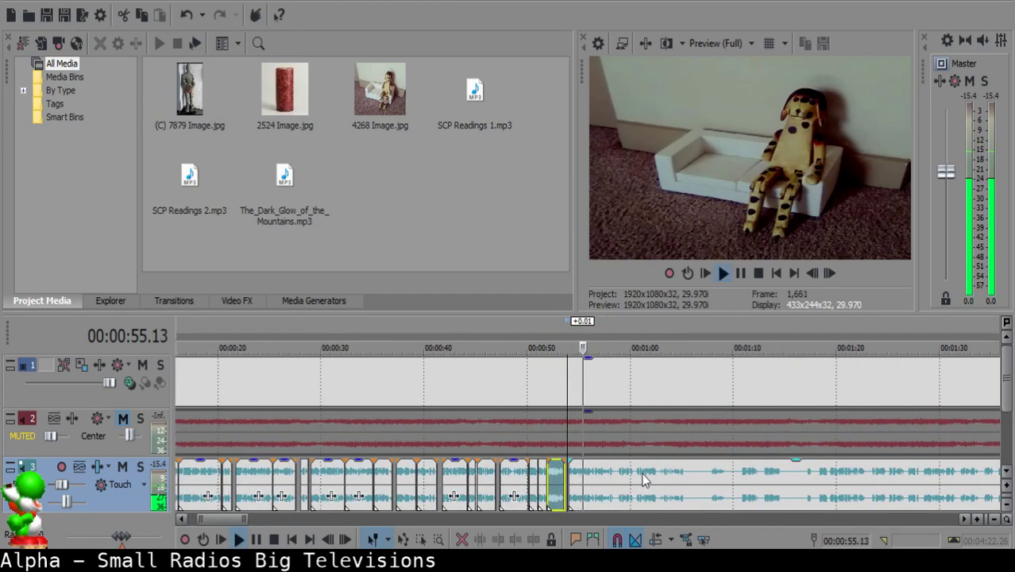
scroll(643, 474, down, 5)
scroll(645, 473, up, 7)
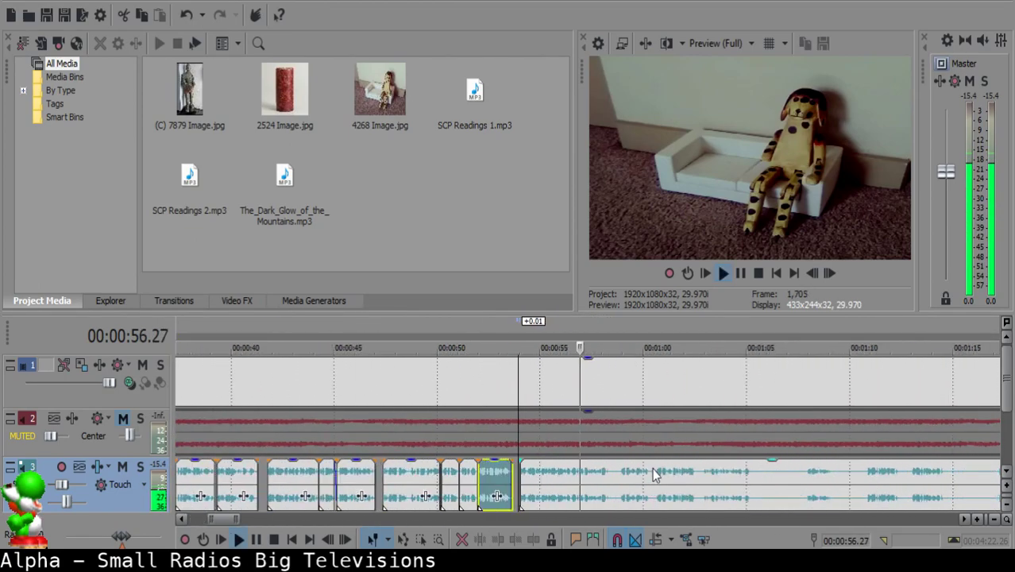
scroll(612, 475, up, 5)
click(600, 480)
key(s)
- Audition the following narration and split it at about 00:01:00.18, just before the phrase to keep
click(775, 476)
scroll(772, 477, down, 2)
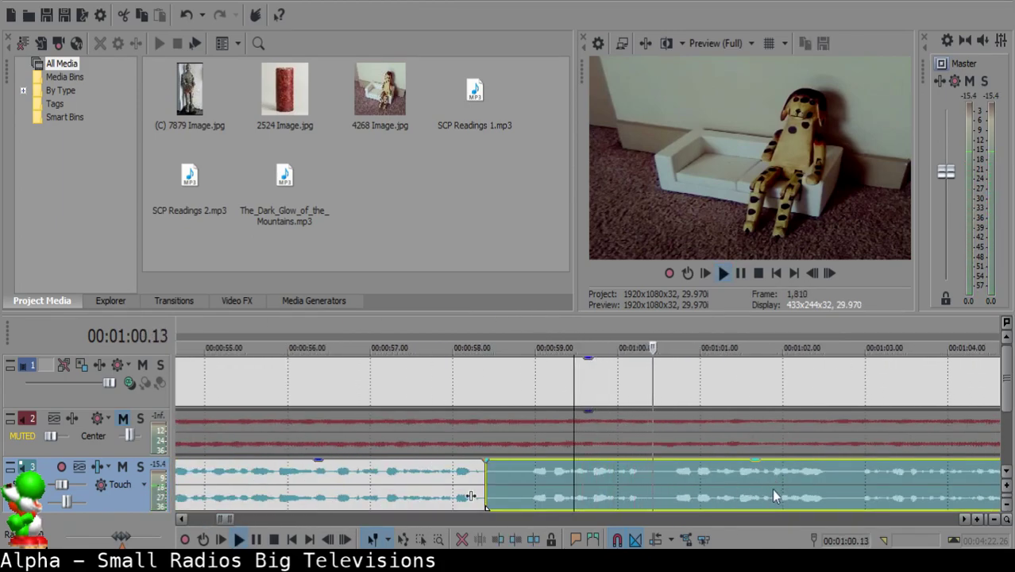
scroll(760, 486, down, 1)
click(511, 481)
click(513, 480)
key(space)
key(s)
- Delete the passage between about 00:00:58.12 and 00:01:00.18 and move the remaining narration back to about 00:00:58.14
click(491, 480)
scroll(487, 481, up, 1)
click(446, 473)
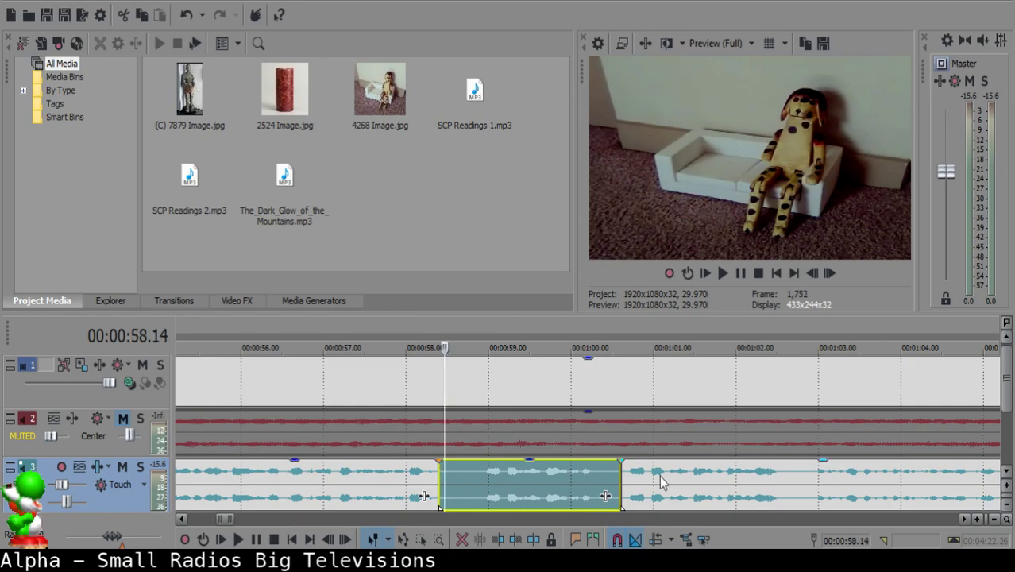
key(Delete)
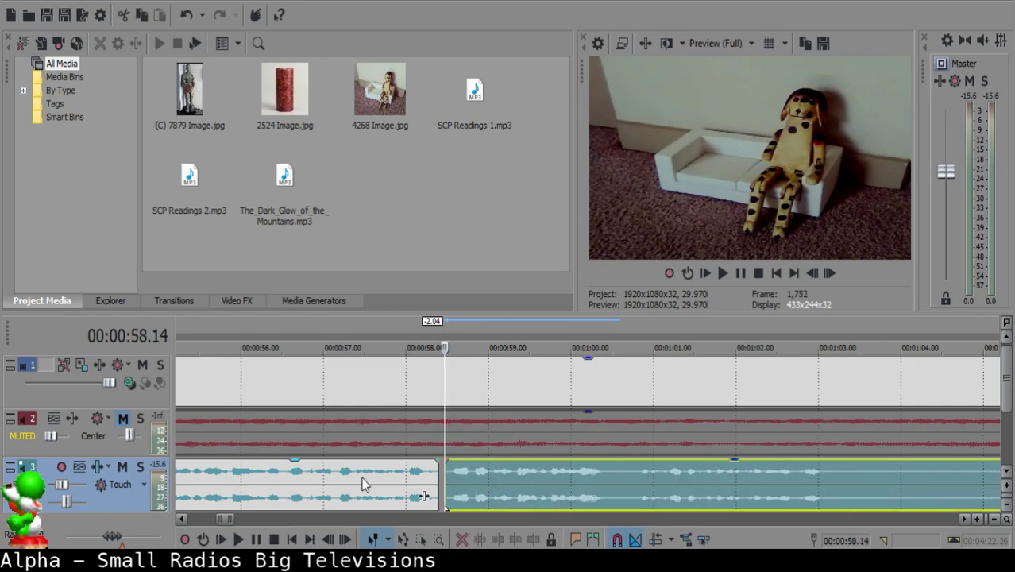
- Play over the join and move the remaining narration one frame later, to about 00:00:58.15
click(362, 481)
key(space)
scroll(419, 483, up, 2)
drag(587, 480, 602, 483)
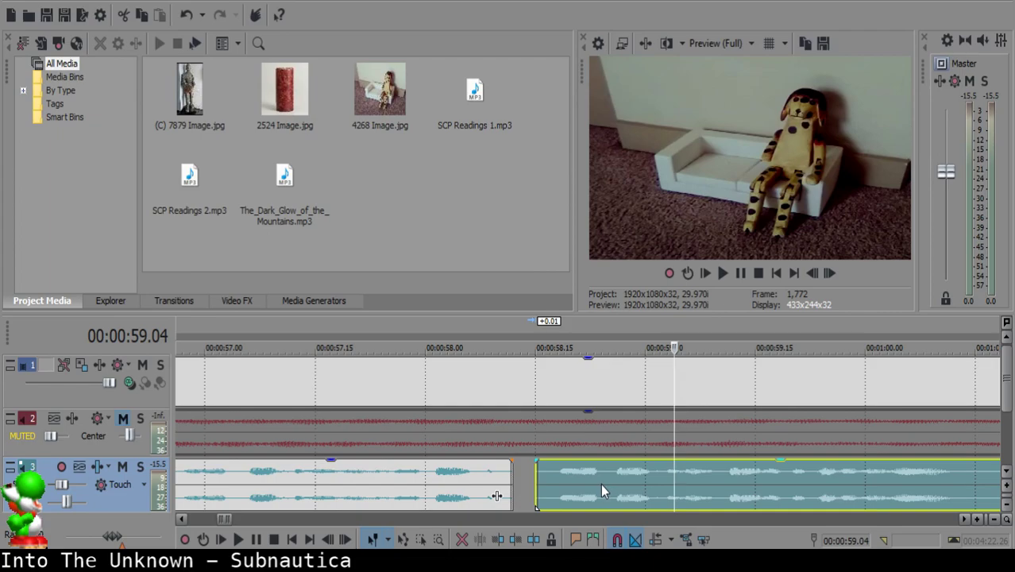
scroll(601, 484, down, 1)
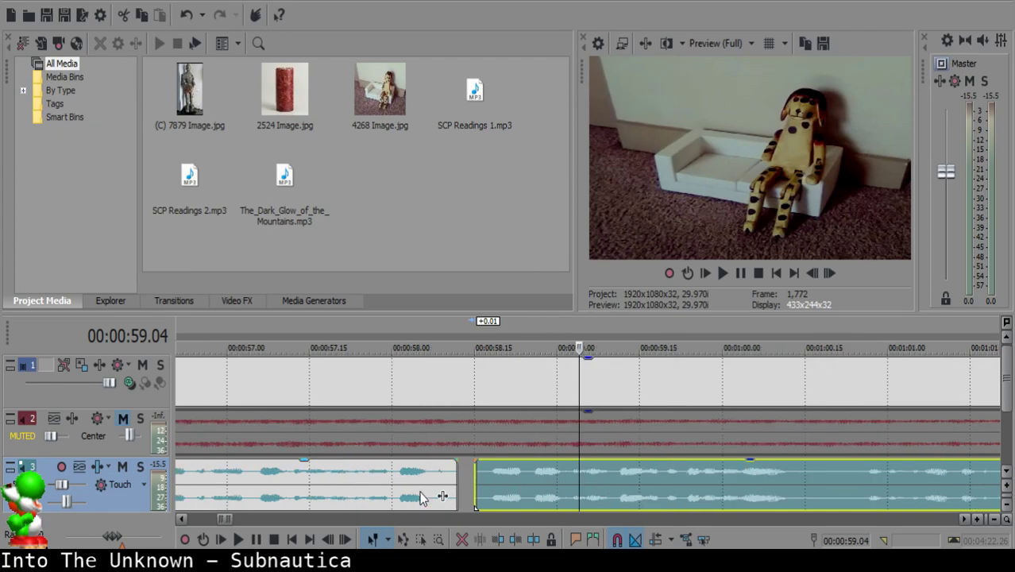
- Play over the join and split the following narration at about 00:01:00.13, at the end of the spoken phrase
click(422, 497)
key(space)
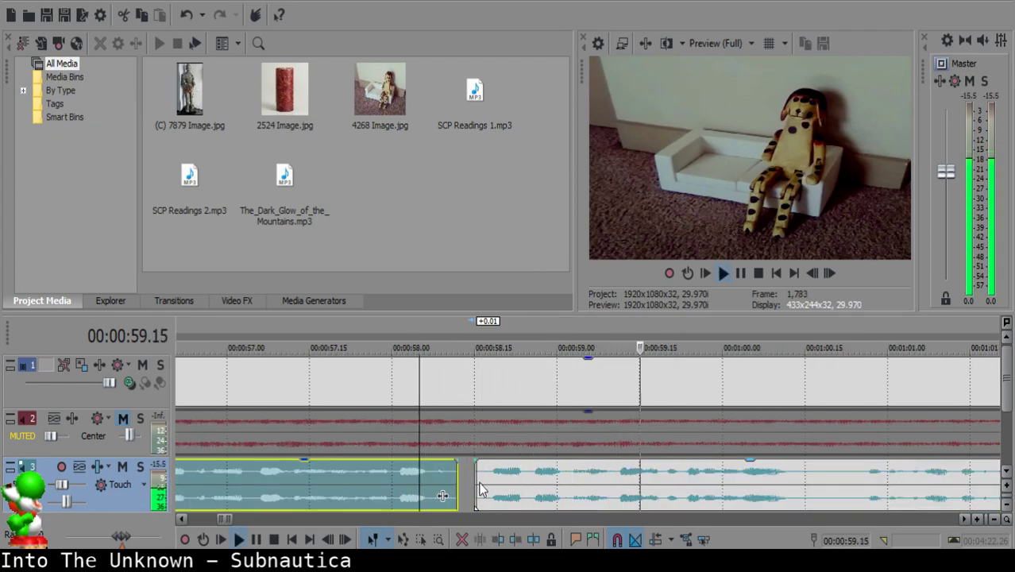
click(618, 472)
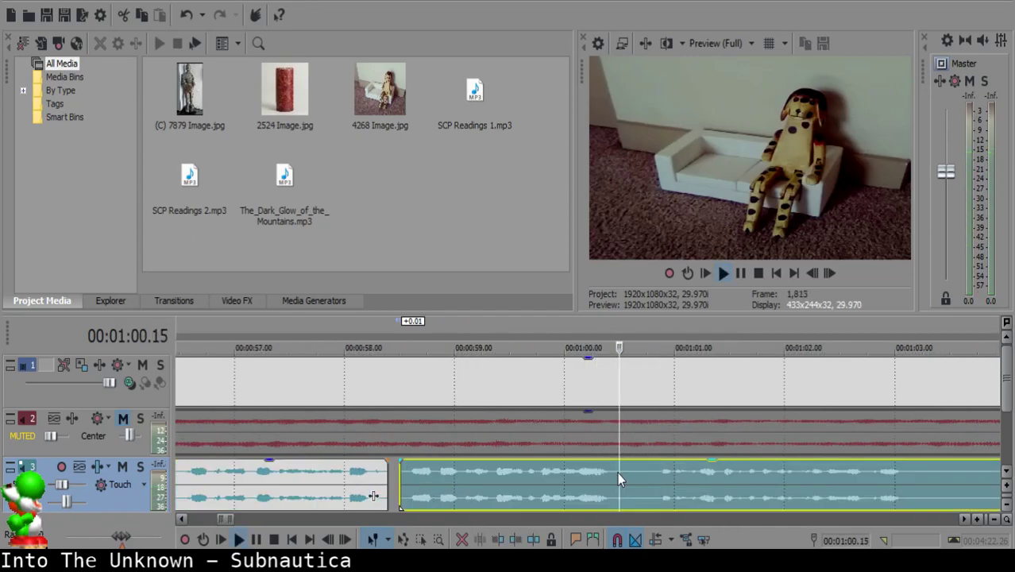
click(612, 472)
click(612, 472)
click(612, 472)
click(612, 471)
key(s)
- Split the narration again at about 00:01:00.24 and delete the short piece between about 00:01:00.13 and 00:01:00.24
key(s)
click(622, 478)
key(Delete)
click(569, 476)
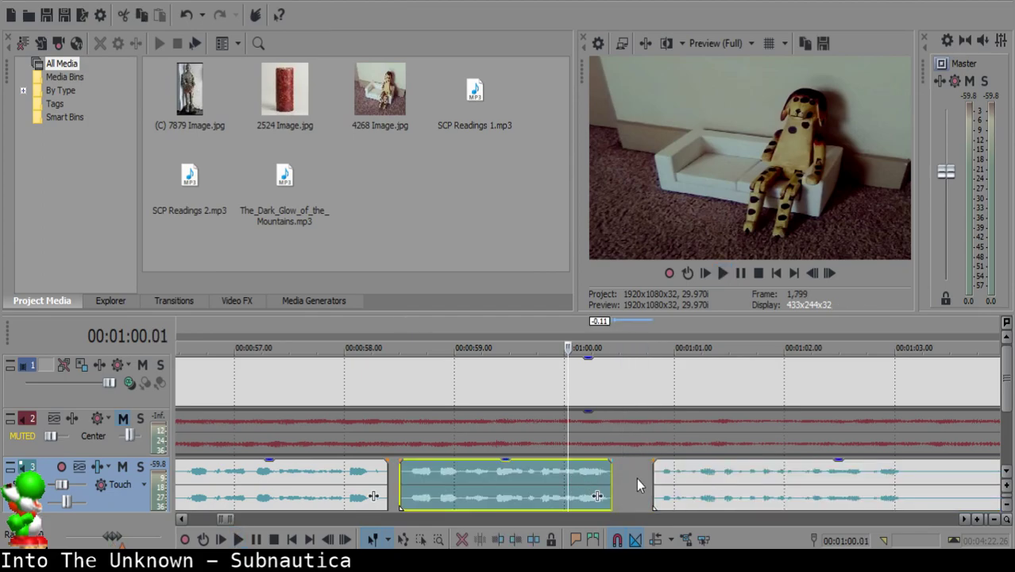
- Audition the following narration and split it at about 00:01:10.27, just before the retake to keep
scroll(628, 475, down, 2)
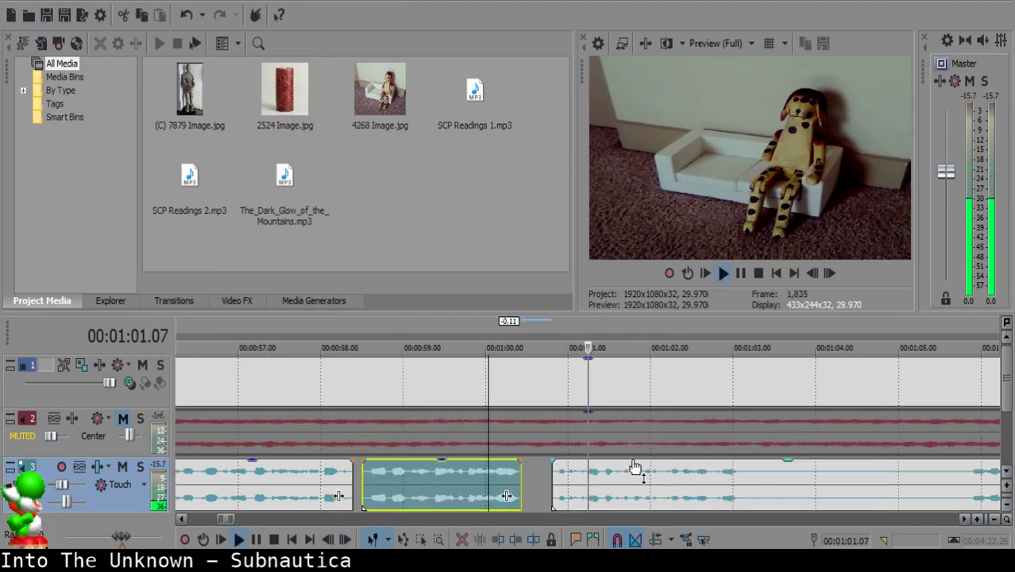
click(949, 472)
key(space)
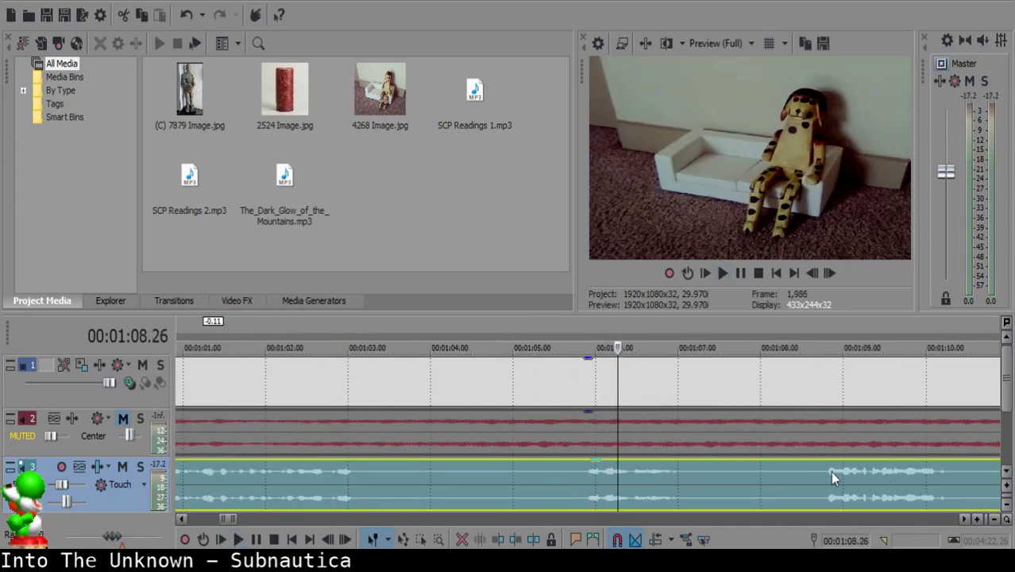
click(831, 471)
scroll(831, 472, down, 2)
click(720, 471)
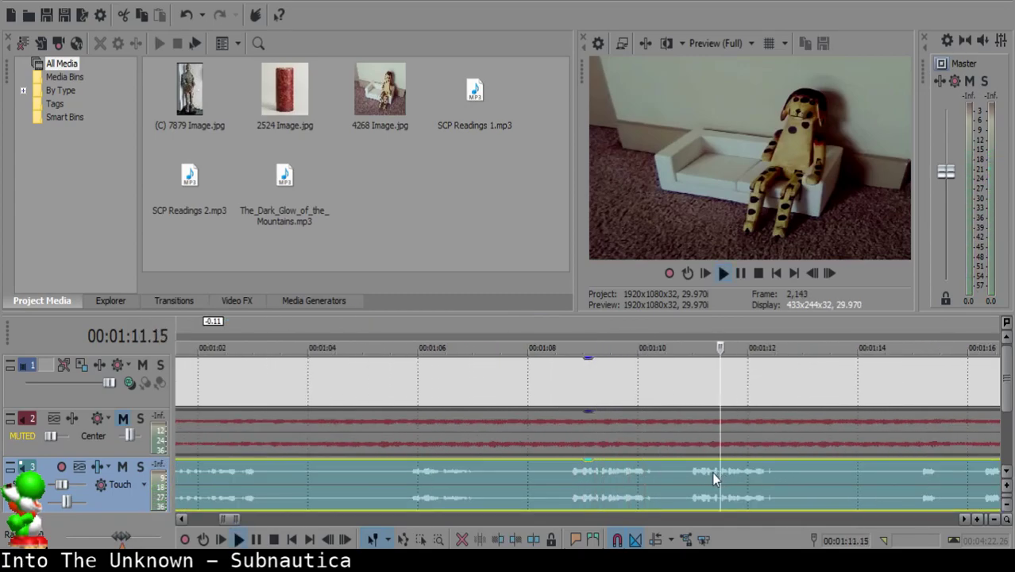
click(687, 471)
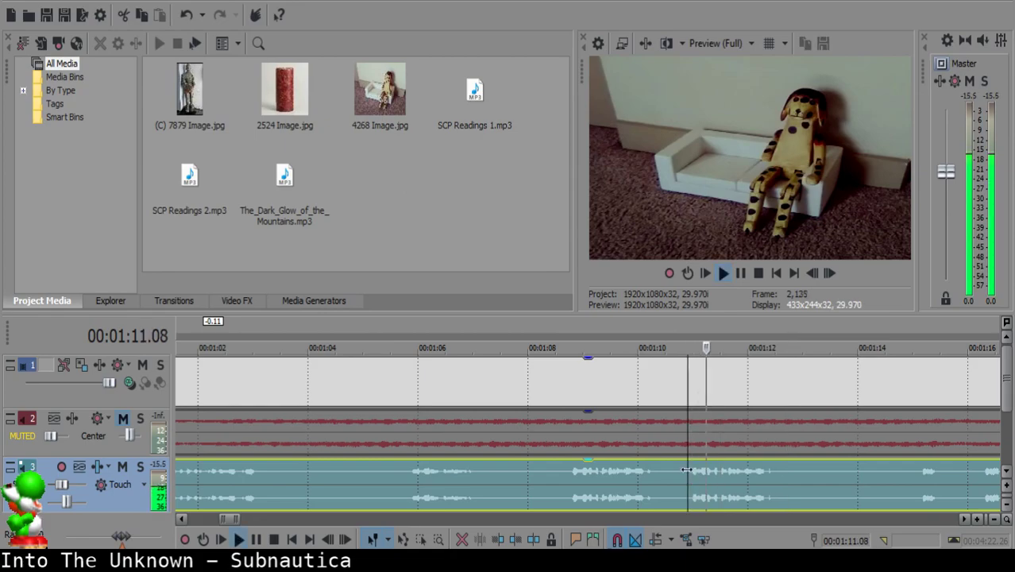
key(space)
key(s)
scroll(707, 474, down, 1)
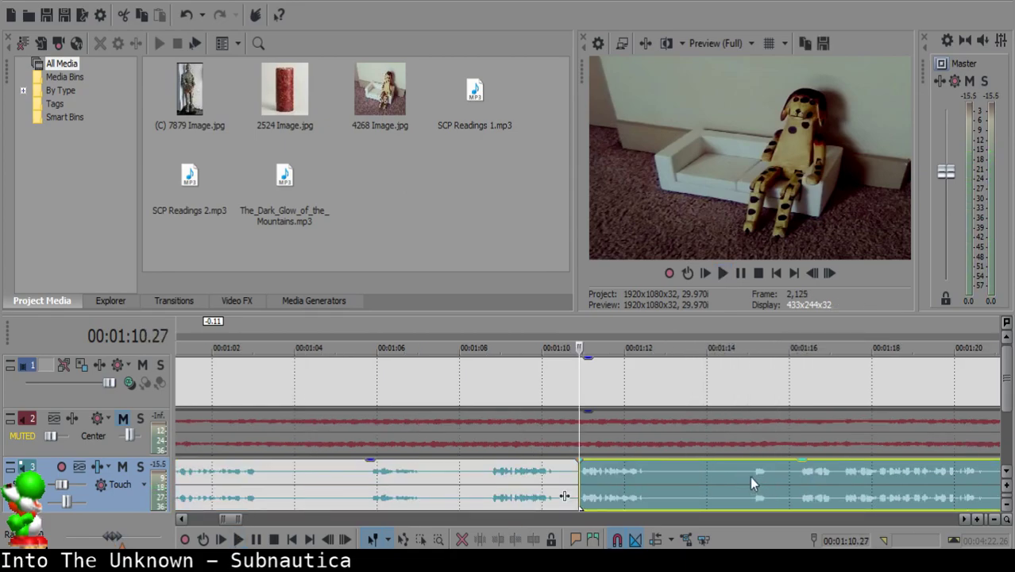
- Delete the passage between about 00:01:00.24 and 00:01:10.27 and move the remaining narration back to about 00:01:00.22
click(740, 479)
key(space)
click(401, 479)
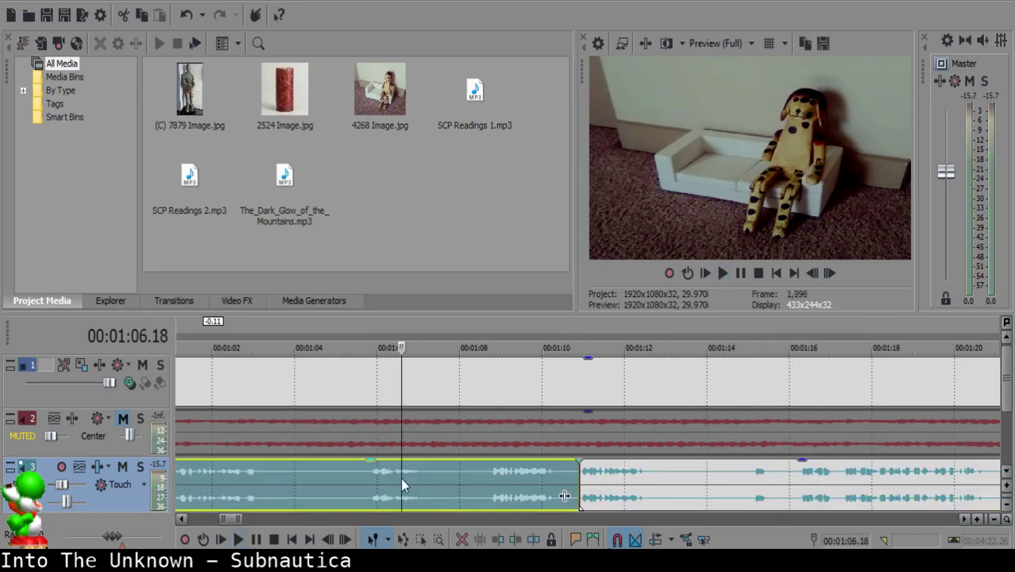
scroll(403, 478, down, 1)
click(432, 476)
click(424, 473)
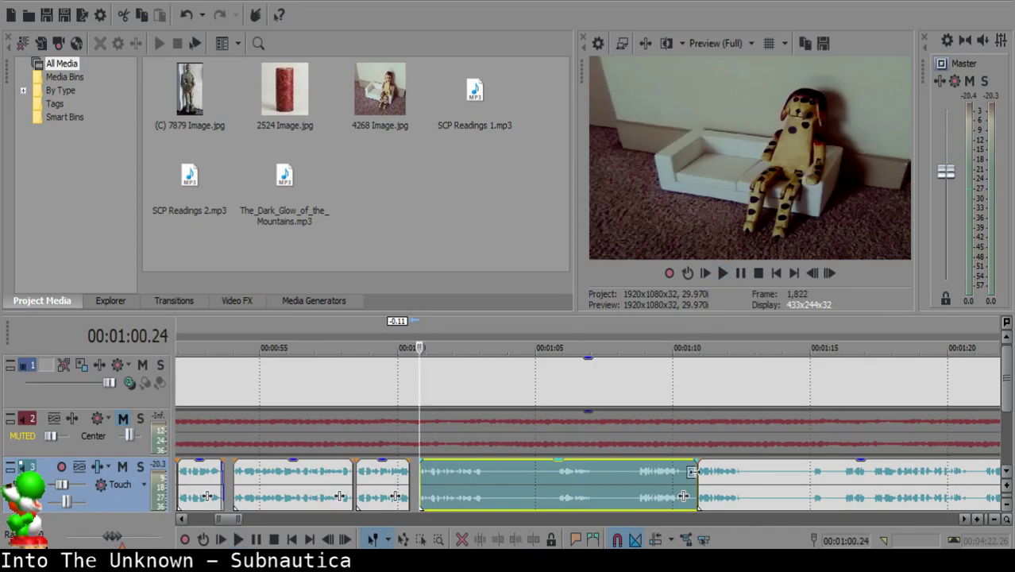
key(Delete)
drag(725, 480, 452, 483)
- Play over the join and move the remaining narration one frame later, to about 00:01:00.23
scroll(452, 477, up, 5)
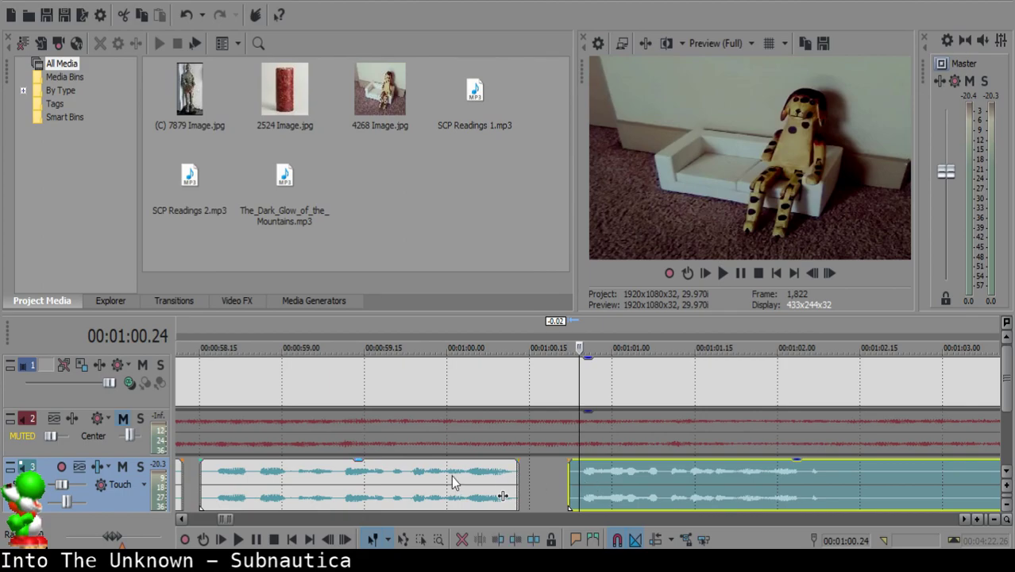
click(419, 477)
key(space)
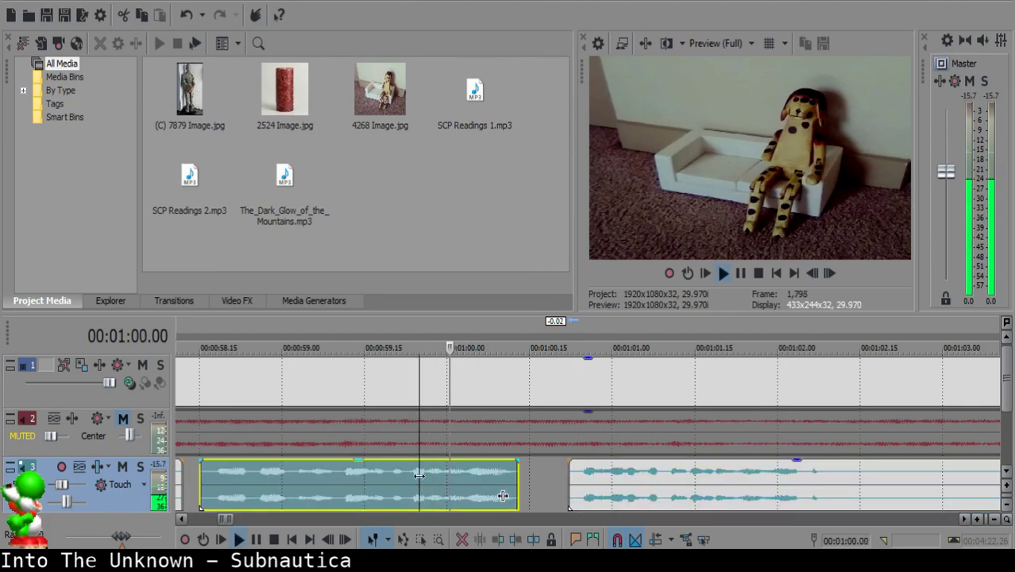
key(Return)
drag(577, 479, 583, 479)
click(558, 479)
key(space)
- Find the end of the spoken phrase by ear and split the narration at about 00:01:02.11
scroll(639, 483, up, 3)
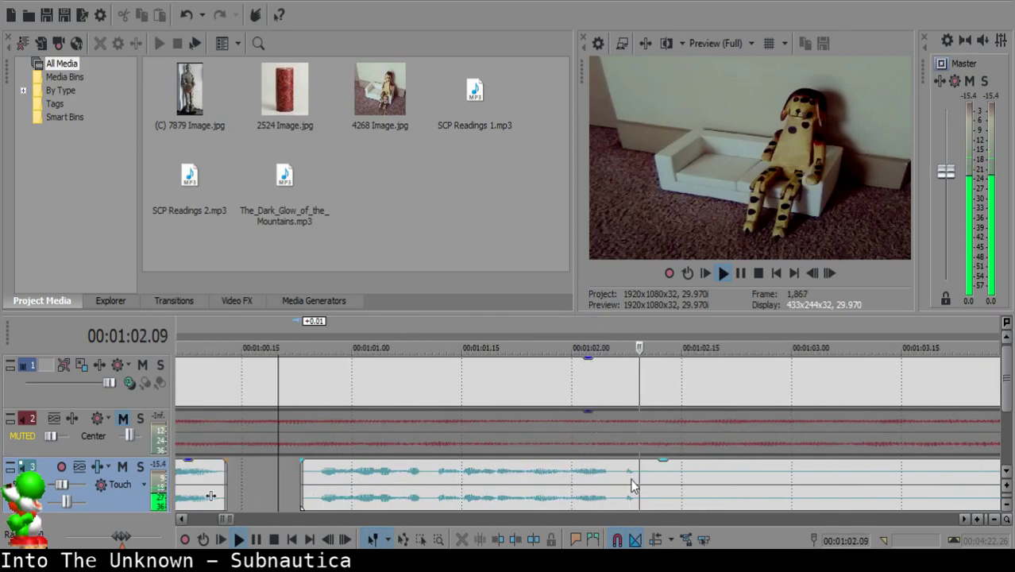
click(612, 482)
click(615, 477)
key(space)
click(624, 475)
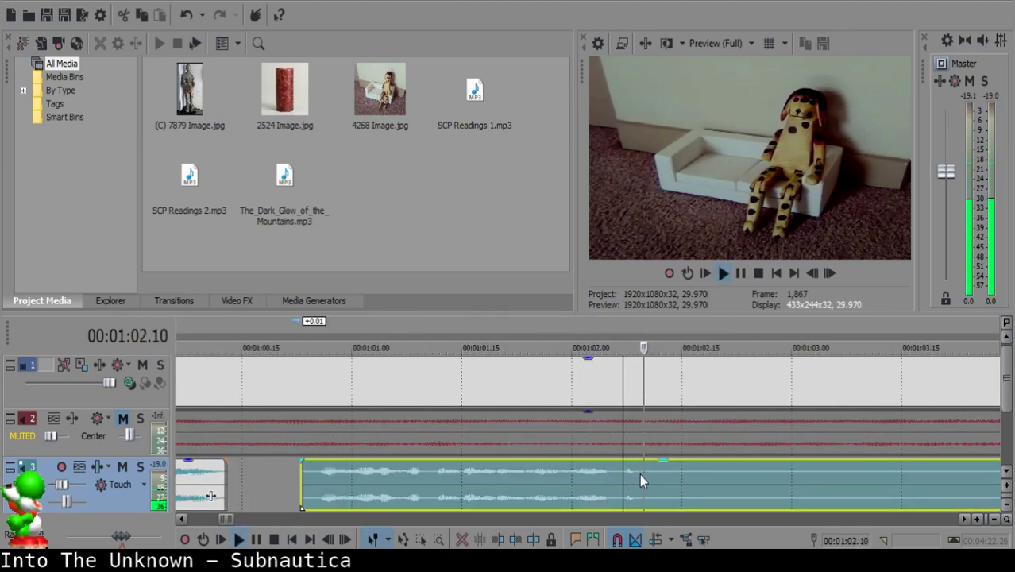
click(646, 474)
key(Return)
click(652, 480)
key(space)
key(space)
key(s)
- Split the narration at about 00:01:02.17 and delete the short piece between about 00:01:02.11 and 00:01:02.17
key(space)
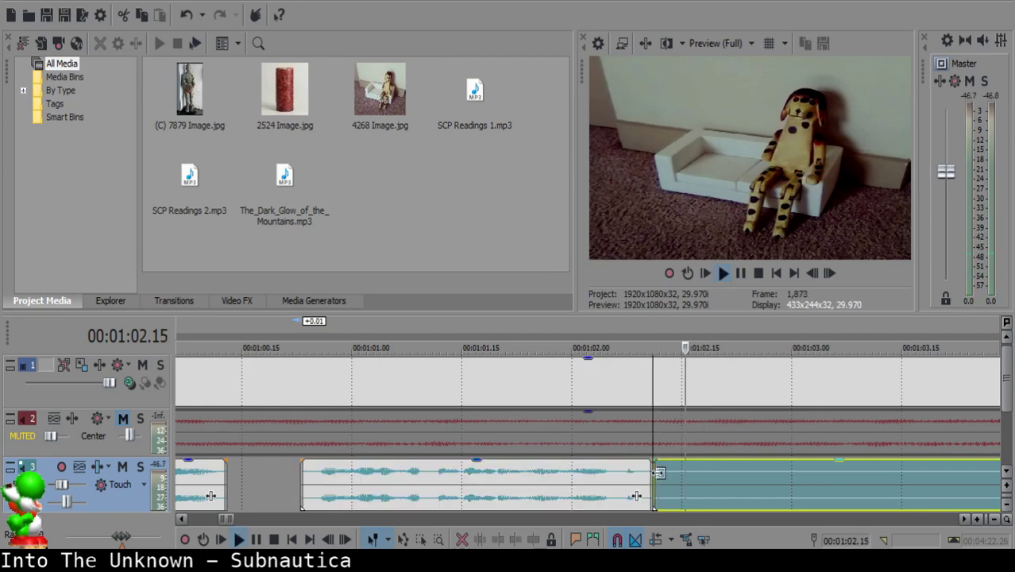
key(Return)
key(s)
click(667, 480)
key(Delete)
- Add a fade-out of about two frames to the narration clip ending at about 00:01:02.11 and play it back
click(586, 476)
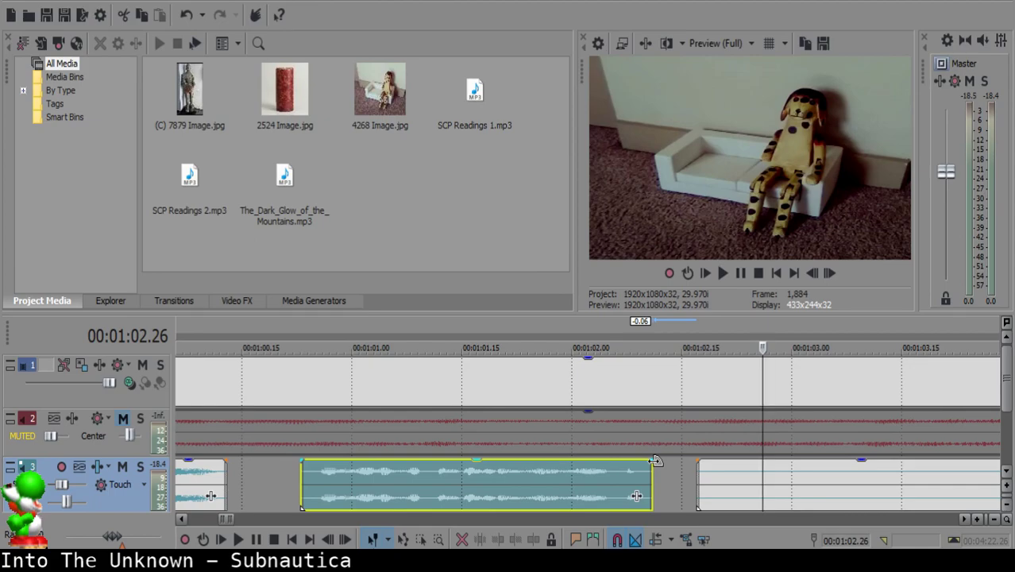
drag(653, 461, 636, 474)
click(516, 484)
key(space)
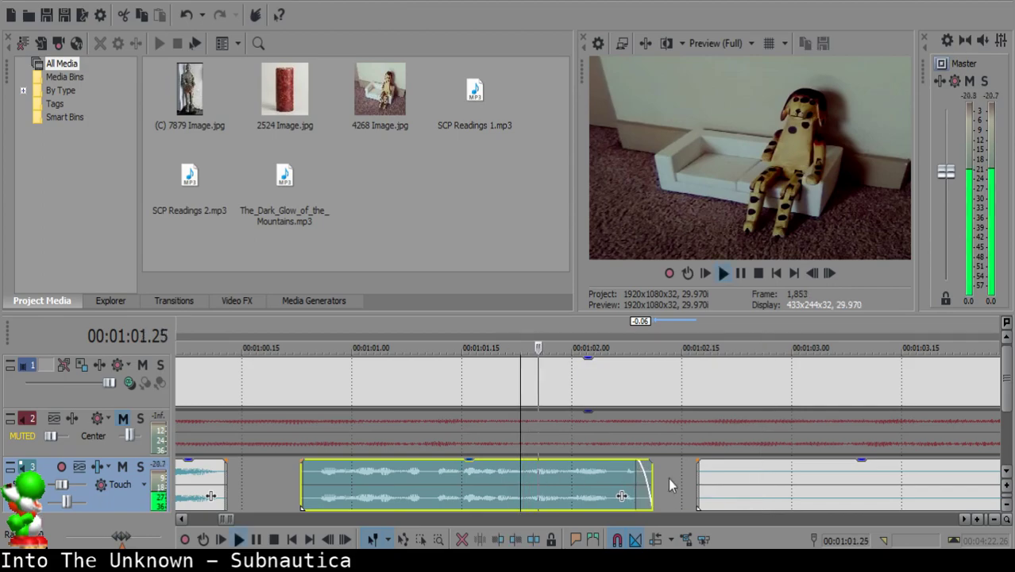
- Audition the following narration and split it at about 00:01:07.04, just before the phrase to keep
scroll(738, 484, down, 3)
click(728, 479)
click(793, 482)
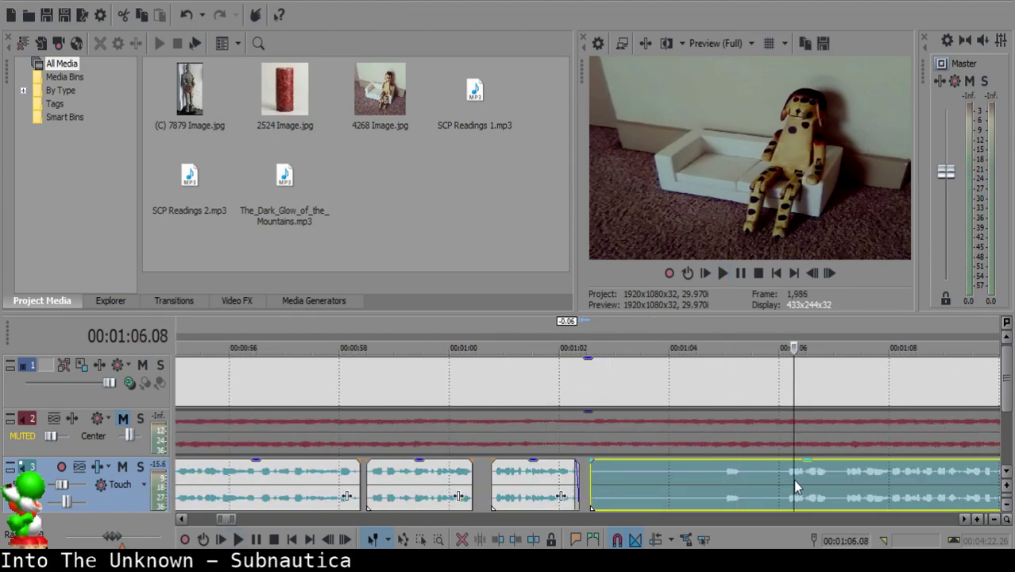
click(667, 479)
click(673, 475)
click(450, 475)
click(445, 469)
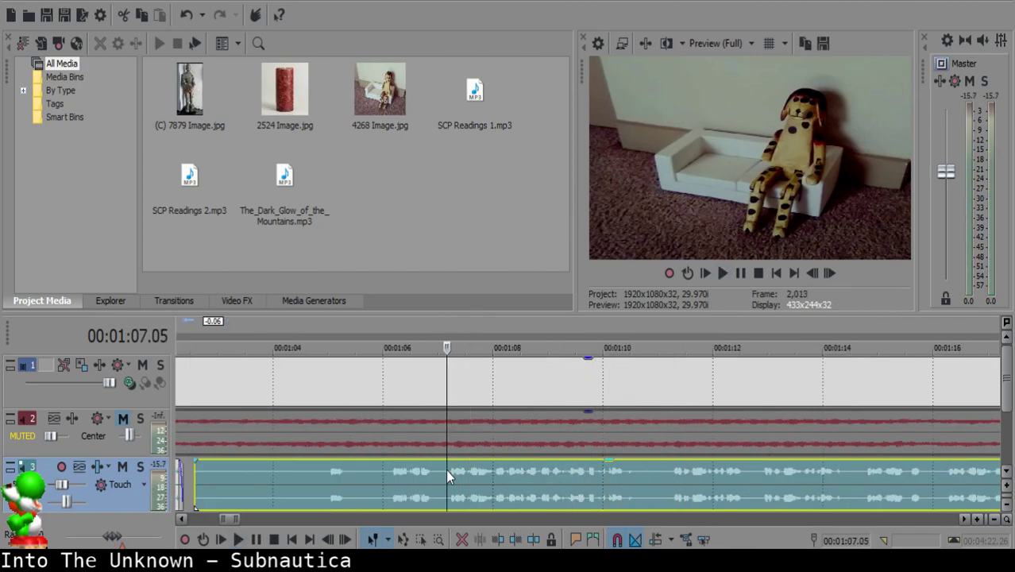
key(space)
scroll(445, 469, down, 3)
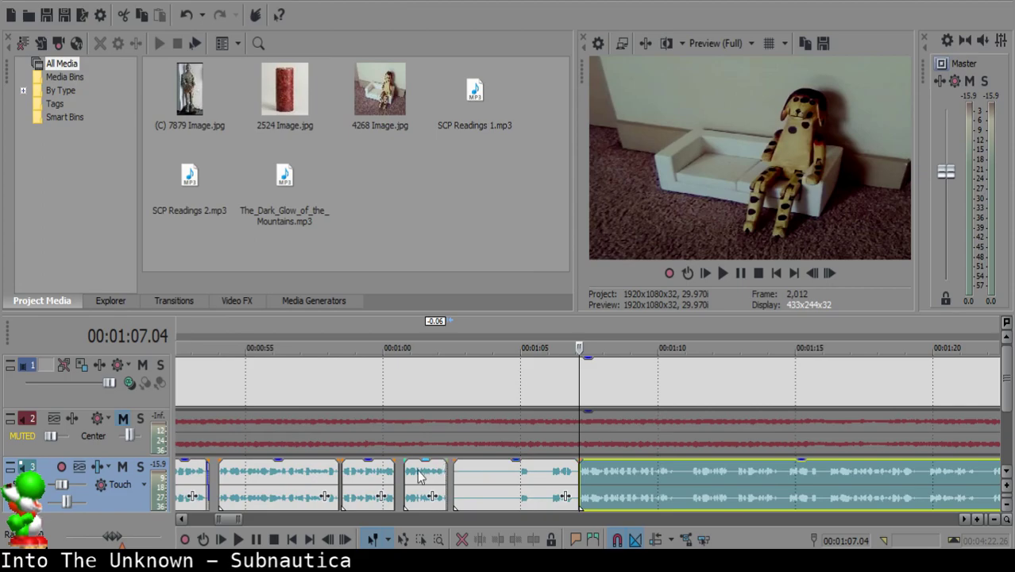
- Delete the passage between about 00:01:02.17 and 00:01:07.04 and move the remaining narration back behind the faded clip
click(458, 467)
scroll(622, 497, up, 2)
key(Delete)
drag(786, 484, 608, 478)
- Play over the join and move the remaining narration one frame earlier, to about 00:01:02.14
scroll(629, 481, up, 3)
click(316, 469)
click(334, 474)
scroll(486, 474, down, 2)
scroll(526, 481, up, 2)
drag(557, 475, 547, 477)
click(348, 479)
- Play on through the narration and split it at about 00:01:05.28, at the end of the spoken phrase
scroll(451, 478, down, 10)
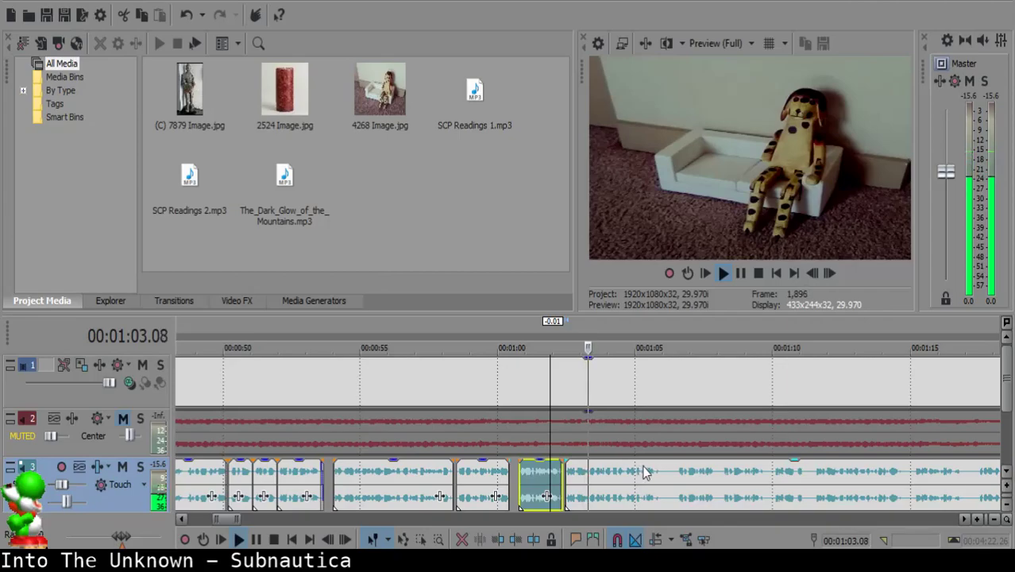
scroll(648, 470, up, 10)
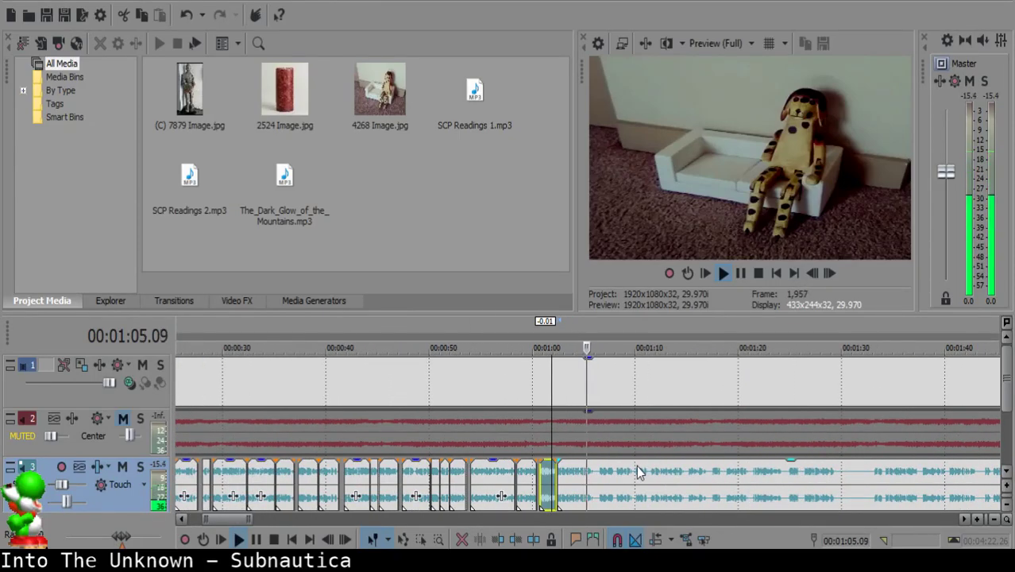
click(560, 475)
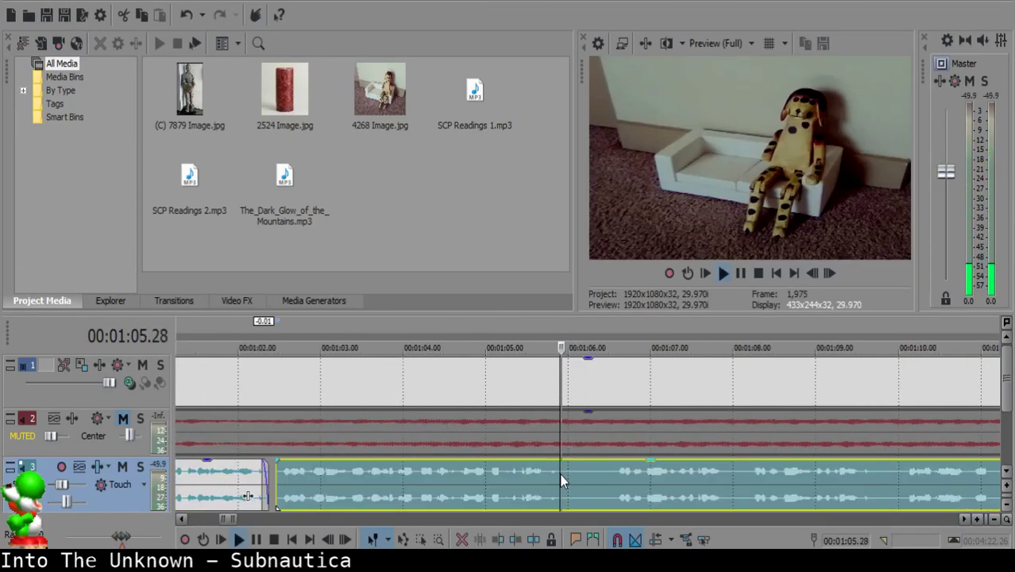
click(560, 474)
key(s)
- Audition the narration after the cut and split it at about 00:01:08.05, just before the next phrase to keep
click(579, 467)
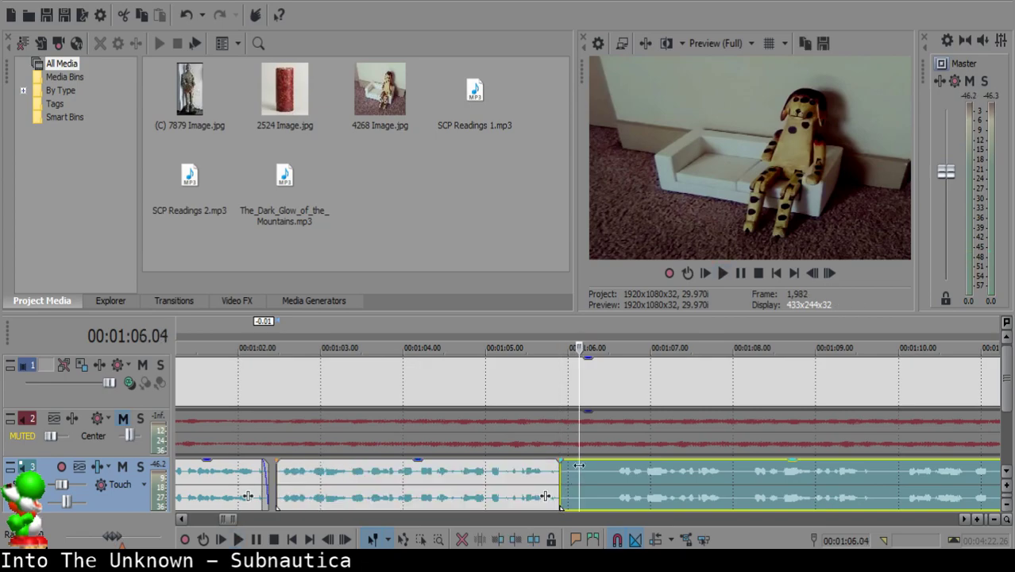
scroll(578, 467, up, 2)
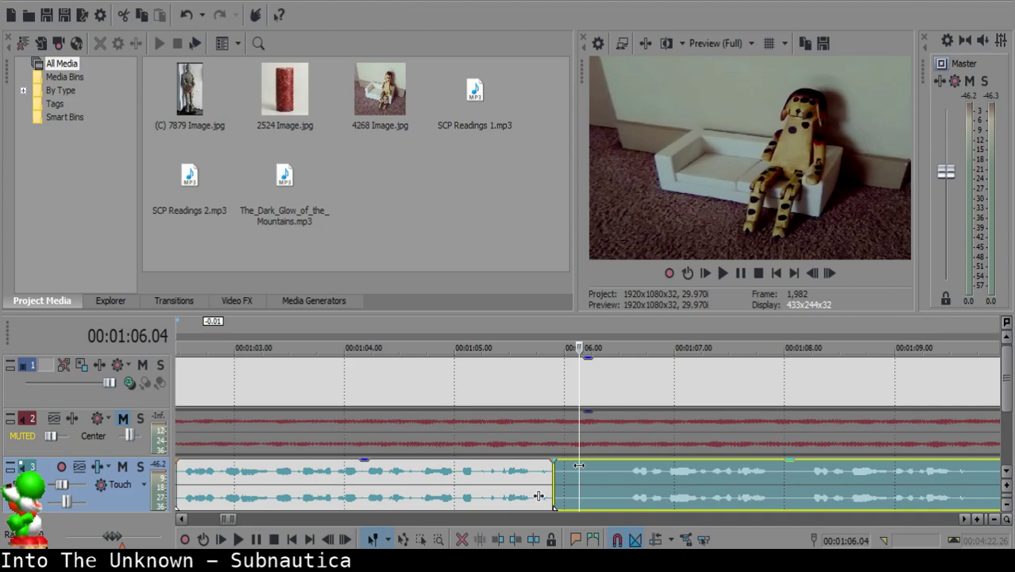
key(space)
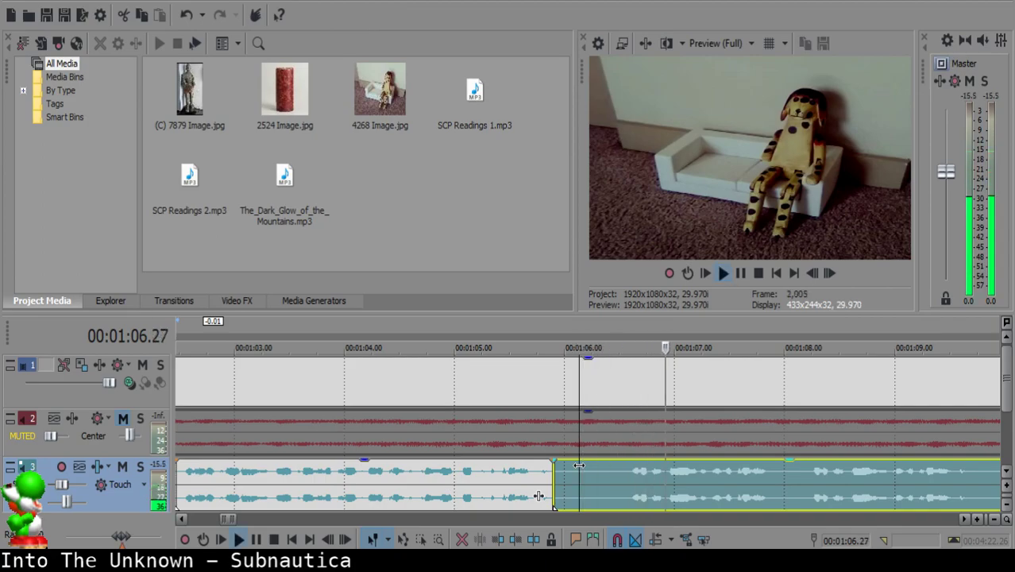
scroll(680, 394, down, 3)
key(Return)
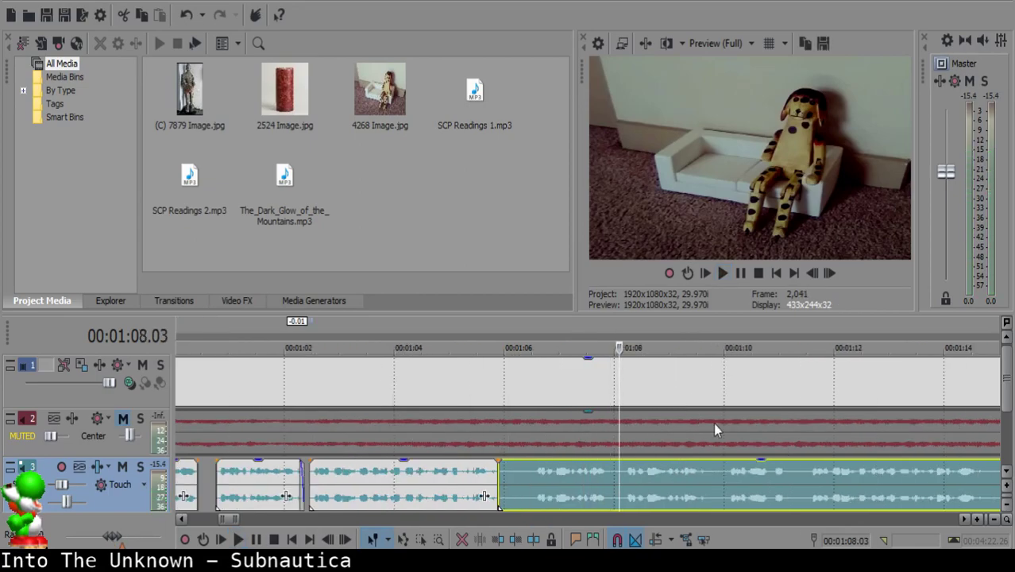
scroll(714, 425, up, 3)
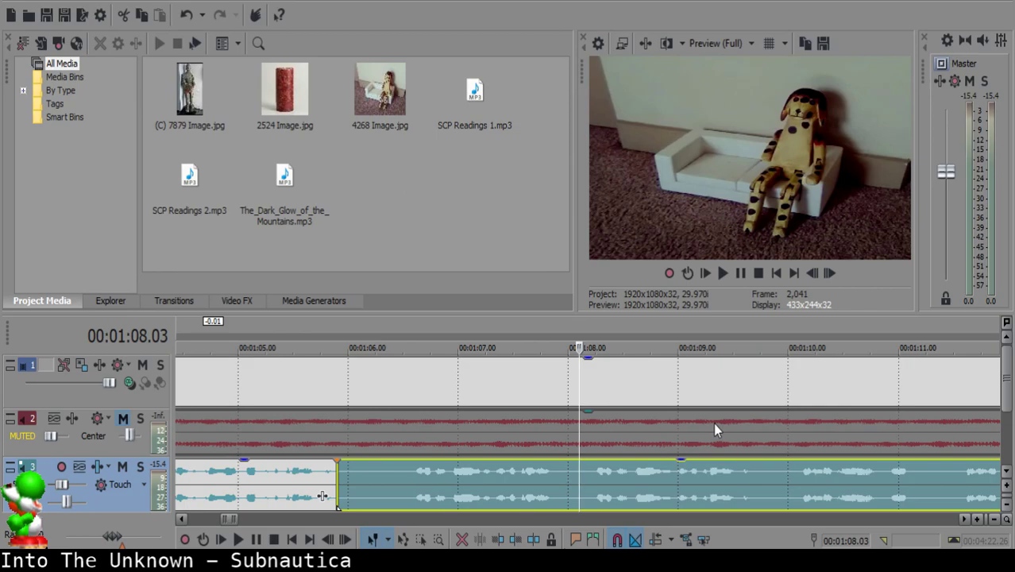
scroll(713, 422, up, 2)
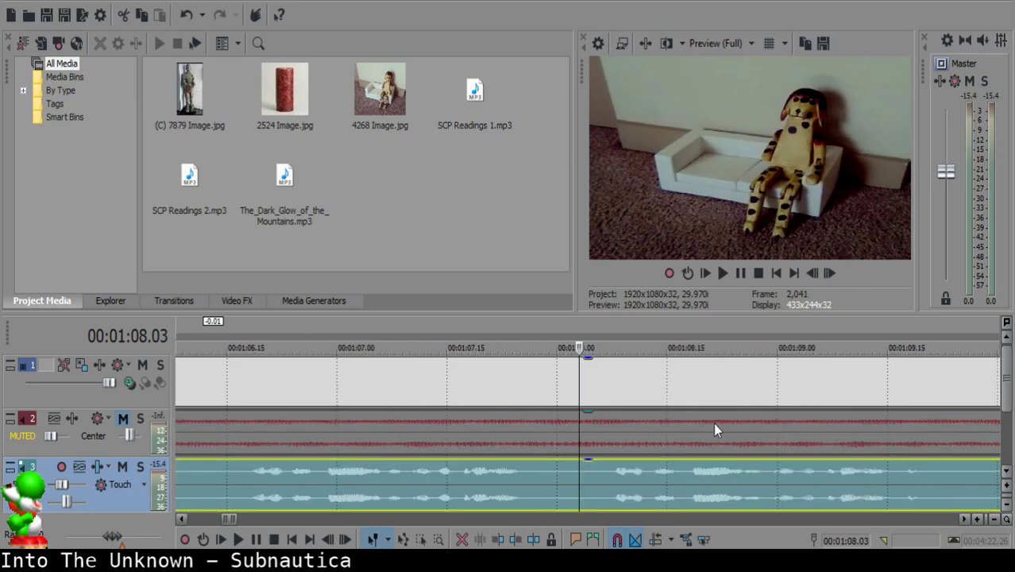
scroll(713, 423, down, 2)
key(space)
scroll(644, 482, down, 2)
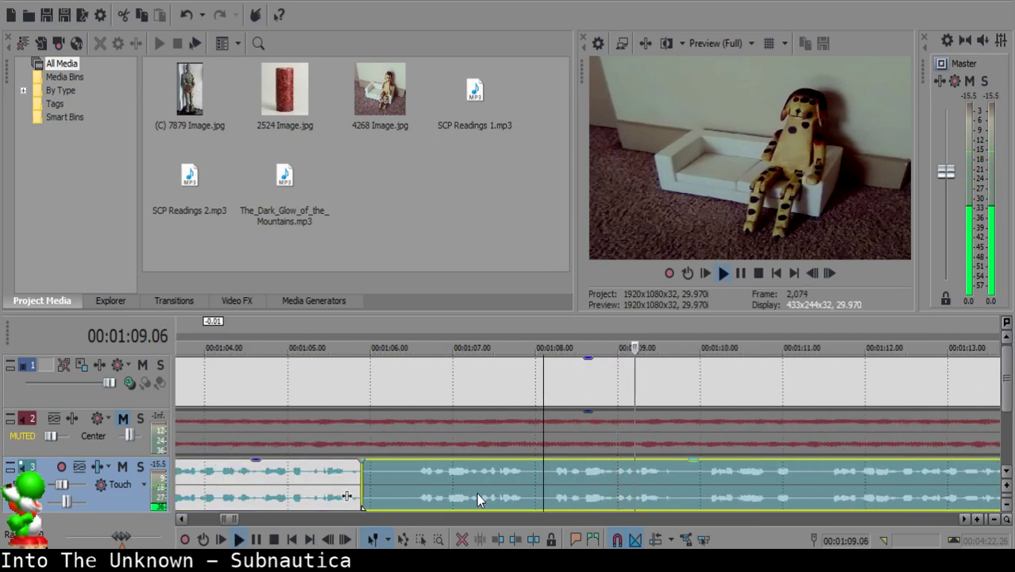
click(442, 479)
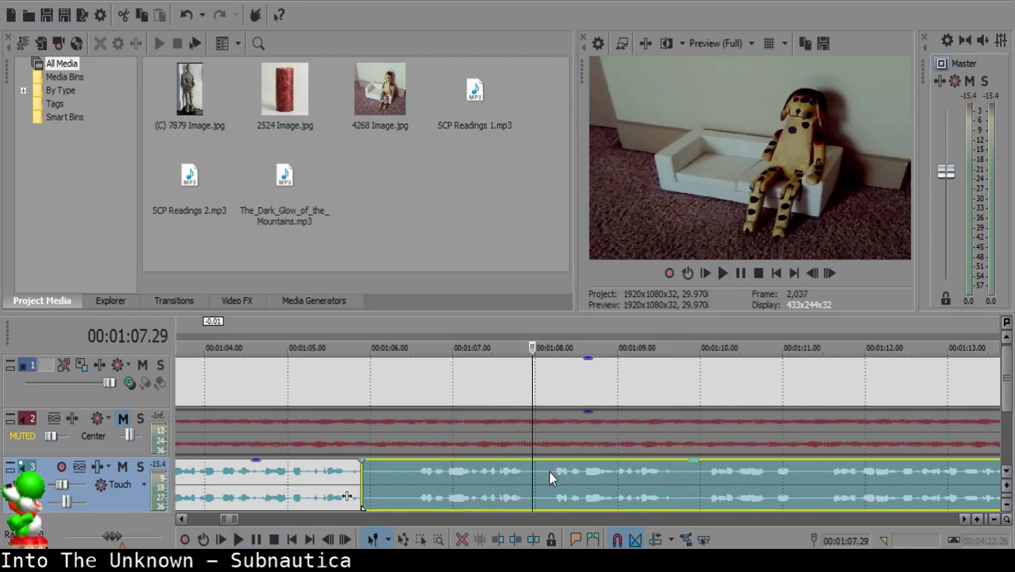
click(548, 470)
key(s)
- Delete the passage between about 00:01:05.28 and 00:01:08.05 and move the remaining narration back two seconds, to about 00:01:06.05
click(379, 476)
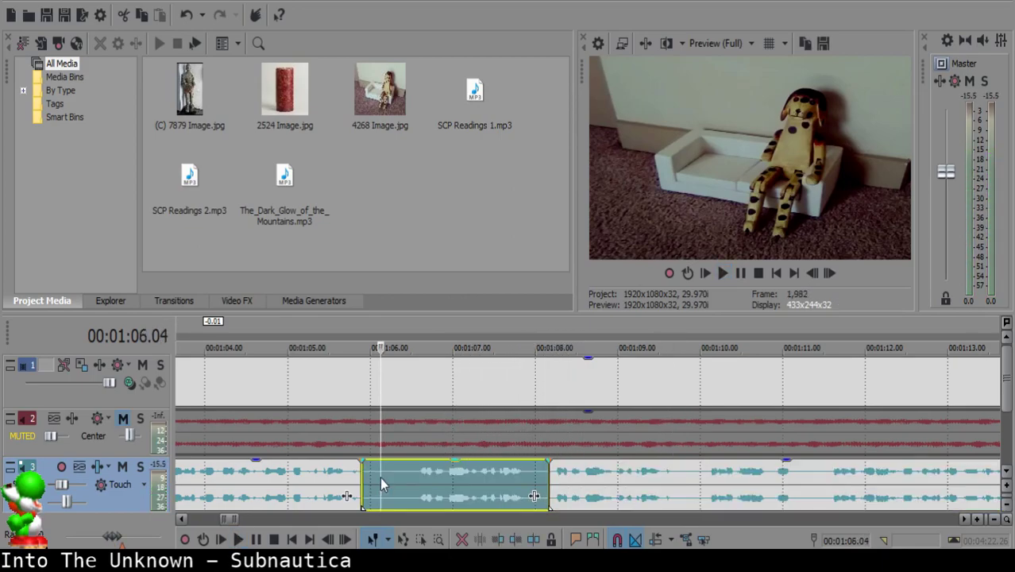
key(Delete)
drag(654, 484, 475, 484)
- Play over the join, move the remaining narration two frames later to about 00:01:06.07, and replay the transition
click(326, 484)
key(space)
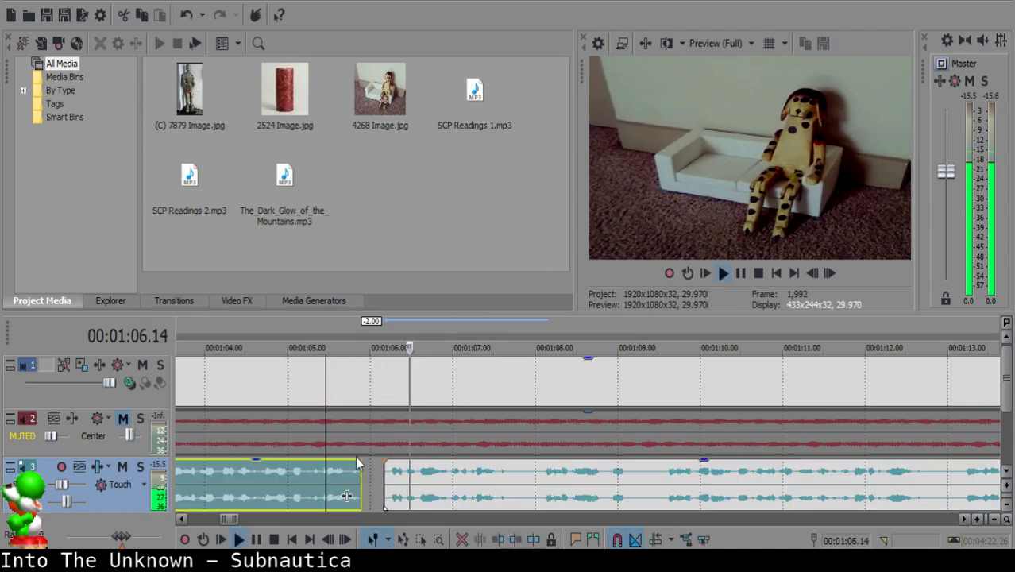
click(404, 475)
scroll(411, 482, down, 2)
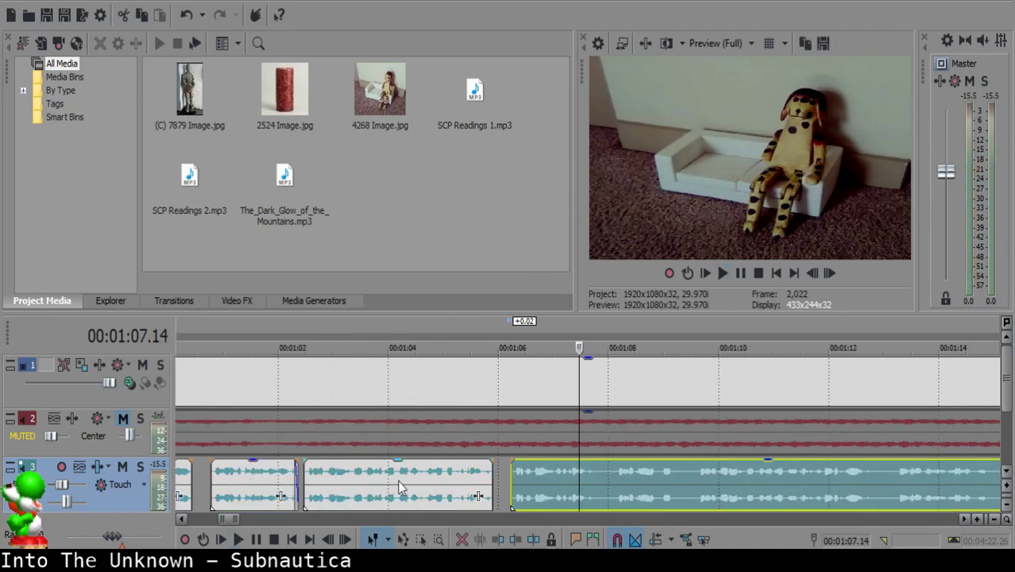
click(381, 478)
key(space)
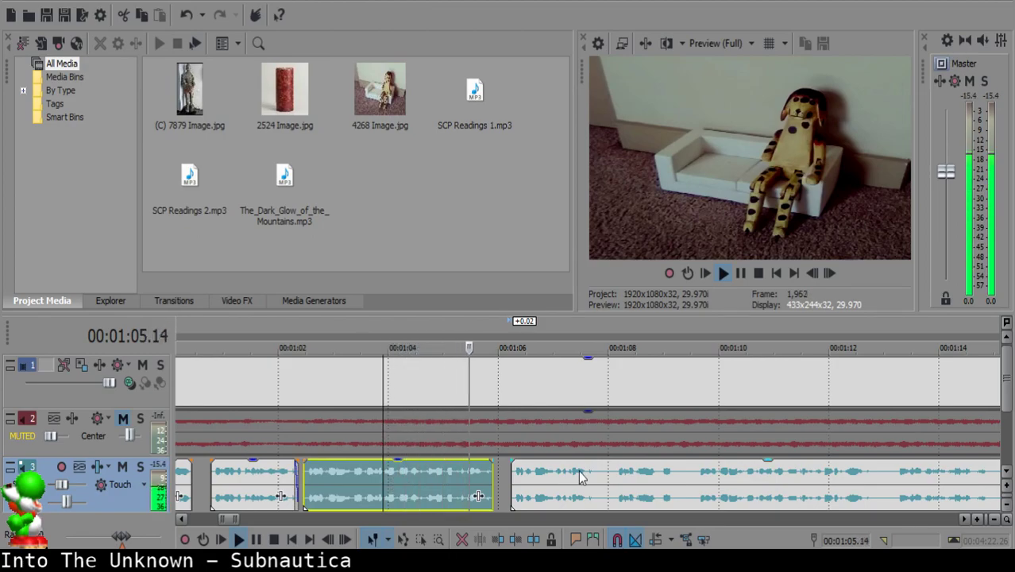
- Play on through the narration and split it at about 00:01:07.24, in the pause after the spoken phrase
scroll(613, 475, down, 2)
scroll(607, 483, up, 4)
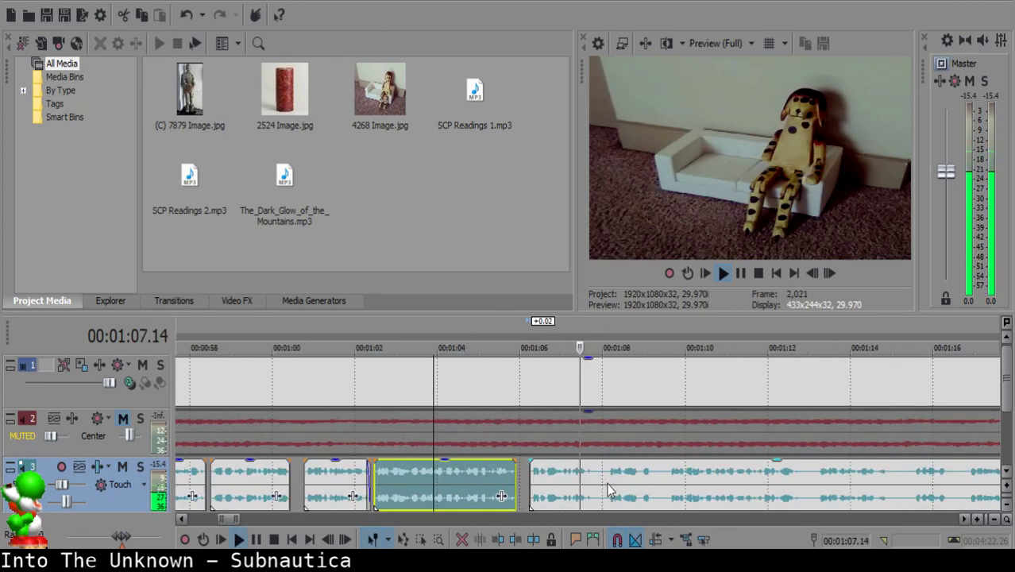
click(604, 472)
key(s)
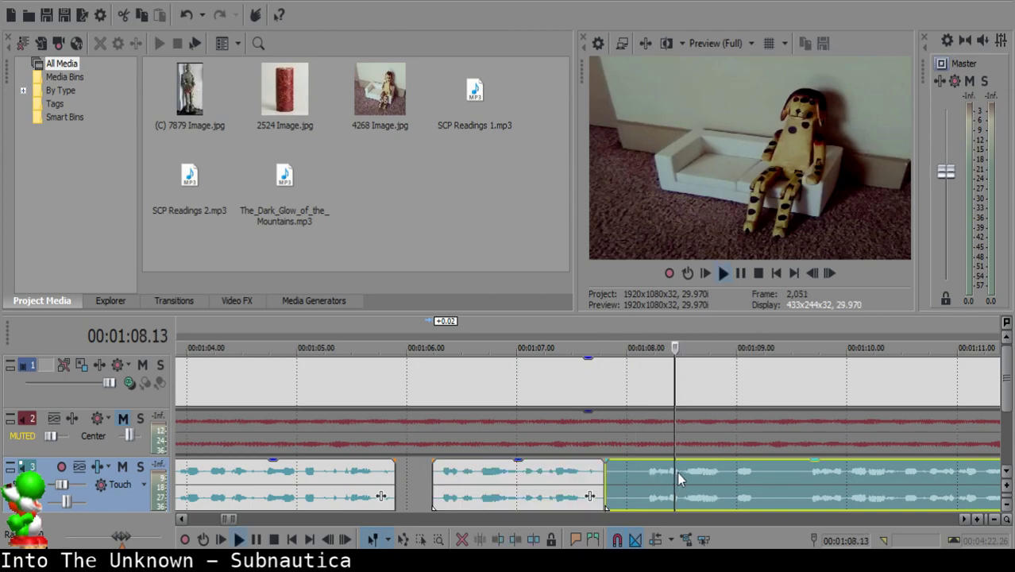
- Audition the narration after the cut and split it again at about 00:01:09.17
scroll(607, 477, down, 2)
click(772, 484)
click(637, 471)
key(space)
key(s)
- Audition the following phrases, delete the passage between about 00:01:07.24 and 00:01:09.17, and move the remaining narration back to 00:01:07.24
click(800, 471)
click(839, 478)
key(space)
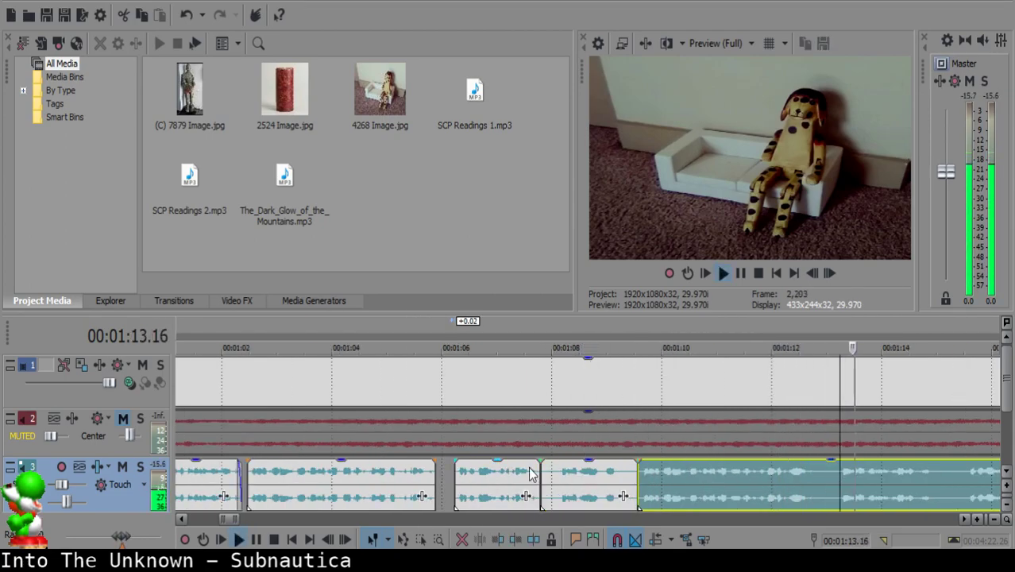
key(space)
click(544, 469)
key(Delete)
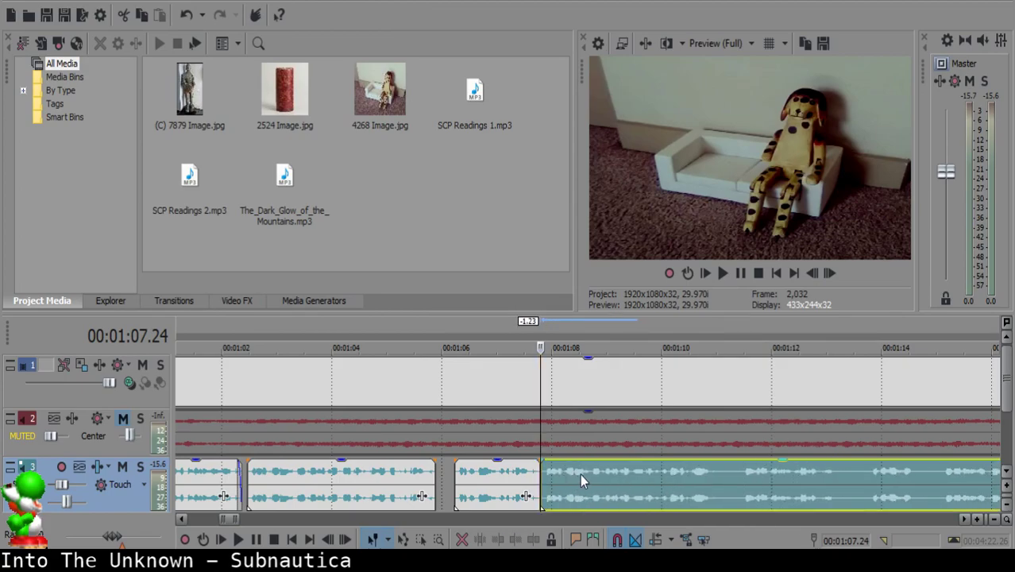
- Replay the join near 00:01:07.24, move the remaining narration one frame later and fade out the preceding clip over about two frames
click(494, 471)
key(space)
scroll(505, 474, up, 5)
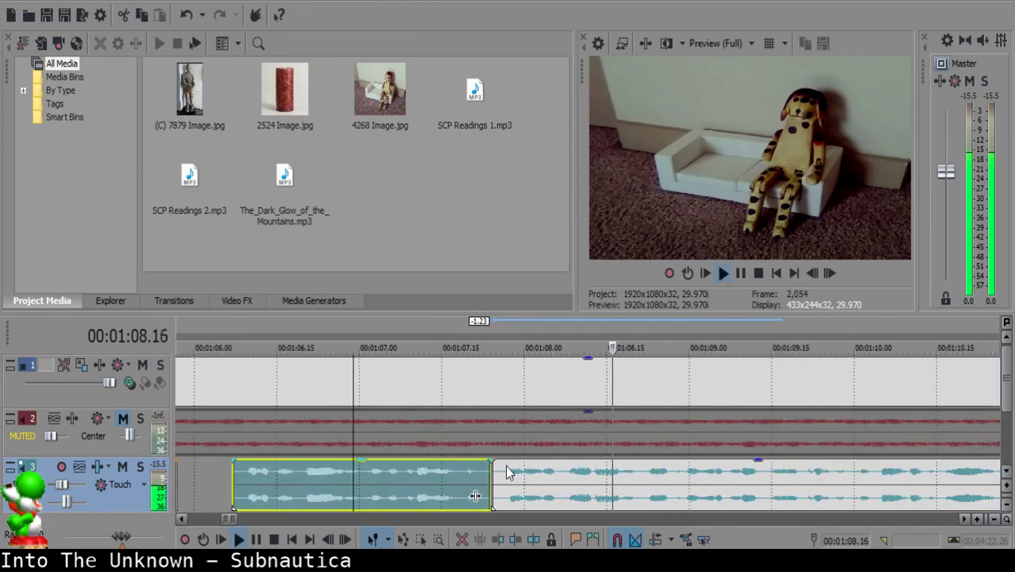
click(514, 485)
key(space)
click(447, 483)
key(space)
drag(489, 461, 481, 462)
key(space)
click(414, 482)
key(space)
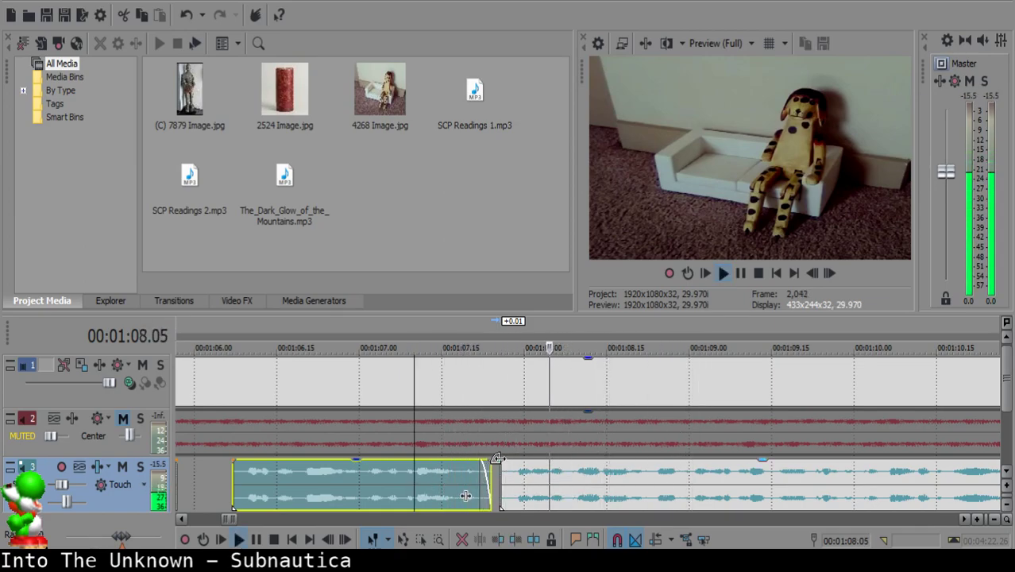
- Play on through the narration and split it at about 00:01:11.03, at the end of the phrase
scroll(497, 458, down, 10)
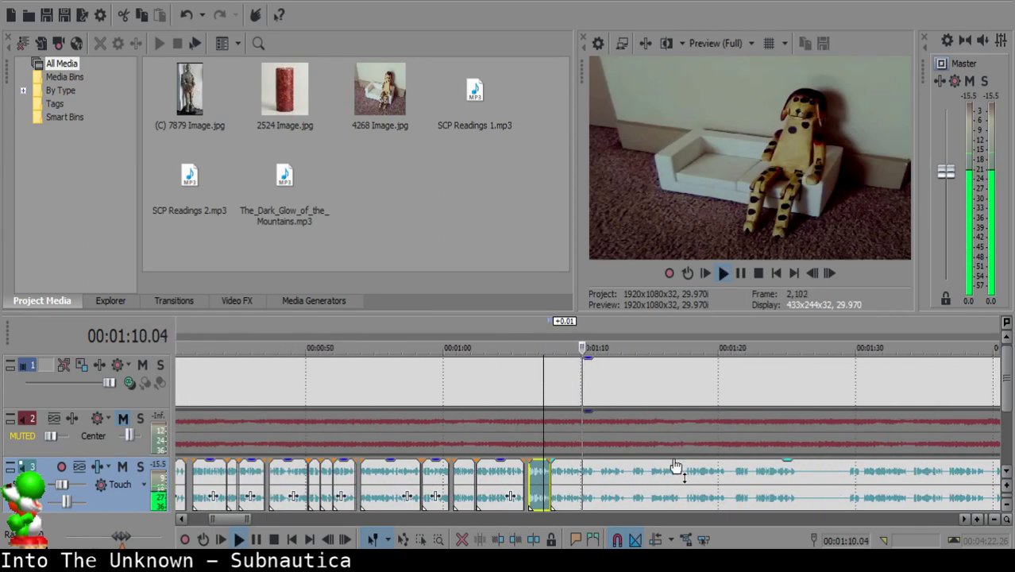
scroll(618, 477, up, 8)
click(599, 473)
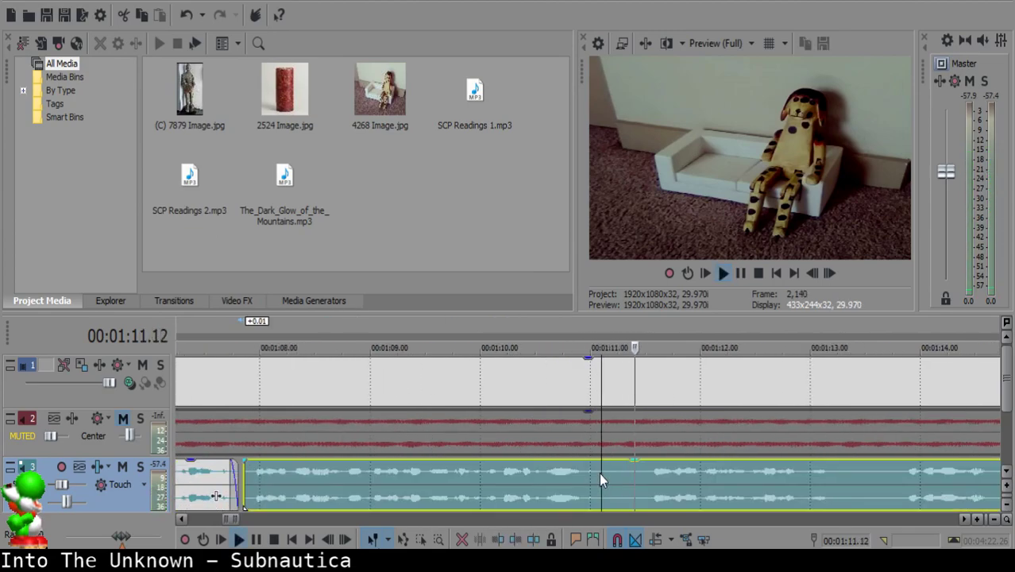
key(space)
click(699, 481)
scroll(696, 481, down, 2)
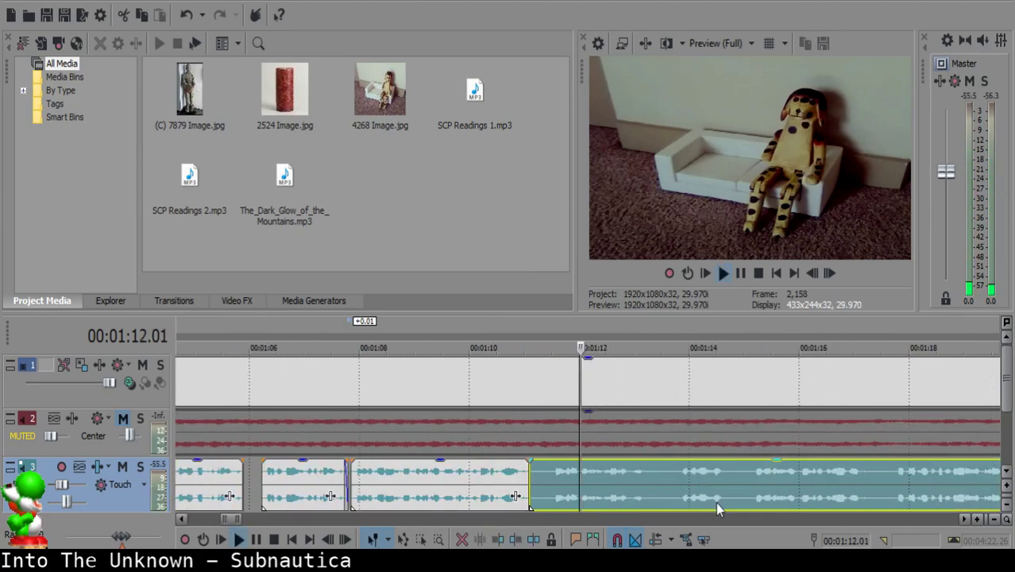
- Audition the pause after the cut and split the narration at about 00:01:11.14, just before the next phrase
key(space)
key(space)
click(514, 472)
key(space)
key(space)
click(513, 475)
key(s)
- Delete the short piece between about 00:01:11.03 and 00:01:11.14, move the remaining narration back 11 frames and replay the join
click(500, 482)
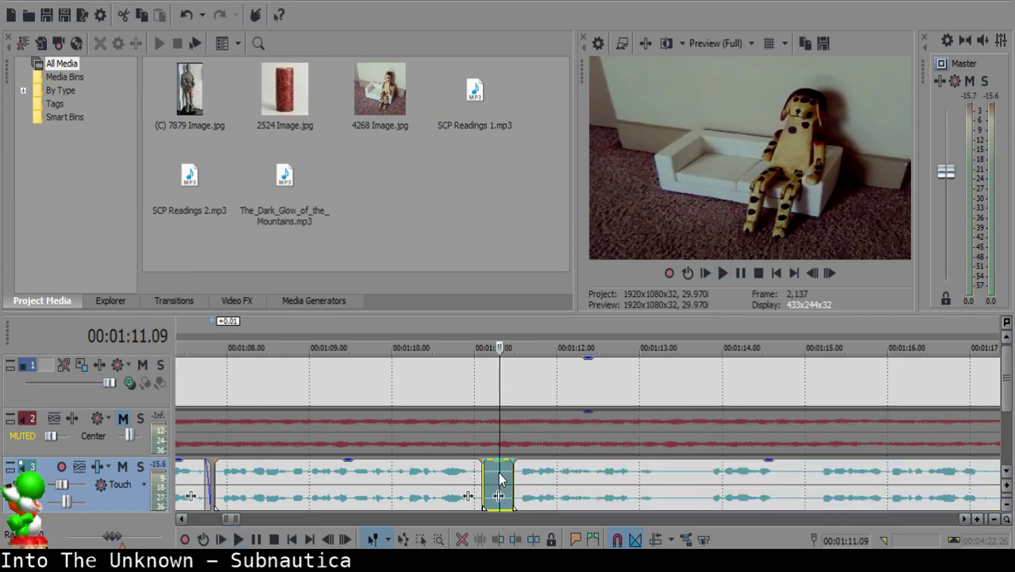
scroll(547, 478, up, 1)
key(Delete)
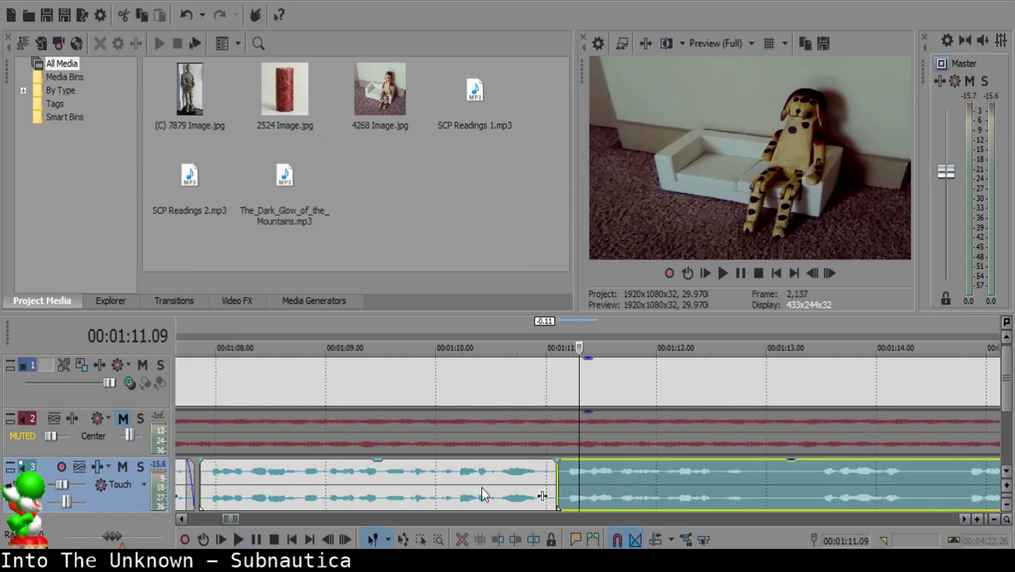
click(480, 487)
key(space)
scroll(557, 477, down, 4)
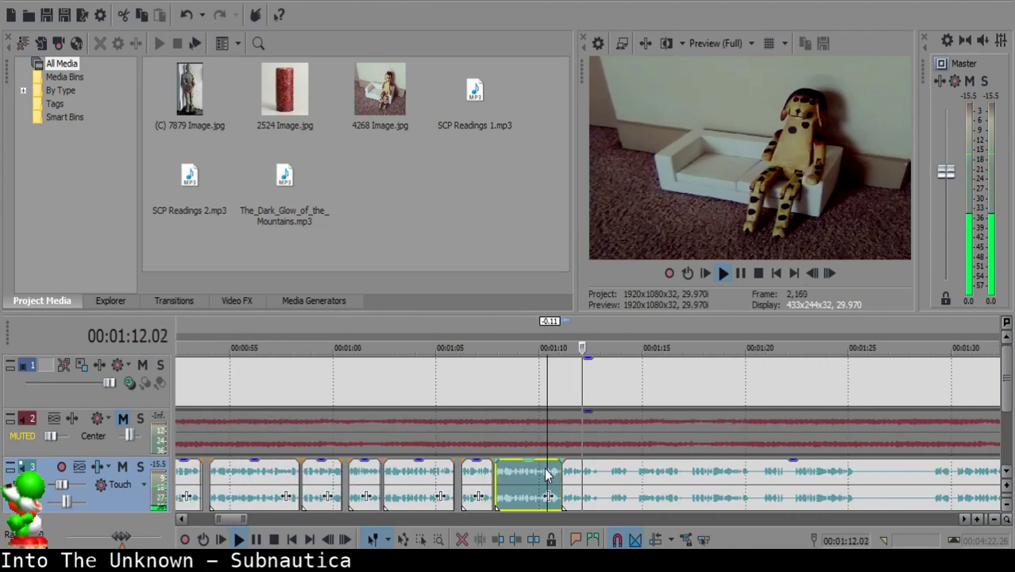
- Play on and split the narration at about 00:01:12.25 and again at about 00:01:13.10, on either side of the pause
scroll(588, 477, up, 3)
click(594, 477)
key(space)
key(space)
key(s)
key(space)
key(s)
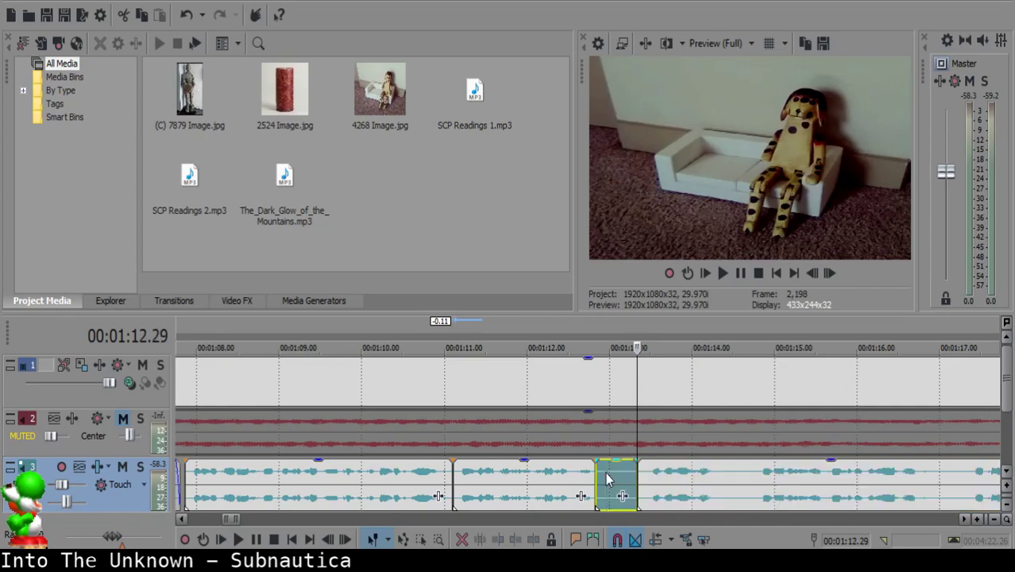
- Delete the piece between about 00:01:12.25 and 00:01:13.10, add a short fade-out to the preceding clip and replay the passage
key(Delete)
click(562, 481)
click(569, 476)
key(space)
click(654, 474)
scroll(689, 474, down, 2)
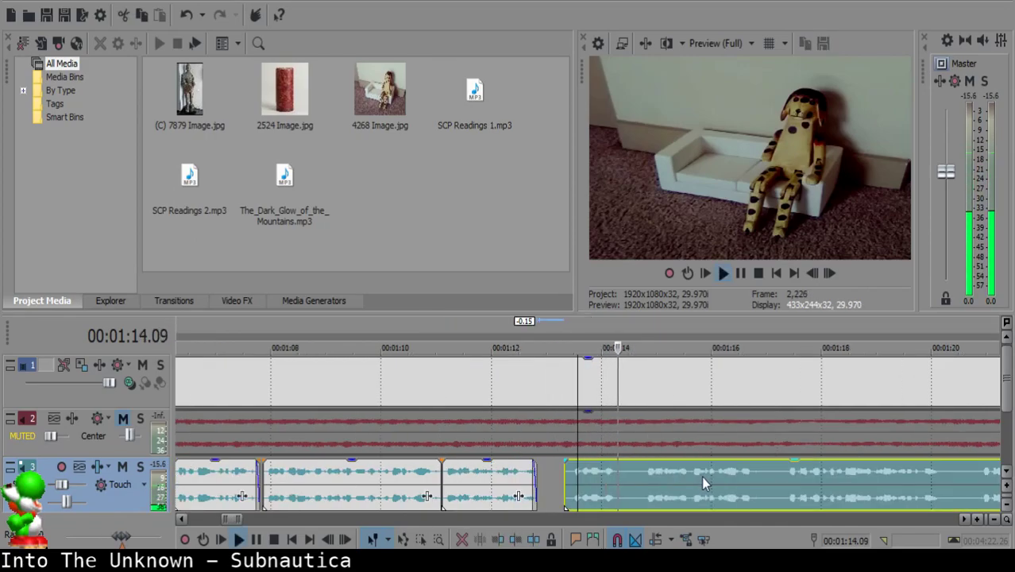
- Move the remaining narration back to about 00:01:12.25, against the faded clip, and replay the transition
click(556, 471)
key(space)
scroll(568, 477, up, 2)
key(Return)
drag(569, 478, 520, 481)
click(436, 488)
key(space)
key(Return)
click(458, 483)
key(space)
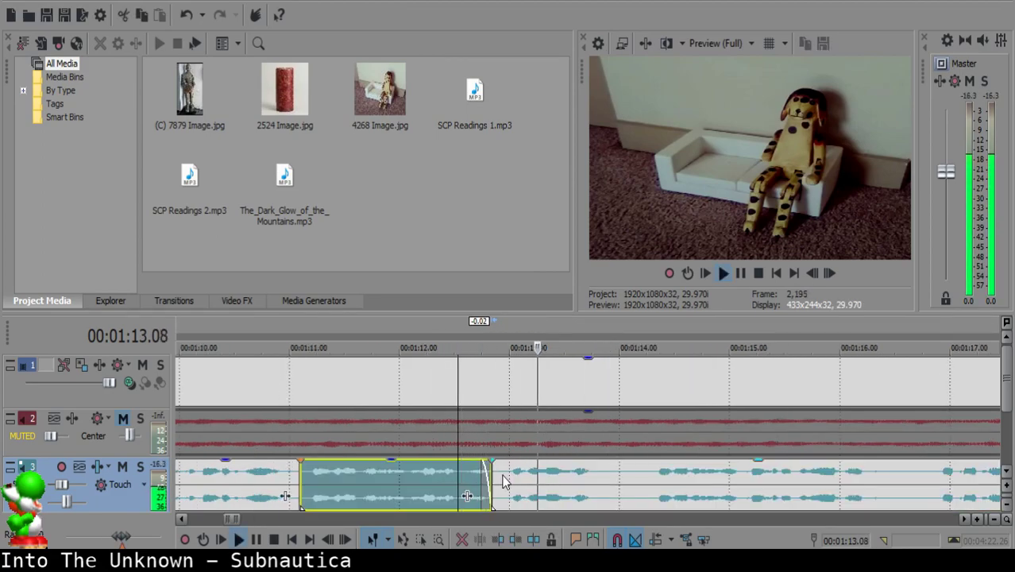
- Split the narration at about 00:01:13.26 and, after auditioning what follows, again at about 00:01:14.07
click(606, 477)
key(s)
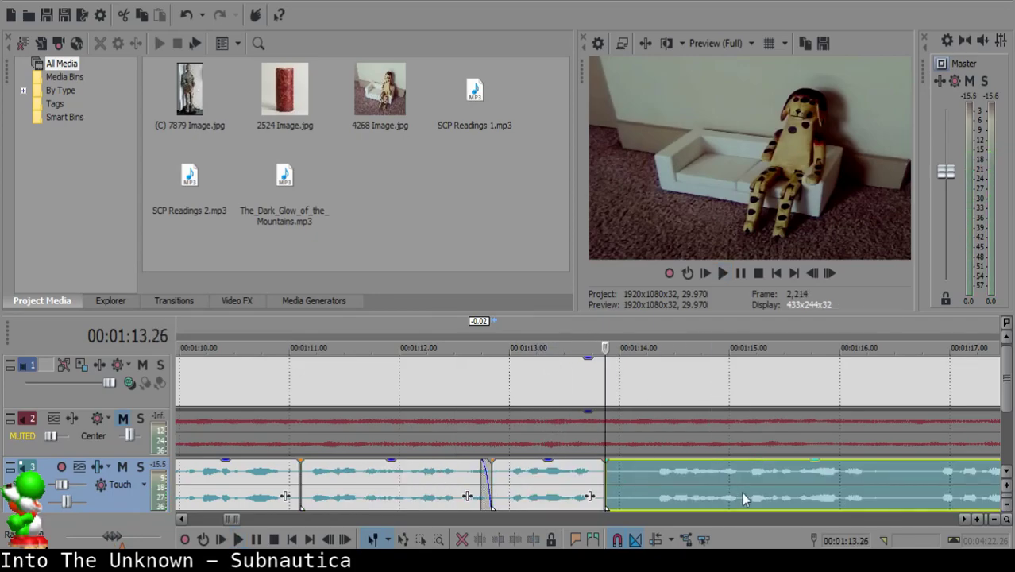
scroll(742, 492, down, 3)
click(672, 475)
click(528, 473)
key(space)
key(s)
- Delete the piece between about 00:01:13.26 and 00:01:14.07, move the remaining narration back six frames to about 00:01:14.01 and replay
click(517, 471)
key(Delete)
drag(541, 474, 527, 474)
click(472, 476)
key(space)
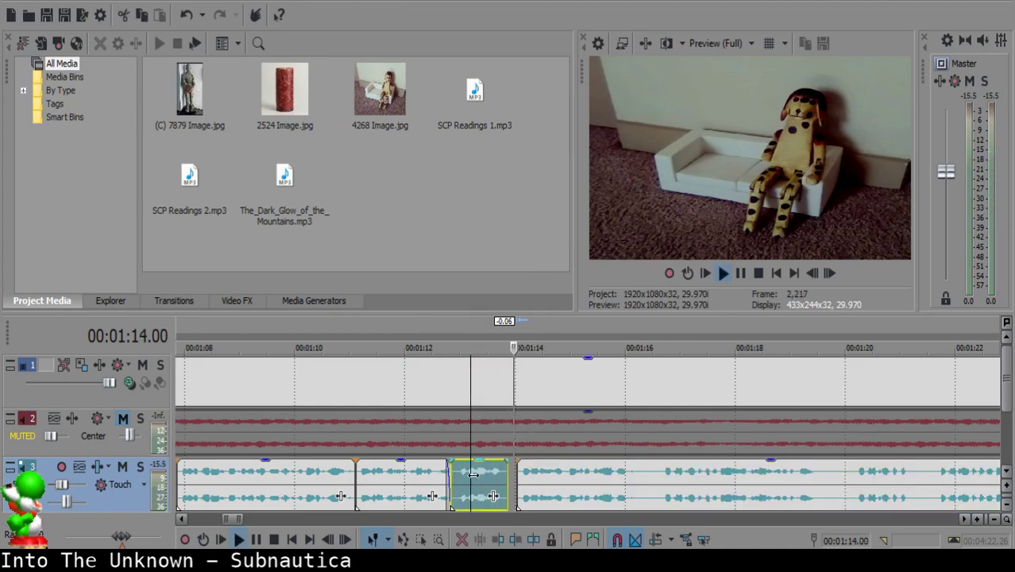
- Play on through the narration and split it at about 00:01:16.07, in the pause after the phrase
scroll(582, 482, down, 7)
scroll(600, 485, up, 6)
scroll(602, 486, up, 4)
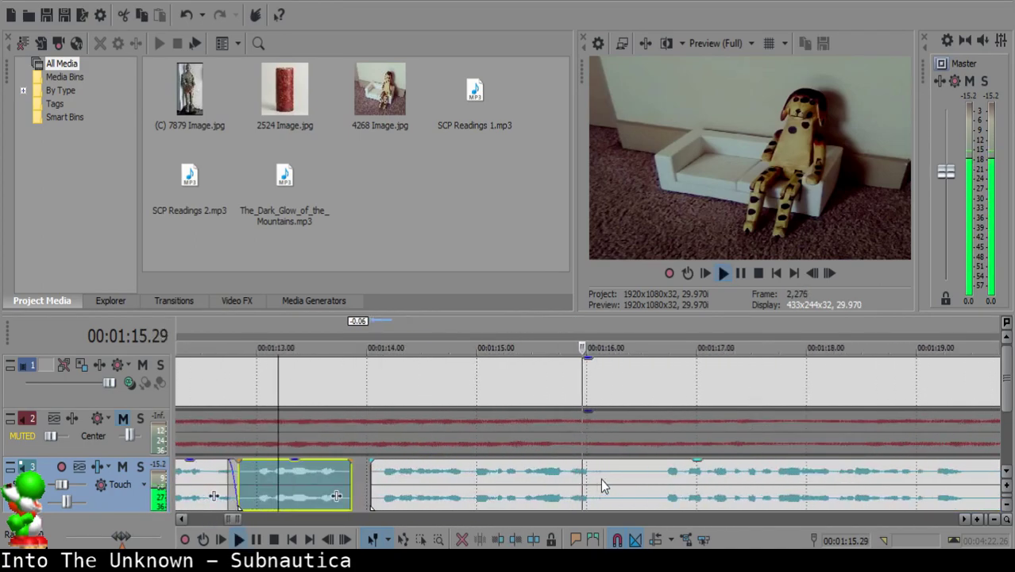
click(620, 472)
- Trim the pause off the start of the remaining narration, move it back to about 00:01:16.09 and replay the transition
drag(619, 471, 652, 481)
click(589, 496)
key(space)
click(545, 483)
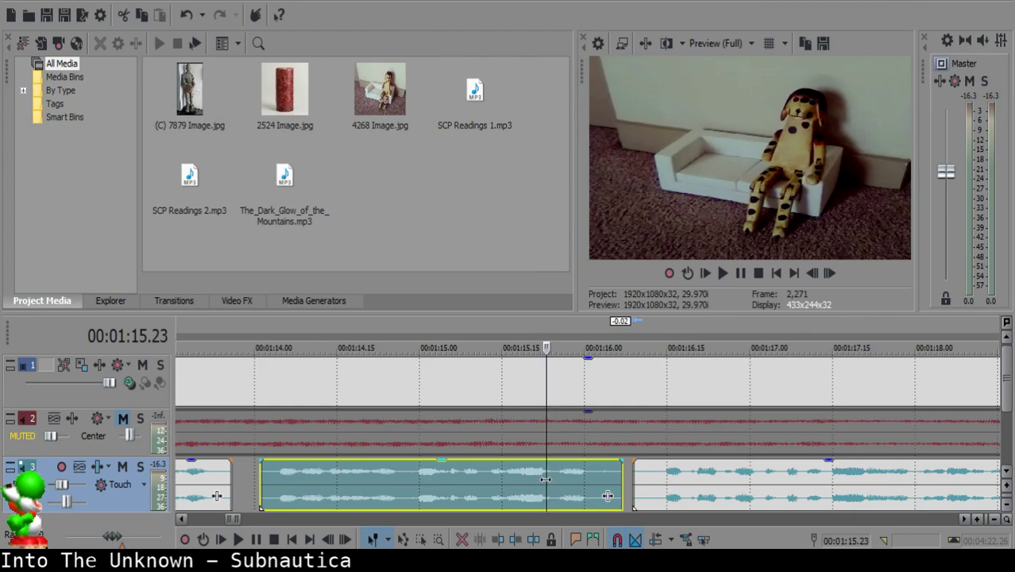
scroll(545, 479, down, 4)
key(space)
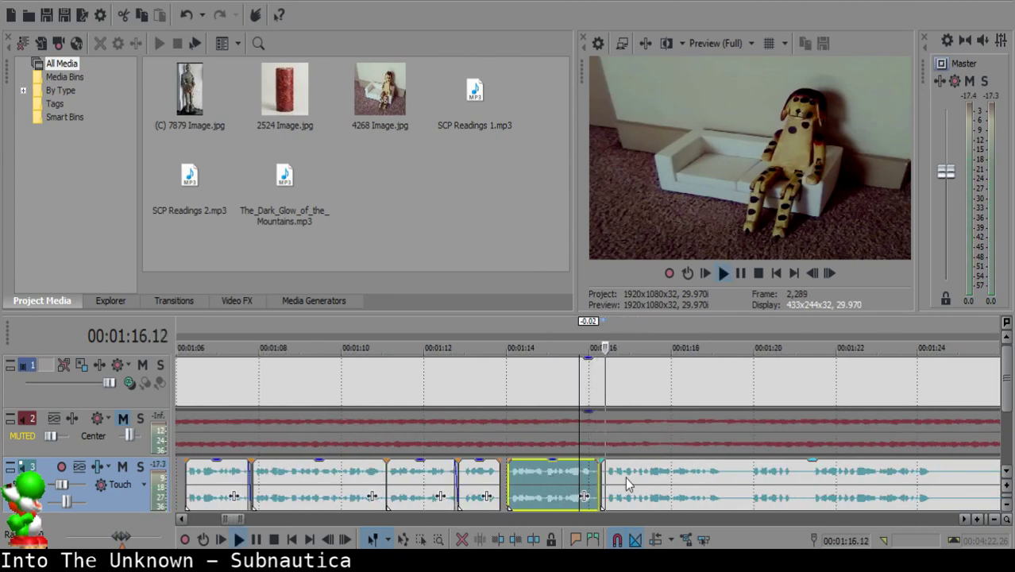
- Move the remaining narration back to about 00:01:16.07, trim one more frame off its start and close the gap again
scroll(624, 483, up, 5)
drag(615, 485, 602, 477)
click(323, 477)
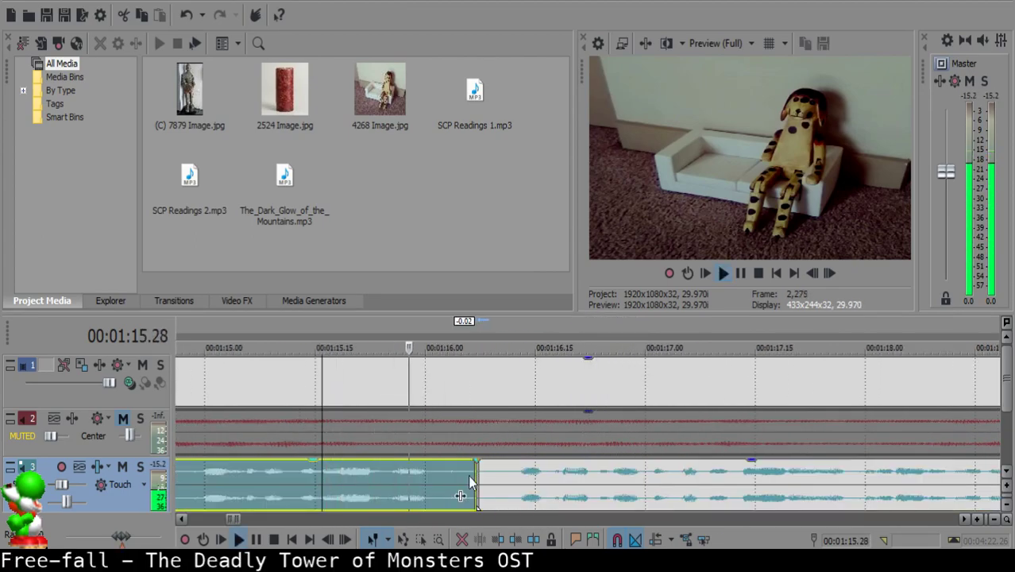
click(486, 477)
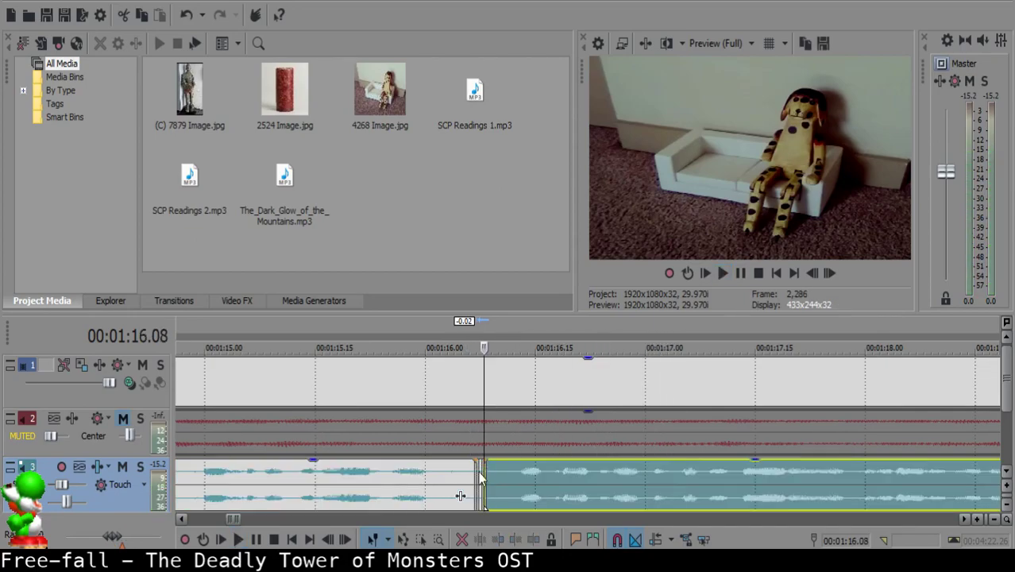
click(381, 473)
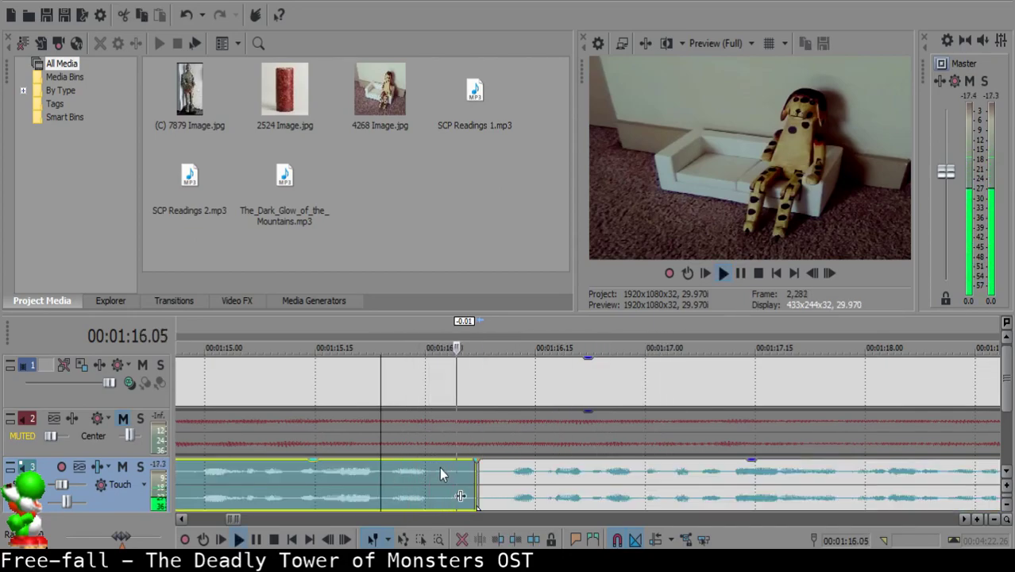
- Play on through the next phrase and split the narration at 00:01:19.04, where the phrase ends
scroll(556, 481, down, 5)
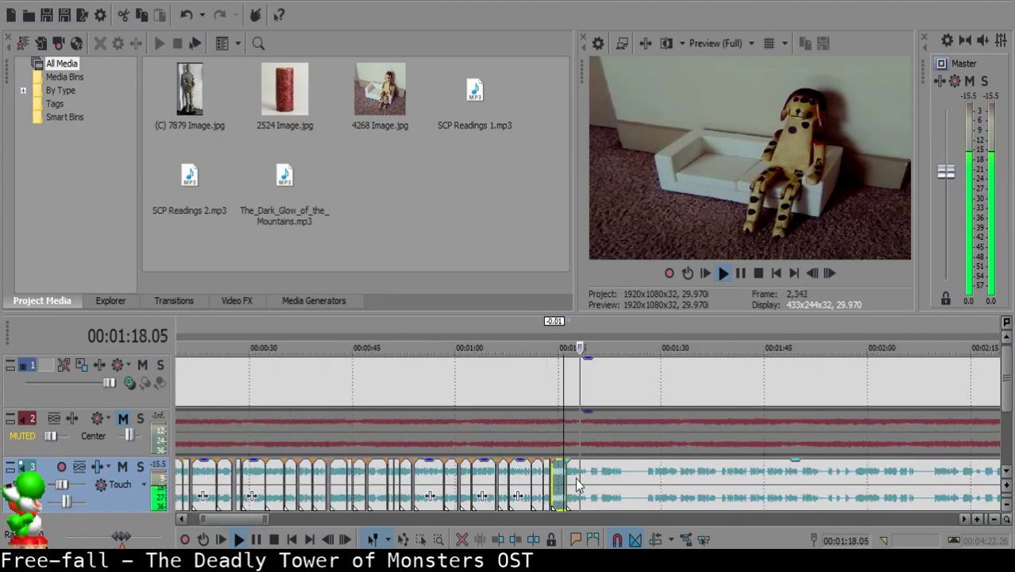
scroll(601, 483, up, 5)
click(576, 471)
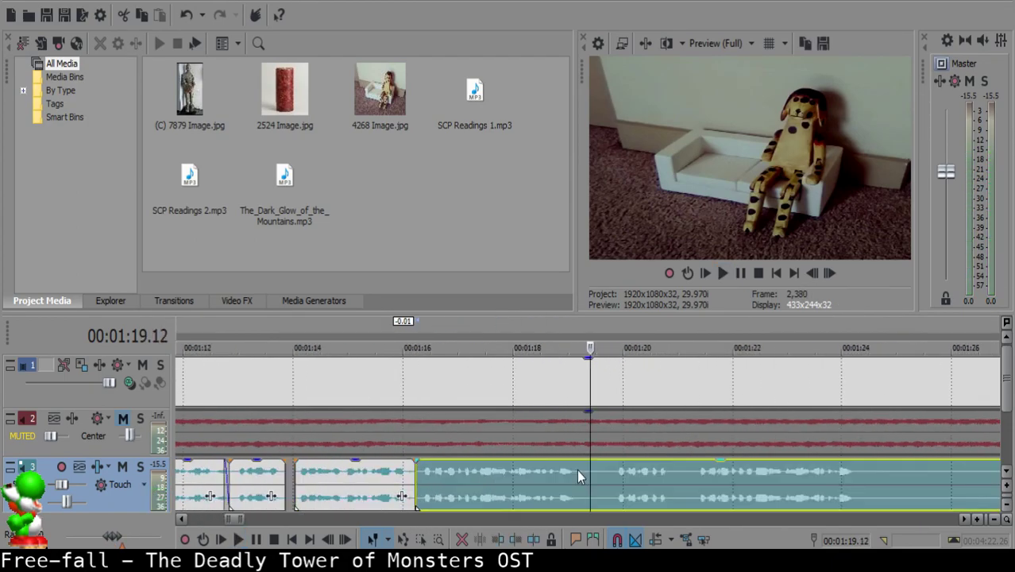
click(577, 469)
scroll(570, 470, up, 4)
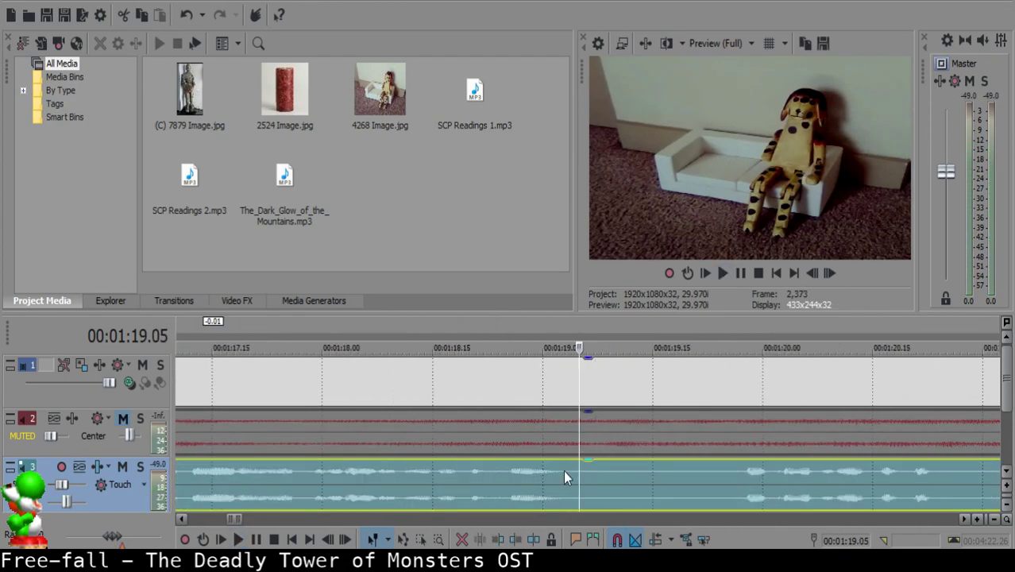
click(571, 469)
key(s)
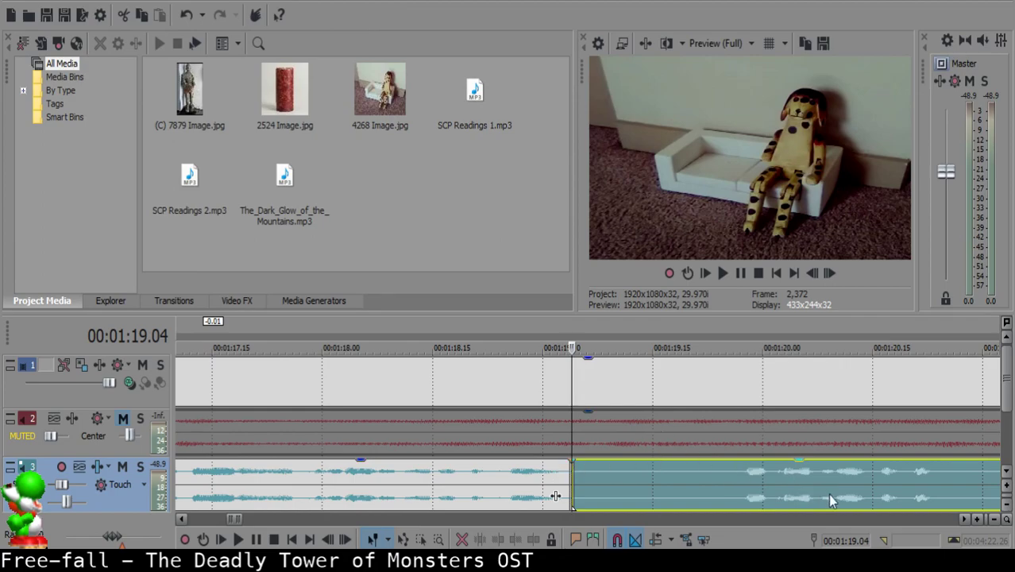
- Audition the phrases after the cut and split the narration at about 00:01:21.08, before the phrase to keep
click(723, 484)
key(space)
scroll(723, 482, down, 3)
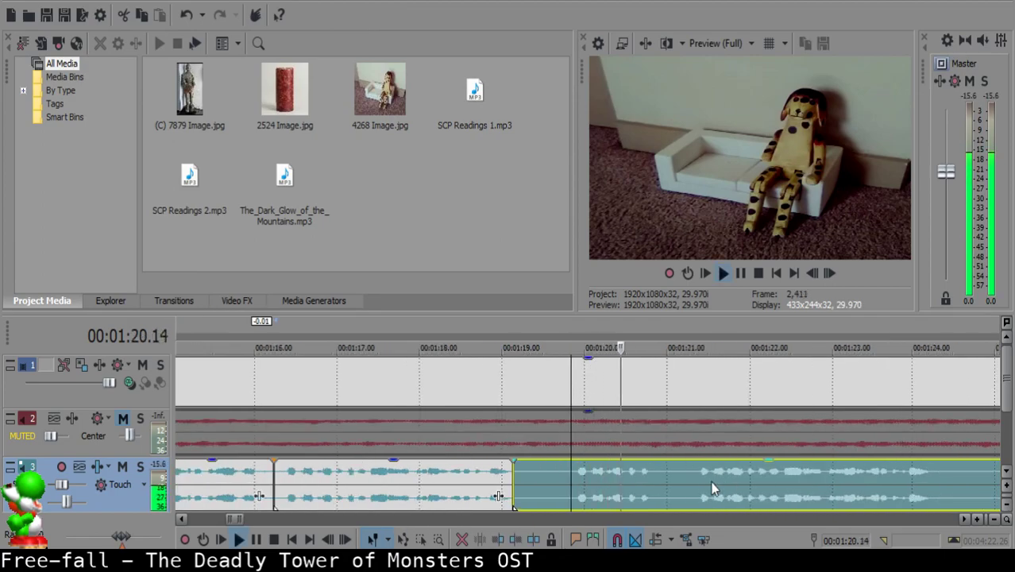
click(852, 476)
scroll(851, 475, down, 1)
scroll(852, 475, up, 2)
click(397, 466)
key(space)
key(s)
- Delete the passage between about 00:01:19.04 and 00:01:21.08, move the remaining narration back to about 00:01:19.07 and replay the join
scroll(397, 466, down, 1)
click(489, 478)
key(Delete)
click(438, 479)
key(space)
drag(580, 478, 467, 477)
click(267, 476)
key(space)
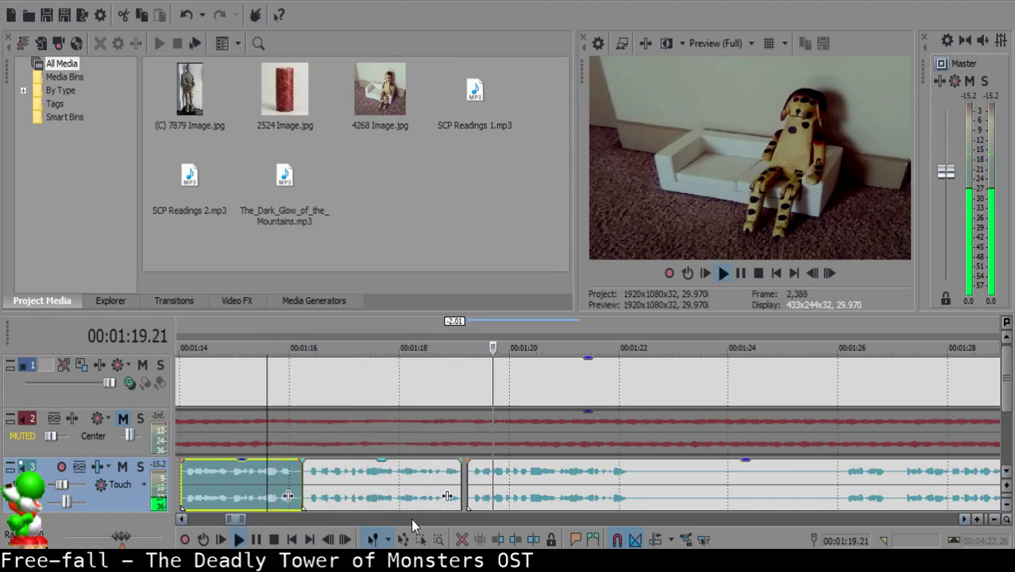
- Delete the clip between about 00:01:16.07 and 00:01:19.04, move the remaining narration back three seconds to about 00:01:16.07 and replay
click(437, 477)
key(Delete)
drag(483, 480, 317, 474)
click(271, 486)
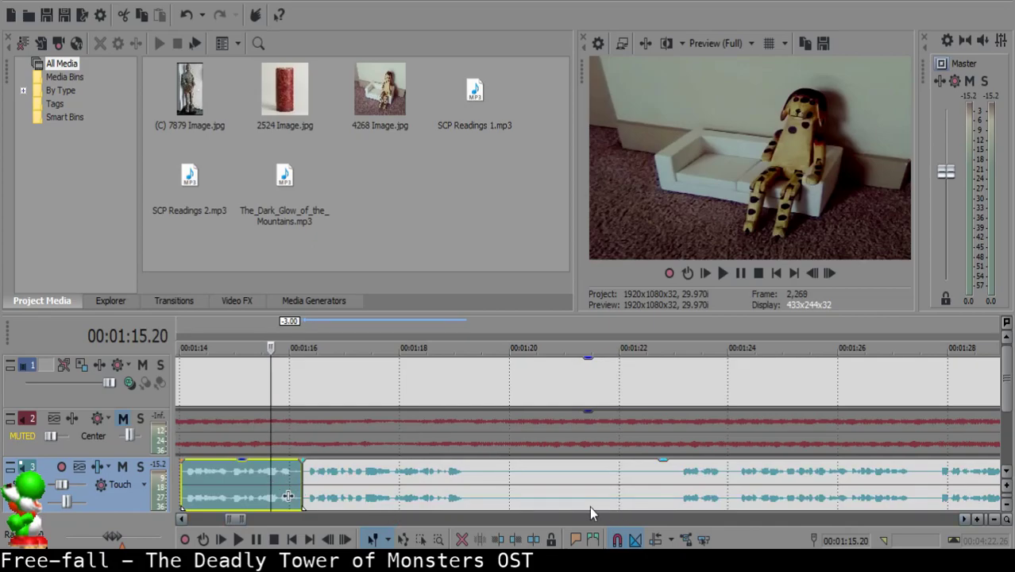
key(space)
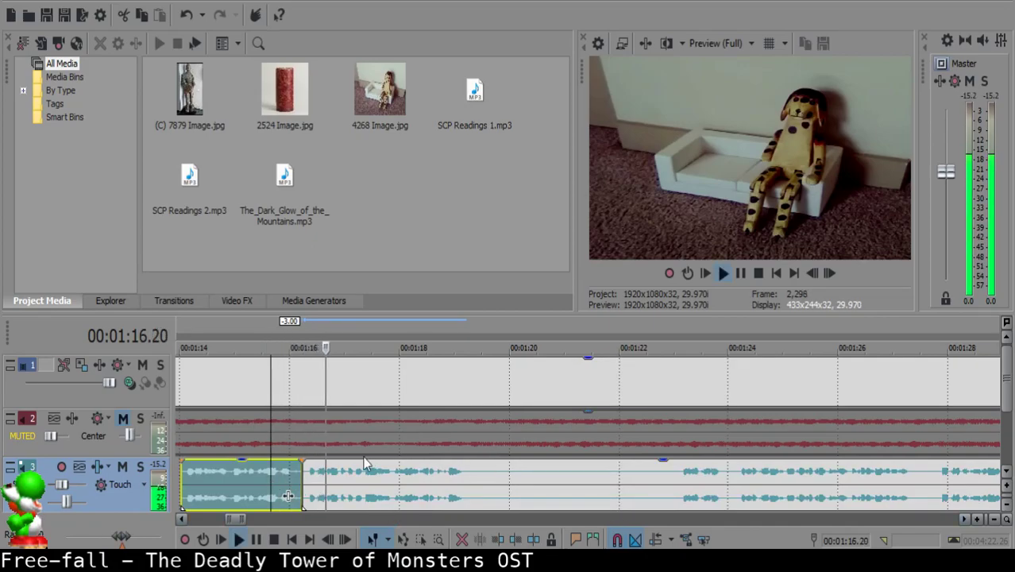
- Play on to the end of the phrase and split the narration at about 00:01:19.10, before the long pause
scroll(520, 475, down, 10)
scroll(520, 475, up, 10)
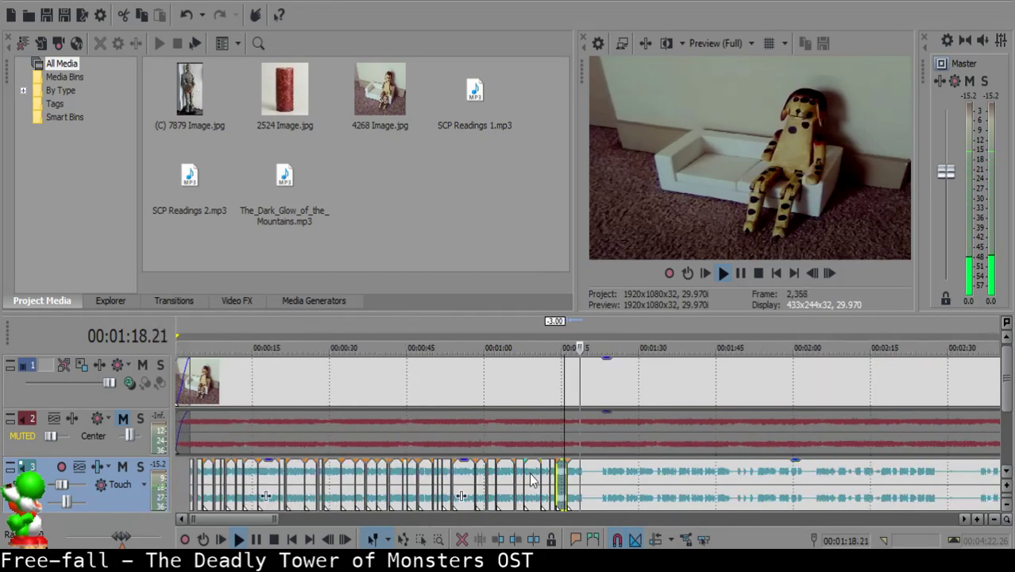
click(585, 472)
click(588, 474)
key(space)
key(Return)
click(588, 474)
click(584, 472)
key(s)
- Audition the narration beyond the long pause and split it at 00:01:24.05, before the phrase to keep
key(space)
click(737, 482)
click(703, 486)
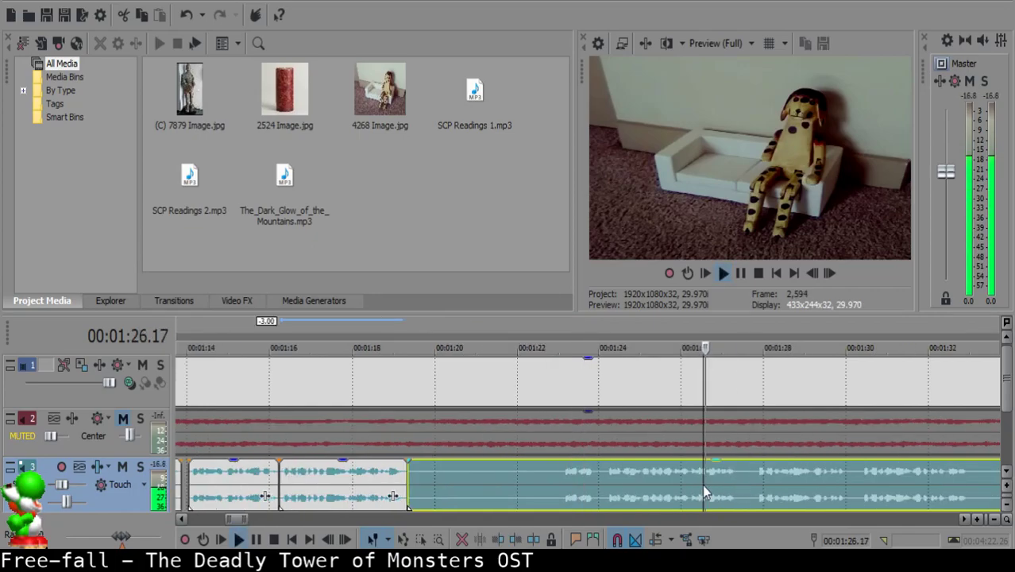
click(605, 473)
key(space)
key(s)
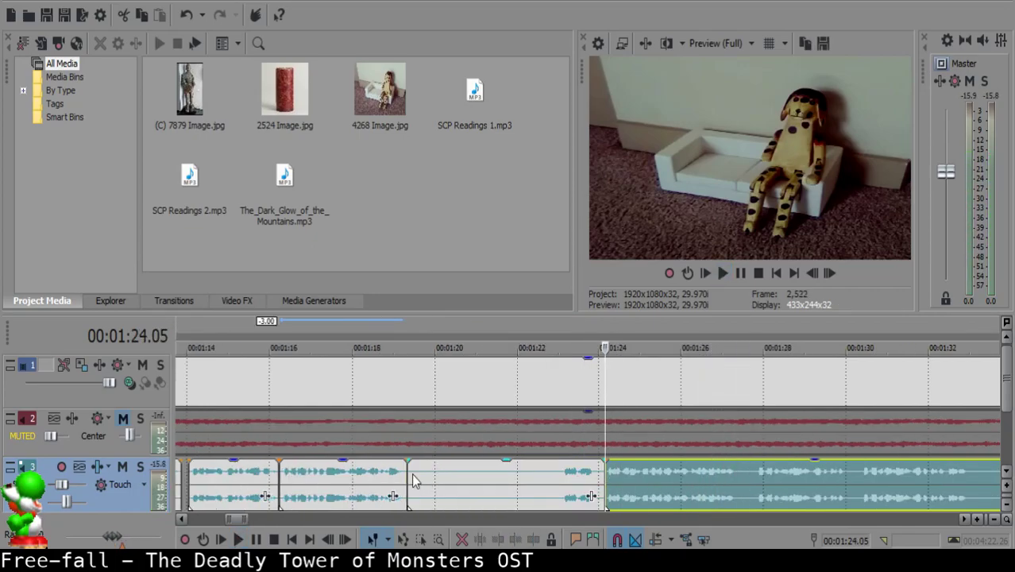
- Delete the passage between about 00:01:19.10 and 00:01:24.05 and move the remaining narration back to about 00:01:19.27
click(420, 469)
key(Delete)
drag(651, 476, 478, 472)
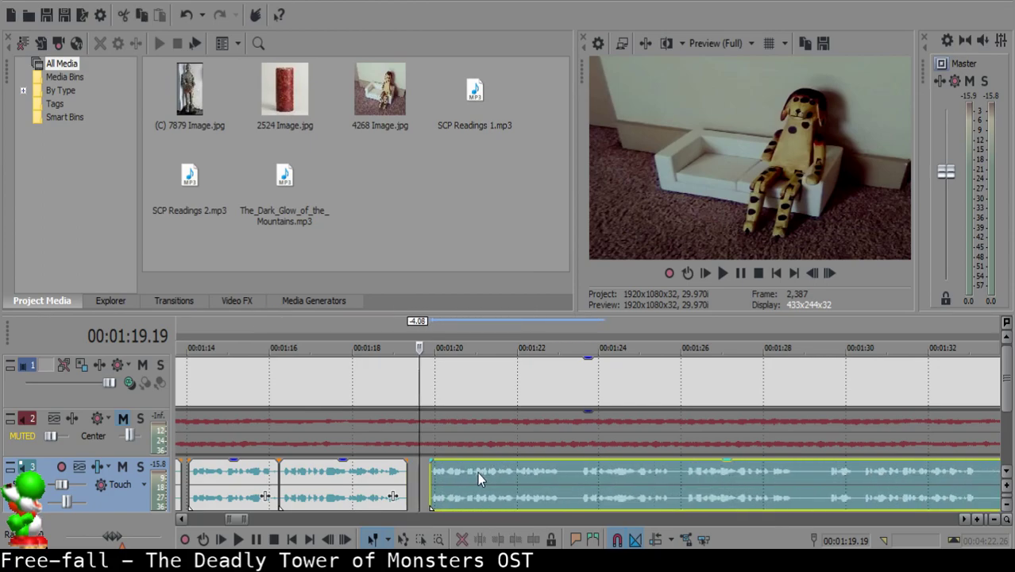
- Play across the gap after 00:01:19.10, move the remaining narration three frames earlier to about 00:01:19.24 and replay
click(372, 483)
key(space)
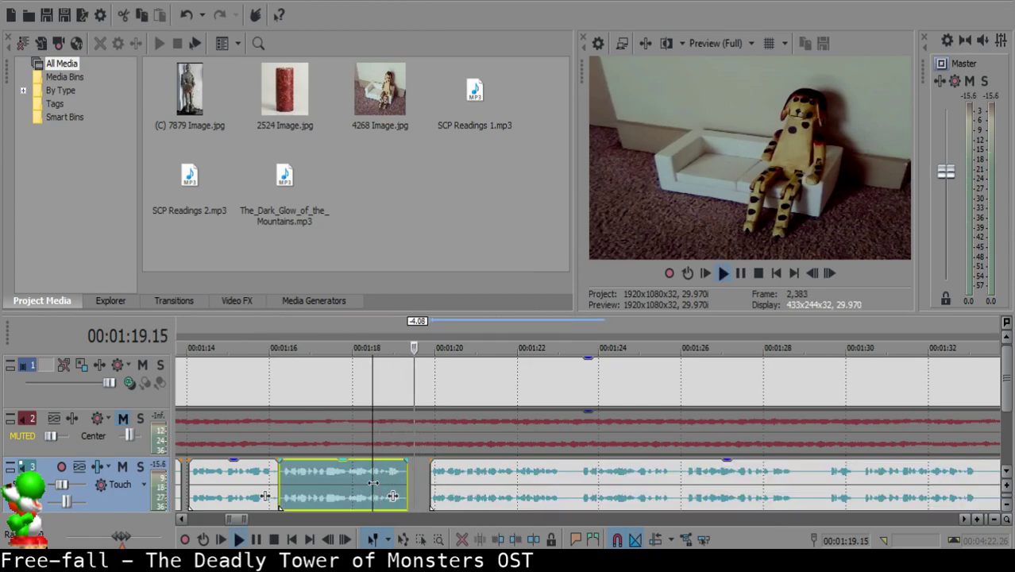
scroll(372, 483, up, 2)
key(Return)
drag(600, 479, 590, 490)
click(459, 484)
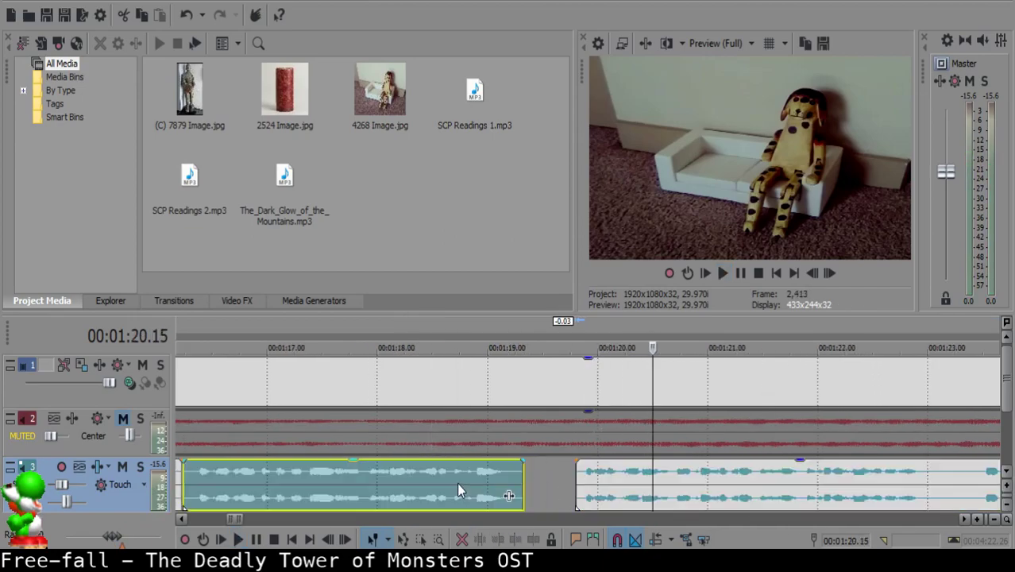
click(458, 488)
key(space)
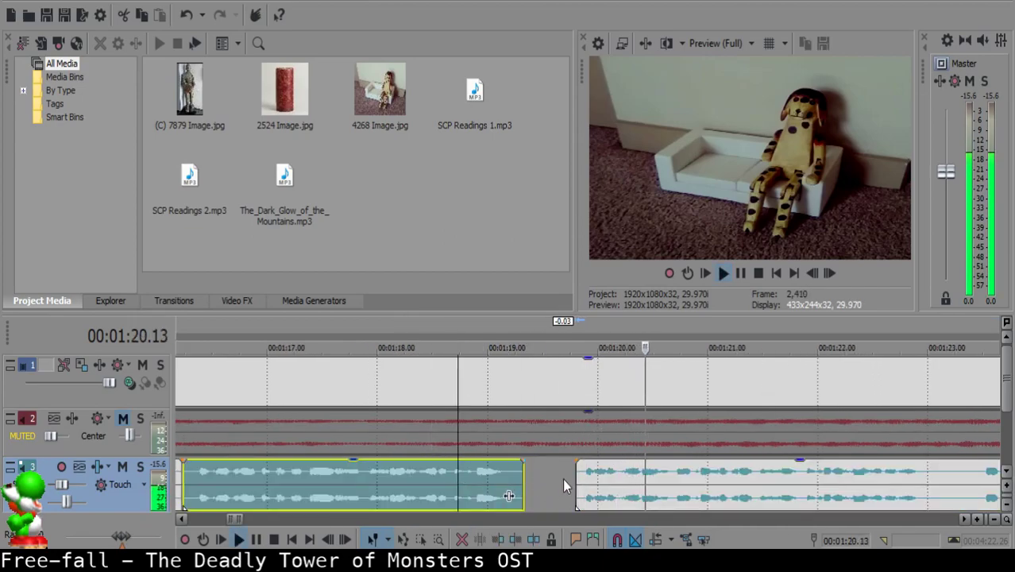
- Move the remaining narration a few more frames earlier to about 00:01:19.20 and replay the transition from the previous clip
key(space)
drag(589, 480, 591, 490)
click(480, 493)
key(space)
key(space)
click(454, 492)
key(space)
- Find the end of the phrase on the waveform and split the narration at about 00:01:22.24
scroll(580, 481, down, 3)
scroll(581, 480, down, 4)
scroll(576, 482, up, 3)
scroll(572, 484, up, 4)
click(502, 485)
click(528, 479)
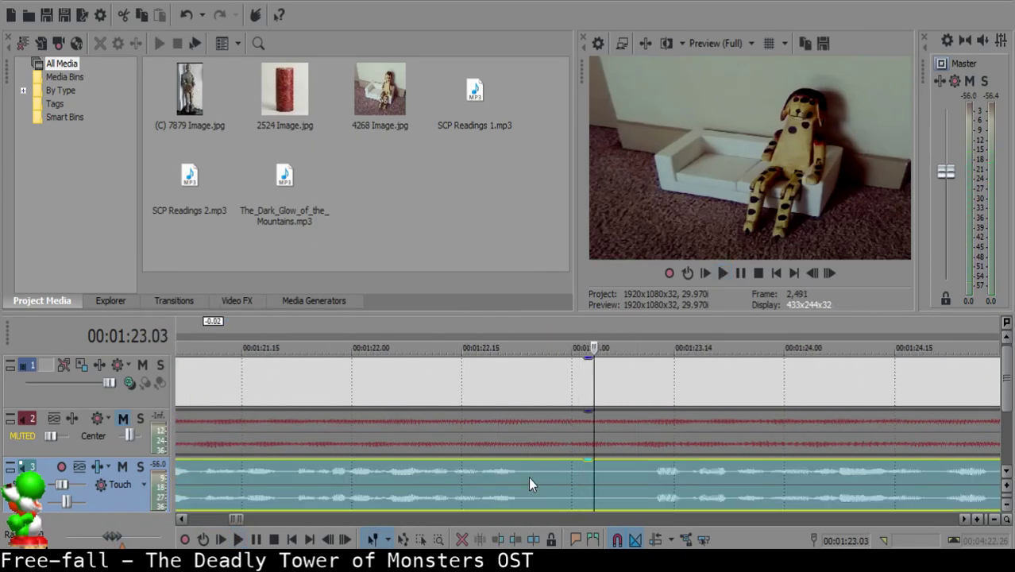
key(s)
- Audition the following narration, split it at about 00:01:25.26 and delete the passage back to about 00:01:22.24
scroll(724, 473, down, 2)
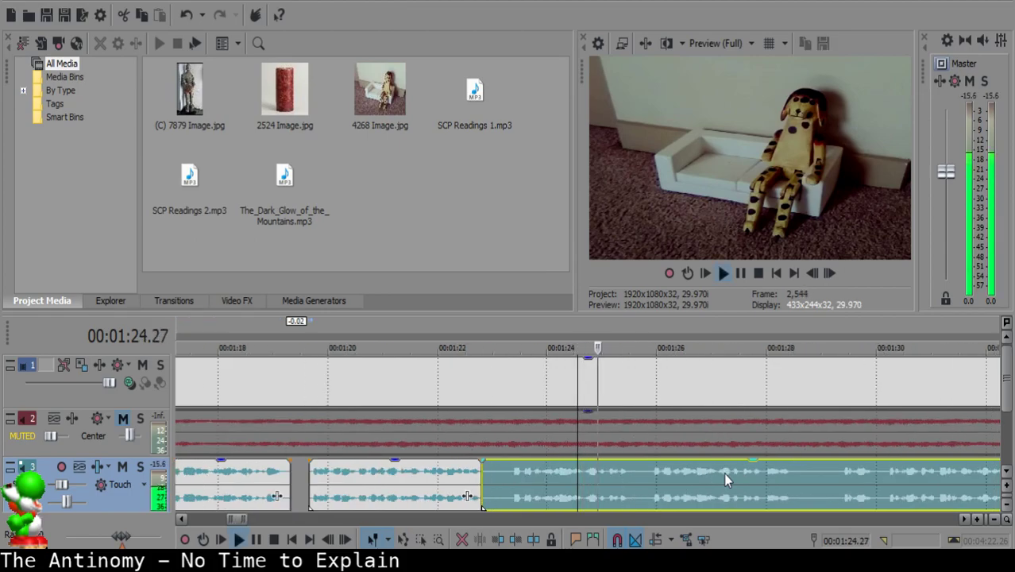
click(637, 477)
click(701, 476)
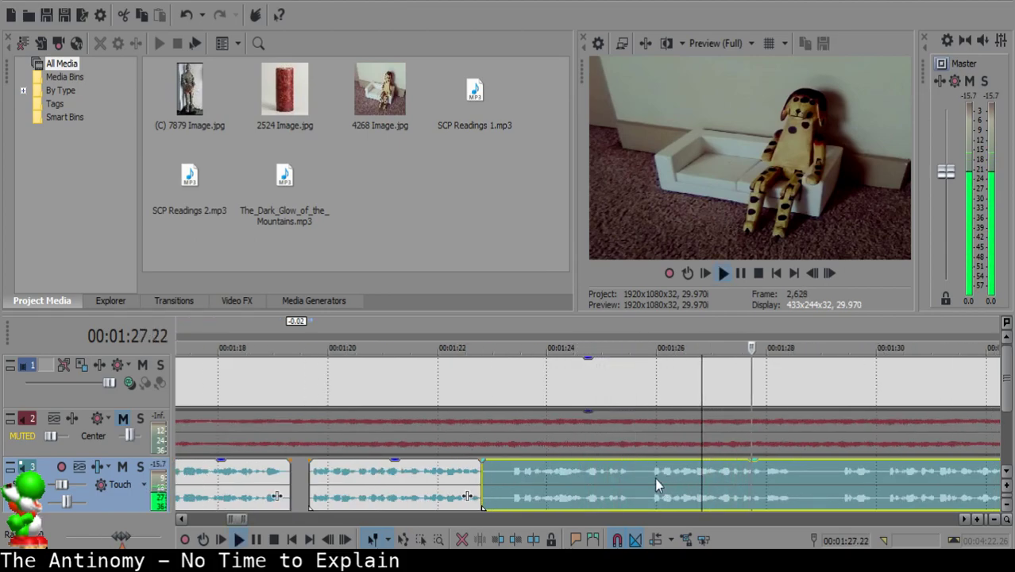
click(649, 475)
key(space)
key(space)
key(s)
click(610, 485)
key(Delete)
- Add a short fade-out at the end of the clip near 00:01:22.24 and replay its ending
click(466, 482)
key(space)
scroll(544, 480, up, 3)
key(Return)
drag(600, 461, 604, 488)
click(519, 492)
key(space)
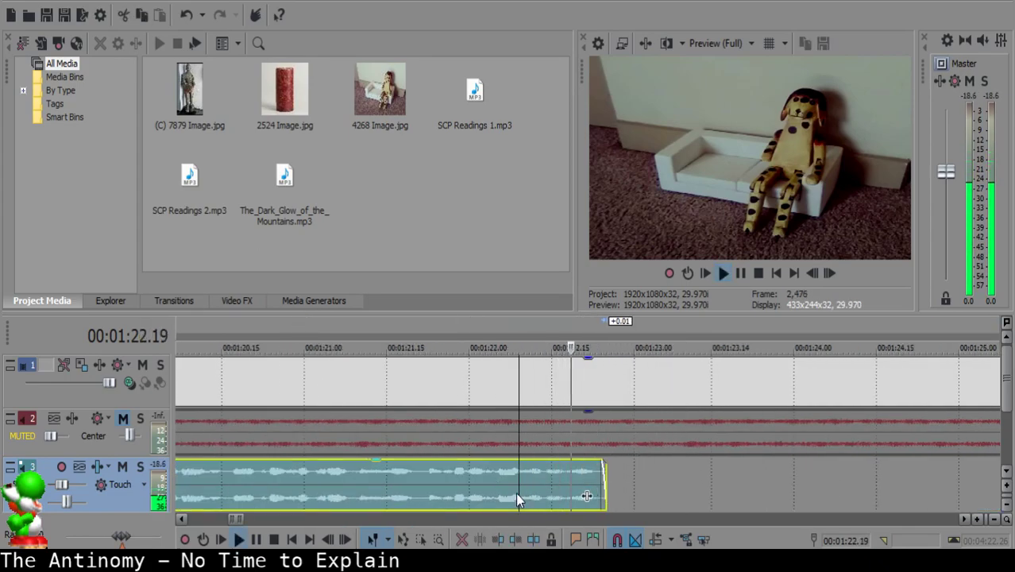
- Move the remaining narration back to about 00:01:22.28, just after the faded clip, and play across the join
click(667, 477)
key(Return)
click(622, 469)
scroll(624, 474, down, 3)
drag(805, 494, 688, 478)
scroll(687, 478, up, 5)
click(416, 480)
key(space)
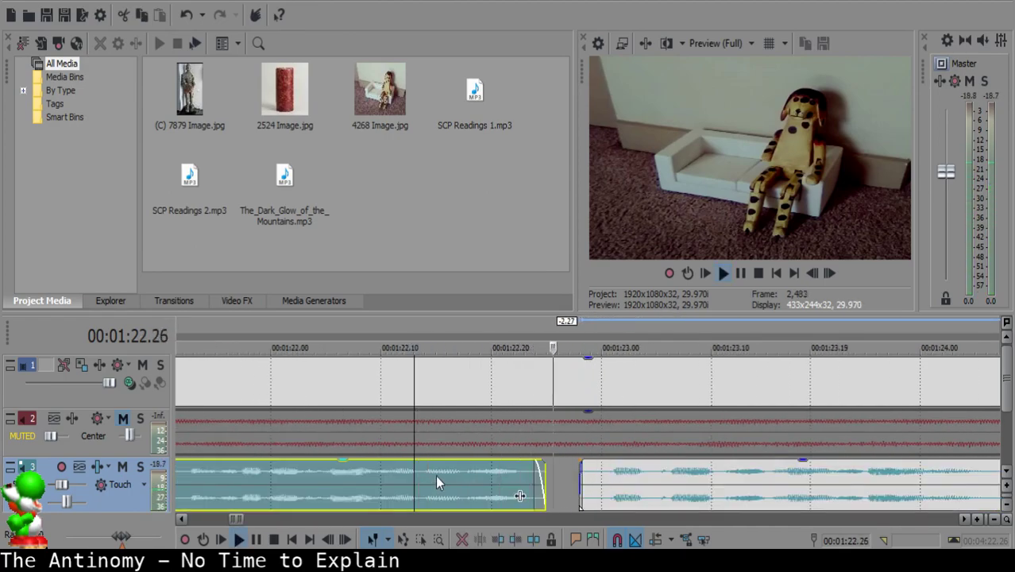
click(597, 489)
key(space)
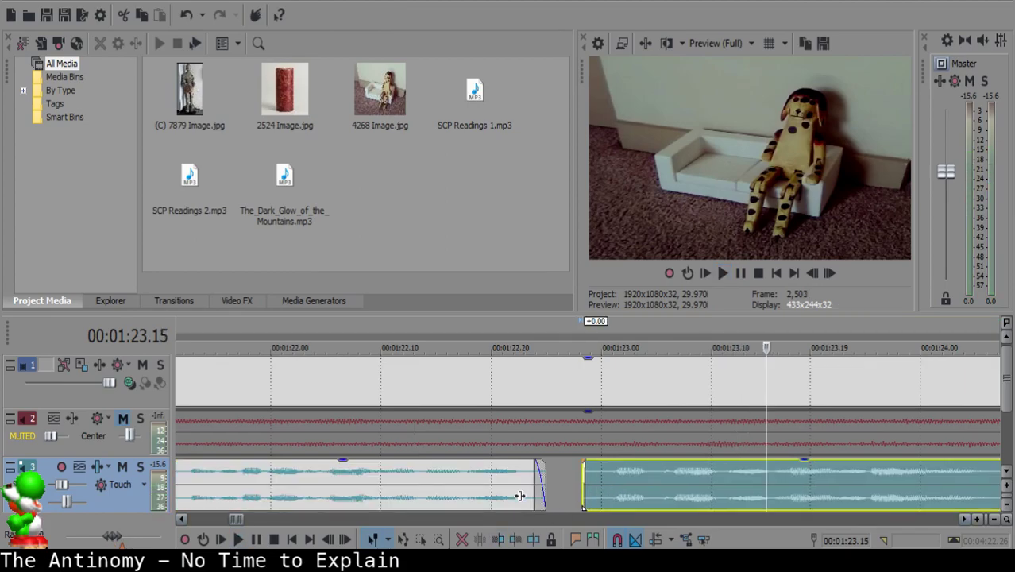
- Replay the join near 00:01:23 and move the remaining narration two frames earlier
scroll(514, 502, down, 5)
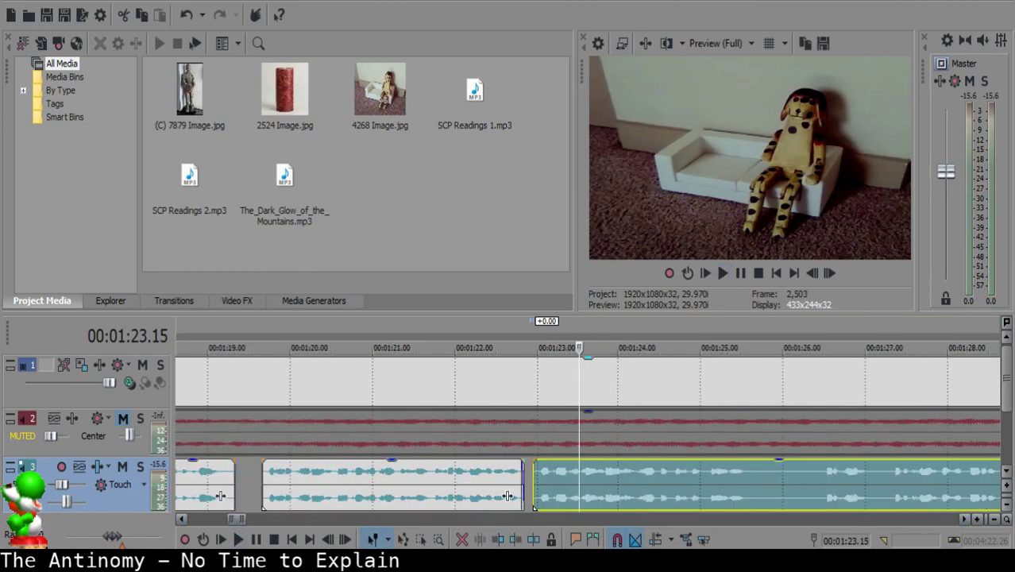
click(416, 494)
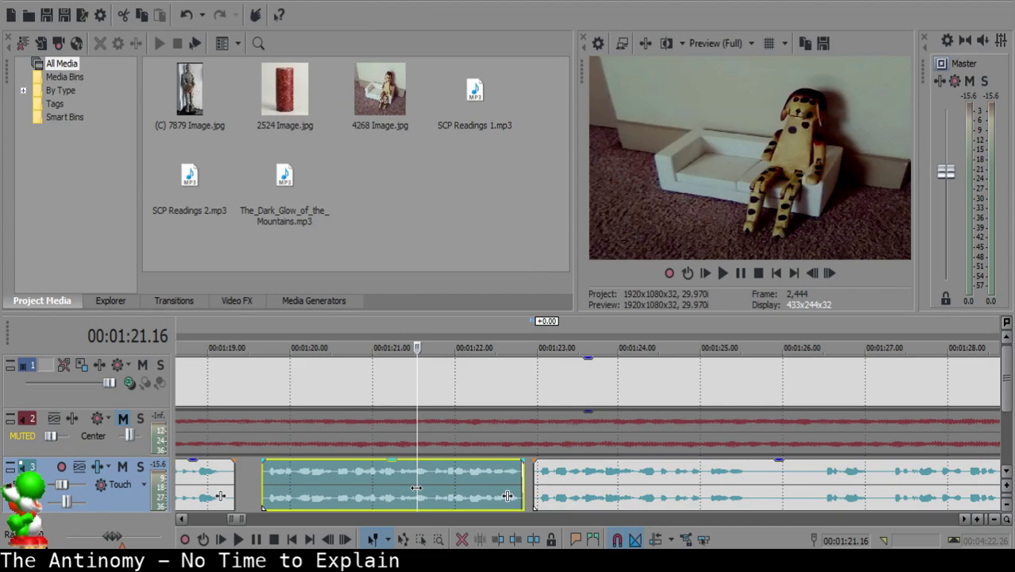
click(421, 480)
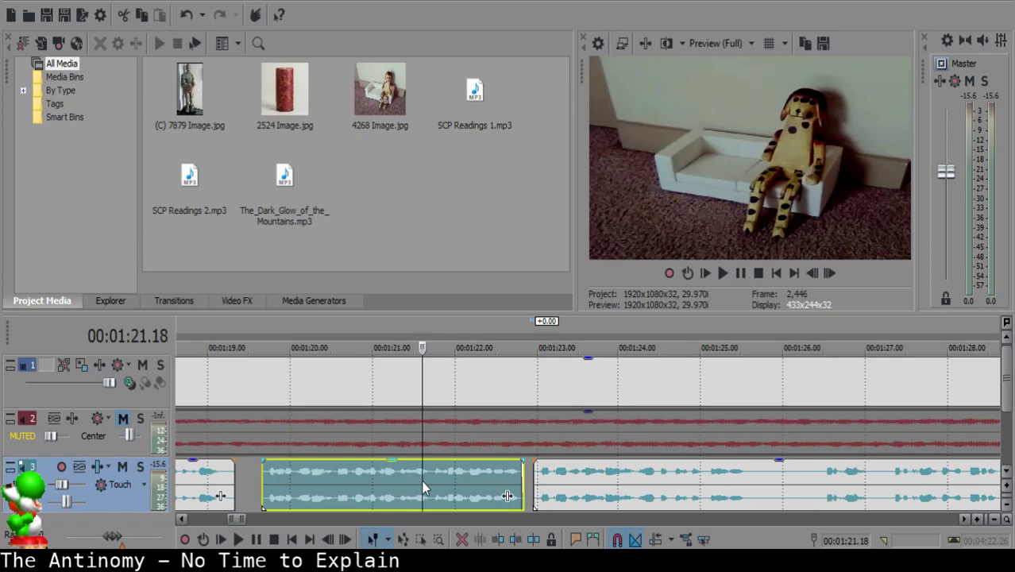
key(space)
scroll(545, 466, up, 3)
key(Return)
drag(552, 482, 537, 482)
- Play on to the end of the next phrase and split the narration at 00:01:25.16
click(388, 486)
key(space)
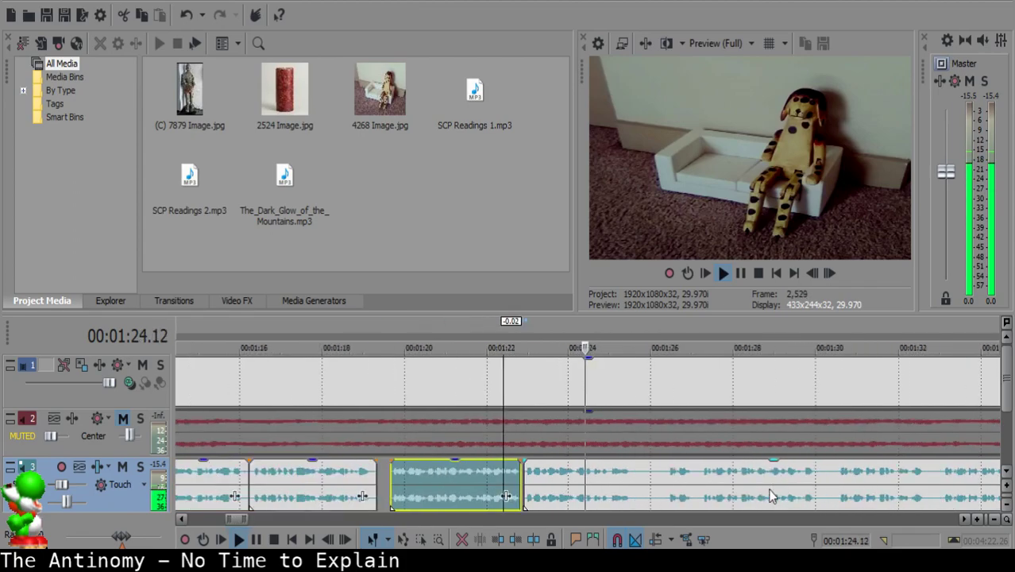
click(588, 482)
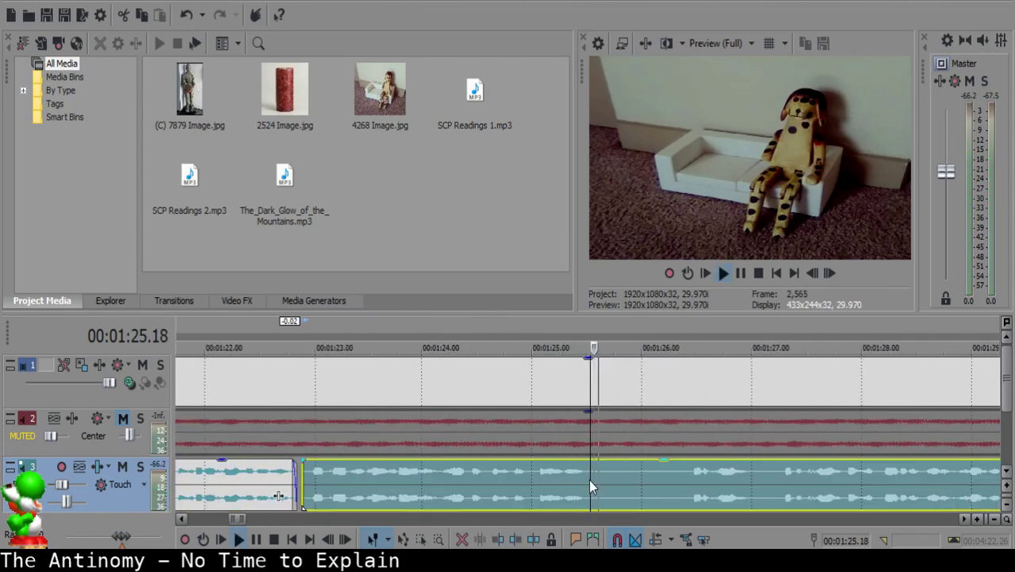
key(s)
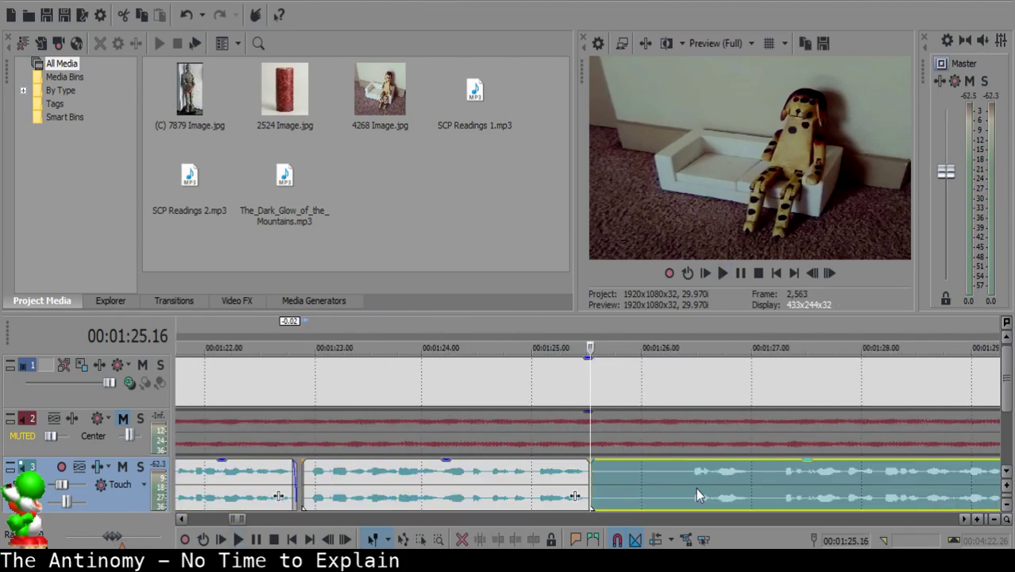
- Audition the narration beyond 00:01:25.16 and split it at about 00:01:33.01, before the phrase to keep
click(681, 479)
scroll(681, 476, down, 3)
key(space)
click(712, 487)
click(809, 473)
scroll(809, 473, up, 3)
click(861, 476)
scroll(861, 476, down, 2)
click(430, 480)
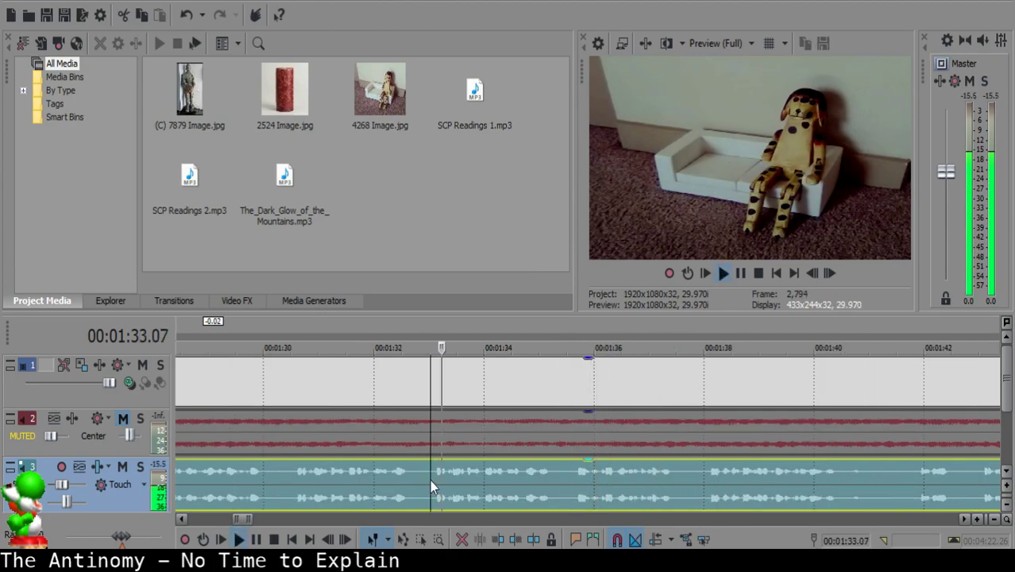
key(space)
key(s)
- Delete the passage between 00:01:25.16 and about 00:01:33.01 and move the remaining narration back to about 00:01:25.20
scroll(327, 475, down, 2)
click(274, 473)
scroll(390, 493, up, 5)
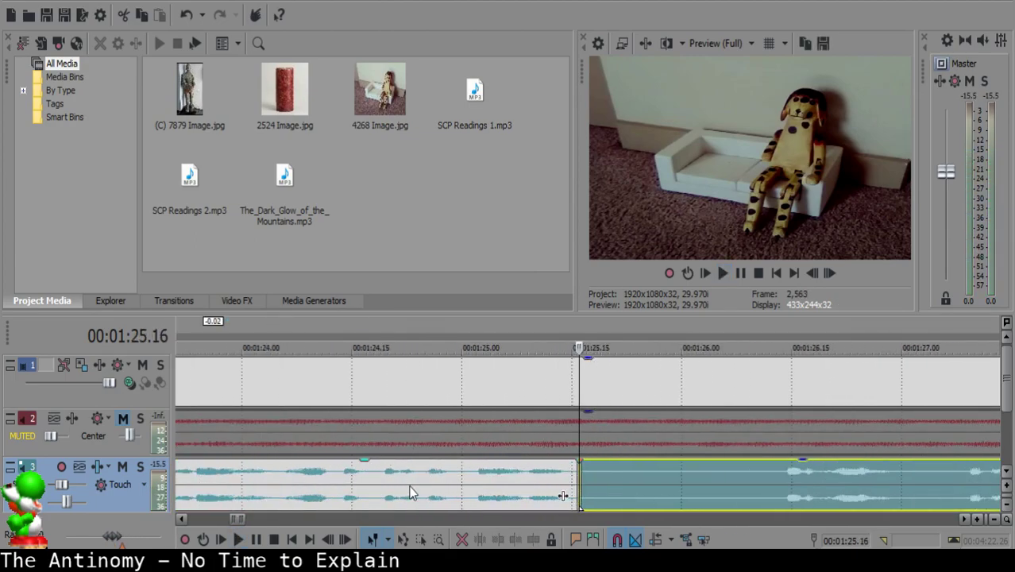
scroll(612, 479, down, 5)
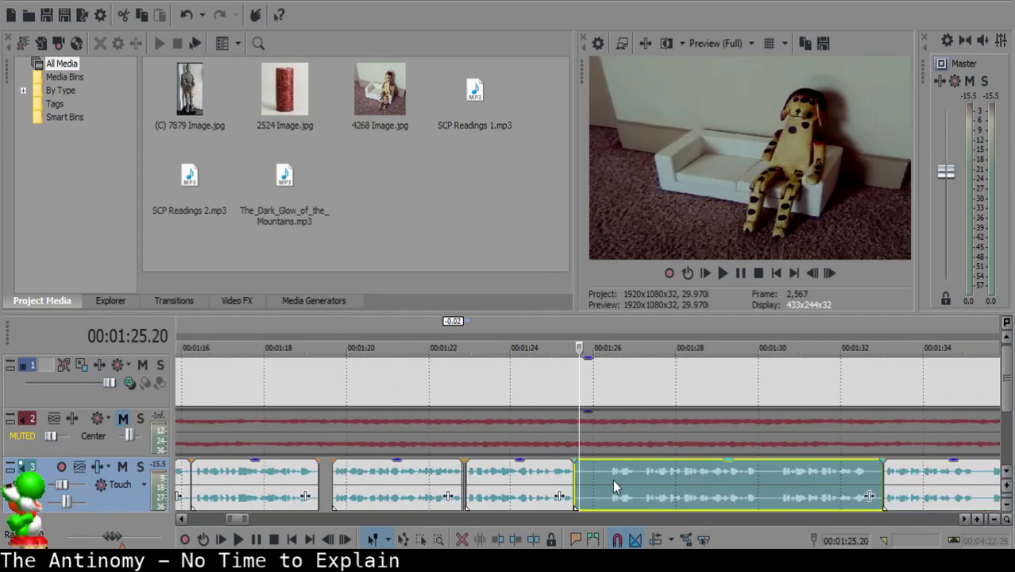
drag(613, 480, 640, 492)
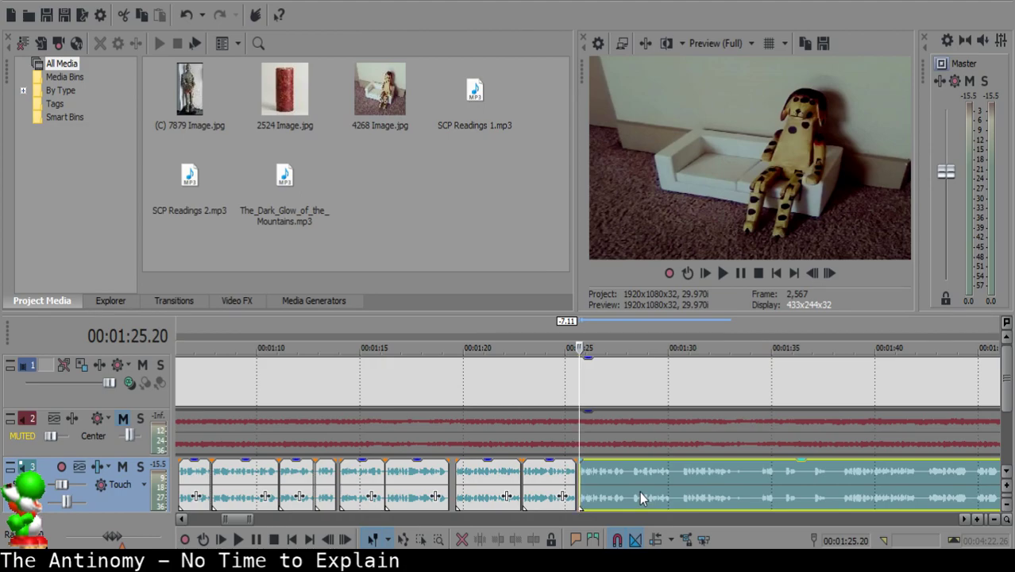
- Remove 2524 Image.jpg from the project media
scroll(640, 492, up, 3)
click(290, 94)
key(Delete)
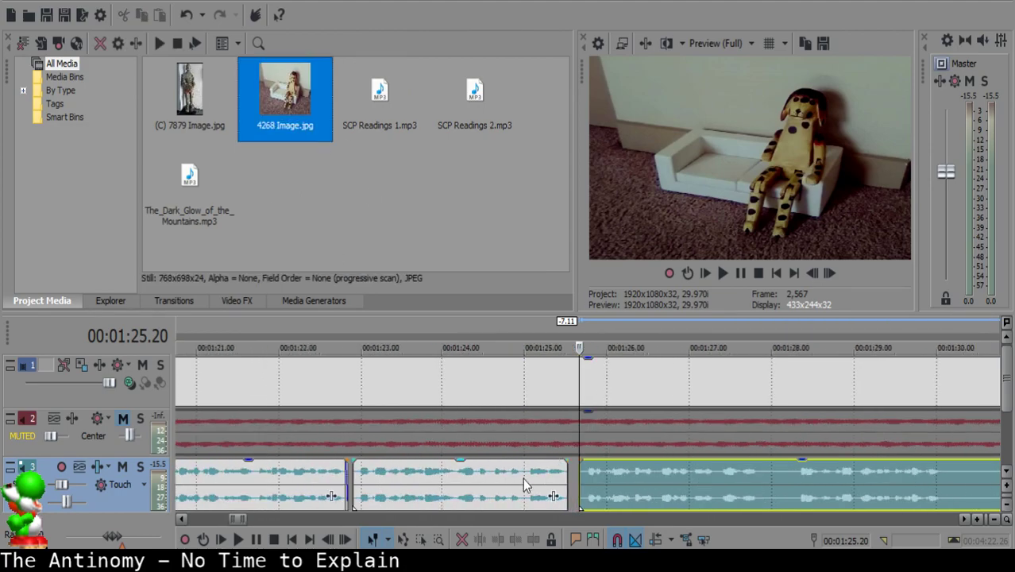
- Move the remaining narration after the 00:01:25.16 cut one frame earlier
click(523, 479)
click(596, 479)
drag(596, 479, 593, 481)
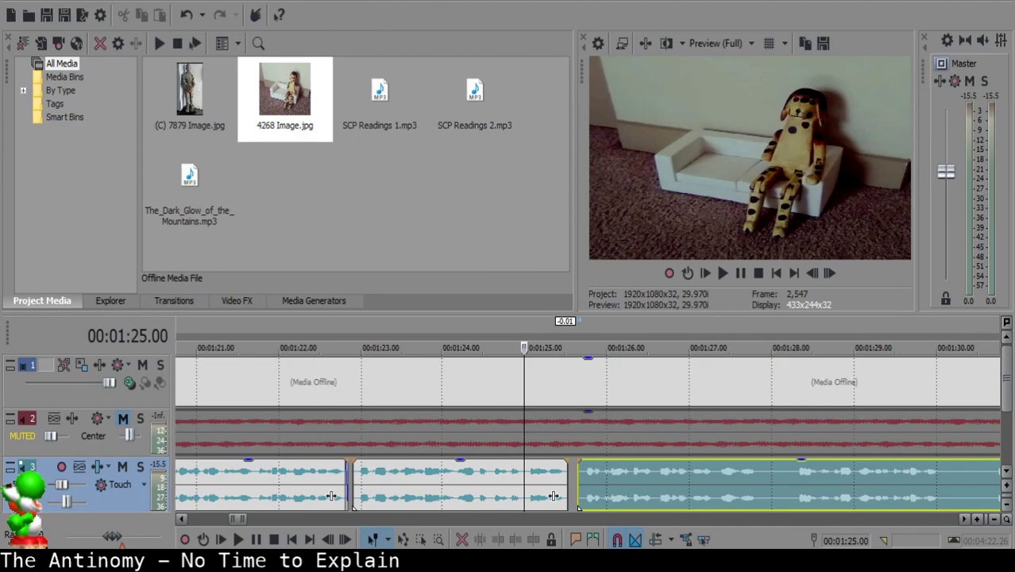
click(536, 482)
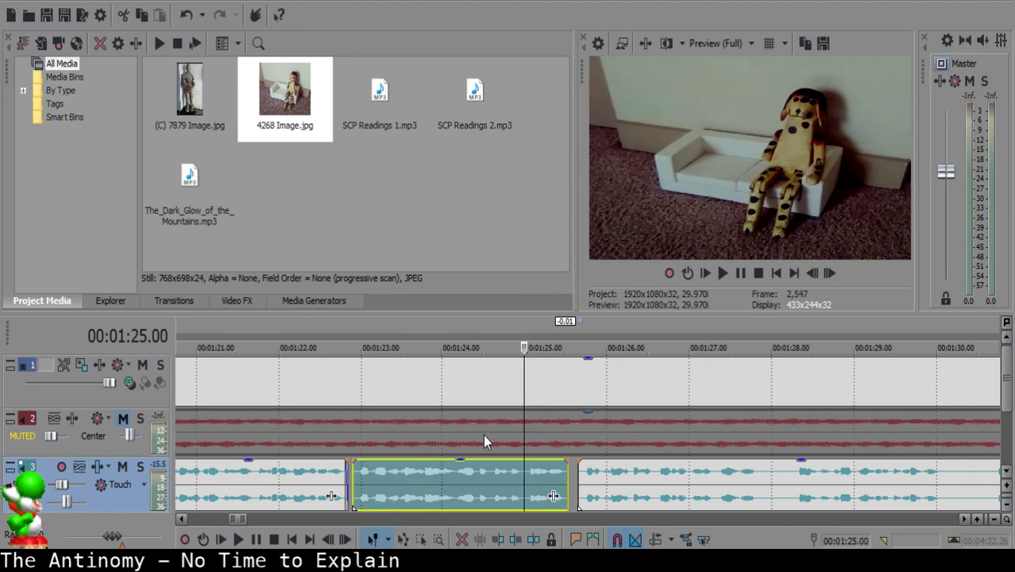
click(501, 488)
- Survey the whole timeline and examine the end of the last narration clip around 00:14:10
scroll(501, 488, down, 10)
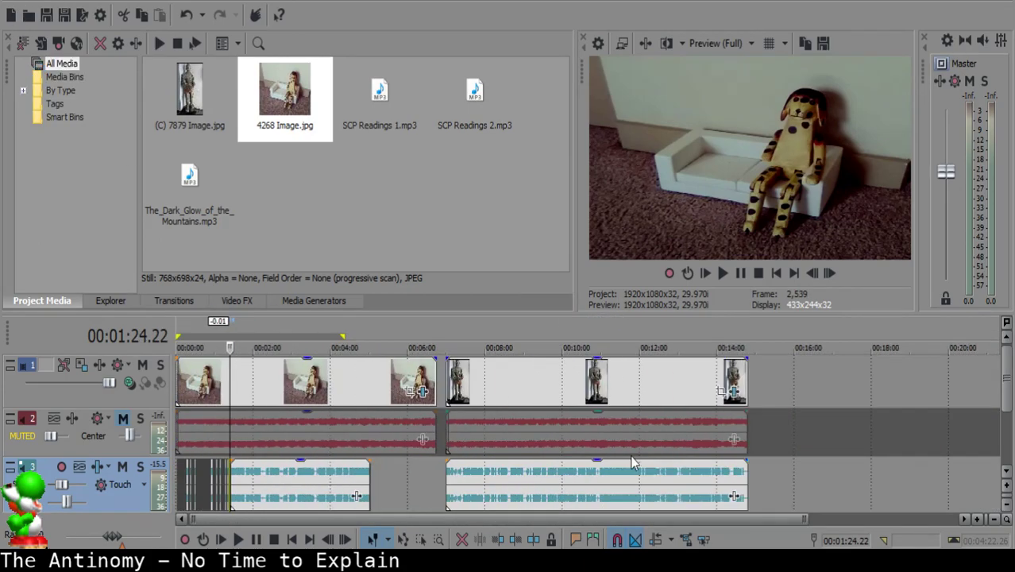
click(710, 480)
scroll(711, 480, up, 5)
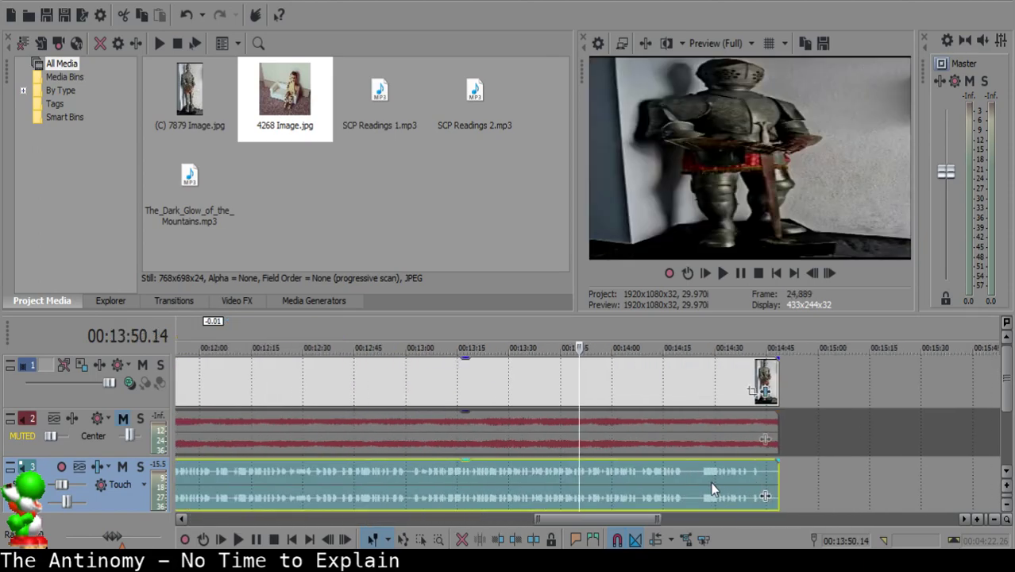
click(634, 485)
scroll(635, 484, up, 4)
click(635, 485)
scroll(636, 484, down, 5)
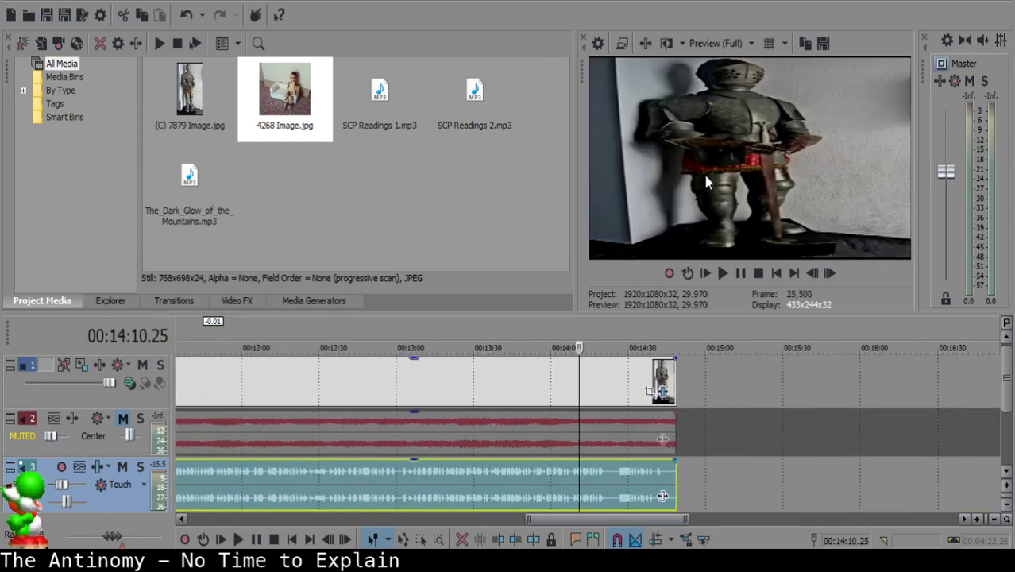
scroll(572, 505, up, 3)
click(530, 487)
scroll(532, 485, down, 8)
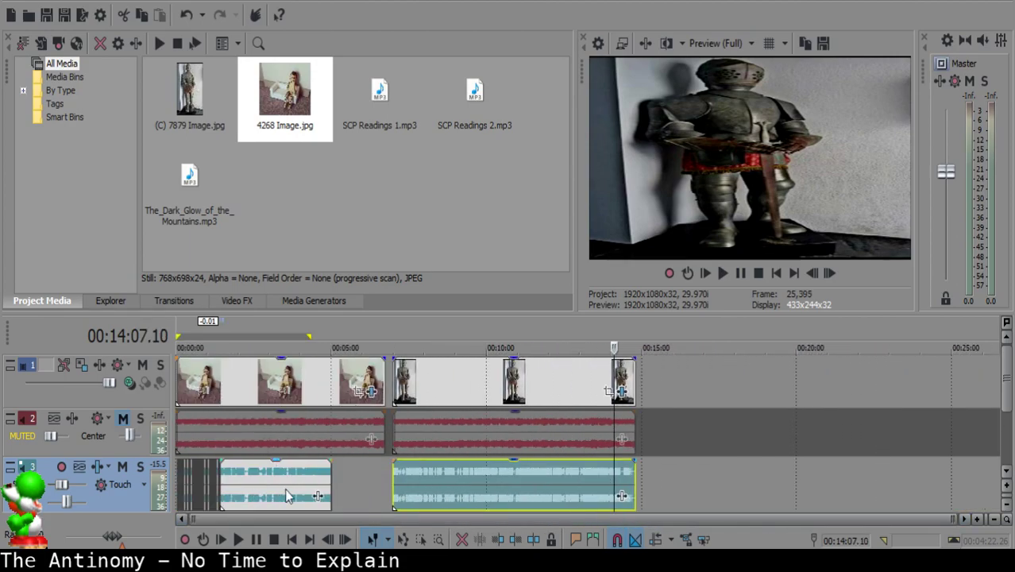
click(223, 472)
scroll(431, 485, up, 8)
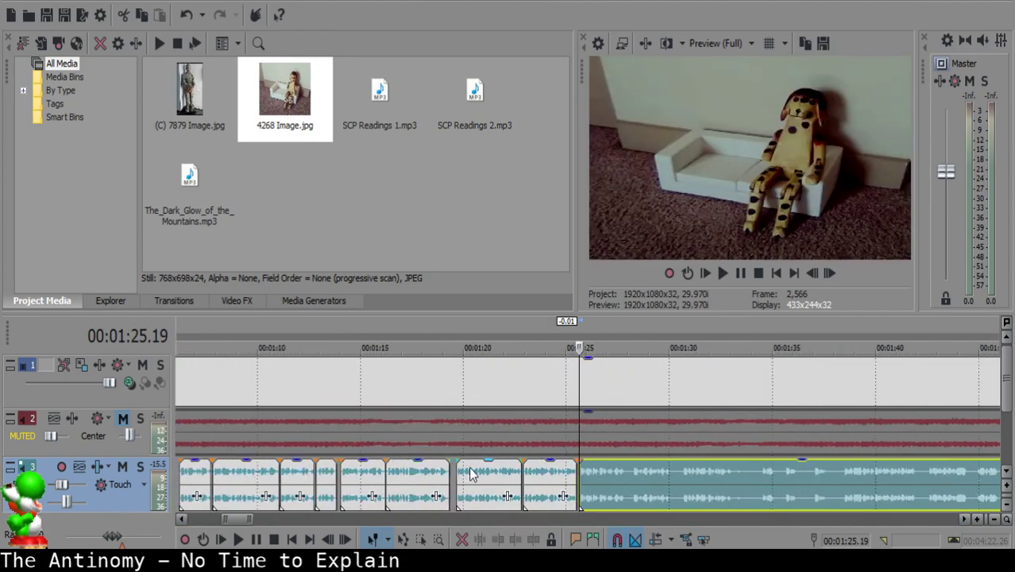
- Play across the join near 00:01:25.16, move the following narration one more frame earlier and replay
click(513, 486)
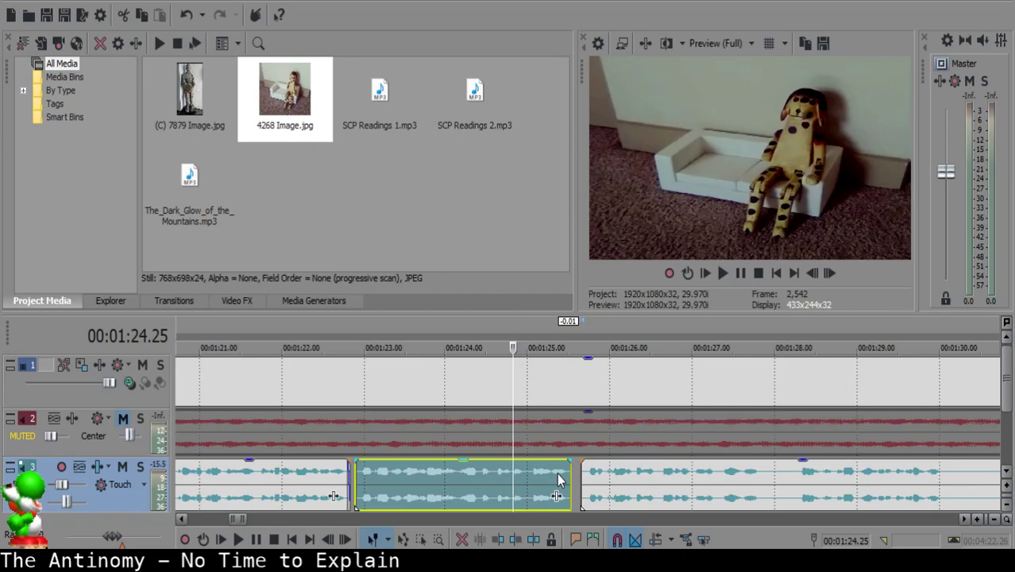
key(space)
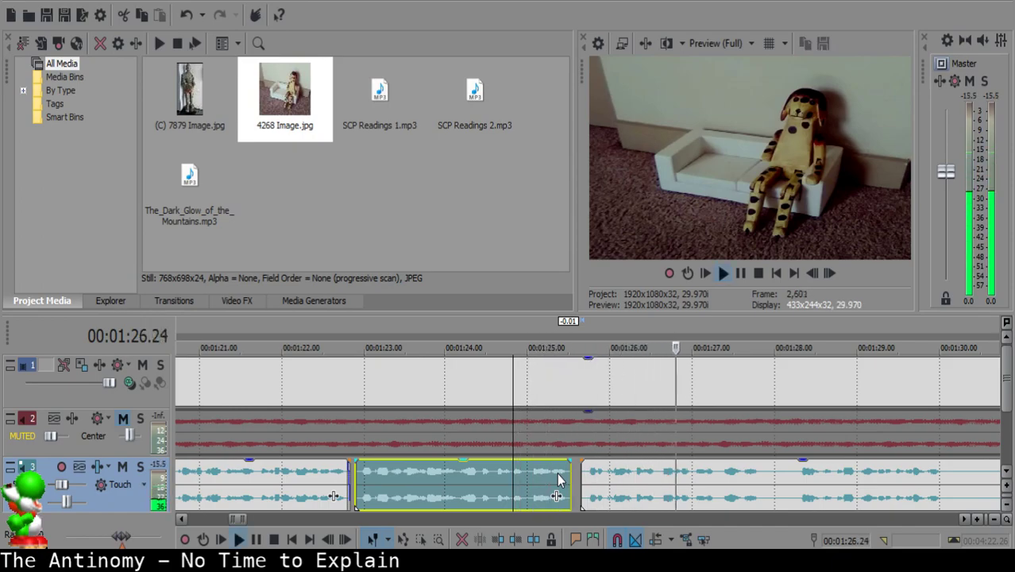
click(668, 481)
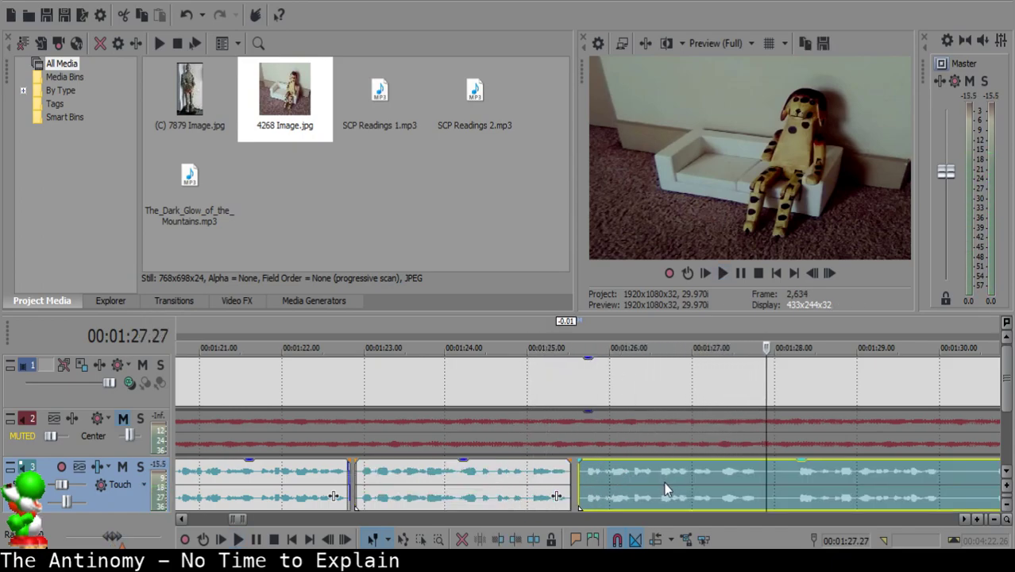
click(531, 485)
key(space)
scroll(566, 475, down, 4)
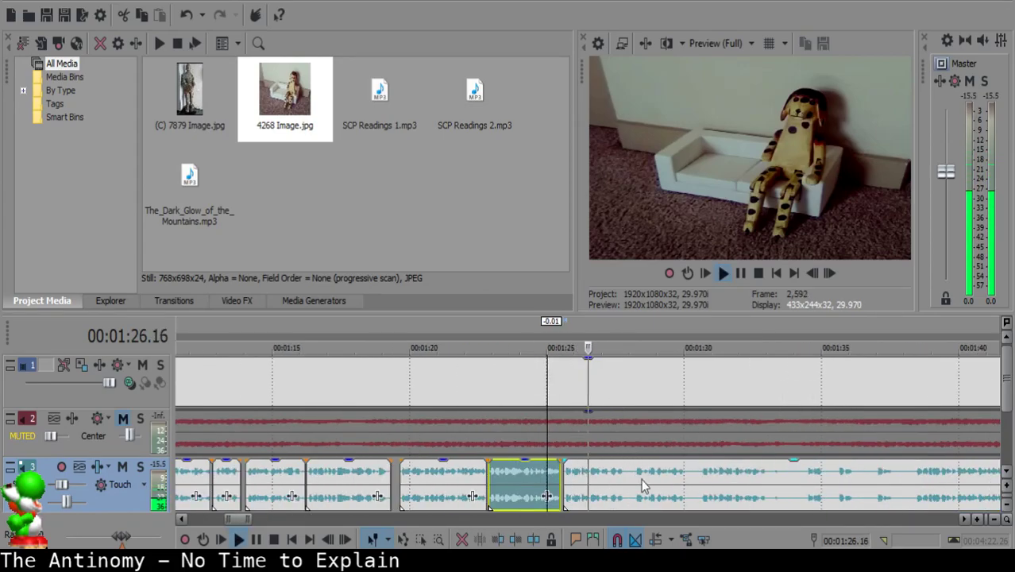
- Split the narration at about 00:01:27.25, at the end of the phrase
scroll(615, 482, up, 5)
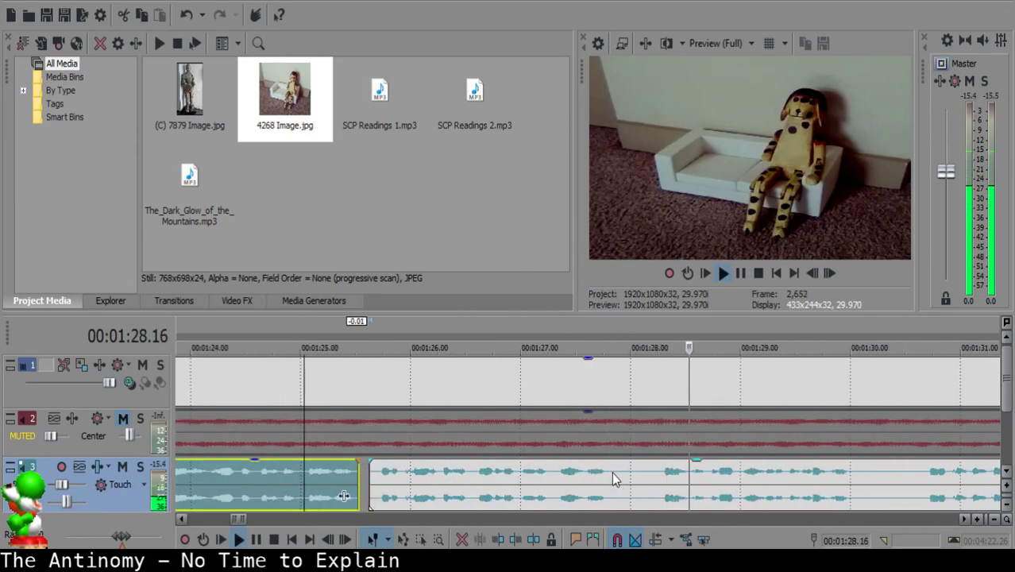
key(Return)
click(613, 475)
key(s)
- Audition the narration after the pause and split it at 00:01:28.07, just before the next phrase
key(space)
click(912, 472)
scroll(912, 472, down, 1)
key(Return)
click(385, 467)
key(space)
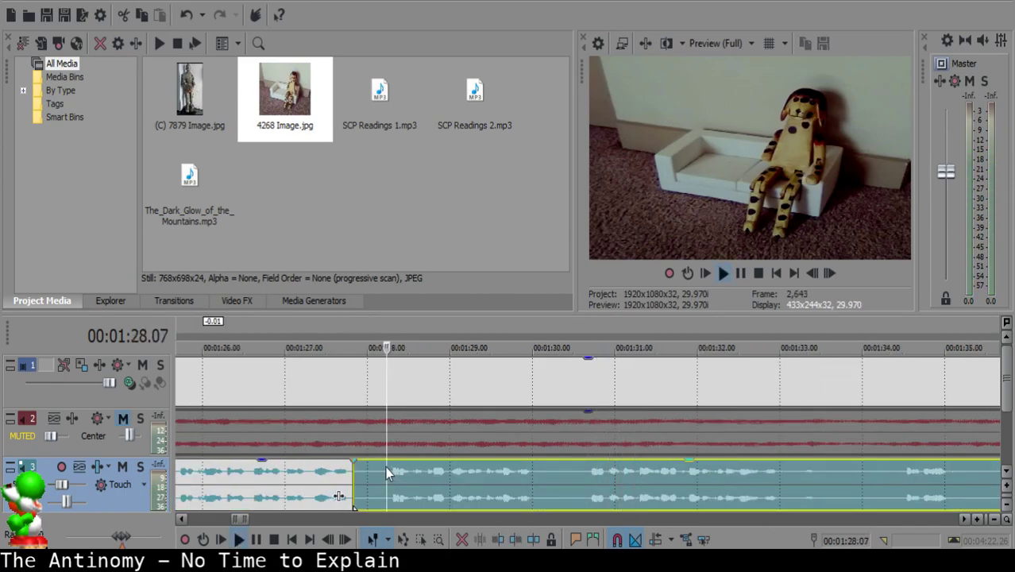
key(space)
key(s)
- Delete the short pause between about 00:01:27.25 and 00:01:28.07, move the remaining narration 12 frames earlier and replay
click(374, 475)
scroll(373, 475, up, 1)
key(Delete)
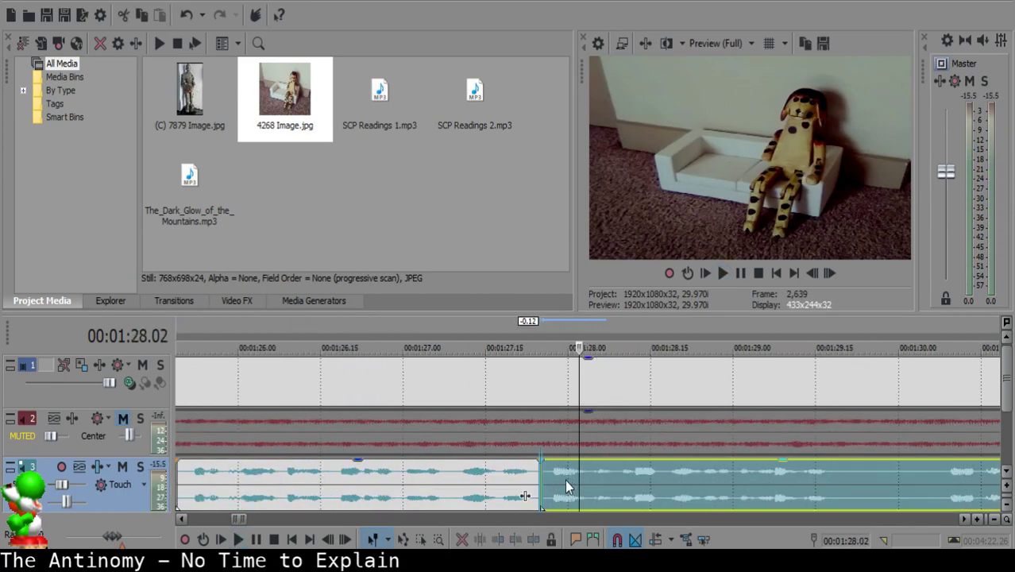
click(434, 483)
key(space)
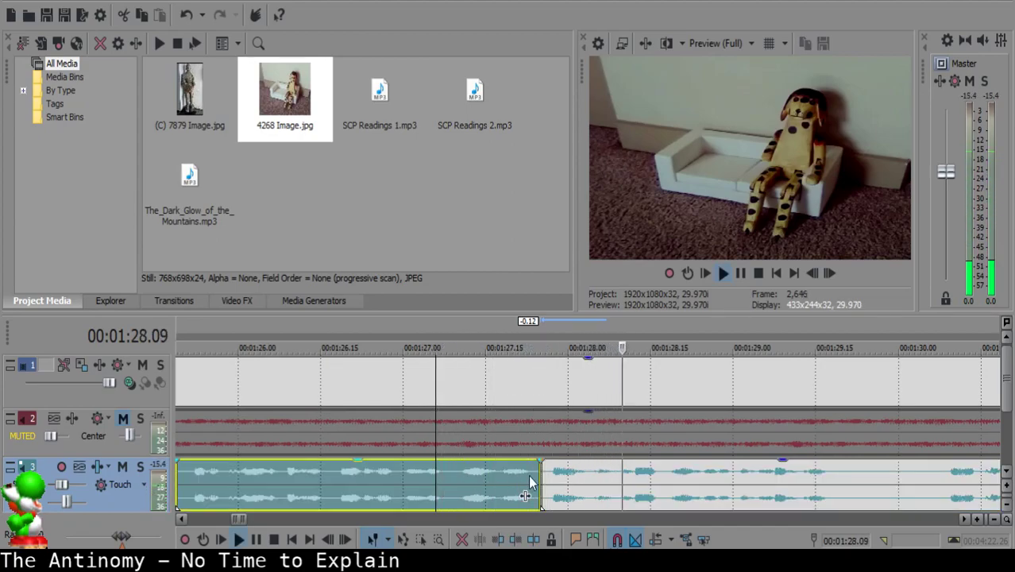
- Move the narration after the join near 00:01:27.25 two frames later and replay across the join
click(573, 479)
click(333, 477)
scroll(522, 474, down, 2)
scroll(523, 474, down, 1)
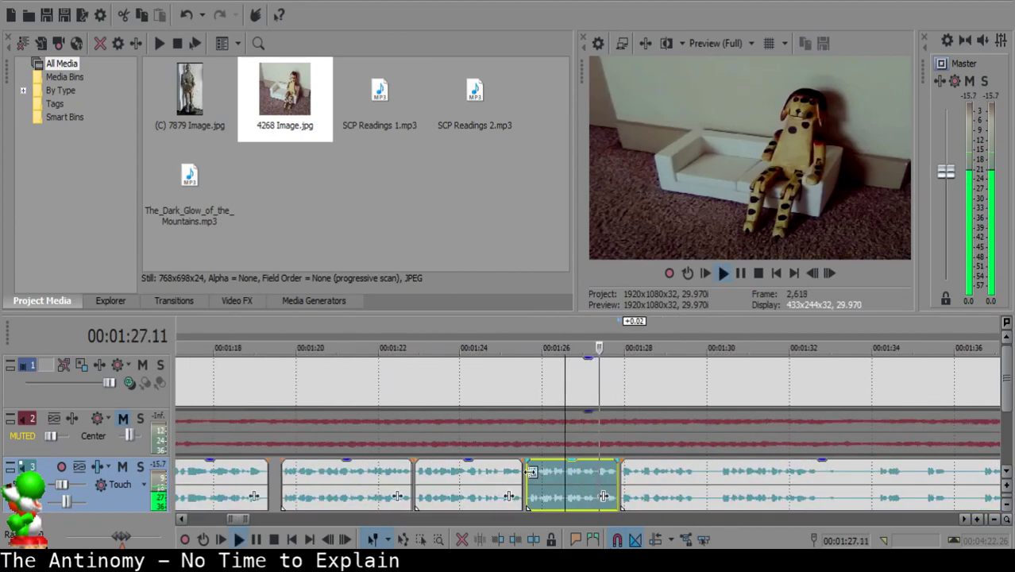
scroll(627, 479, up, 3)
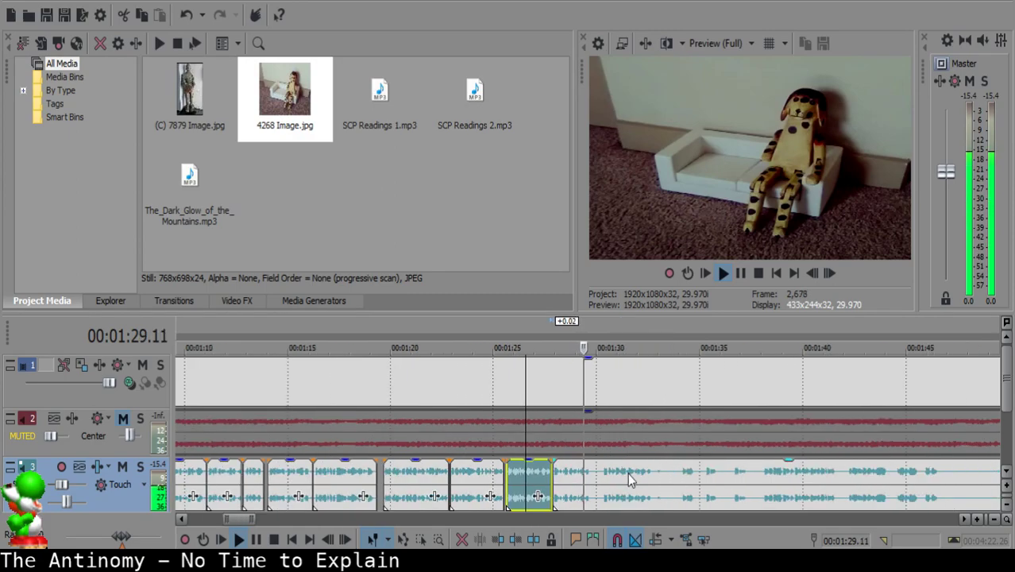
- Split the narration at 00:01:29.25, at the end of the phrase
click(584, 472)
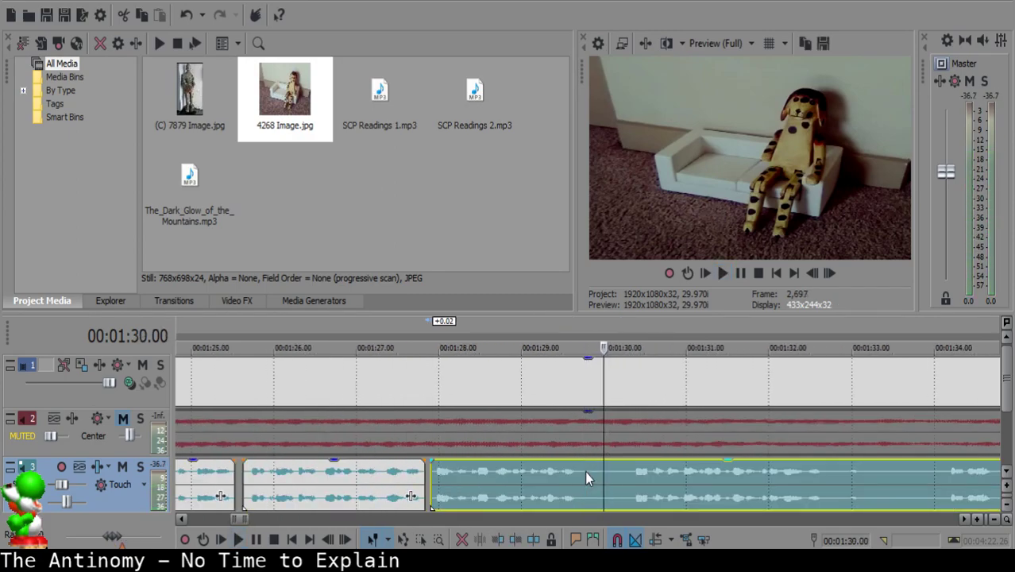
click(589, 471)
key(s)
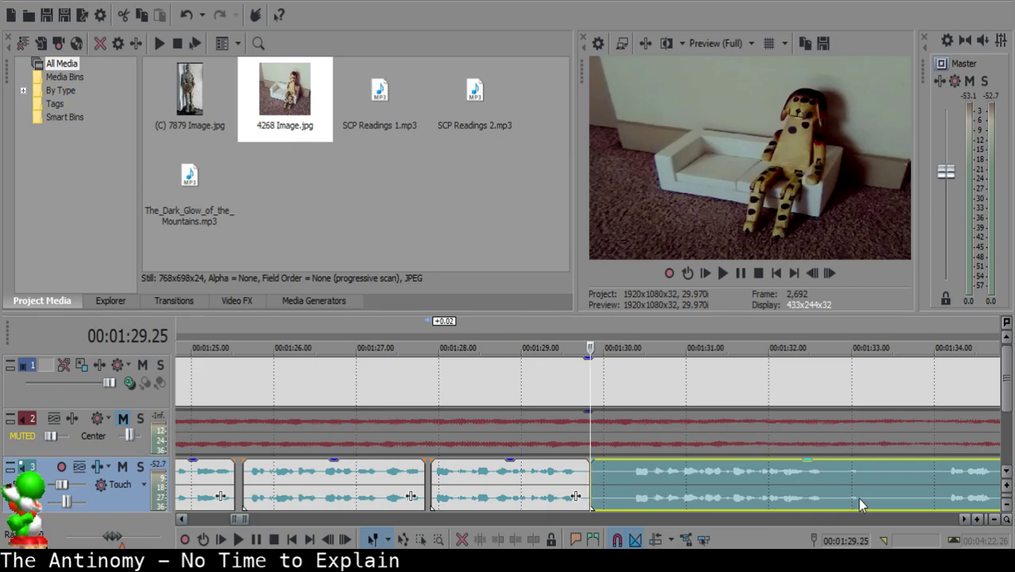
- Look over the remaining narration in both reading sections and return to the split at 00:01:29.25
scroll(701, 469, down, 10)
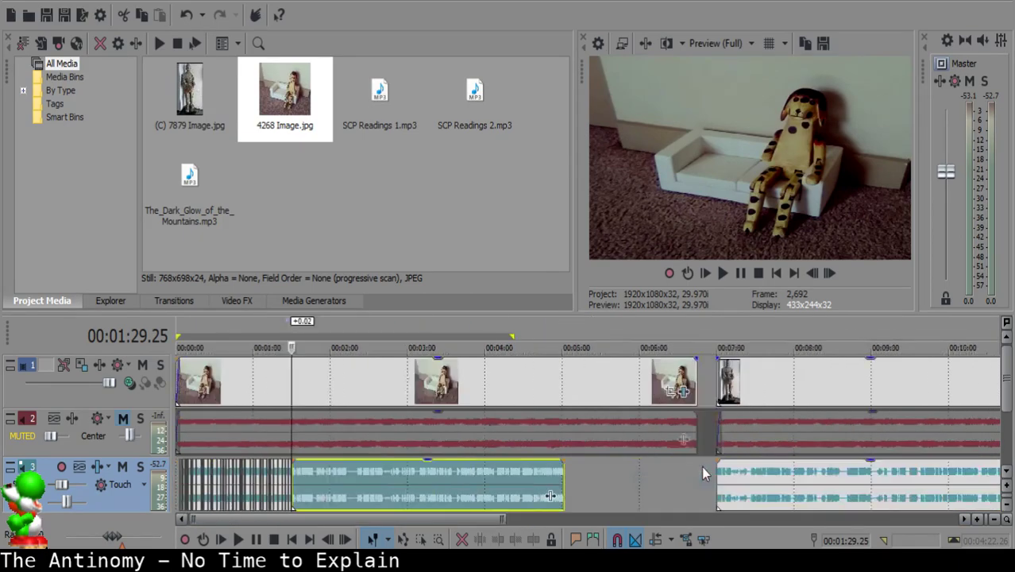
click(609, 480)
click(691, 489)
click(594, 491)
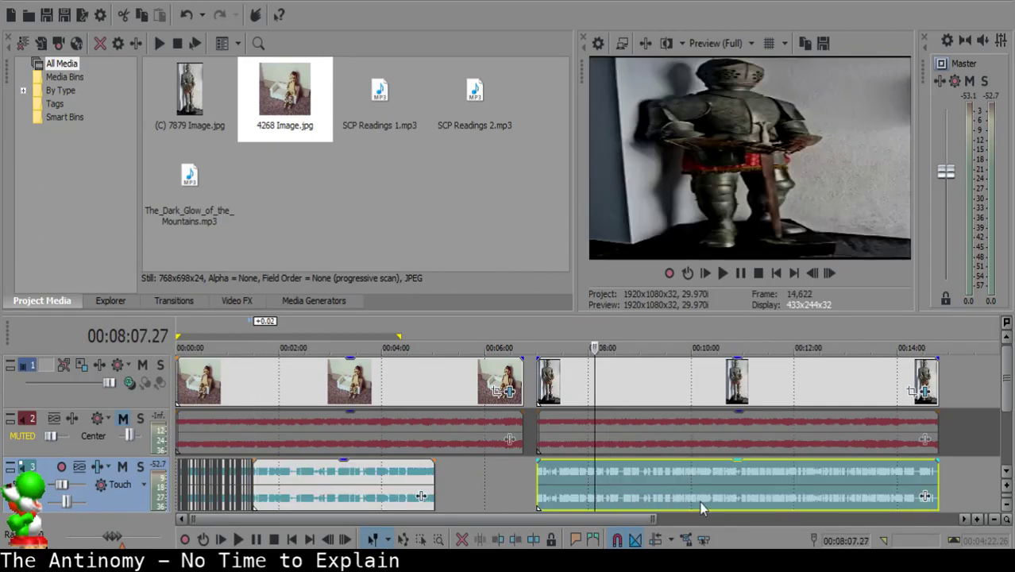
click(265, 475)
drag(248, 469, 250, 469)
click(255, 468)
scroll(598, 483, up, 10)
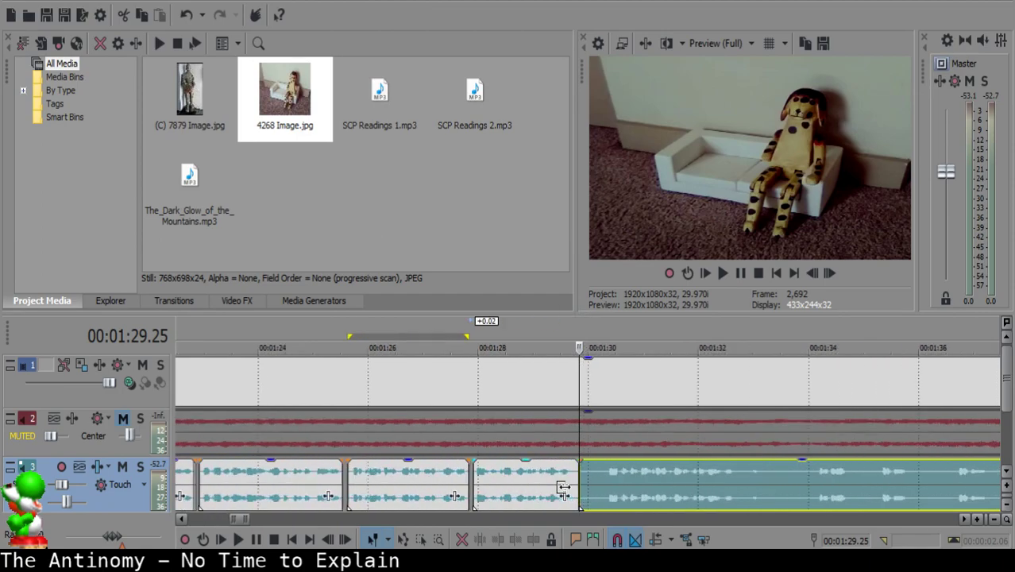
- Audition the narration after the pause and split it at 00:01:30.08, just before the next phrase
click(603, 479)
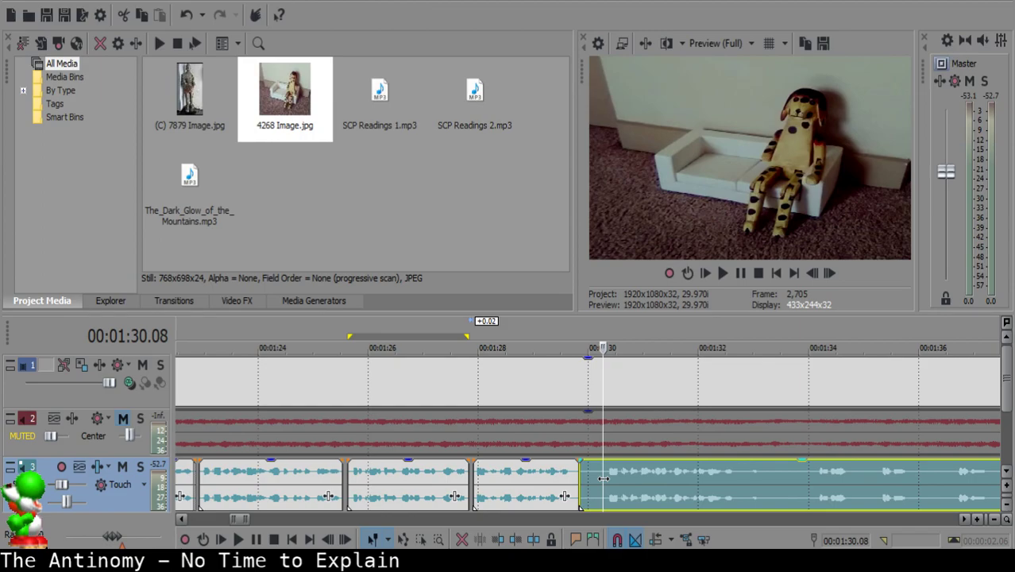
key(space)
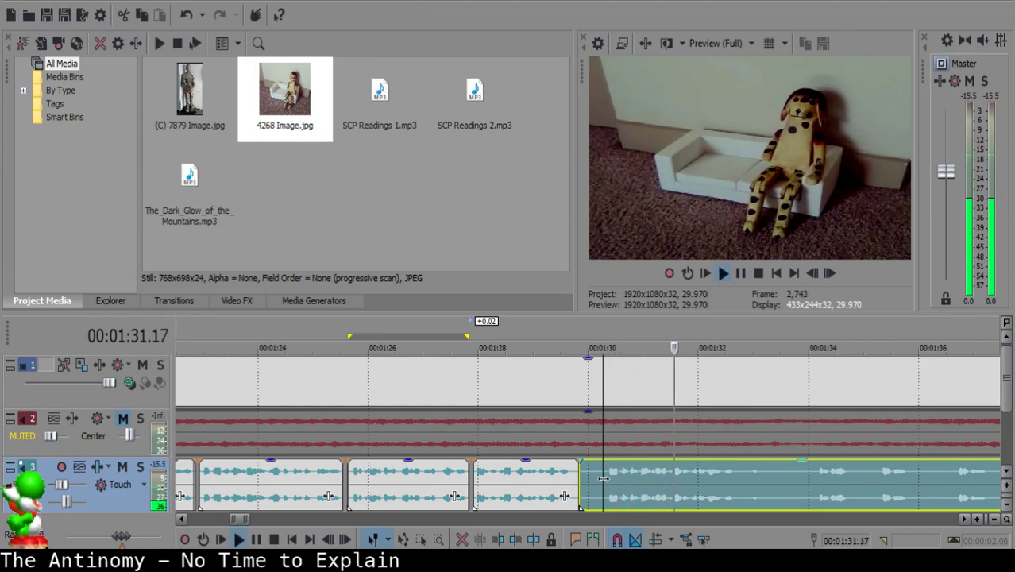
key(space)
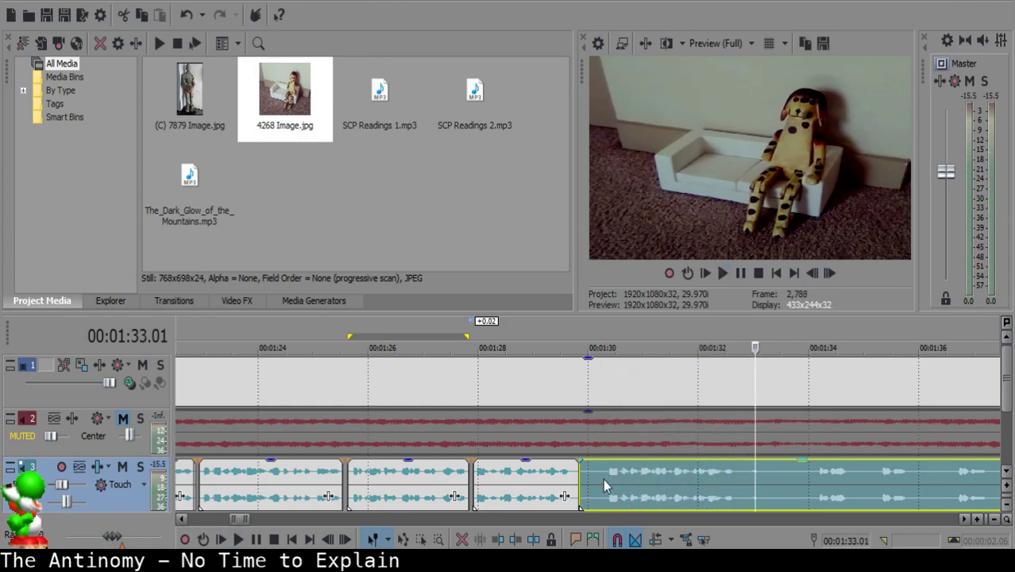
key(s)
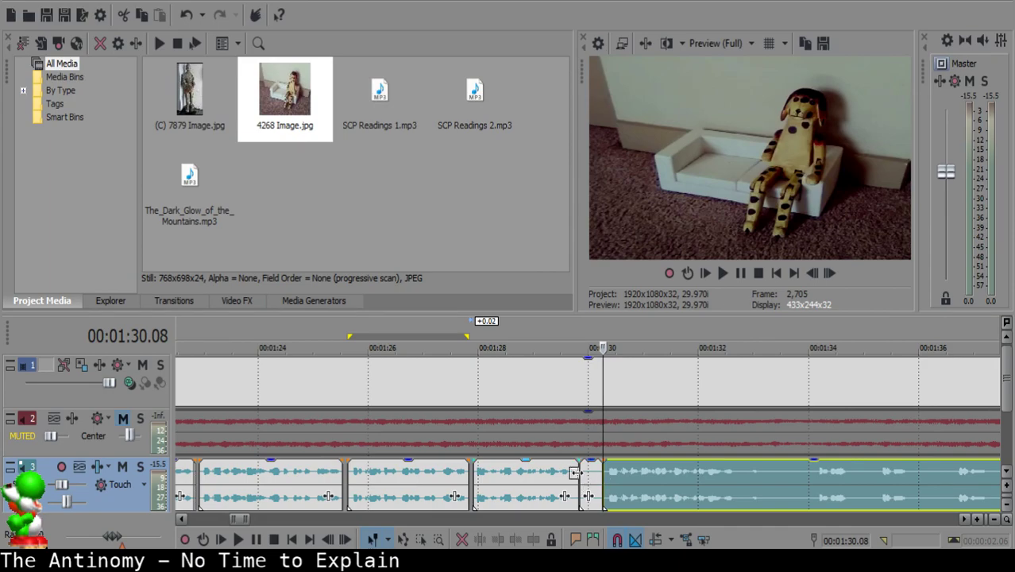
- Delete the short pause between 00:01:29.25 and 00:01:30.08, move the remaining narration 11 frames earlier and replay
click(591, 481)
scroll(584, 471, up, 3)
click(564, 472)
scroll(563, 470, down, 3)
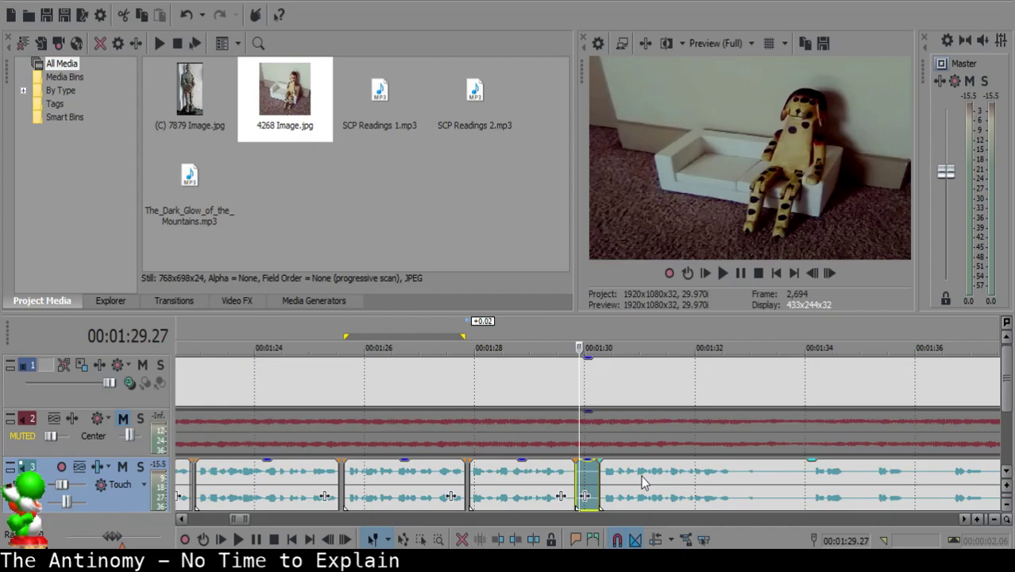
drag(643, 478, 625, 478)
click(527, 474)
key(space)
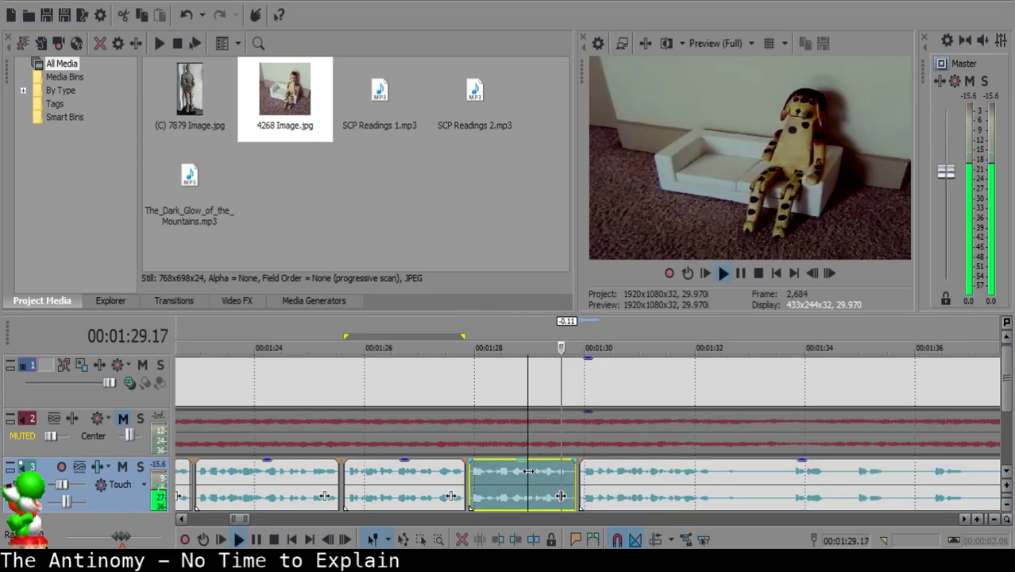
- Play across the join near 00:01:29.25, move the following narration two frames later and replay
key(Return)
click(550, 477)
key(space)
key(Return)
drag(560, 477, 569, 477)
click(507, 484)
key(space)
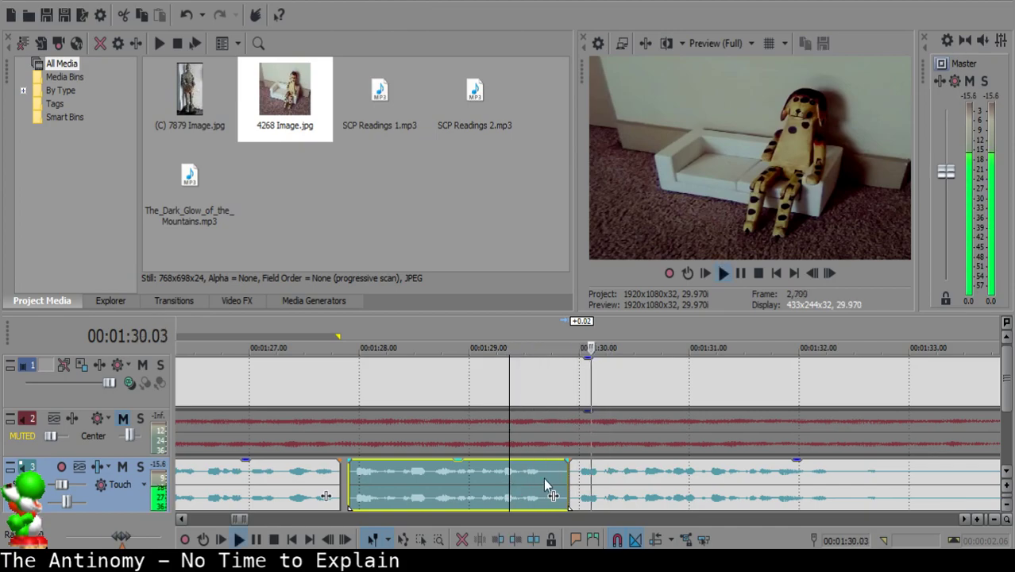
- Add a short fade-out to the end of the narration clip ending near 1:29.27 and play back the transition
click(569, 475)
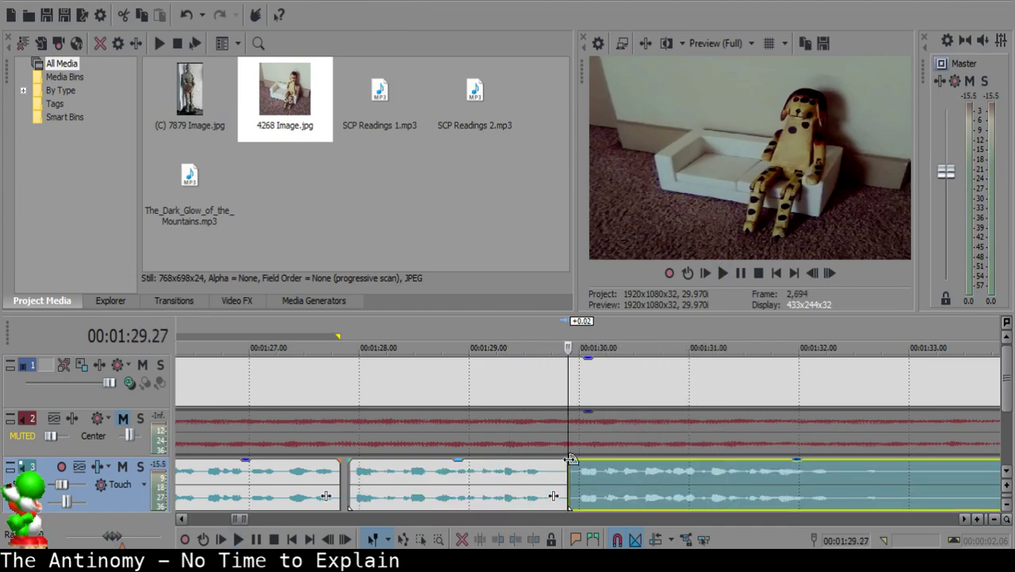
click(500, 482)
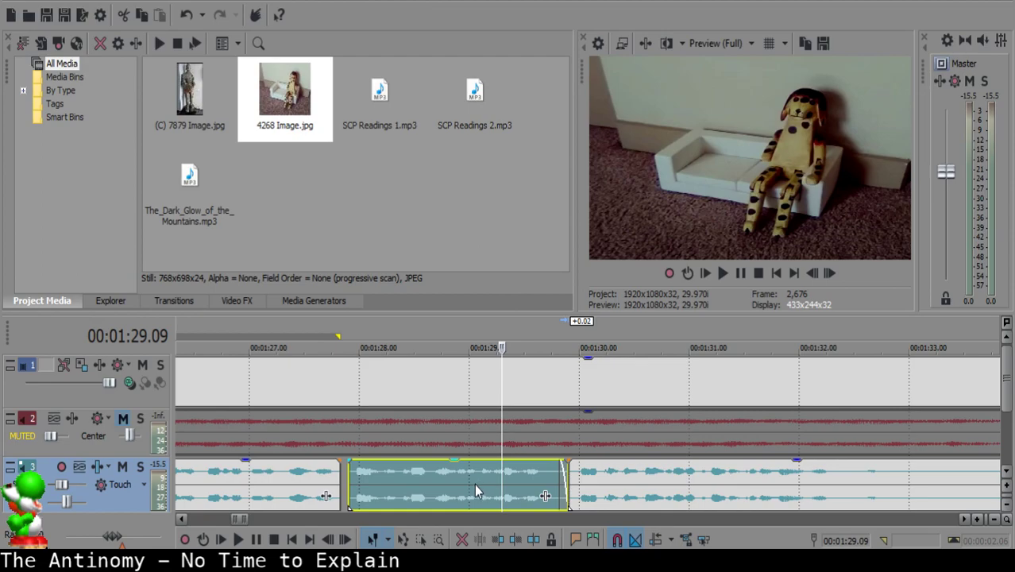
click(474, 484)
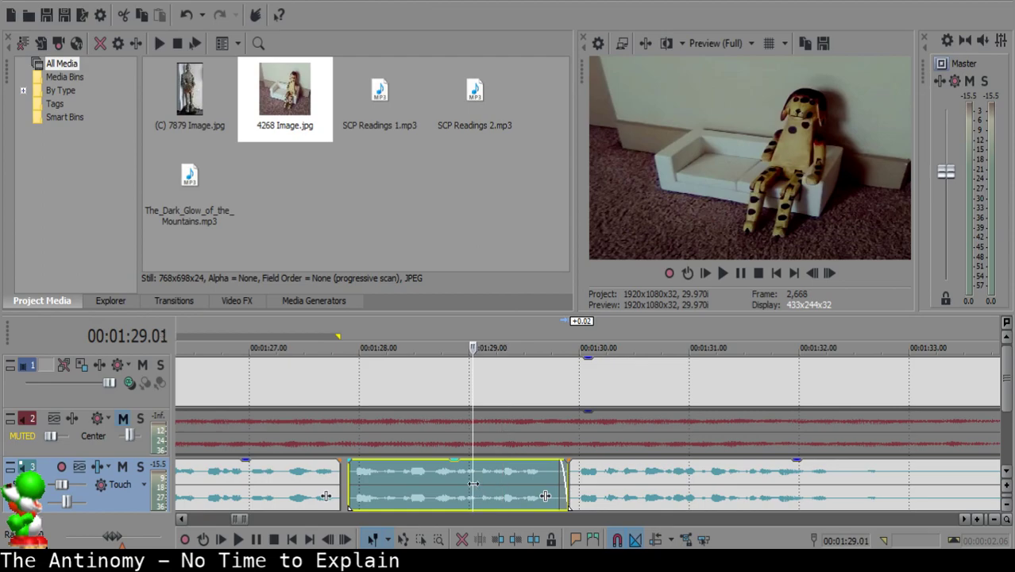
key(Left)
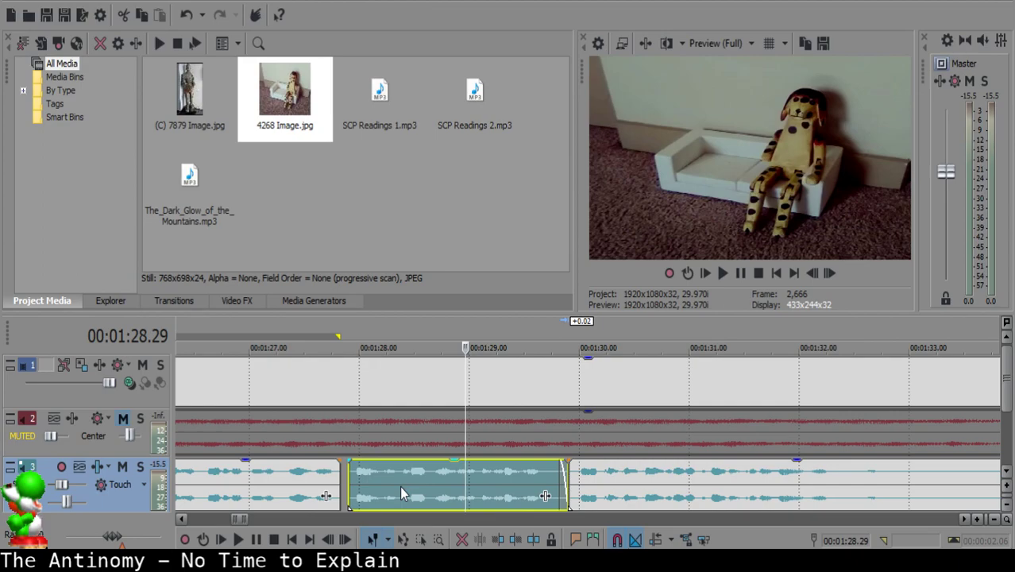
click(479, 484)
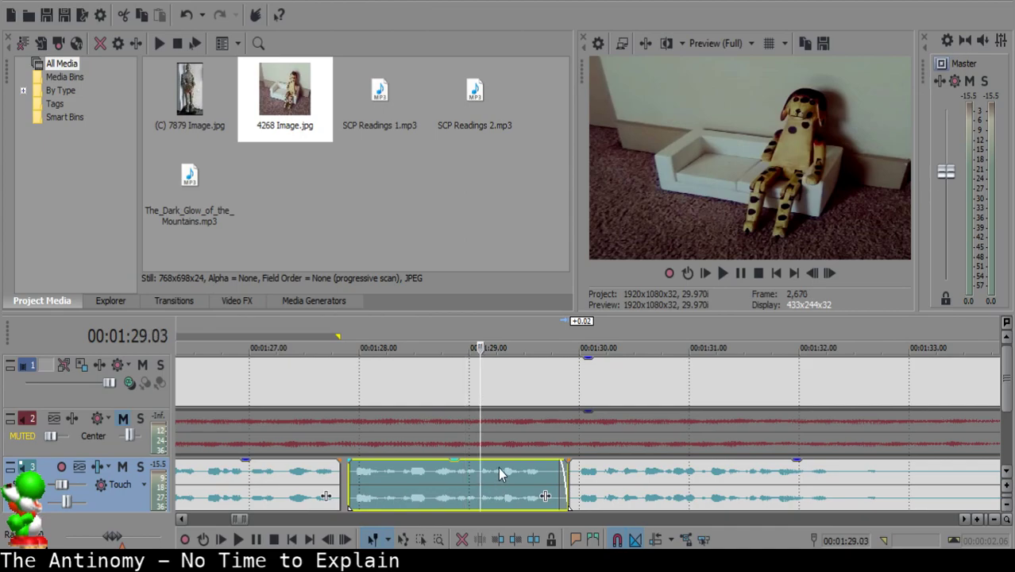
key(space)
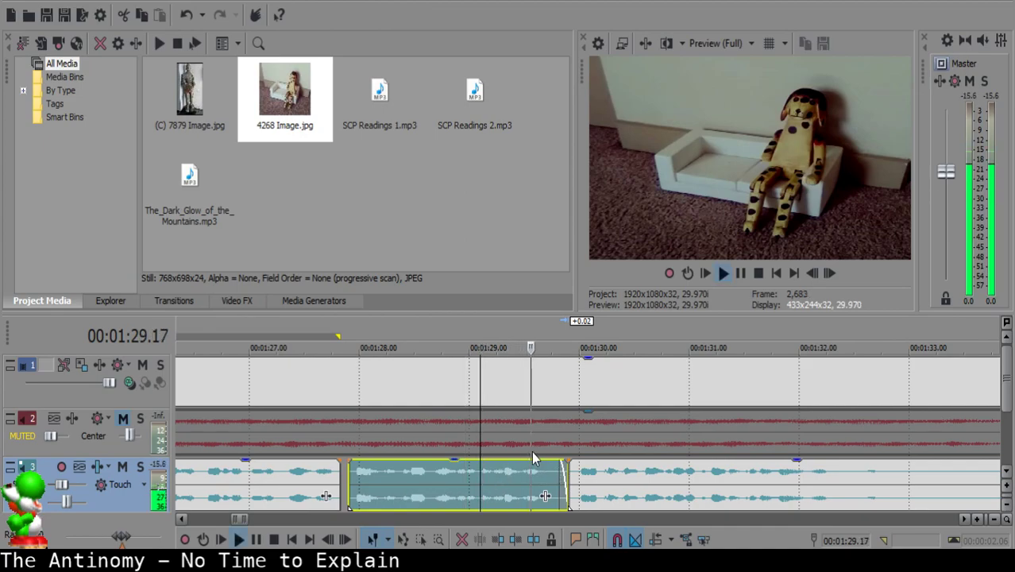
scroll(647, 490, down, 8)
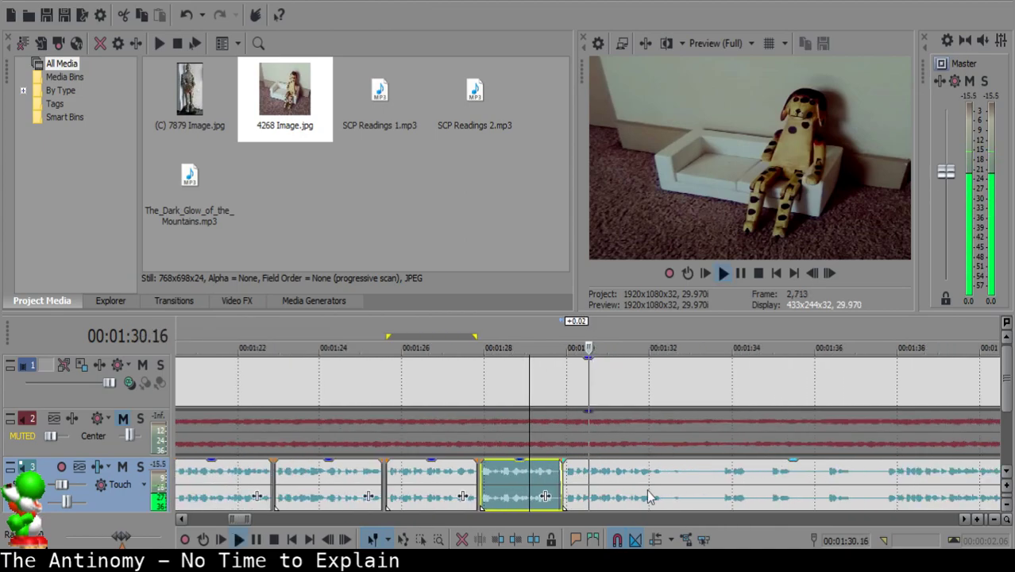
- Split the narration on track 3 at about 1:32.11 and play the part that follows
scroll(596, 480, up, 7)
click(608, 469)
key(space)
key(s)
click(716, 475)
scroll(717, 476, down, 2)
key(space)
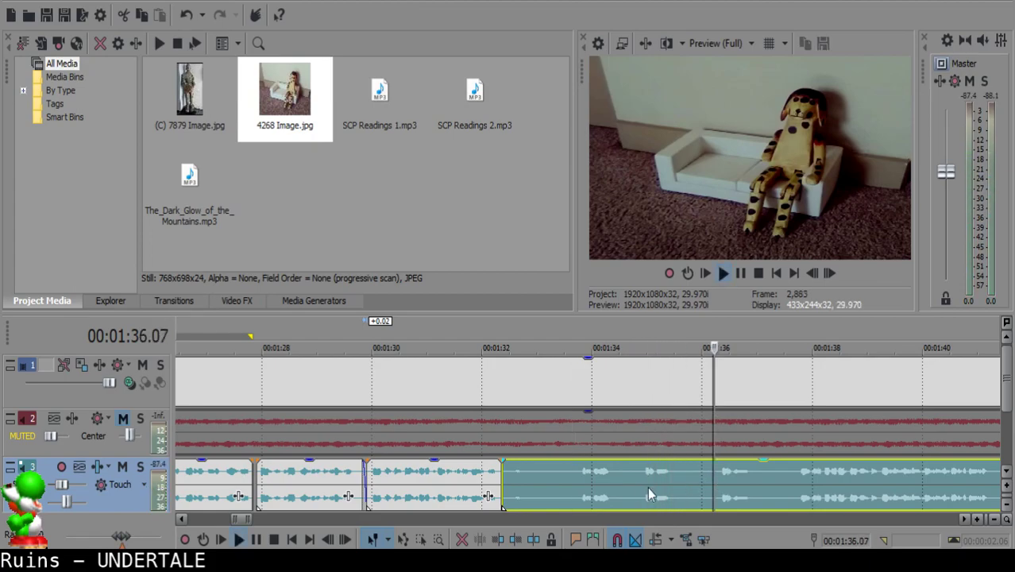
key(space)
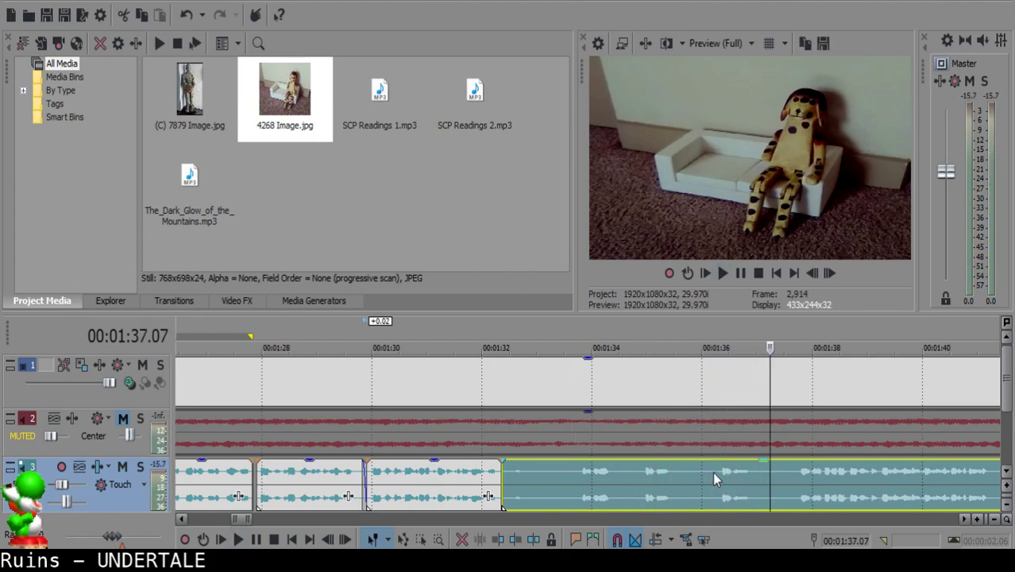
- Cut out the narration section from about 1:32.11 to 1:36.06 and move the remaining clip back to 1:32.24
click(574, 475)
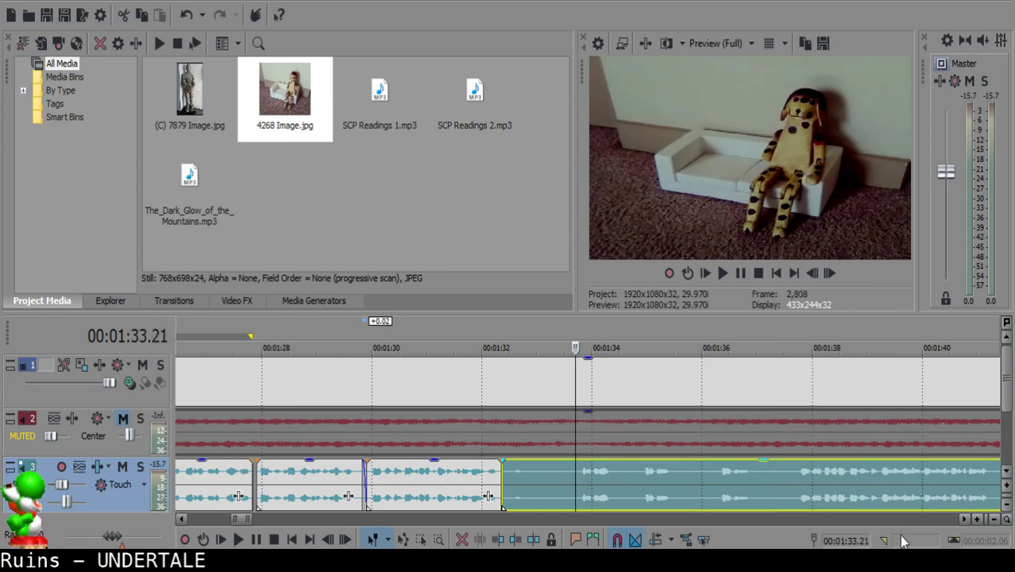
key(space)
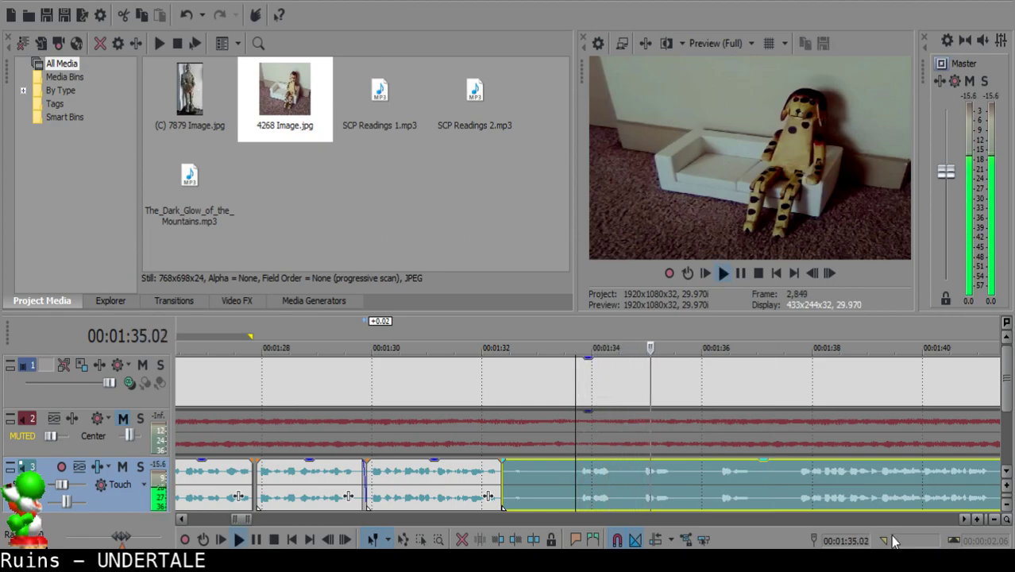
click(713, 473)
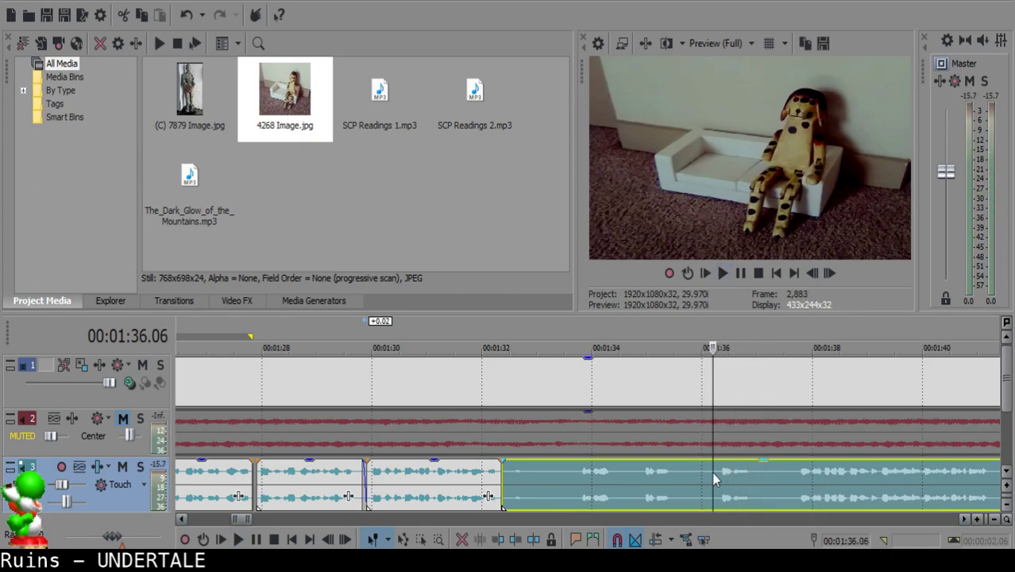
key(s)
click(526, 473)
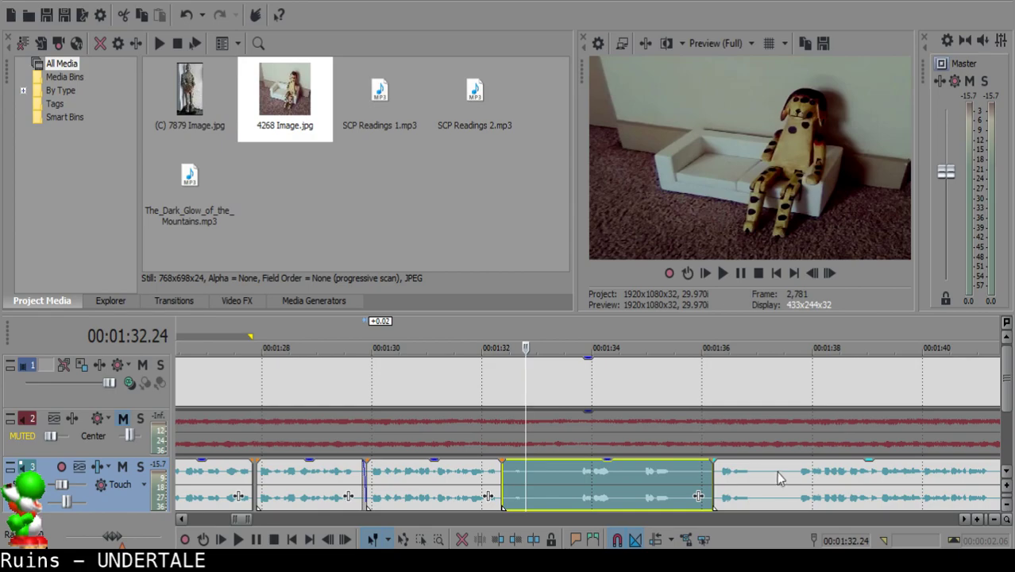
key(Delete)
drag(769, 481, 574, 479)
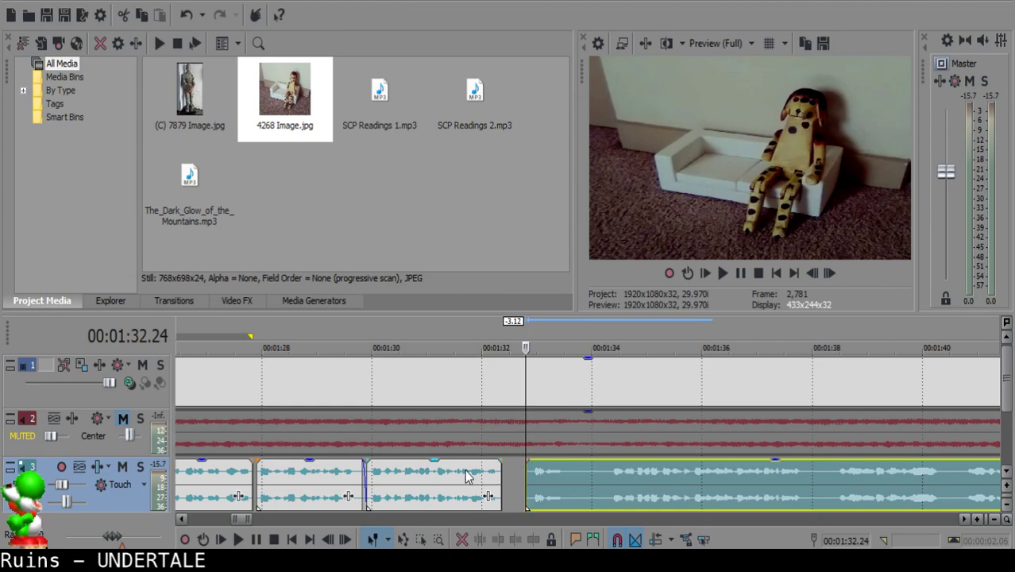
- Add a short fade-out to the end of the narration clip ending near 1:32.11 and play it back
click(467, 475)
scroll(583, 473, up, 1)
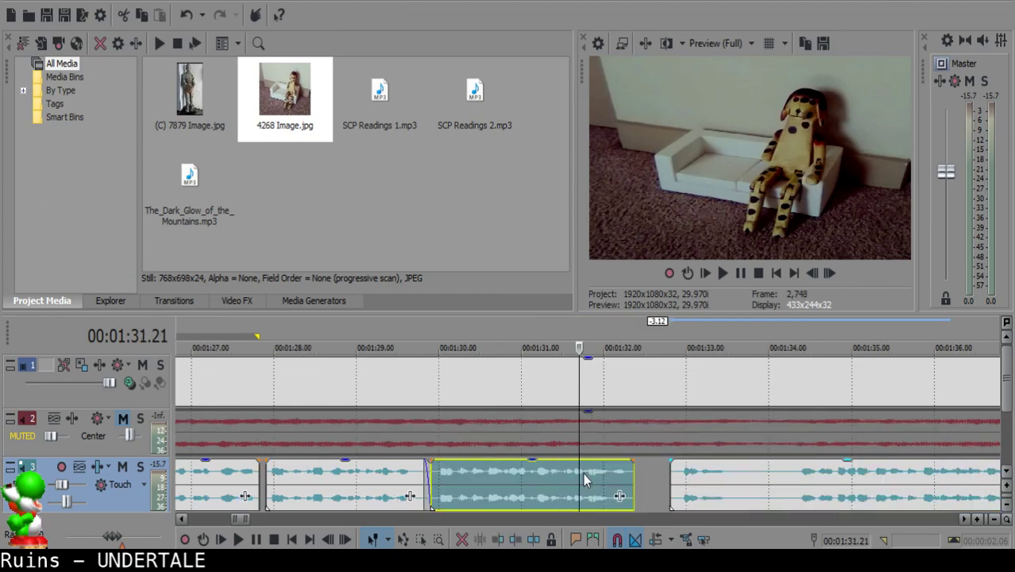
scroll(583, 473, up, 1)
click(596, 479)
key(space)
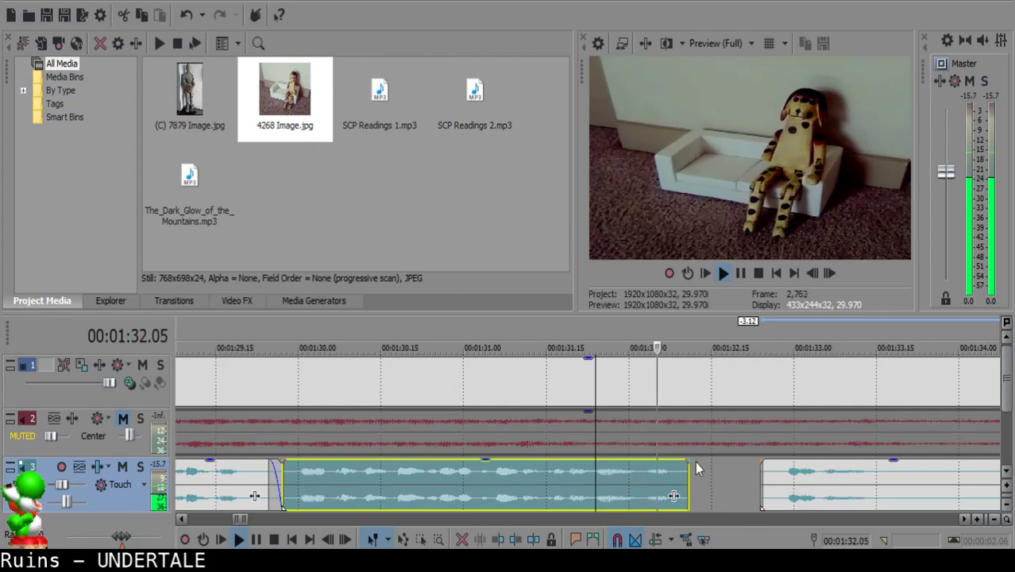
key(Return)
drag(688, 461, 674, 463)
click(499, 475)
key(space)
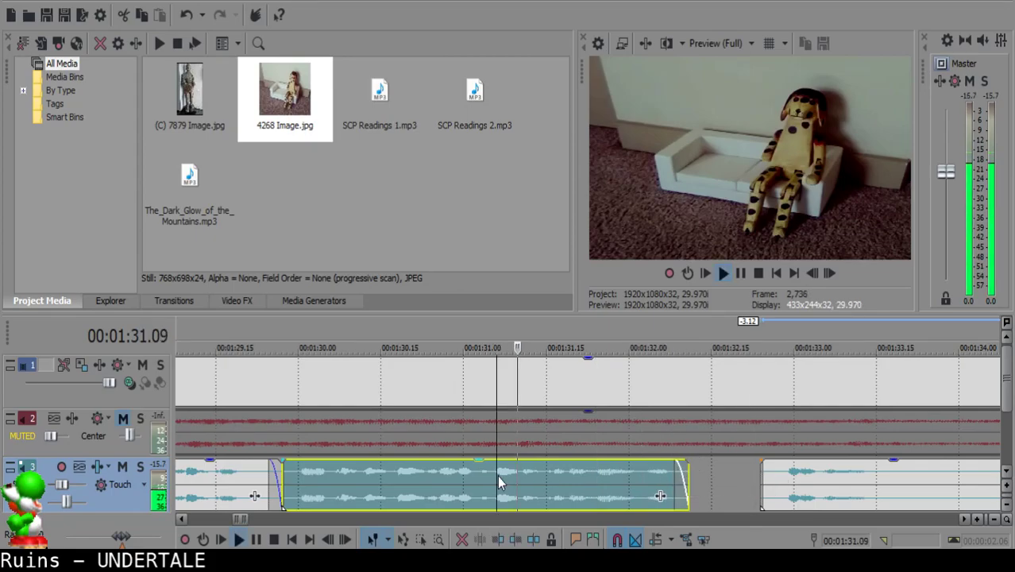
scroll(498, 474, down, 2)
scroll(498, 474, up, 2)
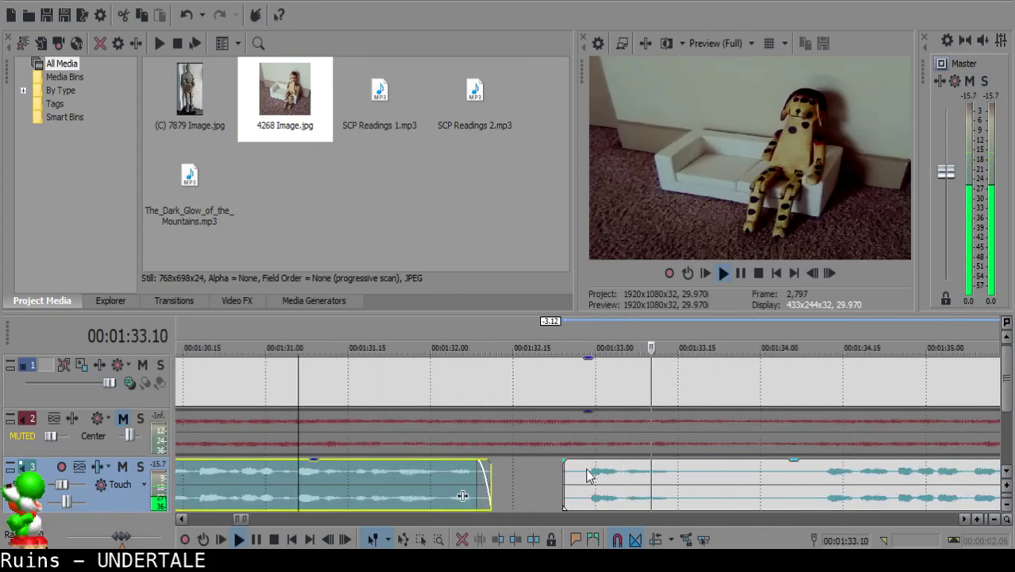
- Nudge the narration clip after the gap one frame earlier and play back the transition into it
click(589, 479)
click(422, 503)
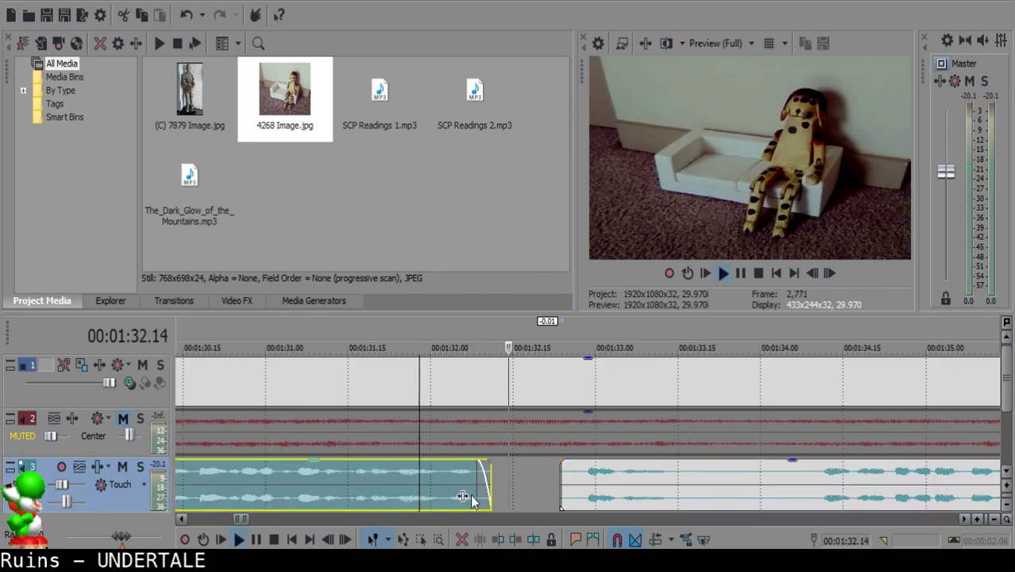
key(space)
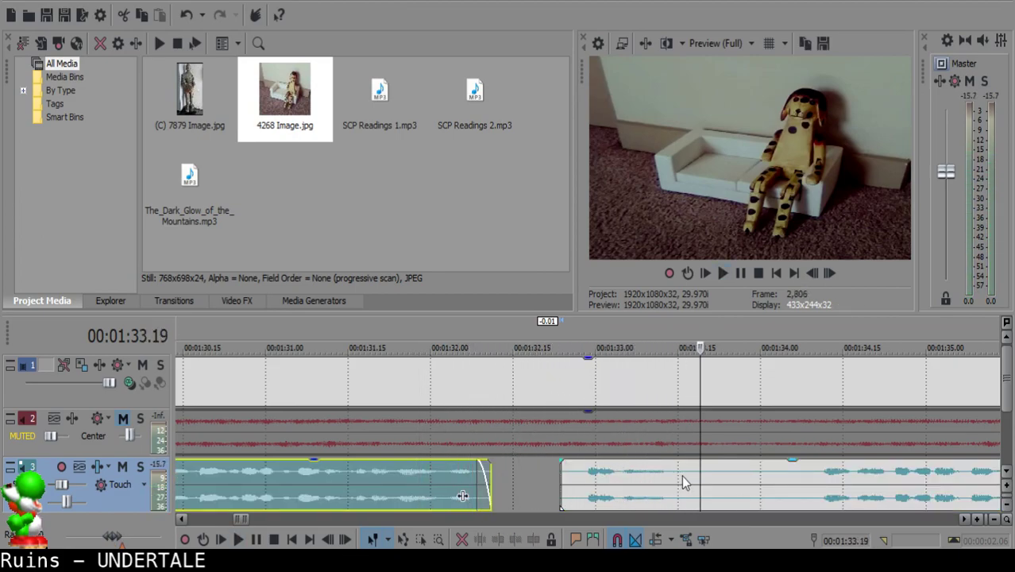
- Split the narration at about 1:33.16, after the short phrase, and listen to what follows
click(682, 476)
key(s)
click(811, 480)
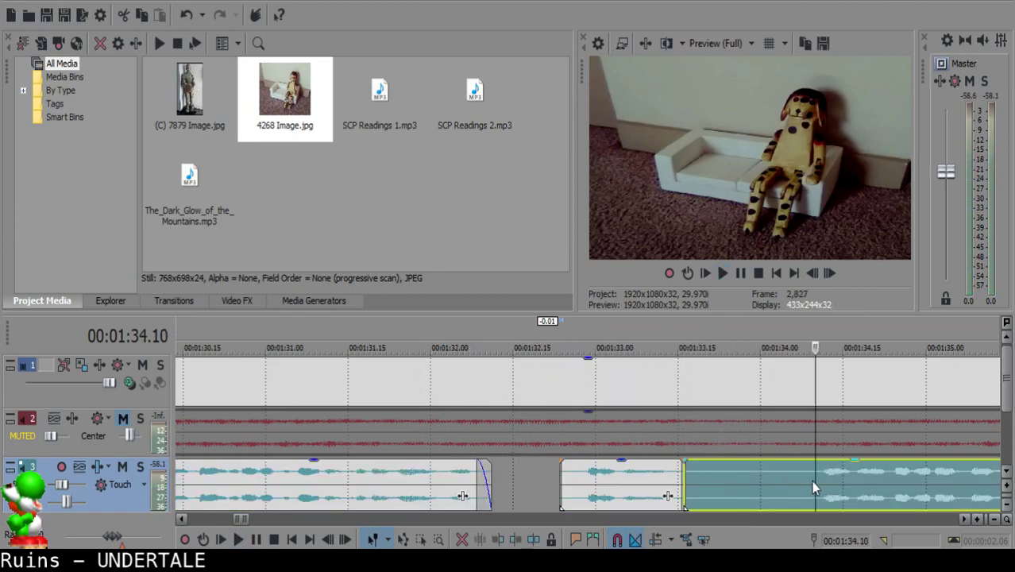
scroll(811, 481, down, 3)
key(space)
click(731, 479)
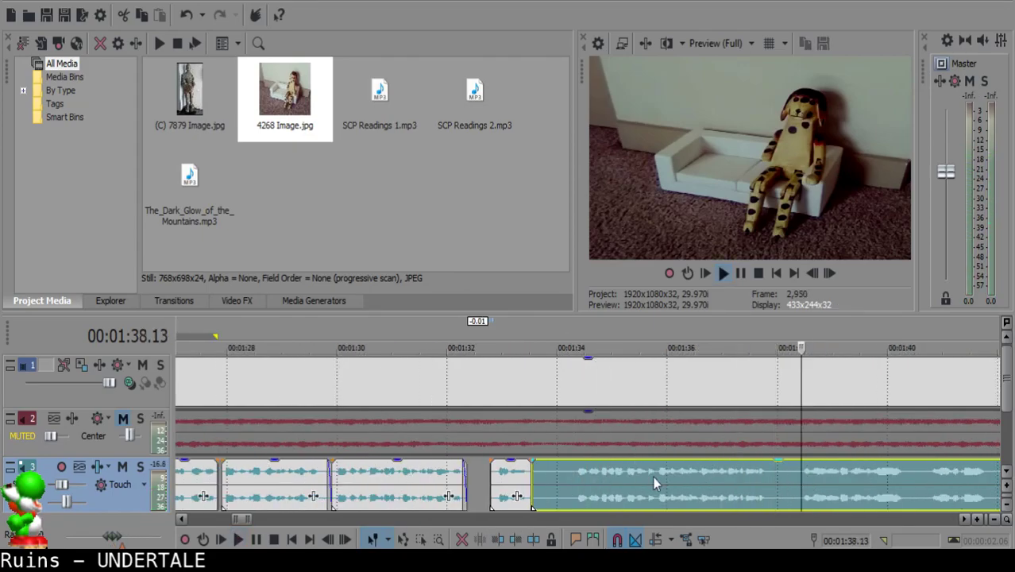
- Cut out the silence between about 1:33.16 and 1:34.08 and move the remaining narration earlier, leaving a small gap
click(572, 475)
key(space)
key(s)
click(537, 478)
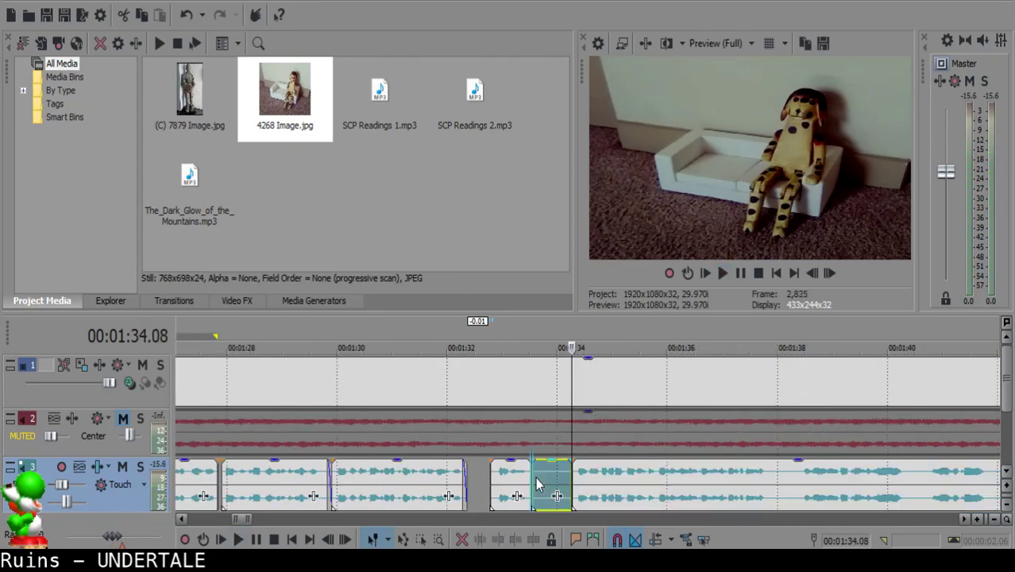
click(539, 477)
scroll(540, 477, up, 3)
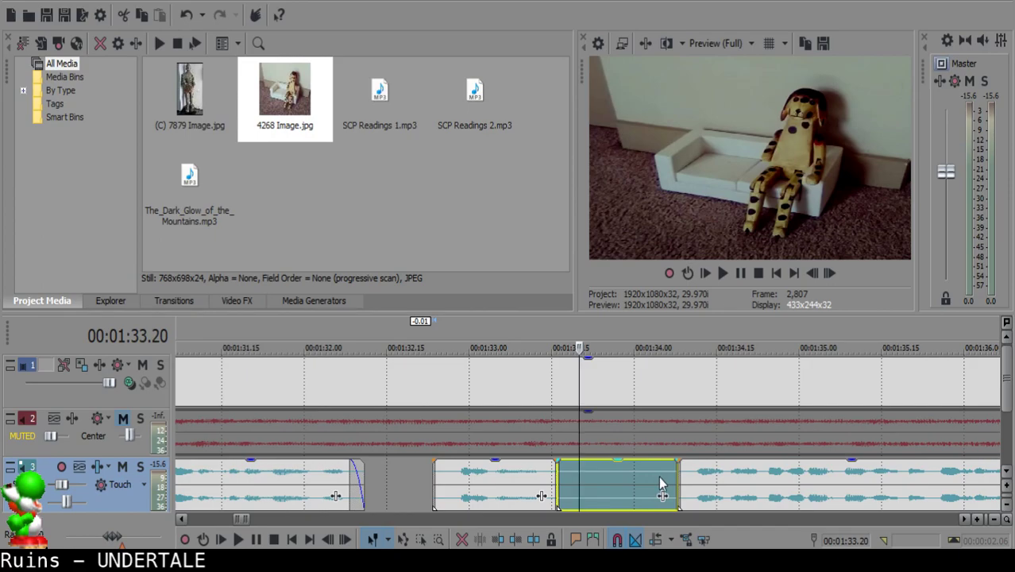
key(Delete)
scroll(660, 476, down, 3)
drag(704, 477, 602, 487)
- Play back the short narration clip around 1:33 to check its timing against the neighbouring clips
scroll(668, 477, up, 5)
click(373, 487)
key(space)
key(Return)
click(315, 471)
key(space)
click(306, 470)
key(space)
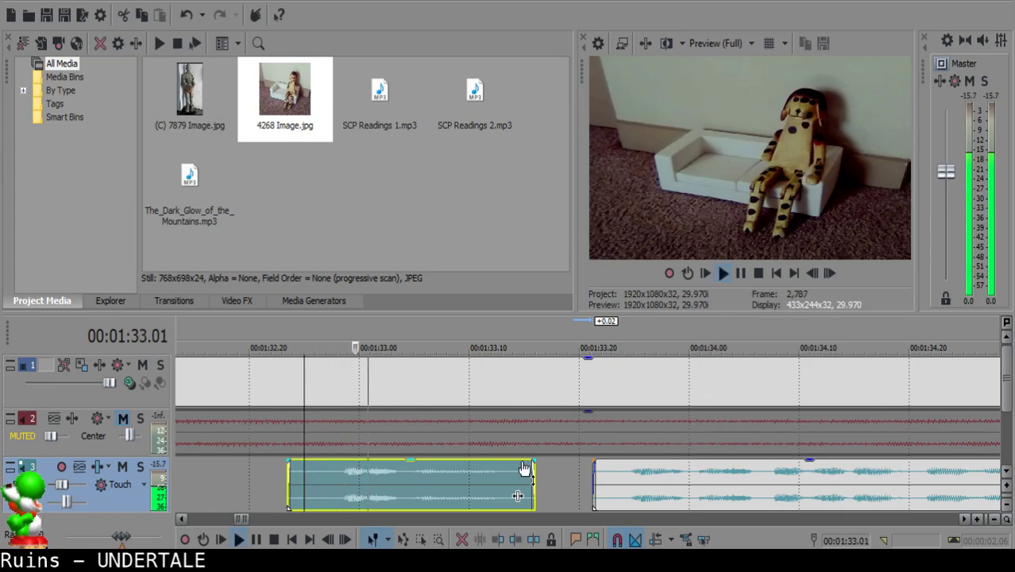
- Nudge the narration following the short clip slightly later, to about 1:33.21, and play back the transition
drag(607, 485, 613, 485)
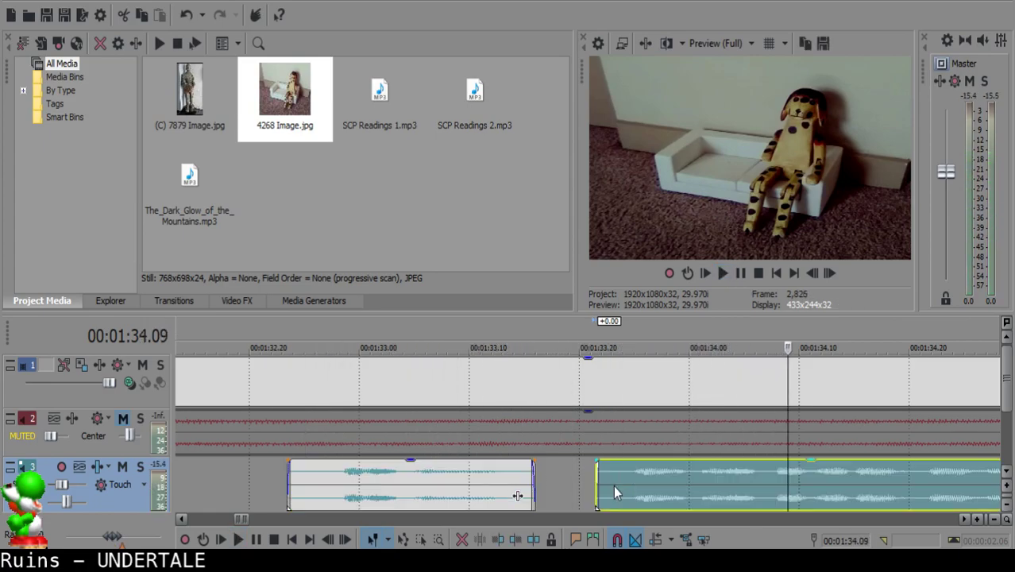
click(363, 480)
key(space)
scroll(379, 480, down, 3)
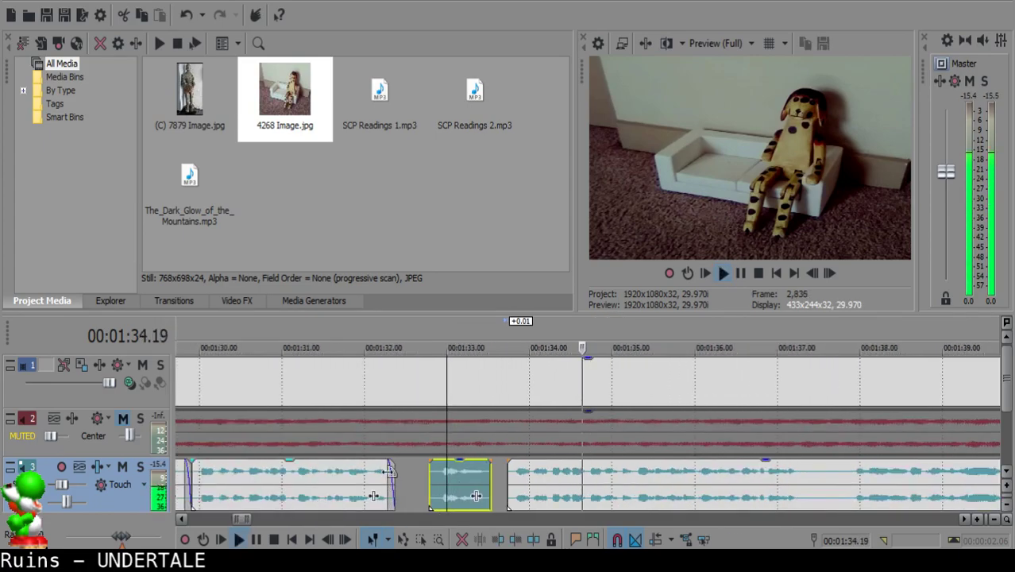
scroll(379, 480, down, 3)
scroll(371, 496, down, 3)
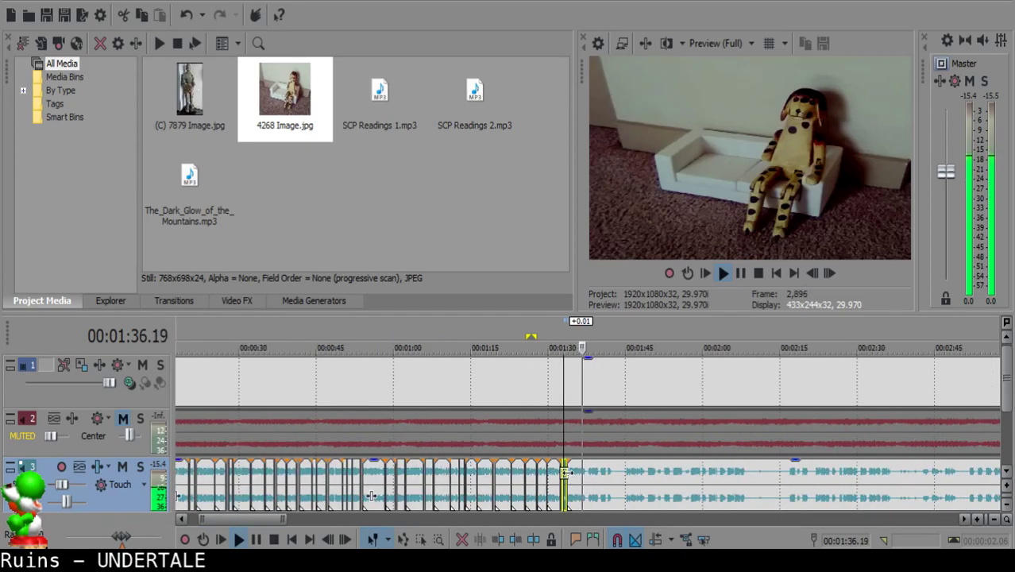
scroll(567, 476, up, 3)
key(Return)
- Split the narration at about 1:37.10, where the phrase ends, and play the section that follows
scroll(568, 477, up, 3)
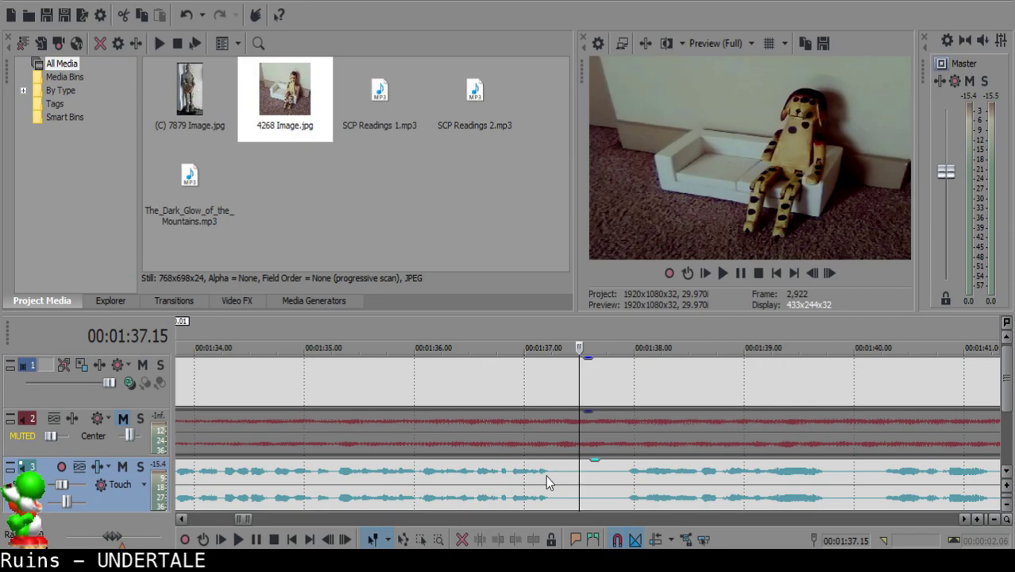
click(553, 477)
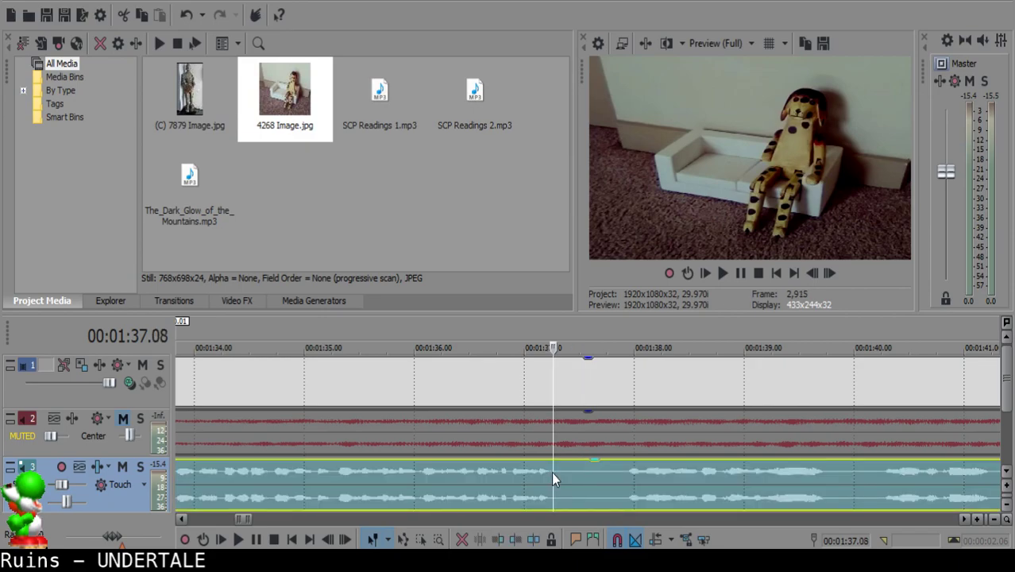
key(space)
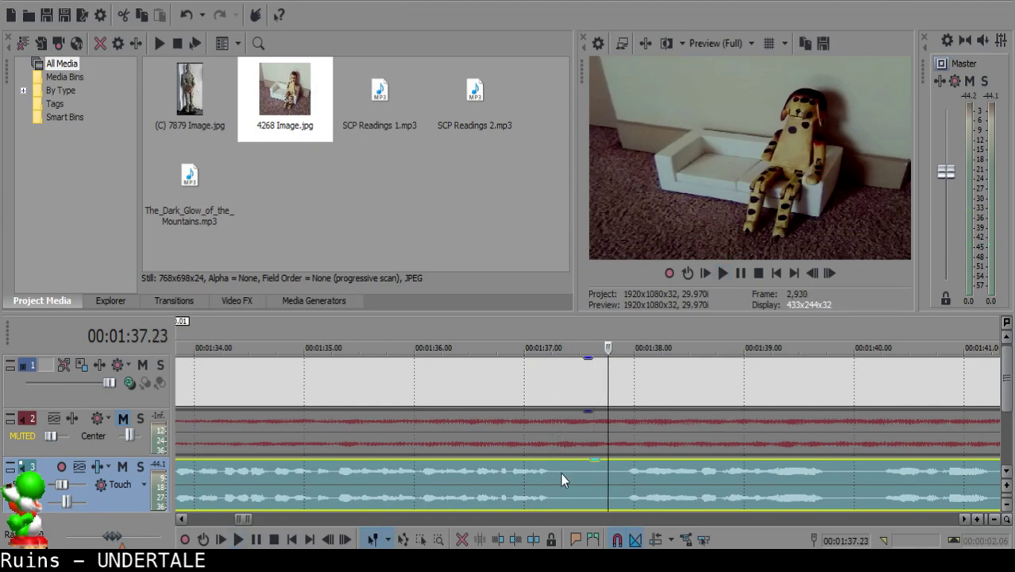
click(561, 473)
key(s)
key(space)
key(space)
click(729, 484)
key(space)
scroll(728, 484, down, 1)
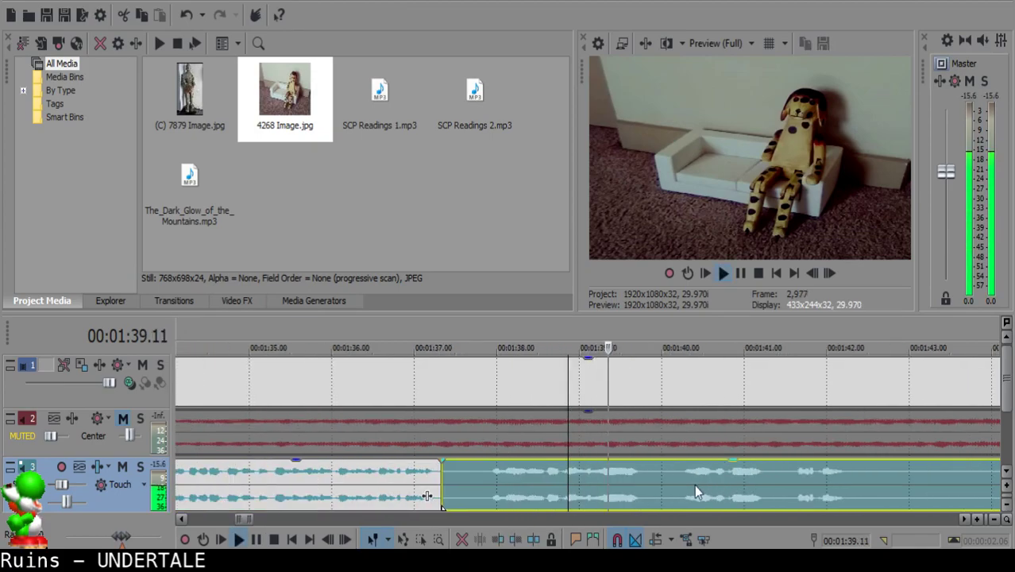
- Cut out the silence between about 1:37.10 and 1:37.26 and move the remaining narration back against the preceding clip
click(484, 472)
key(space)
key(s)
click(450, 485)
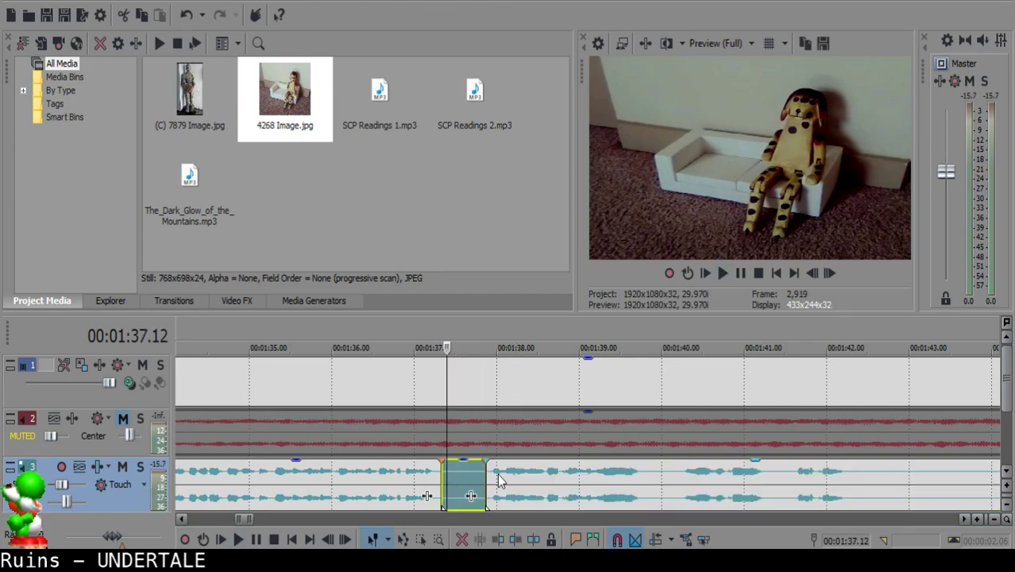
scroll(674, 486, up, 2)
key(Delete)
drag(674, 487, 611, 462)
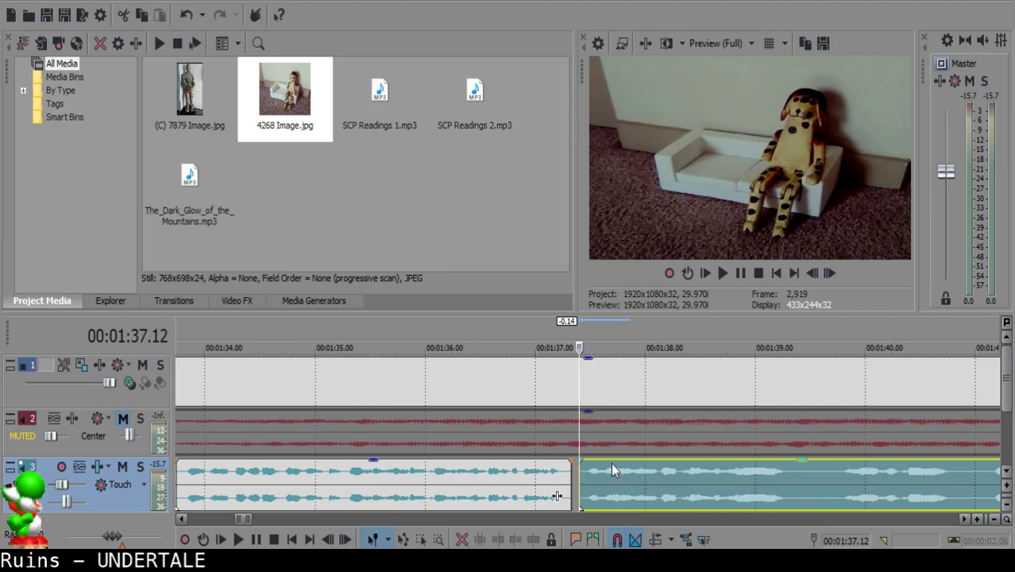
drag(602, 468, 595, 471)
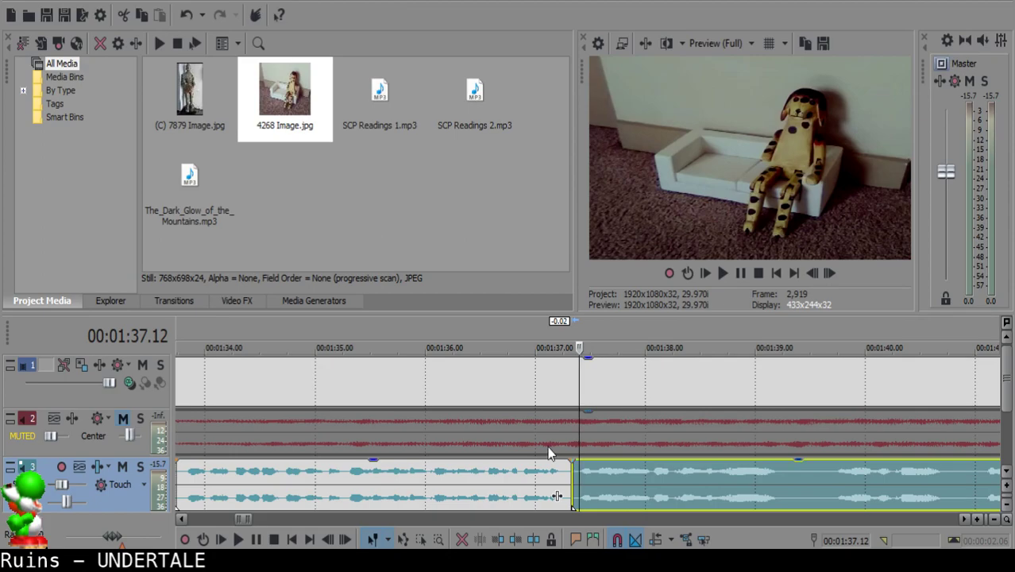
- Play back the transition around 1:37.10 and move the narration that follows it 3 frames later, to about 1:37.13
click(437, 485)
key(space)
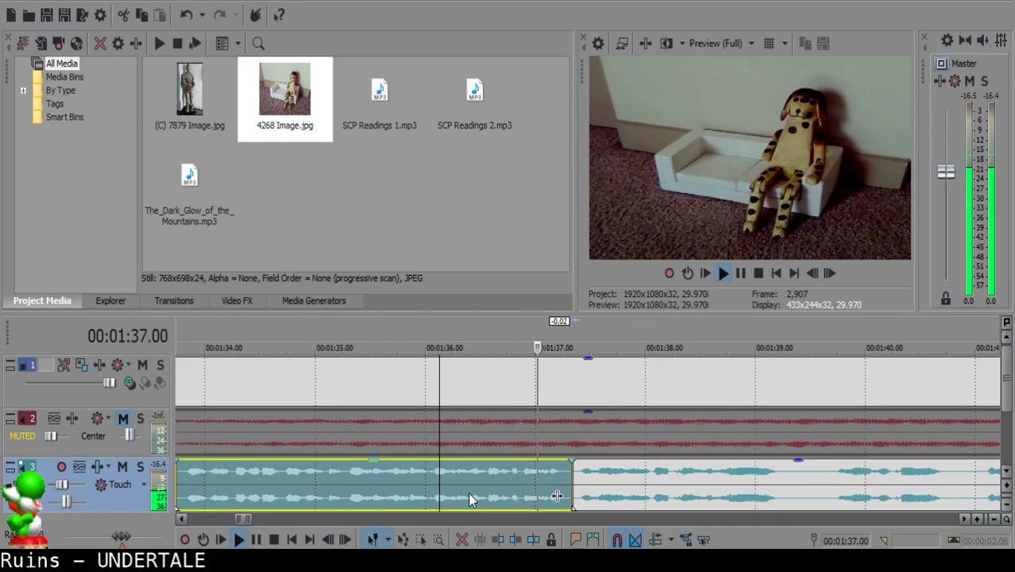
scroll(556, 483, up, 1)
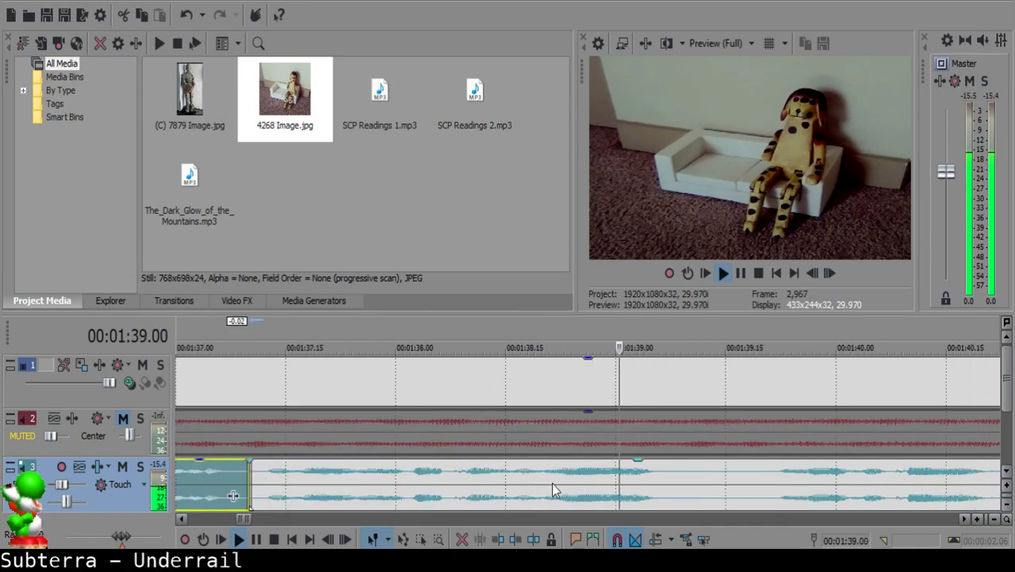
key(Return)
click(525, 484)
drag(525, 485, 542, 491)
- Play back the adjusted transition and split the narration at about 1:39.11, where the phrase ends
scroll(486, 490, down, 3)
click(285, 490)
key(space)
scroll(623, 481, down, 3)
scroll(612, 493, up, 2)
scroll(613, 489, up, 2)
click(617, 473)
key(s)
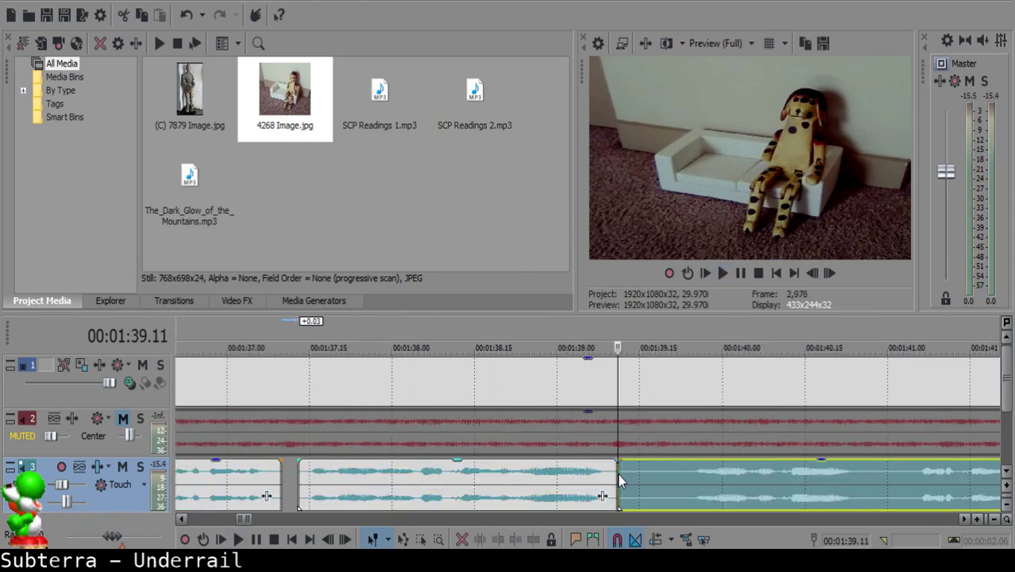
- Cut out the silence between about 1:39.11 and 1:39.21 and move the remaining narration back to about 1:39.13
scroll(718, 488, down, 2)
scroll(532, 476, up, 1)
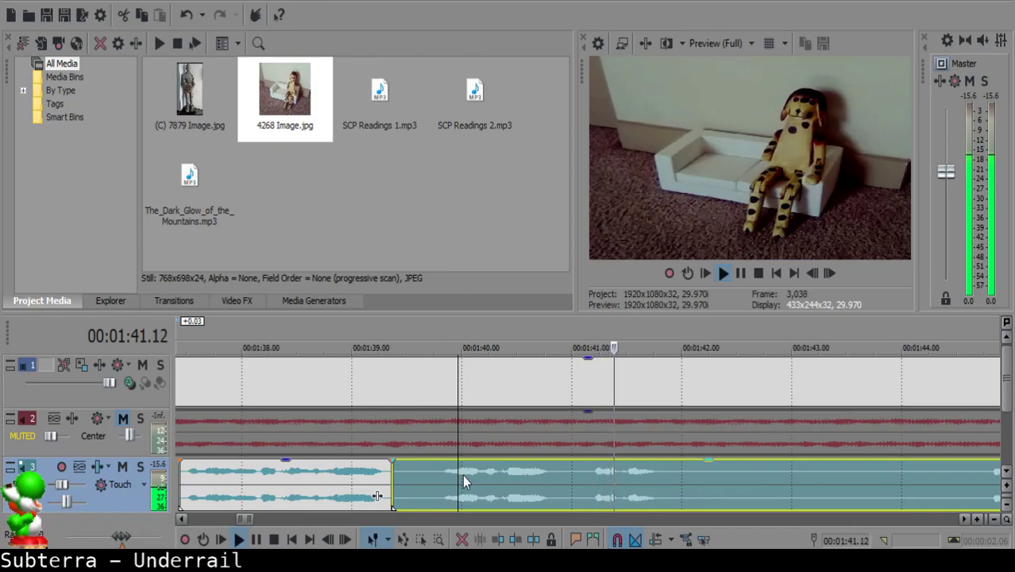
click(429, 470)
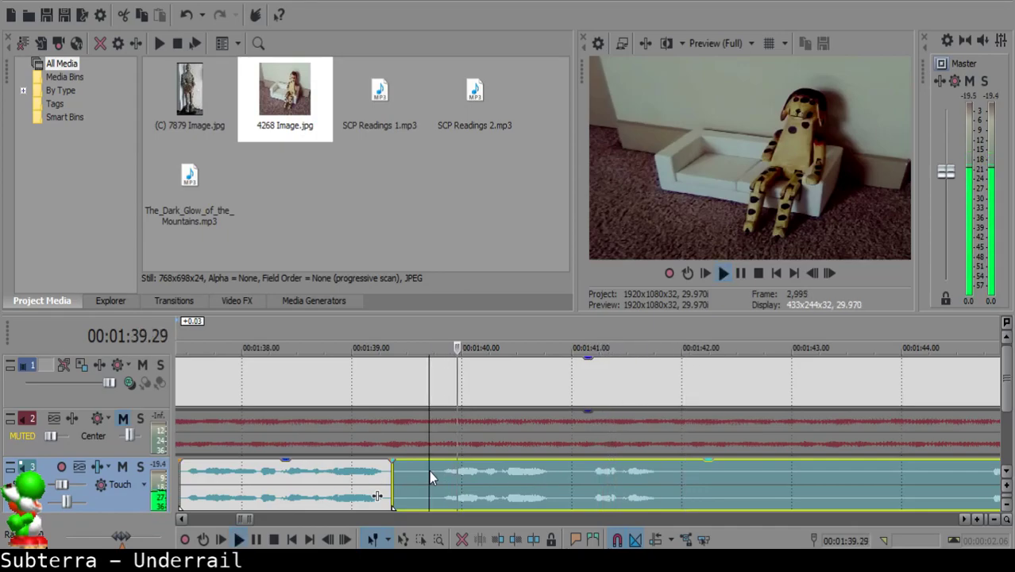
key(space)
key(s)
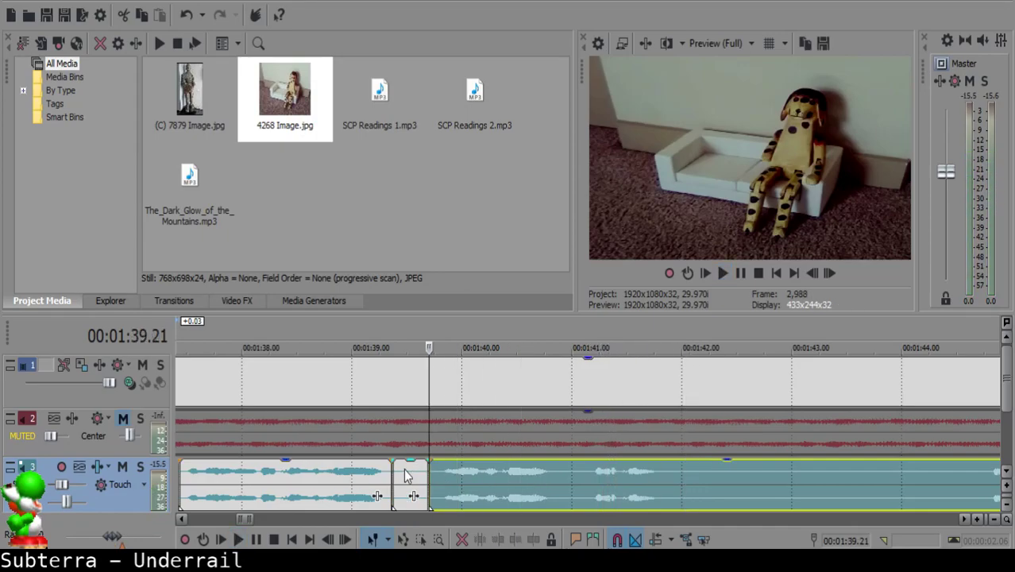
click(405, 475)
scroll(503, 469, up, 2)
key(Delete)
click(570, 473)
drag(646, 489, 594, 486)
- Nudge the narration after the 1:39.11 cut one frame earlier and play back the transition
click(485, 483)
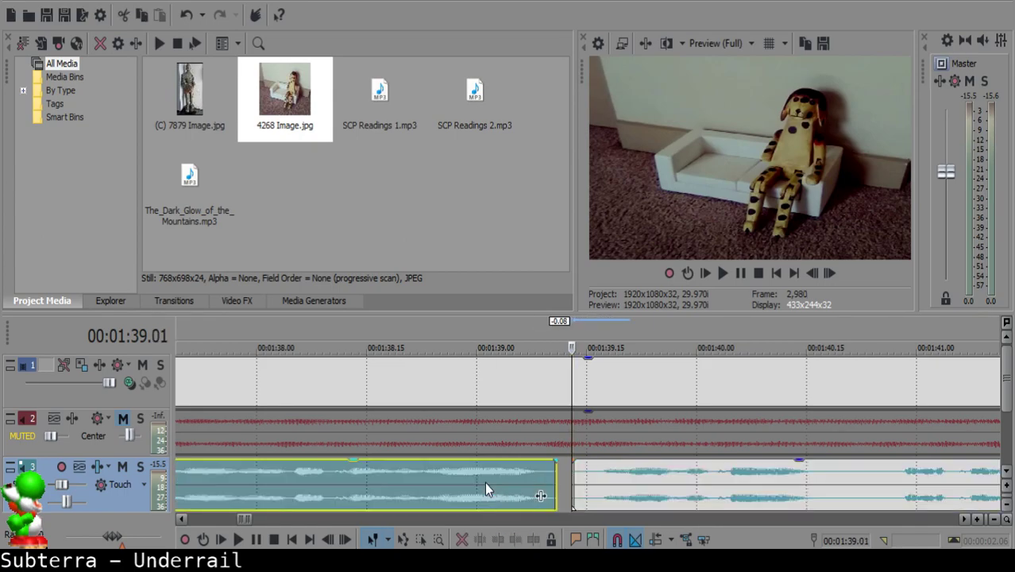
key(space)
click(652, 488)
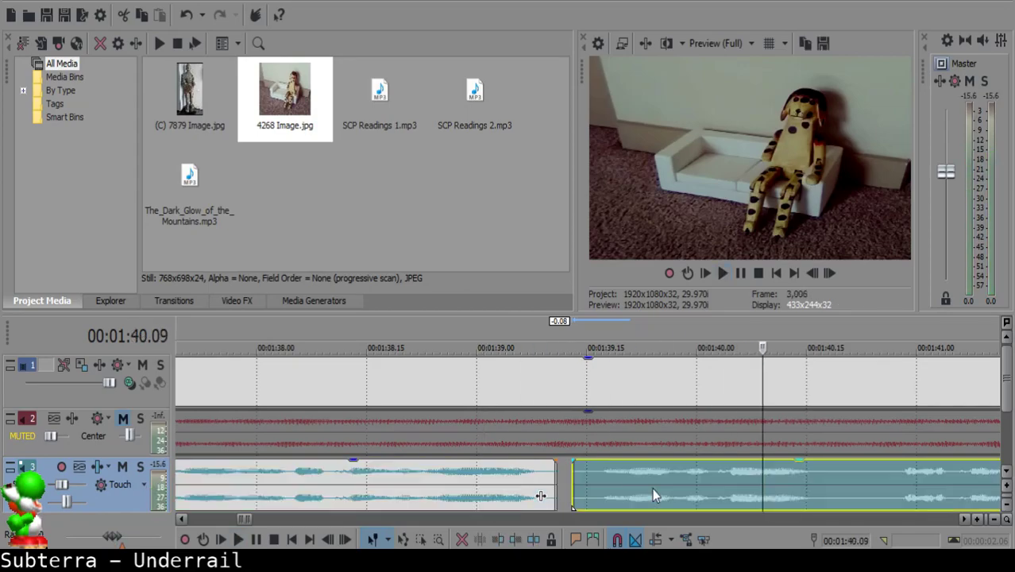
click(406, 477)
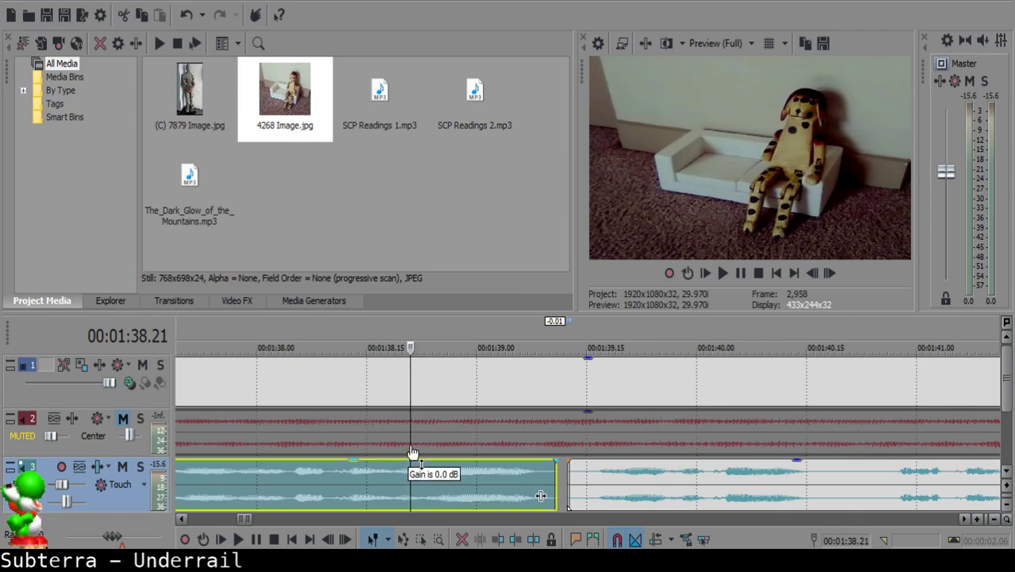
click(402, 478)
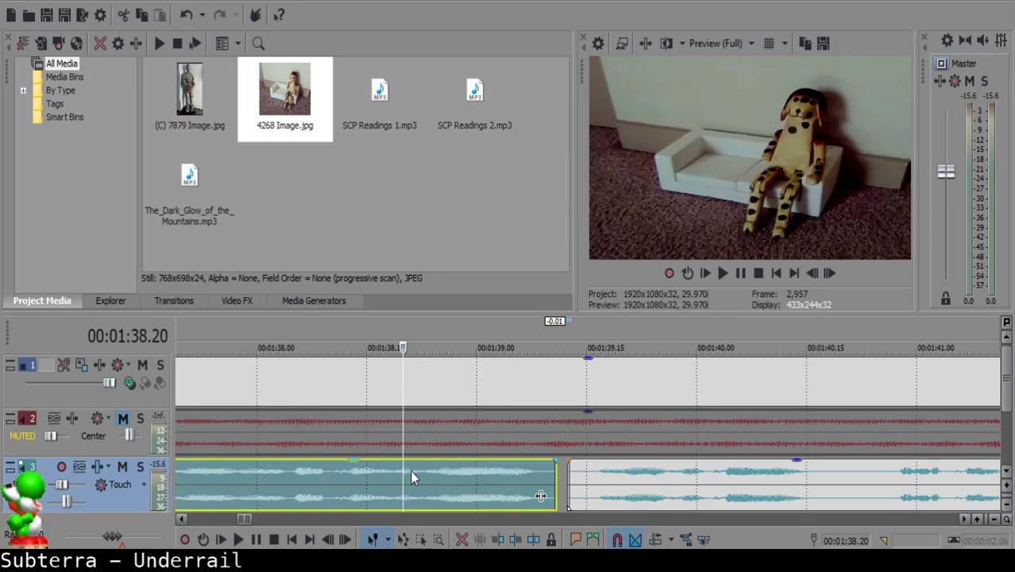
key(space)
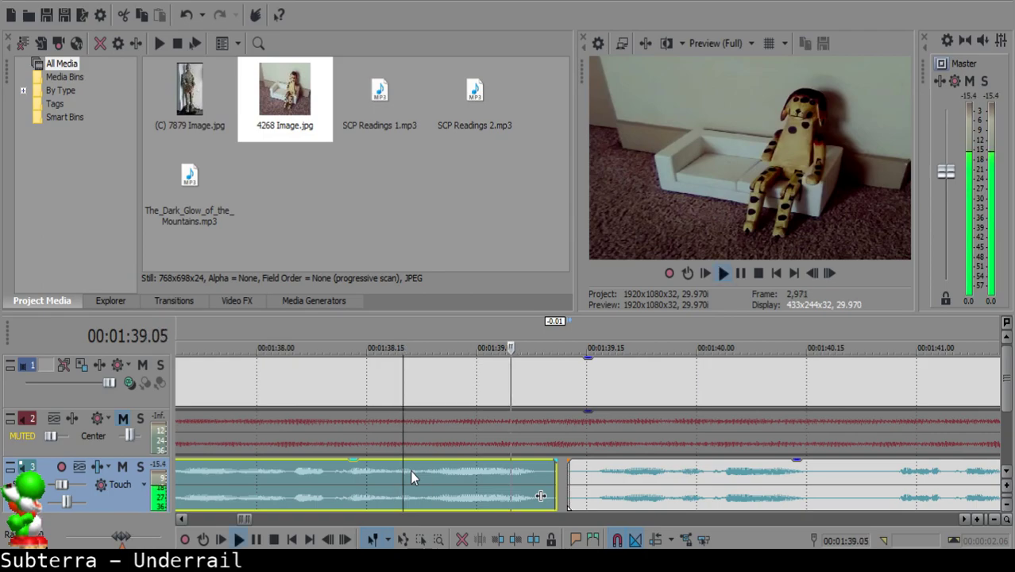
- Cut out the silence between about 1:40.18 and 1:40.22 and move the remaining narration back against the preceding clip
scroll(649, 475, down, 1)
scroll(649, 471, down, 1)
scroll(649, 471, up, 1)
click(602, 476)
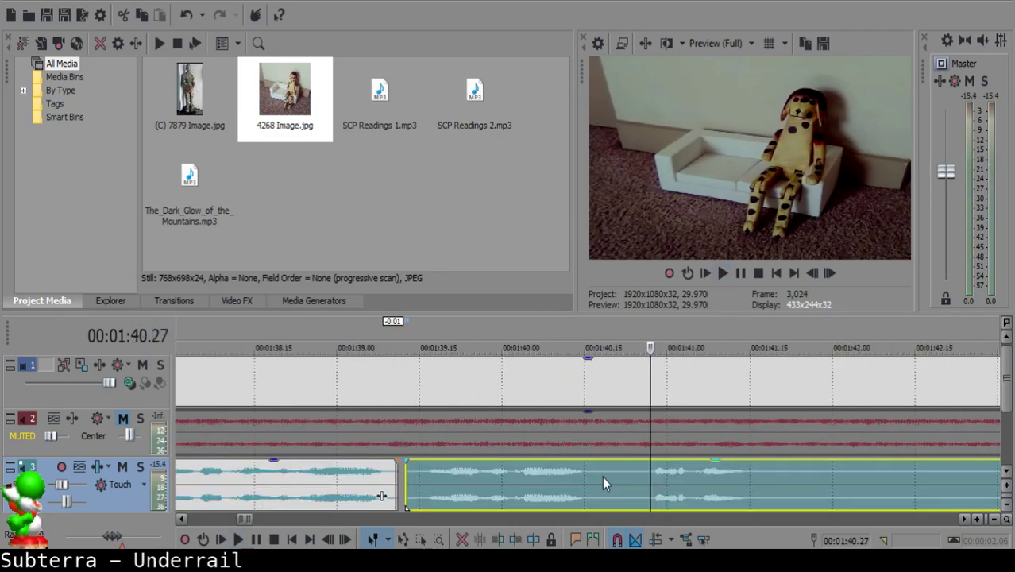
key(s)
key(Return)
key(s)
click(604, 473)
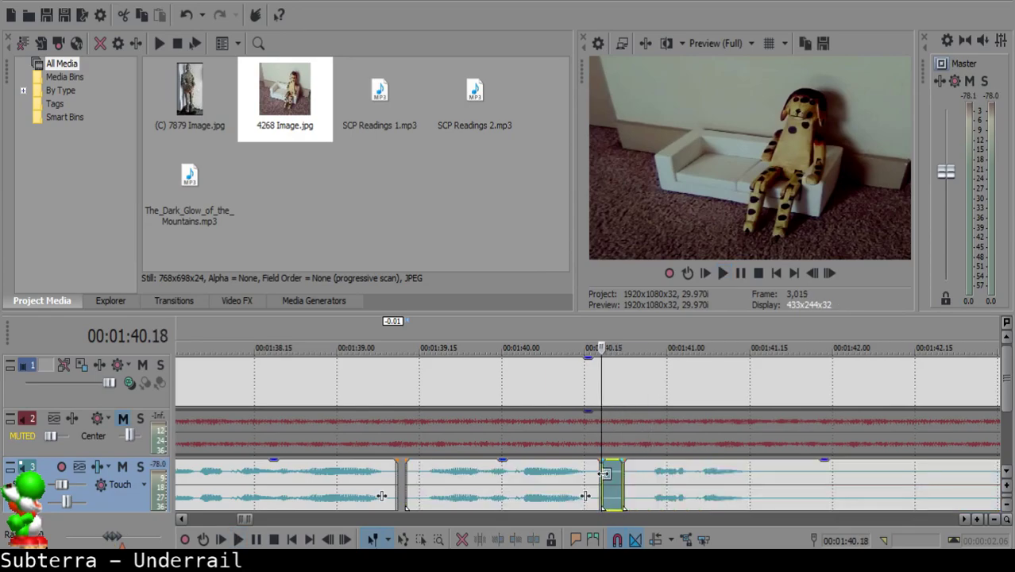
key(Delete)
drag(664, 474, 647, 468)
- Nudge the remaining narration one frame earlier, to about 1:40.17, and play back the join
click(483, 486)
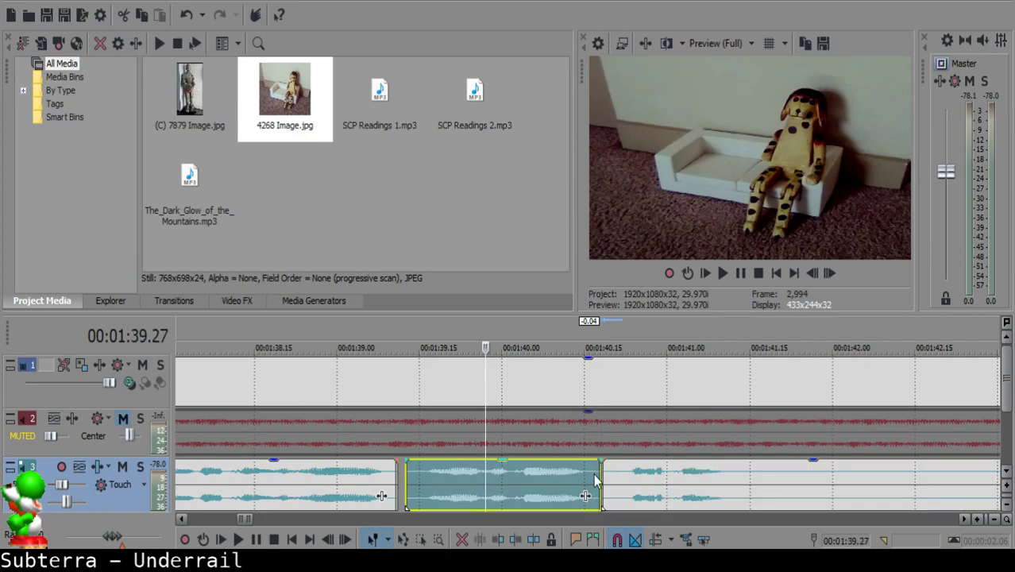
click(596, 481)
scroll(596, 481, up, 3)
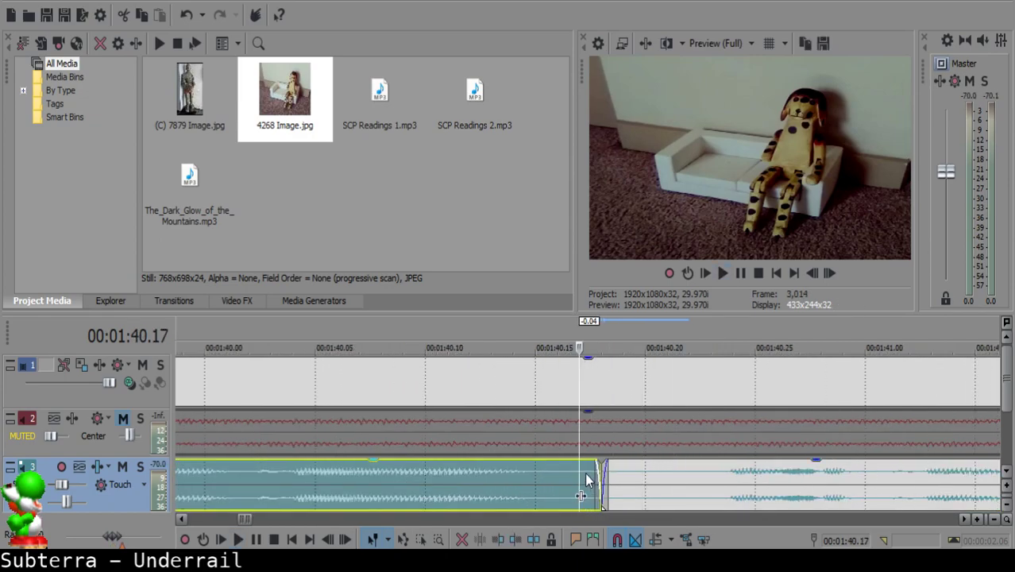
scroll(592, 479, down, 4)
click(604, 479)
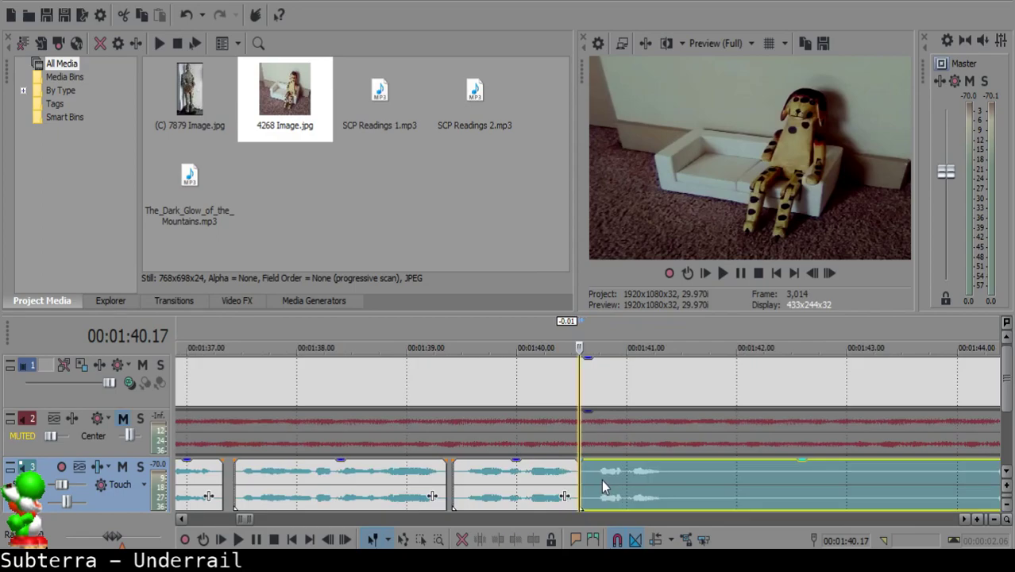
click(479, 481)
key(space)
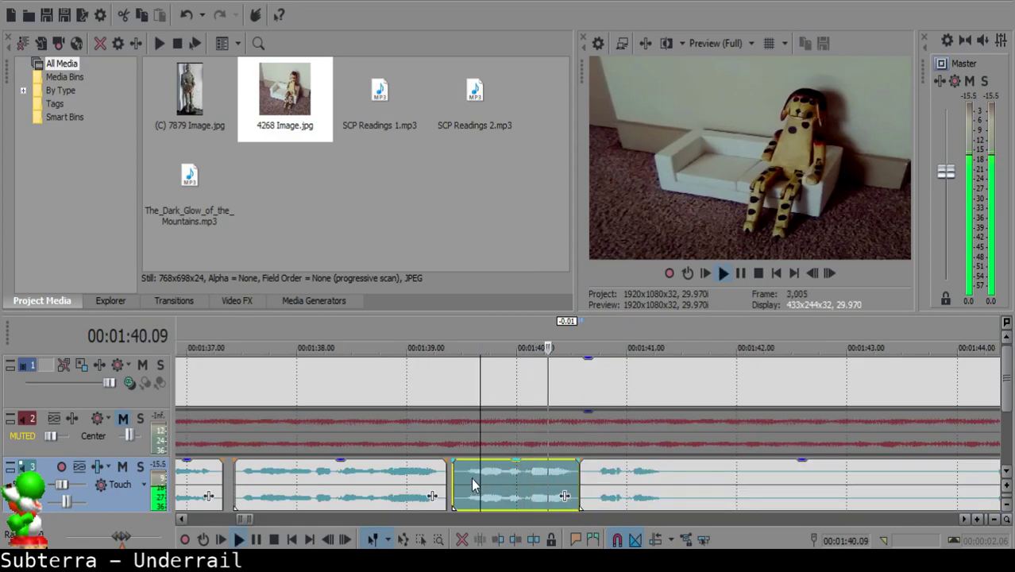
- Split the narration at about 1:41.12, at the end of the short phrase
click(618, 471)
click(607, 470)
key(space)
key(s)
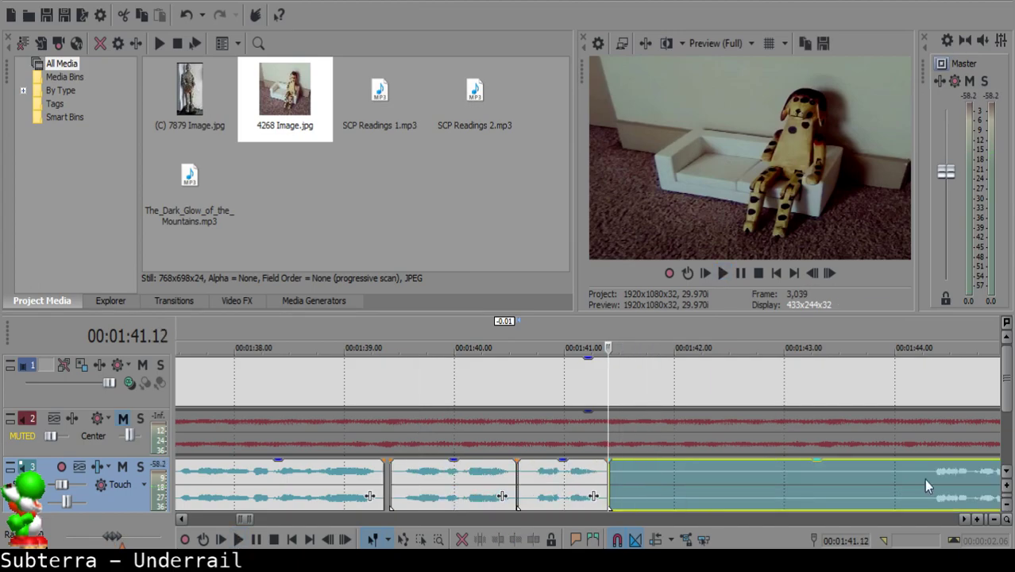
- Cut out the long silence between about 1:41.12 and 1:44.06 and move the remaining narration back to about 1:41.19
click(924, 479)
key(space)
scroll(924, 479, down, 1)
key(space)
click(806, 489)
scroll(713, 482, down, 1)
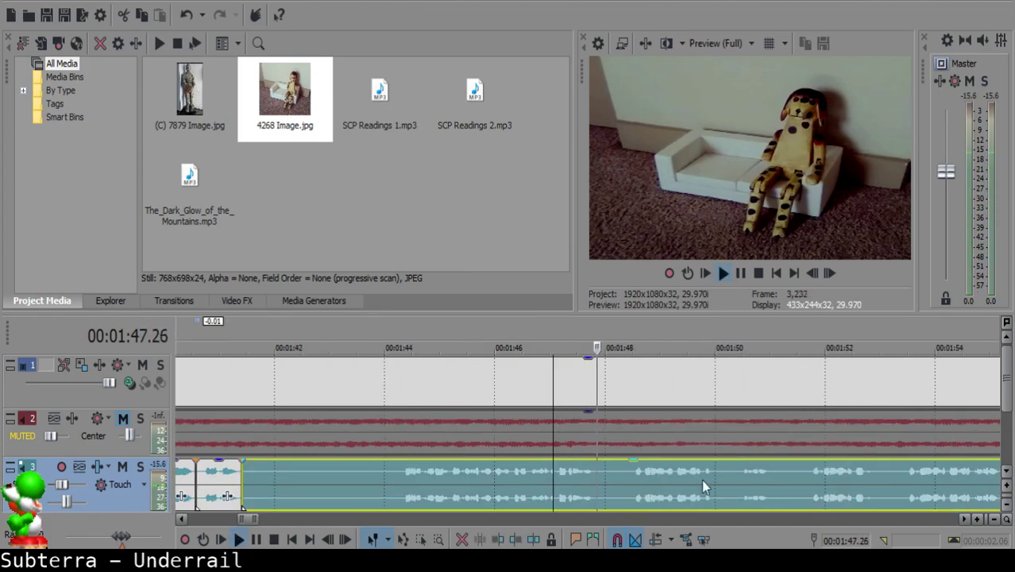
click(393, 475)
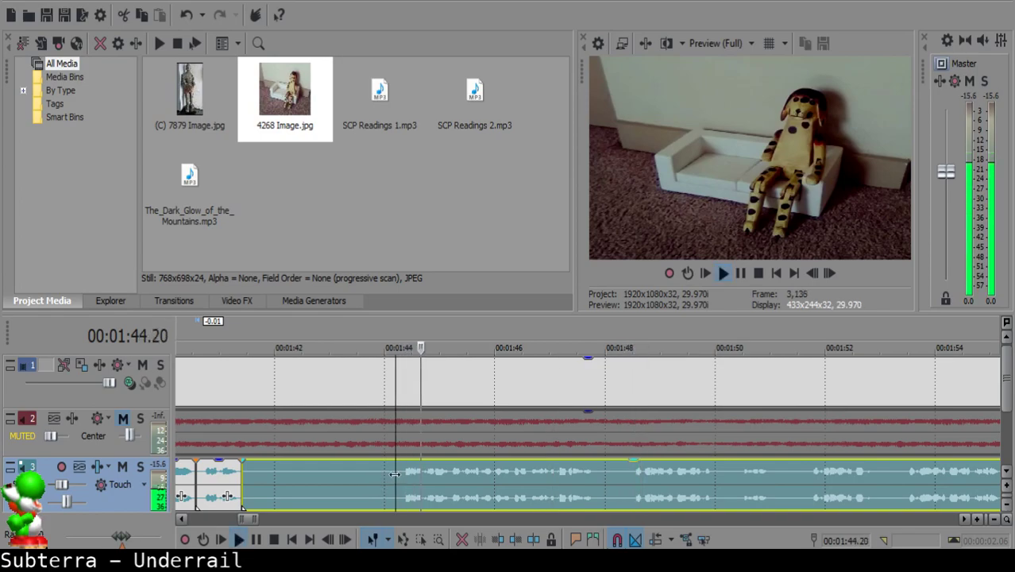
key(space)
key(s)
click(256, 475)
key(Delete)
drag(473, 477, 325, 473)
- Play back the transition from the short clip ending near 1:41.12 into the following narration to check the pause
scroll(642, 468, down, 3)
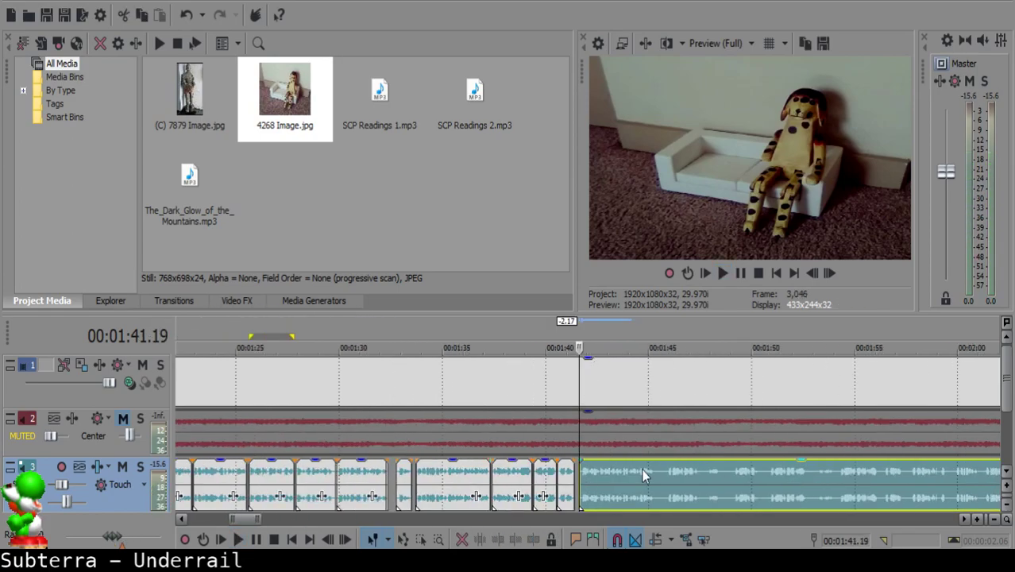
click(564, 473)
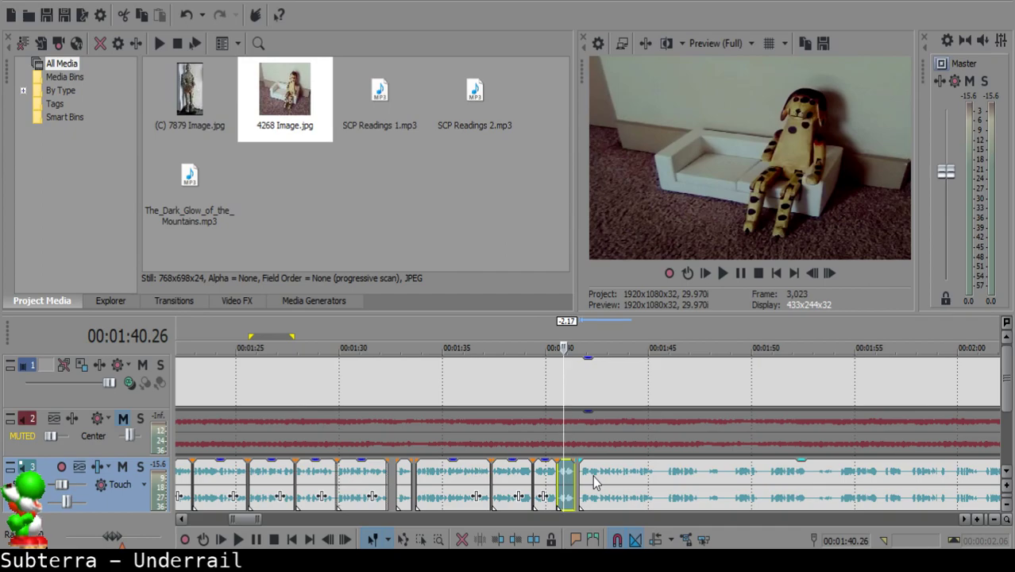
scroll(630, 475, up, 5)
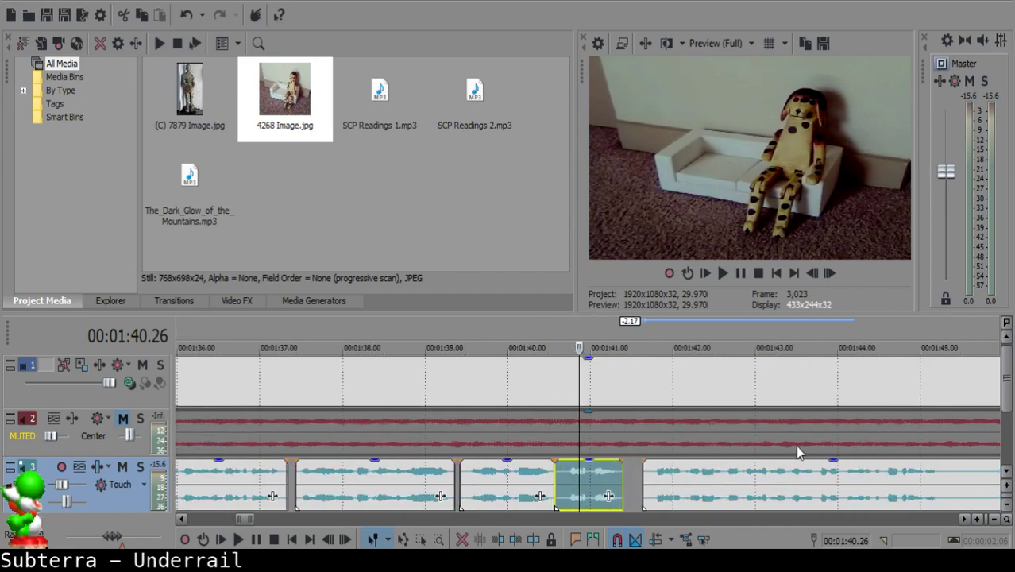
click(687, 474)
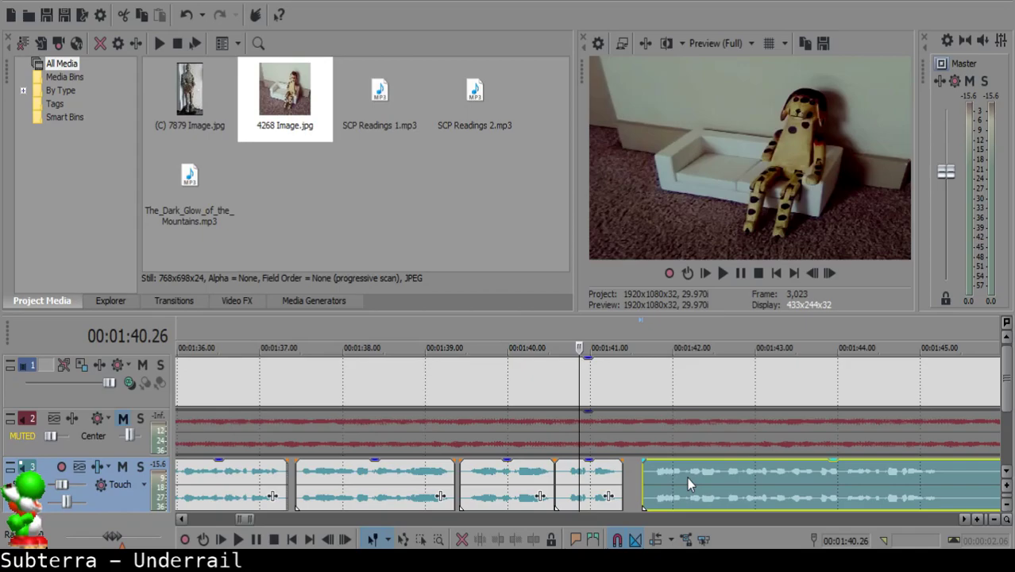
key(space)
scroll(676, 479, down, 3)
scroll(671, 479, up, 5)
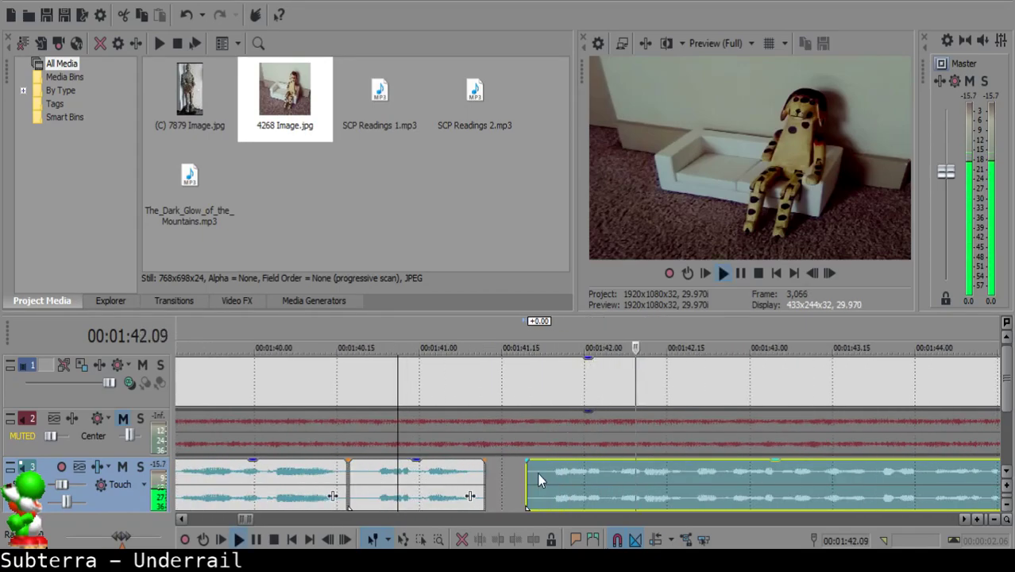
key(space)
- Fade out about the last 4 frames of the short narration clip ending near 1:41.12 and play back the result
drag(481, 461, 466, 464)
click(386, 491)
key(space)
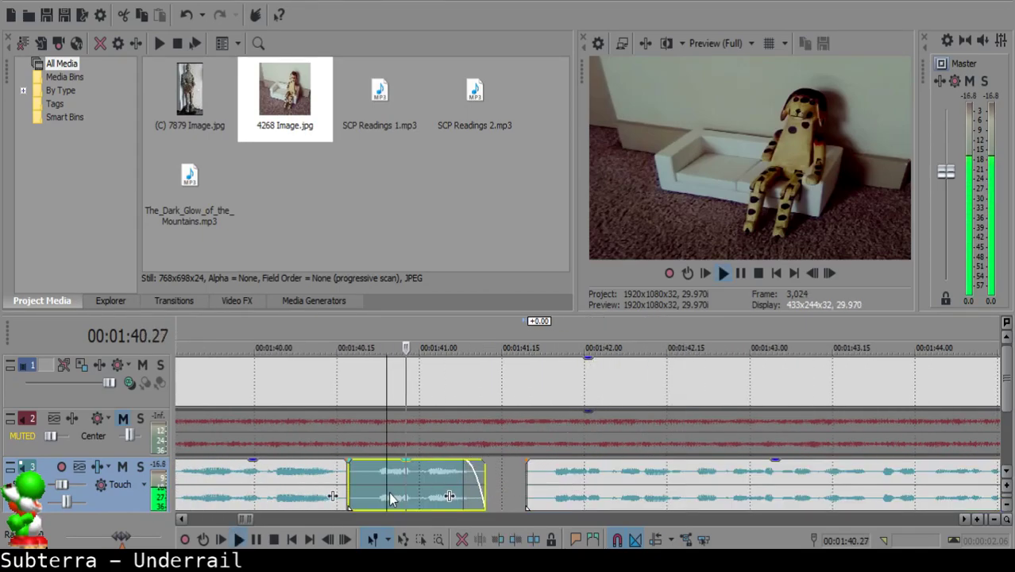
key(Return)
click(407, 485)
key(space)
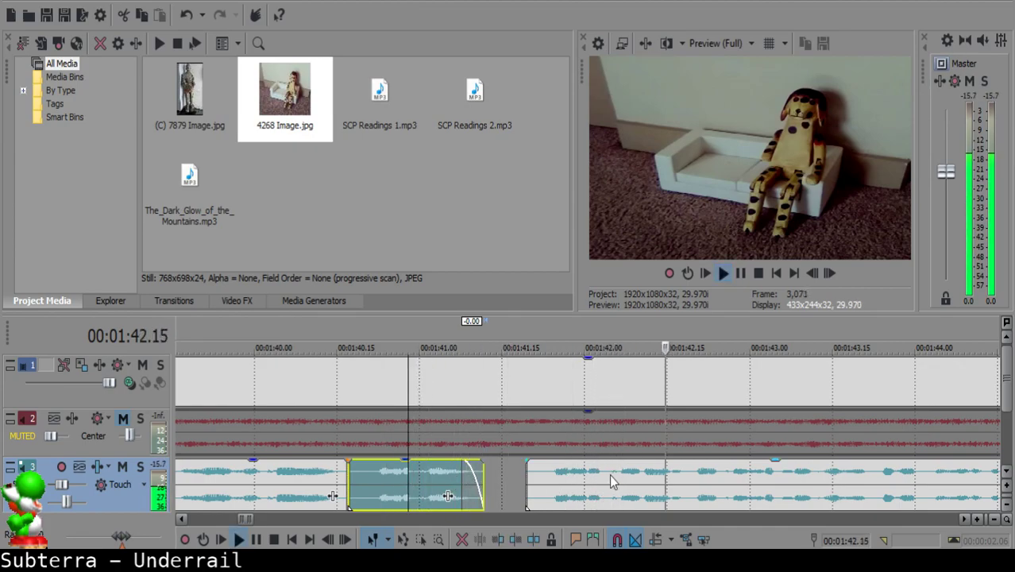
- Split the narration at about 1:45.09, in the pause after the sentence
scroll(609, 473, down, 5)
scroll(619, 478, up, 5)
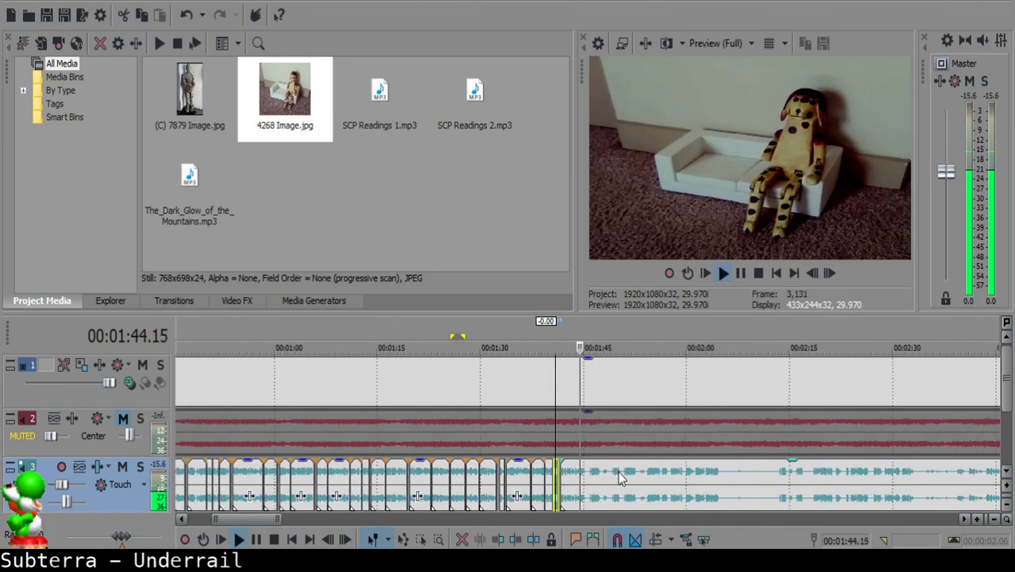
click(572, 468)
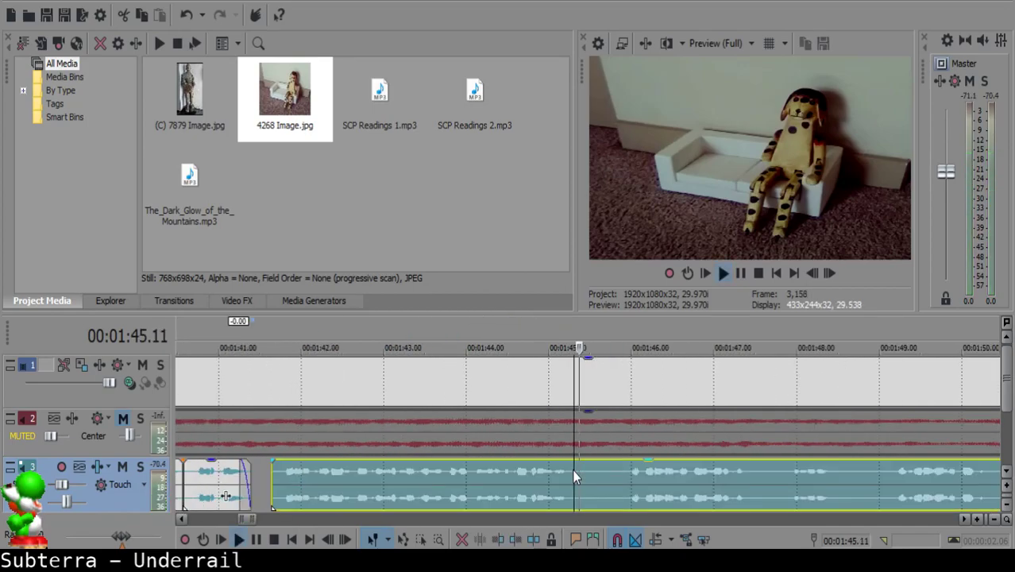
key(s)
scroll(673, 484, down, 2)
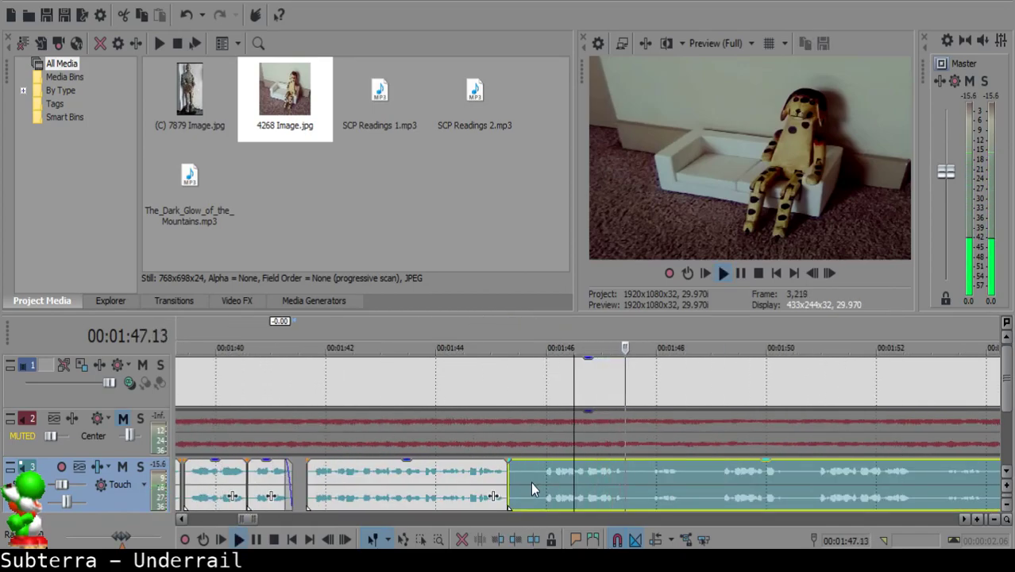
- Sample the narration between about 1:49 and 1:56 and split it at about 1:54.08, just before the next phrase
click(717, 474)
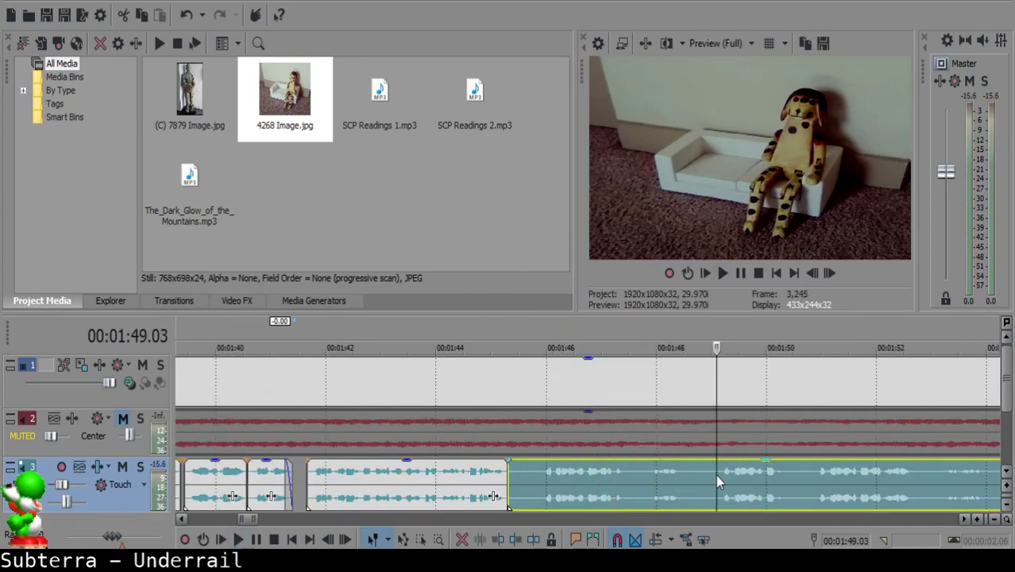
click(813, 475)
click(766, 475)
click(873, 471)
click(761, 470)
click(764, 470)
key(space)
key(s)
- Play back parts of the section between 1:45.09 and 1:54.08 and split it at about 1:51.20
click(601, 475)
key(space)
click(565, 472)
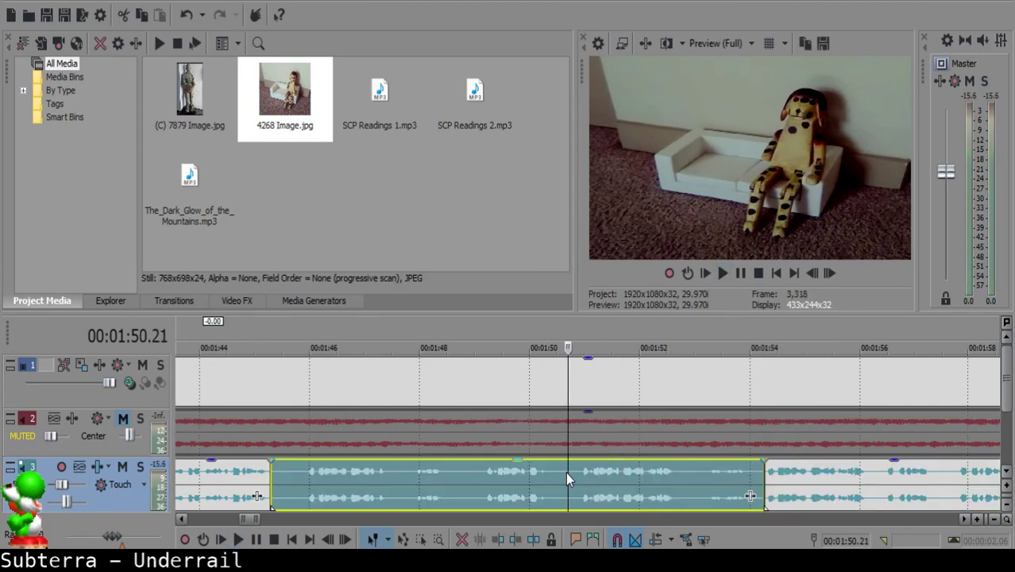
click(804, 471)
click(620, 473)
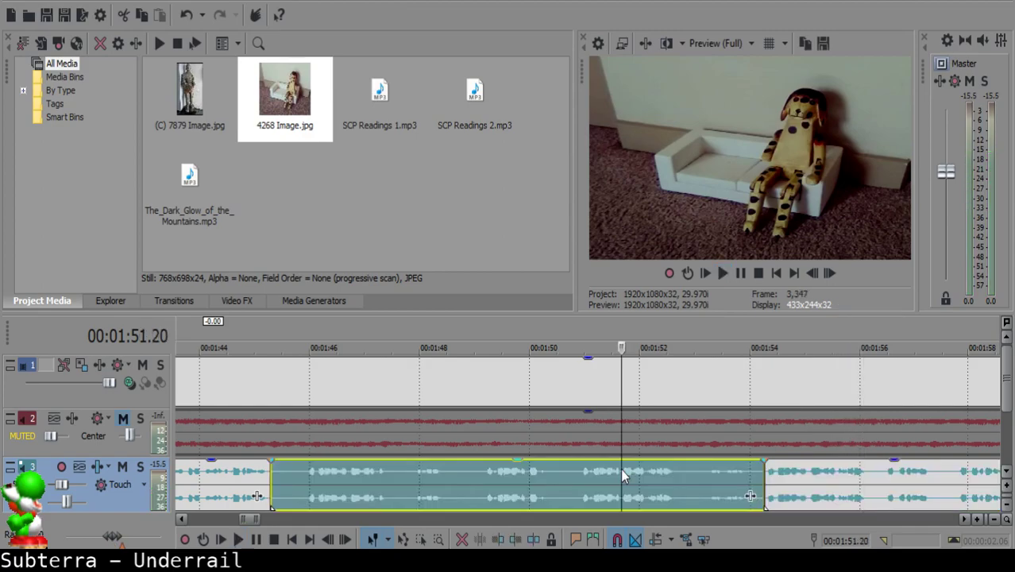
key(space)
key(s)
- Play back the start of the narration clip that begins at about 1:54.08
click(806, 475)
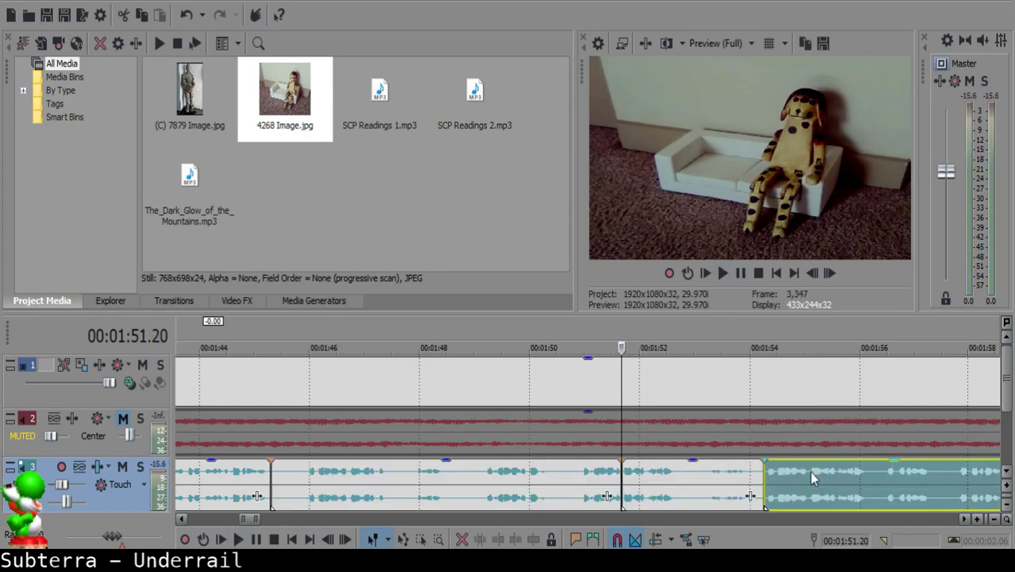
key(space)
key(space)
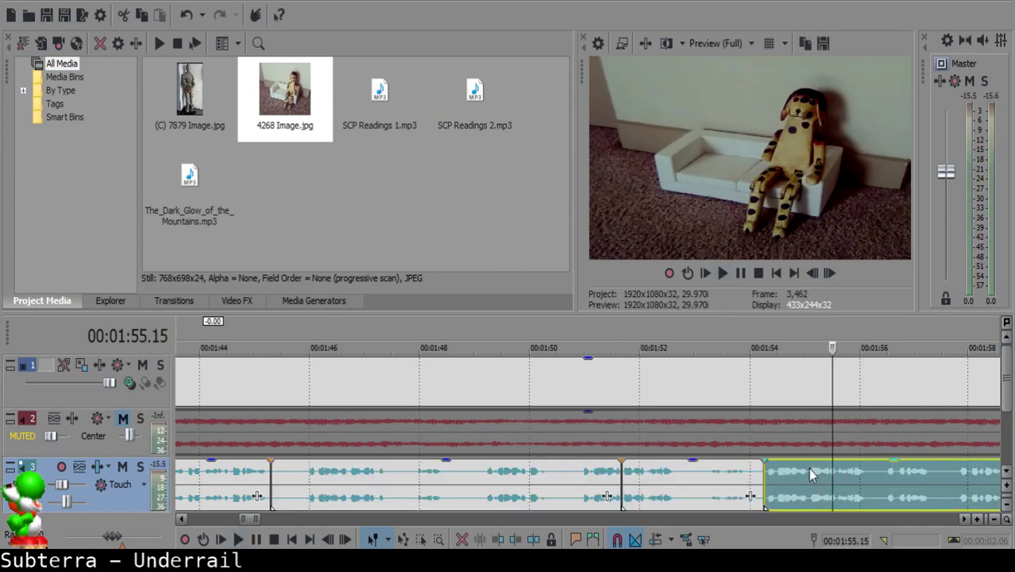
- Sample the narration just after 1:55 and split it at about 1:55.02
scroll(808, 468, up, 2)
click(572, 469)
key(space)
key(space)
key(s)
scroll(588, 472, down, 2)
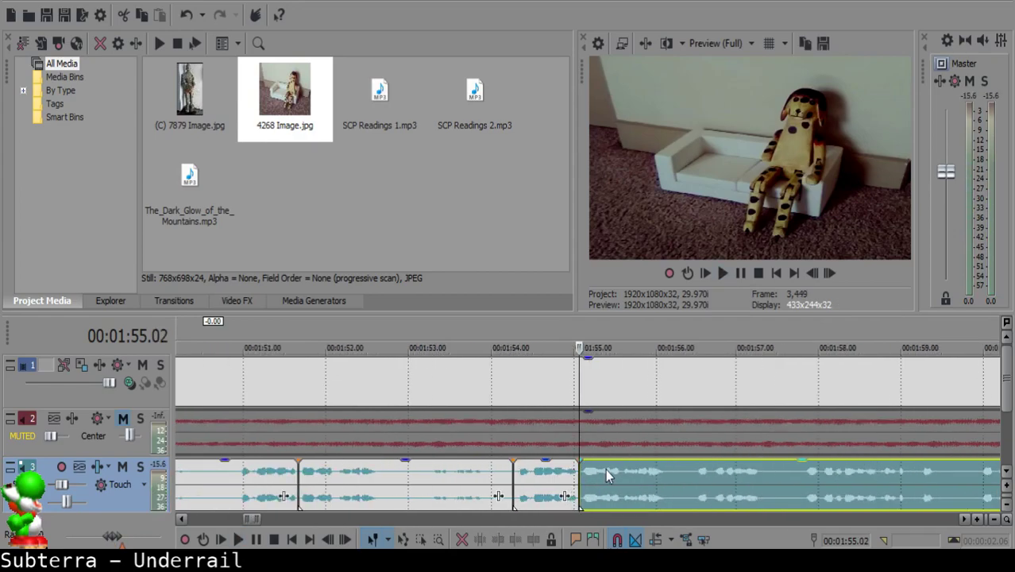
- Delete the two narration pieces between about 1:51.20 and 1:55.02
click(551, 473)
key(Delete)
click(411, 475)
scroll(416, 476, down, 1)
key(Delete)
- Move the narration clip starting at 1:45.09 later, up against the clip at 1:55.02, and split it at about 1:54.06
drag(501, 469, 643, 469)
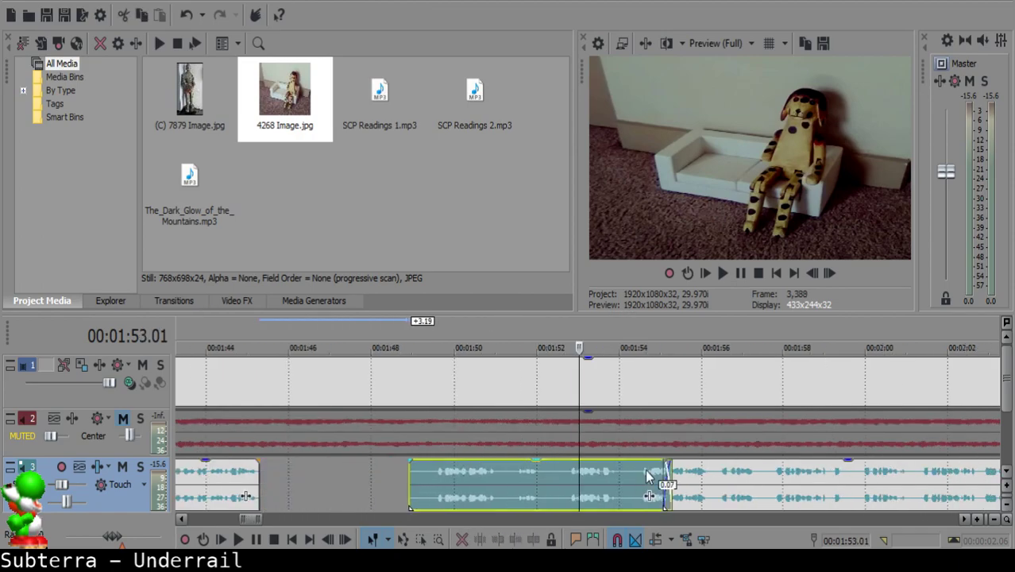
key(space)
key(Up)
key(Up)
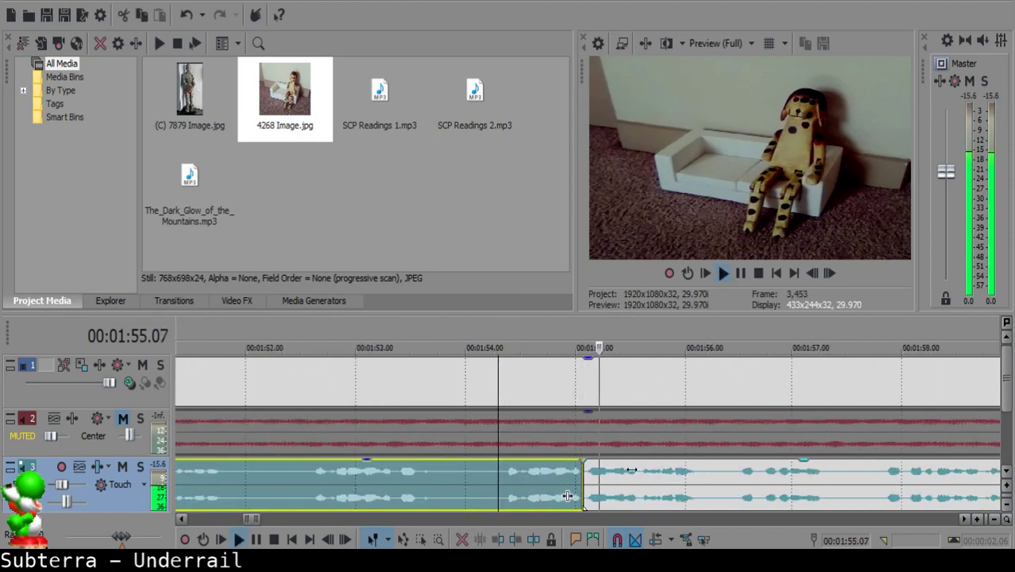
click(489, 485)
key(space)
key(s)
- Sample the long narration piece that ends at about 1:54.06 and delete it
click(459, 483)
key(Down)
key(Down)
key(Down)
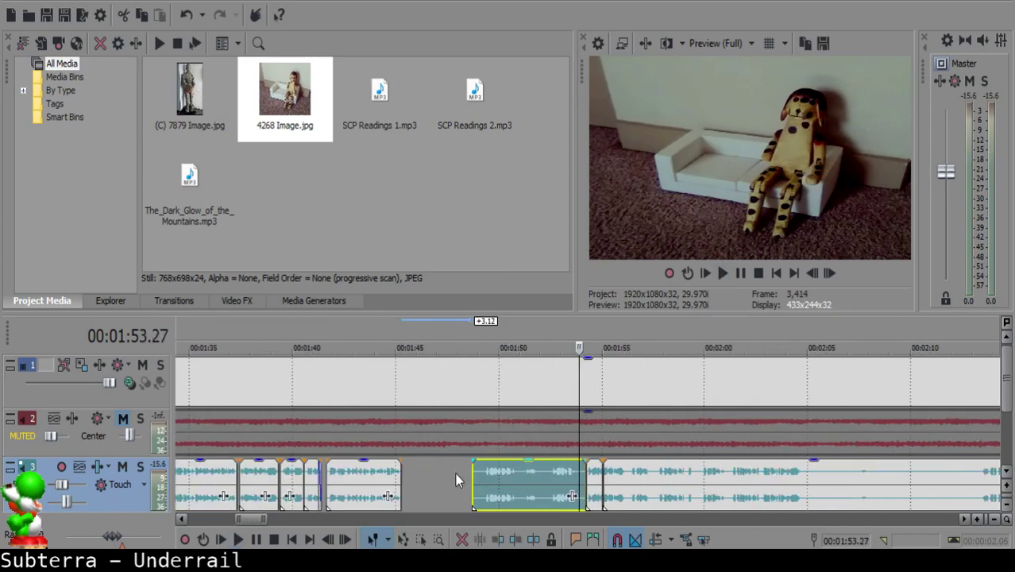
key(Down)
key(Up)
key(Up)
key(Up)
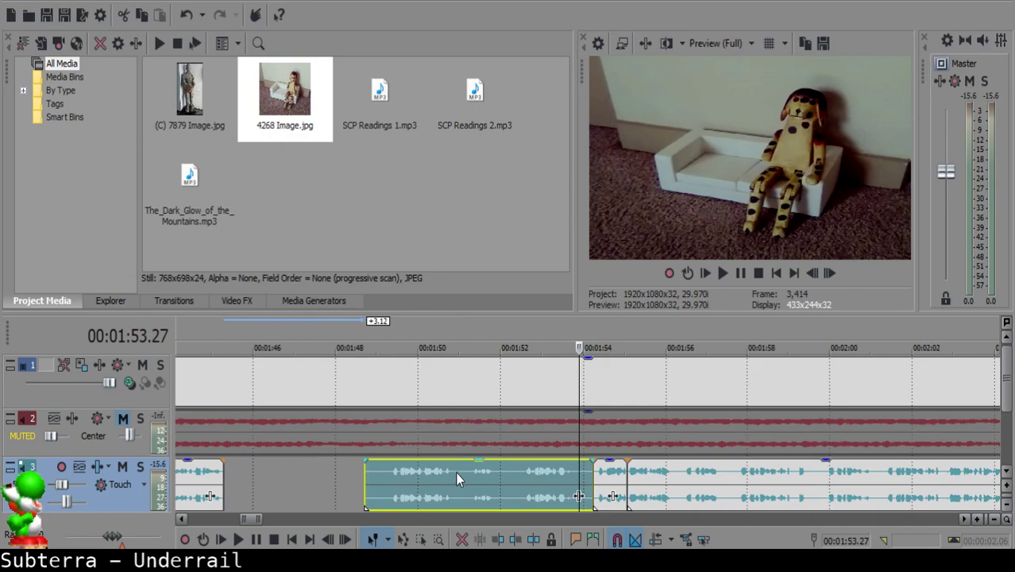
key(Down)
key(Down)
click(487, 476)
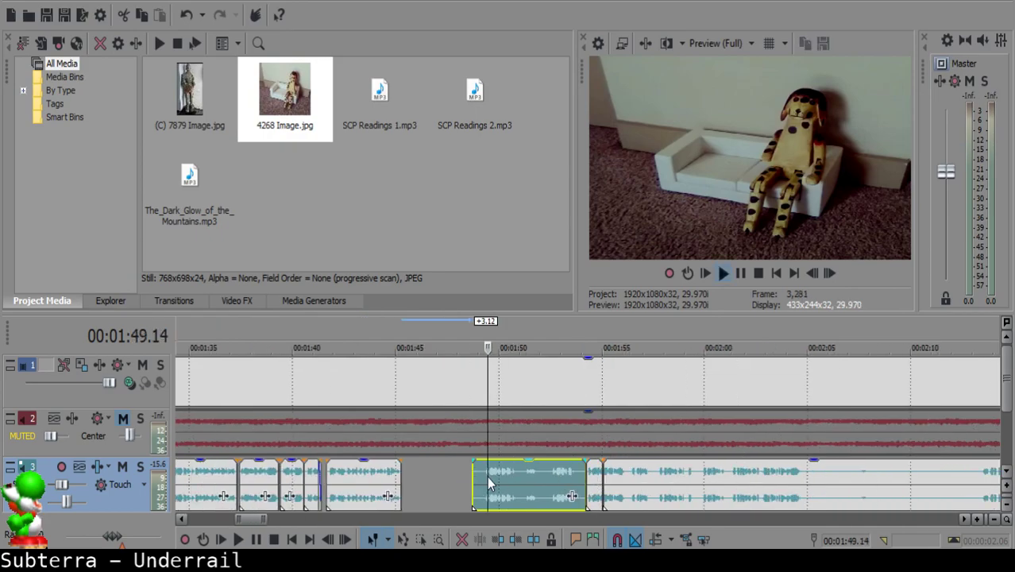
click(541, 476)
key(Delete)
- Move the short piece and the remaining narration earlier to start at about 1:45.18, and play across the gap
click(593, 475)
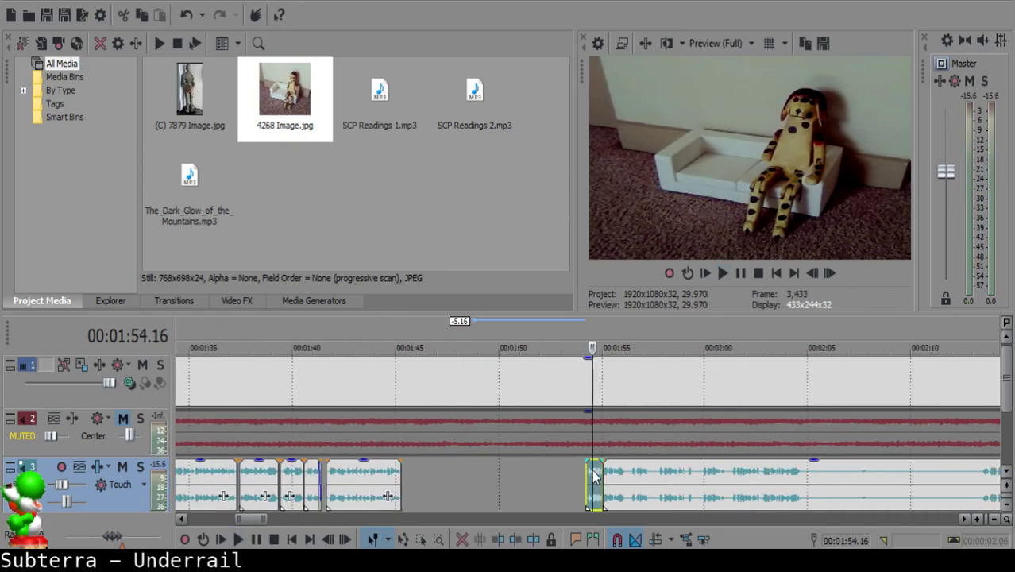
drag(653, 470, 474, 470)
click(382, 475)
key(space)
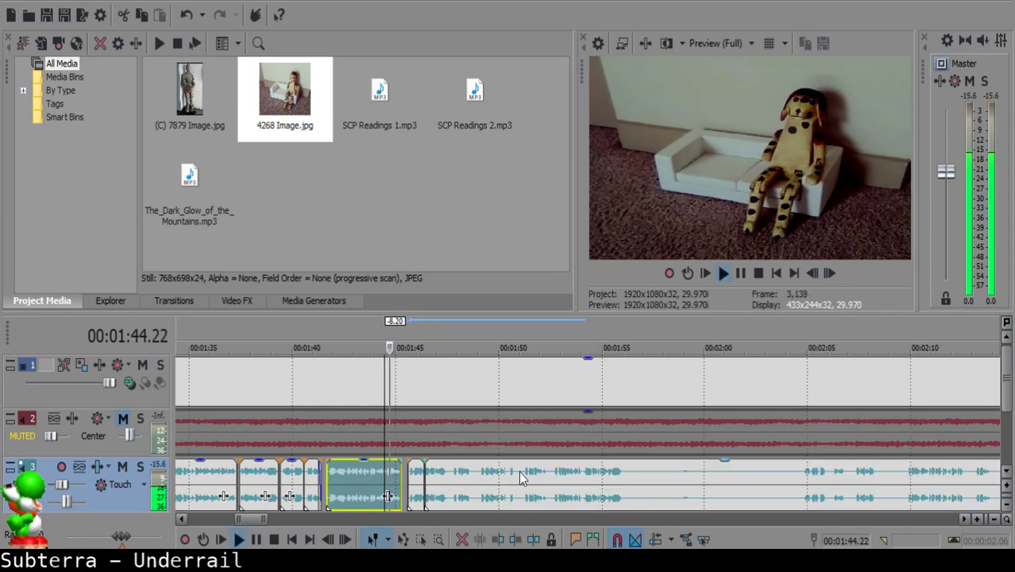
- Nudge the short piece and the following narration together to start at about 1:45.17, and play across the gap
scroll(445, 475, up, 4)
key(Return)
click(656, 467)
click(757, 479)
click(759, 477)
ctrl+click(719, 472)
drag(719, 472, 712, 477)
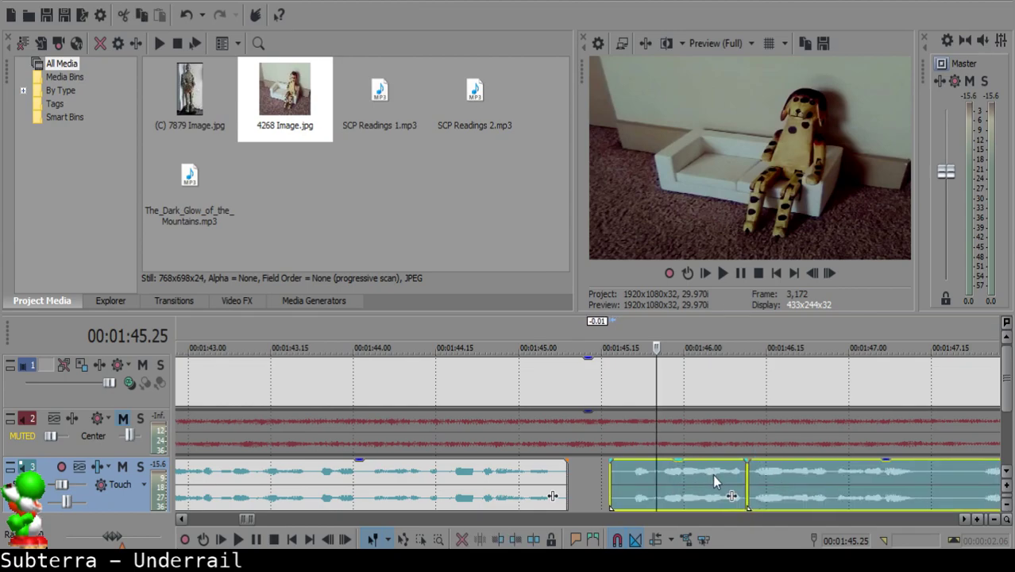
click(462, 487)
key(space)
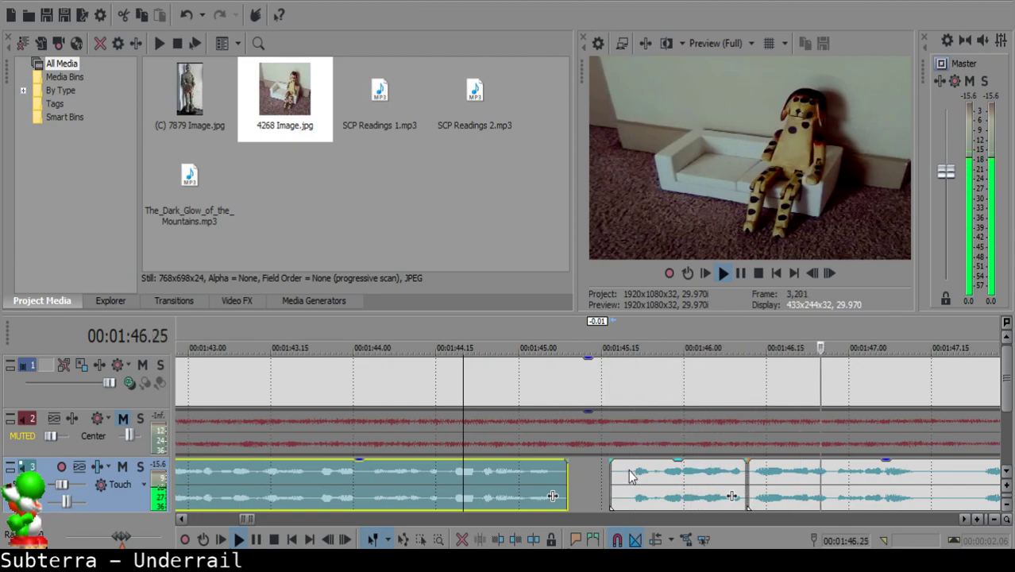
scroll(571, 479, down, 3)
key(space)
- Shift both narration clips after the gap earlier to about 1:45.15 and play back the transition
click(466, 475)
ctrl+click(560, 478)
scroll(566, 477, up, 3)
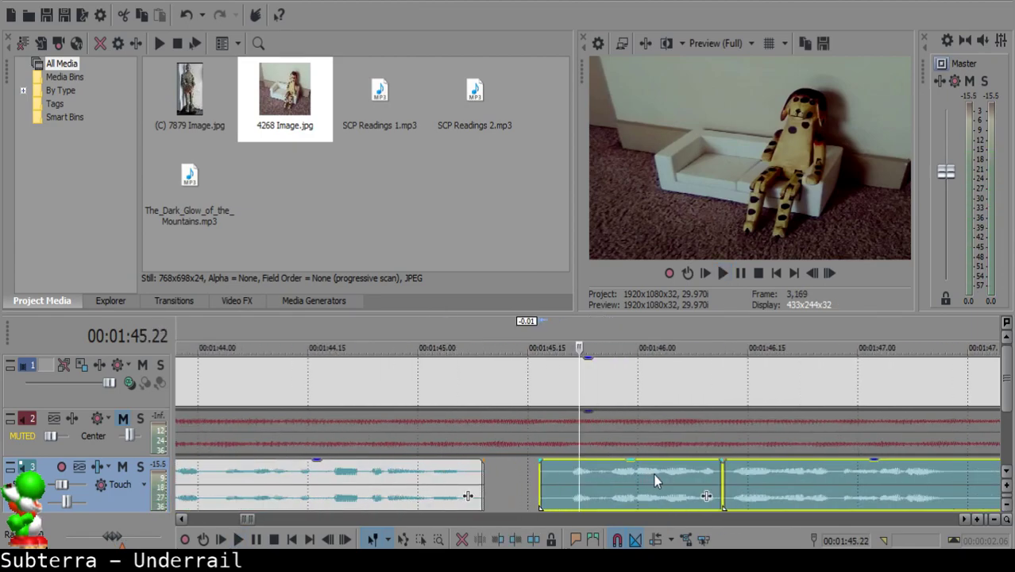
drag(652, 476, 644, 478)
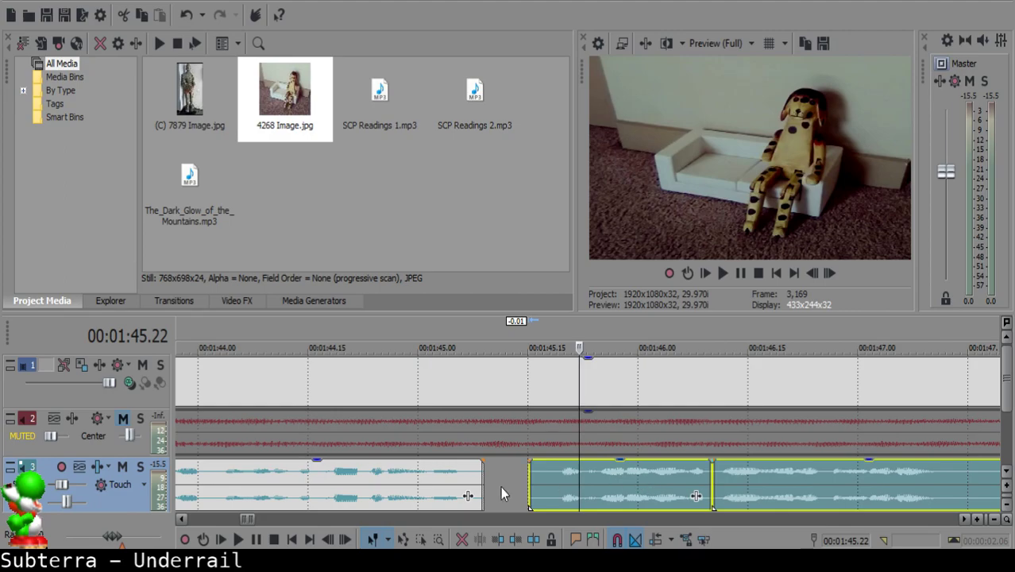
click(290, 487)
key(space)
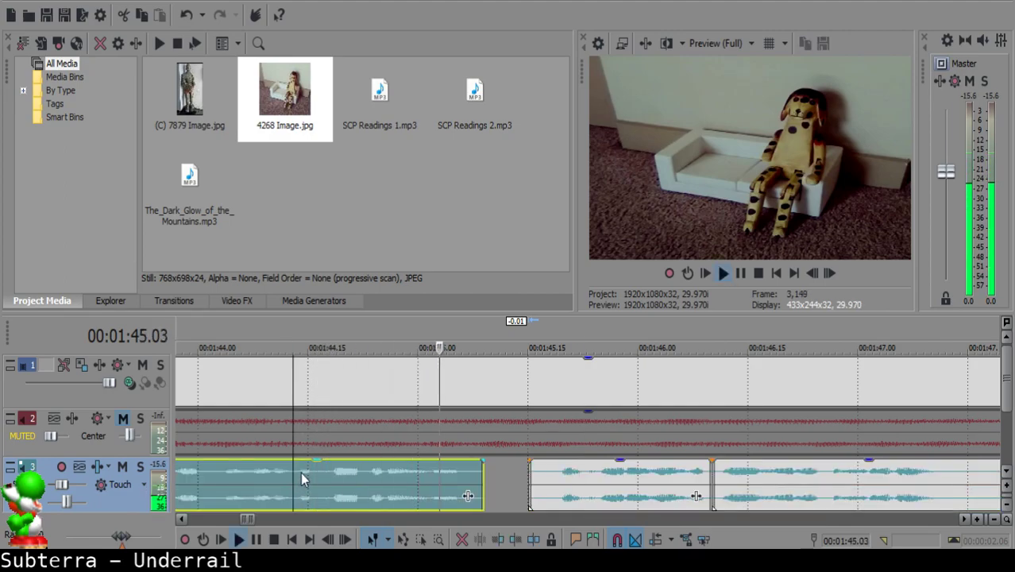
scroll(481, 473, down, 3)
click(260, 469)
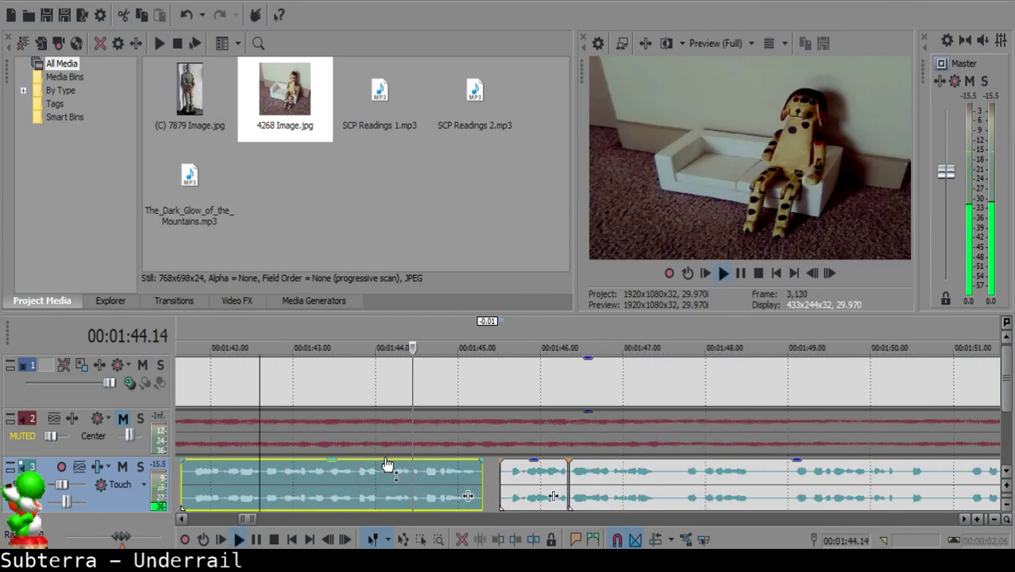
- Shift both narration clips after the gap earlier to about 1:45.12 and listen to the transition again
click(515, 476)
key(space)
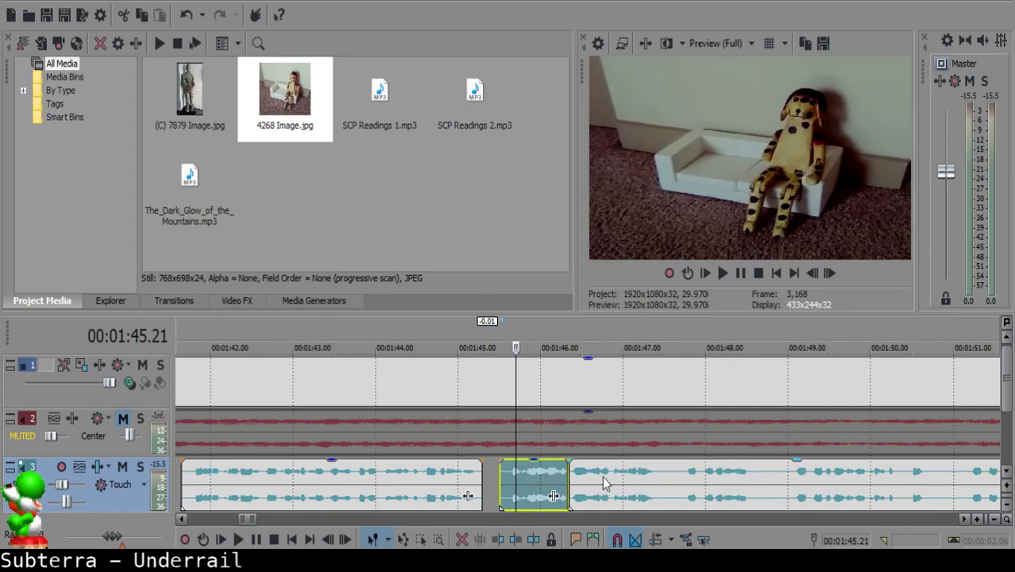
ctrl+click(579, 478)
drag(559, 483, 552, 483)
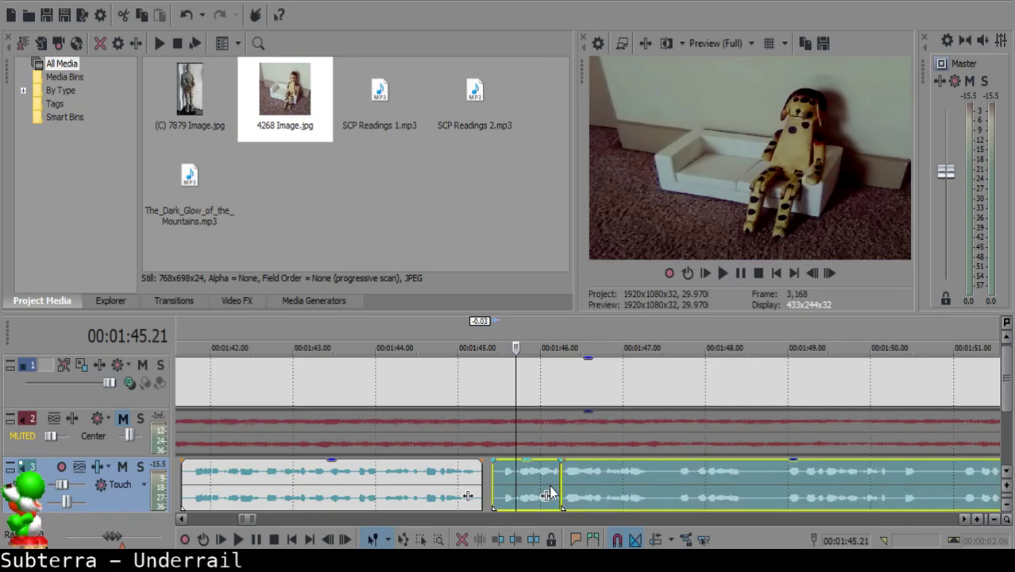
click(426, 486)
key(space)
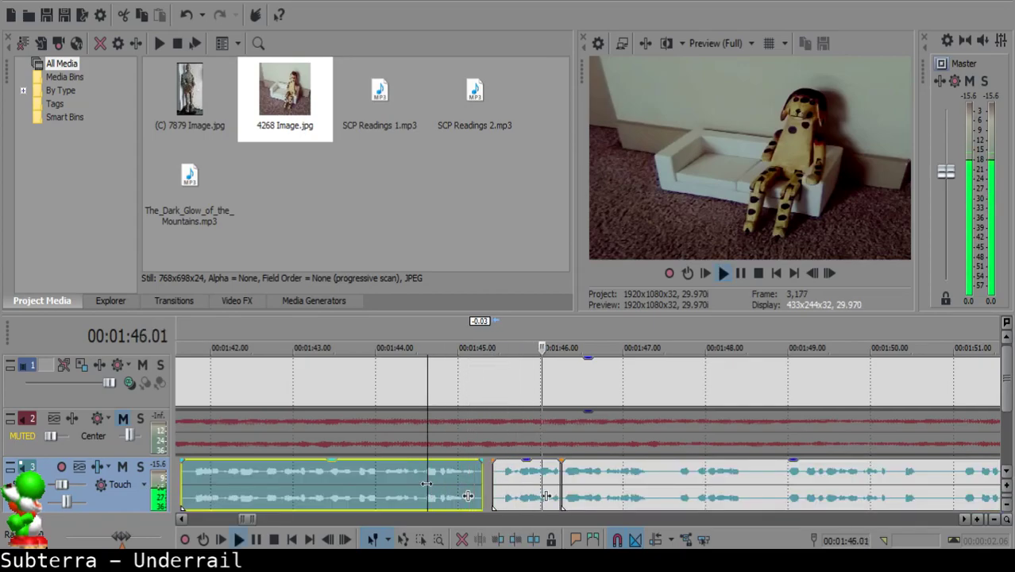
click(194, 476)
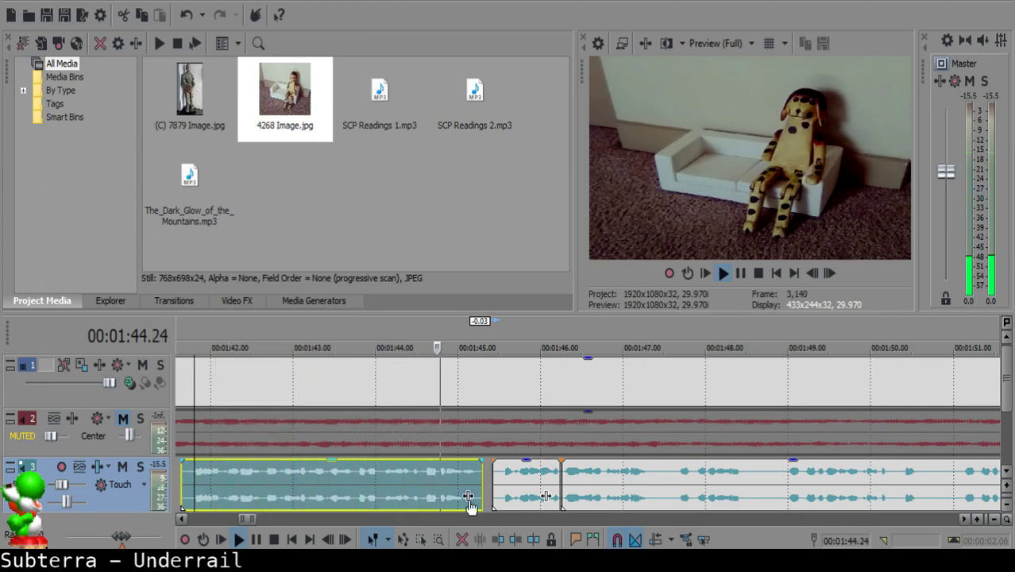
- Close the remaining gap by moving both clips against the preceding clip's end at about 1:45.09, and play the joint
click(567, 487)
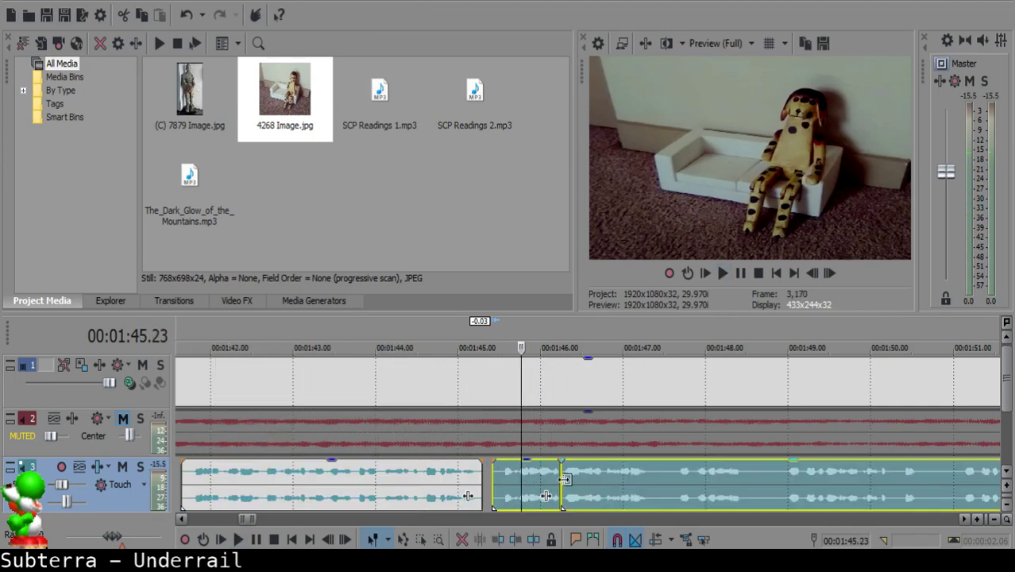
drag(548, 479, 543, 479)
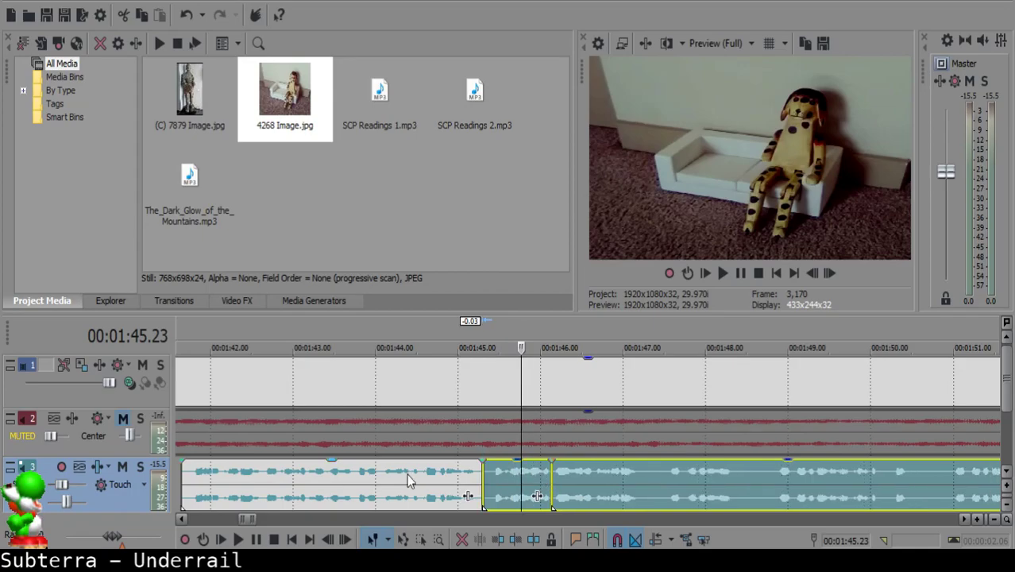
click(417, 474)
key(space)
scroll(433, 466, up, 2)
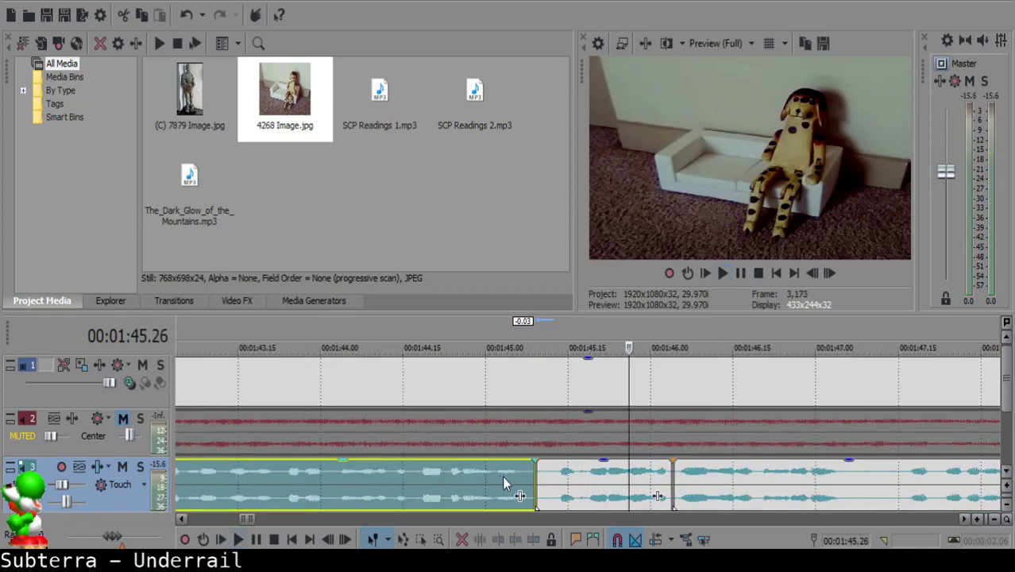
- Trim the short clip's start to about 1:45.11, fade out the preceding clip's end over about 2 frames, and play the joint
click(544, 472)
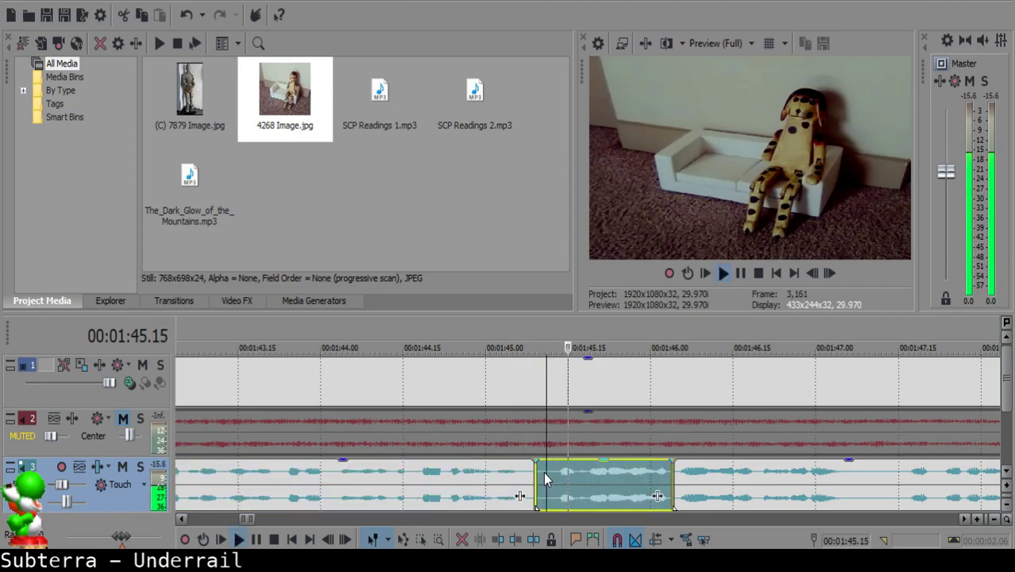
key(space)
mouse_move(537, 475)
mouse_down()
mouse_move(548, 475)
mouse_move(526, 459)
mouse_up()
click(442, 488)
key(space)
key(Return)
click(393, 485)
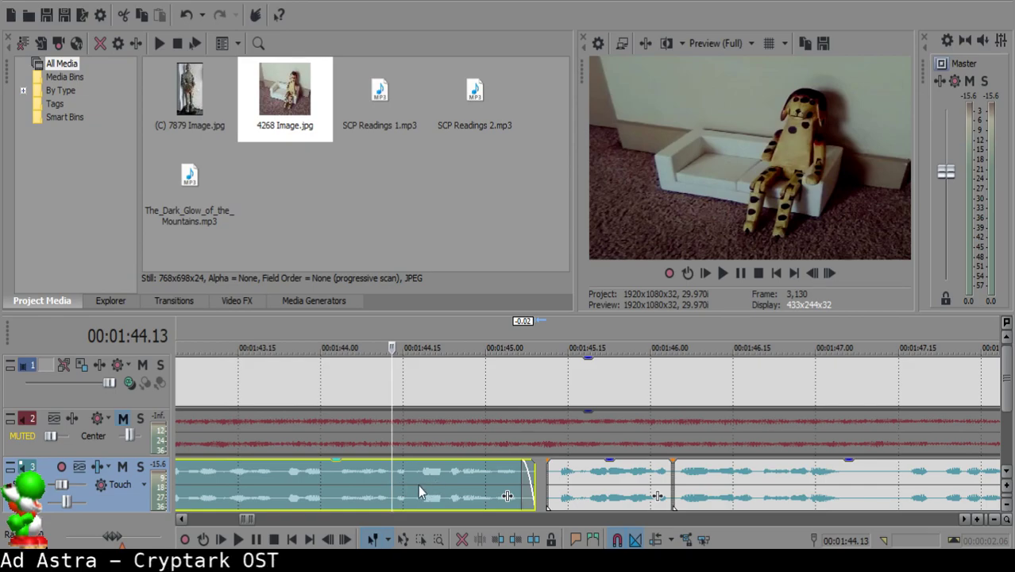
click(353, 478)
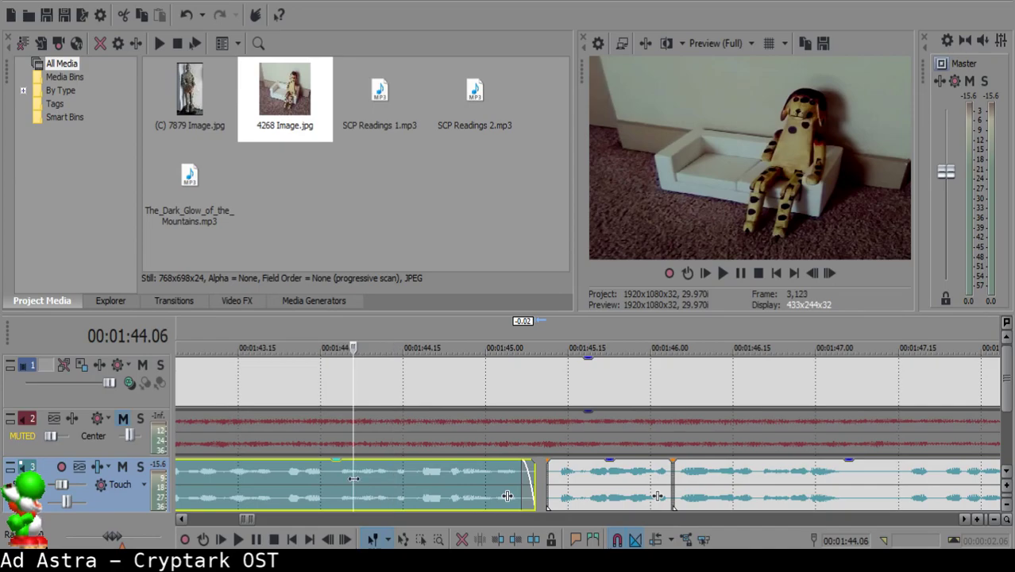
- Check the faded transition by ear and move the short piece and following narration together to start at about 1:45.10
scroll(353, 478, down, 4)
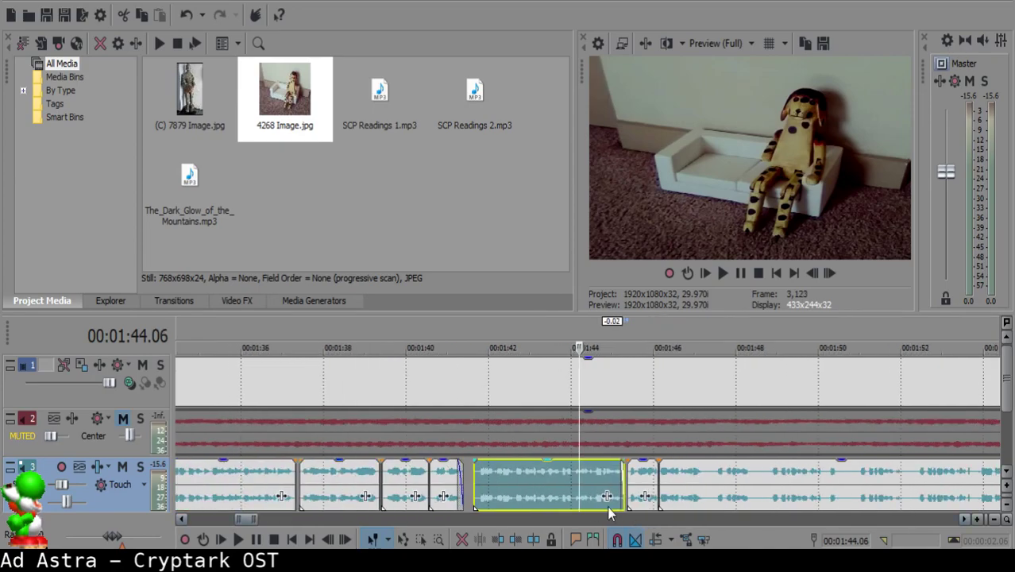
click(566, 487)
key(space)
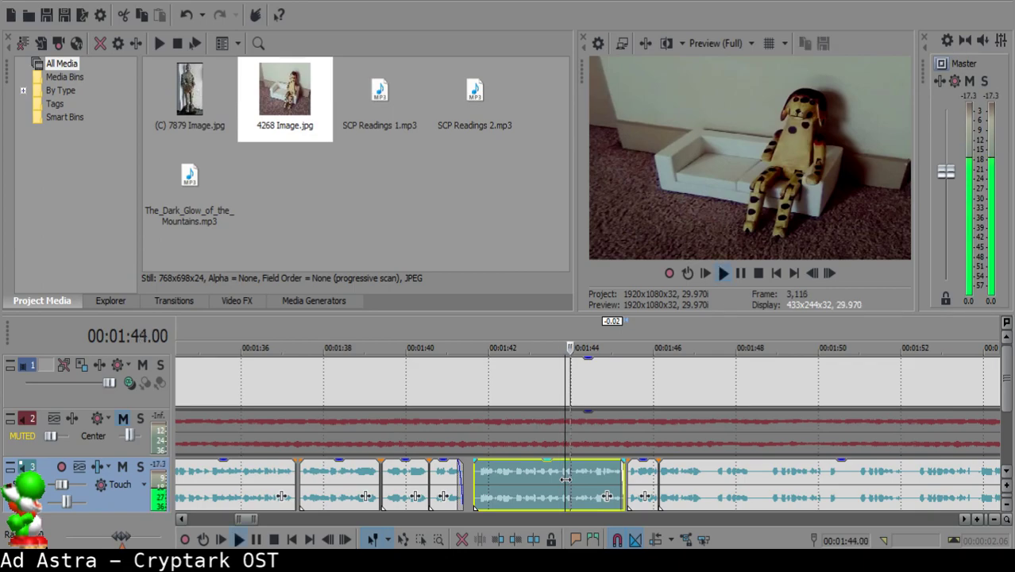
scroll(554, 481, down, 3)
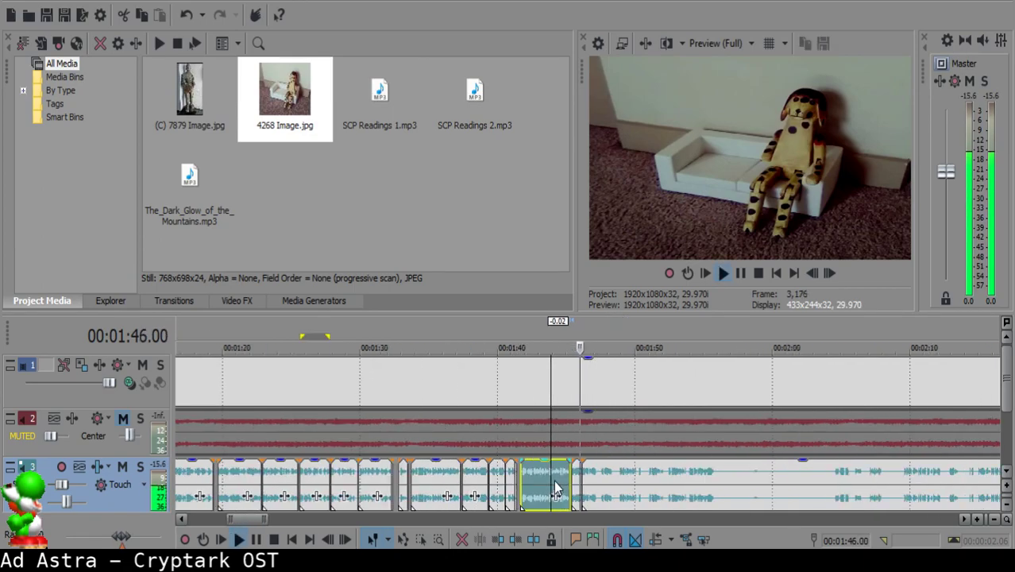
scroll(556, 488, up, 4)
click(546, 481)
scroll(546, 480, up, 5)
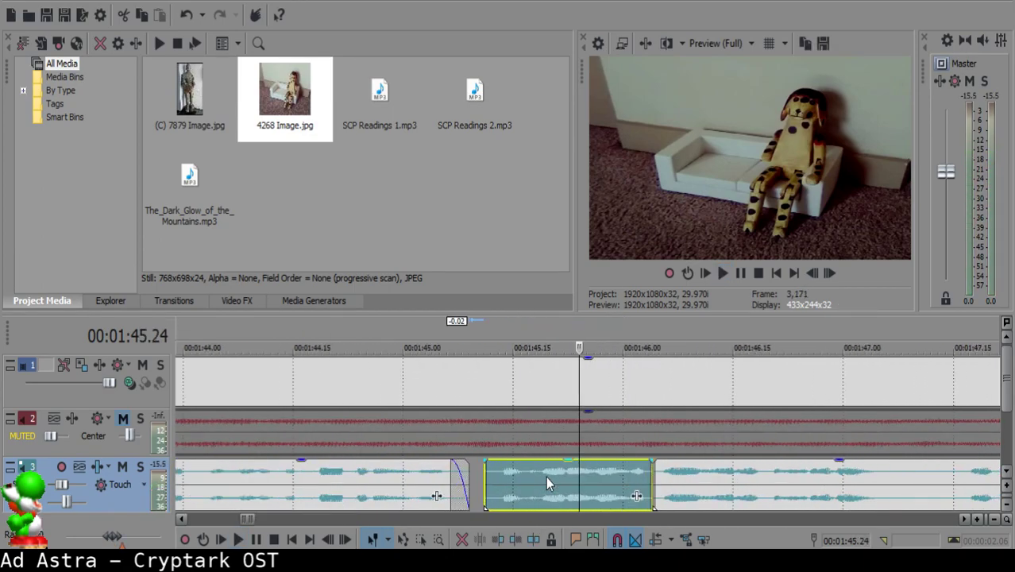
ctrl+click(713, 484)
drag(608, 481, 600, 484)
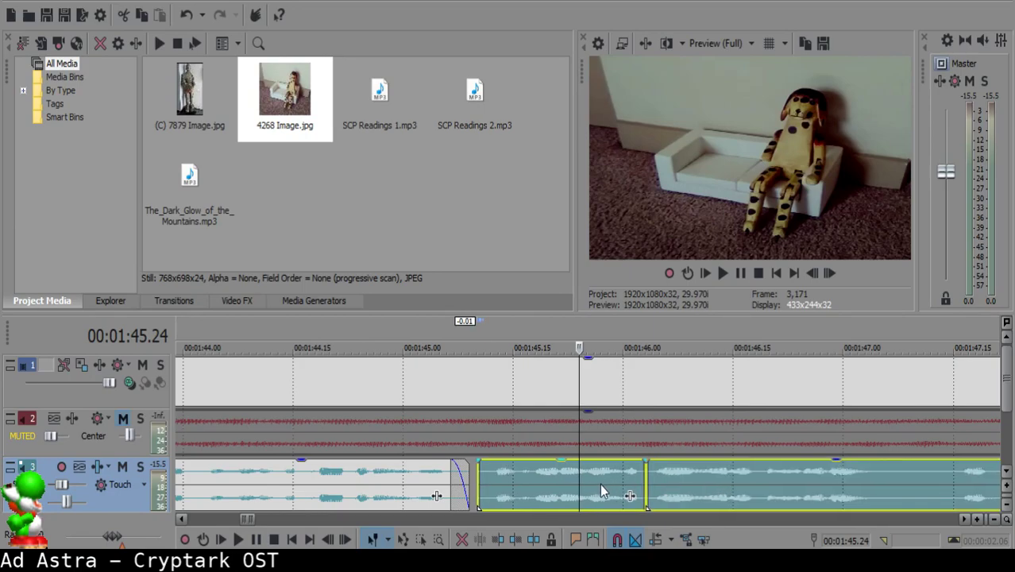
click(370, 484)
key(space)
scroll(595, 485, down, 6)
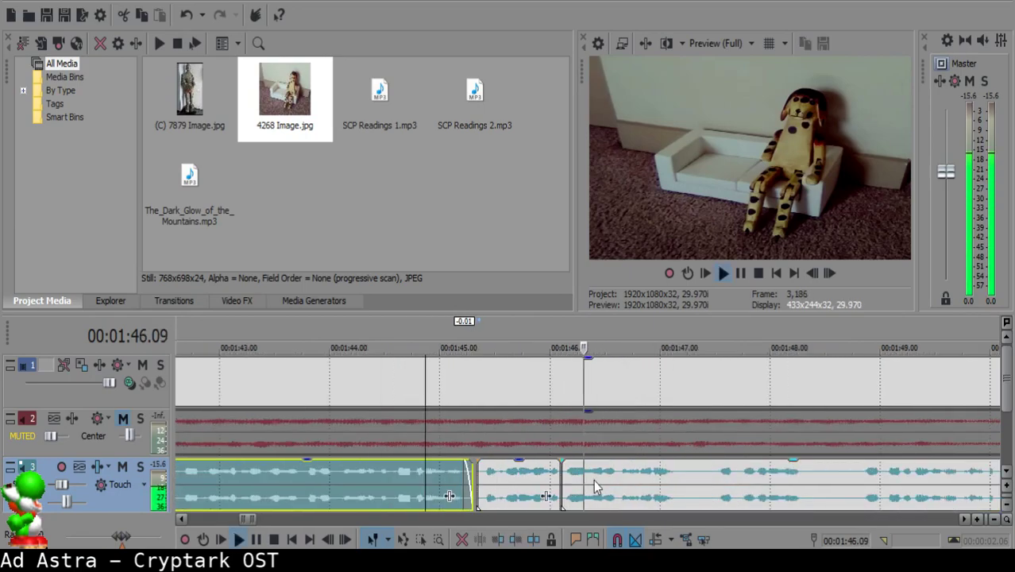
- Sample the pause after the phrase and split the narration at about 1:47.06
scroll(595, 481, up, 5)
click(627, 477)
key(space)
key(space)
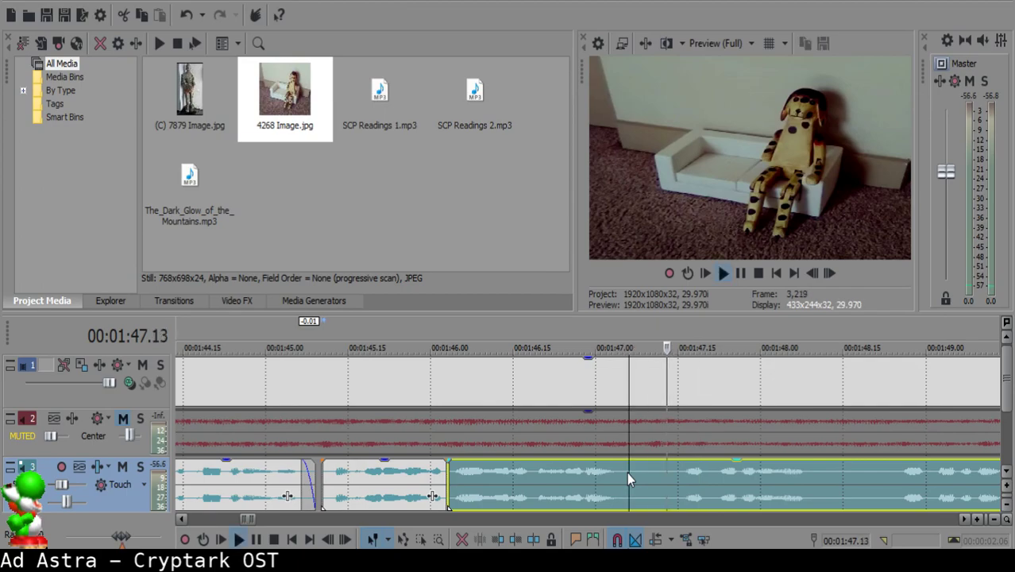
key(space)
key(s)
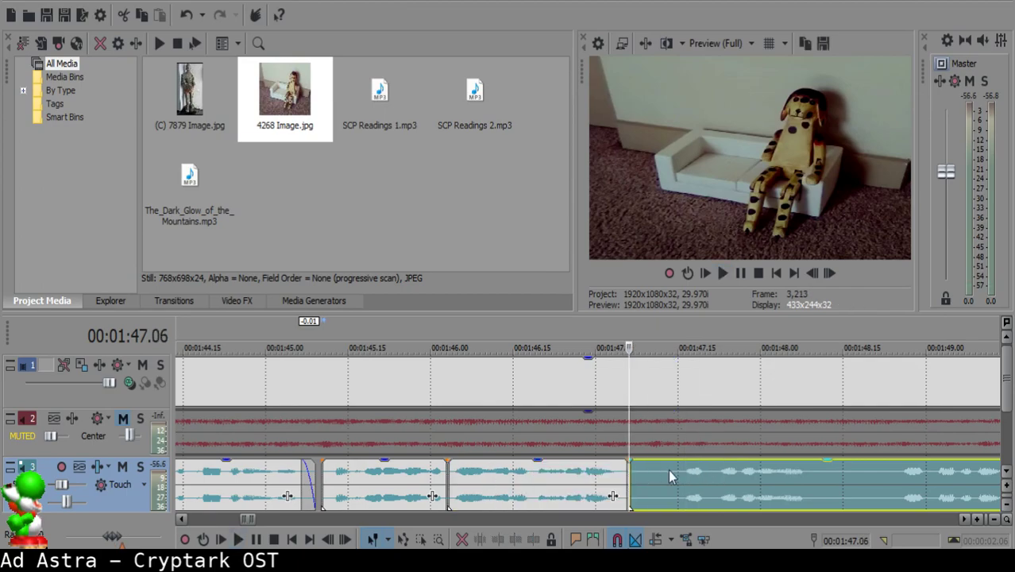
- Play back the narration after 1:47.06 and split it at about 1:52.11, just before the next phrase
click(698, 479)
key(space)
scroll(698, 479, down, 2)
click(714, 479)
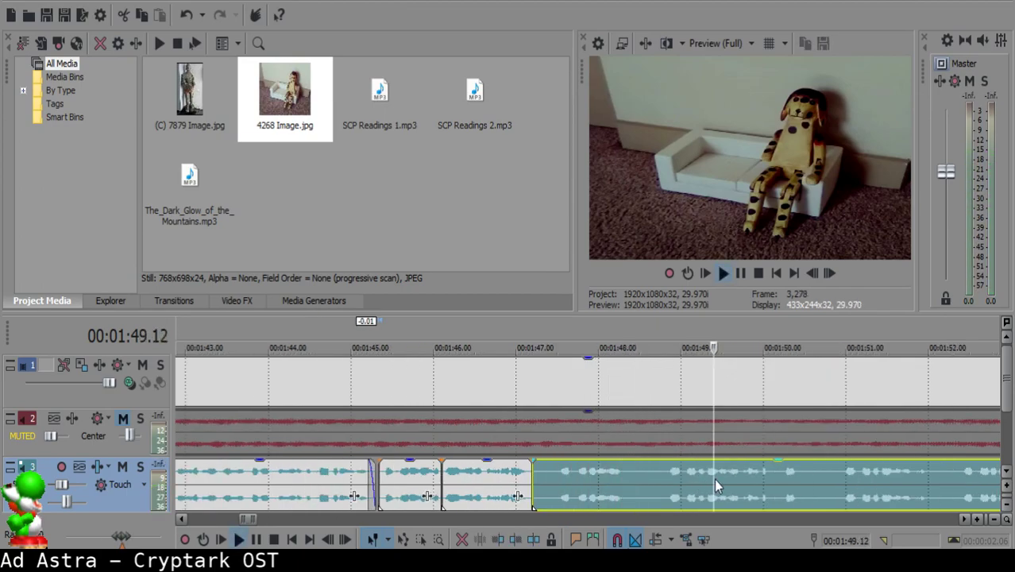
scroll(714, 480, up, 1)
scroll(707, 475, down, 2)
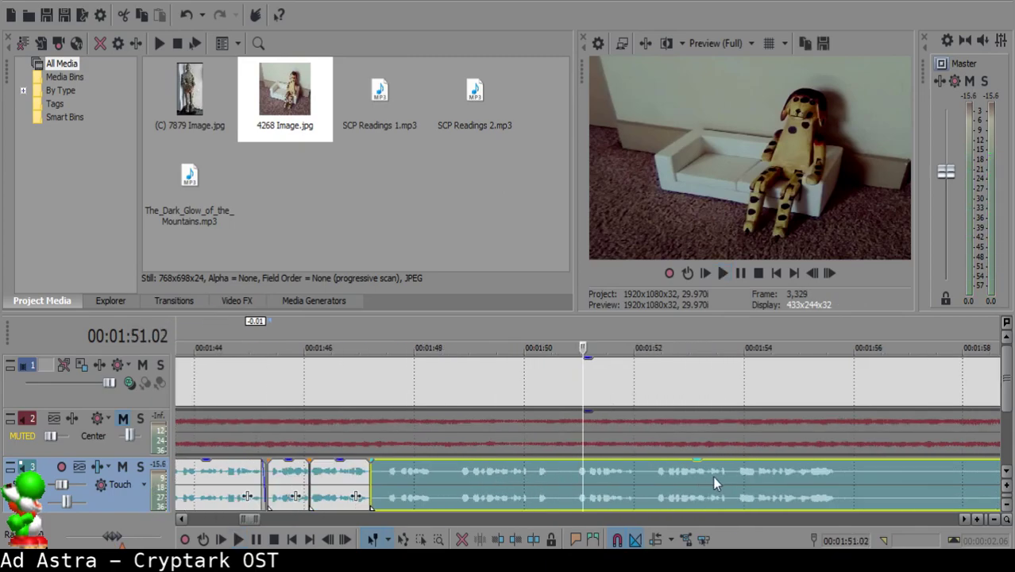
click(730, 481)
click(653, 475)
key(space)
key(s)
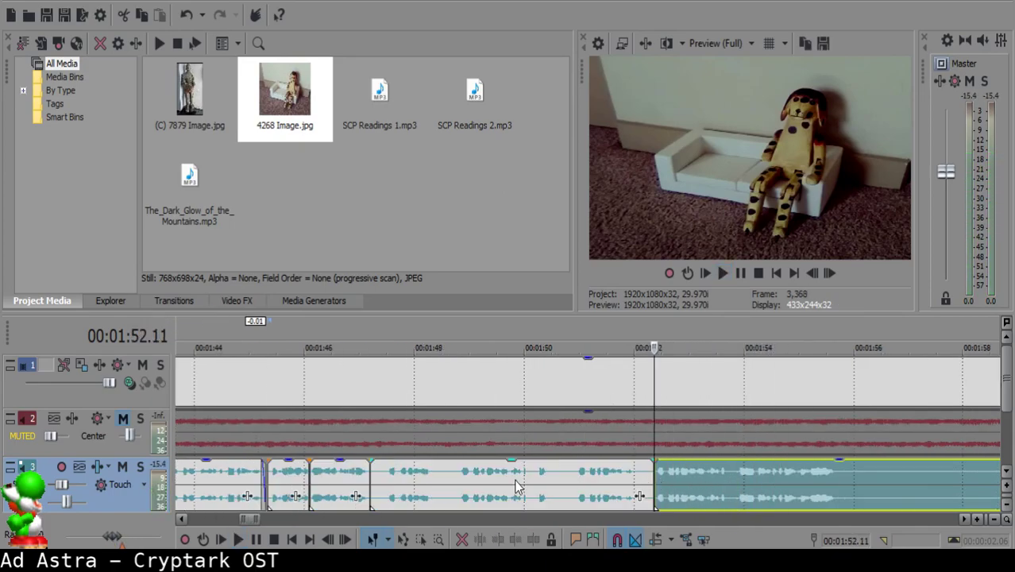
- Delete the narration section between 1:47.06 and 1:52.11 and move the following narration back to start at about 1:47.11
click(380, 474)
scroll(601, 503, up, 4)
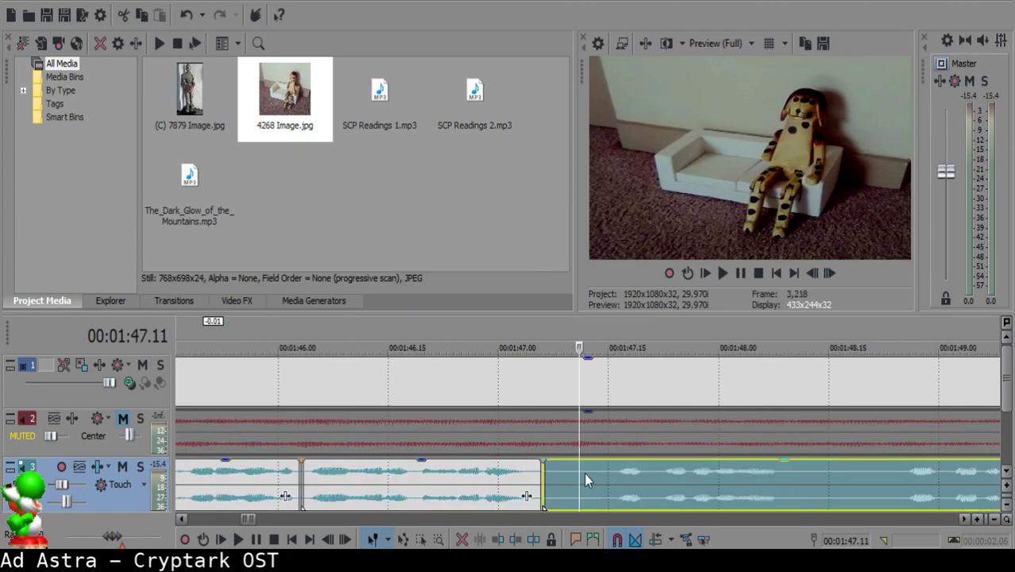
scroll(584, 475, down, 4)
drag(584, 476, 618, 471)
scroll(599, 476, up, 6)
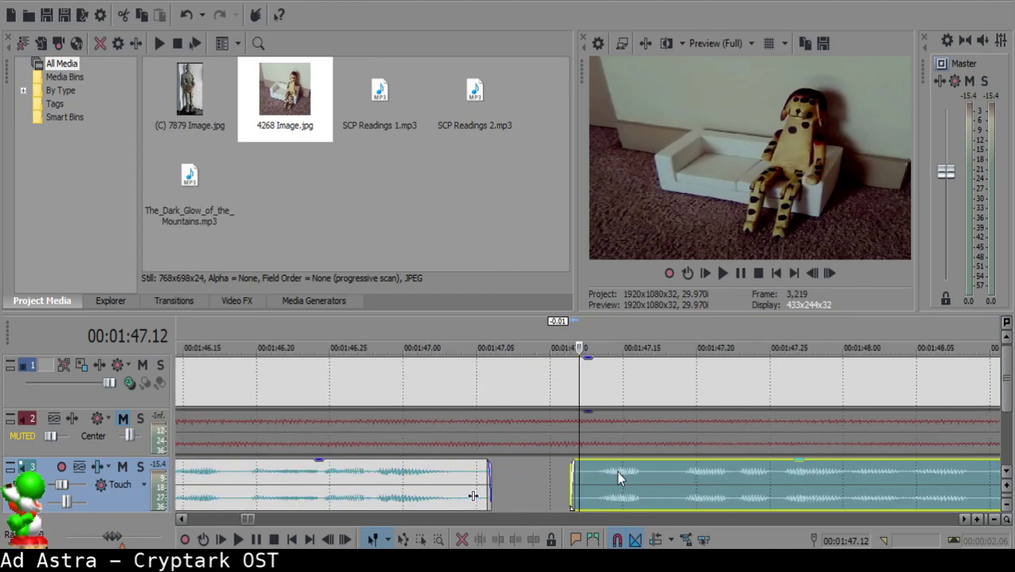
- Play the joint after 1:47.06 and shift the following narration to start at about 1:47.10
click(358, 475)
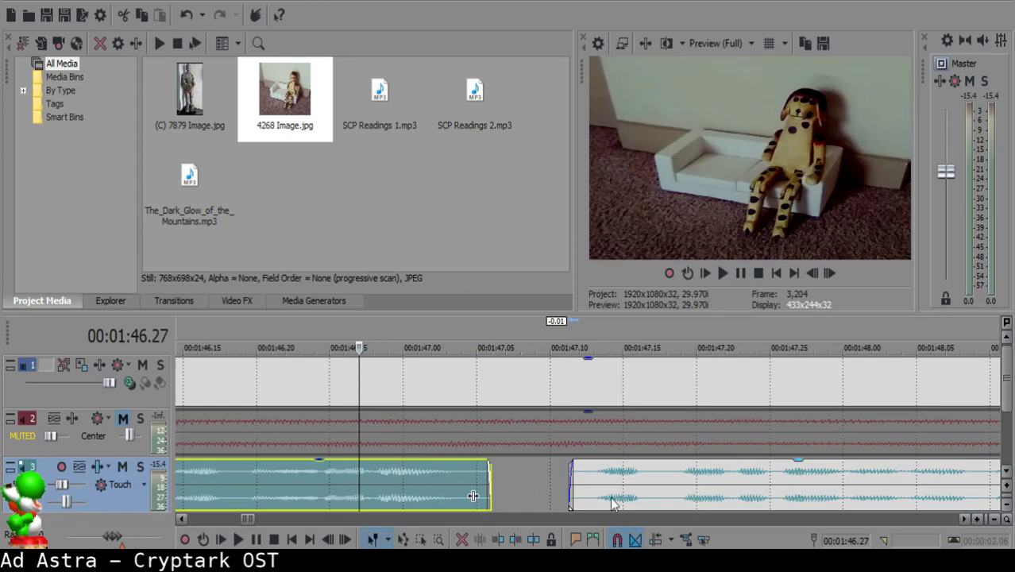
drag(612, 488, 594, 475)
click(302, 489)
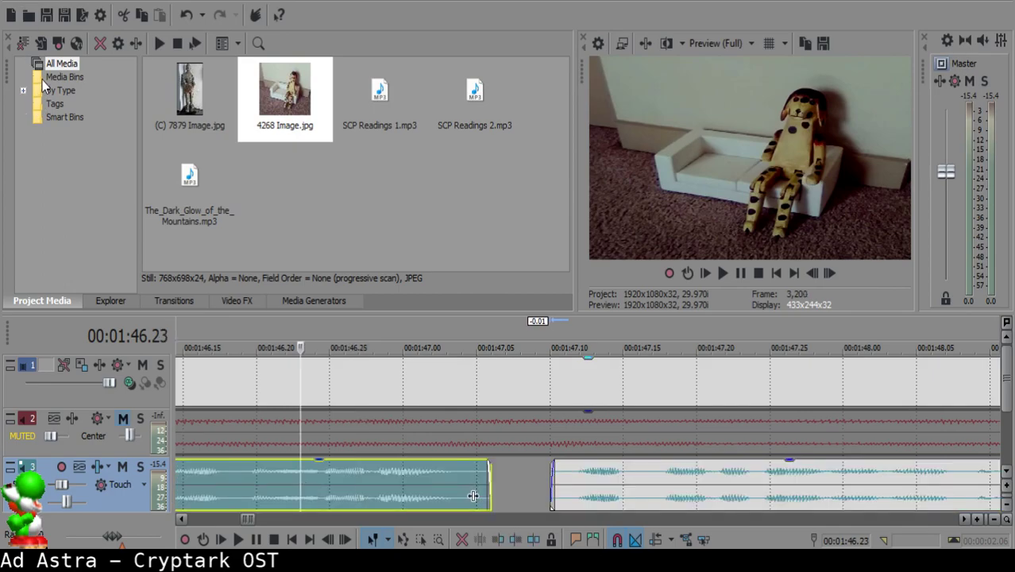
click(257, 484)
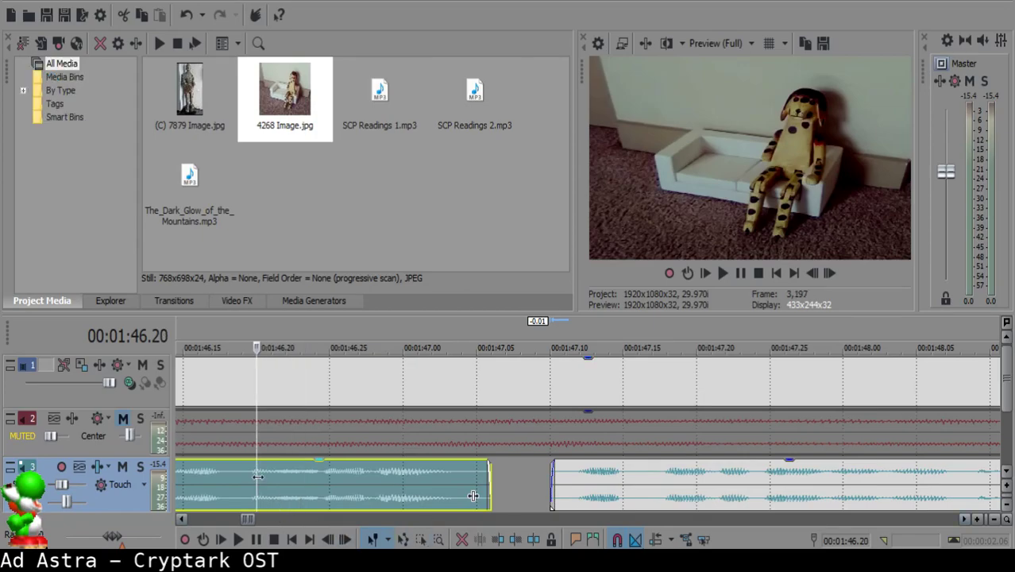
- Play across the gap from 1:46.20 and nudge the following narration to start at about 1:47.08
scroll(266, 471, down, 3)
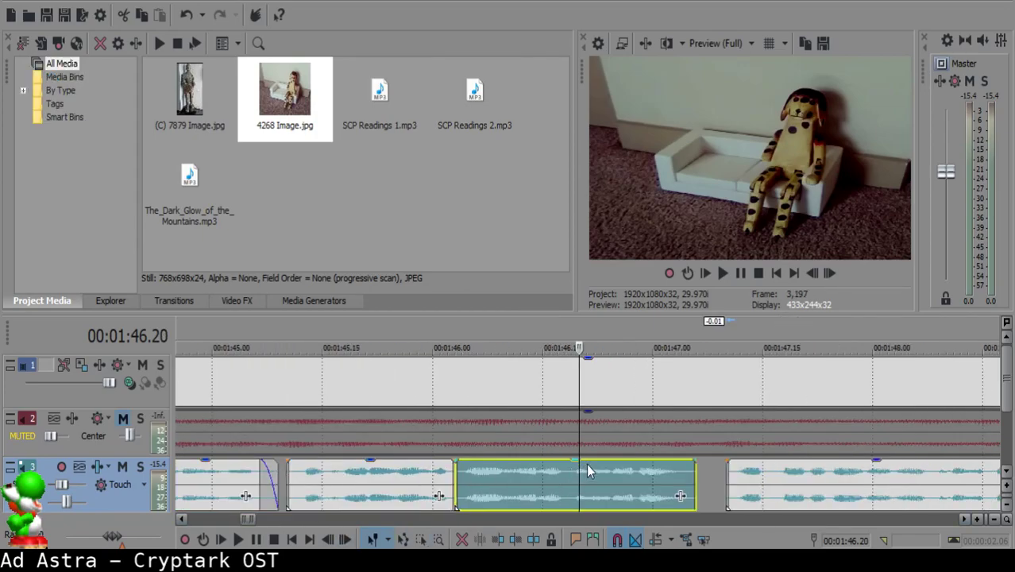
scroll(618, 463, down, 3)
scroll(671, 474, down, 2)
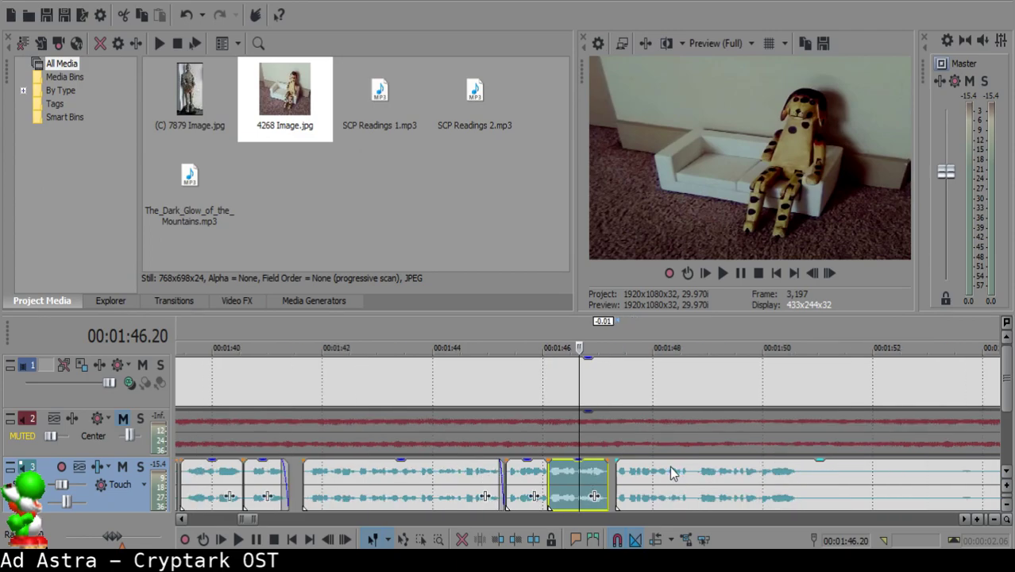
key(space)
scroll(669, 478, up, 6)
click(605, 486)
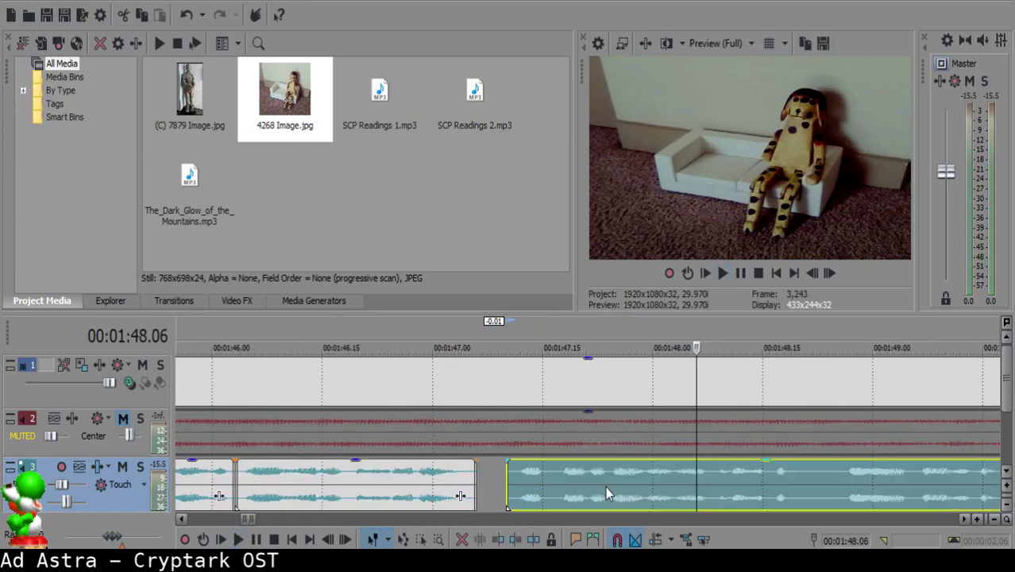
scroll(593, 483, down, 2)
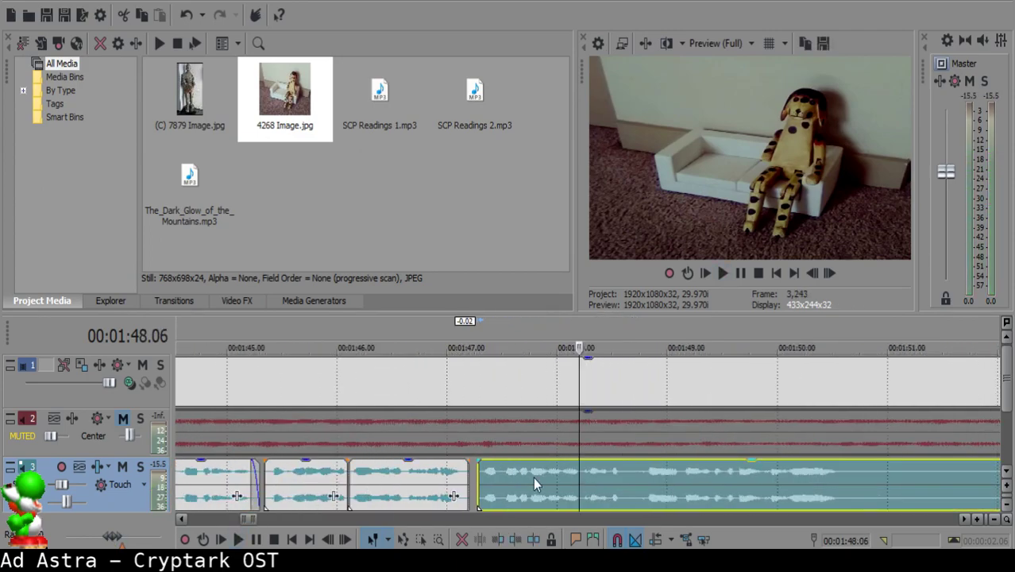
- Play back the narration across the joint and split it at 1:50.18, where the phrase ends
click(390, 479)
scroll(667, 490, down, 3)
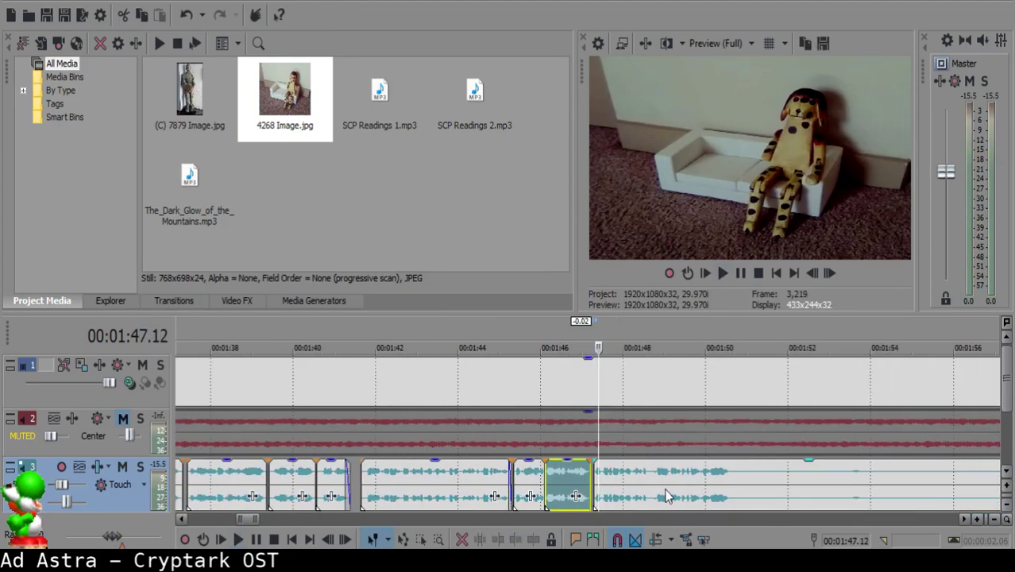
scroll(667, 490, down, 4)
scroll(668, 490, down, 1)
scroll(668, 490, up, 5)
key(space)
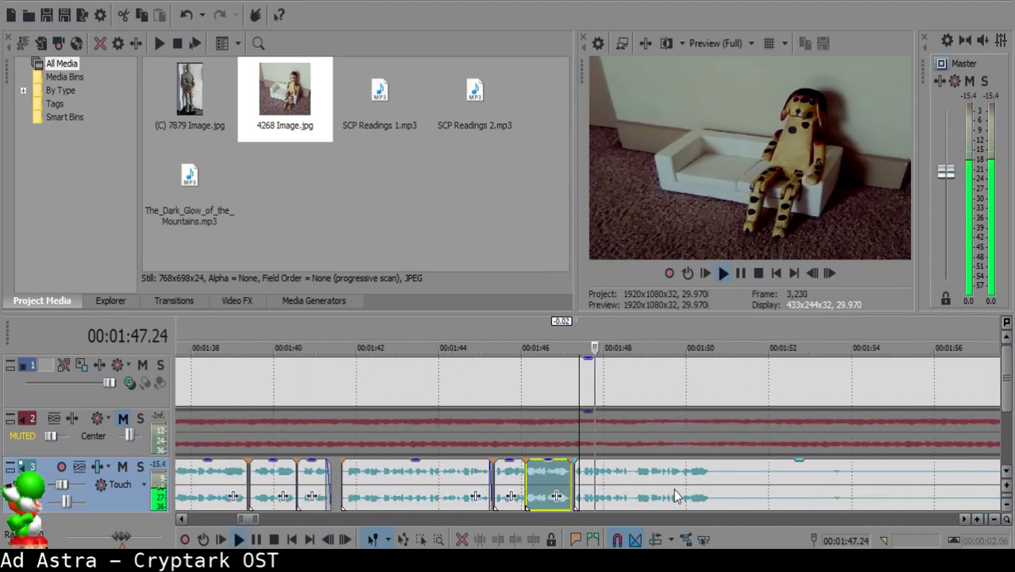
scroll(623, 472, down, 1)
scroll(604, 477, up, 3)
scroll(606, 476, down, 3)
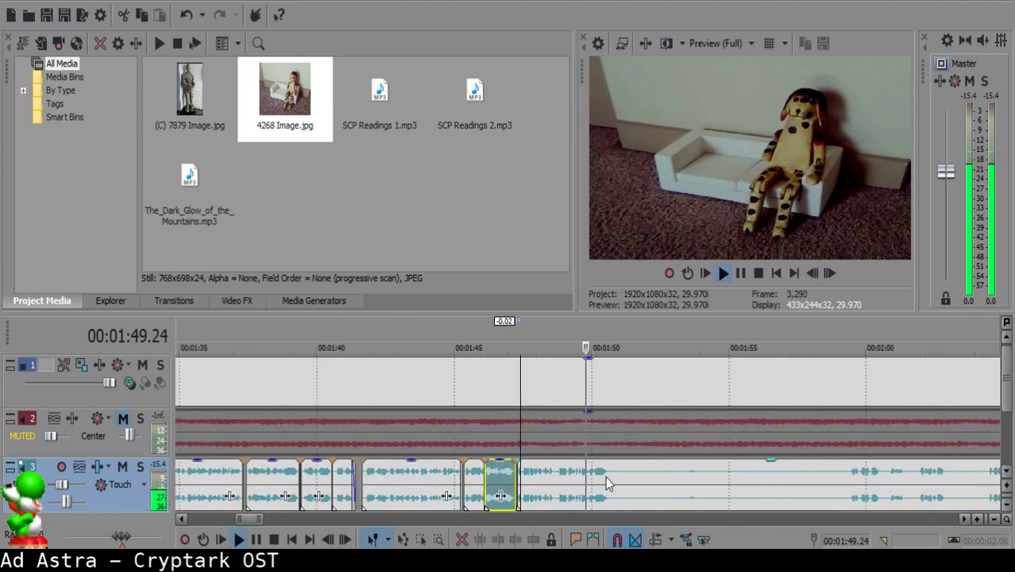
scroll(612, 481, up, 2)
click(626, 471)
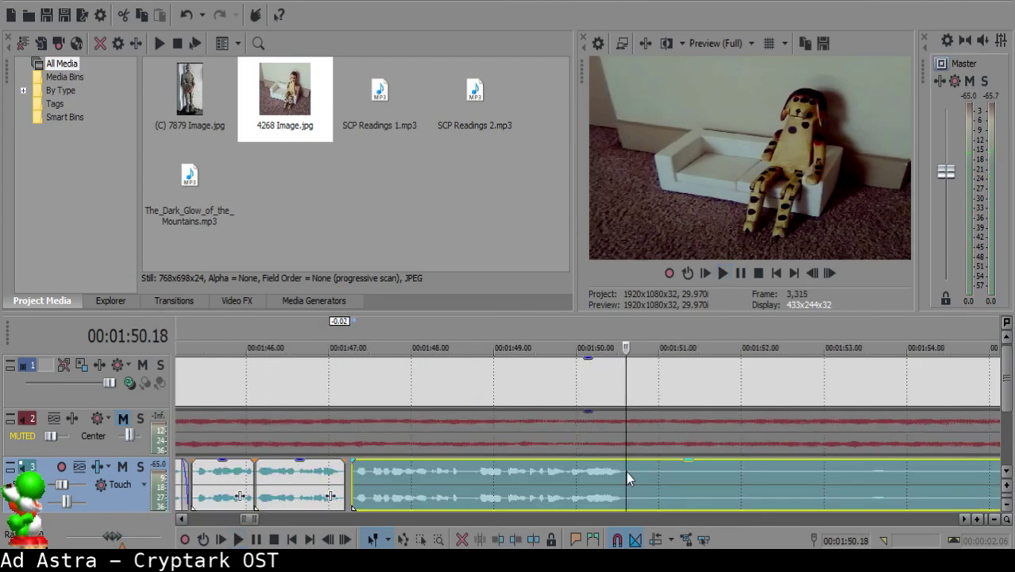
scroll(779, 489, down, 3)
- Sample the narration after the long silence and split it at 1:59.11, just before the speech starts
click(821, 475)
key(space)
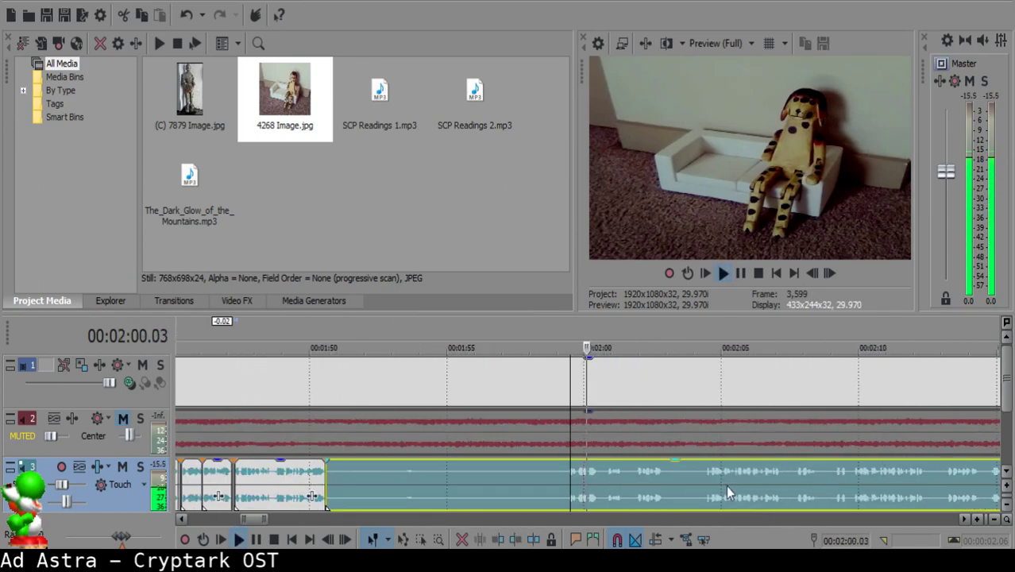
scroll(604, 489, up, 3)
click(469, 471)
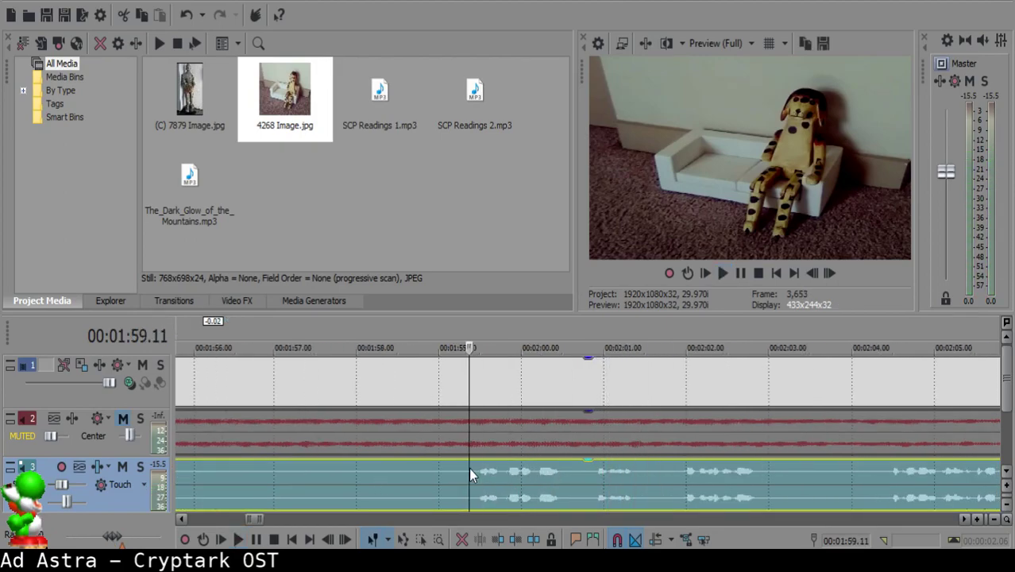
key(space)
key(s)
key(space)
scroll(469, 470, down, 3)
key(Return)
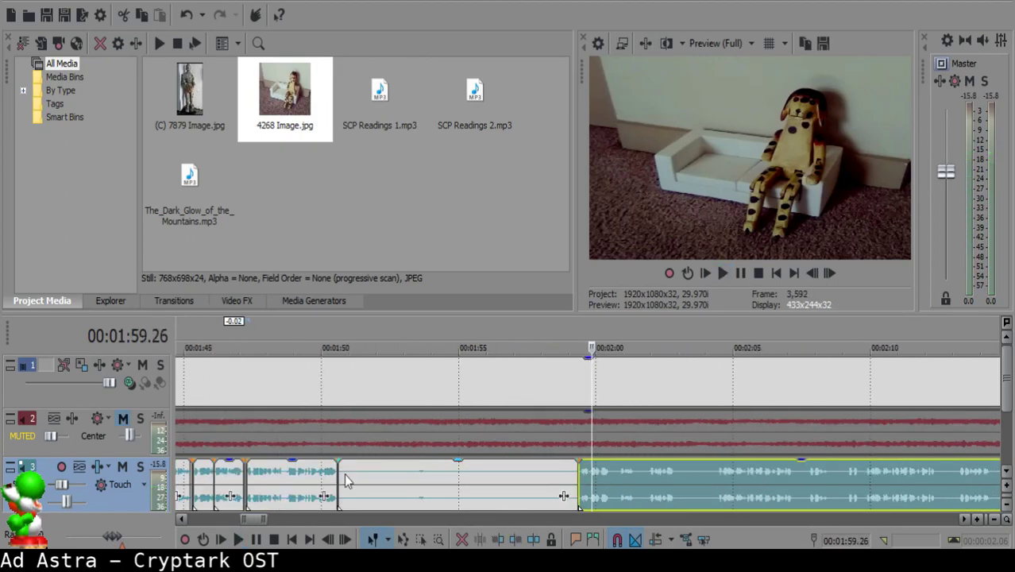
- Delete the silent piece between 1:50.18 and 1:59.11 and move the following narration back, leaving a short pause
click(345, 476)
scroll(345, 476, up, 4)
key(Delete)
scroll(582, 472, down, 4)
drag(824, 483, 608, 483)
scroll(551, 486, up, 3)
- Play the joint after 1:50.18 and shift the following narration about 3 frames later, to start at about 1:51.00
click(497, 483)
key(space)
scroll(508, 484, down, 2)
scroll(512, 487, up, 4)
click(391, 494)
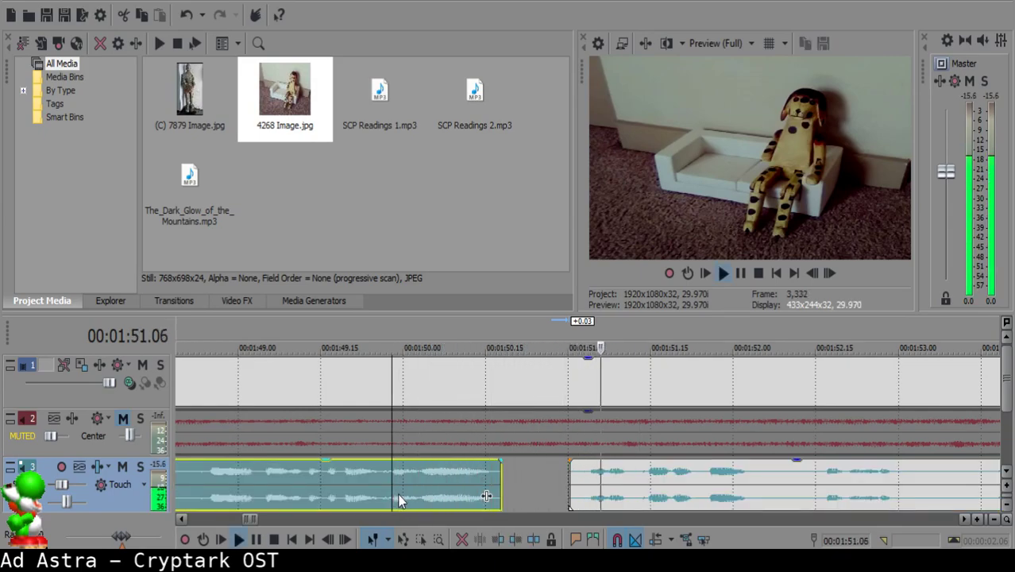
key(Return)
- Play back the phrase that starts at 1:51.00 and split the narration at about 1:52.07, right after it
click(684, 487)
key(space)
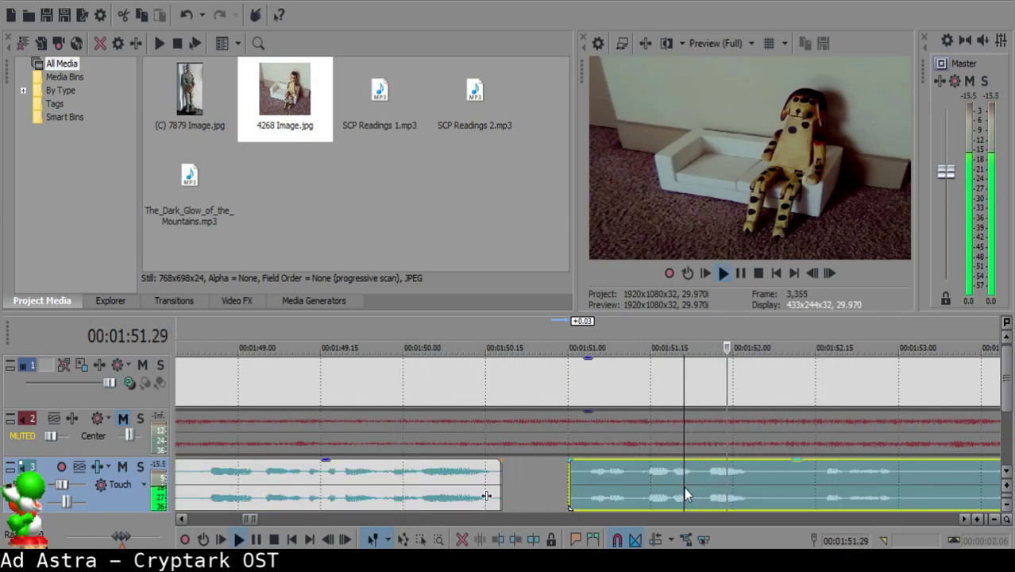
click(771, 481)
key(space)
key(s)
scroll(773, 481, down, 1)
key(space)
- Sample the short phrase after 1:52.07 and split the narration at 1:53.15, before the next phrase
click(700, 483)
click(684, 474)
key(space)
key(space)
key(space)
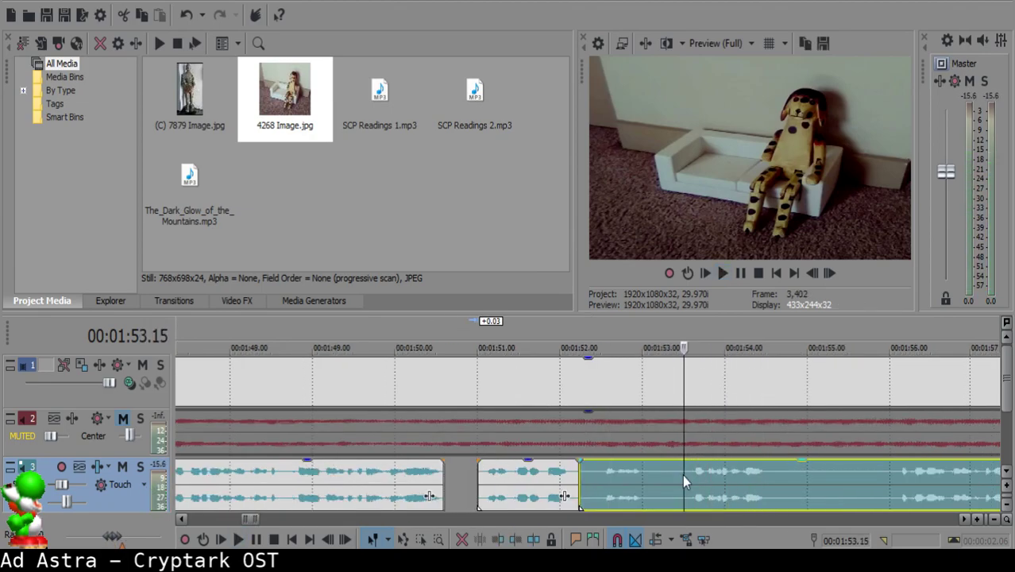
key(s)
- Delete the piece between 1:52.07 and 1:53.15 and move the following narration back against the preceding clip
click(658, 475)
scroll(658, 475, up, 2)
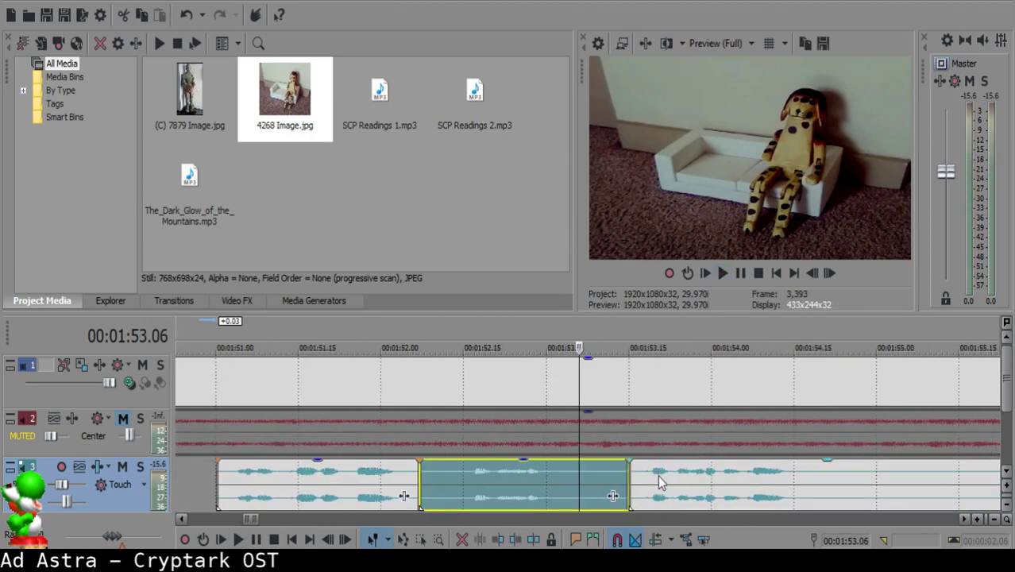
scroll(658, 481, down, 1)
key(Delete)
drag(668, 484, 538, 491)
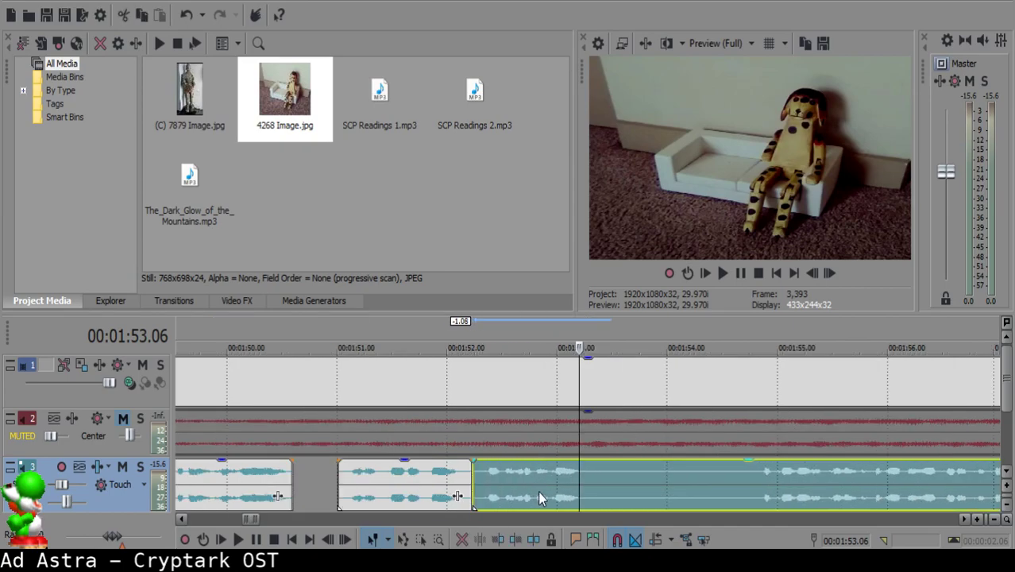
- Check the joint at 1:52.07 by ear and sample the silence starting at 1:53.09
click(366, 479)
click(410, 476)
key(space)
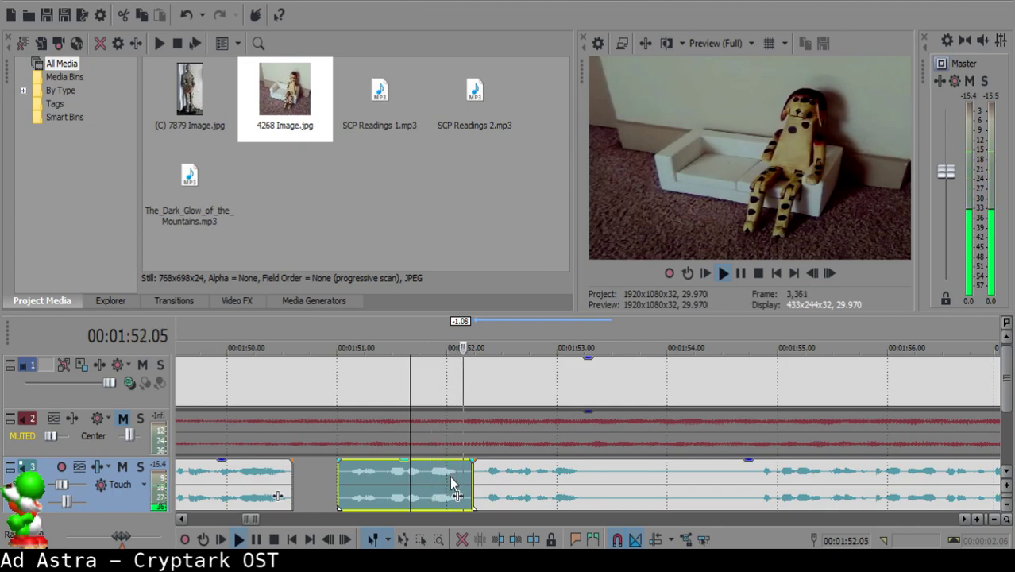
click(601, 479)
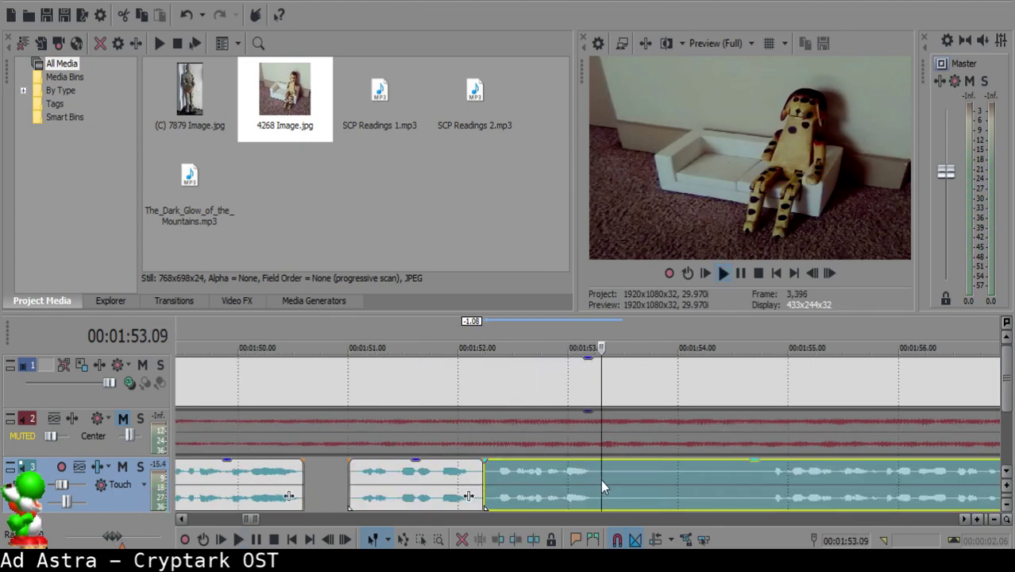
click(601, 481)
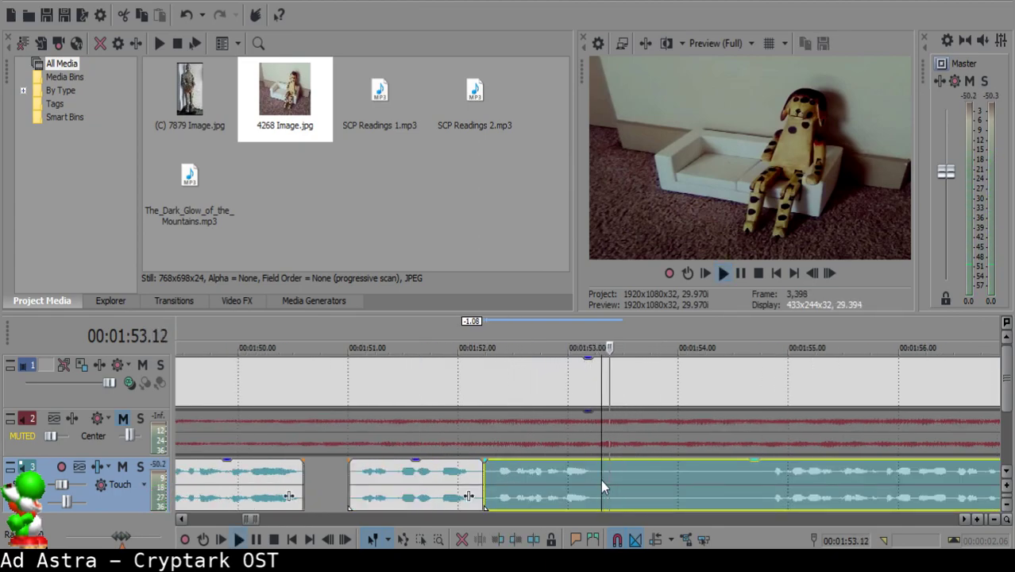
- Split the narration at 1:53.09 and remove about 8 frames of the silence after it
key(space)
key(s)
key(space)
key(Return)
key(s)
click(603, 474)
key(Delete)
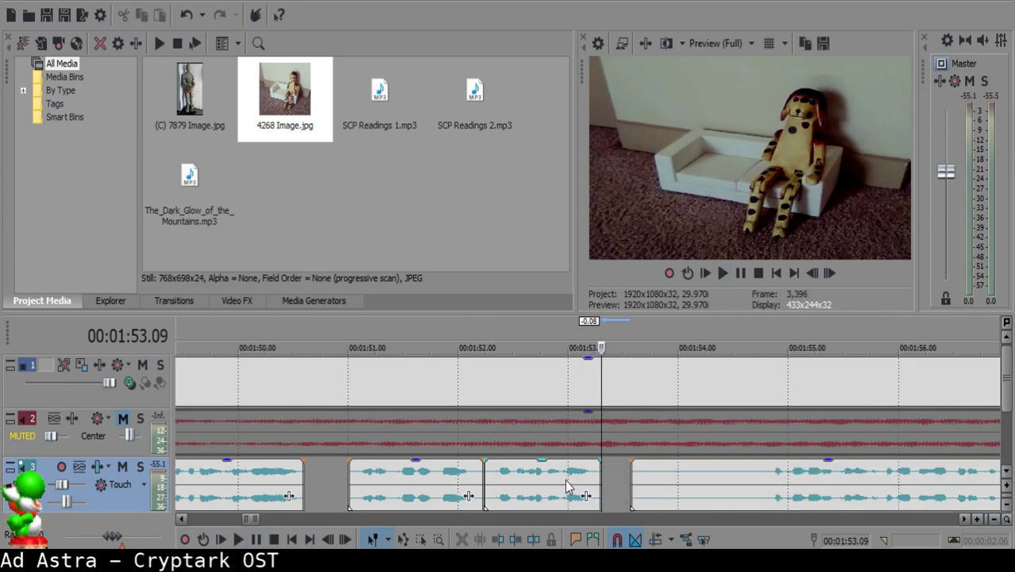
- Sample the narration after the pause and split it at about 1:54.22, just before the speech resumes
click(587, 481)
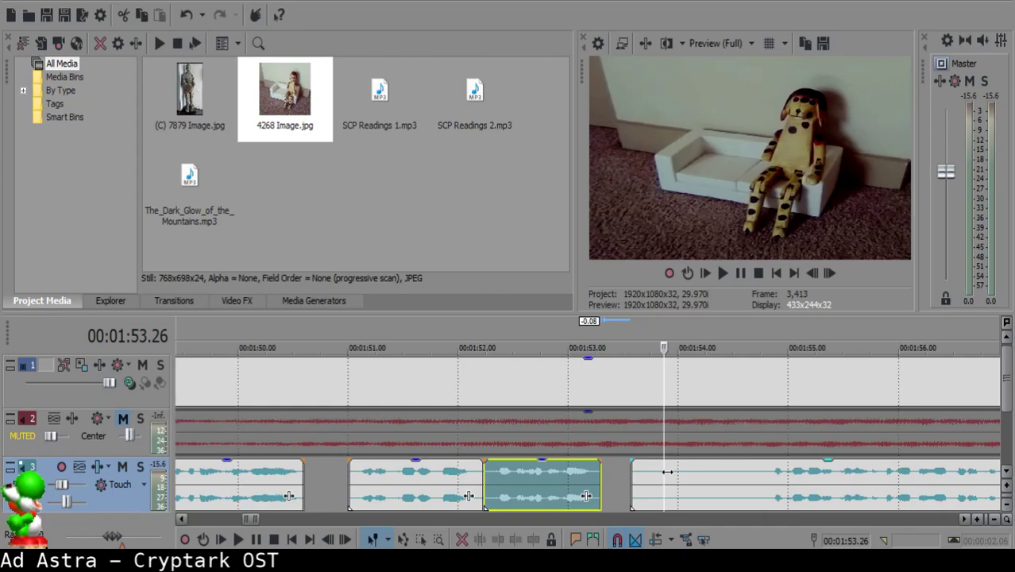
click(915, 497)
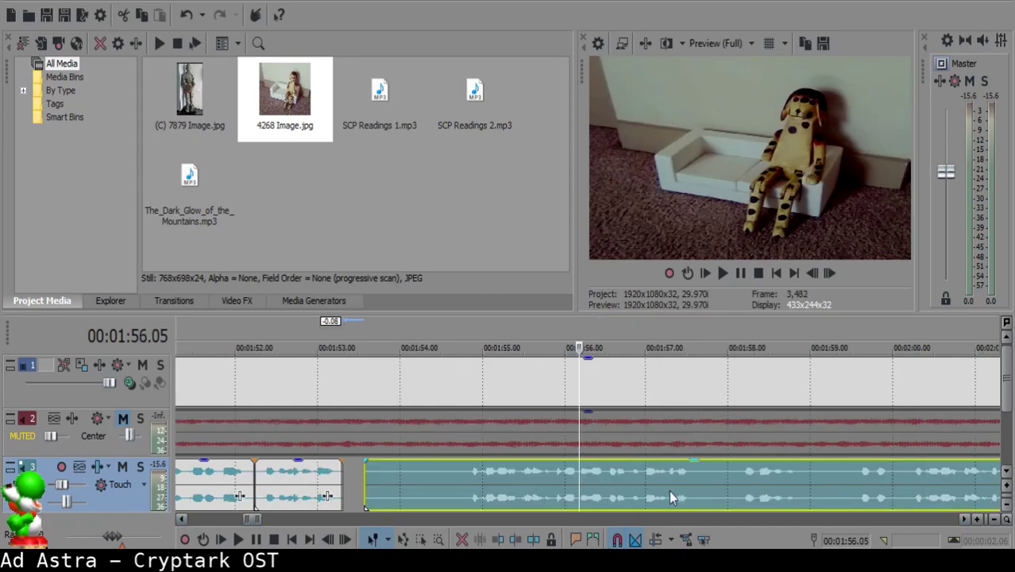
key(space)
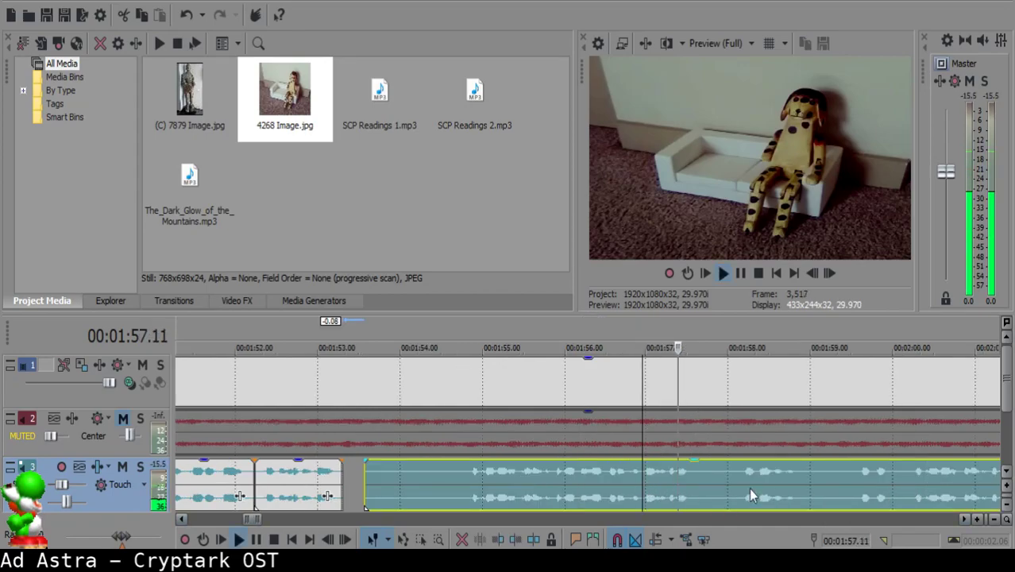
click(458, 474)
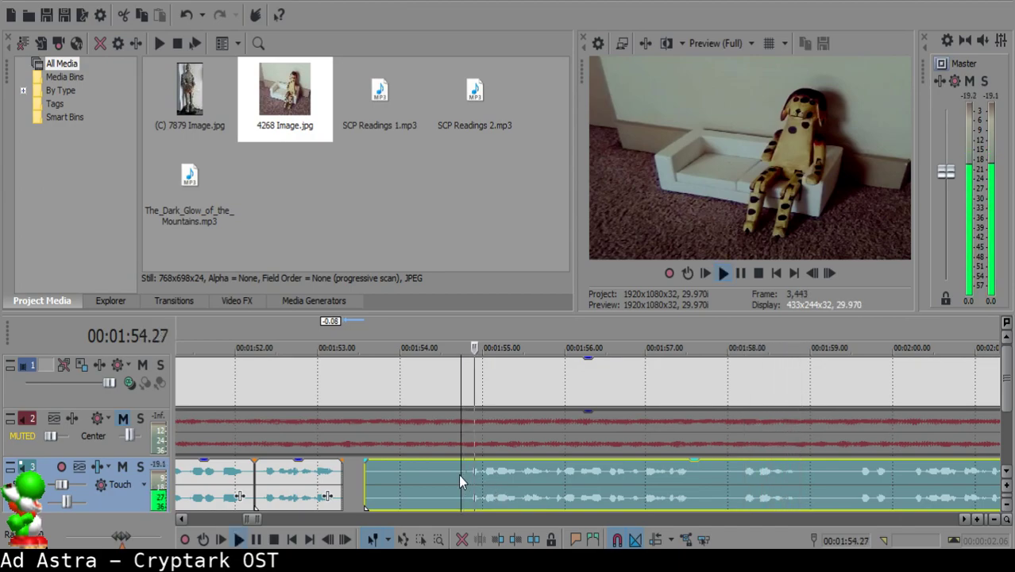
key(space)
key(s)
- Delete the silent piece before 1:54.22 and move the following narration back to start at about 1:53.12
click(411, 477)
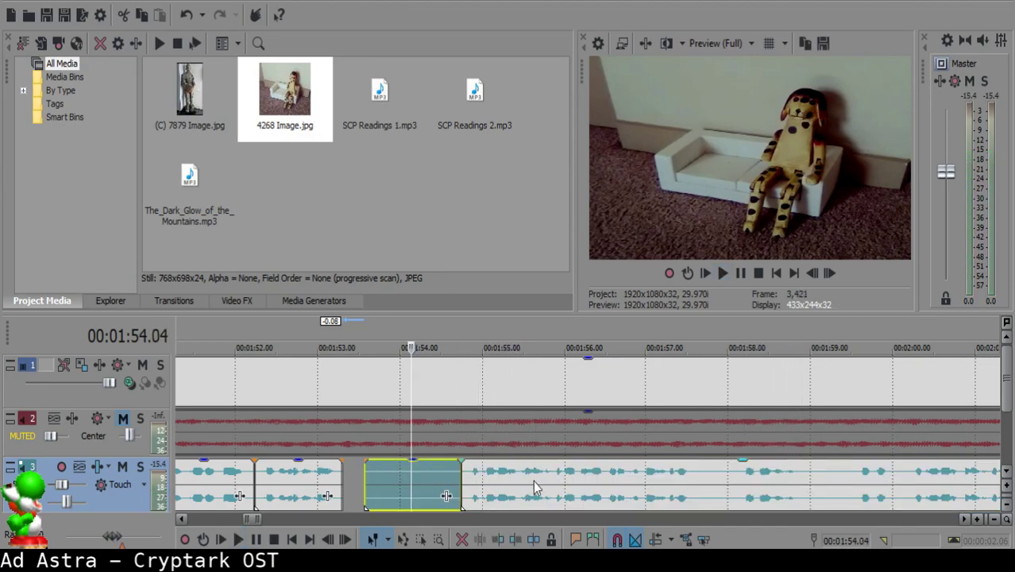
key(Delete)
drag(527, 481, 432, 480)
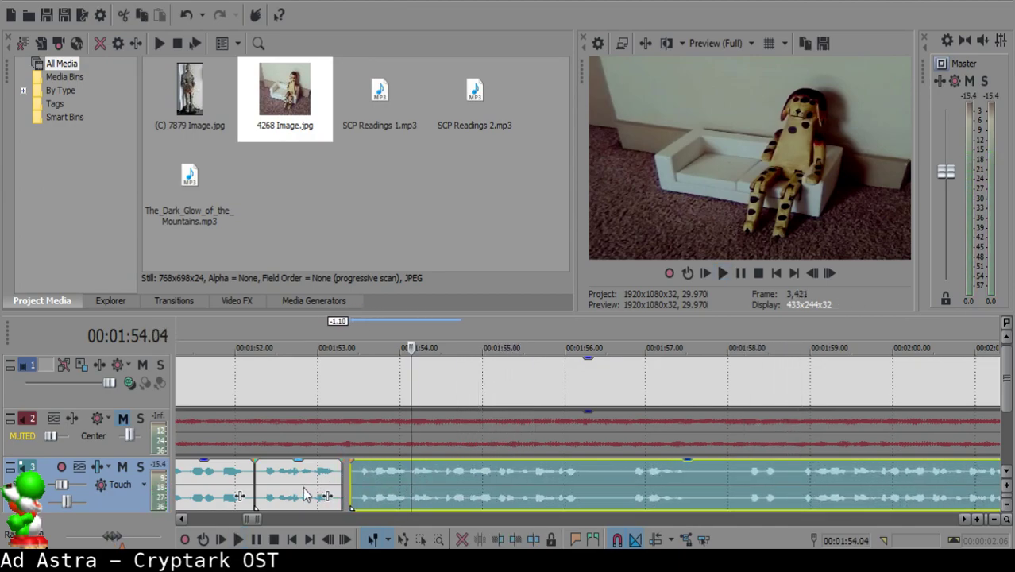
- Play the joint after 1:53.09 and shift the following narration about 3 frames later
click(305, 492)
key(space)
scroll(347, 494, up, 2)
key(Return)
drag(560, 487, 580, 509)
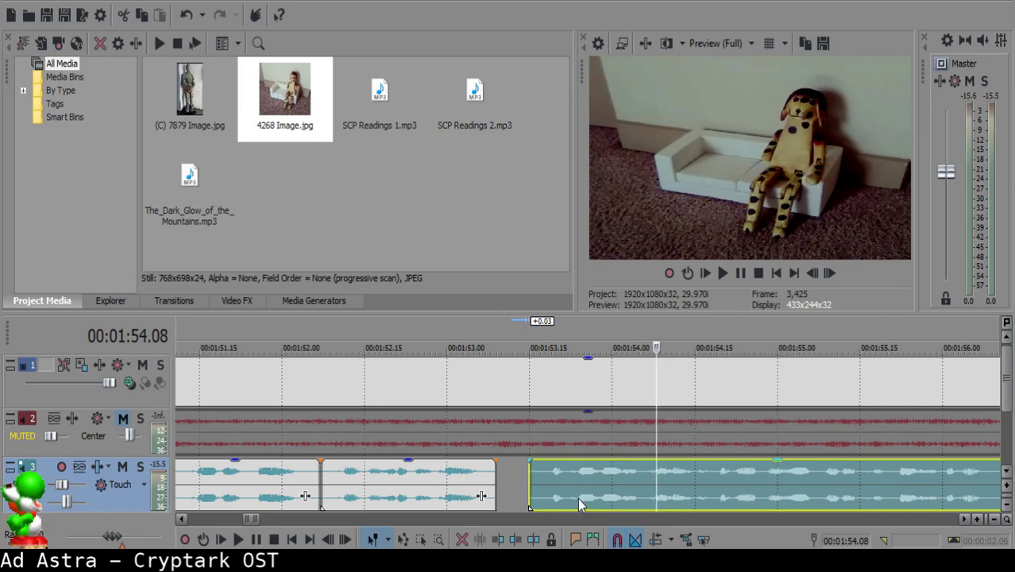
- Fine-tune the following narration's start to about 1:53.15 and return to 1:52.21 in the preceding clip
drag(578, 502, 581, 502)
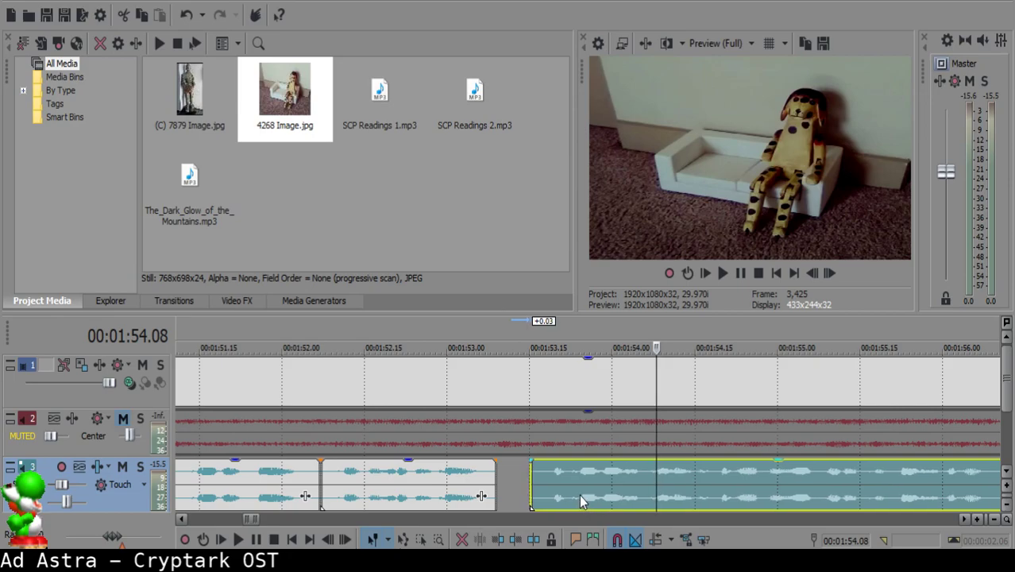
click(524, 472)
scroll(525, 472, up, 3)
drag(712, 485, 709, 488)
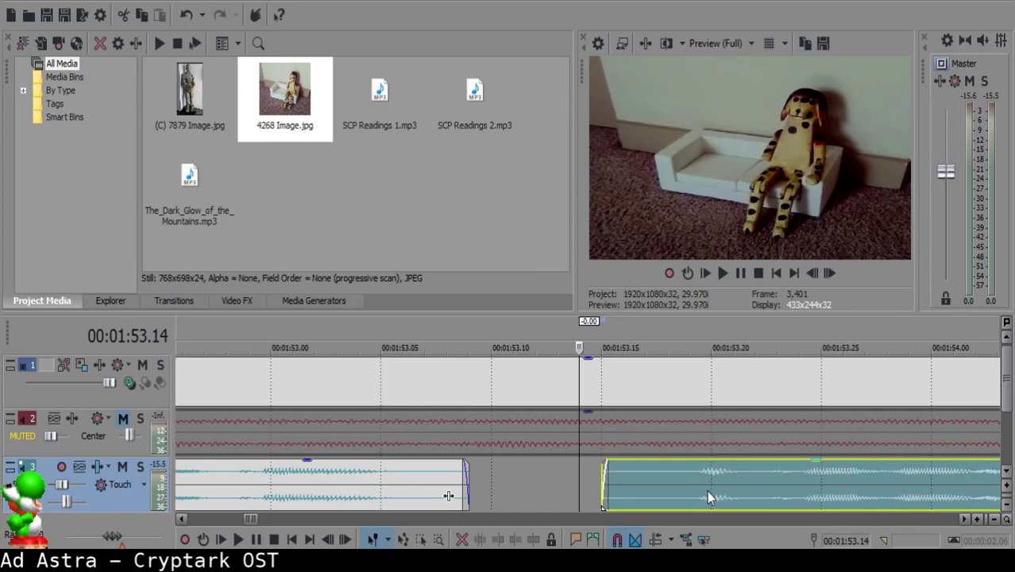
scroll(707, 490, down, 4)
click(453, 481)
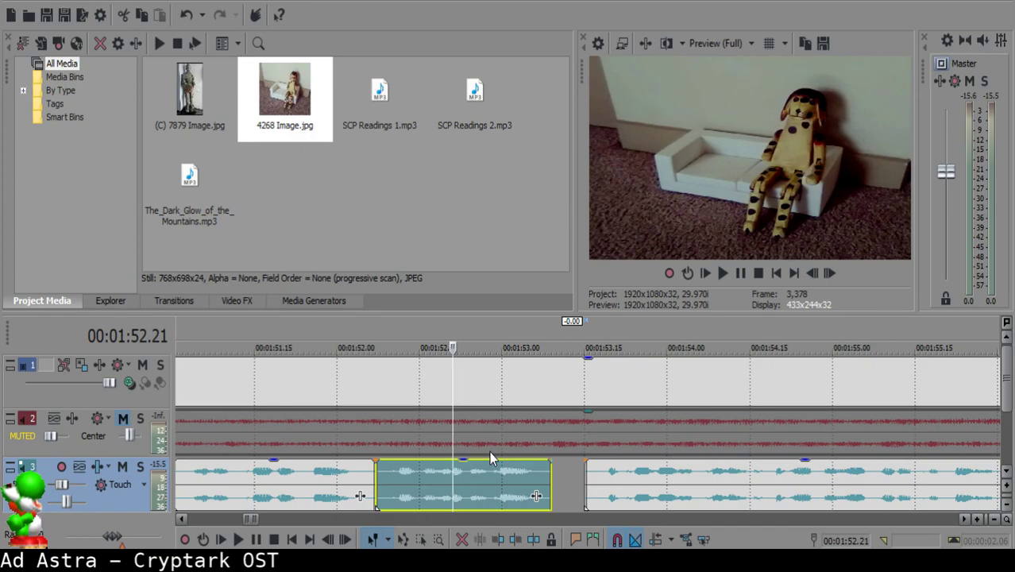
- Shift the narration after the gap at 1:53 about 2 frames earlier and play the joint from 1:51.26
key(space)
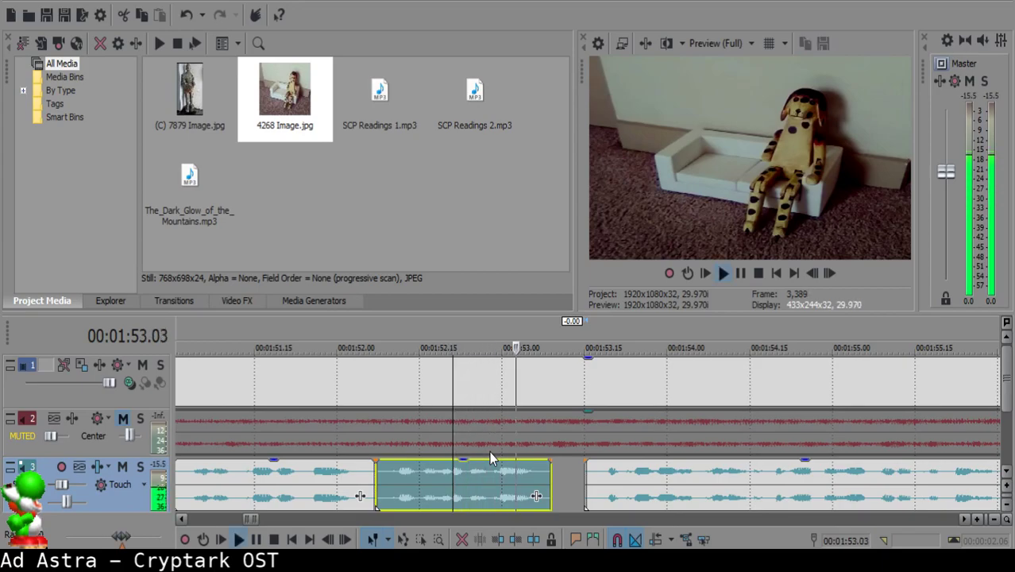
click(599, 478)
key(space)
drag(595, 483, 589, 484)
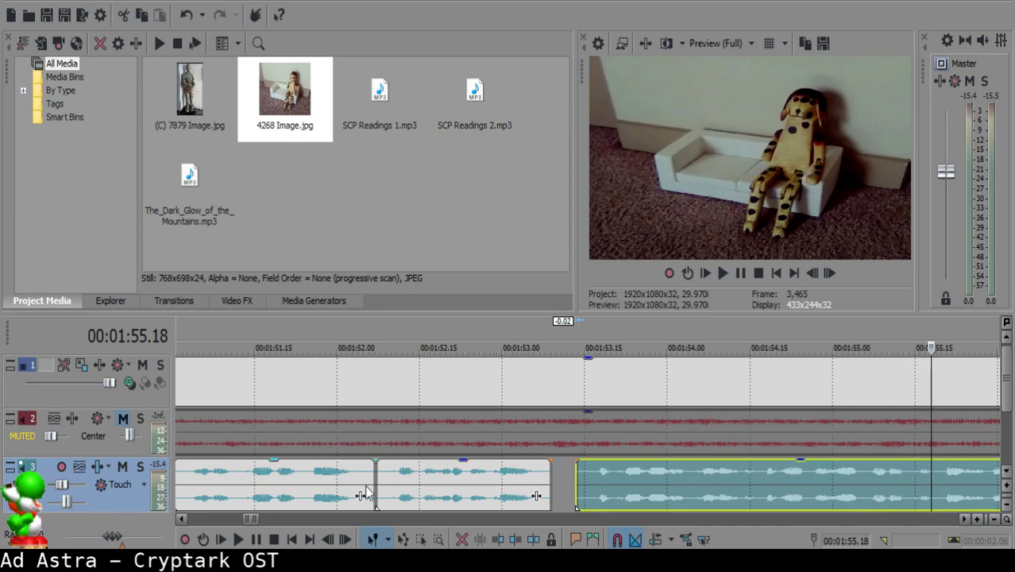
click(316, 478)
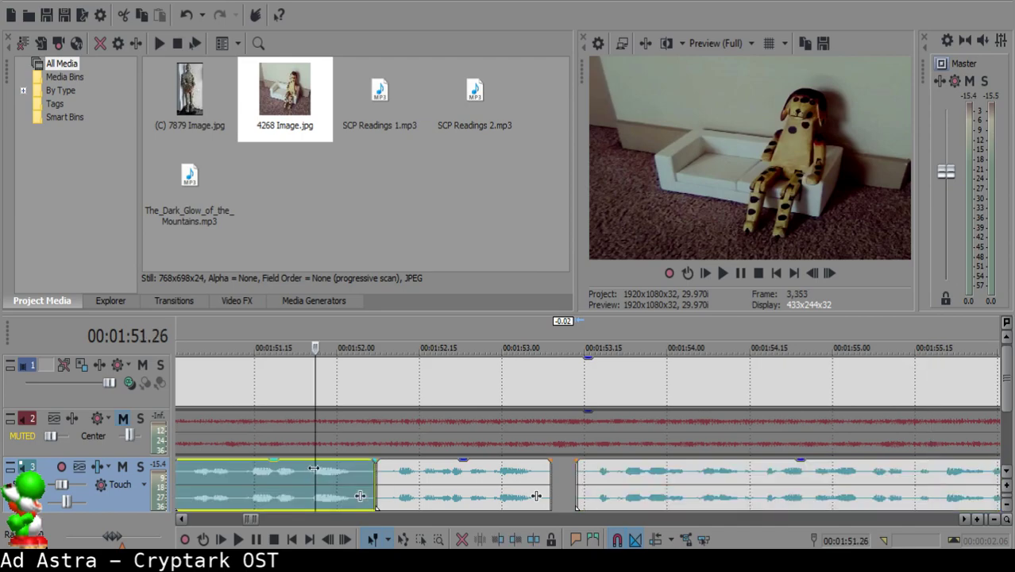
key(space)
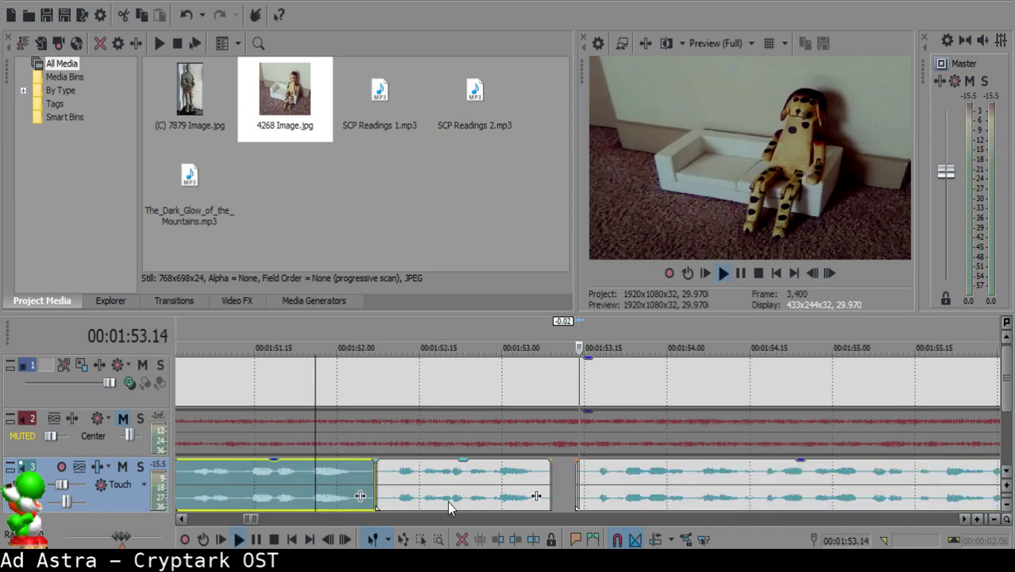
- Split the narration at about 1:56.11, in the pause after the spoken phrase
scroll(667, 487, down, 3)
scroll(667, 480, up, 5)
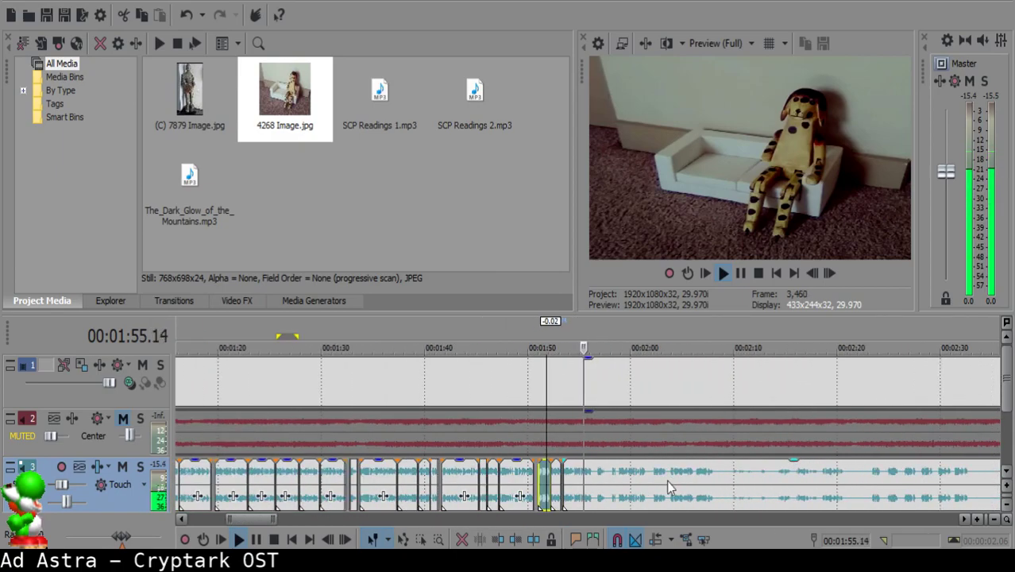
click(566, 477)
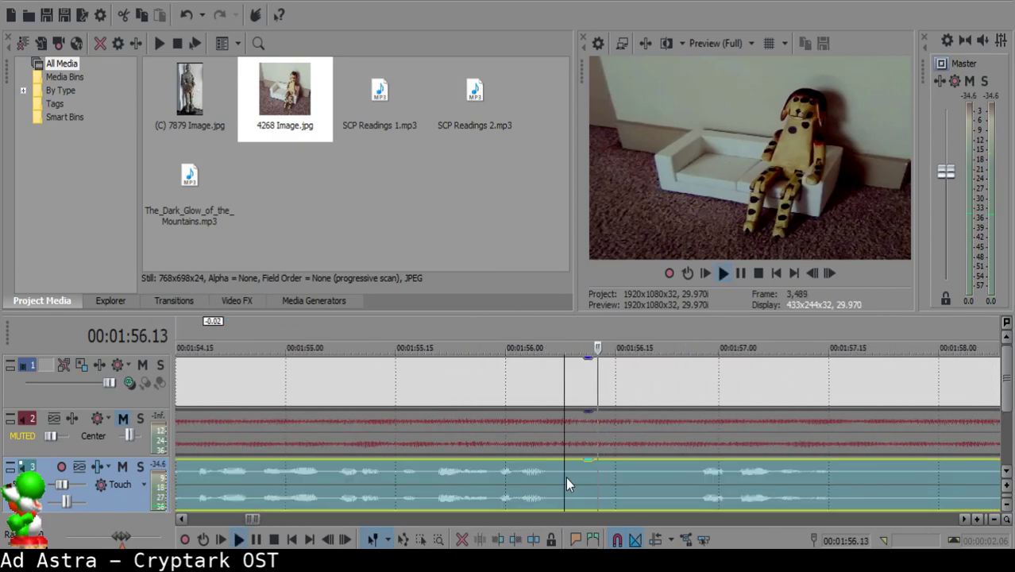
key(space)
key(s)
- Listen to the narration after the 1:56.11 split and replay from 1:54.05 to judge which passage to cut
key(space)
scroll(707, 487, down, 3)
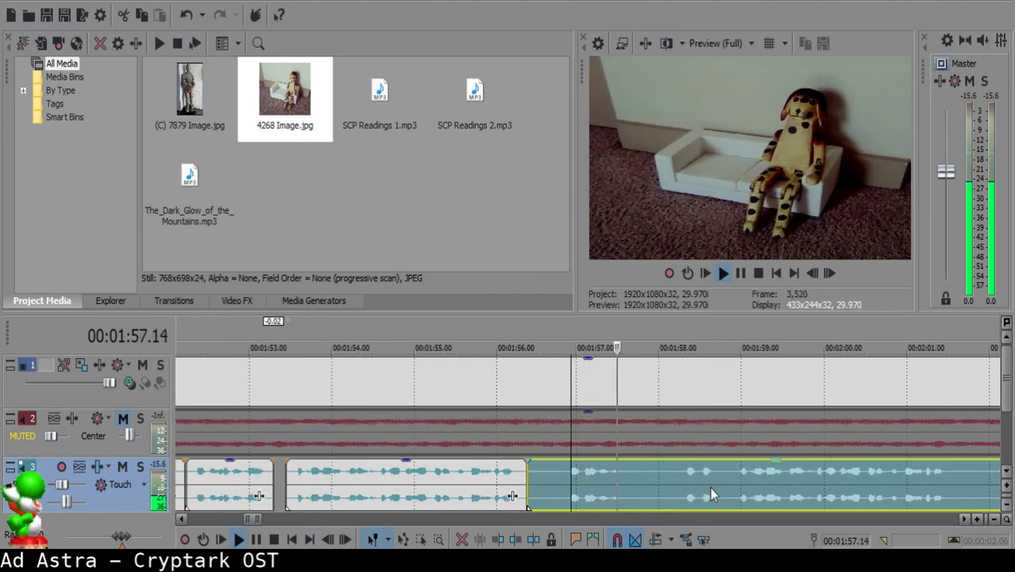
scroll(742, 482, down, 1)
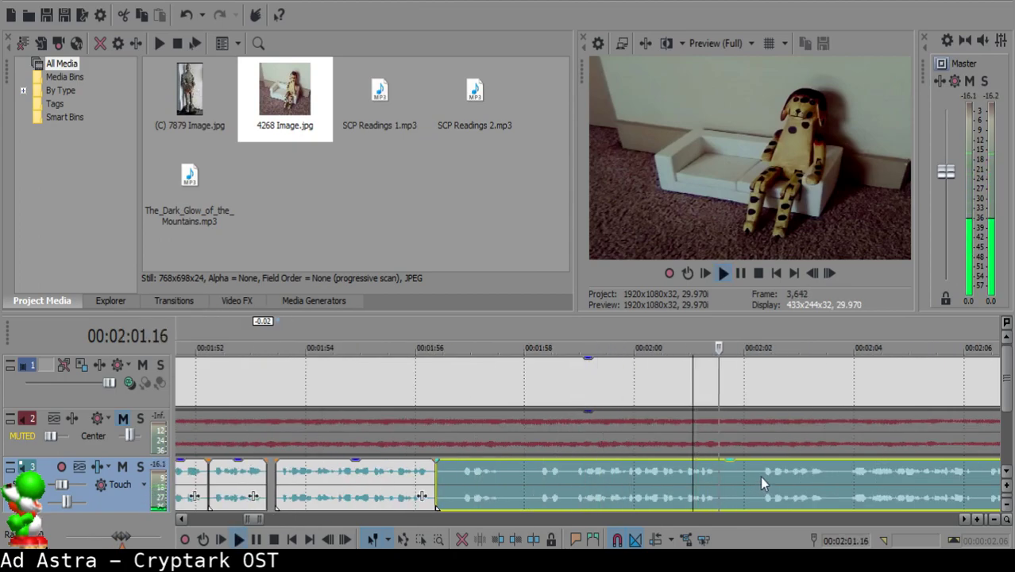
key(space)
key(space)
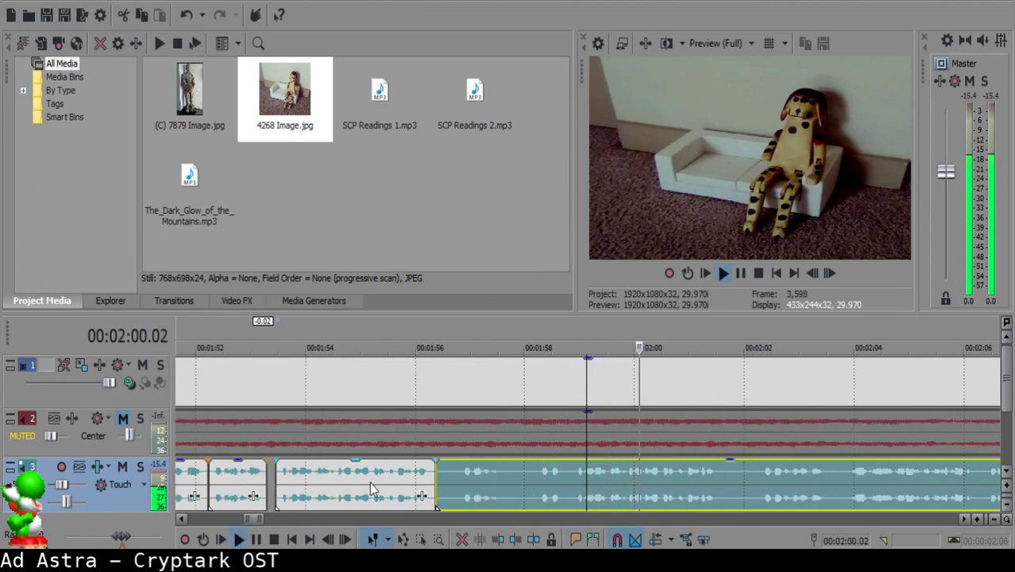
key(Return)
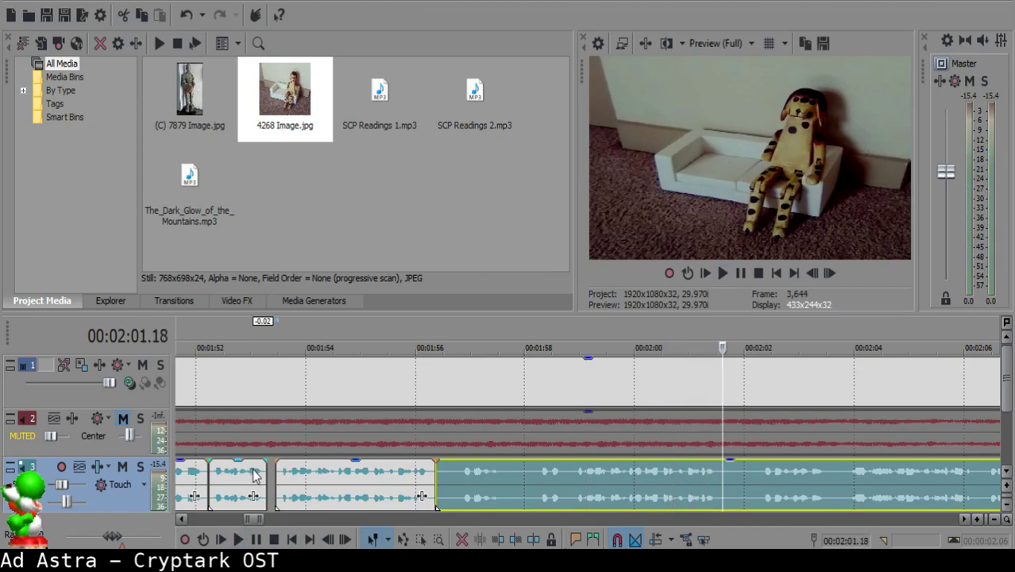
click(276, 475)
key(Return)
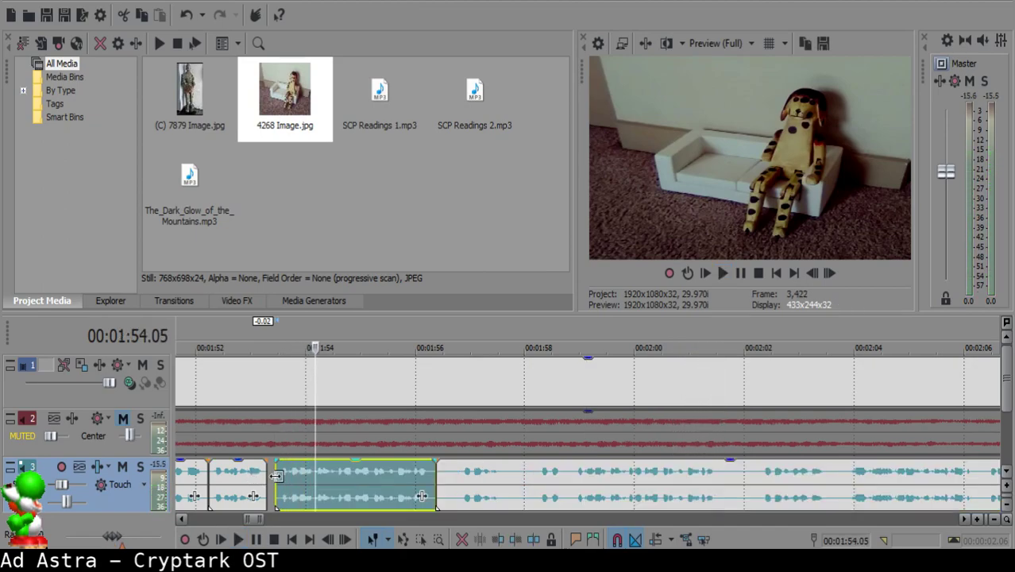
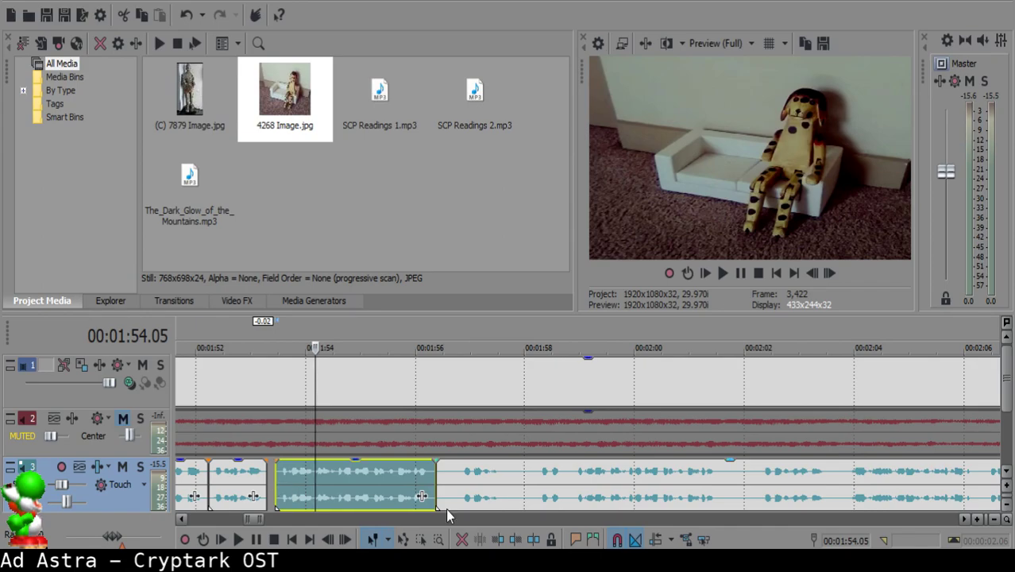
key(space)
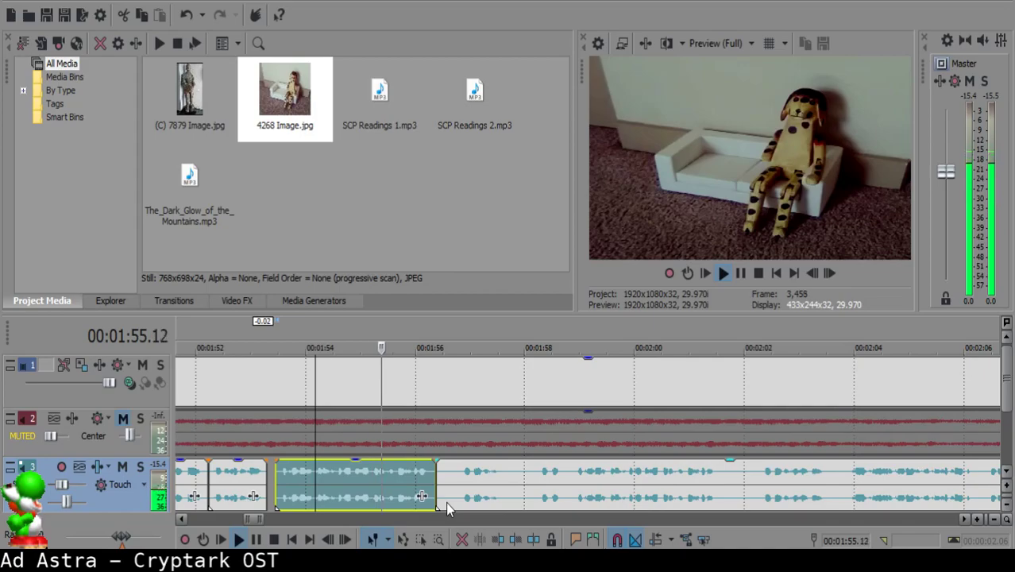
scroll(485, 481, up, 3)
scroll(607, 505, down, 3)
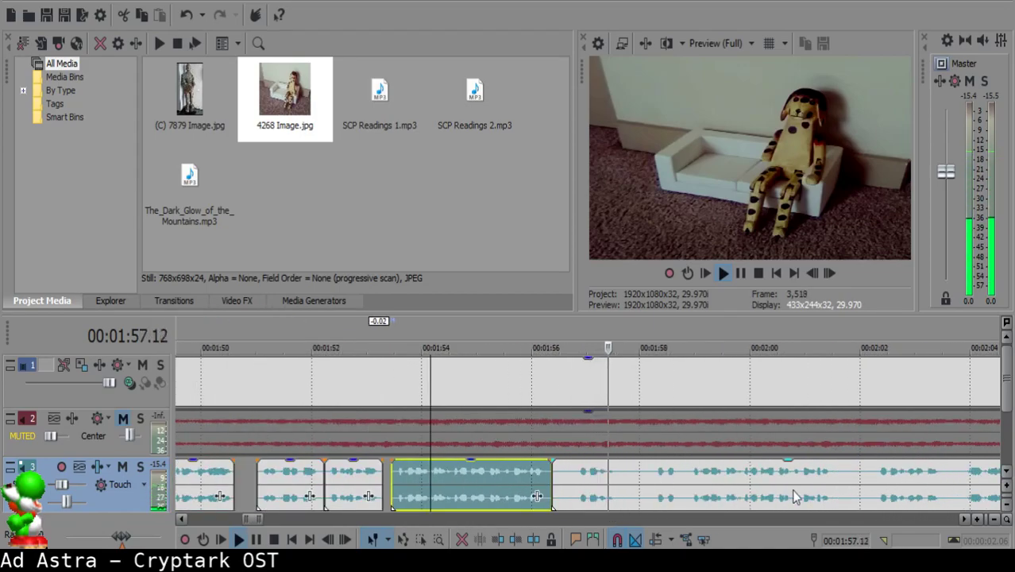
- Sample the narration around 2:02 and split it at 2:02.05, just before the speech resumes
click(872, 482)
key(Return)
click(871, 481)
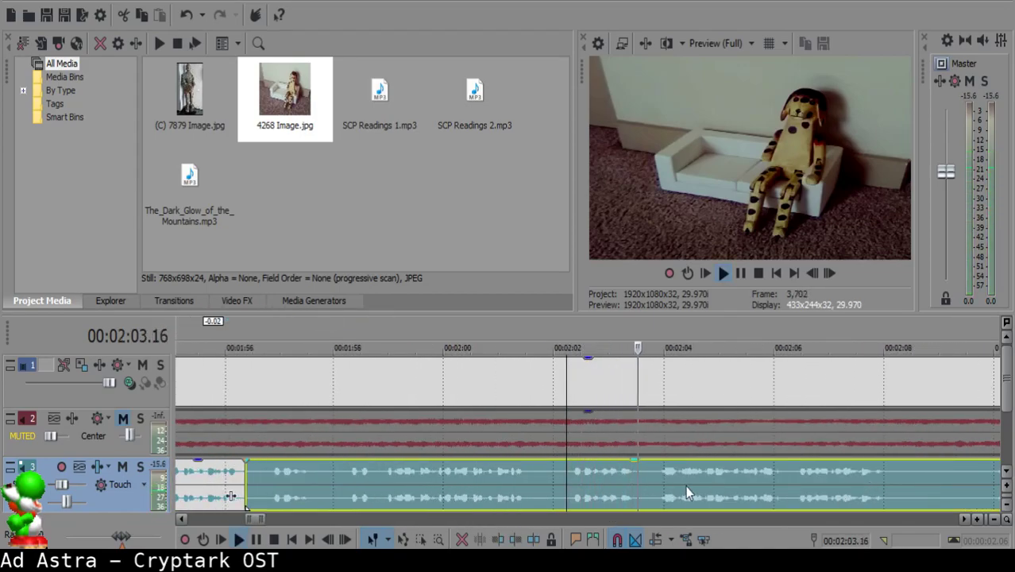
key(Return)
click(563, 468)
key(space)
key(space)
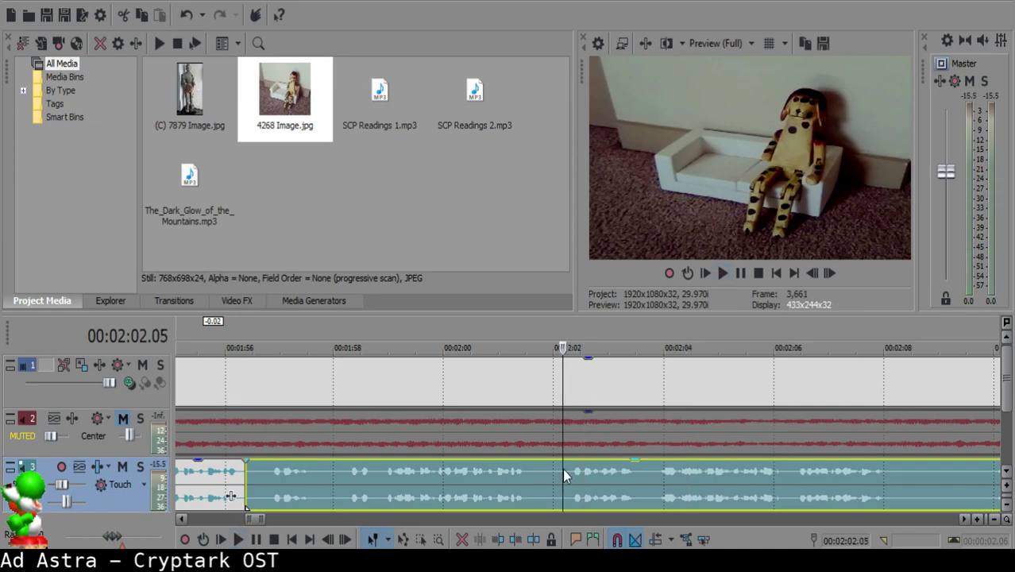
key(s)
- Delete the piece between 1:56.11 and 2:02.05 and move the following narration back to start at about 1:56.17
scroll(564, 469, down, 1)
scroll(563, 469, down, 1)
click(423, 472)
scroll(442, 473, up, 3)
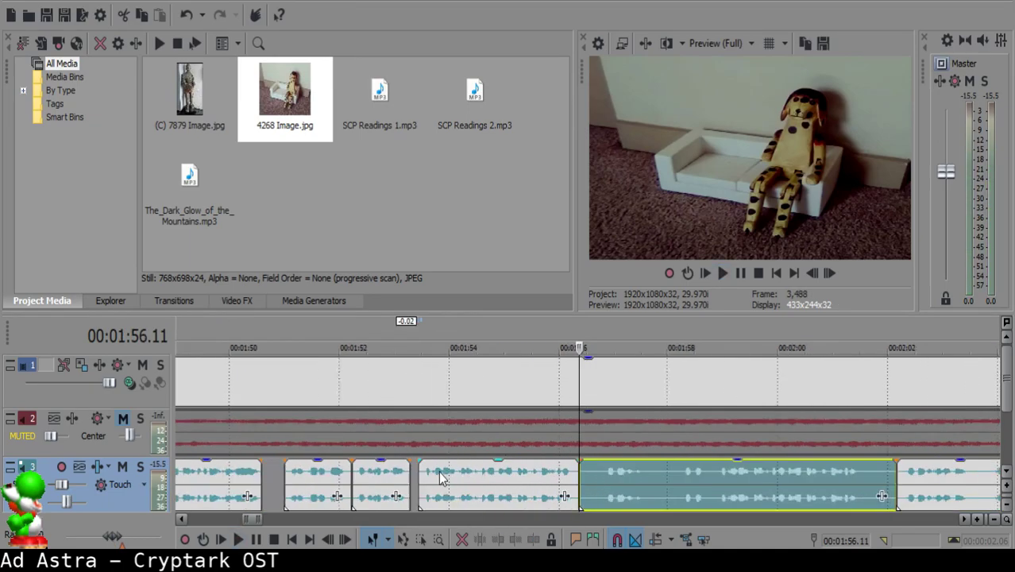
scroll(645, 493, up, 1)
click(595, 467)
scroll(595, 467, down, 3)
key(Delete)
drag(725, 473, 608, 477)
- Play across the gap before 1:56.17 and split the following narration at about 1:57.28, after the spoken phrase
scroll(608, 467, up, 2)
click(484, 481)
key(space)
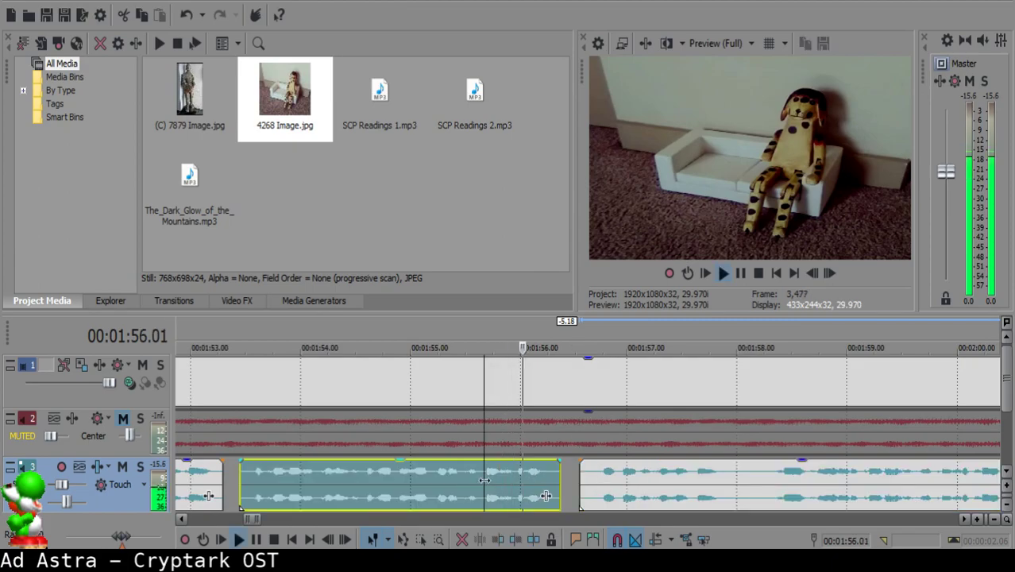
scroll(633, 485, right, 2)
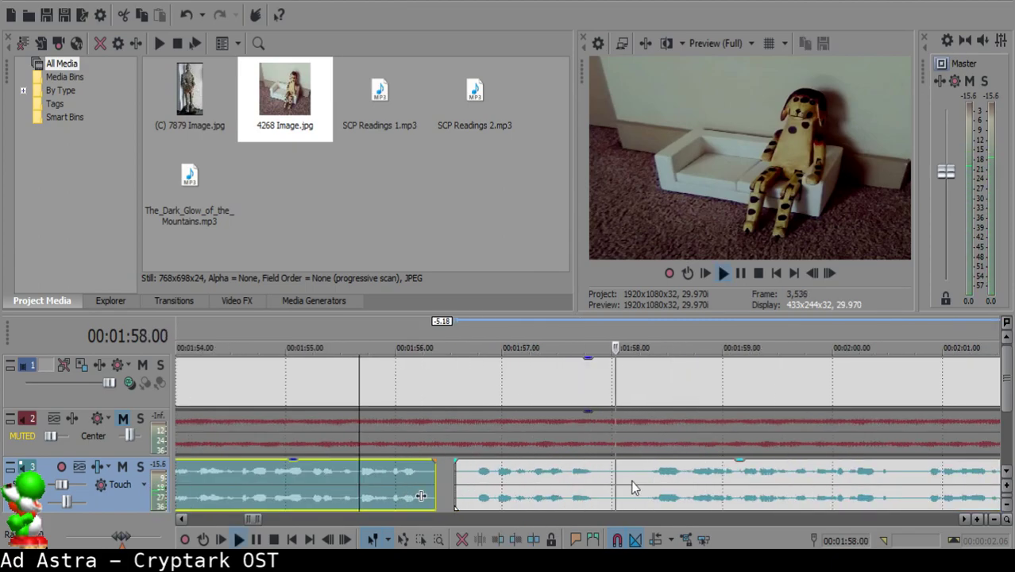
click(608, 476)
key(s)
- Split again at 1:58.03, delete the silent piece from 1:57.28, and move the following narration back against the preceding clip
key(space)
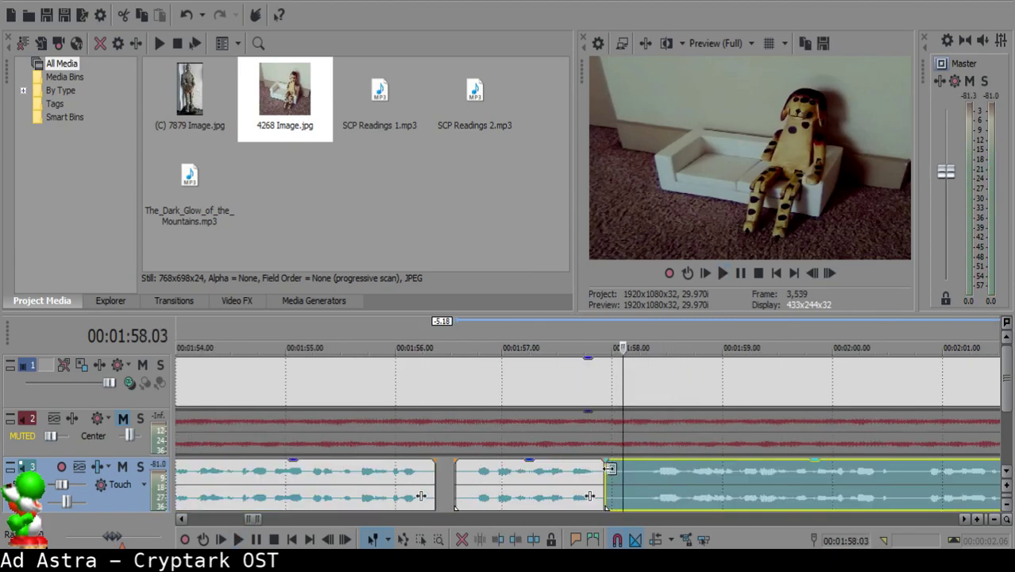
key(s)
click(607, 468)
key(Delete)
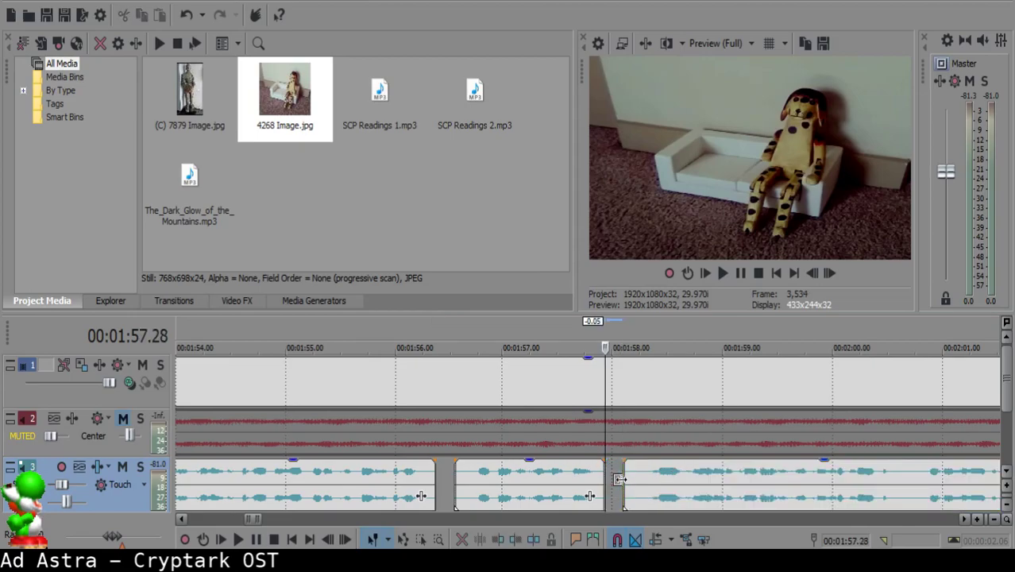
click(626, 493)
drag(681, 473, 657, 475)
click(549, 476)
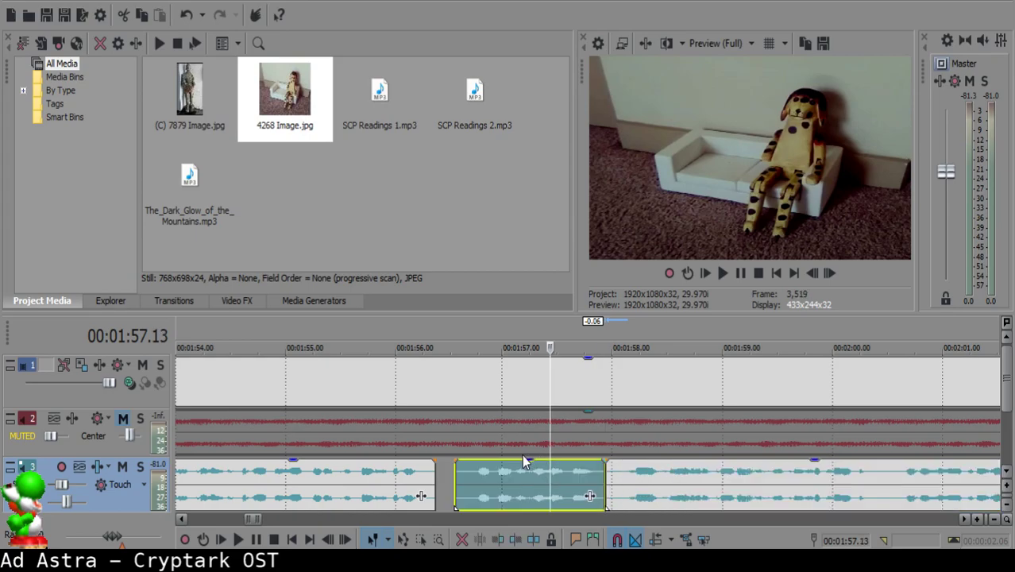
click(523, 475)
scroll(524, 475, down, 10)
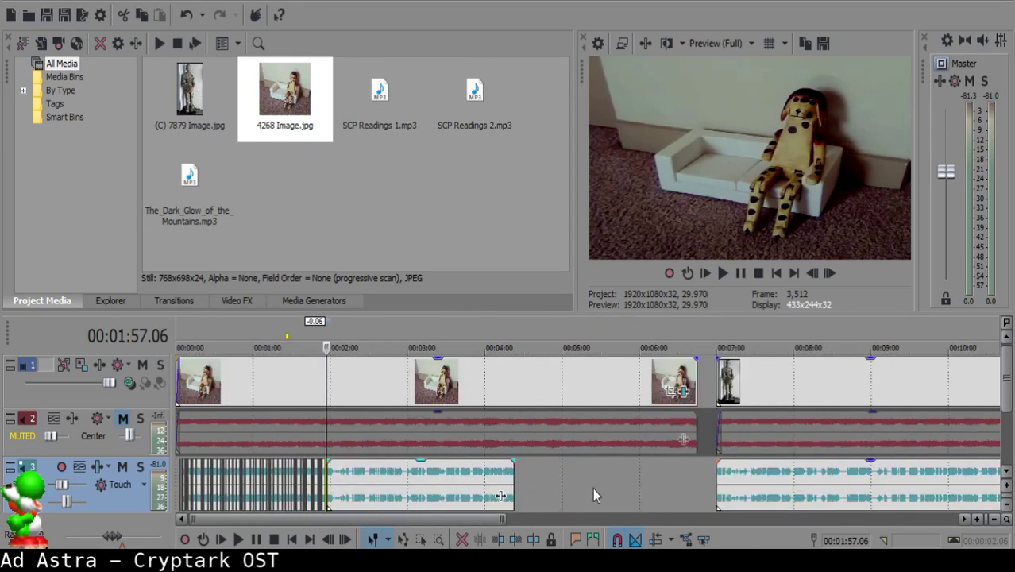
scroll(594, 495, up, 10)
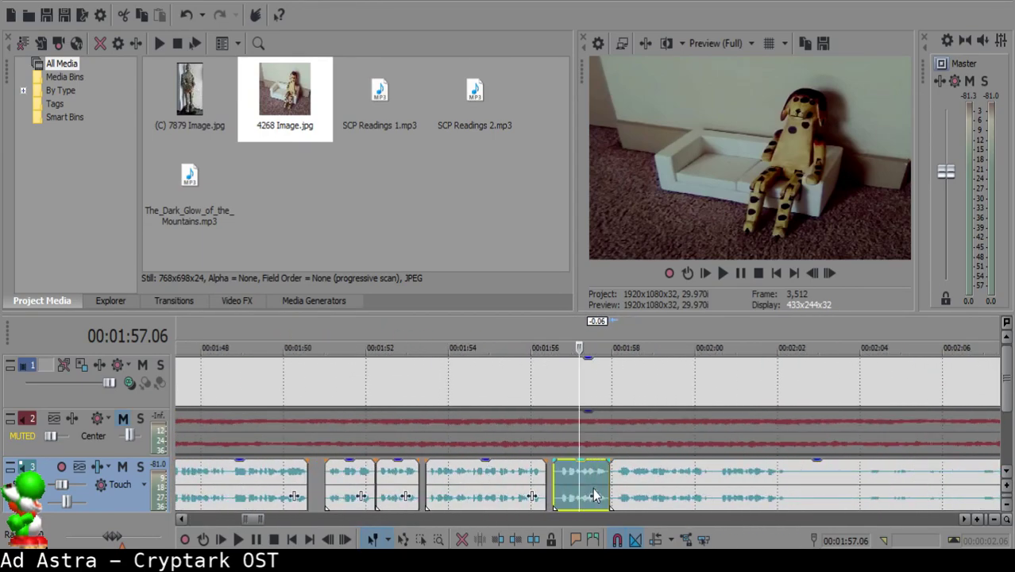
scroll(580, 481, down, 6)
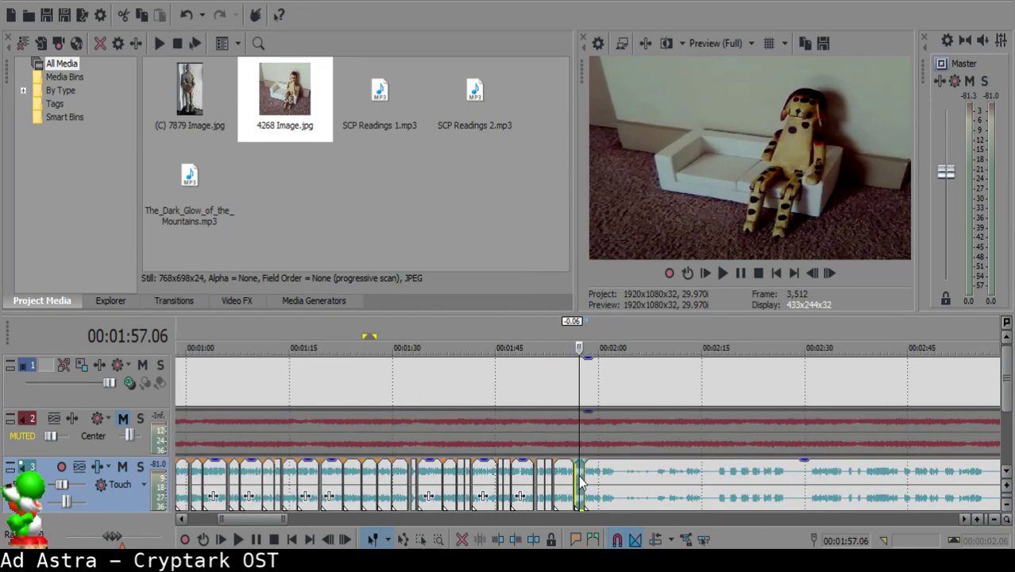
scroll(580, 480, up, 3)
scroll(581, 479, up, 8)
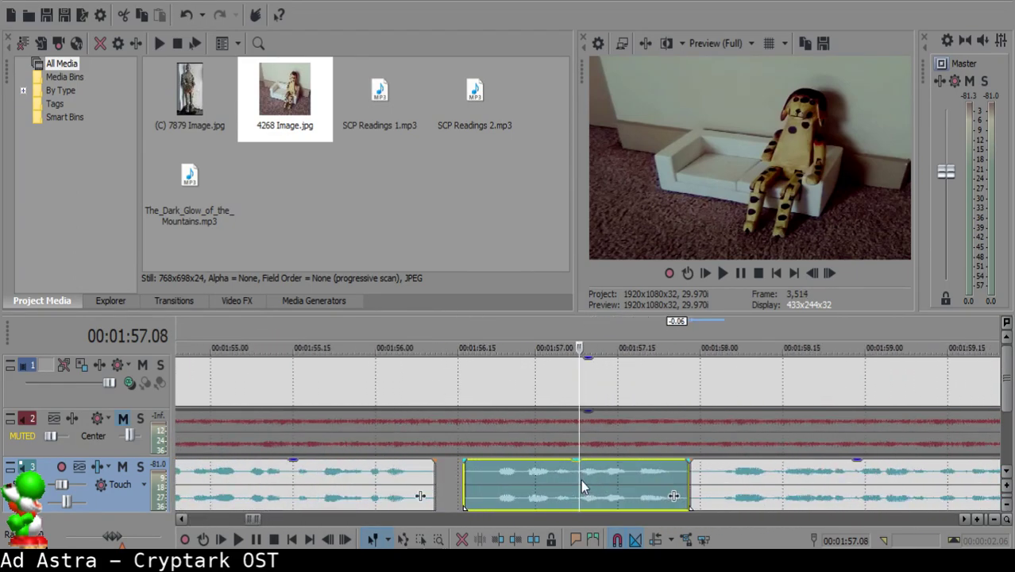
- Play the joint at 1:57.28 and split the following narration at about 1:58.01, before the speech starts
scroll(582, 480, down, 2)
scroll(582, 480, up, 4)
key(space)
click(520, 471)
key(s)
key(space)
key(space)
- Delete the short piece after 1:57.28, move the following narration about 3 frames earlier, and play the joint
click(506, 470)
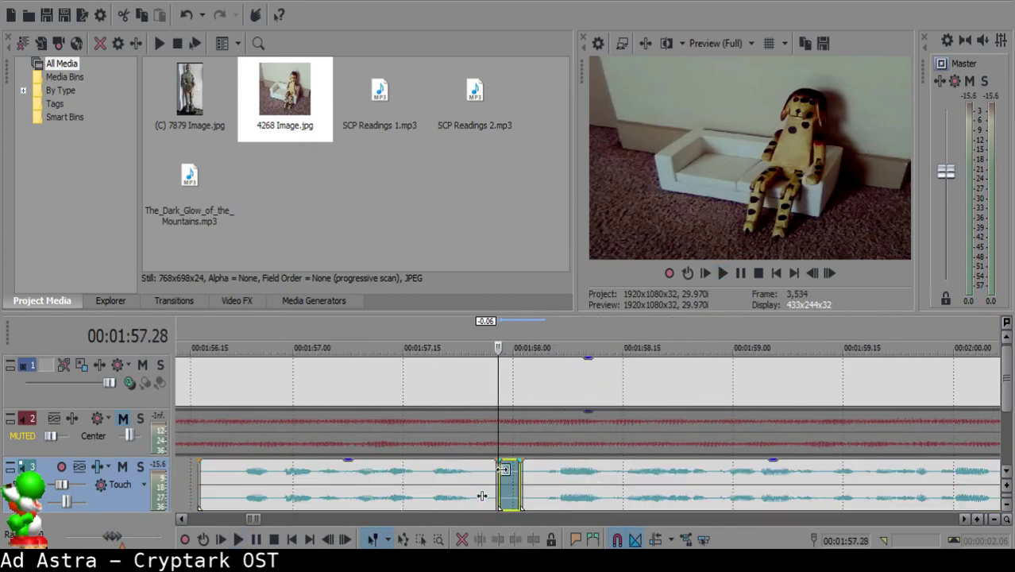
key(Delete)
scroll(646, 487, down, 2)
drag(645, 487, 634, 487)
click(541, 477)
key(space)
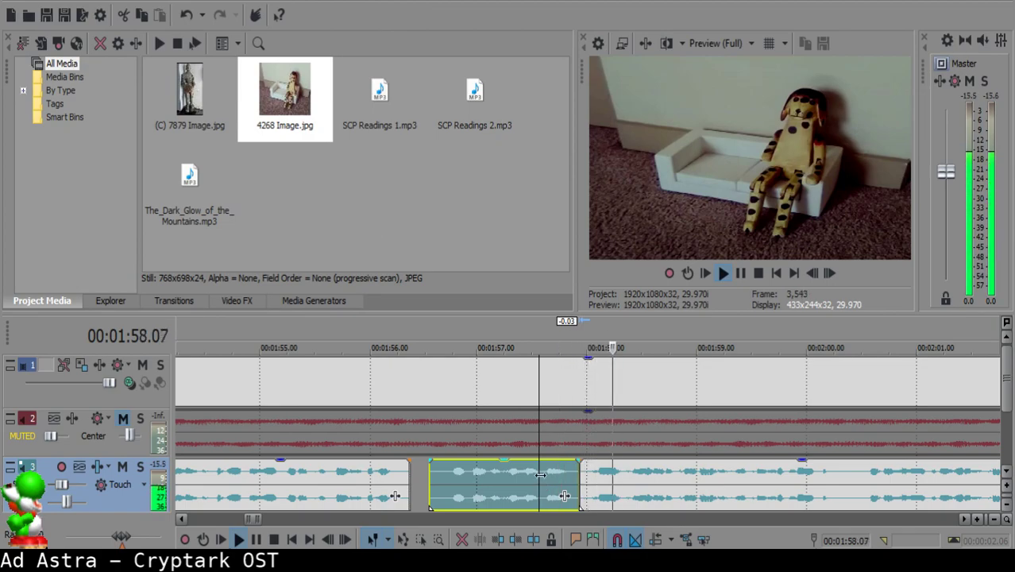
- Split the narration at 2:00.09 and about 2:00.12 to isolate the pause between phrases
scroll(612, 486, down, 4)
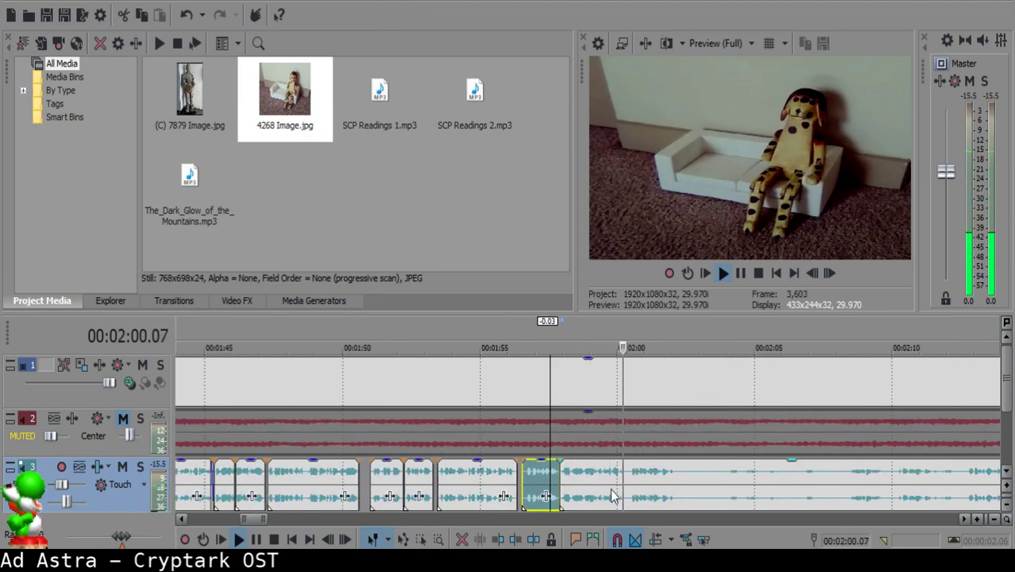
scroll(609, 489, up, 4)
click(572, 475)
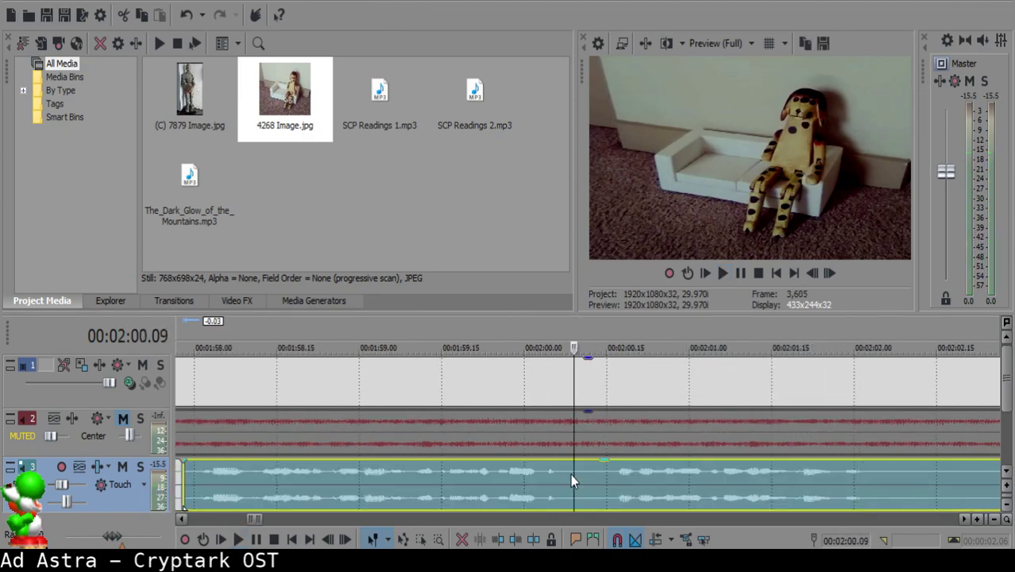
key(space)
key(s)
click(590, 475)
key(s)
- Delete the isolated pause after 2:00.09, move the following narration back against the preceding clip, and play the joint
click(578, 469)
key(Delete)
drag(622, 489, 605, 490)
click(547, 482)
key(space)
- Cut about one frame from the start of the narration at 2:00.09 and close the gap
click(580, 475)
key(space)
key(s)
click(576, 473)
key(Delete)
drag(594, 475, 585, 476)
- Play the joint at 2:00.09, trim another frame or so from the following narration's start, and close the gap
click(499, 479)
key(space)
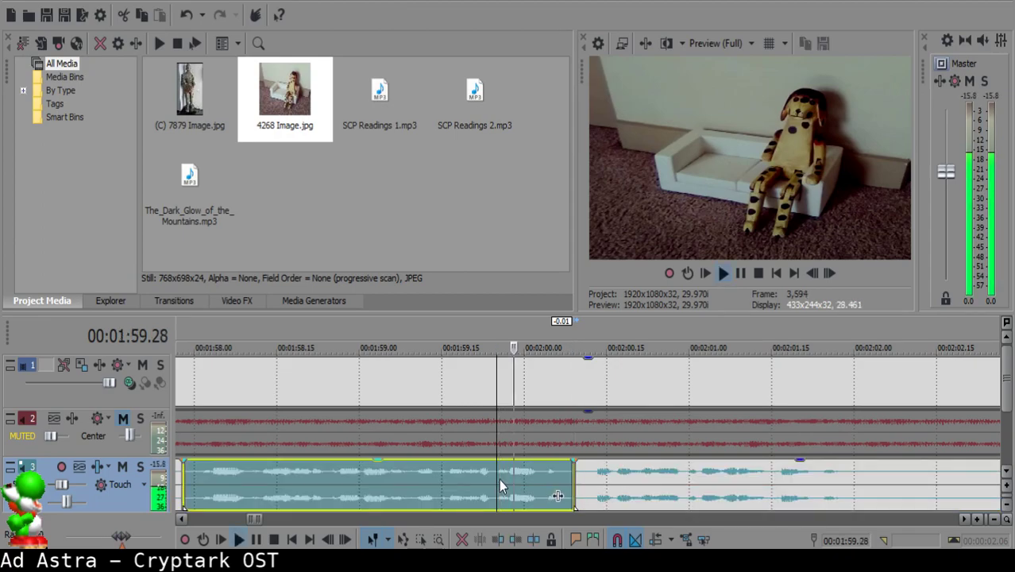
key(space)
click(580, 477)
key(s)
click(575, 467)
key(Delete)
drag(599, 476, 593, 475)
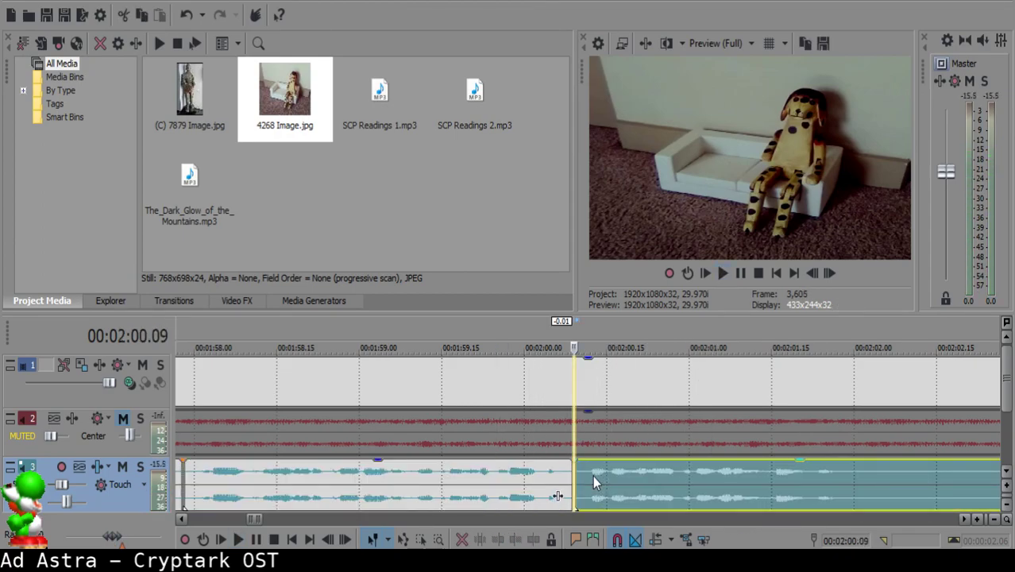
- Replay the joint at 2:00.09 and split the following narration at about 2:01.29, where the speech fades into silence
click(447, 481)
key(space)
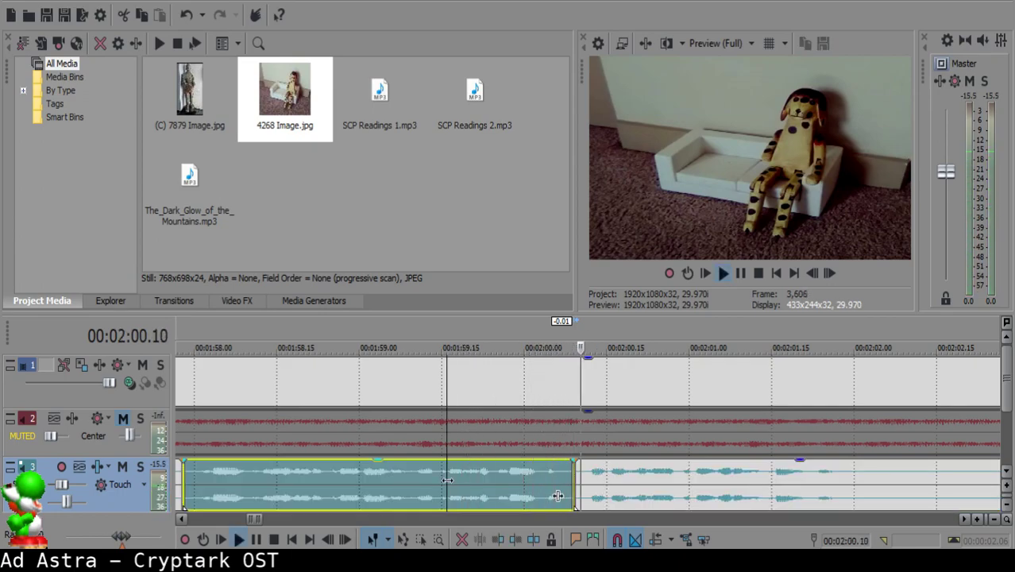
key(space)
click(628, 473)
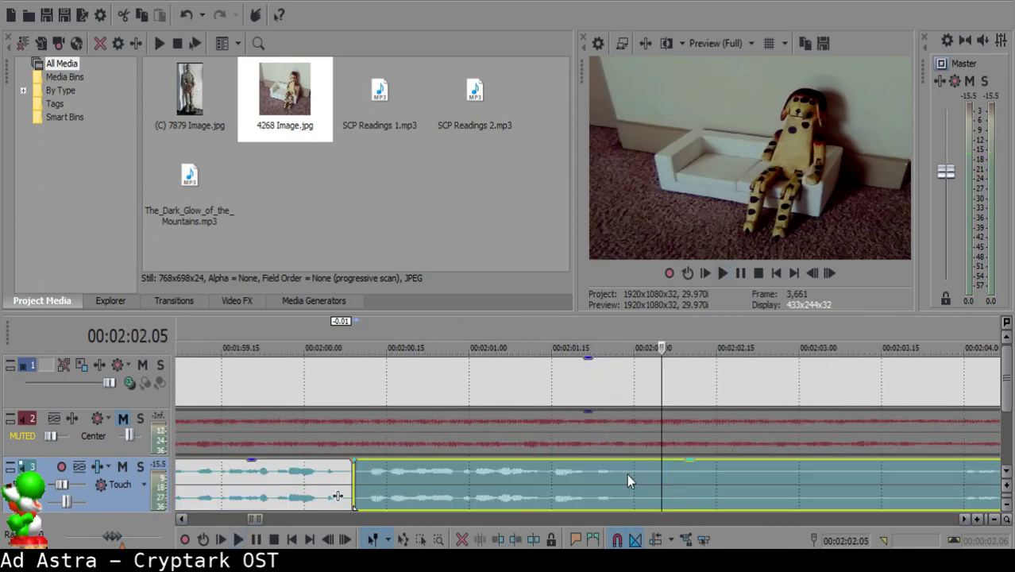
key(s)
scroll(631, 472, down, 1)
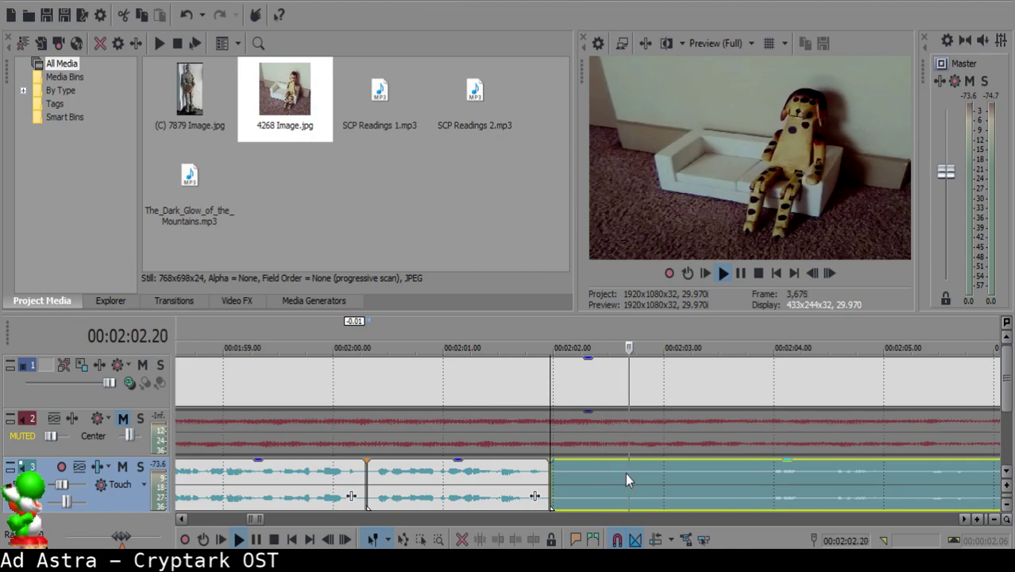
- Split the narration at about 2:02.23, delete the silence after the 2:02 clip end, and play the end of that clip
key(Return)
key(s)
click(597, 479)
key(Delete)
click(521, 489)
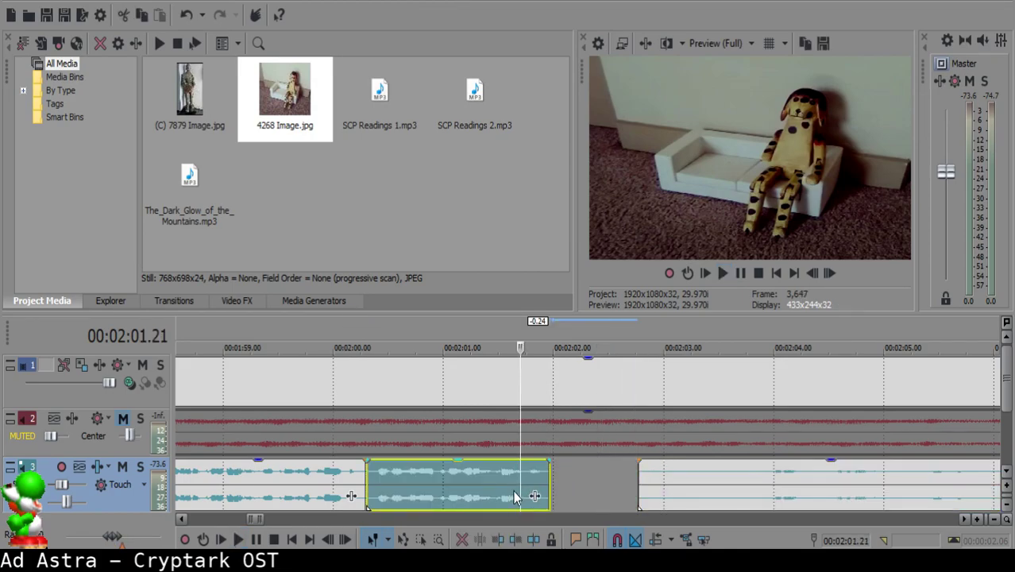
click(489, 480)
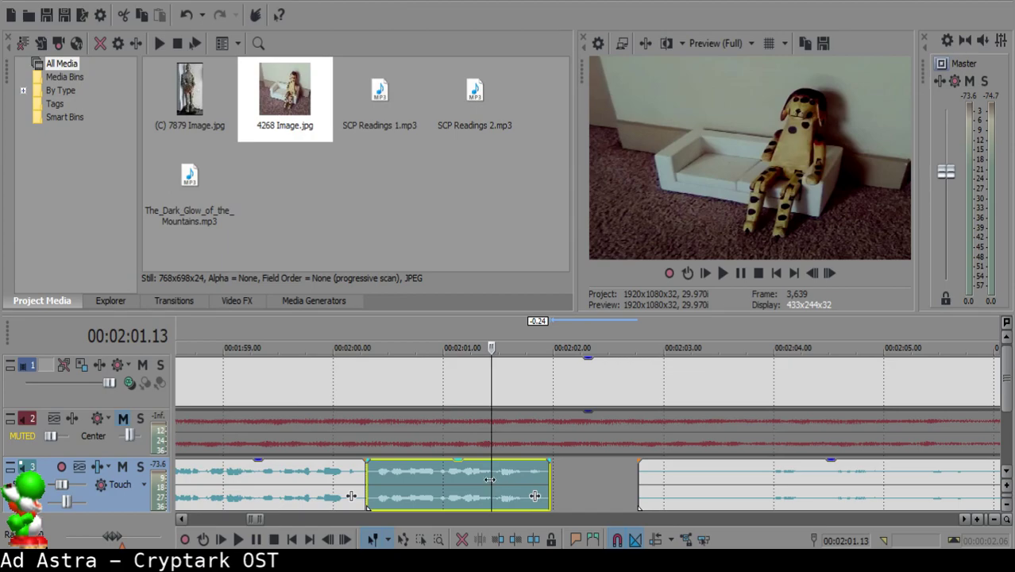
key(space)
- Skim the narration after the gap and split it at 2:17.08, just before the speech restarts
click(784, 489)
scroll(781, 483, down, 1)
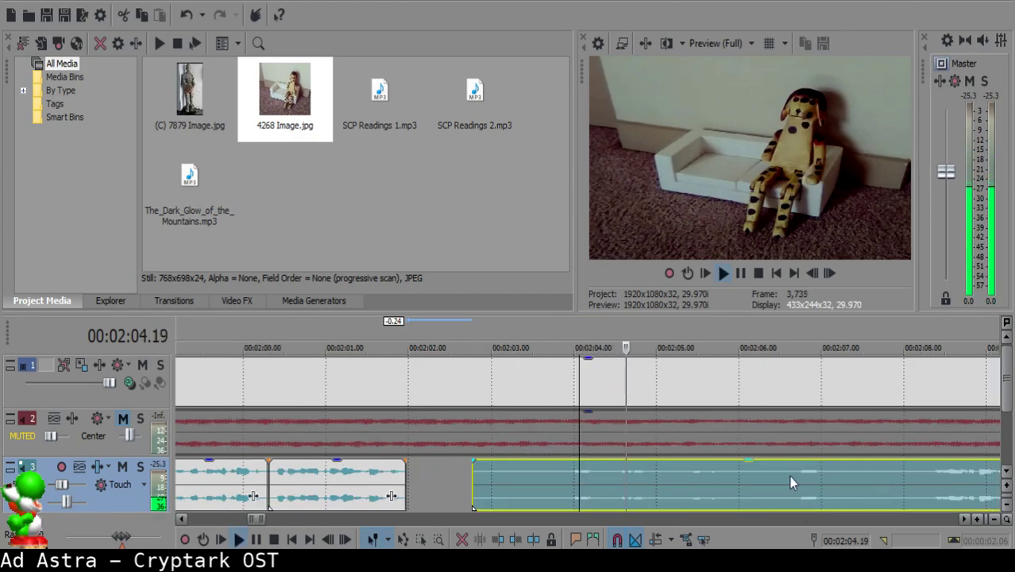
click(791, 479)
scroll(797, 476, down, 2)
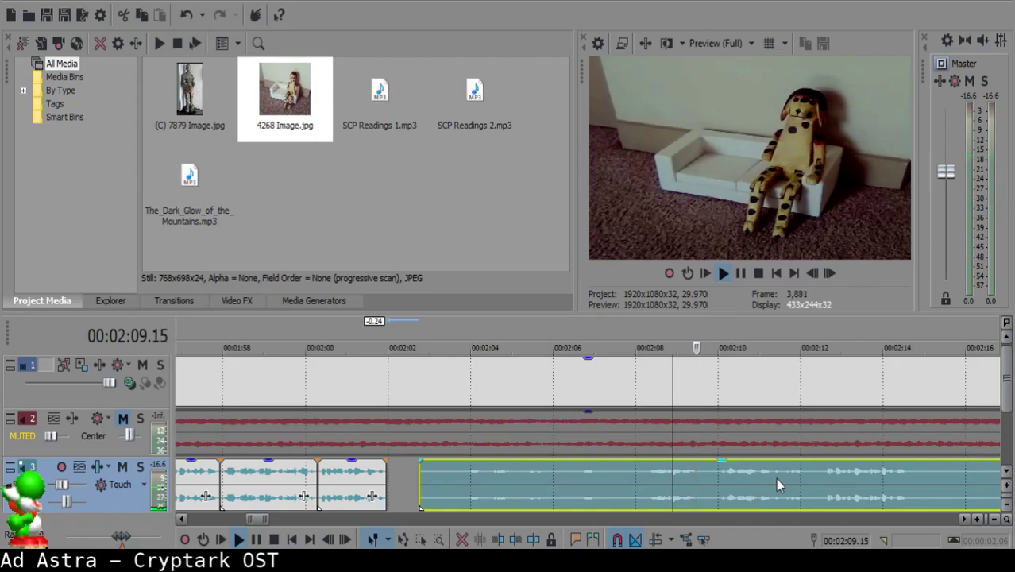
click(822, 481)
scroll(822, 480, down, 1)
scroll(822, 480, up, 1)
click(759, 477)
key(space)
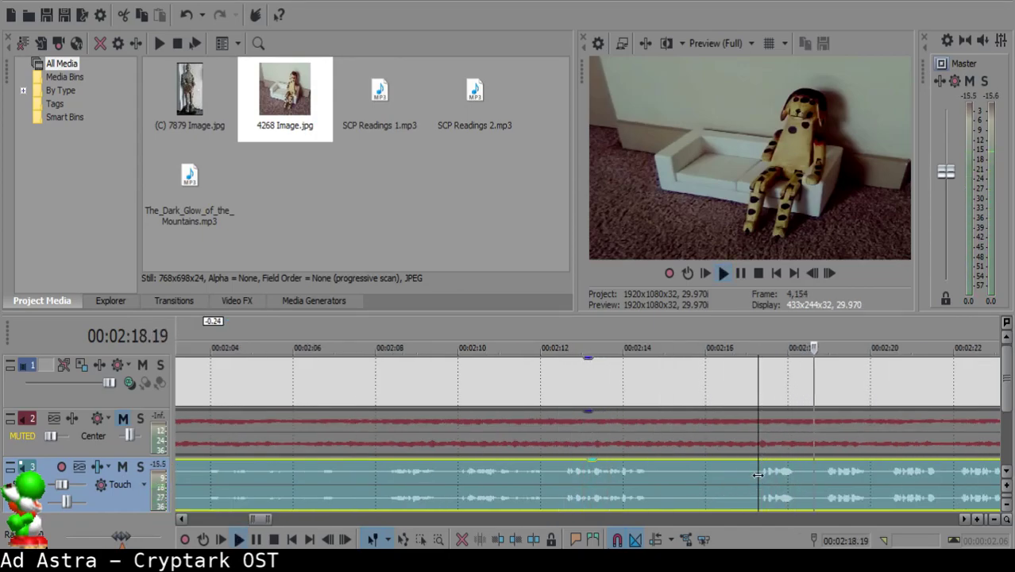
key(space)
scroll(757, 475, down, 3)
key(s)
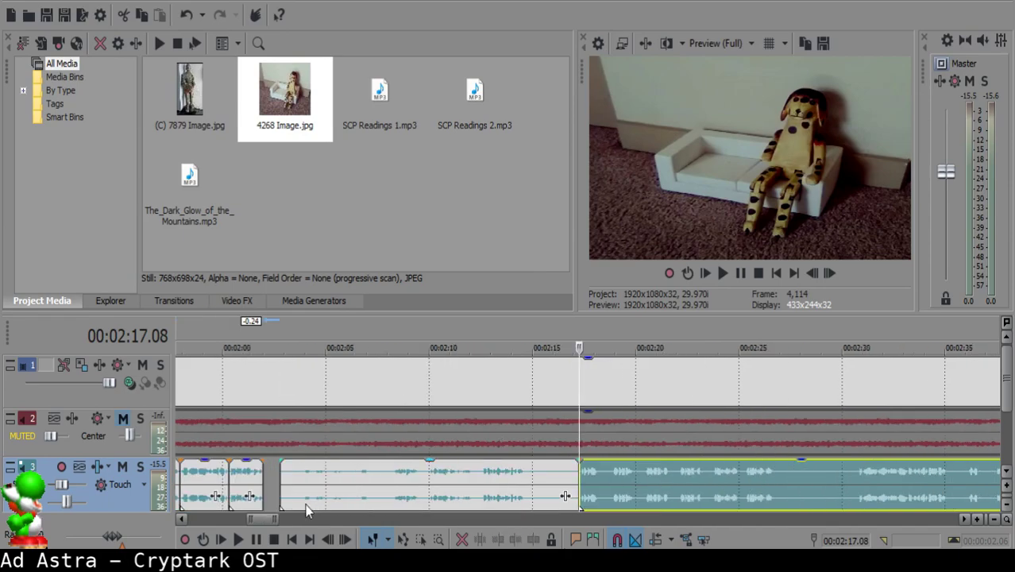
- Delete the narration section between 2:02.23 and 2:17.08 and move the following narration back to about 2:02.14
click(280, 477)
key(Delete)
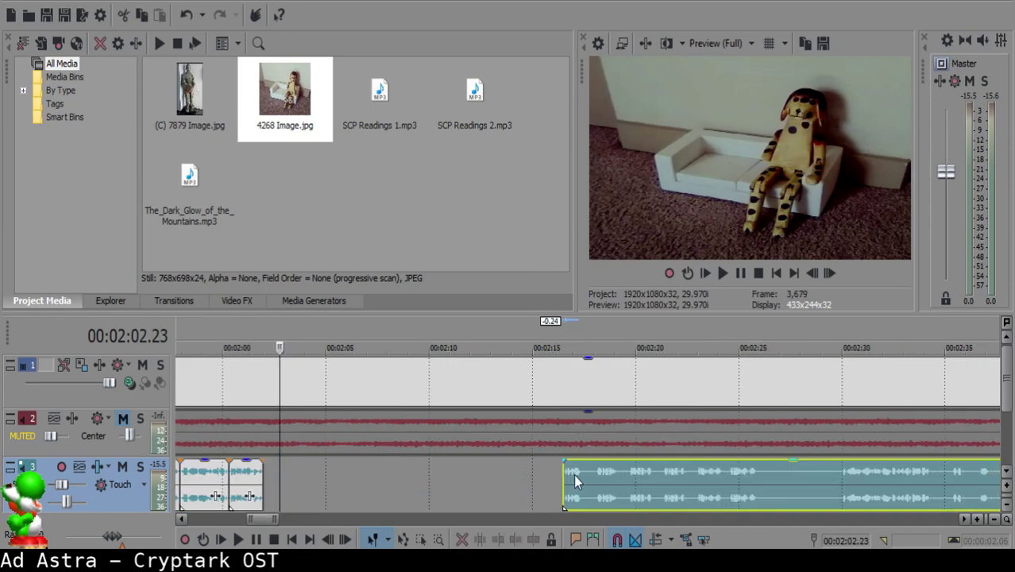
drag(578, 475, 287, 472)
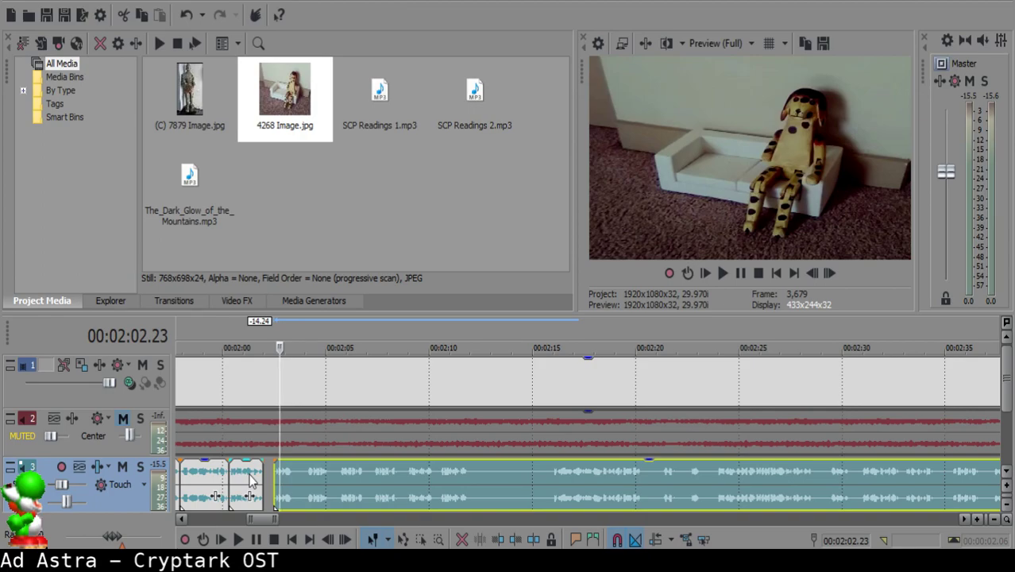
- Play across the gap at 2:02 and shift the following narration three frames later
click(250, 479)
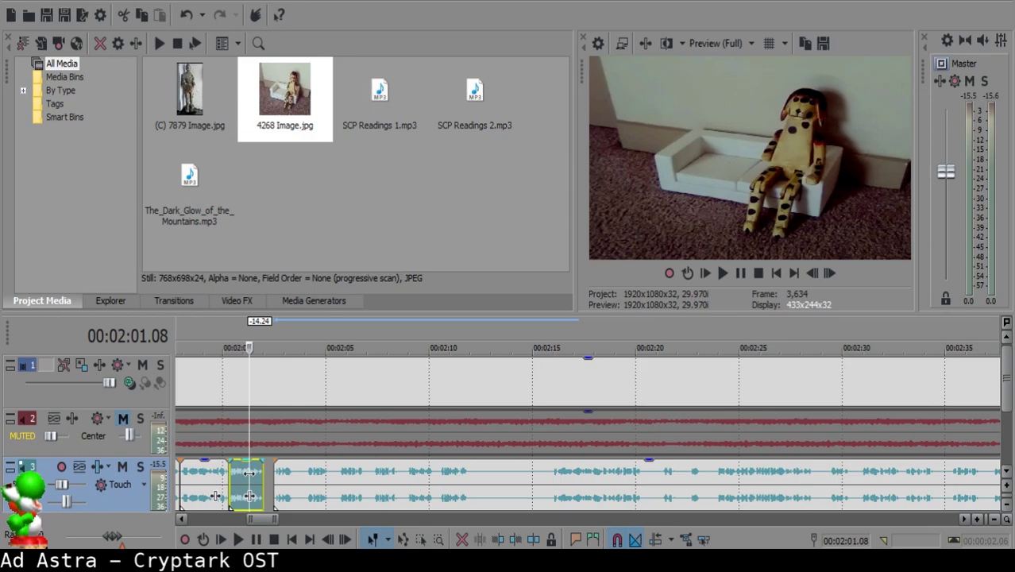
key(space)
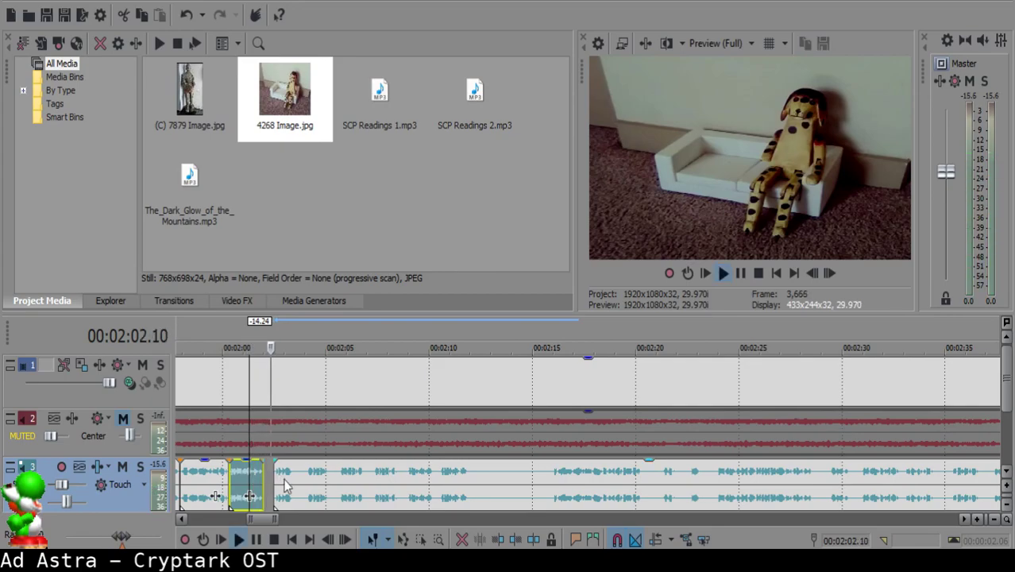
scroll(285, 483, up, 4)
drag(613, 490, 622, 490)
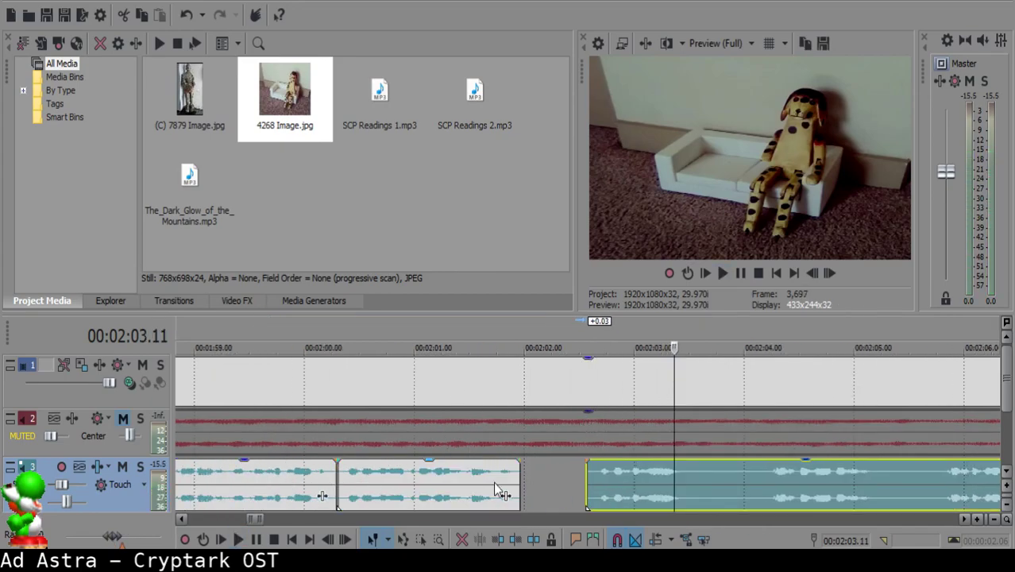
- Replay the transition across the 2:02 gap and split the following narration at about 2:03.16, after its first phrase
click(419, 478)
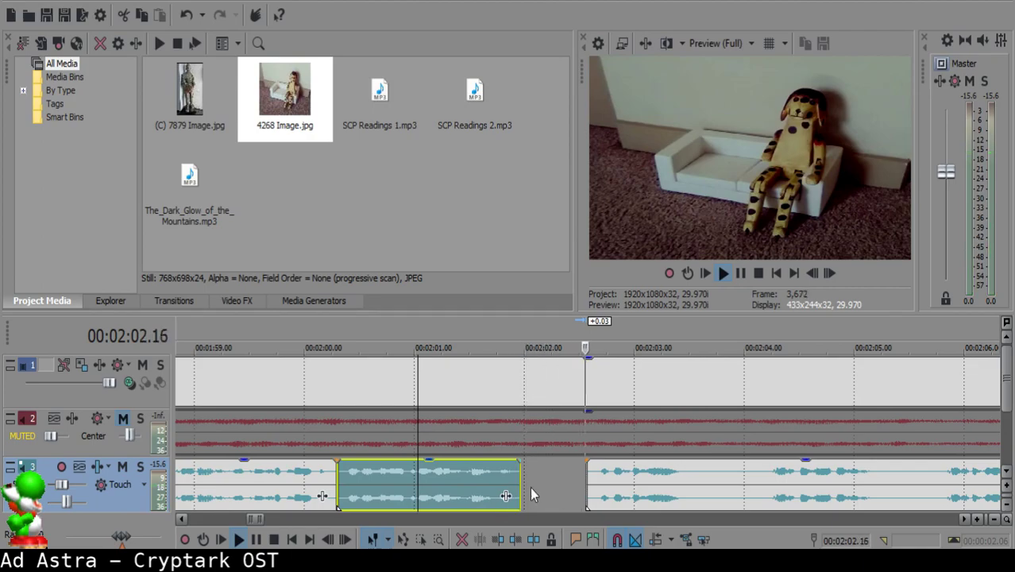
click(597, 473)
key(space)
key(s)
- Play on through the narration and split it at 2:07.11, just before the third phrase after the last split
key(space)
scroll(702, 478, down, 2)
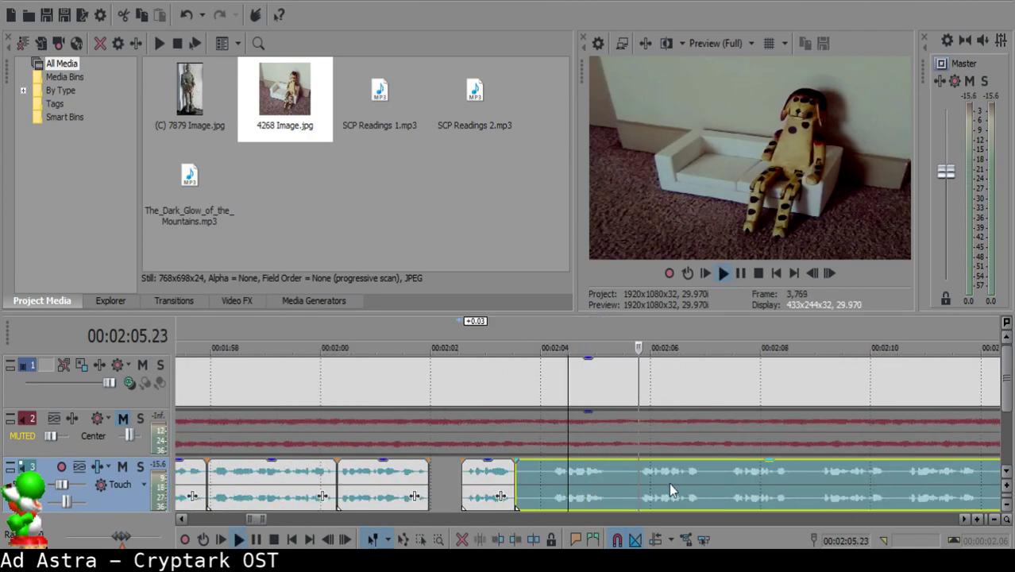
scroll(754, 479, down, 1)
scroll(754, 479, up, 2)
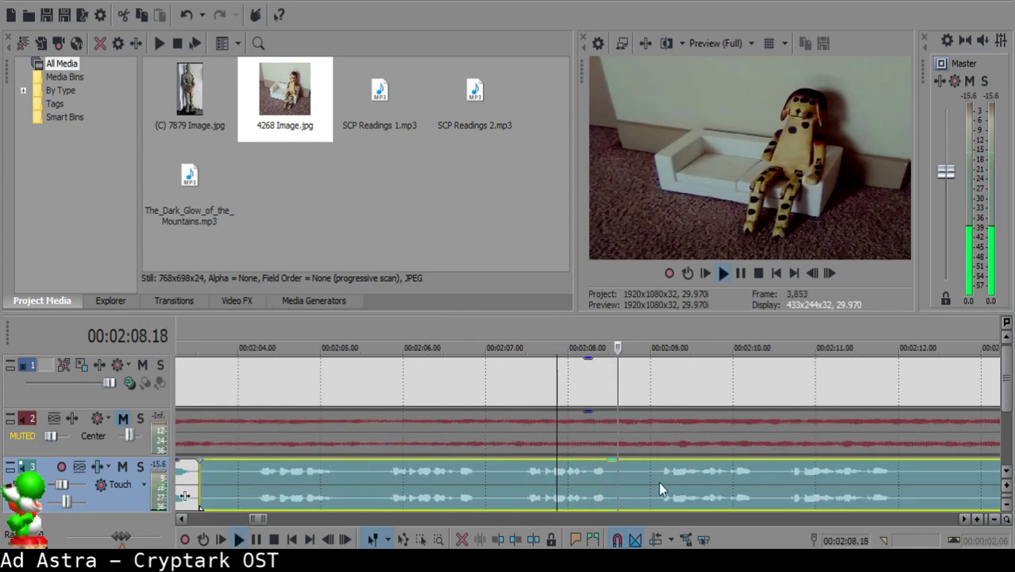
key(Return)
click(514, 476)
key(s)
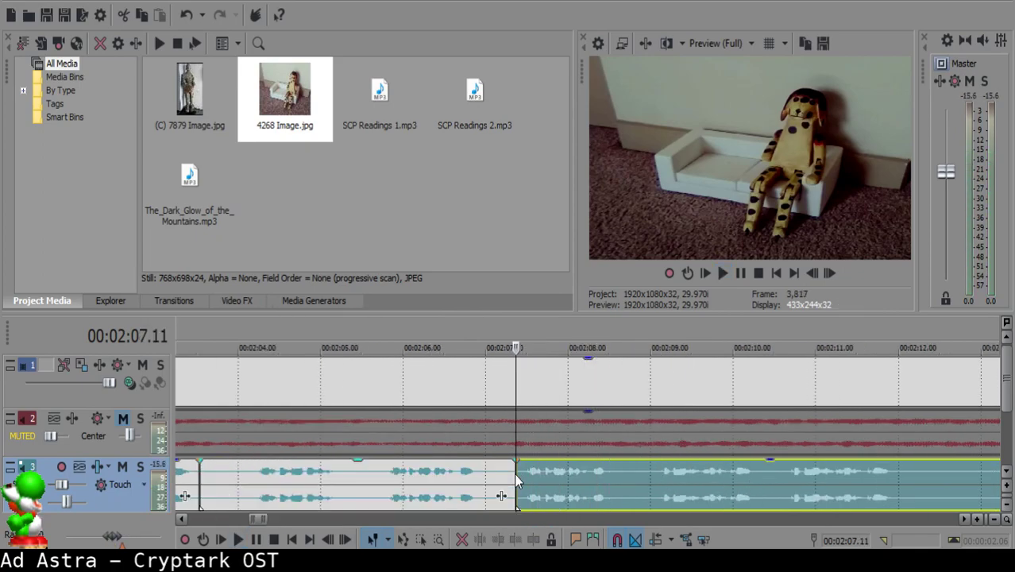
- Delete the narration between 2:03.16 and 2:07.11 and move the following narration back to 2:03.22
click(216, 479)
key(Delete)
drag(541, 476, 248, 470)
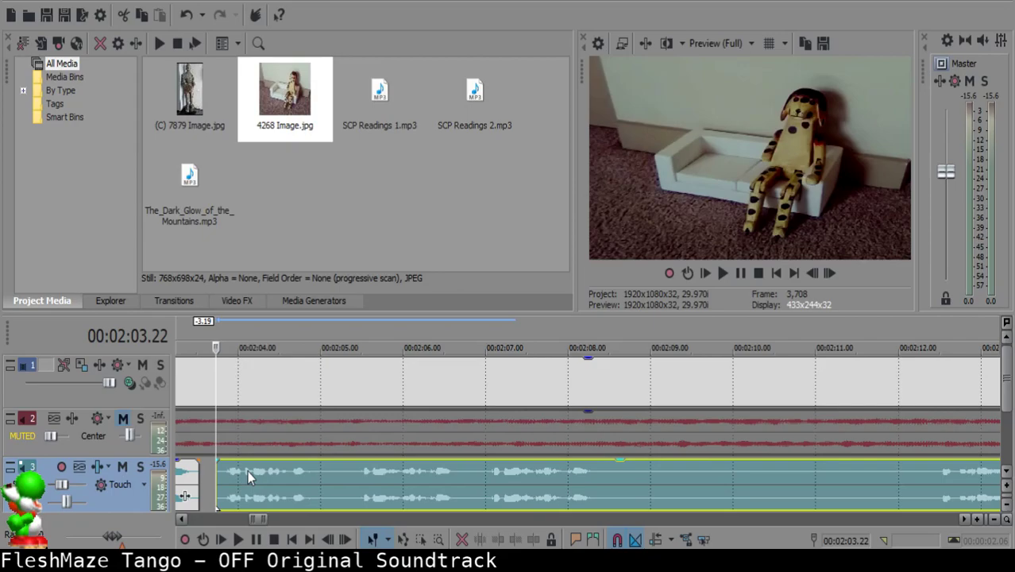
- Play the transition around 2:03.22 and split the following narration at 2:05.01, after its first phrase
scroll(313, 470, down, 2)
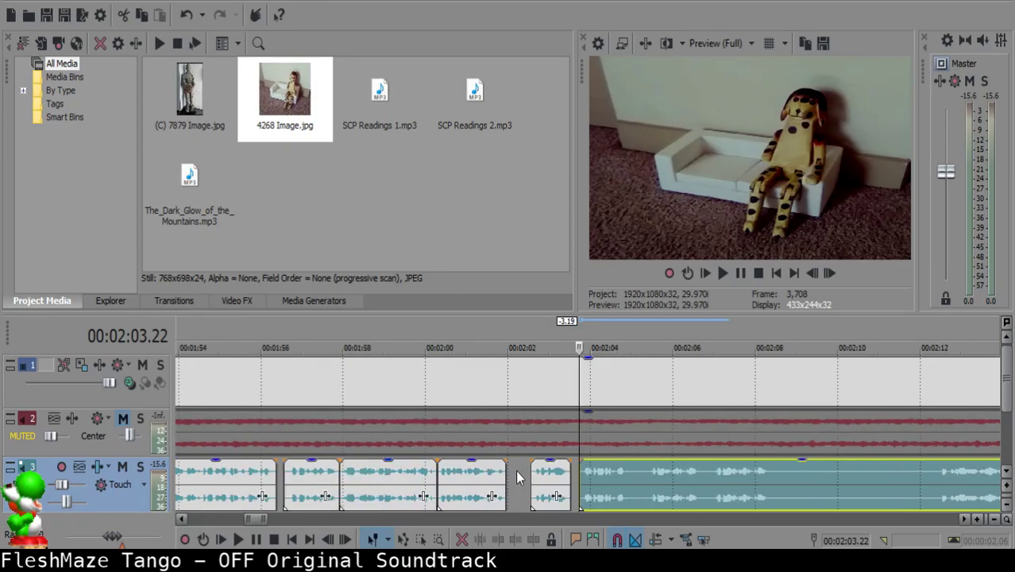
click(556, 493)
key(space)
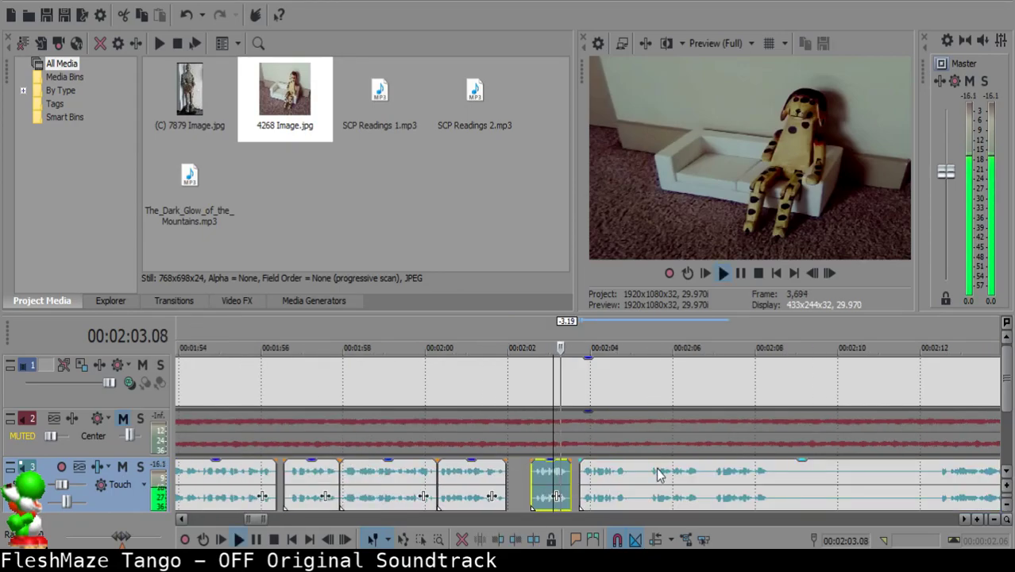
scroll(515, 483, up, 3)
scroll(515, 477, down, 3)
key(Return)
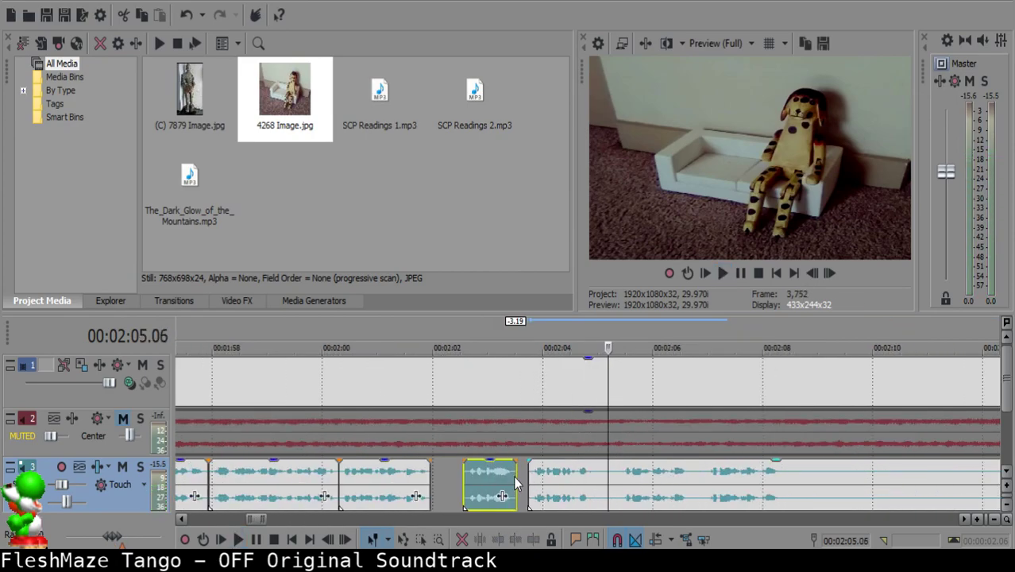
scroll(530, 479, up, 2)
click(560, 471)
key(space)
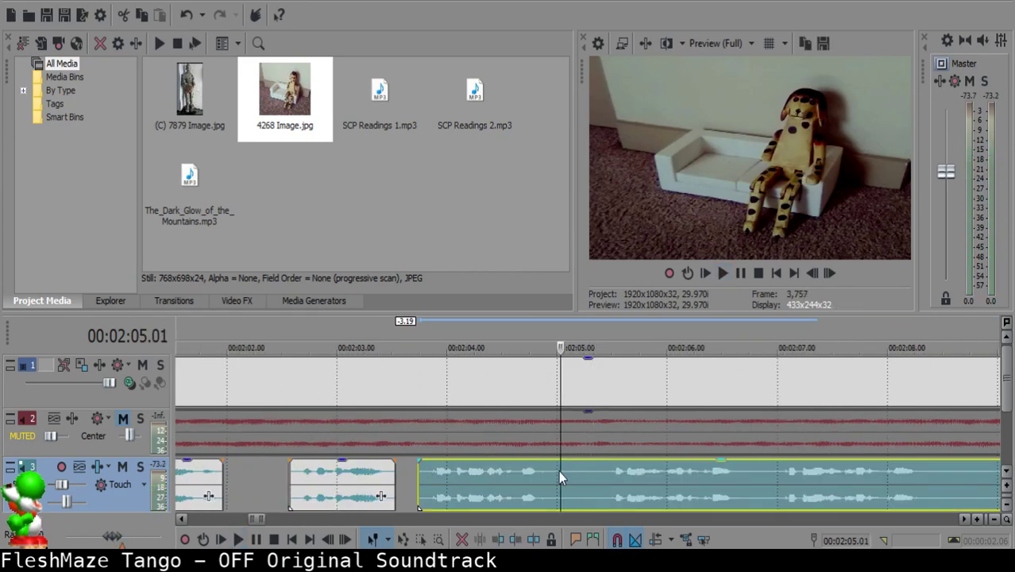
key(s)
- Play on from 2:05.01 and split the narration at about 2:06.28, before its next phrase
scroll(626, 488, down, 1)
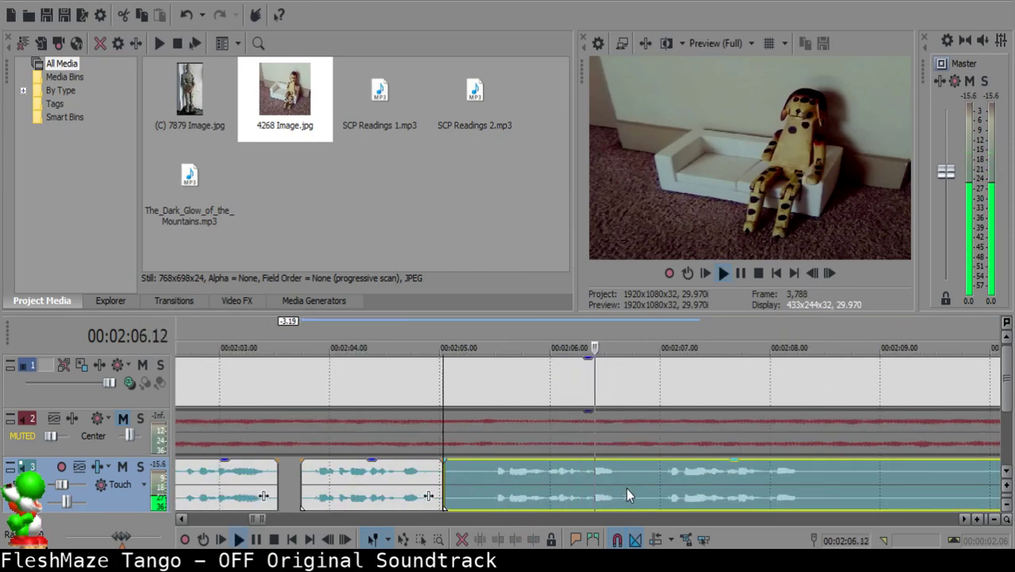
scroll(621, 487, down, 1)
scroll(622, 488, up, 1)
click(520, 475)
key(space)
key(s)
scroll(520, 475, down, 2)
- Delete the narration between 2:05.01 and 2:06.28 and move the following narration back against the preceding clip
click(558, 469)
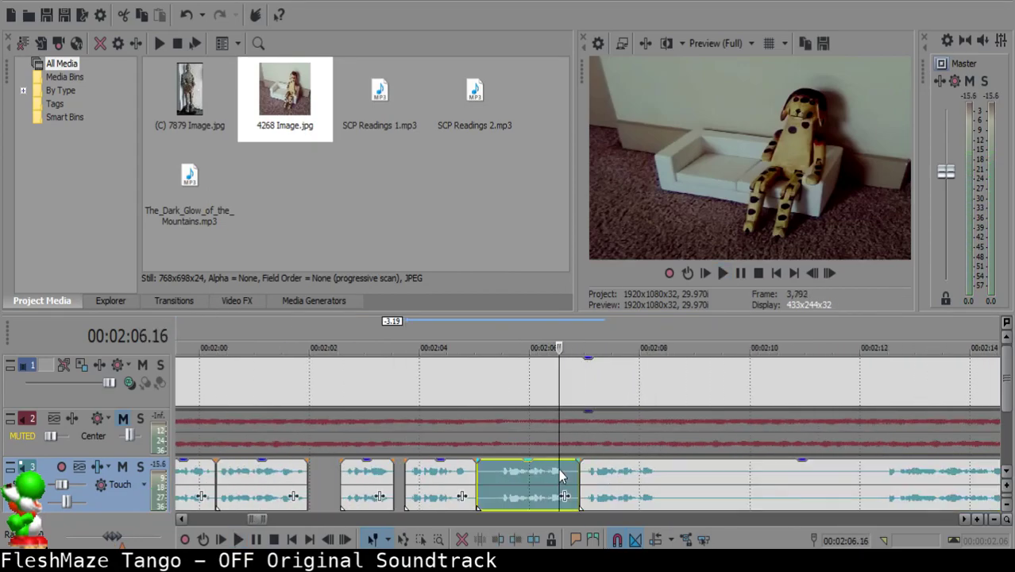
scroll(558, 468, up, 3)
key(Delete)
drag(655, 483, 354, 483)
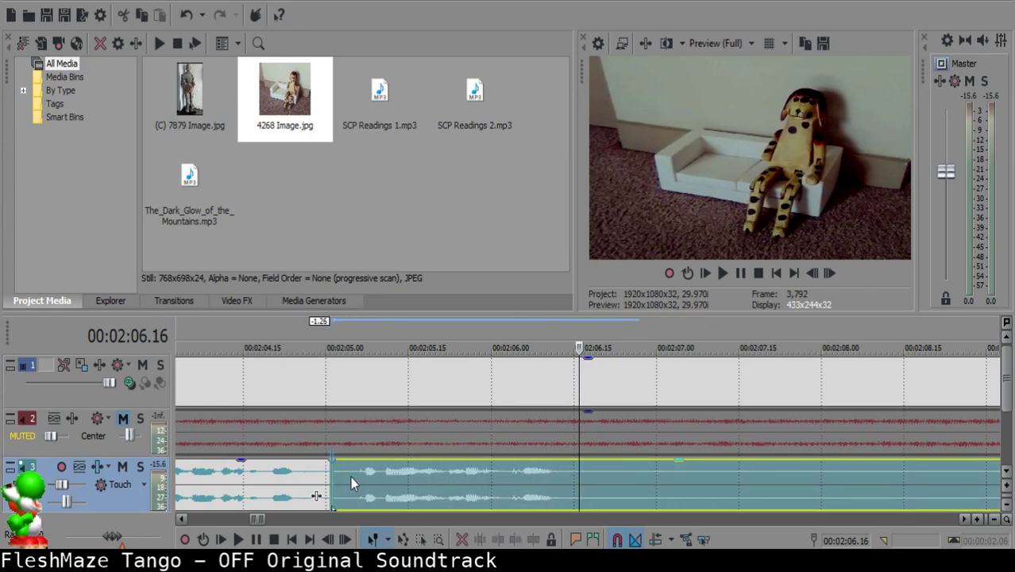
- Play the joint at 2:05.01 and split the following narration at about 2:06.16, where the phrase ends
click(239, 479)
key(space)
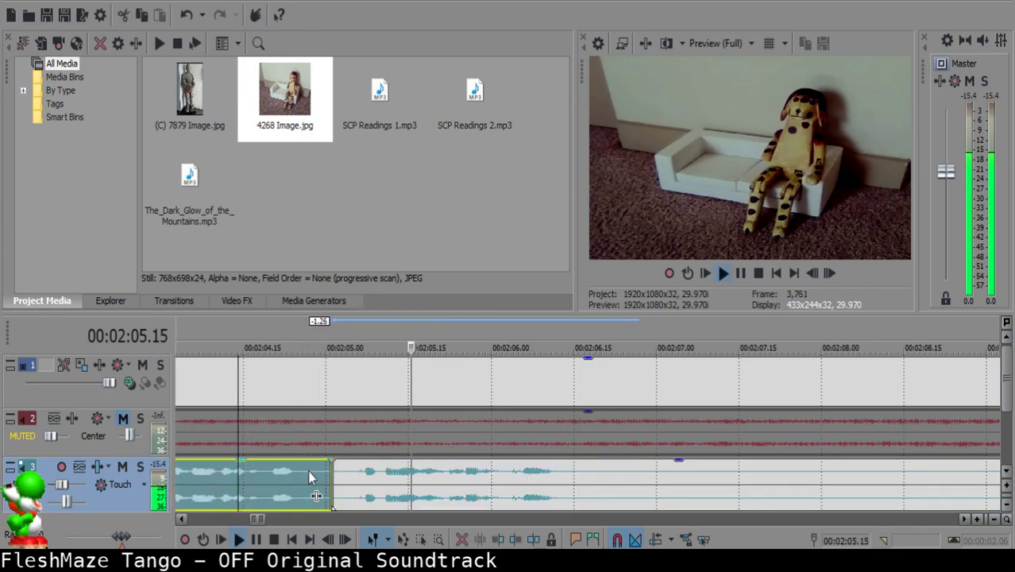
click(577, 481)
key(space)
key(s)
- Skim past the silence after 2:06.16 and split the narration at 2:10.17, where the speech resumes
key(space)
scroll(578, 475, down, 3)
click(793, 475)
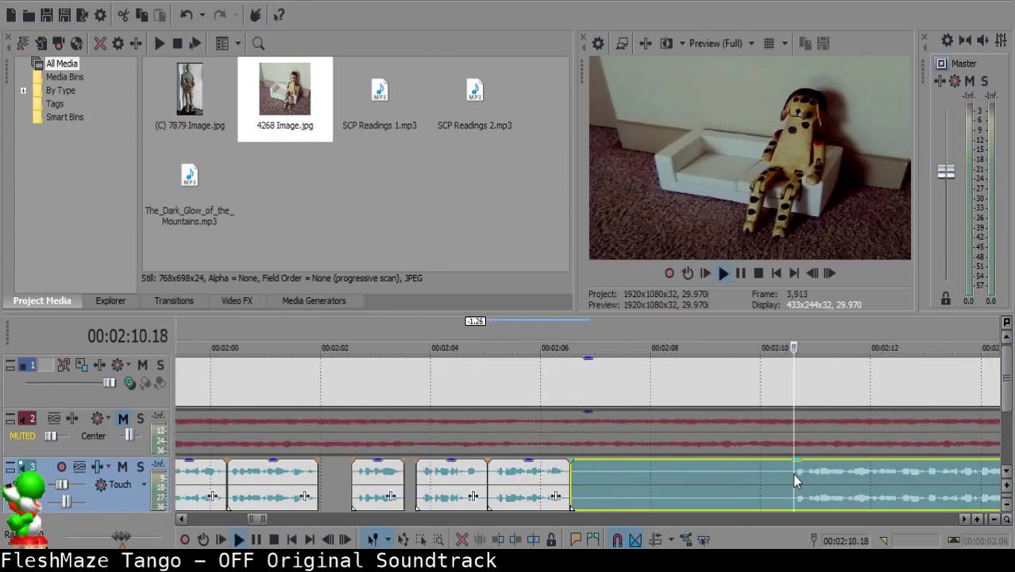
scroll(793, 475, down, 1)
click(718, 471)
scroll(716, 471, up, 1)
click(385, 475)
key(space)
key(space)
key(space)
key(s)
- Delete the silence between 2:06.16 and 2:10.17 and move the following narration back to about 2:06.18
scroll(385, 475, down, 1)
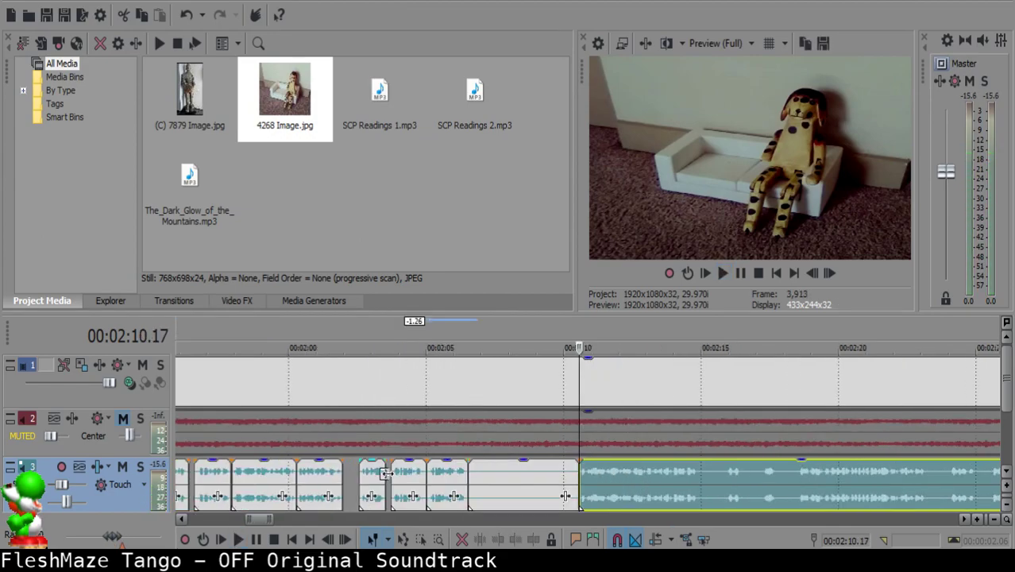
click(469, 474)
scroll(477, 477, up, 3)
click(591, 478)
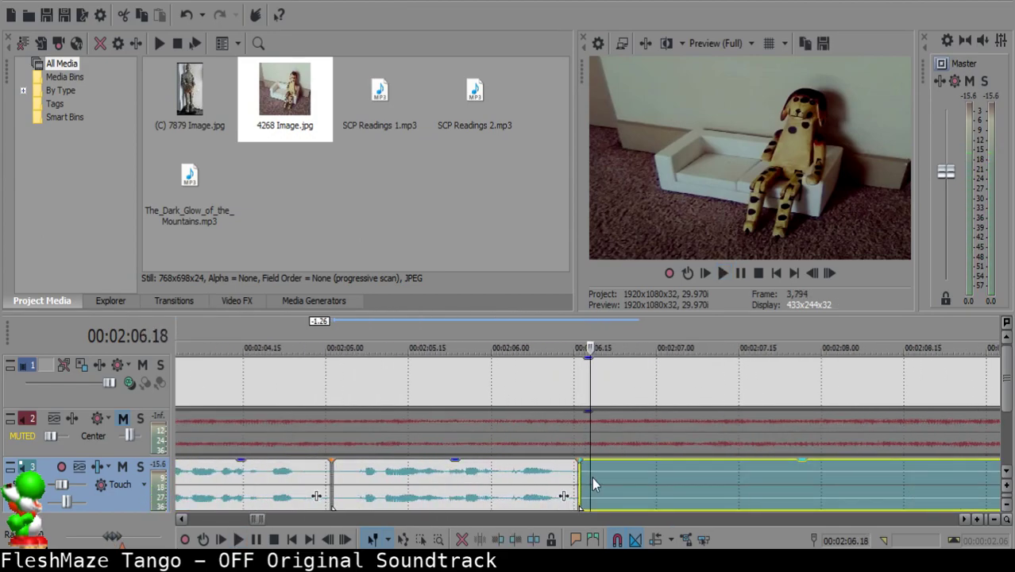
scroll(592, 478, down, 3)
scroll(592, 477, up, 4)
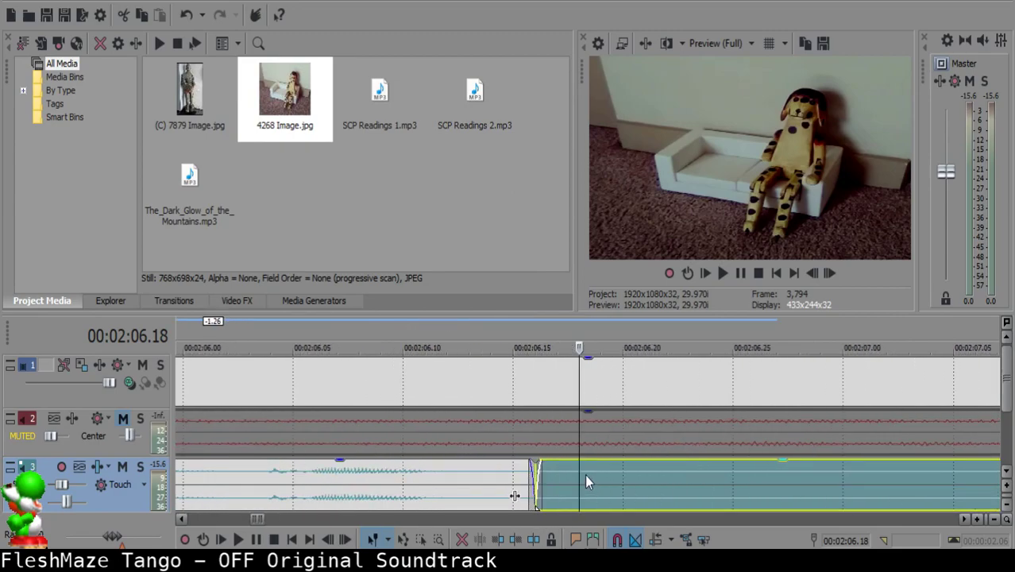
scroll(584, 475, down, 4)
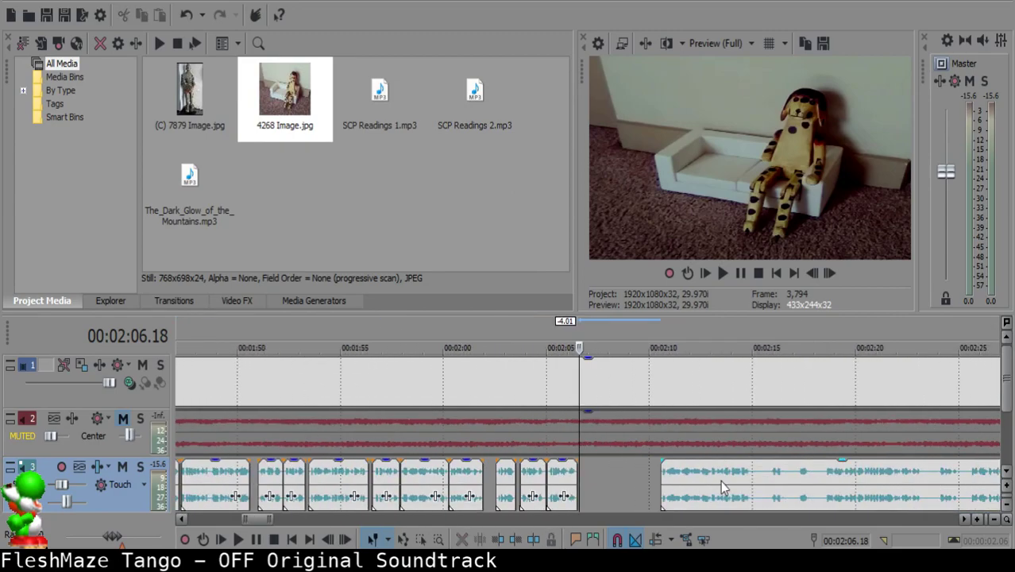
- Play the transition at 2:06.18 and nudge the following narration one frame earlier
scroll(616, 486, up, 4)
click(514, 486)
key(space)
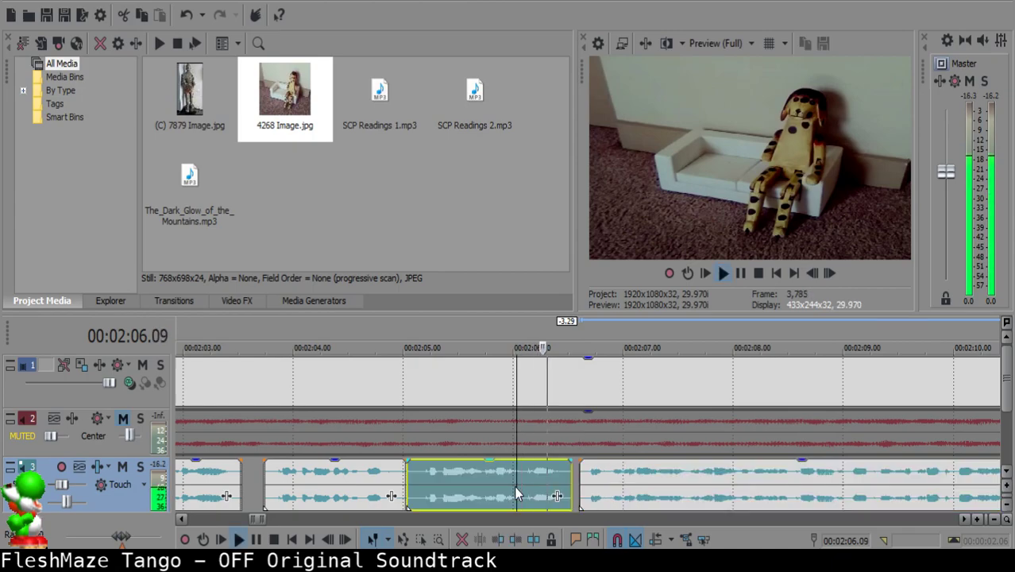
scroll(537, 485, up, 2)
key(Return)
drag(544, 480, 540, 482)
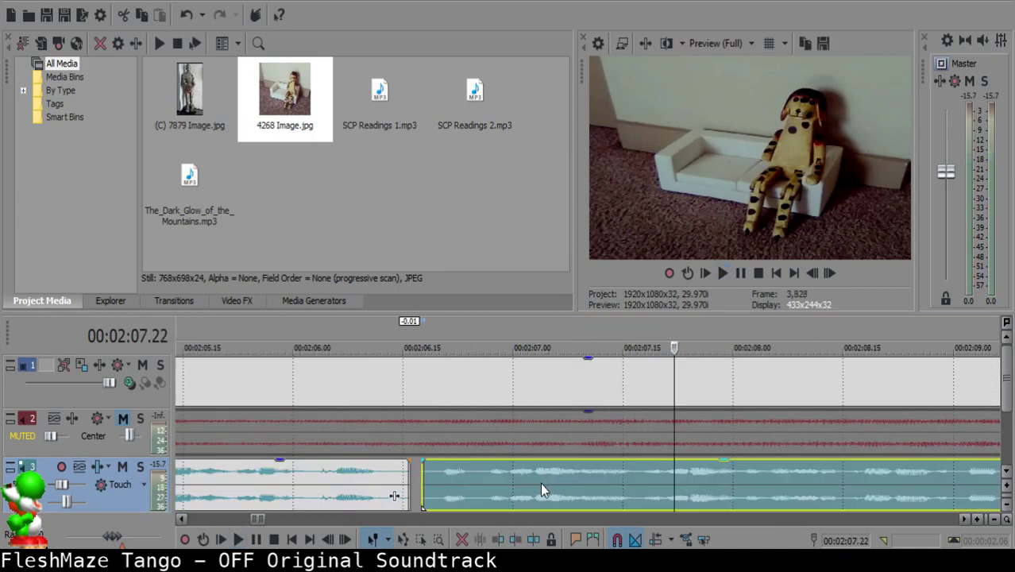
- Replay the transition near 2:06.18 and split the following narration at 2:10.29, in the pause after the speech
click(328, 485)
key(space)
key(space)
scroll(349, 482, down, 5)
scroll(514, 473, down, 6)
scroll(556, 481, up, 10)
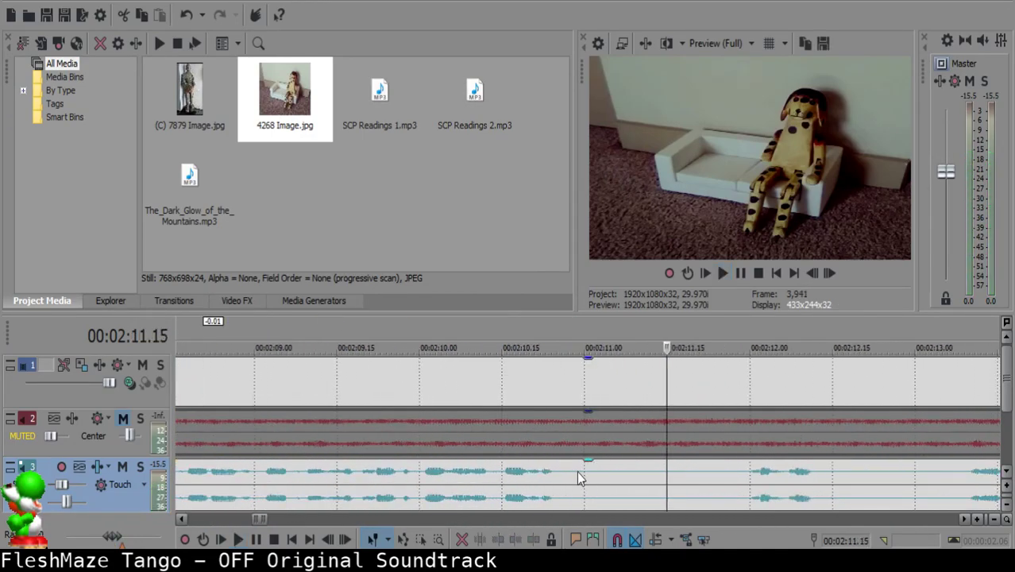
click(577, 471)
key(space)
key(s)
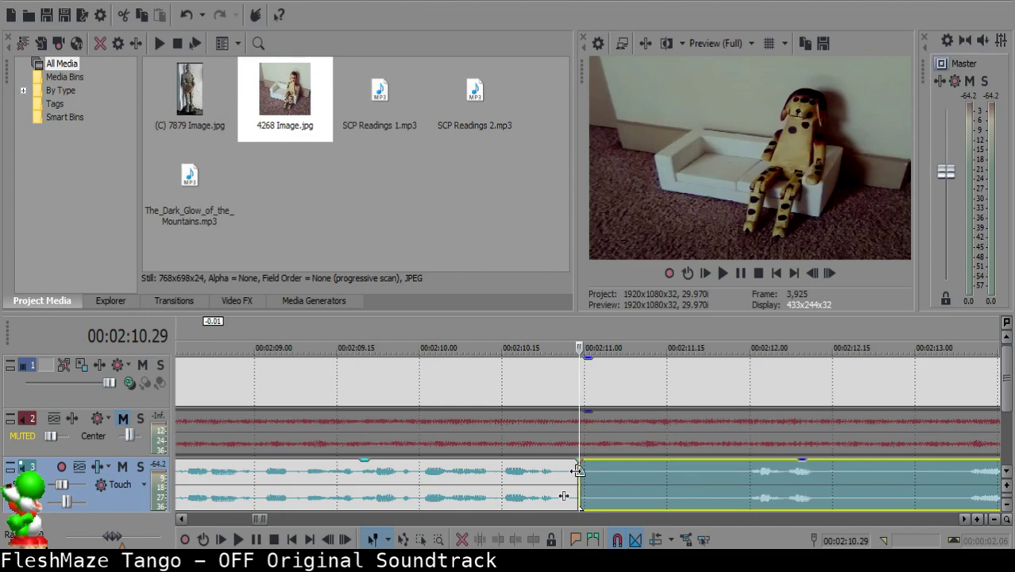
- Play on from 2:10.29 and split the narration at about 2:11.26, just before the speech resumes
key(space)
scroll(740, 487, down, 2)
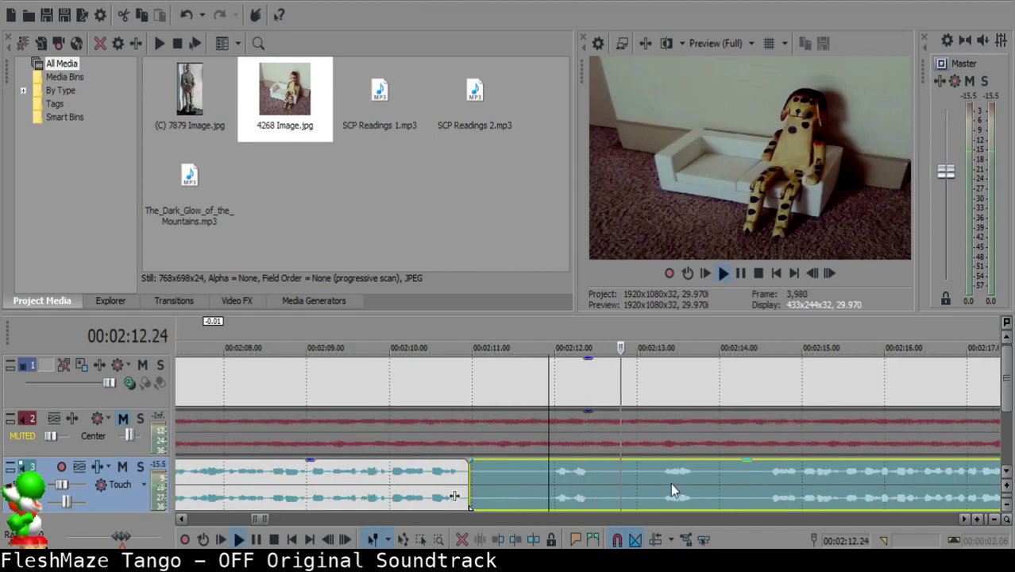
click(544, 474)
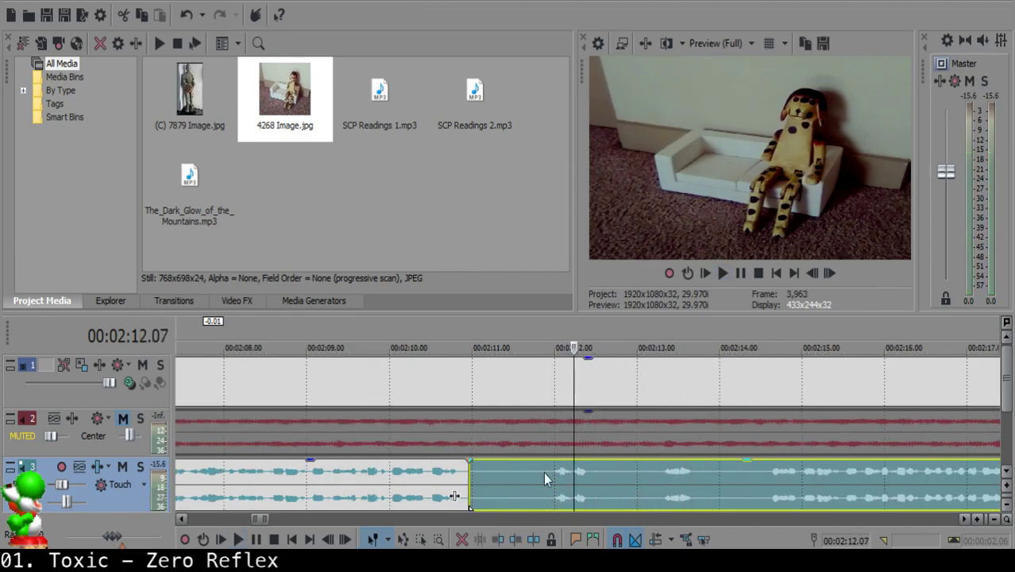
key(space)
key(s)
- Delete the silence between 2:10.29 and 2:11.26 and move the following narration back to about 2:11.09
click(486, 473)
scroll(509, 476, up, 3)
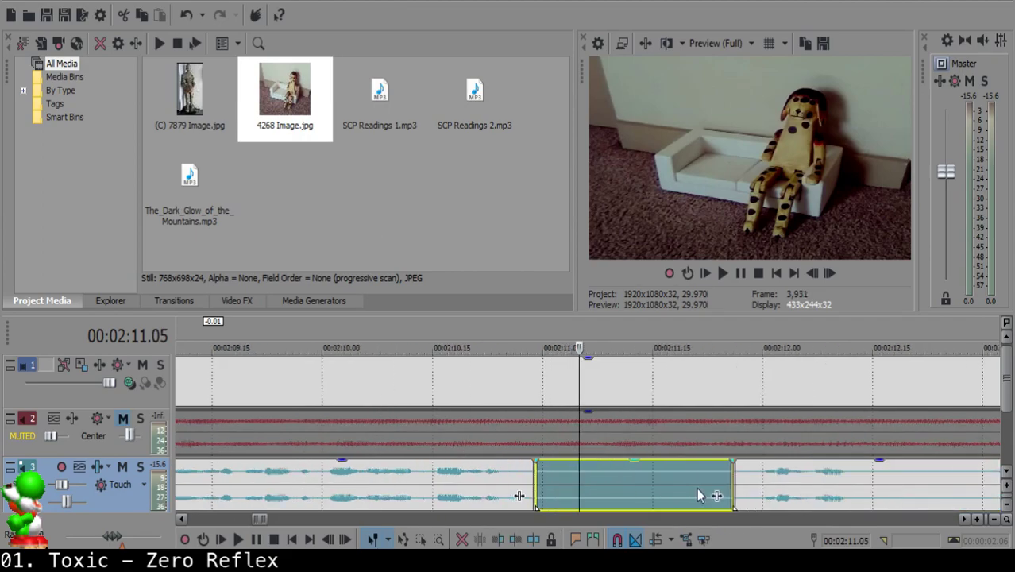
key(Delete)
drag(774, 489, 640, 494)
- Play the transition after 2:10.29 and nudge the following narration later, by two frames and by one more frame
click(479, 482)
key(space)
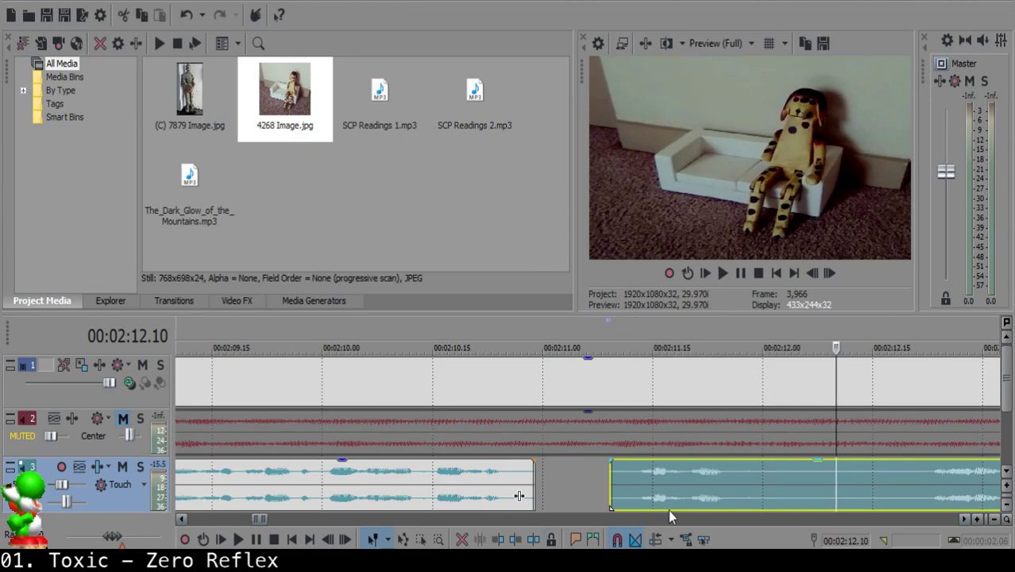
drag(667, 511, 672, 512)
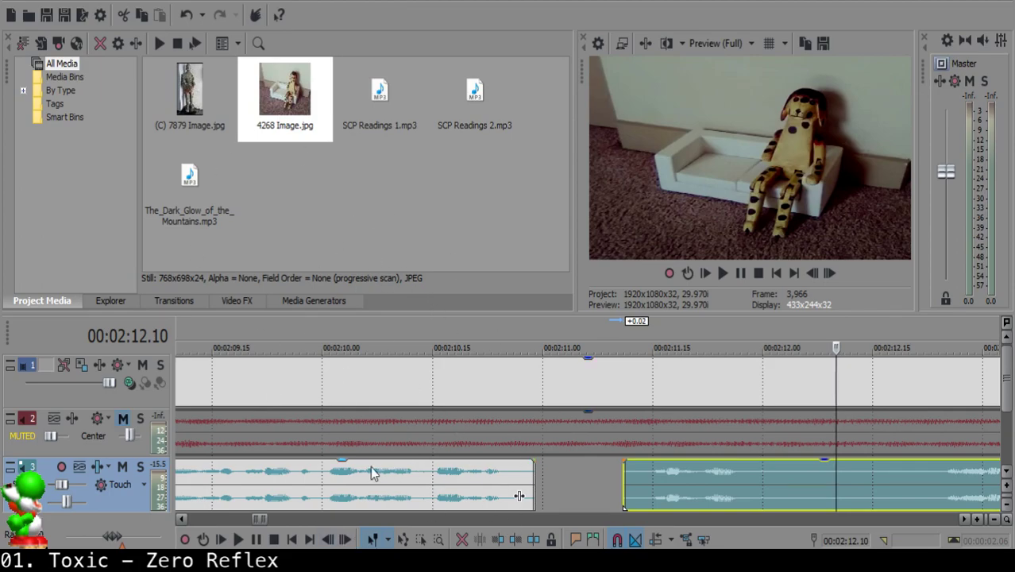
click(345, 479)
key(space)
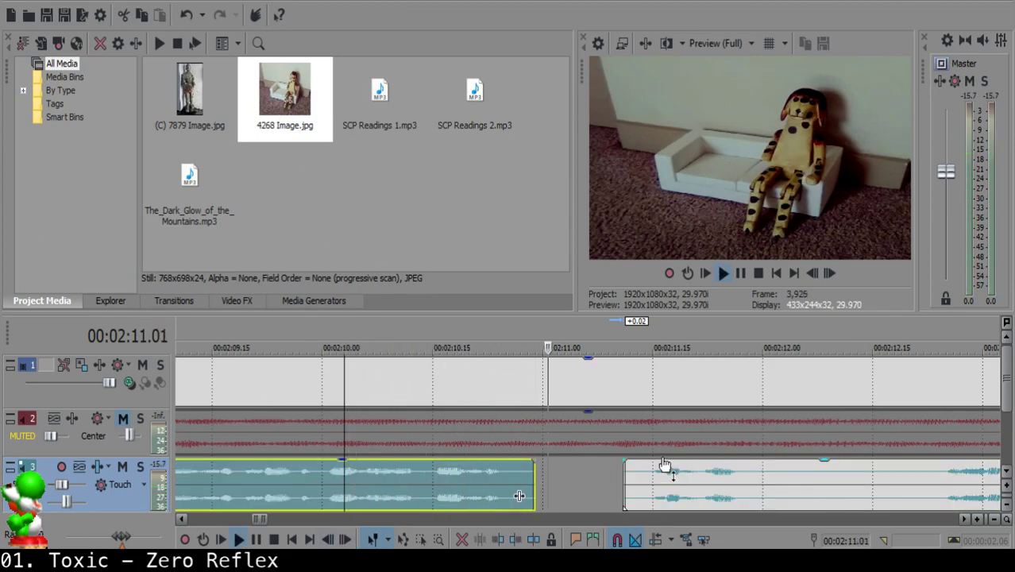
key(Return)
drag(657, 482, 664, 487)
- Replay the transition after 2:10.29 and split the following narration at about 2:12.07, in the pause after the short phrase
click(446, 490)
key(space)
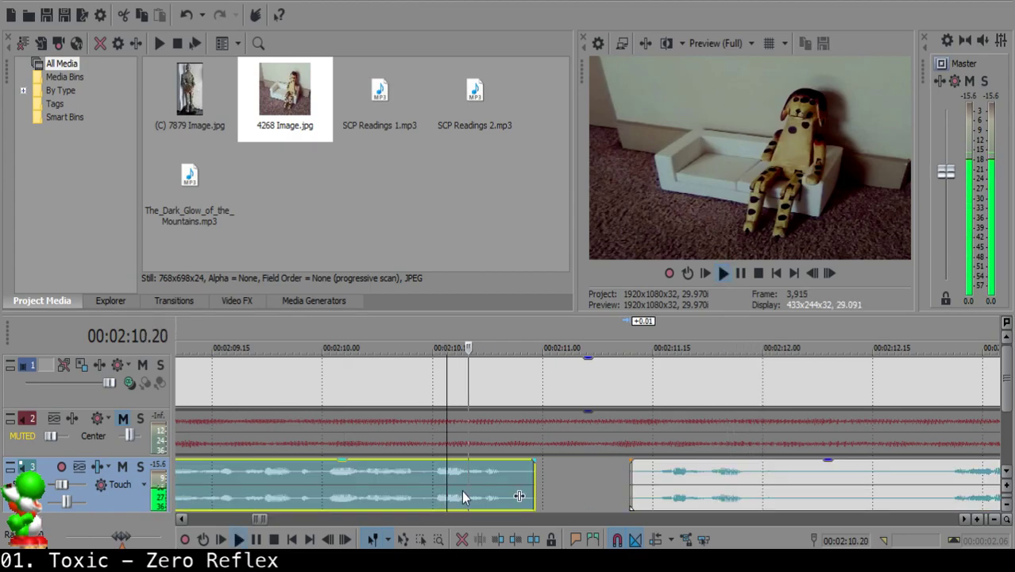
click(644, 478)
key(s)
- Skim ahead through the narration after 2:12.07 and split it at 2:14.01, just before the longer passage of speech
scroll(809, 499, down, 3)
key(Return)
click(730, 477)
key(space)
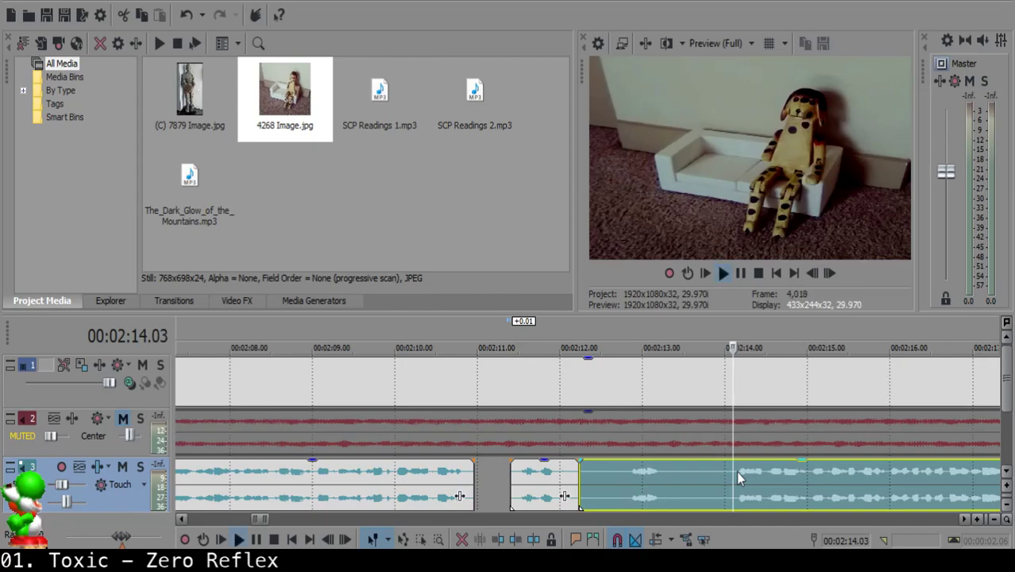
scroll(762, 478, down, 1)
key(Return)
click(792, 480)
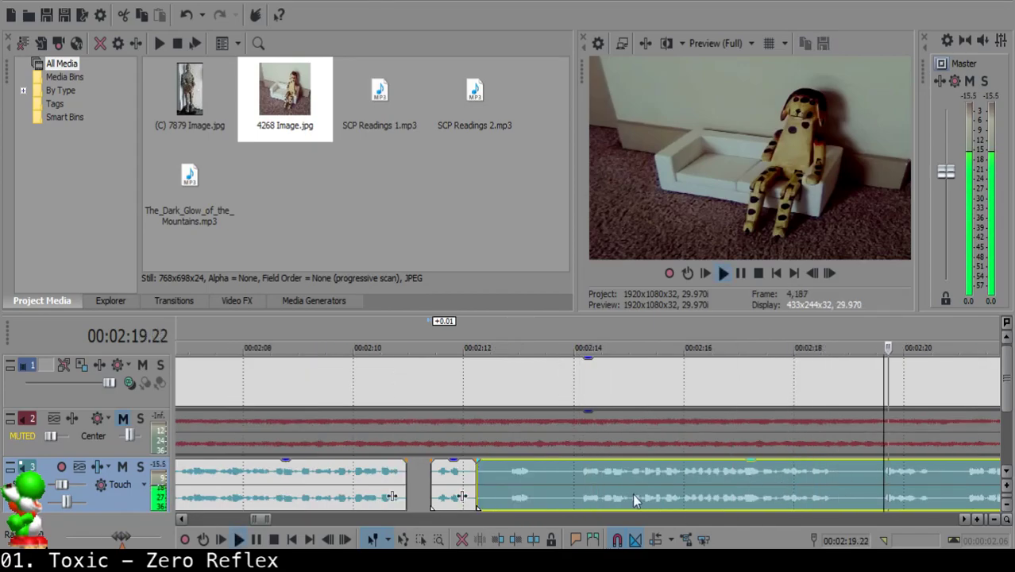
click(576, 468)
key(space)
key(s)
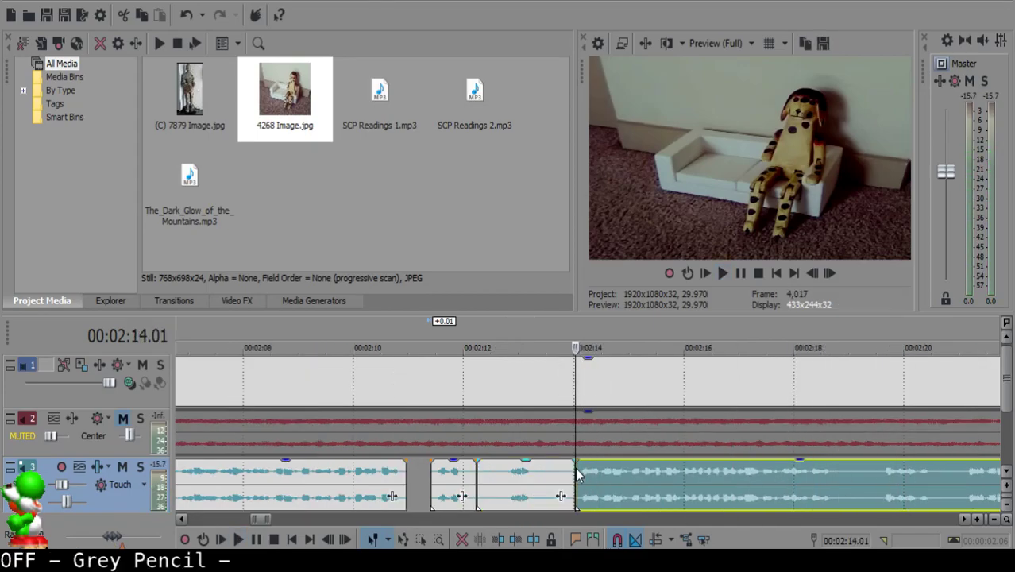
- Delete the section between 2:12.07 and 2:14.01 and move the following narration back to about 2:12.11
click(486, 471)
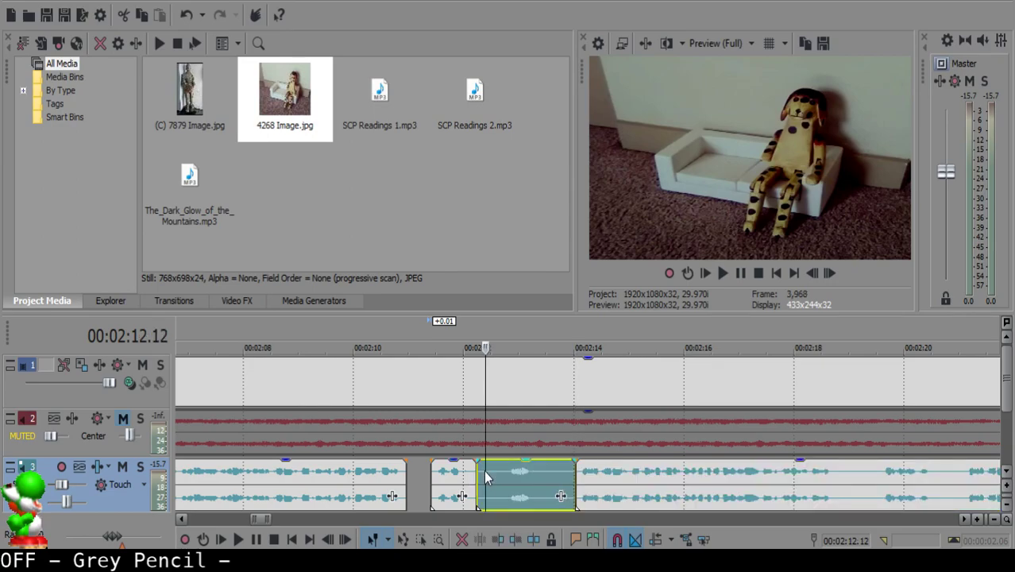
scroll(485, 471, up, 4)
click(568, 474)
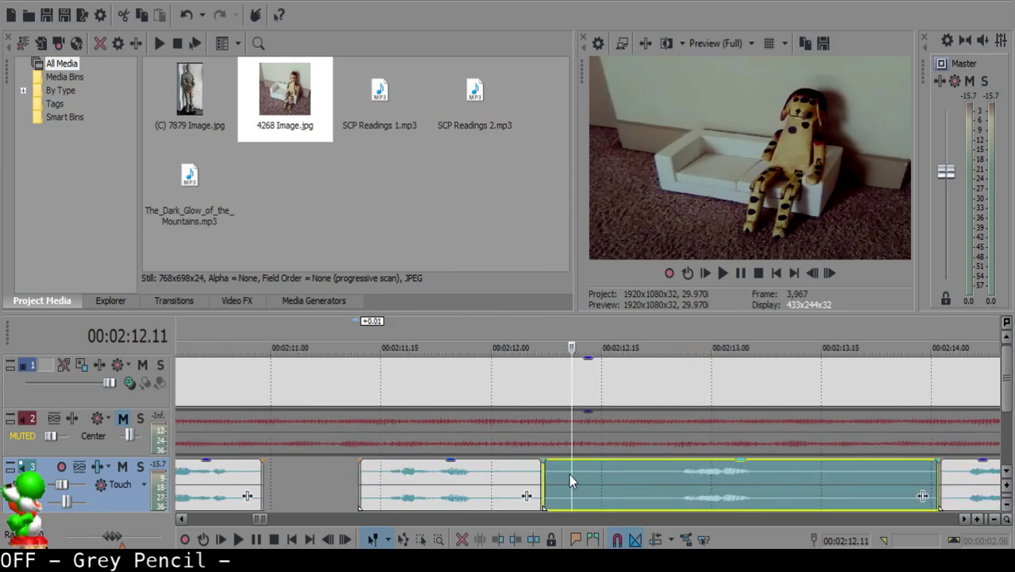
scroll(586, 475, down, 5)
key(Delete)
drag(728, 483, 659, 477)
- Nudge the narration that starts at 2:12.11 two frames earlier, closer to the short clip before it
scroll(629, 477, up, 3)
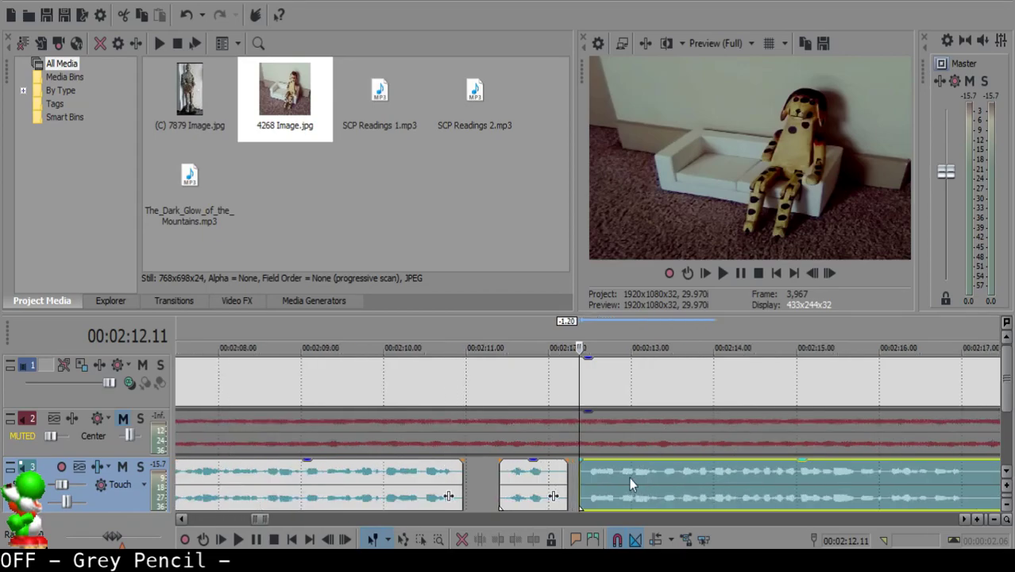
click(498, 487)
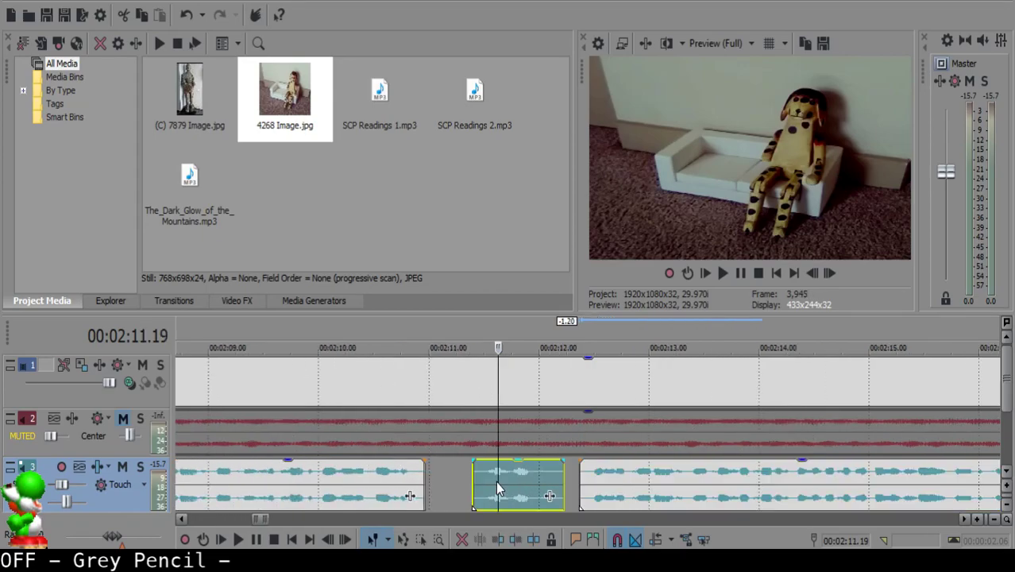
scroll(550, 486, up, 2)
click(549, 479)
drag(548, 486, 541, 481)
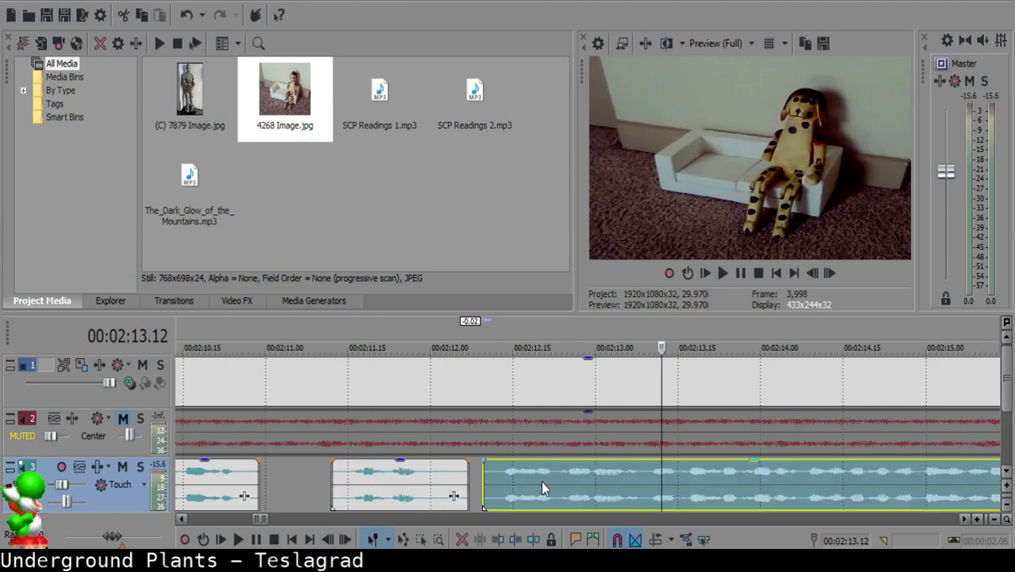
- Play back the short clip near 2:11.16 and the narration after it to check the timing of the transitions
click(397, 482)
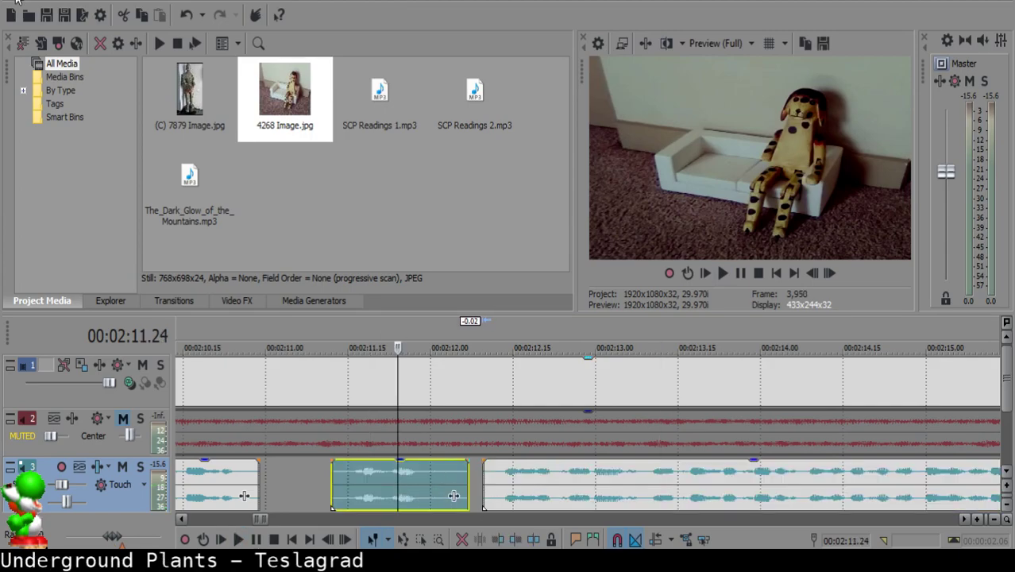
click(354, 485)
scroll(387, 486, down, 4)
scroll(640, 465, down, 5)
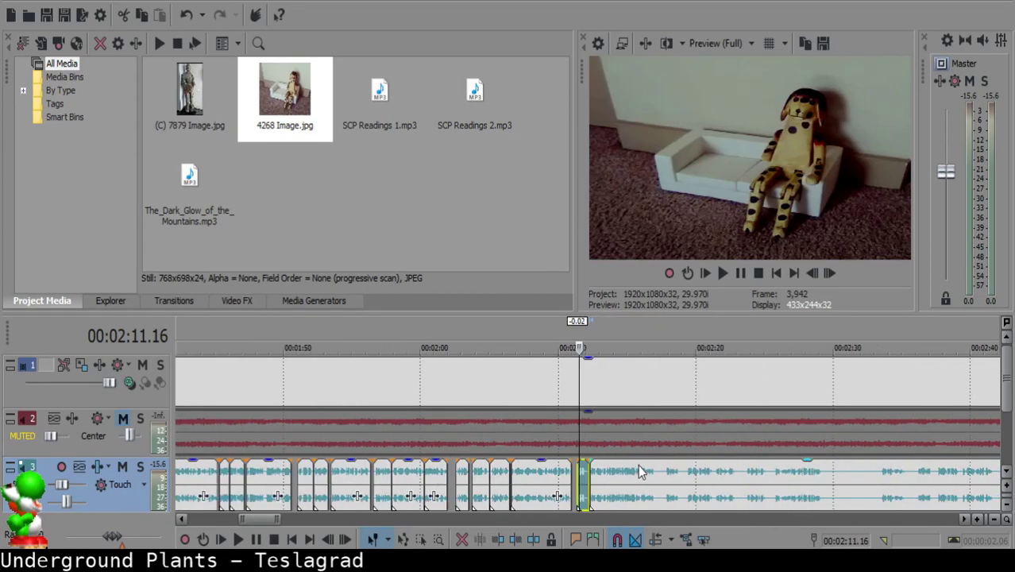
key(space)
scroll(641, 465, up, 4)
key(Return)
click(574, 475)
key(space)
scroll(549, 479, up, 4)
click(538, 487)
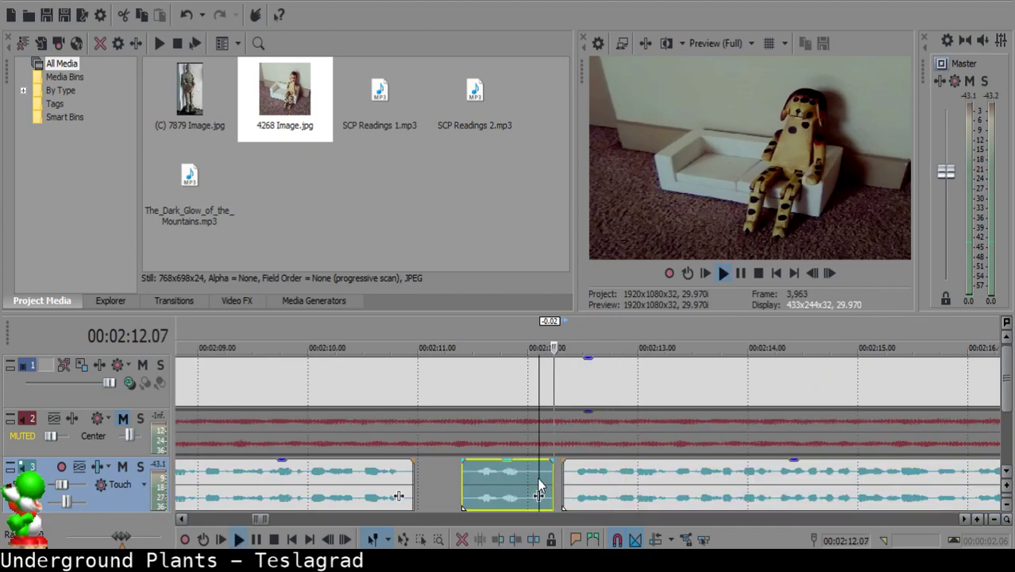
scroll(538, 481, down, 3)
scroll(538, 476, down, 3)
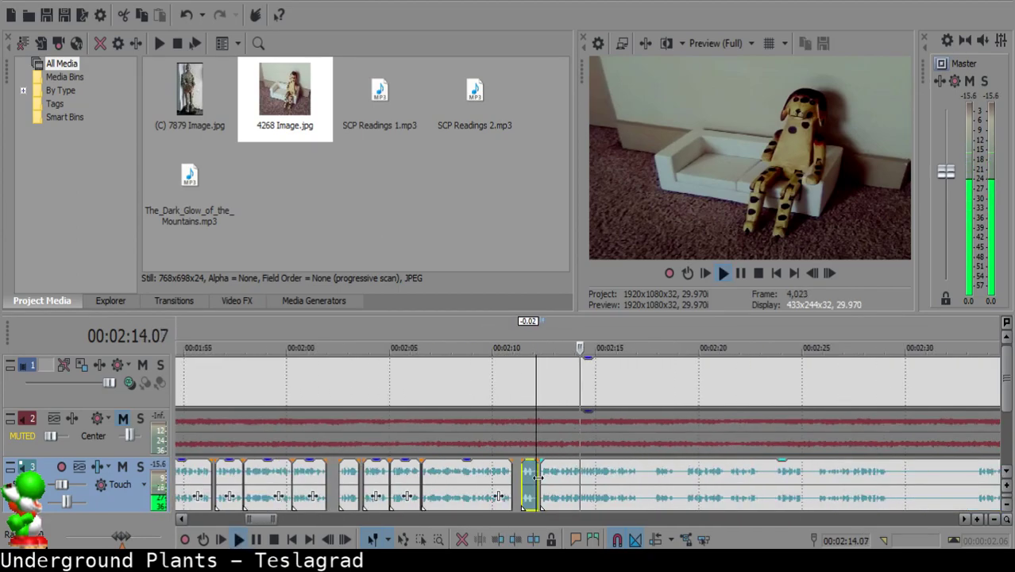
- Split the narration at about 2:17.03 and 2:17.25 to isolate the silence between the two phrases
scroll(588, 472, up, 5)
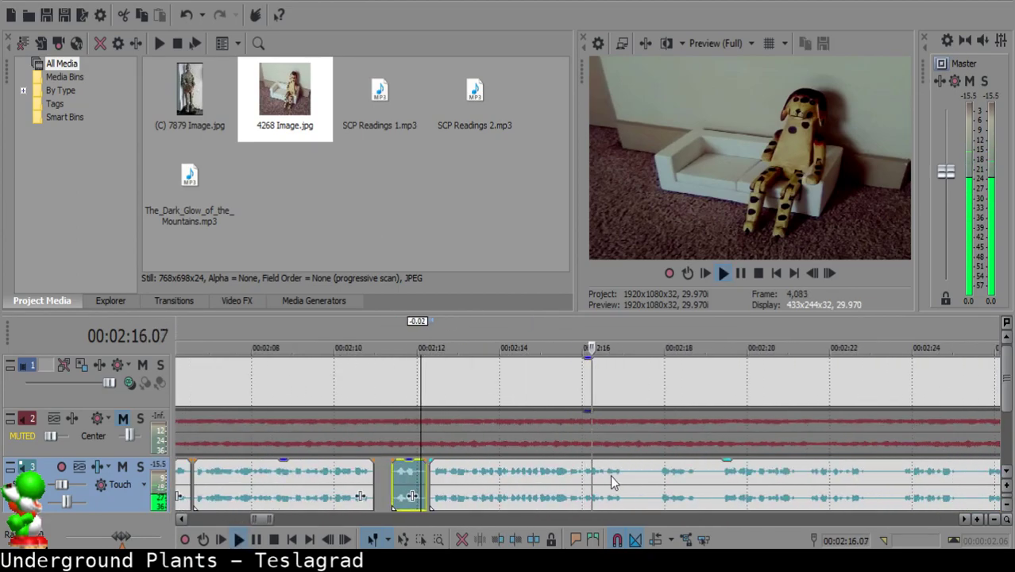
scroll(623, 481, up, 3)
click(620, 483)
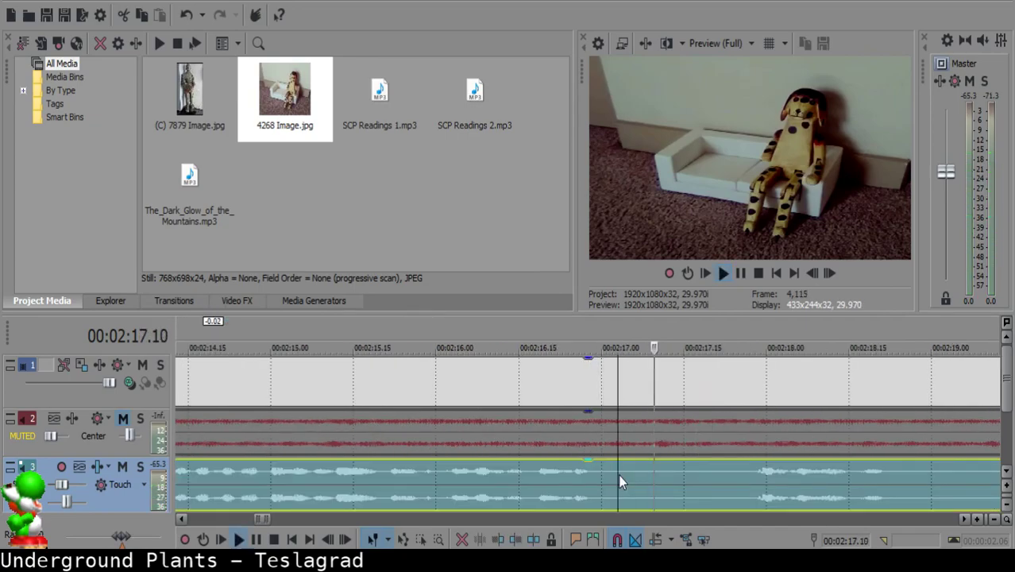
key(s)
scroll(720, 474, down, 2)
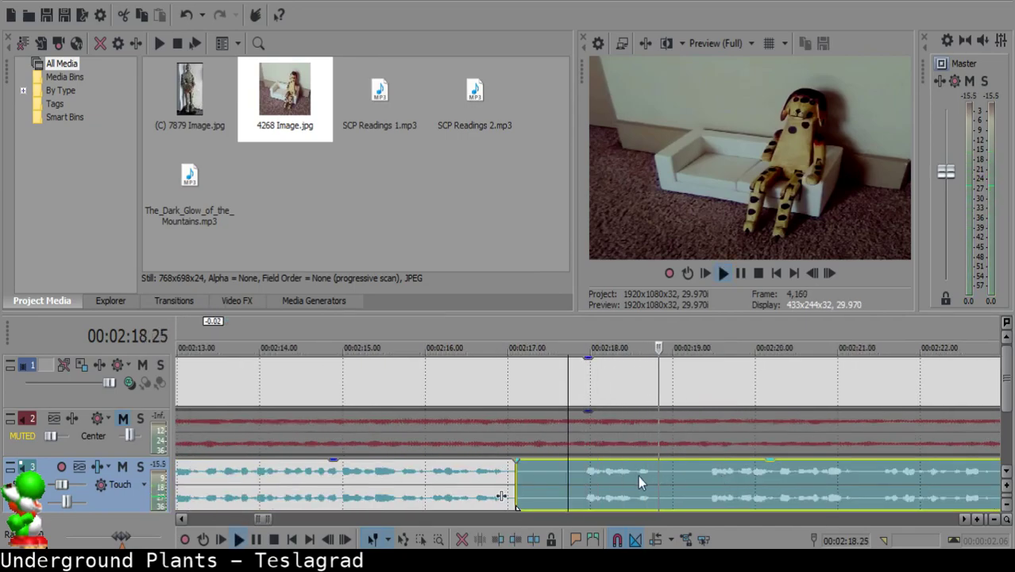
key(s)
- Delete the silence between 2:17.03 and 2:17.25 and move the following narration 16 frames back to about 2:17.09
click(540, 474)
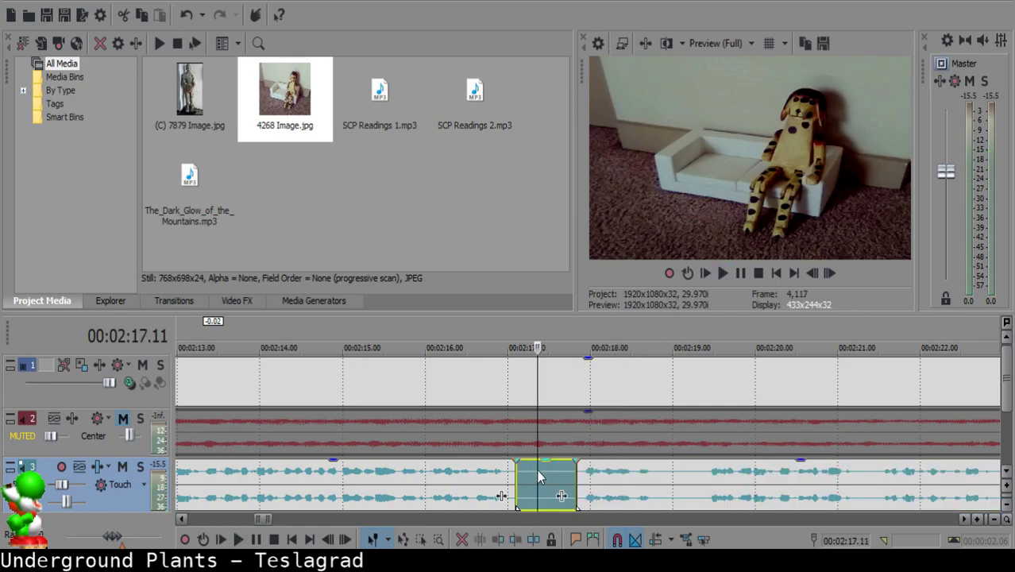
scroll(548, 474, up, 2)
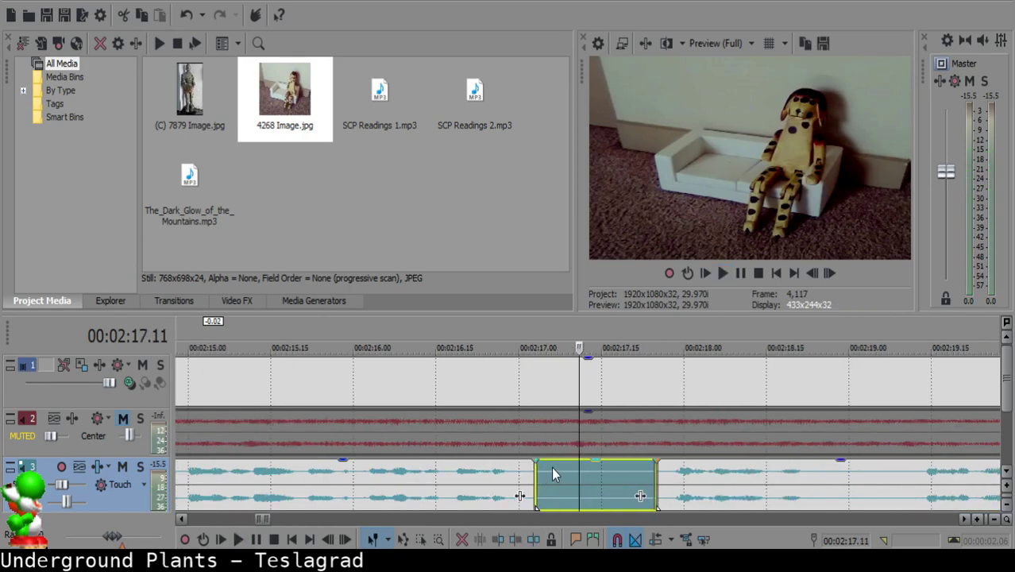
key(Delete)
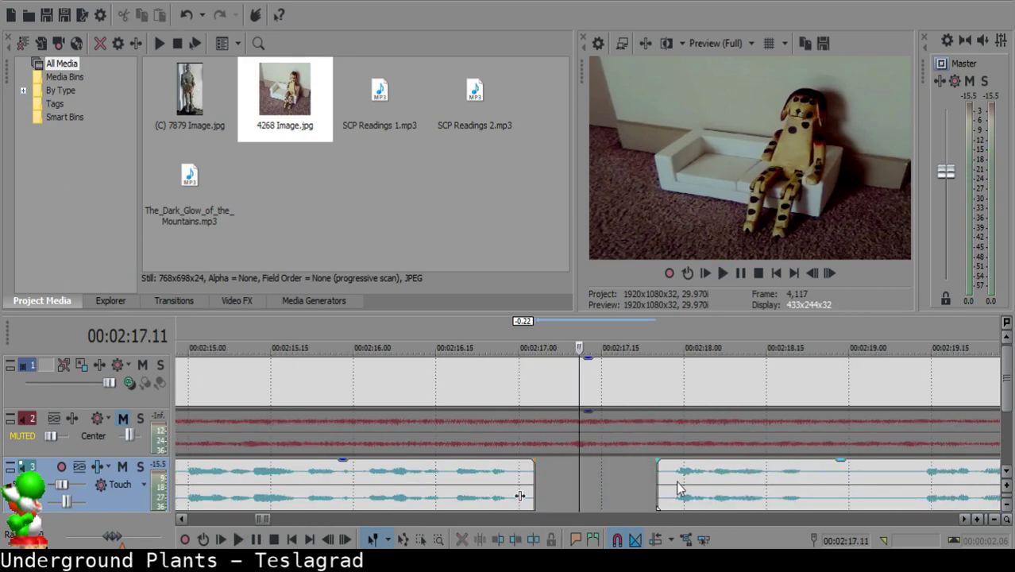
drag(677, 481, 590, 477)
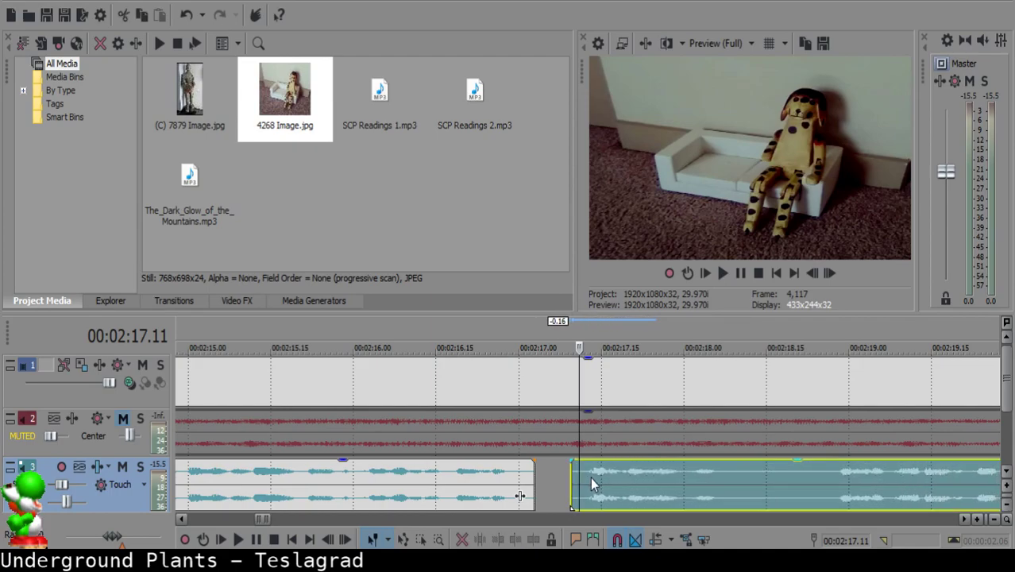
- Play the transition after 2:17.03 and nudge the following narration two frames later
click(441, 478)
key(space)
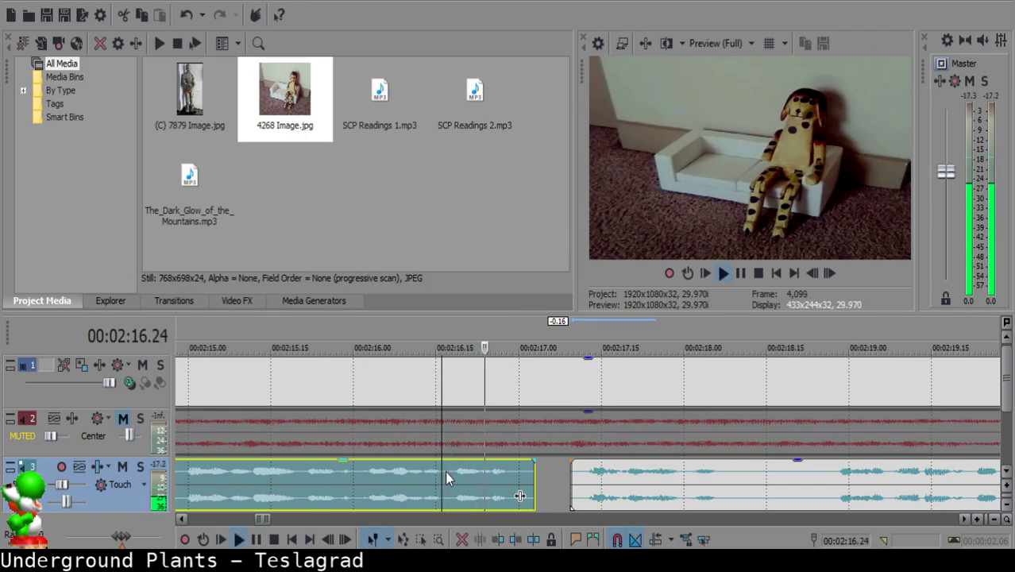
drag(583, 483, 594, 490)
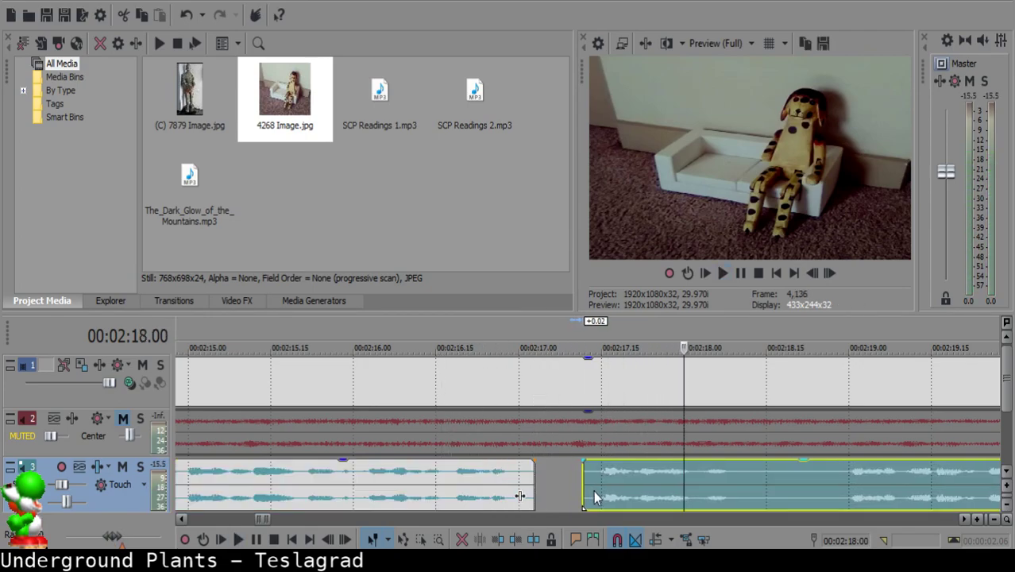
- Replay the transition across the gap at 2:17.03 several times, starting between 2:16.03 and 2:16.18, to judge its pacing
click(451, 481)
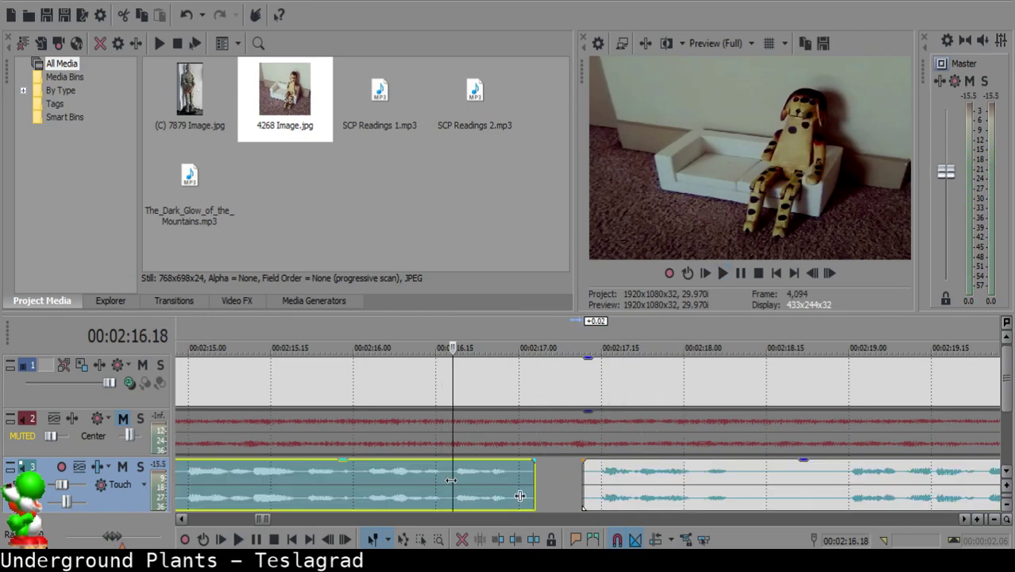
key(space)
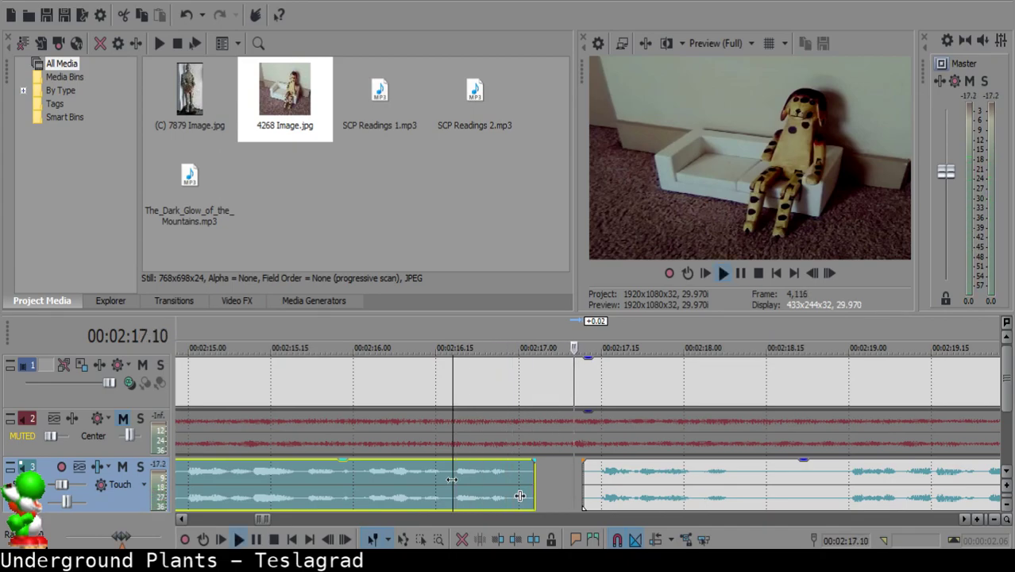
click(401, 482)
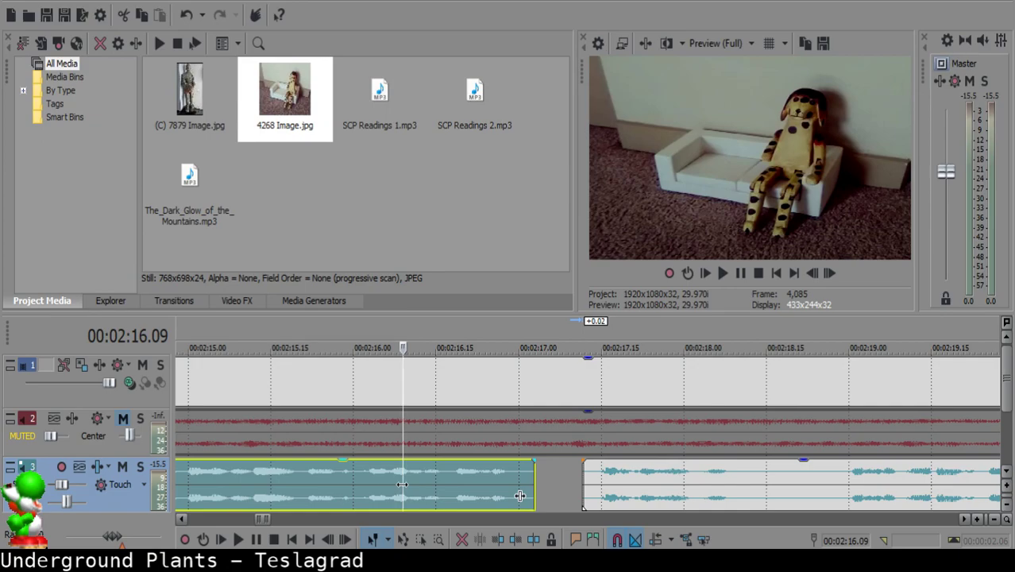
key(space)
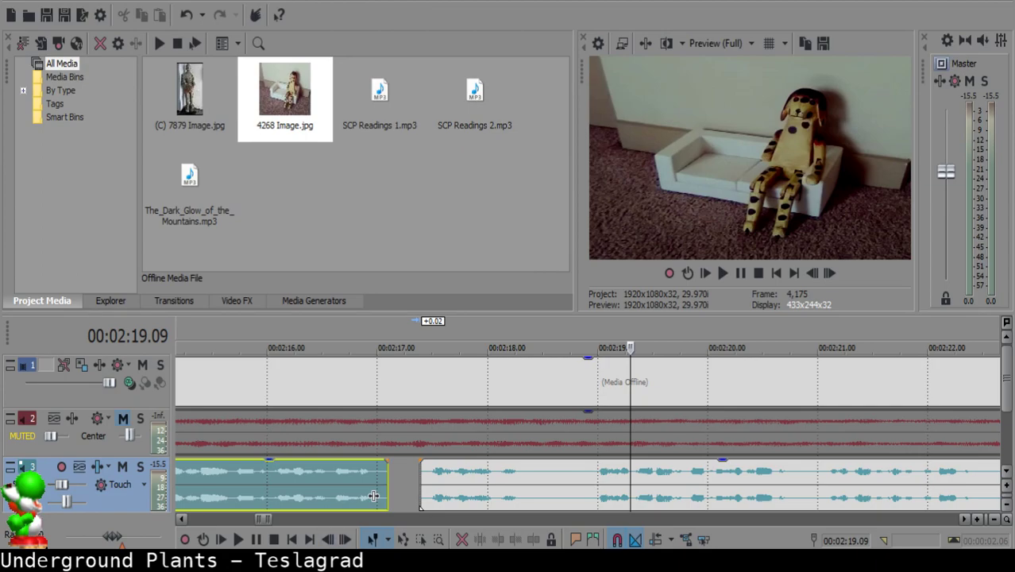
click(336, 477)
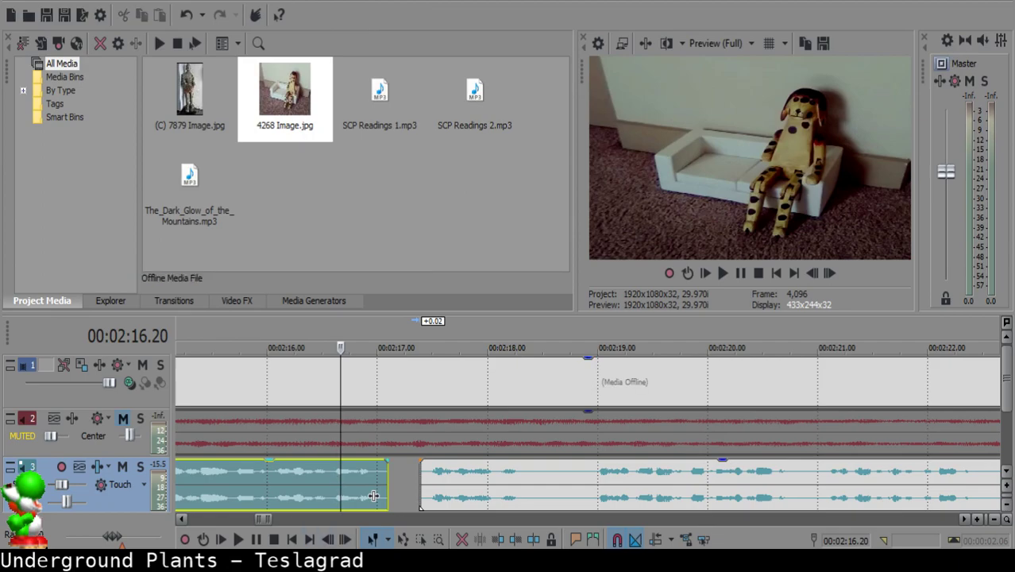
click(277, 478)
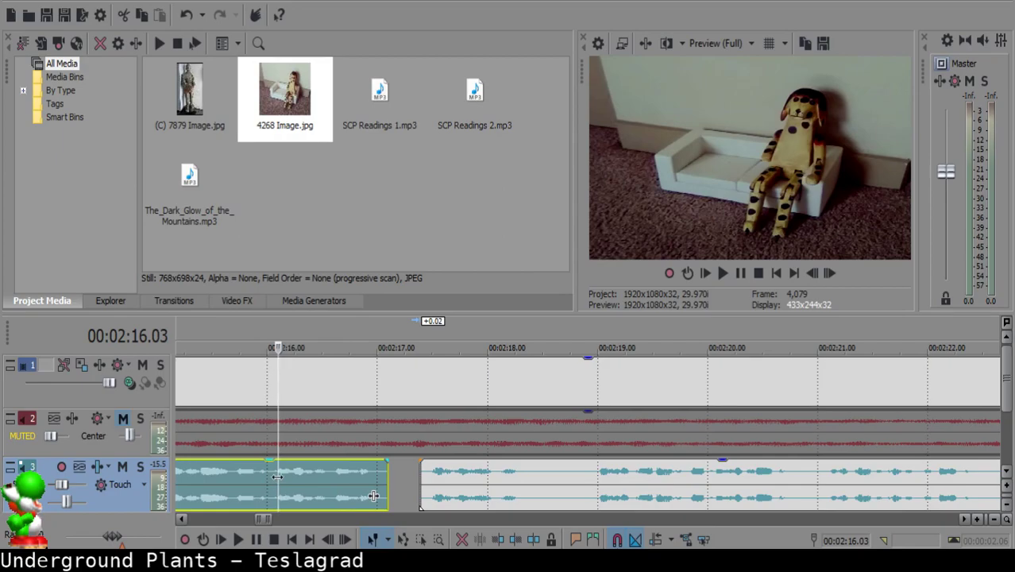
key(space)
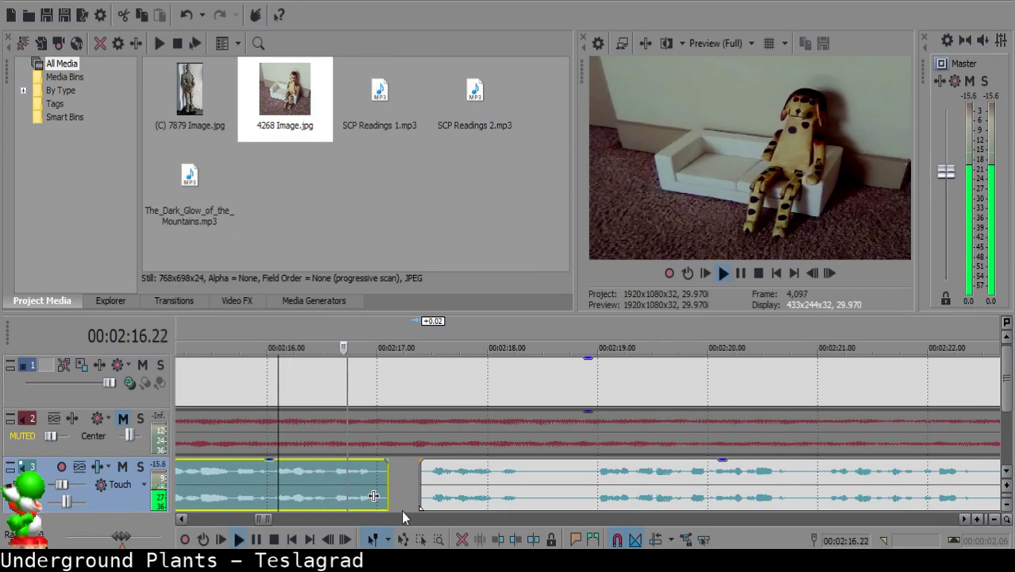
- Nudge the narration after the 2:17.03 gap one frame later to about 2:17.13 and replay the transition
click(561, 474)
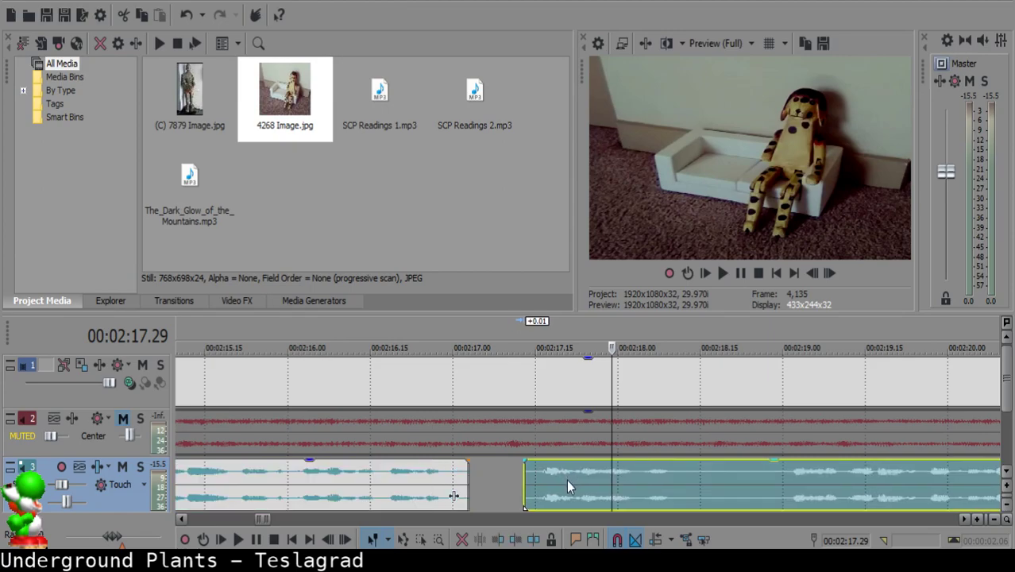
click(374, 486)
key(space)
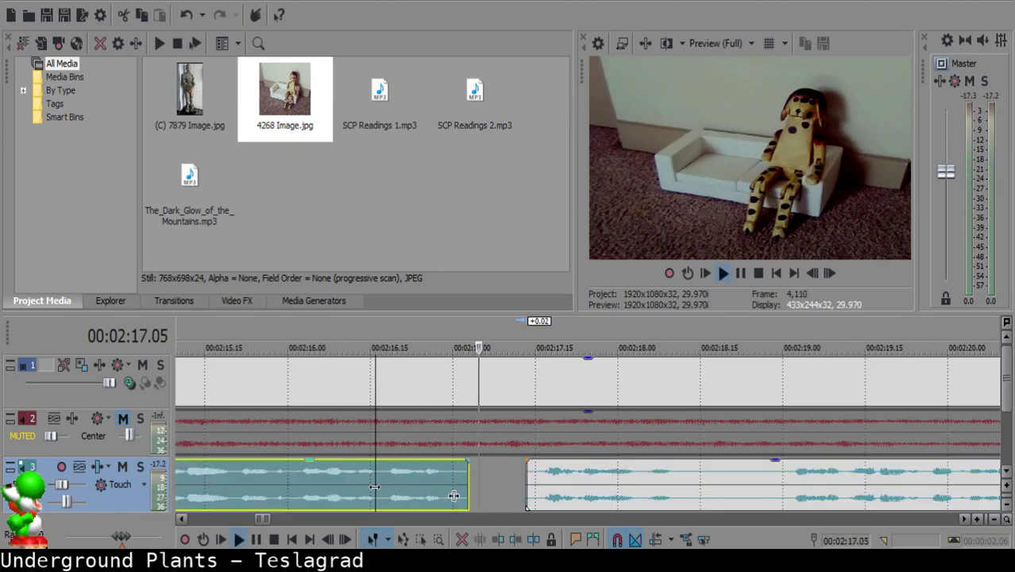
- Split the narration at about 2:18.13 and 2:19.00 to isolate the silence between the two phrases
click(690, 484)
key(s)
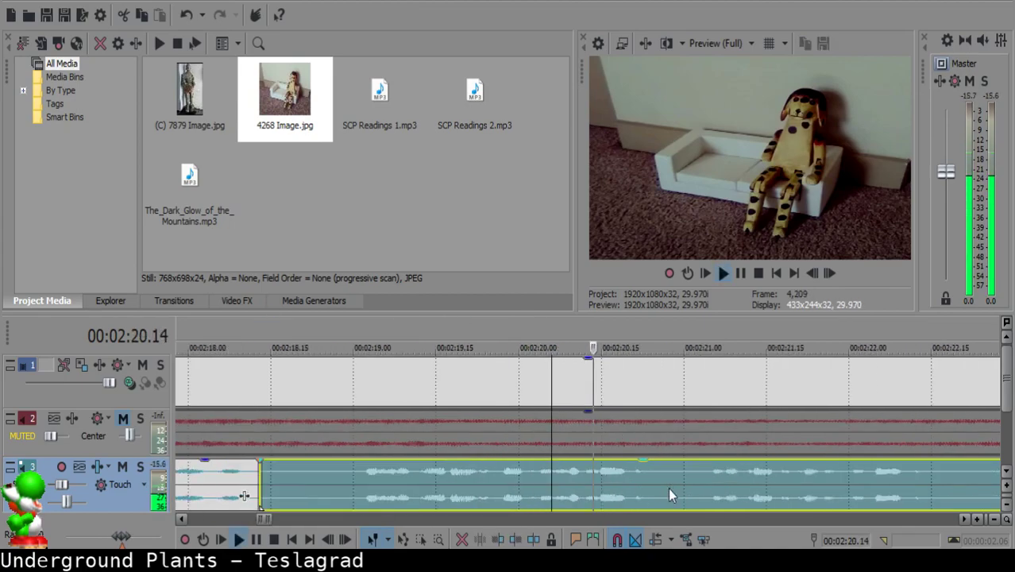
click(352, 467)
key(space)
key(s)
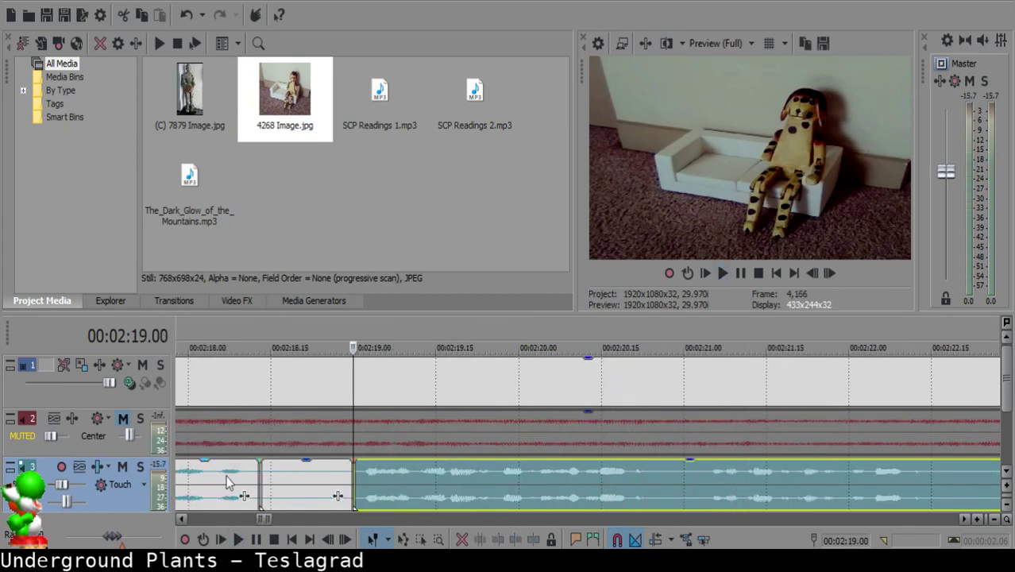
- Delete the silence between 2:18.13 and 2:19.00 and move the following narration back to about 2:18.15
click(275, 468)
scroll(278, 470, down, 2)
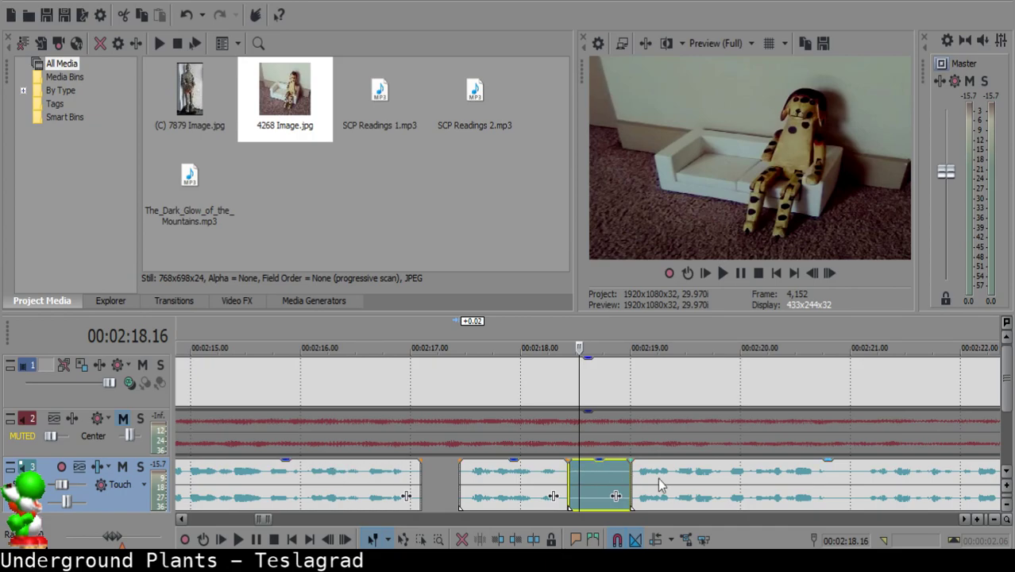
key(Delete)
drag(658, 478, 580, 475)
scroll(601, 470, up, 3)
scroll(598, 472, down, 3)
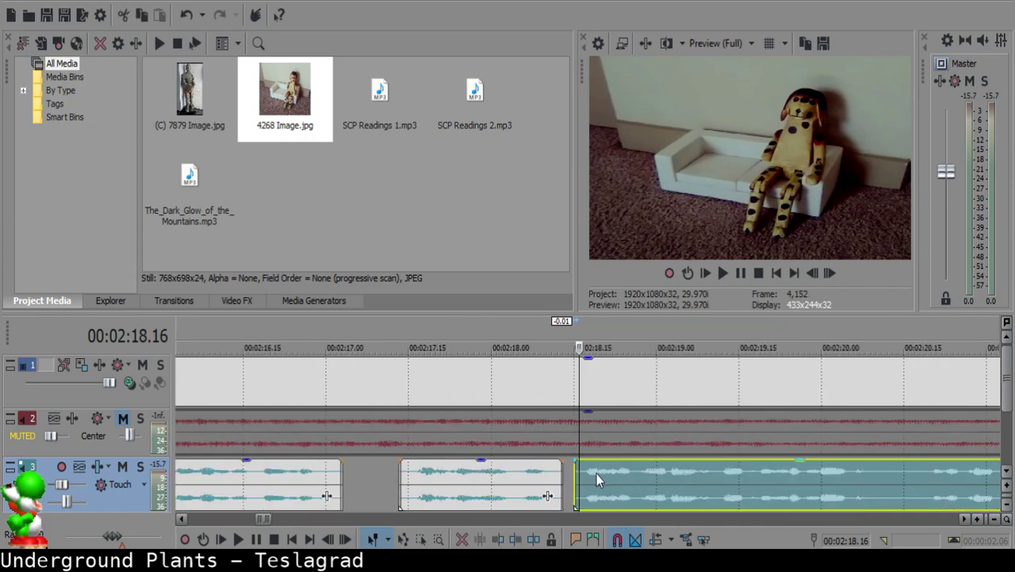
- Play the transition after 2:18.13 and move the following narration two frames later to about 2:18.17
click(473, 482)
key(space)
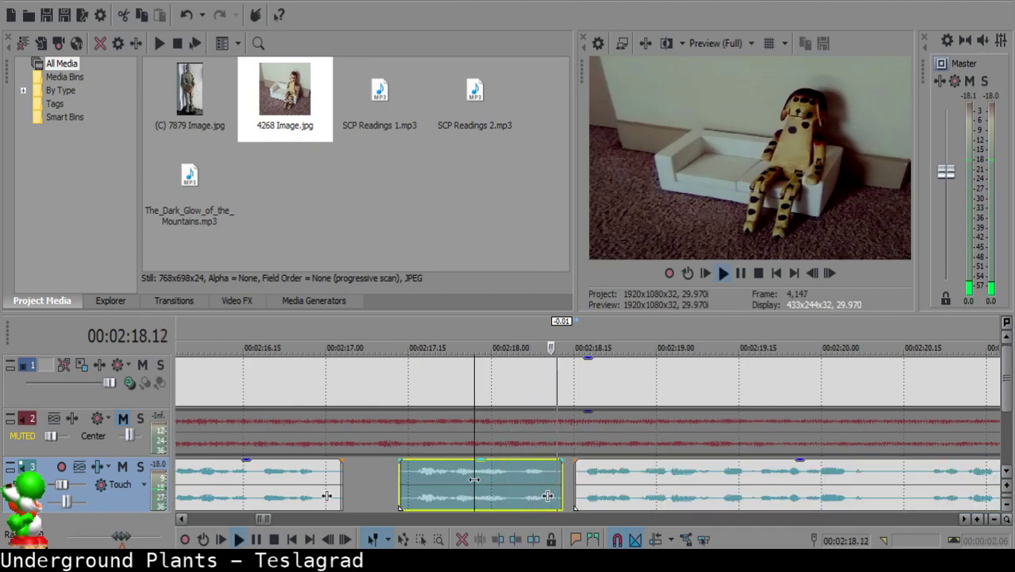
scroll(514, 480, down, 1)
key(Return)
scroll(540, 478, up, 2)
drag(557, 477, 574, 490)
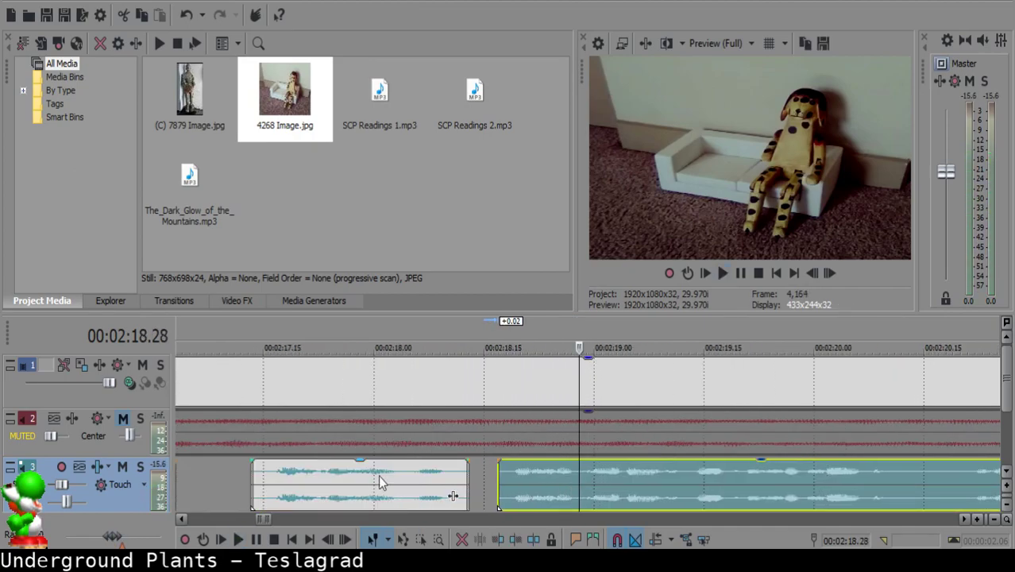
- Replay the transition after 2:18.13 and widen the pause by shifting the following narration later to about 2:18.20
click(365, 479)
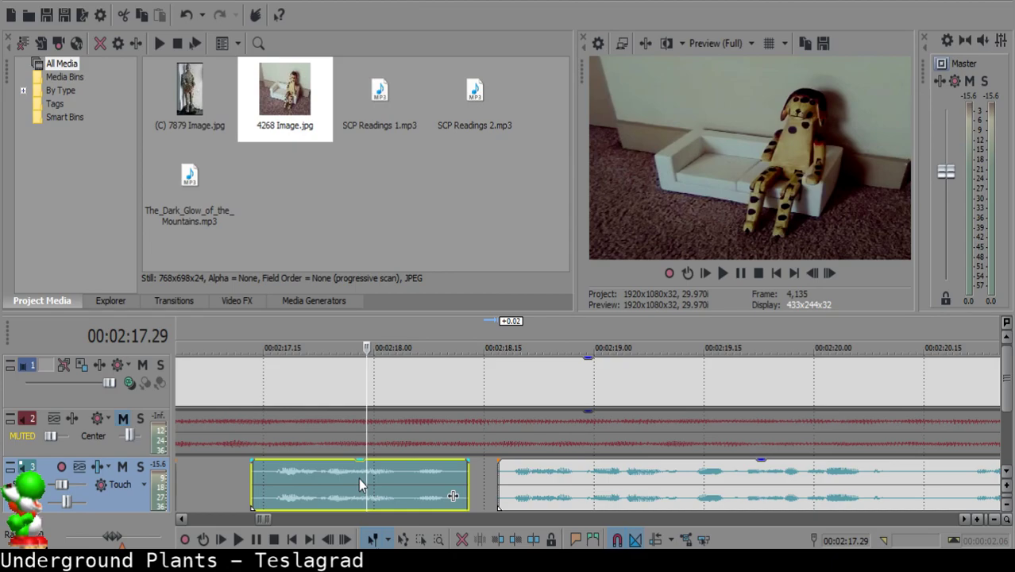
key(space)
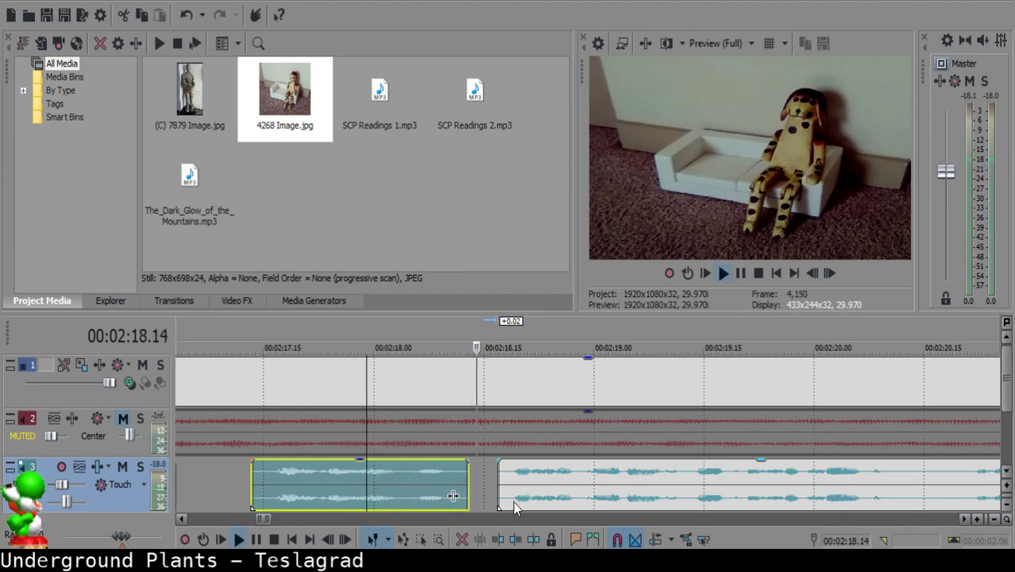
drag(508, 484, 534, 499)
click(307, 498)
click(355, 506)
click(352, 499)
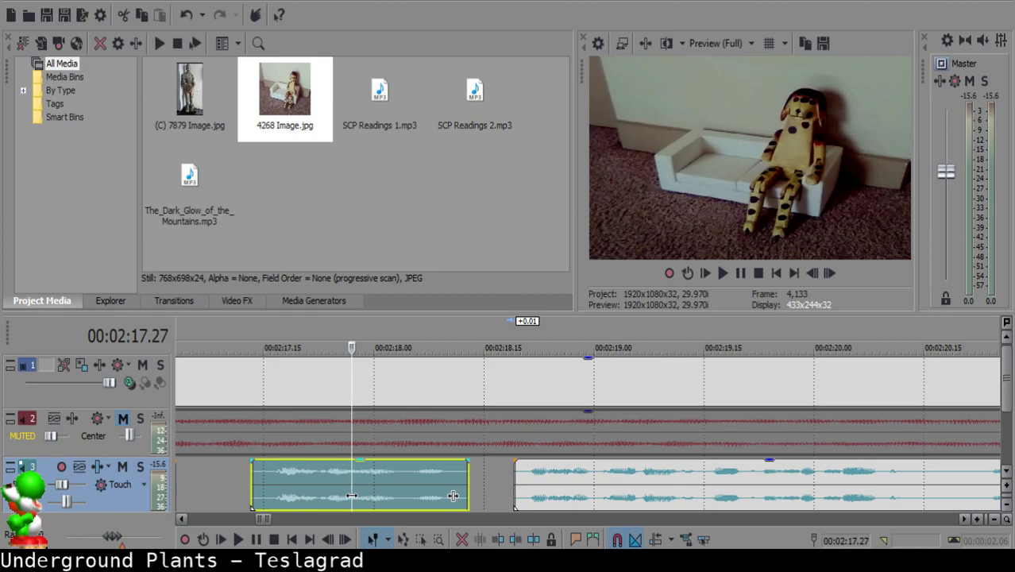
key(space)
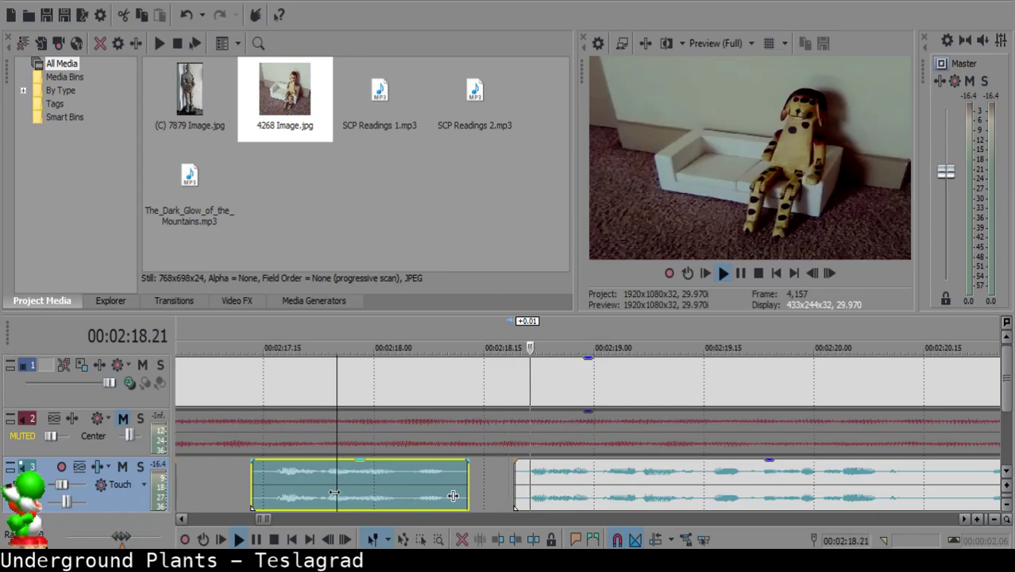
drag(525, 483, 531, 498)
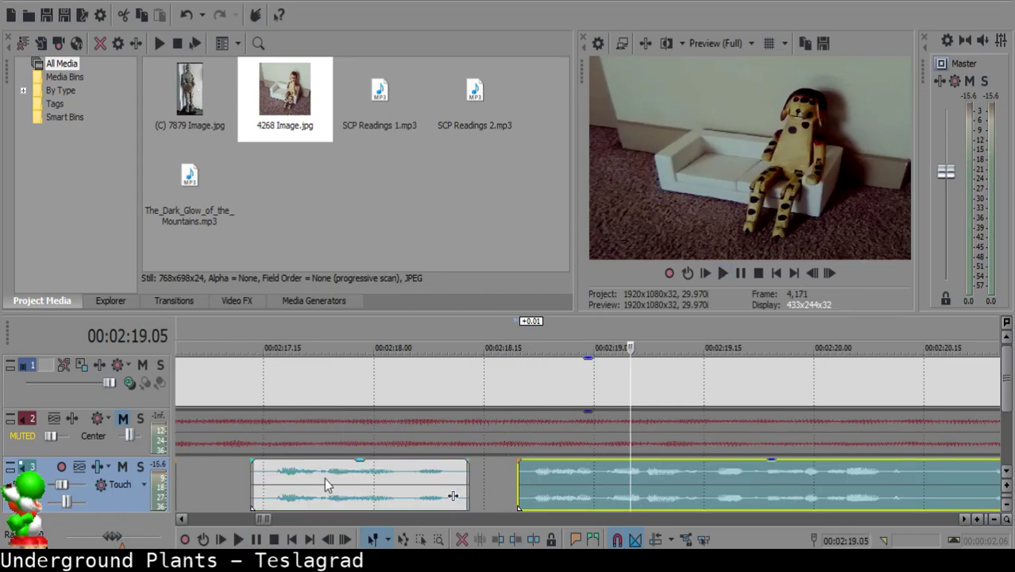
- Play the transition from about 2:17.21, nudge the following narration one more frame later, and replay it
click(329, 482)
click(305, 489)
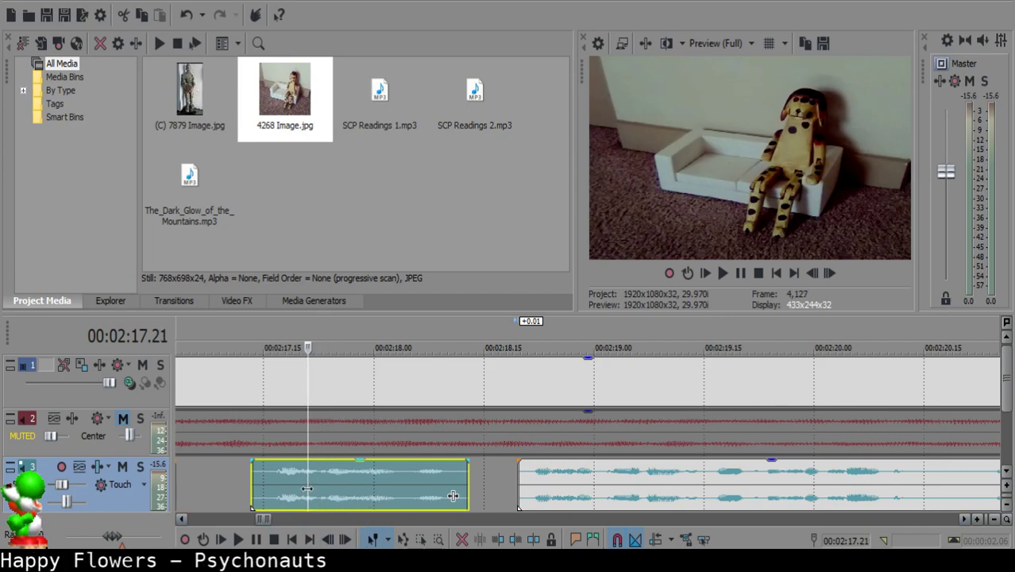
key(space)
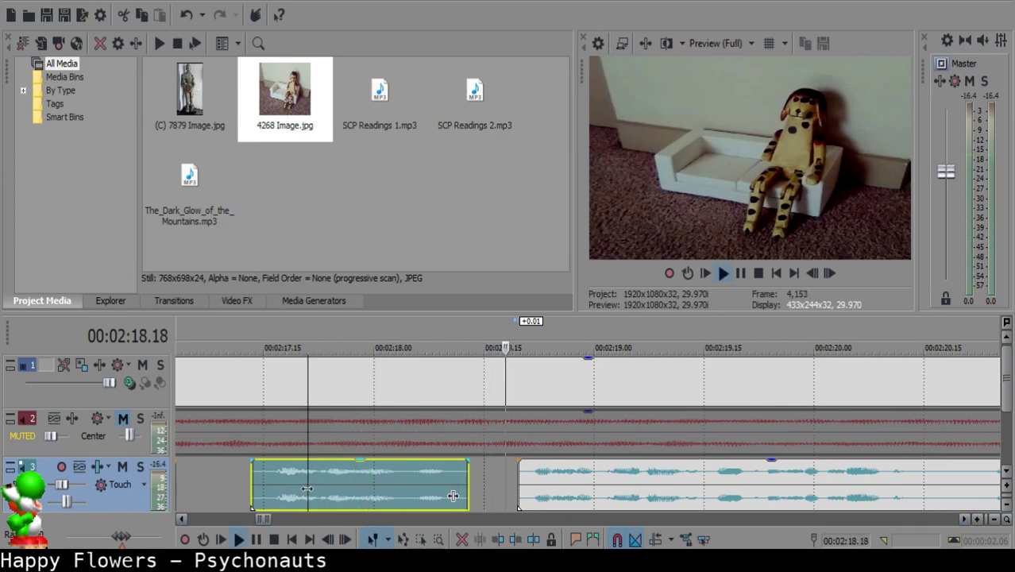
key(space)
click(537, 483)
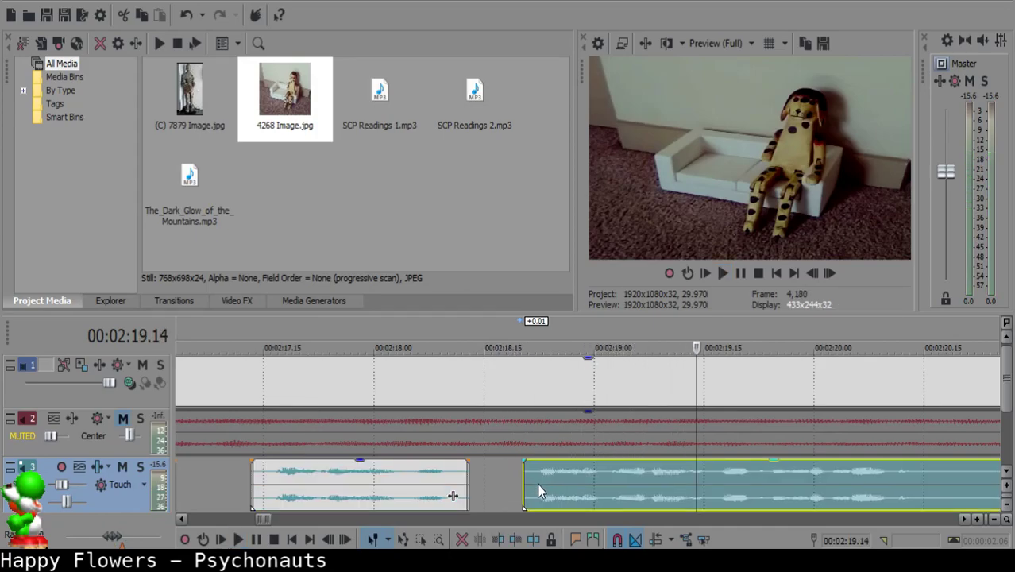
click(301, 488)
key(space)
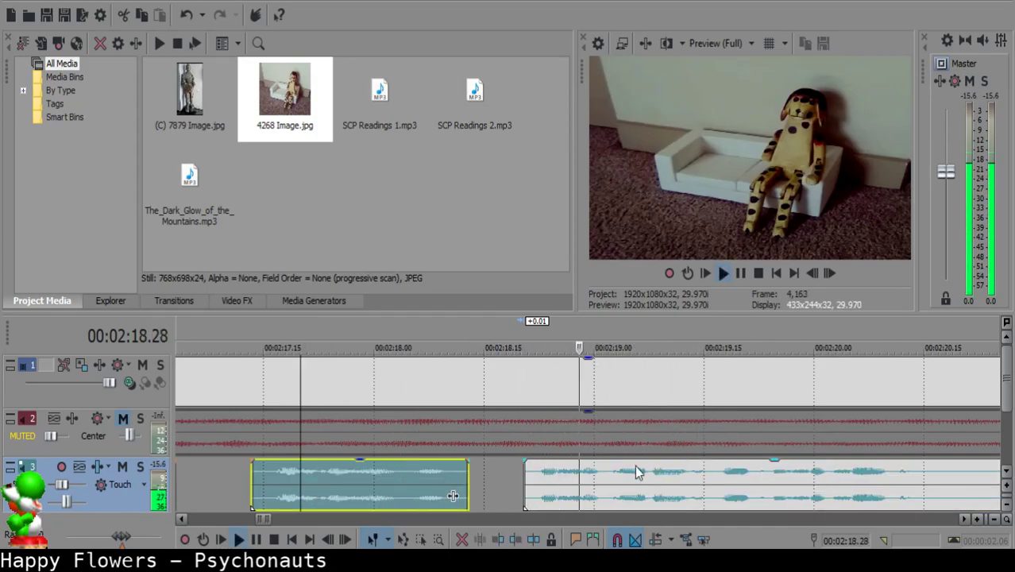
key(space)
- Play onward from about 2:19.09 and split the narration in the pause at 2:20.17
scroll(652, 470, down, 6)
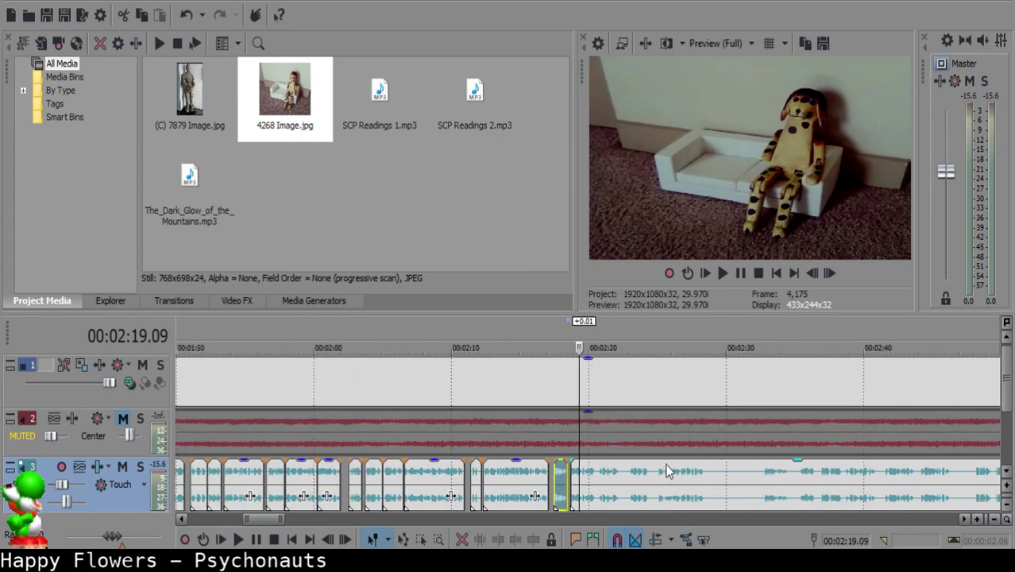
scroll(652, 477, up, 5)
key(space)
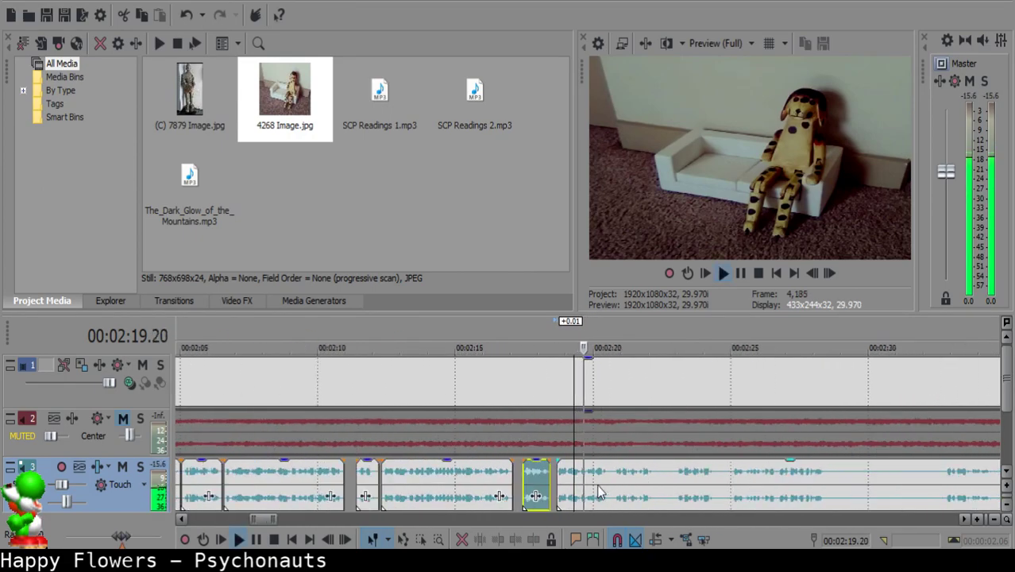
scroll(597, 477, up, 5)
click(570, 477)
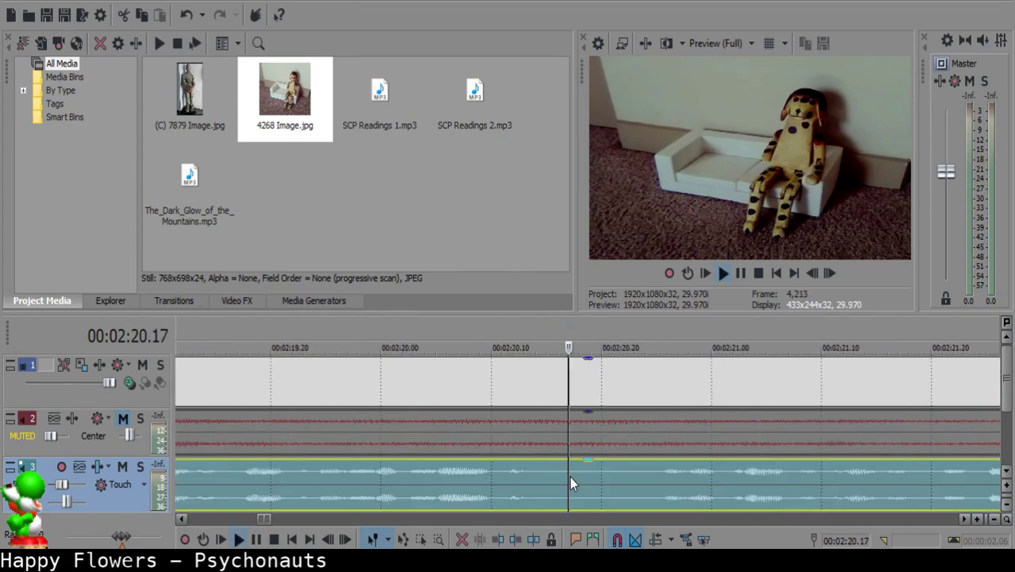
key(s)
key(space)
- Split the narration again at about 2:23.00, just before the next phrase
scroll(725, 477, down, 3)
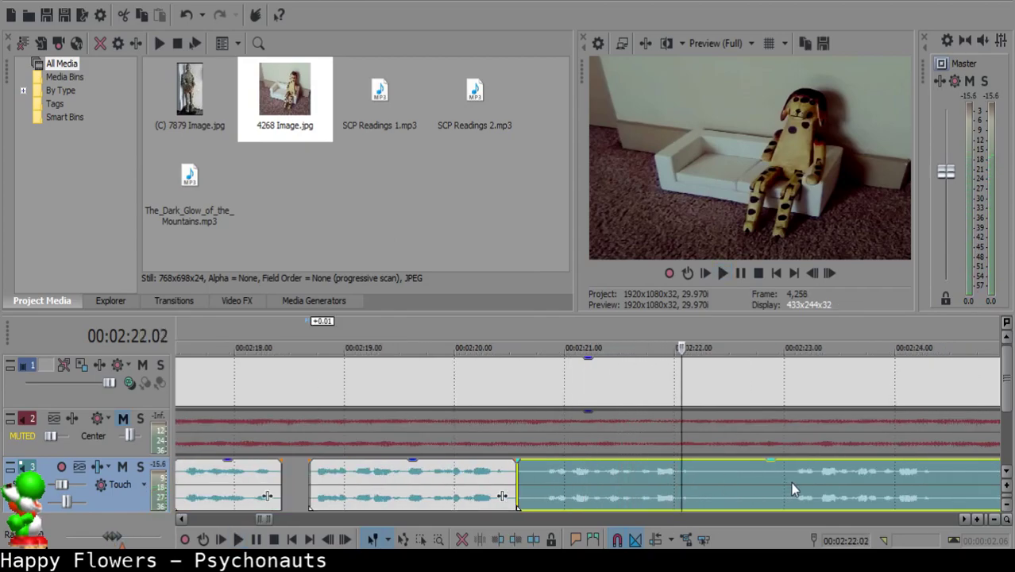
scroll(793, 485, down, 1)
click(566, 475)
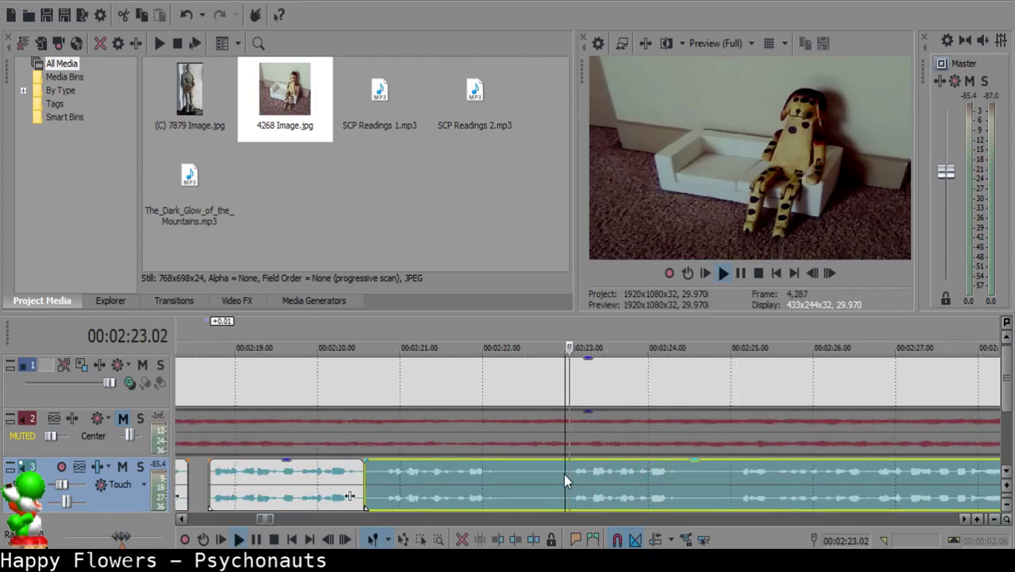
key(space)
key(s)
- Delete the section between 2:20.17 and 2:23.00 and move the following narration back 2 seconds 13 frames to close the gap
click(545, 472)
key(Delete)
drag(607, 475, 408, 472)
- Play across the cut at 2:20.17, starting from about 2:19.27, to judge its pacing
click(330, 482)
click(328, 476)
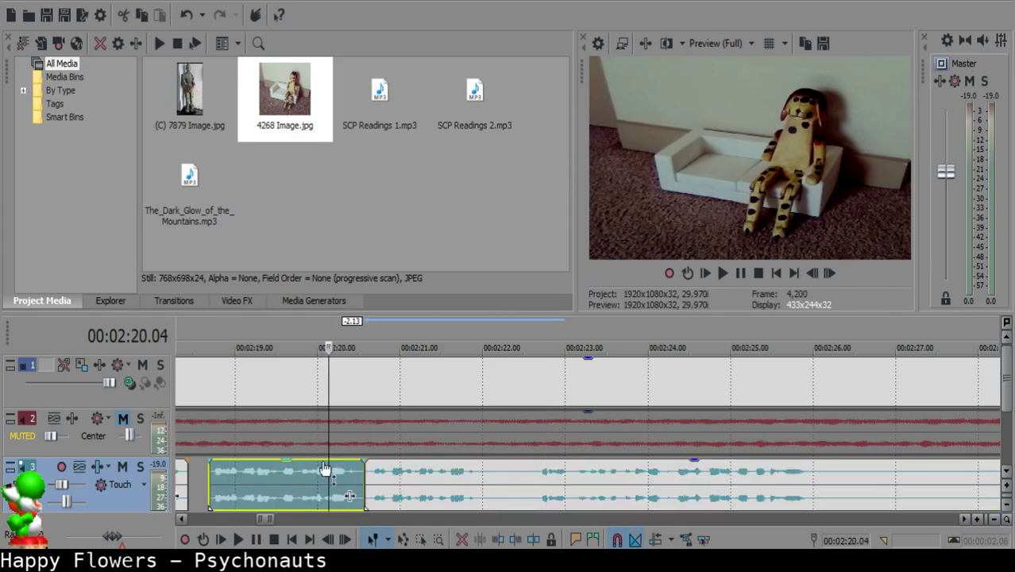
click(317, 471)
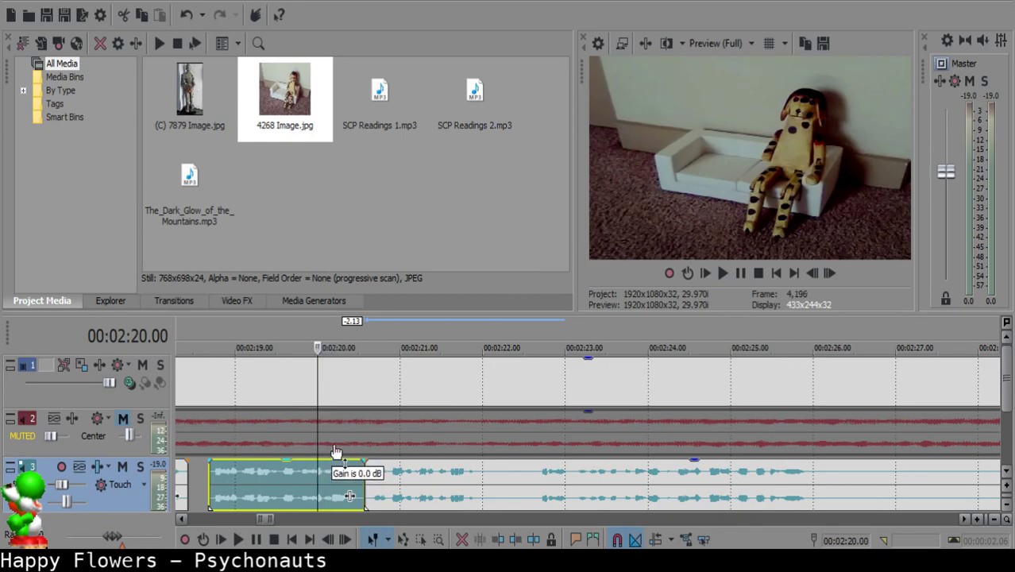
click(310, 494)
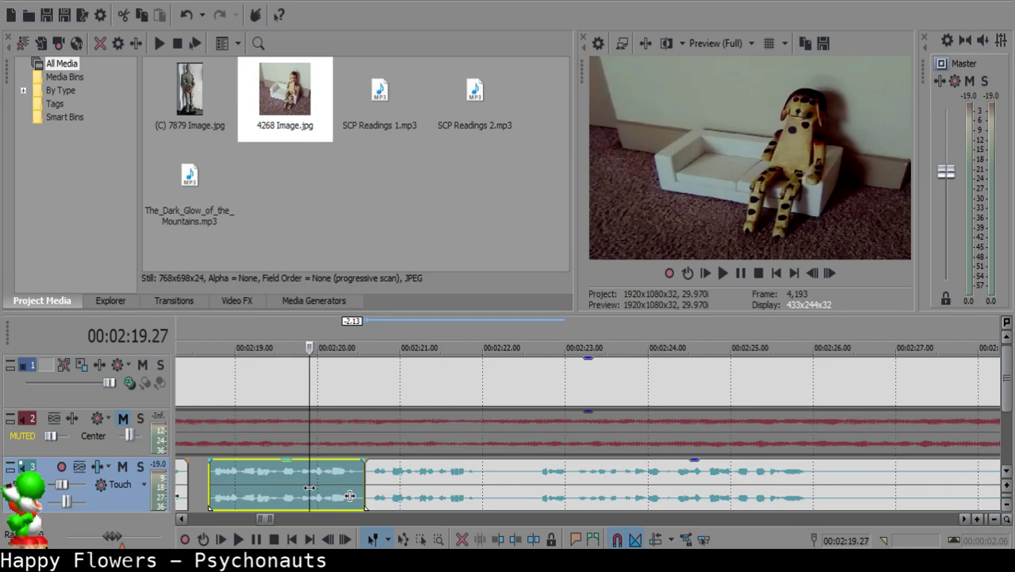
key(space)
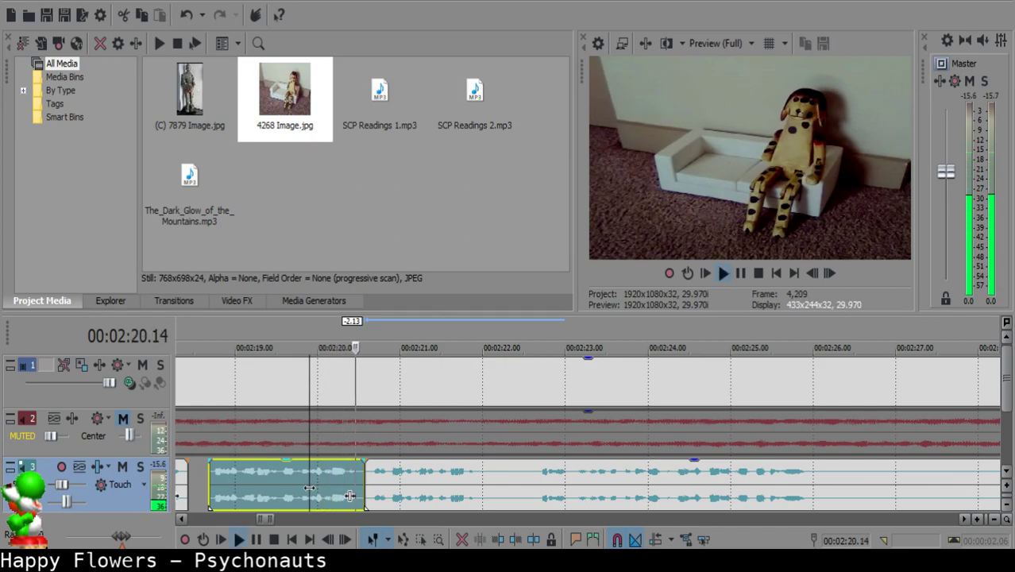
key(space)
- Split the following narration just after the 2:20.17 cut and move the remainder one frame back
click(371, 481)
scroll(371, 480, up, 4)
click(563, 479)
key(space)
key(space)
key(s)
click(547, 474)
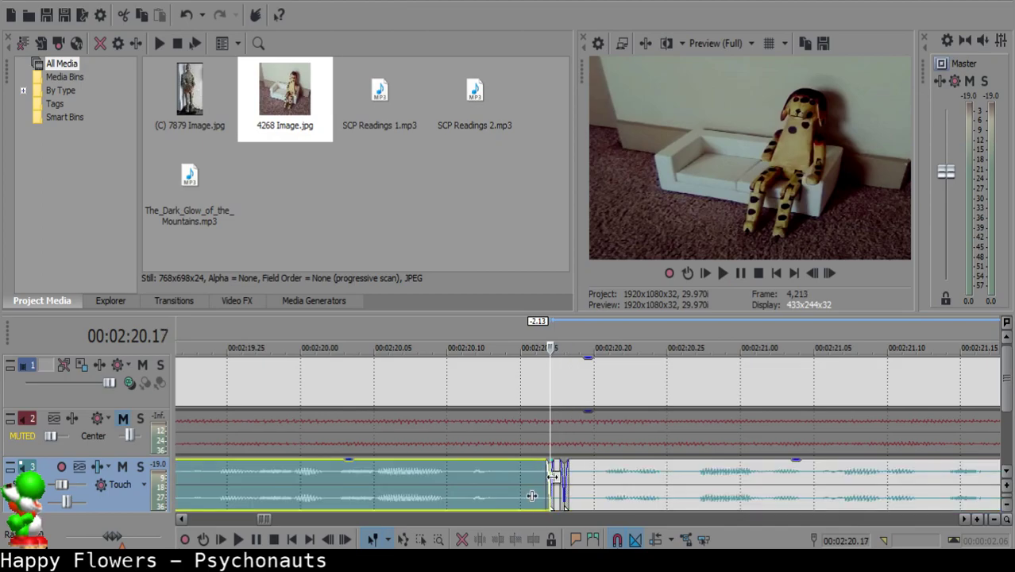
click(602, 488)
- Replay the cut from about 2:20.00 and split the narration where the phrase ends, at about 2:21.28
click(320, 484)
key(space)
scroll(628, 487, down, 3)
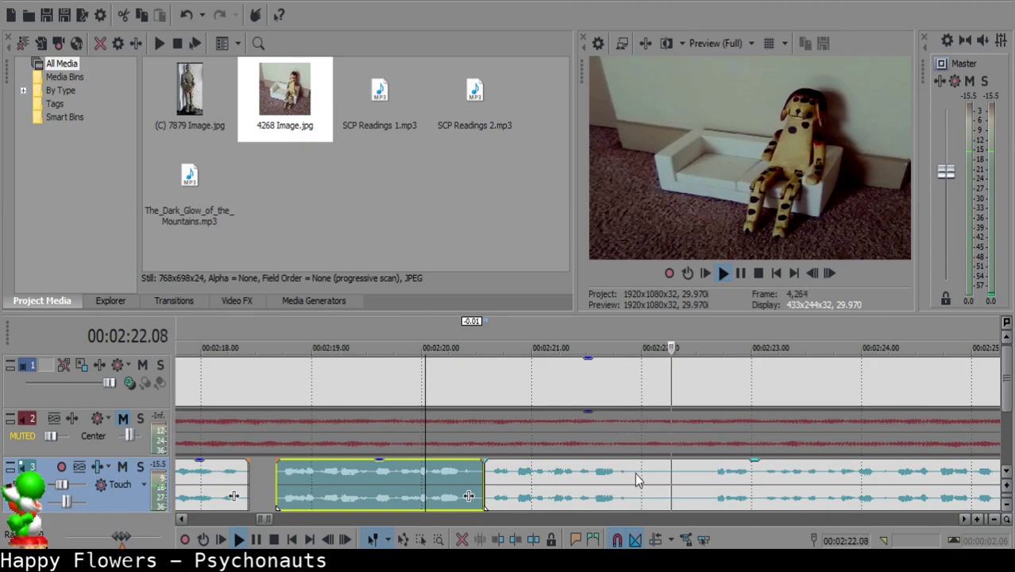
click(635, 477)
key(space)
key(s)
- Sample the narration between about 2:22 and 2:33 to find where the wanted reading resumes
click(737, 471)
scroll(736, 471, down, 2)
key(space)
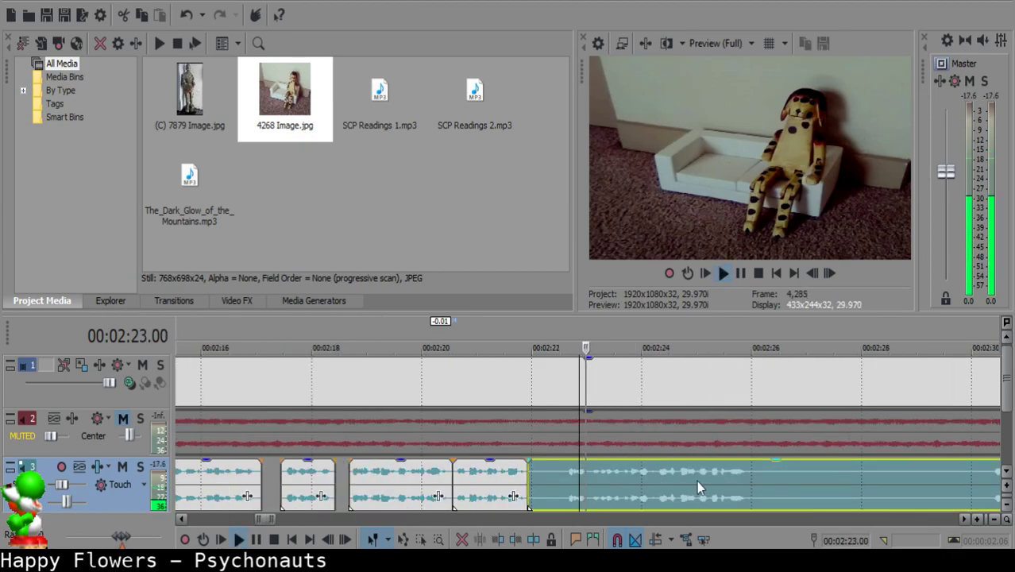
click(725, 481)
scroll(728, 480, down, 2)
click(717, 481)
click(523, 479)
click(785, 478)
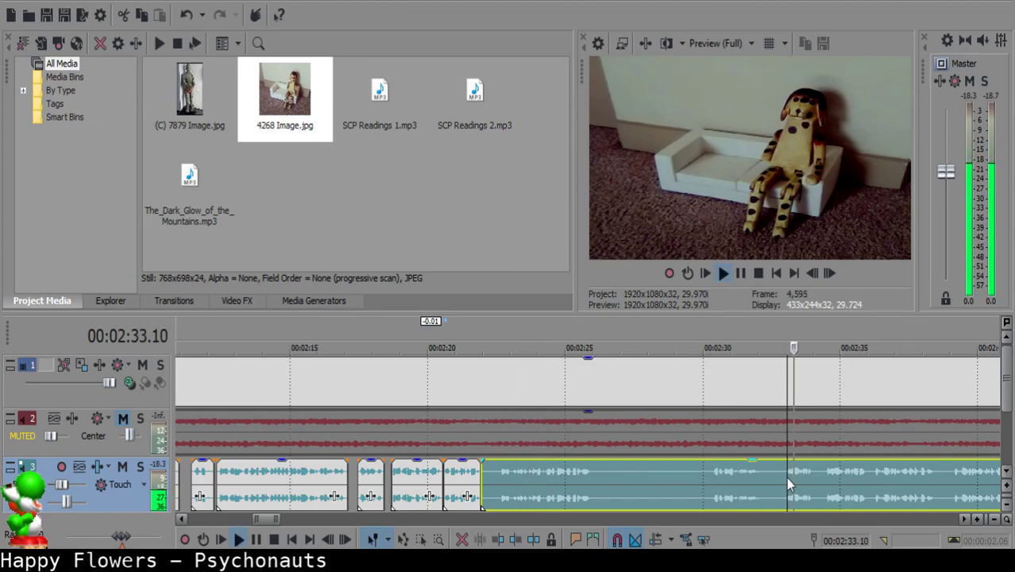
- Audition the narration around 2:34 to 2:36 and split it at 2:34.13, just before the next phrase
scroll(754, 479, up, 3)
click(661, 478)
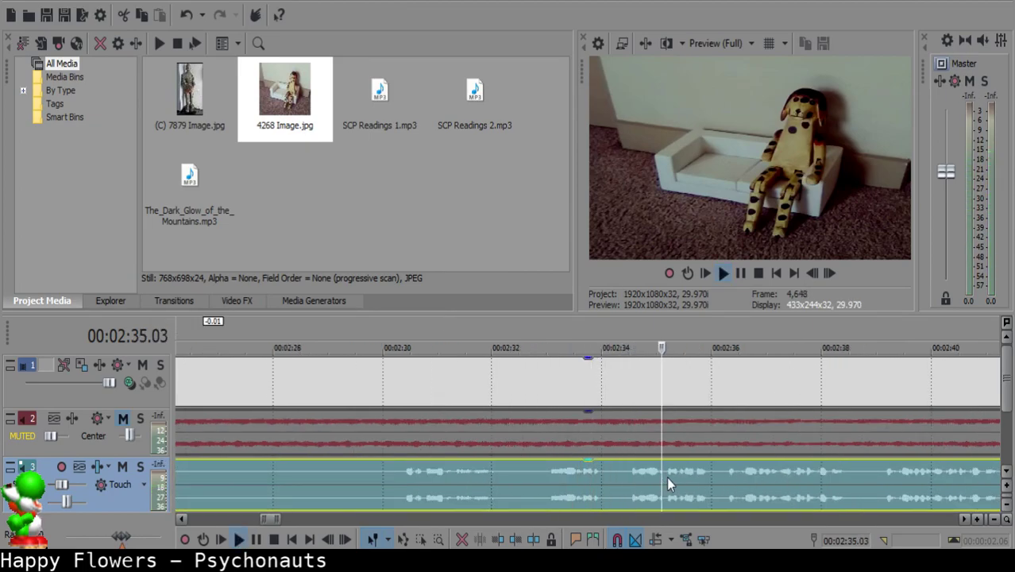
click(726, 476)
click(619, 466)
click(623, 469)
key(space)
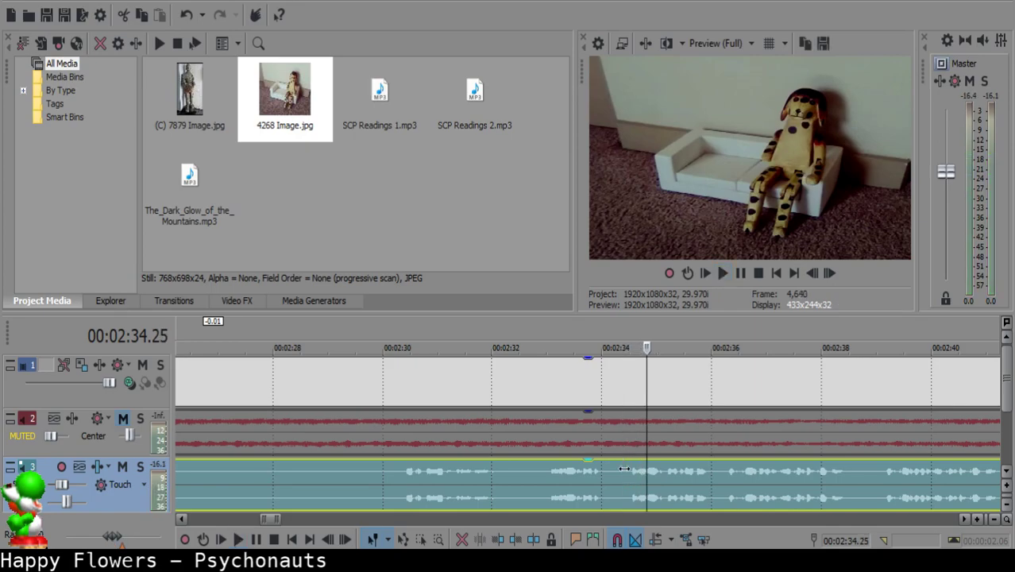
key(space)
key(s)
- Delete the section between 2:21.28 and 2:34.13 and move the following narration back 12 seconds 11 frames to about 2:22.01
scroll(624, 469, down, 3)
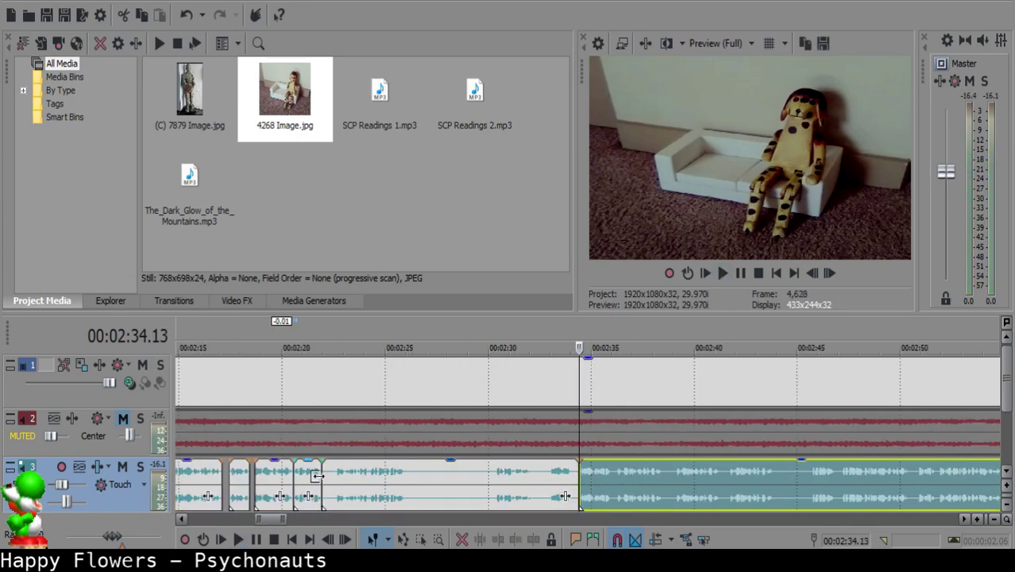
click(326, 475)
scroll(357, 479, up, 3)
click(588, 470)
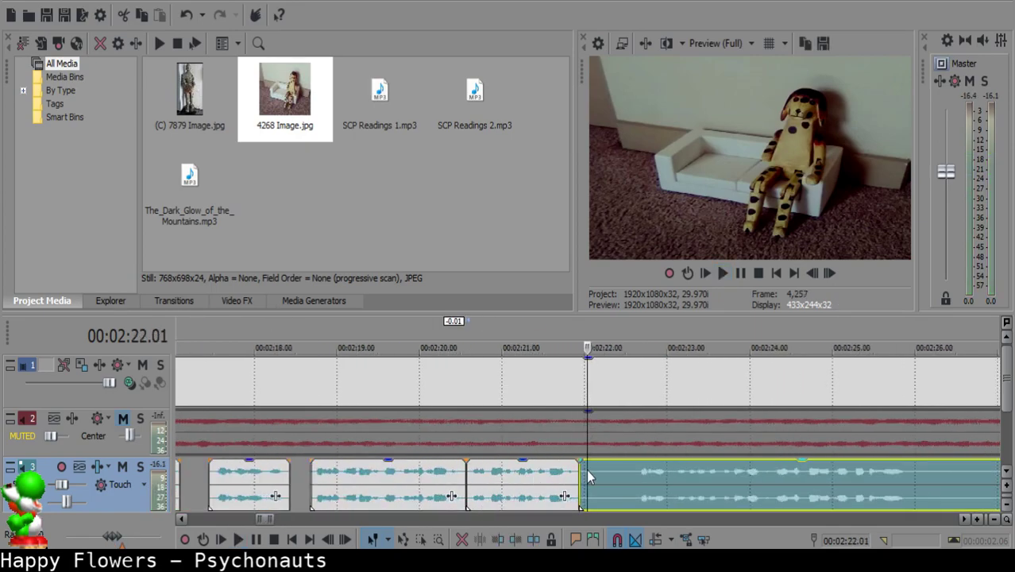
scroll(587, 470, down, 1)
key(Delete)
drag(744, 482, 618, 478)
scroll(619, 476, up, 5)
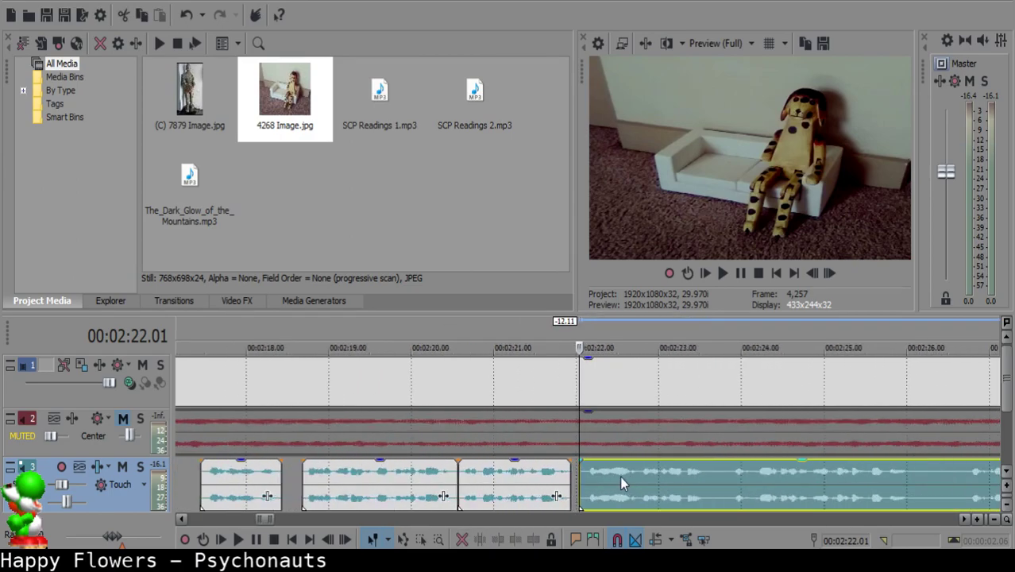
- Audition the end of the narration clip from 2:21.06 and move the following narration back 3 frames to close the gap
click(531, 491)
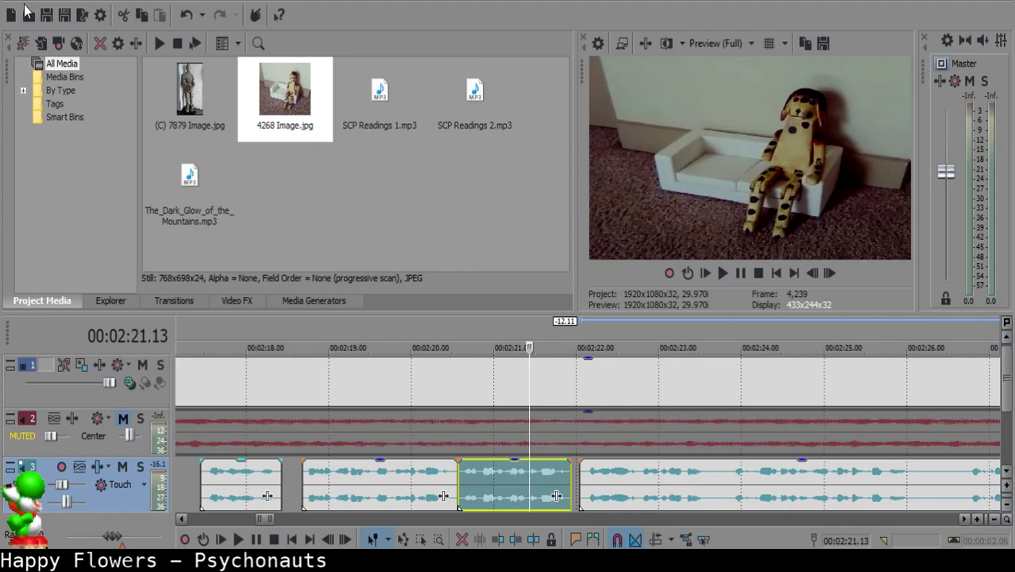
click(511, 493)
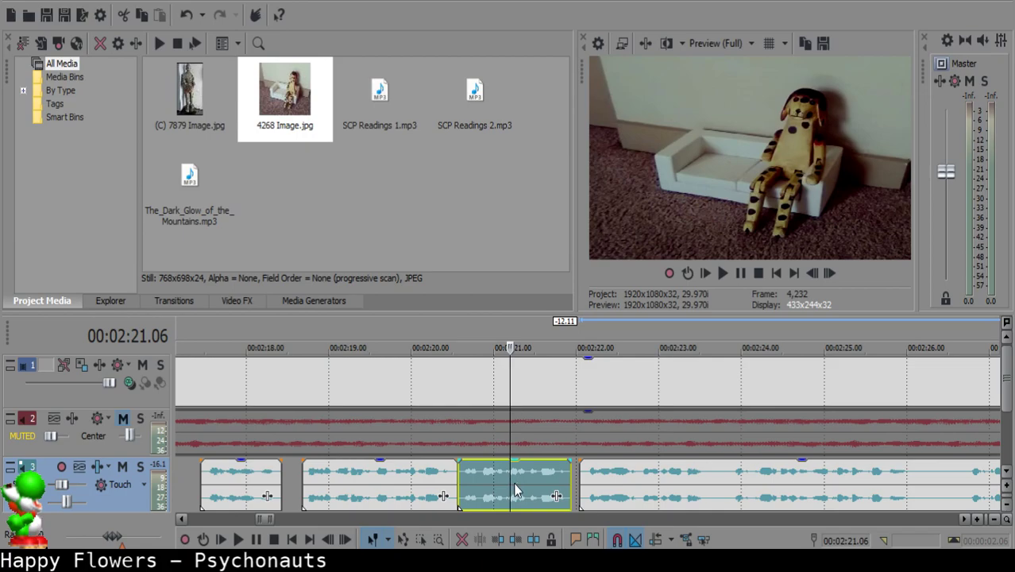
key(space)
key(Return)
drag(552, 471, 544, 470)
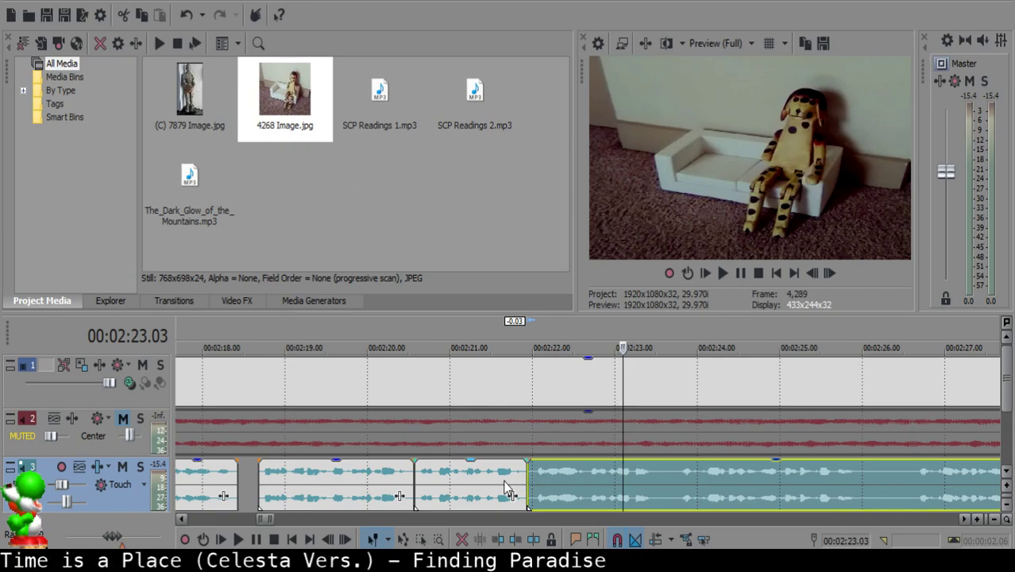
- Replay the join from 2:21.10 and shift the narration after it back another frame
click(480, 484)
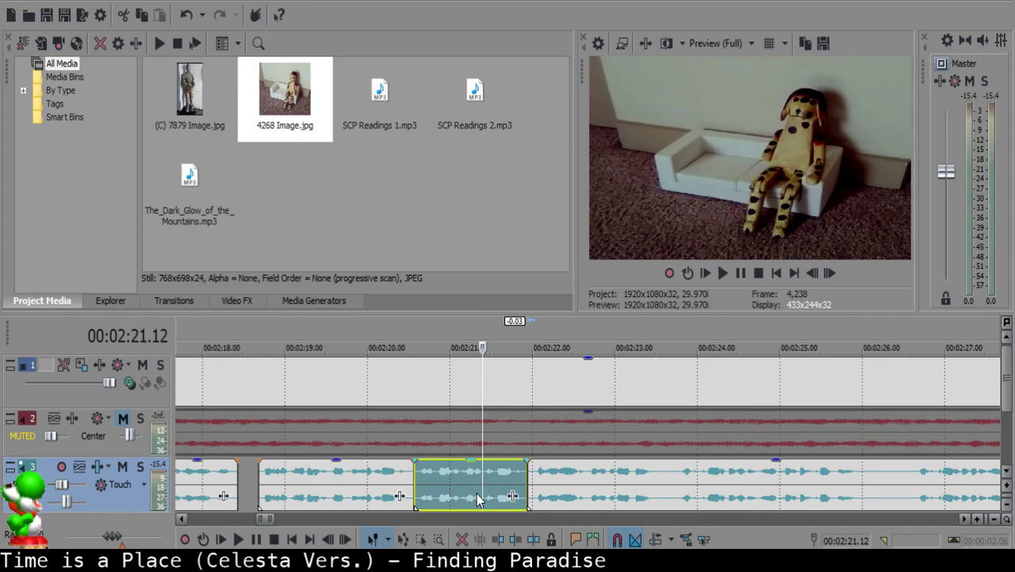
click(477, 479)
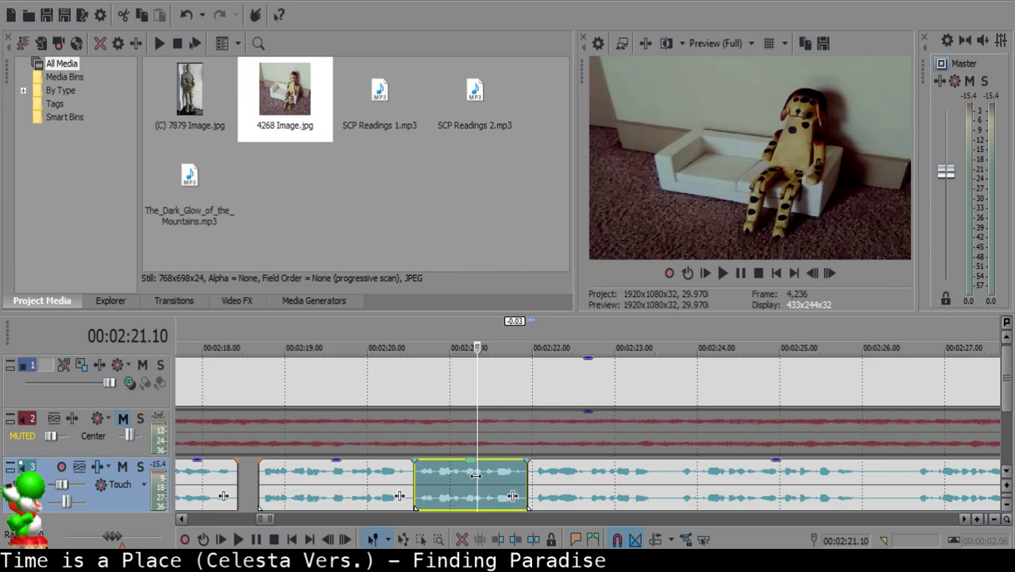
key(space)
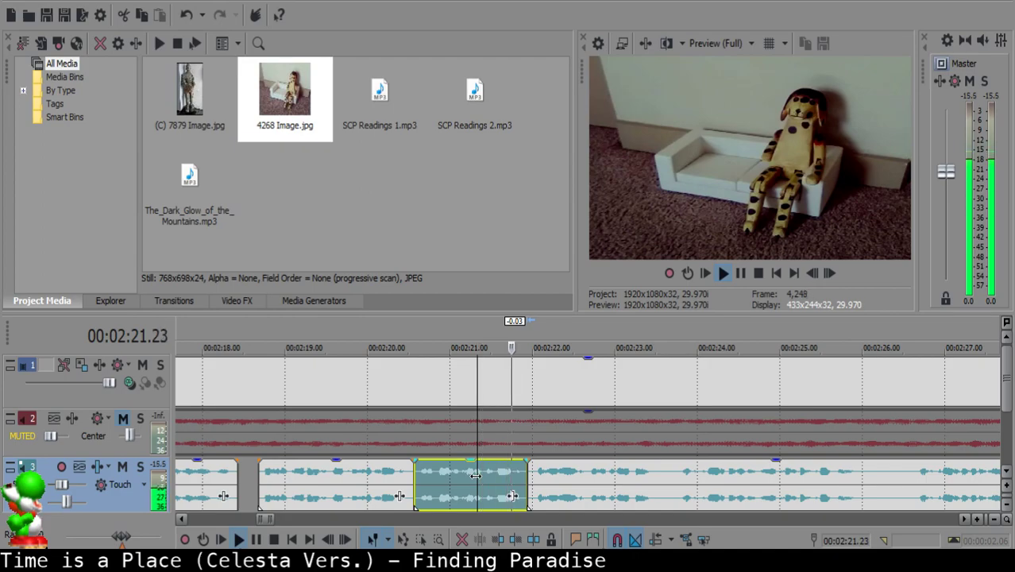
scroll(520, 475, up, 1)
key(Return)
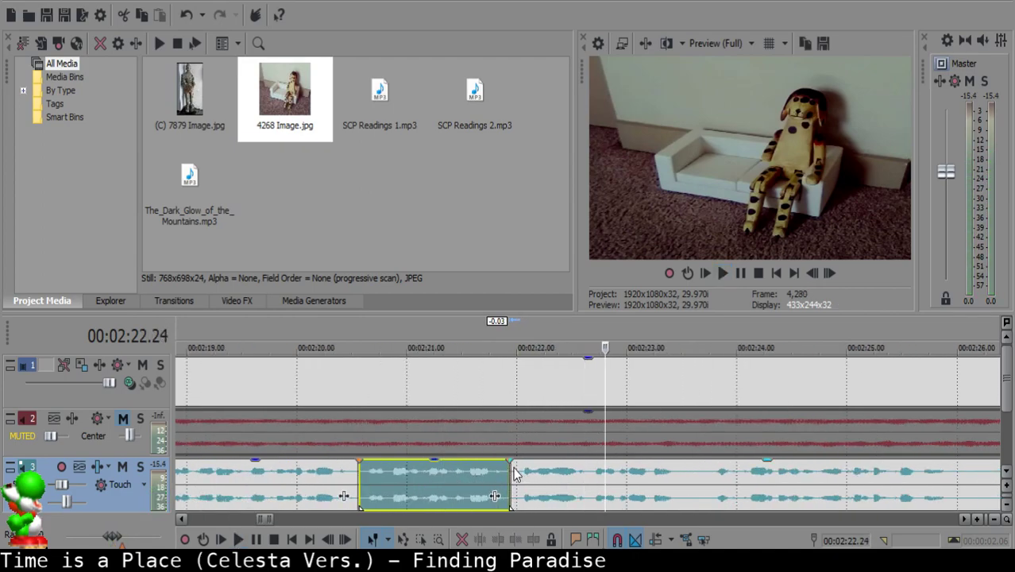
click(514, 468)
scroll(531, 469, up, 3)
drag(591, 480, 584, 484)
key(space)
key(Return)
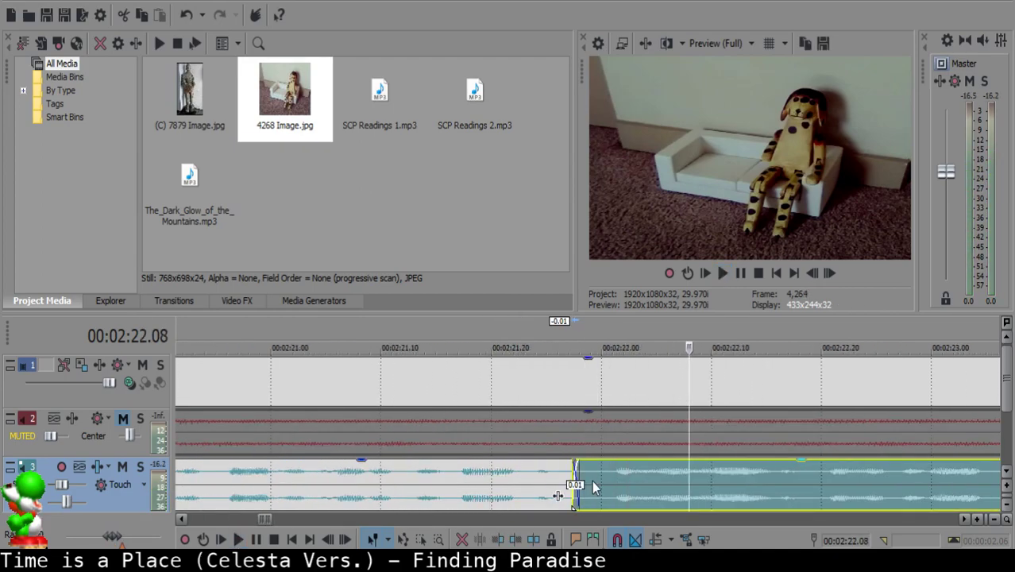
- Split the following narration at 2:21.29, delete the sliver before the split and close the remaining gap
click(592, 481)
key(s)
click(583, 474)
key(Delete)
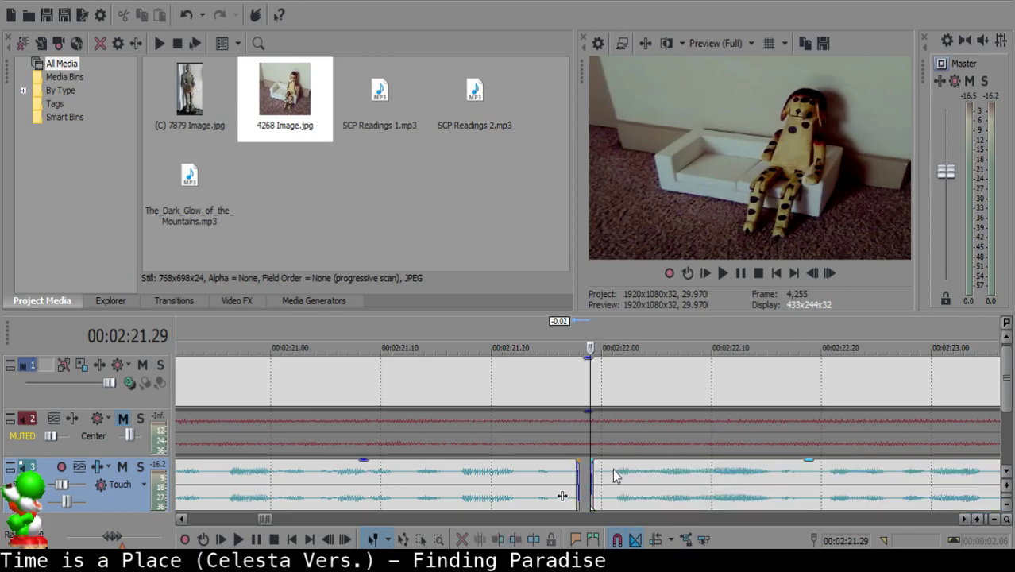
click(611, 475)
- Replay the narration across the closed join, starting from several points between about 2:18.20 and 2:21.18
click(469, 493)
key(space)
scroll(605, 481, down, 4)
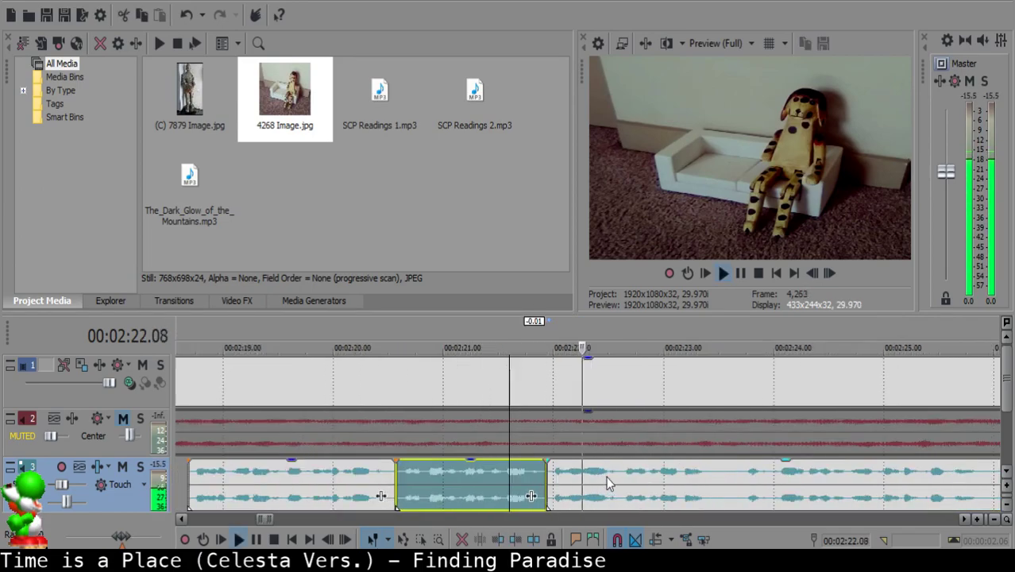
scroll(629, 481, up, 2)
click(315, 475)
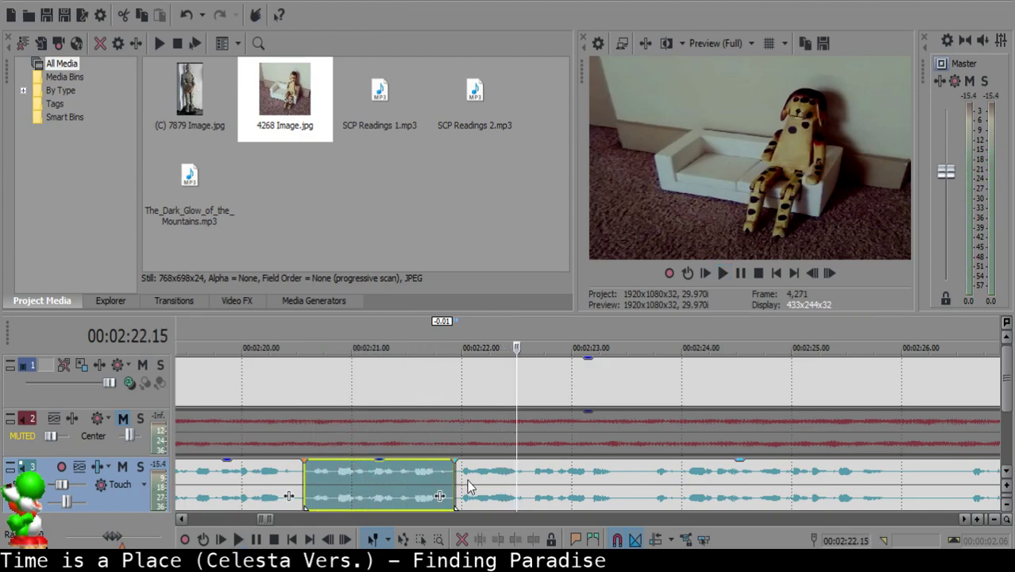
click(197, 476)
scroll(487, 509, down, 2)
click(522, 499)
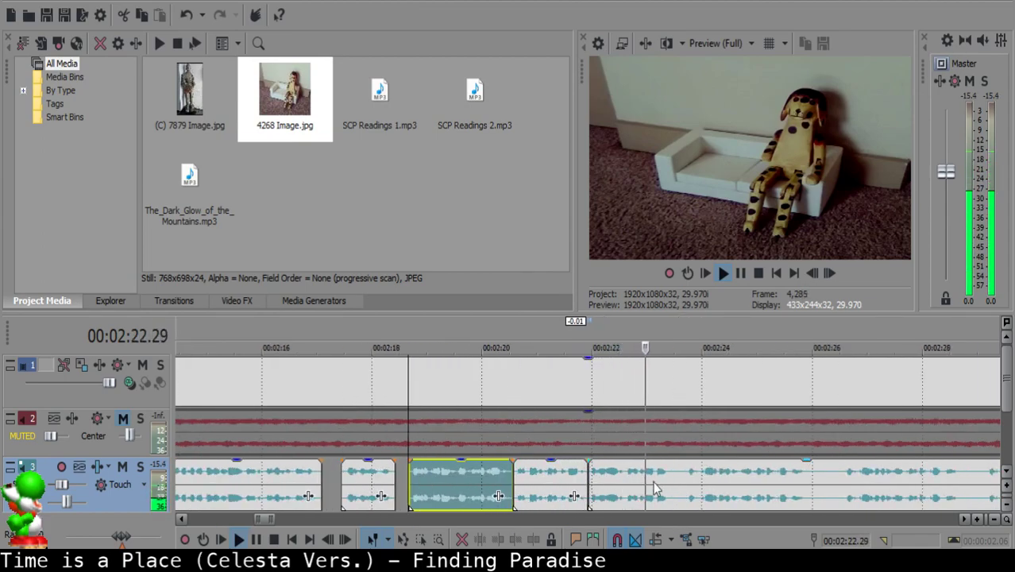
- Cut out the narration section between 2:23.12 and 2:23.17 and move the following narration back 5 frames
scroll(675, 485, up, 2)
click(561, 469)
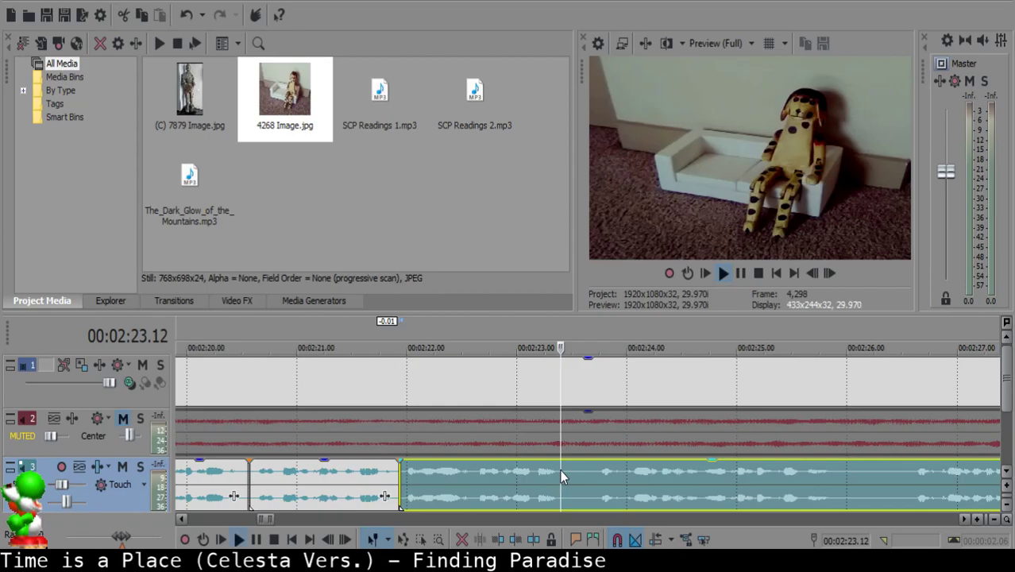
key(s)
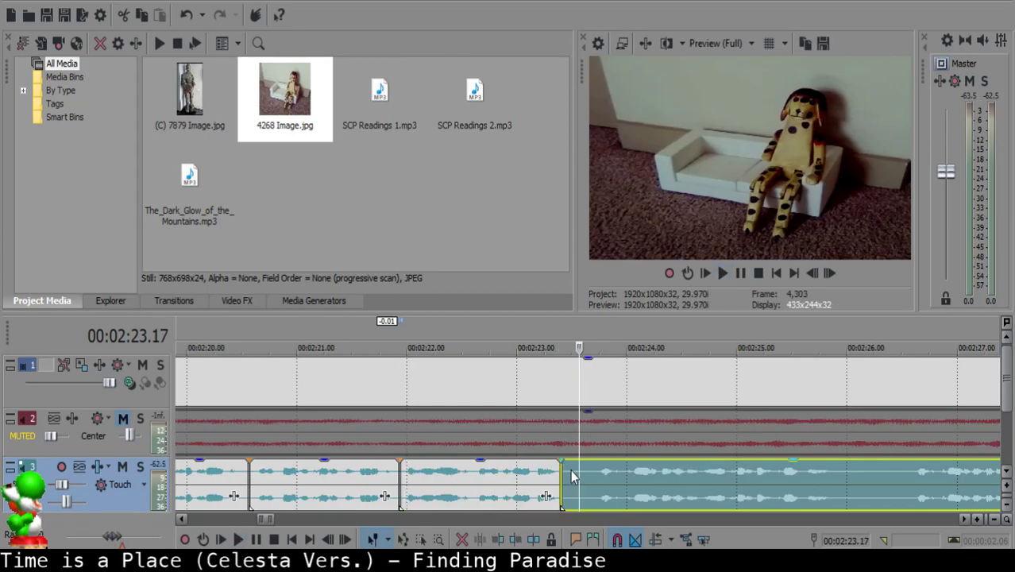
drag(559, 470, 573, 475)
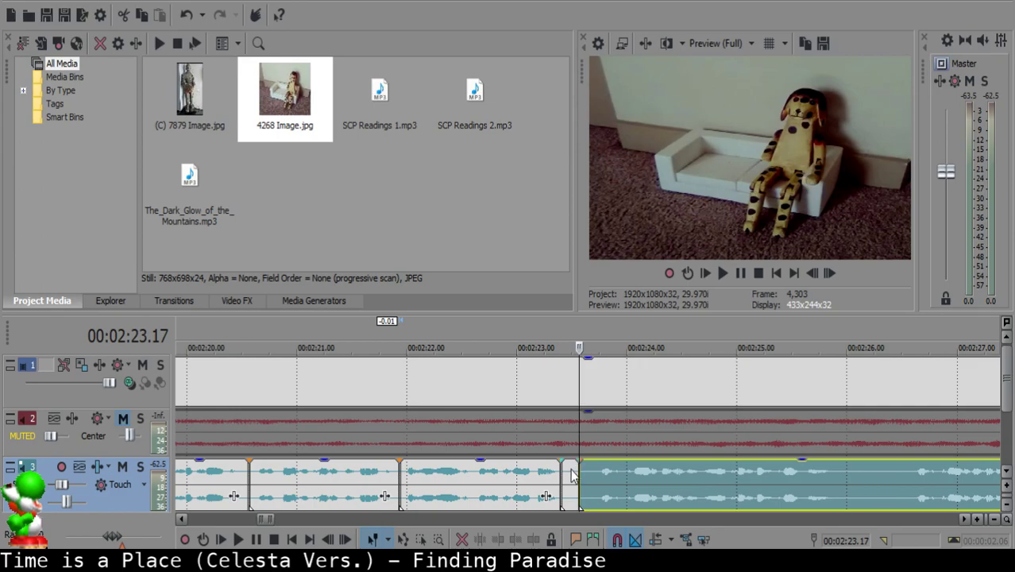
click(564, 470)
scroll(611, 479, up, 3)
key(Delete)
drag(701, 491, 626, 484)
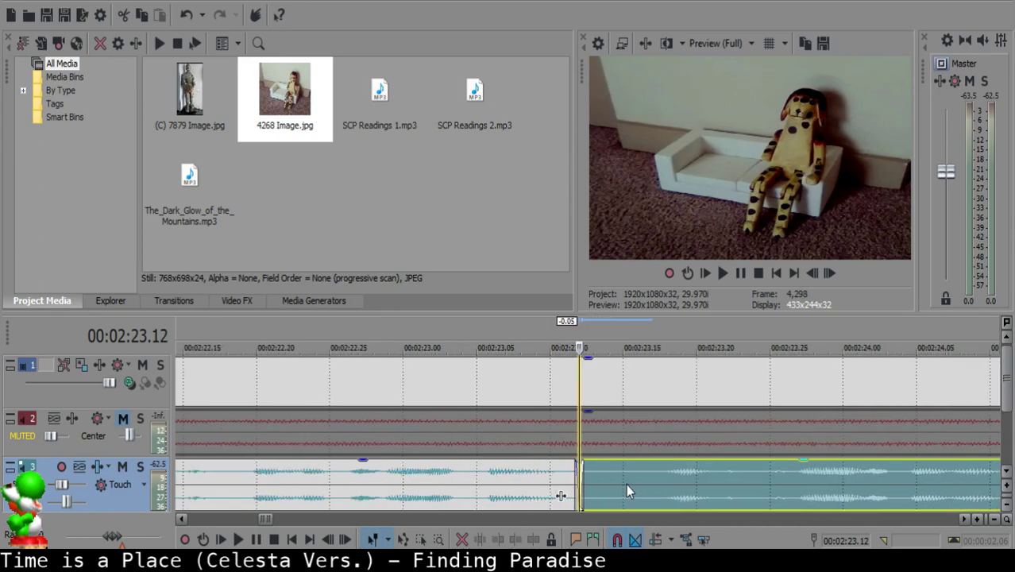
- Replay the join at 2:23.12, trim the following narration's start to 2:23.13 and move it back one frame
click(464, 490)
scroll(466, 488, down, 4)
key(space)
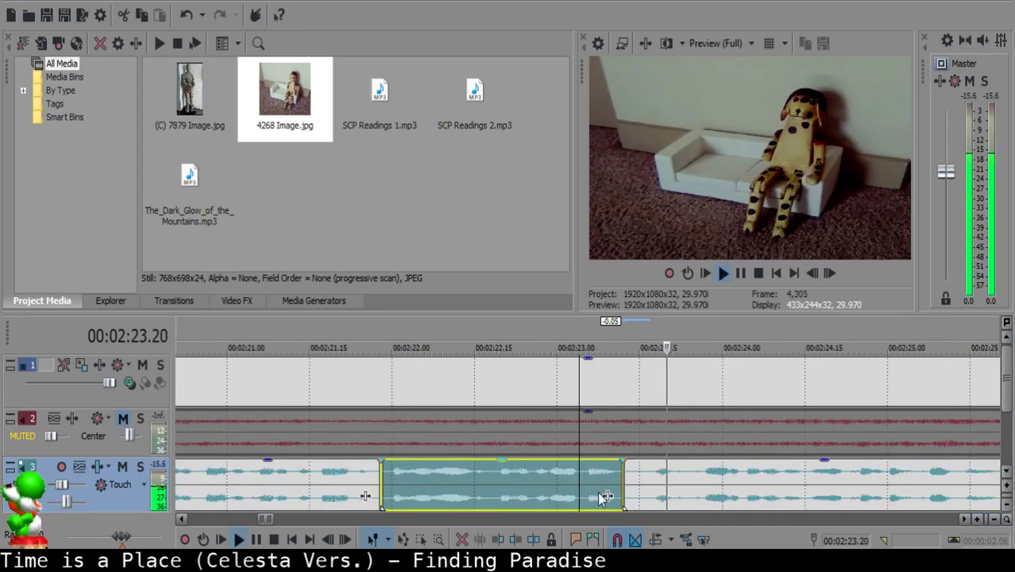
key(space)
click(630, 476)
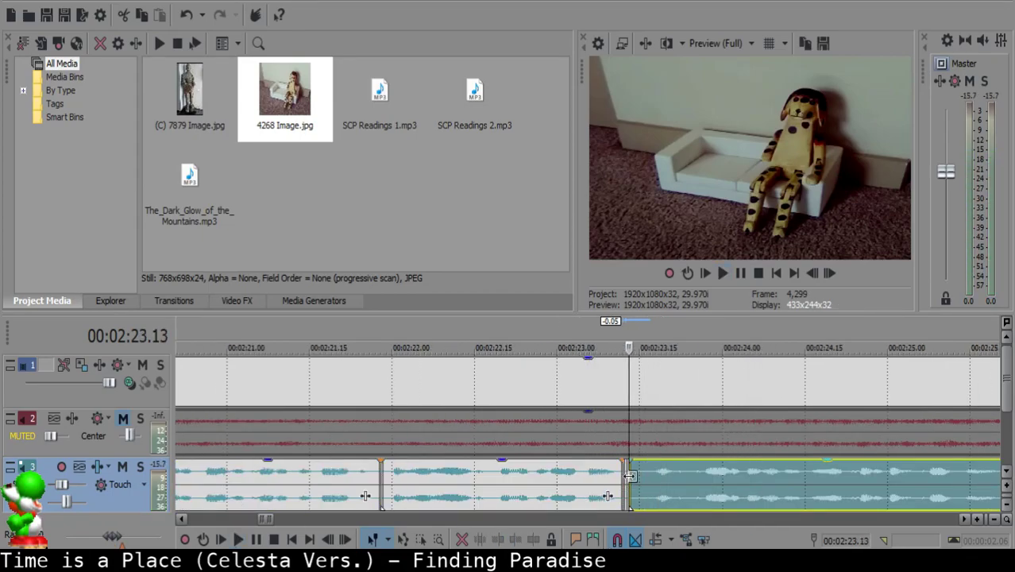
click(620, 474)
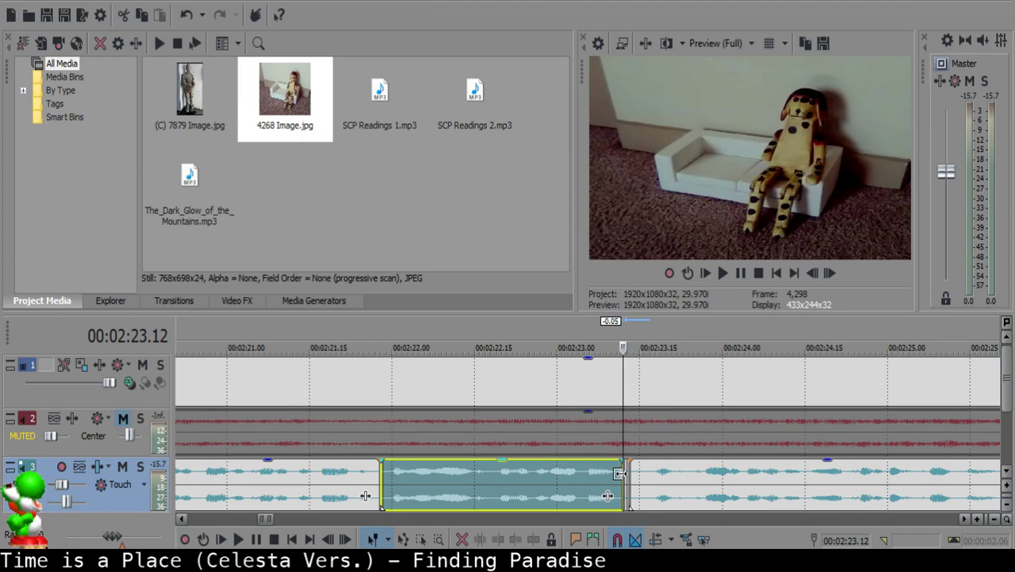
scroll(629, 482, up, 2)
click(631, 481)
- Listen to the narration after the 2:23.12 join through about 2:29.28 to judge which part to keep
click(493, 480)
key(space)
scroll(565, 482, down, 6)
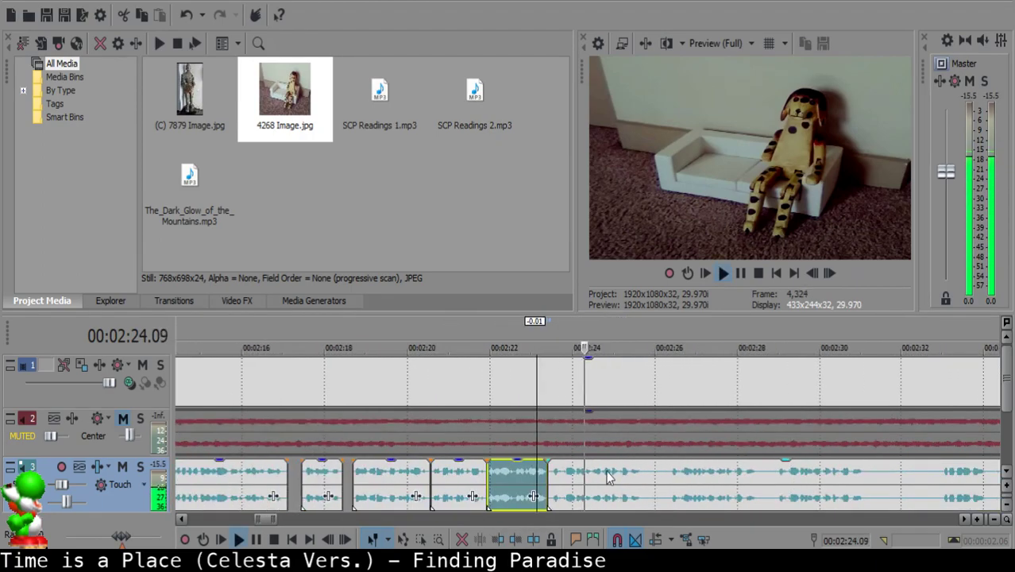
scroll(608, 480, up, 5)
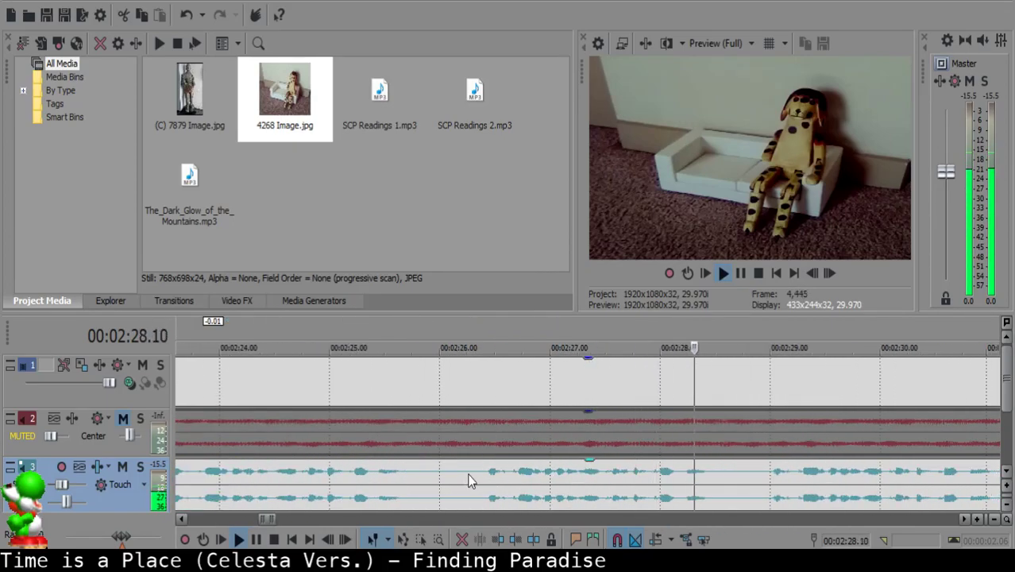
key(space)
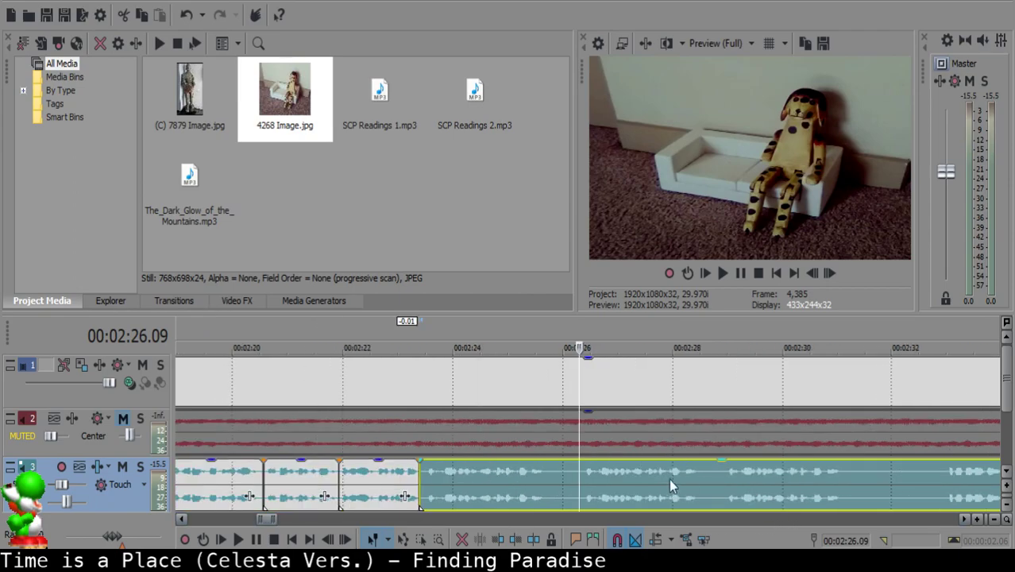
click(766, 483)
key(space)
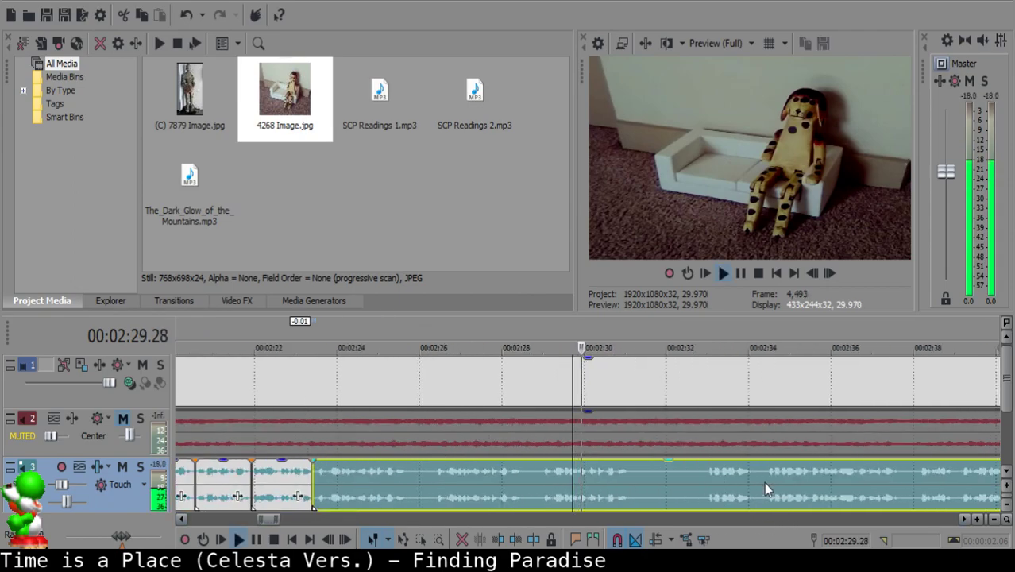
- Audition the pause before the next phrase and split the narration at 2:28.29
click(525, 469)
key(space)
key(space)
key(space)
key(s)
scroll(537, 471, down, 3)
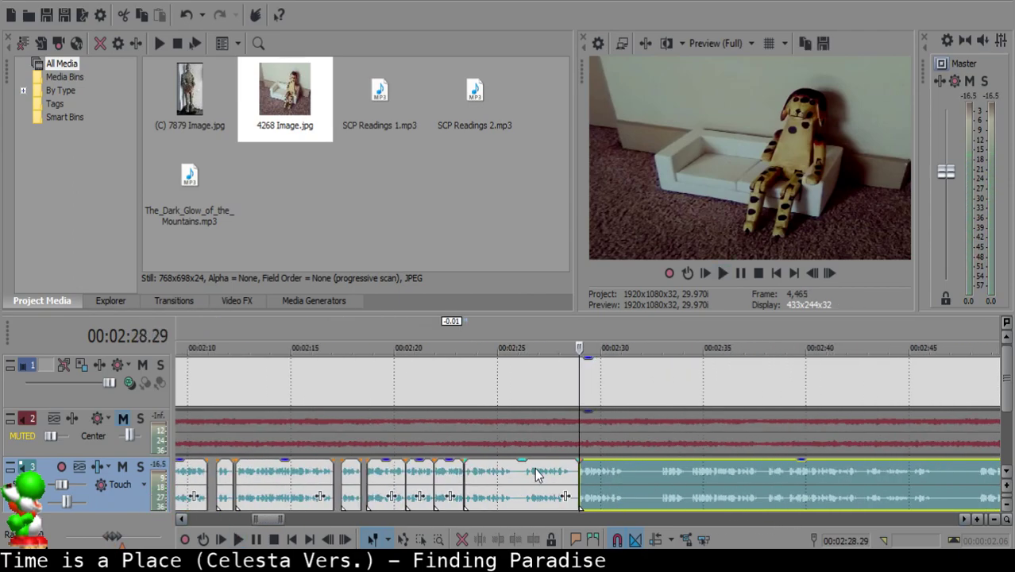
- Delete the section between 2:23.12 and 2:28.29 and move the following narration back 5 seconds 17 frames
click(470, 477)
scroll(478, 481, up, 3)
click(535, 477)
scroll(573, 475, down, 2)
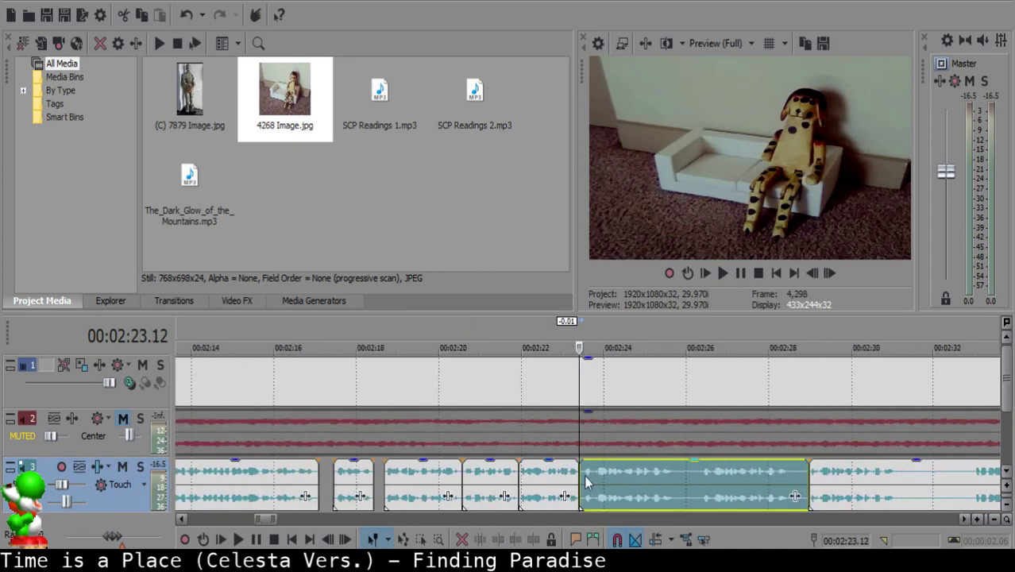
key(Delete)
drag(813, 498, 587, 470)
- Replay the narration across the 2:23.12 join and split it after the phrase ends, at about 2:25.18
click(571, 483)
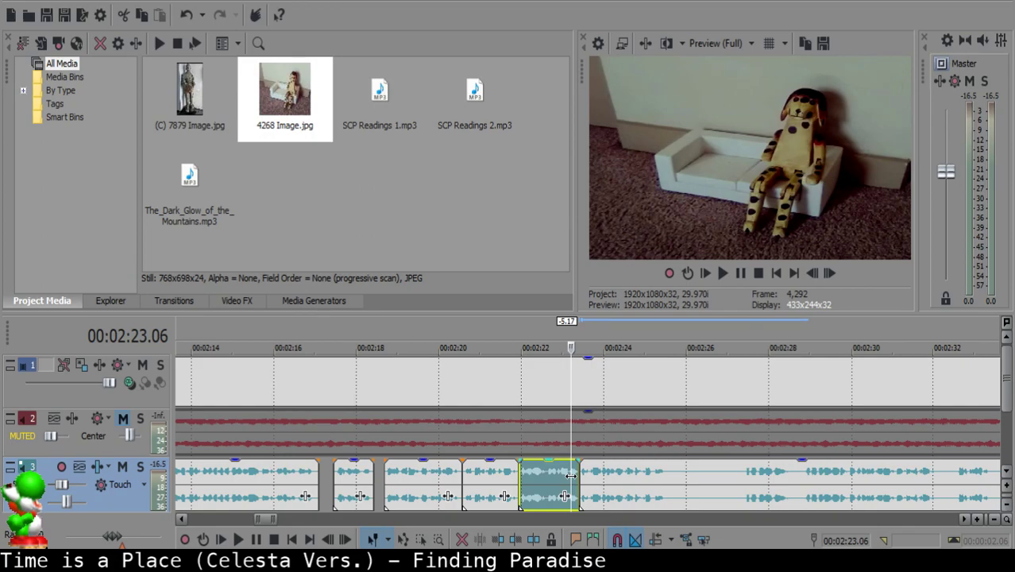
click(483, 480)
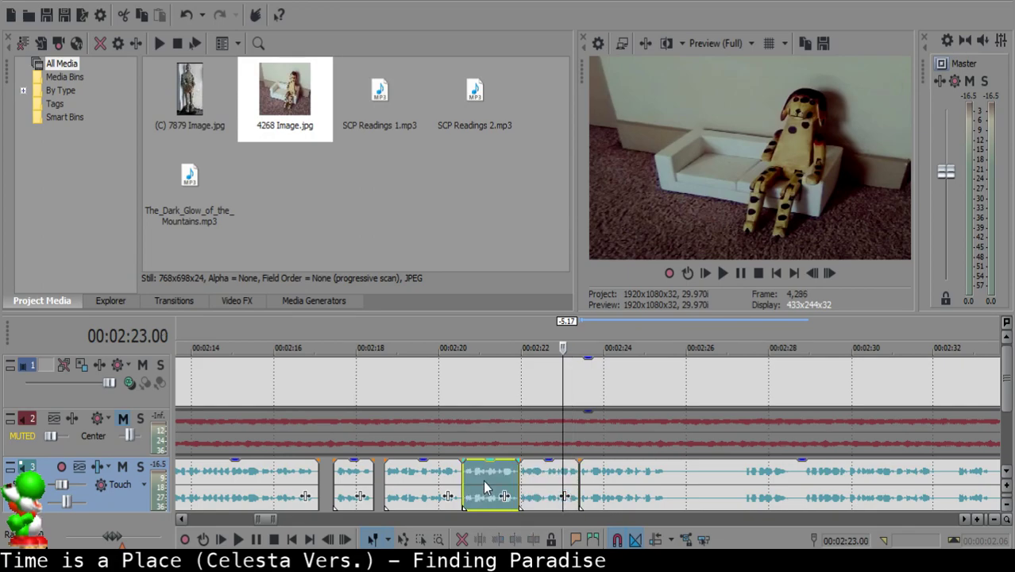
key(space)
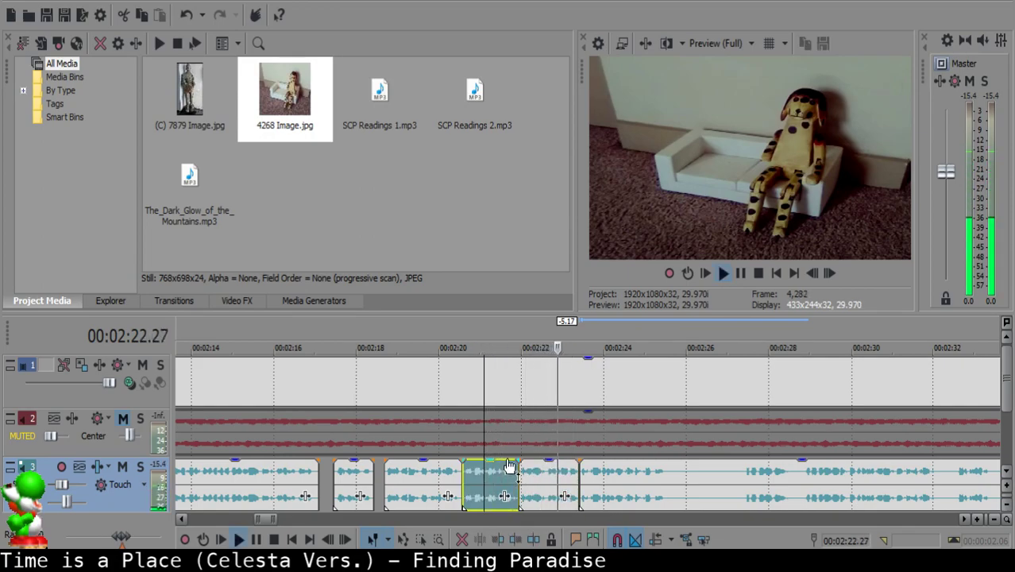
scroll(524, 496, down, 4)
scroll(566, 485, up, 5)
click(561, 480)
click(561, 475)
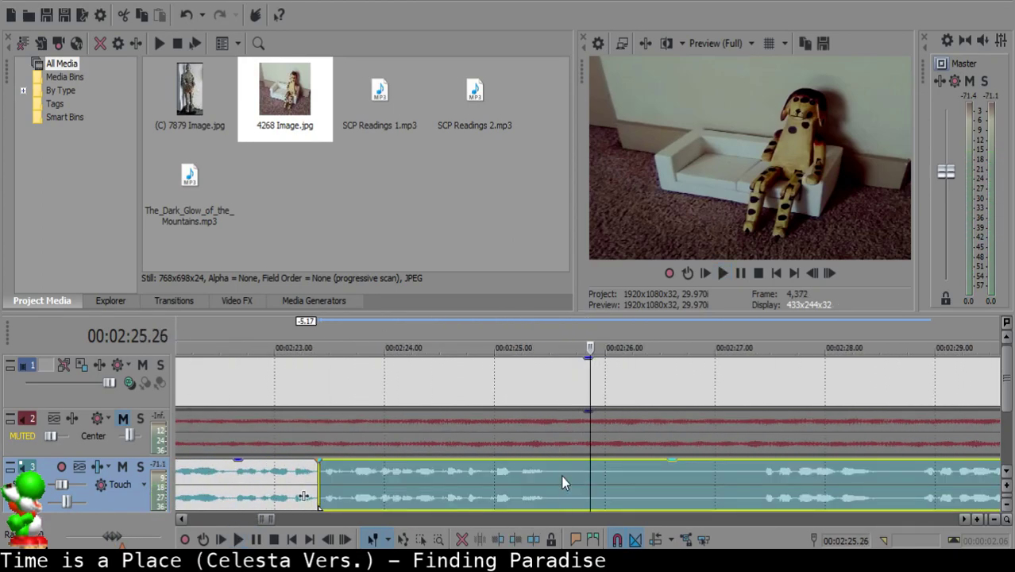
key(space)
key(s)
- Sample the narration between about 2:27 and 2:31 and split it at 2:28.22, just before the next phrase
click(760, 482)
key(space)
scroll(761, 477, down, 2)
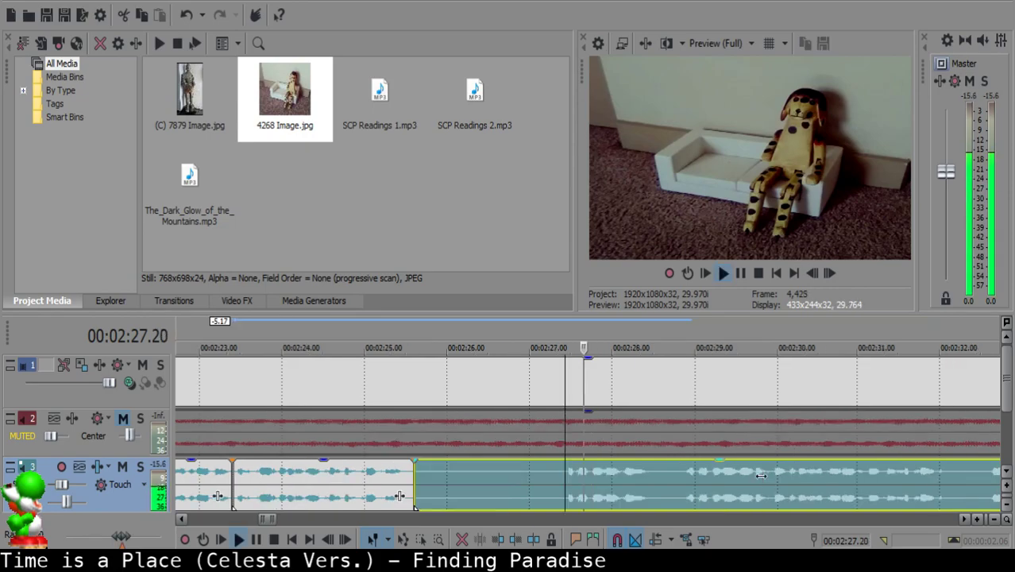
click(809, 487)
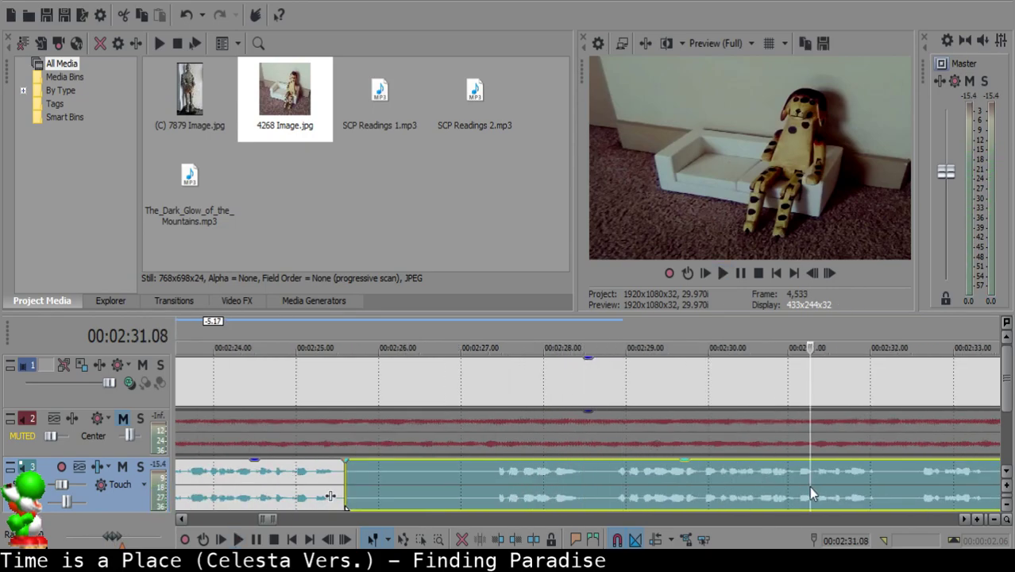
key(space)
click(605, 470)
key(space)
key(s)
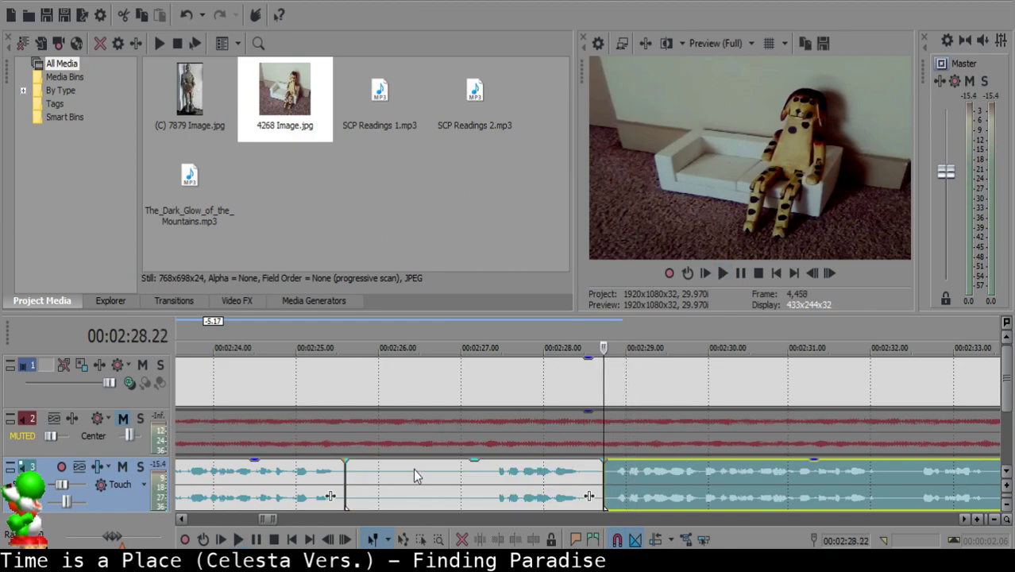
- Delete the section between about 2:25.18 and 2:28.22 and move the following narration back 2 seconds 27 frames to 2:25.25
click(365, 469)
key(Delete)
drag(639, 484, 285, 477)
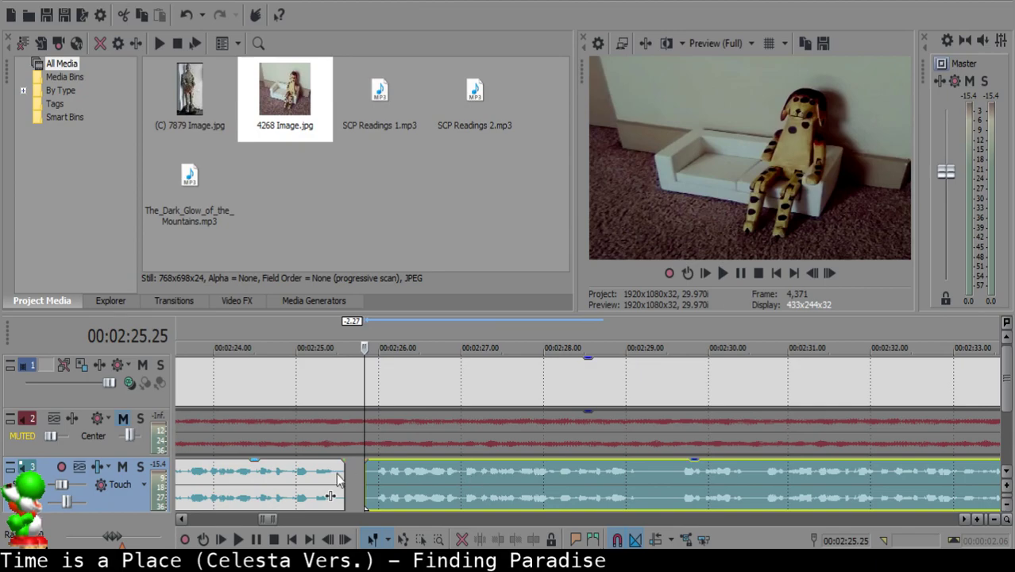
- Replay the pause after about 2:25.18 and move the following narration one frame later
click(280, 479)
key(space)
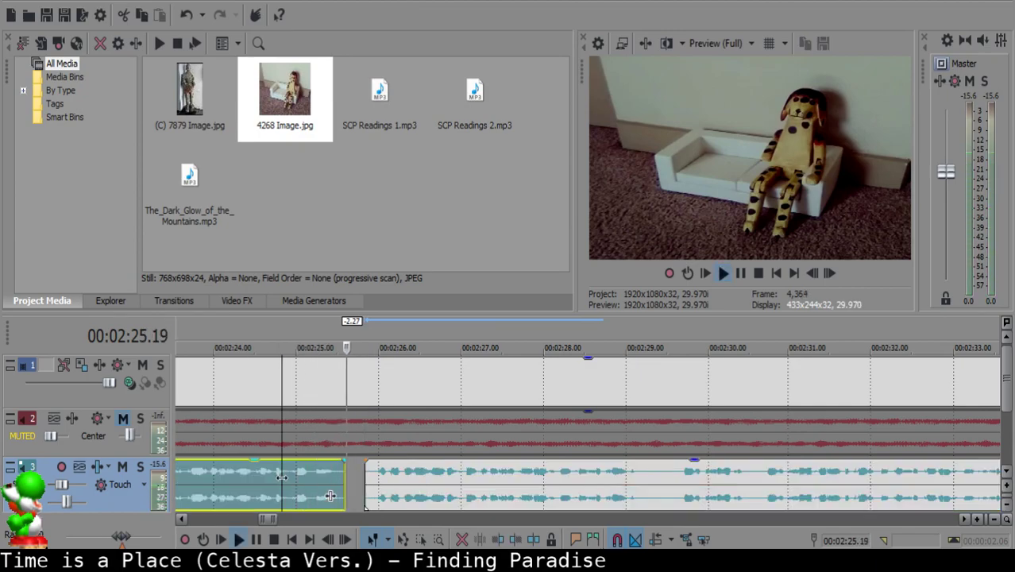
key(Return)
drag(385, 487, 388, 489)
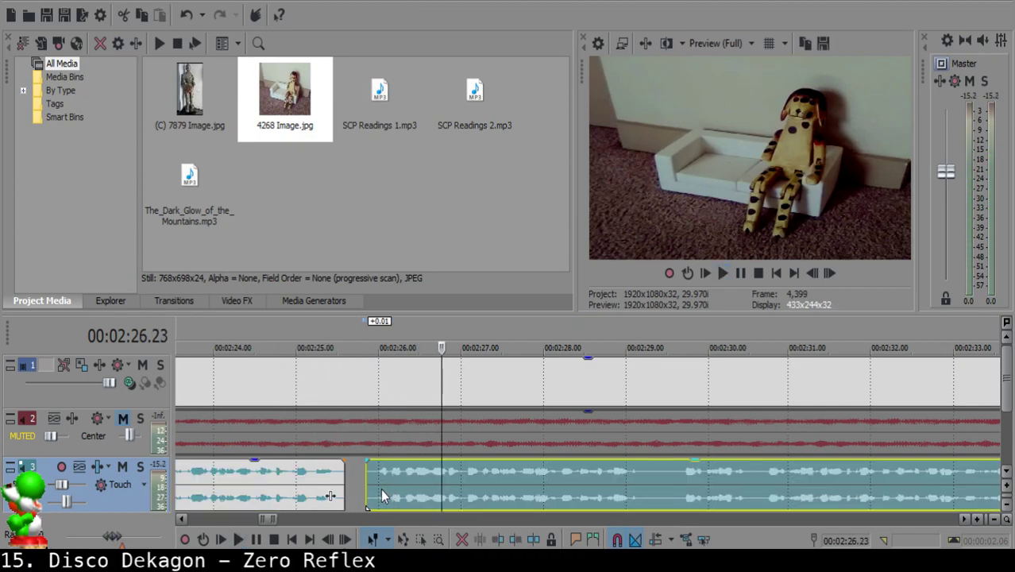
- Replay the narration across the pause after 2:25.18 and add a short fade-in of about 3 frames to the clip that follows
click(283, 484)
key(space)
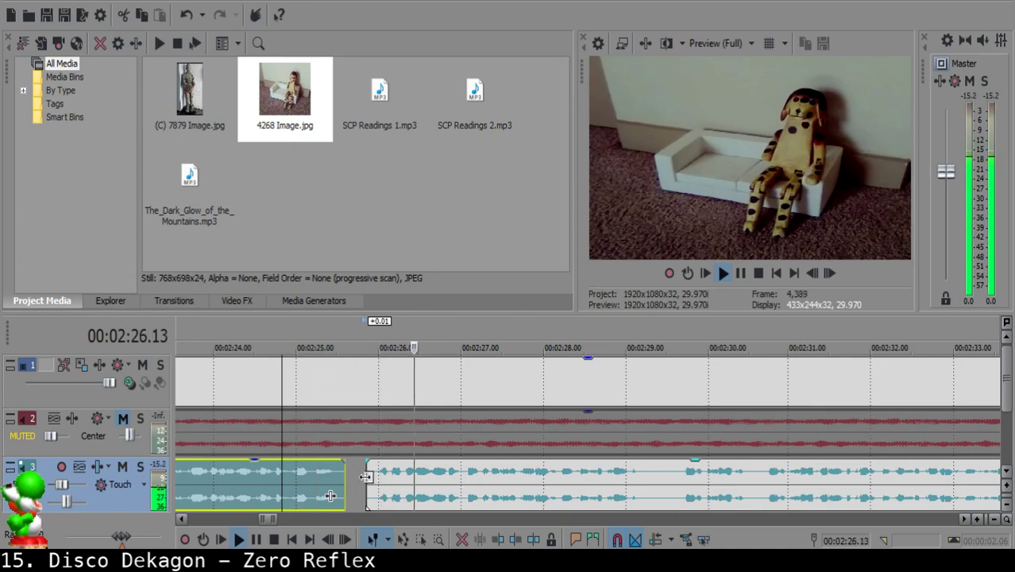
scroll(468, 496, down, 4)
scroll(469, 496, up, 4)
key(Return)
drag(482, 463, 491, 463)
- Replay the narration from the faded-in clip and split it after the phrase ends, at about 2:29.06
click(480, 482)
key(space)
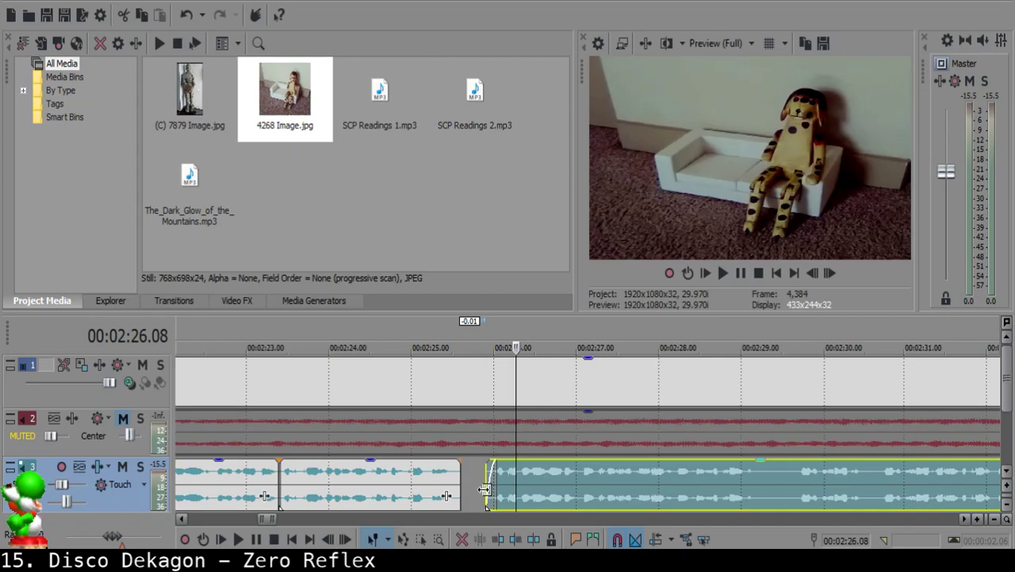
click(473, 490)
scroll(642, 483, down, 6)
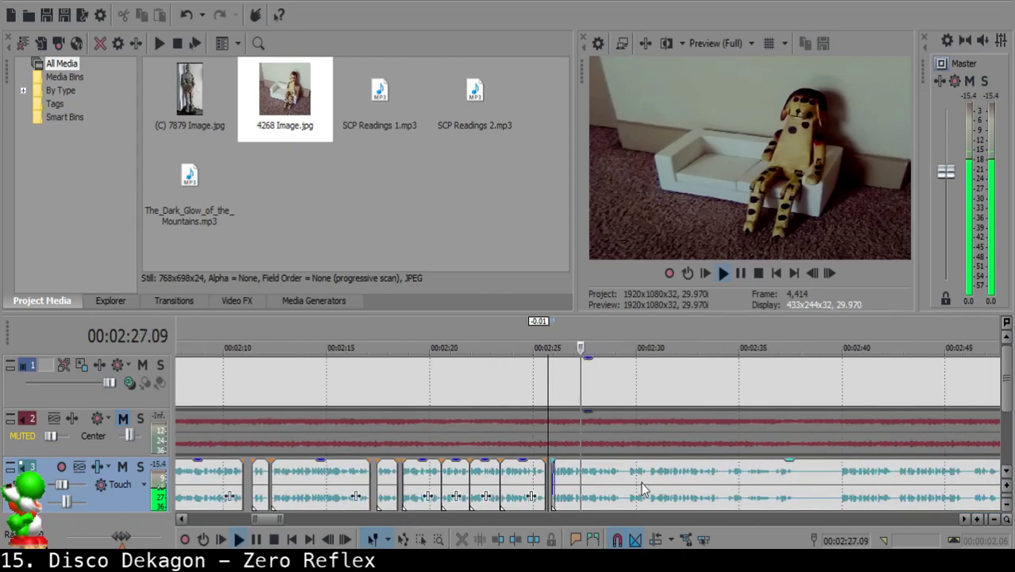
scroll(642, 483, up, 6)
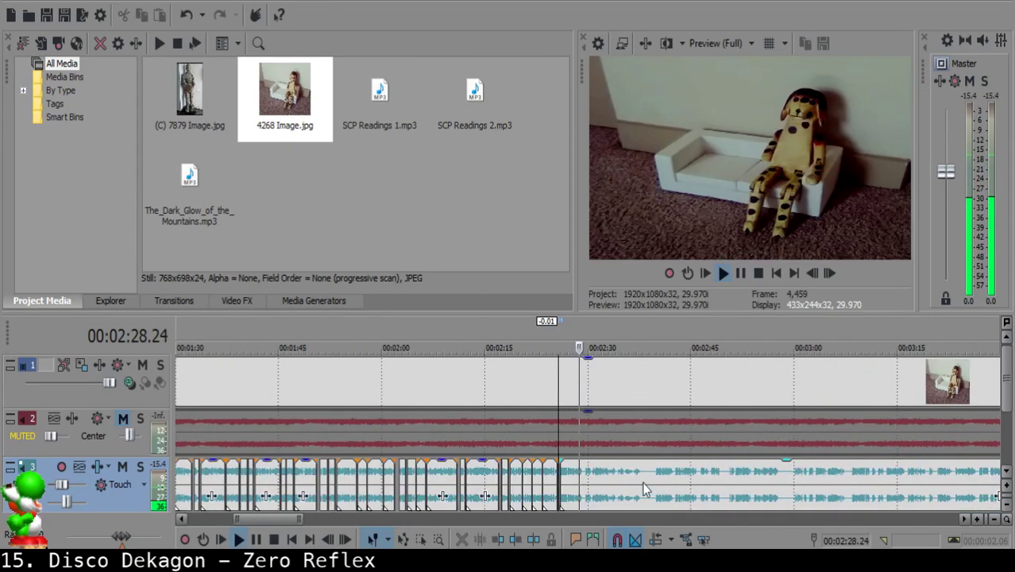
click(590, 475)
click(583, 470)
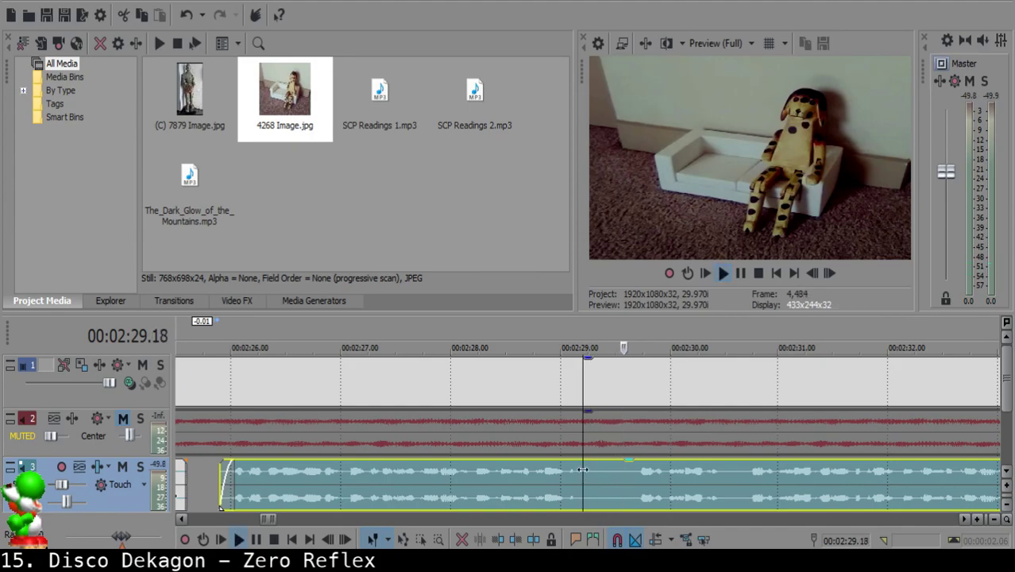
key(s)
- Sample the narration between about 2:29 and 2:33 and split it at about 2:30.19, before the next phrase
click(698, 489)
scroll(697, 490, down, 1)
click(841, 498)
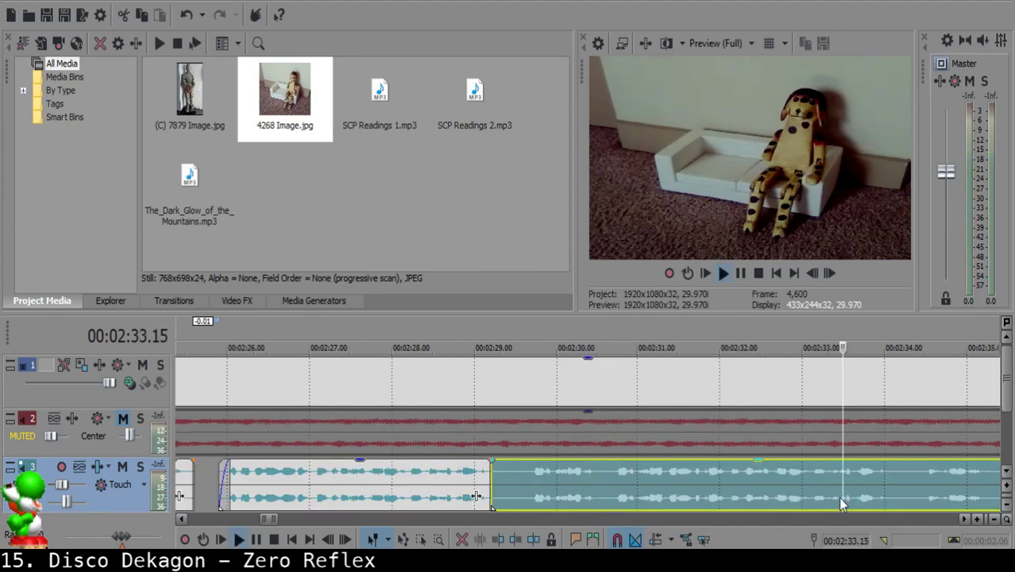
scroll(842, 498, down, 2)
click(458, 476)
key(space)
key(s)
- Delete the section between about 2:29.06 and 2:30.19 and move the following narration back 1 second 11 frames to 2:29.08
click(397, 474)
scroll(584, 472, up, 3)
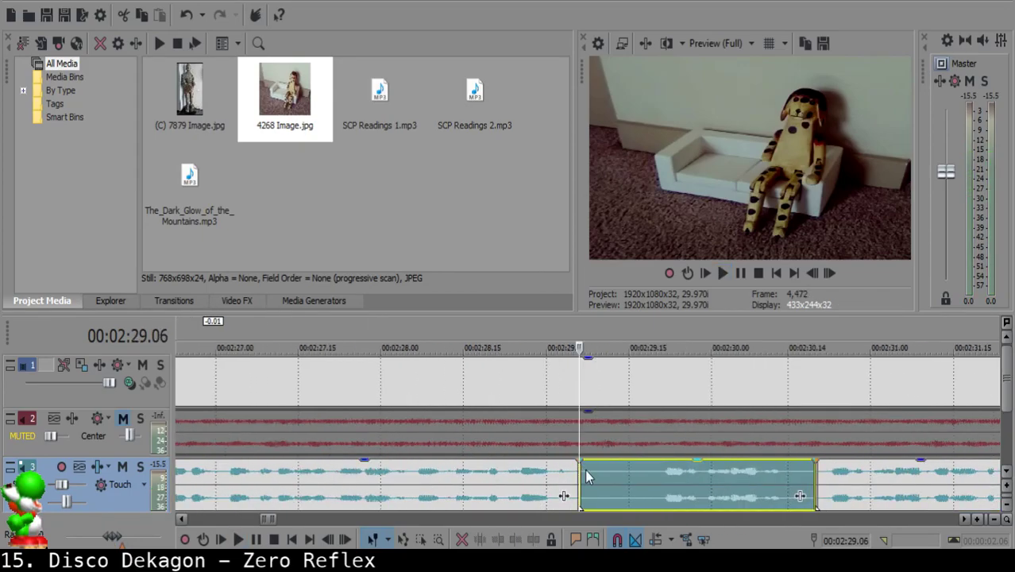
click(587, 472)
scroll(587, 472, down, 3)
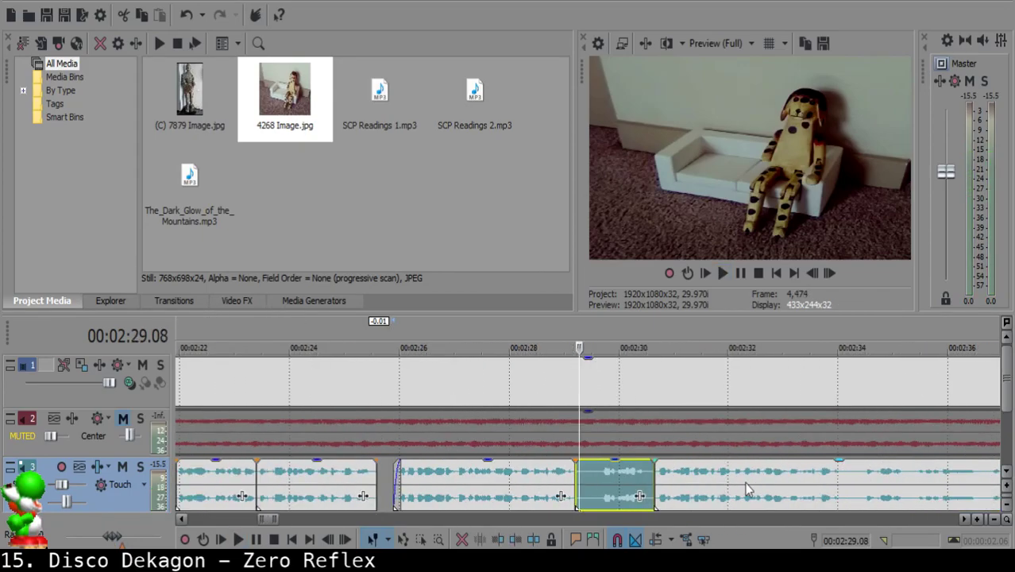
key(Delete)
drag(745, 482, 673, 483)
scroll(671, 483, up, 3)
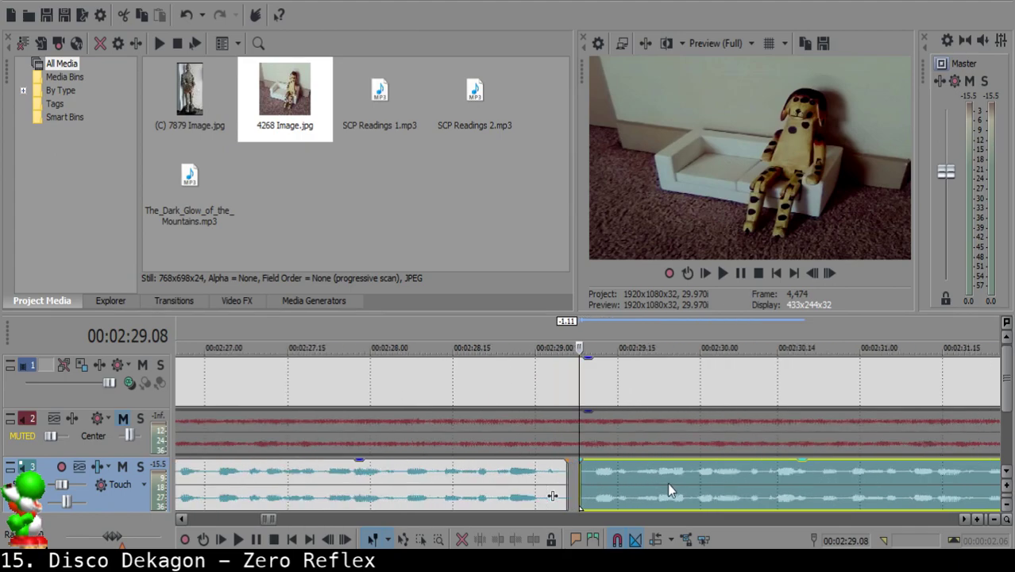
- Replay the narration across the short gap before 2:29.08 and split it after the phrase, at about 2:32.22
click(518, 481)
key(space)
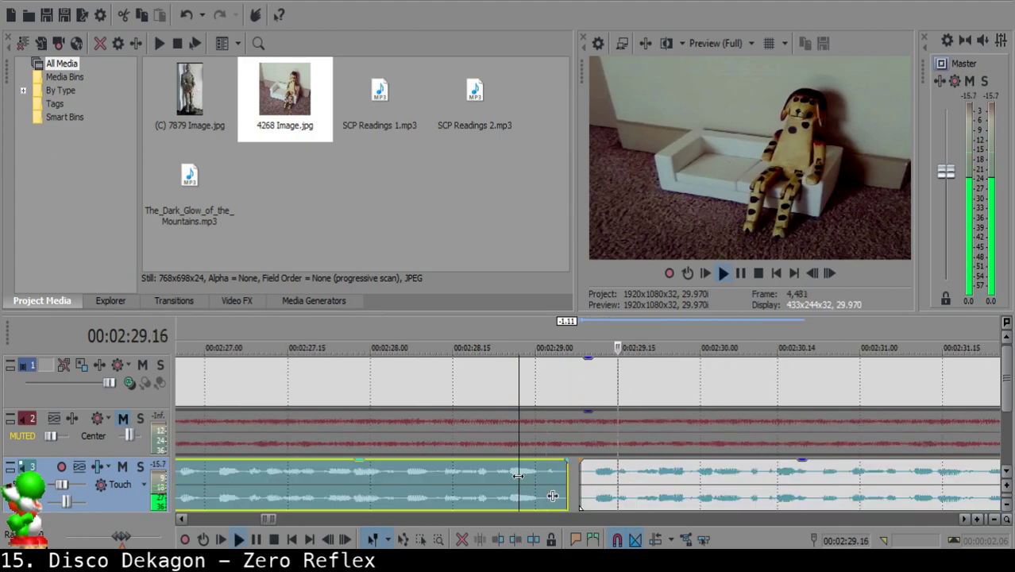
scroll(518, 481, up, 2)
scroll(517, 476, down, 3)
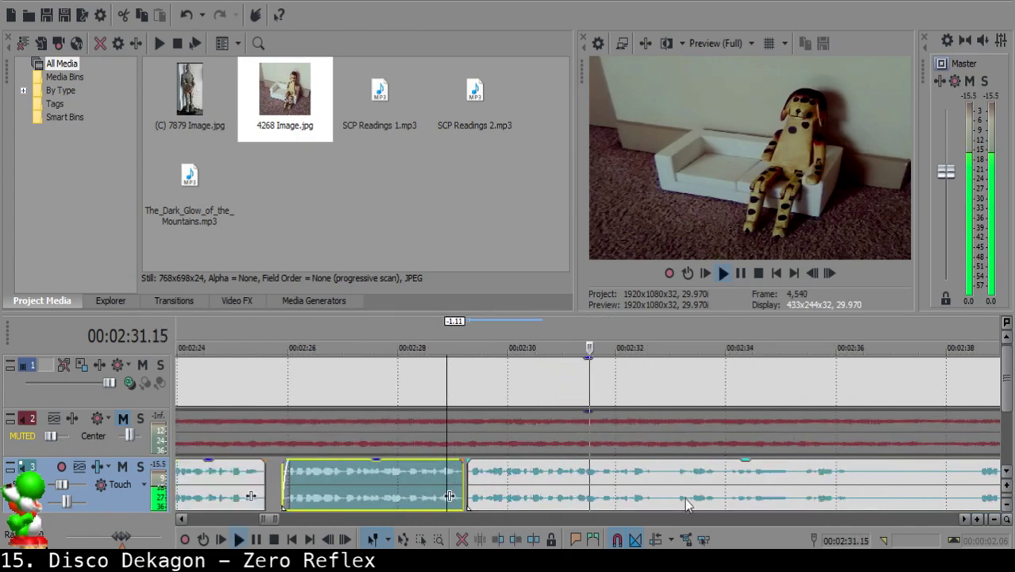
scroll(647, 484, up, 2)
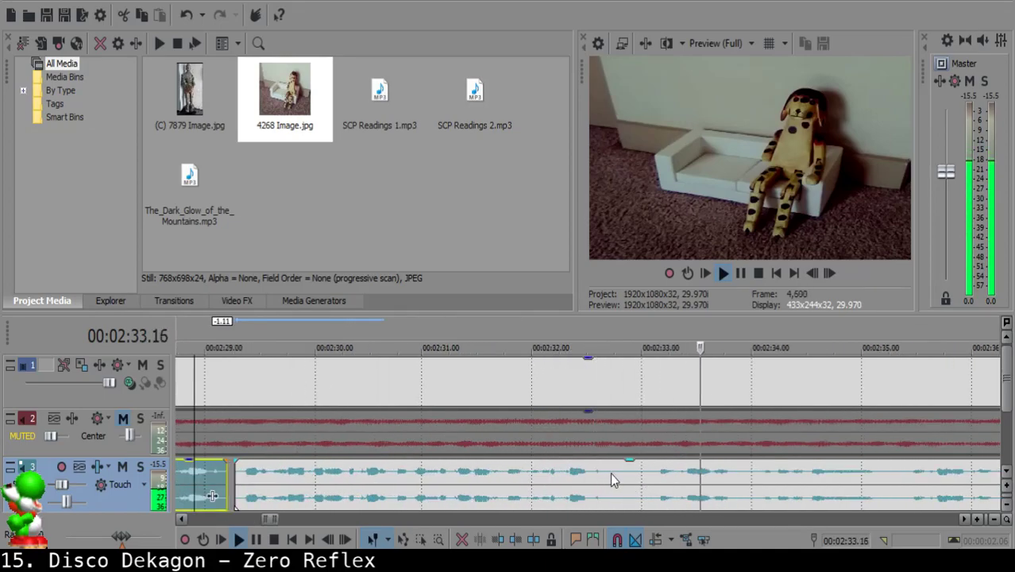
click(612, 475)
key(Return)
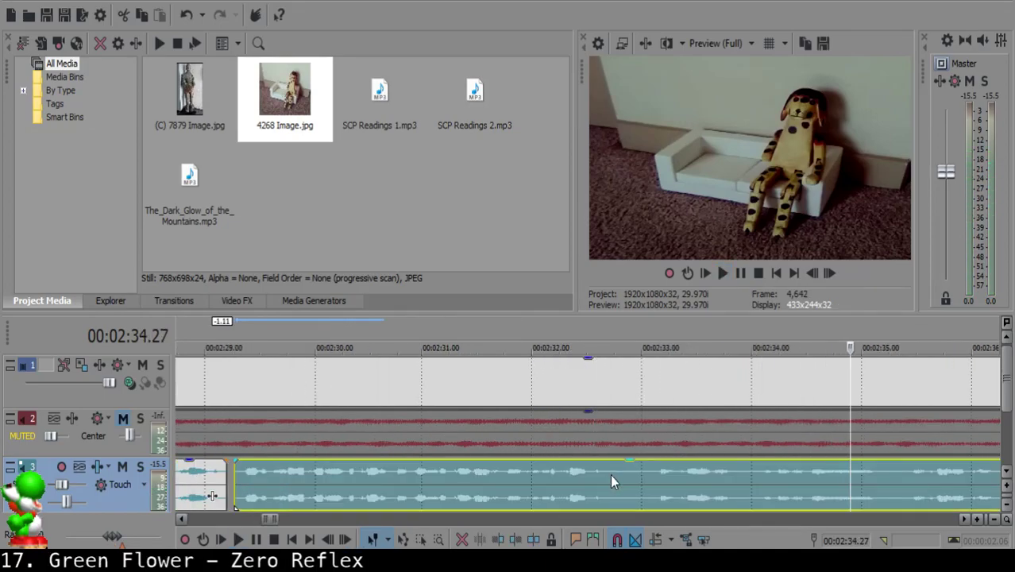
click(612, 476)
key(s)
- Split the narration again at 2:33.02, delete the short section after 2:32.22 and move the following narration back 10 frames
key(Return)
key(Return)
key(Return)
key(s)
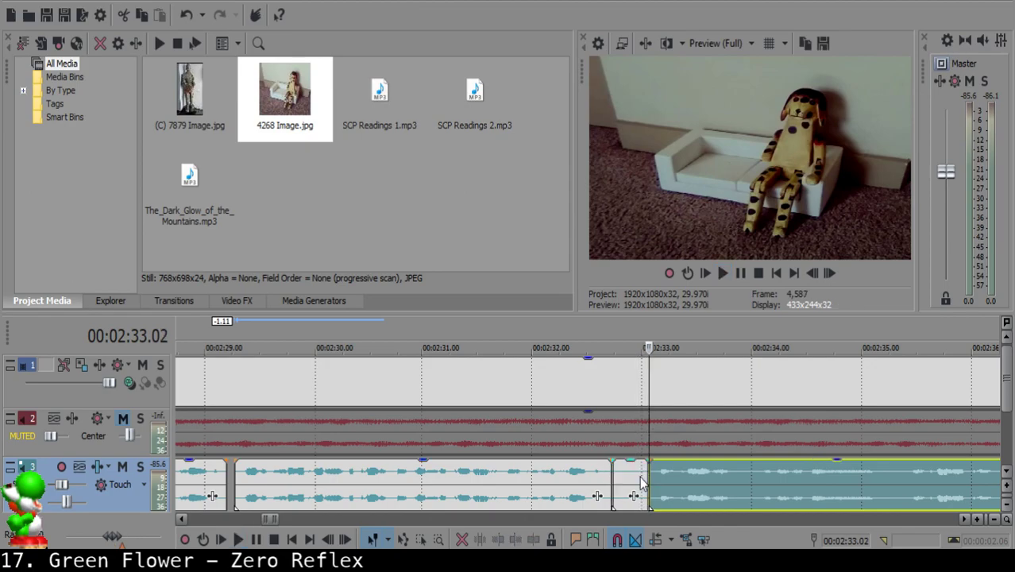
click(641, 479)
key(Delete)
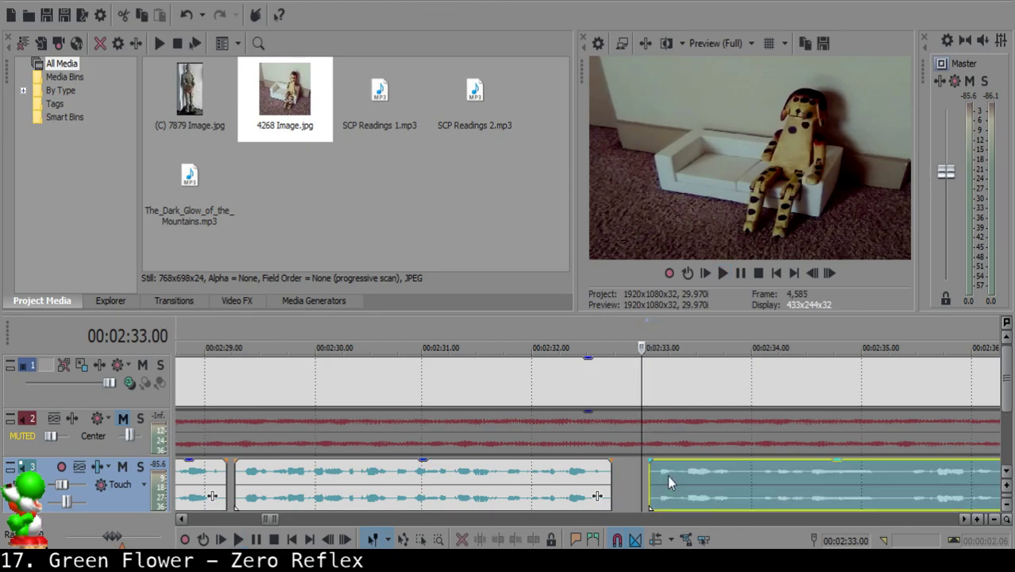
- Replay the narration across the 2:32.22 join and split it after the next phrase, at about 2:33.17
click(556, 475)
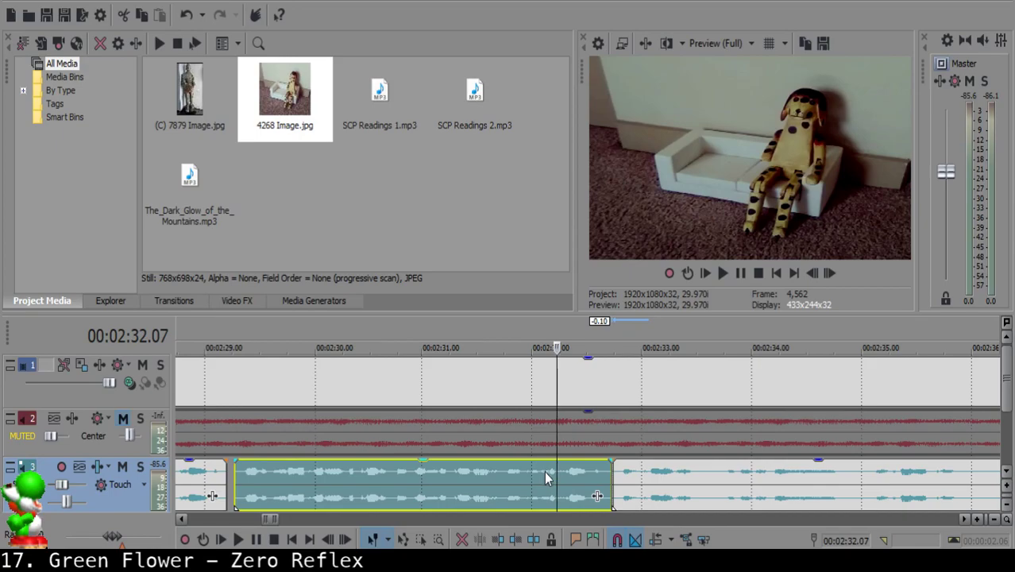
click(538, 475)
key(space)
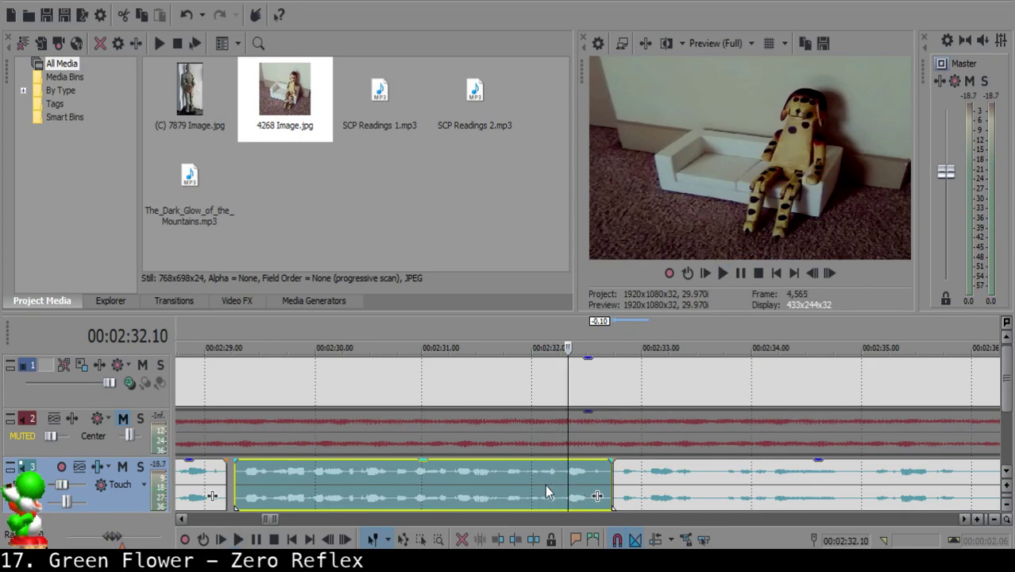
click(490, 480)
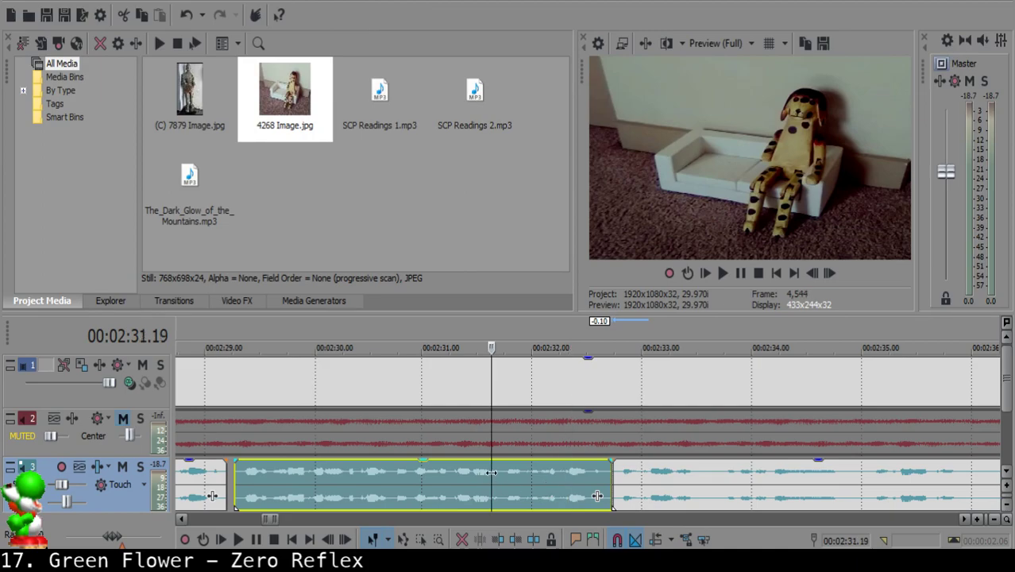
key(space)
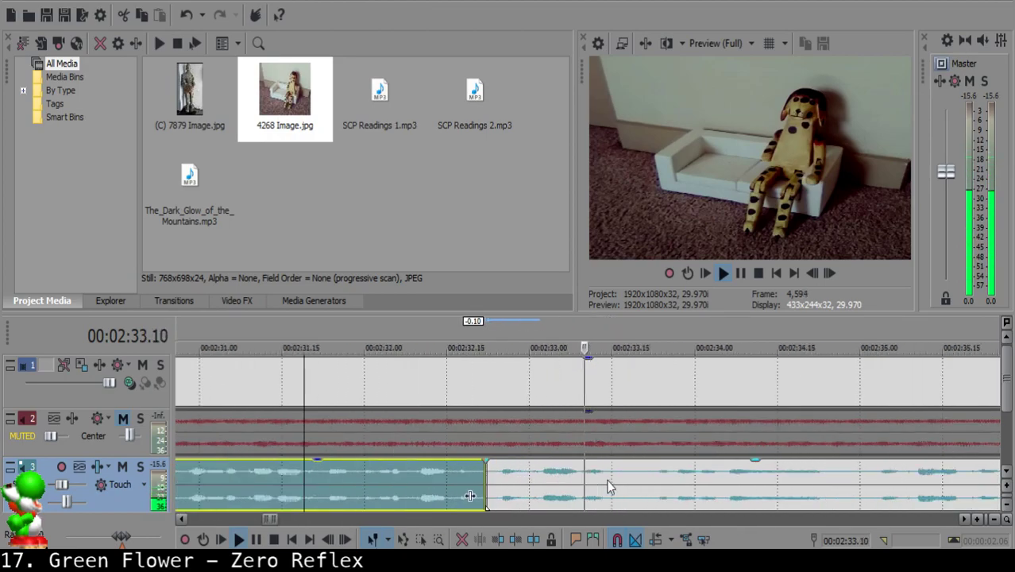
click(622, 477)
key(space)
key(s)
- Sample the narration up to about 2:43 and split it before the phrase that starts at about 2:41.00
click(831, 474)
scroll(830, 474, down, 1)
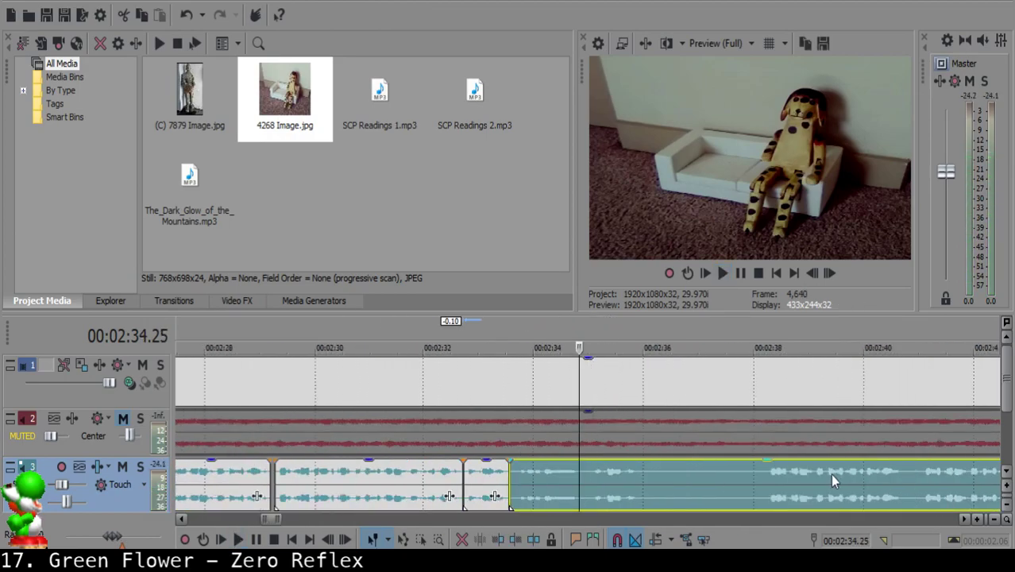
key(space)
click(826, 478)
scroll(716, 473, up, 2)
click(890, 474)
scroll(572, 486, down, 2)
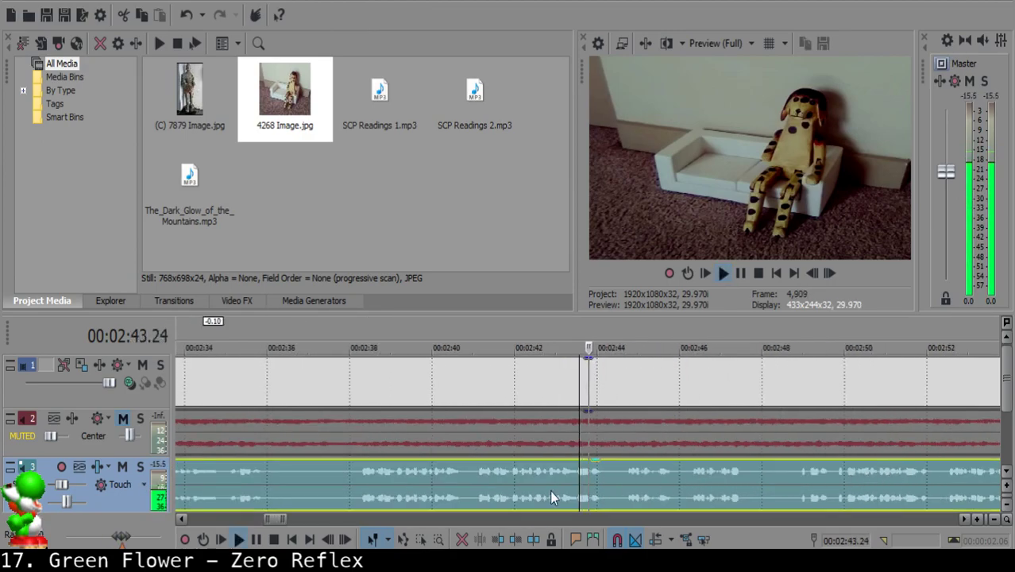
click(472, 470)
key(s)
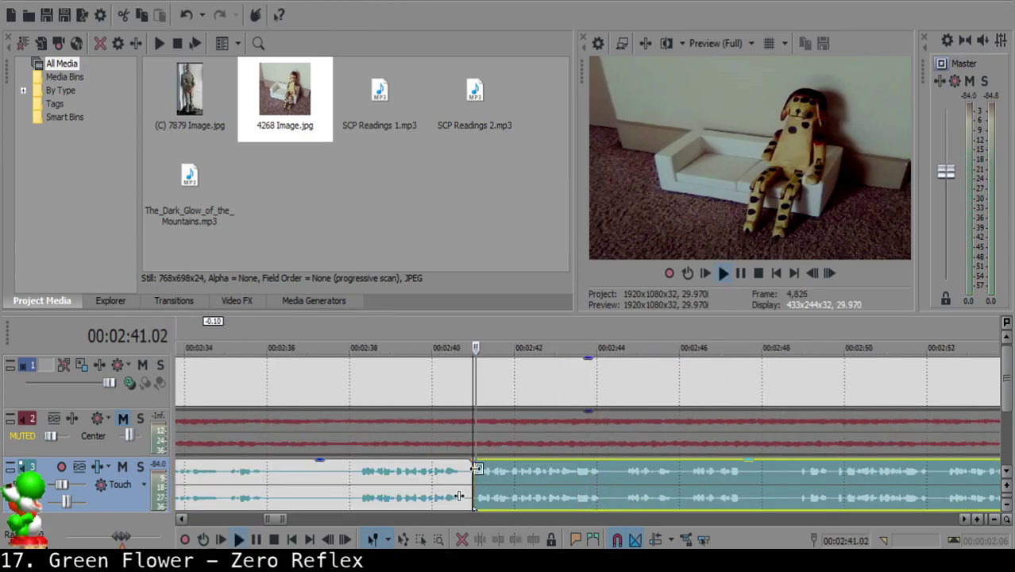
- Delete the section between about 2:33.17 and 2:41.00 and move the following narration back 7 seconds 5 frames to 2:33.25
scroll(332, 477, down, 1)
click(374, 477)
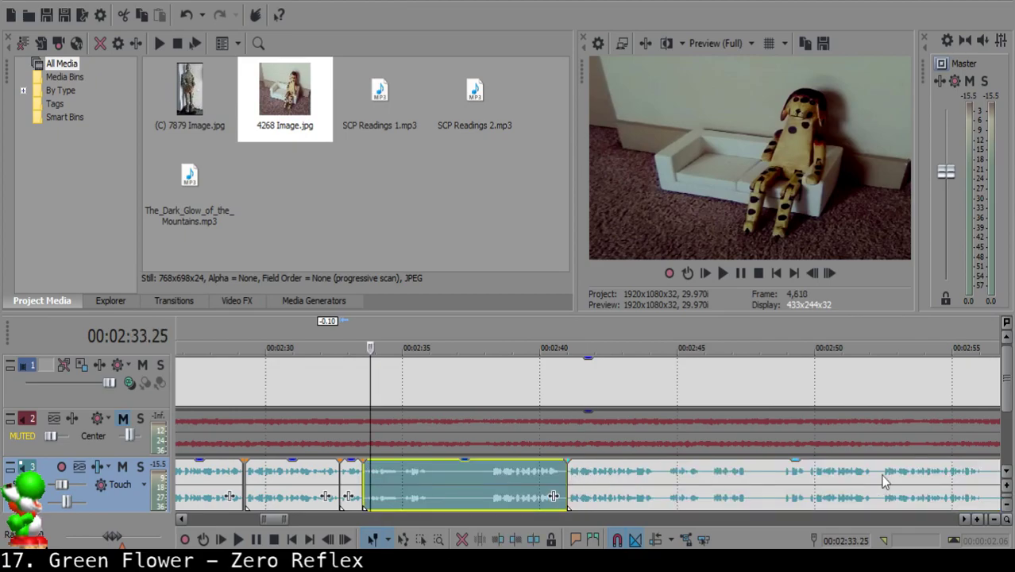
key(Delete)
drag(628, 474, 432, 480)
scroll(553, 467, up, 4)
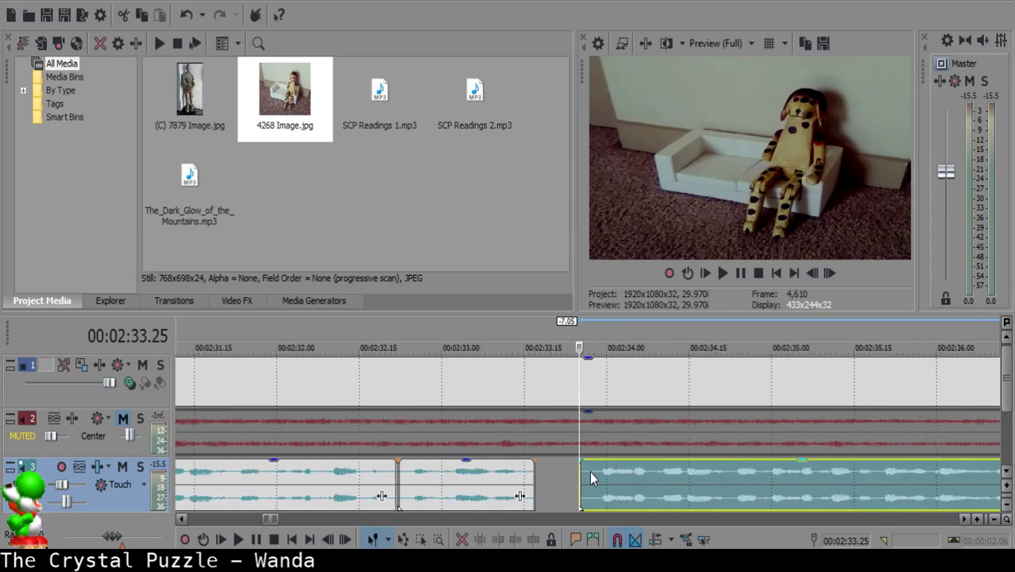
- Fine-tune the pause after 2:33.17 by moving the following narration 2 frames later and, after replaying, 3 frames earlier
drag(589, 477, 598, 477)
click(440, 492)
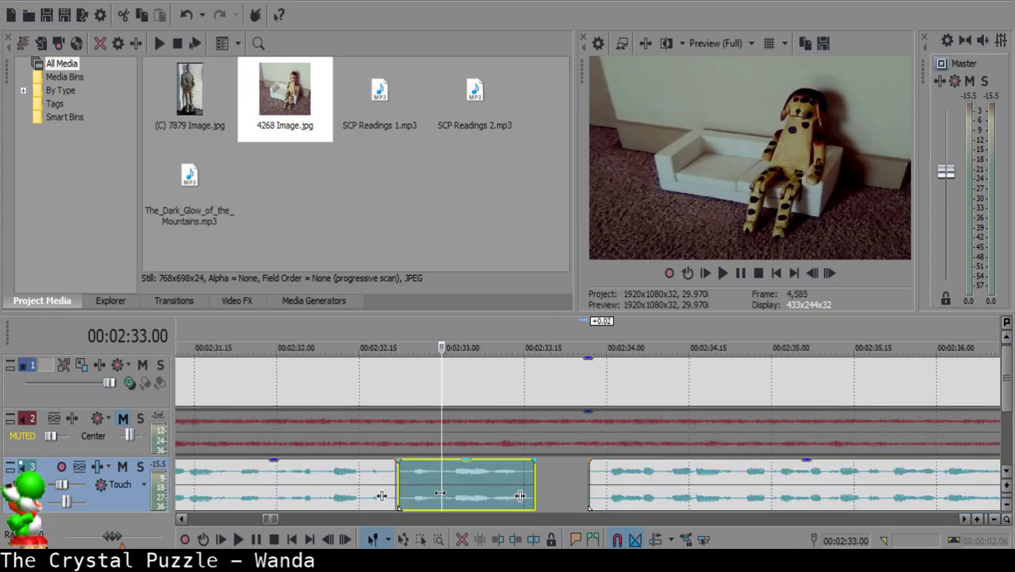
key(space)
drag(607, 481, 589, 487)
click(419, 484)
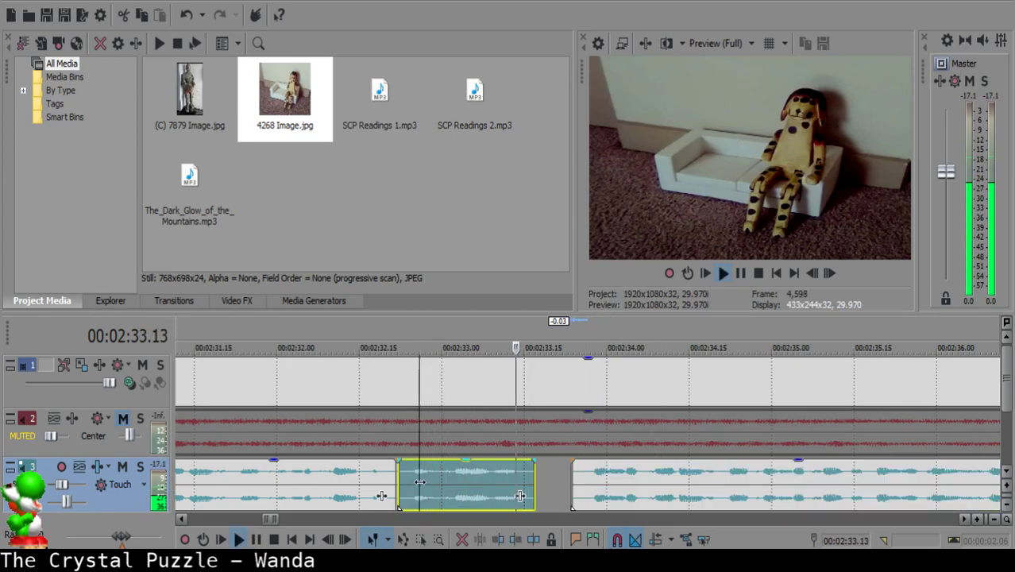
- Listen to the narration following the adjusted pause and split it after the phrase ends, at about 2:36.28
scroll(594, 480, down, 6)
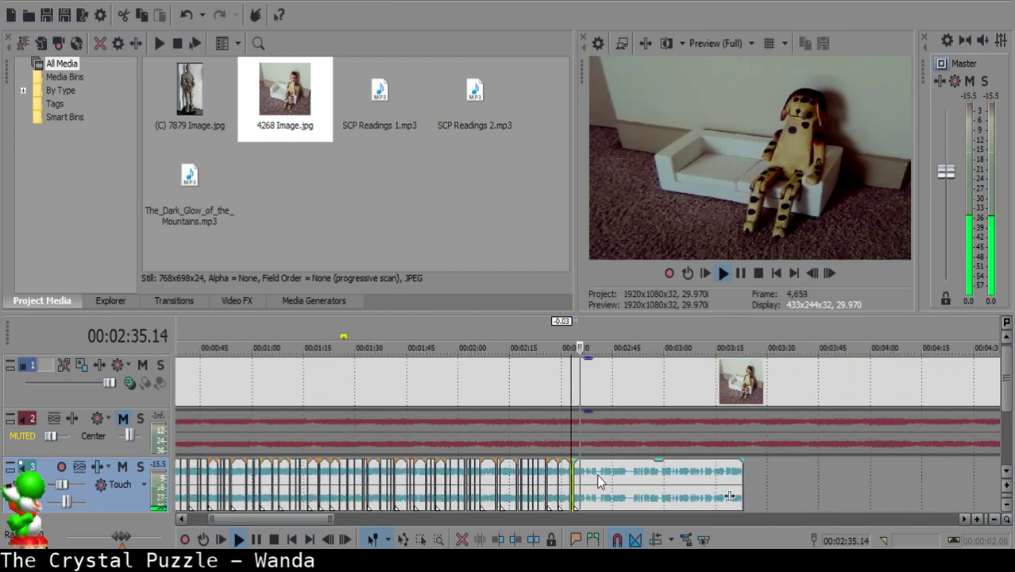
scroll(598, 475, up, 8)
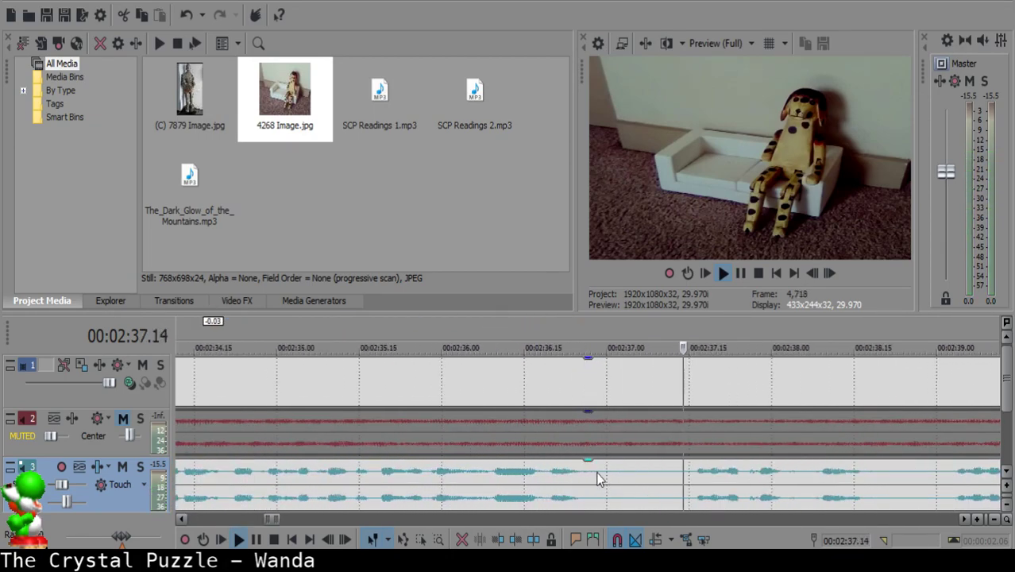
click(597, 472)
key(space)
key(s)
key(space)
key(Return)
- Sample the narration from about 2:37.13 and split it at about 2:39.01, just before the next phrase
scroll(599, 471, down, 1)
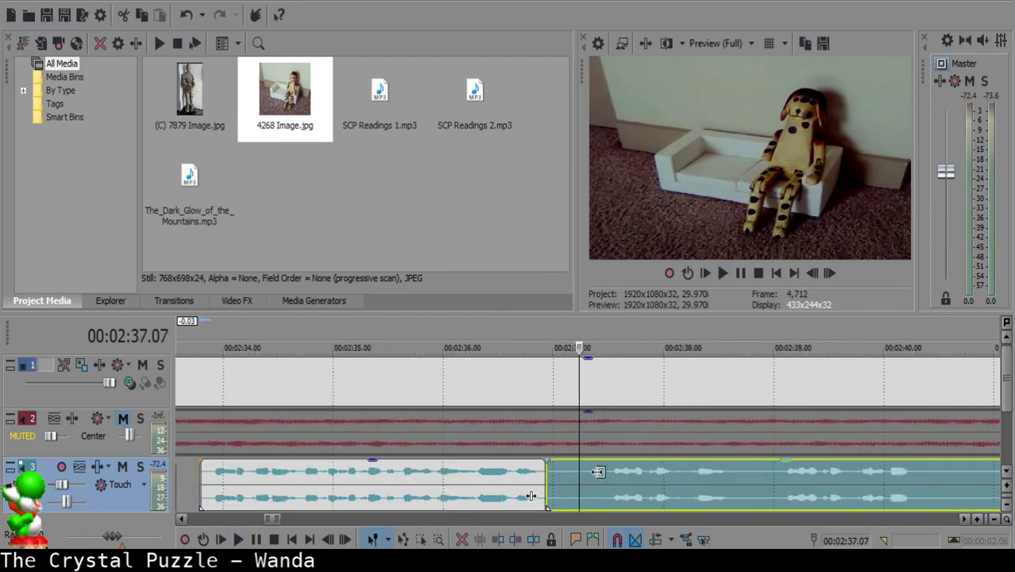
scroll(598, 472, down, 2)
click(594, 477)
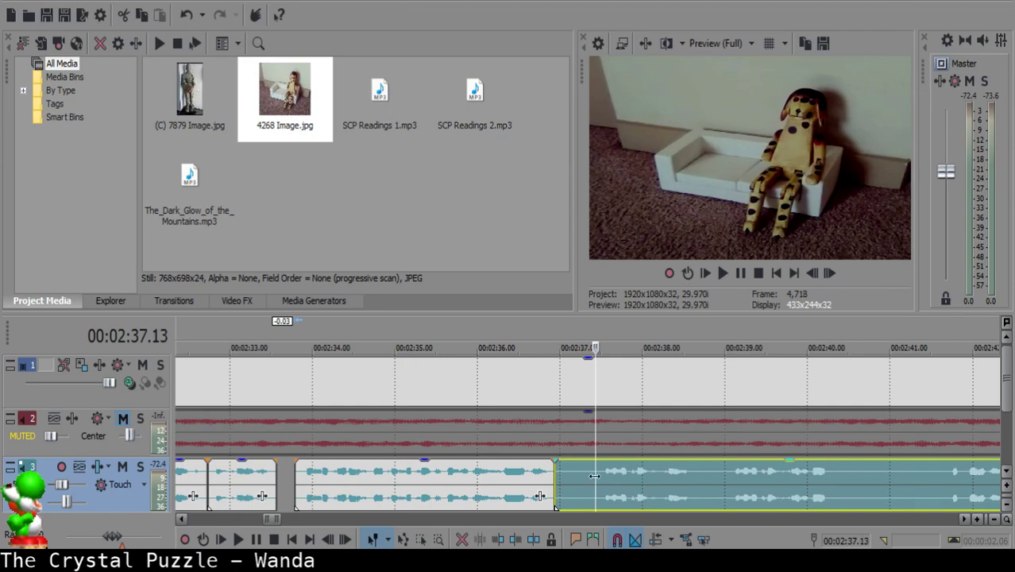
key(space)
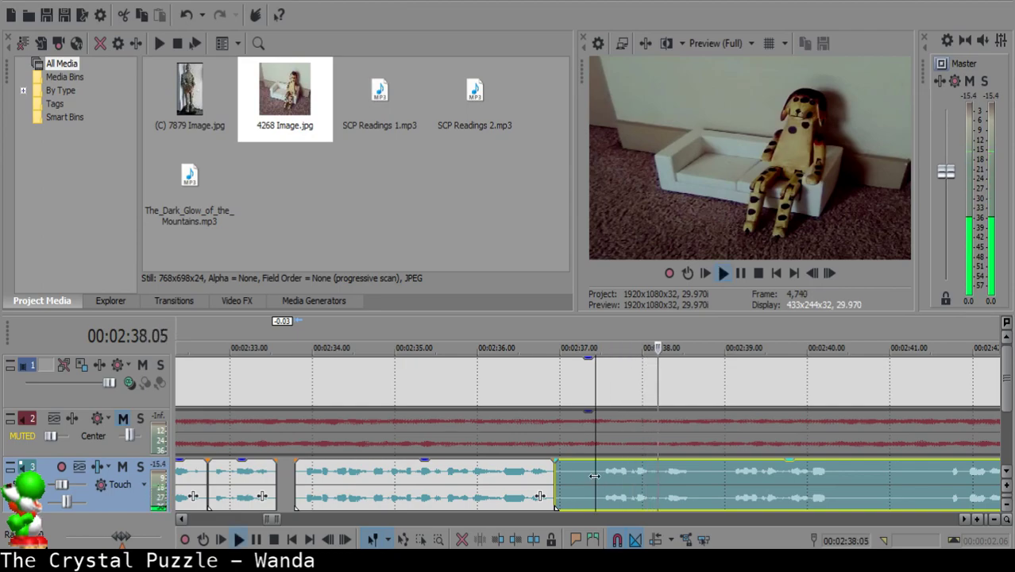
scroll(594, 475, up, 2)
click(566, 475)
key(space)
key(s)
- Delete the section between about 2:36.28 and 2:39.01 and move the following narration back 2 seconds 3 frames to close the gap
click(533, 480)
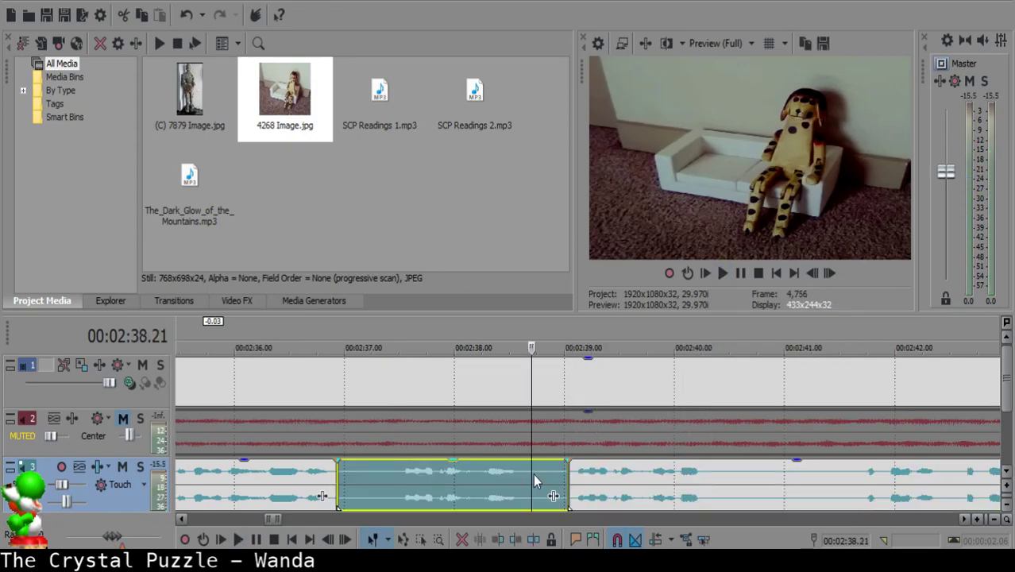
key(Delete)
drag(615, 484, 385, 486)
- Replay the narration across the 2:36.28 join and listen to how the following phrase flows
click(235, 493)
key(space)
scroll(513, 481, down, 4)
scroll(513, 481, up, 4)
click(576, 480)
key(space)
click(570, 477)
key(space)
key(Return)
- Find the end of the phrase after the 2:36.28 join and split the narration there, at about 2:38.09
click(719, 484)
key(space)
click(731, 479)
key(space)
key(s)
- Split the narration again at about 2:38.24 and delete the silent section between 2:38.09 and 2:38.24
key(space)
scroll(650, 469, down, 3)
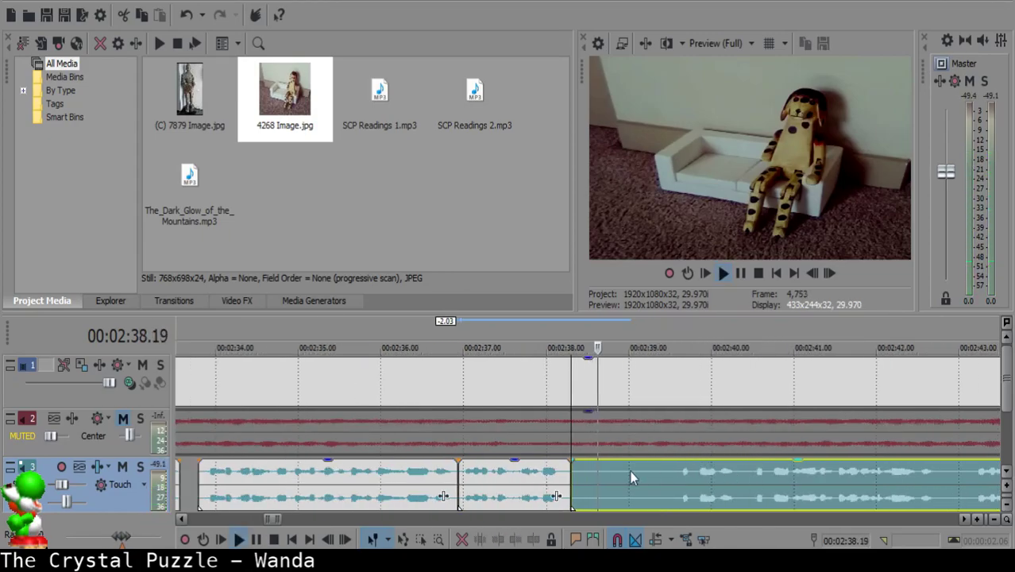
key(Return)
key(s)
click(583, 478)
scroll(580, 477, up, 3)
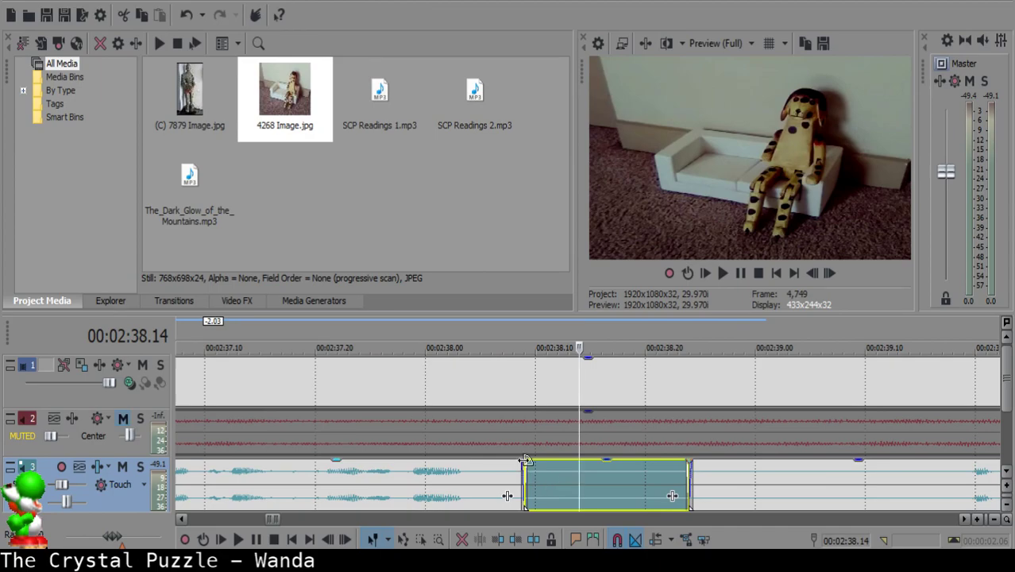
key(Delete)
- Add a fade-out of about 5 frames to the clip ending at 2:38.09 and replay the narration into the next phrase
drag(525, 460, 464, 478)
click(380, 493)
key(space)
scroll(739, 498, down, 3)
click(685, 473)
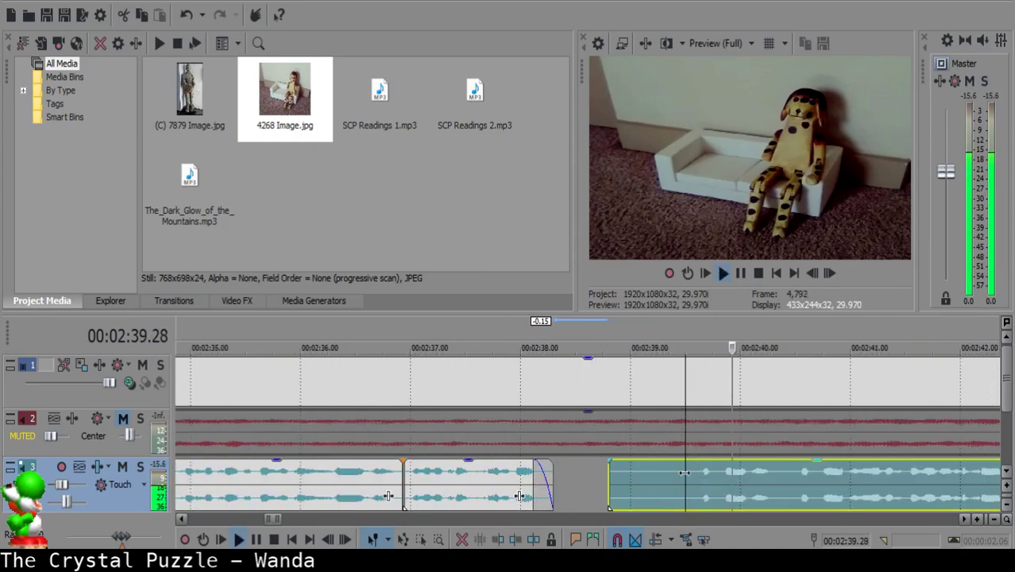
- Cut out the narration between 2:38.24 and about 2:40.13 and pull the following clip back to about 2:38.13
scroll(684, 473, down, 2)
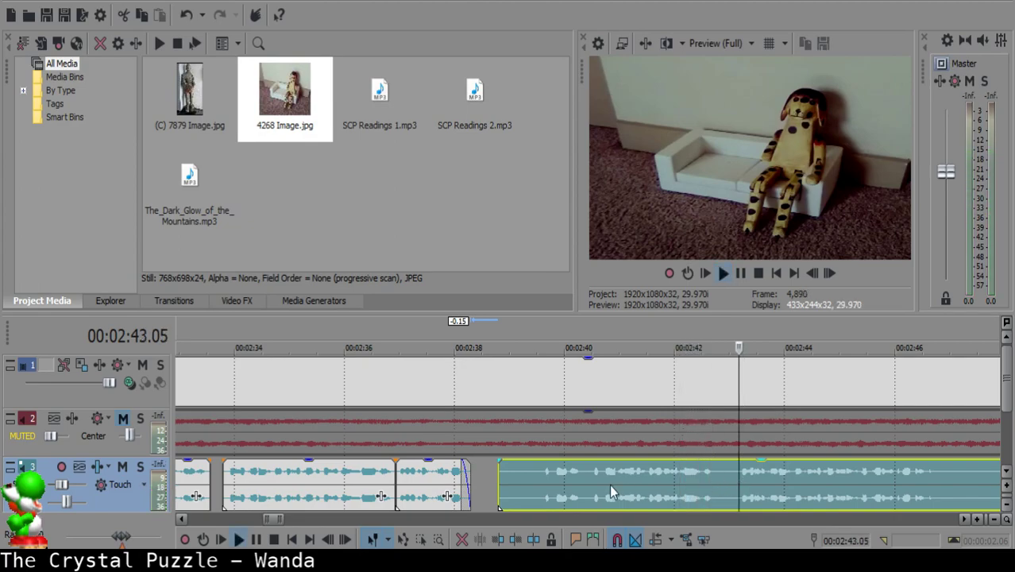
click(588, 477)
key(space)
key(s)
click(511, 479)
key(Delete)
- Replay the join after the faded clip and nudge the following clip to start at about 2:38.12
click(432, 475)
key(space)
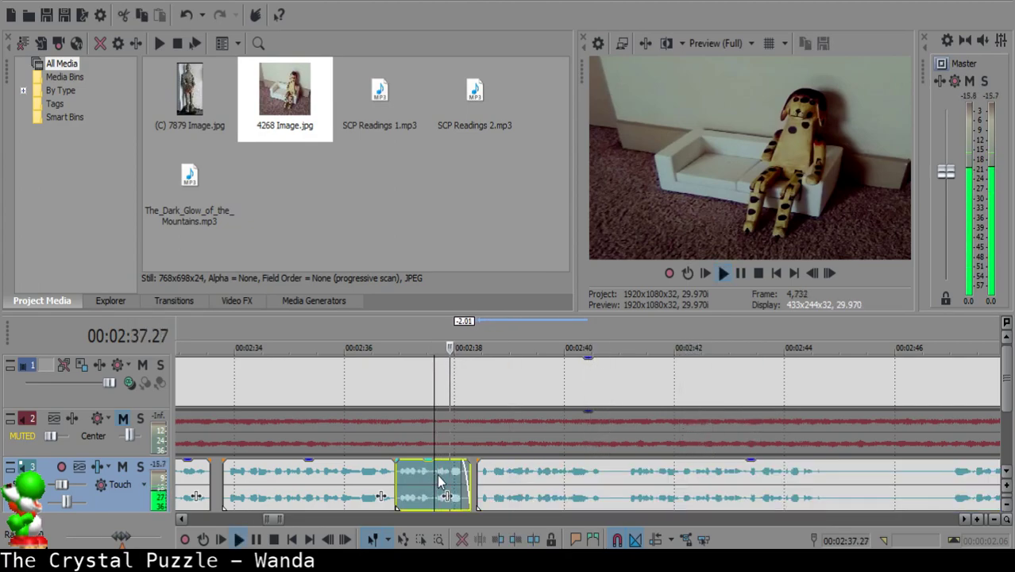
scroll(438, 476, up, 3)
drag(595, 479, 586, 488)
click(454, 486)
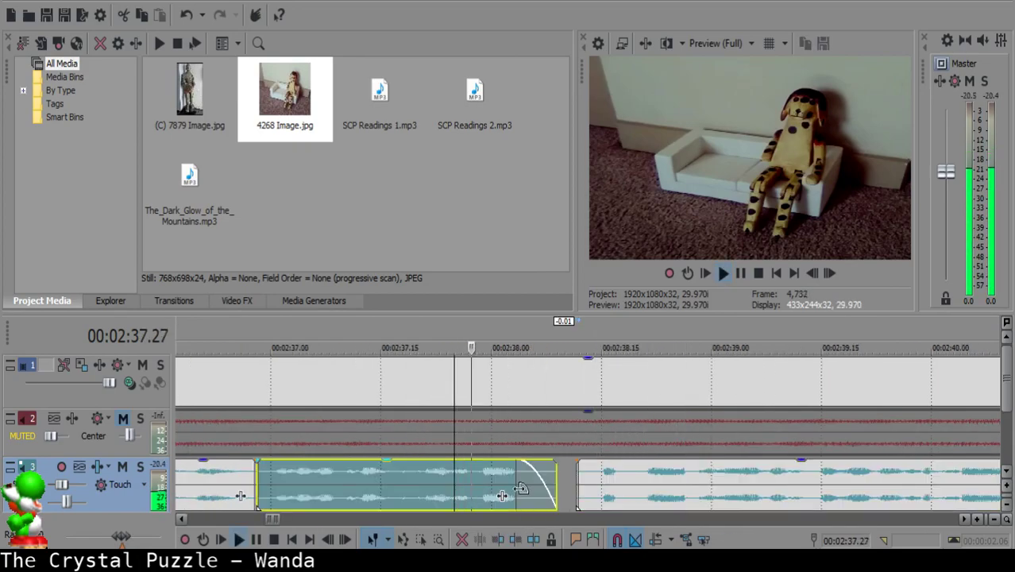
key(Return)
- Split the narration at 2:38.18 and about 2:38.20, delete the sliver between, and leave a one-frame gap
click(624, 471)
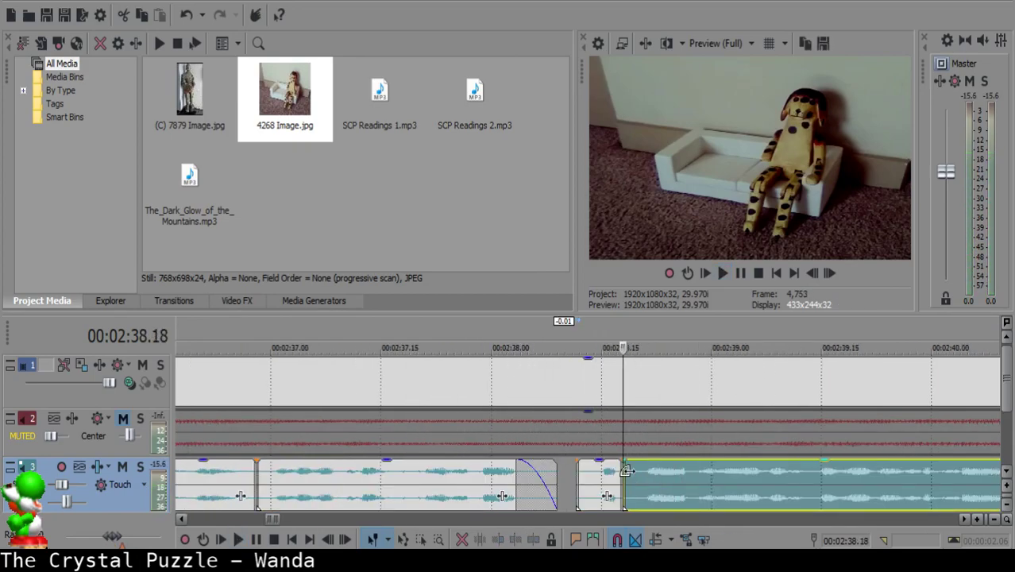
click(634, 471)
key(space)
key(space)
key(s)
click(627, 471)
key(Delete)
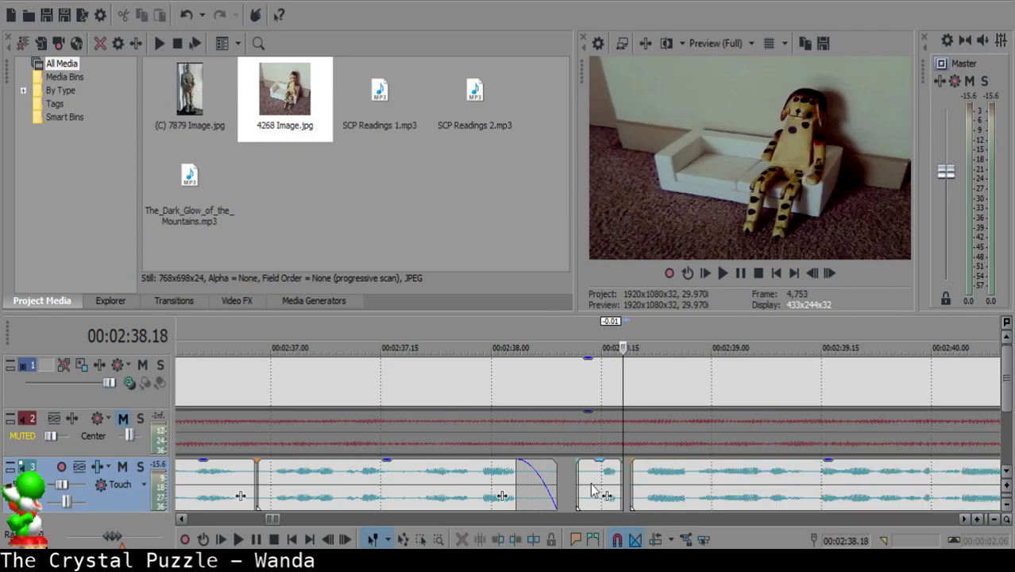
- Replay onward, cut the narration between 2:40.21 and about 2:41.01, and close the gap at 2:40.21
click(591, 489)
key(space)
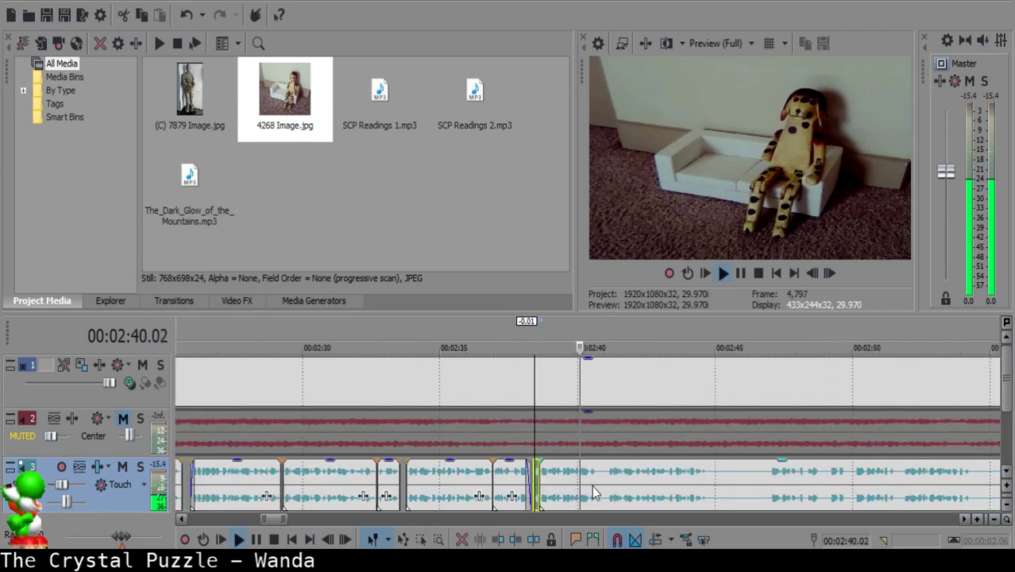
click(615, 476)
key(s)
key(Return)
click(657, 475)
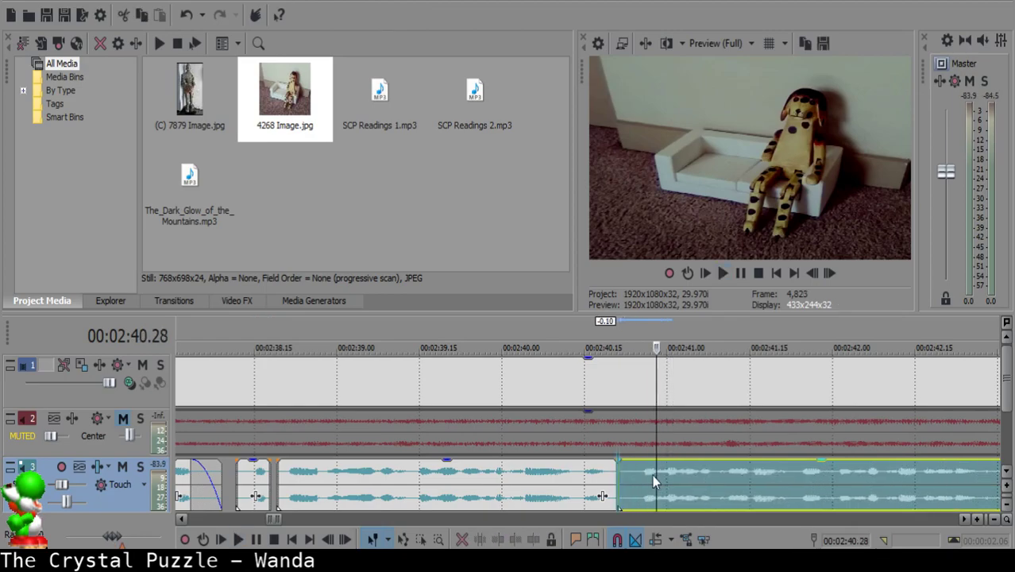
- Replay the 2:40.21 join, trim about two frames from the start of the following clip and close the gap
click(562, 476)
key(space)
click(629, 479)
key(space)
key(s)
key(Left)
drag(650, 471, 642, 472)
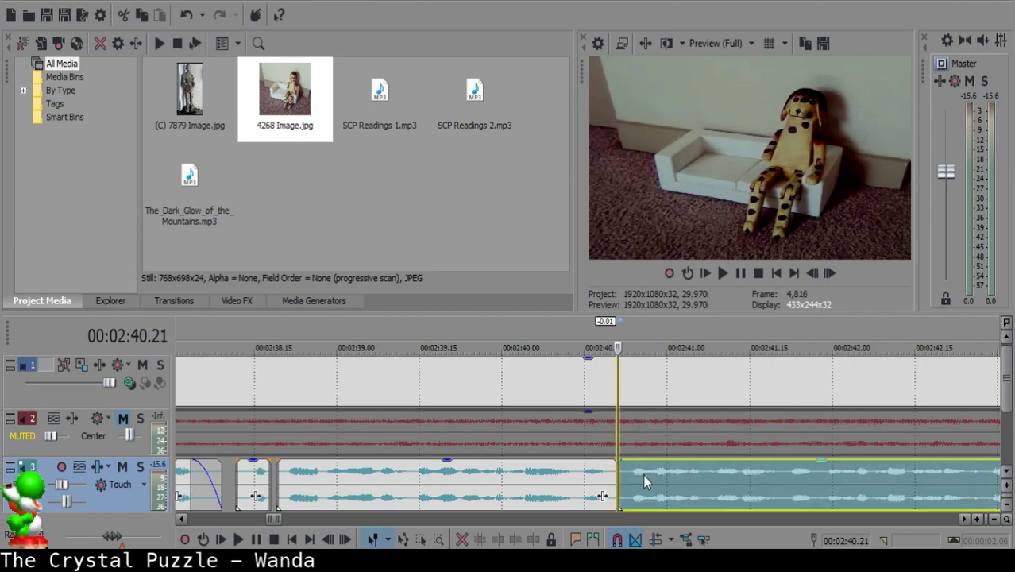
- Listen on from the 2:40.21 join and split the narration at the end of the phrase, at about 2:44.10
click(559, 475)
key(space)
scroll(593, 472, down, 12)
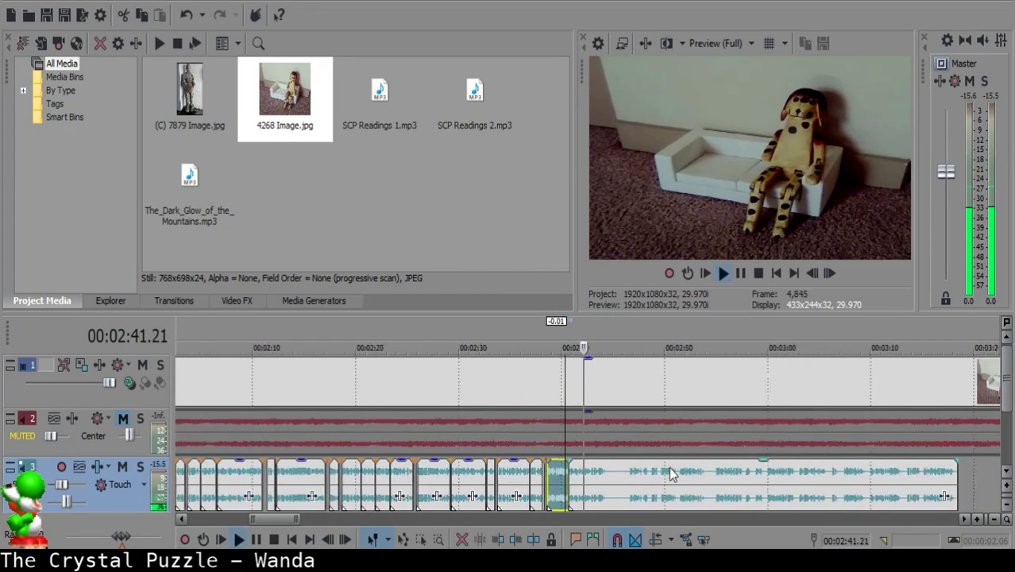
scroll(637, 480, up, 12)
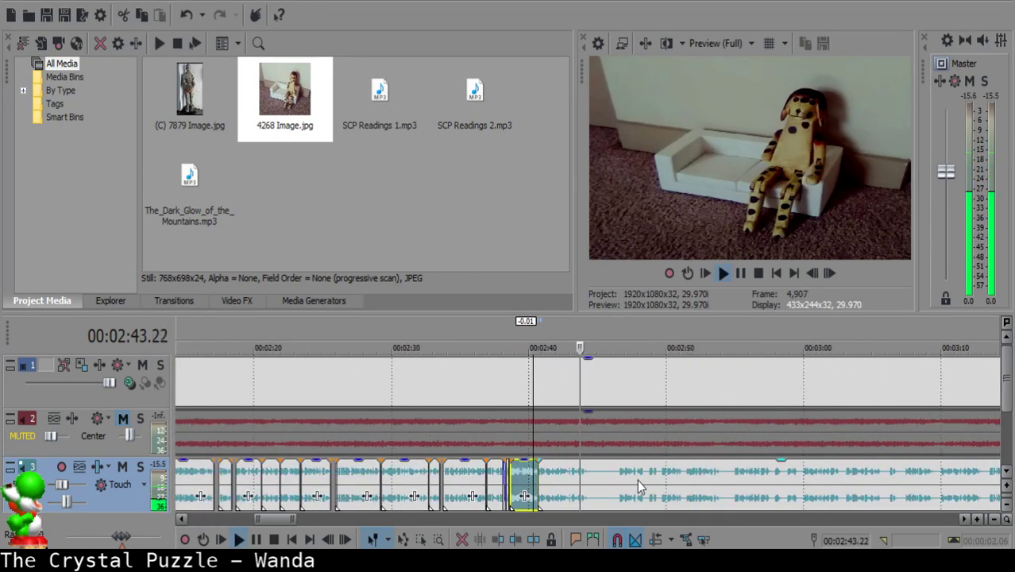
click(573, 471)
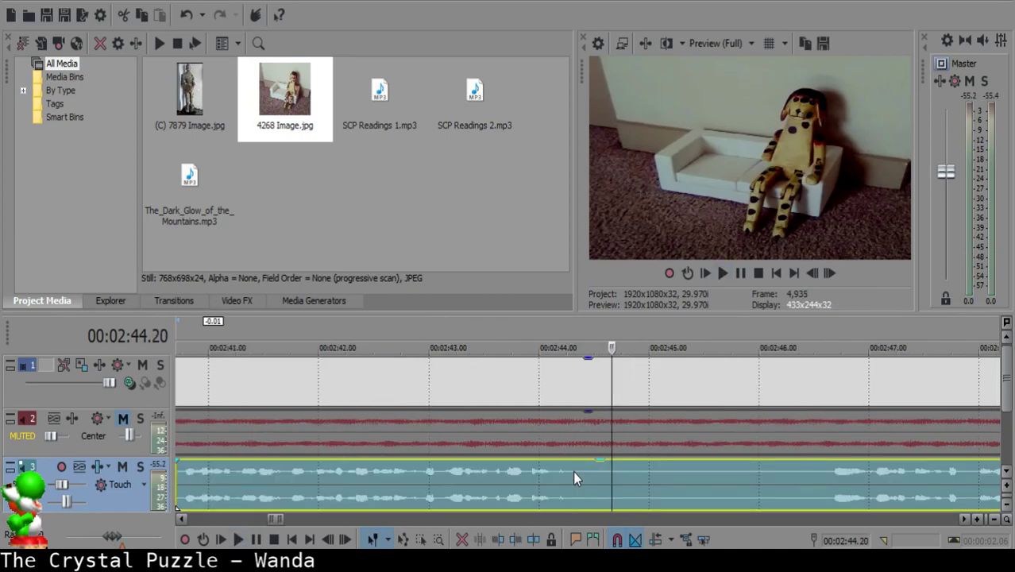
key(s)
- Listen through the narration after 2:44.10 and split it where the section to keep begins, at 2:49.20
scroll(831, 475, down, 1)
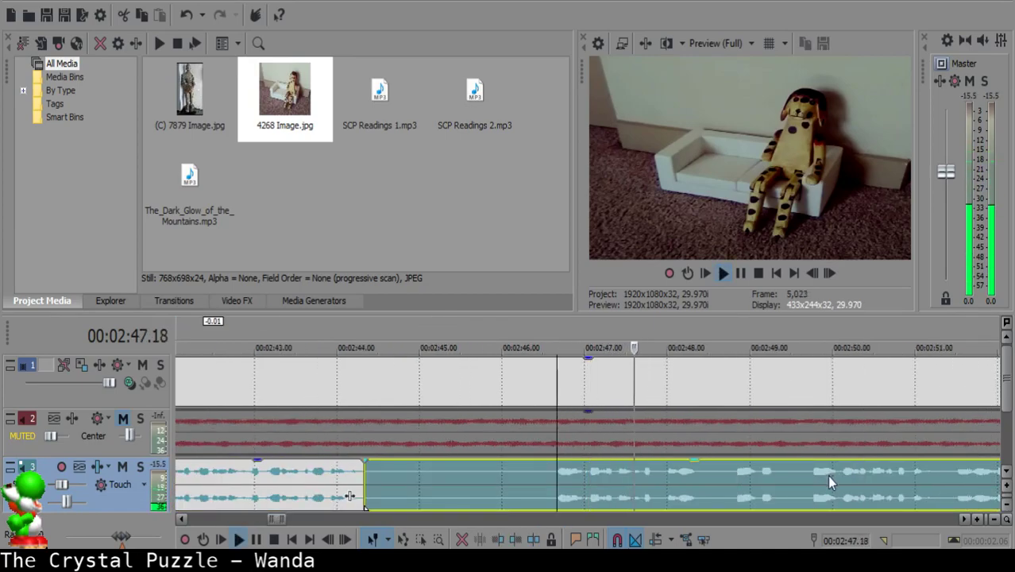
scroll(822, 479, up, 1)
scroll(747, 479, down, 1)
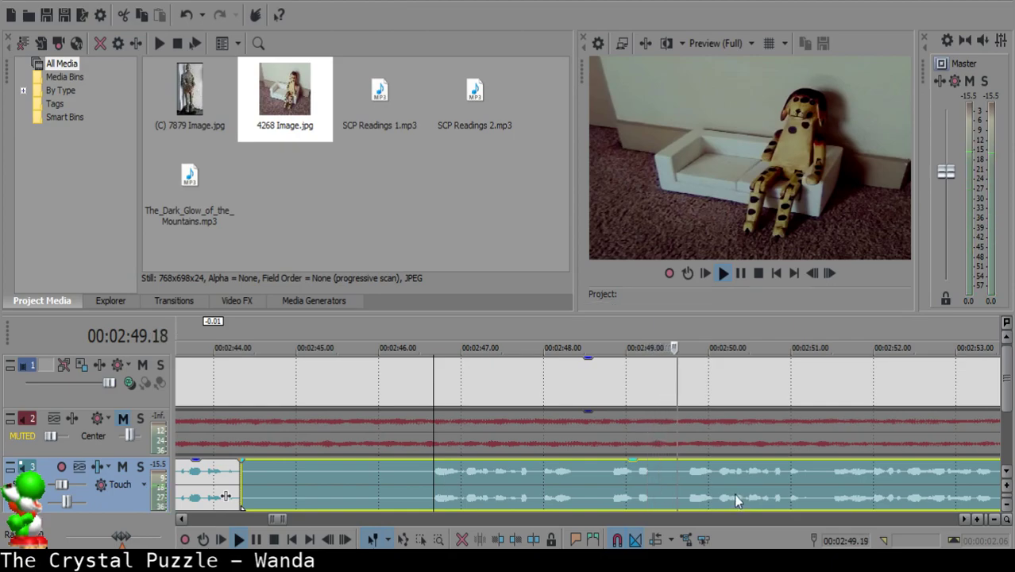
scroll(737, 491, down, 1)
scroll(734, 489, up, 1)
click(529, 475)
key(space)
key(s)
- Delete the section between 2:44.10 and 2:49.20 and move the following narration back to about 2:44.13
scroll(530, 475, down, 3)
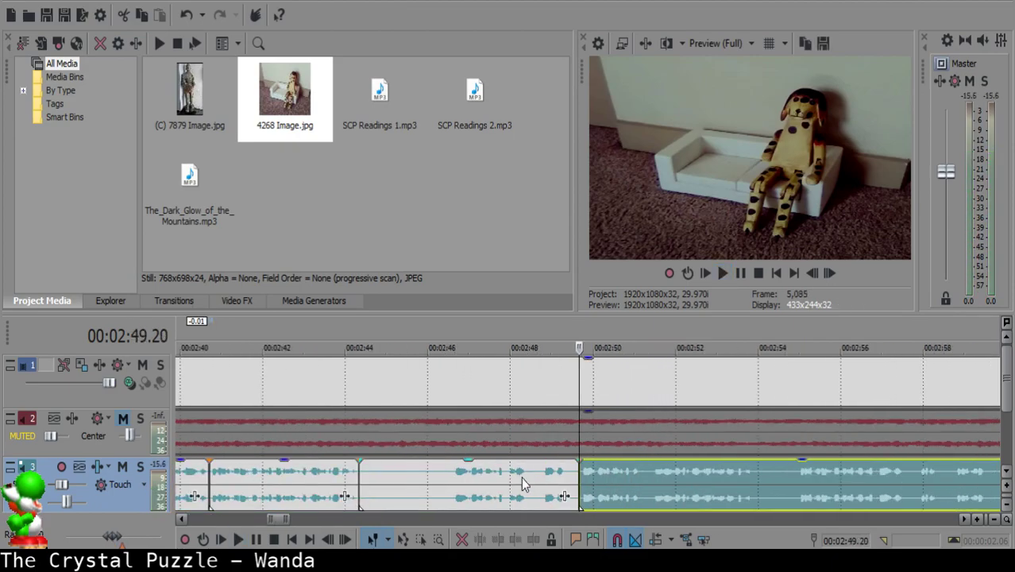
click(369, 472)
scroll(578, 475, up, 3)
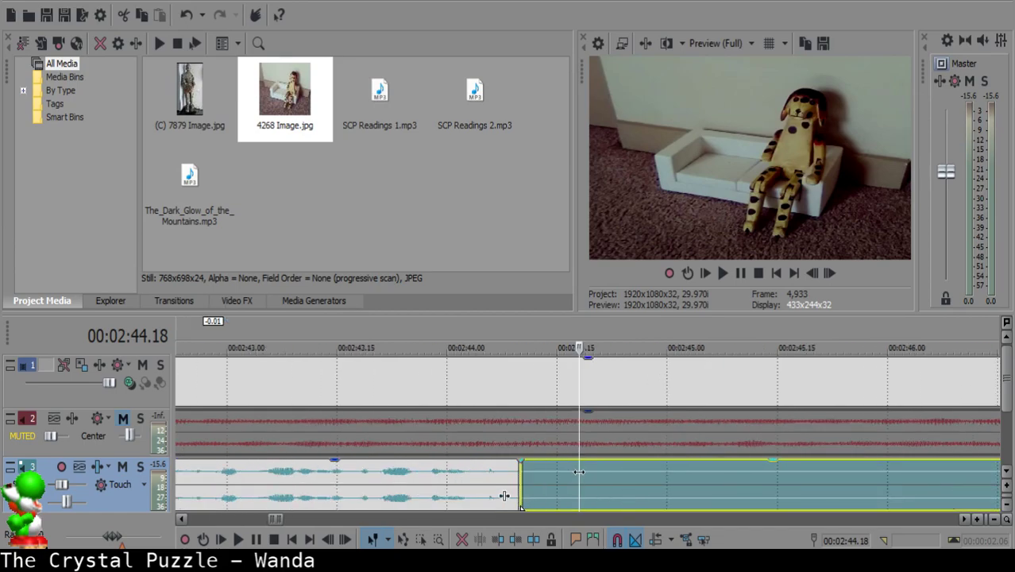
scroll(581, 477, down, 3)
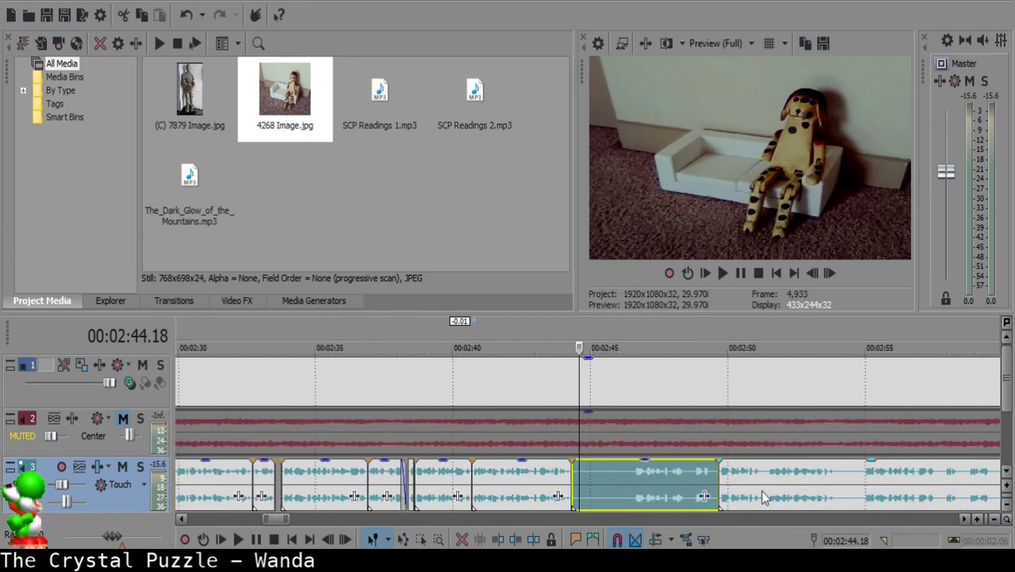
key(Delete)
drag(762, 490, 561, 489)
click(561, 490)
scroll(607, 486, up, 3)
click(634, 481)
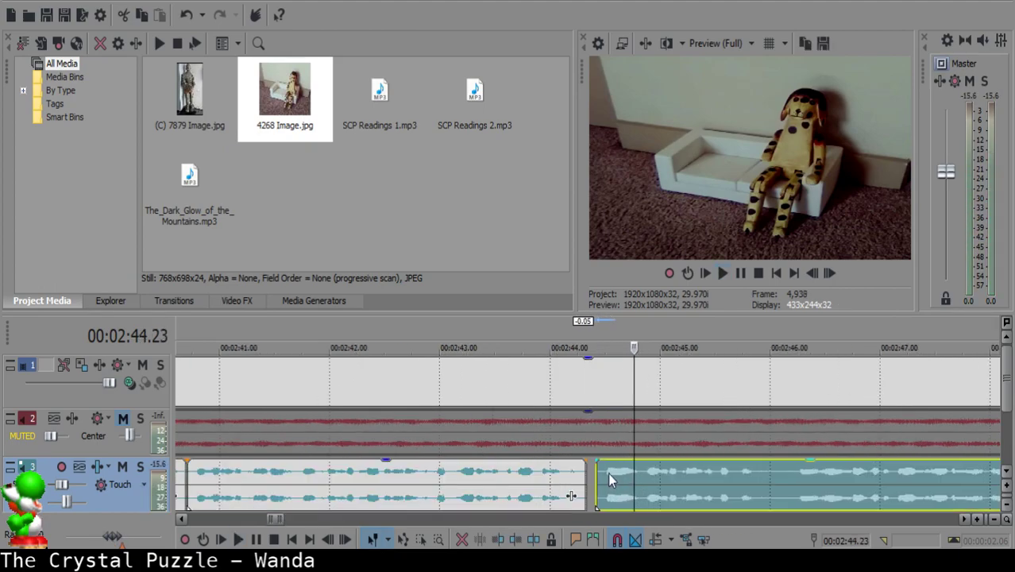
- Fine-tune the clip after 2:44.10 to start at about 2:44.12 and replay across the join
click(506, 476)
key(space)
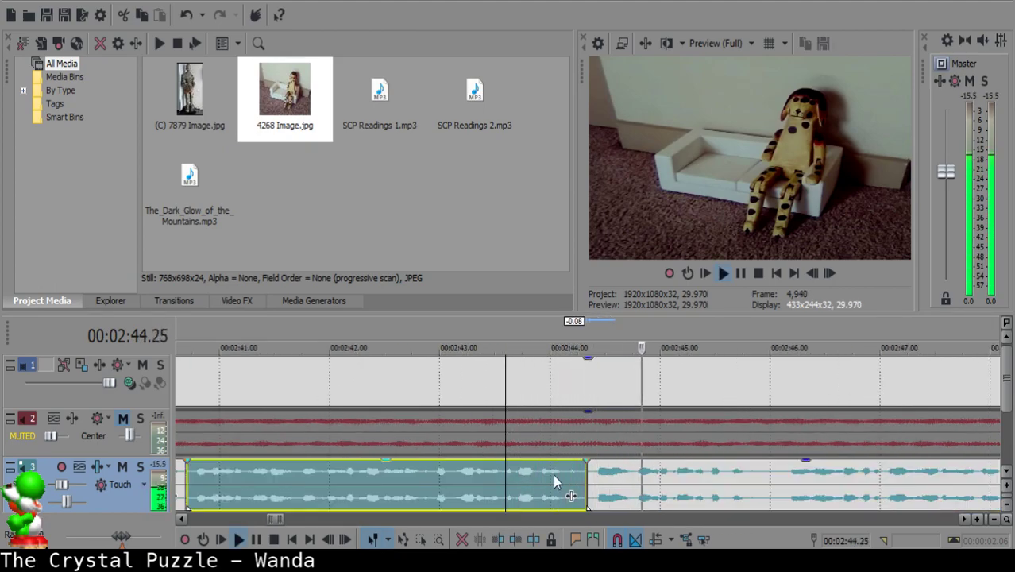
key(Return)
click(596, 482)
click(522, 487)
key(space)
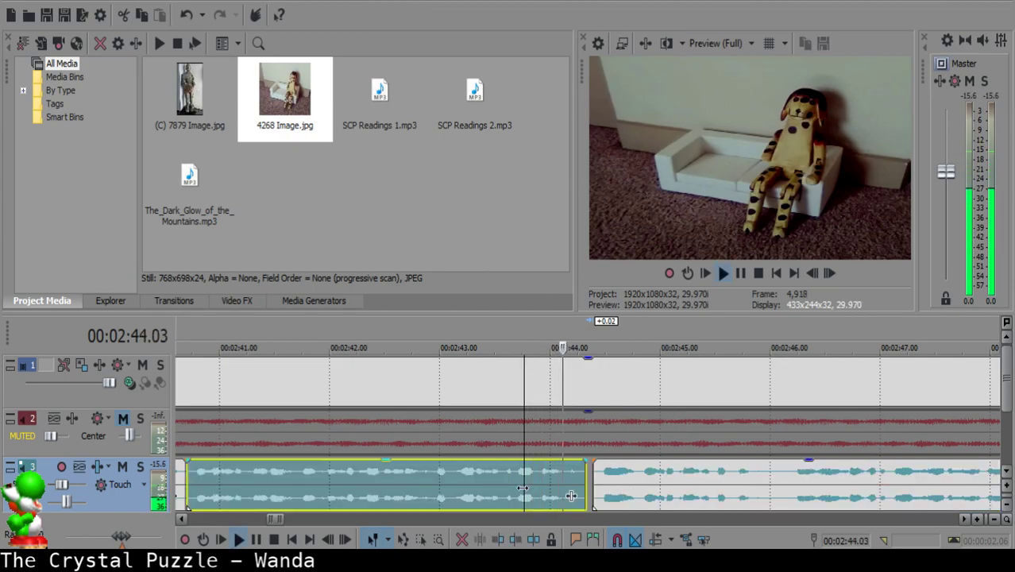
- Listen on past the 2:44.12 join and split the narration at the end of the phrase, at 2:46.00
scroll(612, 488, down, 3)
scroll(631, 487, up, 4)
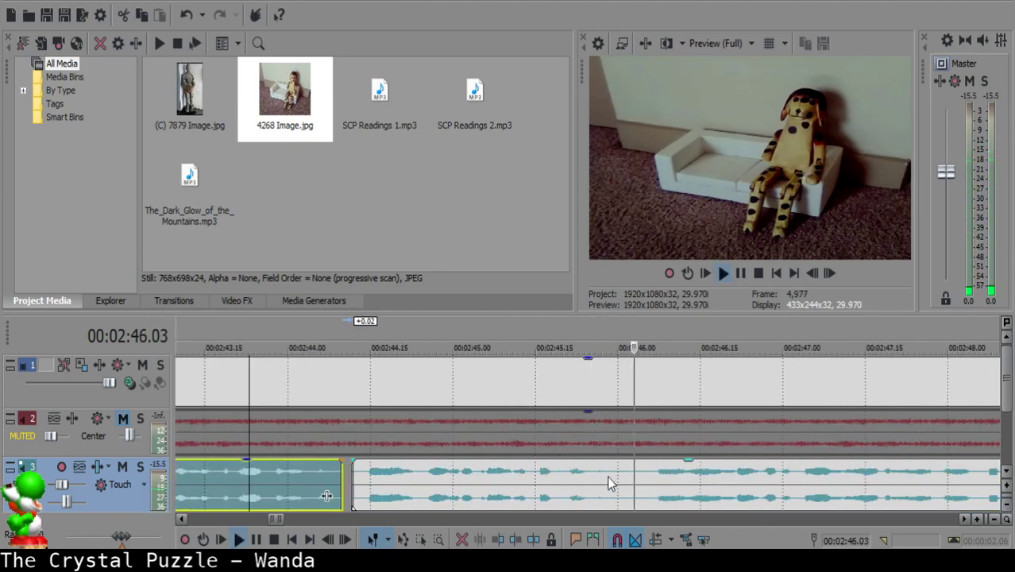
click(618, 471)
key(s)
- Audition the narration after 2:46.00 and split it just before the phrase starting at 2:49.19
scroll(628, 478, down, 3)
click(688, 478)
click(854, 487)
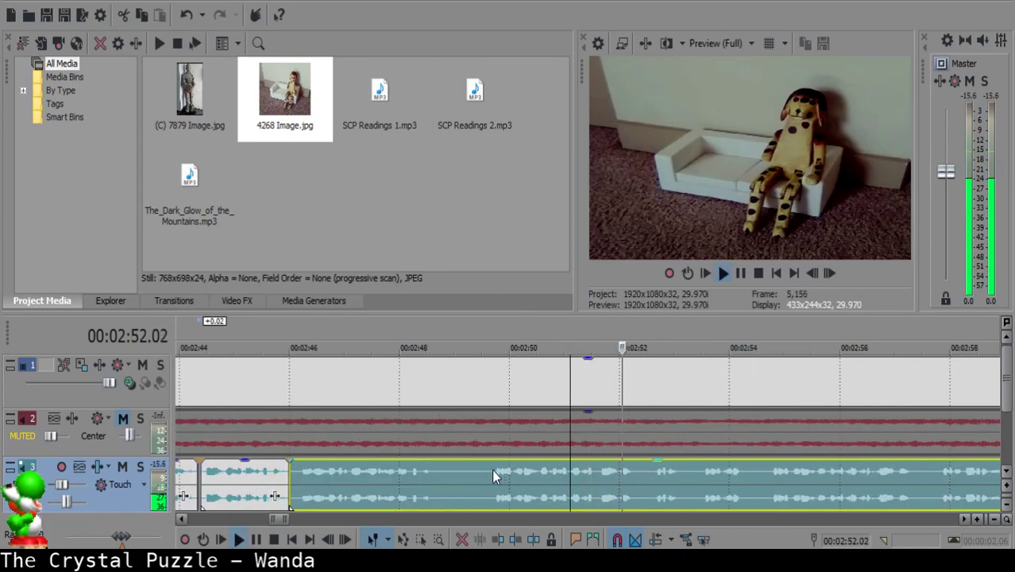
click(488, 474)
key(space)
key(space)
key(s)
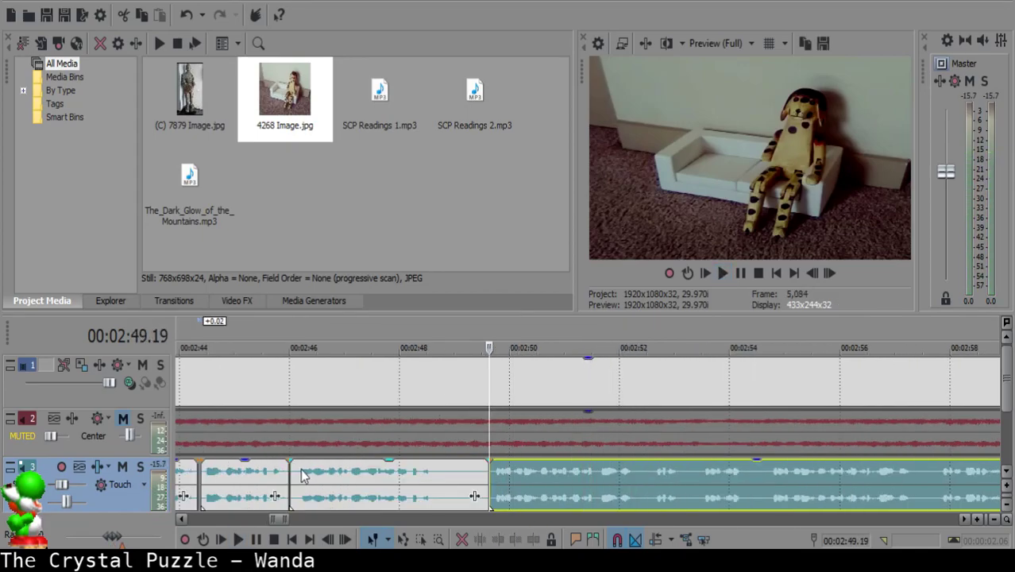
- Delete the section between 2:46.00 and 2:49.19, move the following clip back to 2:46.06 and replay it
click(297, 473)
key(Delete)
drag(531, 504, 331, 473)
click(251, 474)
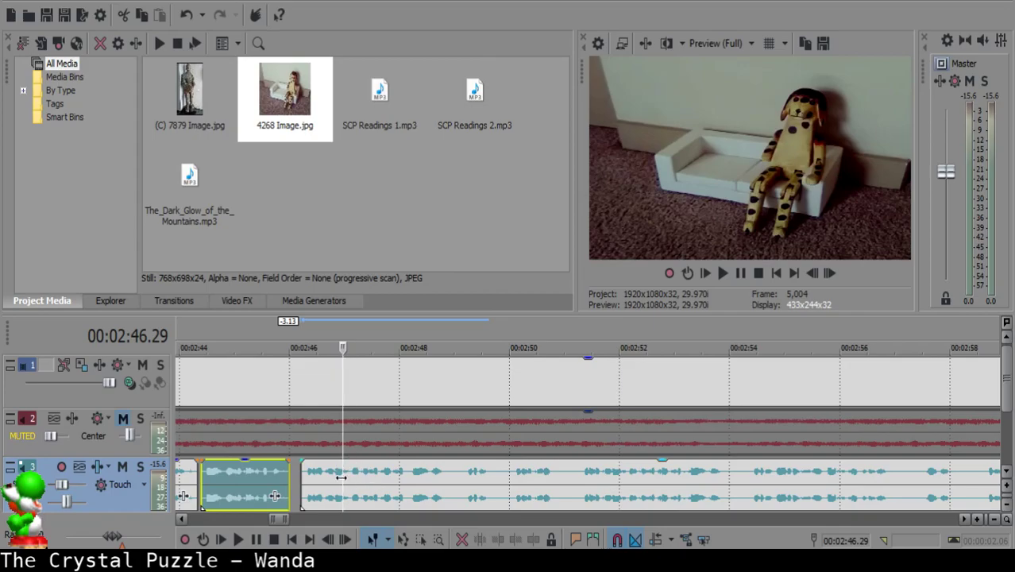
key(space)
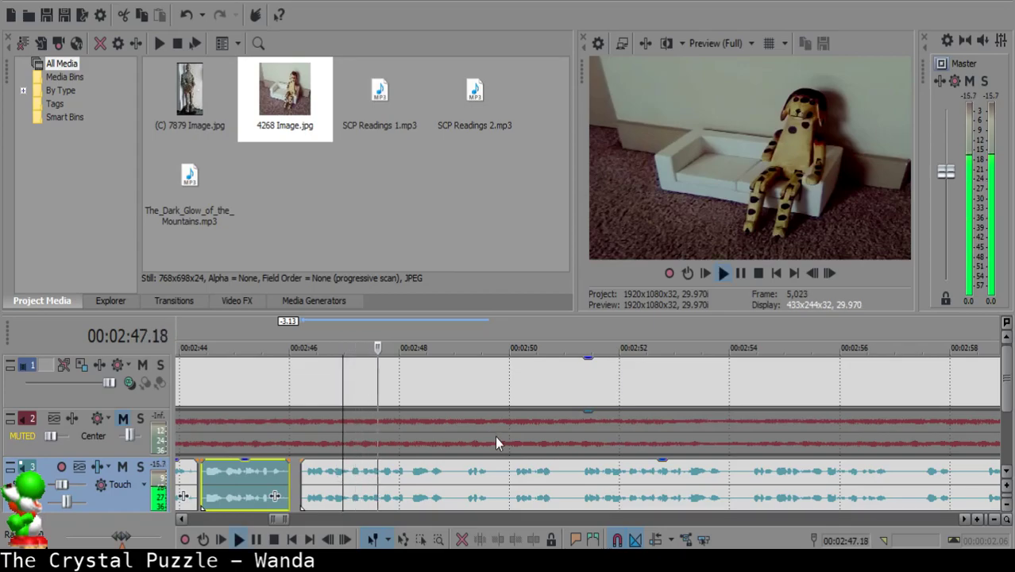
- Split the narration in the pause after the phrase at 2:48.25
scroll(548, 468, up, 3)
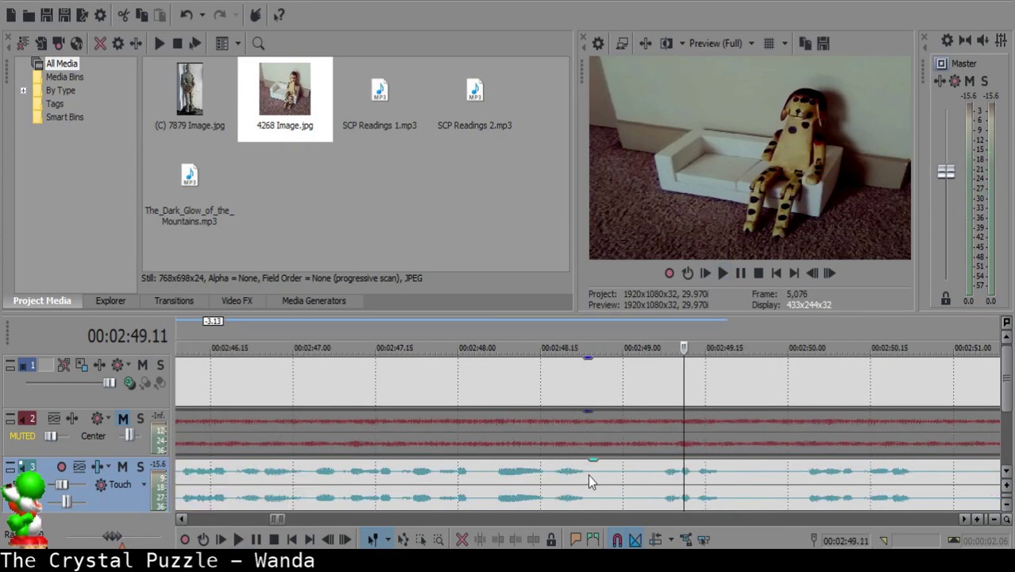
click(588, 476)
click(594, 473)
key(s)
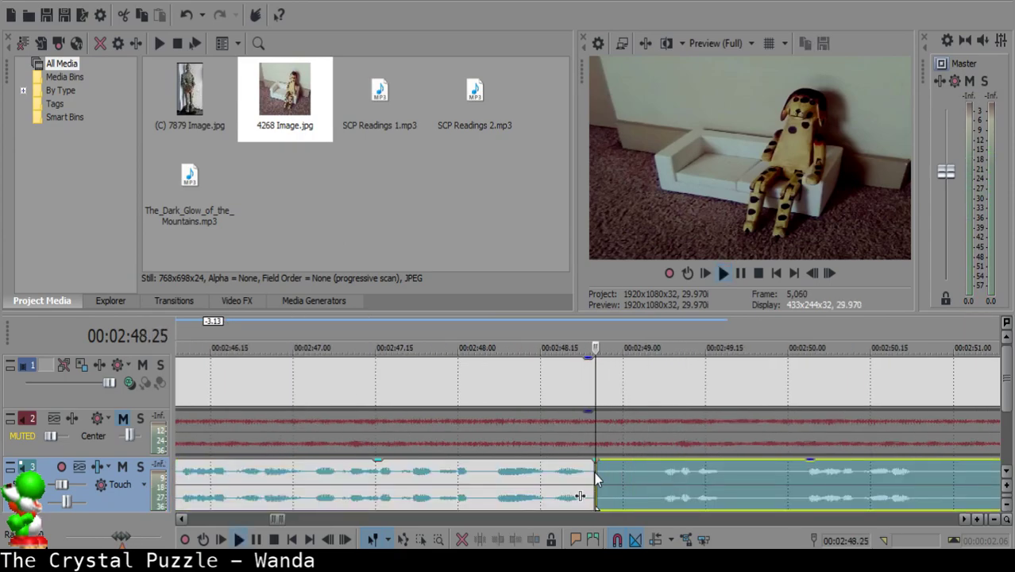
- Listen to the phrases after 2:48.25 and split the narration where the next take begins, at about 2:51.07
scroll(628, 476, down, 1)
scroll(675, 486, down, 1)
scroll(675, 486, up, 1)
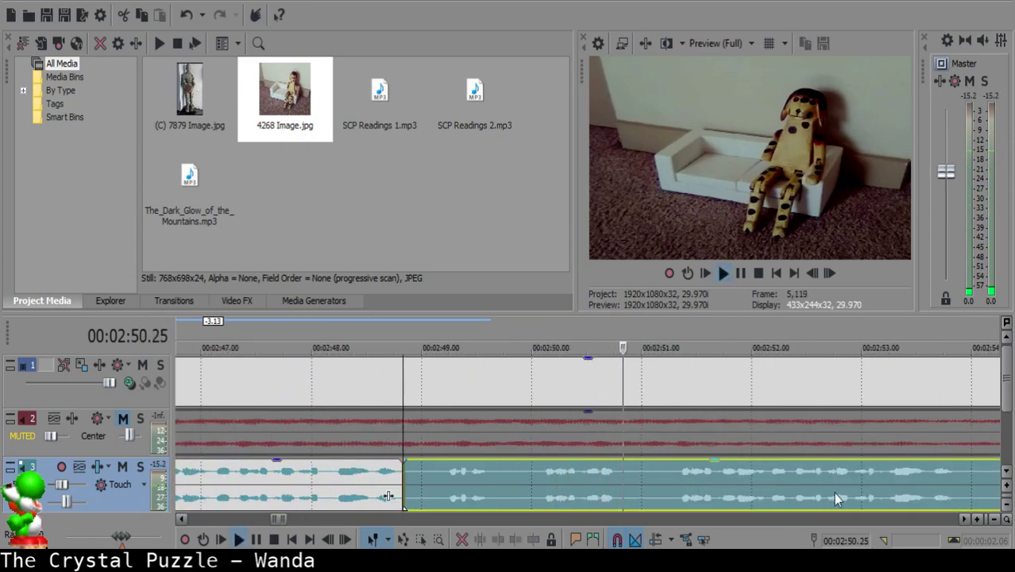
click(858, 486)
scroll(857, 486, down, 1)
click(430, 471)
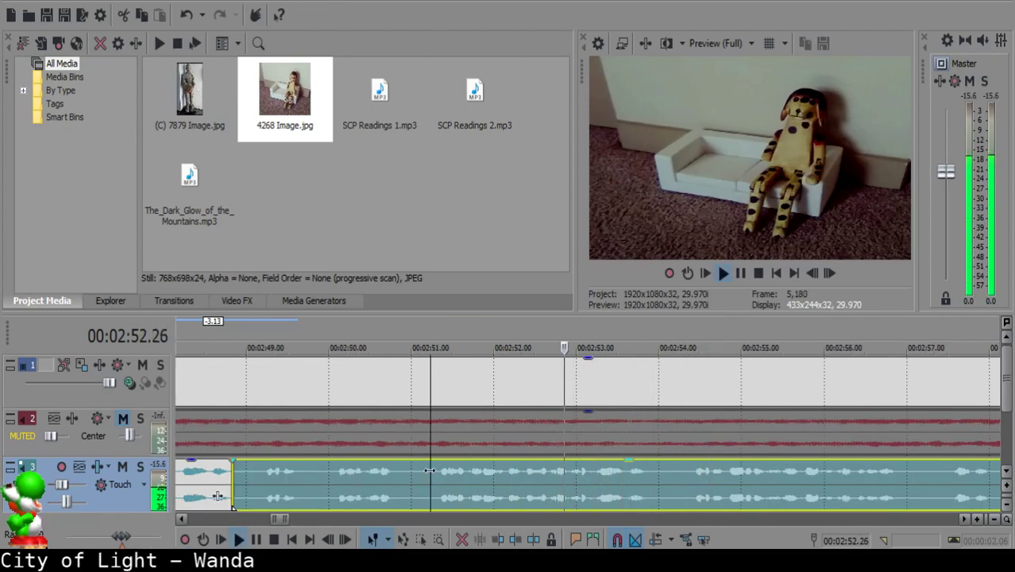
key(space)
scroll(483, 476, down, 1)
- Audition the narration around 2:48.25 and delete the section between 2:48.25 and about 2:51.07
click(526, 485)
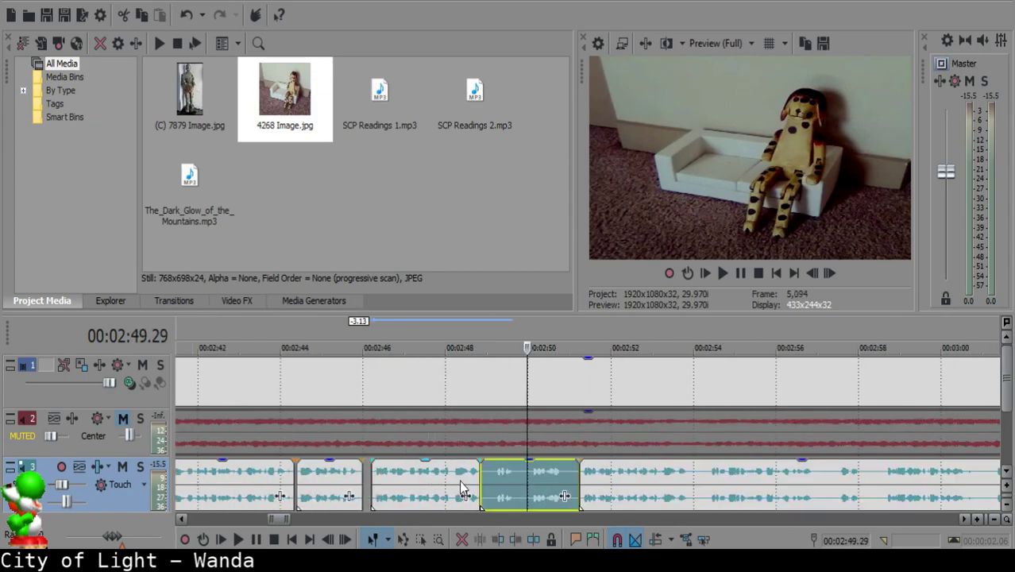
click(460, 479)
key(space)
key(space)
click(510, 479)
key(Delete)
- Delete the clip from 2:46.06 to 2:48.25, move the following narration back to 2:46.06 and replay the join
click(374, 469)
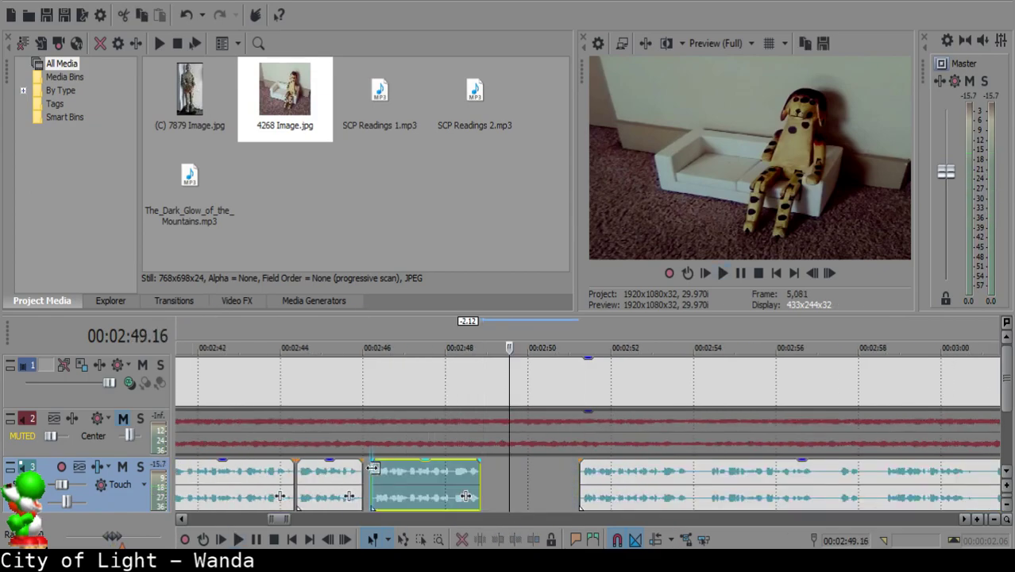
key(Delete)
drag(646, 492, 443, 480)
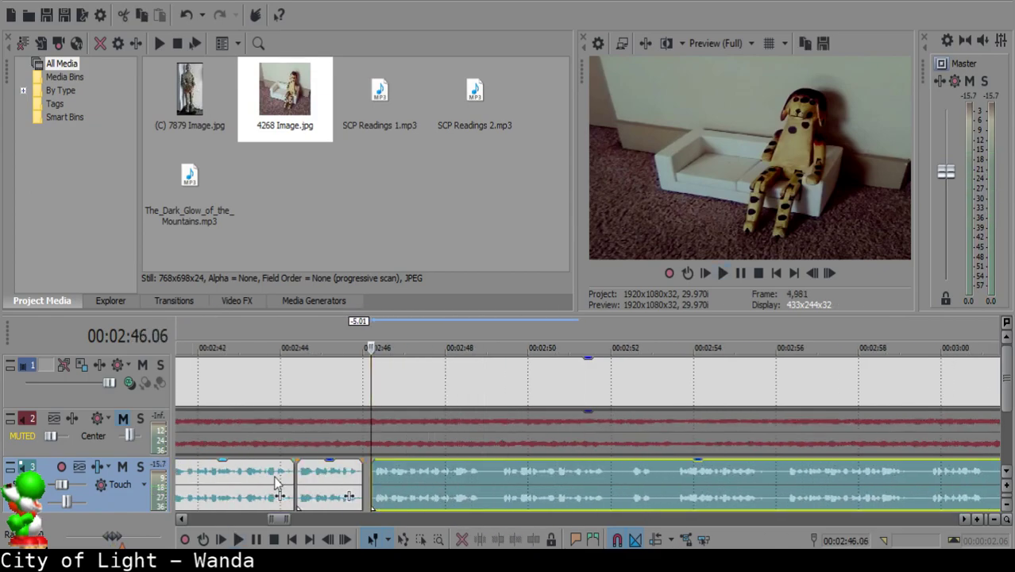
click(329, 474)
key(space)
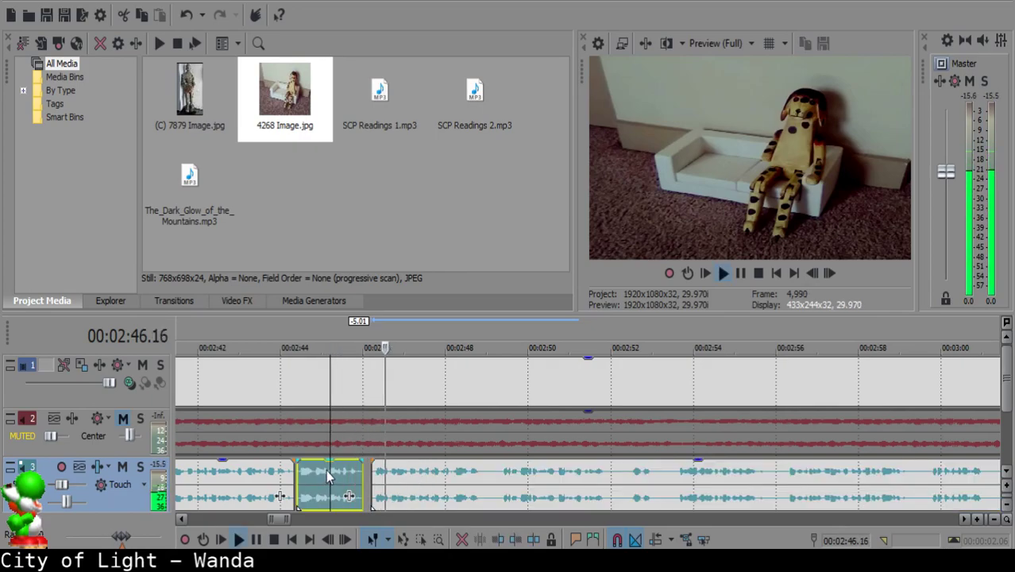
- Listen to the take moved to 2:46.06 and split it after its first phrase, at about 2:48.25
scroll(494, 474, up, 4)
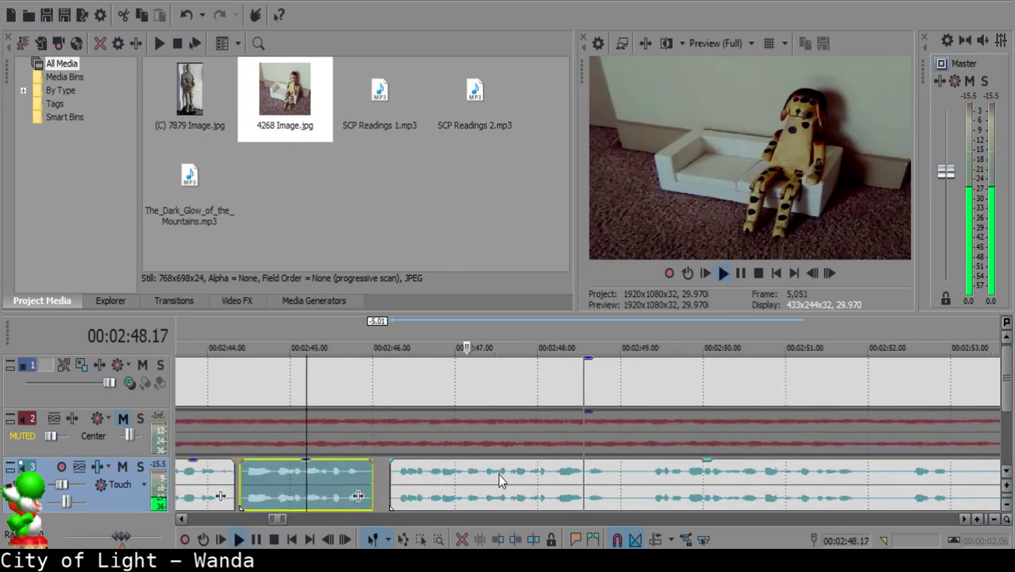
click(623, 474)
key(s)
- Audition the narration after 2:48.25, split it at 2:49.10 and delete the silent section between 2:48.25 and 2:49.10
scroll(735, 493, down, 3)
scroll(556, 476, up, 2)
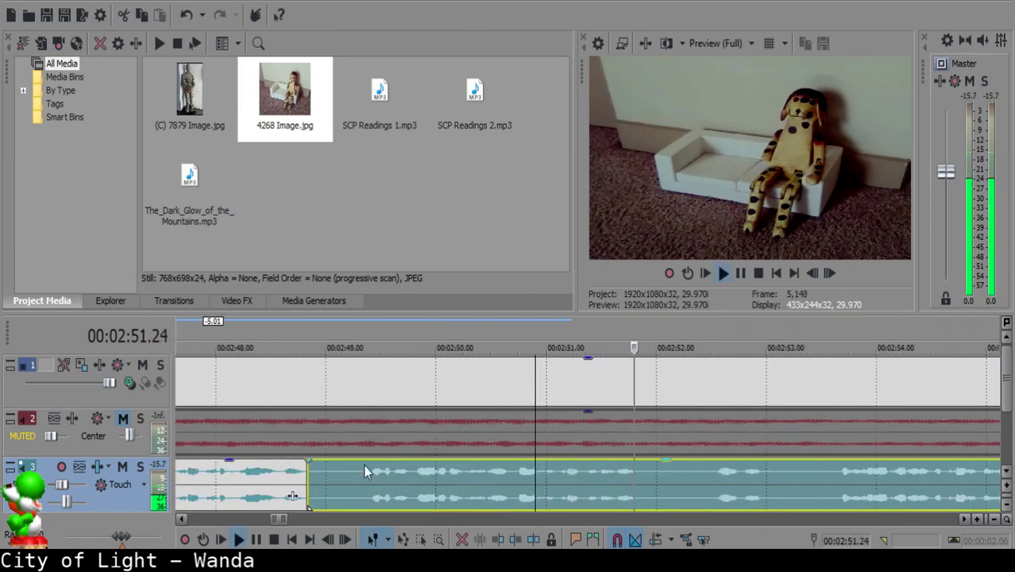
click(363, 475)
key(space)
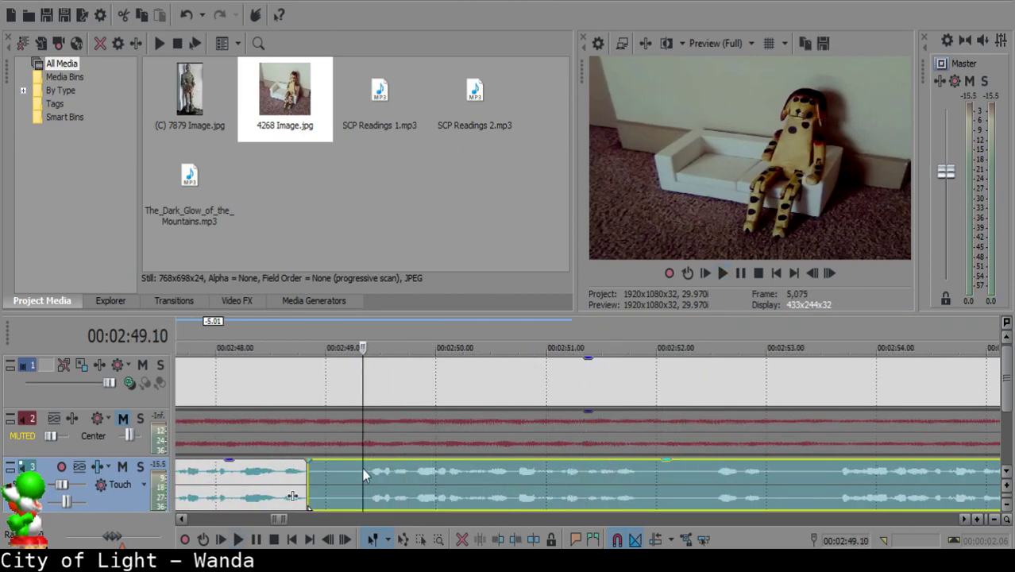
key(s)
click(326, 477)
key(Delete)
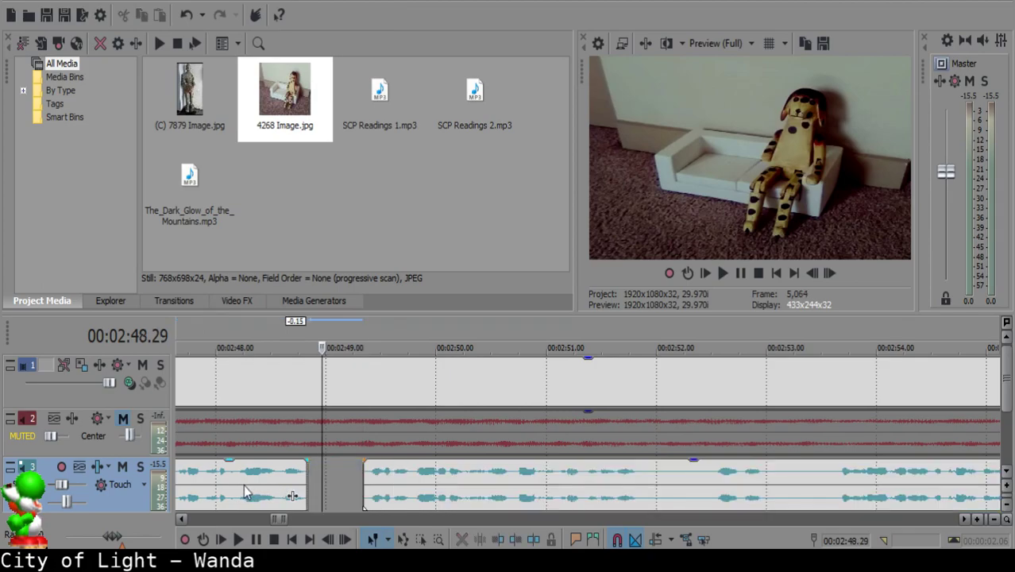
- Check the end of the preceding clip and move the following narration back to start at 2:49.00
click(231, 484)
key(space)
key(space)
click(325, 476)
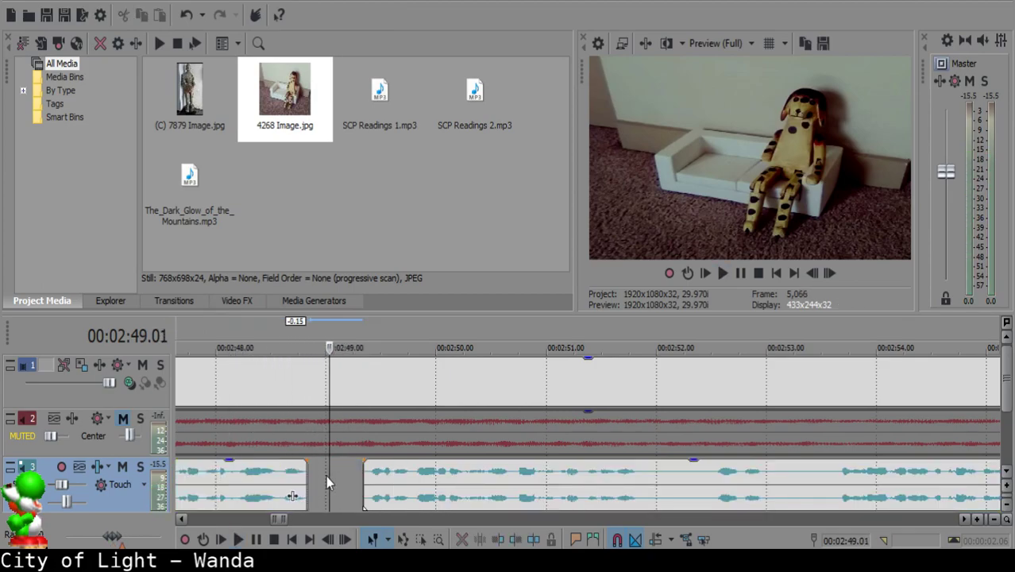
drag(389, 482, 352, 473)
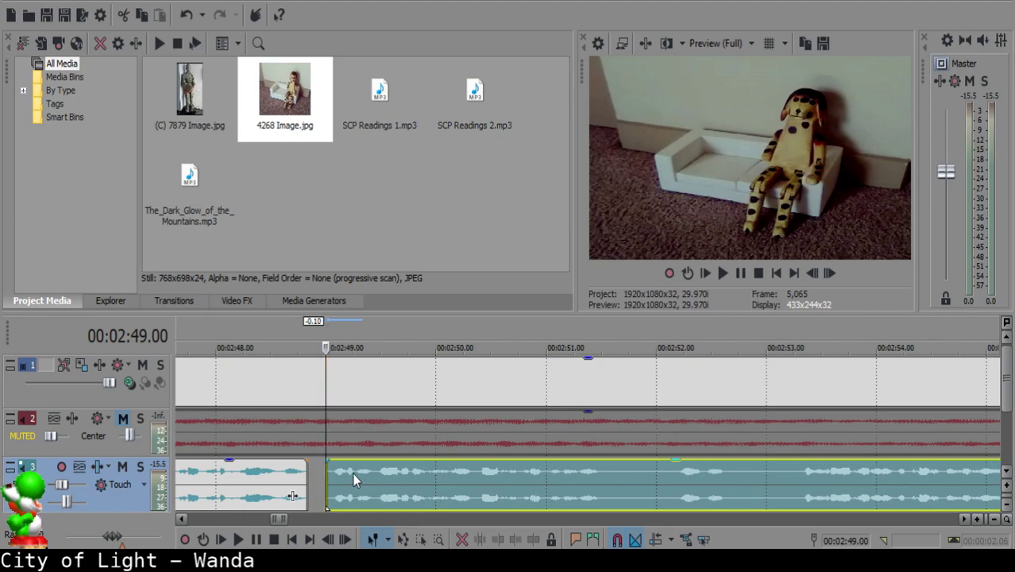
- Replay the join from about 2:48.04, shift the following narration three frames earlier and play the join again
click(230, 474)
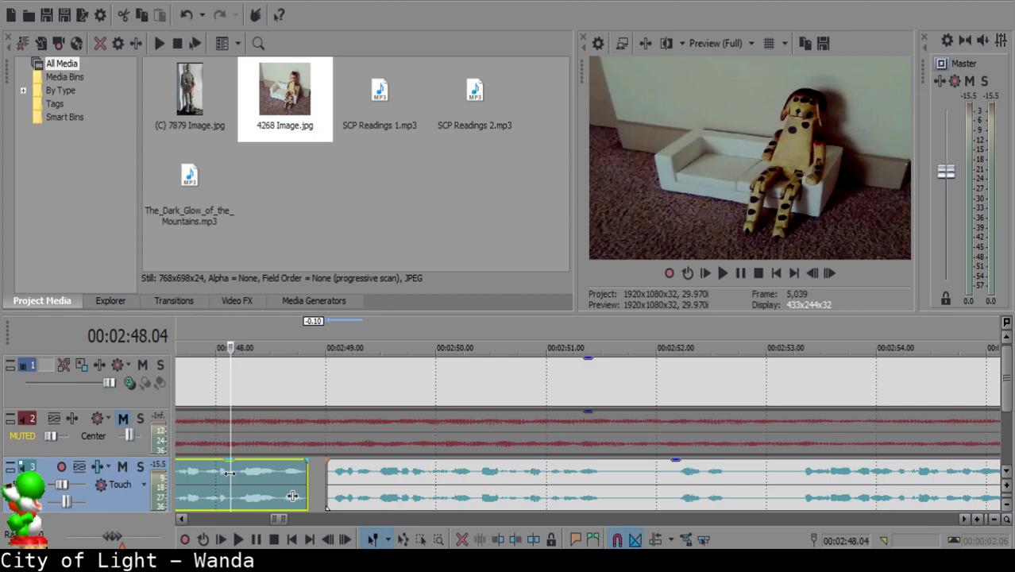
key(space)
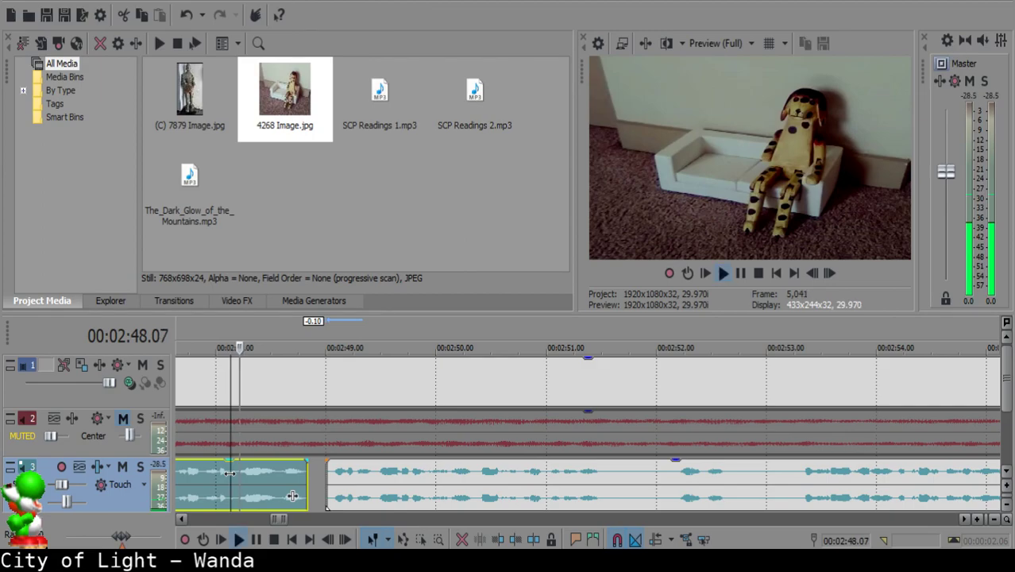
click(353, 479)
click(225, 475)
key(space)
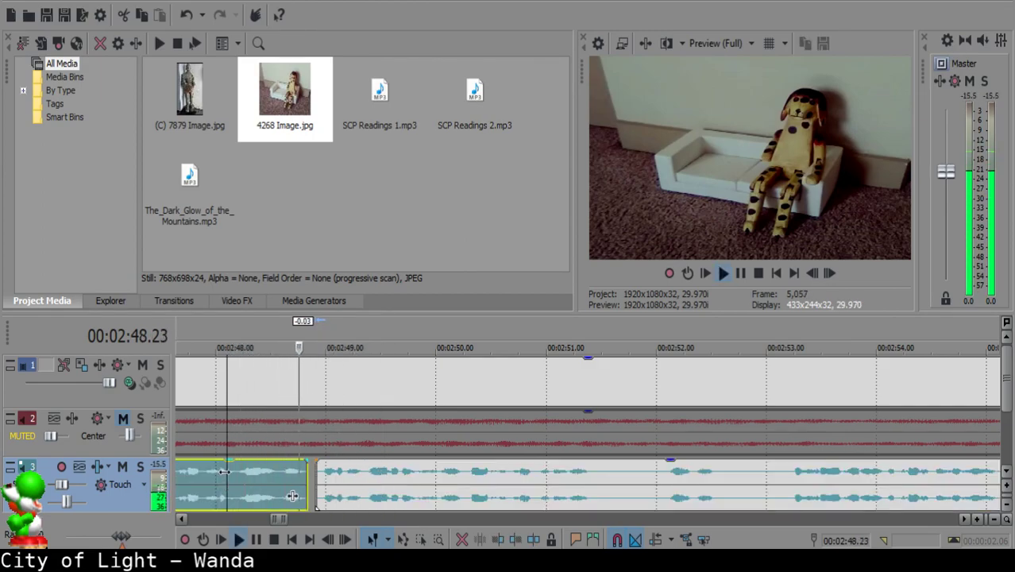
- Listen to the narration following the join to find where its first phrase ends
scroll(492, 469, down, 3)
scroll(538, 485, up, 2)
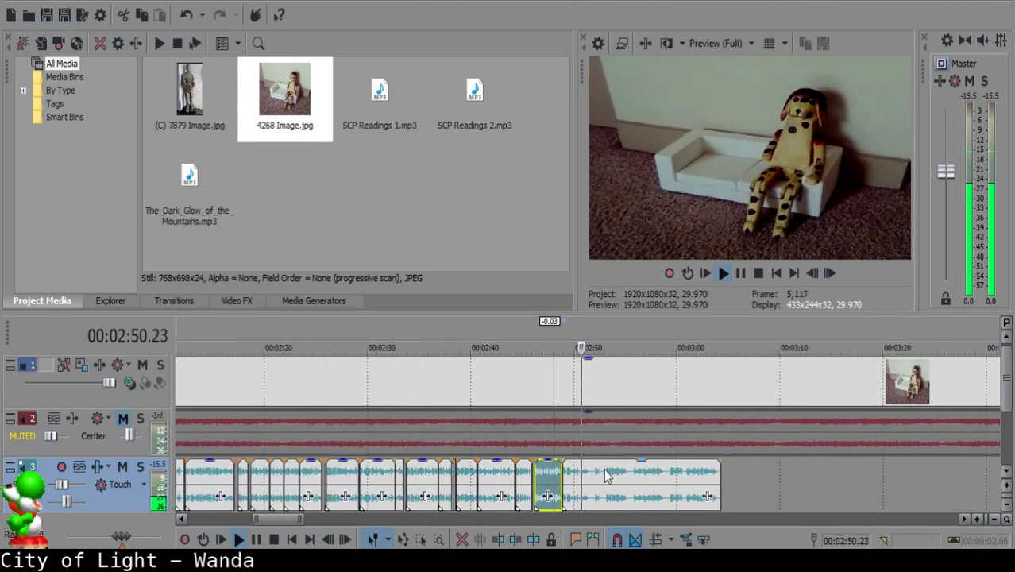
click(538, 484)
scroll(548, 482, up, 3)
click(615, 473)
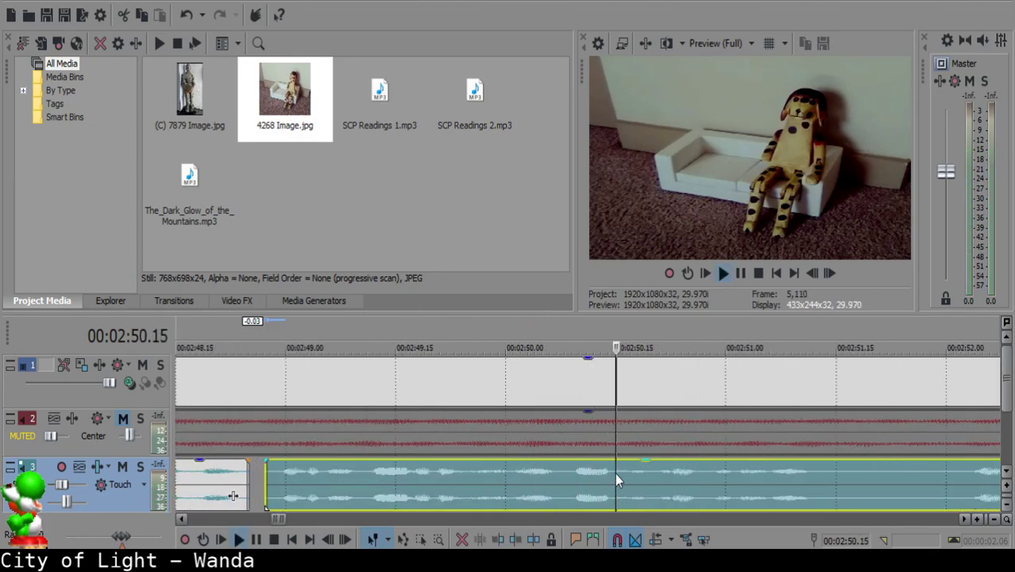
scroll(615, 473, down, 1)
key(Return)
- Split the narration at about 2:51.14 and again just before the next phrase, and delete the silence between the two cuts
click(662, 473)
key(space)
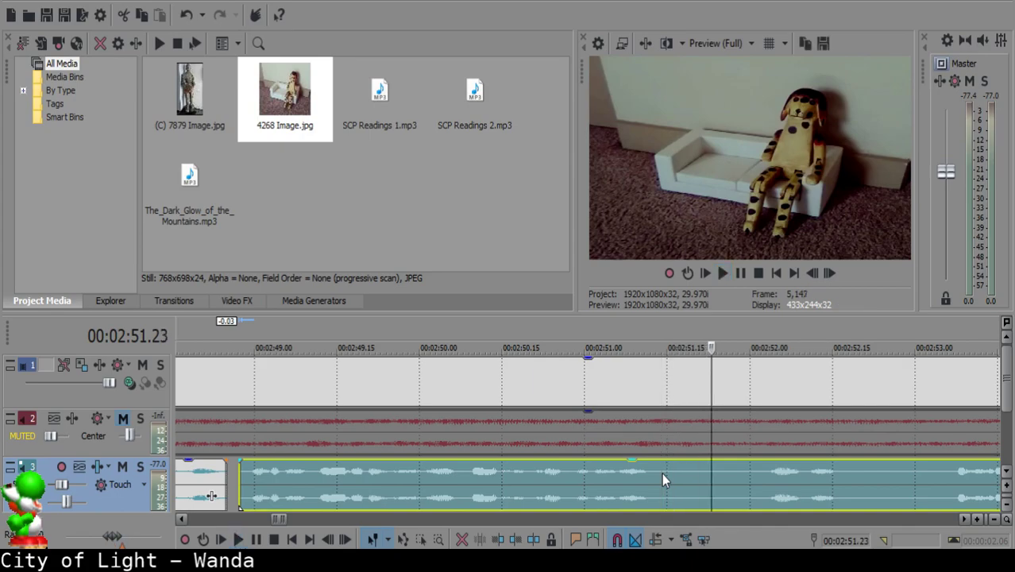
key(space)
key(s)
click(753, 475)
scroll(753, 473, down, 1)
click(567, 475)
key(s)
click(546, 475)
key(Delete)
- Adjust the pause after the clip ending at 2:51.14 by ear, placing the following narration at about 2:52.00
drag(603, 474, 581, 486)
click(442, 484)
key(space)
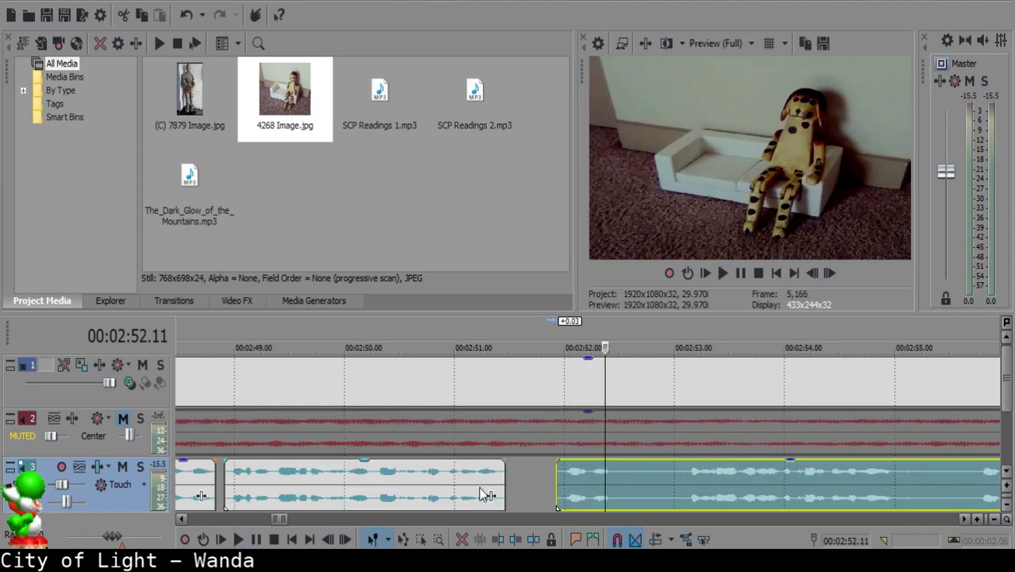
click(369, 487)
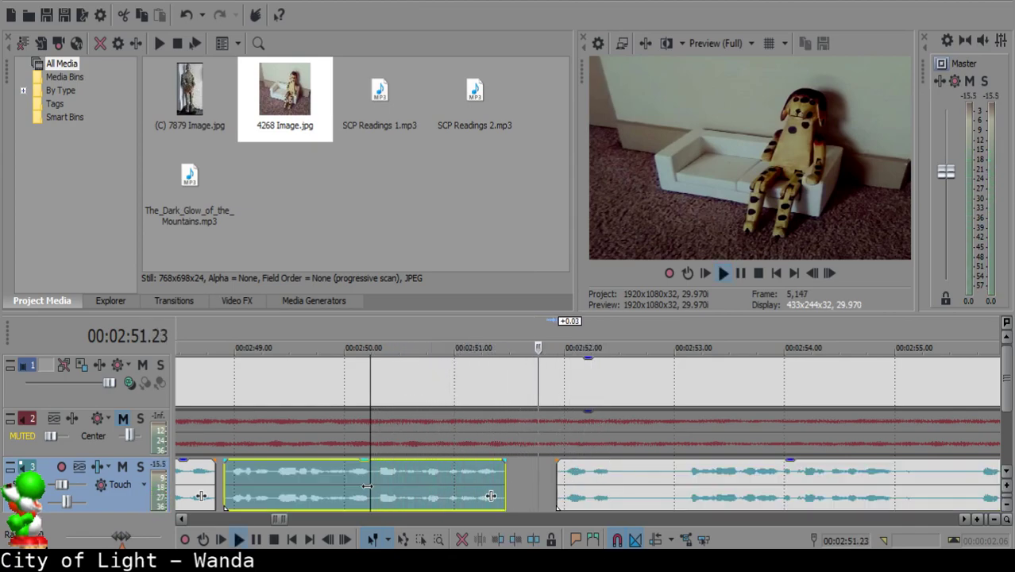
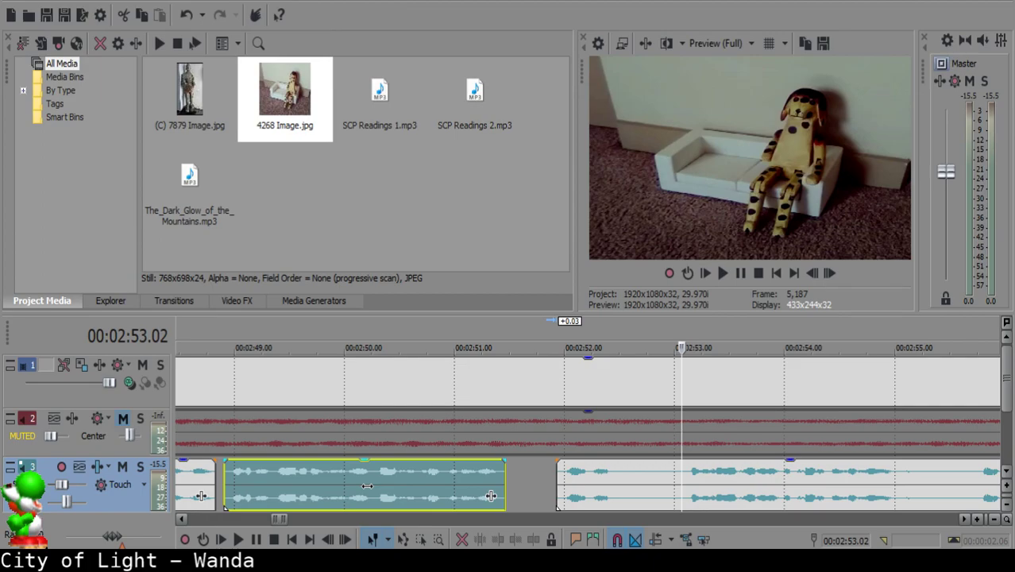
drag(642, 485, 644, 488)
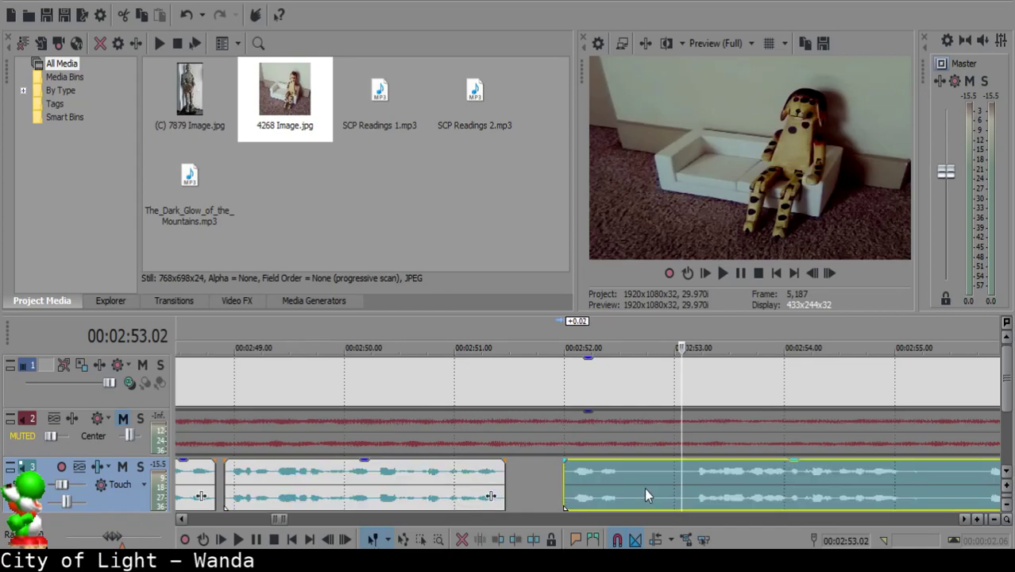
click(435, 492)
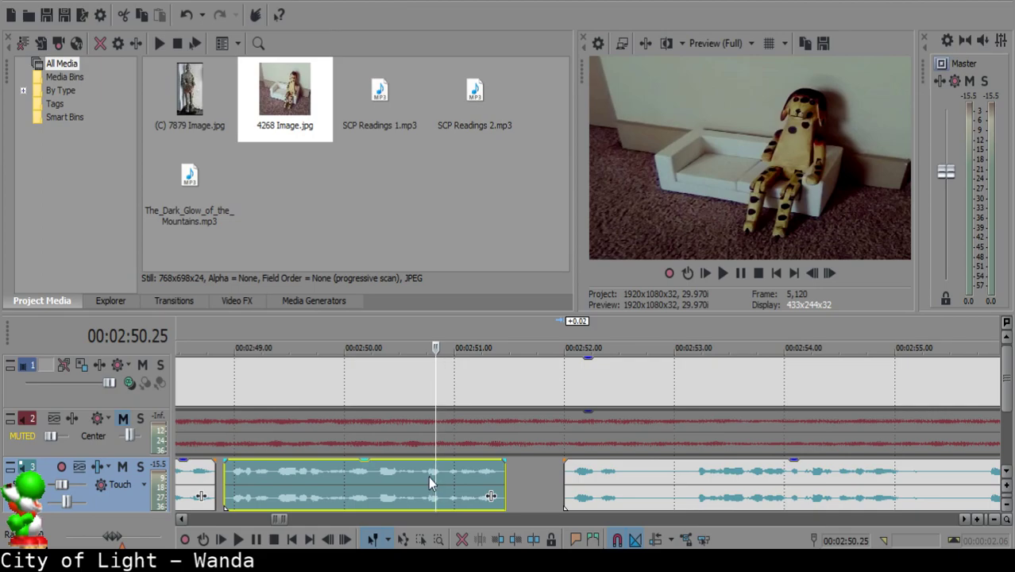
- Cut the silent stretch from about 00:02:52.15 to 00:02:52.22 out of the narration on track 3
key(space)
scroll(509, 470, up, 2)
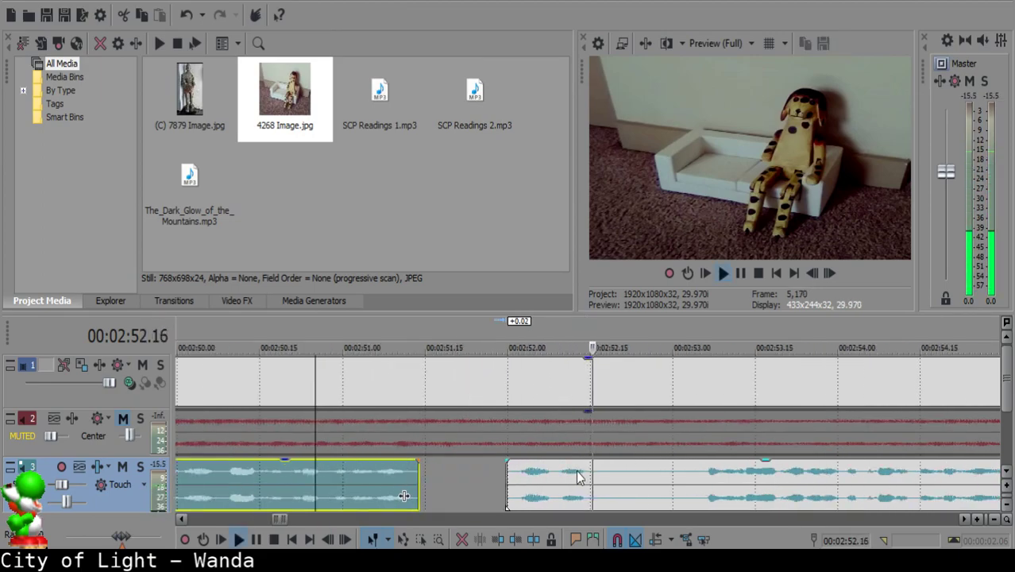
click(591, 475)
key(s)
key(s)
click(603, 474)
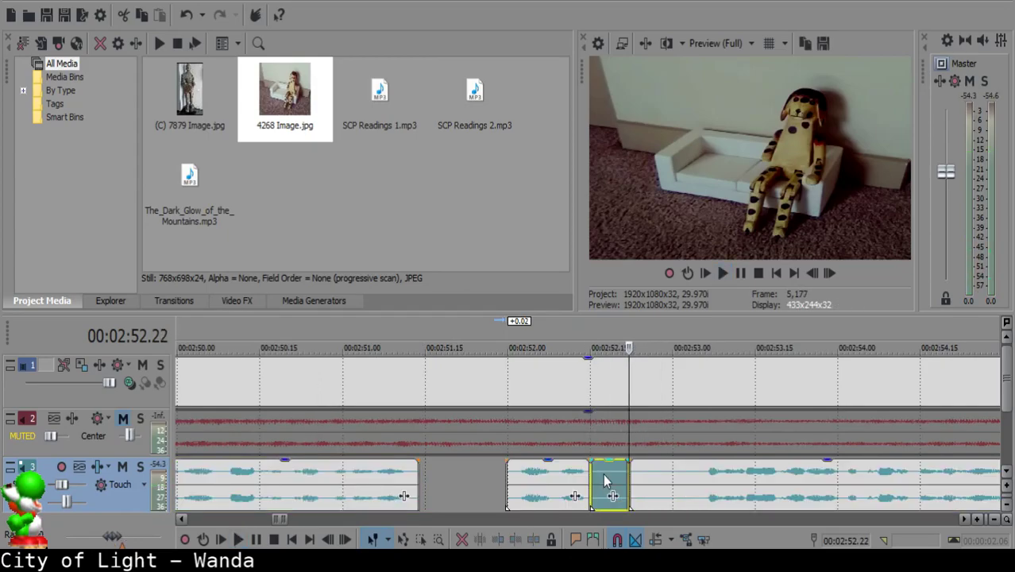
key(Delete)
- Split the following narration clip at about 00:02:53.05, just before speech starts, and delete its silent lead-in
click(505, 476)
scroll(725, 487, down, 2)
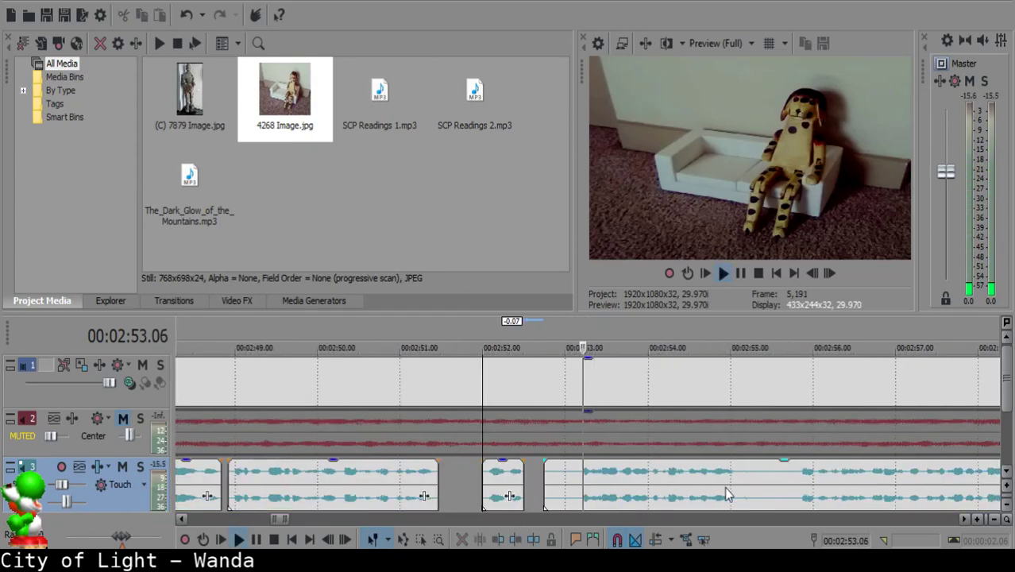
click(667, 479)
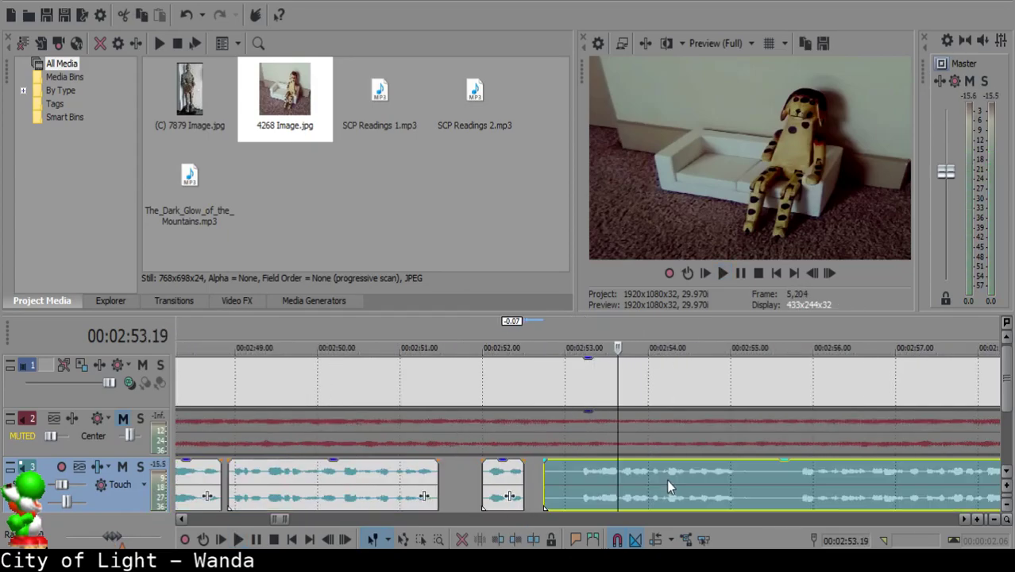
click(579, 473)
key(space)
key(s)
click(557, 476)
key(Delete)
- Add a short fade-in to the start of the trimmed narration clip and play back the transition
drag(583, 462, 599, 496)
key(space)
click(484, 475)
scroll(509, 481, down, 1)
key(space)
scroll(610, 483, up, 2)
- Replay the gap before the faded-in narration clip and shift that clip one frame later
key(Return)
click(390, 490)
key(space)
key(Return)
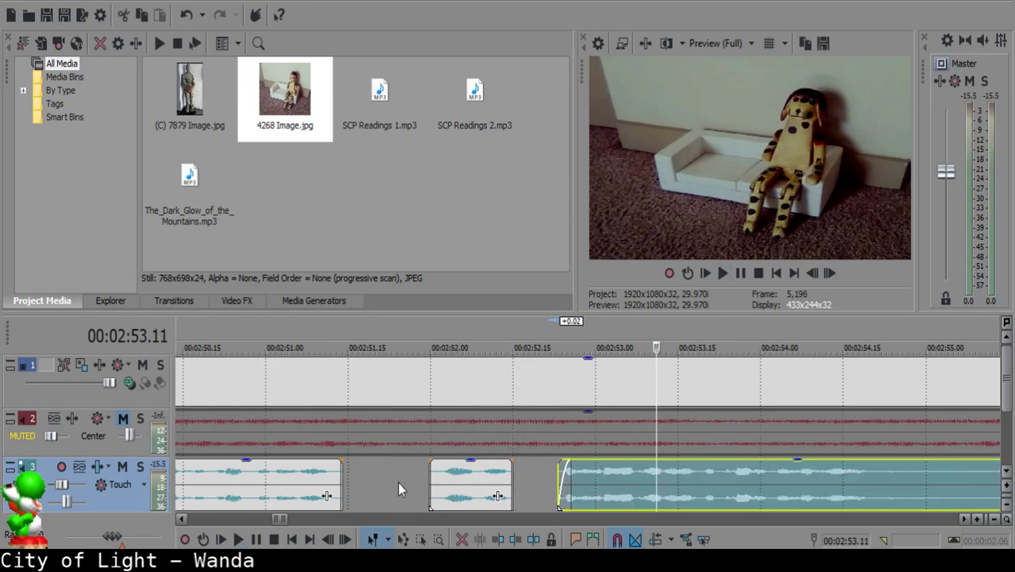
click(398, 481)
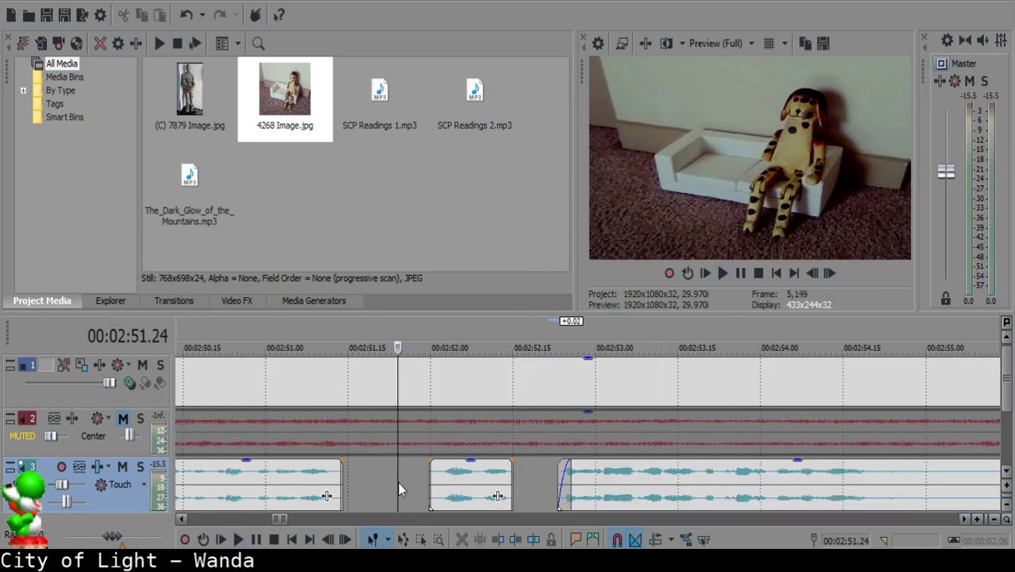
key(space)
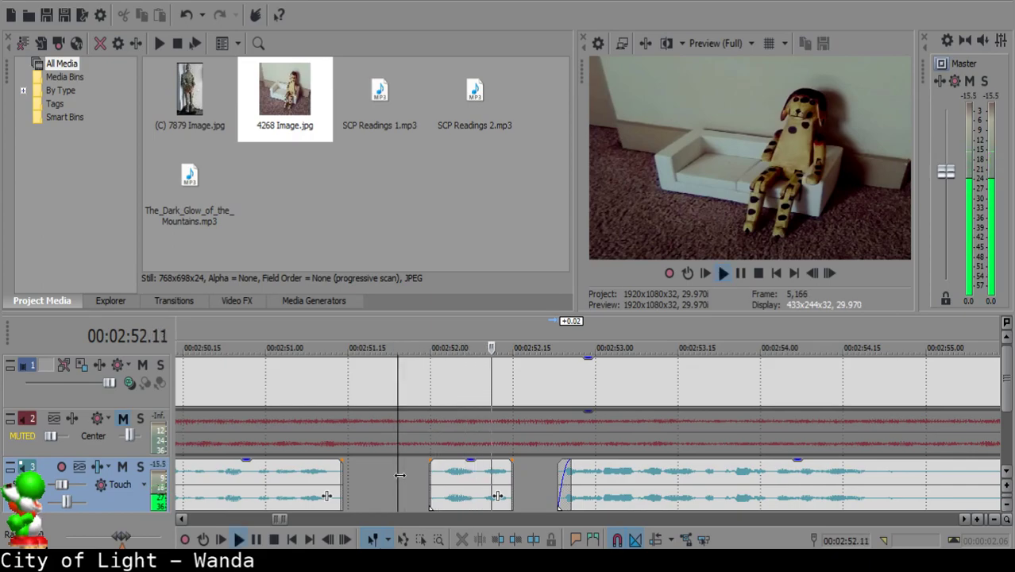
drag(581, 473, 619, 483)
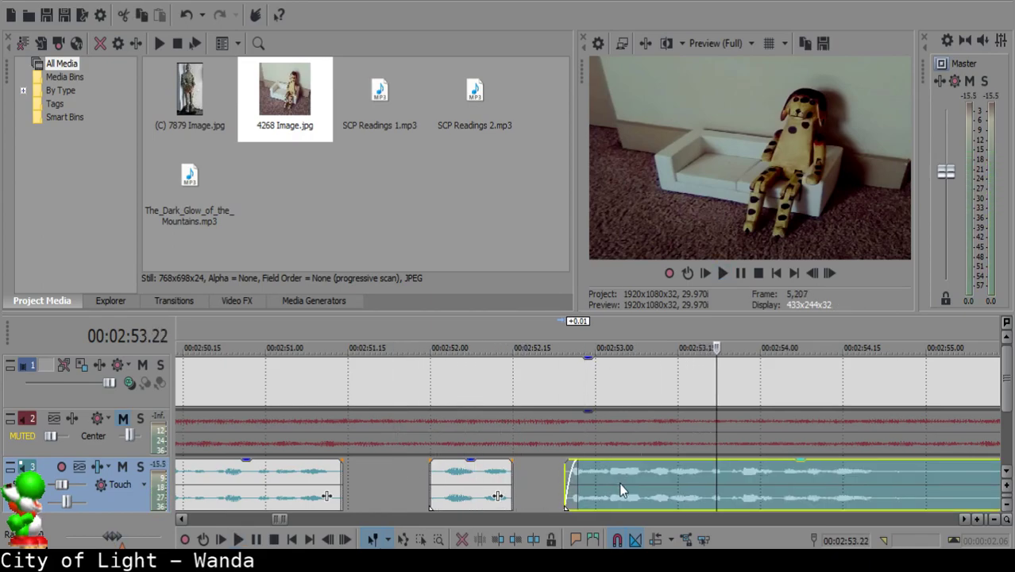
- Cut the silent stretch between about 00:02:54.28 and 00:02:55.12 out of the narration
click(322, 456)
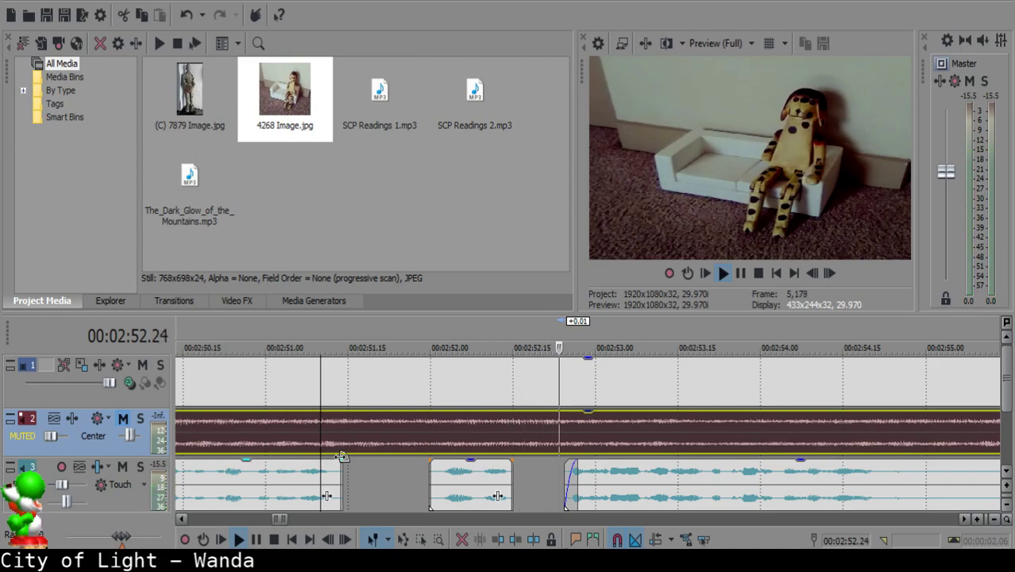
scroll(564, 476, down, 3)
scroll(600, 480, up, 3)
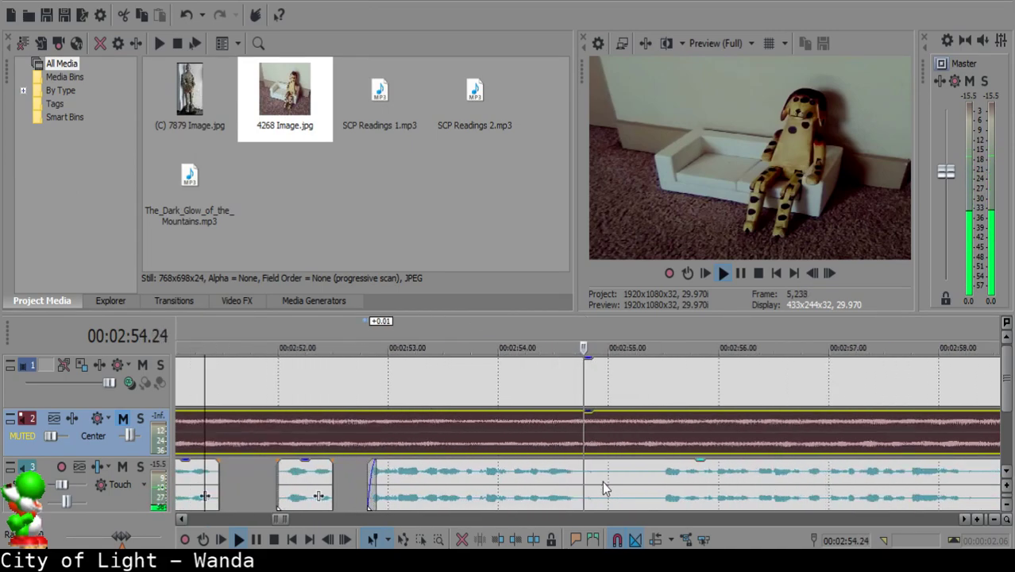
click(602, 475)
key(s)
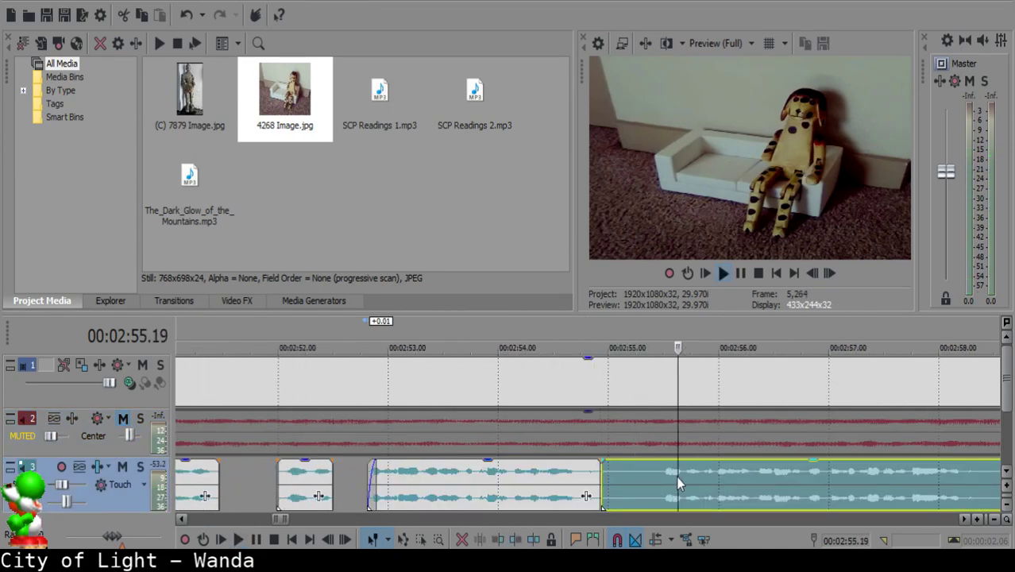
scroll(699, 481, down, 3)
scroll(727, 487, up, 2)
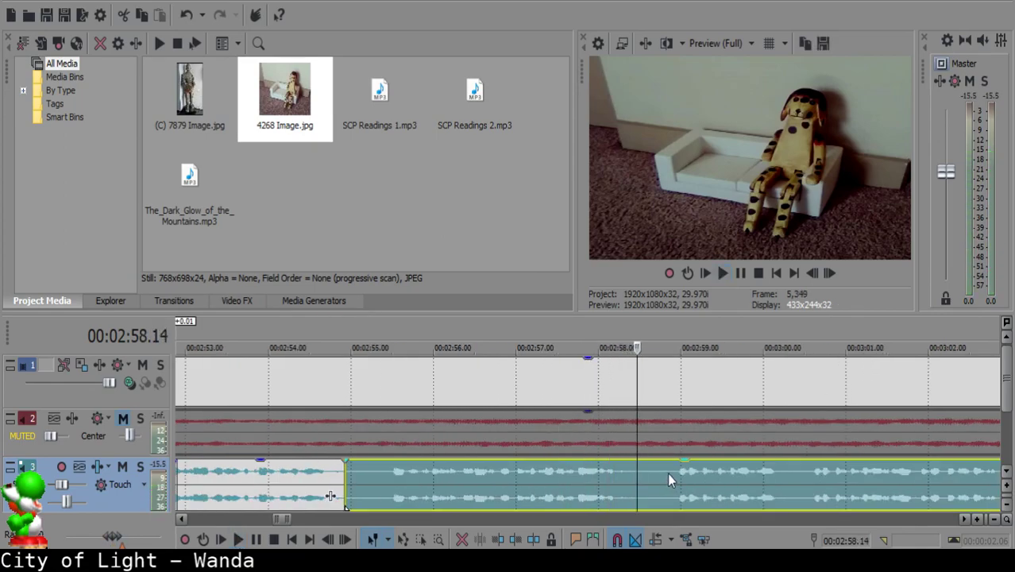
click(375, 470)
click(383, 471)
key(space)
key(s)
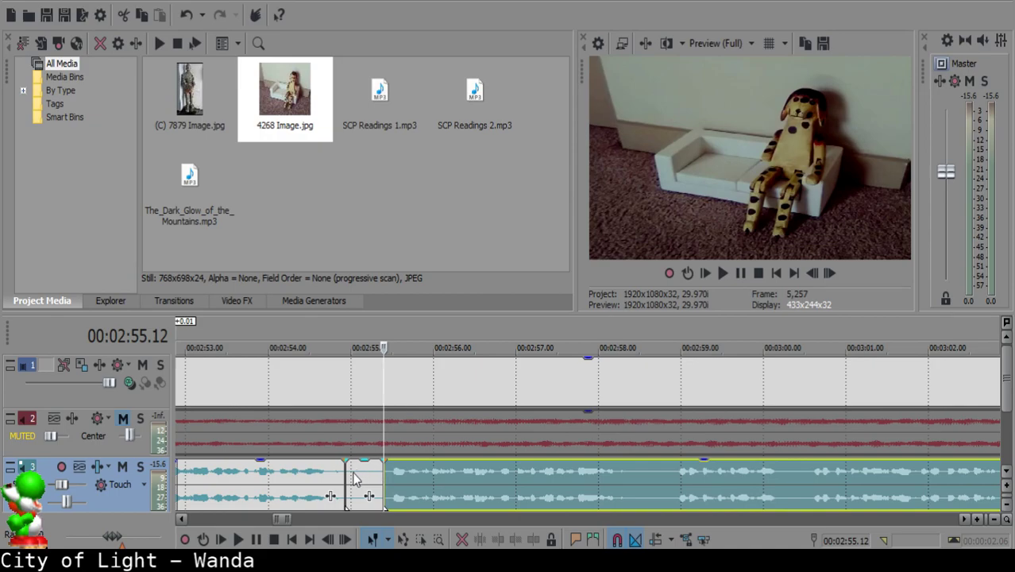
click(355, 479)
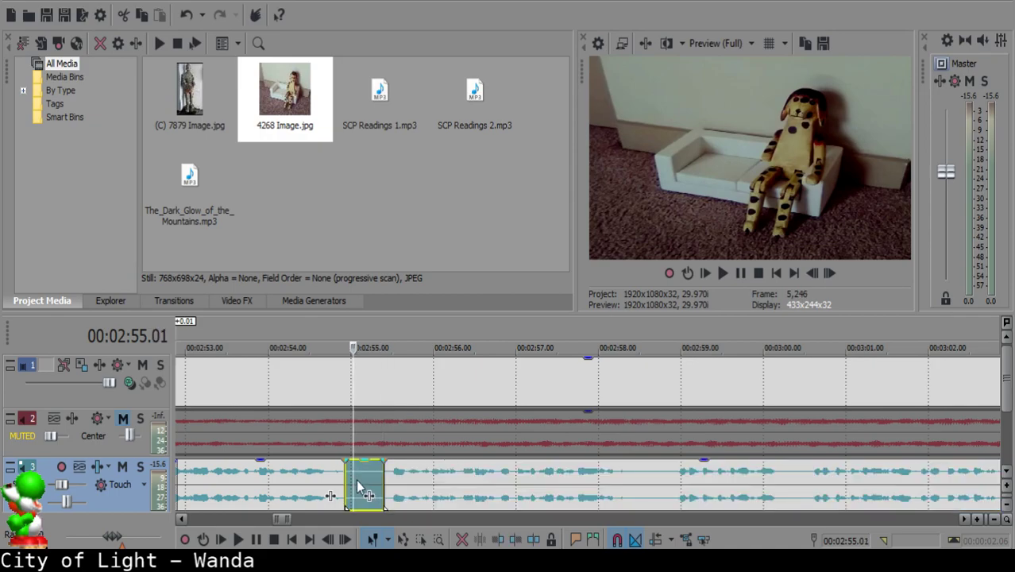
scroll(518, 503, up, 1)
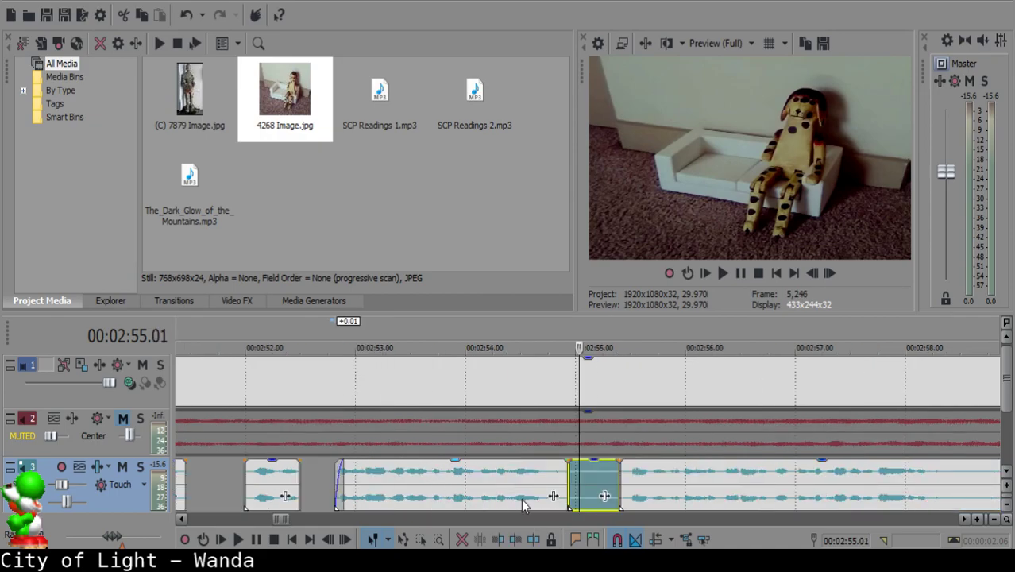
key(Delete)
- Move the next narration clip about 10 frames earlier to tighten the pause, and play back the join
drag(653, 480, 621, 471)
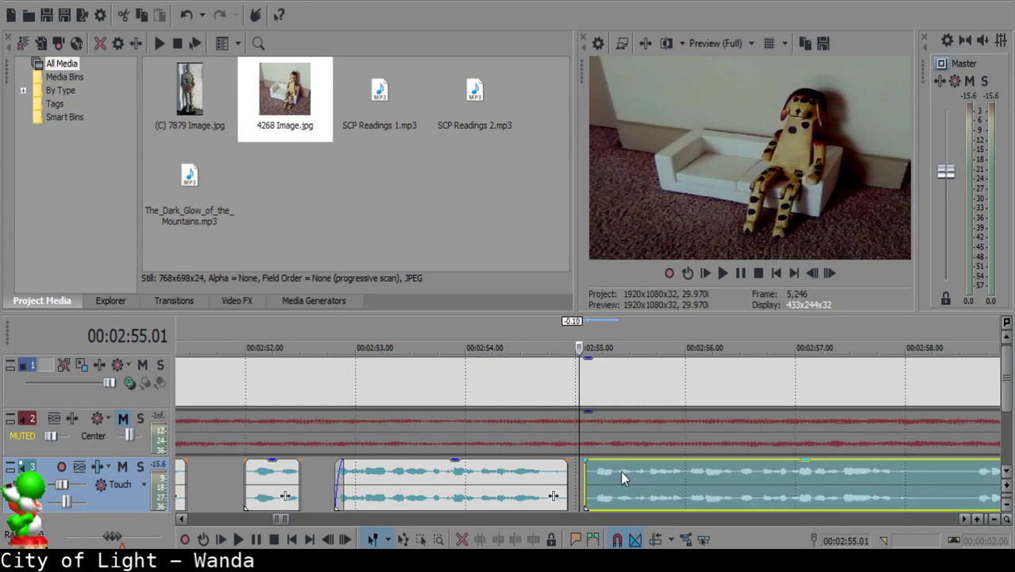
click(514, 484)
click(513, 483)
key(space)
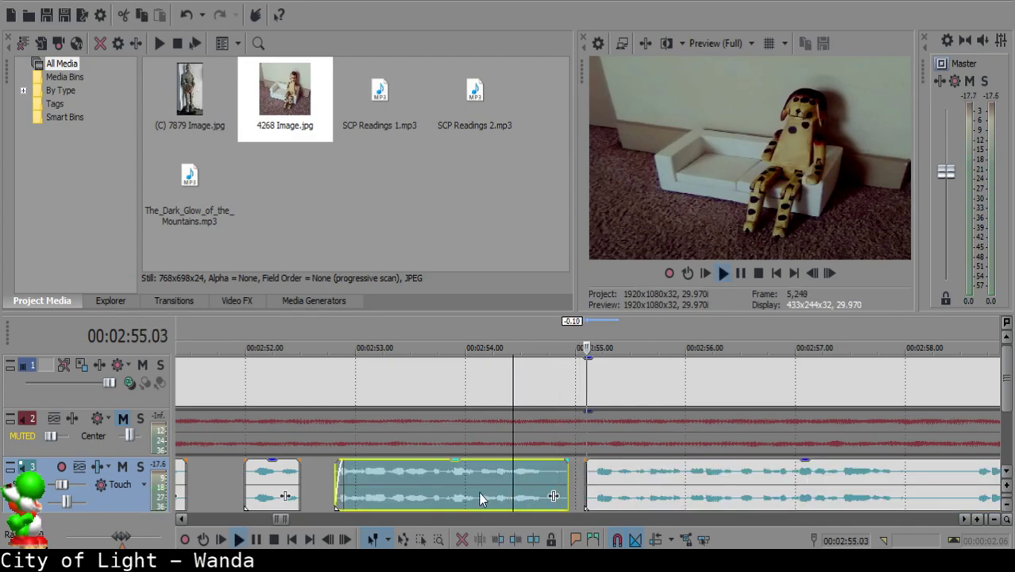
scroll(478, 492, up, 2)
key(Return)
click(465, 475)
key(space)
key(Return)
- Add a short fade-out to the narration clip ending near 00:02:54.28 and play back the transition
drag(477, 462, 460, 463)
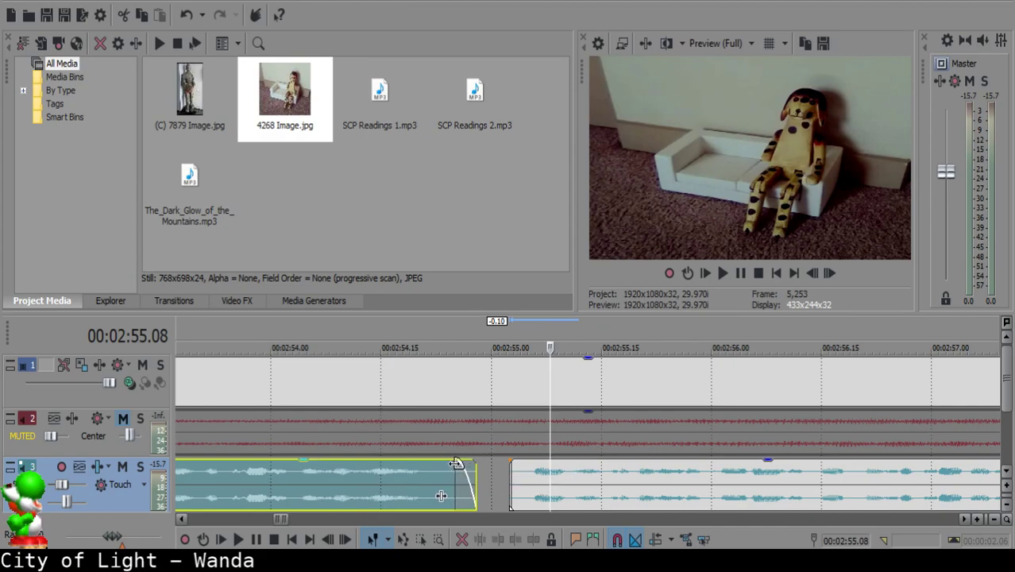
click(375, 476)
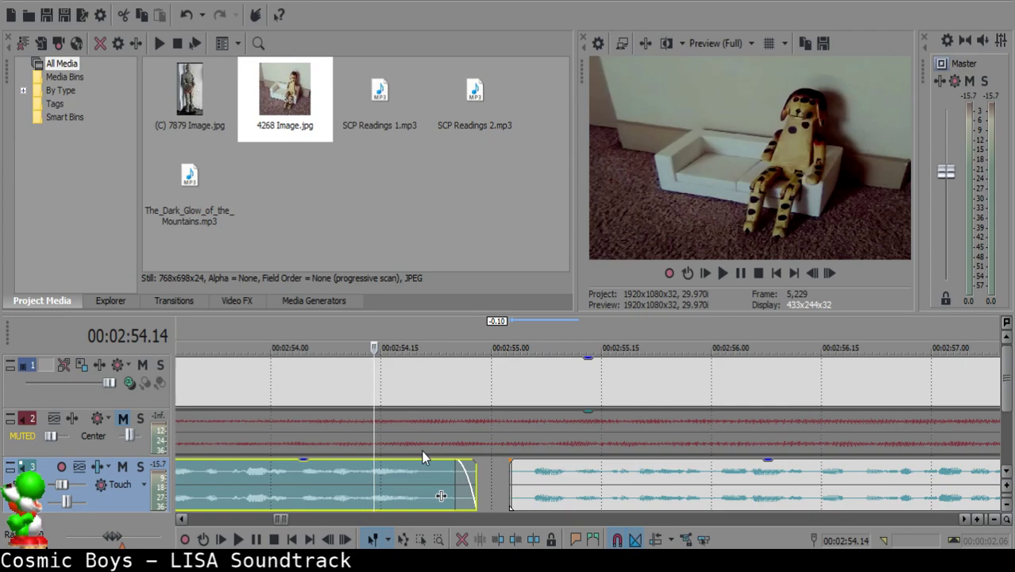
key(space)
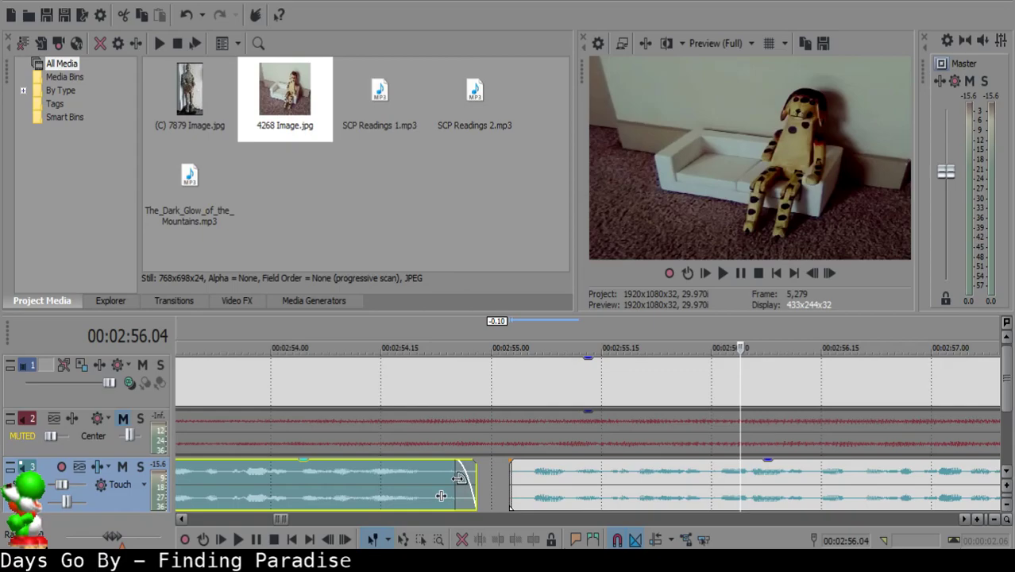
- Shift the narration clip following the fade-out 2 frames later and play it through to the next pause
drag(524, 492, 544, 499)
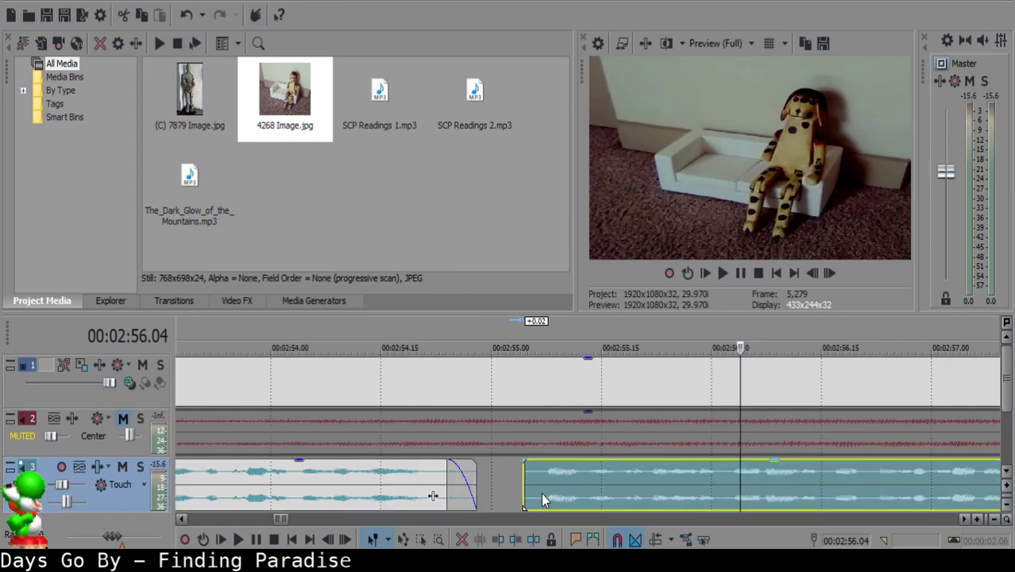
click(266, 471)
key(space)
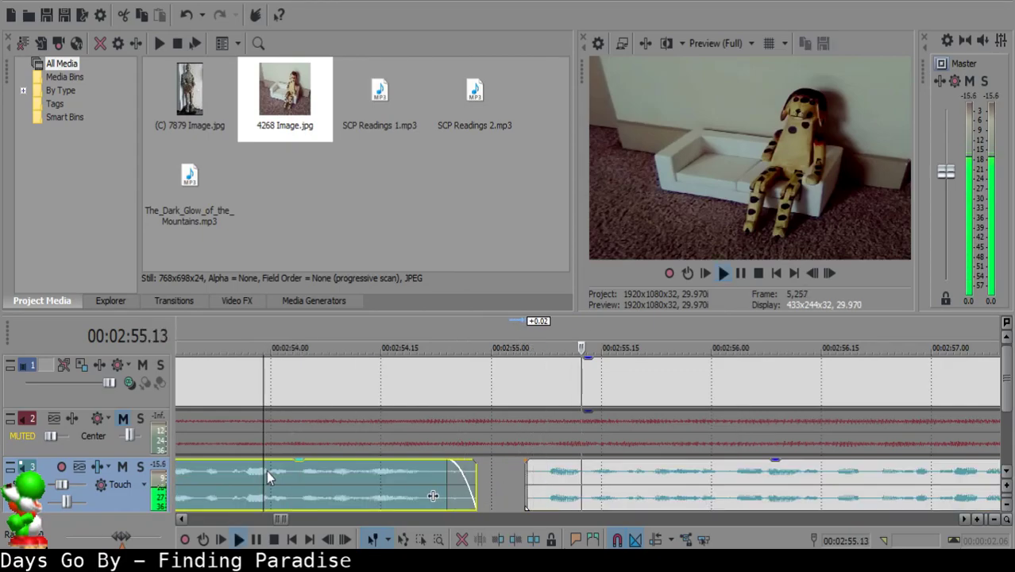
scroll(266, 471, down, 15)
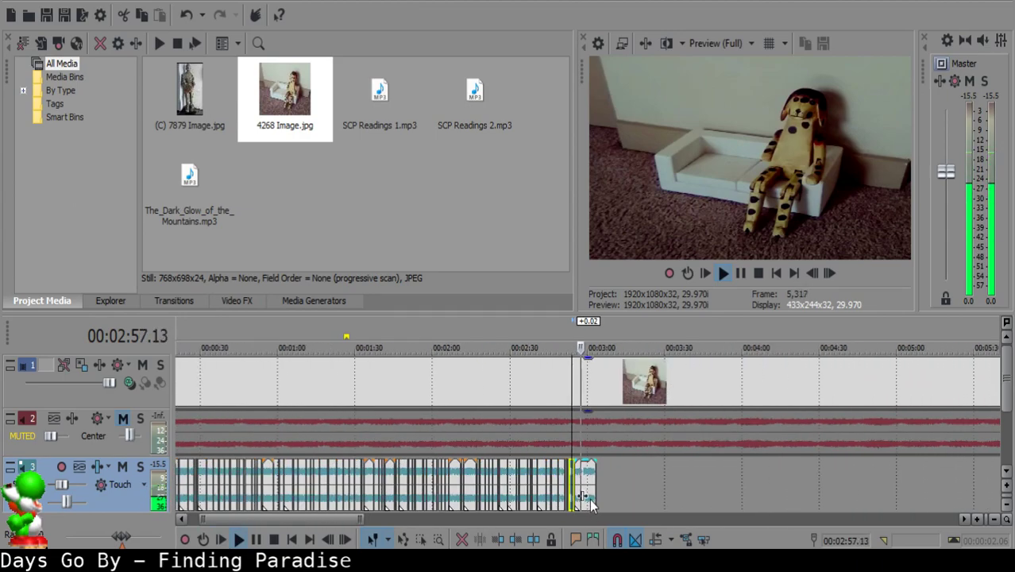
scroll(592, 489, up, 15)
key(space)
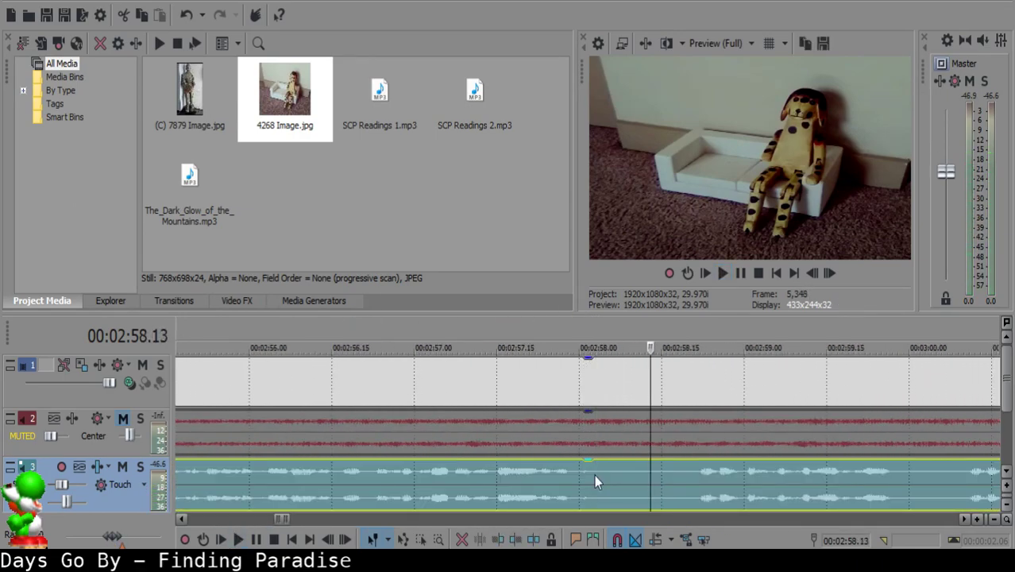
- Cut the silent stretch from about 00:02:58.03 to 00:02:58.20 out of the narration
click(595, 475)
key(s)
key(space)
key(Return)
key(s)
click(645, 481)
key(Delete)
- Play the end of the narration clip before the new gap and give it a one-frame fade-out
click(513, 490)
key(space)
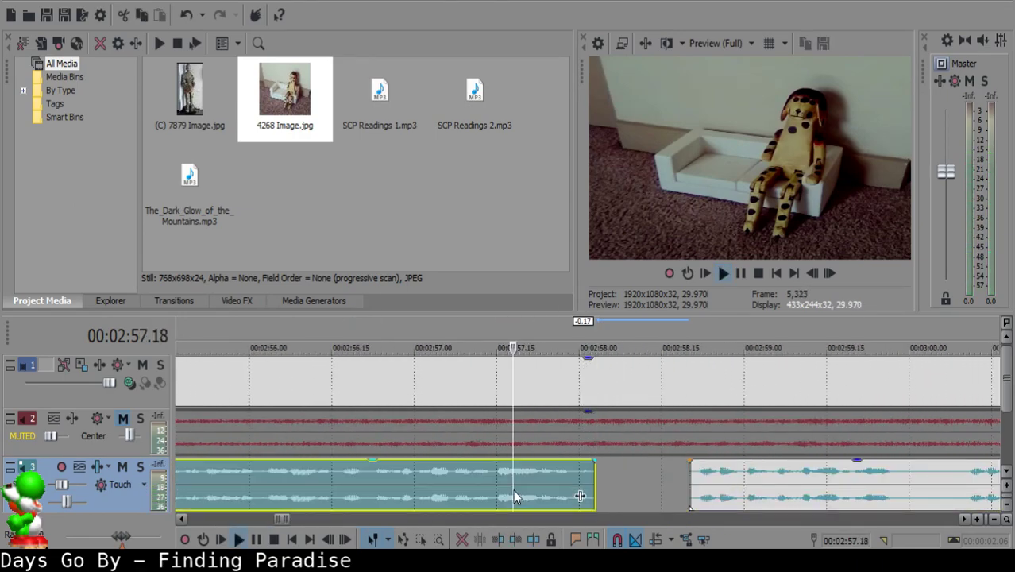
key(Return)
drag(595, 462, 594, 464)
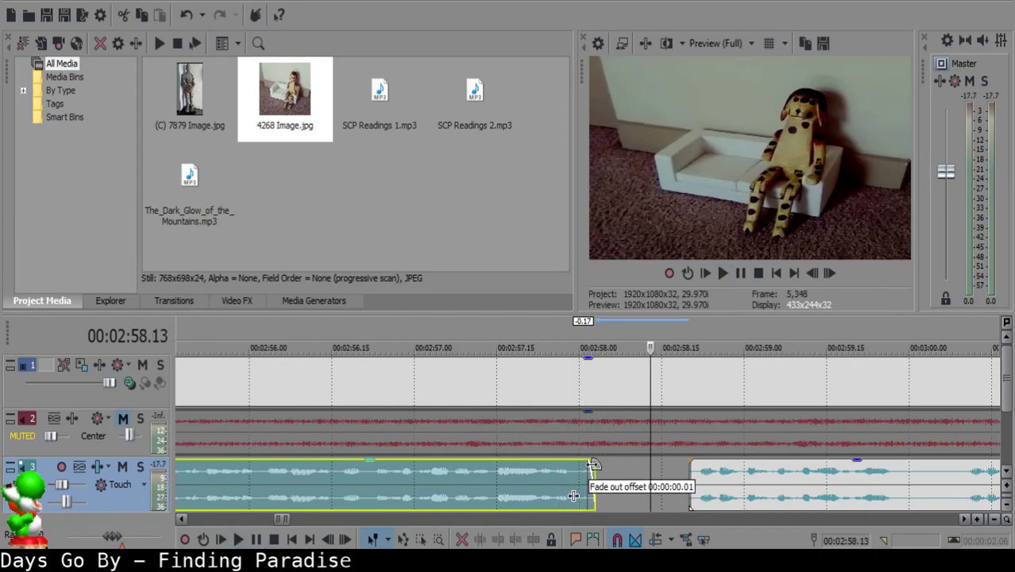
- Split the last narration clip at about 00:03:00.08 and delete the part before the split
scroll(683, 494, down, 5)
click(734, 485)
key(space)
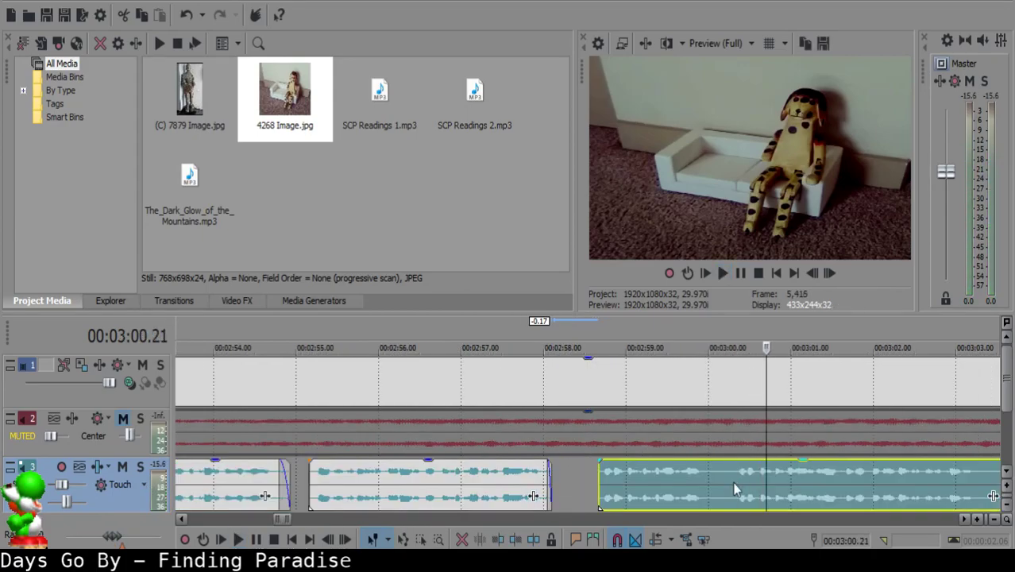
key(space)
key(s)
click(681, 469)
key(Delete)
- Move the remaining narration clip earlier to about 00:02:58.05, close behind the preceding clip, and play it back
drag(771, 492, 594, 472)
key(space)
click(505, 478)
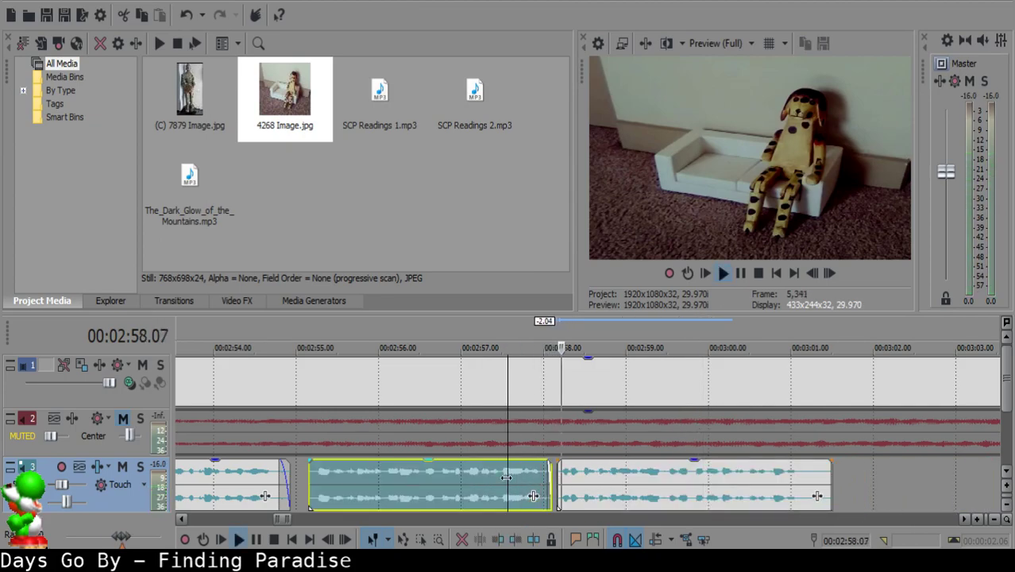
scroll(560, 486, down, 4)
scroll(560, 486, up, 6)
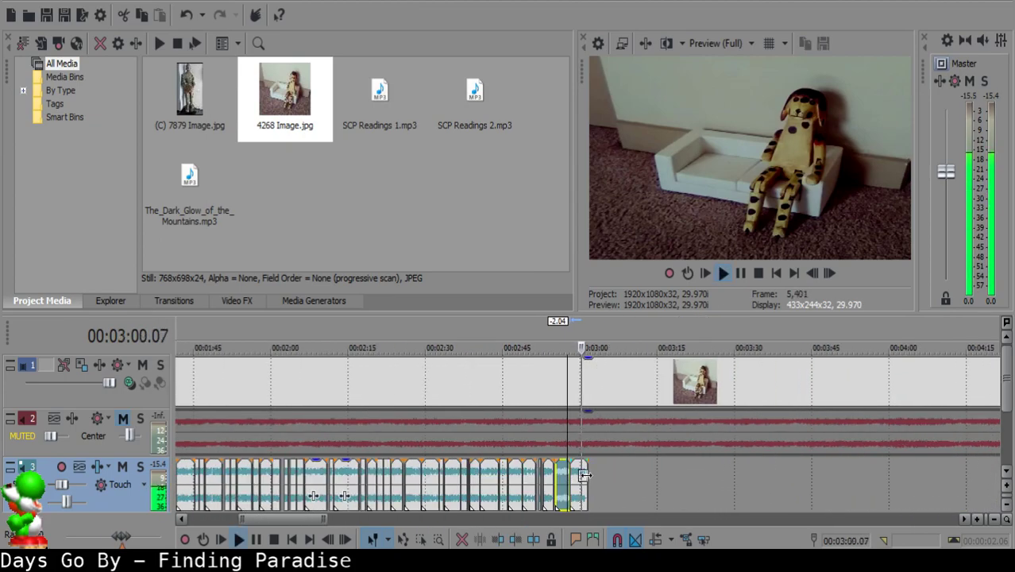
- Split the narration, music and image tracks at 00:03:01.05 and delete the leftover narration tail
click(603, 469)
click(604, 470)
click(612, 471)
click(617, 474)
click(617, 474)
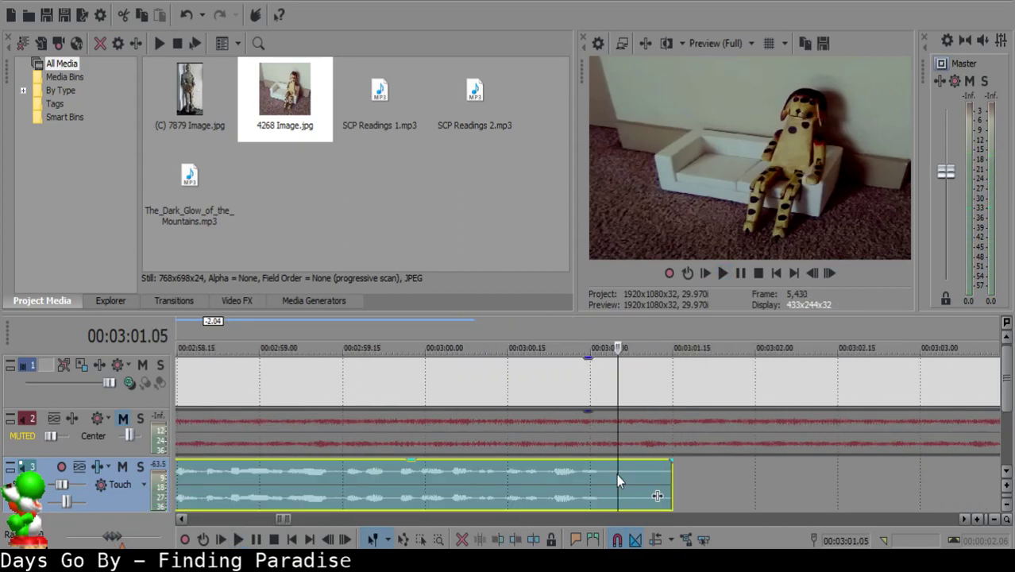
click(618, 474)
key(s)
click(617, 440)
key(s)
click(618, 383)
key(s)
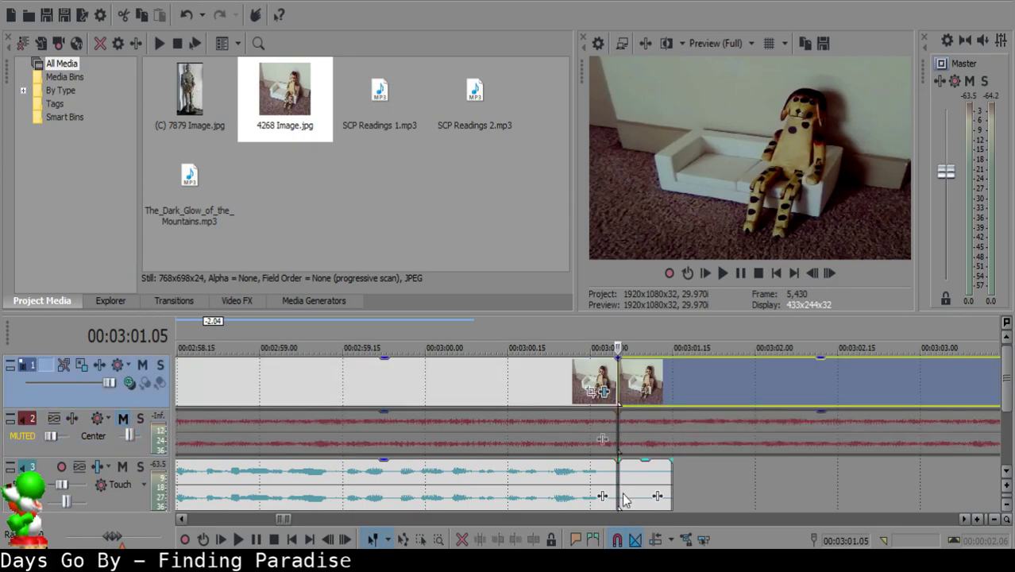
click(624, 488)
key(Delete)
- Split the music and image again at about 00:03:01.18 and delete everything after that point on both tracks
click(618, 413)
click(620, 413)
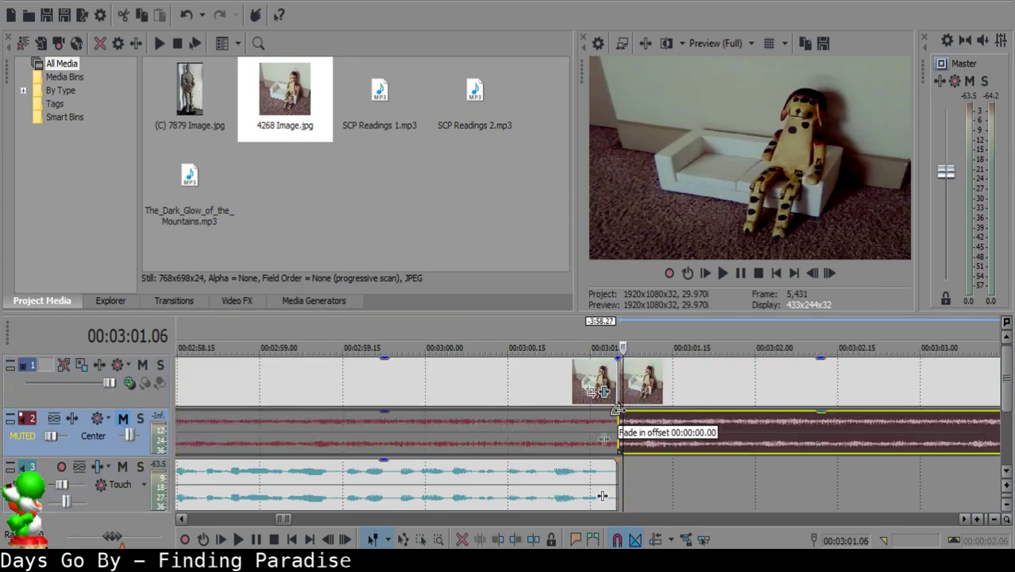
click(689, 425)
key(s)
click(684, 381)
key(s)
click(704, 447)
key(Delete)
click(742, 390)
key(Delete)
- Extend the short closing image clip to 00:03:11.06 and select its ten-second span
double_click(666, 383)
drag(682, 385, 971, 424)
click(906, 378)
double_click(922, 367)
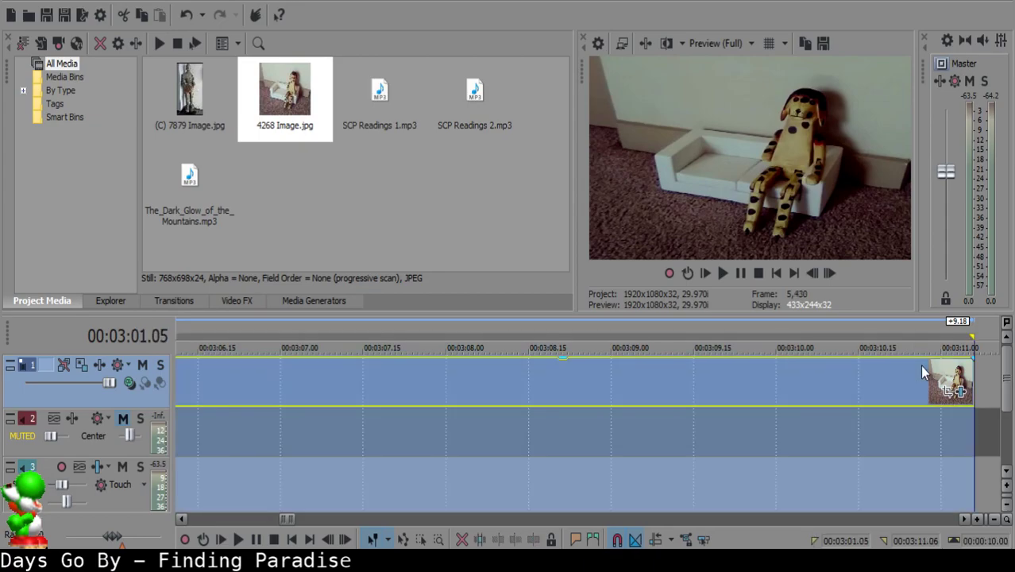
- Extend the short closing music clip to 00:03:11.06 to match the end of the image
click(979, 419)
scroll(921, 439, down, 2)
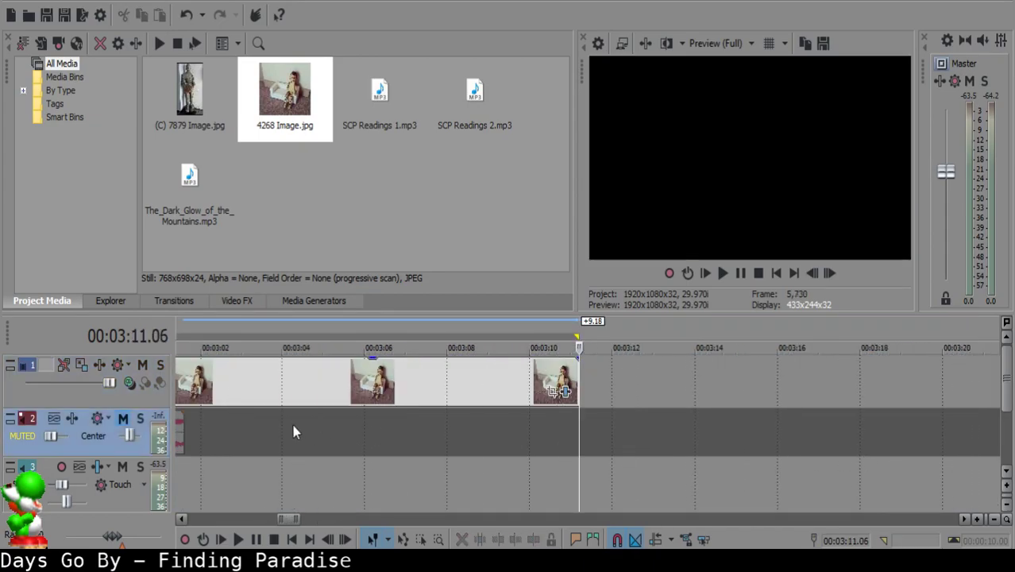
scroll(293, 431, down, 1)
drag(306, 429, 370, 413)
- Fade out the closing image and music across their full ten-second length and select that span on the timeline
drag(576, 357, 256, 360)
double_click(349, 382)
scroll(349, 382, down, 5)
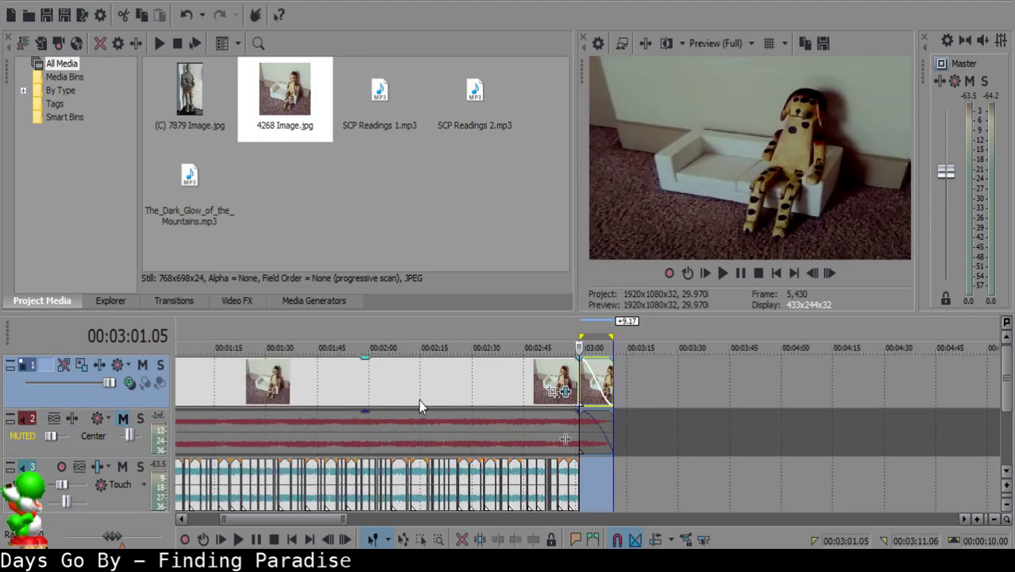
- Select the timeline from the start to 00:03:11.06 and mark the first reading as a region
drag(581, 333, 176, 333)
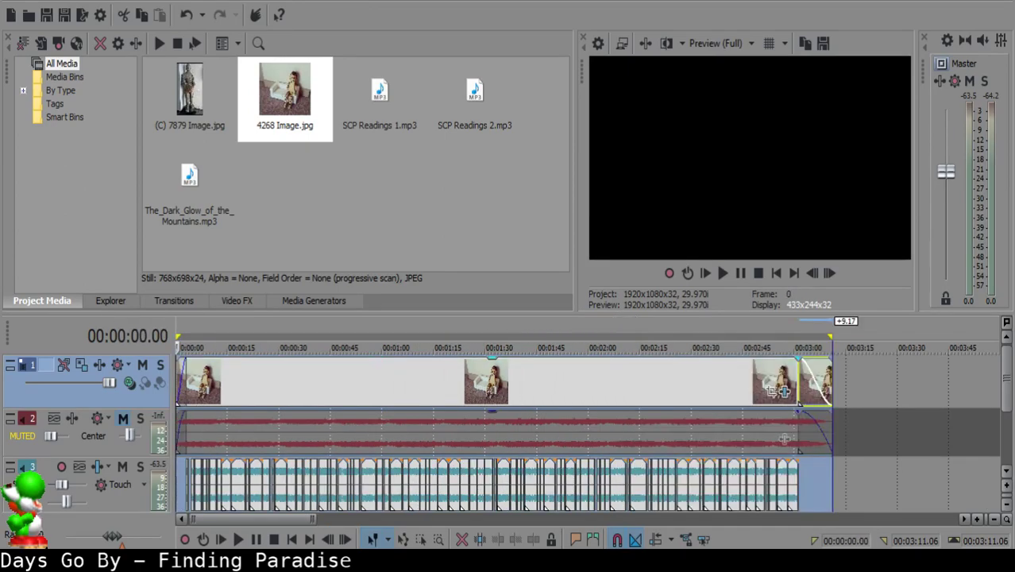
key(r)
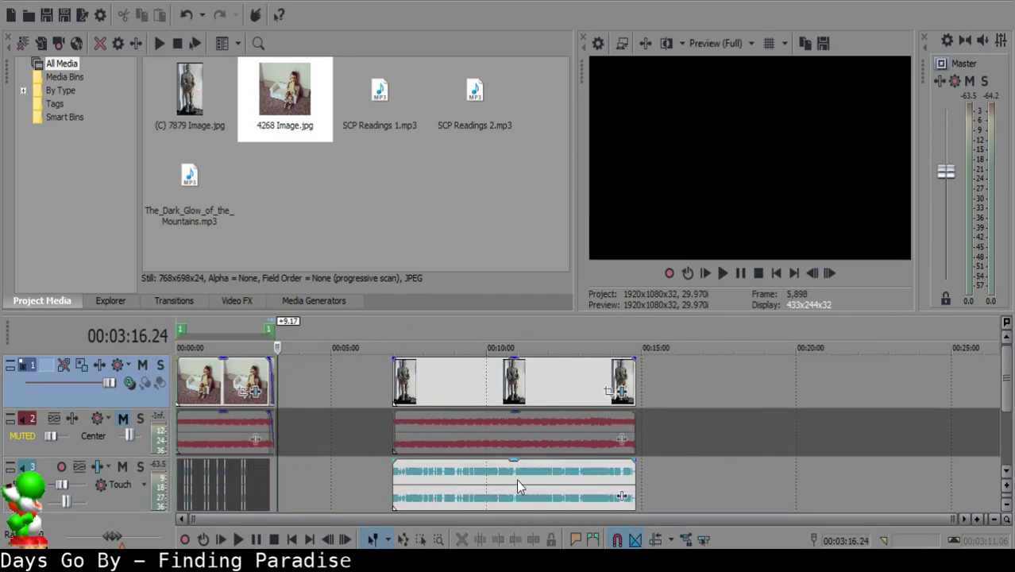
- Move the knight image, its music and its narration to start at 00:03:16.24, and place the playhead at 00:03:19.24
drag(489, 450, 374, 429)
scroll(549, 459, up, 5)
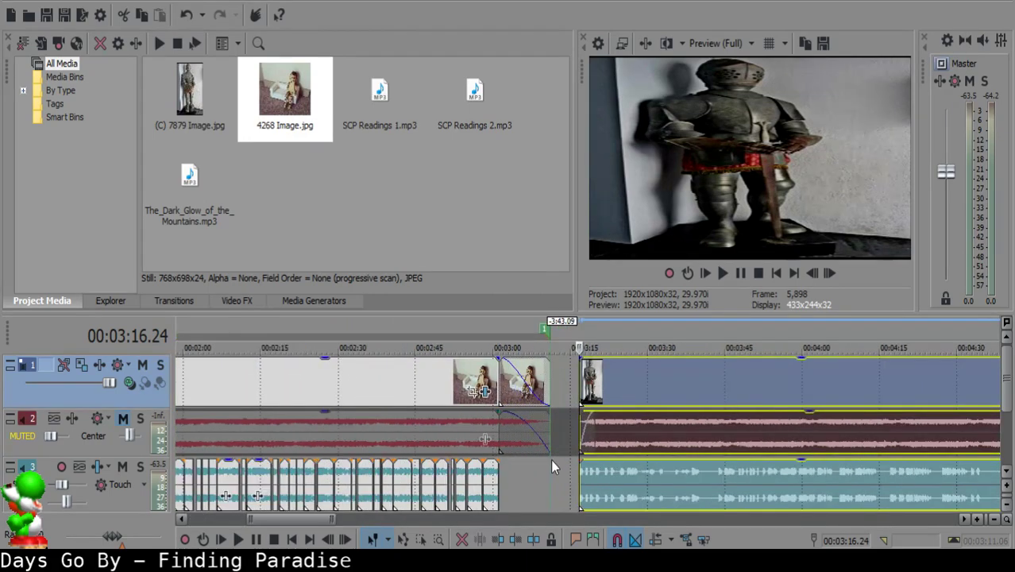
double_click(626, 431)
click(596, 425)
scroll(602, 427, up, 6)
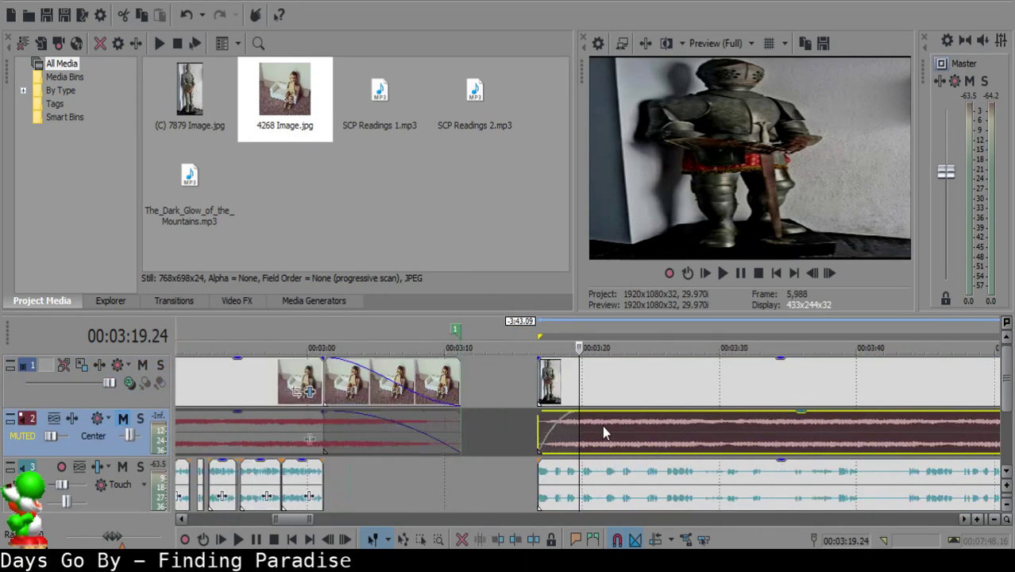
- Fade in the knight image and its music over their first three seconds
drag(455, 356, 518, 359)
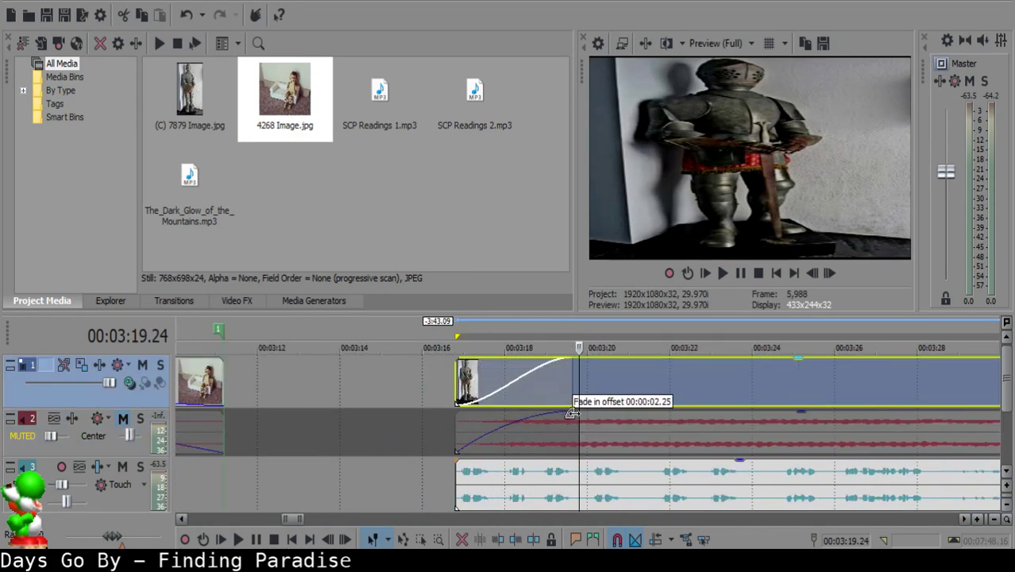
click(451, 433)
scroll(558, 470, up, 5)
scroll(567, 464, down, 6)
click(700, 425)
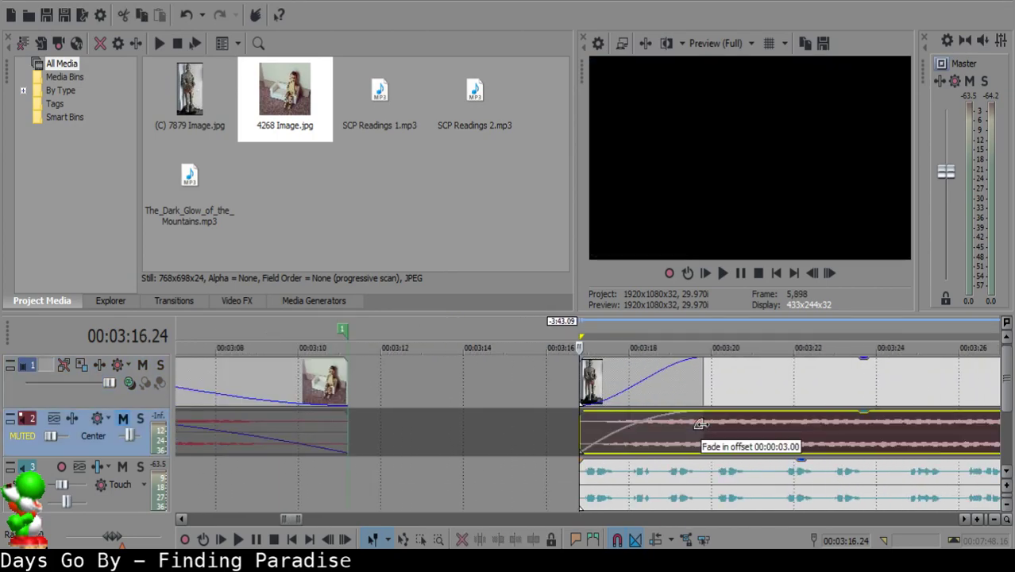
- Move the second narration to start at 00:03:19.24, where the fade-in ends, and play its opening
drag(647, 483, 762, 475)
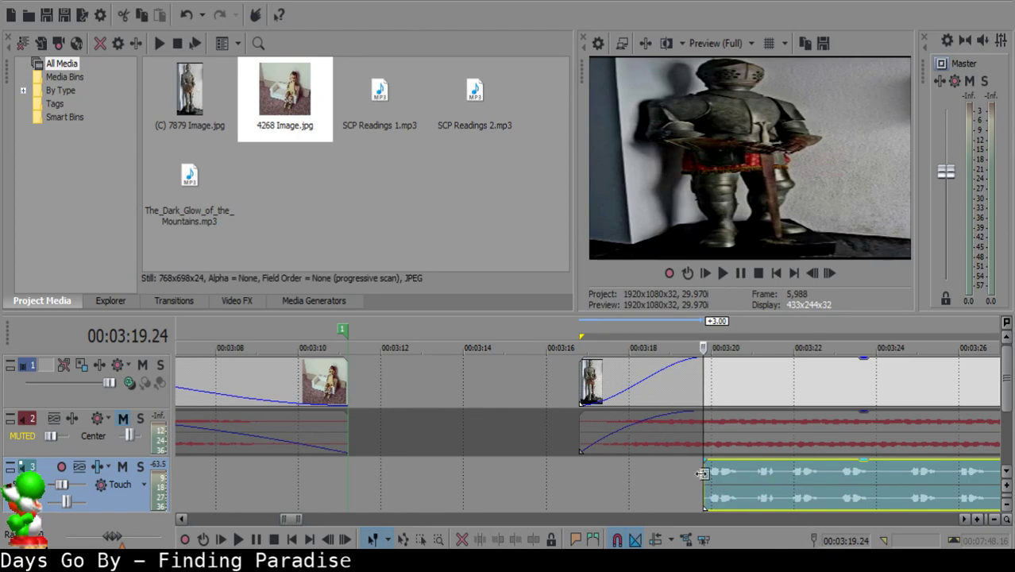
key(space)
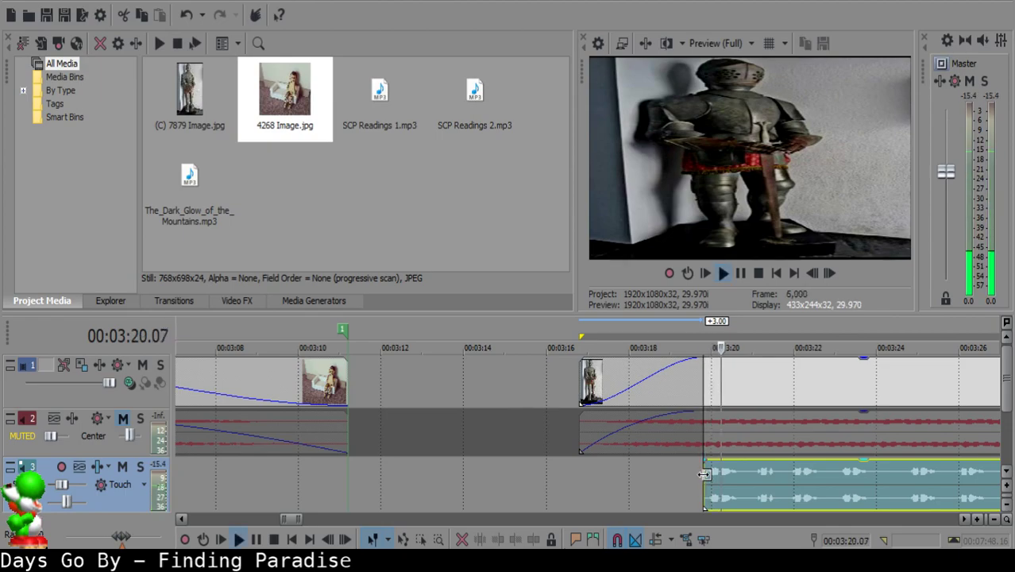
scroll(699, 476, down, 2)
scroll(699, 476, down, 1)
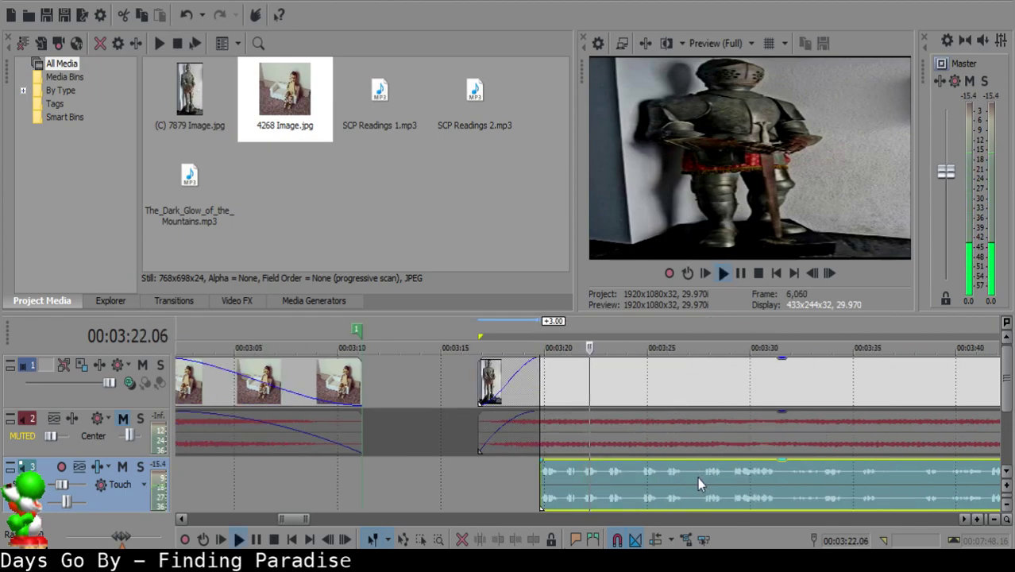
scroll(697, 478, up, 3)
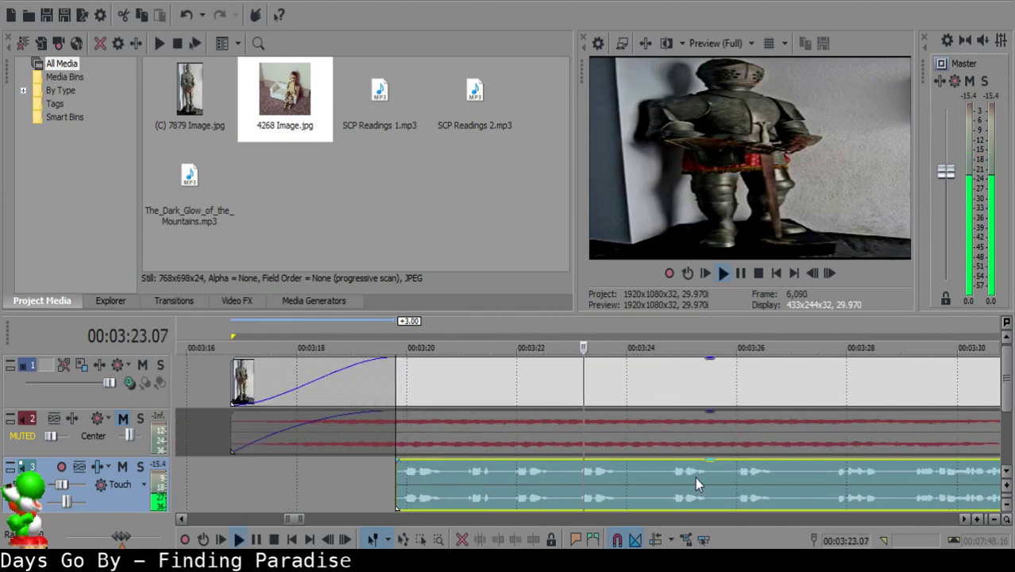
- Split the narration at 00:03:21.28, delete the opening take before it, and move the remainder to start at 00:03:19.24
click(507, 475)
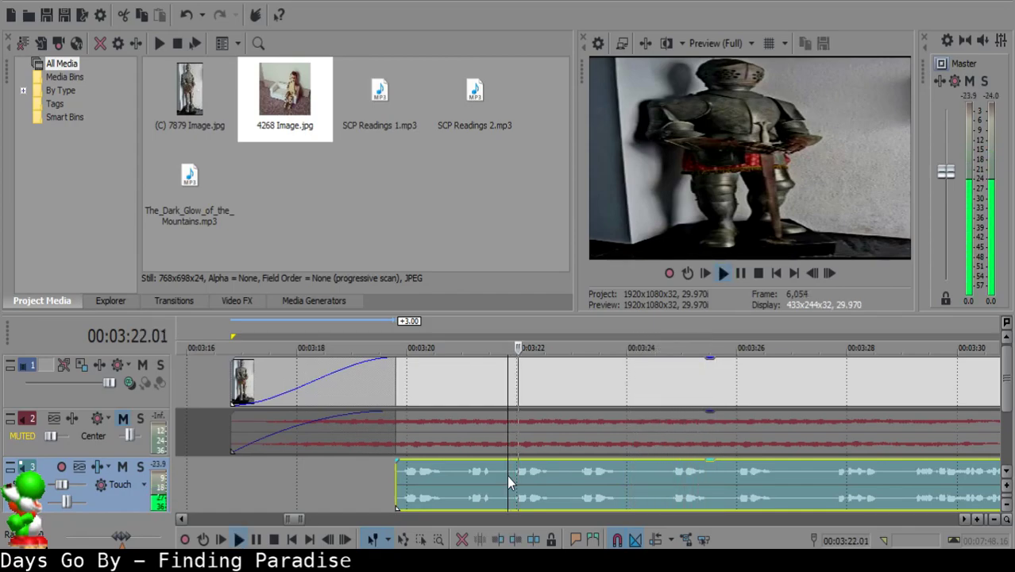
click(398, 475)
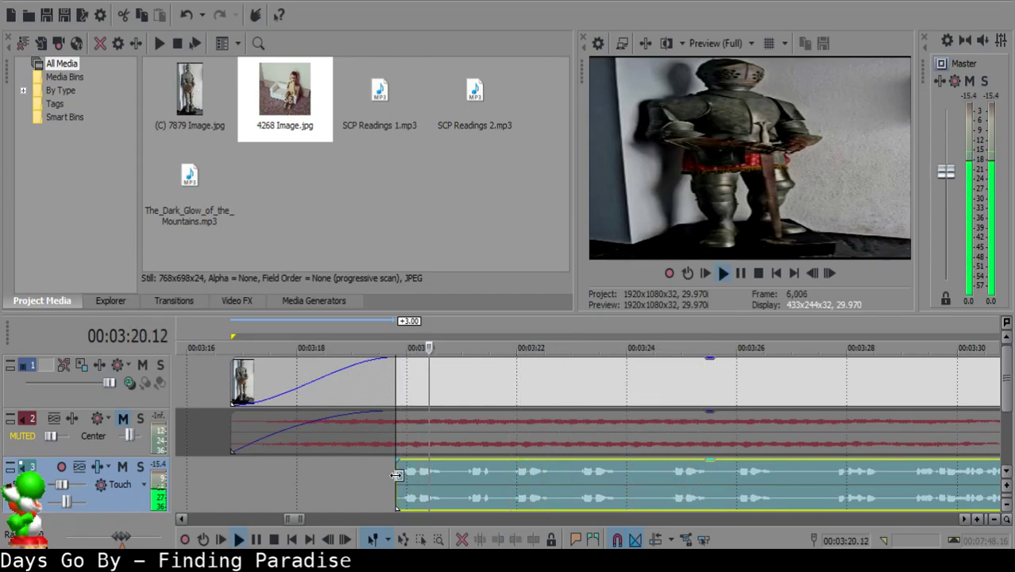
click(506, 474)
key(space)
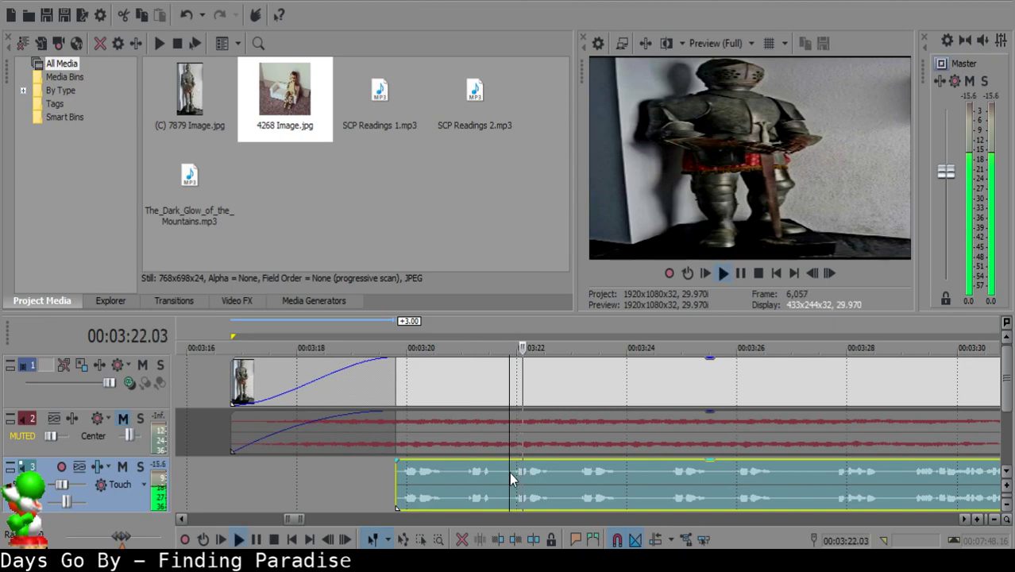
click(512, 472)
key(space)
key(s)
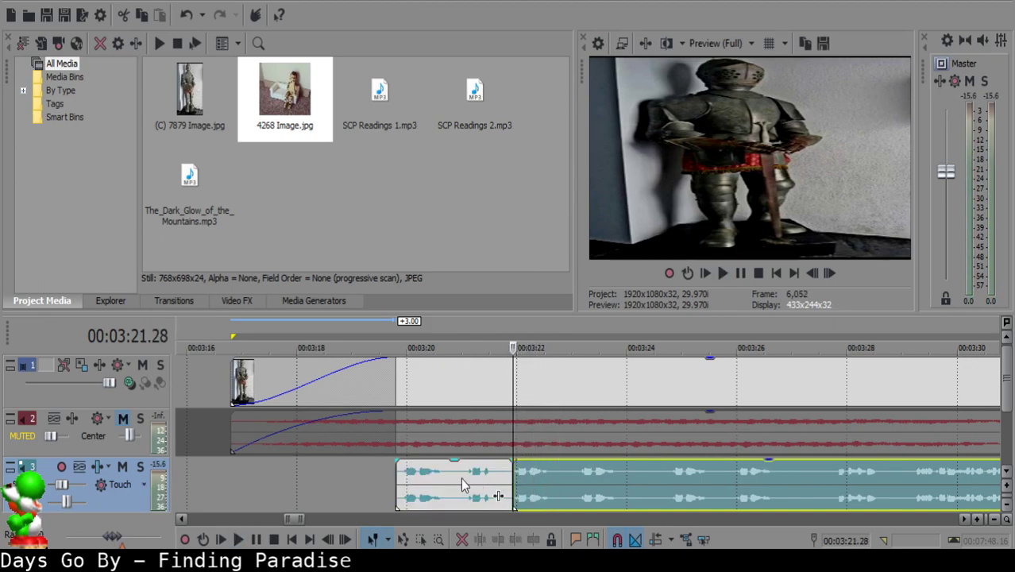
click(392, 475)
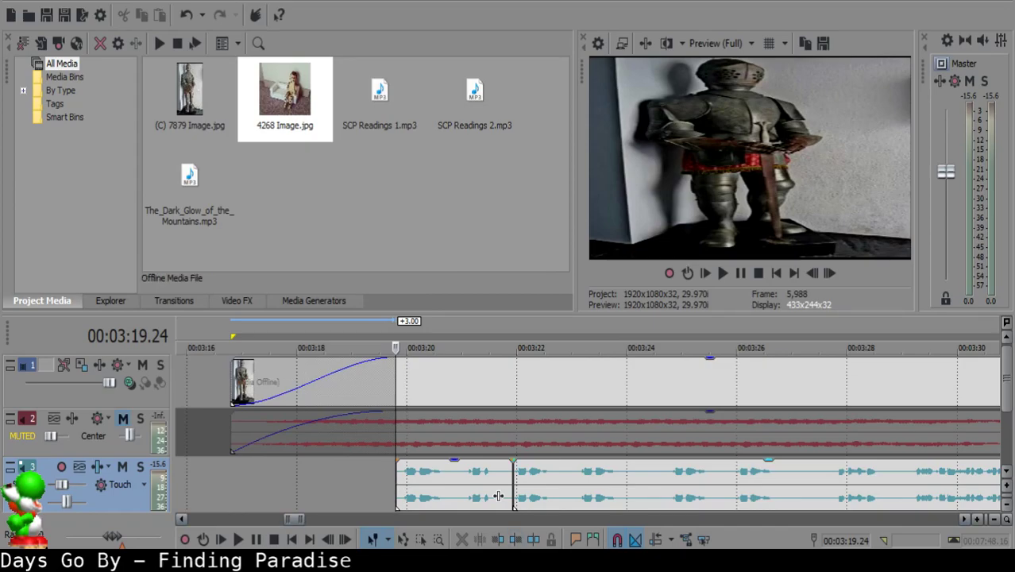
click(395, 486)
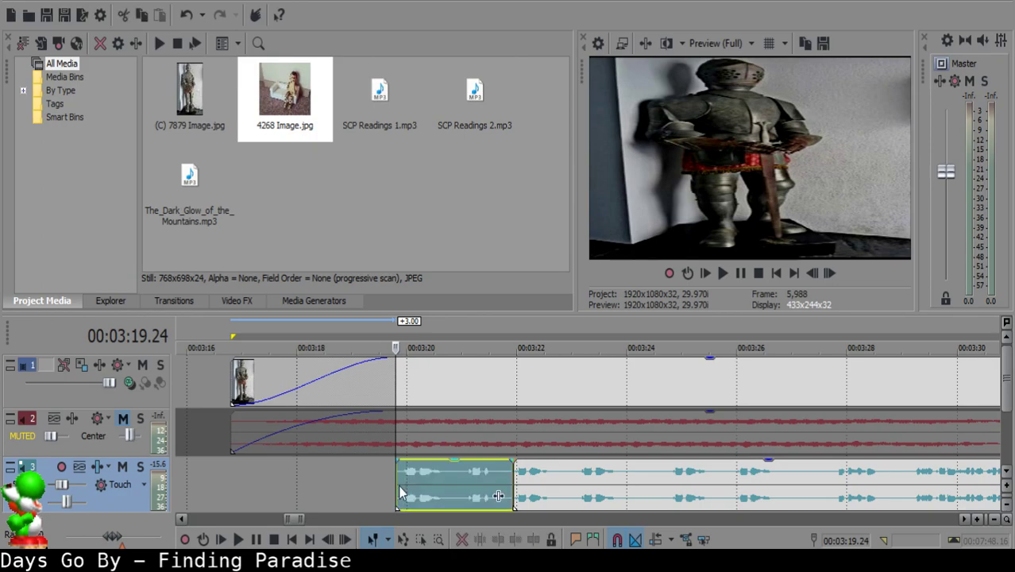
scroll(521, 500, up, 8)
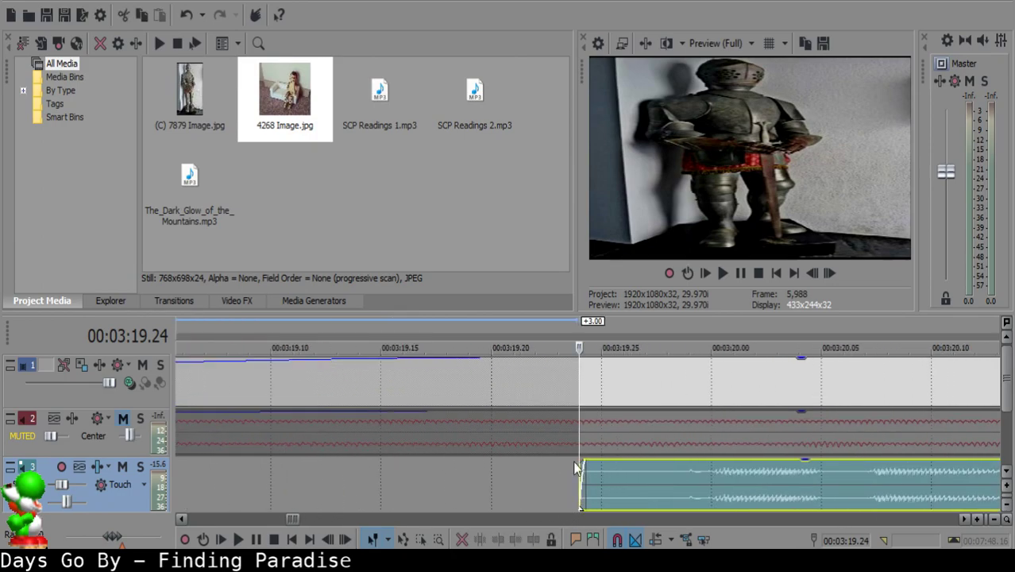
scroll(573, 461, down, 8)
drag(735, 482, 709, 479)
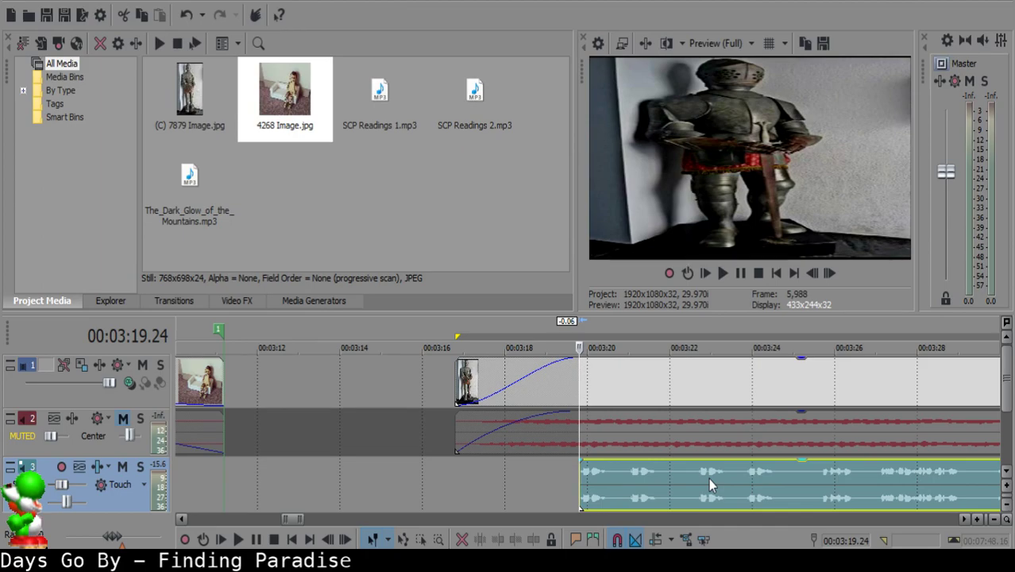
- Split the narration at about 00:03:20.22 and at 00:03:22.02 and delete the piece in between
key(space)
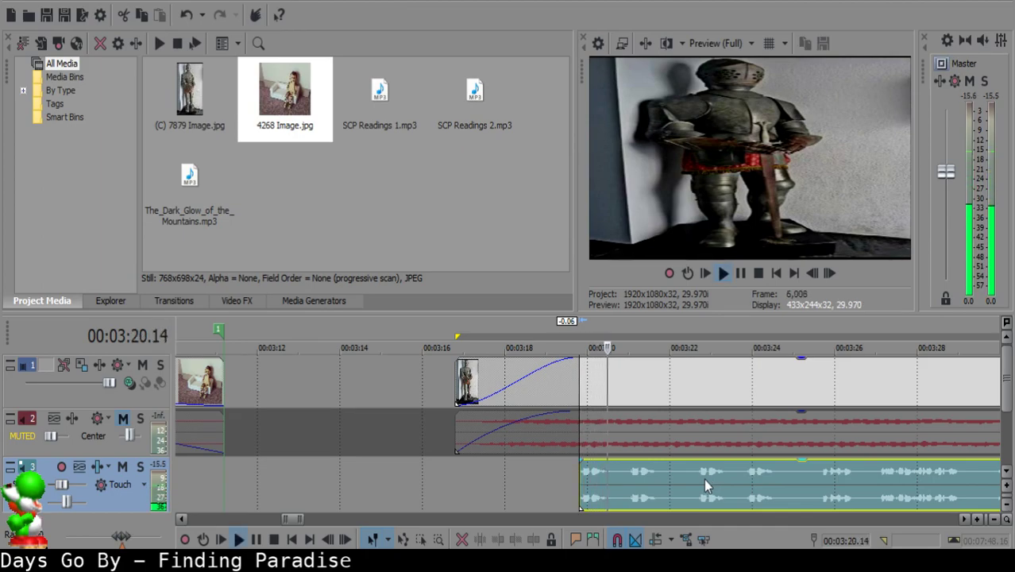
scroll(619, 489, up, 1)
key(Return)
key(s)
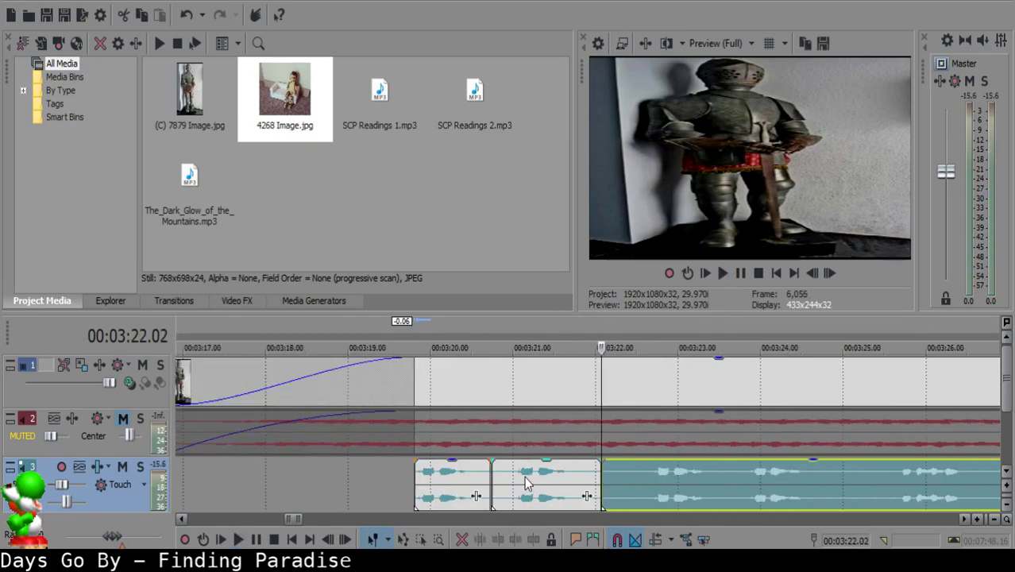
click(523, 479)
key(Delete)
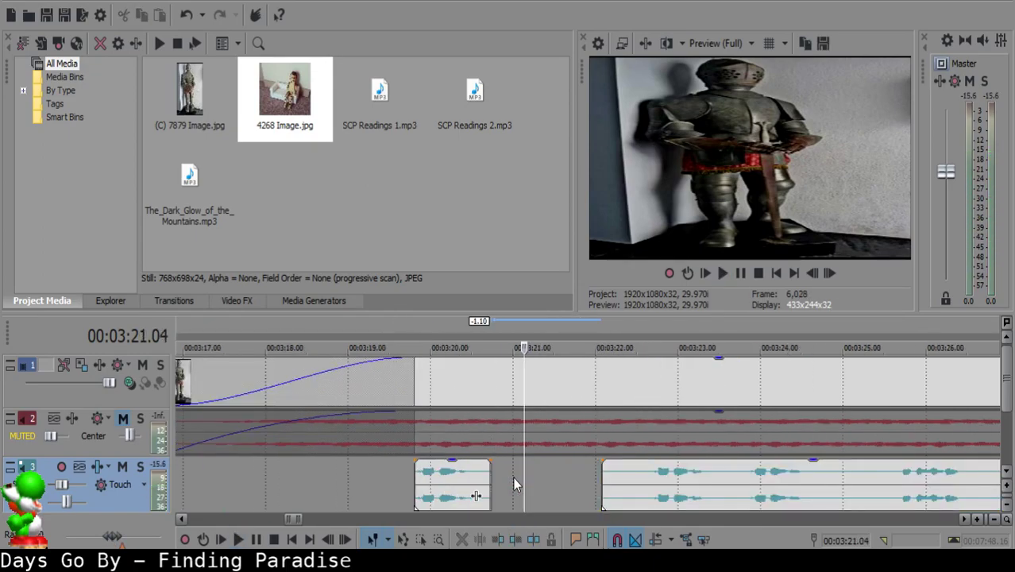
- Trim the short opening narration clip's end by two frames, add a short fade-out, and play it back
click(471, 477)
drag(490, 460, 484, 484)
click(433, 480)
key(space)
key(Return)
click(437, 486)
key(space)
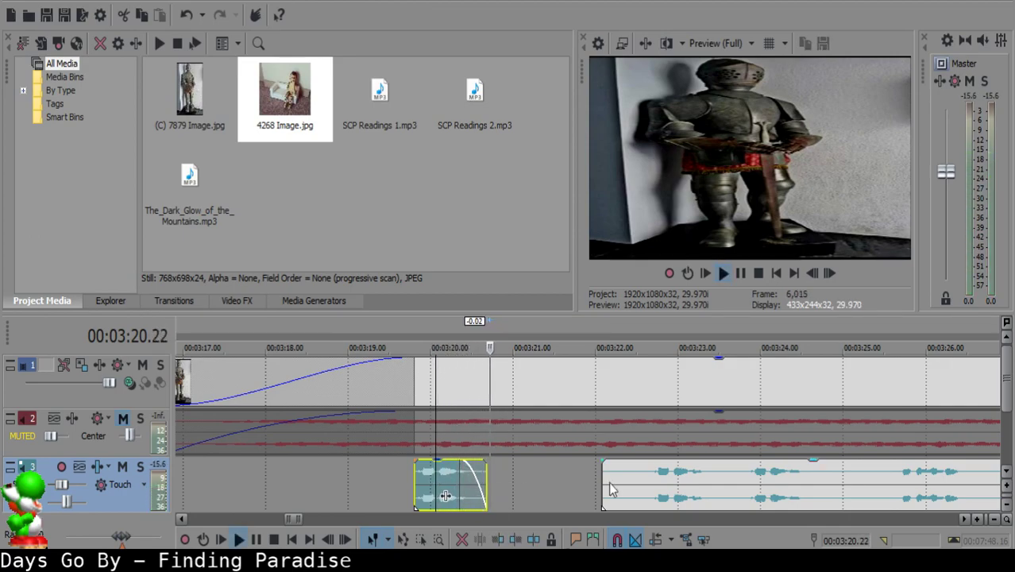
- Split the narration at 00:03:25.15, delete the take before it, and move the remainder four seconds earlier
click(890, 479)
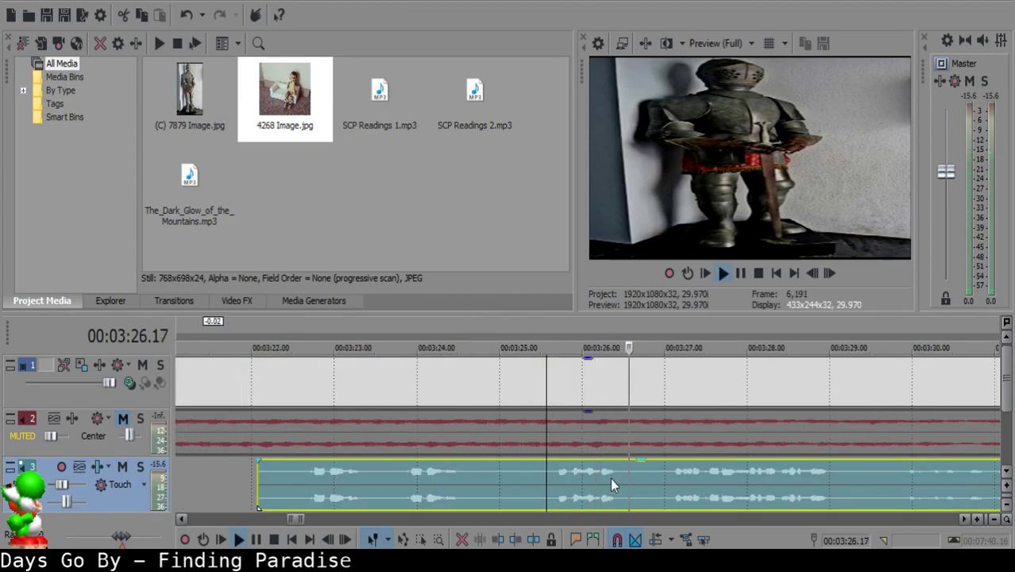
click(543, 478)
key(space)
key(s)
scroll(543, 475, down, 1)
click(437, 477)
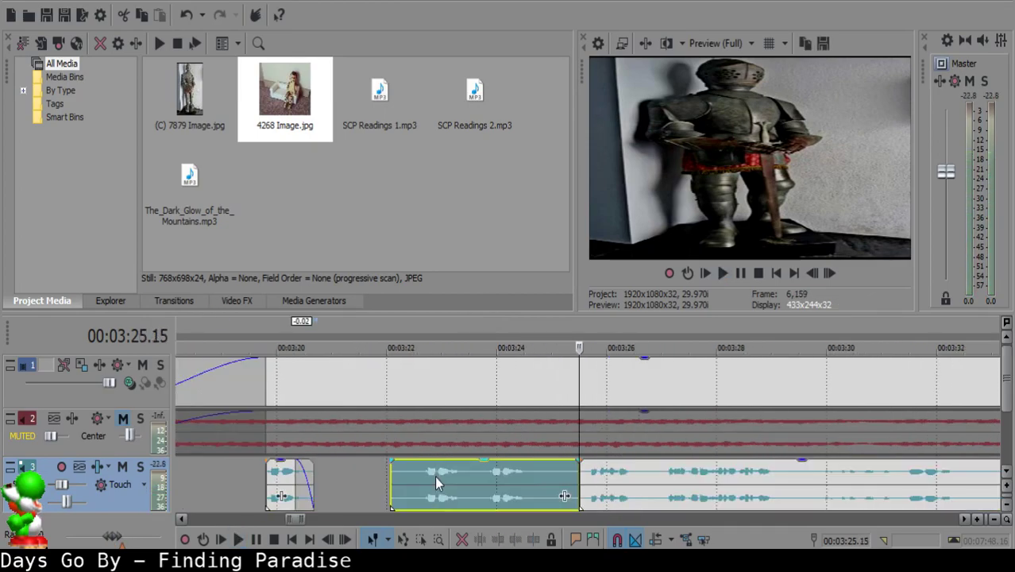
scroll(439, 477, up, 1)
scroll(439, 477, down, 2)
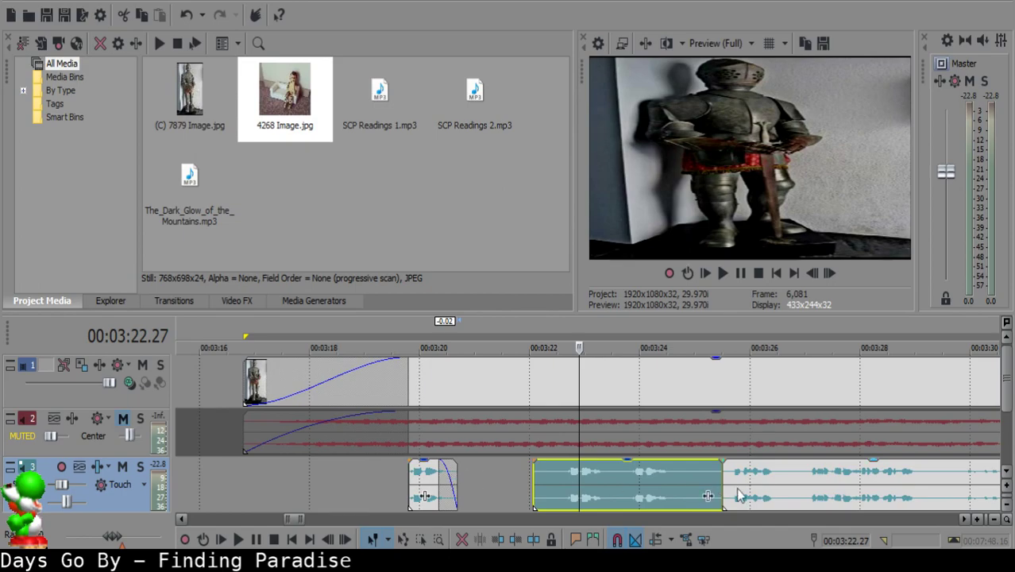
key(Delete)
drag(758, 486, 540, 488)
- Play the join and nudge the remaining narration earlier in small moves, to start at about 00:03:21.06
click(419, 495)
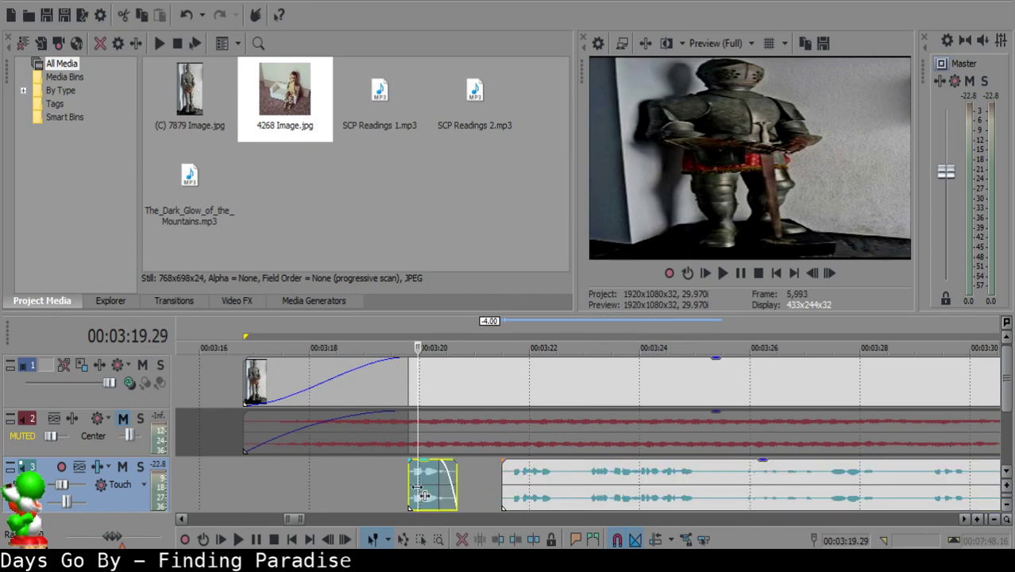
key(space)
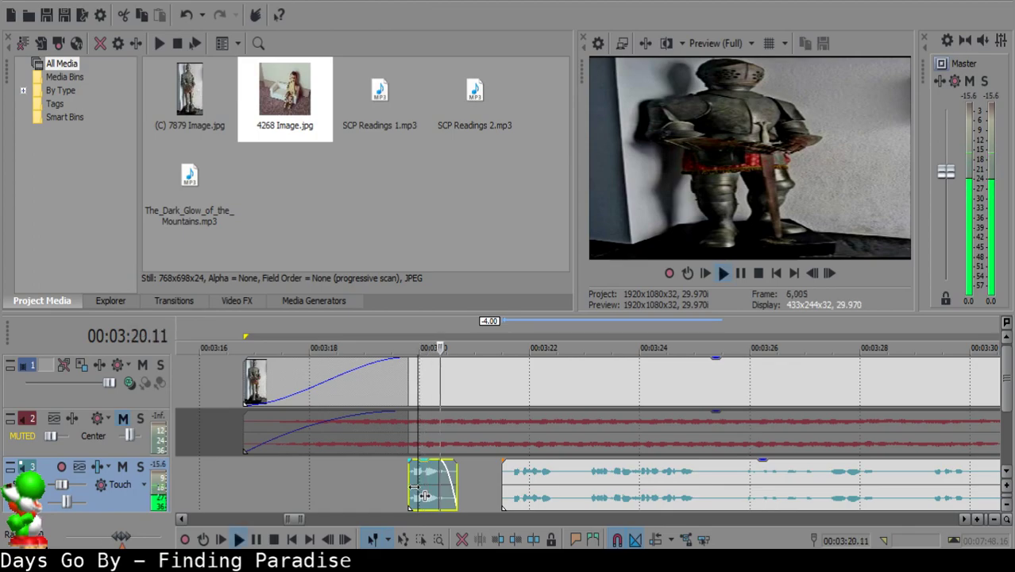
scroll(544, 513, down, 1)
drag(608, 494, 595, 491)
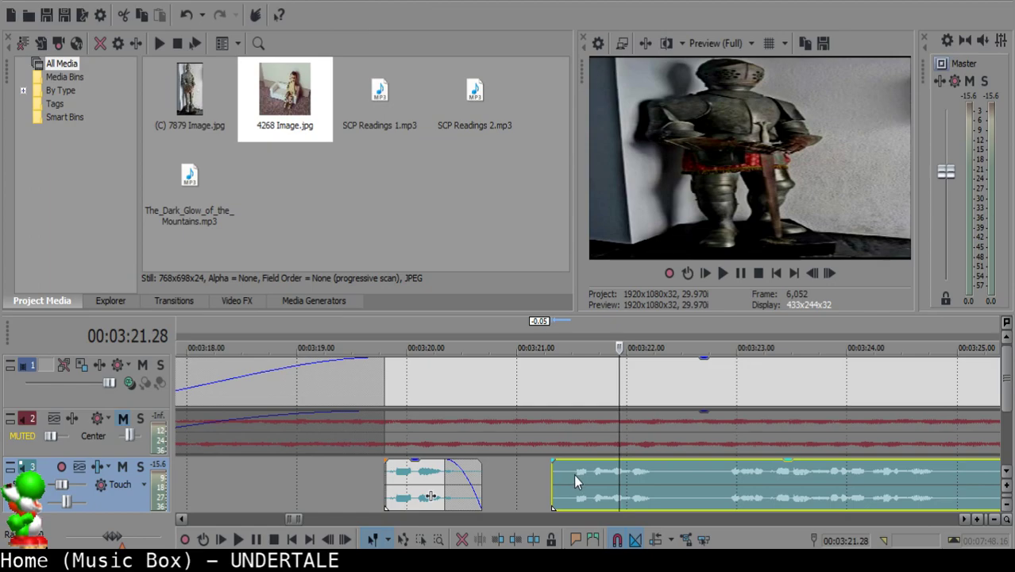
mouse_move(571, 480)
mouse_down()
mouse_move(560, 499)
mouse_move(559, 473)
mouse_up()
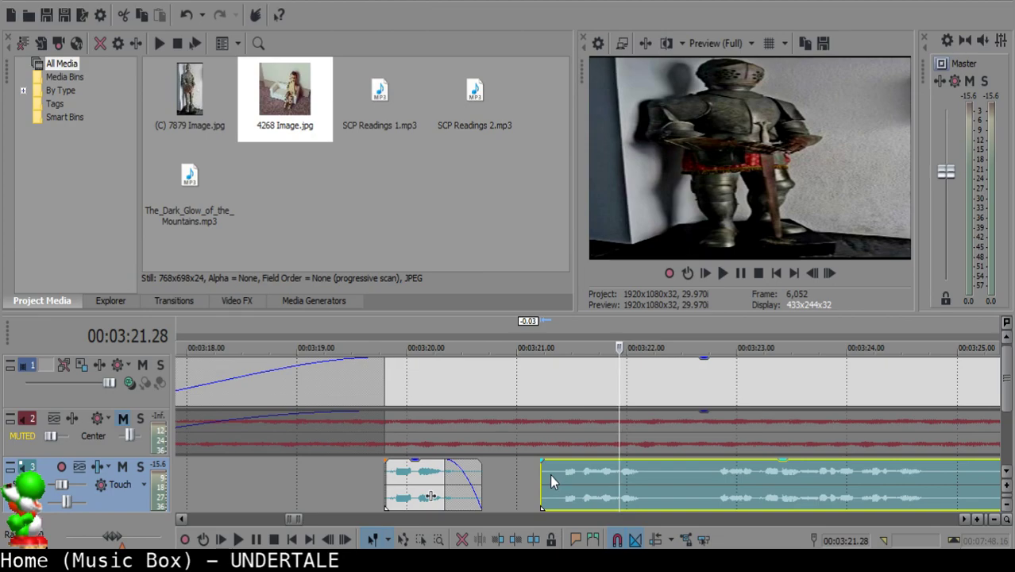
drag(550, 470, 545, 477)
- Play back the tightened join and split the narration after the next phrase, at about 00:03:22.05
click(400, 471)
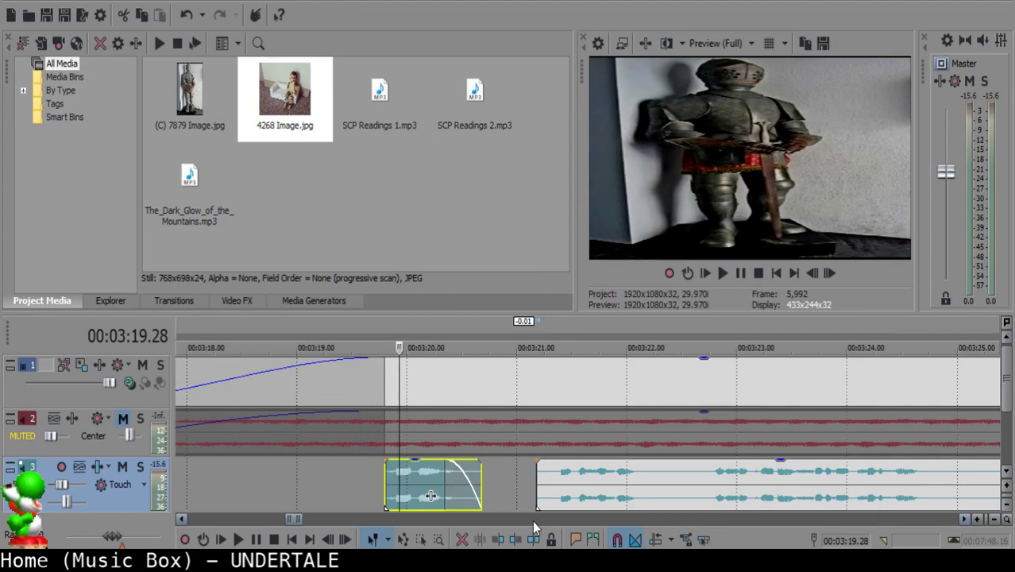
key(space)
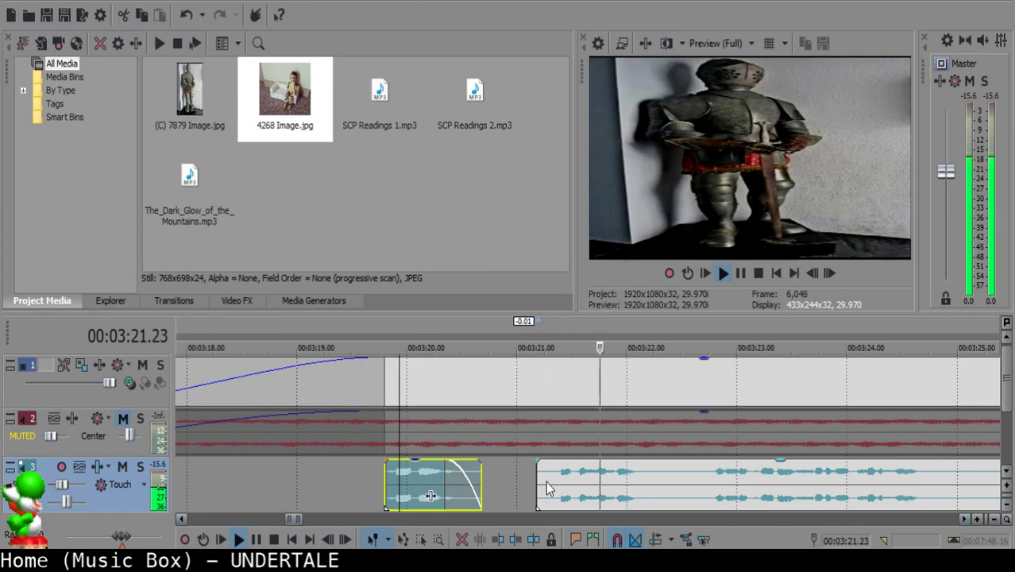
click(646, 477)
key(s)
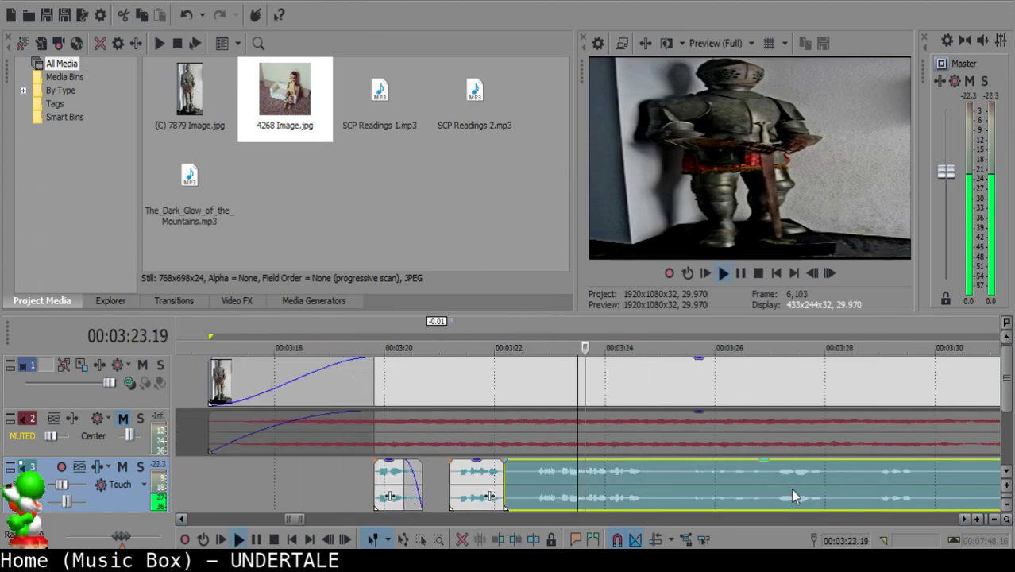
- Play ahead through the narration to find the retake and split it there, at 00:03:41.15
key(Return)
click(454, 485)
key(space)
scroll(655, 498, down, 1)
key(Return)
click(789, 482)
scroll(791, 480, down, 3)
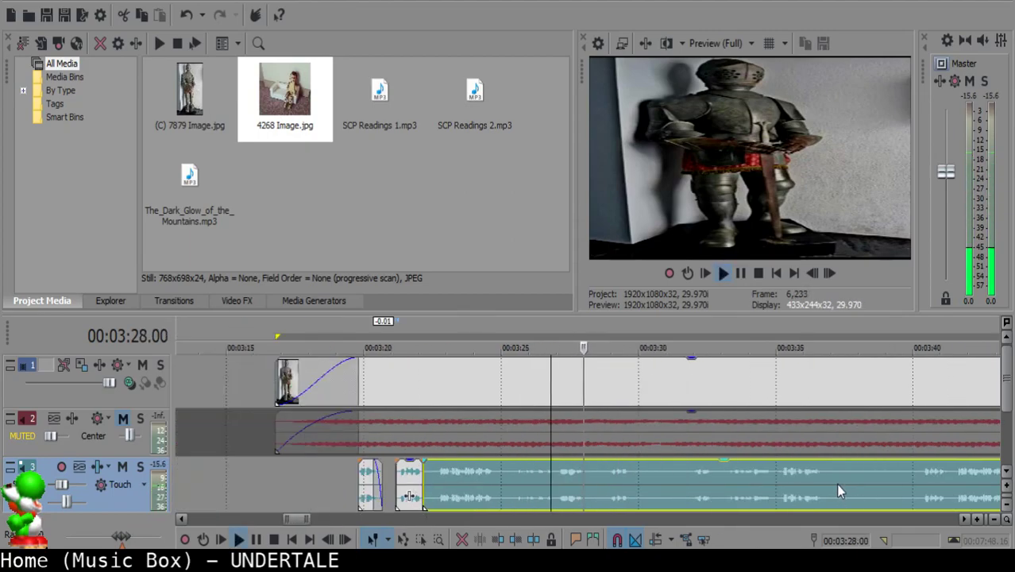
click(778, 480)
click(923, 477)
scroll(715, 483, up, 2)
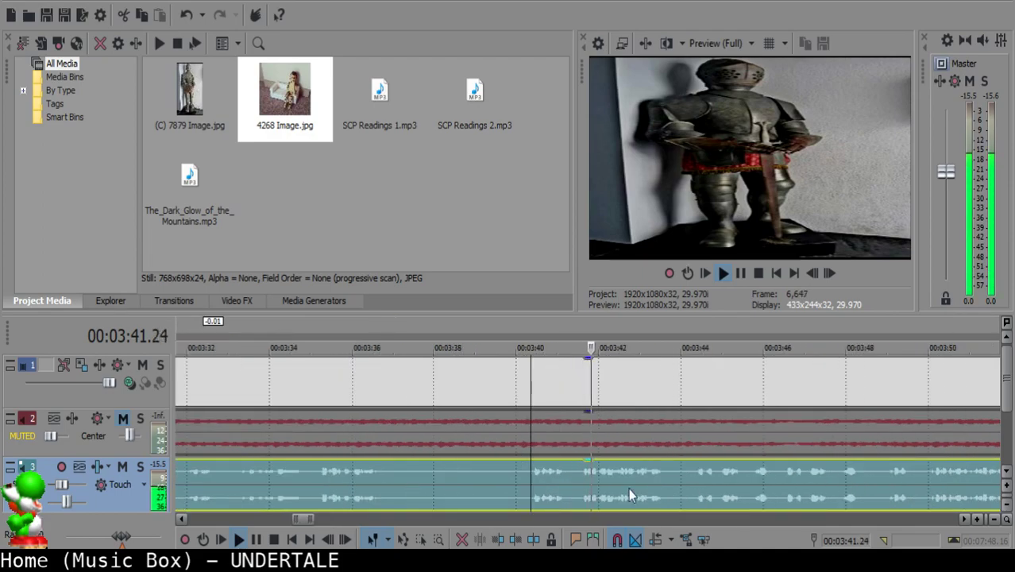
click(576, 471)
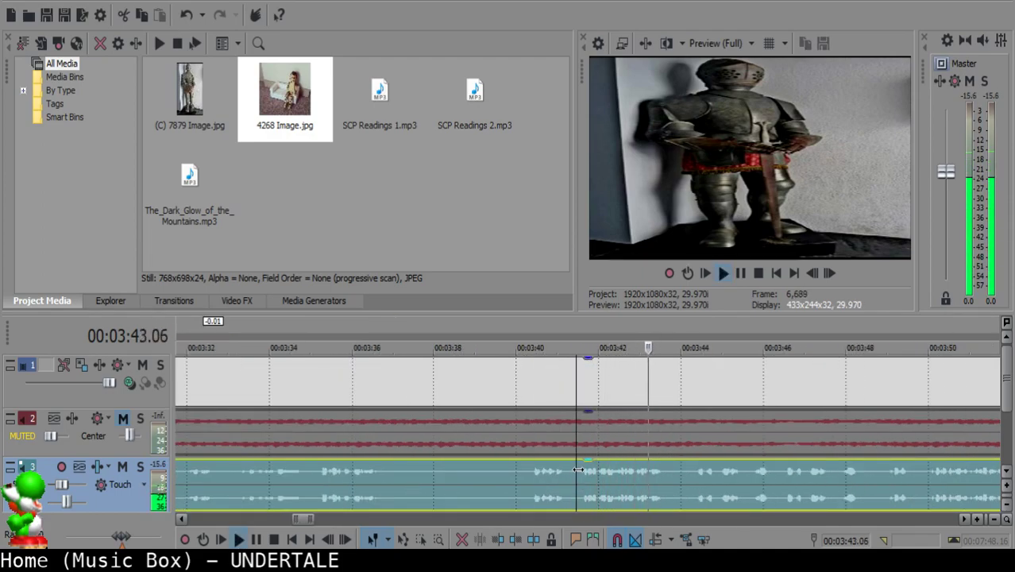
key(space)
key(s)
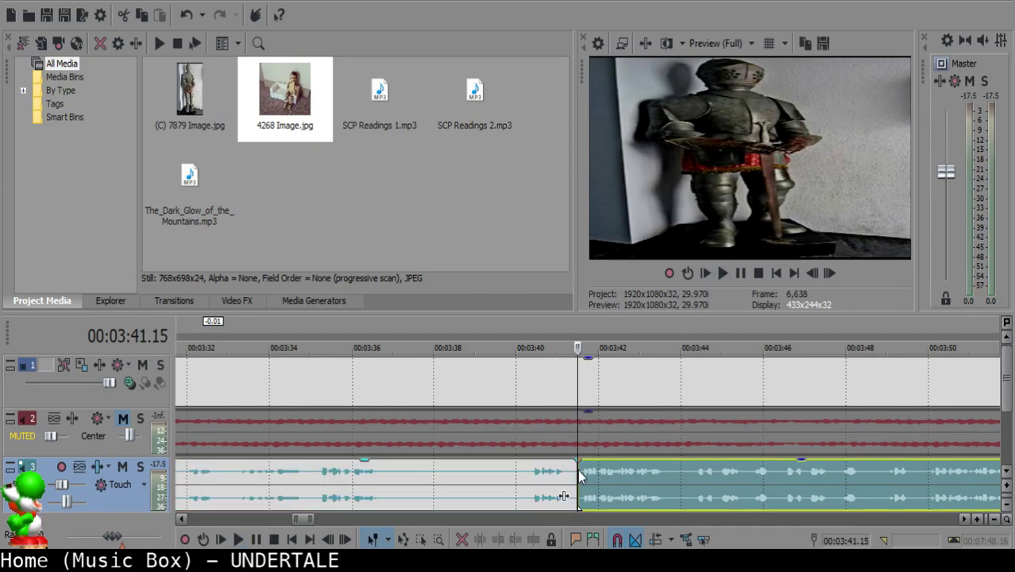
- Go back to the previous split at 00:03:22.05, play from there, and split the narration again at 00:03:22.13
scroll(425, 484, down, 3)
click(327, 486)
scroll(581, 458, up, 5)
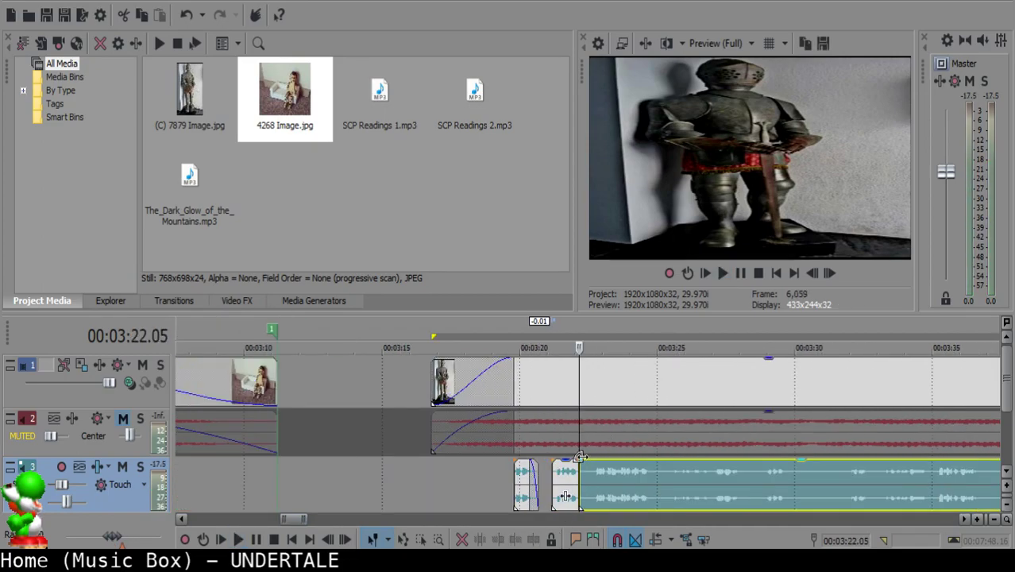
key(space)
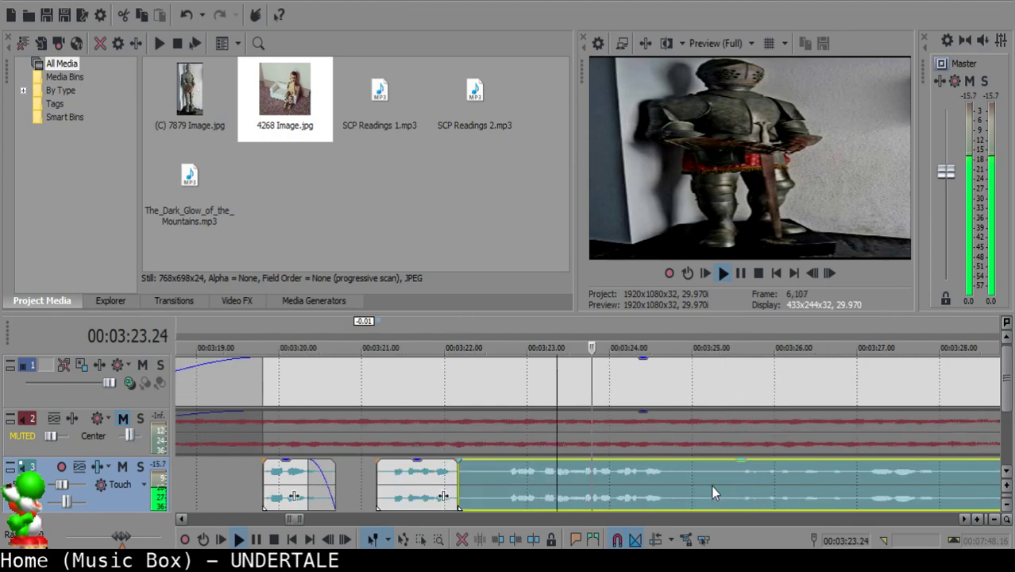
key(Return)
click(342, 478)
key(s)
scroll(365, 469, down, 4)
scroll(365, 468, up, 4)
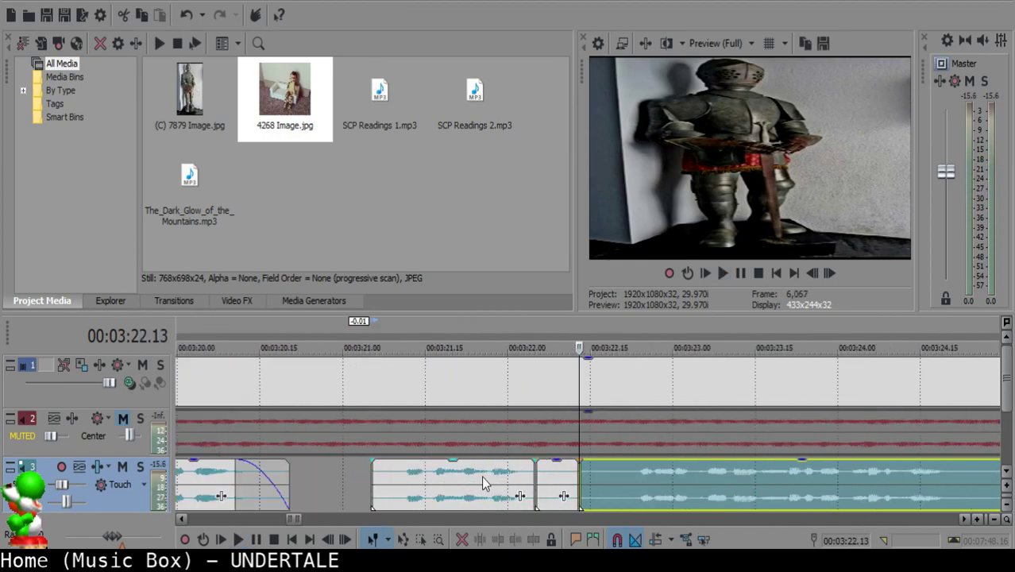
- Delete the short piece and the bad take before the retake, and move the remaining narration to start at about 00:03:22.10
click(547, 475)
key(Delete)
click(578, 473)
scroll(578, 473, down, 4)
key(Delete)
scroll(819, 481, down, 3)
drag(805, 482, 601, 486)
scroll(652, 488, up, 5)
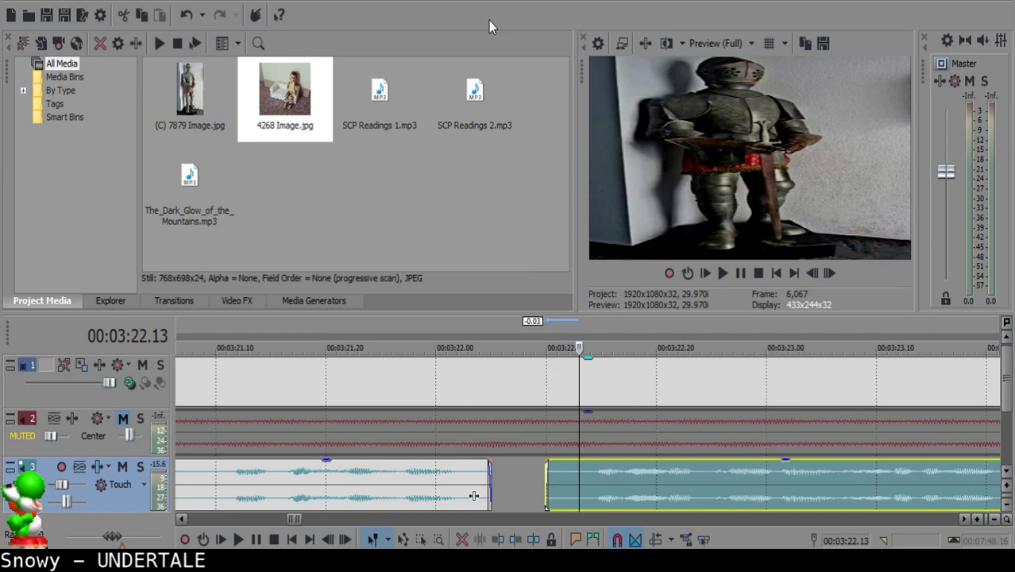
- Play the join and nudge the remaining narration earlier, to start at about 00:03:22.07
click(412, 478)
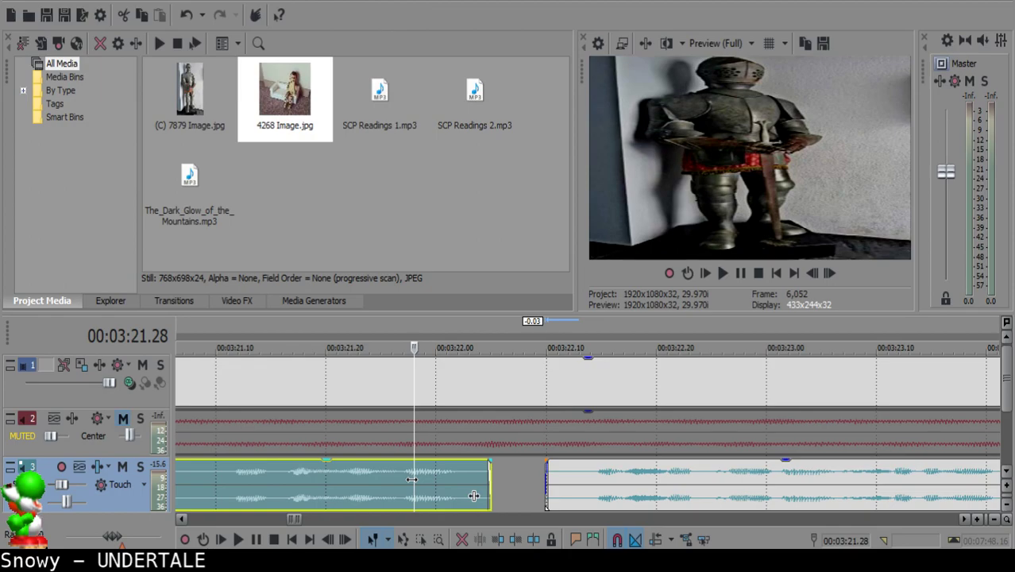
click(368, 488)
key(space)
drag(584, 487, 558, 484)
click(307, 485)
key(space)
scroll(731, 476, down, 5)
scroll(647, 493, up, 5)
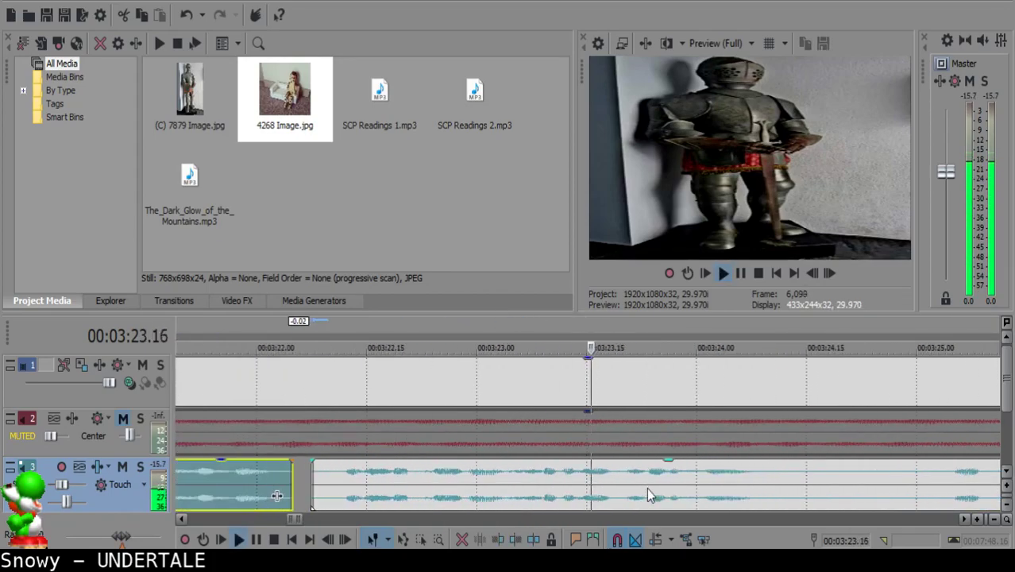
- Play the next phrase repeatedly to find the cut point and split the narration at 00:03:23.19
click(615, 474)
key(space)
key(space)
click(623, 472)
key(space)
key(s)
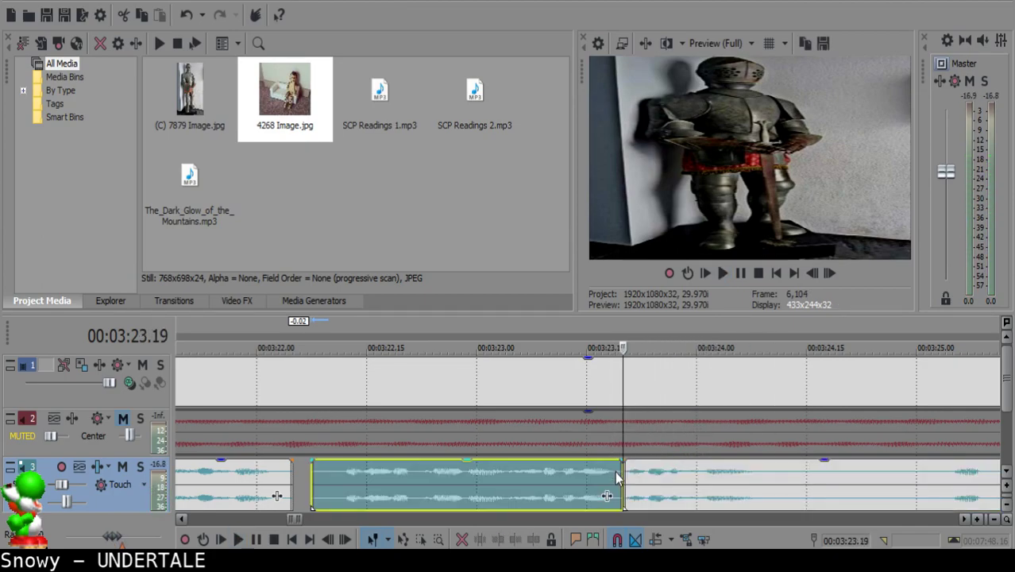
- Add a short fade-in to the narration clip after the 00:03:23.19 split and play back the join
scroll(617, 473, up, 3)
key(Left)
click(612, 473)
drag(616, 462, 633, 462)
click(493, 480)
key(space)
click(601, 466)
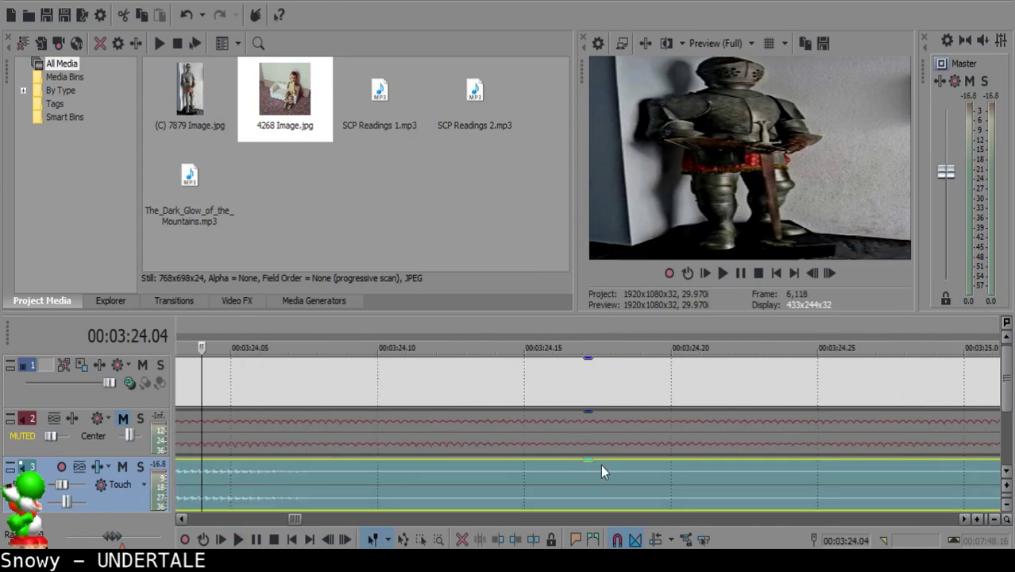
key(space)
scroll(600, 466, down, 3)
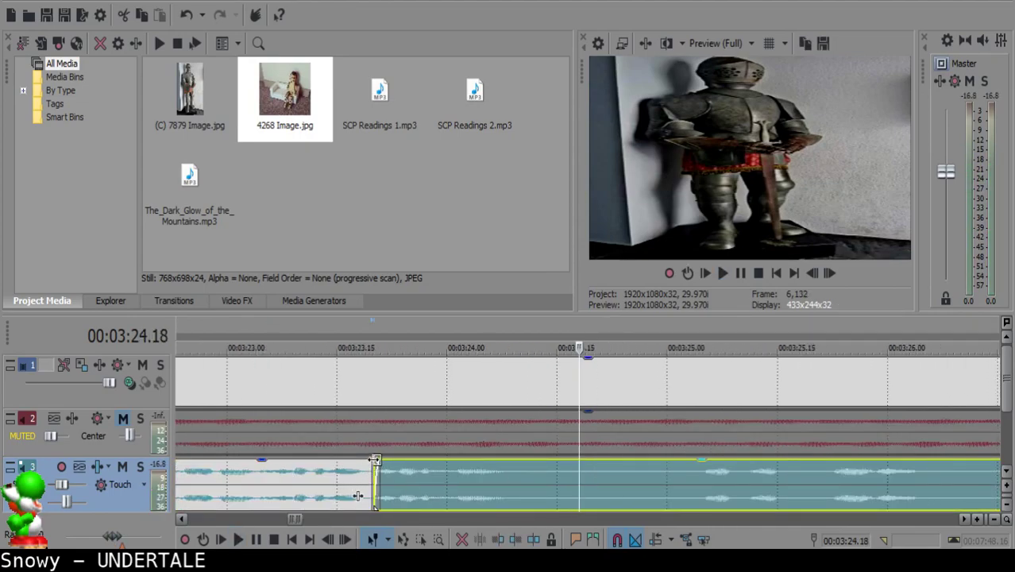
- Fade out the clip before the split by about two frames, lengthen the following clip's fade-in to match, and play it back
drag(375, 463, 362, 462)
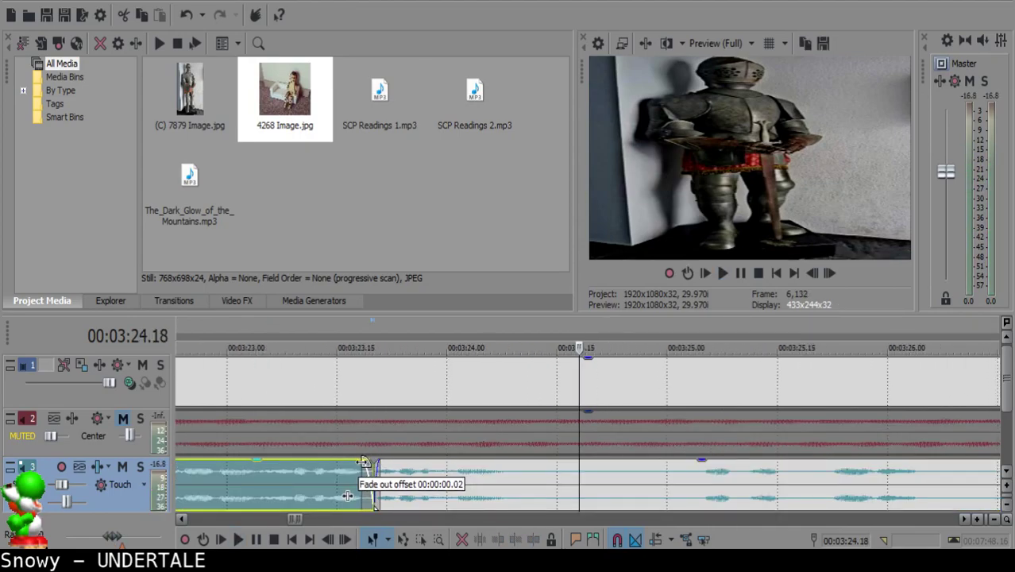
drag(379, 480, 389, 480)
click(289, 487)
key(space)
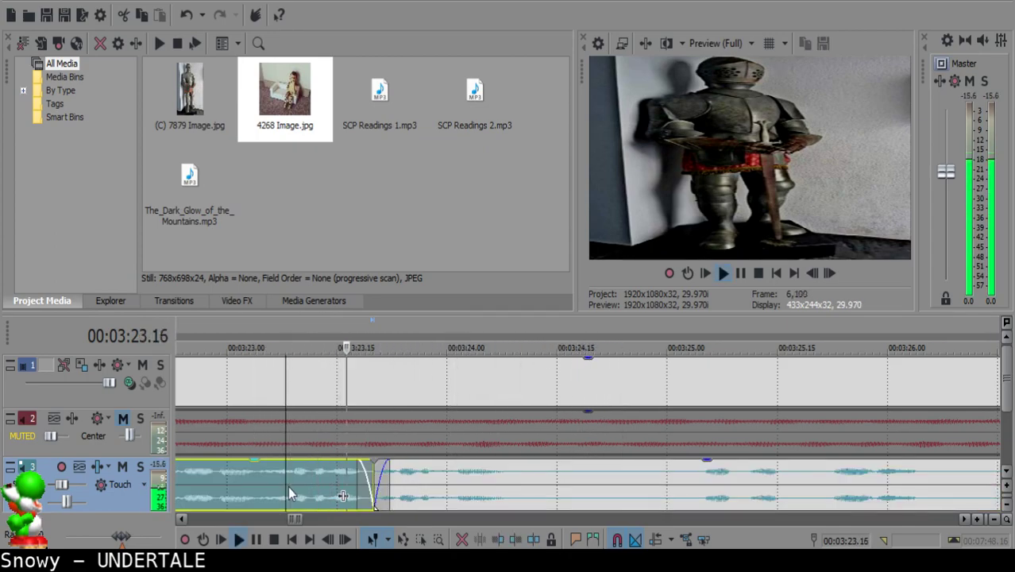
- Split out the pause from 00:03:24.15 to about 00:03:25.02, delete it, and move the remaining narration ten frames earlier
click(554, 480)
key(s)
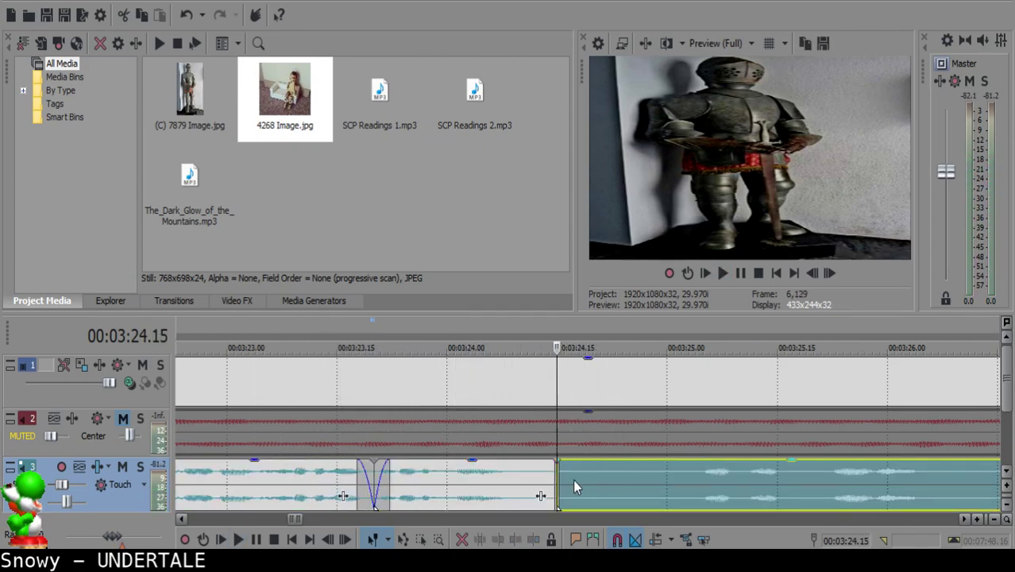
click(678, 476)
key(space)
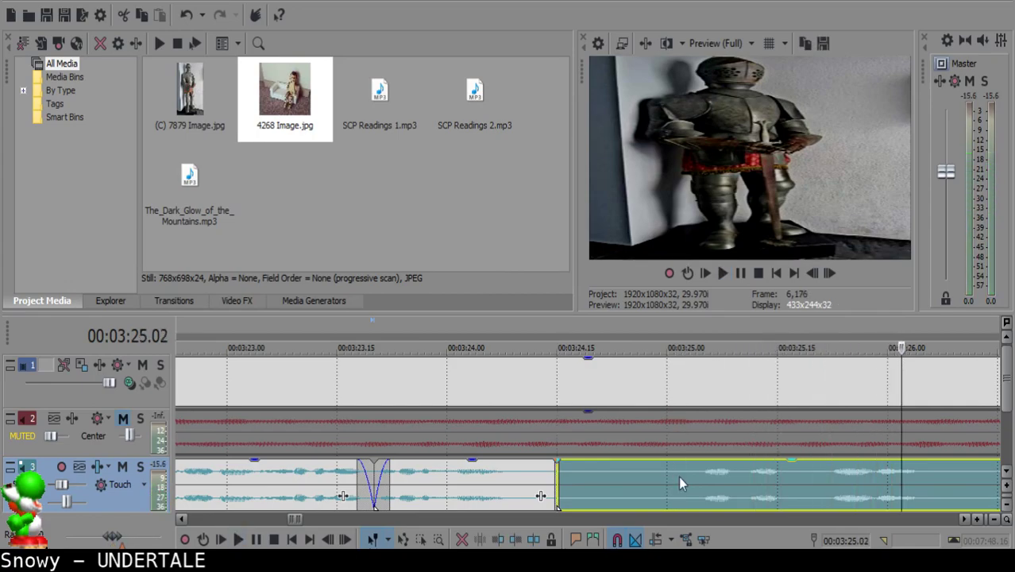
key(space)
key(s)
click(591, 476)
scroll(595, 475, down, 2)
key(Delete)
drag(645, 475, 608, 475)
- Split the narration at about 00:03:26.28, delete the take before it, and move the remainder to start at about 00:03:24.24
click(826, 477)
key(space)
key(space)
key(space)
key(space)
key(s)
click(592, 477)
key(space)
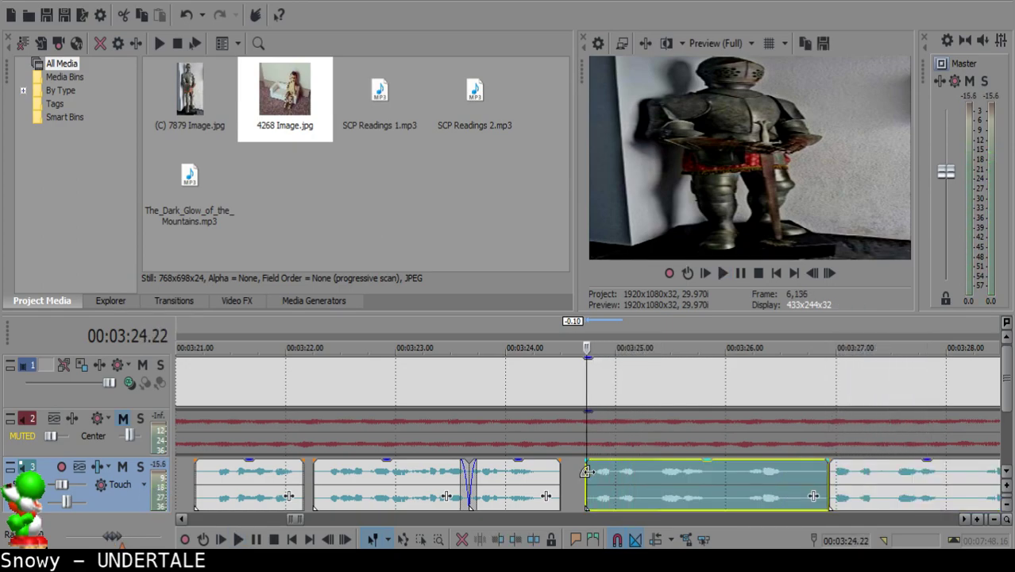
key(Delete)
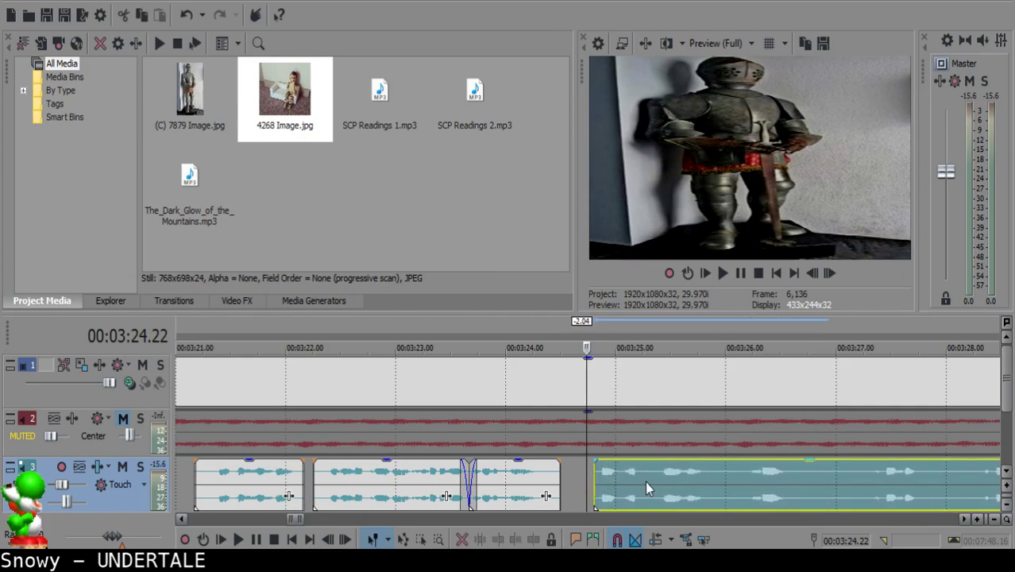
- Play the join several times and nudge the remaining narration slightly later, to start at about 00:03:24.25
click(494, 489)
key(space)
scroll(622, 488, up, 3)
key(Return)
mouse_move(546, 484)
mouse_down()
mouse_move(570, 484)
mouse_move(536, 495)
mouse_move(556, 491)
mouse_up()
click(235, 485)
key(space)
key(Return)
click(273, 485)
key(space)
click(280, 491)
key(space)
scroll(535, 486, right, 2)
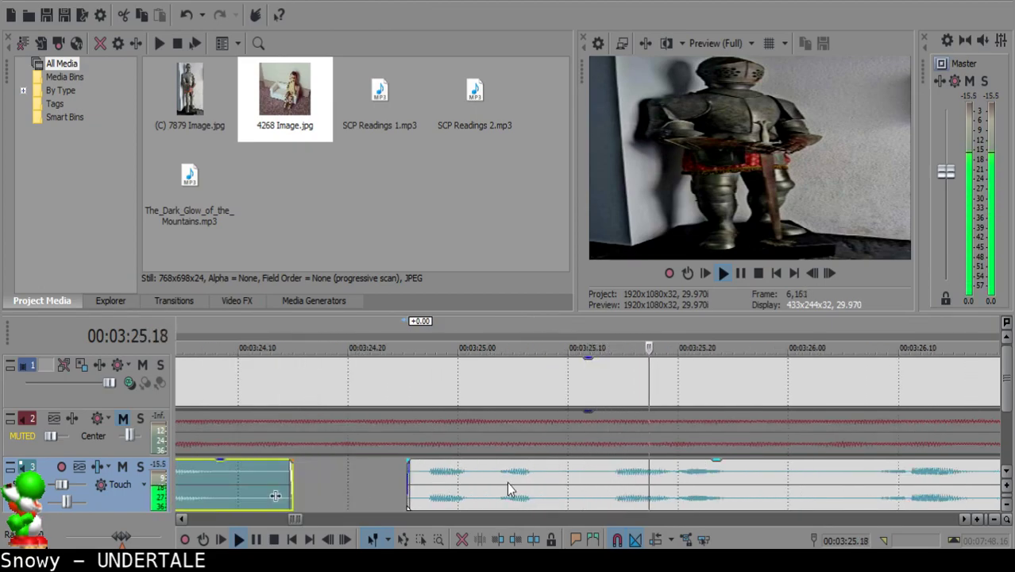
- Add a very short fade-in to the start of the remaining narration and play it back
key(Return)
drag(407, 461, 424, 463)
key(space)
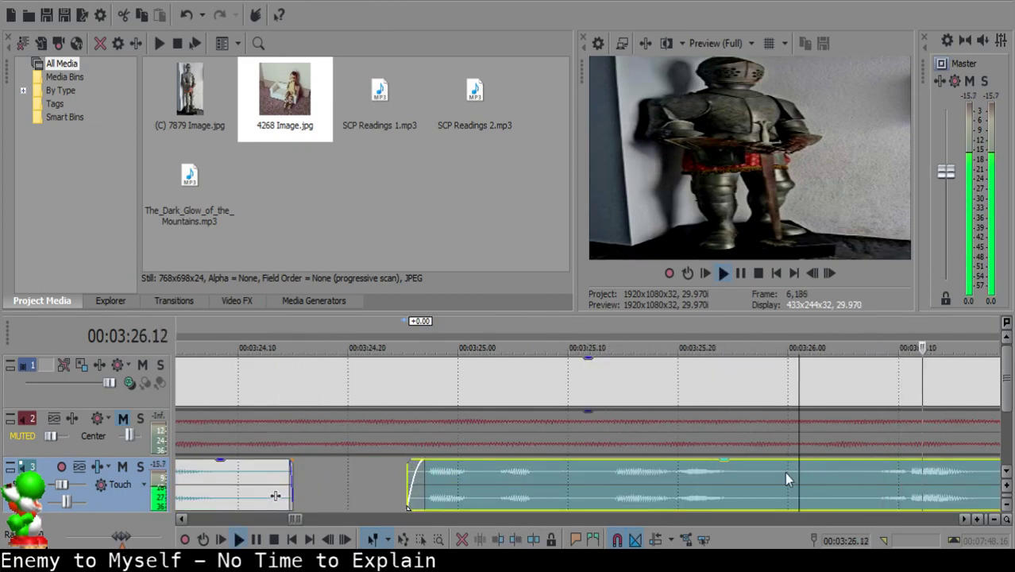
- Cut about three frames out of the narration after 00:03:26.00, close the gap, and play back the join
click(784, 472)
key(s)
key(Return)
key(s)
click(790, 472)
key(Delete)
drag(868, 475, 834, 476)
click(712, 493)
key(space)
scroll(712, 493, down, 3)
scroll(699, 492, up, 2)
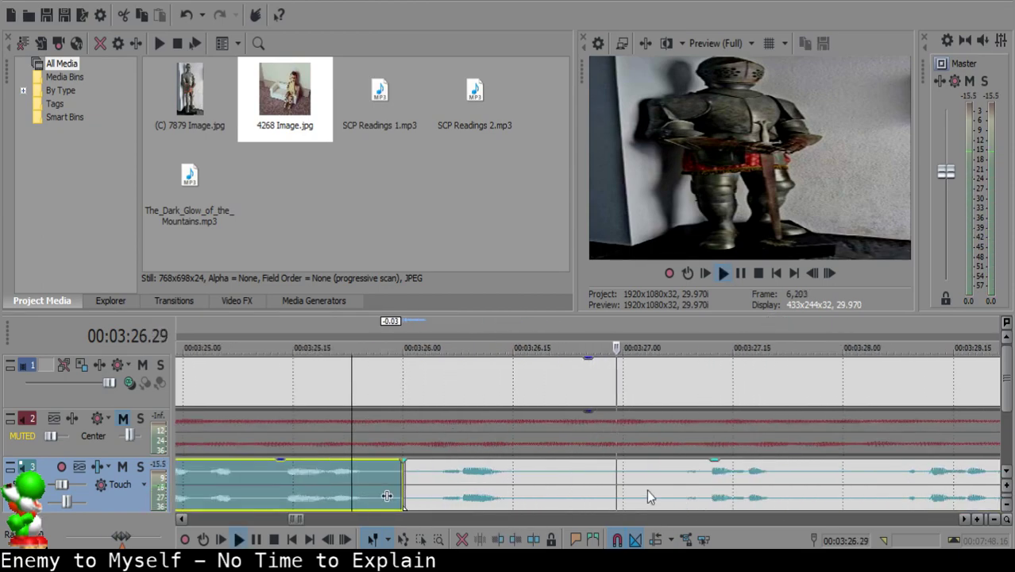
- Split the narration after the next word, at about 00:03:26.21, and listen to the part that follows
click(557, 474)
key(space)
key(s)
scroll(557, 477, down, 2)
key(space)
scroll(715, 489, up, 1)
click(857, 482)
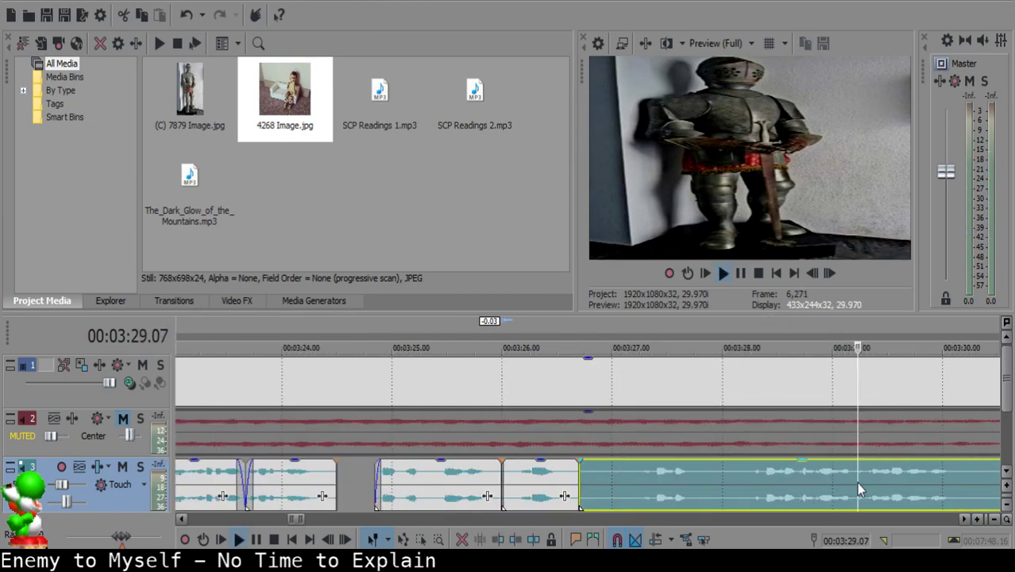
scroll(854, 484, down, 1)
scroll(842, 486, up, 1)
- Split the narration at 00:03:28.05, delete the piece before it, and move the remainder to start at about 00:03:26.27
click(433, 468)
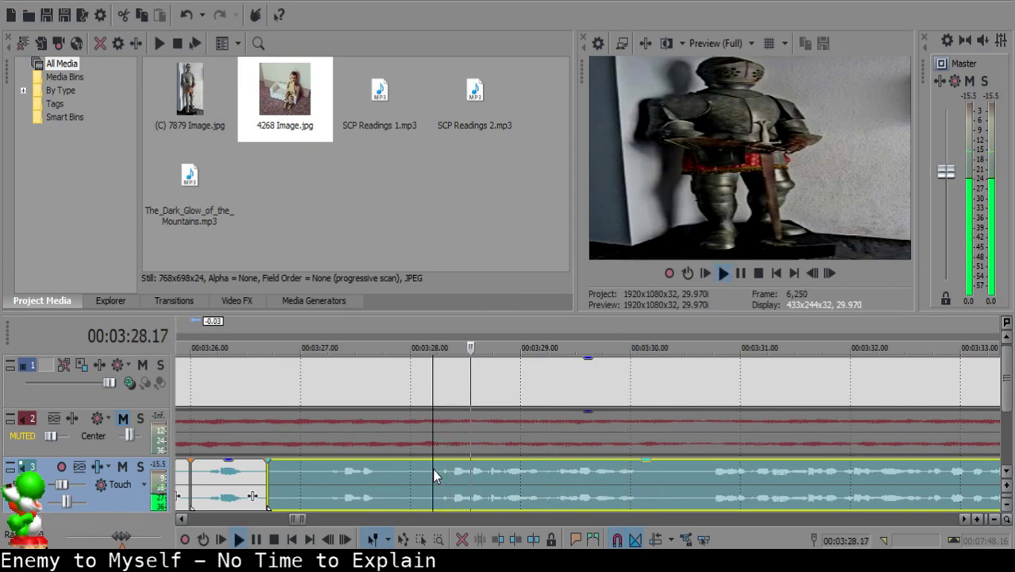
click(427, 471)
key(space)
key(s)
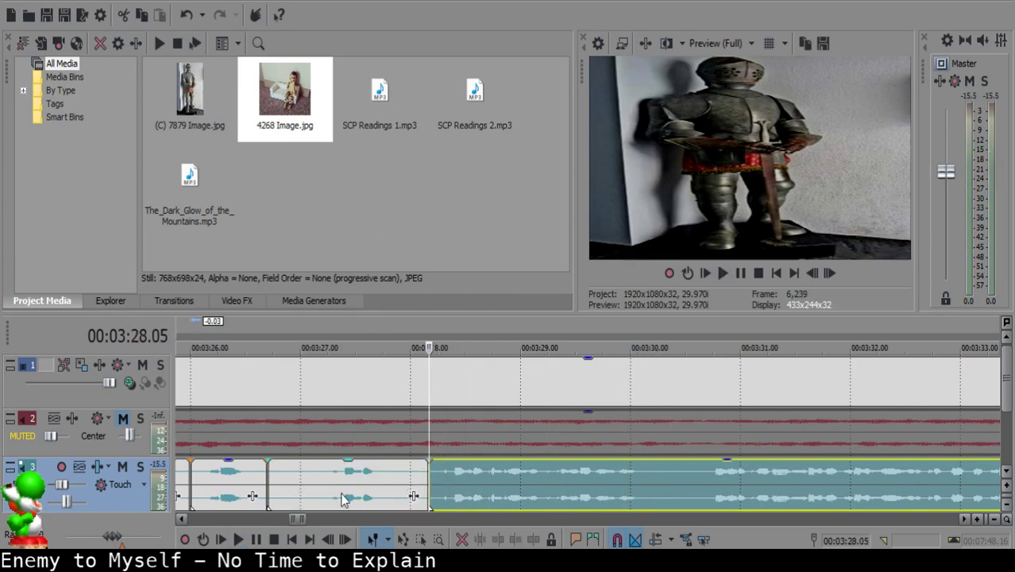
click(300, 481)
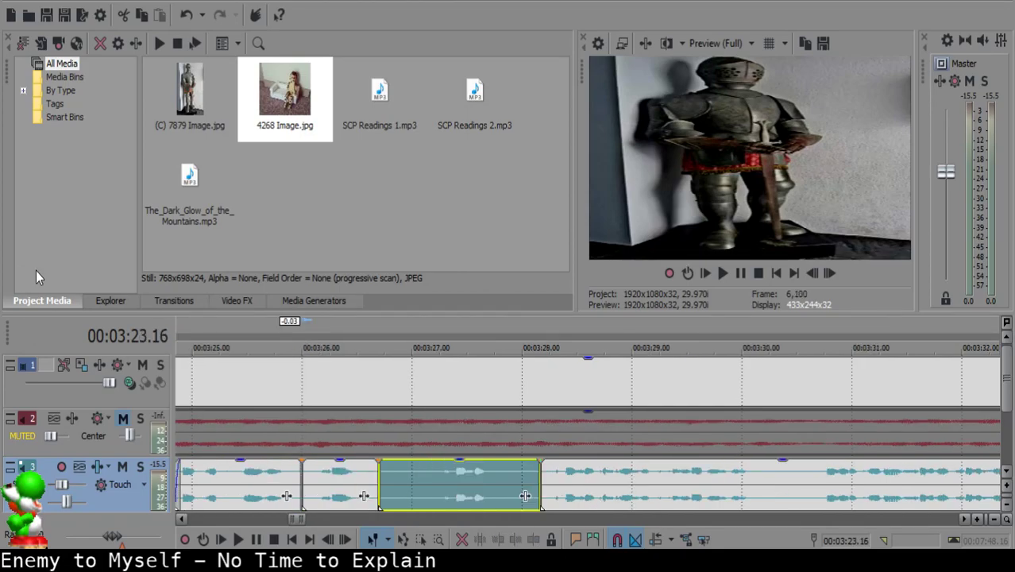
click(413, 477)
key(space)
click(399, 474)
key(Delete)
drag(580, 488, 442, 472)
- Play the join and nudge the remaining narration one frame later, to start at about 00:03:26.28
click(279, 477)
key(space)
click(417, 480)
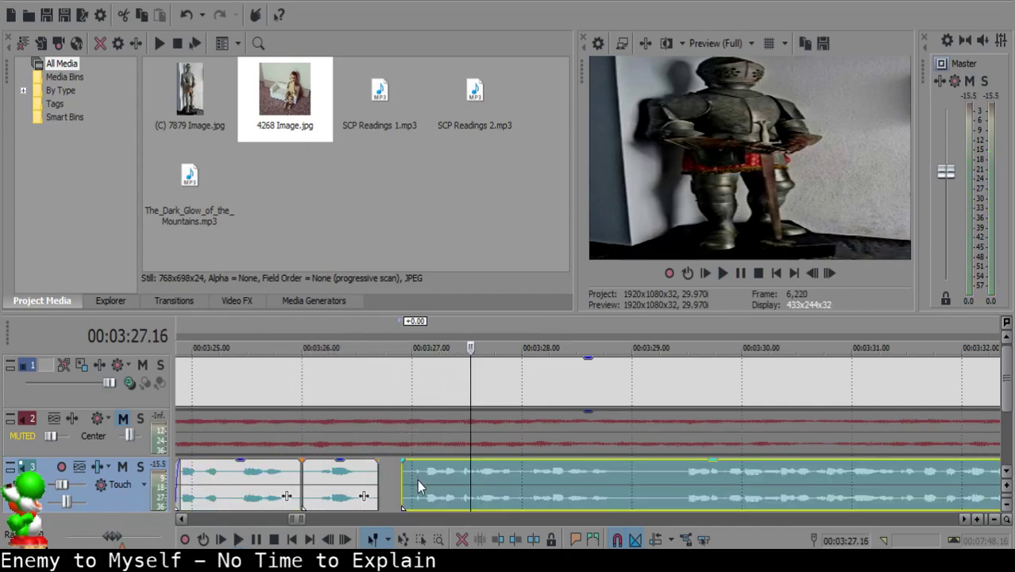
click(313, 483)
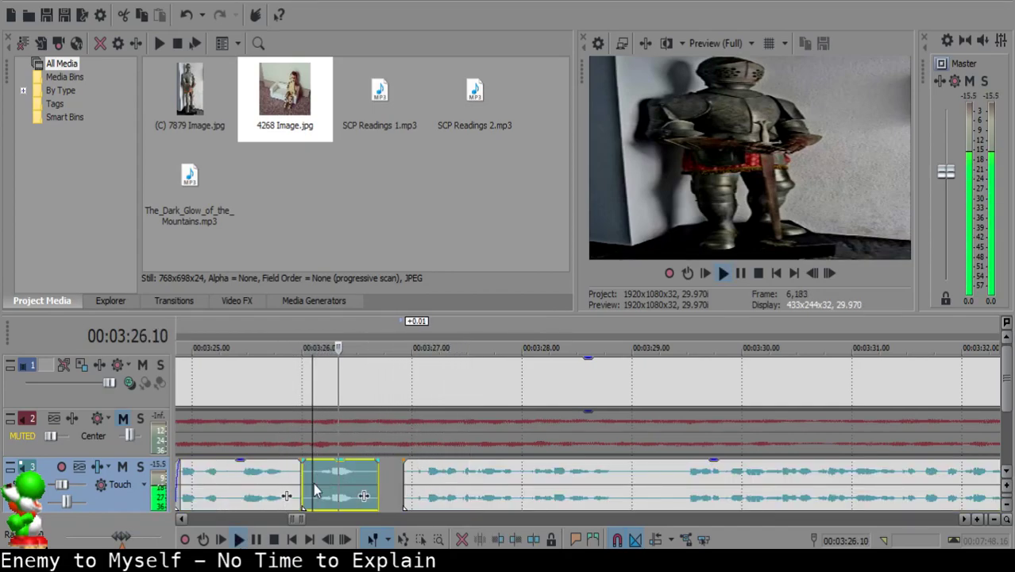
- Play the following phrase and split the narration at its end, at about 00:03:28.26
click(407, 481)
scroll(427, 470, down, 5)
scroll(583, 490, up, 4)
click(593, 476)
click(596, 478)
key(space)
key(s)
- Listen through the next takes of the narration and split it where the retake begins, at 00:03:32.29
click(649, 486)
key(space)
click(827, 488)
scroll(828, 489, up, 1)
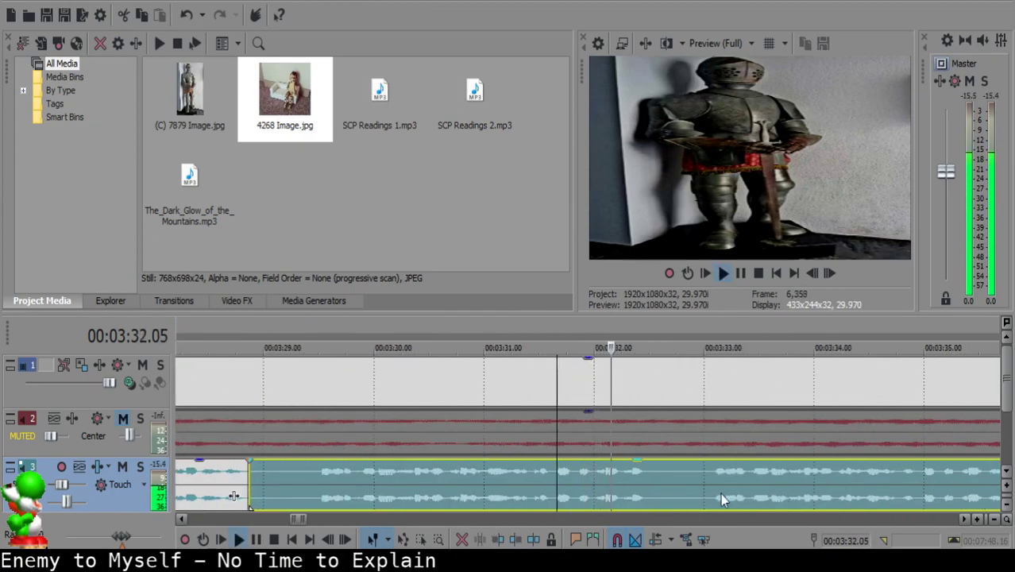
click(707, 477)
scroll(709, 478, down, 2)
click(724, 481)
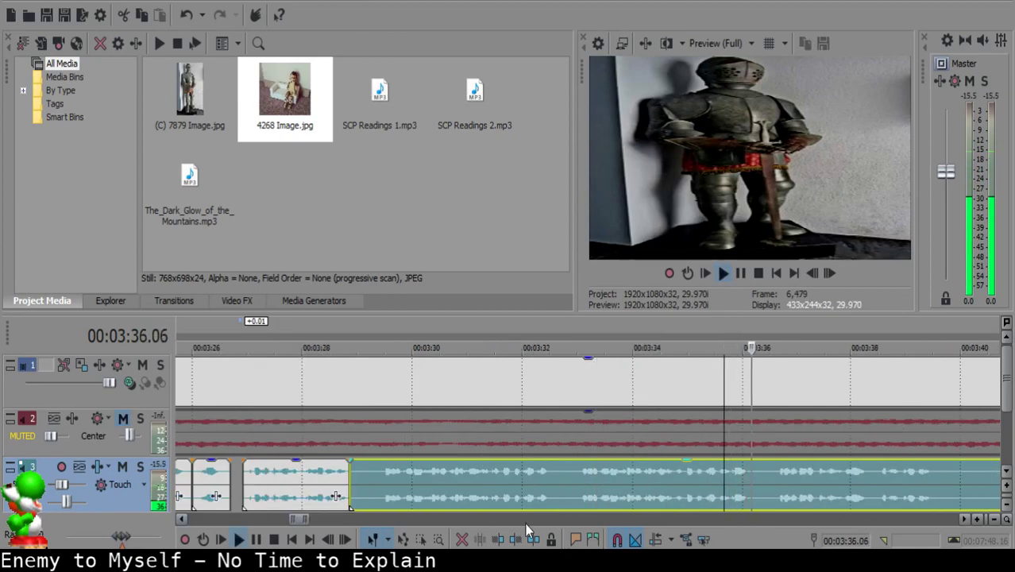
key(Return)
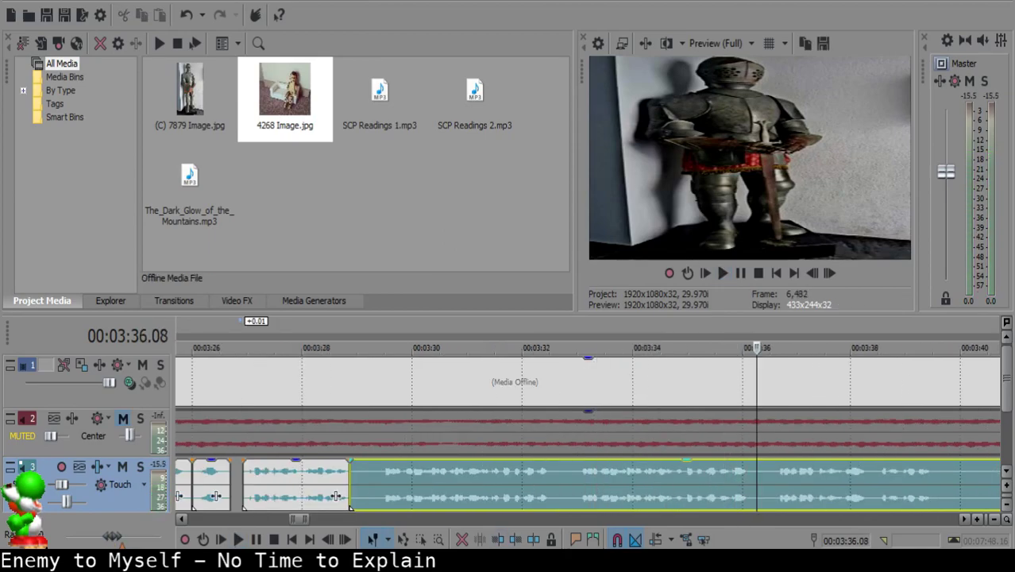
click(576, 477)
key(s)
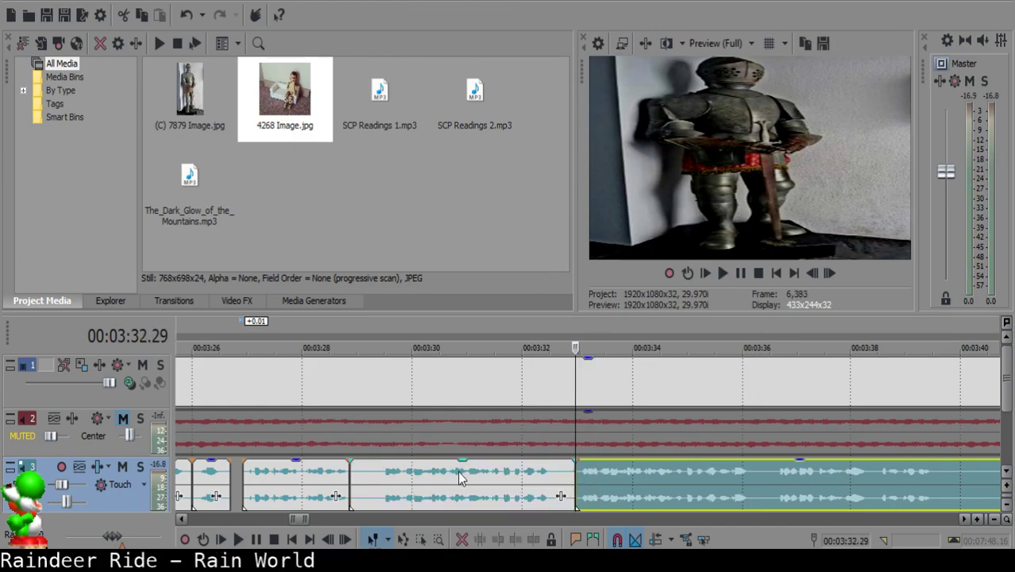
- Delete the take before the 00:03:32.29 split and move the remaining narration to start at 00:03:29.00
click(356, 470)
key(Delete)
drag(656, 491, 442, 470)
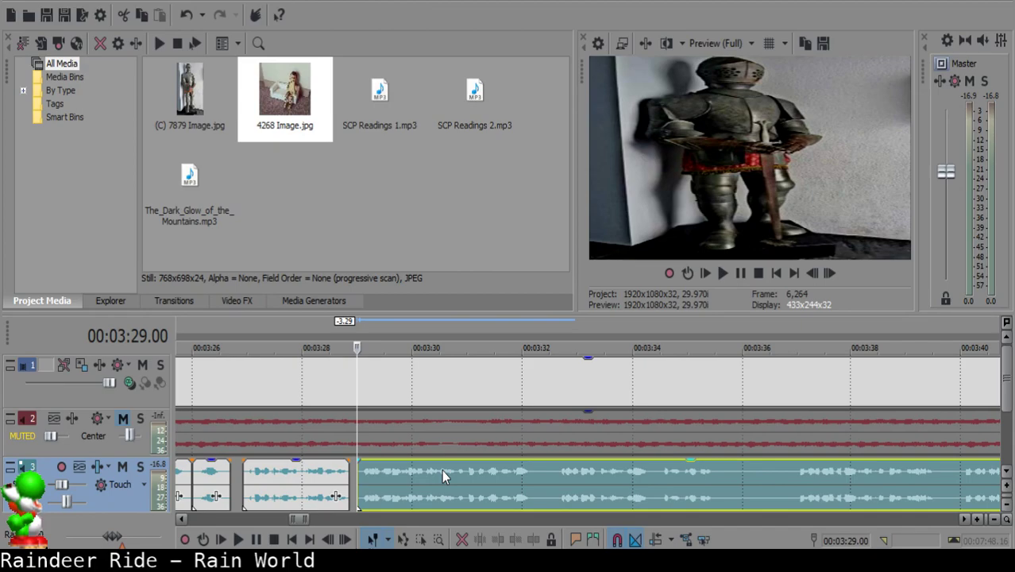
- Play the join, nudge the remaining narration one frame earlier to start at about 00:03:28.29, and play it again
click(327, 496)
key(space)
scroll(349, 480, up, 3)
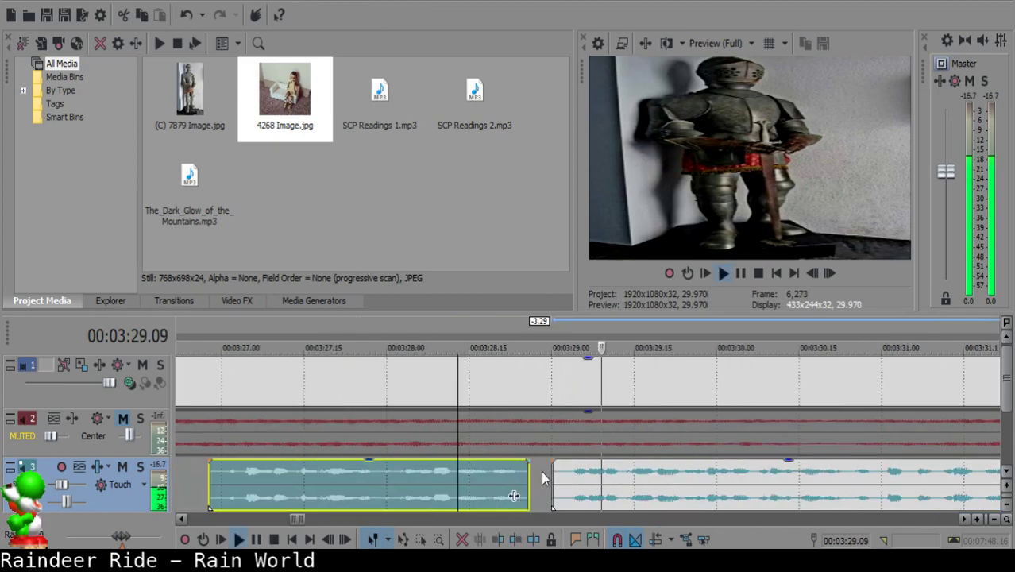
key(Return)
drag(595, 473, 590, 473)
click(452, 484)
key(space)
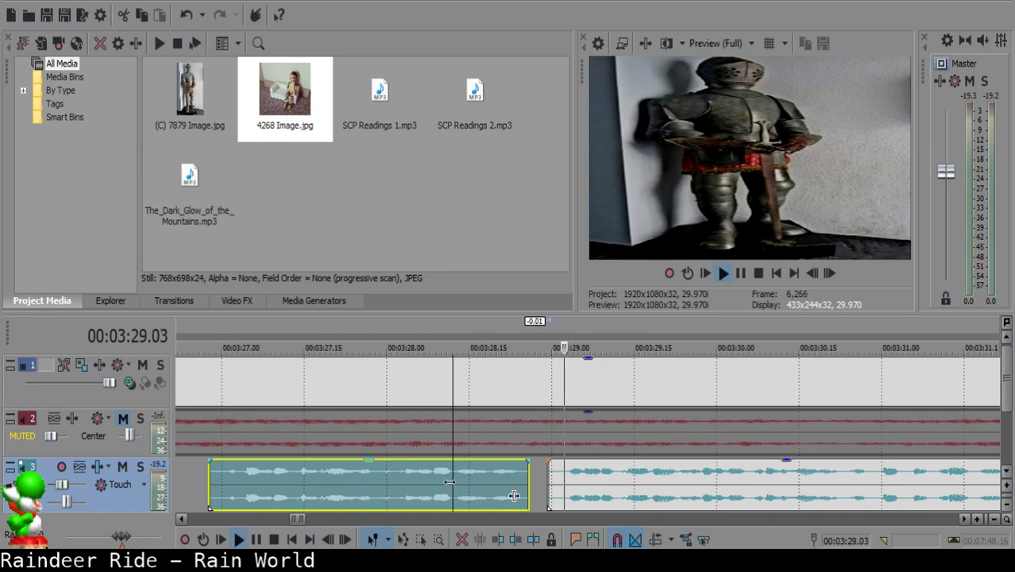
- Split the narration at 00:03:32.05 and 00:03:32.11 and delete the pause between the two cuts
scroll(555, 477, down, 8)
scroll(731, 479, up, 6)
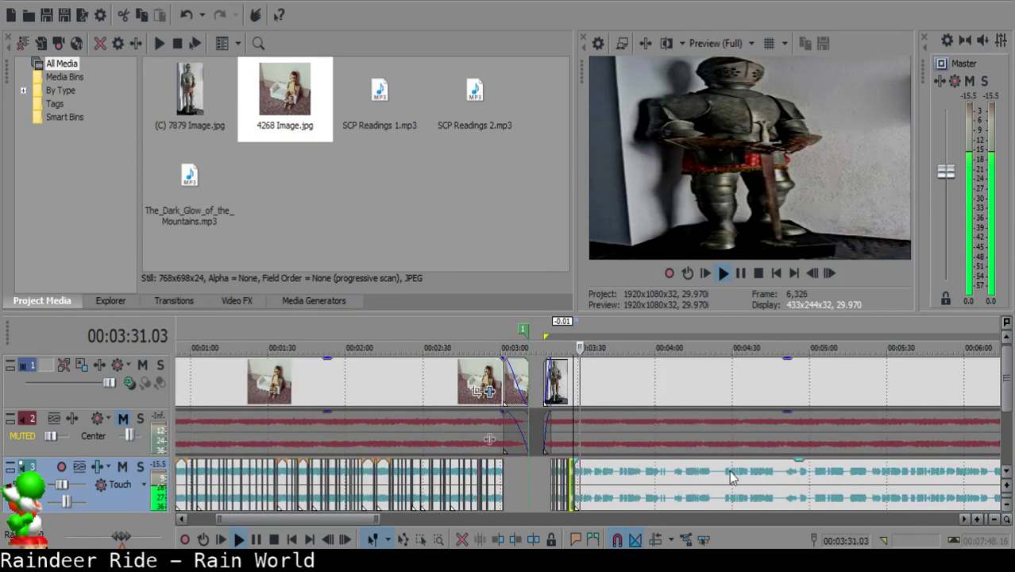
click(571, 473)
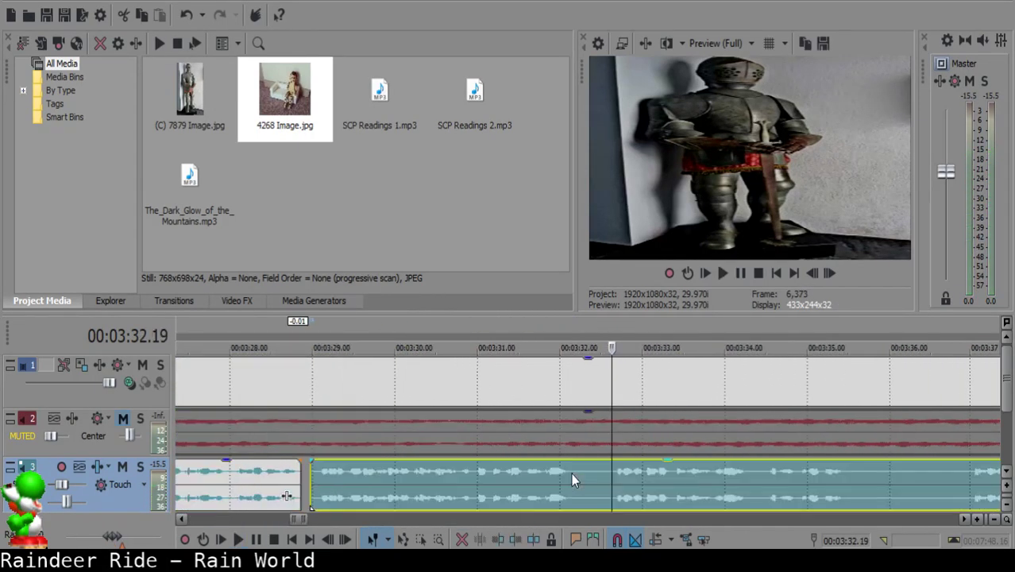
key(s)
click(589, 475)
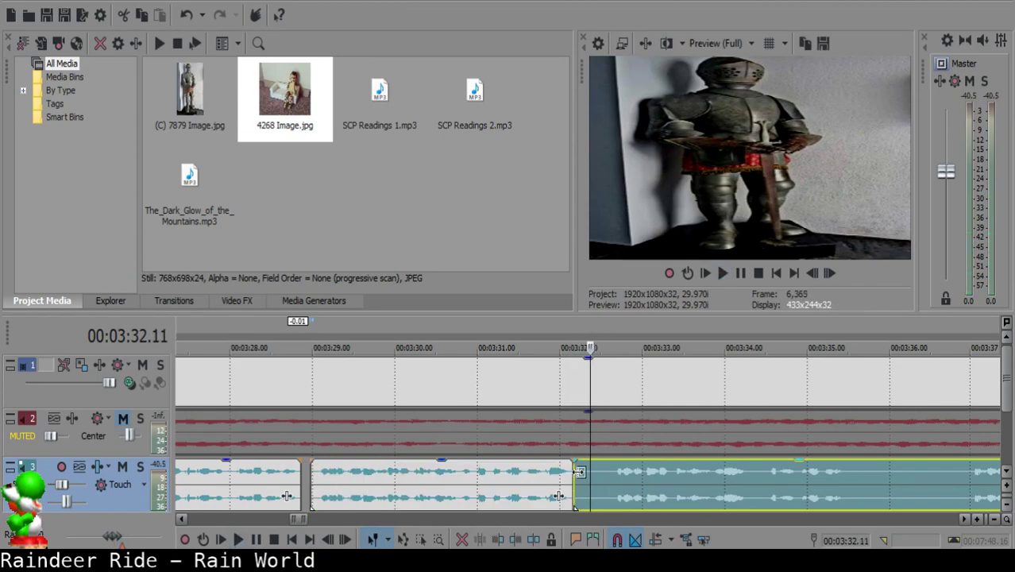
key(s)
click(579, 477)
key(Delete)
- Add a fade-out of about three frames to the end of the phrase ending at 00:03:32.05 and play the join
click(541, 479)
key(space)
scroll(589, 471, up, 4)
key(Return)
drag(646, 462, 622, 463)
click(520, 484)
key(space)
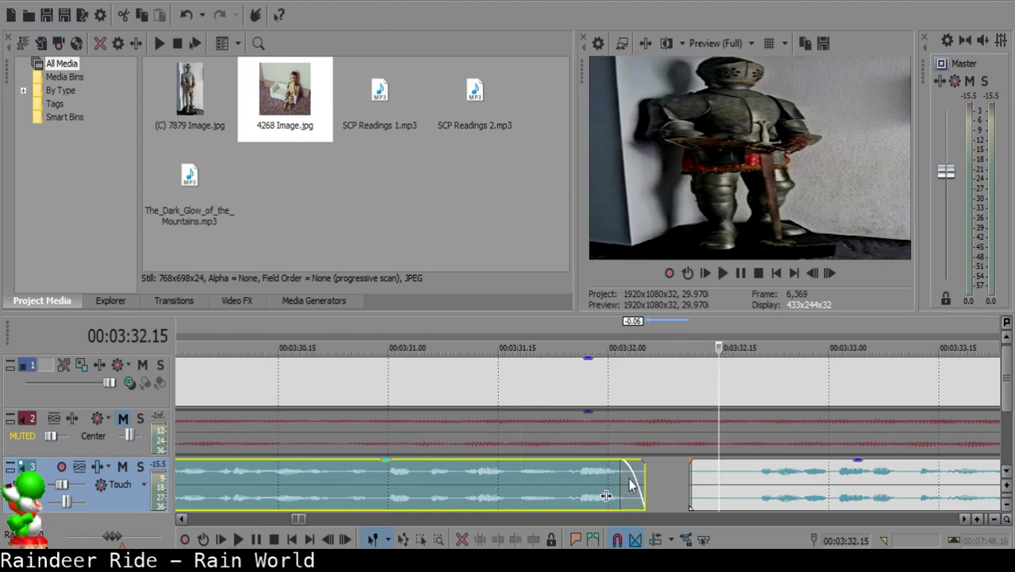
click(624, 481)
click(502, 483)
key(space)
scroll(676, 480, down, 2)
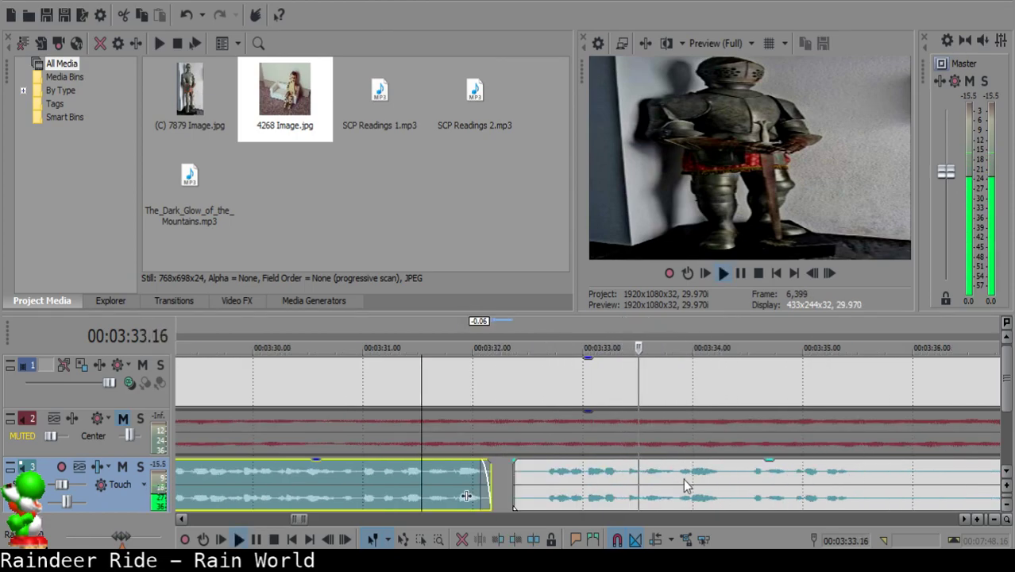
- Cut the silence before 00:03:32.19 off the following narration, move the rest to start at about 00:03:32.08, and play the join
click(542, 475)
key(s)
click(522, 475)
key(Delete)
drag(592, 477, 553, 470)
click(458, 477)
key(space)
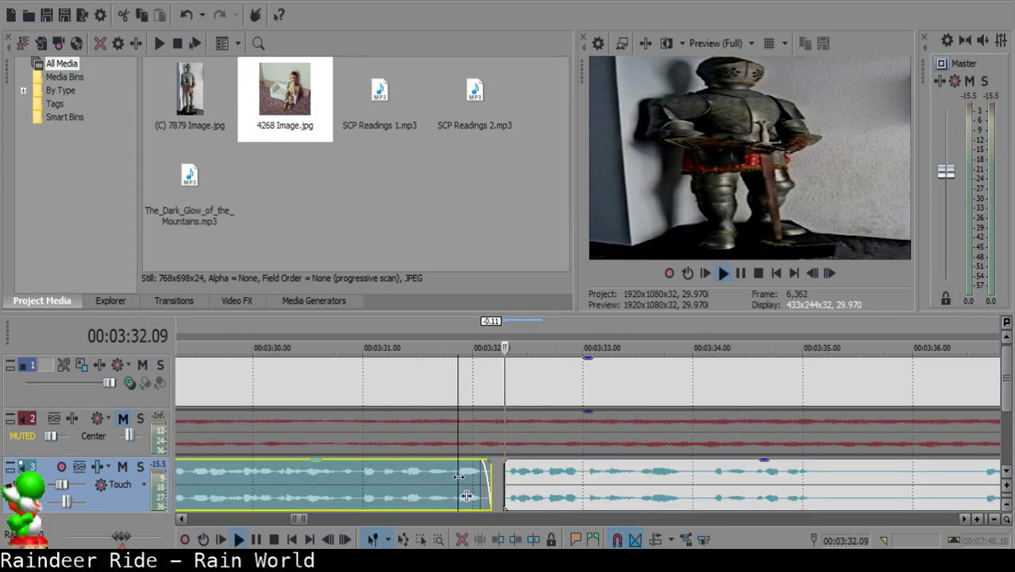
- Play the following words and split the narration at 00:03:33.00
scroll(518, 478, down, 1)
scroll(552, 479, up, 1)
click(542, 479)
scroll(549, 478, up, 3)
click(589, 480)
key(s)
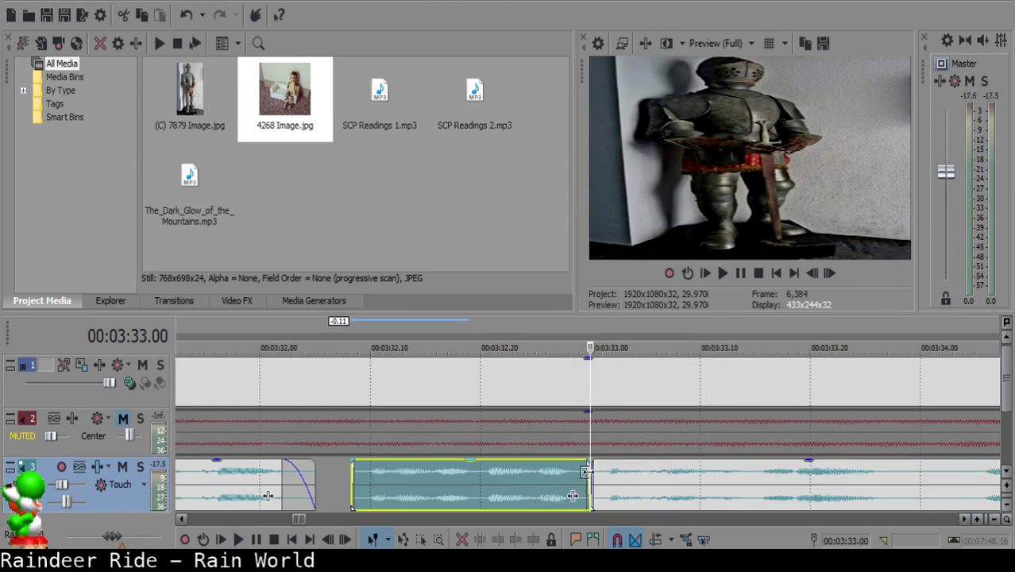
- Trim the short clip before the 00:03:33.00 split by one frame at its end and play across the cut
click(495, 481)
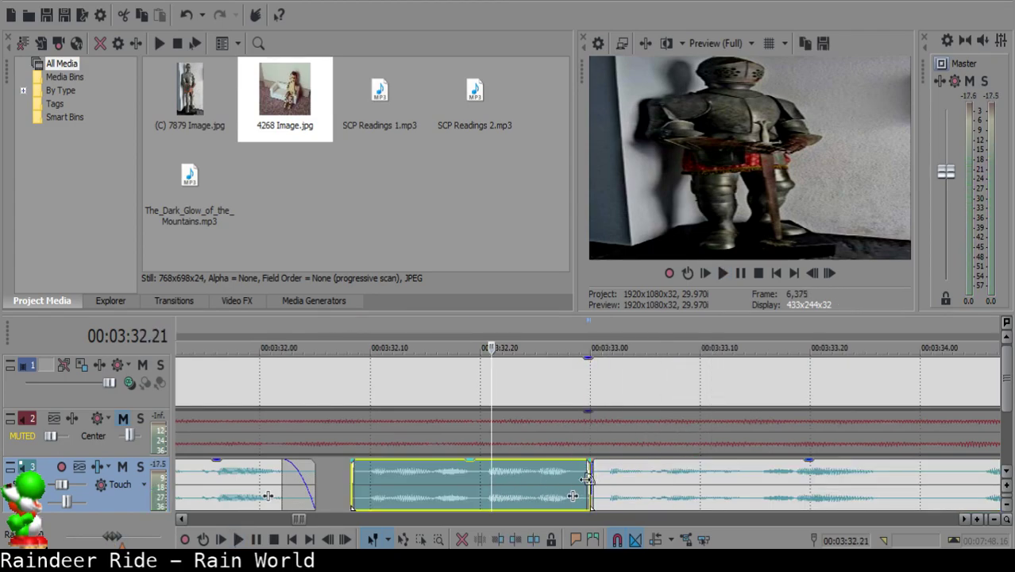
drag(582, 482, 575, 483)
click(347, 474)
key(space)
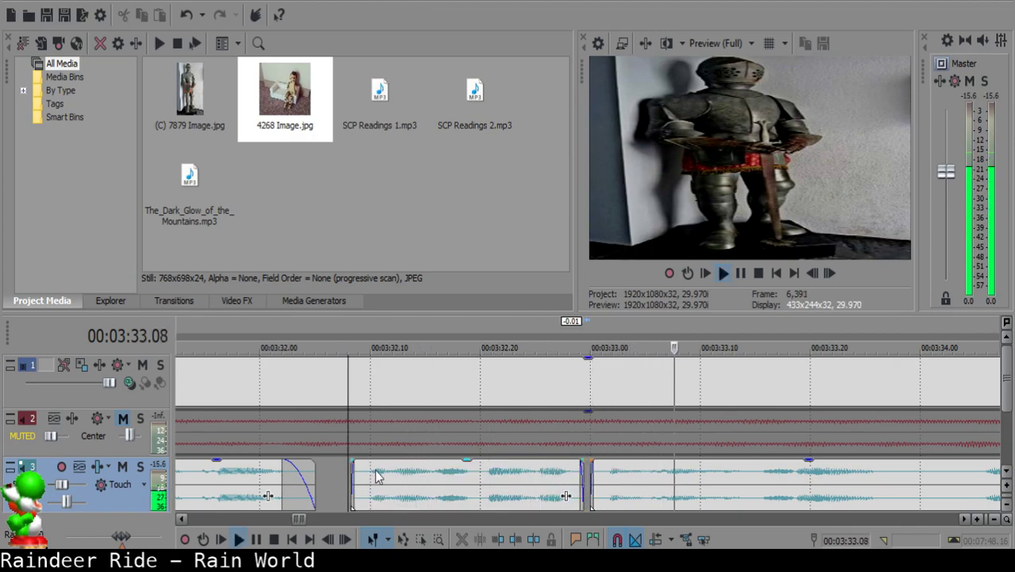
scroll(378, 475, down, 3)
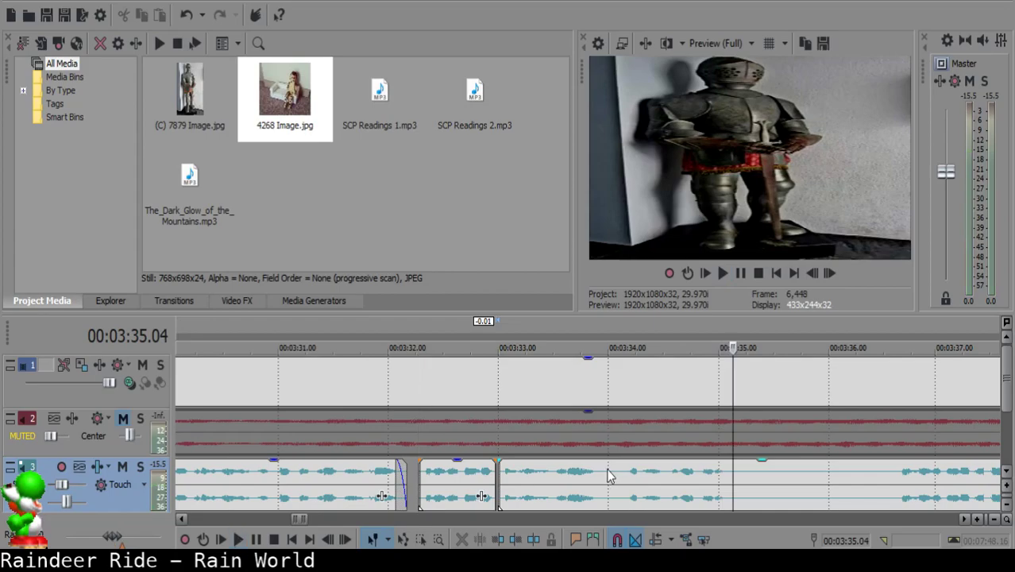
- Split the narration at 00:03:34.00 and listen to the takes that follow
click(607, 475)
click(881, 483)
scroll(880, 483, down, 2)
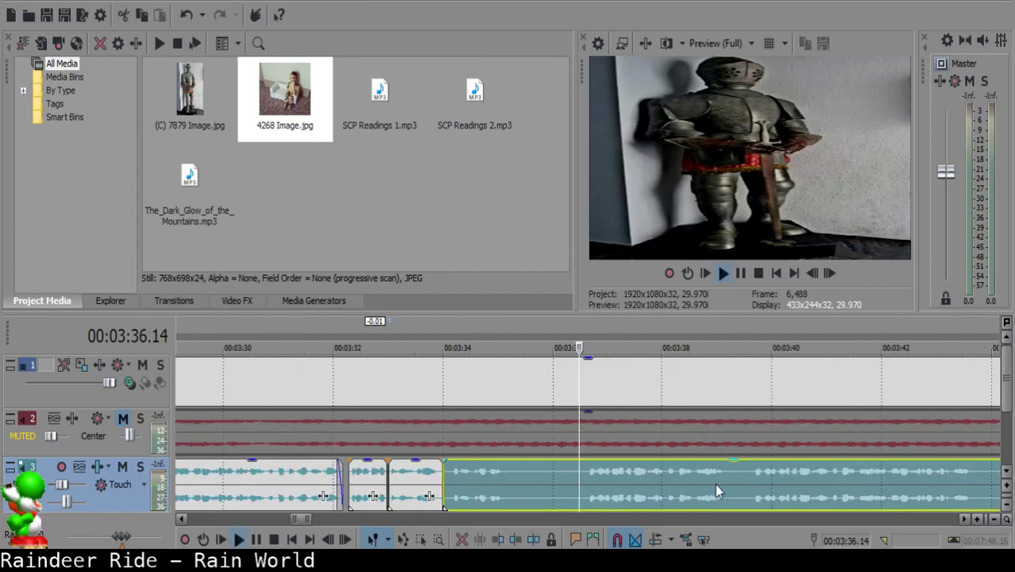
click(691, 483)
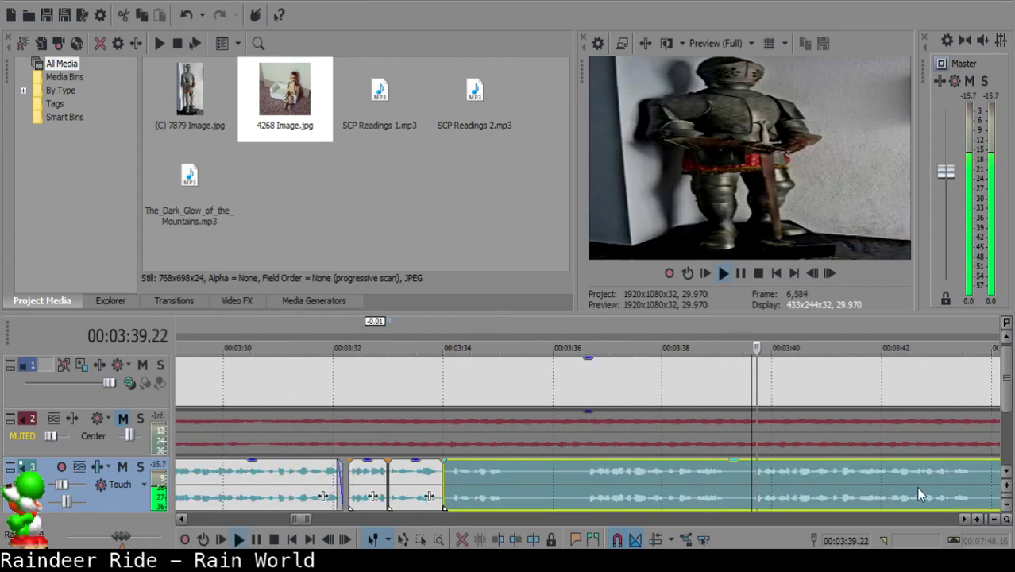
- Remove the take between 00:03:34.00 and 00:03:39.16 and close the gap so the remaining narration starts at 00:03:34.00
click(381, 473)
key(space)
key(space)
key(space)
scroll(381, 473, down, 2)
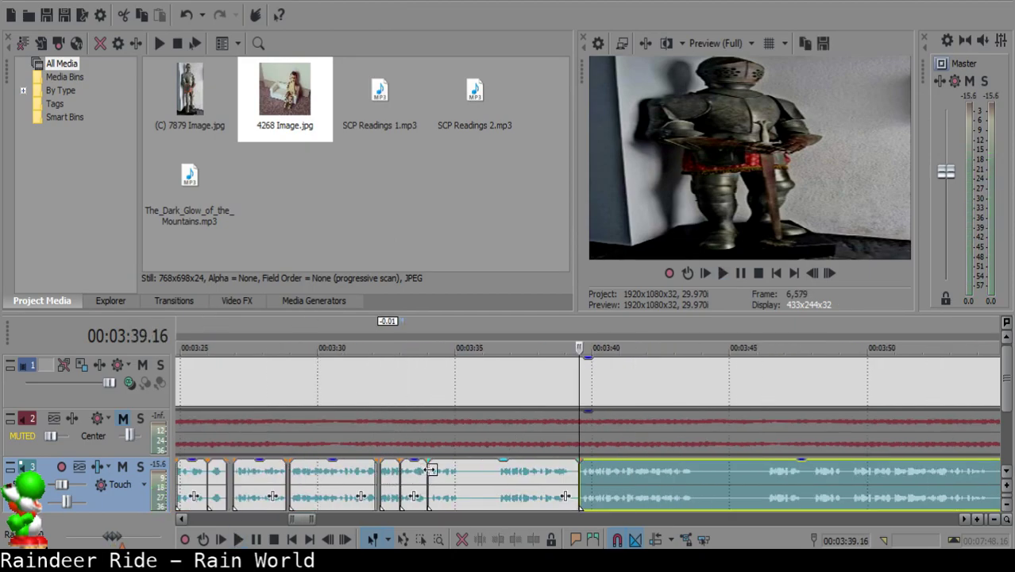
click(430, 470)
key(Delete)
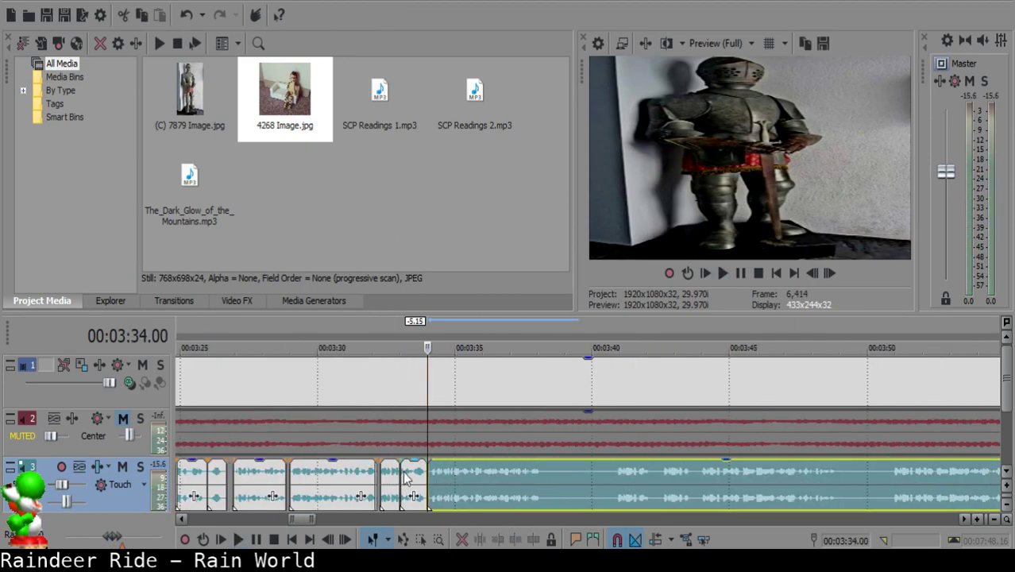
- Trim about two frames from the start of the narration after 00:03:34.00, close the gap, and play the join
click(401, 479)
key(space)
scroll(543, 484, up, 6)
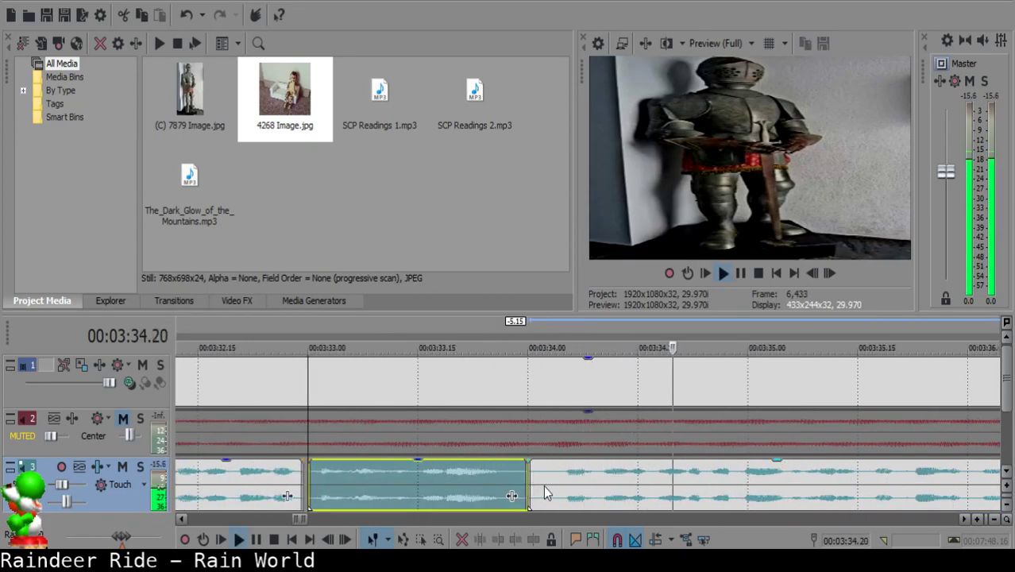
key(space)
click(545, 475)
key(s)
click(529, 476)
key(Delete)
drag(559, 474, 546, 475)
click(436, 483)
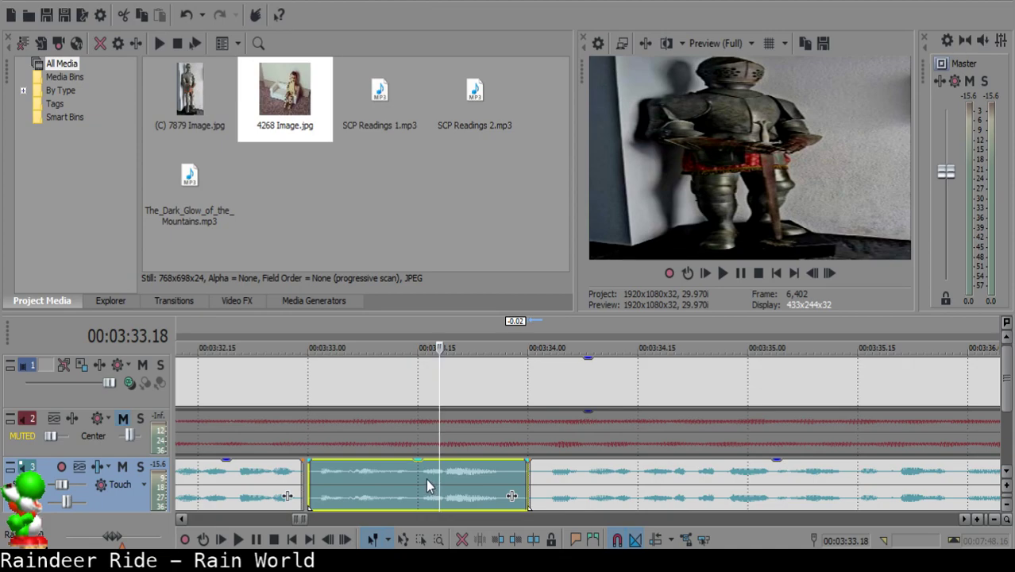
key(space)
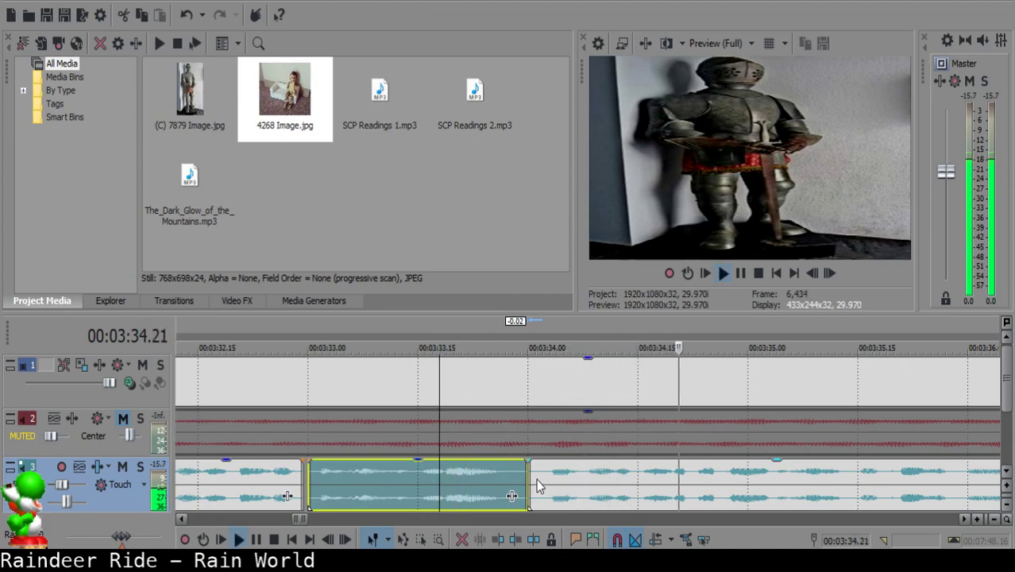
- Move the remaining narration after the 00:03:34.00 cut later to start at about 00:03:34.07 and play the join
scroll(537, 483, down, 4)
scroll(536, 479, down, 8)
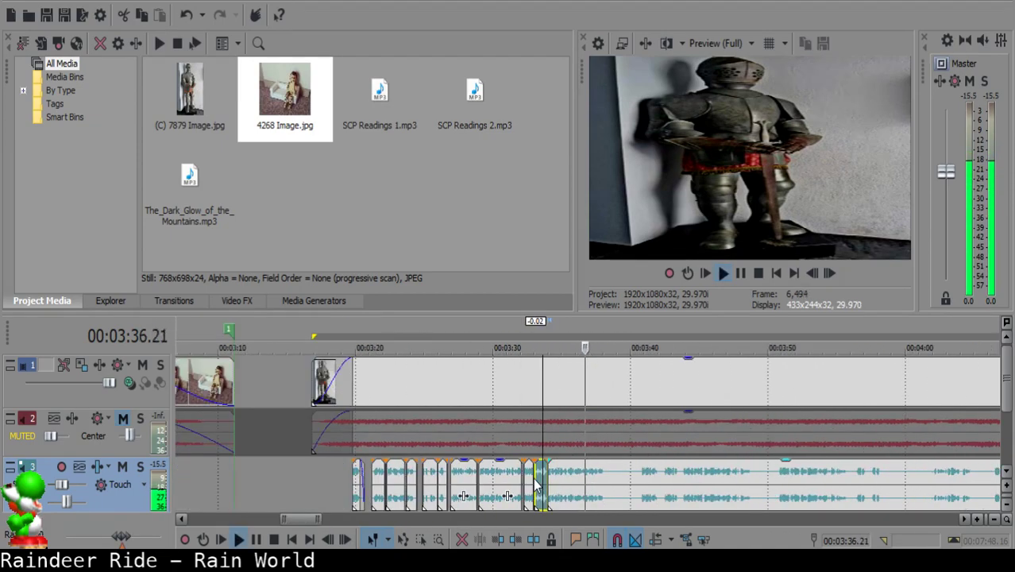
scroll(555, 474, up, 5)
click(481, 480)
key(space)
scroll(625, 483, up, 5)
drag(625, 483, 652, 486)
click(477, 490)
key(space)
key(Return)
click(449, 494)
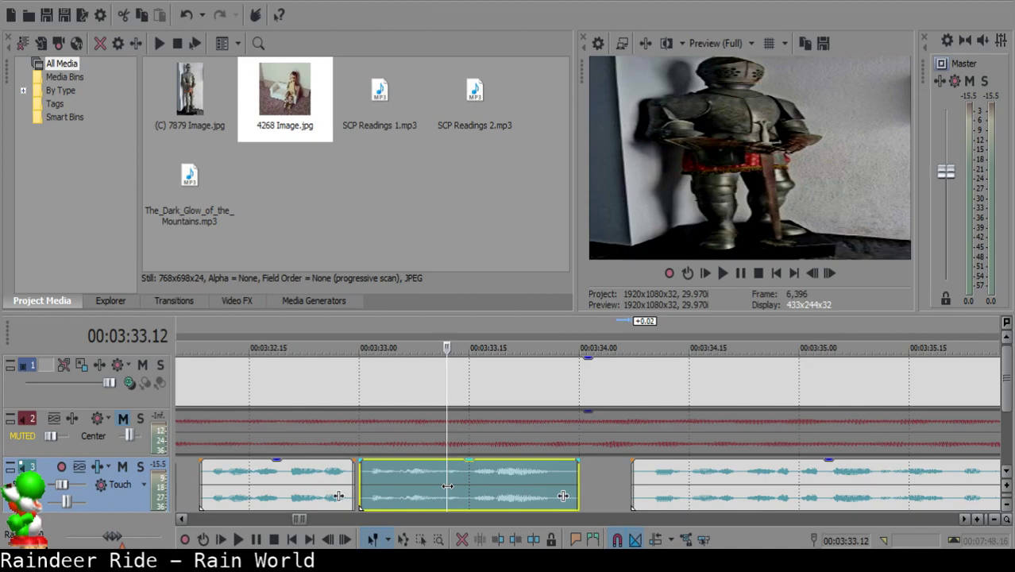
key(space)
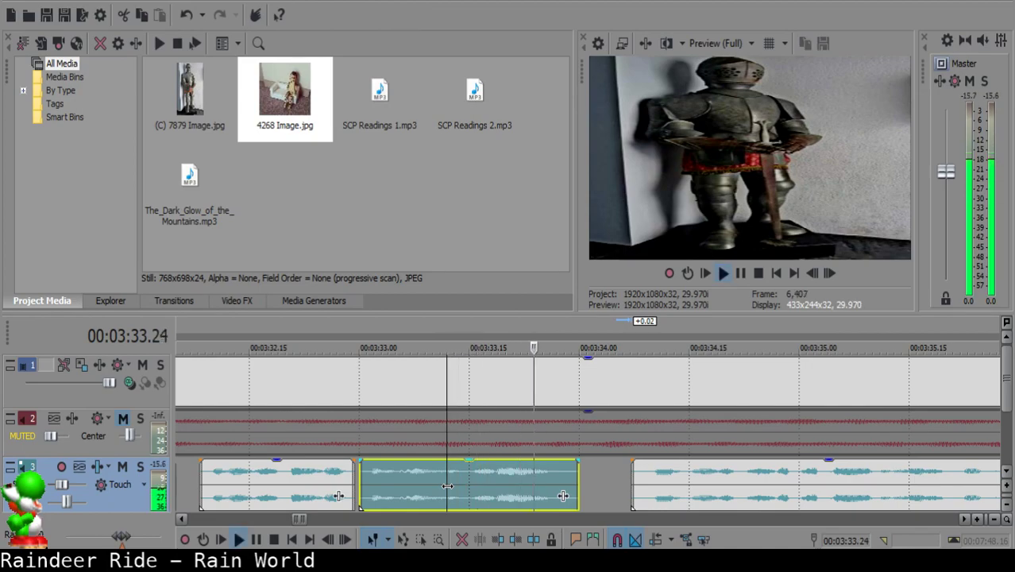
- Play the next phrase and split the narration at about 00:03:35.04
scroll(577, 486, down, 3)
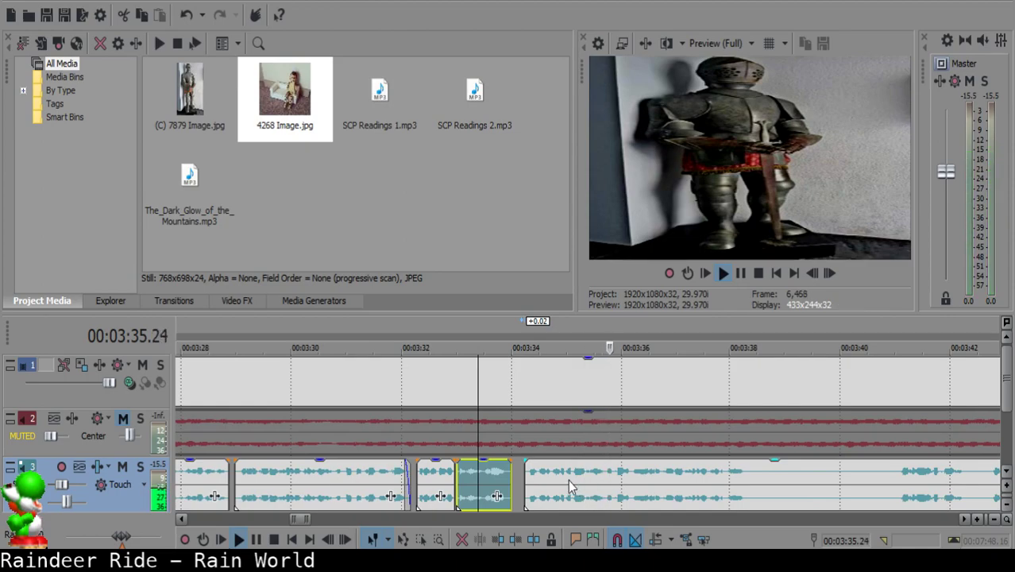
click(568, 480)
scroll(568, 480, up, 3)
key(Return)
click(575, 474)
key(space)
scroll(459, 471, up, 2)
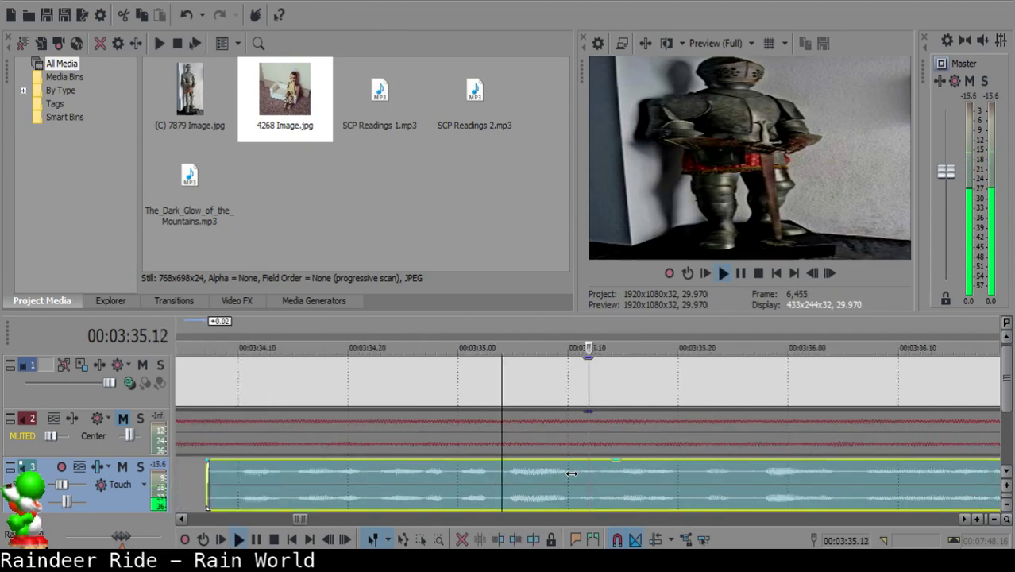
key(space)
key(s)
- Trim the clip before the 00:03:35.04 split by less than one frame at its end and play the join
click(447, 478)
key(space)
key(space)
drag(461, 469, 454, 476)
click(389, 475)
key(space)
key(Return)
click(275, 481)
key(space)
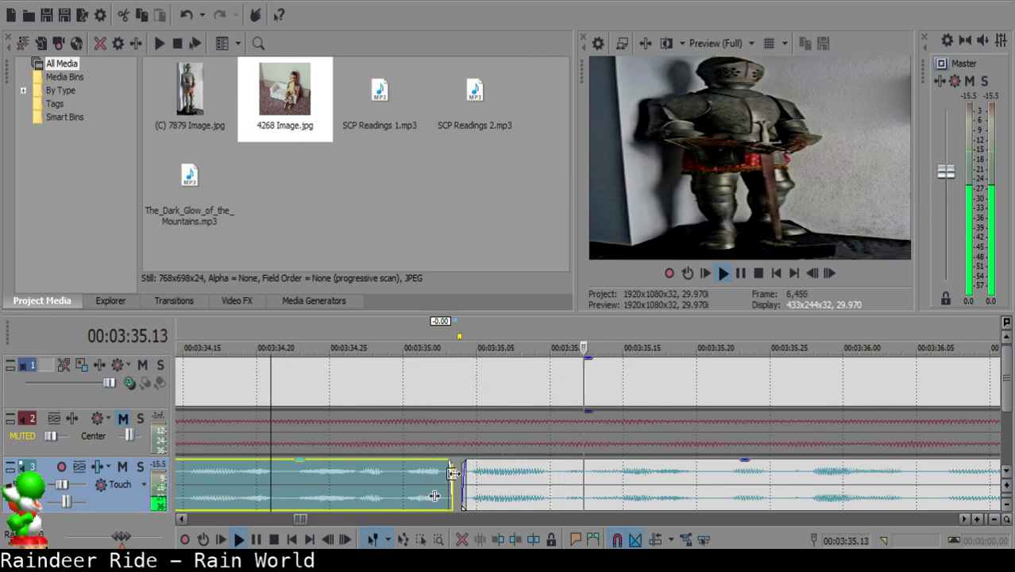
- Play on and split the narration at the end of the phrase, at about 00:03:38.13
scroll(715, 469, down, 3)
scroll(711, 470, down, 5)
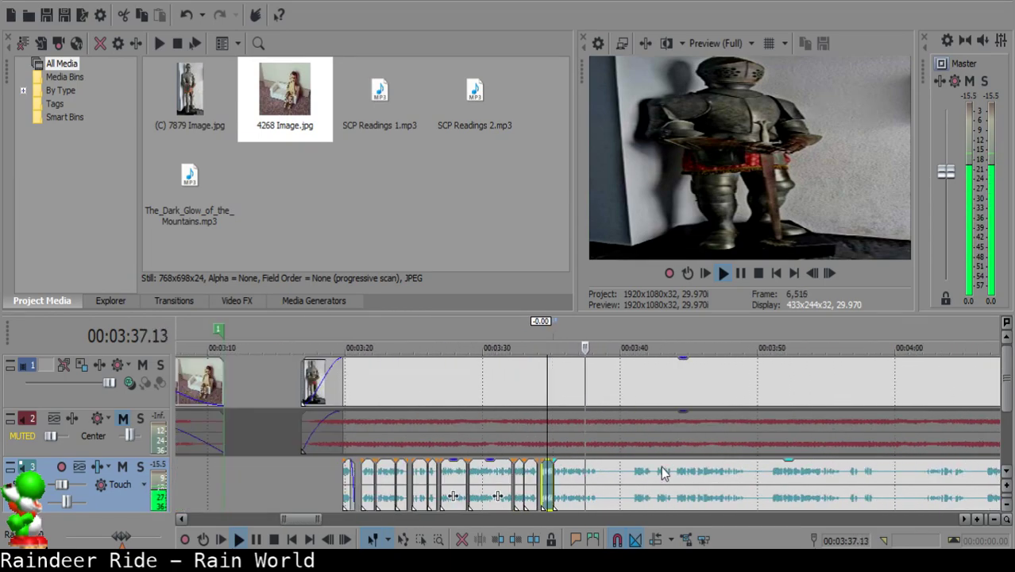
scroll(604, 479, up, 5)
click(630, 475)
key(space)
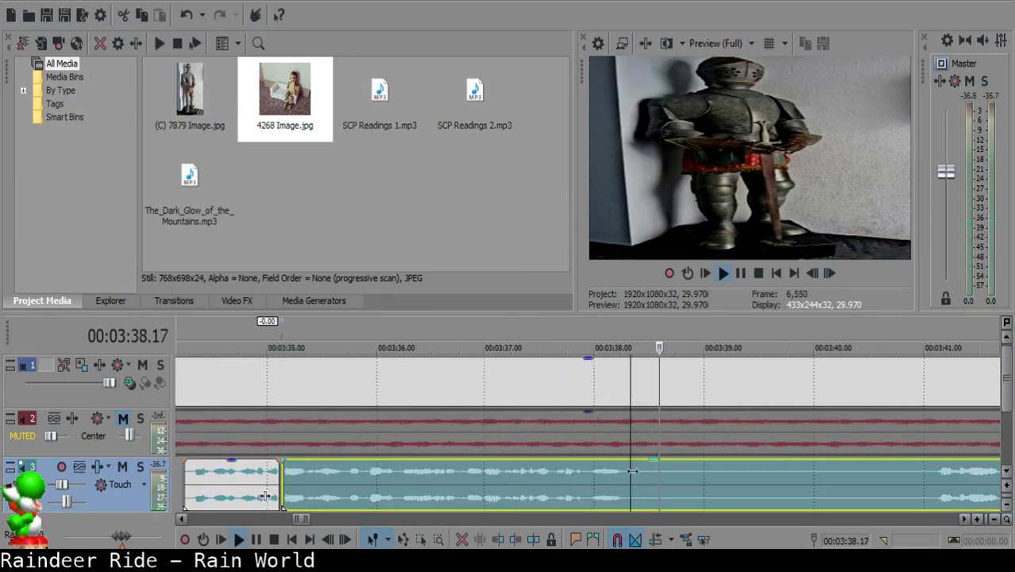
key(s)
- Listen through the takes after the 00:03:38.13 split to find where the good retake begins
click(928, 477)
key(space)
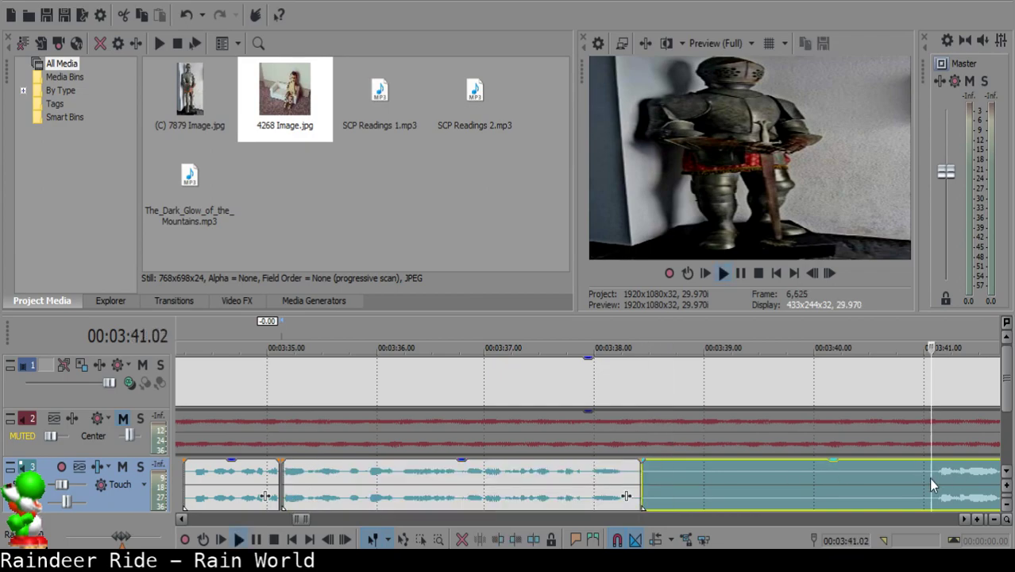
scroll(929, 477, down, 2)
click(688, 475)
scroll(753, 470, down, 2)
click(737, 472)
click(858, 474)
scroll(858, 474, down, 2)
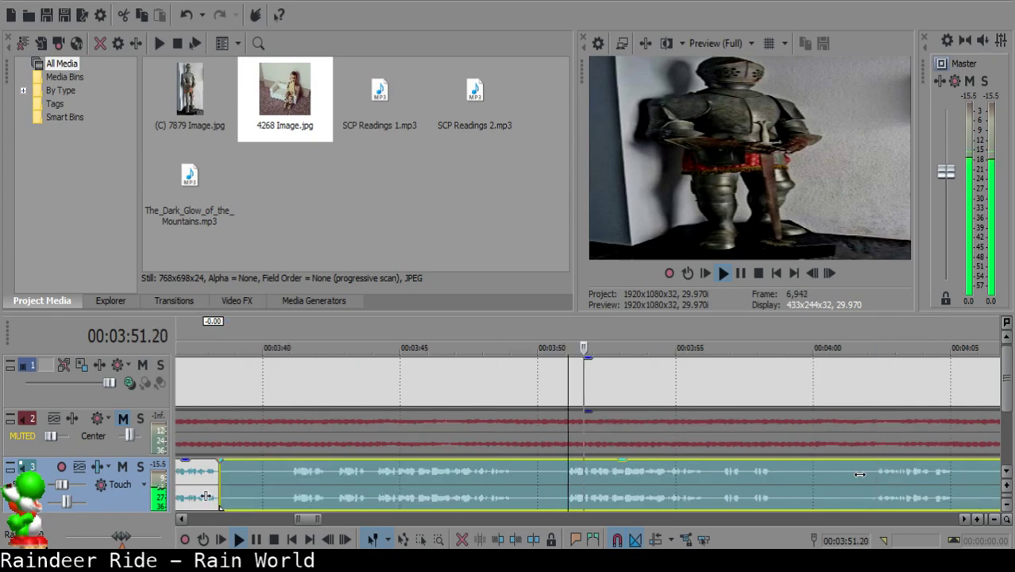
click(679, 470)
- Split the narration at 00:03:50.29, delete the bad takes before it, and move the rest to start at about 00:03:38.21
click(565, 473)
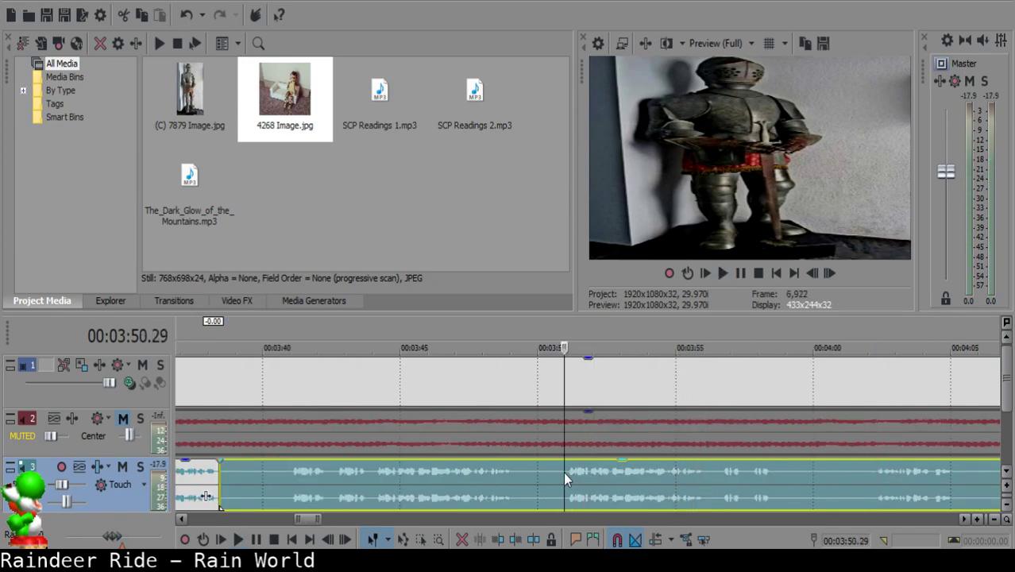
key(space)
key(s)
click(225, 468)
click(228, 469)
drag(634, 474, 190, 481)
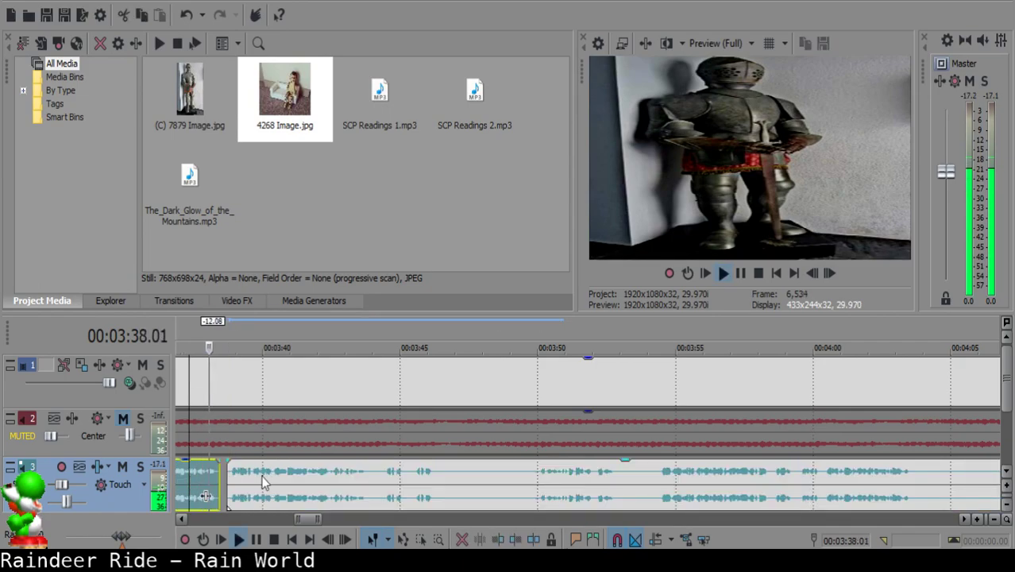
- Nudge the remaining narration about three frames earlier and play the join
scroll(268, 481, up, 5)
drag(515, 490, 509, 486)
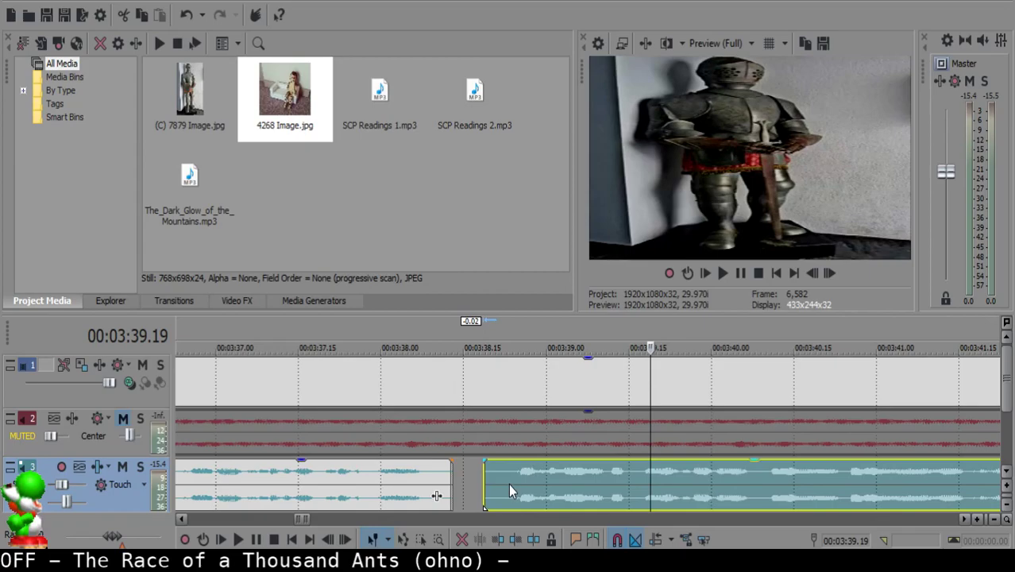
click(343, 478)
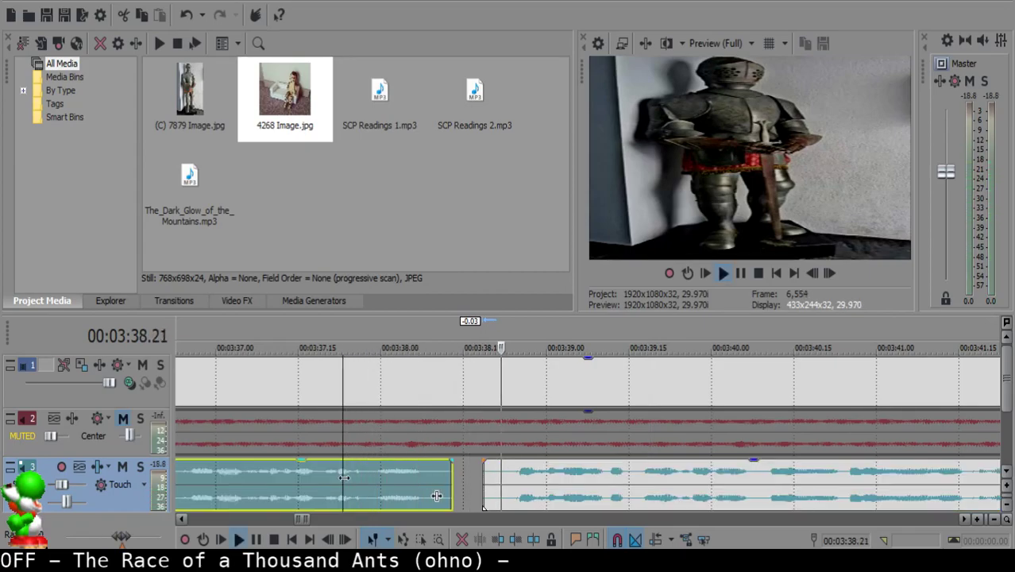
- Play the following phrase and split the narration at its end, at about 00:03:43.18
scroll(437, 496, down, 12)
scroll(487, 468, down, 5)
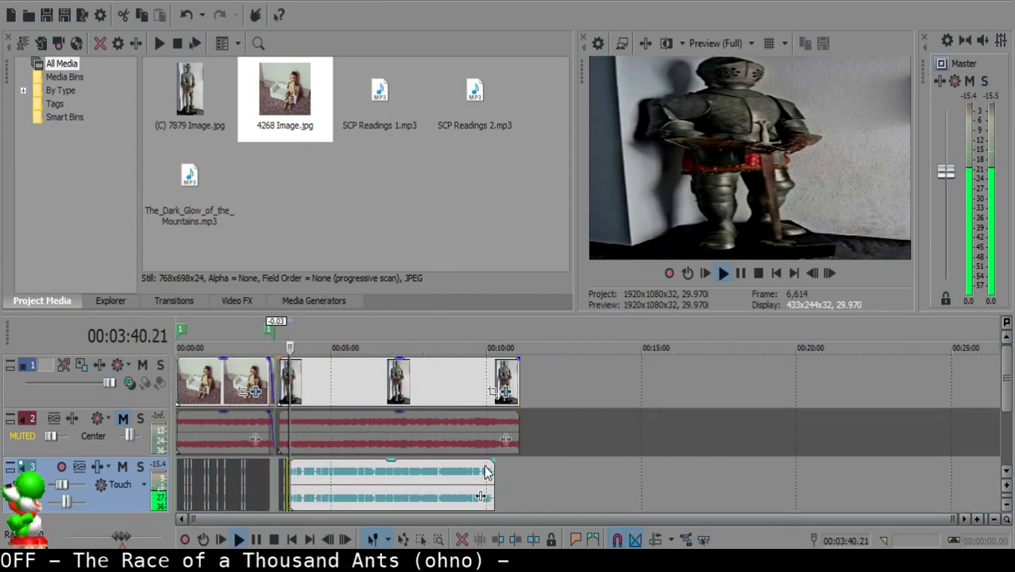
scroll(487, 472, up, 5)
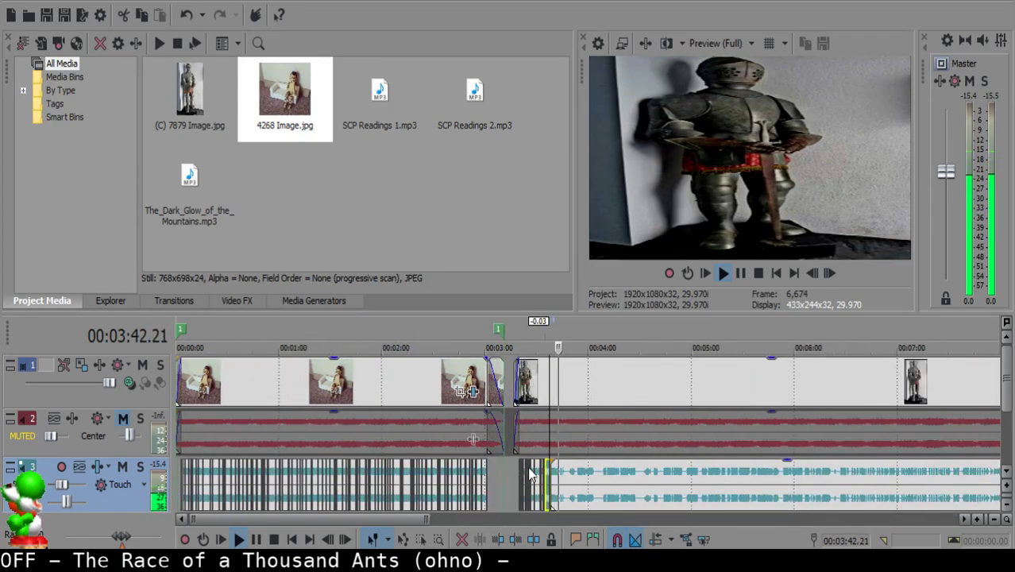
scroll(598, 468, up, 10)
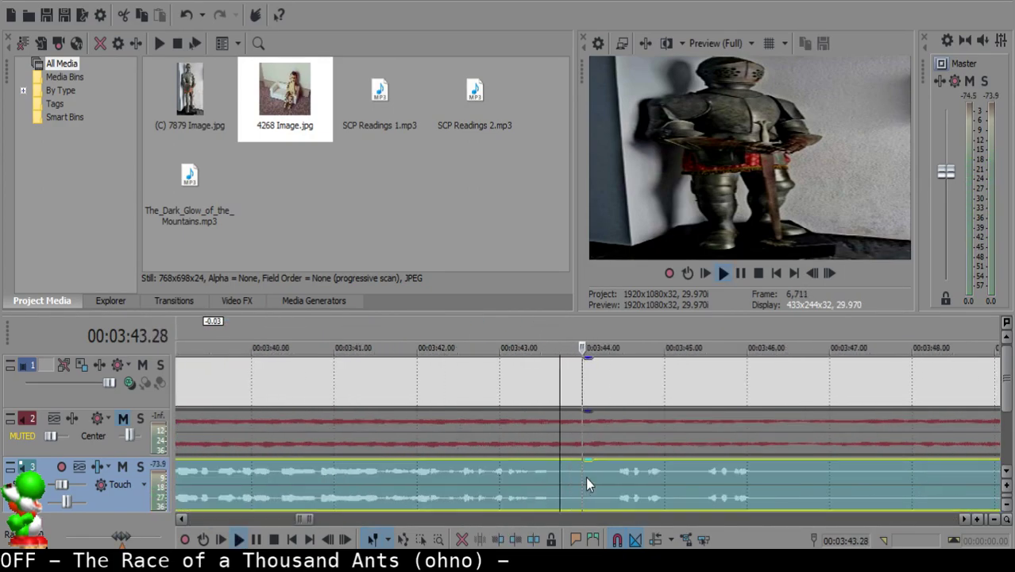
click(549, 465)
key(s)
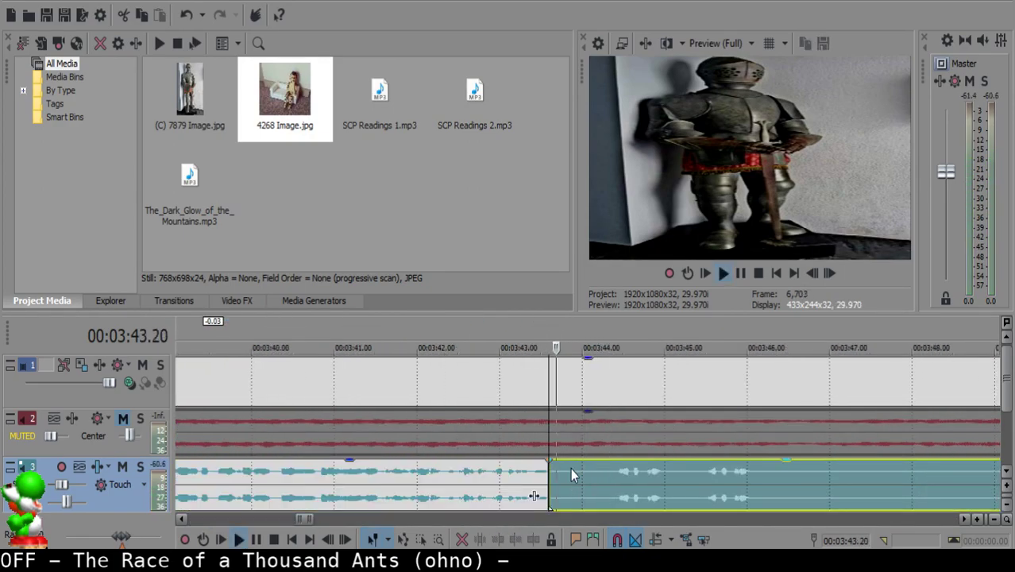
- Split the narration at about 00:03:44.05 and delete the silent piece before it, back to about 00:03:43.18
key(s)
click(564, 475)
key(Delete)
click(513, 472)
scroll(554, 471, up, 2)
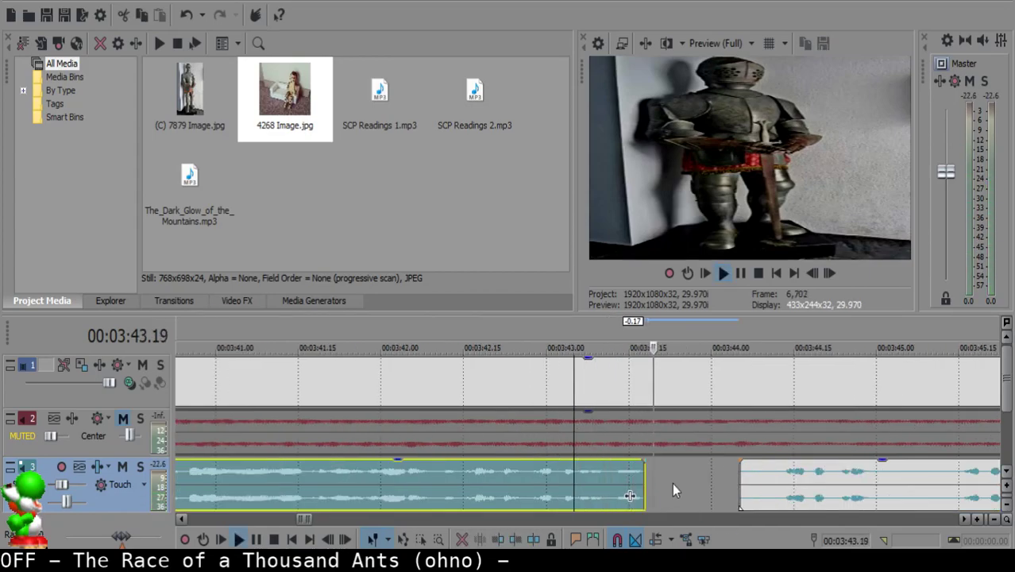
- Give the narration clip ending near 00:03:43.18 a fade-out of about one frame and play across the gap
key(Return)
click(648, 475)
mouse_move(644, 477)
mouse_down()
mouse_move(651, 487)
mouse_move(644, 467)
mouse_up()
click(514, 491)
key(space)
key(Return)
click(458, 495)
key(space)
scroll(606, 477, down, 4)
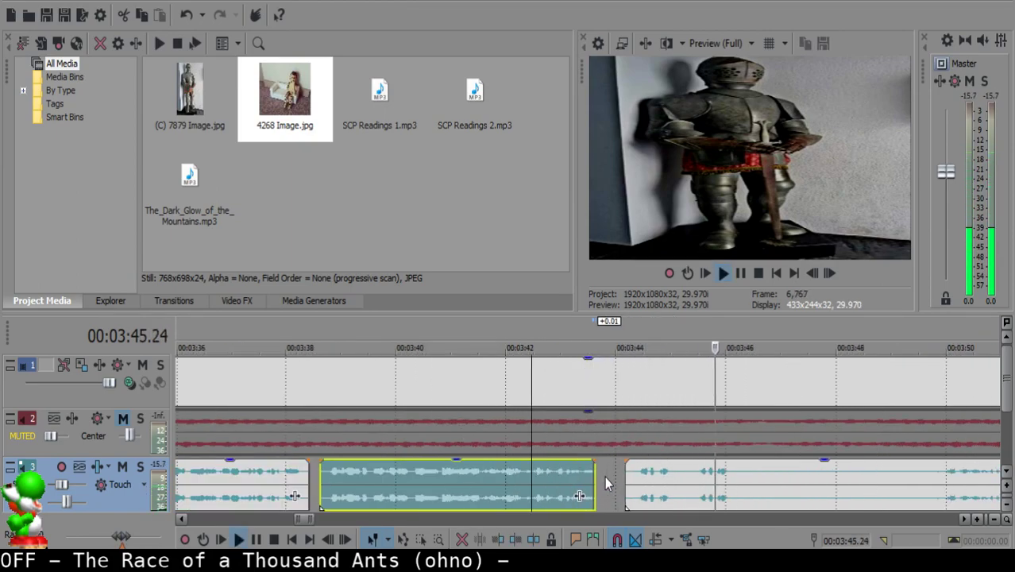
- Remove the silence before the next phrase, move the remaining narration about four frames earlier, and play the join
scroll(555, 477, up, 4)
click(303, 474)
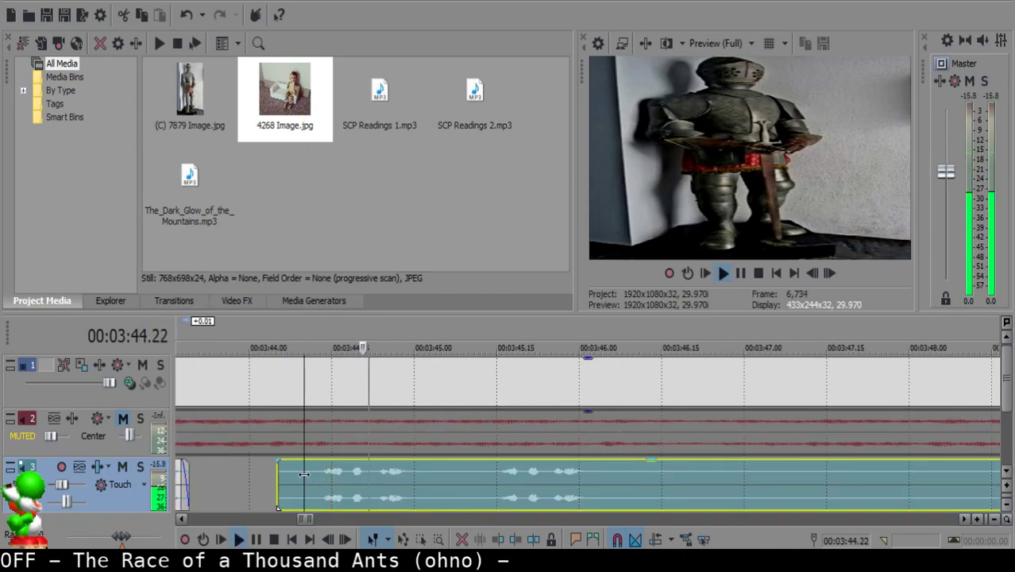
click(284, 476)
key(Delete)
drag(334, 476, 318, 475)
scroll(333, 476, down, 4)
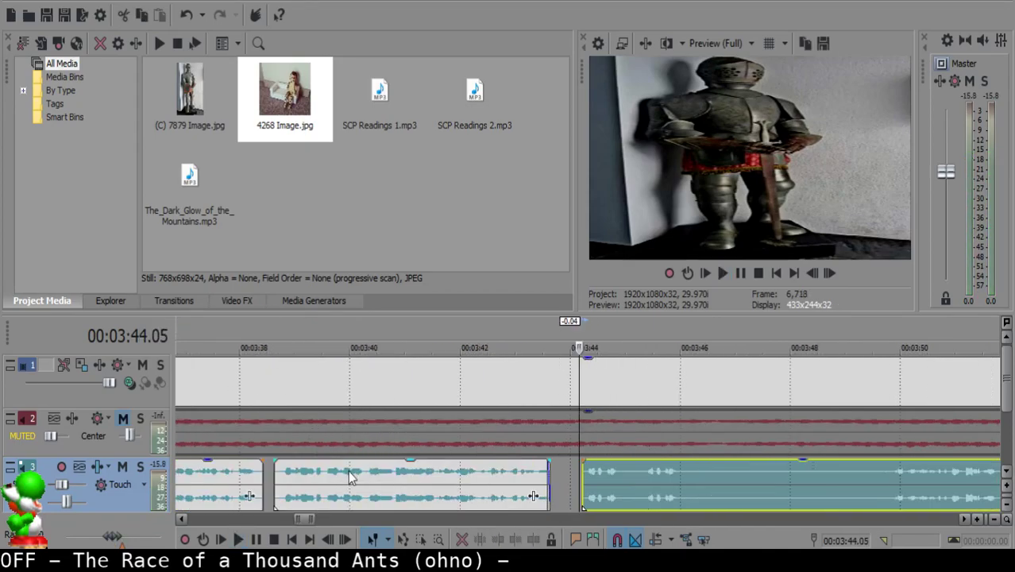
click(468, 472)
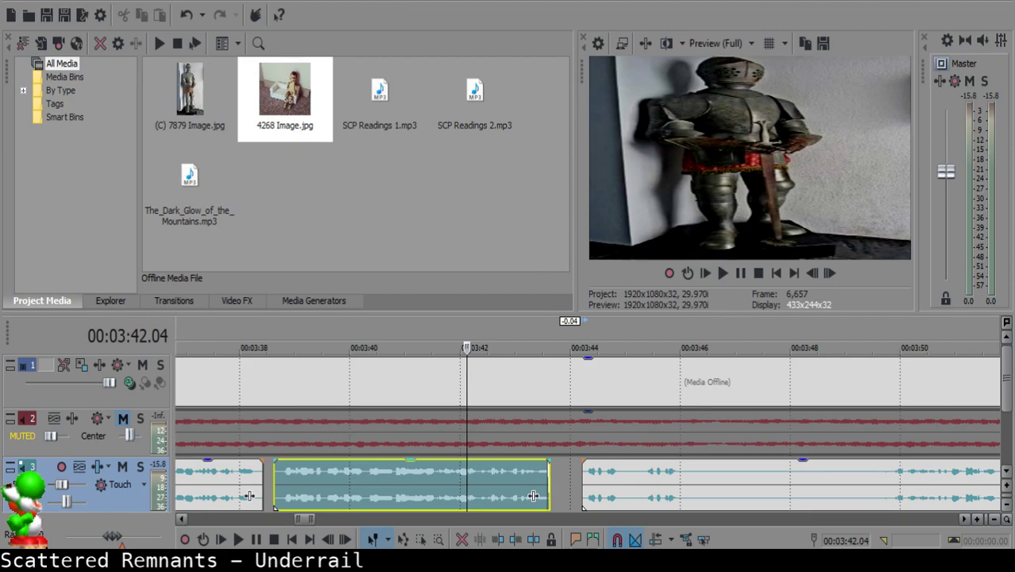
click(483, 474)
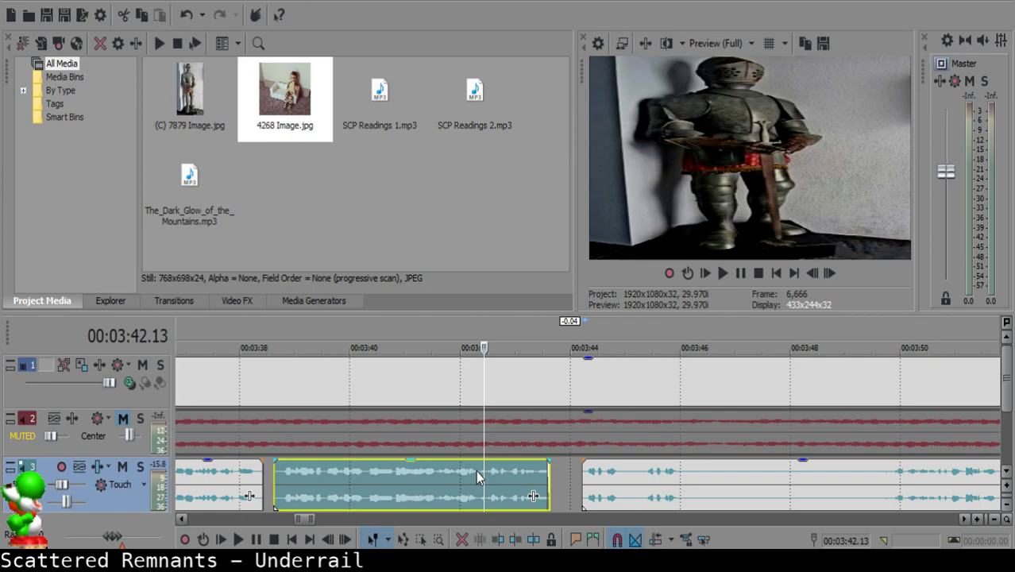
key(space)
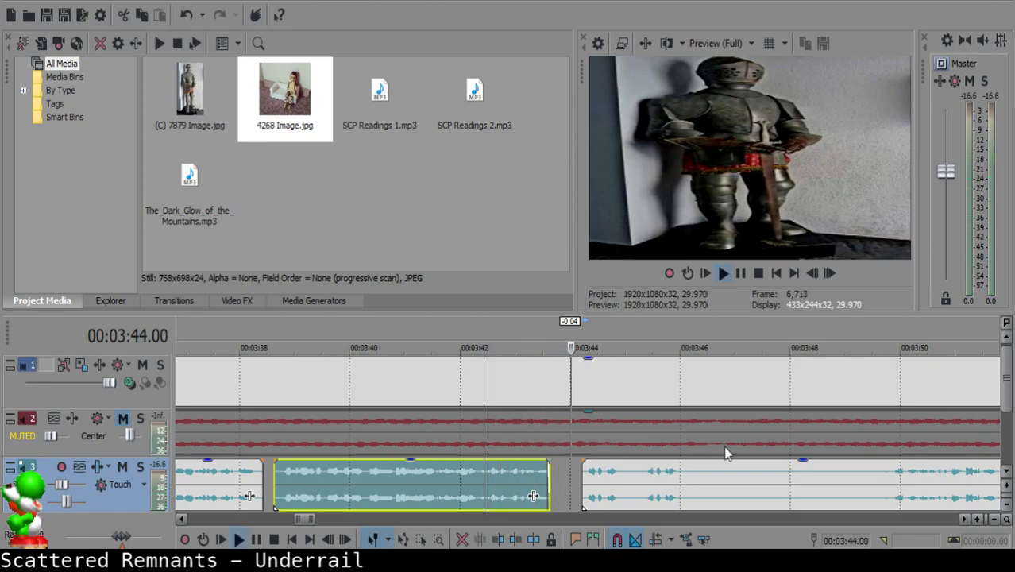
- Nudge the remaining narration two frames earlier, to start at about 00:03:44.05, and replay the join
scroll(725, 446, up, 3)
key(Return)
drag(601, 475, 584, 482)
click(250, 501)
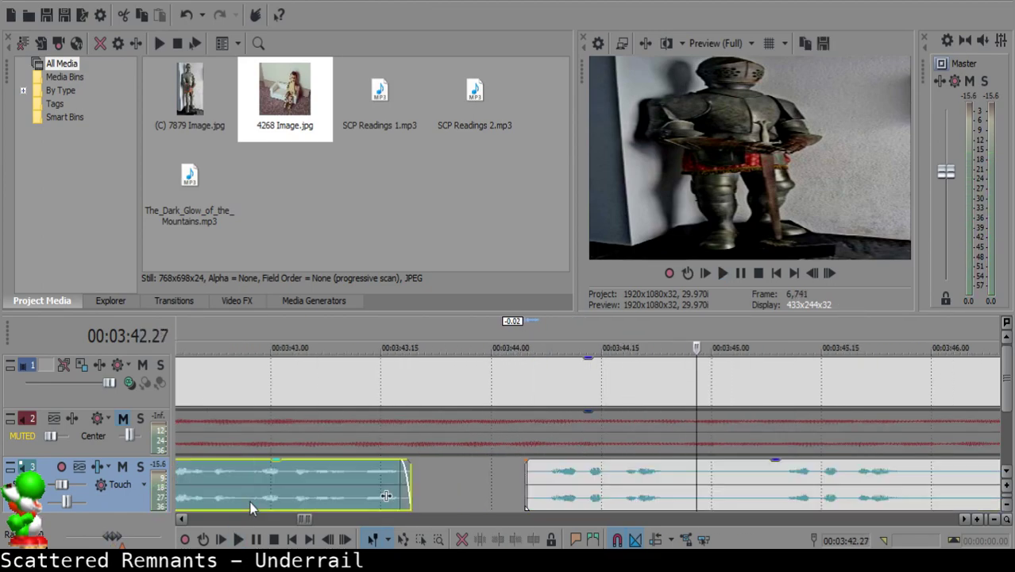
key(space)
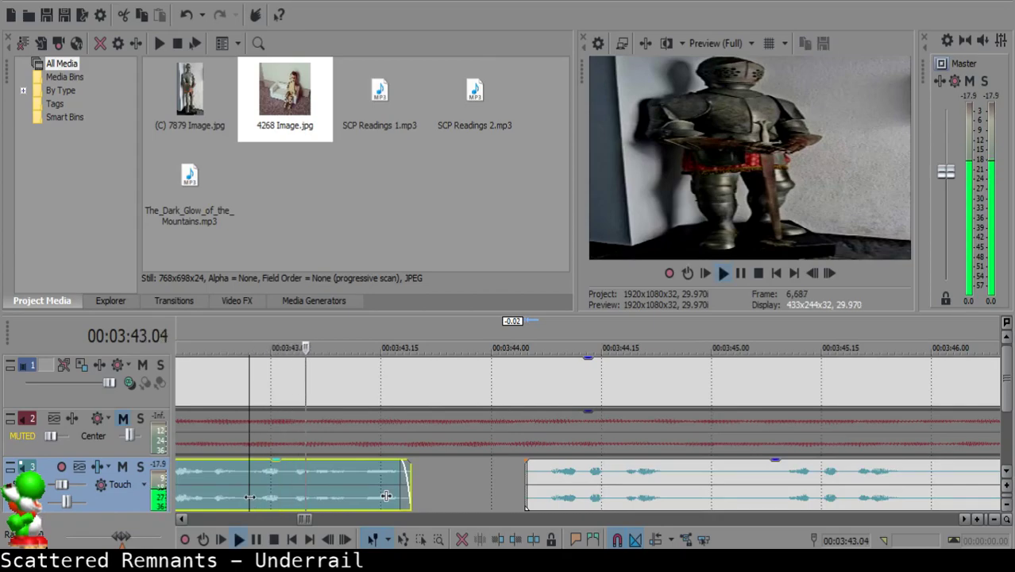
- Split the narration between the words at 00:03:44.17, trim the second piece's start slightly, and play the result
click(612, 474)
key(space)
key(s)
scroll(608, 484, up, 1)
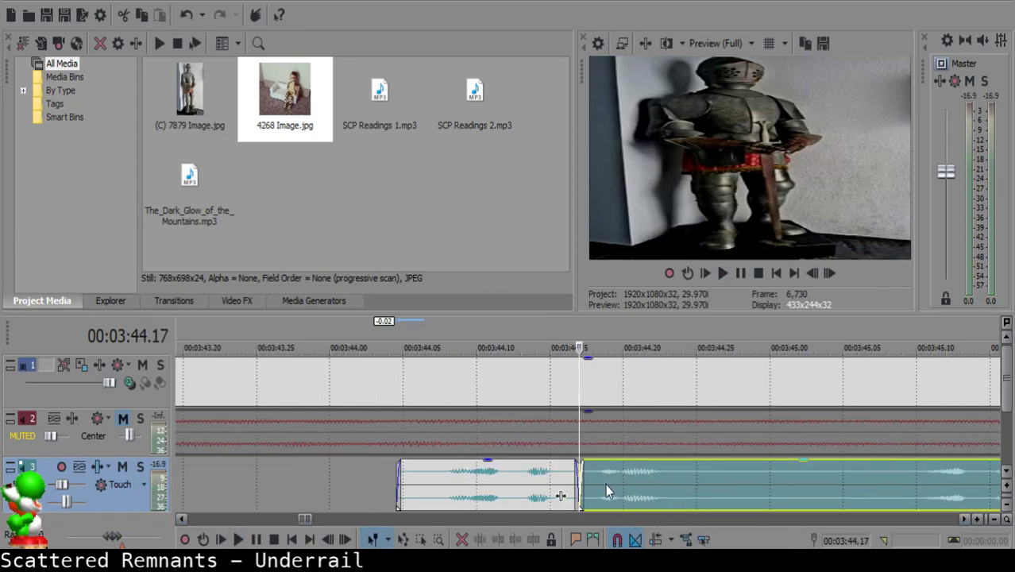
drag(582, 481, 590, 487)
click(430, 491)
key(space)
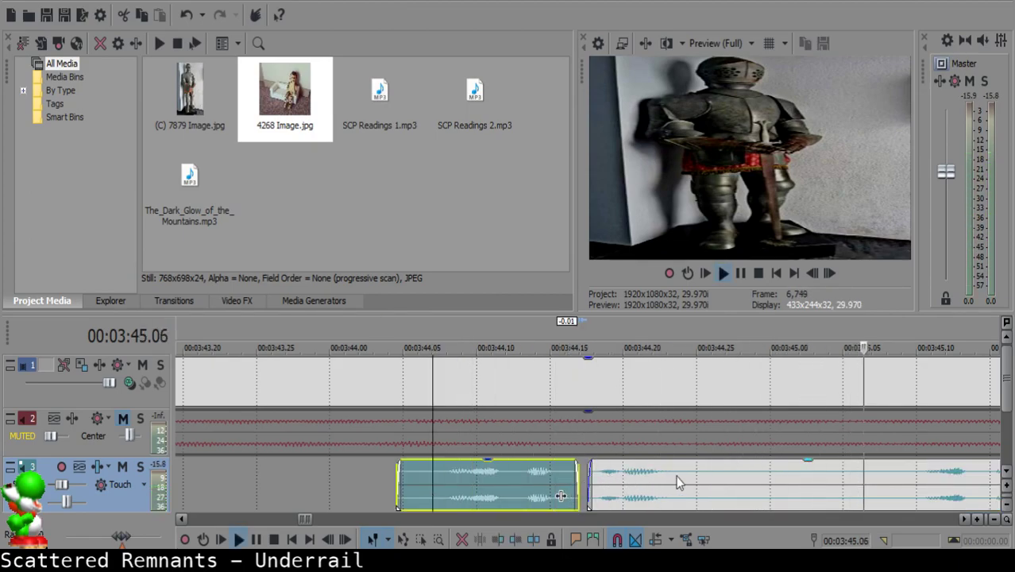
- Split the narration in the pause at 00:03:45.00
click(710, 479)
click(766, 476)
key(space)
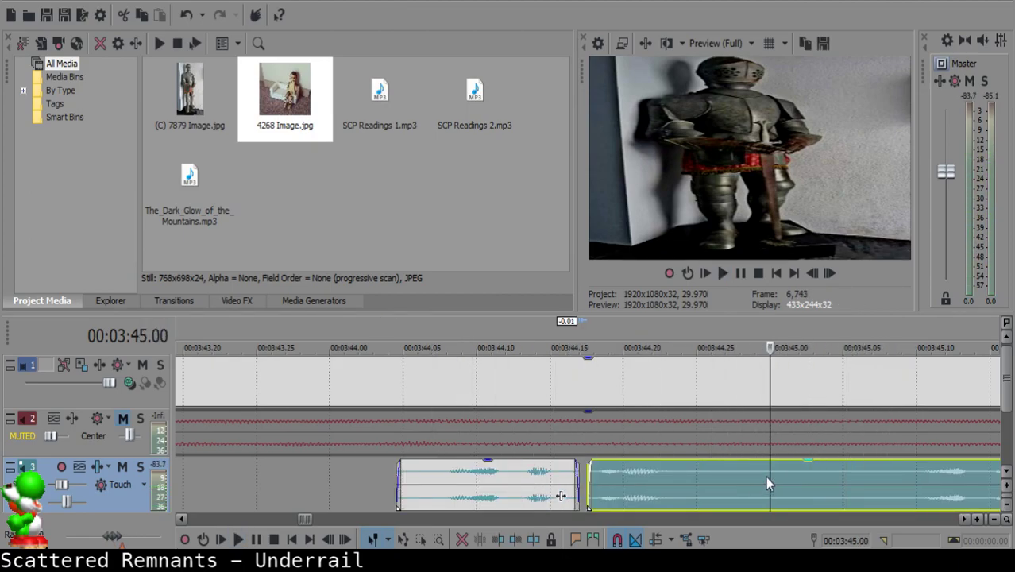
key(s)
- Listen ahead for the start of the good retake and split the narration there, at 00:03:54.02
scroll(775, 477, down, 5)
click(946, 481)
scroll(948, 481, down, 2)
key(space)
scroll(948, 481, up, 1)
click(695, 488)
click(831, 482)
scroll(831, 481, down, 2)
click(722, 492)
scroll(295, 486, up, 2)
key(space)
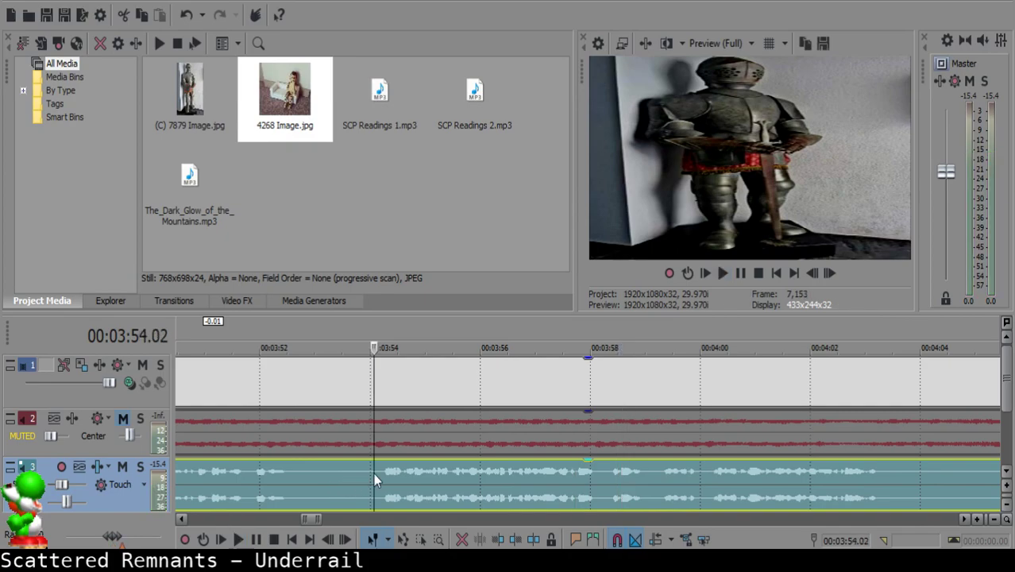
key(s)
- Delete the bad take between 00:03:45.00 and 00:03:54.02, and move the remaining narration back to close the gap
scroll(442, 487, down, 2)
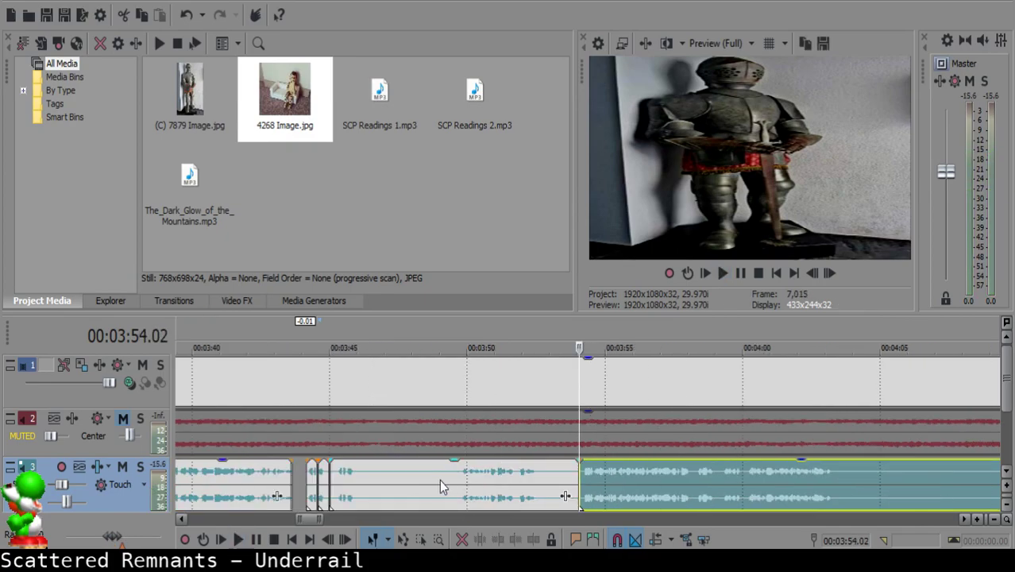
click(334, 470)
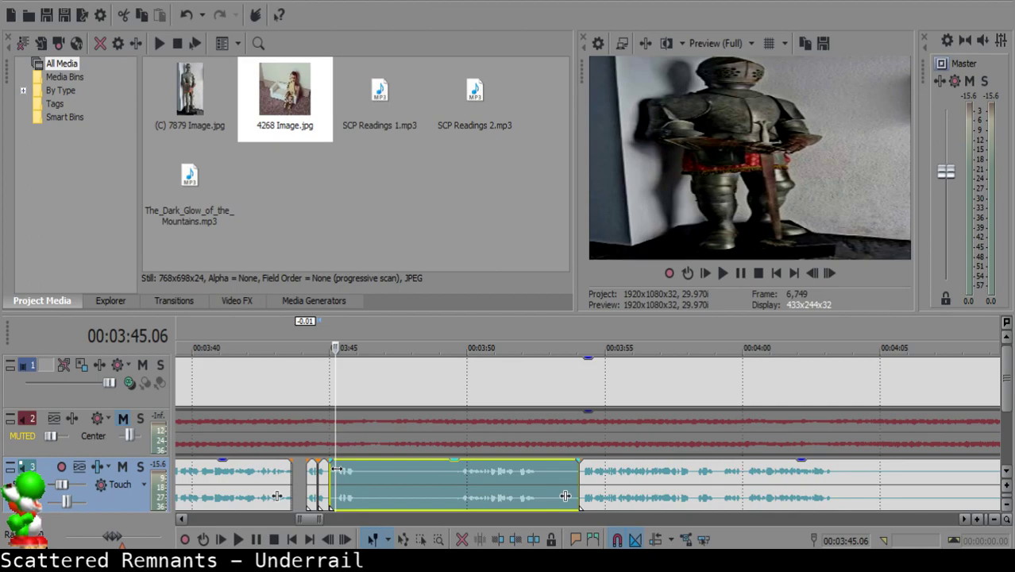
key(Delete)
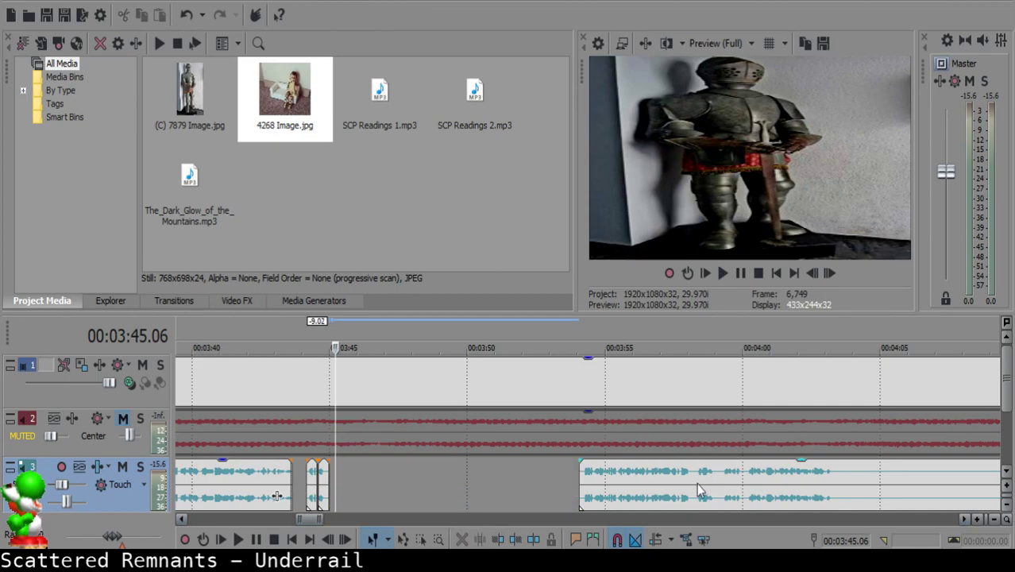
drag(697, 483, 454, 473)
scroll(468, 480, up, 5)
drag(654, 490, 639, 483)
click(389, 484)
key(space)
scroll(398, 493, down, 7)
scroll(530, 496, up, 6)
- Nudge the remaining narration two frames earlier, to about 00:03:45.02, and play the join
key(Return)
drag(540, 491, 528, 483)
click(377, 483)
key(space)
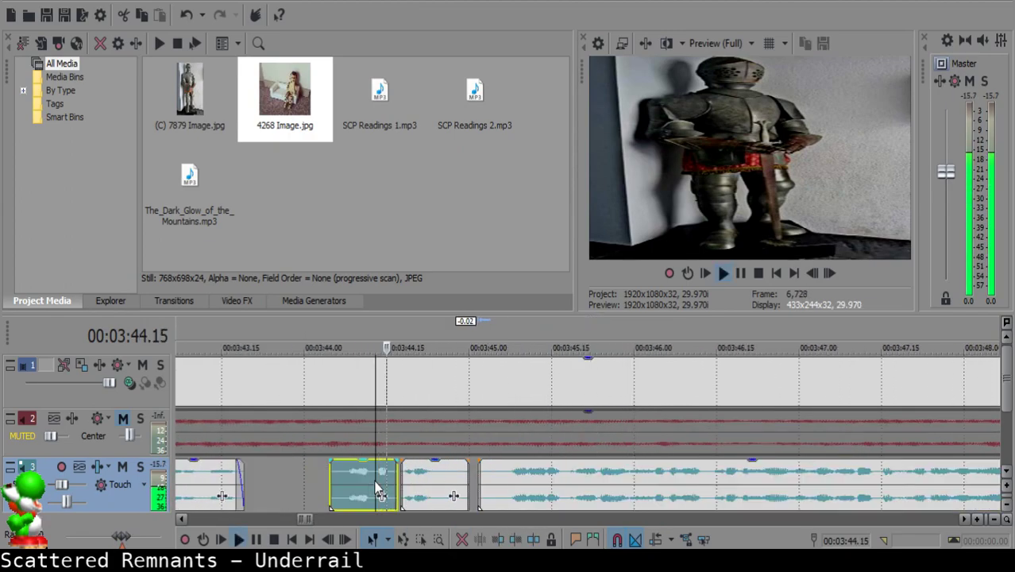
- Move the remaining narration up against the previous clip at 00:03:45.00, replaying the transition to judge the timing
click(497, 484)
key(space)
click(325, 492)
key(space)
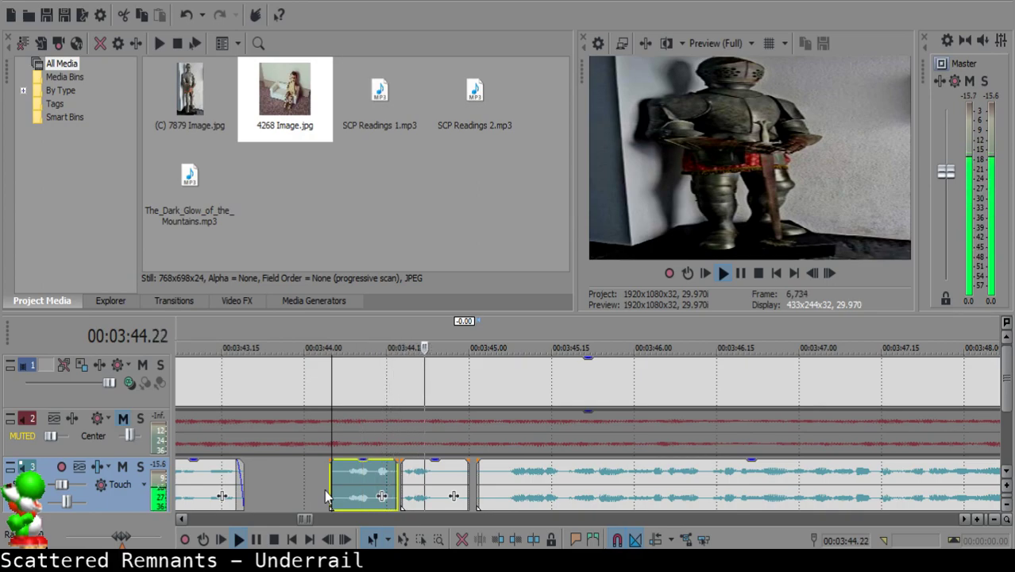
key(space)
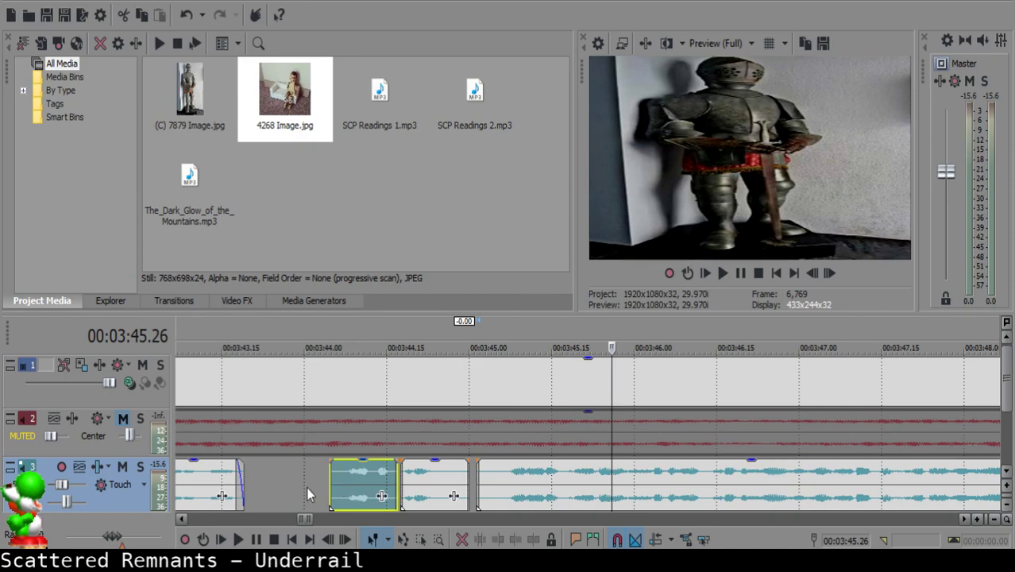
click(409, 475)
key(space)
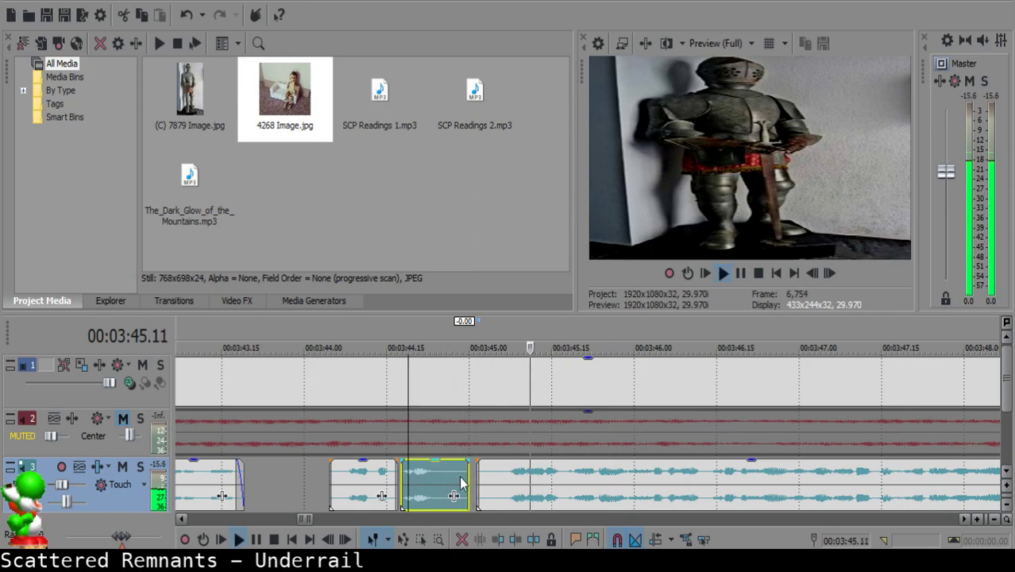
click(520, 477)
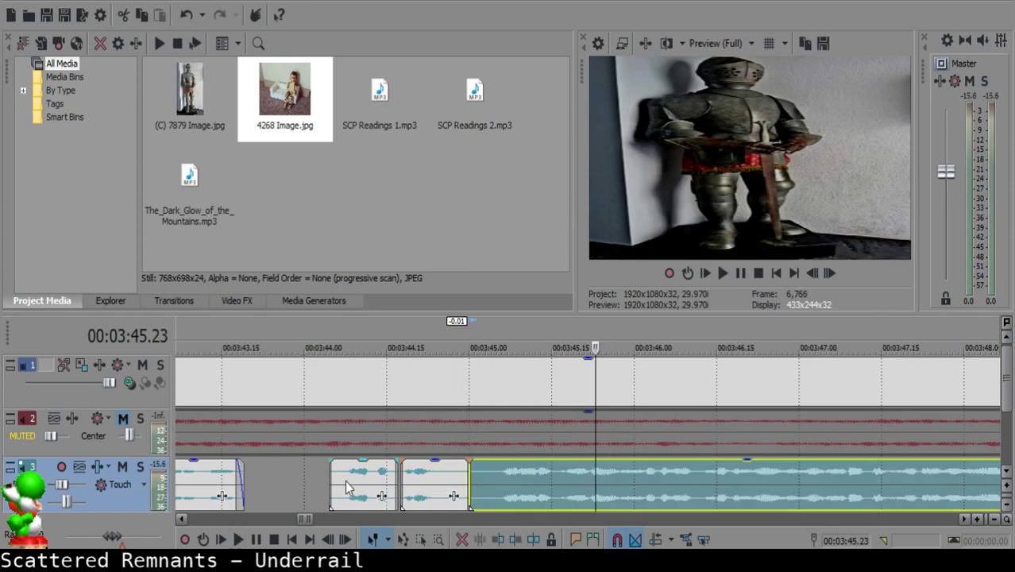
click(348, 485)
key(space)
- Split the narration at about 00:03:49.02 and at 00:03:49.08, and delete the short piece between the splits
scroll(513, 479, down, 15)
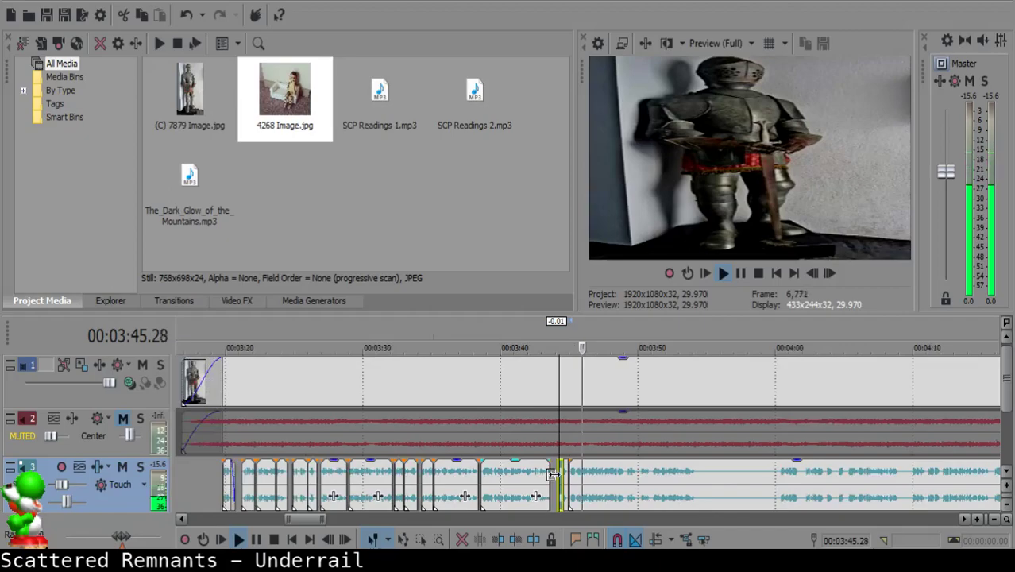
scroll(576, 473, up, 15)
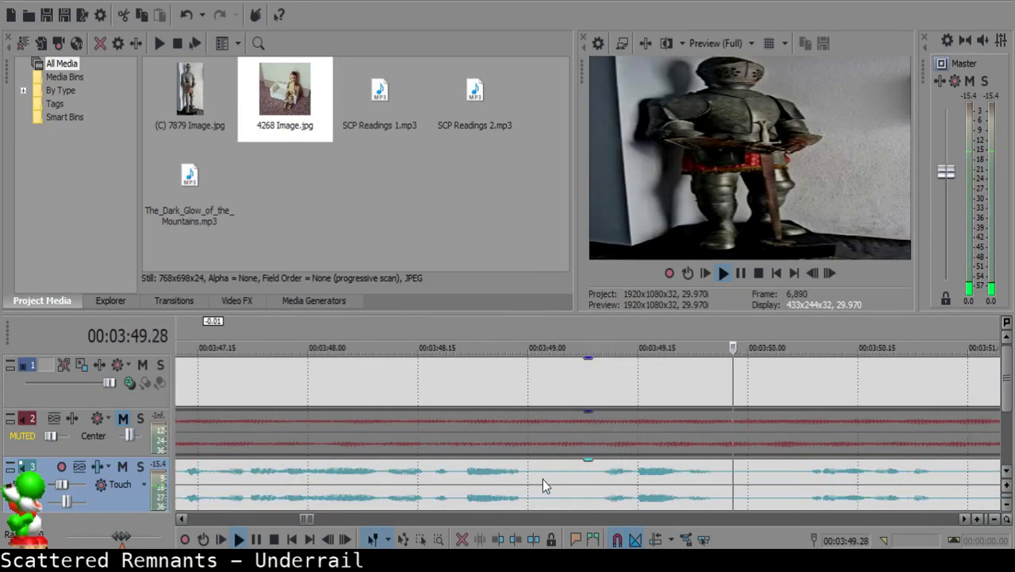
click(545, 479)
key(space)
key(s)
click(587, 479)
key(s)
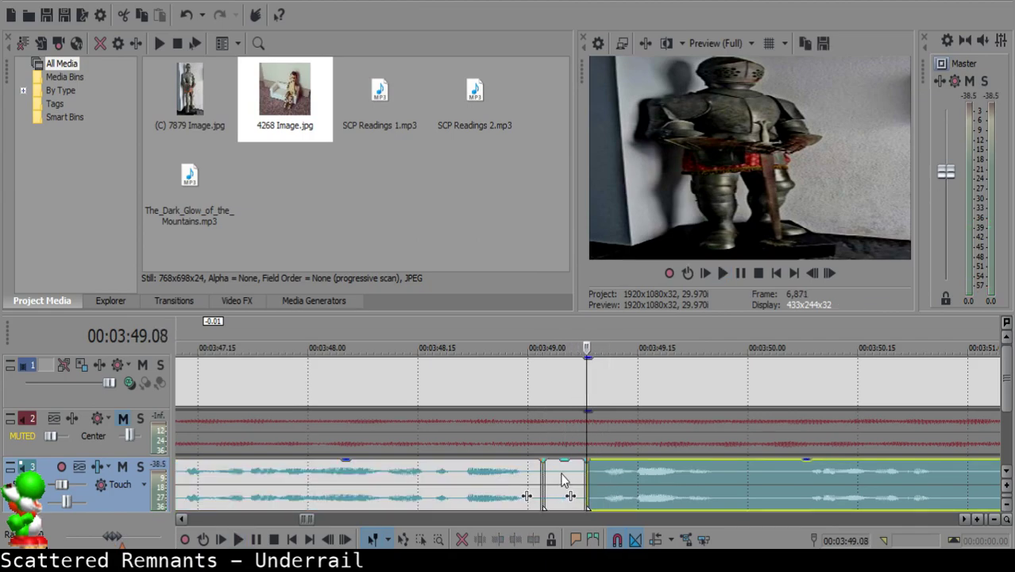
click(564, 477)
key(Delete)
- Add a short fade-out to the clip ending near 00:03:49.02 and move the remaining narration five frames earlier
drag(546, 460, 524, 475)
click(415, 492)
key(space)
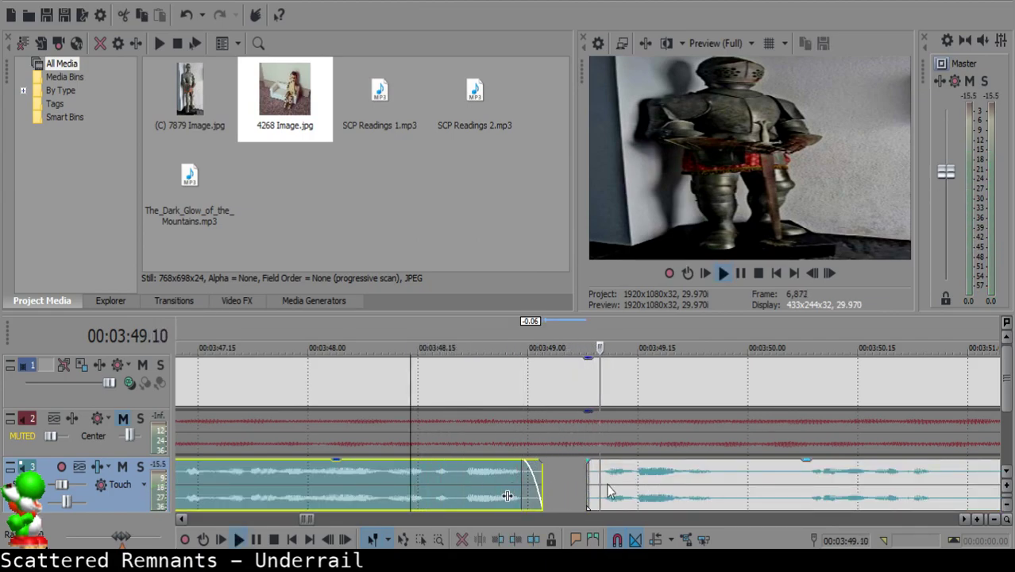
key(space)
drag(617, 484, 588, 485)
click(353, 486)
key(space)
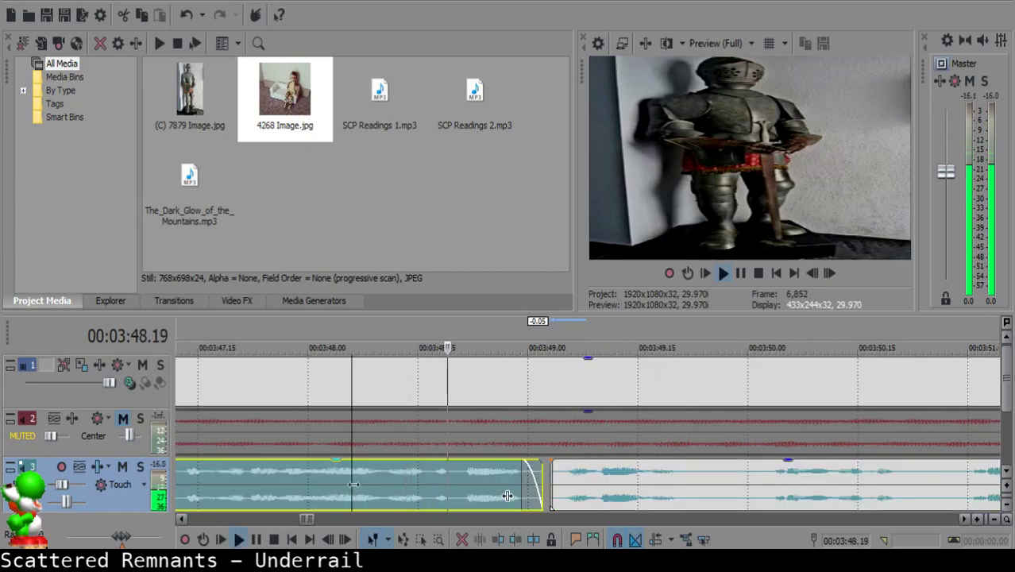
- Split the narration after the next phrase at about 00:03:49.24 and again at the good retake, 00:03:50.28
click(586, 478)
key(s)
scroll(586, 478, down, 3)
click(877, 483)
scroll(878, 484, down, 1)
key(Return)
click(440, 472)
key(space)
key(space)
key(s)
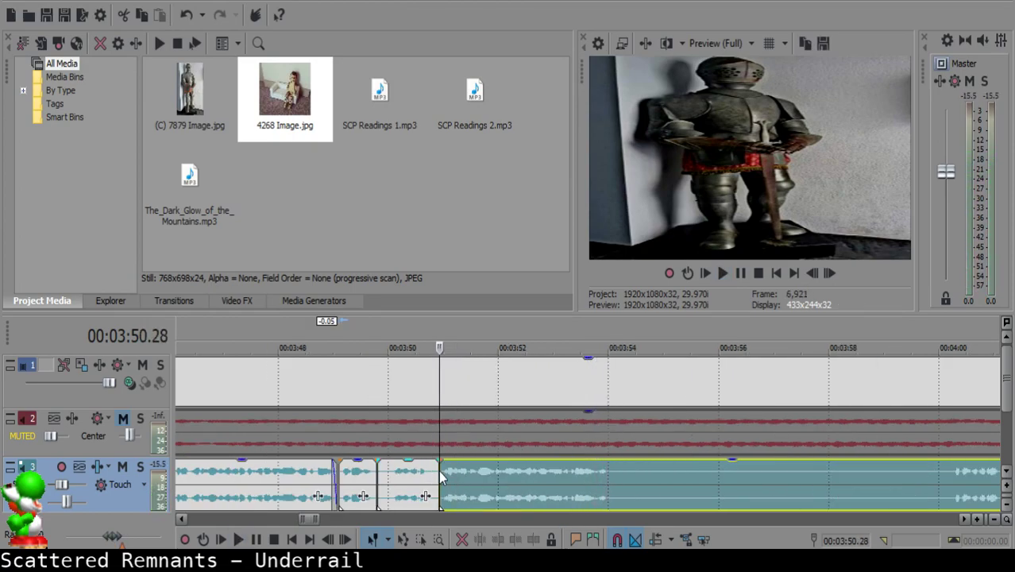
- Delete the piece between the two splits, move the remaining narration to start at 00:03:49.27, and play the join
click(384, 477)
scroll(733, 483, up, 2)
key(Delete)
drag(733, 483, 622, 471)
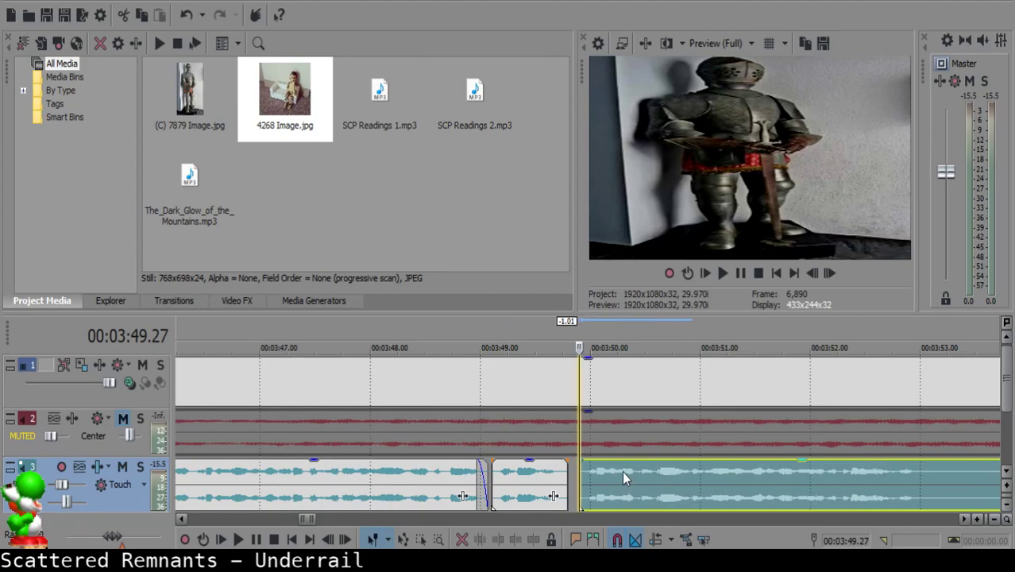
click(468, 480)
click(440, 472)
key(space)
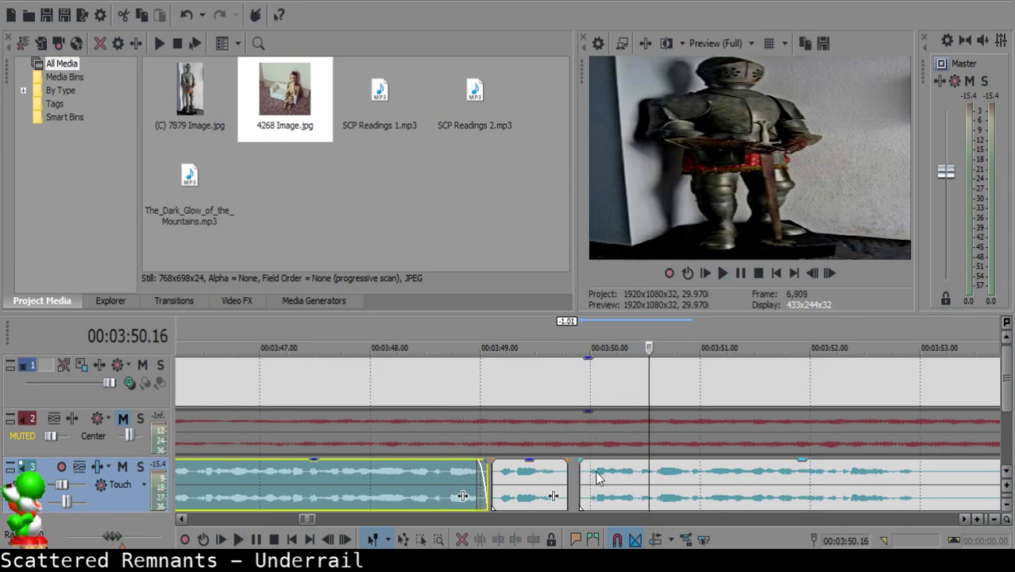
- Cut out the silent piece between about 00:03:53.00 and 00:03:53.08, and extend the preceding clip's end by one frame
scroll(600, 477, down, 2)
scroll(671, 481, up, 4)
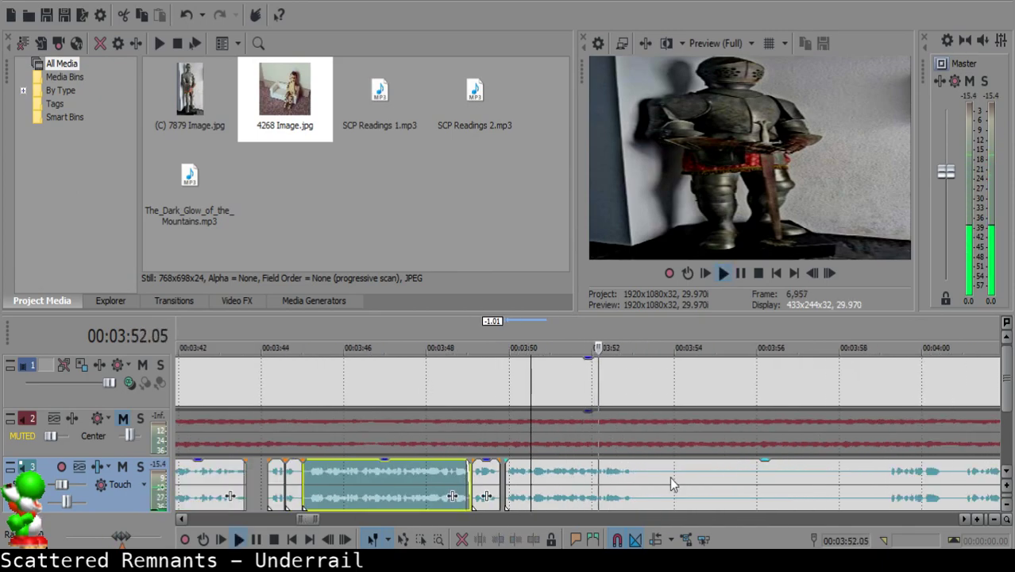
click(595, 473)
key(space)
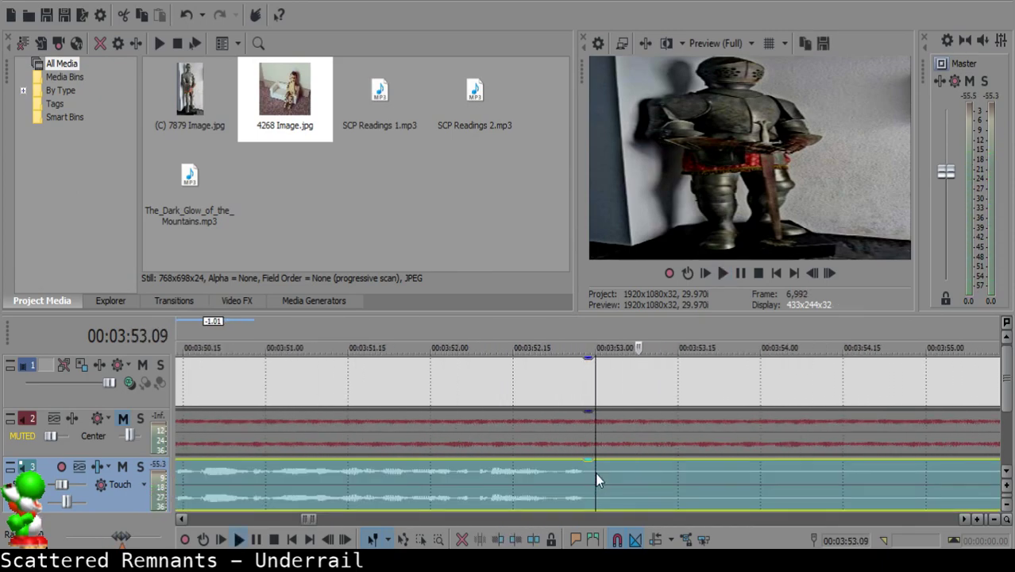
key(s)
key(space)
key(Return)
key(s)
click(605, 472)
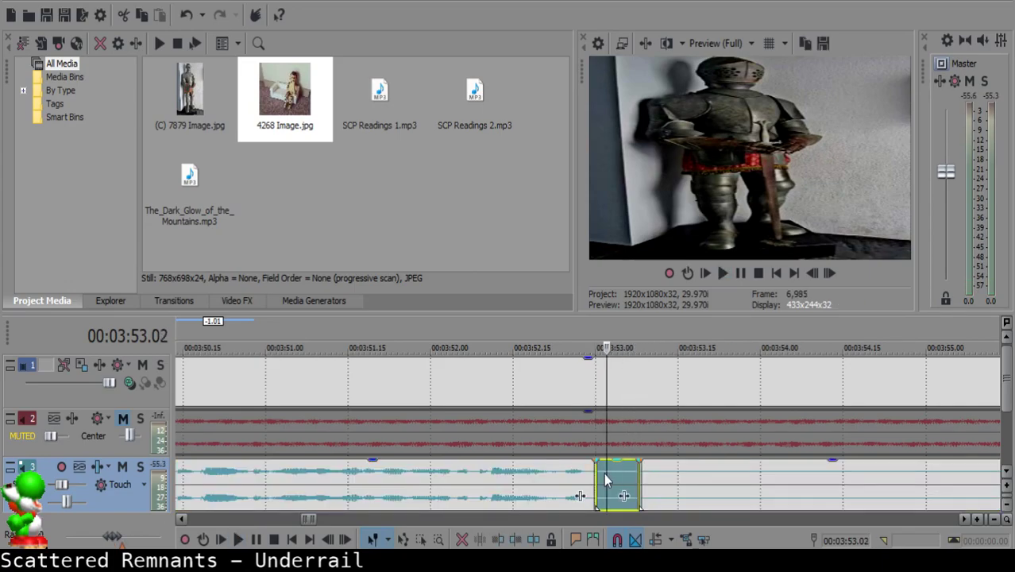
key(Delete)
click(539, 485)
drag(595, 480, 597, 486)
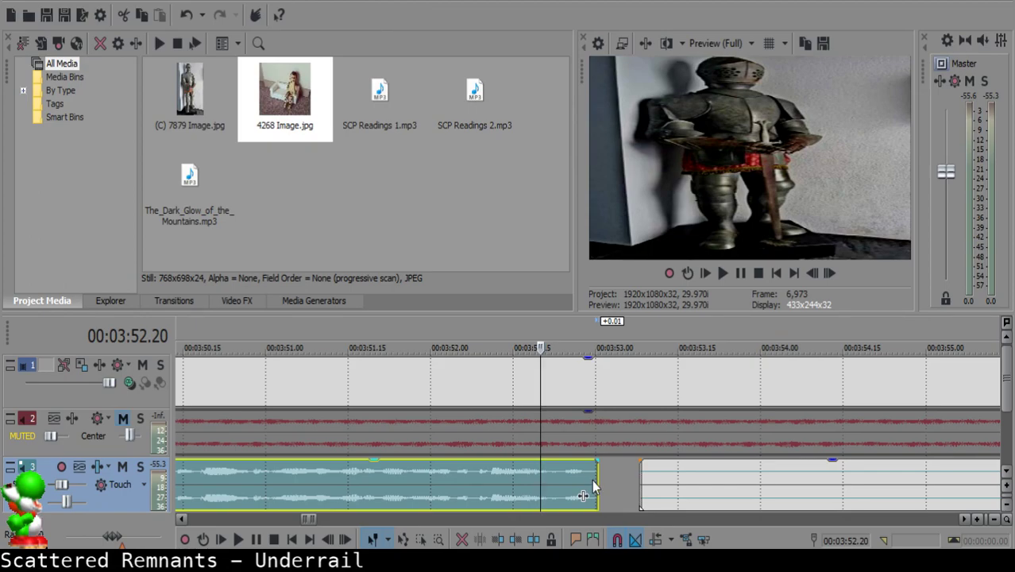
- Listen ahead for the start of the next good take and split the narration there, at 00:04:00.29
scroll(592, 480, down, 2)
scroll(593, 482, down, 2)
click(930, 485)
scroll(897, 485, down, 1)
key(space)
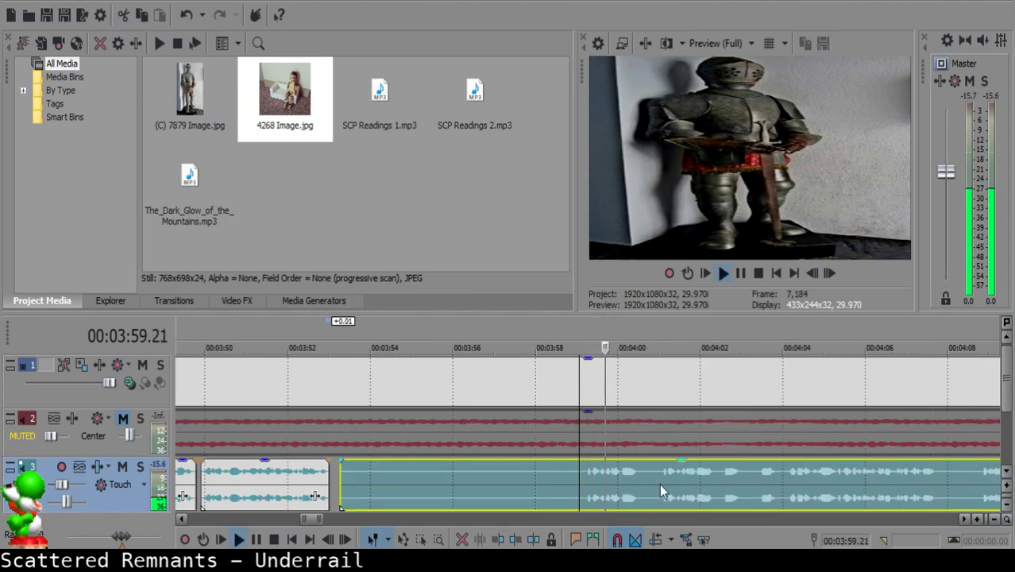
scroll(693, 483, up, 3)
click(518, 475)
key(Return)
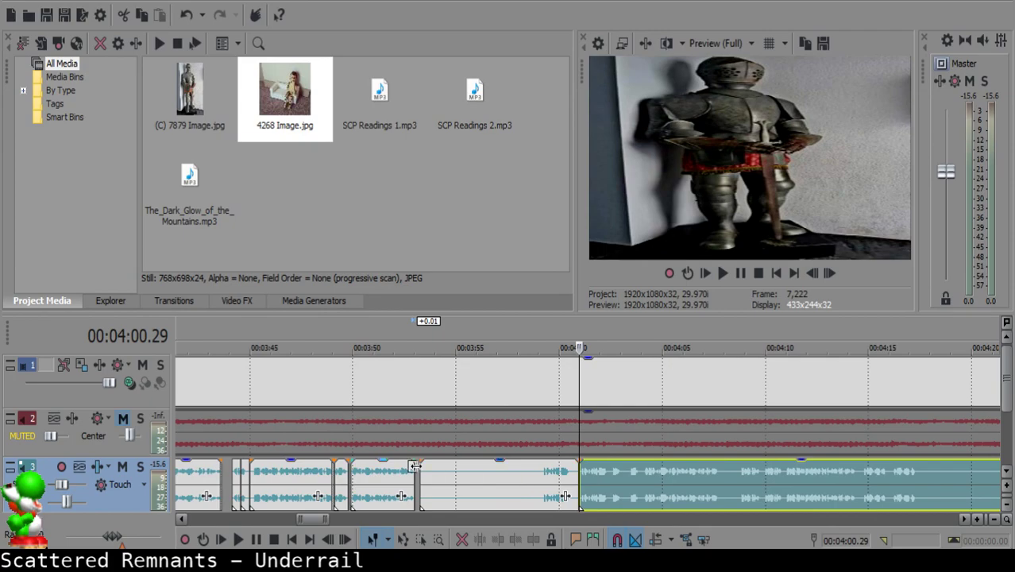
- Delete the bad take between 00:03:53.08 and 00:04:00.29, move the remaining narration to start at 00:03:53.08, and play the join
click(414, 467)
click(423, 473)
key(Delete)
drag(590, 473, 440, 474)
scroll(442, 474, up, 3)
click(453, 477)
key(space)
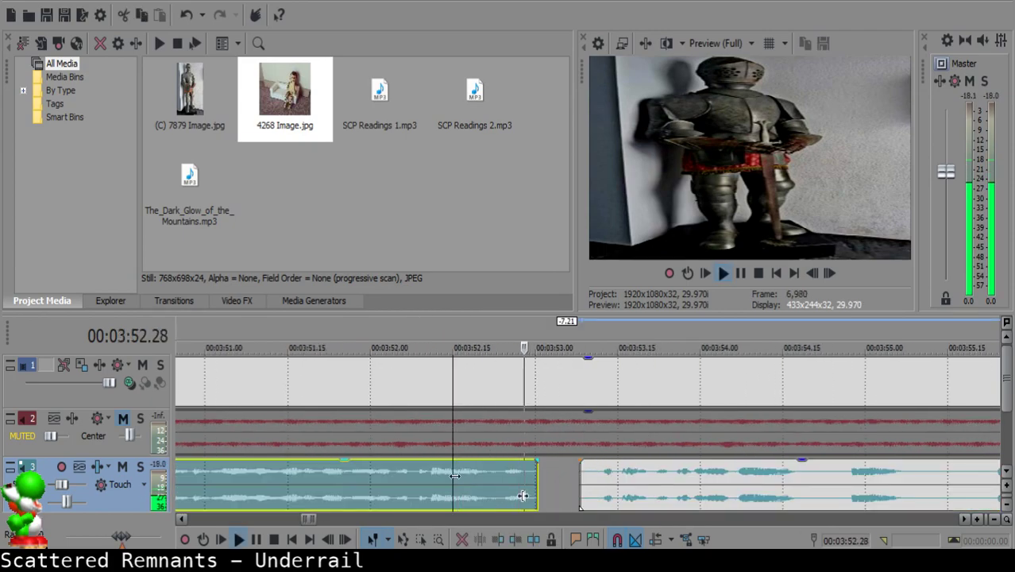
- Shift the remaining narration one frame later, add a short fade-out to the preceding clip's end, and play the join
key(Return)
drag(604, 485, 612, 490)
click(446, 493)
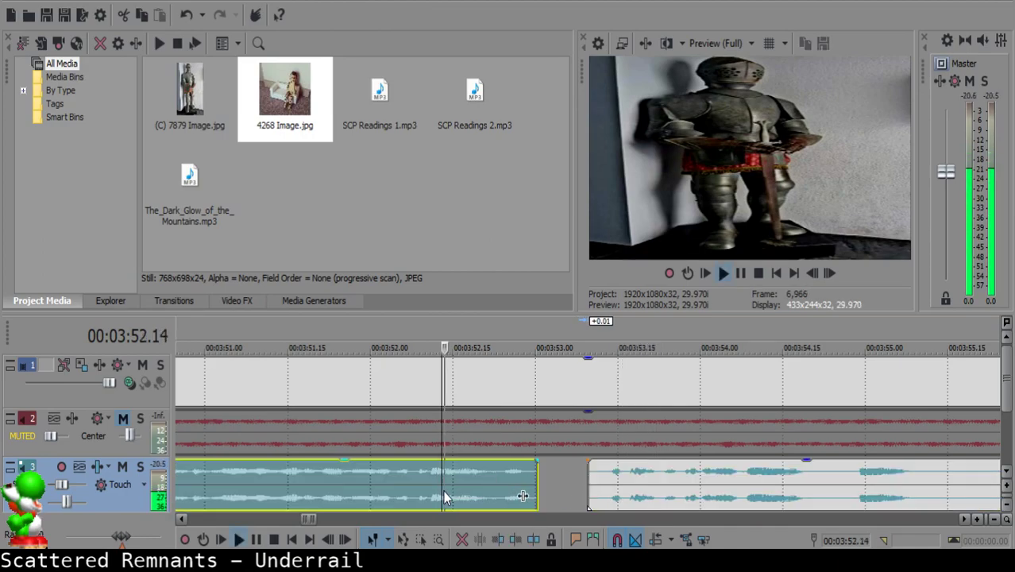
click(368, 478)
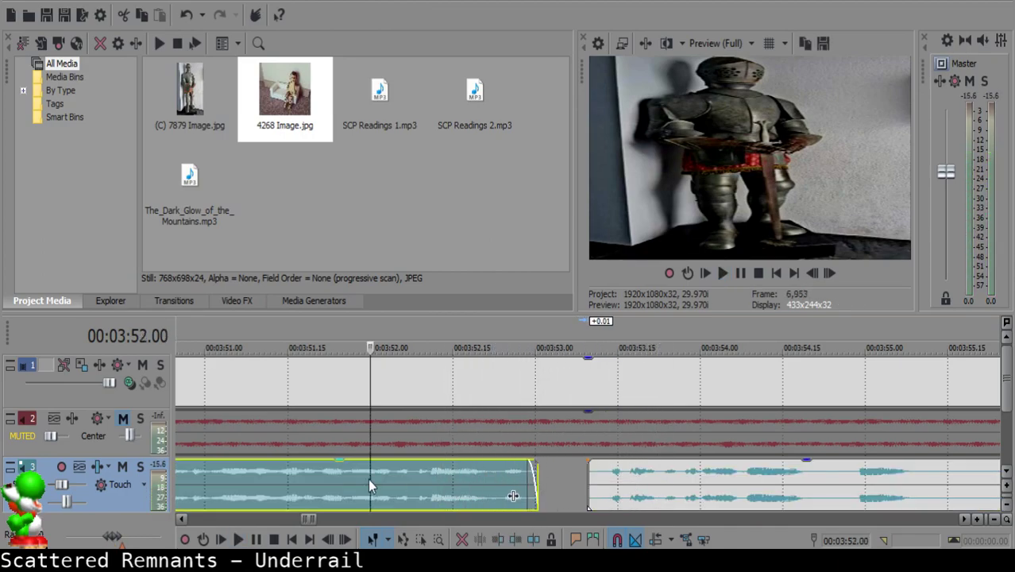
key(space)
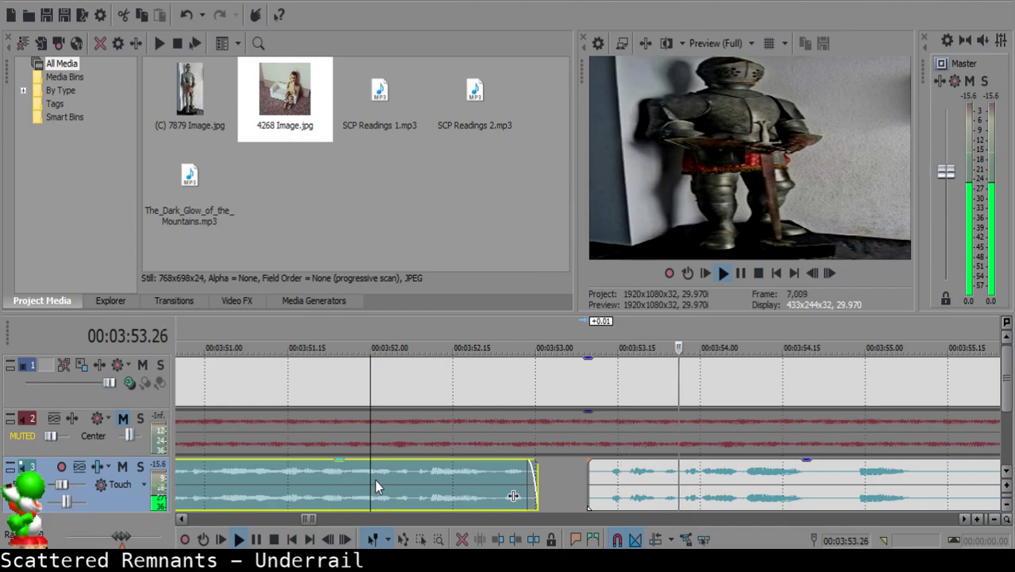
scroll(492, 493, down, 4)
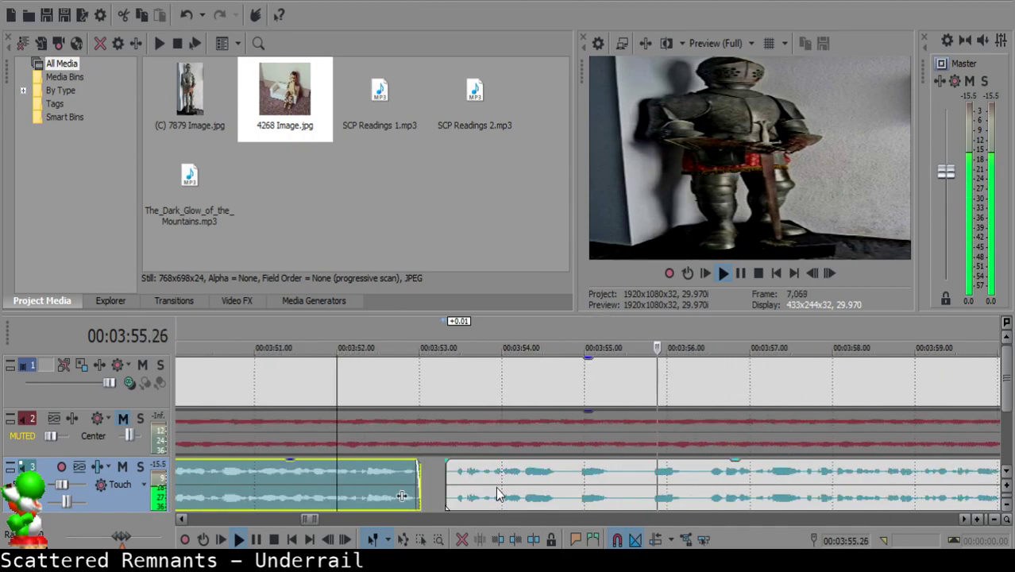
- Split the narration after the phrase at 00:03:54.22 and again before the retake at about 00:03:55.22
scroll(496, 487, up, 1)
click(410, 477)
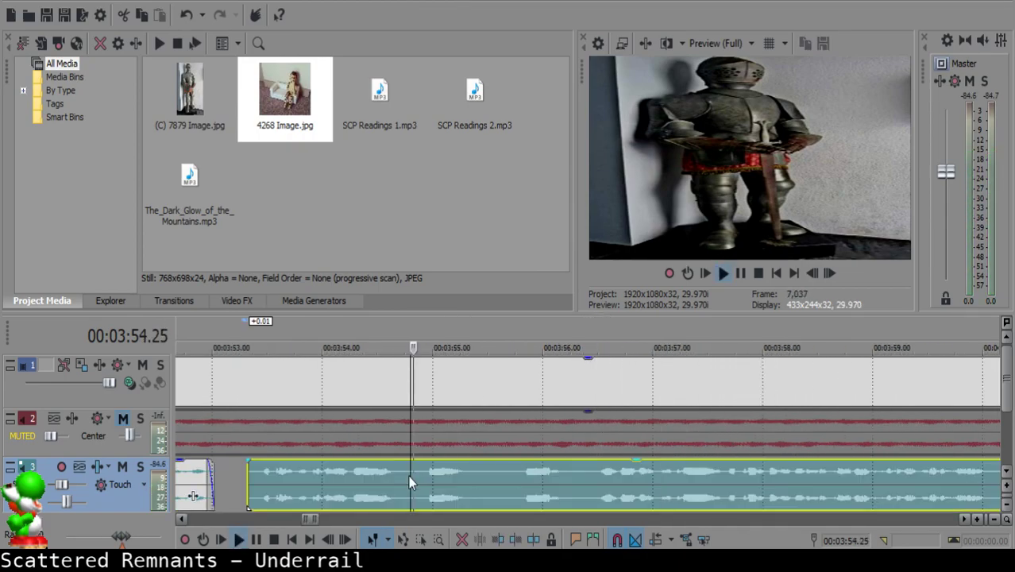
click(402, 472)
key(space)
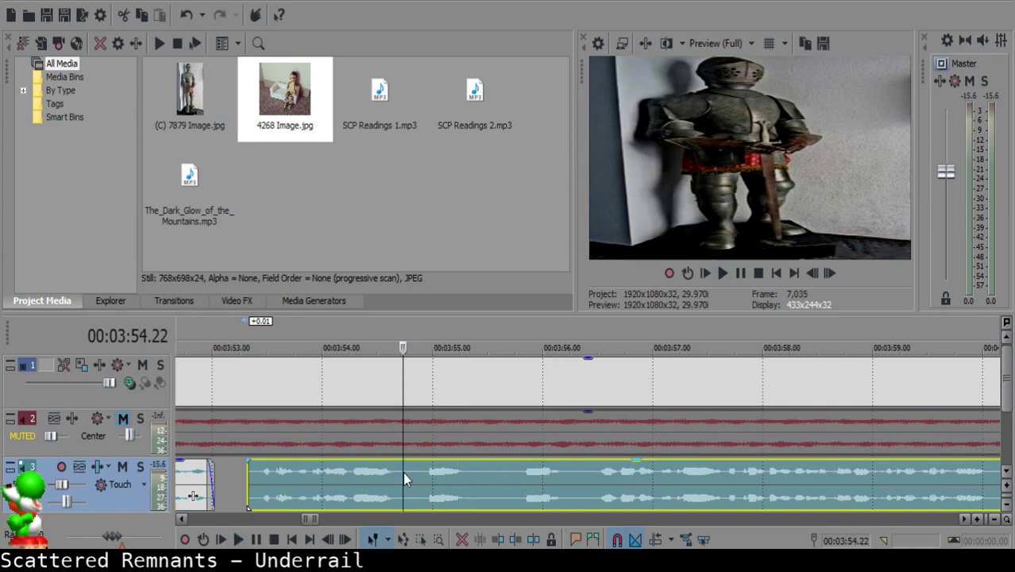
key(s)
click(517, 473)
key(space)
key(space)
key(space)
key(space)
key(s)
- Delete the piece between the two splits, move the remaining narration to start at about 00:03:54.24, and play the join
click(411, 475)
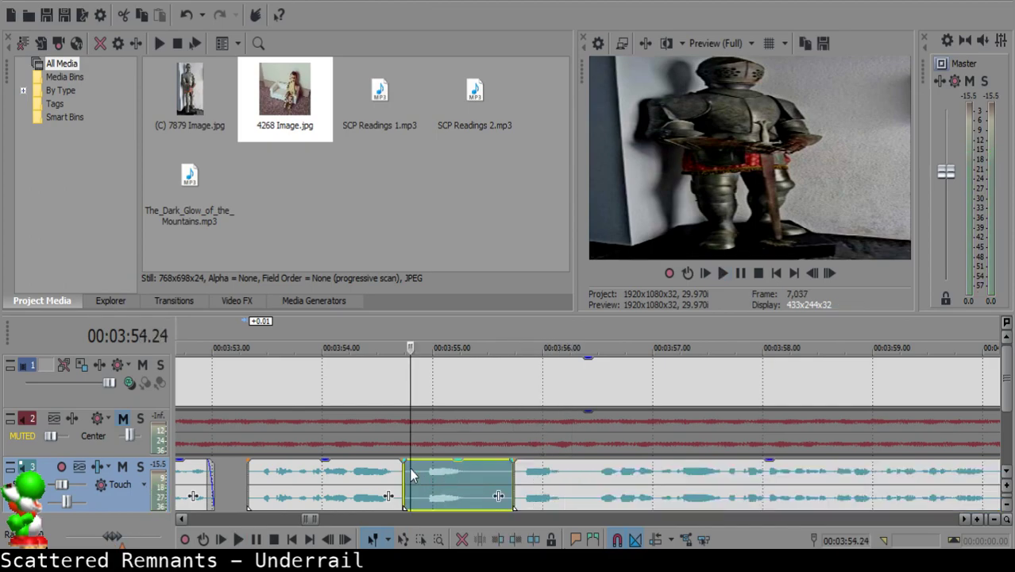
key(Delete)
drag(536, 473, 432, 467)
click(292, 478)
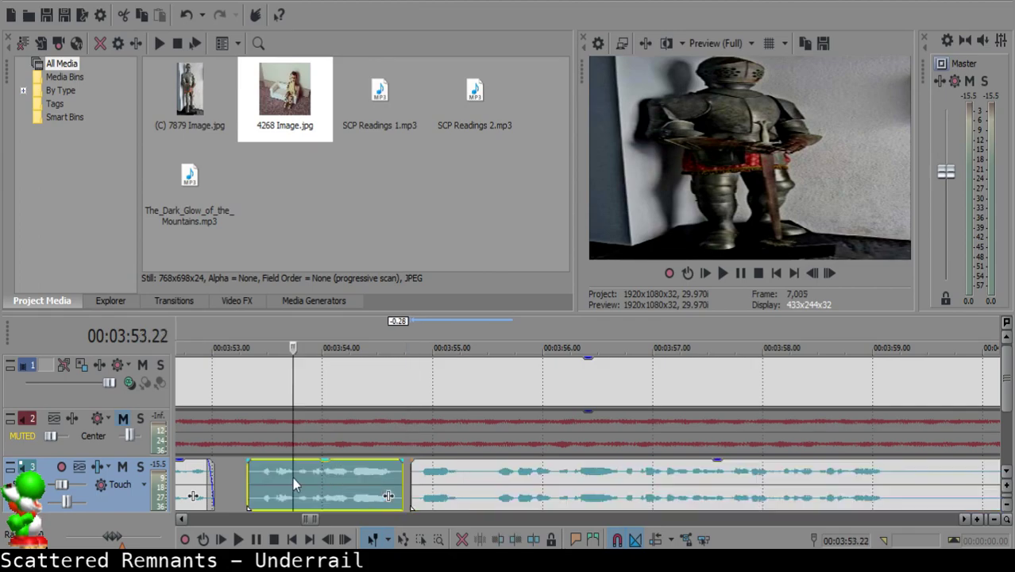
key(space)
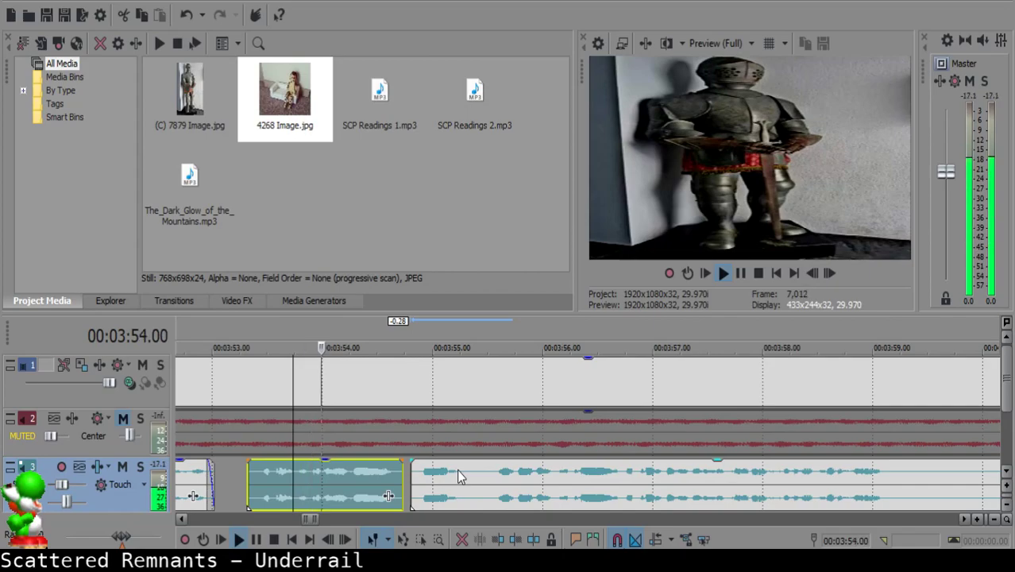
- Shift the remaining narration one frame later, to about 00:03:54.25, and replay the join
scroll(470, 472, up, 1)
key(Return)
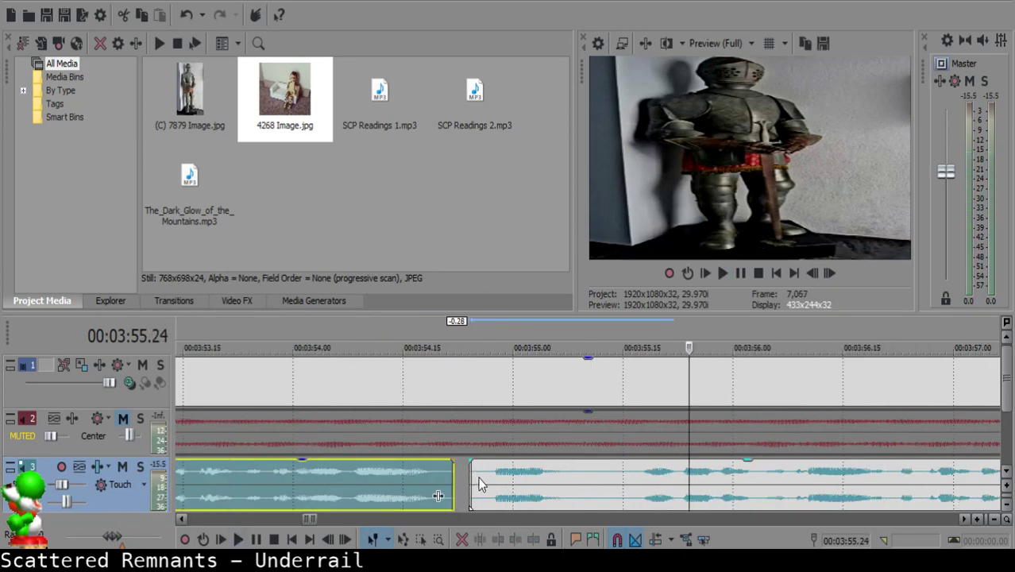
drag(479, 490, 483, 490)
click(251, 490)
key(space)
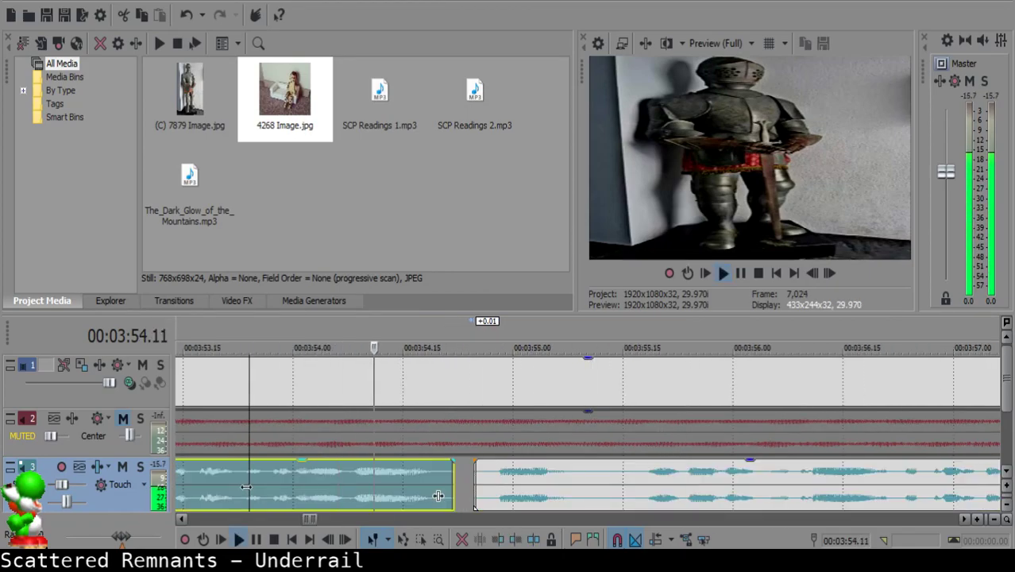
- Cut out the silent piece of narration between about 00:03:55.09 and 00:03:55.14
click(584, 473)
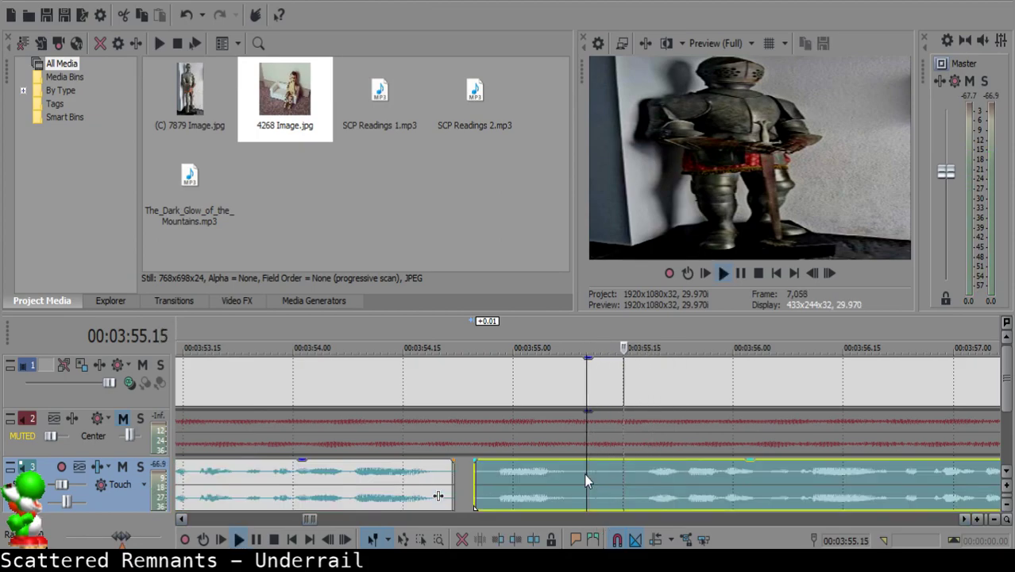
key(space)
key(s)
click(615, 472)
key(s)
click(593, 473)
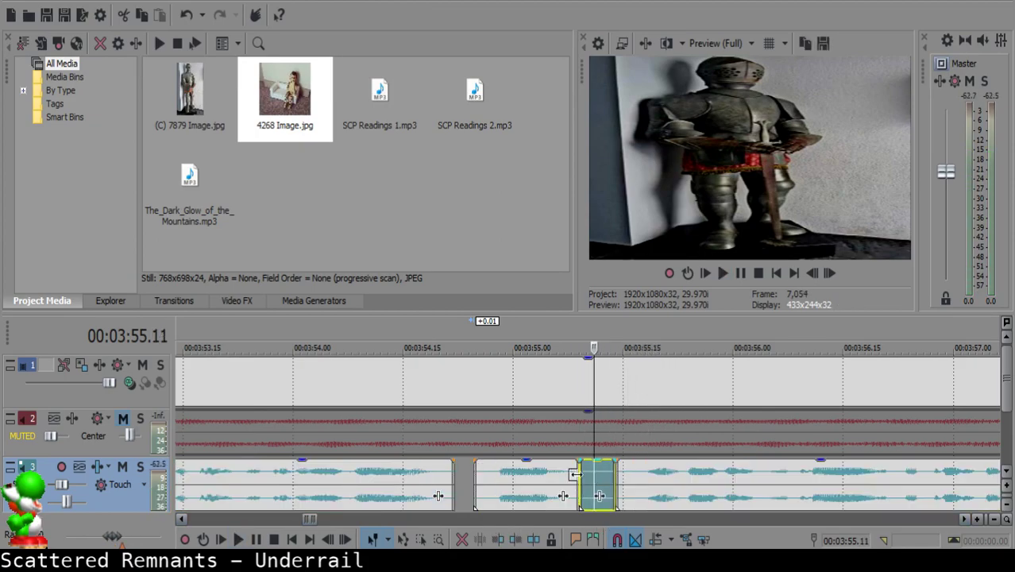
key(Delete)
- Move the remaining narration earlier until it meets the short clip's end at about 00:03:55.09, and play across the join
click(512, 475)
key(space)
drag(632, 485, 617, 484)
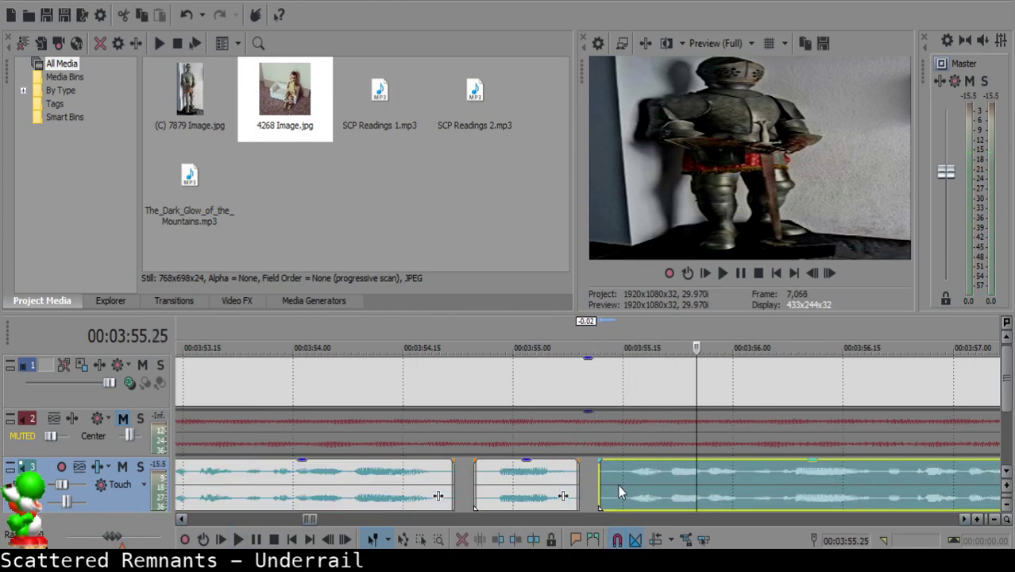
click(476, 484)
click(640, 490)
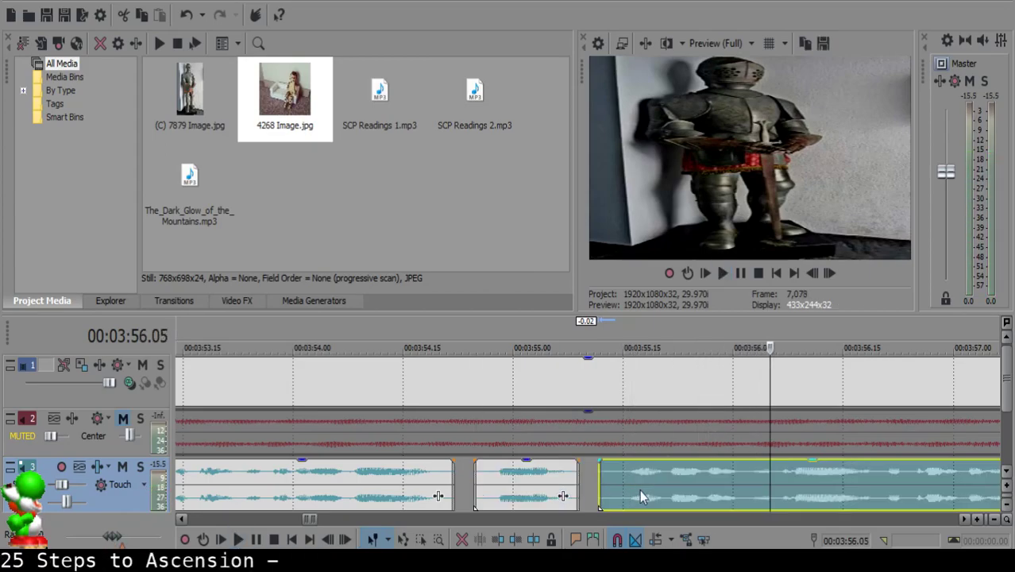
click(449, 492)
key(space)
scroll(668, 481, down, 3)
scroll(665, 474, down, 6)
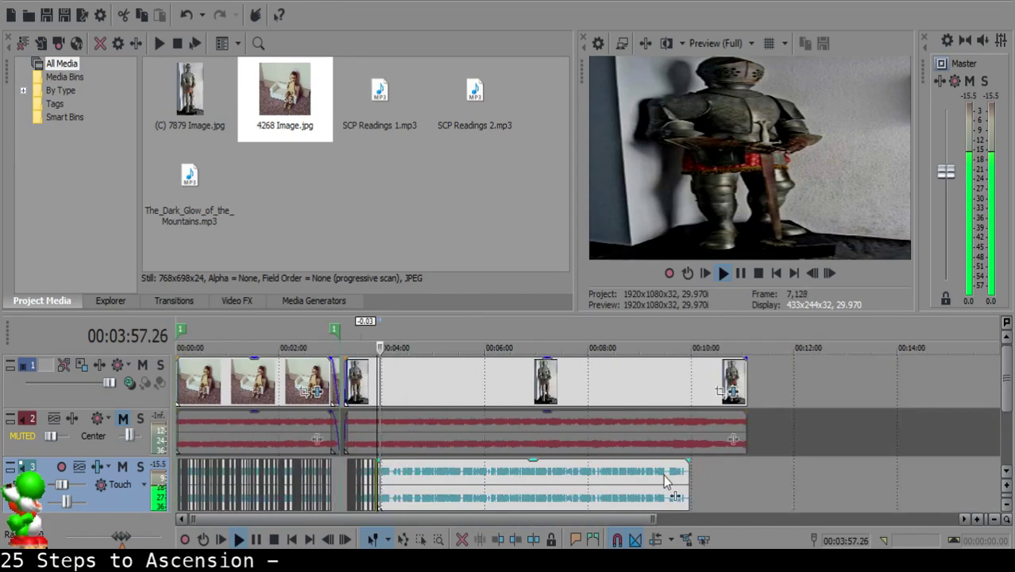
- Split the narration at the end of the phrase, at 00:03:59.02
scroll(663, 474, up, 8)
click(588, 475)
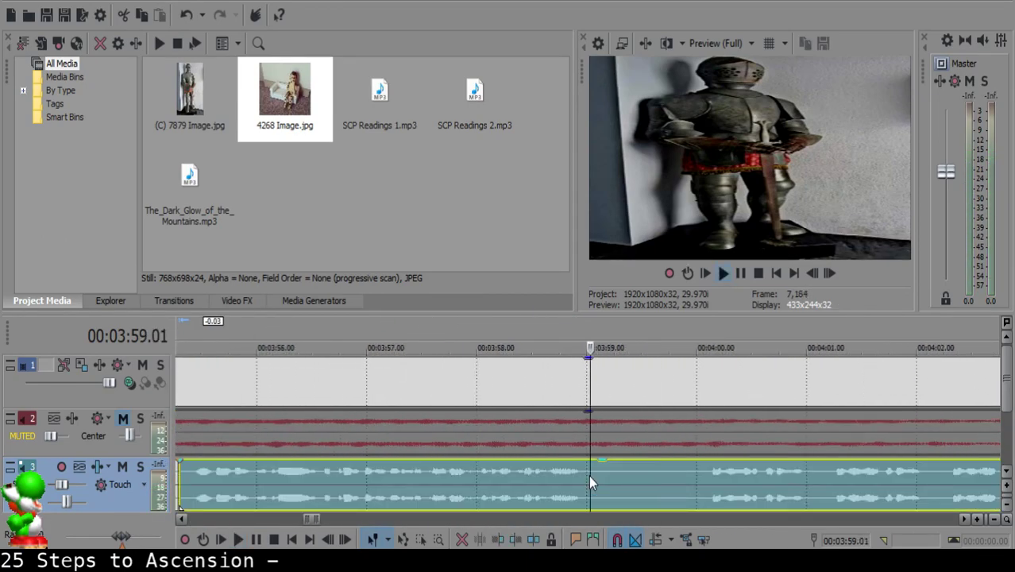
click(595, 476)
key(space)
key(space)
key(s)
- Listen ahead for the start of the next good take and split the narration there, at 00:04:02.05
click(712, 475)
key(space)
scroll(712, 475, down, 2)
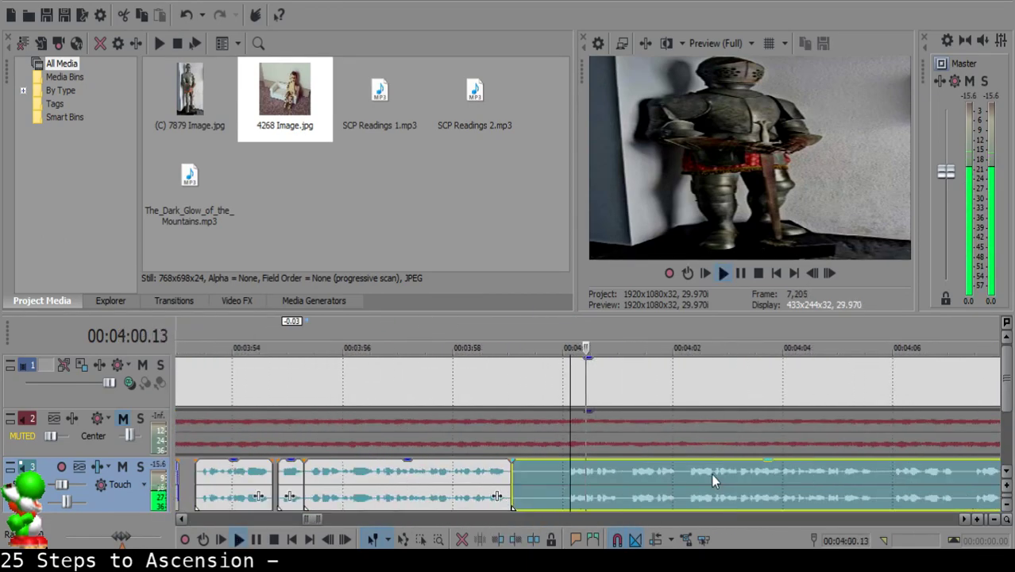
scroll(712, 475, up, 1)
scroll(719, 475, down, 2)
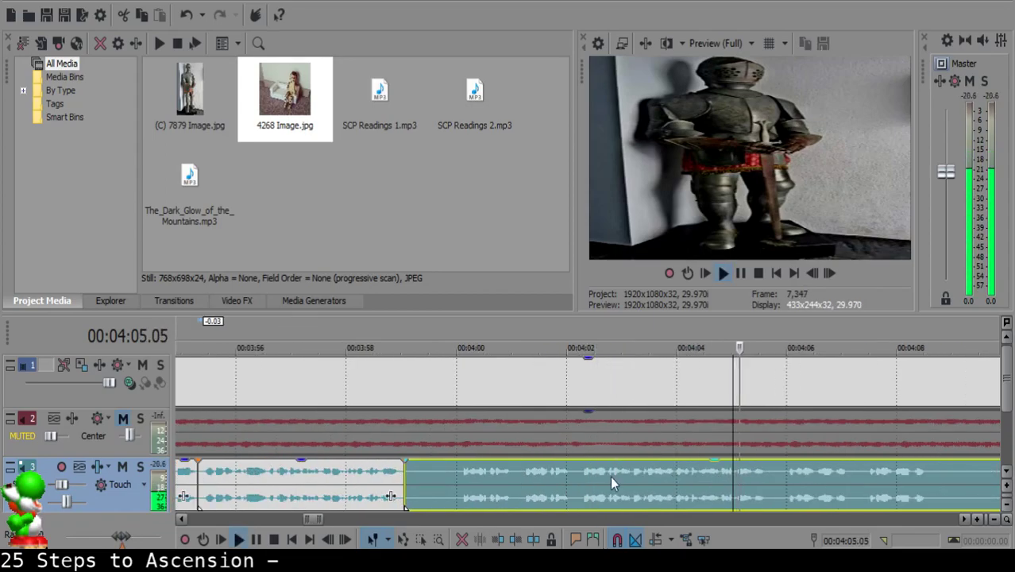
click(579, 471)
key(space)
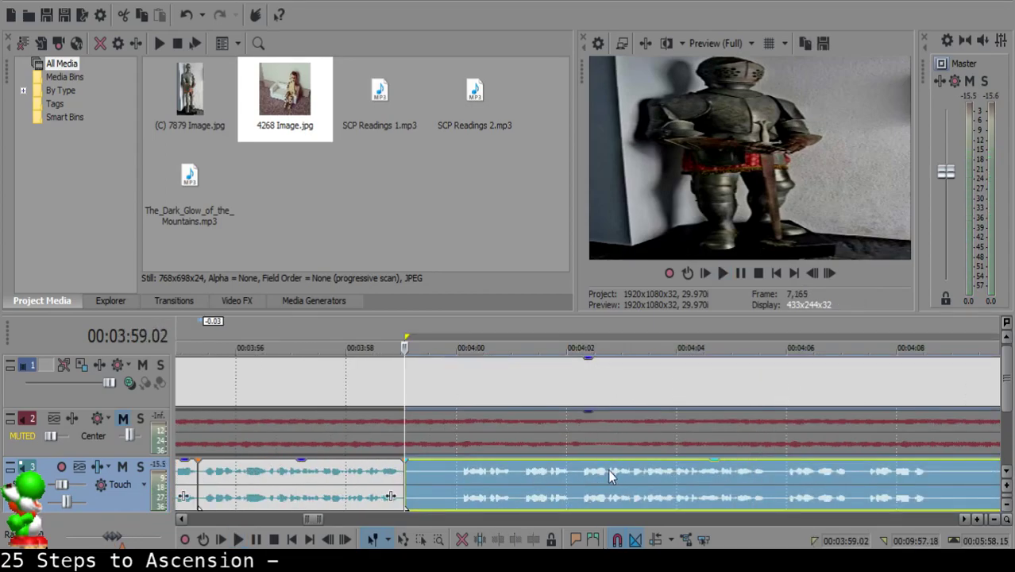
click(575, 467)
key(space)
key(space)
key(s)
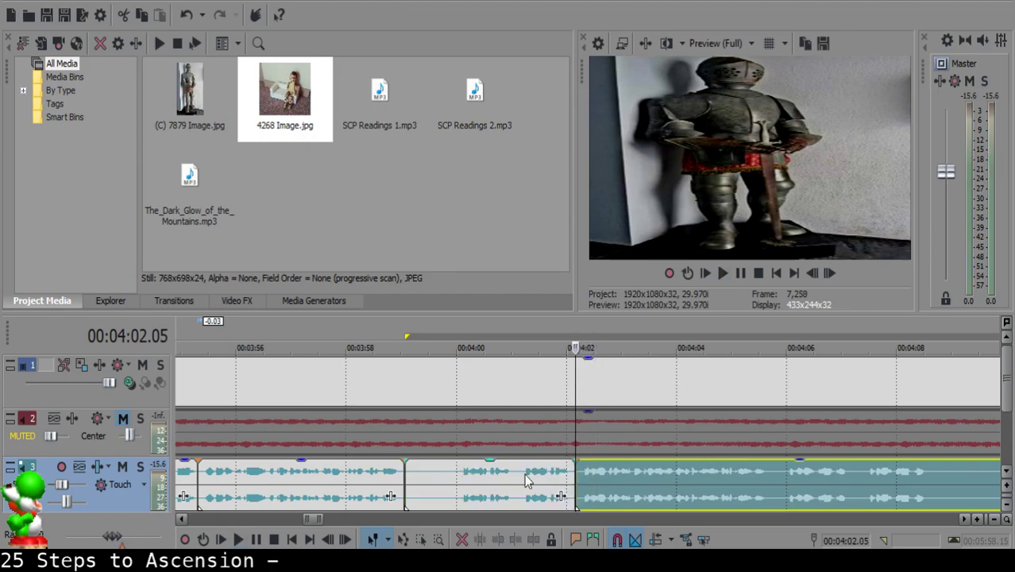
- Delete the bad take between 00:03:59.02 and 00:04:02.05 and move the remaining narration to start at about 00:03:59.06
click(414, 468)
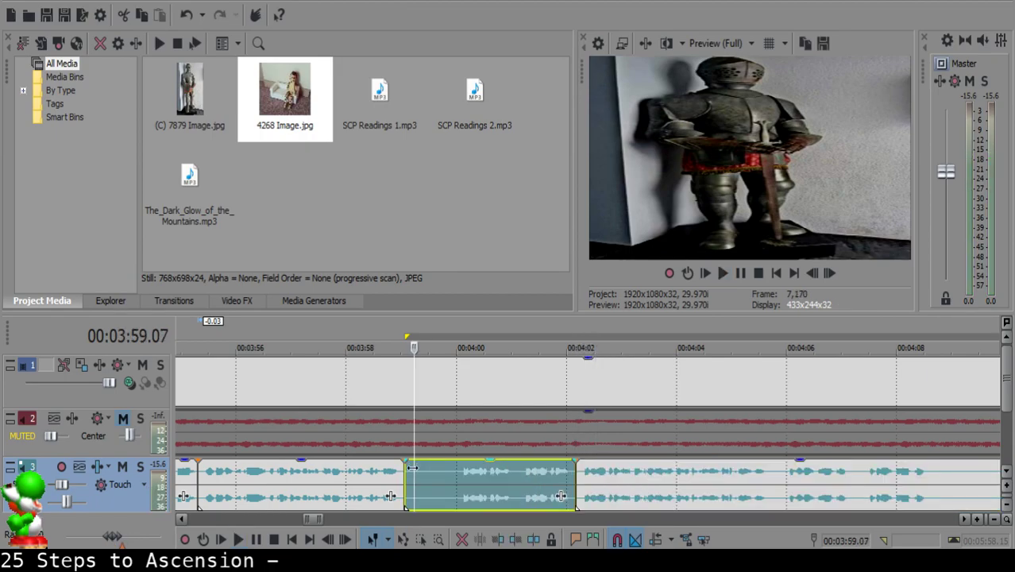
key(Delete)
drag(584, 480, 433, 470)
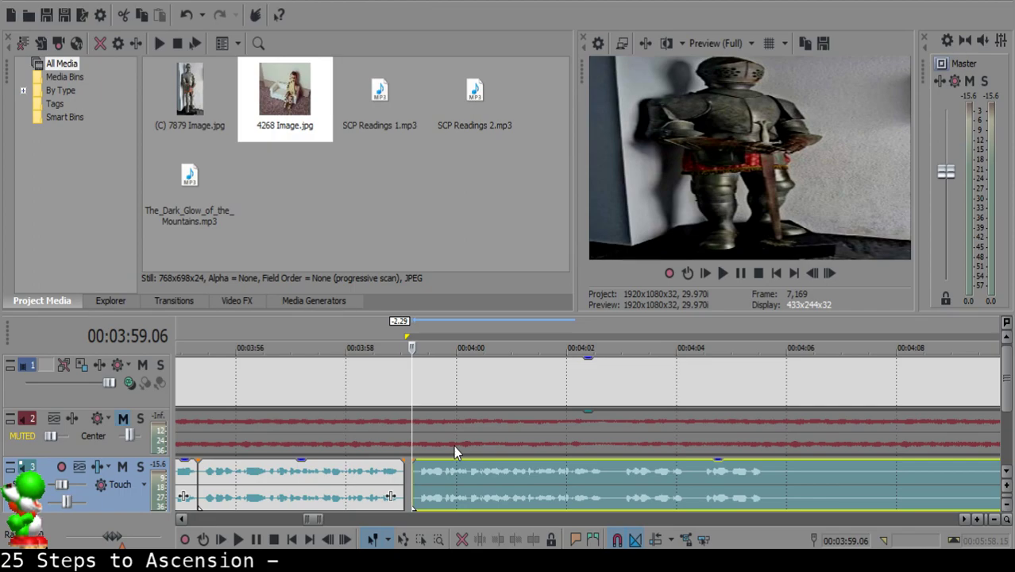
scroll(429, 461, up, 4)
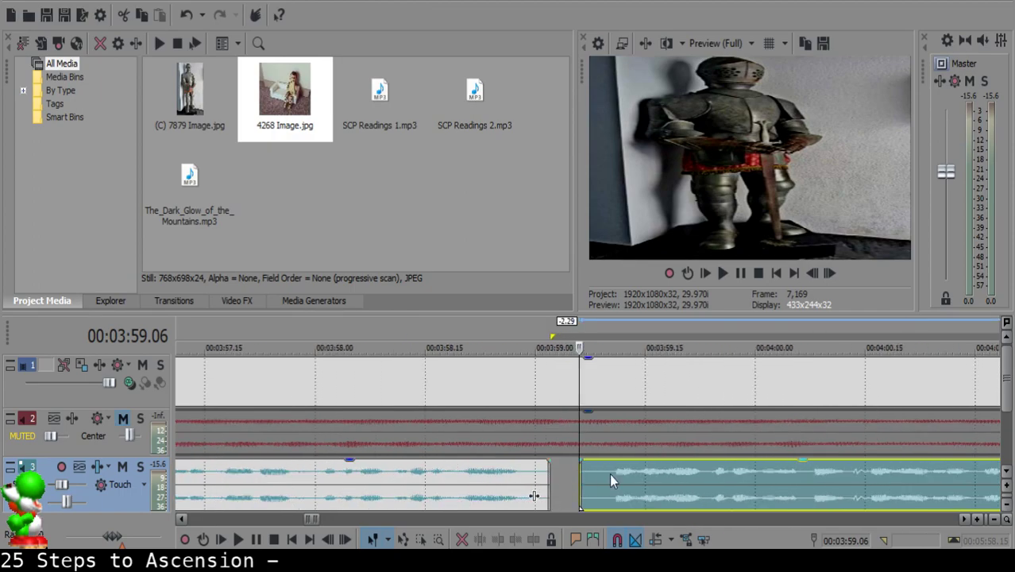
- Close the remaining gap by moving the narration back to about 00:03:59.02, and play the join
drag(610, 474, 603, 475)
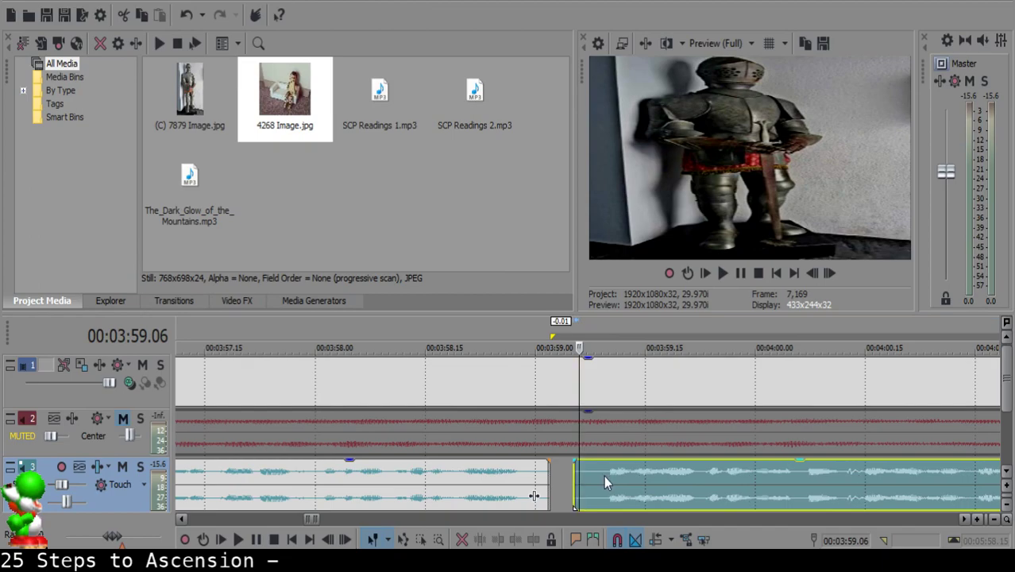
click(401, 487)
key(space)
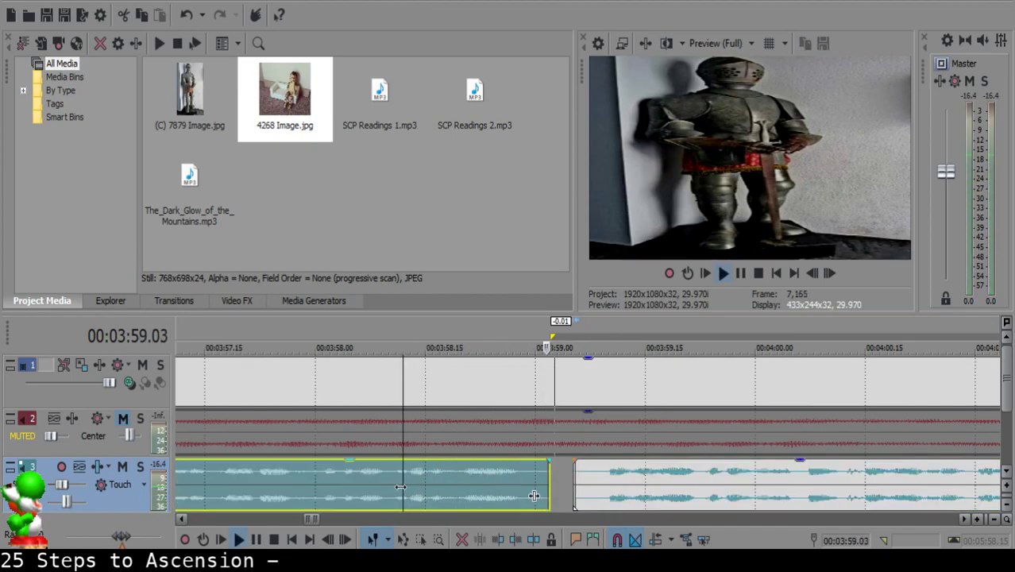
drag(607, 482, 584, 483)
click(315, 482)
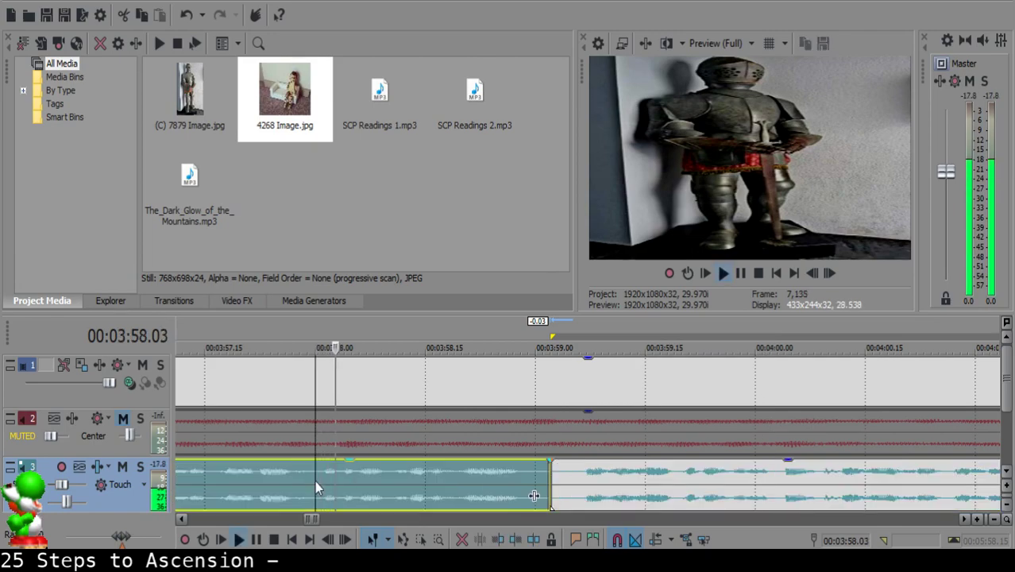
- Listen on to the end of the next phrase and split the narration there, at 00:04:02.16
scroll(517, 470, down, 8)
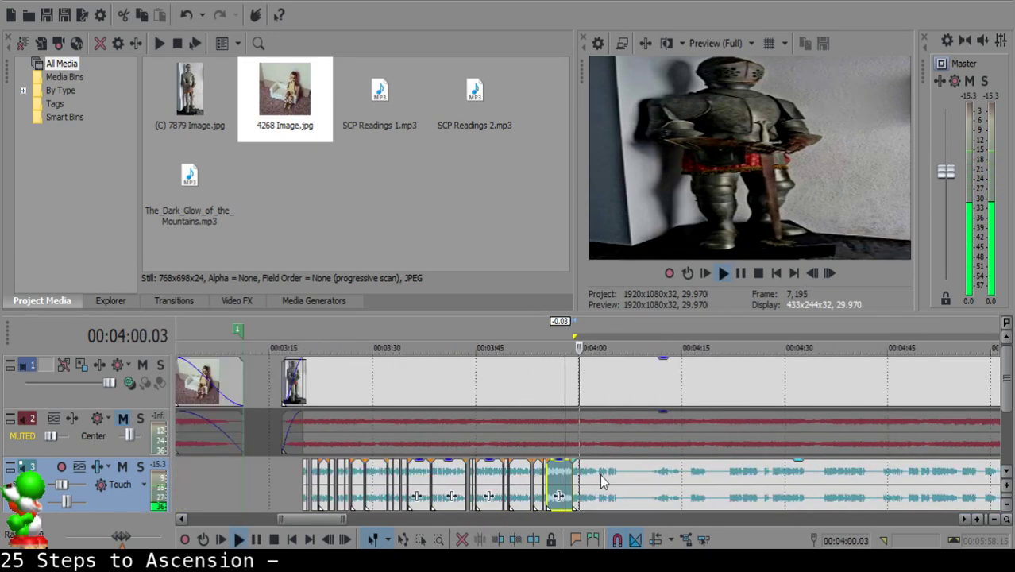
scroll(601, 479, down, 5)
scroll(601, 474, up, 15)
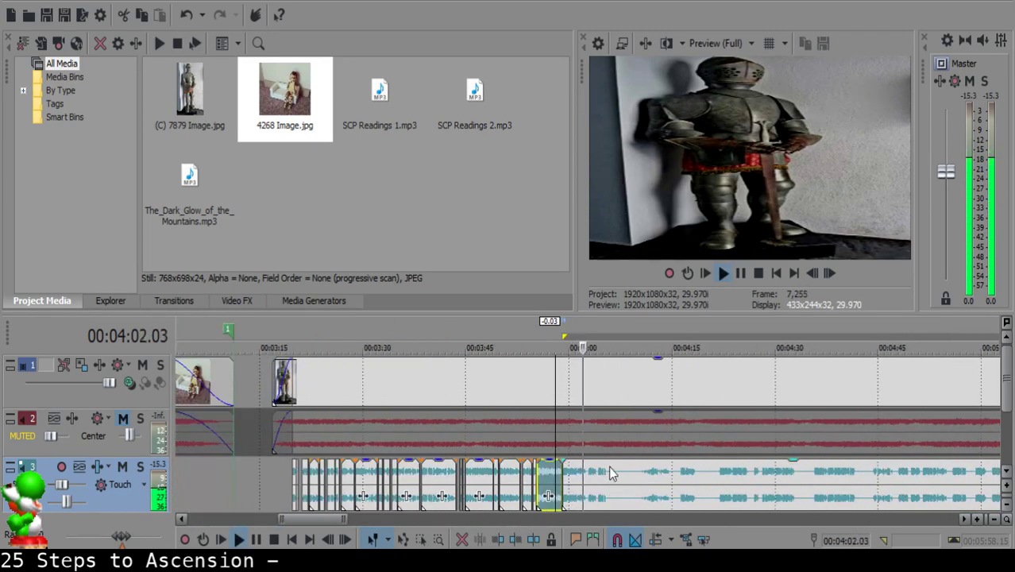
click(536, 483)
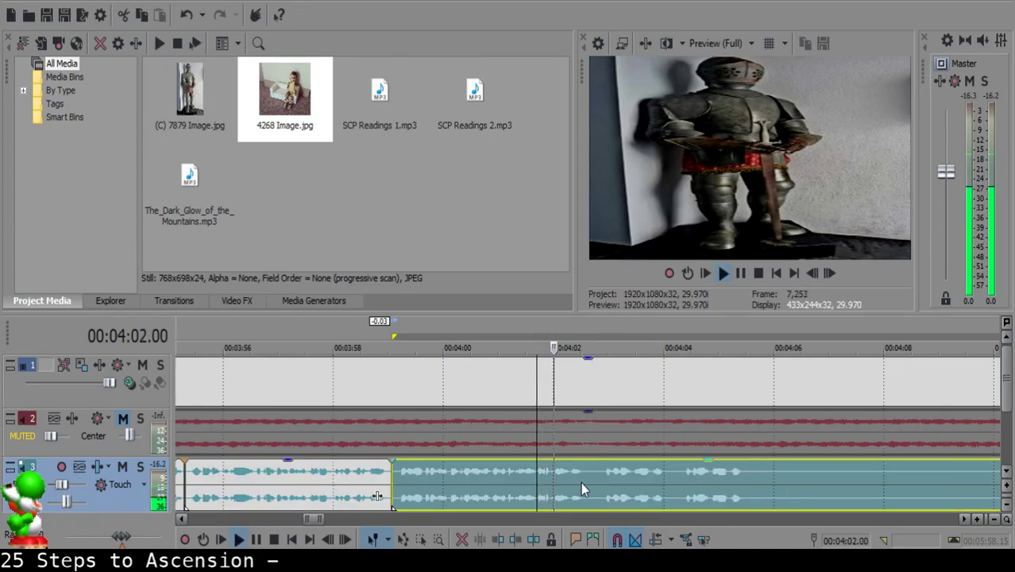
scroll(580, 482, up, 3)
click(626, 477)
key(space)
key(space)
key(s)
- Cut out the silence between 00:04:02.16 and about 00:04:02.23, and move the remaining narration five frames earlier
key(space)
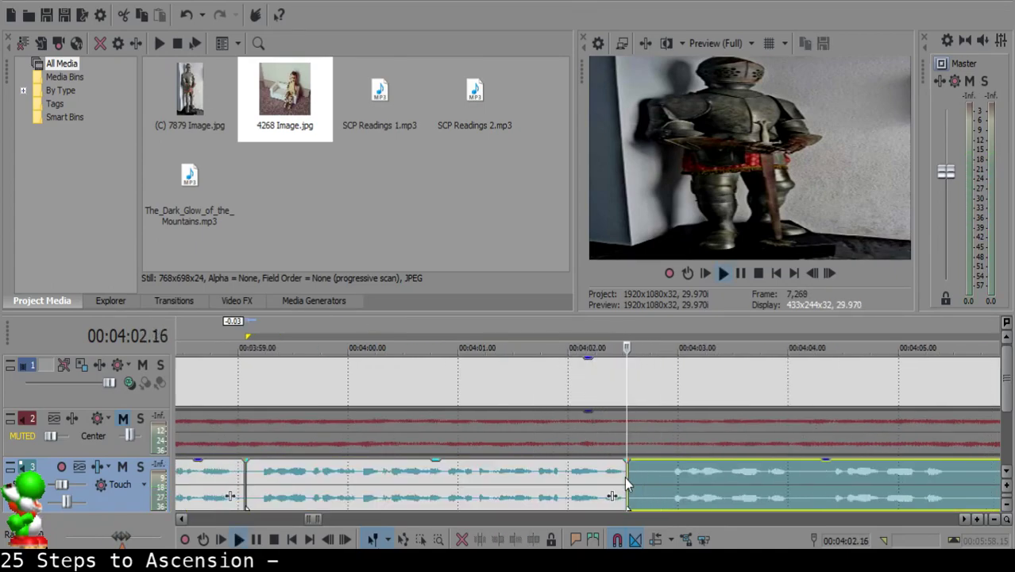
key(Return)
key(s)
click(637, 477)
key(Delete)
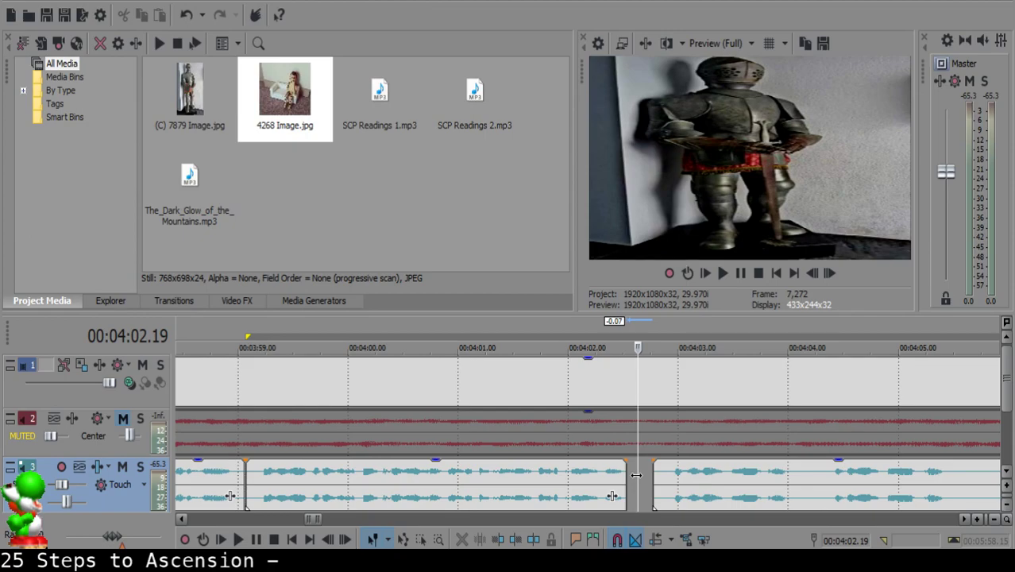
scroll(636, 474, up, 2)
drag(645, 476, 609, 483)
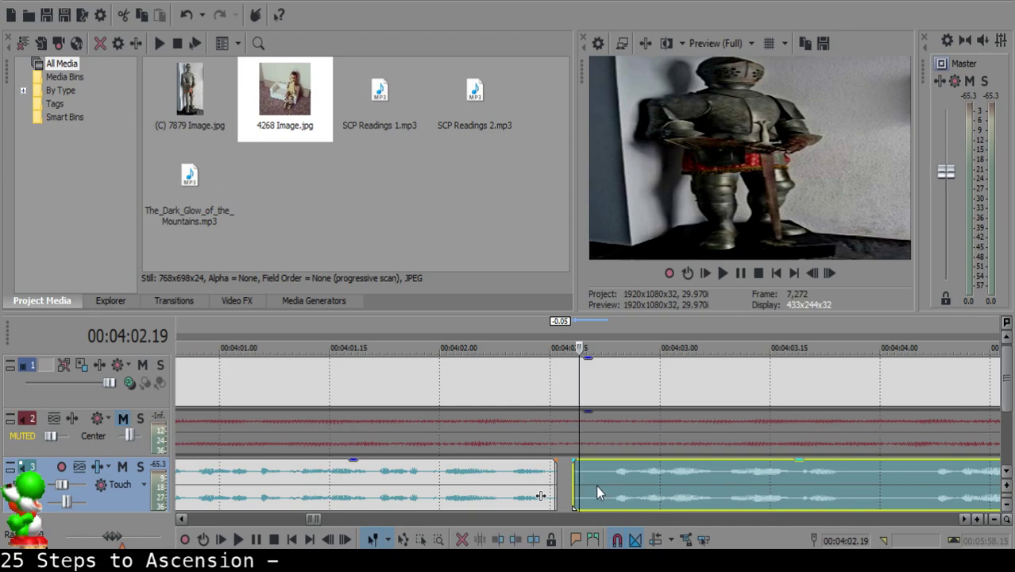
scroll(584, 483, down, 2)
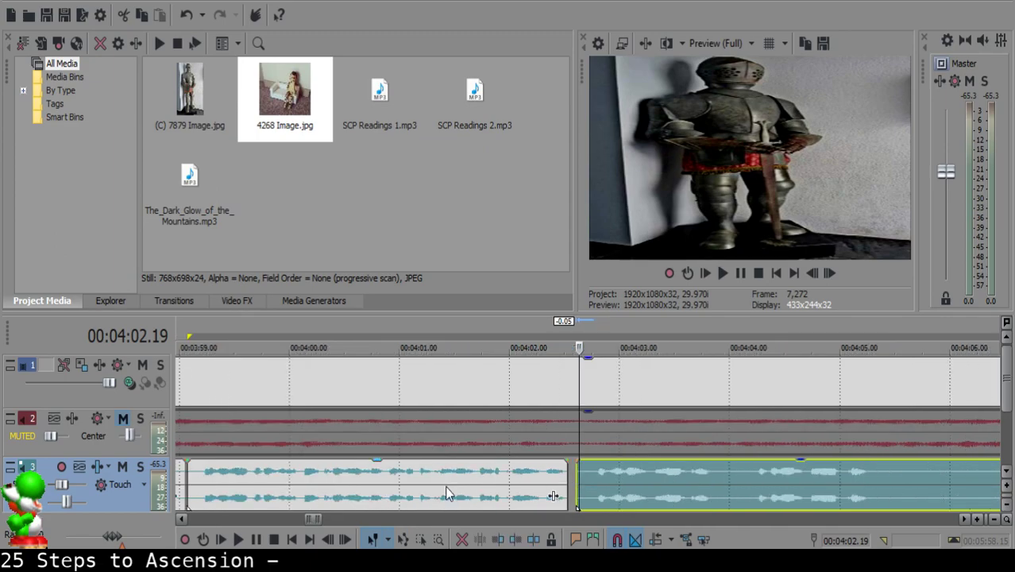
- Play across the join near 00:04:02.16 and delete the narration between about 00:04:02.18 and 00:04:04.03
click(498, 482)
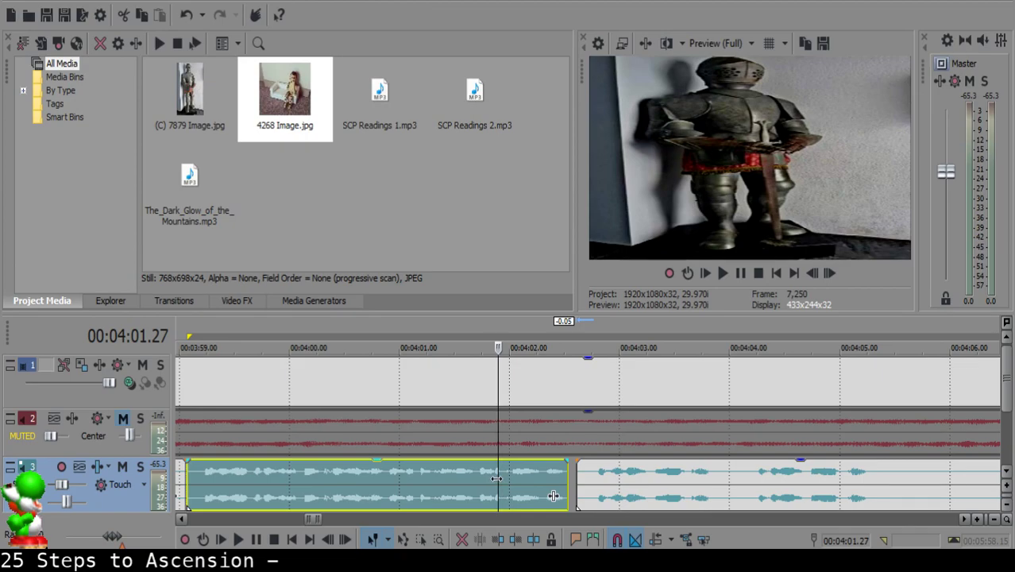
scroll(496, 482, down, 1)
click(567, 485)
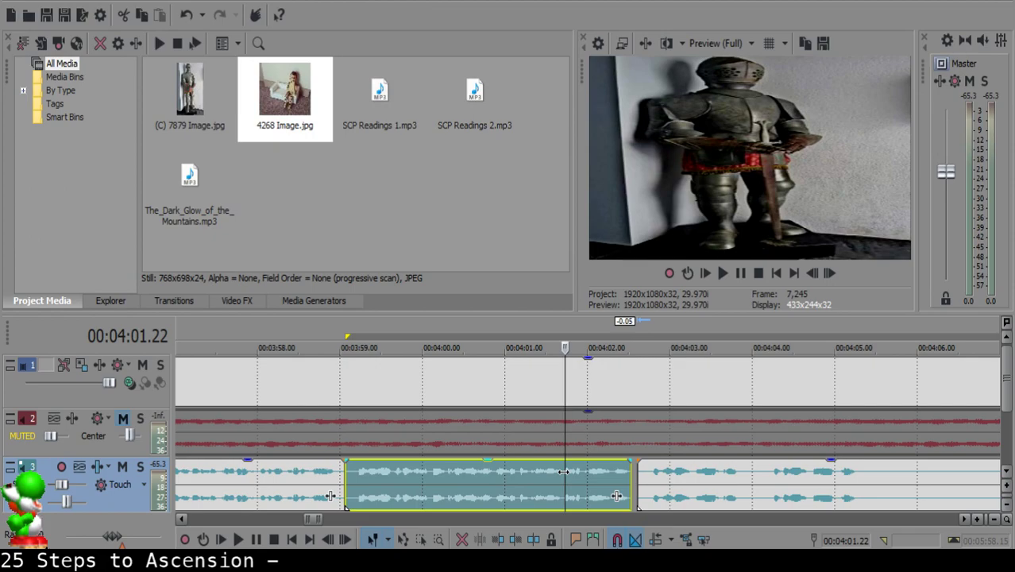
key(space)
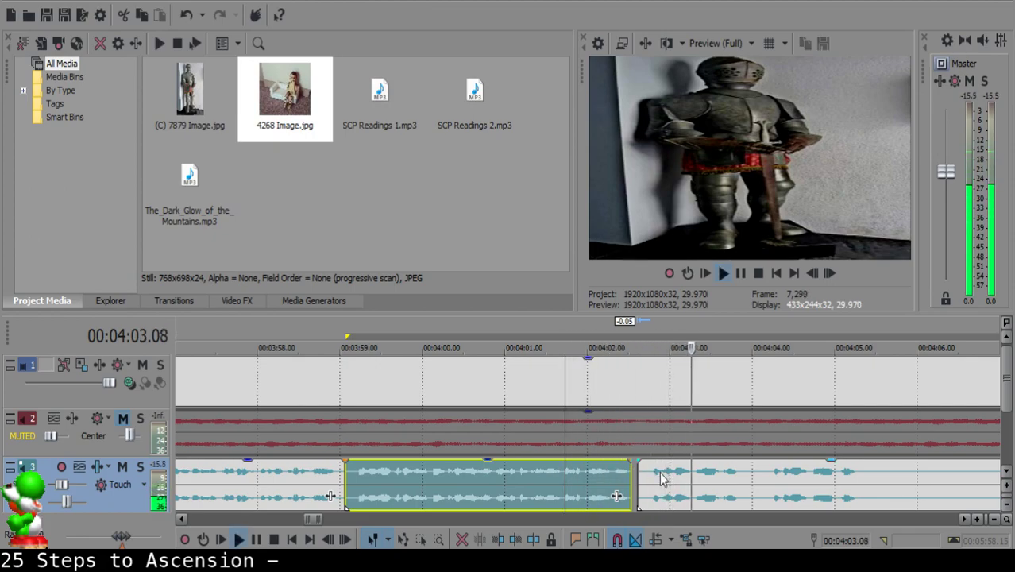
click(761, 471)
key(space)
key(s)
click(712, 479)
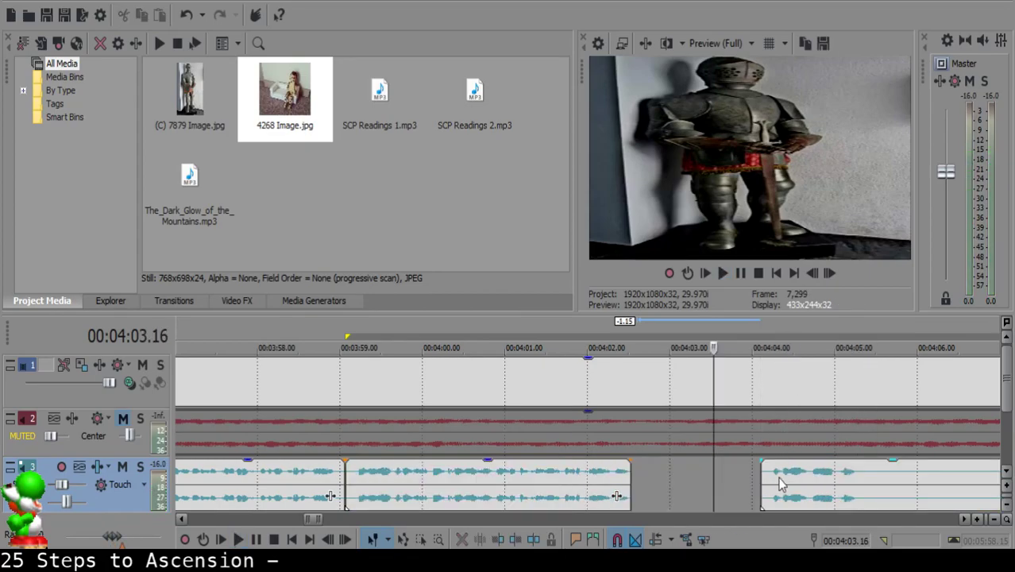
key(Delete)
- Close the gap by moving the remaining narration back to about 00:04:02.16, and play the join
click(597, 477)
key(space)
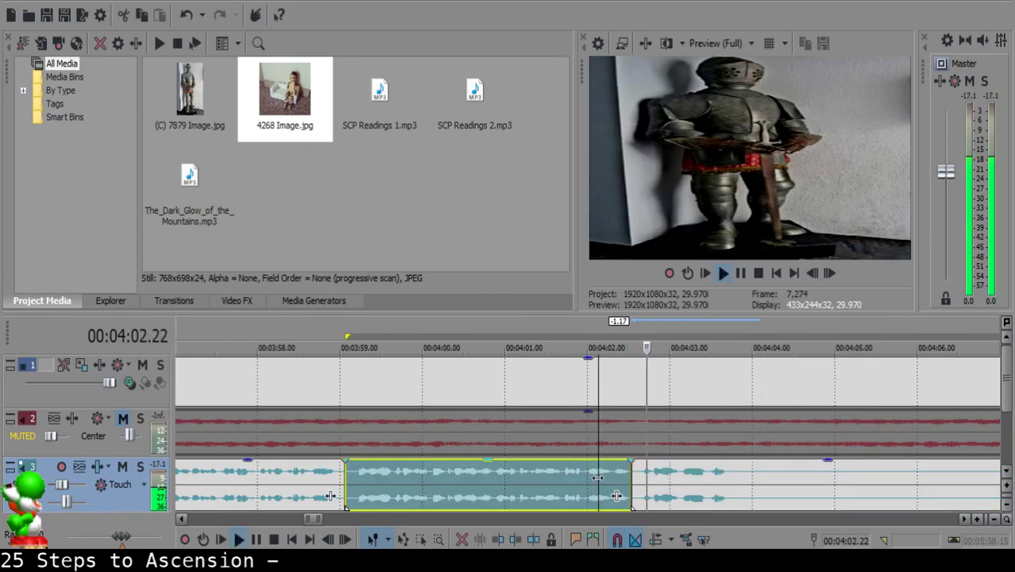
scroll(623, 473, up, 3)
click(618, 477)
click(607, 471)
key(Return)
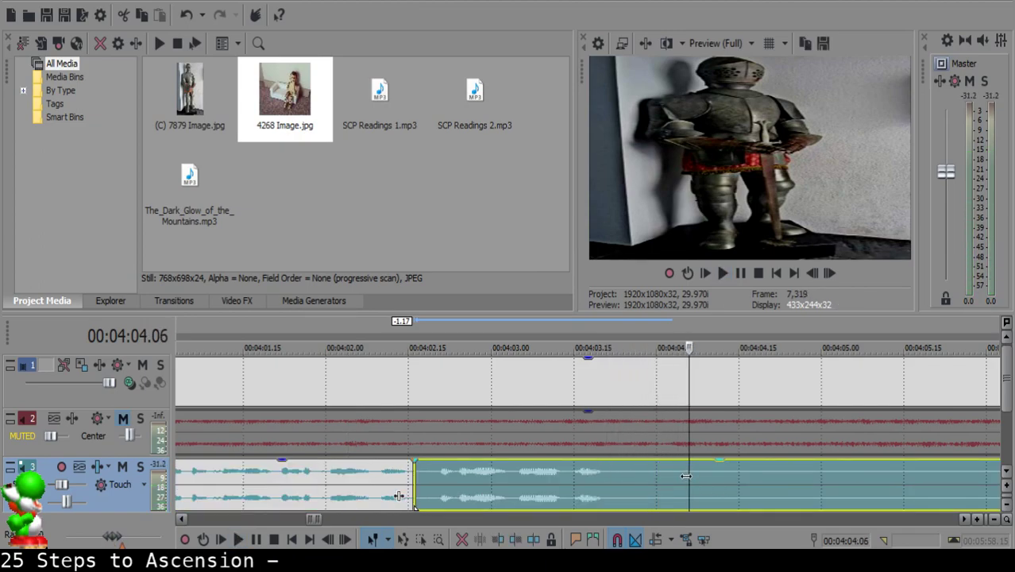
- Split the narration at the end of the phrase, at 00:04:04.00, and play on from there
click(656, 469)
key(space)
key(space)
key(s)
scroll(663, 470, down, 4)
key(space)
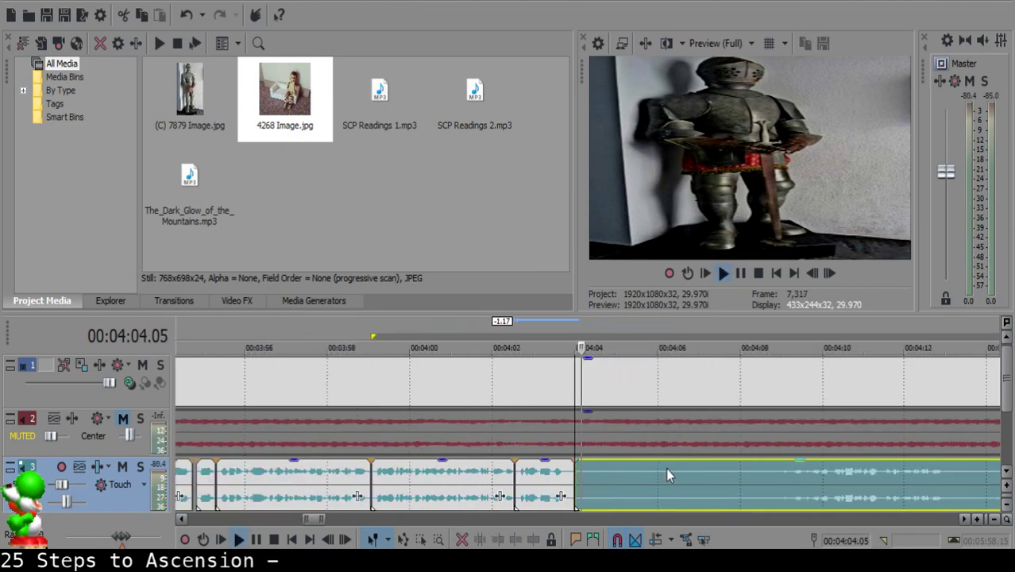
- Listen through the takes between about 00:04:10 and 00:04:46 to find where the usable retake begins
click(828, 485)
scroll(795, 485, down, 3)
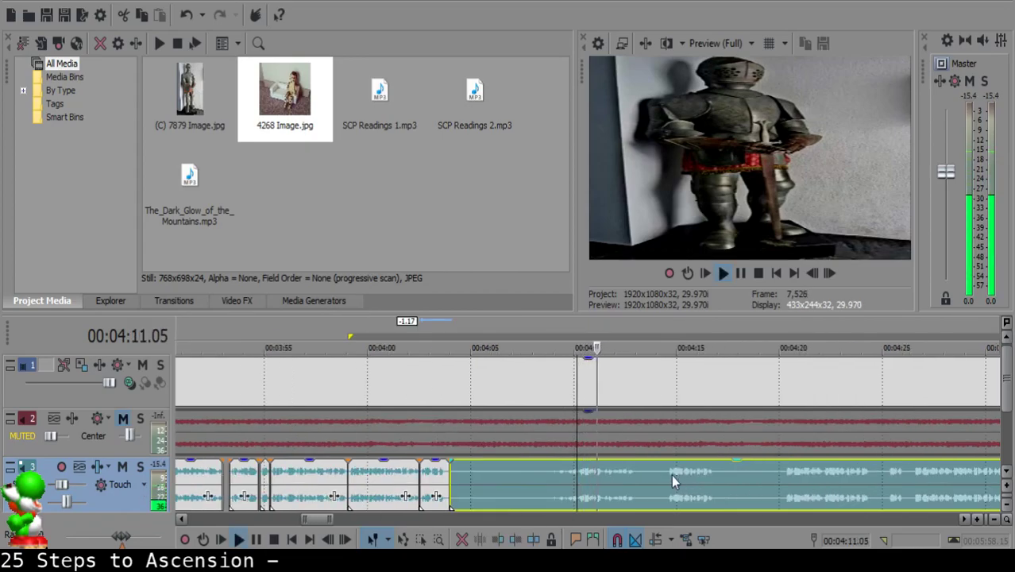
scroll(691, 471, up, 1)
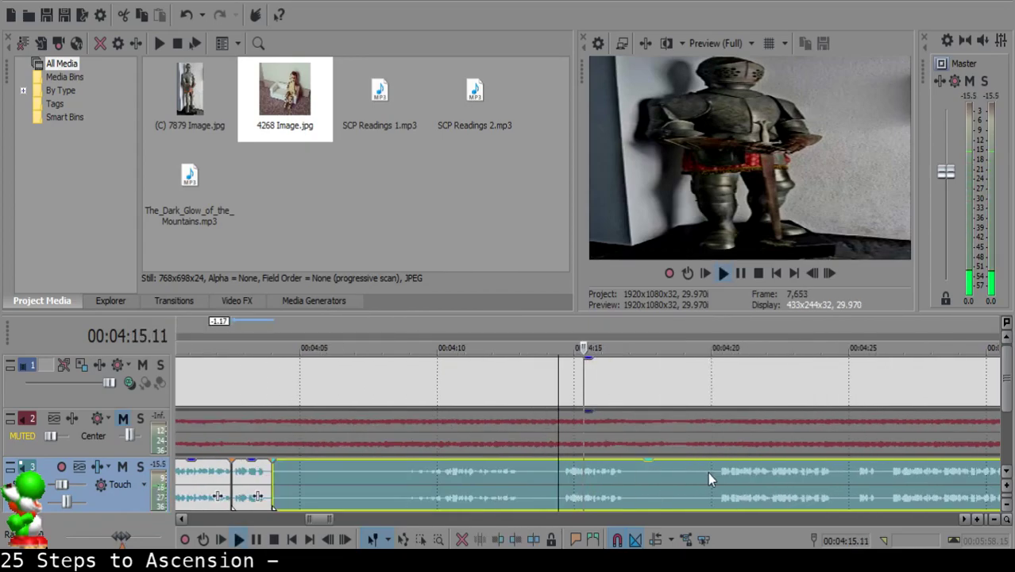
click(713, 475)
click(808, 479)
scroll(808, 480, up, 1)
click(649, 475)
click(815, 468)
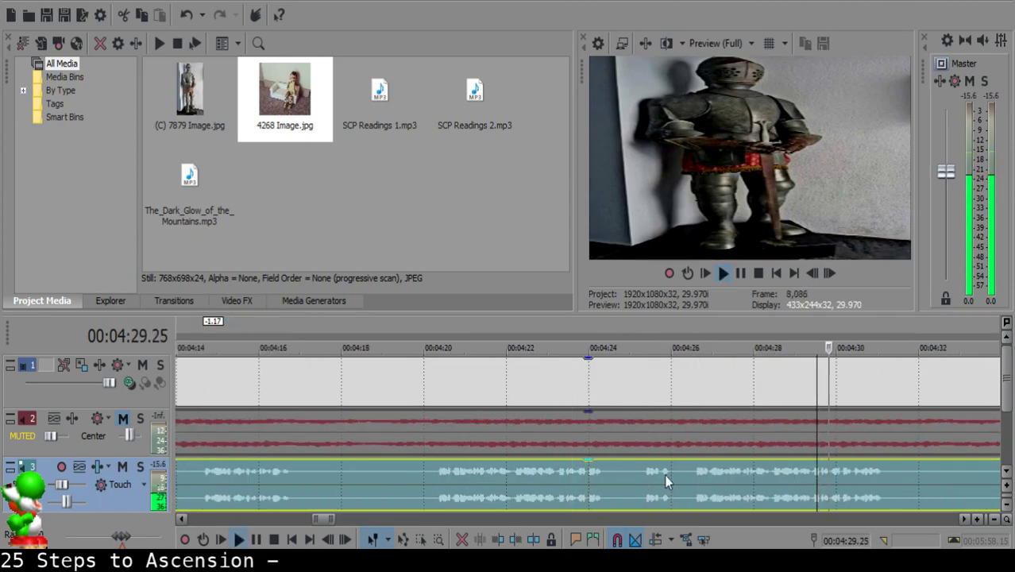
scroll(696, 475, down, 2)
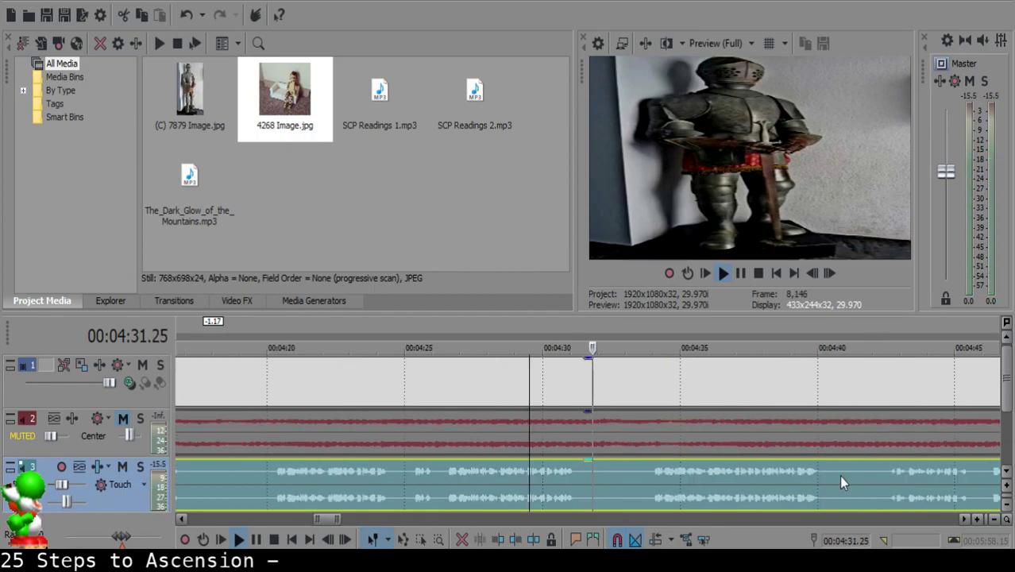
click(794, 476)
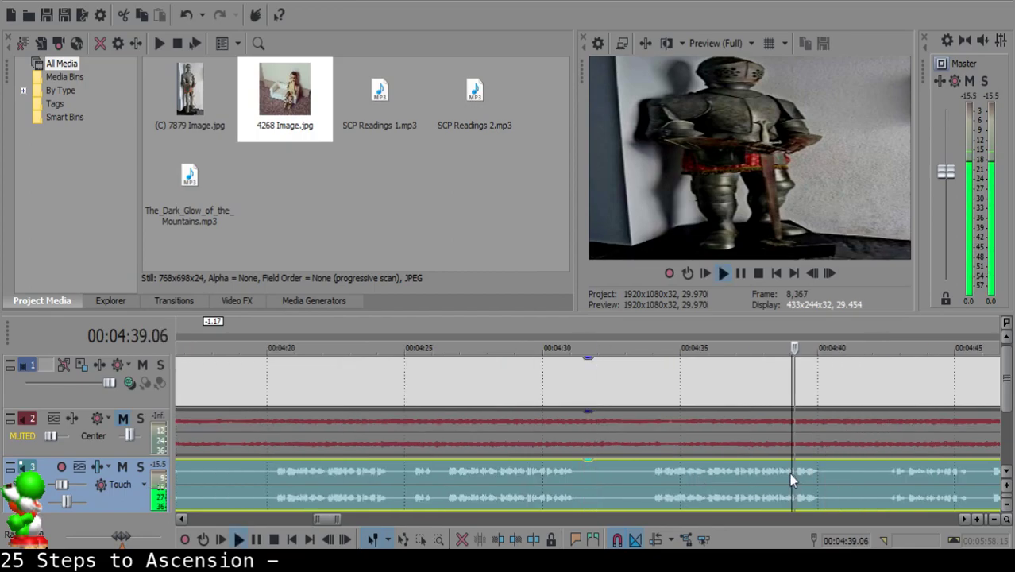
click(652, 472)
click(896, 470)
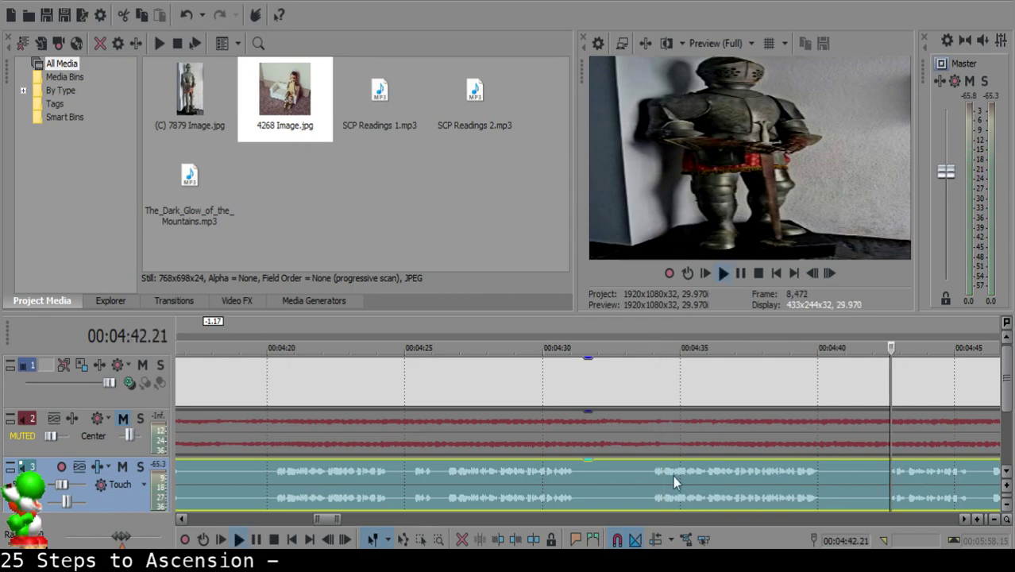
scroll(653, 473, down, 2)
scroll(620, 468, up, 3)
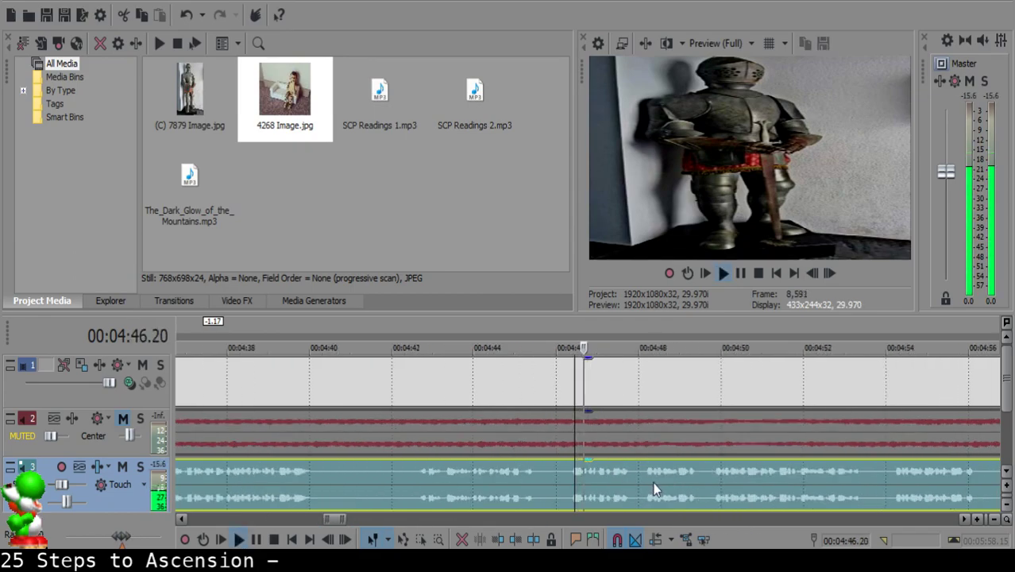
click(270, 493)
scroll(476, 494, down, 2)
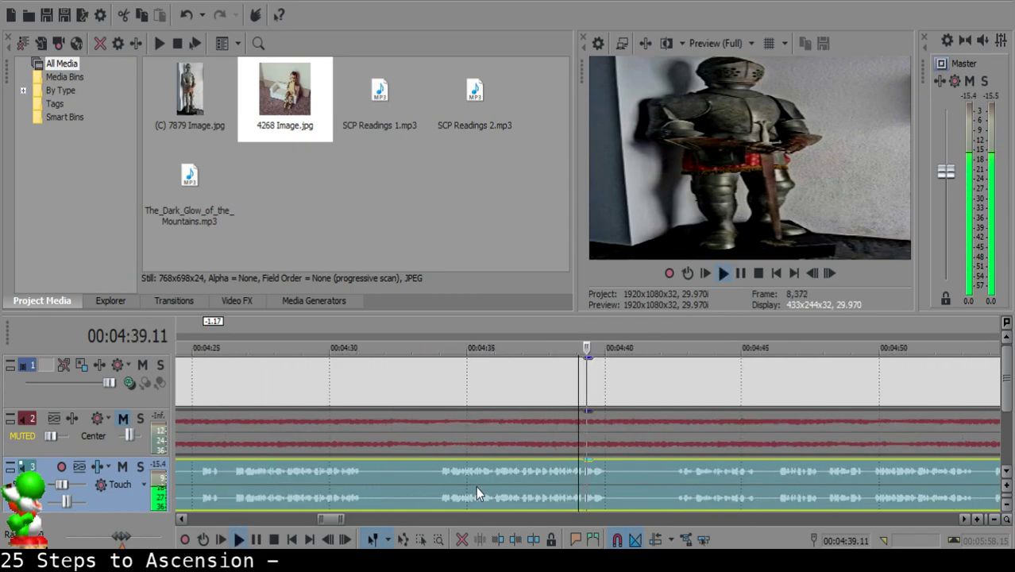
- Split the narration at 00:04:33.26, just before the retake, and play from there
click(435, 480)
key(space)
key(s)
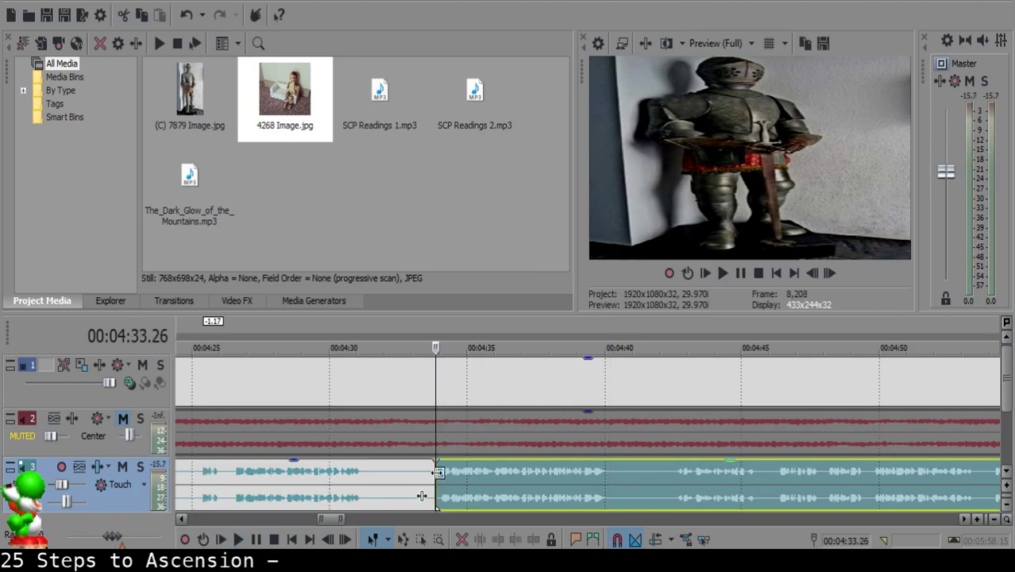
key(space)
scroll(438, 473, down, 2)
key(Return)
scroll(273, 481, down, 2)
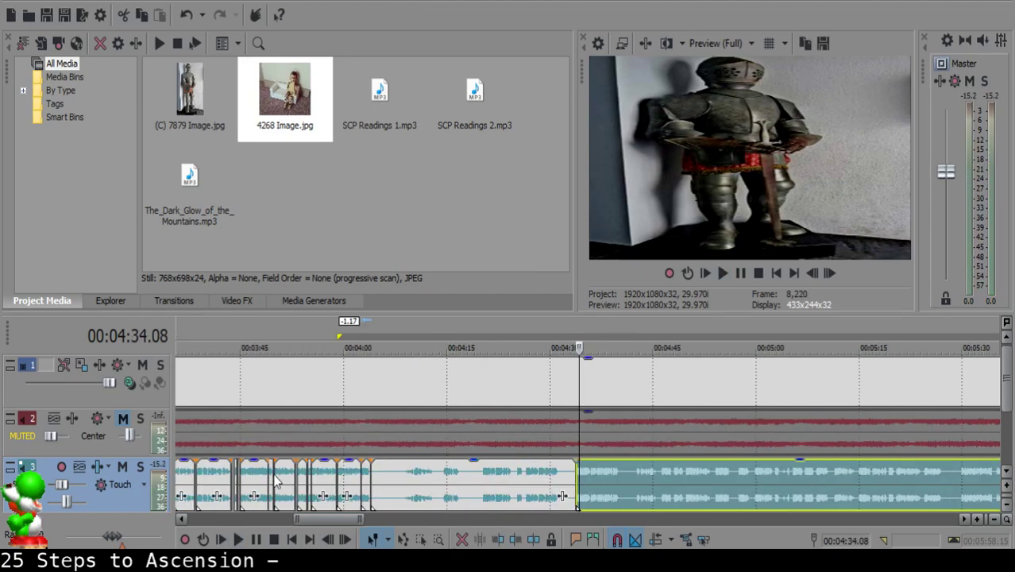
- Delete the narration between 00:04:04.00 and 00:04:33.26 and move the rest back to start at about 00:04:04.09
click(370, 475)
scroll(556, 499, up, 5)
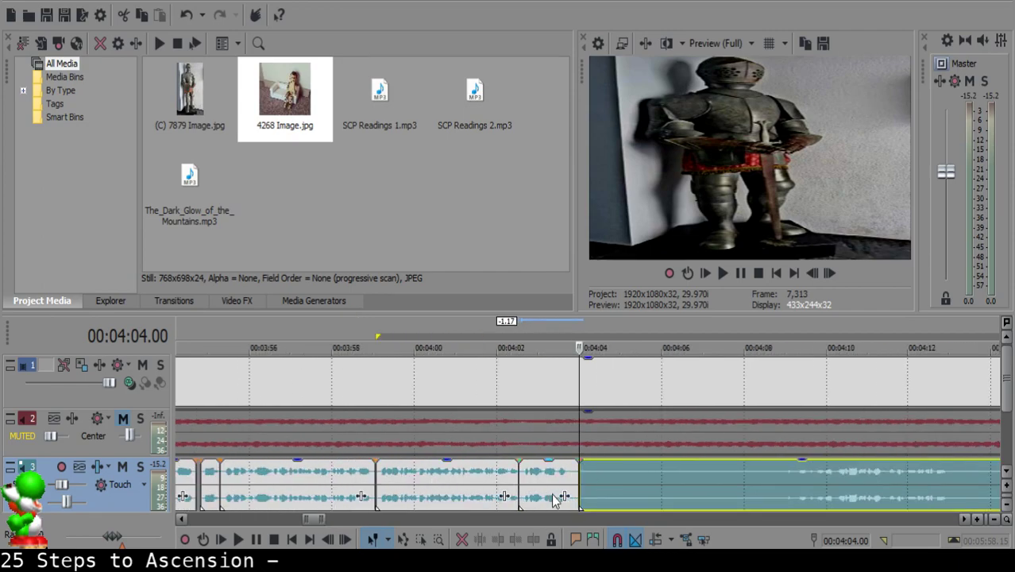
click(591, 474)
scroll(713, 485, down, 4)
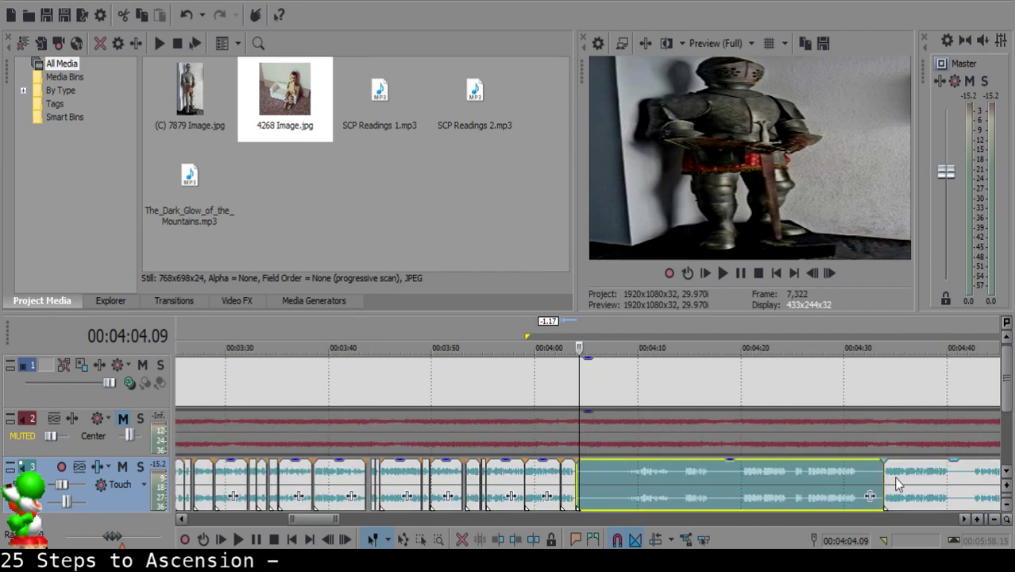
key(Delete)
drag(908, 485, 604, 485)
scroll(620, 476, down, 6)
scroll(665, 464, up, 4)
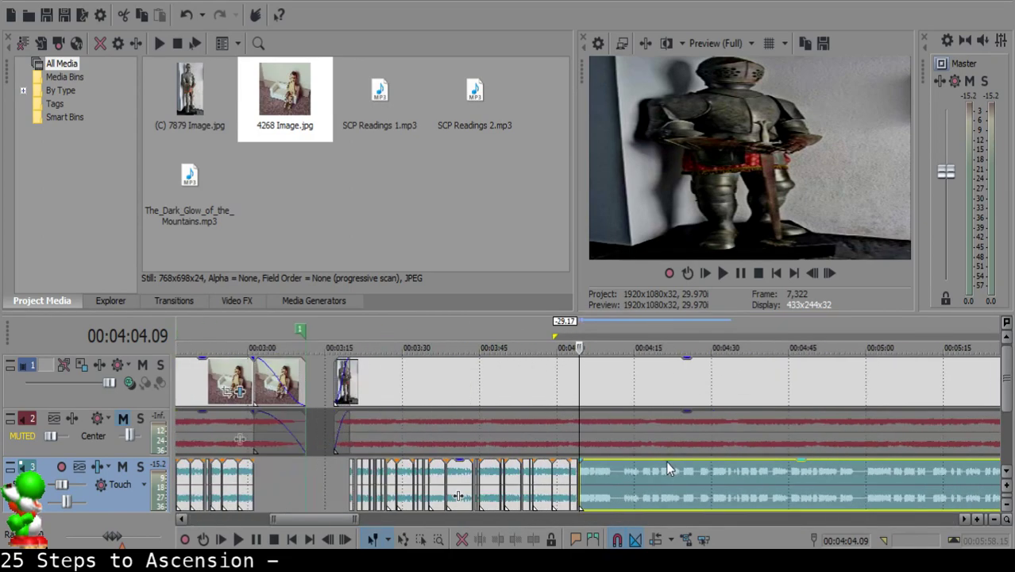
- Play the join and move the remaining narration four frames earlier, to about 00:04:04.05
scroll(668, 469, up, 5)
click(542, 471)
click(509, 477)
key(space)
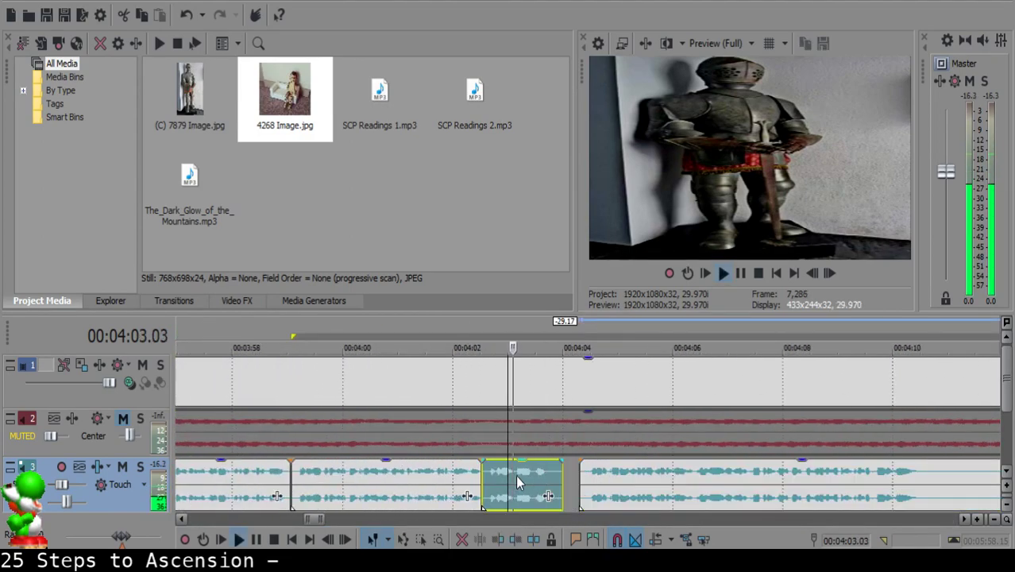
scroll(580, 470, up, 3)
key(Return)
drag(655, 480, 632, 478)
click(455, 495)
key(space)
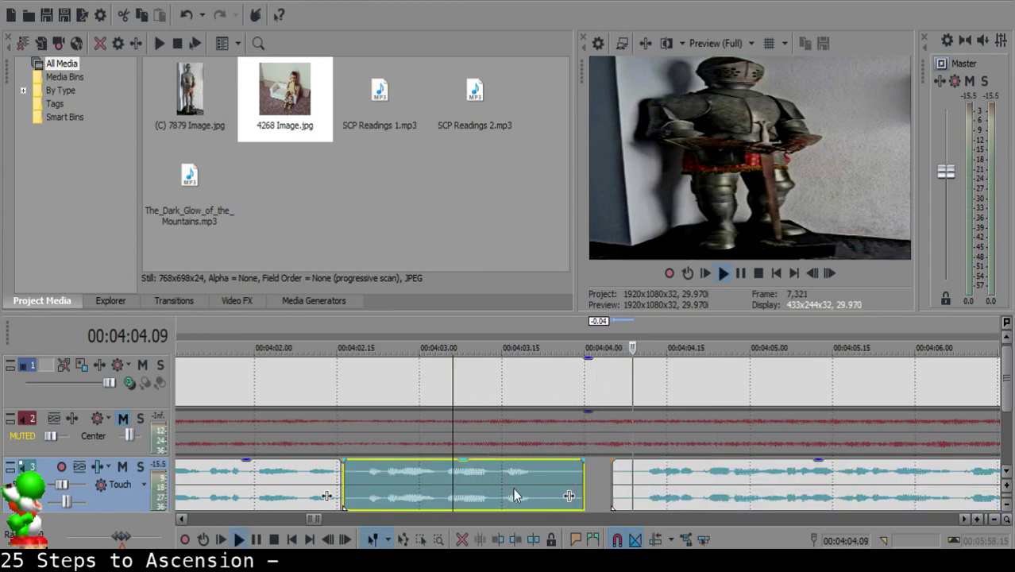
- Replay the join around 00:04:04 and listen on through the next phrase to about 00:04:09
click(645, 493)
key(Return)
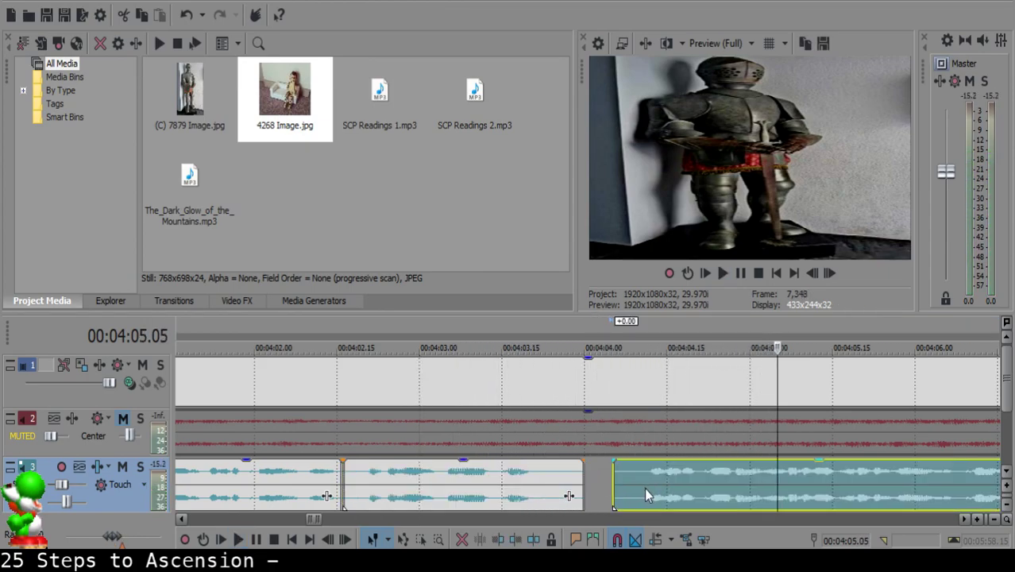
click(466, 495)
key(space)
click(545, 483)
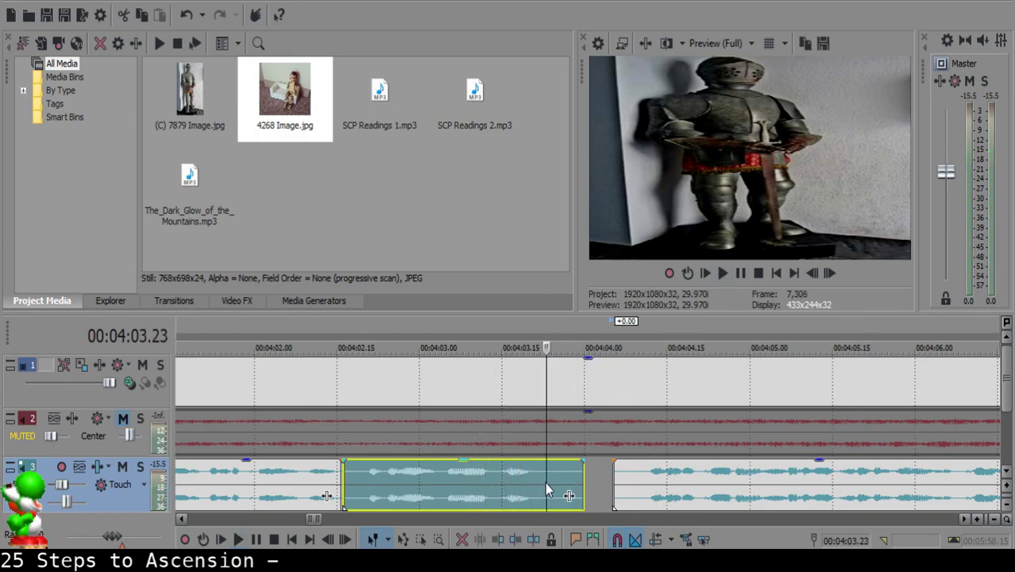
click(541, 475)
click(531, 476)
click(536, 474)
scroll(650, 479, down, 5)
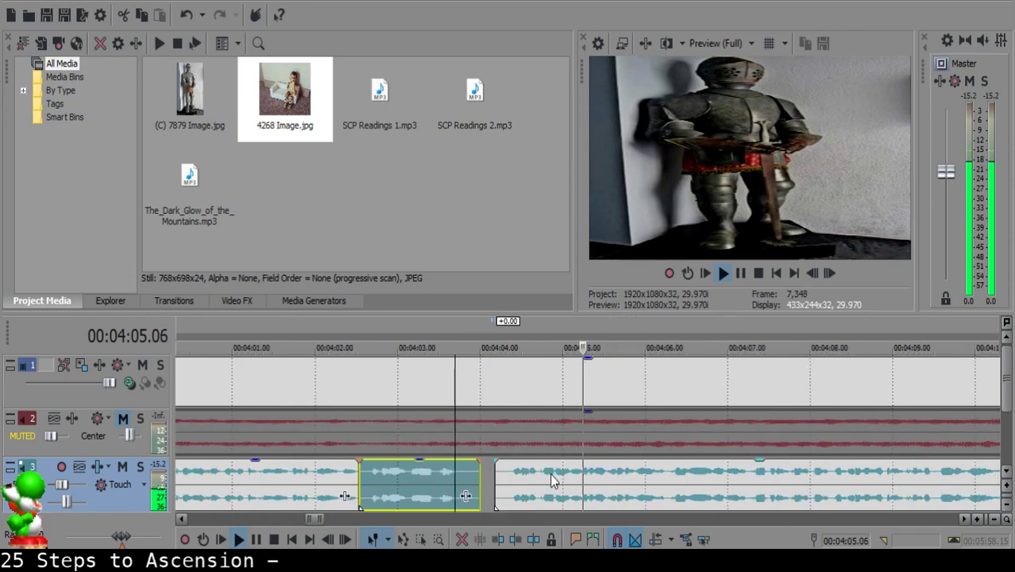
scroll(651, 478, down, 2)
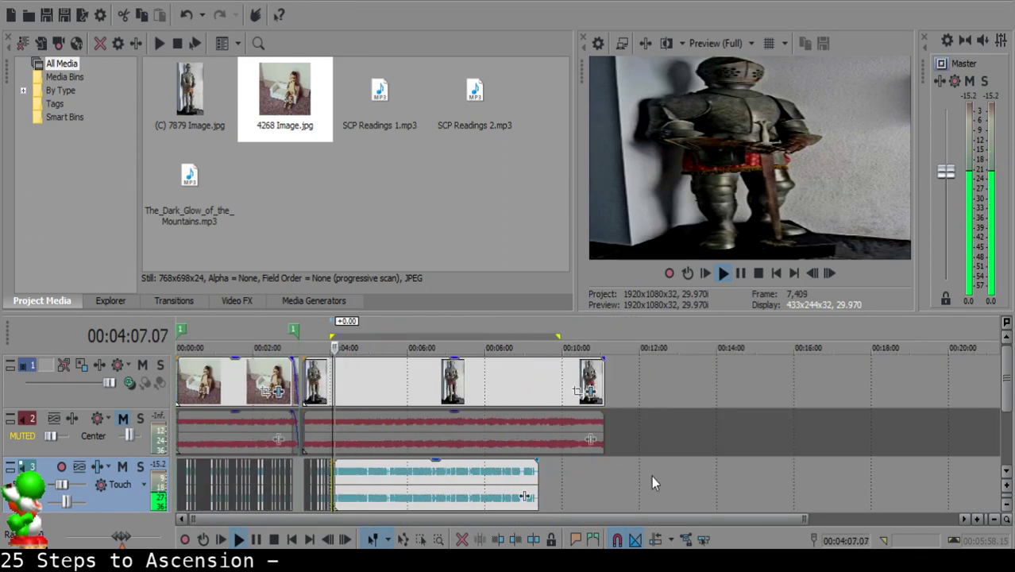
scroll(548, 474, up, 10)
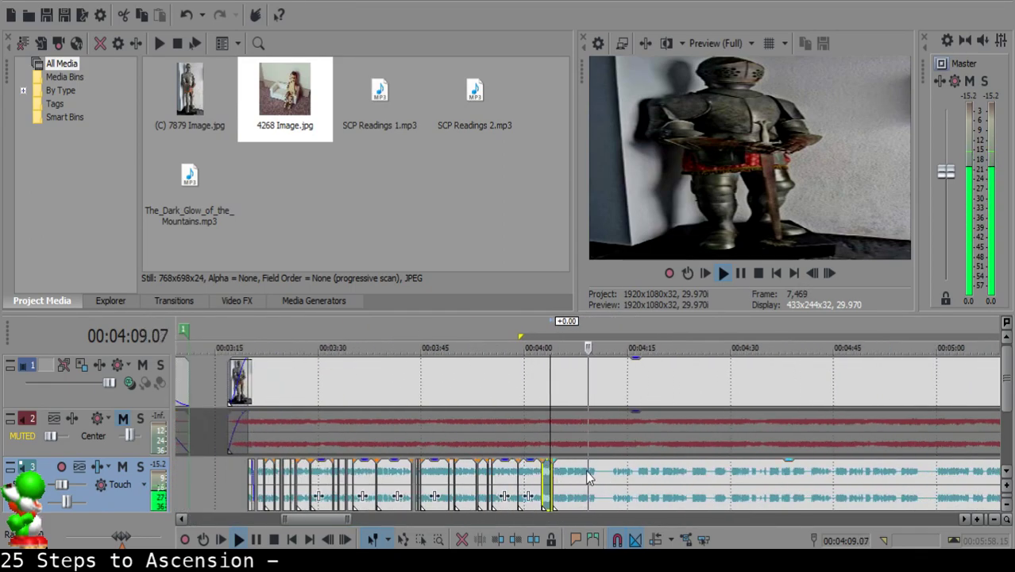
scroll(588, 476, up, 5)
- Split the narration at the end of the phrase, at 00:04:10.13, and listen on to find the next usable take
click(579, 479)
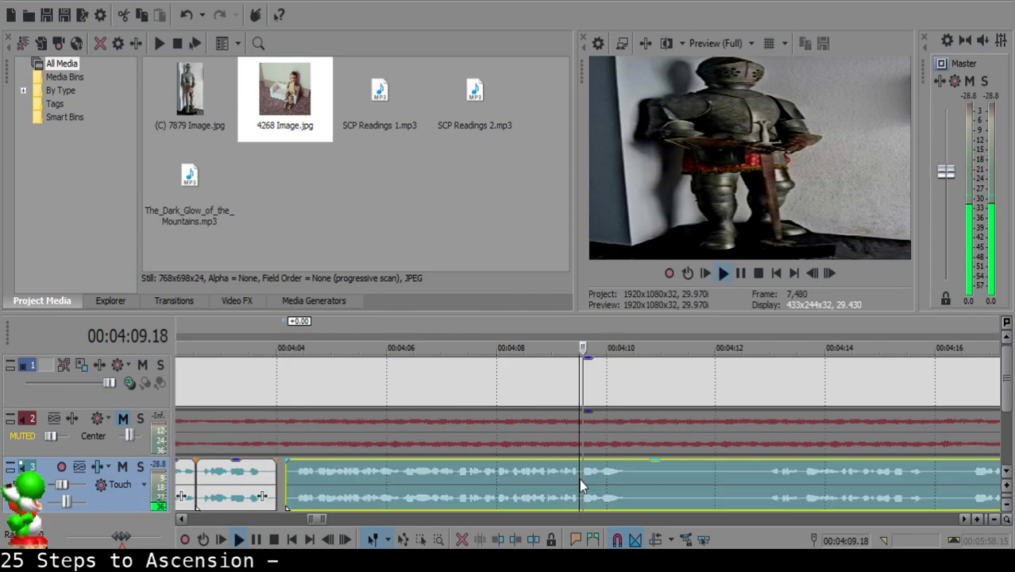
click(629, 480)
key(s)
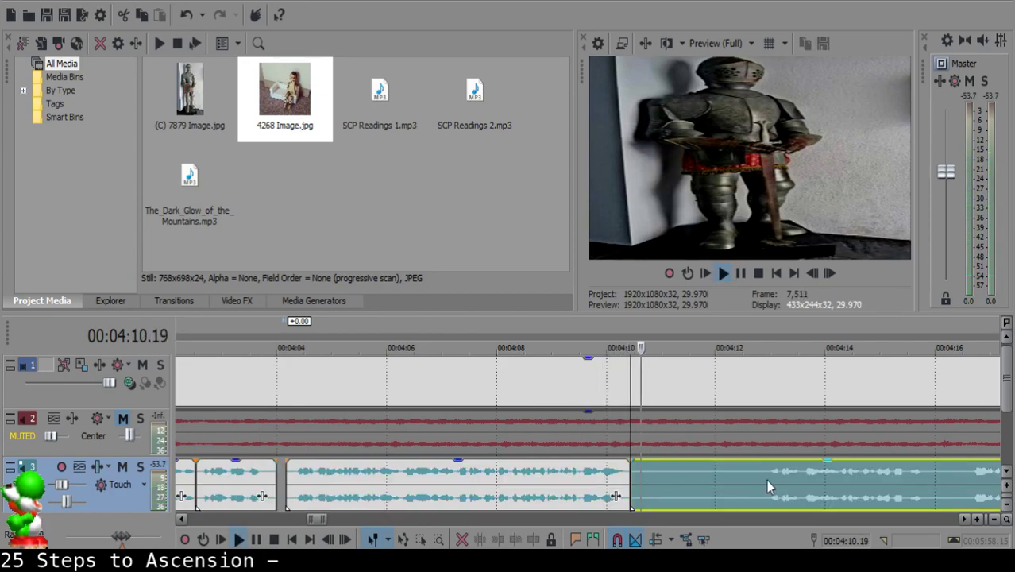
scroll(767, 479, down, 2)
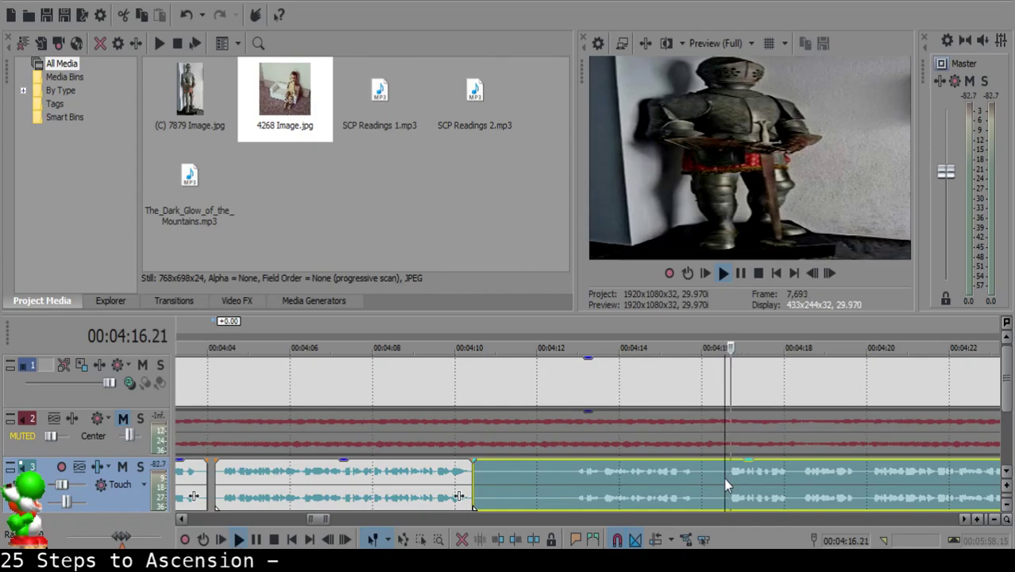
scroll(719, 479, up, 1)
click(560, 481)
click(563, 474)
key(Return)
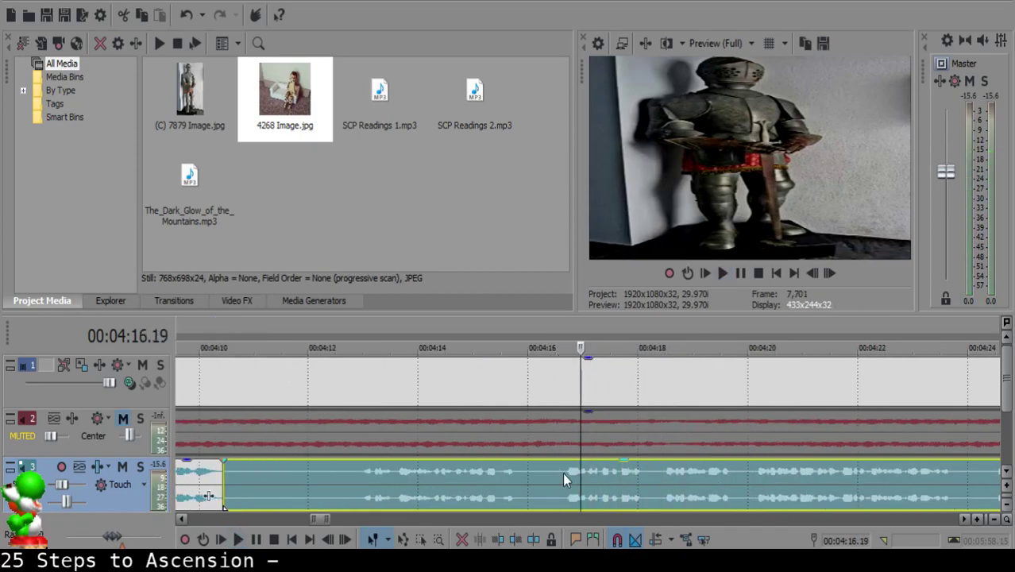
- Cut out the narration between 00:04:10.13 and about 00:04:16.19, and move the rest back against the preceding clip
click(563, 473)
key(s)
click(525, 475)
key(Delete)
drag(610, 480, 270, 474)
- Play the join near 00:04:10.13, move the remaining narration two frames earlier to overlap the preceding clip, and replay it
click(184, 479)
key(space)
scroll(210, 478, up, 3)
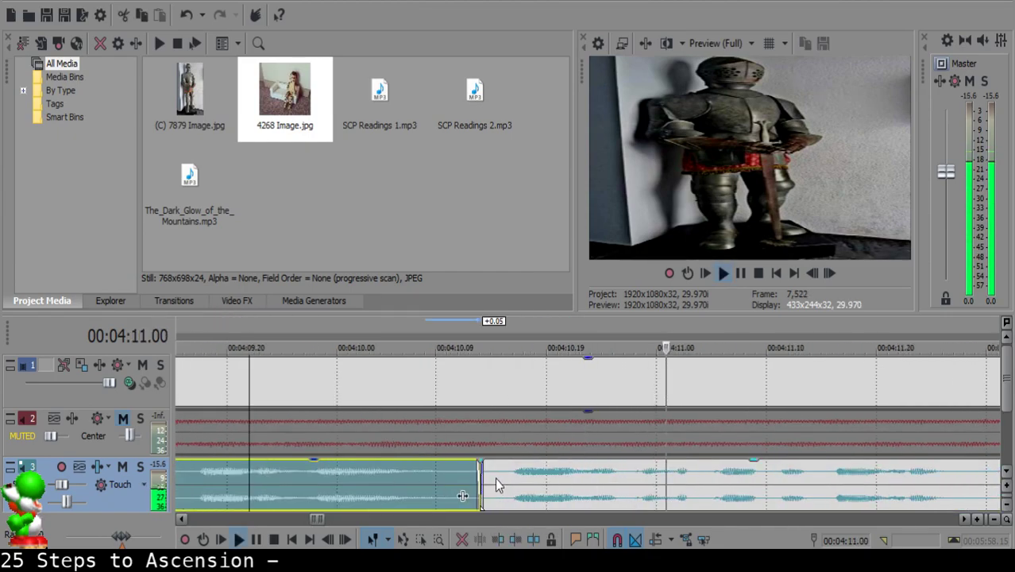
key(Return)
drag(511, 478, 491, 475)
click(267, 486)
key(space)
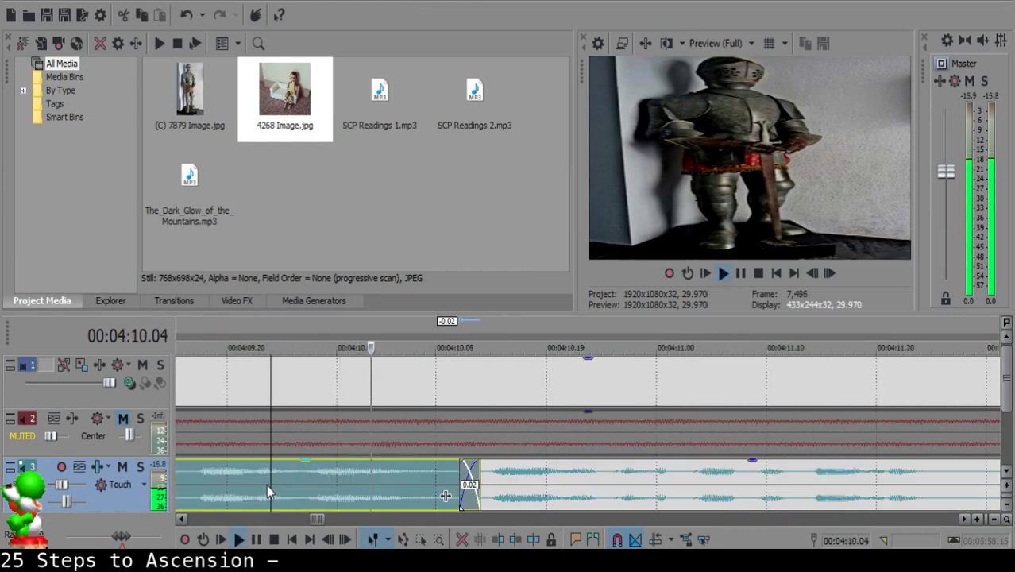
scroll(556, 486, down, 2)
key(space)
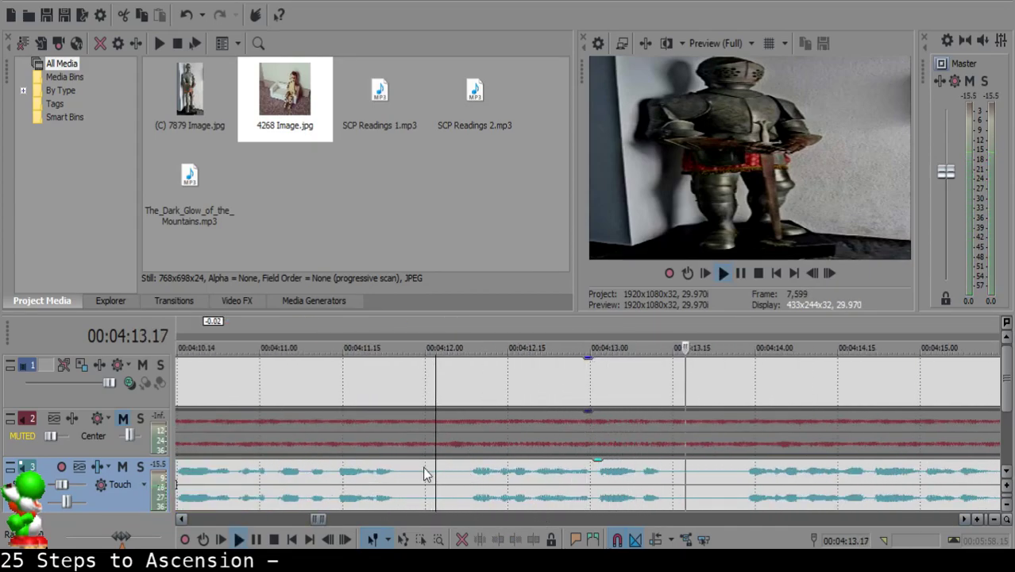
- Split the narration in the pause at about 00:04:11.29, and play on from about 00:04:14
click(420, 468)
key(space)
key(s)
click(767, 488)
key(space)
scroll(768, 488, down, 2)
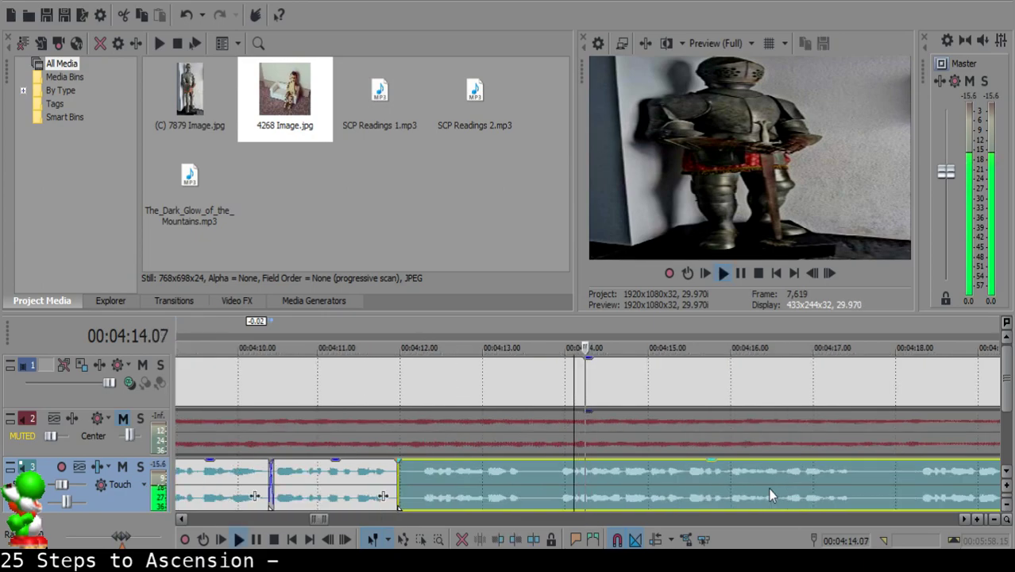
- Listen on past the bad takes and split the narration just before the next usable take, at 00:04:23.27
click(784, 494)
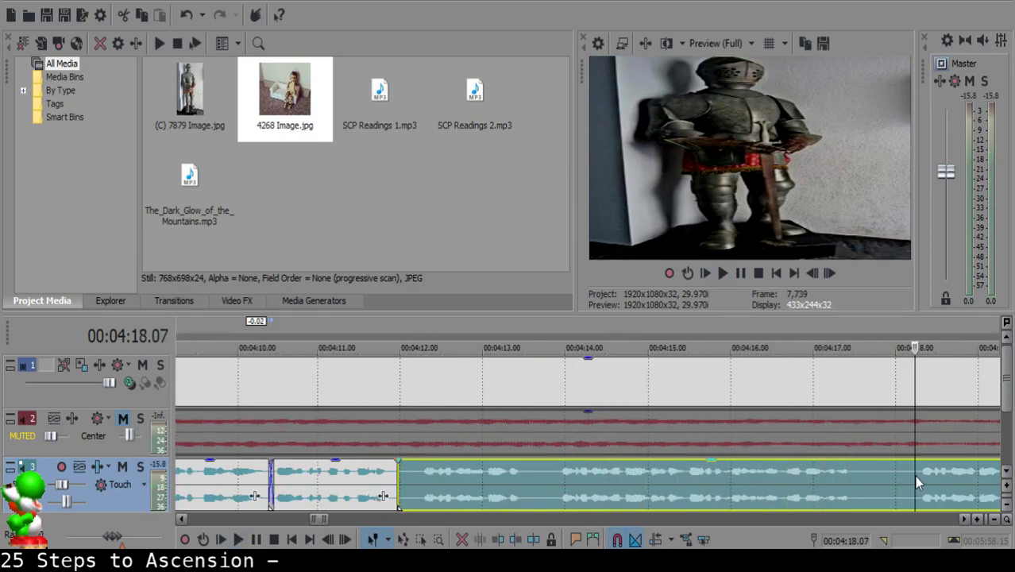
scroll(874, 477, down, 2)
scroll(896, 472, down, 1)
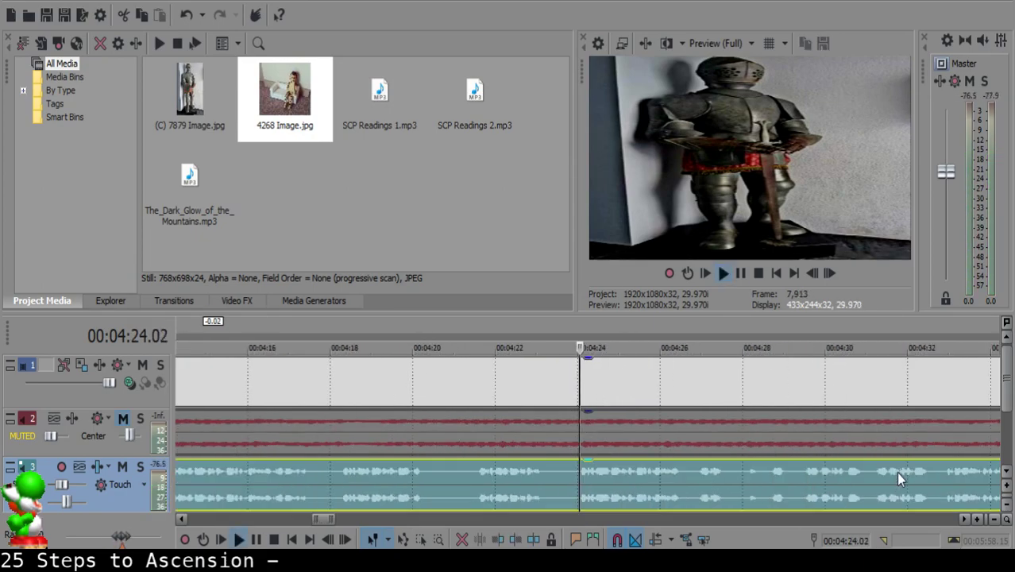
click(573, 468)
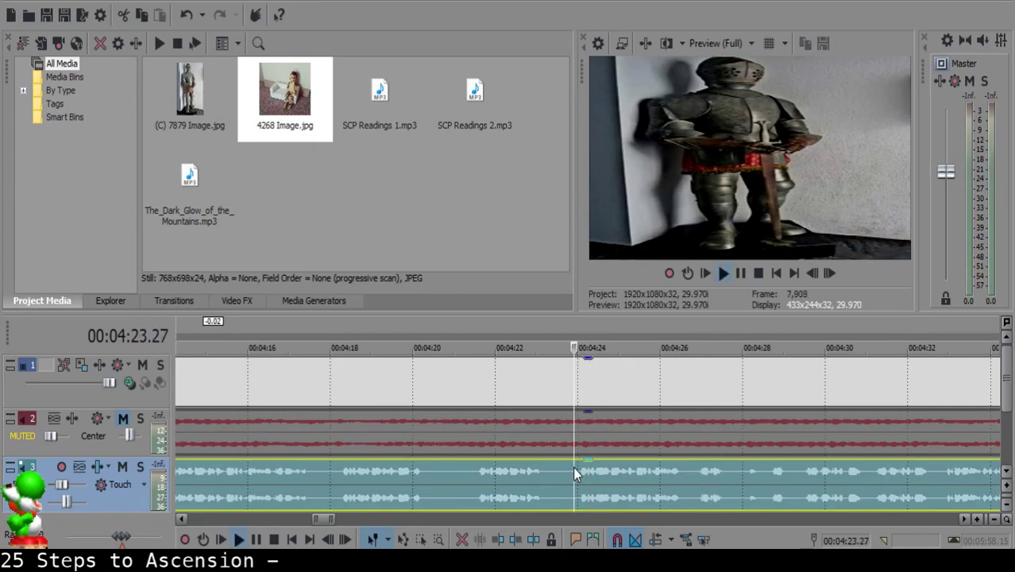
key(space)
key(s)
- Delete the narration between about 00:04:11.29 and 00:04:23.27, and move the rest back to start at about 00:04:12.06
scroll(574, 469, down, 2)
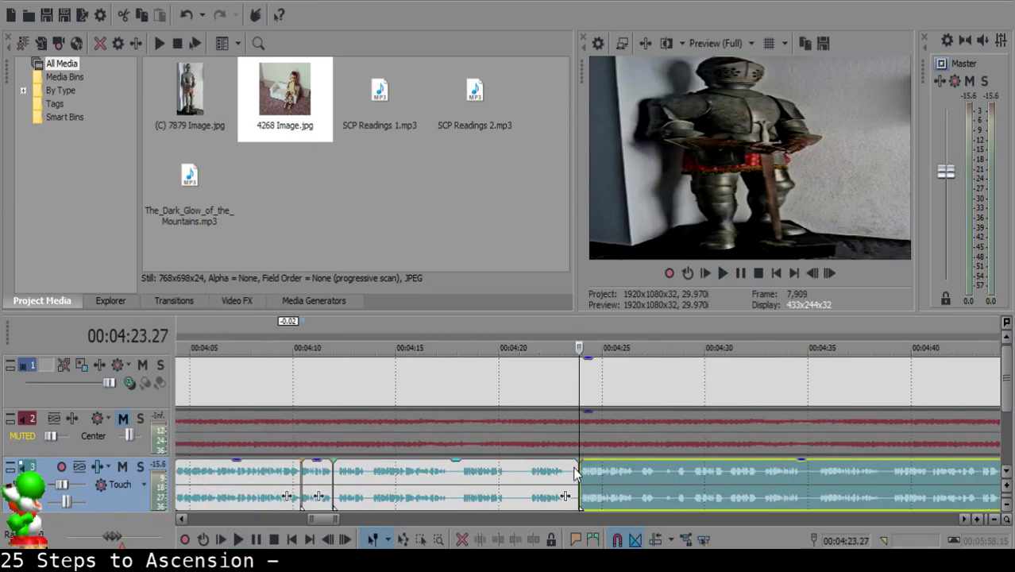
click(340, 475)
key(space)
scroll(344, 475, up, 3)
key(Return)
click(546, 479)
scroll(546, 478, down, 3)
key(Delete)
drag(826, 473, 599, 475)
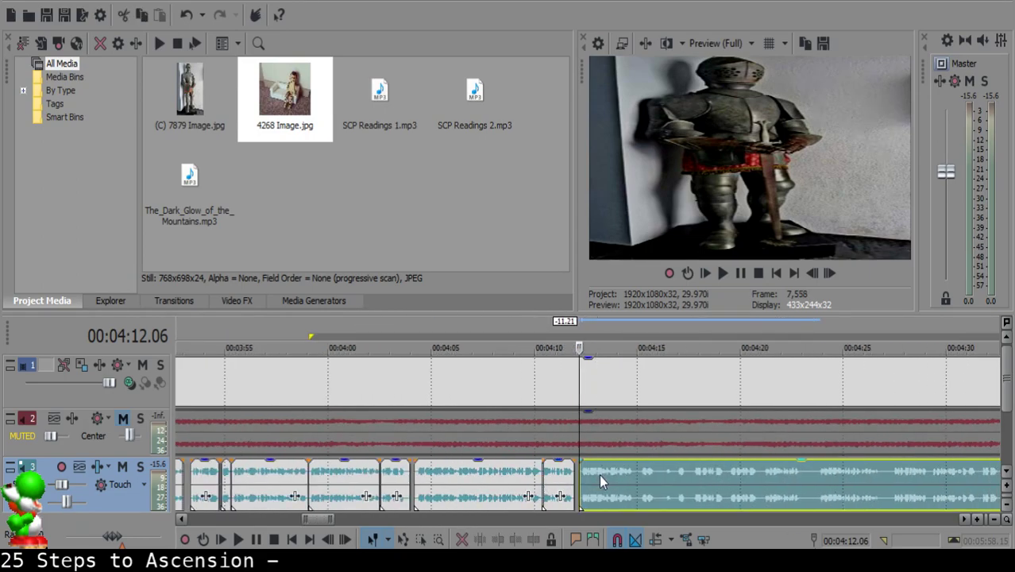
- Play the join near 00:04:12, move the remaining narration one frame earlier, and replay it
scroll(519, 486, up, 6)
click(519, 487)
key(space)
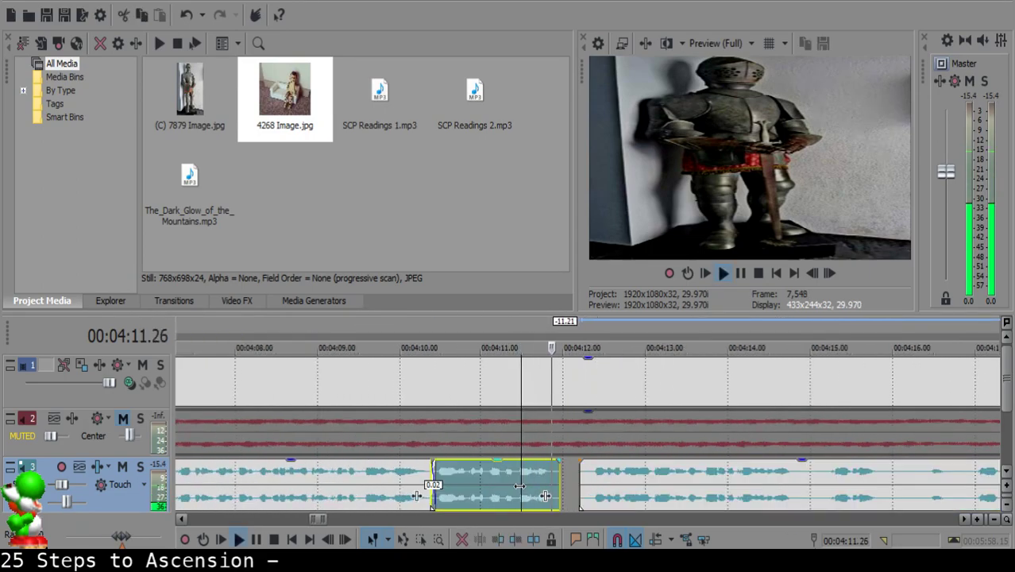
click(588, 478)
click(473, 480)
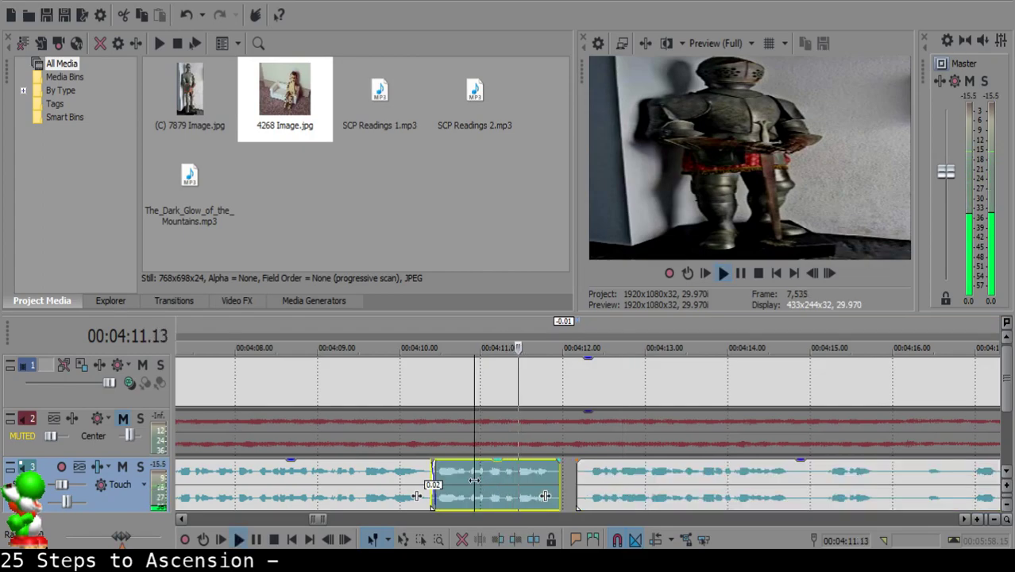
- Listen on through the narration after the join, up to about 00:04:13.12
scroll(587, 478, down, 8)
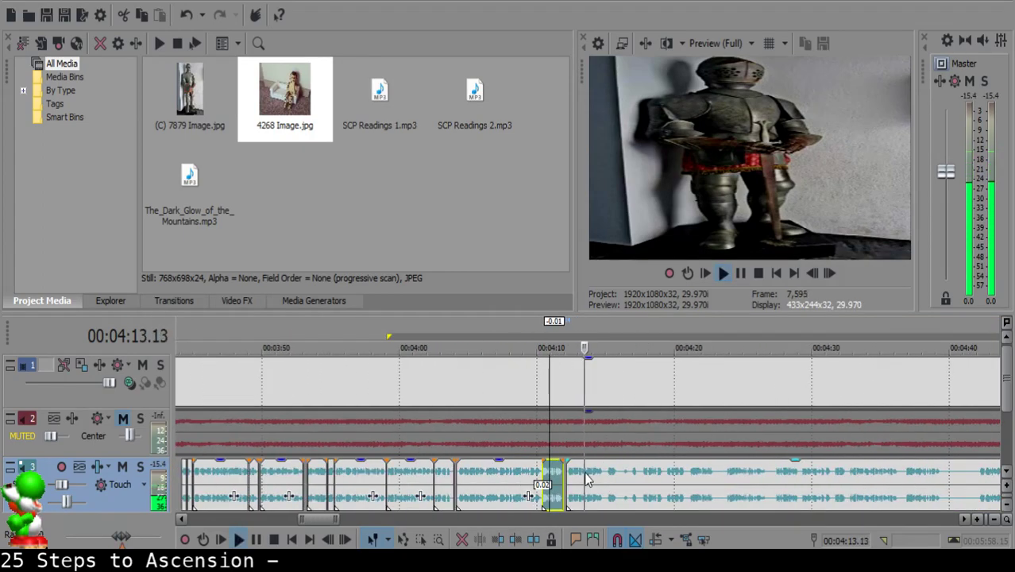
scroll(588, 478, up, 3)
key(Return)
click(565, 476)
click(565, 475)
key(space)
scroll(565, 477, up, 4)
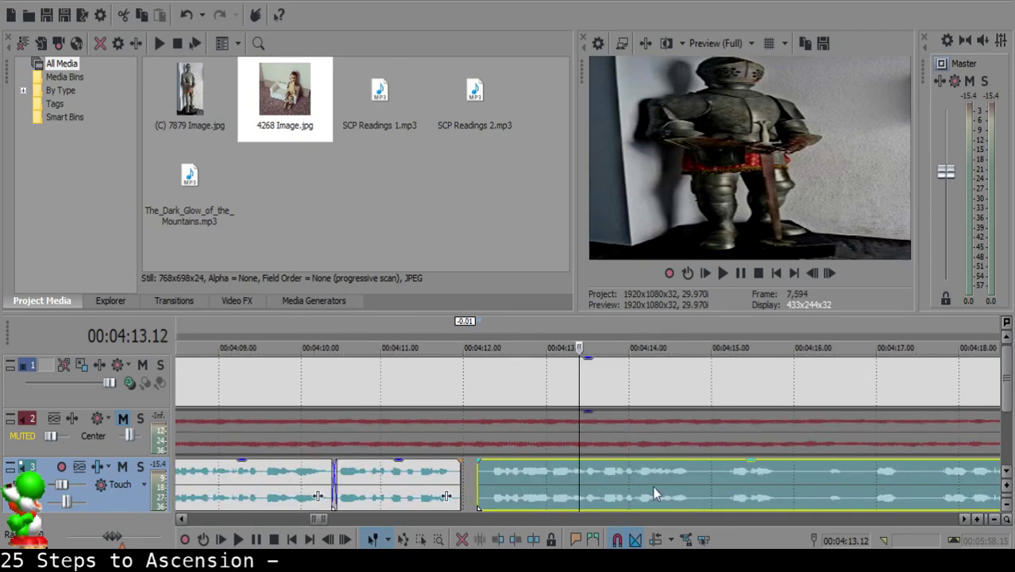
- Try splitting the narration between words at about 00:04:13.19 and moving the rest five frames later
scroll(656, 478, up, 2)
click(543, 469)
click(540, 468)
click(529, 472)
key(Return)
click(518, 474)
key(space)
click(530, 473)
click(534, 471)
key(Return)
click(539, 470)
key(space)
key(space)
key(s)
drag(569, 478, 597, 479)
- Try a short fade-out on the clip ending at about 00:04:13.19, and move the following narration back five frames
click(485, 480)
key(space)
scroll(534, 480, up, 3)
key(Return)
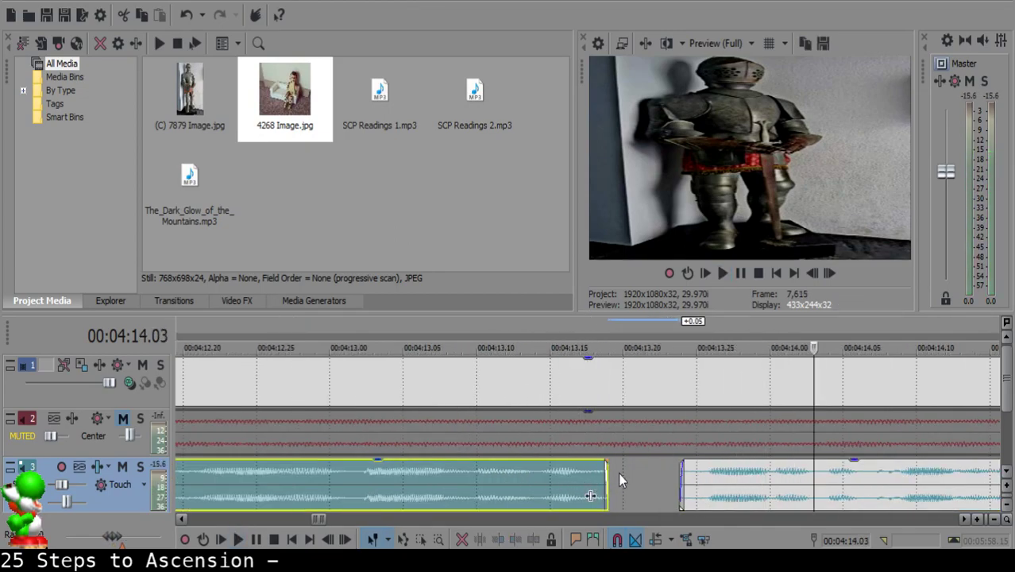
drag(609, 459, 585, 461)
click(359, 489)
key(space)
drag(744, 488, 673, 485)
click(461, 483)
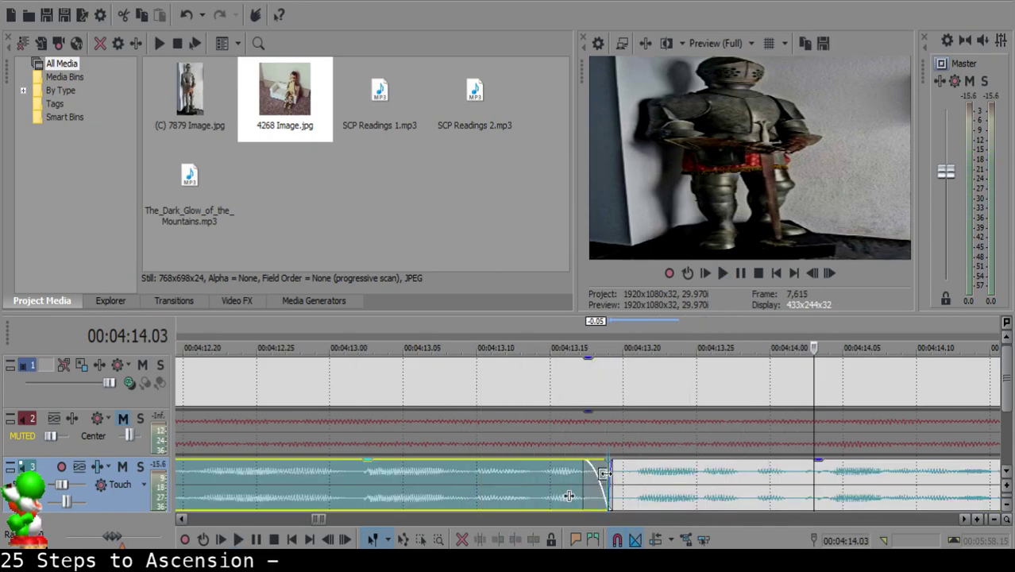
- Undo the split, the clip moves and the fade-out made near 00:04:13.19
key(ctrl+z)
key(ctrl+z)
key(ctrl+z)
key(ctrl+z)
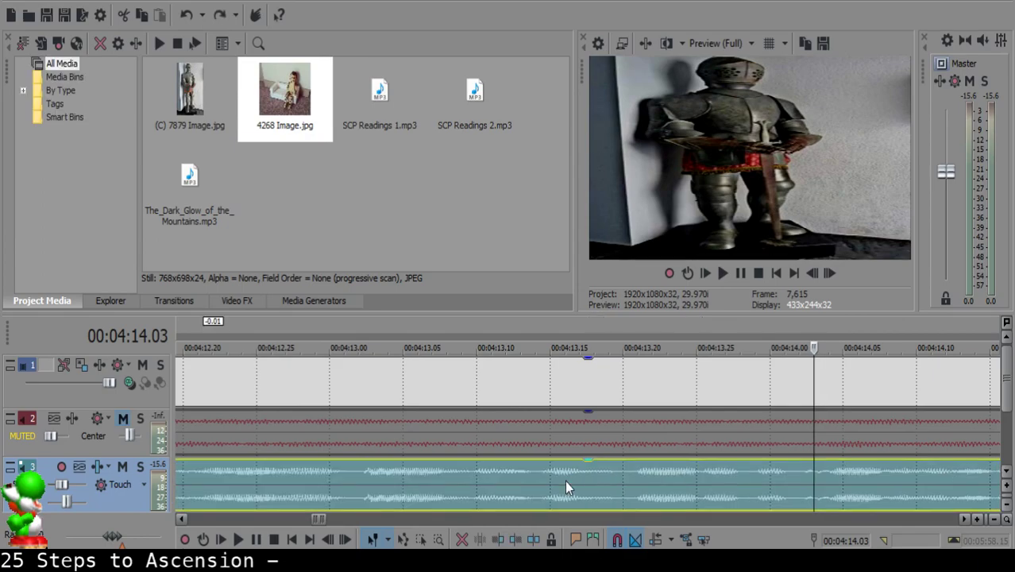
- Play the narration from 00:04:14.03 and split it at the end of the phrase, at about 00:04:14.25
scroll(565, 480, down, 10)
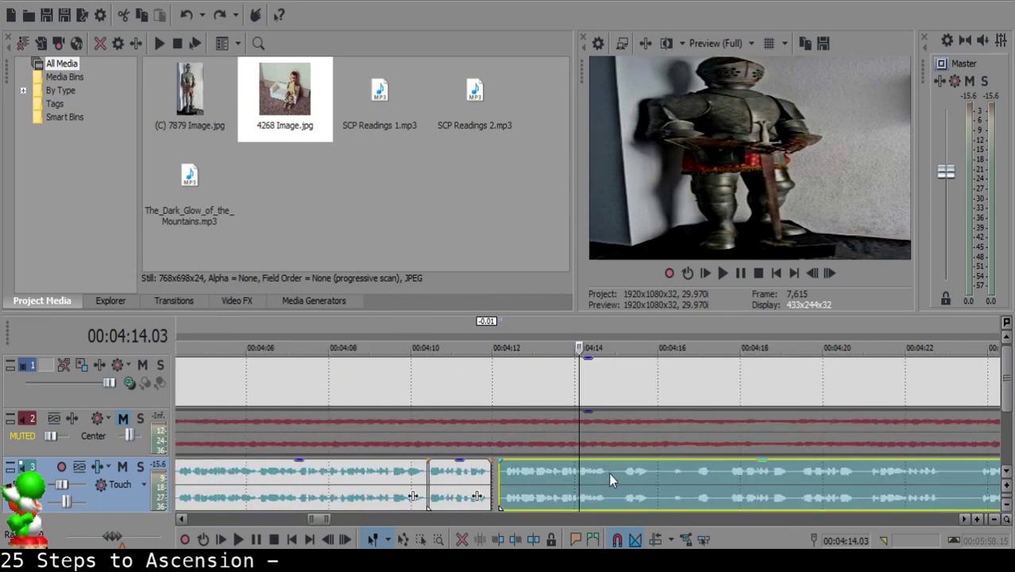
scroll(622, 469, up, 6)
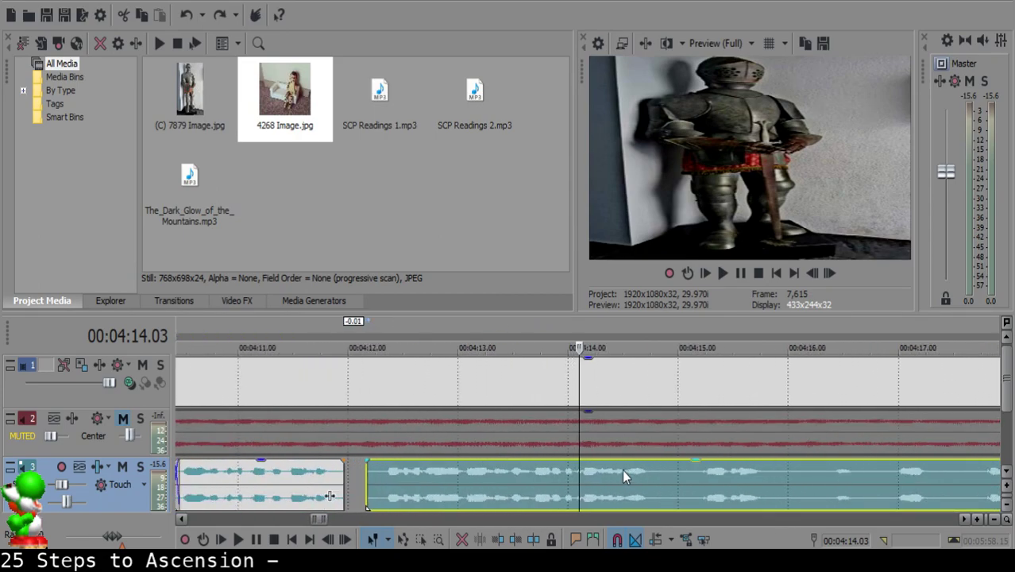
key(space)
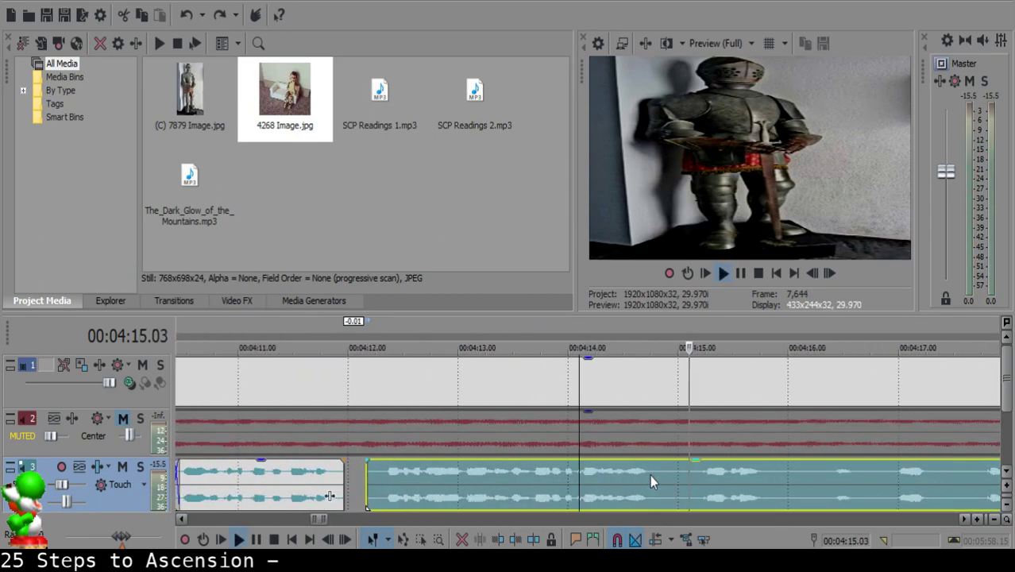
click(658, 472)
key(s)
key(space)
- Listen on for the next usable take and split the narration just before it, at 00:04:19.12
scroll(659, 472, down, 3)
key(Return)
click(708, 469)
key(space)
scroll(708, 470, up, 1)
click(651, 480)
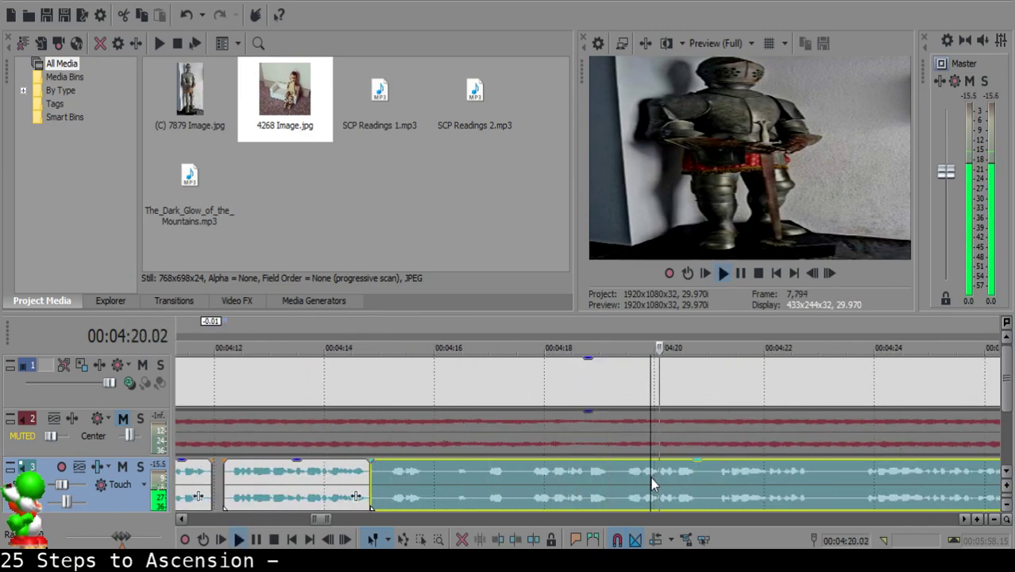
click(620, 471)
key(space)
key(s)
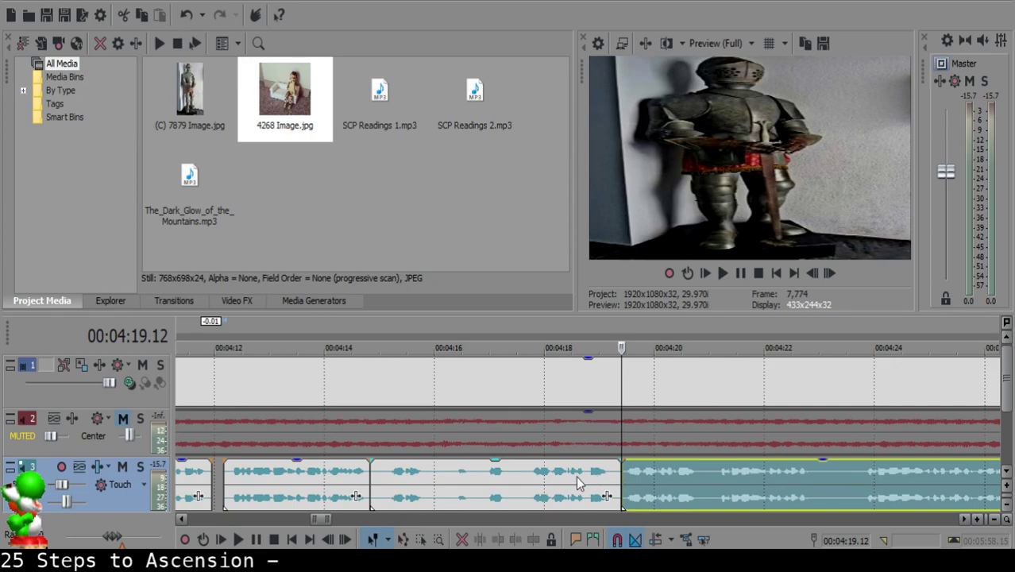
- Delete the narration between about 00:04:14.25 and 00:04:19.12, move the rest back against the preceding clip, and play the join
click(577, 476)
key(Delete)
drag(749, 486, 505, 473)
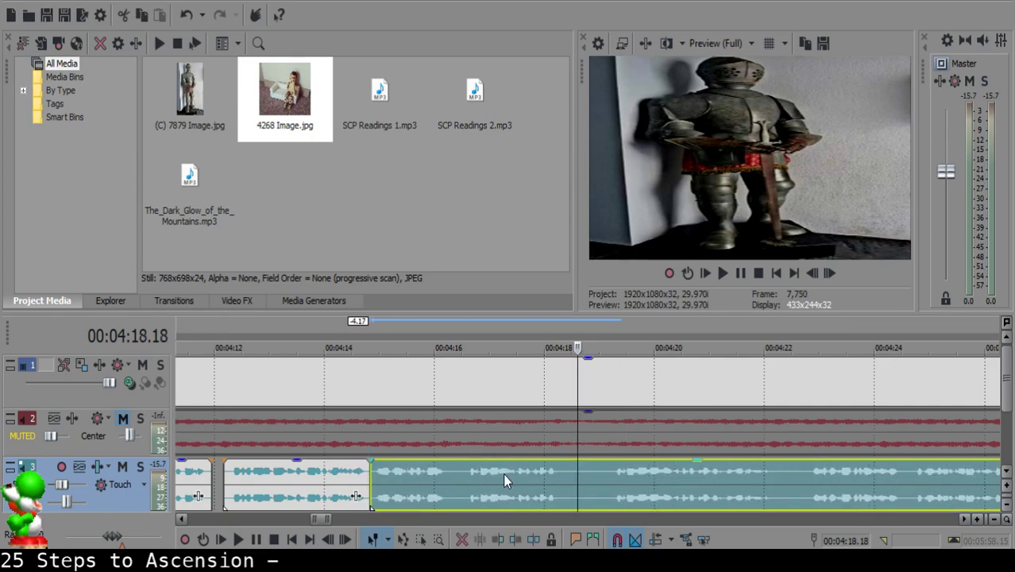
click(328, 483)
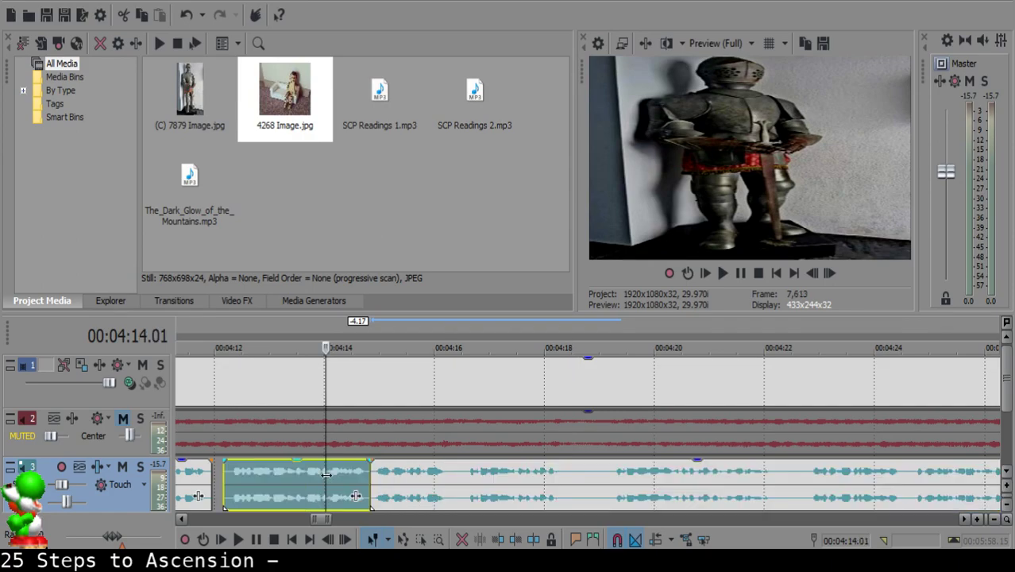
key(space)
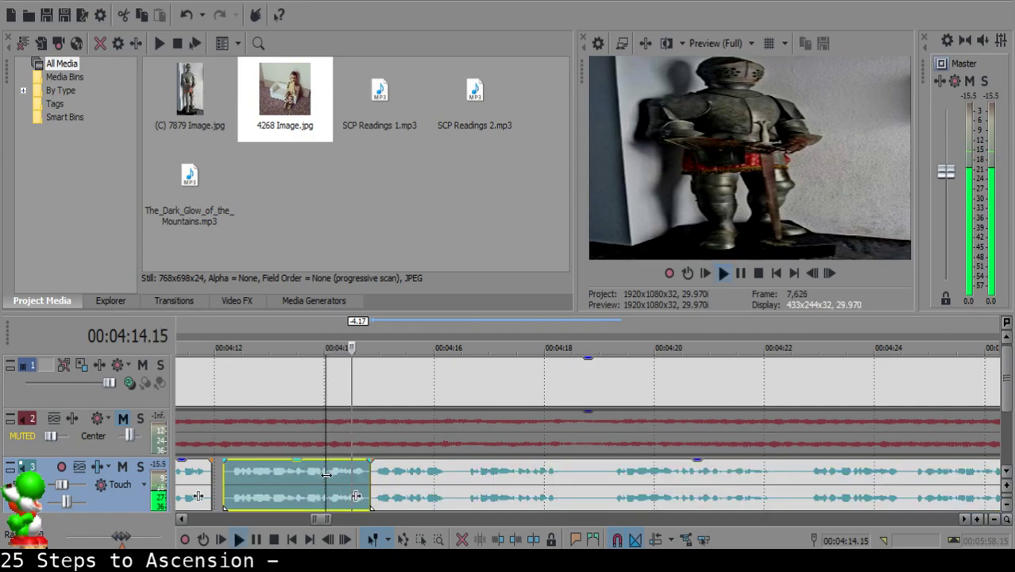
key(space)
- Cut off the sliver at the start of the clip at about 00:04:14.25, move the rest one frame earlier, and replay the join
click(369, 477)
scroll(402, 480, up, 4)
click(586, 474)
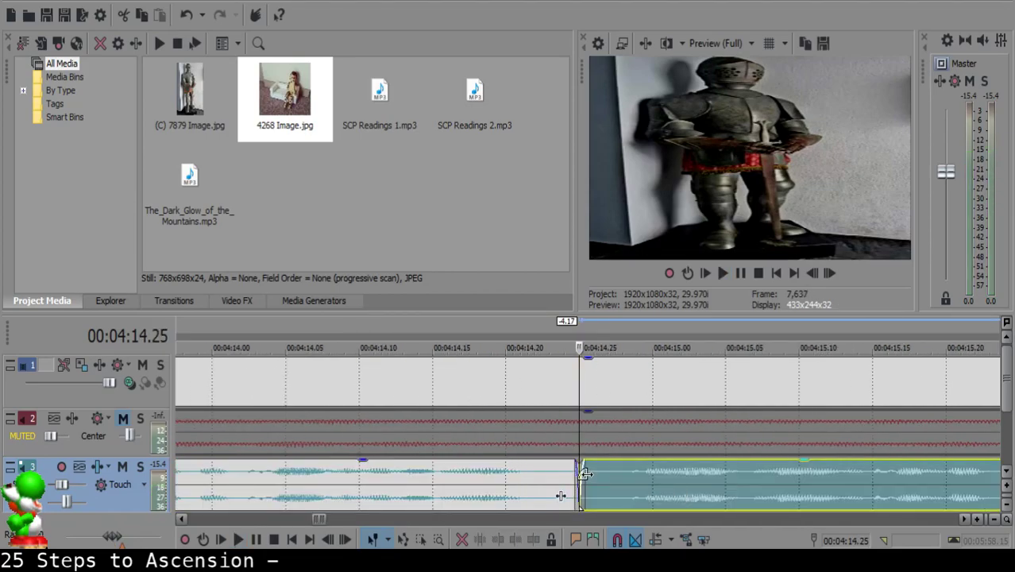
click(591, 473)
key(s)
key(space)
click(585, 472)
key(Delete)
drag(634, 480, 618, 479)
click(479, 480)
key(space)
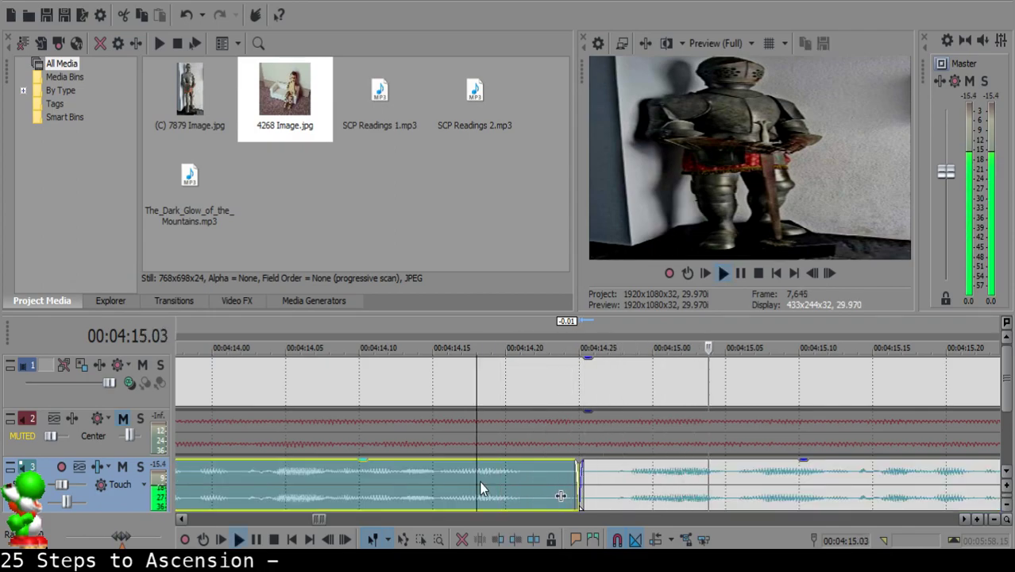
- Split the narration in the pause at about 00:04:16.08, and play on from about 00:04:19
scroll(606, 481, down, 4)
key(Return)
click(660, 470)
key(space)
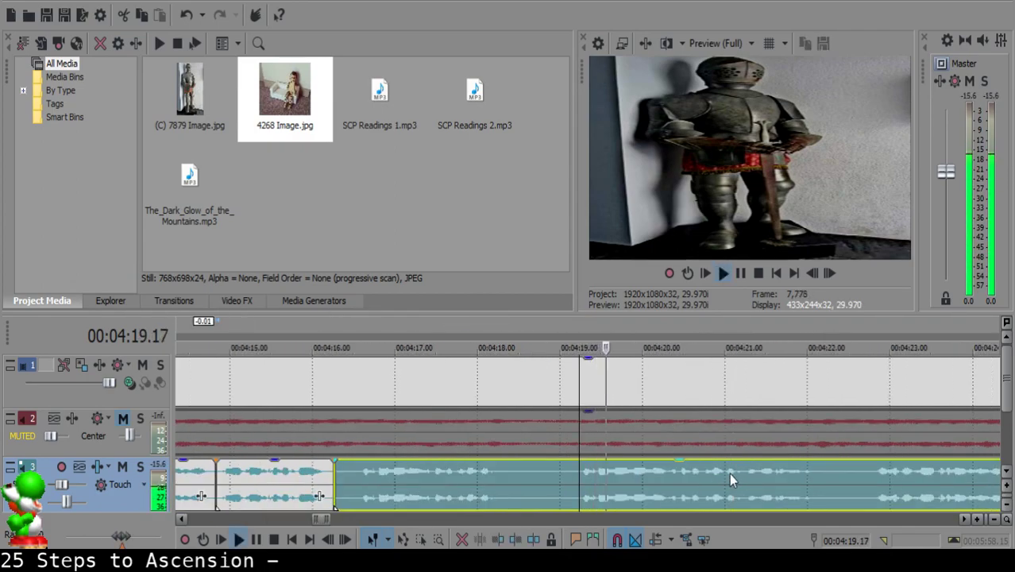
- Cut out the narration between about 00:04:16.08 and 00:04:19.06, move the rest back against the preceding clip, and play the join
scroll(730, 473, down, 2)
key(Return)
click(472, 471)
key(space)
key(space)
key(s)
click(449, 476)
key(Delete)
drag(501, 481, 342, 464)
click(279, 473)
key(space)
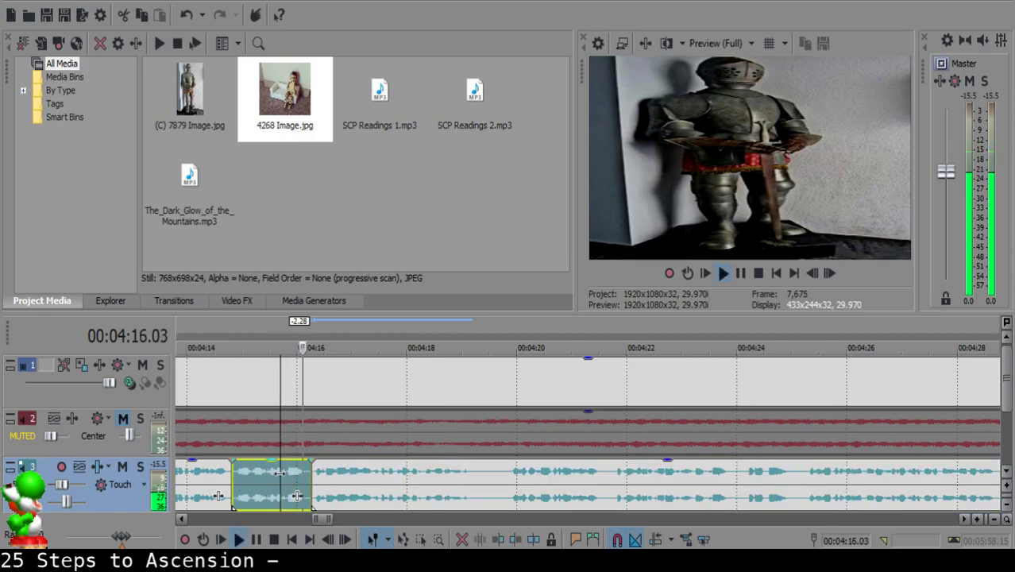
- Listen on and split the narration on both sides of the pause, at about 00:04:19.05 and 00:04:19.24
scroll(623, 484, down, 10)
scroll(624, 484, up, 10)
key(s)
scroll(763, 482, down, 1)
click(489, 464)
key(space)
key(s)
click(458, 472)
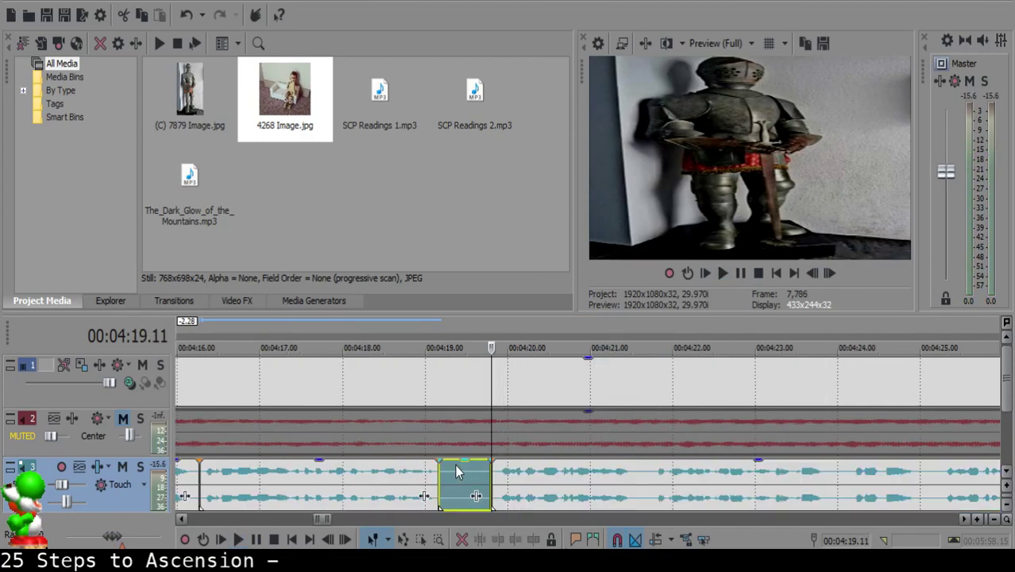
- Delete the pause between the two splits, move the remaining narration 13 frames earlier, and play the join
key(Delete)
drag(532, 475, 498, 474)
click(359, 475)
key(space)
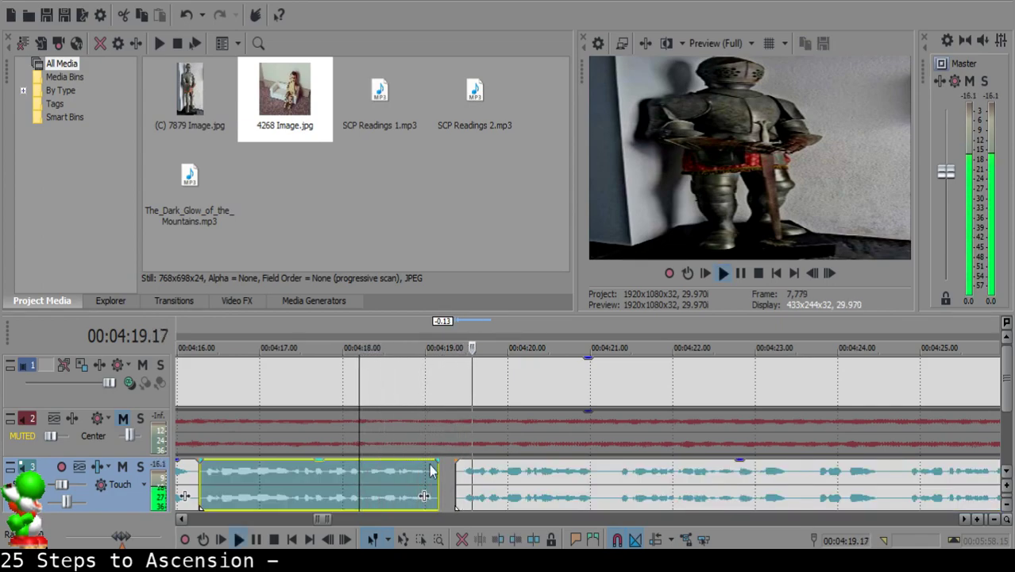
- Move the remaining narration two frames later, add a two-frame fade-out to the preceding clip, and replay the join
drag(469, 475, 475, 477)
click(351, 478)
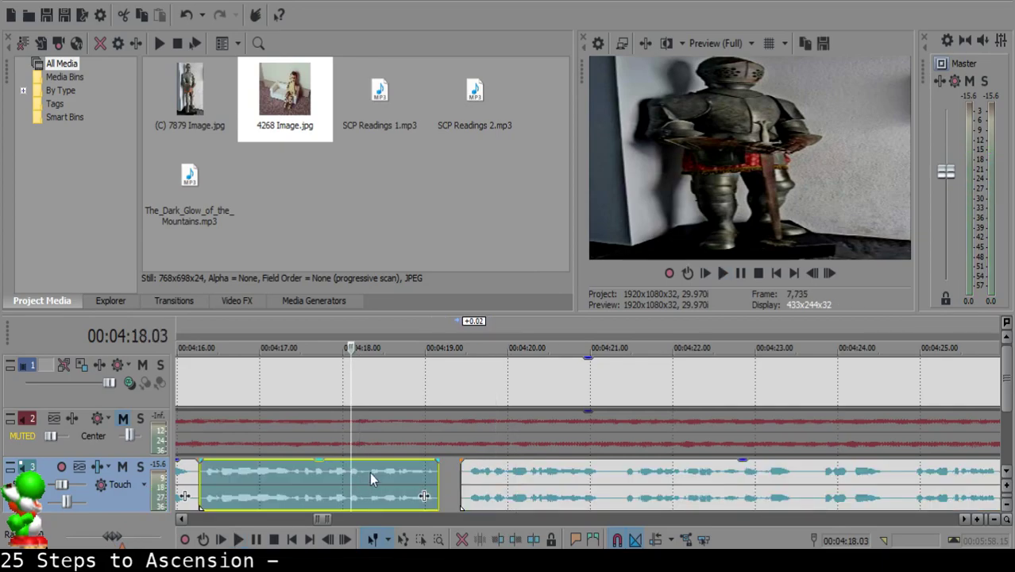
drag(439, 459, 436, 461)
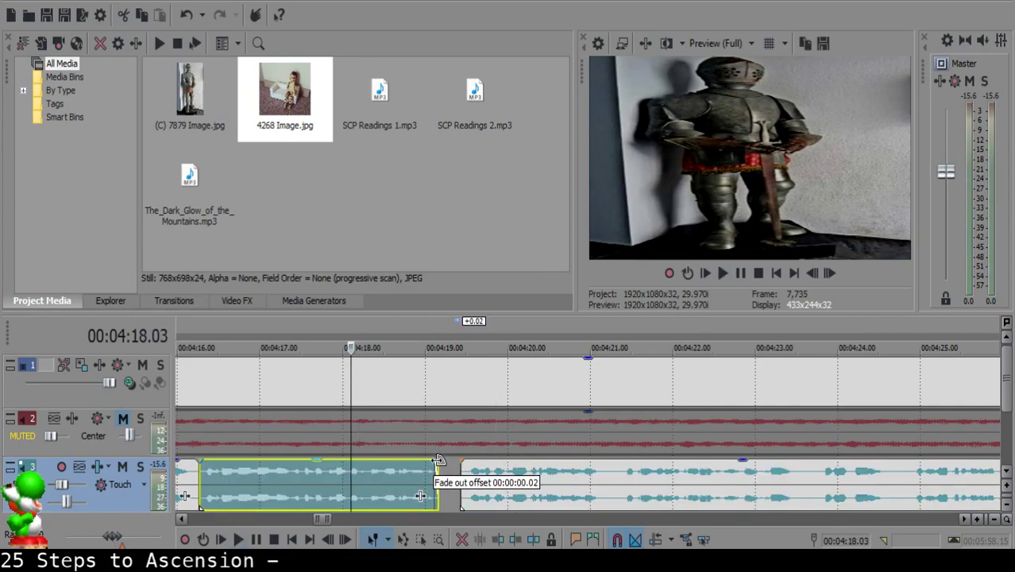
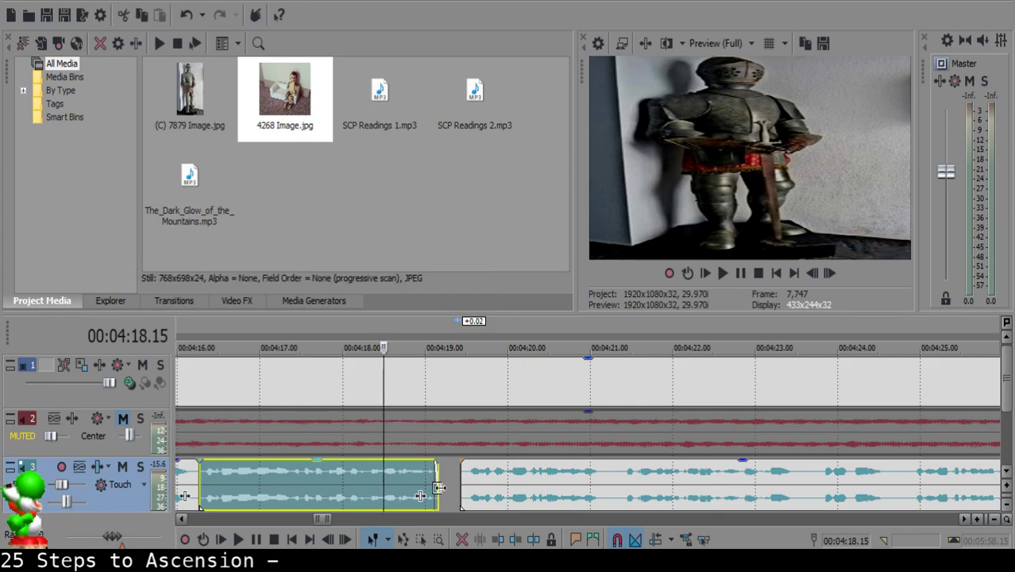
click(376, 485)
key(space)
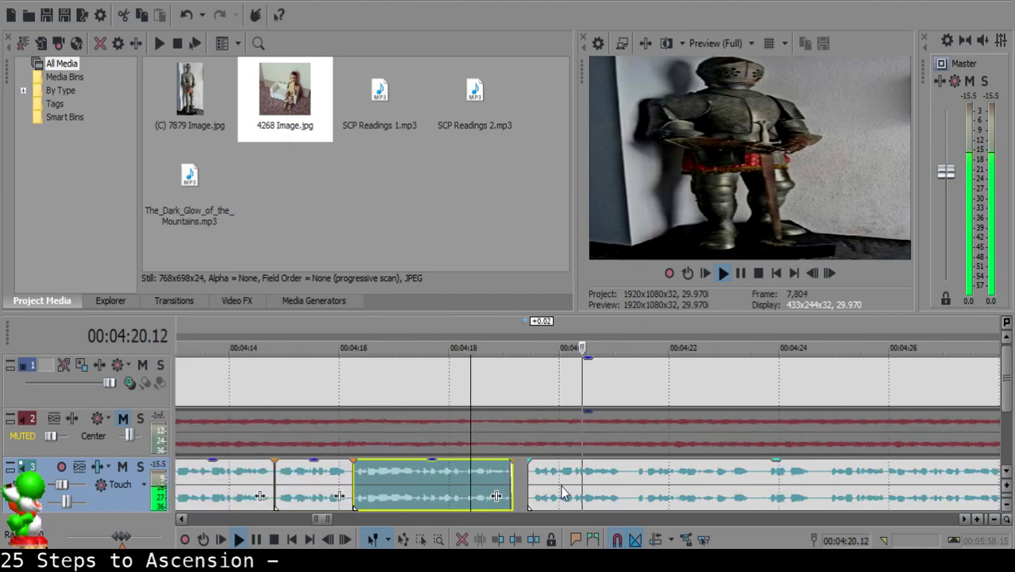
- Split the narration at 00:04:21.04 and 00:04:21.08, and delete the short piece between the splits
click(576, 468)
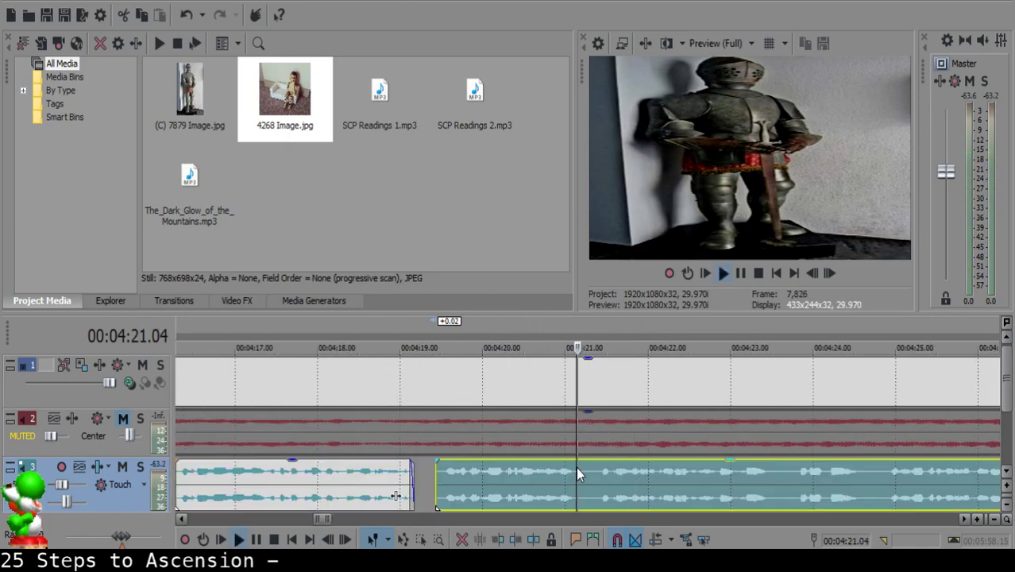
key(s)
key(Return)
key(s)
click(583, 467)
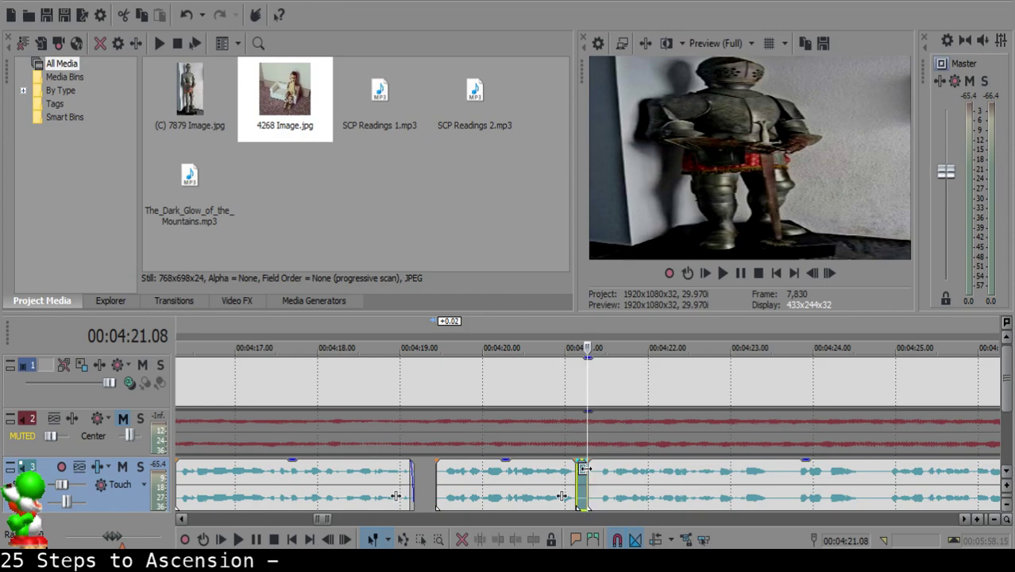
scroll(588, 469, up, 1)
key(Delete)
- Play across the gap at 00:04:21.04, and move the remaining narration four frames earlier against the preceding clip
click(498, 483)
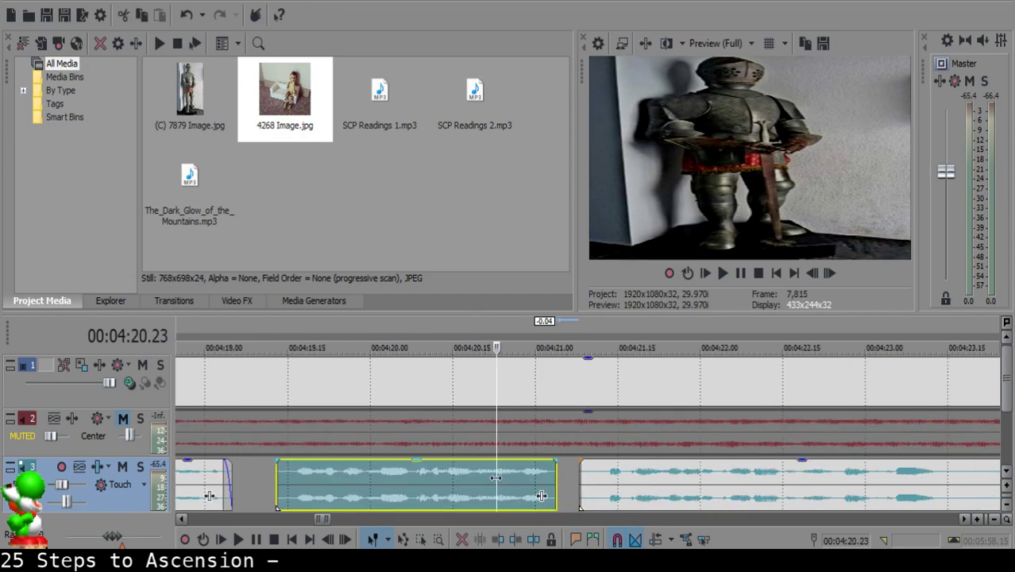
key(space)
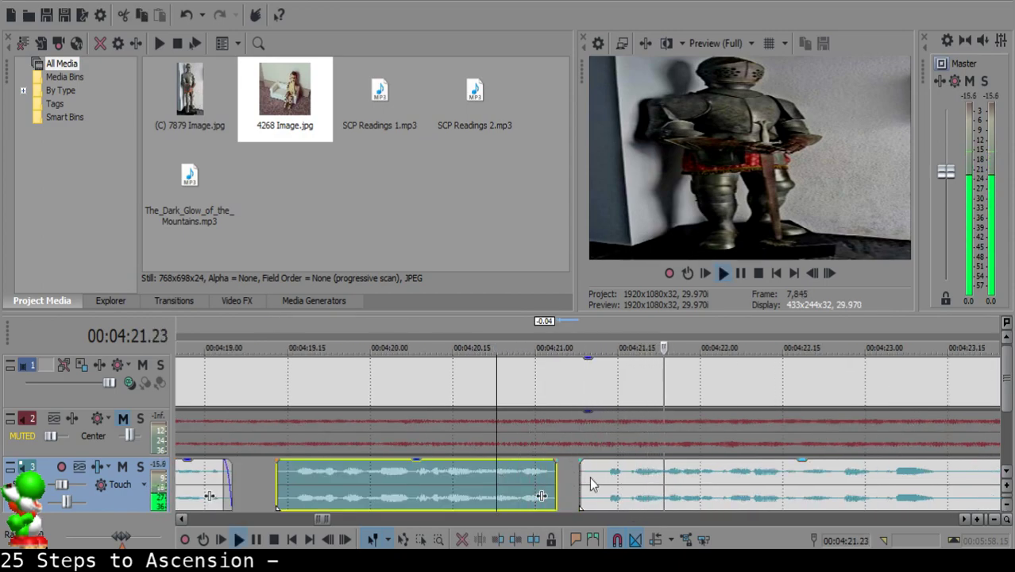
scroll(686, 481, down, 2)
click(685, 481)
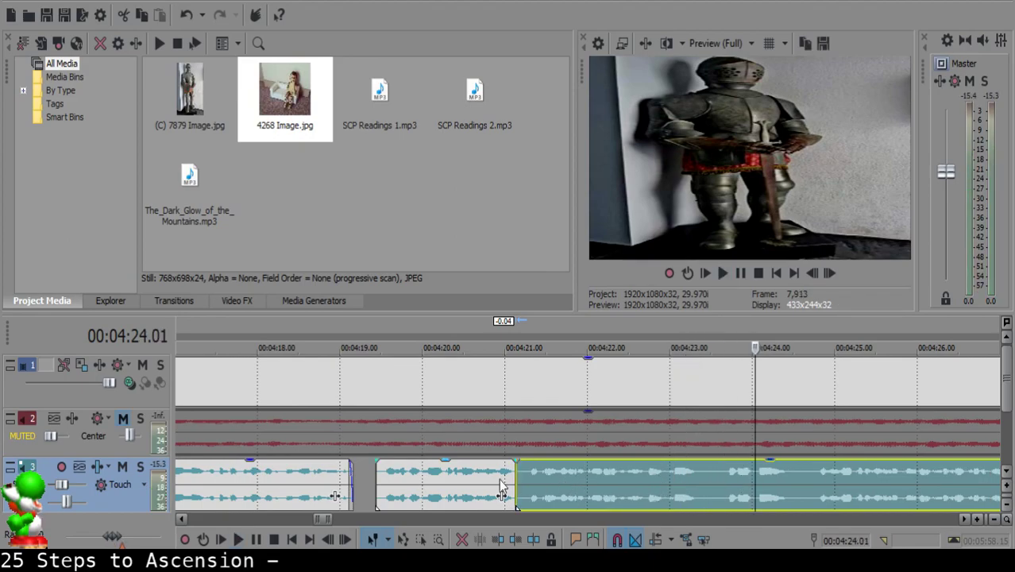
- Replay the join near 00:04:21.04, move the remaining narration two frames later, and play across it again
click(477, 483)
scroll(538, 478, up, 2)
click(614, 477)
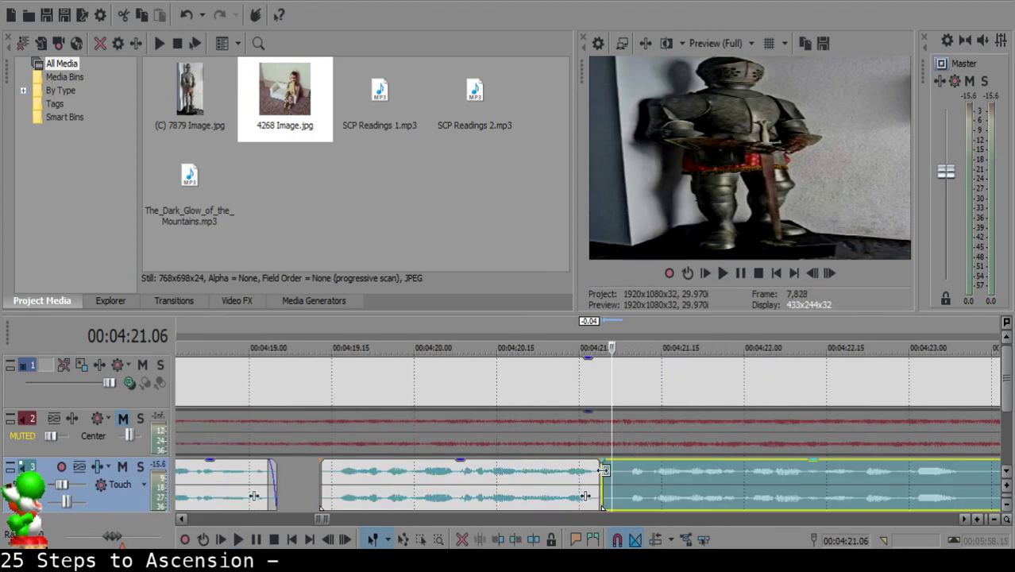
click(490, 484)
key(space)
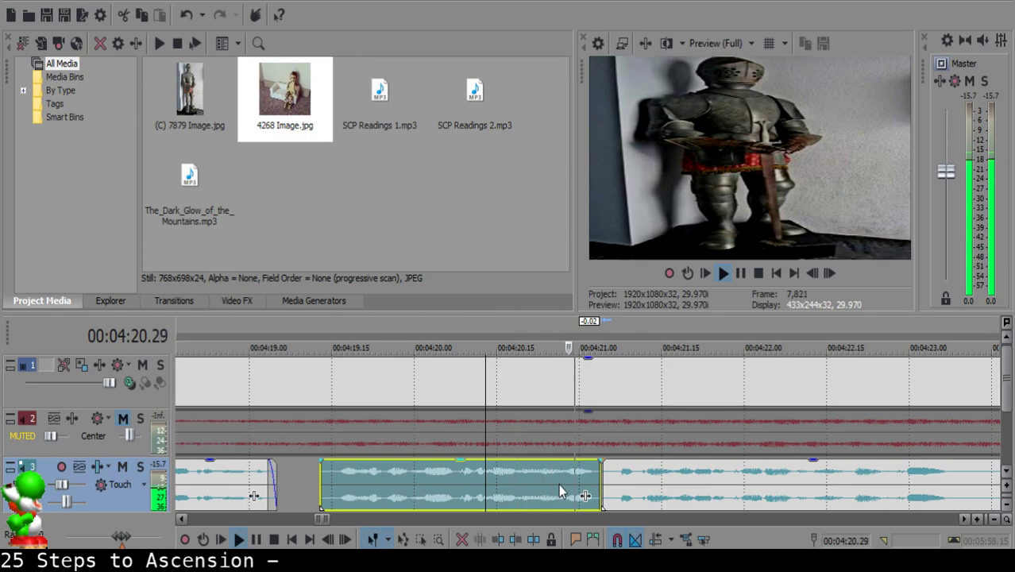
scroll(559, 484, down, 6)
scroll(559, 483, up, 6)
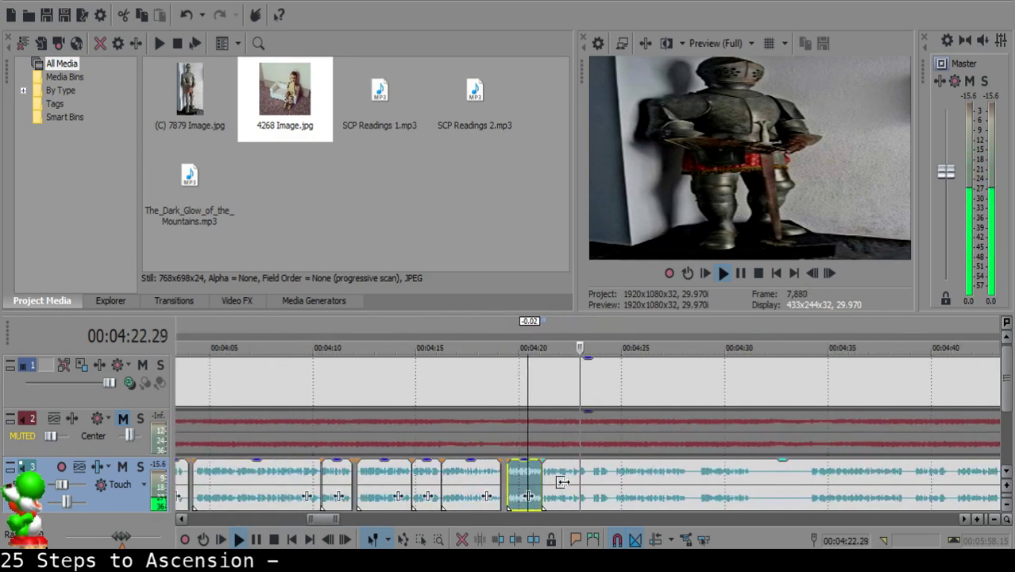
click(490, 484)
click(295, 491)
key(space)
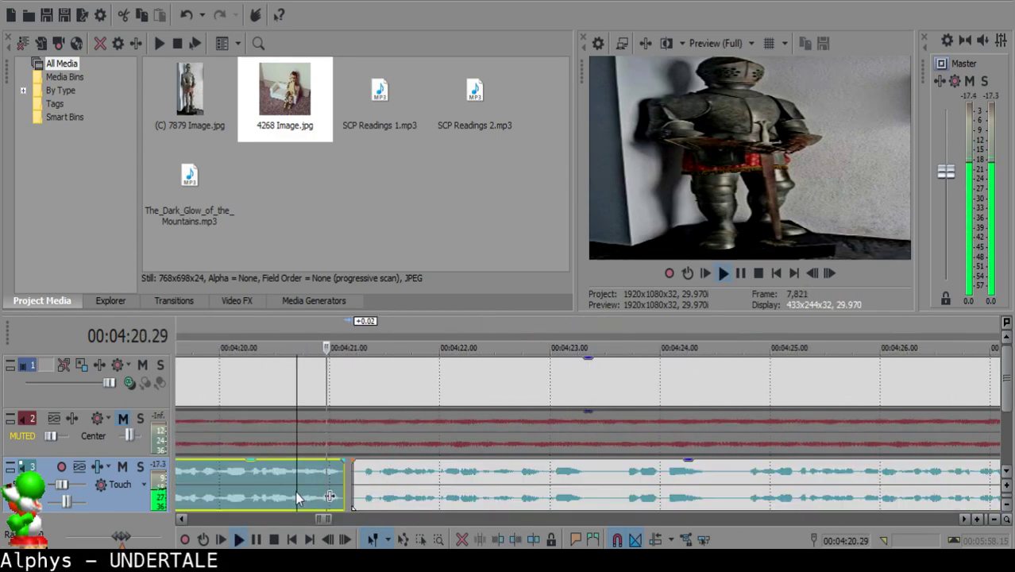
- Split the narration at about 00:04:23.10 and 00:04:23.19, around the short pause
click(588, 471)
key(s)
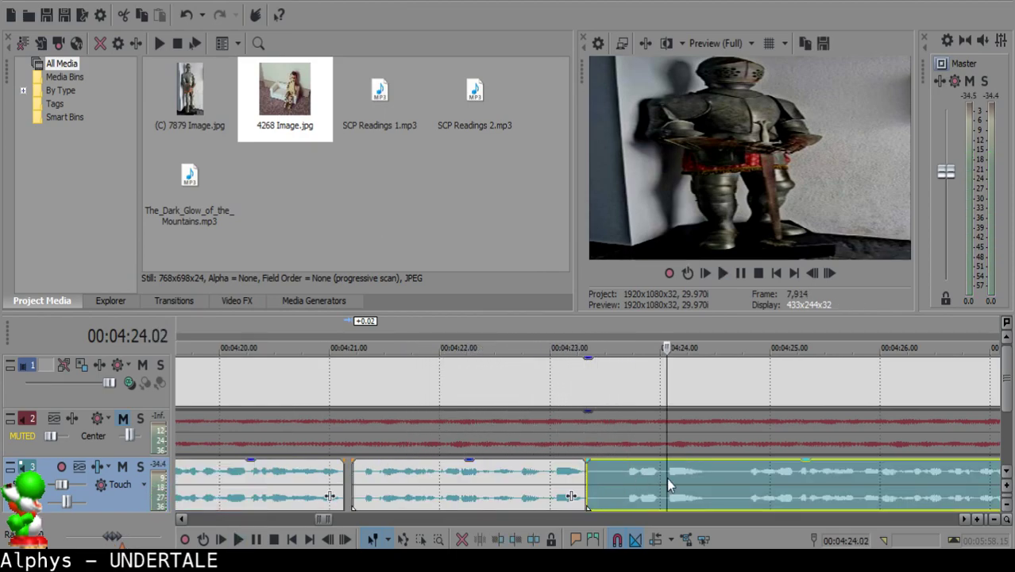
click(624, 479)
click(621, 477)
key(s)
- Delete the short piece between the splits near 00:04:23.10, move the remaining narration six frames earlier, and play the join
click(598, 476)
key(Delete)
drag(645, 471, 622, 472)
click(510, 480)
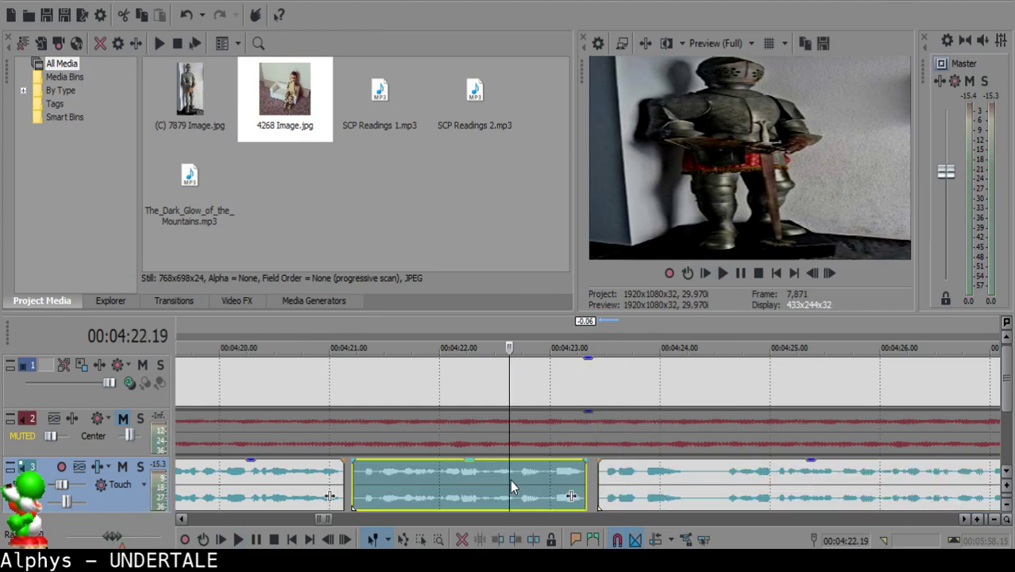
key(space)
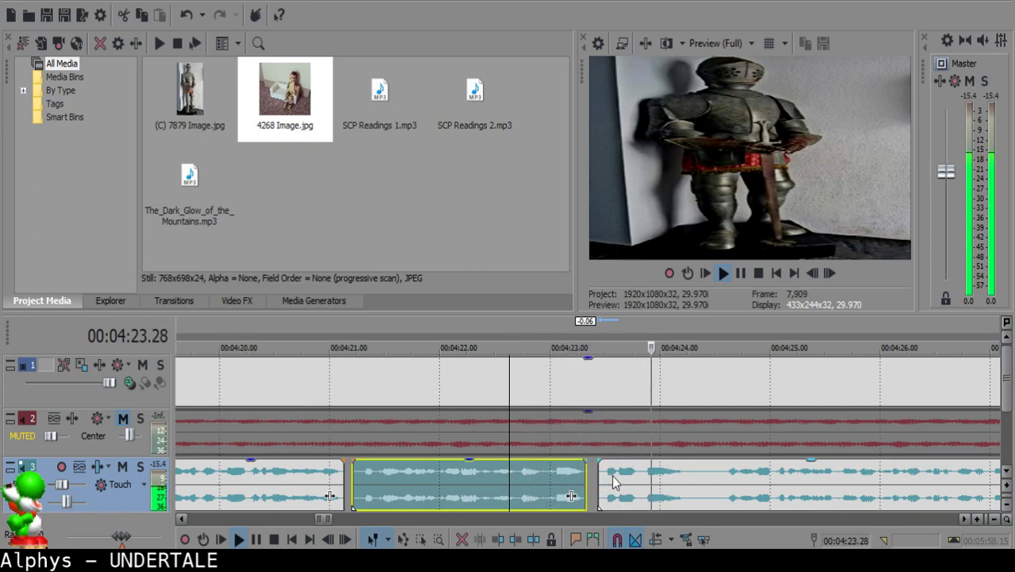
- Split the narration at 00:04:24.08, where the phrase ends, and play on from the split
key(Return)
click(690, 471)
key(space)
key(space)
key(s)
key(space)
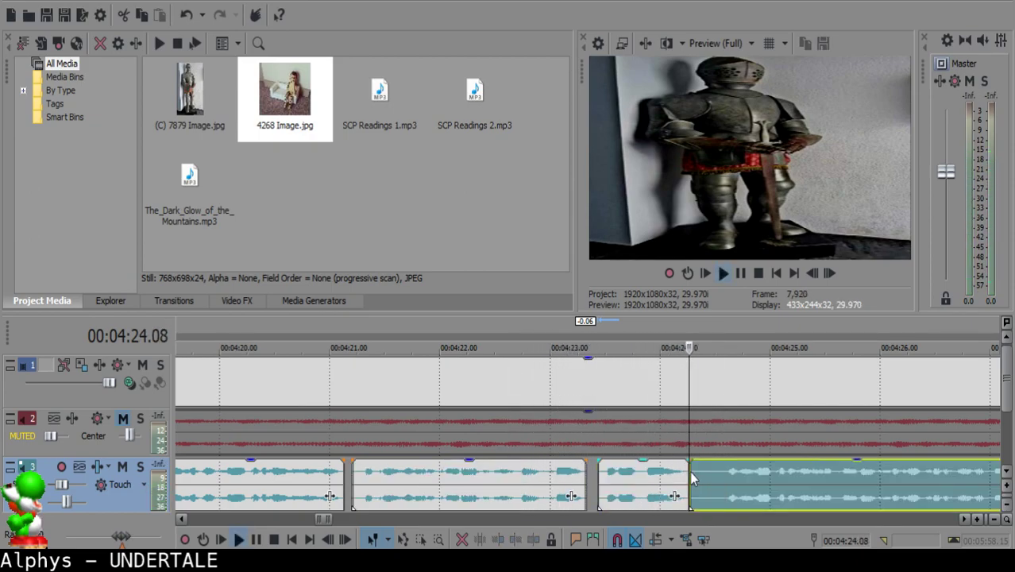
- Cut out the narration from 00:04:24.08 to about 00:04:24.15 and add a two-frame fade-out to the preceding clip
key(Return)
key(s)
click(700, 472)
key(Delete)
drag(688, 461, 681, 462)
click(628, 487)
key(space)
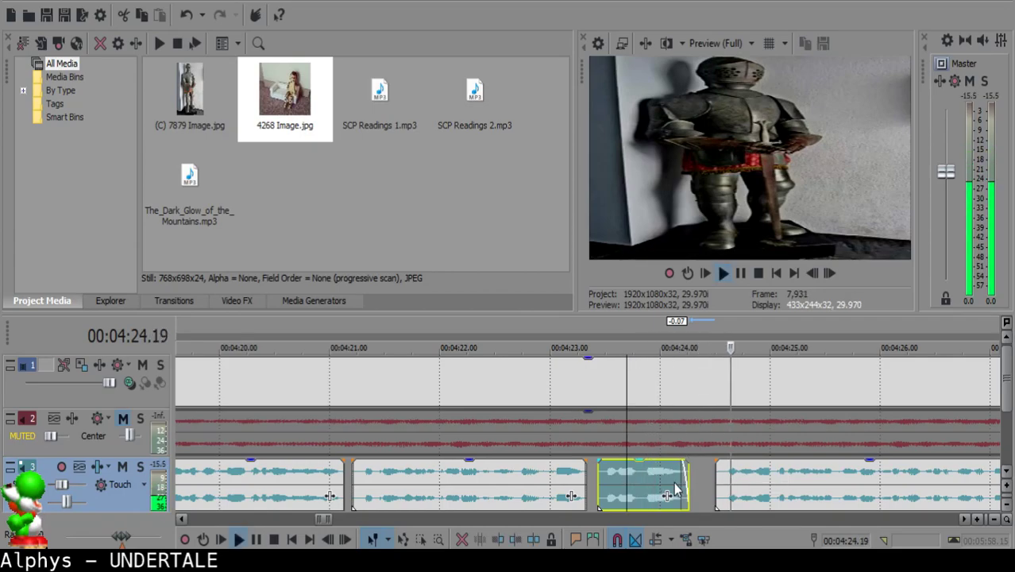
- Move the remaining narration about six frames earlier, toward the clip ending at 00:04:24.08, and play the join
scroll(739, 492, down, 2)
click(739, 487)
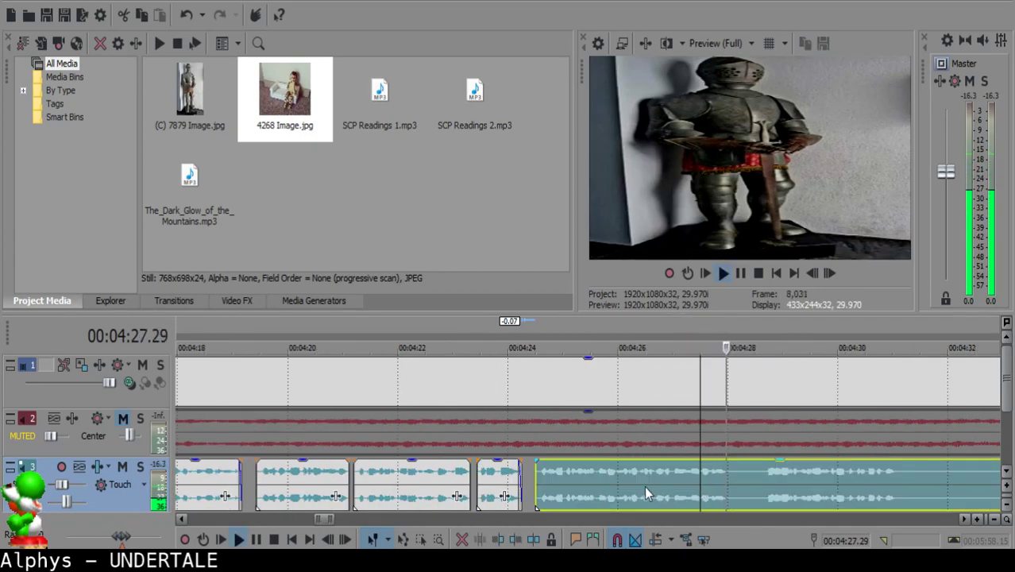
drag(591, 487, 532, 476)
click(482, 480)
key(space)
scroll(541, 475, up, 3)
key(Return)
click(375, 477)
key(space)
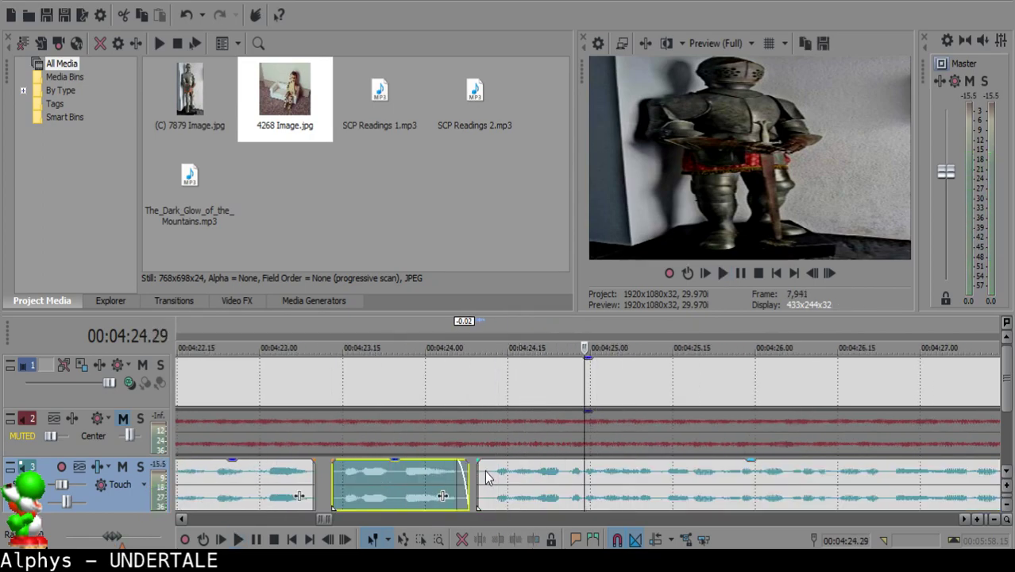
- Trim about two frames off the start of the remaining narration, up to about 00:04:24.11, and replay the join
click(485, 472)
key(s)
click(483, 470)
key(space)
click(430, 474)
key(space)
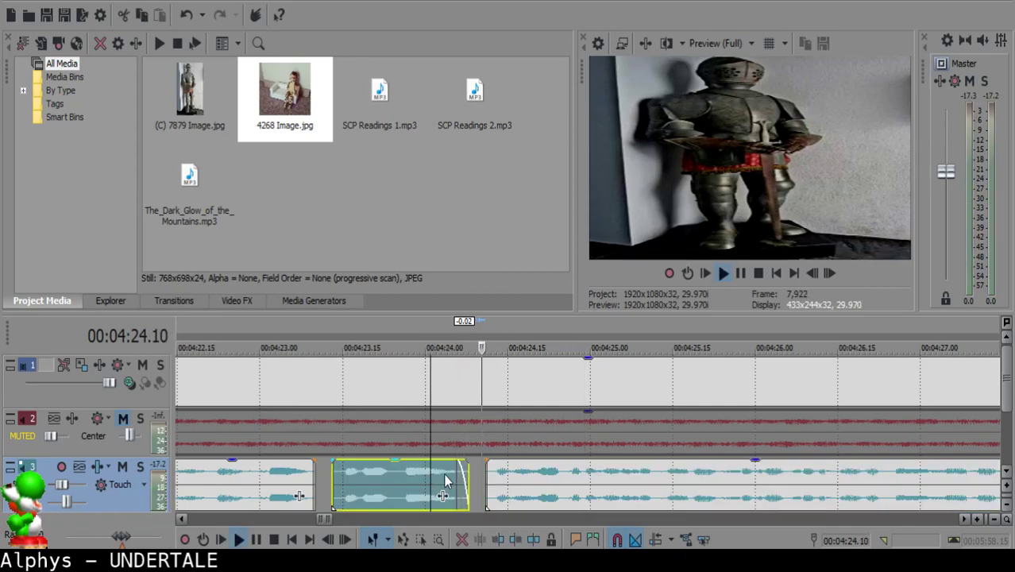
- Play on and split the narration at about 00:04:27.24 and 00:04:28.13, around the next pause
scroll(622, 483, down, 8)
scroll(624, 483, down, 5)
scroll(623, 483, up, 4)
scroll(609, 486, up, 4)
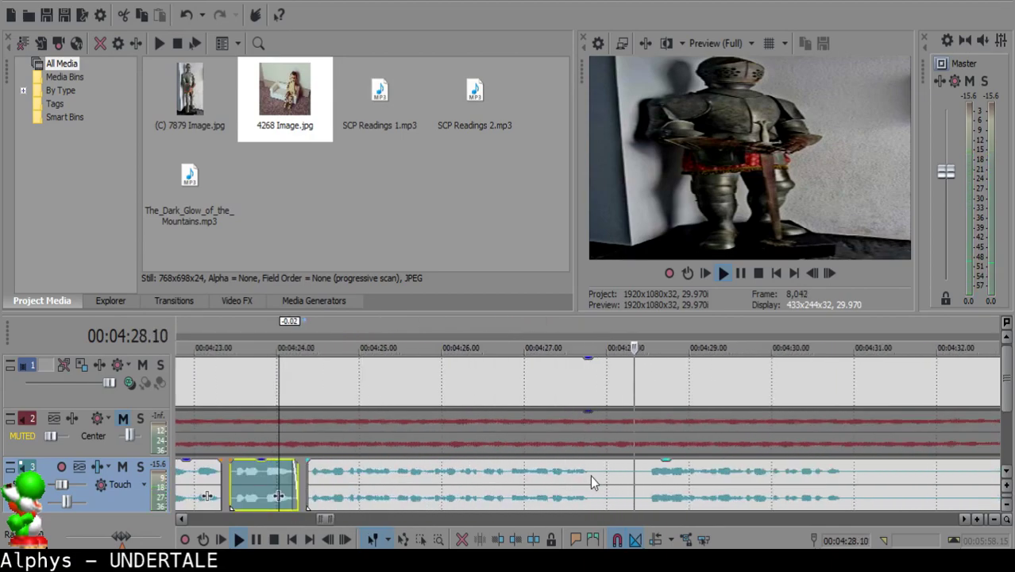
click(590, 475)
key(s)
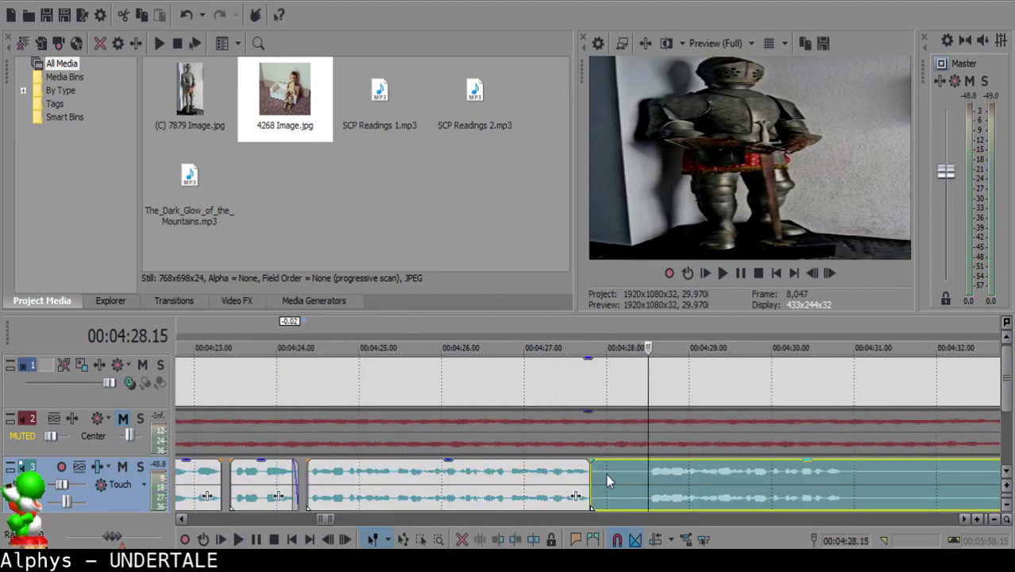
click(641, 474)
key(s)
- Delete the pause after 00:04:27.24, move the remaining narration 19 frames earlier, and play across the join
click(629, 475)
key(Delete)
drag(647, 477, 598, 477)
click(562, 482)
scroll(562, 481, down, 6)
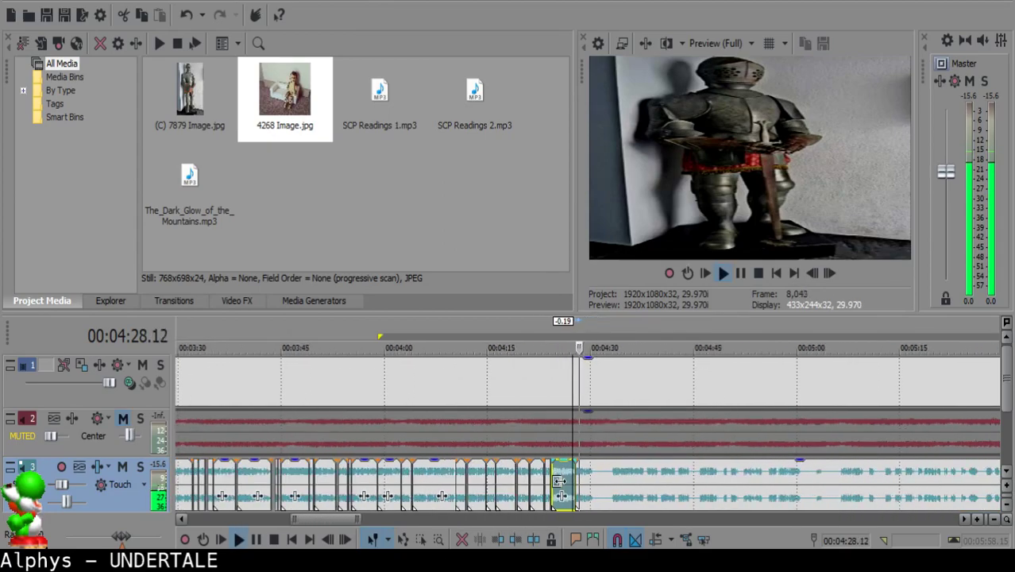
scroll(562, 481, up, 10)
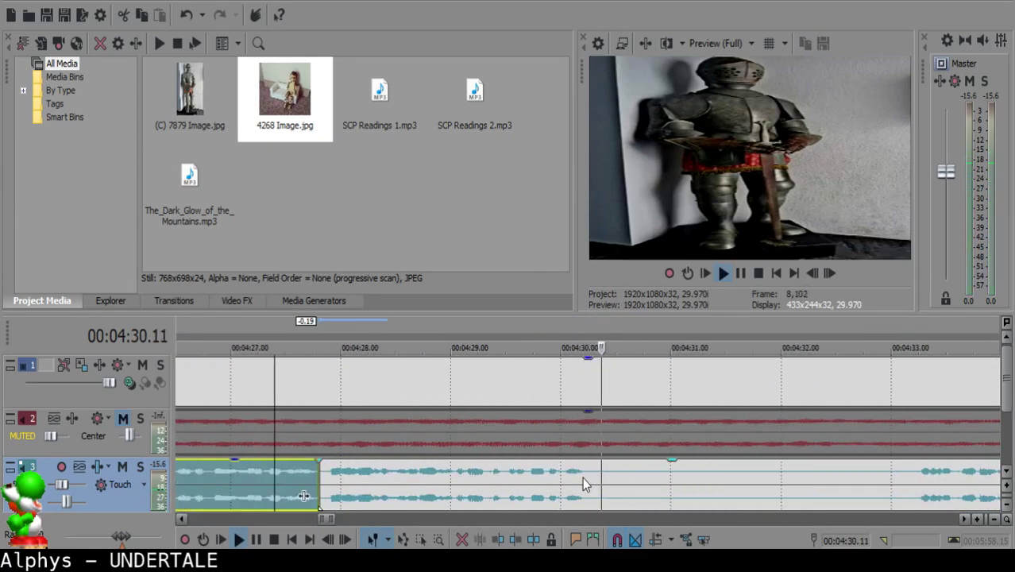
- Split the narration at about 00:04:30.09 and 00:04:33.03, at both ends of the long silence
click(594, 470)
key(s)
key(space)
click(906, 477)
scroll(906, 477, down, 1)
click(789, 481)
scroll(505, 486, down, 2)
click(453, 480)
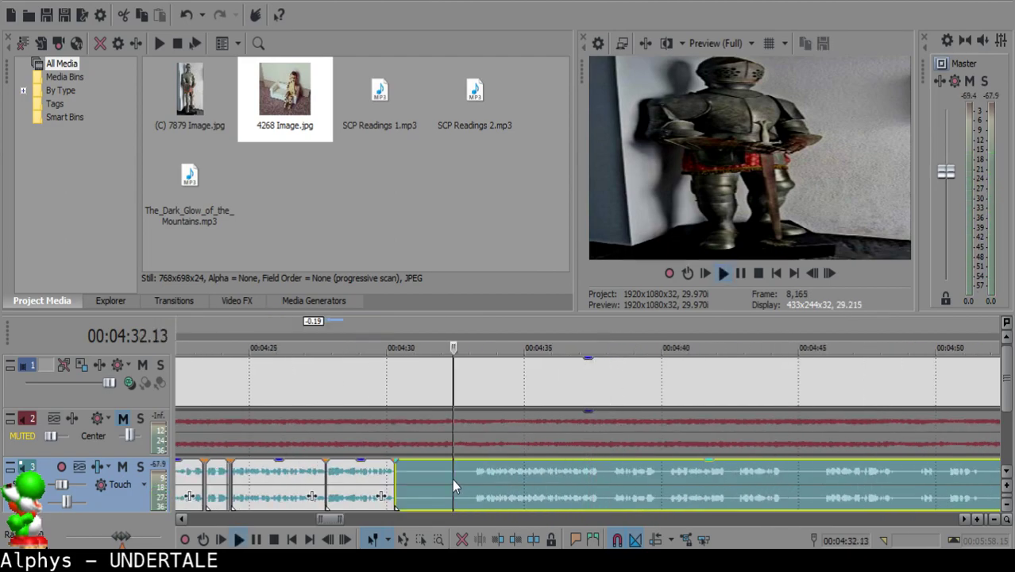
scroll(452, 479, up, 3)
click(628, 477)
click(624, 471)
key(s)
- Delete the long silence, move the remaining narration earlier to start at about 00:04:30.18, and play the join
click(412, 480)
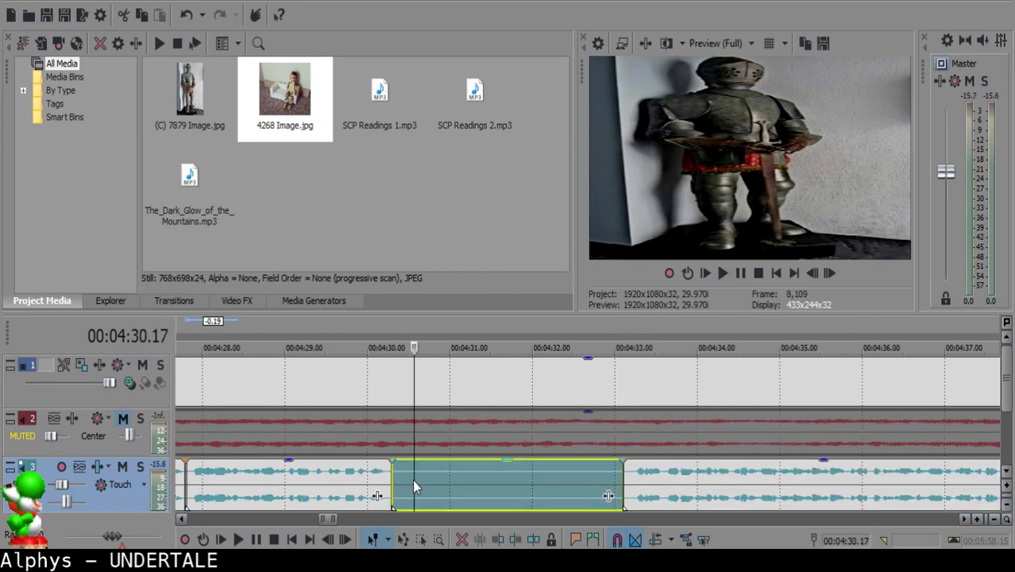
key(Delete)
drag(675, 491, 430, 482)
click(342, 482)
key(space)
key(Return)
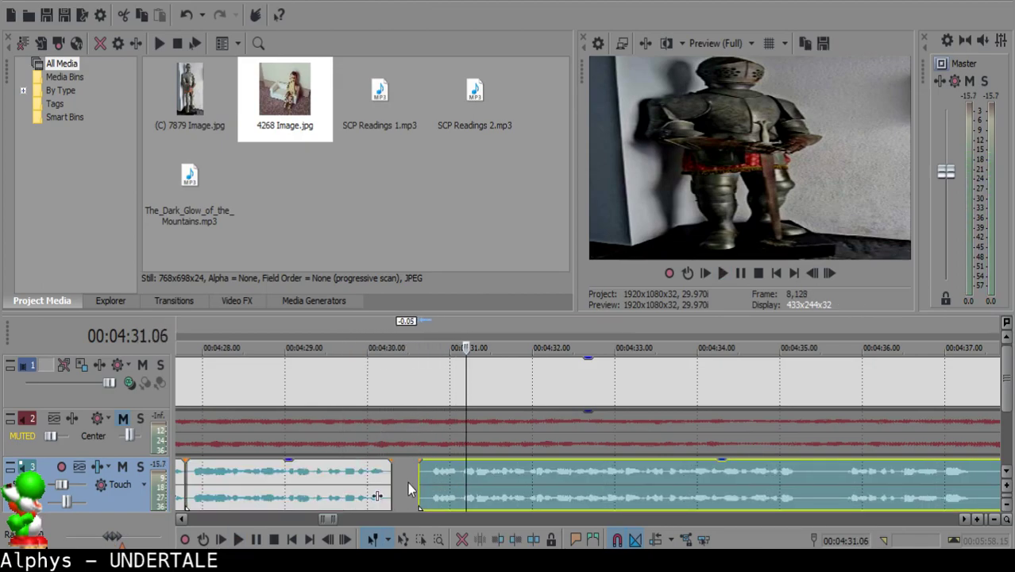
- Play across the gap after 00:04:30.09, move the remaining narration one frame earlier, and replay it
click(327, 480)
key(space)
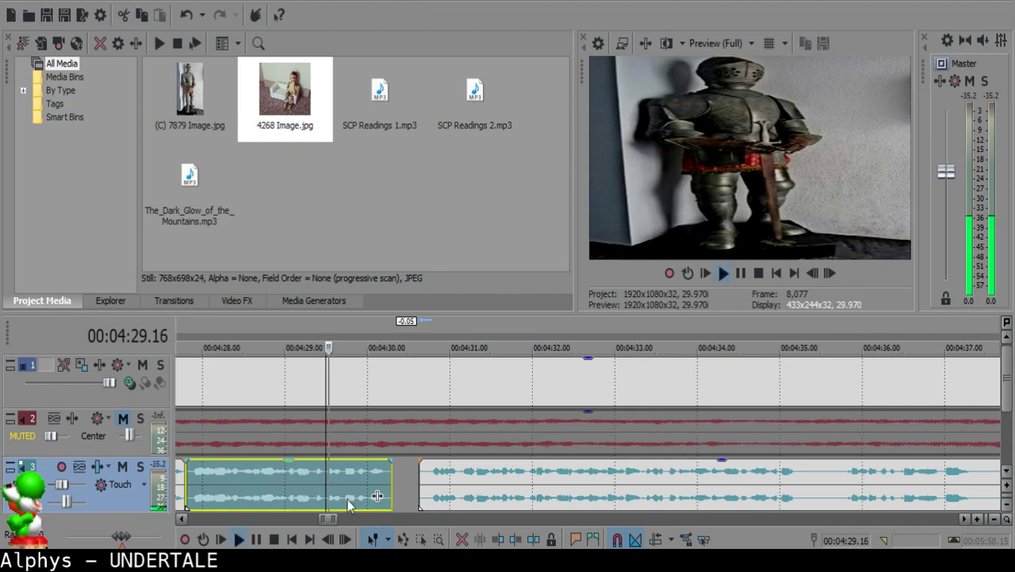
drag(463, 475, 453, 474)
click(342, 474)
key(space)
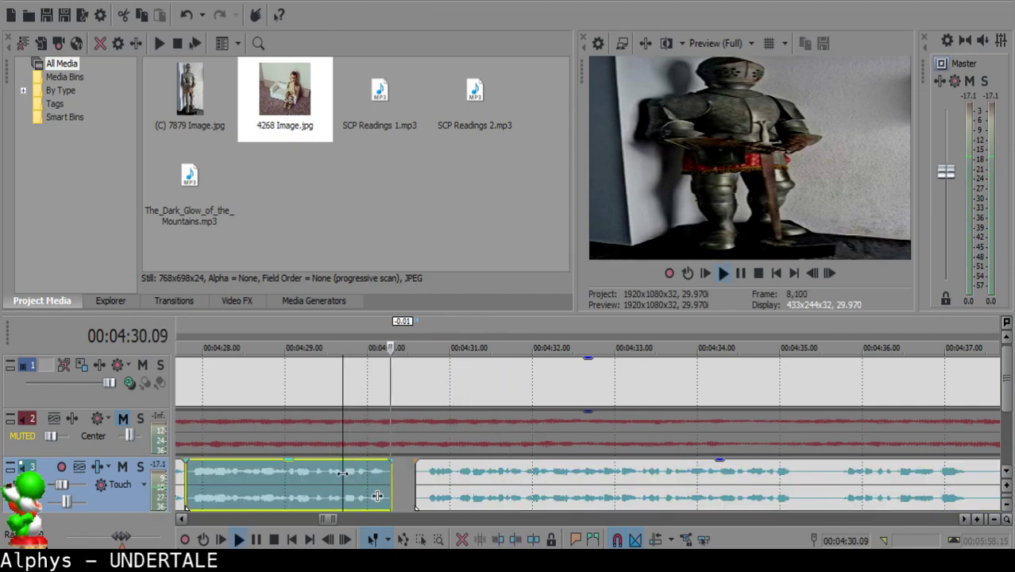
- Play on through the narration and split it at about 00:04:35.07, where the phrase ends
scroll(610, 488, down, 6)
scroll(610, 488, up, 2)
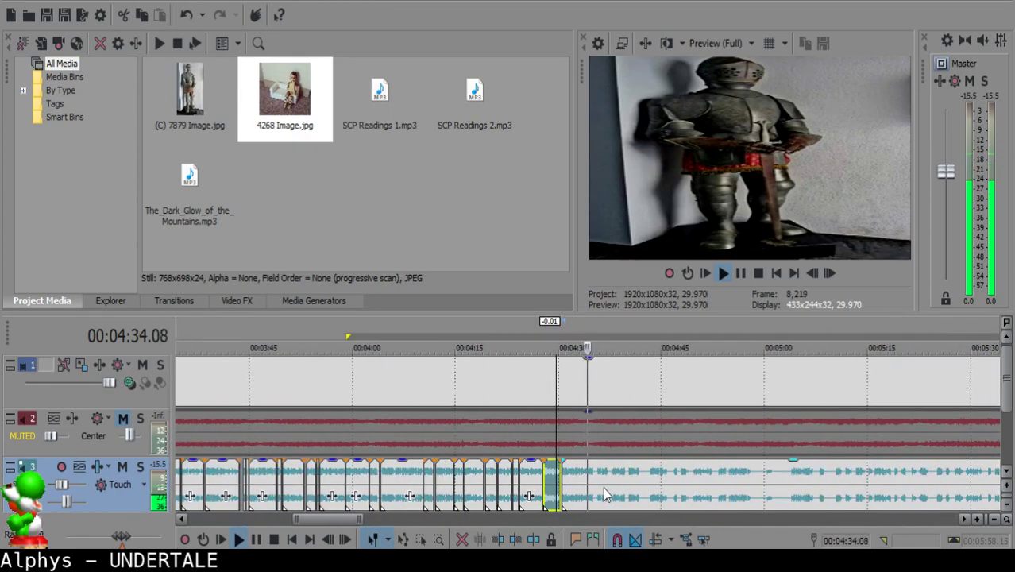
scroll(603, 487, up, 4)
click(582, 472)
key(space)
key(s)
key(space)
- Split the narration again at about 00:04:35.20 and delete the pause between the two splits
click(646, 478)
key(Return)
click(638, 477)
key(space)
click(519, 472)
key(Return)
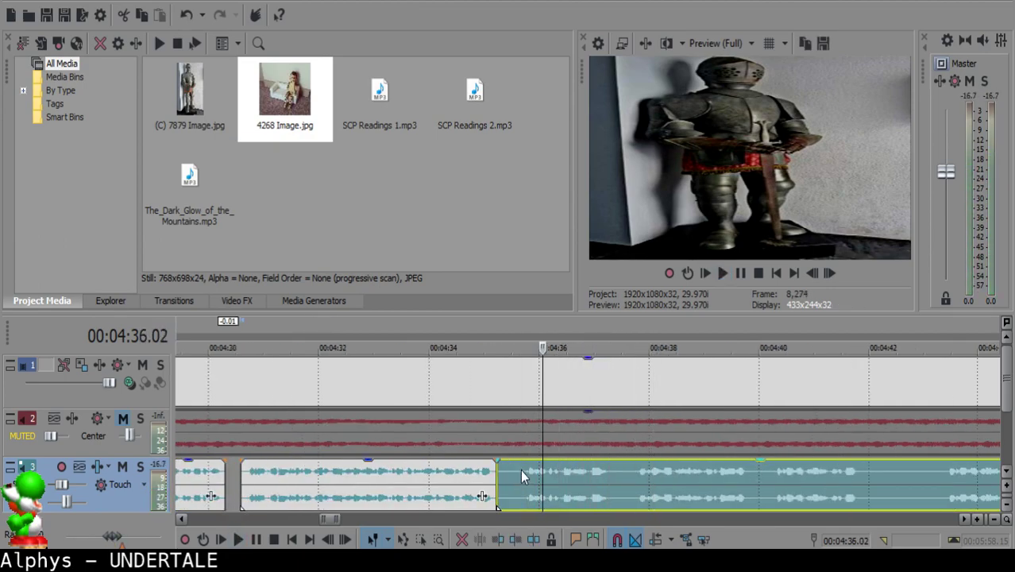
click(520, 472)
key(s)
click(509, 475)
key(Delete)
- Move the remaining narration against the preceding clip, give that clip a two-frame fade-out, and play the join
click(477, 480)
scroll(476, 479, up, 1)
key(space)
drag(661, 483, 623, 471)
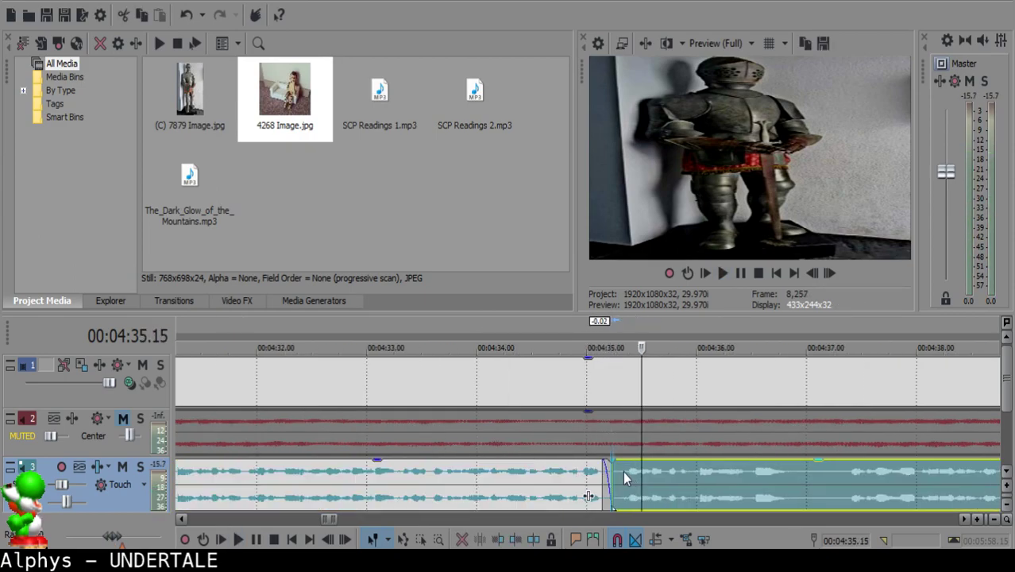
click(585, 472)
key(space)
click(524, 476)
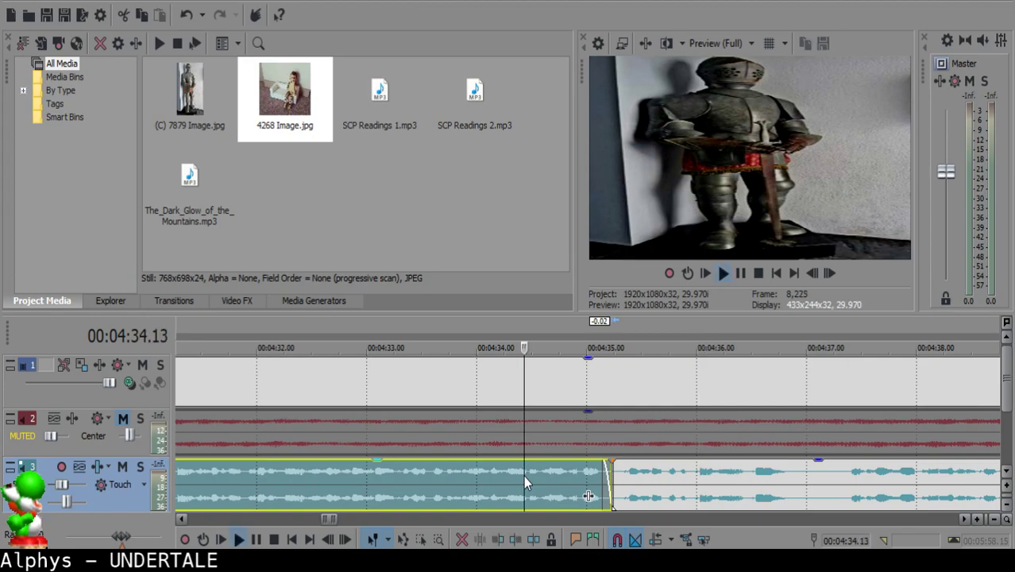
- Play on and split the narration at about 00:04:36.26 and at 00:04:42.28, around the bad take
scroll(627, 475, down, 2)
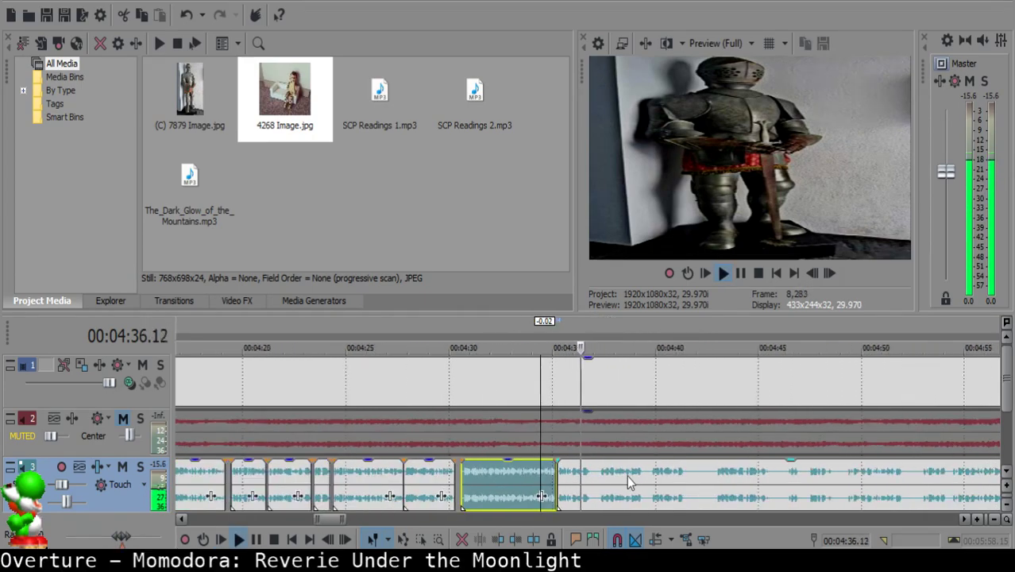
click(600, 476)
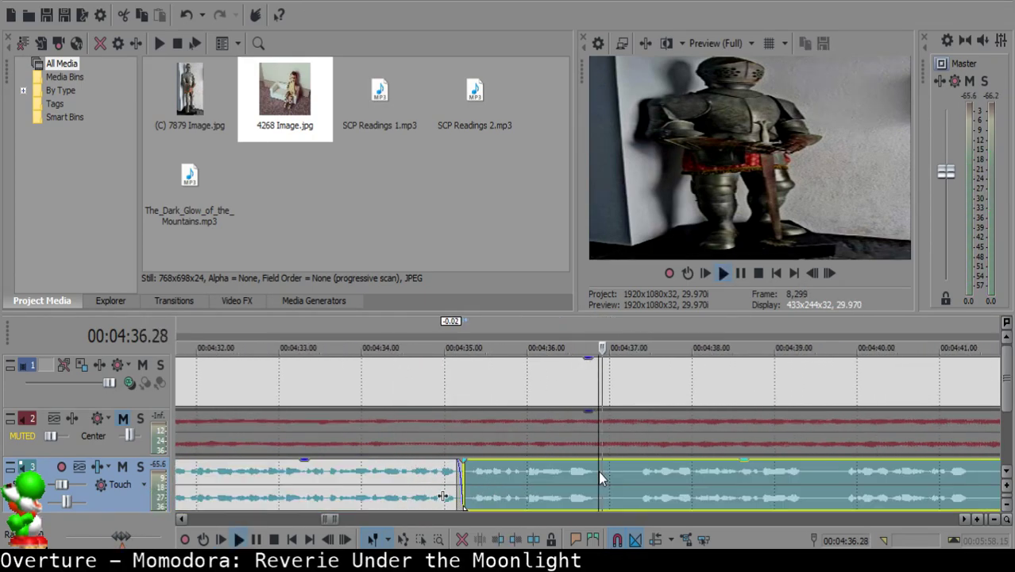
click(656, 478)
scroll(655, 478, down, 2)
click(775, 484)
scroll(770, 486, up, 1)
click(474, 473)
key(space)
key(s)
scroll(474, 473, down, 1)
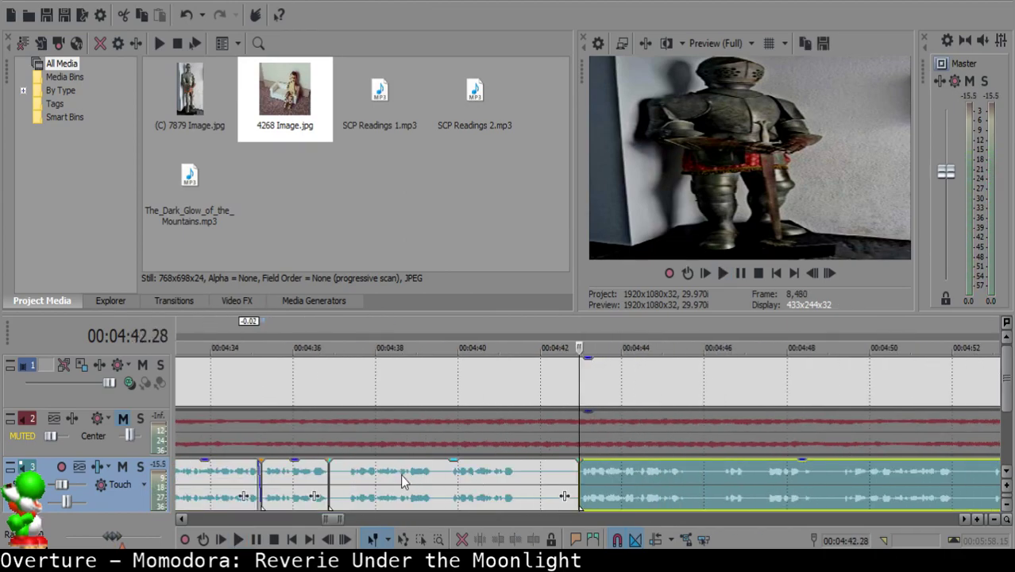
- Delete the bad take, move the remaining narration 5 seconds 28 frames earlier, and play the join
click(337, 475)
key(Delete)
drag(684, 490, 352, 477)
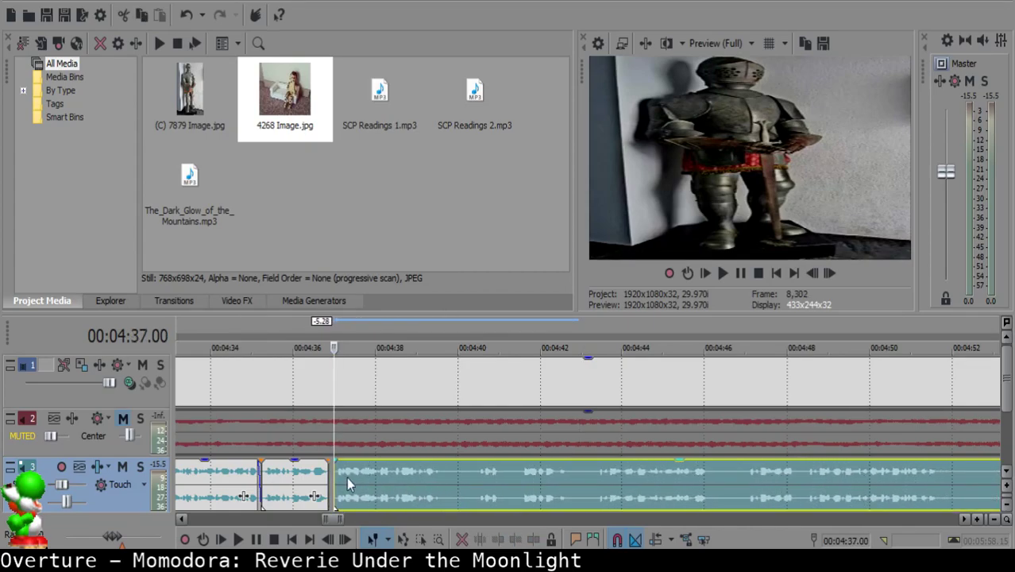
click(309, 479)
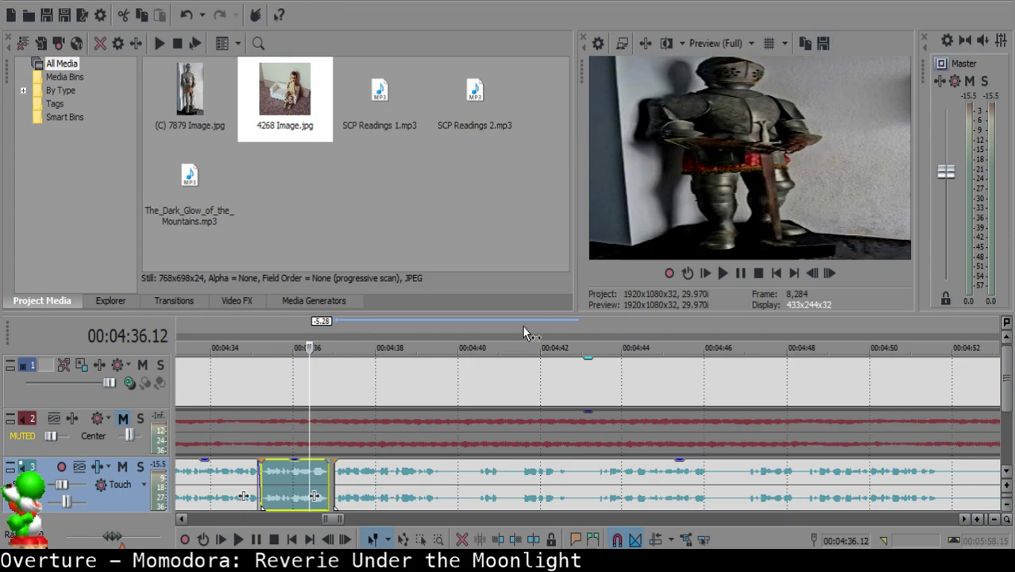
key(space)
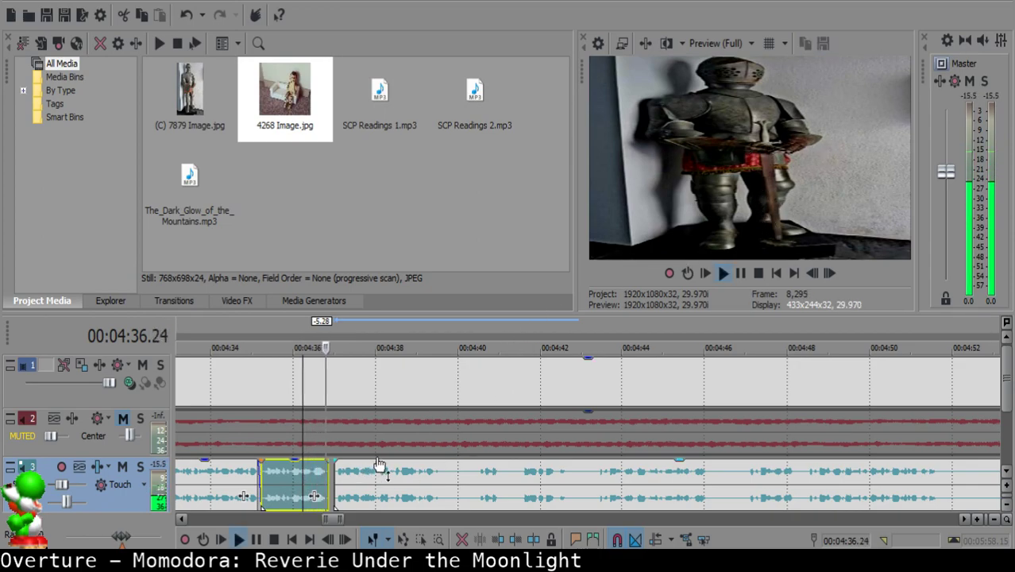
- Move the remaining narration two frames earlier toward the clip ending at about 00:04:36.26, and replay the join
scroll(388, 474, up, 10)
drag(521, 482, 509, 482)
click(312, 496)
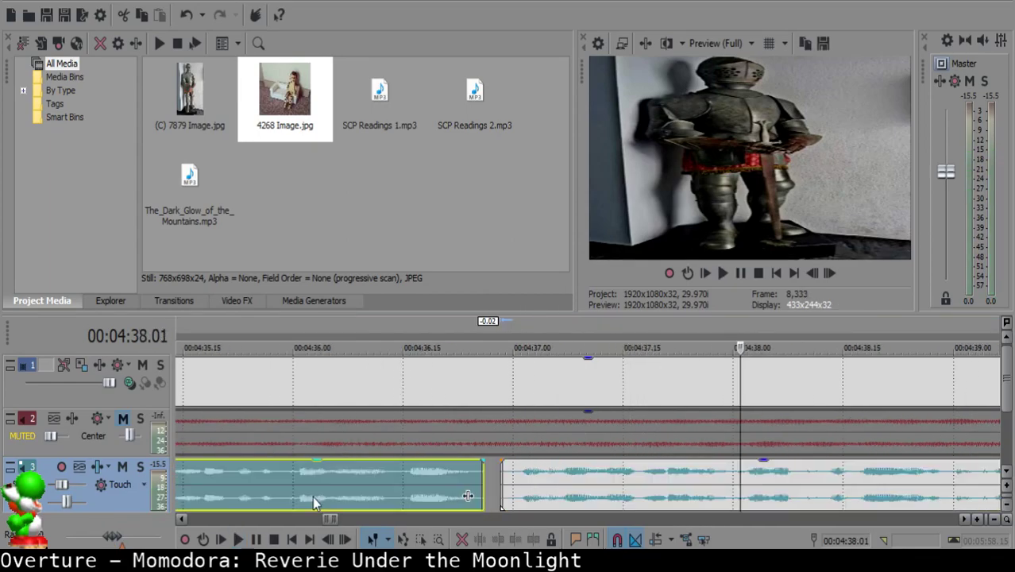
scroll(422, 479, down, 10)
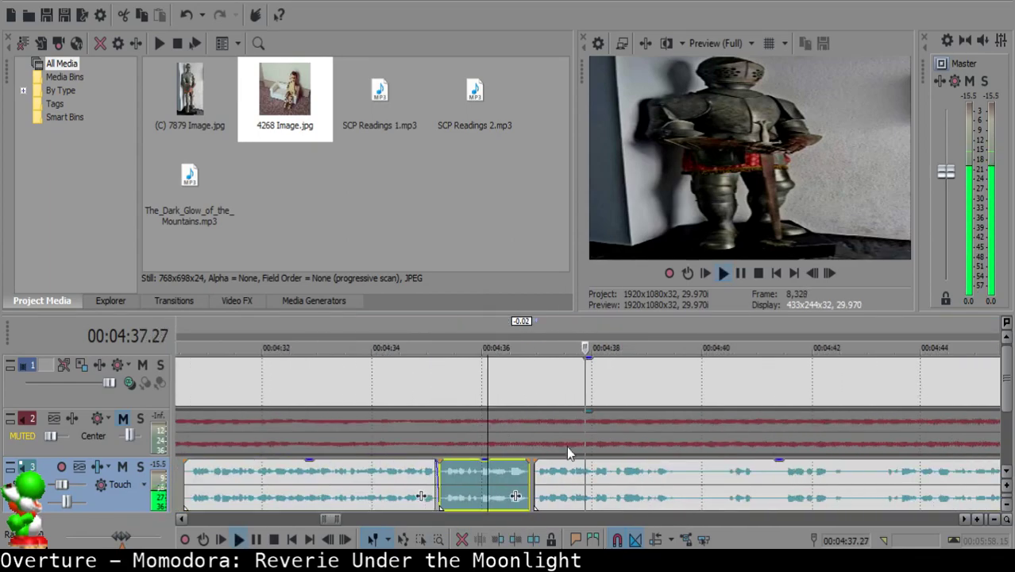
- Split the narration at about 00:04:39.15, where the phrase ends, and play on from the split
scroll(626, 487, up, 5)
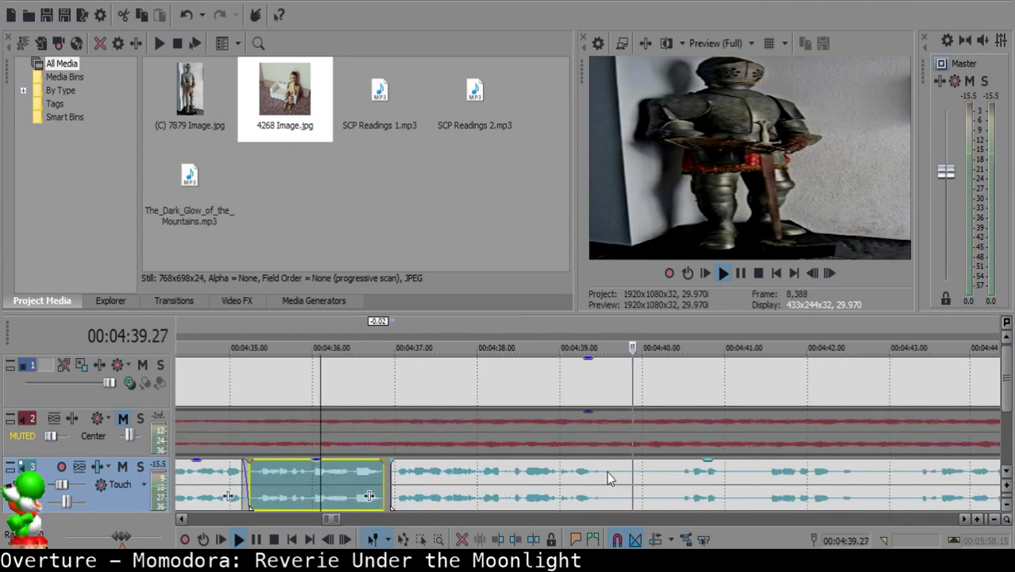
click(606, 471)
key(space)
key(space)
key(s)
key(space)
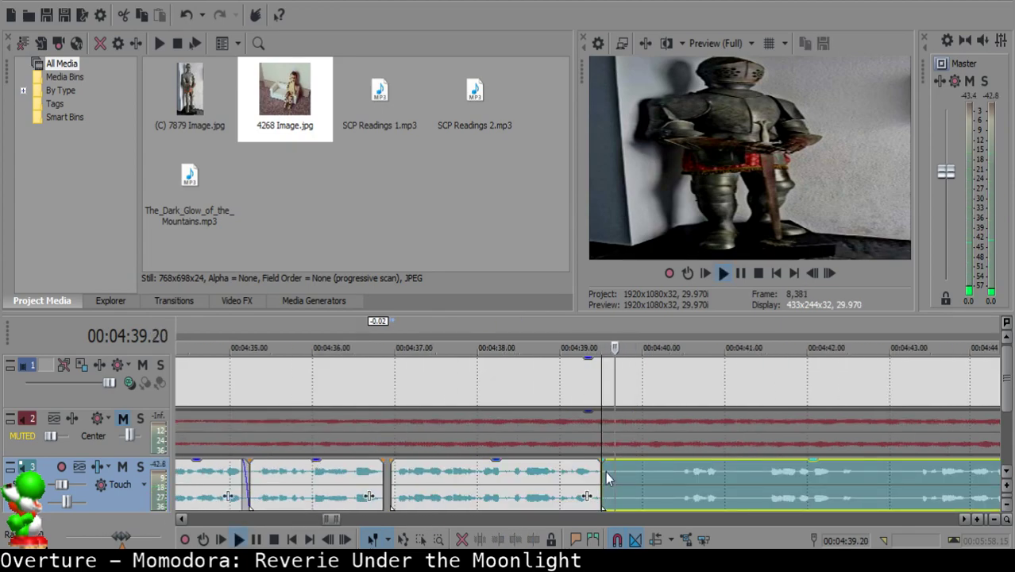
- Split the narration at about 00:04:39.23, delete the short piece before it, and play from the preceding clip after fading out its end
key(Return)
key(s)
click(610, 476)
key(Delete)
click(599, 460)
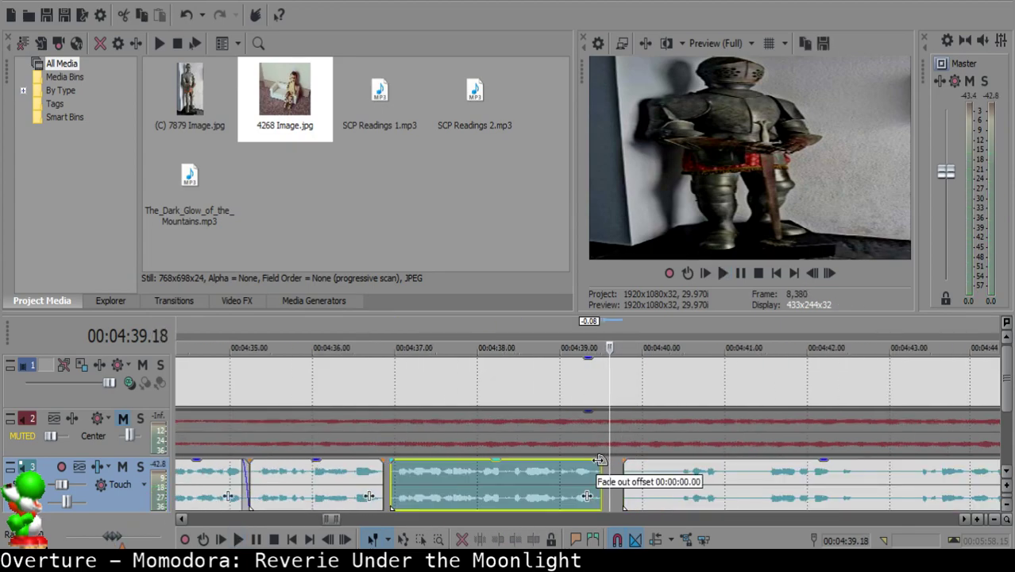
click(538, 476)
key(space)
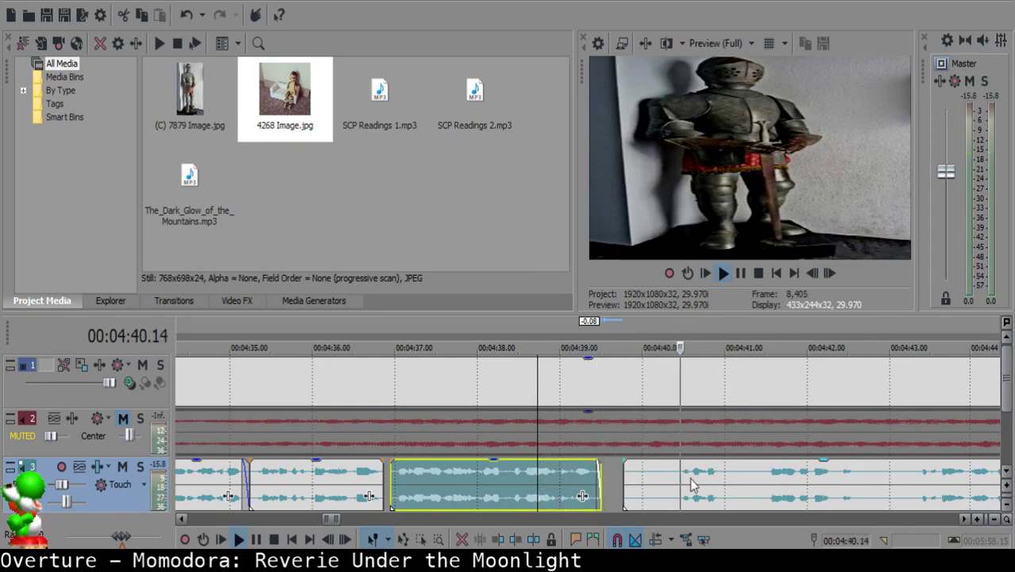
- Split the narration at about 00:04:40.11, delete the pause before it, and move the remaining narration earlier
click(672, 476)
key(s)
key(space)
key(space)
click(637, 471)
key(Delete)
drag(699, 479, 642, 493)
- Replay the join and move the remaining narration later in small steps until it starts at about 00:04:40.00
click(533, 478)
key(space)
click(521, 487)
key(space)
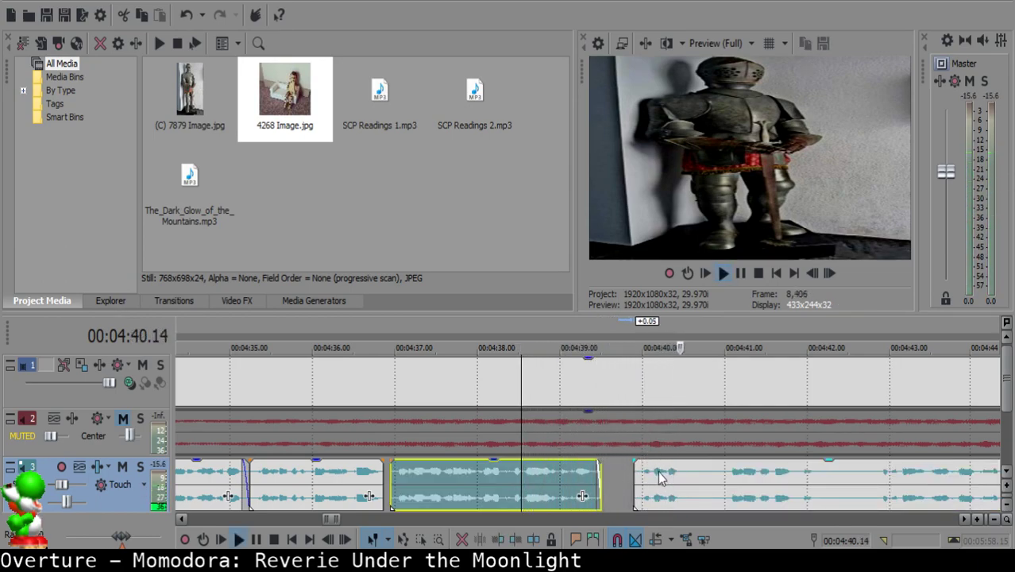
drag(660, 475, 669, 477)
click(624, 485)
key(space)
click(645, 481)
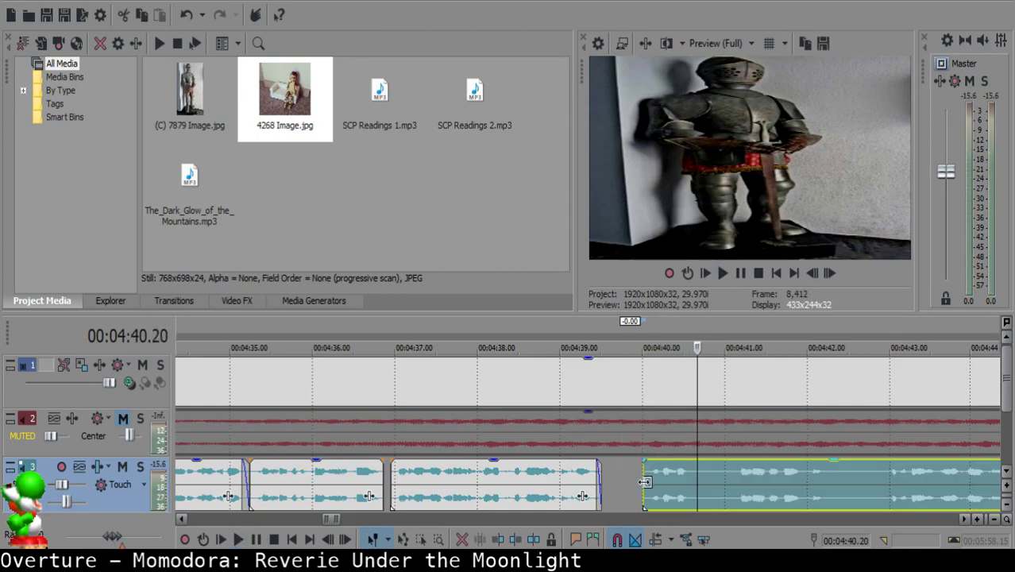
click(637, 481)
key(space)
- Add a three-frame fade-in to the remaining narration, move it one frame later, and replay the join
drag(650, 463, 657, 463)
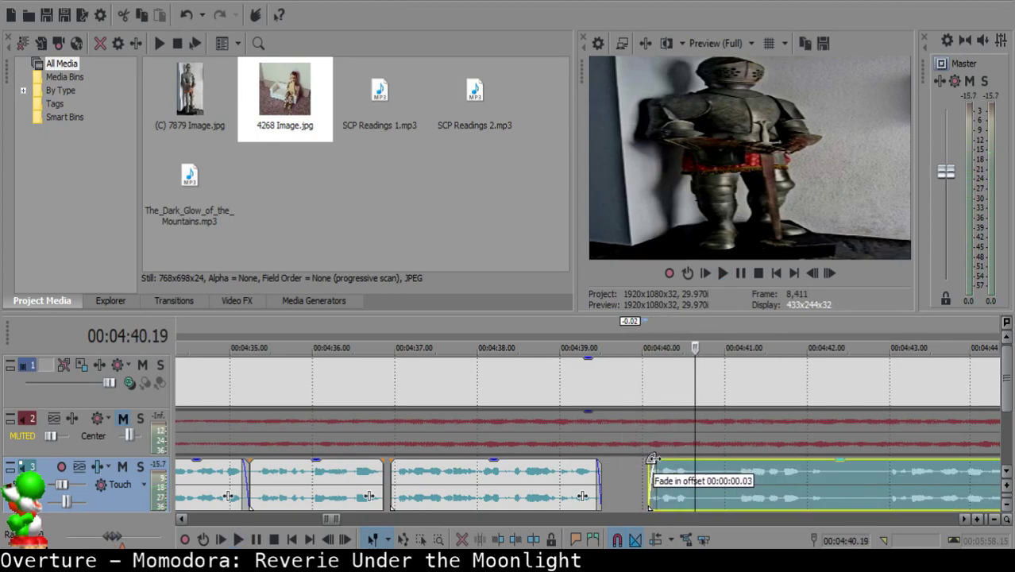
click(527, 476)
key(space)
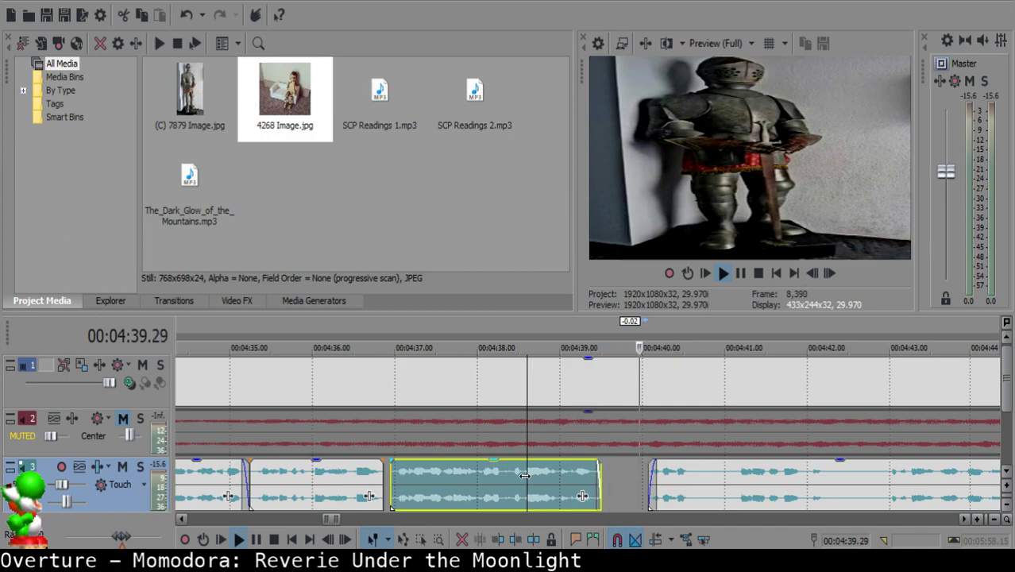
click(669, 476)
click(630, 481)
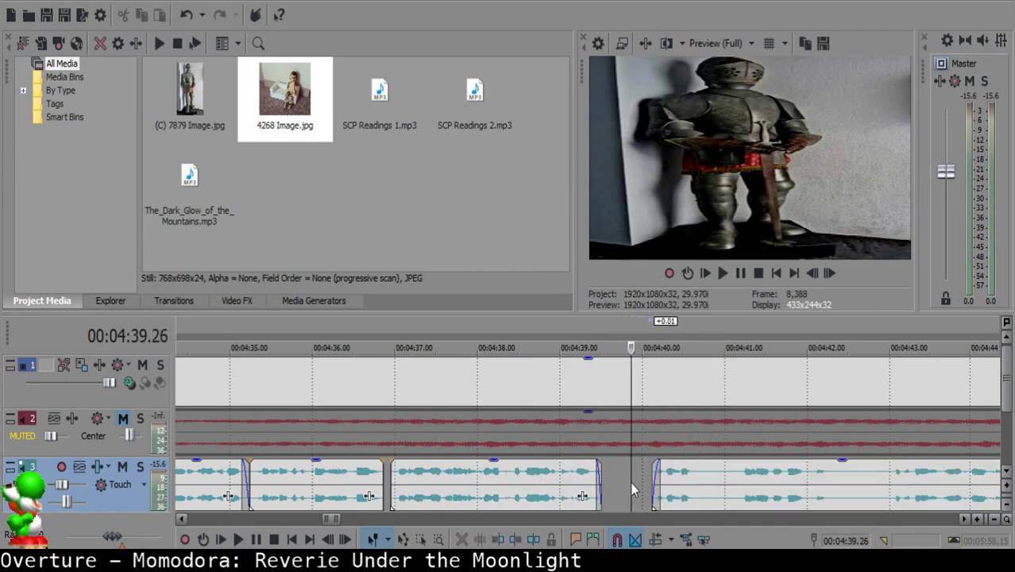
click(526, 477)
key(space)
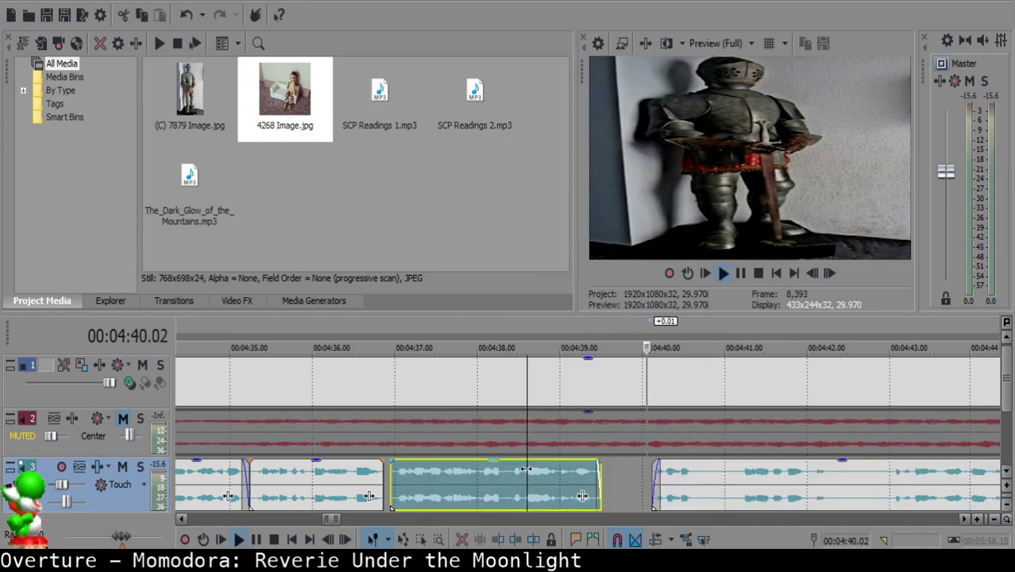
- Move the remaining narration another two frames later and replay the join from about 00:04:38.21
scroll(526, 475, down, 3)
scroll(526, 475, up, 3)
click(561, 470)
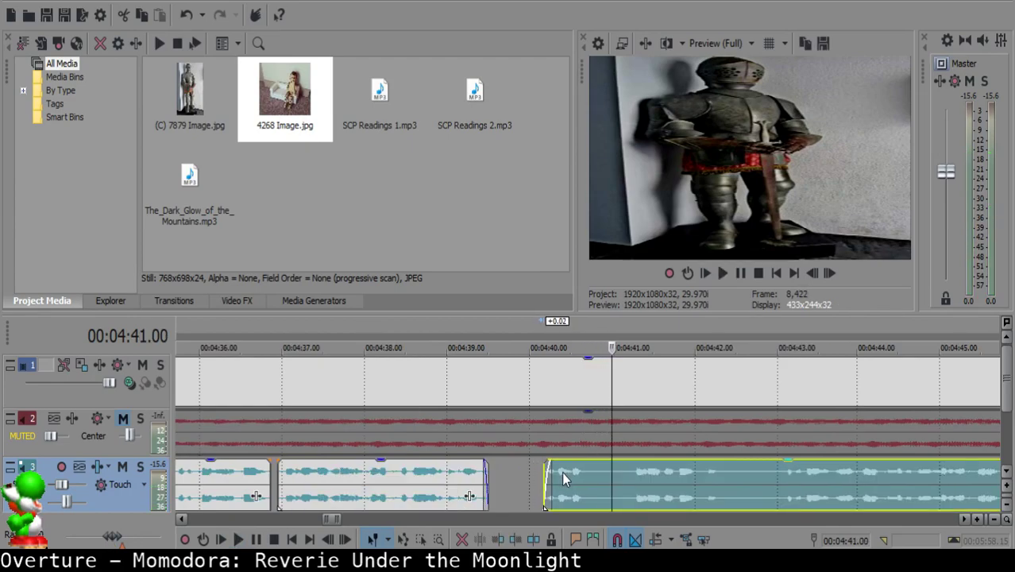
click(424, 472)
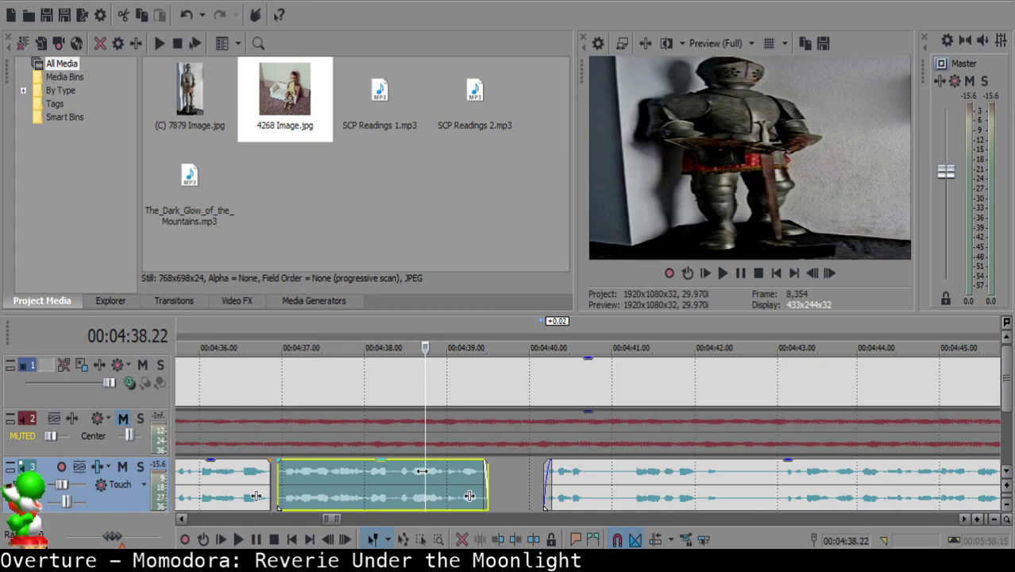
click(423, 478)
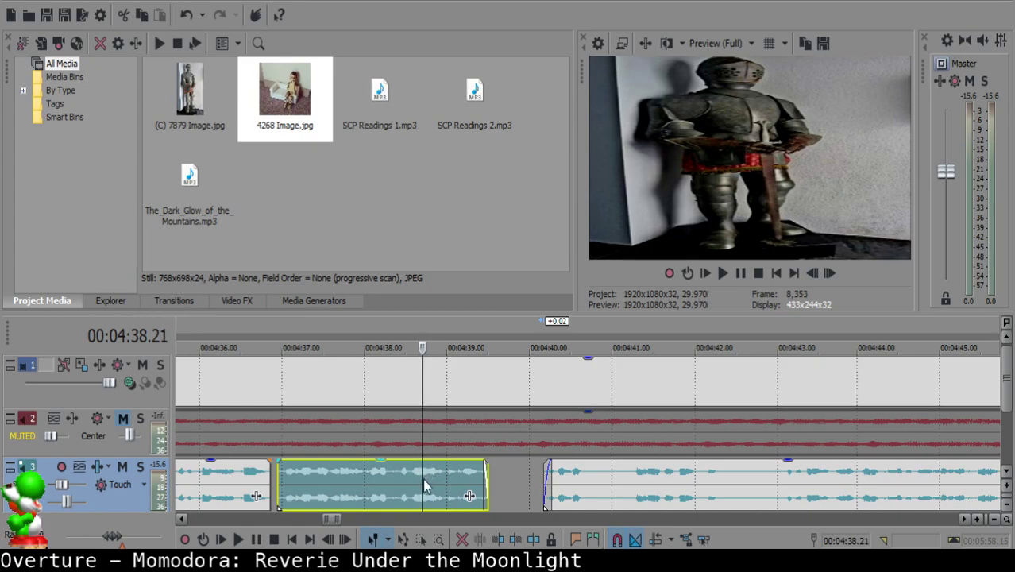
key(space)
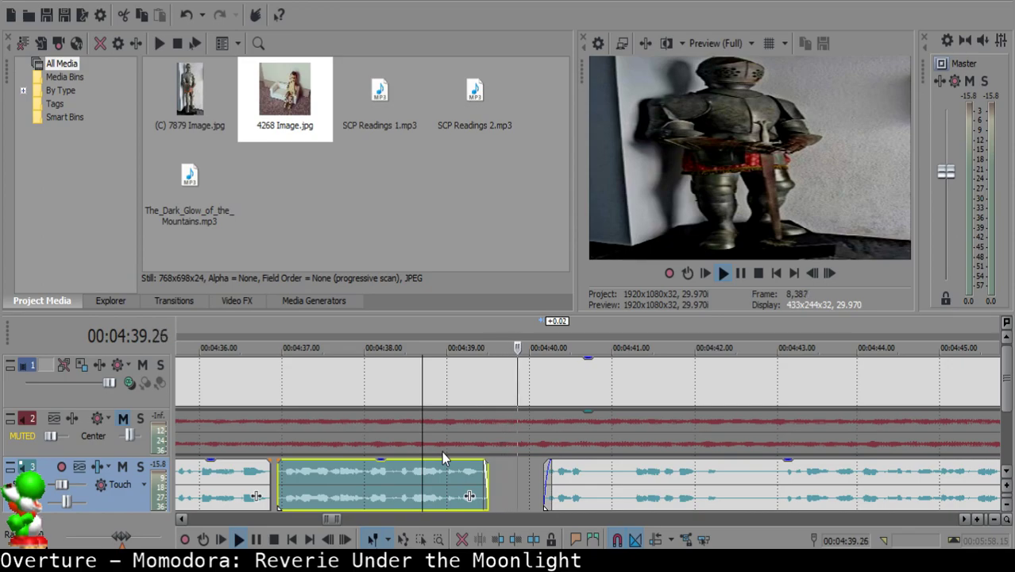
scroll(566, 468, up, 1)
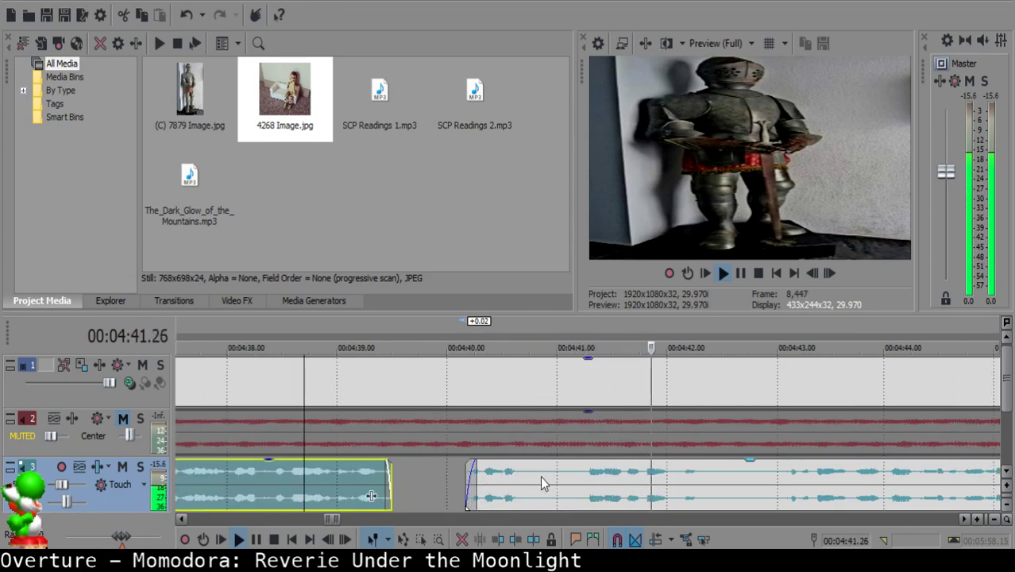
- Split the narration at about 00:04:40.23 and at 00:04:41.03, and delete the pause between the splits
key(space)
click(532, 475)
key(s)
click(568, 475)
key(s)
click(532, 468)
key(Delete)
- Move the remaining narration 10 frames earlier against the clip ending at about 00:04:40.23, and play the join
drag(609, 480, 599, 480)
click(483, 483)
key(space)
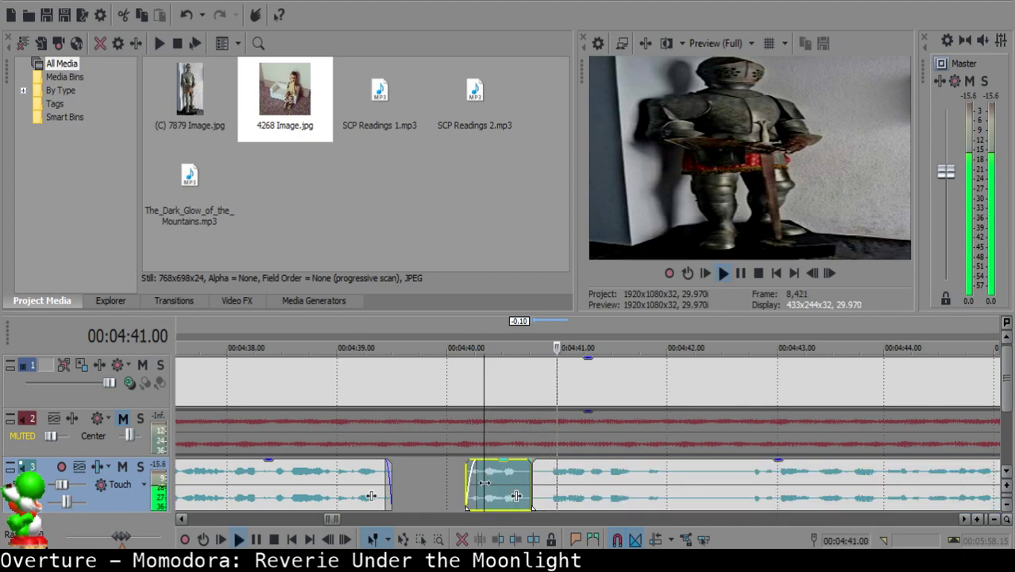
scroll(580, 502, down, 3)
scroll(580, 502, up, 3)
- Split the narration at about 00:04:42.02, where the phrase ends, and play on through the following take
click(602, 482)
key(space)
key(s)
key(space)
scroll(660, 481, down, 3)
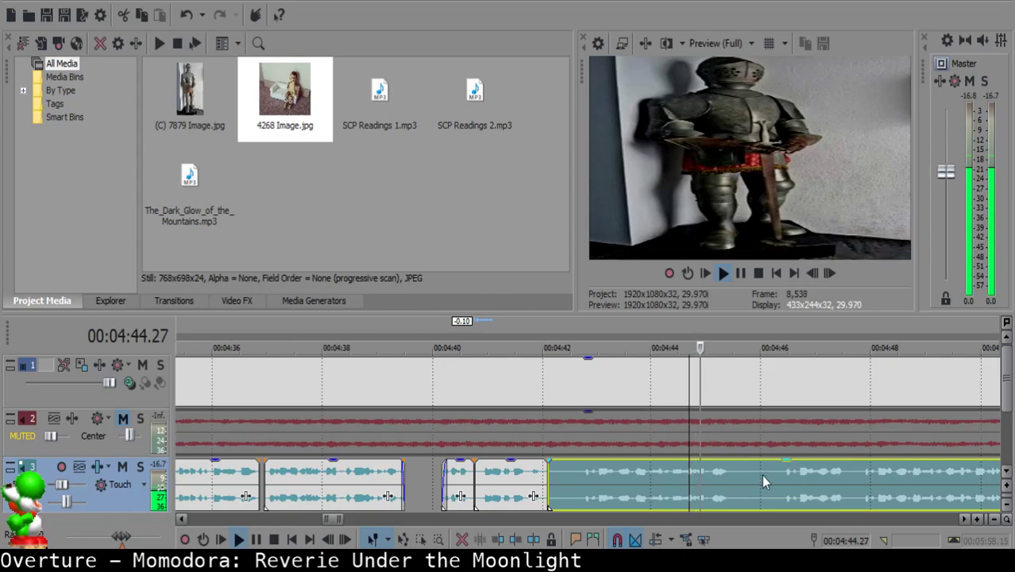
scroll(795, 476, down, 2)
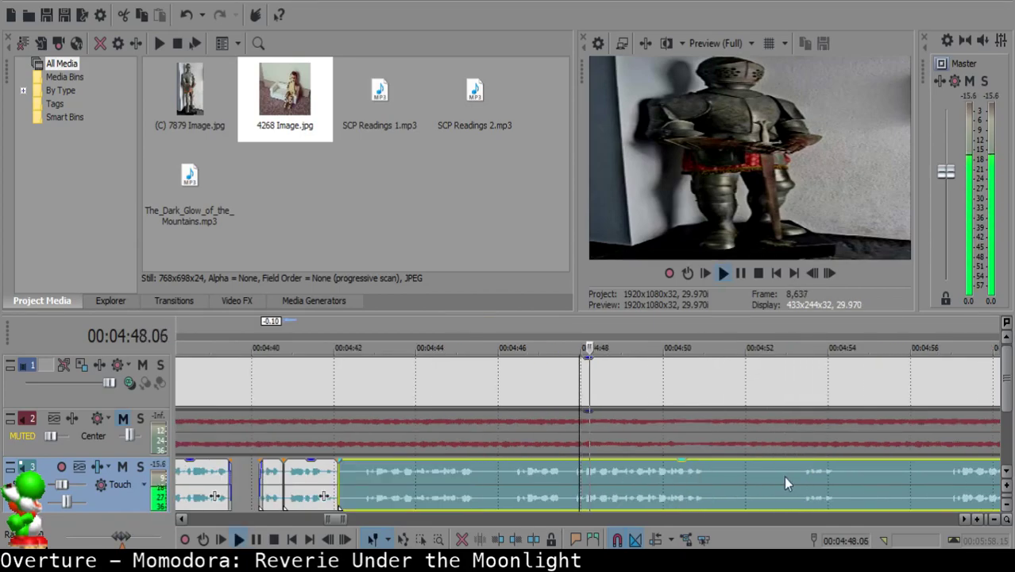
- Split the narration at 00:04:47.24, where the repeated take starts, and delete the bad take before it
key(space)
key(space)
click(571, 469)
key(space)
key(s)
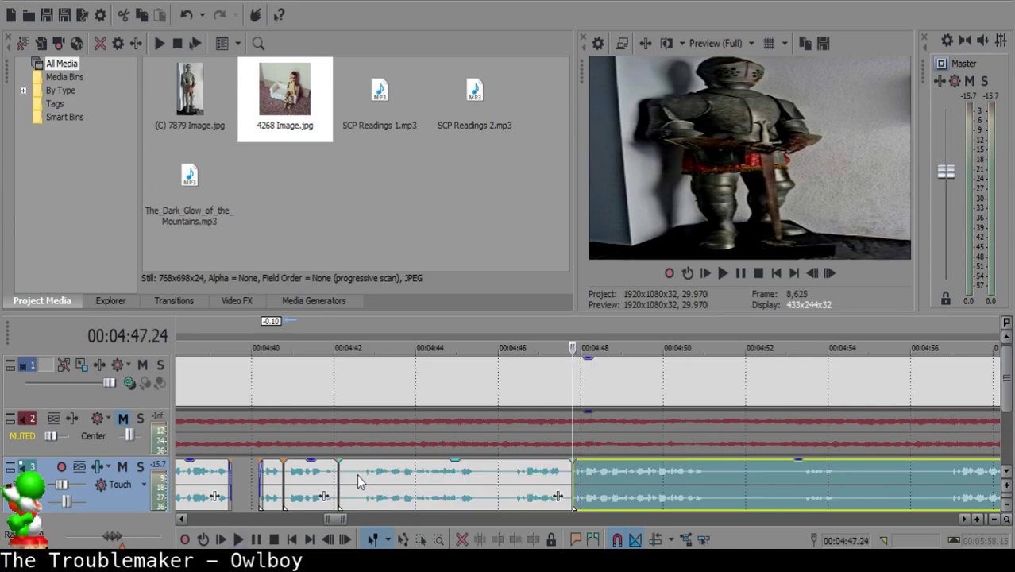
click(345, 473)
click(348, 476)
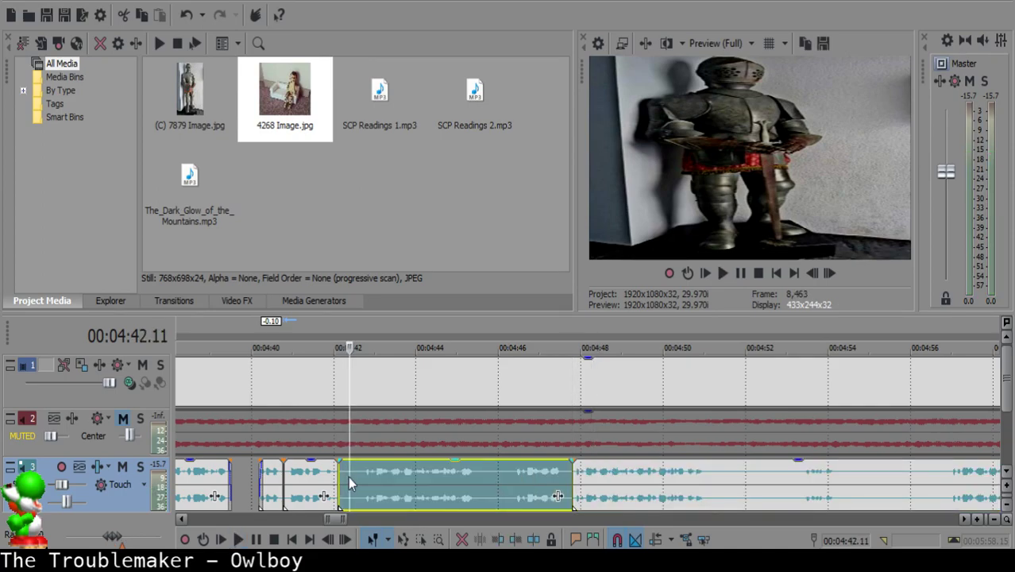
click(355, 471)
key(Delete)
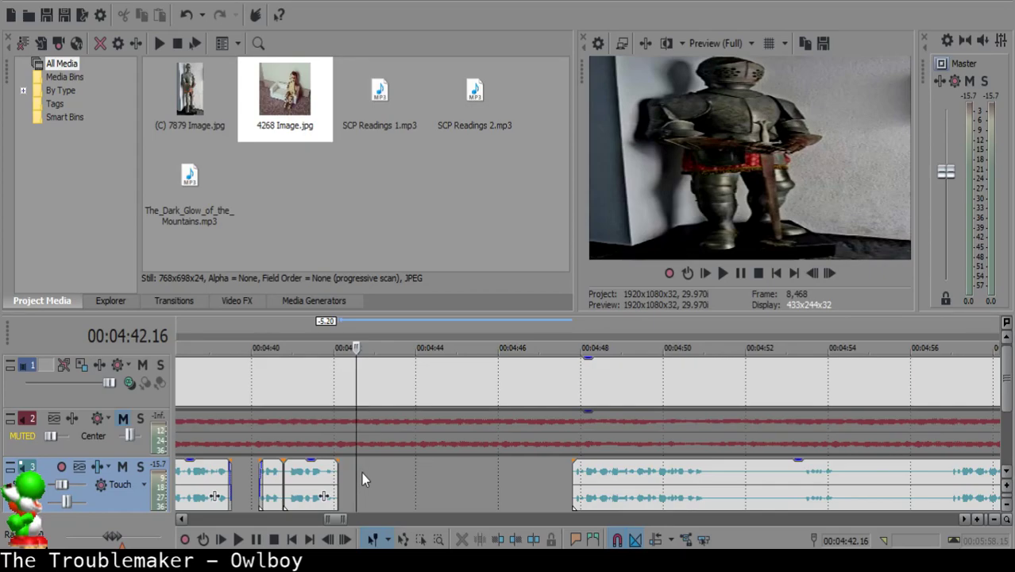
- Move the remaining narration 5 seconds 7 frames earlier and play the join
drag(609, 487, 400, 473)
click(308, 494)
key(space)
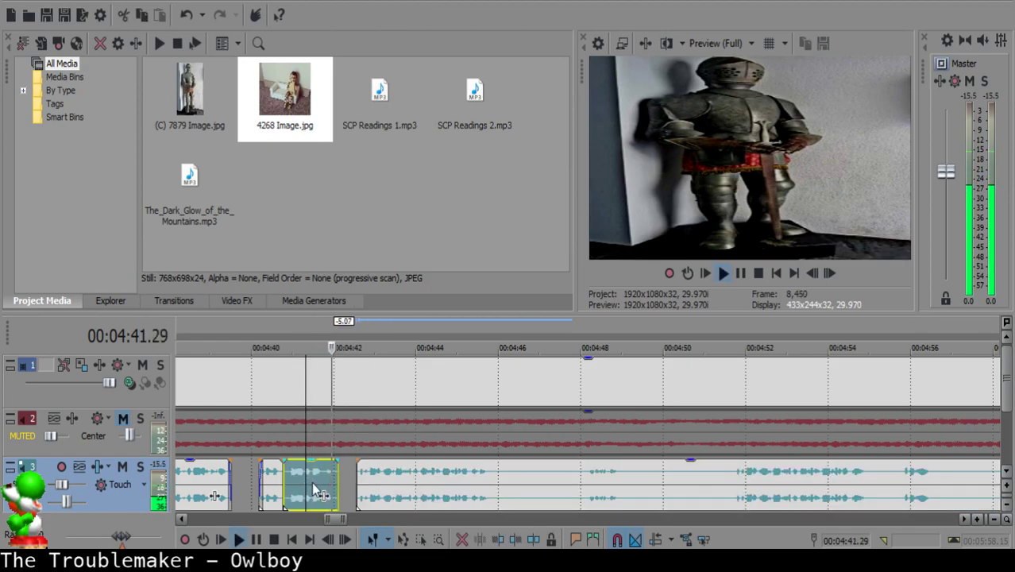
- Move the remaining narration one more frame earlier toward the clip ending at about 00:04:42.02, and replay the join
scroll(518, 501, up, 5)
click(601, 485)
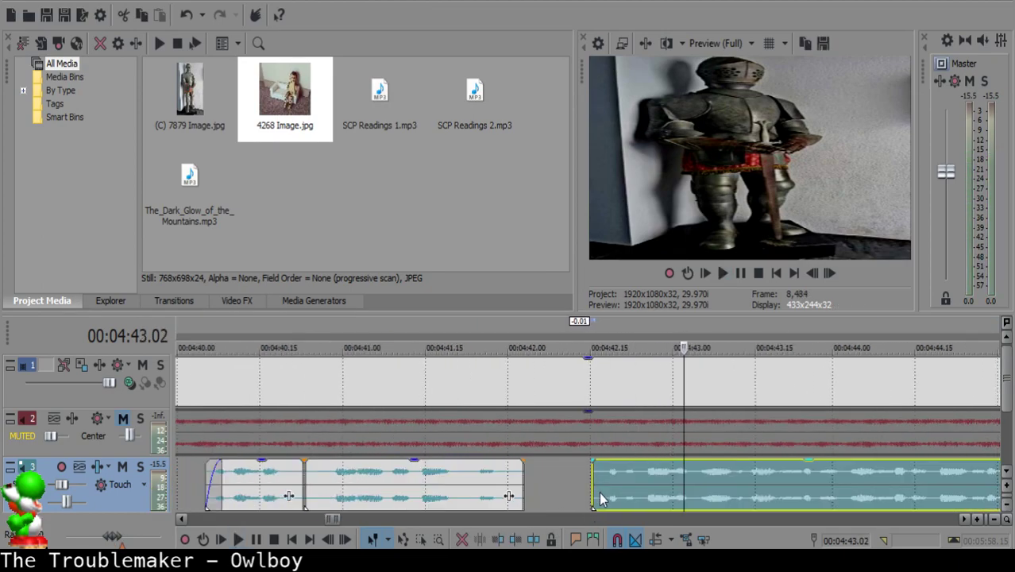
click(380, 500)
key(space)
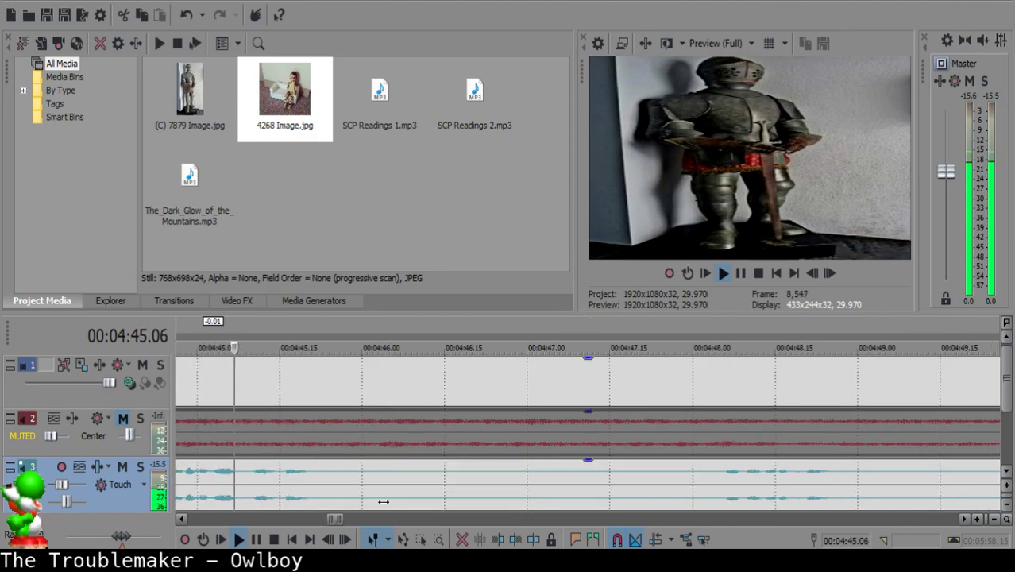
- Split the narration at about 00:04:45.25 and play on to find where the next take begins
click(337, 471)
key(Return)
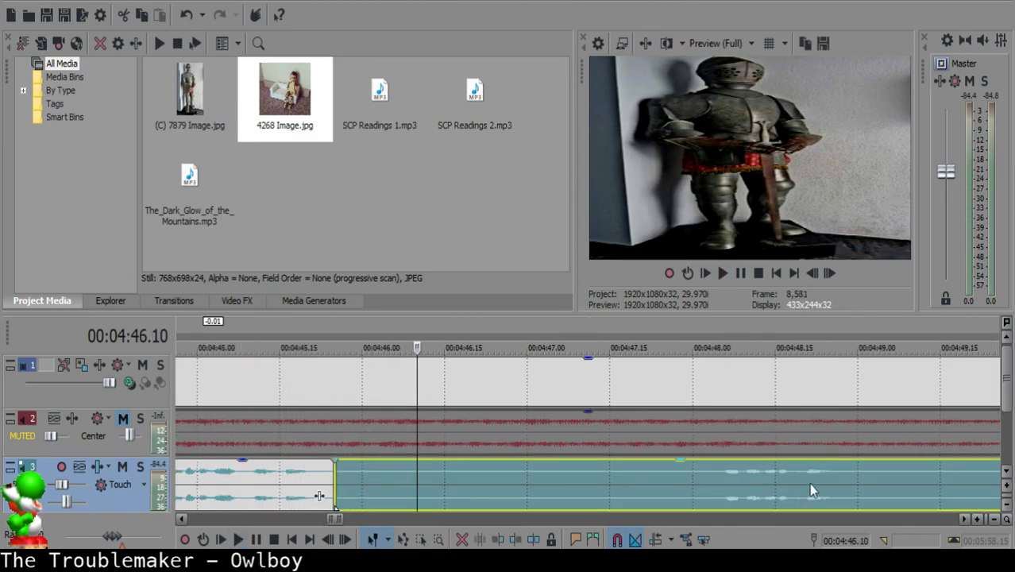
scroll(898, 488, down, 2)
click(906, 489)
key(Return)
scroll(905, 486, down, 1)
key(Return)
key(space)
scroll(608, 472, up, 3)
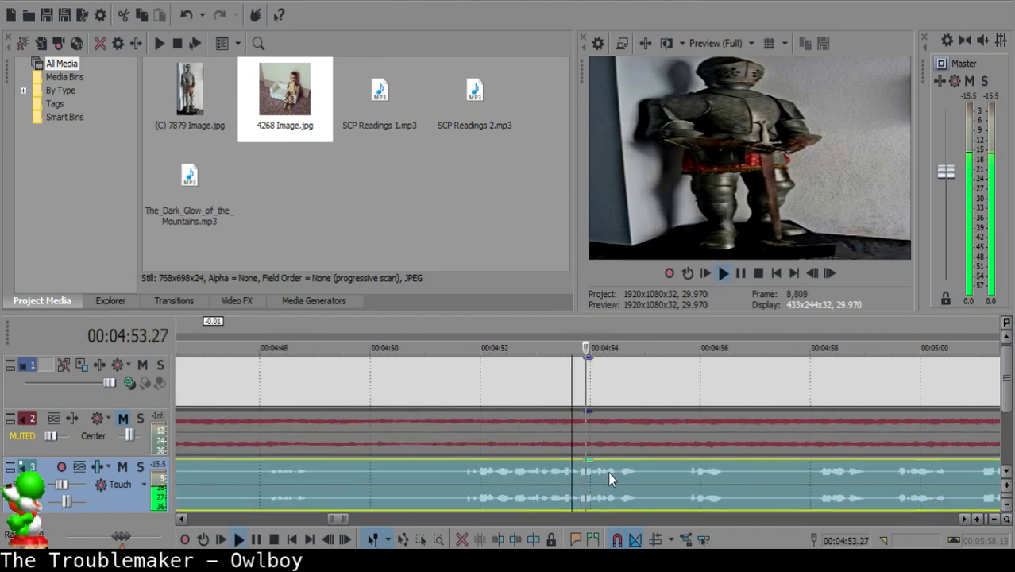
scroll(630, 479, down, 3)
- Split the narration at about 00:04:51.20 and delete both pieces between the clip ending at 00:04:42.02 and this split
click(492, 471)
click(493, 472)
key(s)
click(459, 479)
key(space)
key(Delete)
click(250, 479)
key(Delete)
- Move the remaining narration 9 seconds 4 frames earlier and play the join
drag(585, 479, 333, 478)
click(205, 474)
click(210, 475)
key(space)
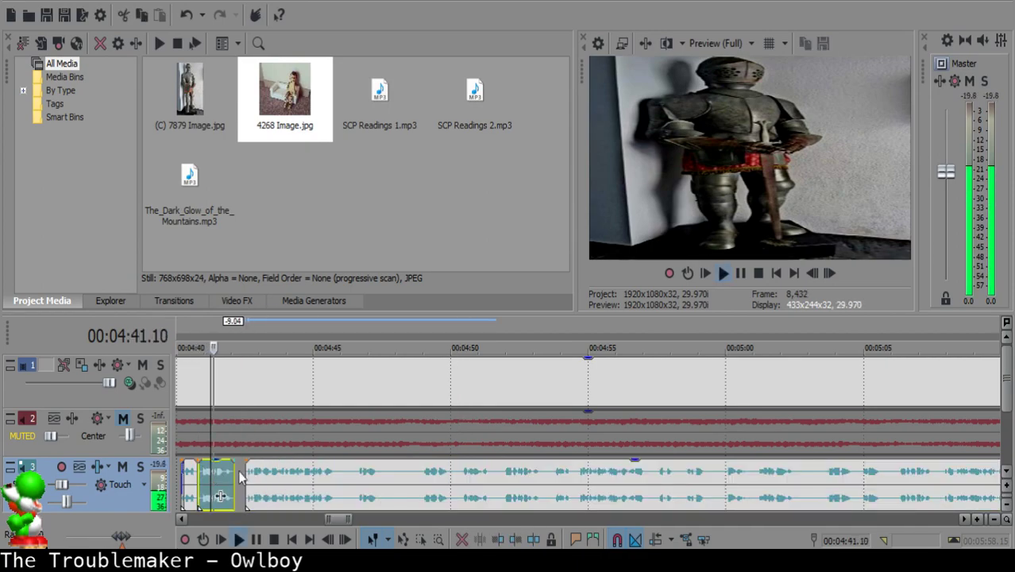
scroll(345, 485, up, 3)
scroll(564, 477, down, 4)
scroll(601, 471, down, 4)
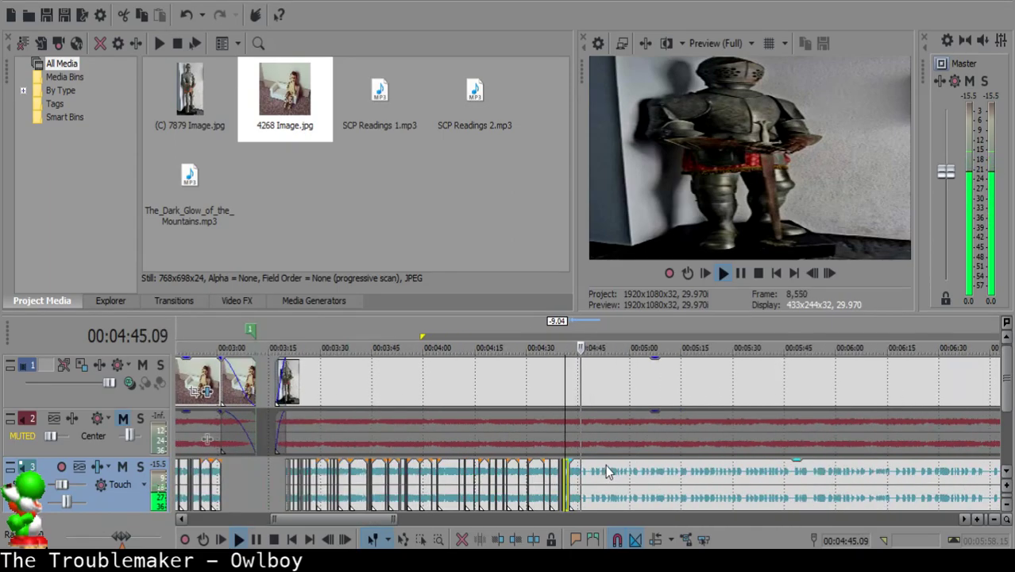
scroll(609, 465, up, 4)
scroll(608, 465, up, 4)
- Split the narration at about 00:04:45.27 and at 00:04:46.09, and delete the piece between the splits
click(550, 477)
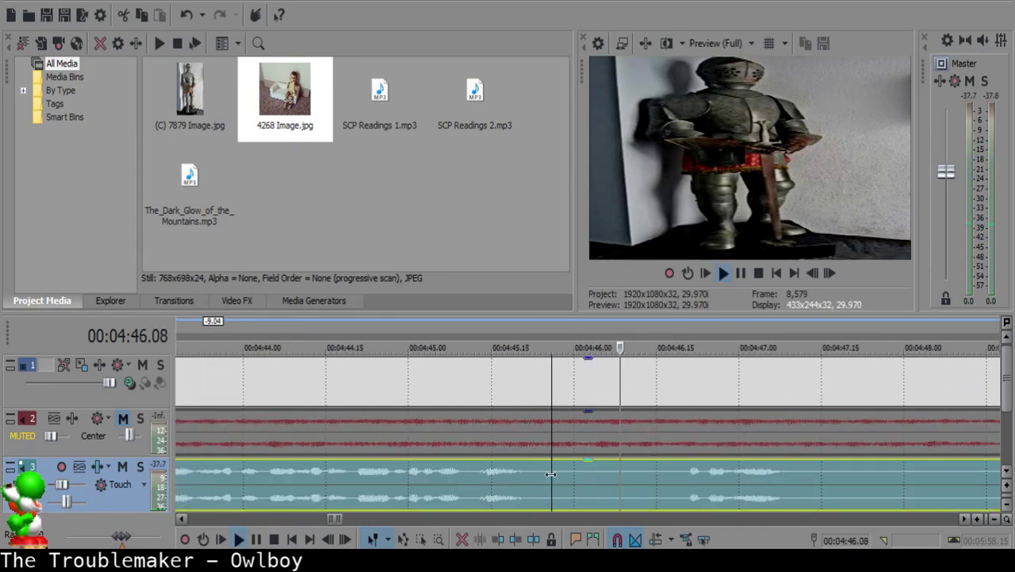
key(space)
click(556, 477)
key(s)
key(space)
key(Return)
key(s)
click(602, 476)
key(Delete)
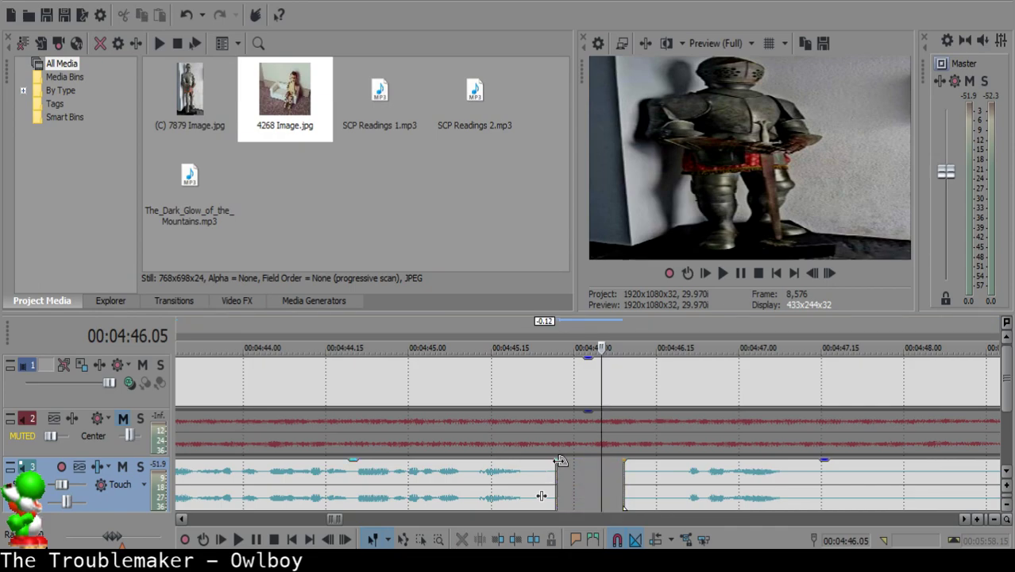
- Add a fade-out of about six frames to the clip ending at 00:04:45.27, and play its end
drag(560, 460, 525, 462)
click(441, 497)
key(space)
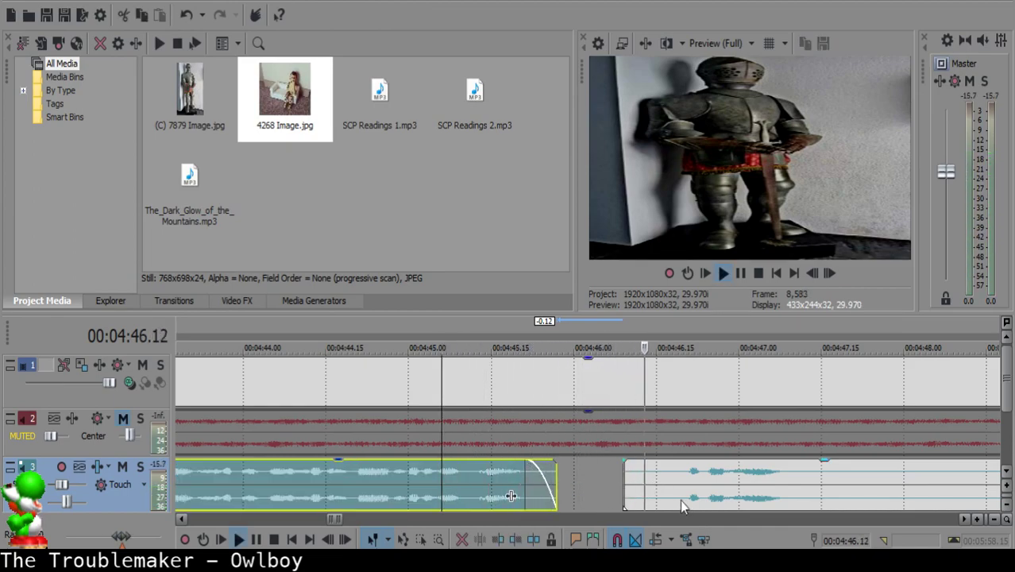
- Split the narration at about 00:04:46.18, just before the next phrase, and delete the pause before it
scroll(680, 499, down, 3)
click(747, 477)
click(577, 472)
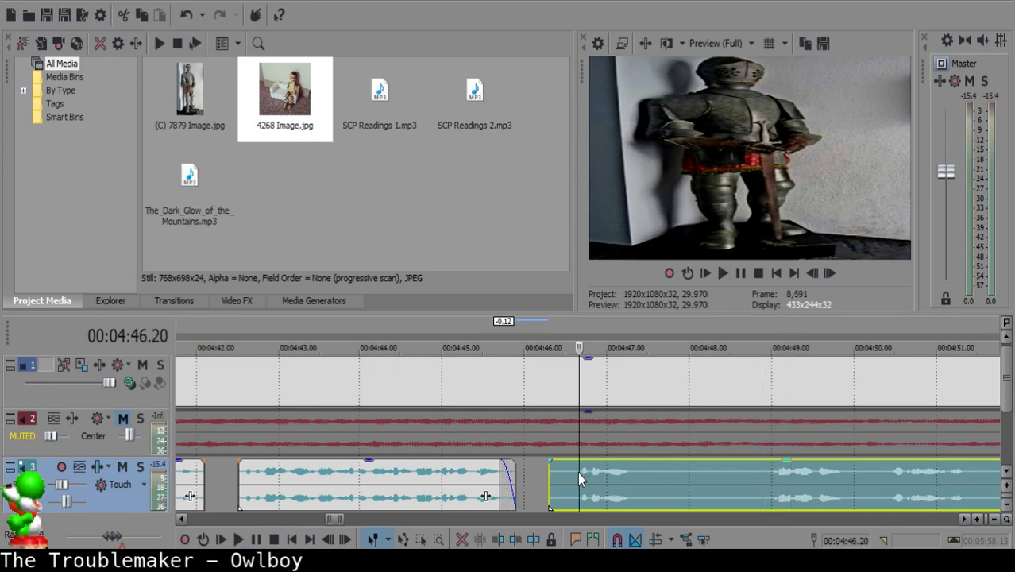
key(Return)
click(574, 469)
key(space)
key(space)
key(s)
click(552, 480)
- Move the remaining narration 14 frames earlier and play the join after the faded-out clip
drag(588, 486, 552, 469)
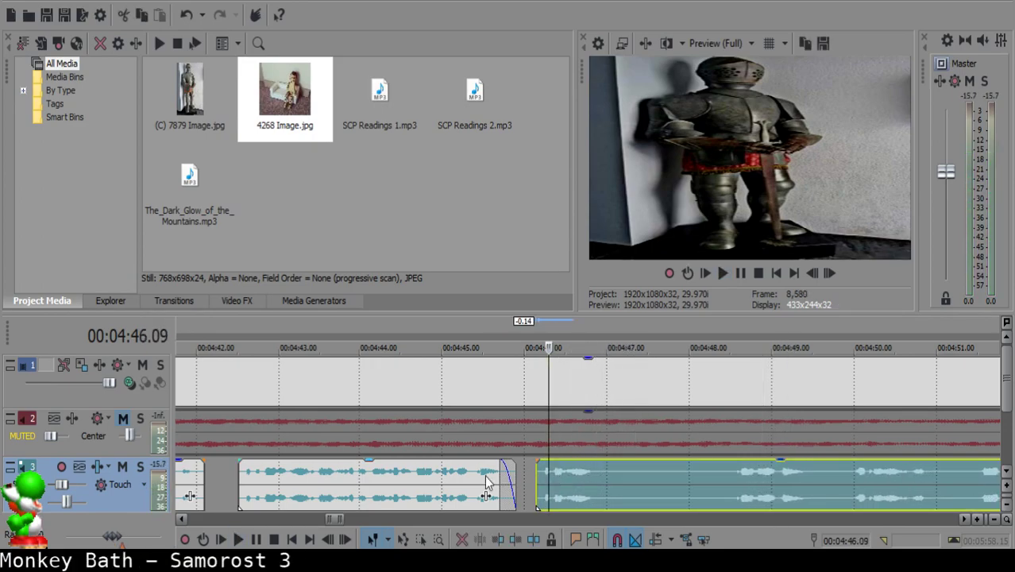
click(449, 481)
key(space)
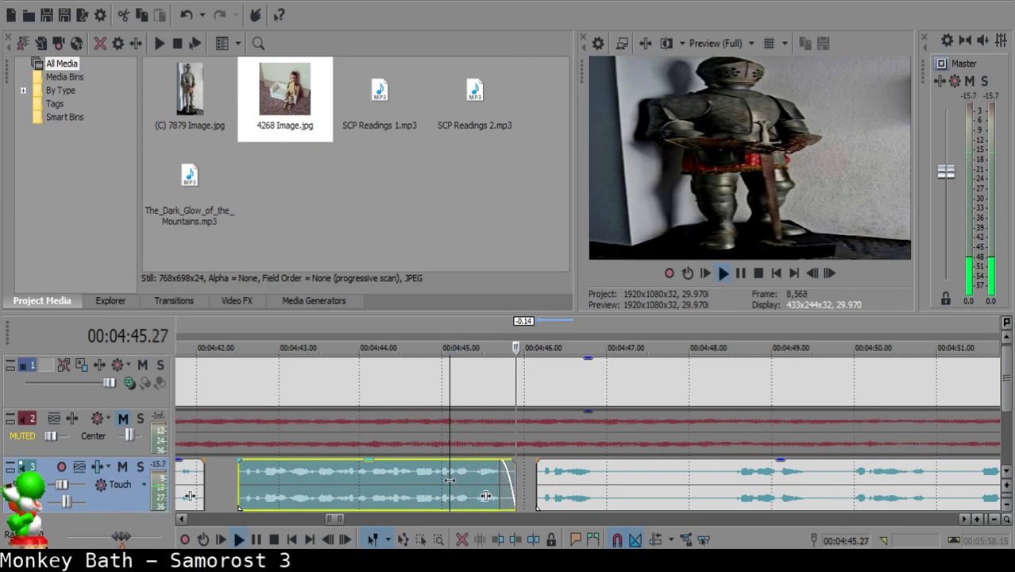
- Move the remaining narration slightly later so it starts at about 00:04:46.07, replay the join, and play on past the phrase
click(556, 481)
key(space)
click(451, 481)
key(space)
key(space)
click(592, 491)
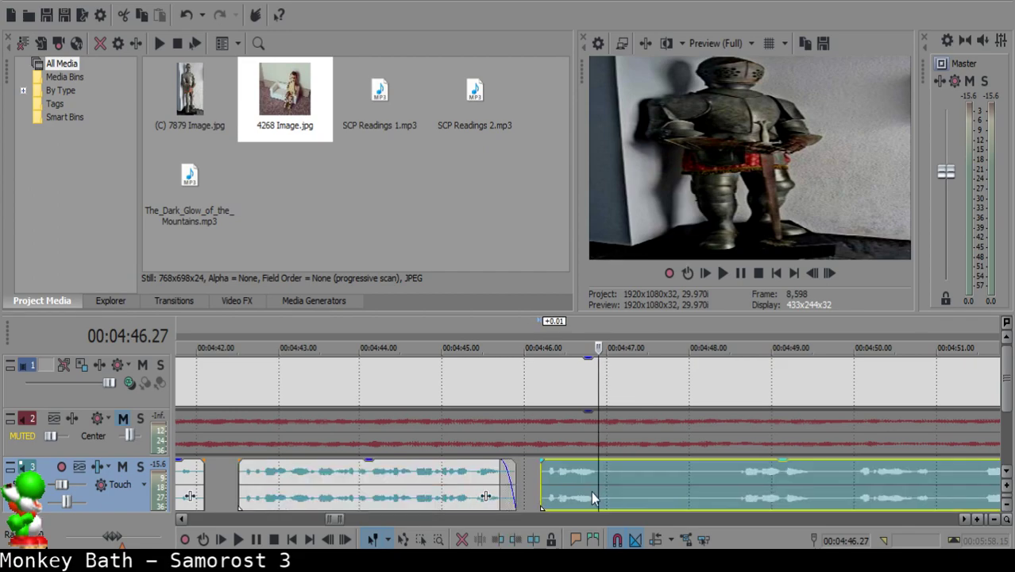
click(445, 488)
key(space)
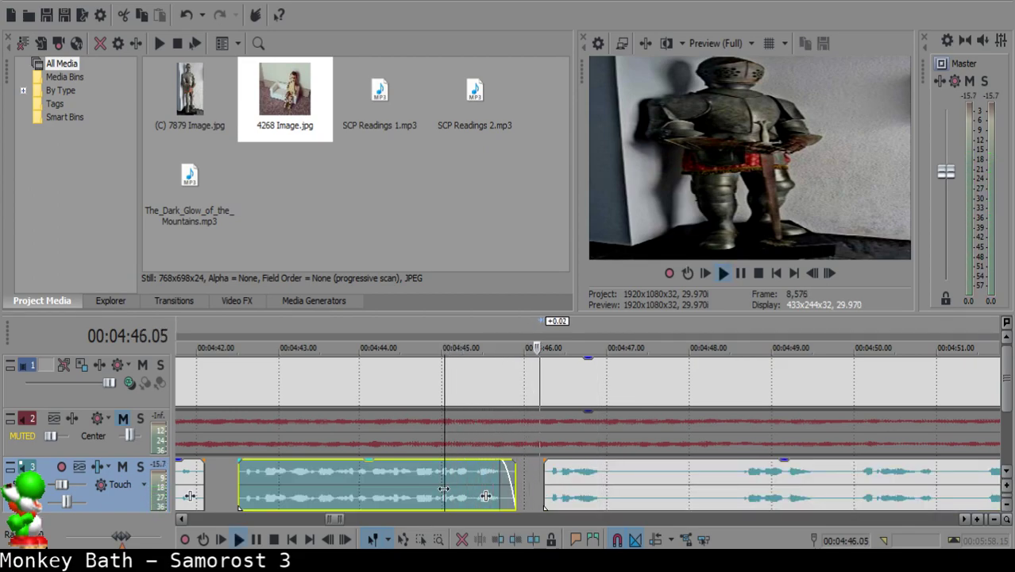
click(611, 472)
key(space)
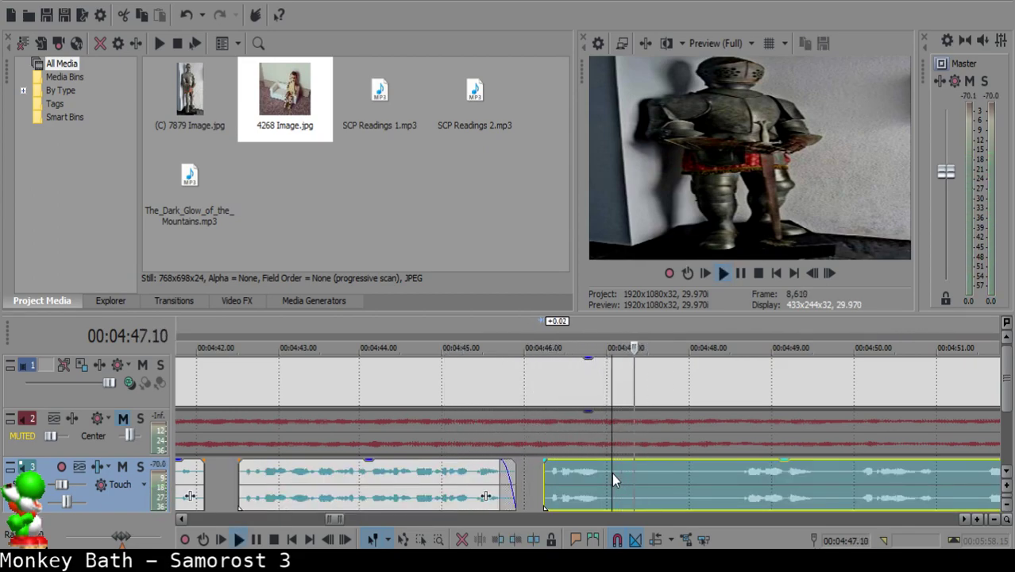
- Split the narration at about 00:04:47.02 and 00:04:48.16, around the pause after the phrase, and delete the piece between the cuts
key(s)
click(737, 483)
key(space)
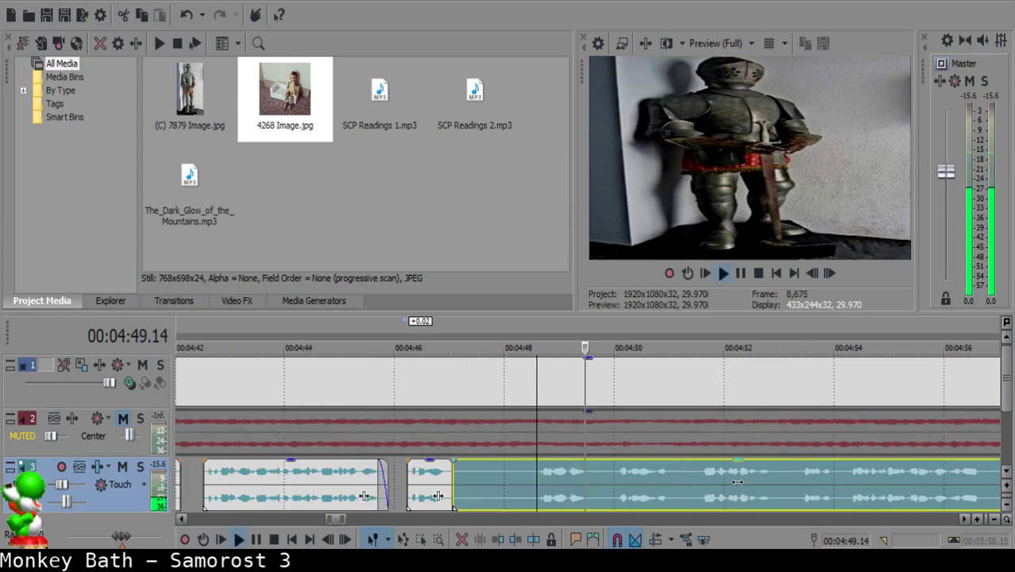
click(493, 474)
key(space)
key(s)
click(398, 478)
key(Delete)
- Move the remaining narration 1 second 5 frames earlier and play across the shortened gap into the next phrase
drag(551, 480, 444, 473)
click(345, 476)
key(space)
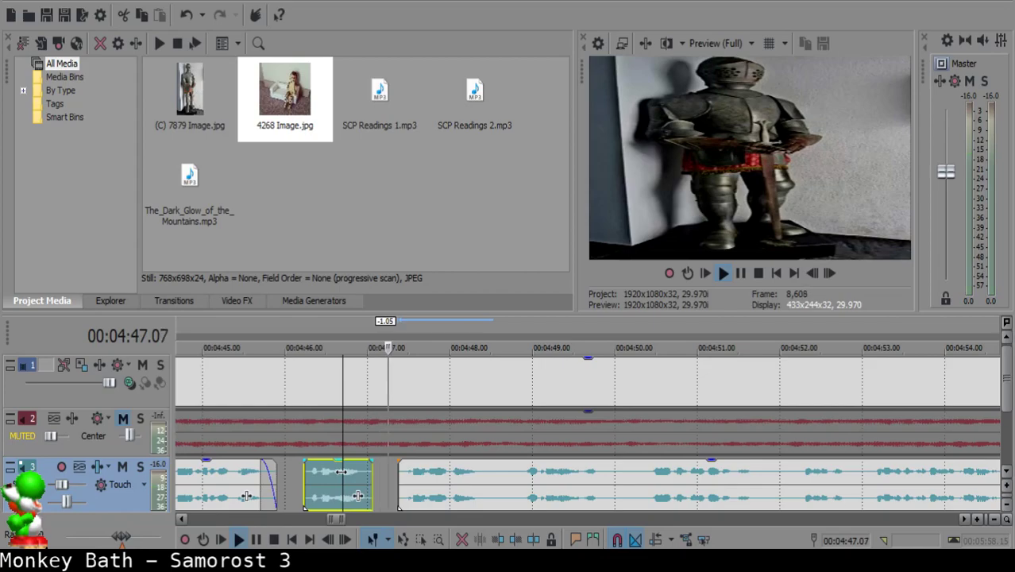
scroll(603, 496, up, 3)
scroll(641, 496, down, 8)
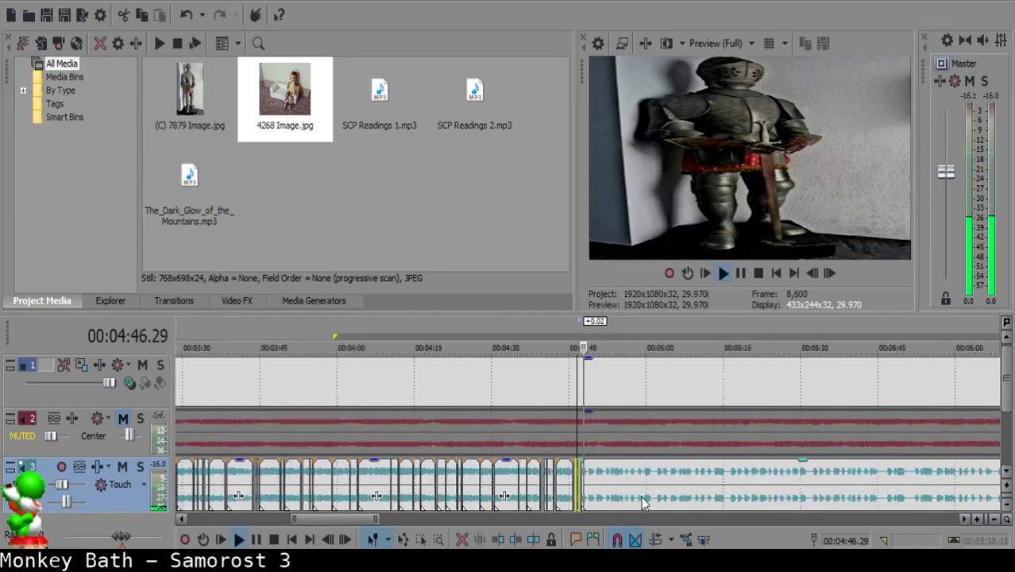
scroll(643, 501, up, 7)
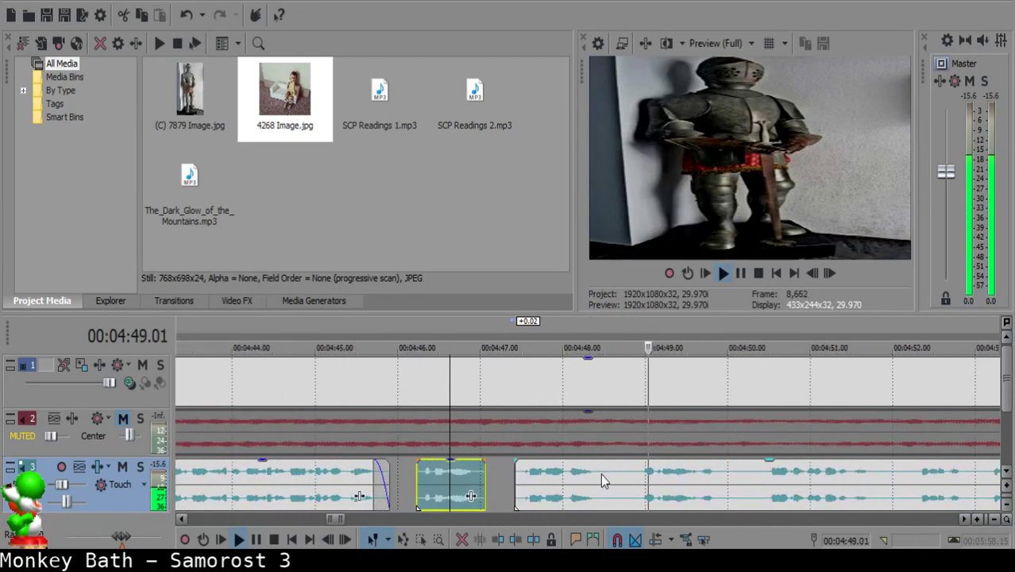
- Cut out the pause between about 00:04:48.15 and 00:04:48.22, move the remaining narration 7 frames earlier, and play the join
click(603, 476)
key(s)
key(space)
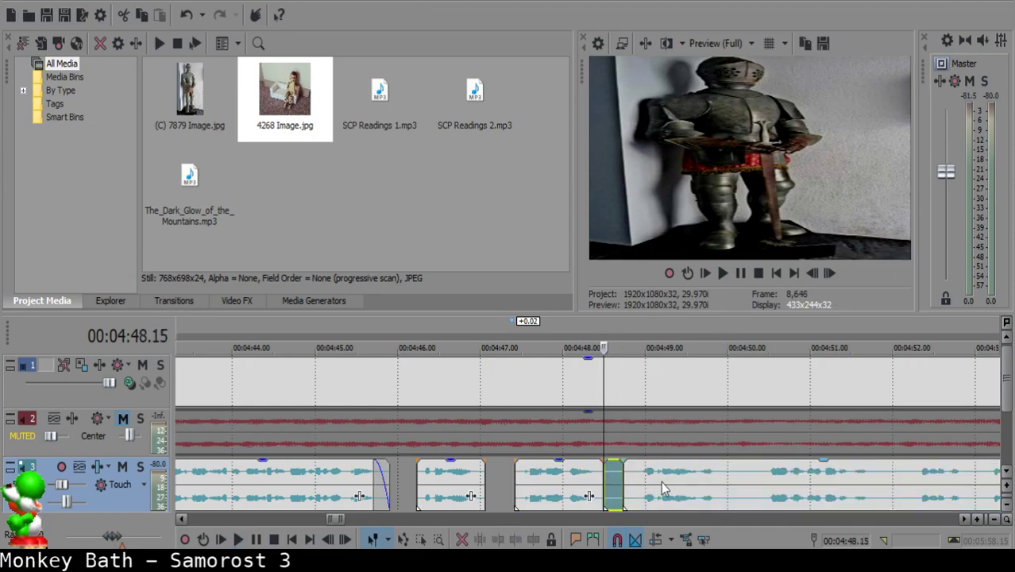
click(475, 477)
click(542, 478)
key(space)
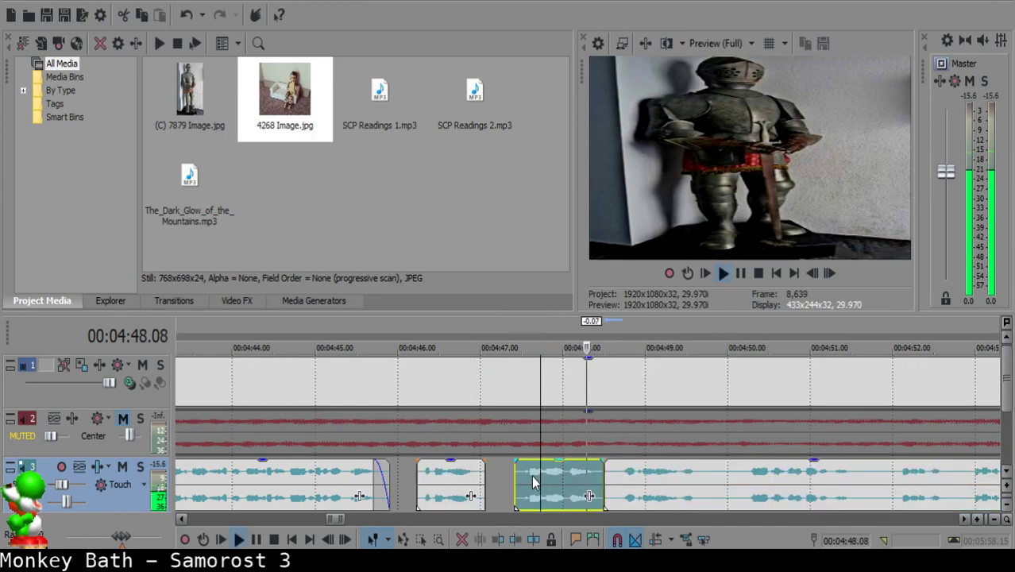
- Cut two more frames off the start of the remaining narration at 00:04:48.17, close the gap, and replay the join
scroll(534, 482, down, 2)
scroll(569, 481, up, 4)
key(Return)
click(513, 475)
key(s)
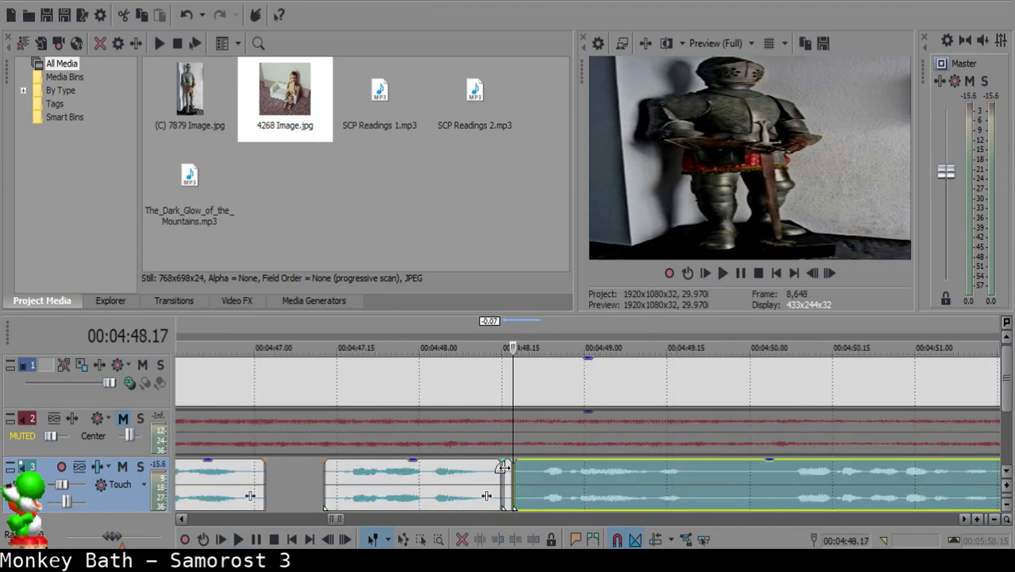
click(409, 482)
key(space)
- Split the narration at the end of the phrase at about 00:04:49.21, and play on into the next phrase
scroll(508, 480, down, 2)
scroll(551, 477, up, 3)
click(675, 477)
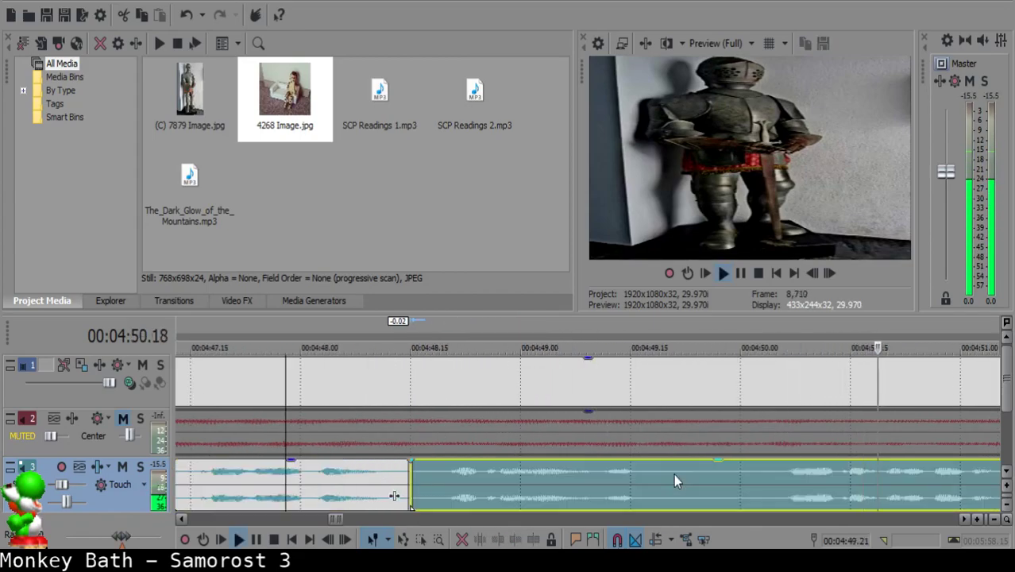
key(Return)
click(674, 475)
key(s)
scroll(699, 479, down, 3)
click(654, 484)
key(space)
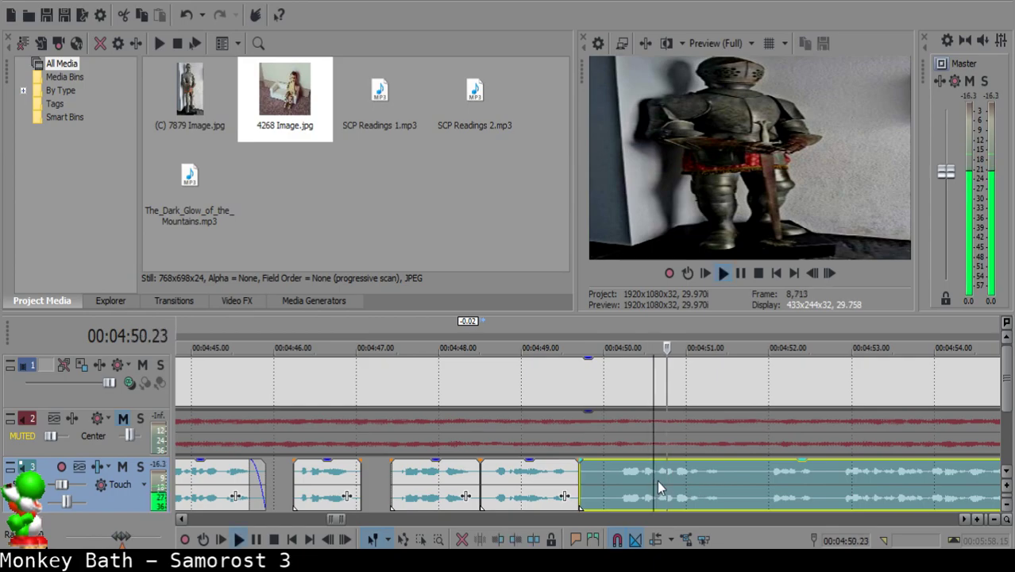
- Split before the next phrase at about 00:04:50.02, remove the pause piece, and move the remaining narration 8 frames earlier
scroll(657, 485, down, 1)
scroll(658, 484, up, 1)
click(475, 479)
key(space)
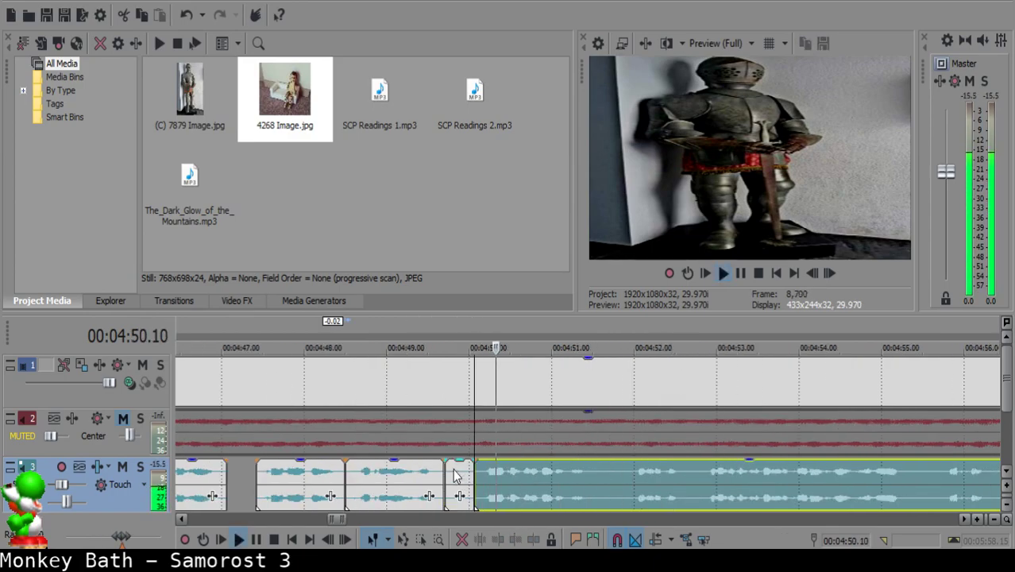
key(s)
click(453, 475)
drag(493, 478, 470, 477)
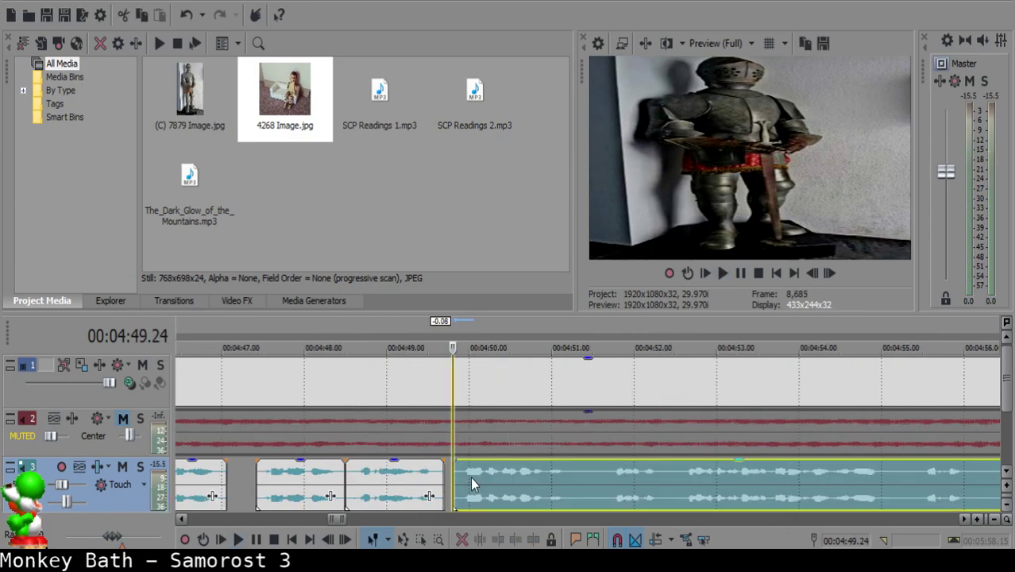
- Play the join near 00:04:49.24, move the remaining narration 2 frames earlier, and replay it
click(417, 475)
key(space)
scroll(502, 475, up, 3)
key(Return)
drag(570, 473, 560, 475)
click(430, 481)
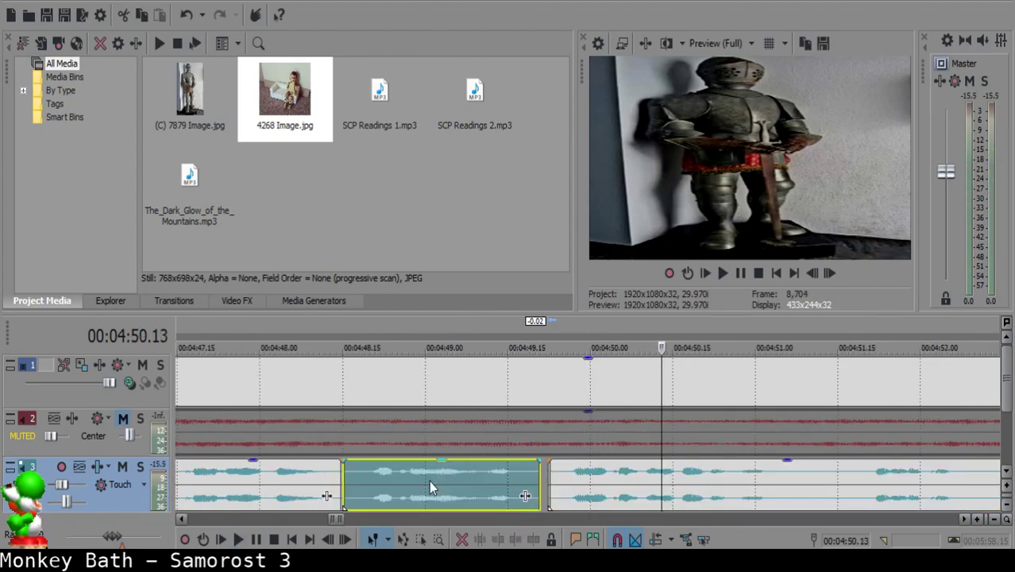
key(space)
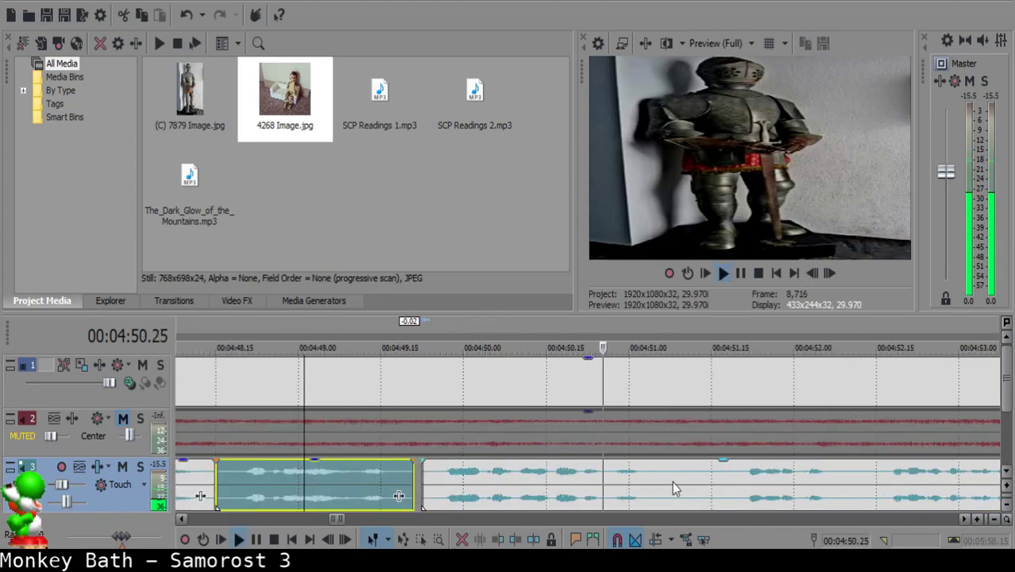
- Split the narration at about 00:04:51.03 and 00:04:52.14, and delete the piece between the two cuts
click(647, 479)
key(s)
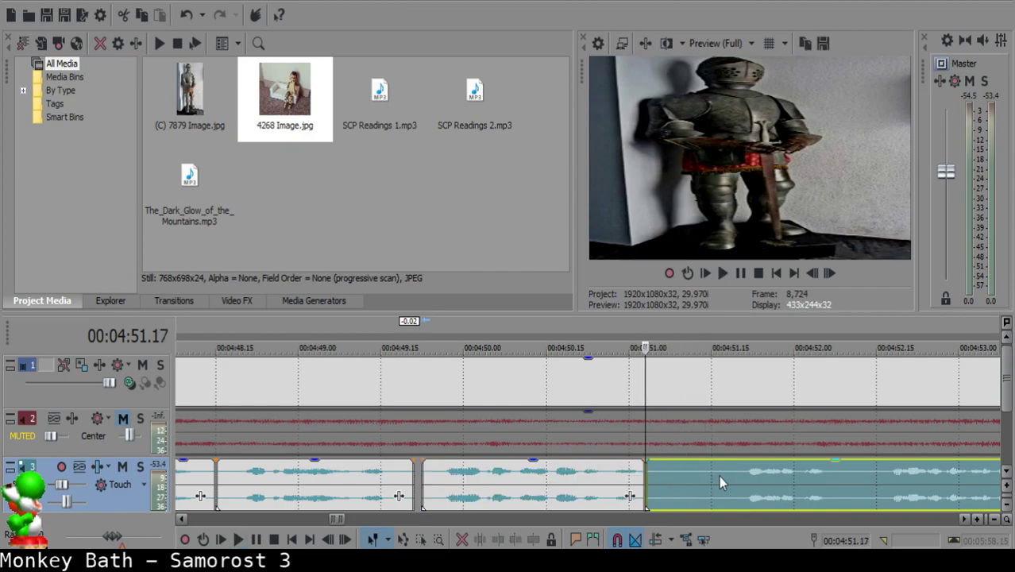
scroll(719, 475, down, 3)
scroll(551, 491, up, 1)
click(423, 476)
key(space)
key(s)
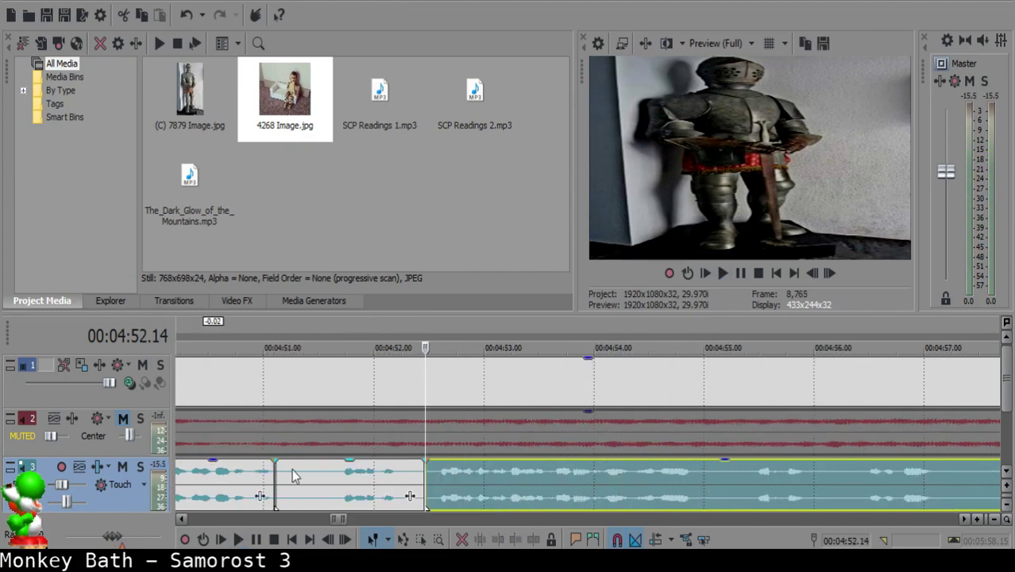
click(291, 472)
key(Delete)
- Move the remaining narration earlier so it starts at about 00:04:51.08, and play the join and the following phrase
click(240, 483)
key(space)
drag(483, 486, 348, 475)
click(239, 474)
click(323, 475)
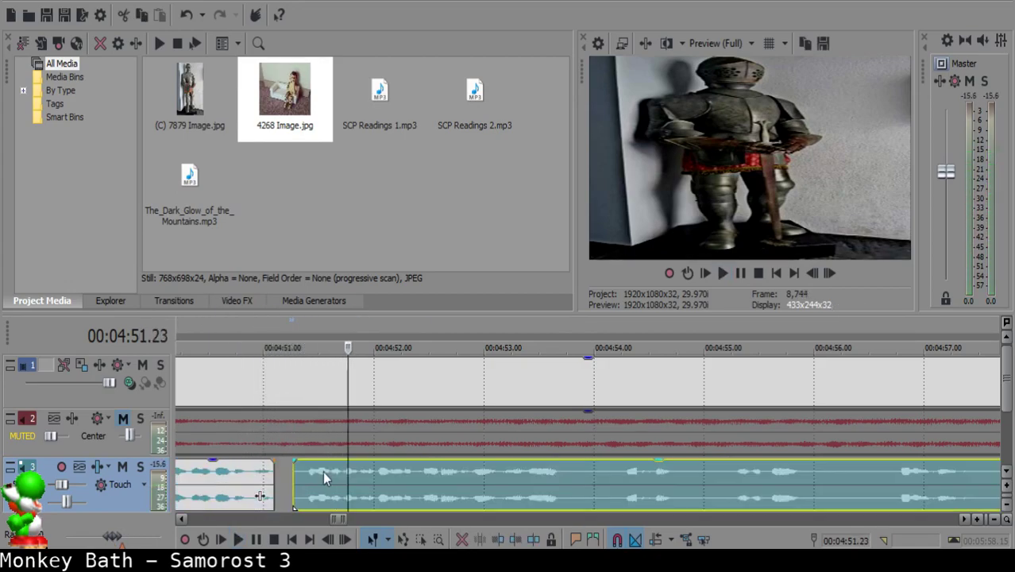
click(188, 477)
key(space)
scroll(445, 490, down, 8)
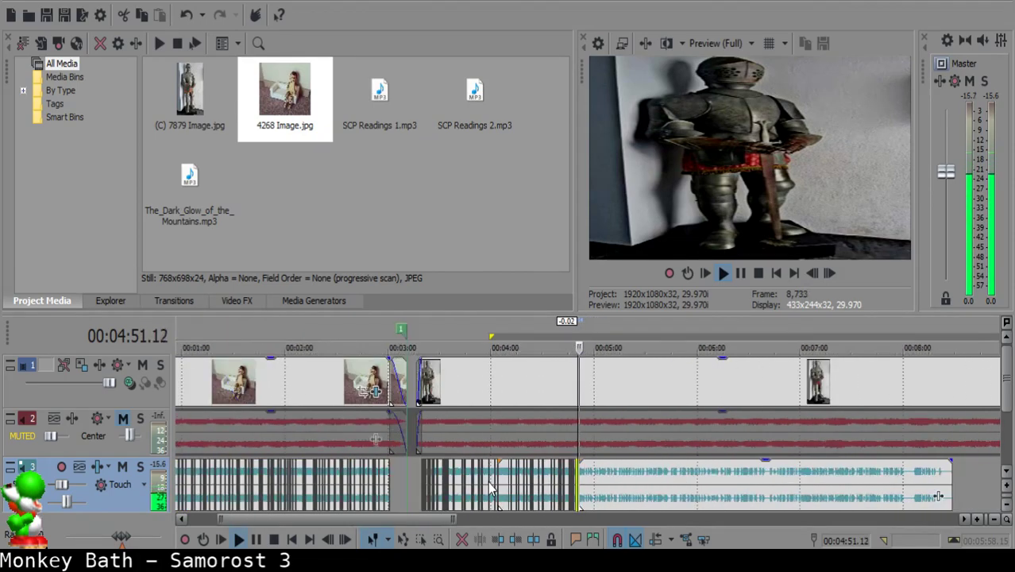
scroll(490, 489, down, 3)
scroll(487, 488, up, 10)
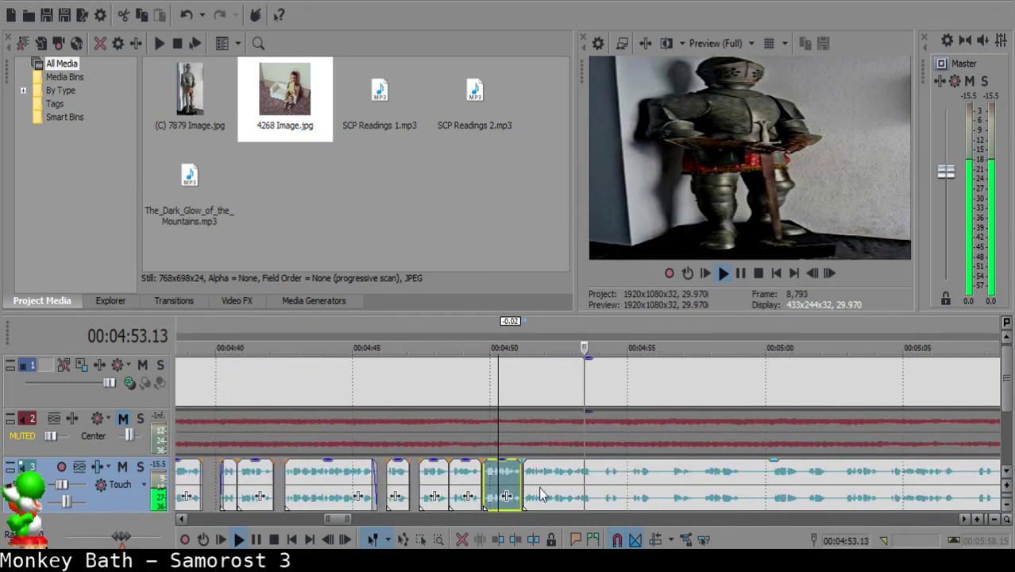
- Split the narration at about 00:04:53.22 and 00:04:54.01, and delete the pause between the cuts
click(567, 475)
key(Return)
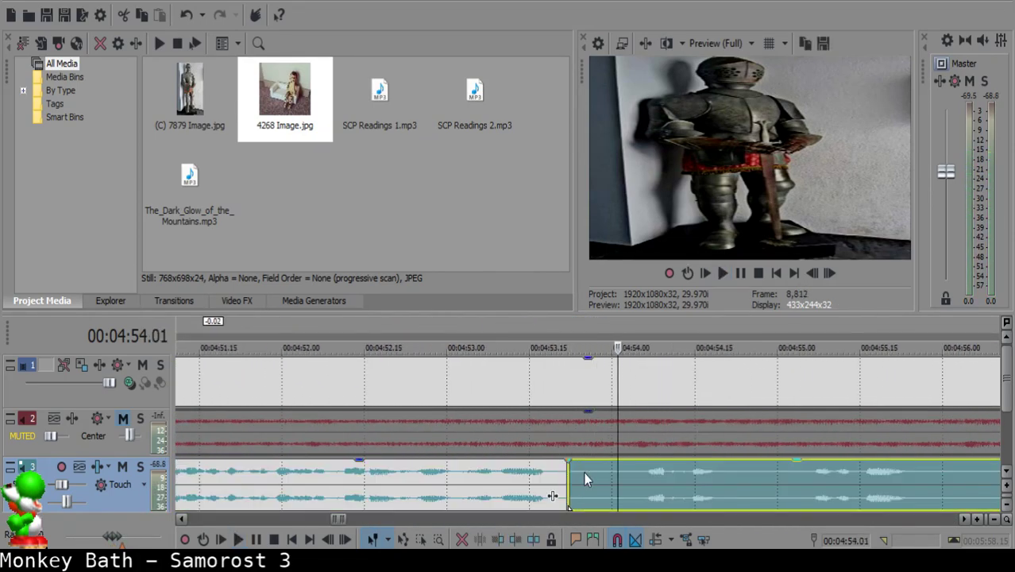
key(s)
click(585, 478)
key(Delete)
- Move the remaining narration 7 frames earlier, nudge it back to start at about 00:04:53.27, and replay the join
drag(666, 483, 625, 481)
click(490, 481)
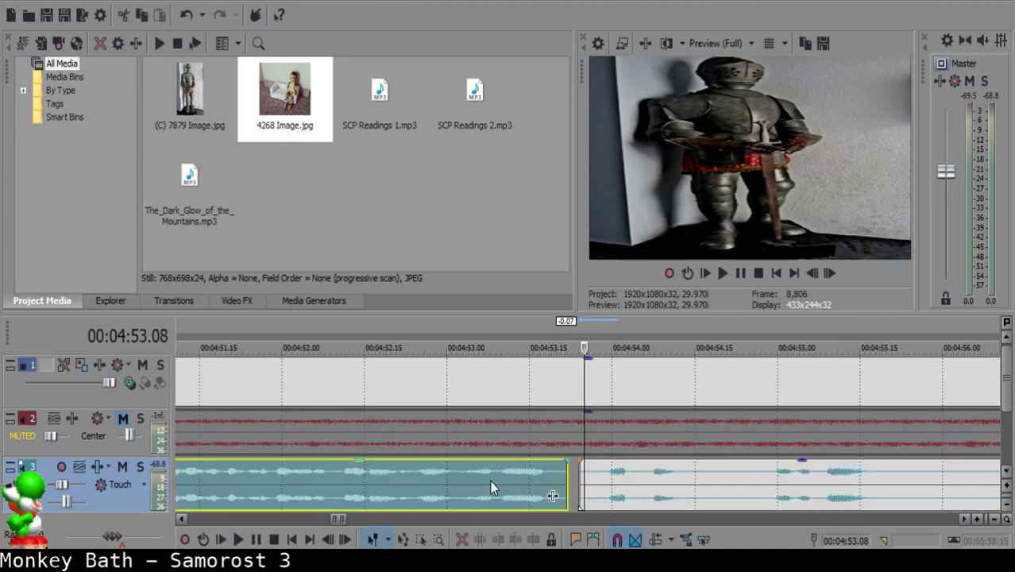
key(space)
click(613, 482)
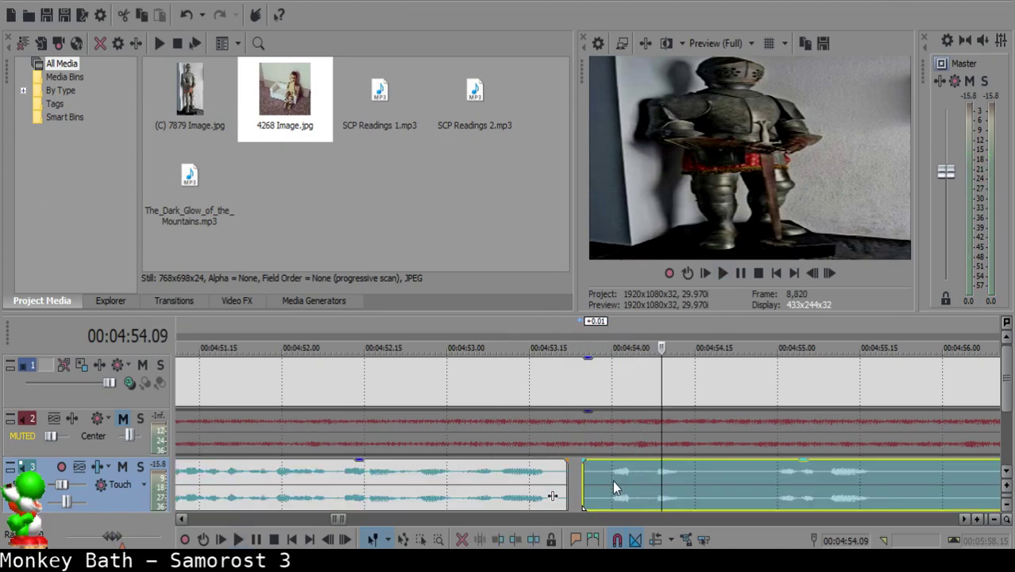
click(468, 491)
drag(526, 481, 536, 488)
click(404, 483)
key(space)
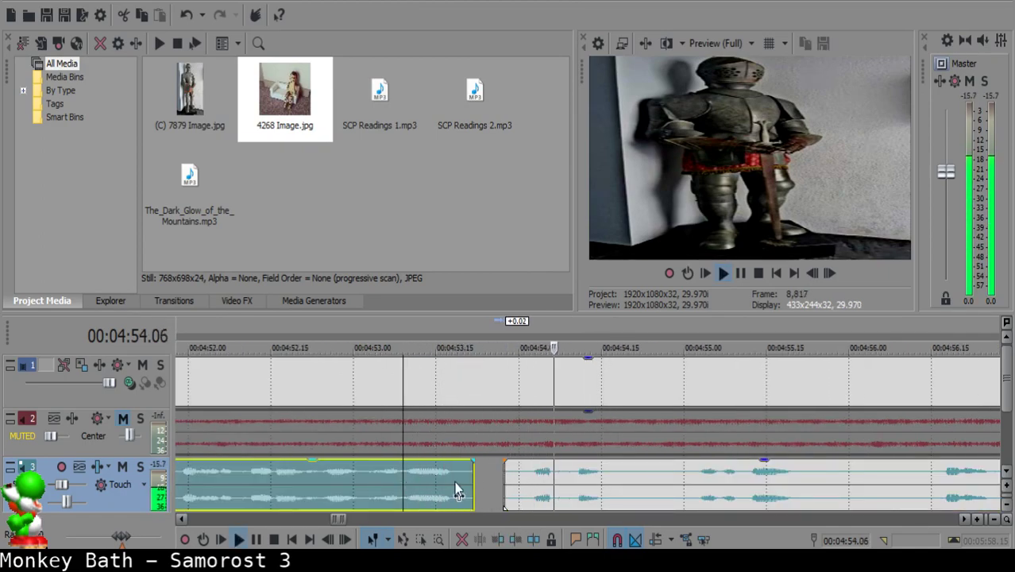
- Split the narration at about 00:04:54.20 and 00:04:54.26, and delete the pause between the cuts
click(630, 483)
key(s)
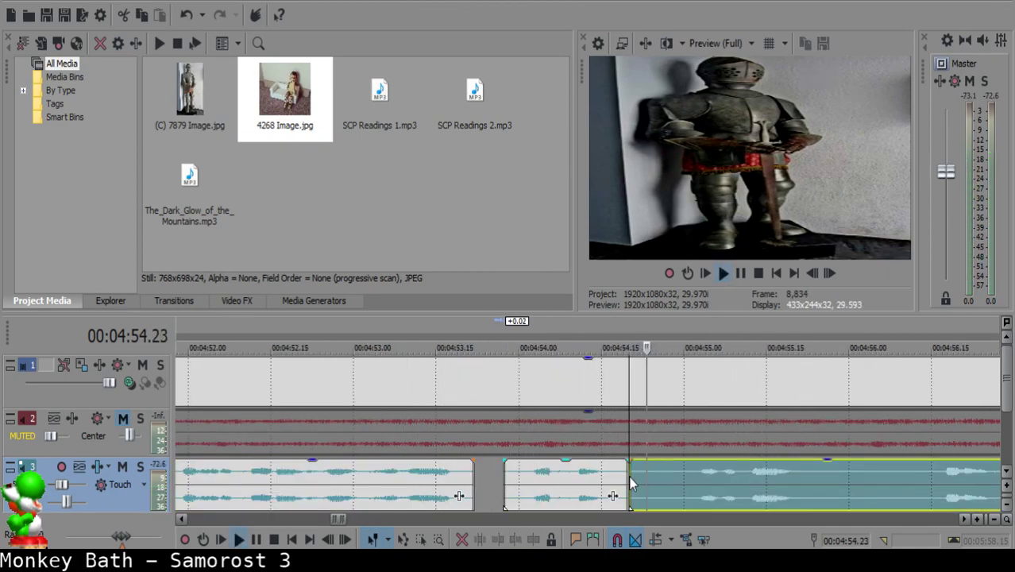
key(s)
key(space)
key(Delete)
- Move the remaining narration 6 frames earlier against the previous clip, and play the join and the next phrase
drag(725, 491, 691, 492)
click(582, 490)
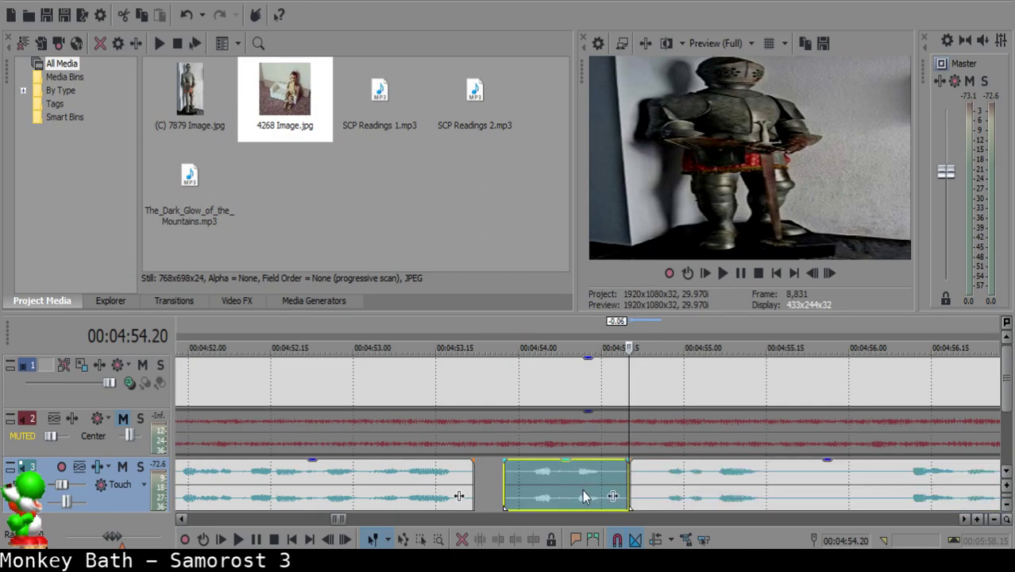
key(space)
scroll(582, 490, down, 2)
scroll(582, 489, up, 4)
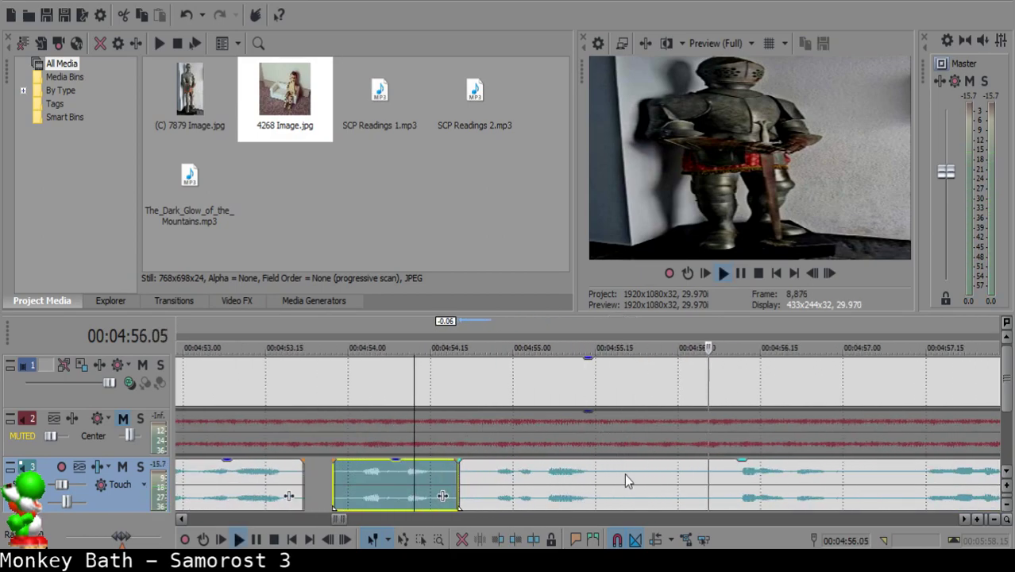
- Split the narration at about 00:04:55.21 and 00:04:56.03, and delete the pause between the cuts
click(626, 477)
key(s)
key(s)
click(643, 468)
key(Delete)
- Move the remaining narration 12 frames earlier to close the gap, and play the join
click(586, 491)
click(514, 491)
key(space)
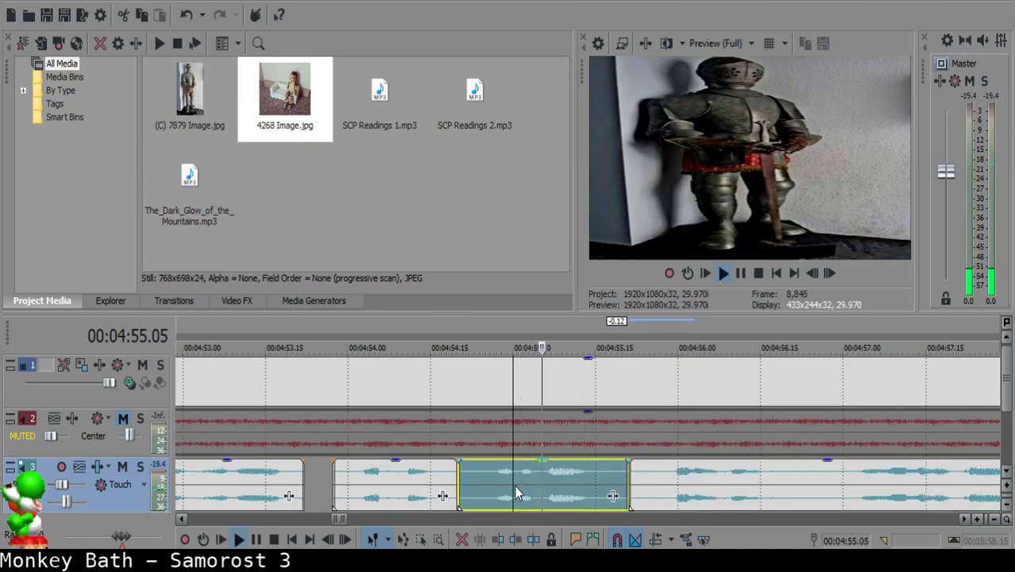
scroll(515, 486, down, 1)
scroll(621, 505, up, 1)
scroll(691, 479, down, 1)
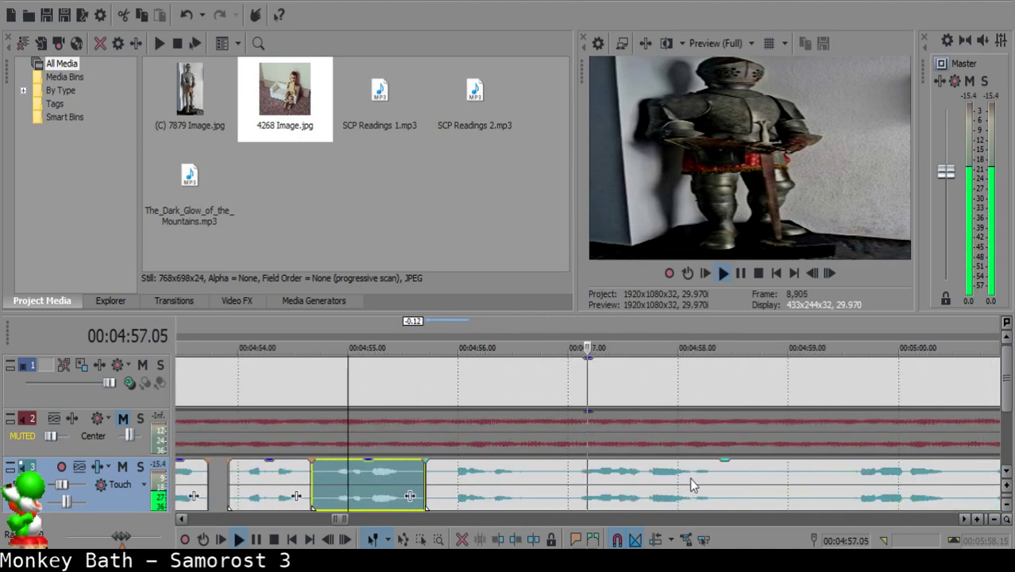
- Cut out the pause between about 00:04:56.22 and 00:04:56.25, move the remaining narration 3 frames earlier, and play the join
scroll(691, 484, up, 1)
click(506, 472)
key(s)
key(Return)
key(s)
click(515, 475)
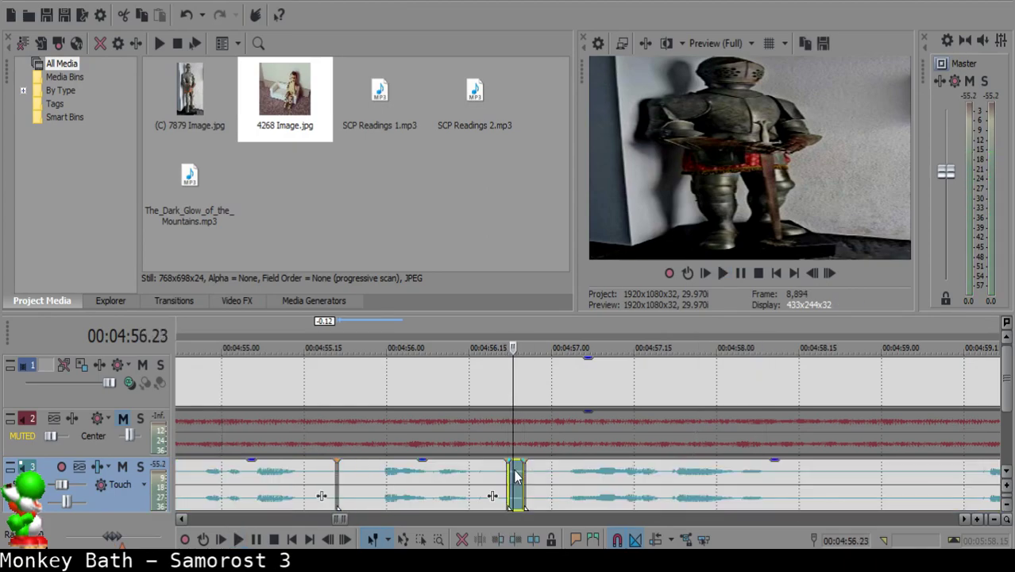
key(Delete)
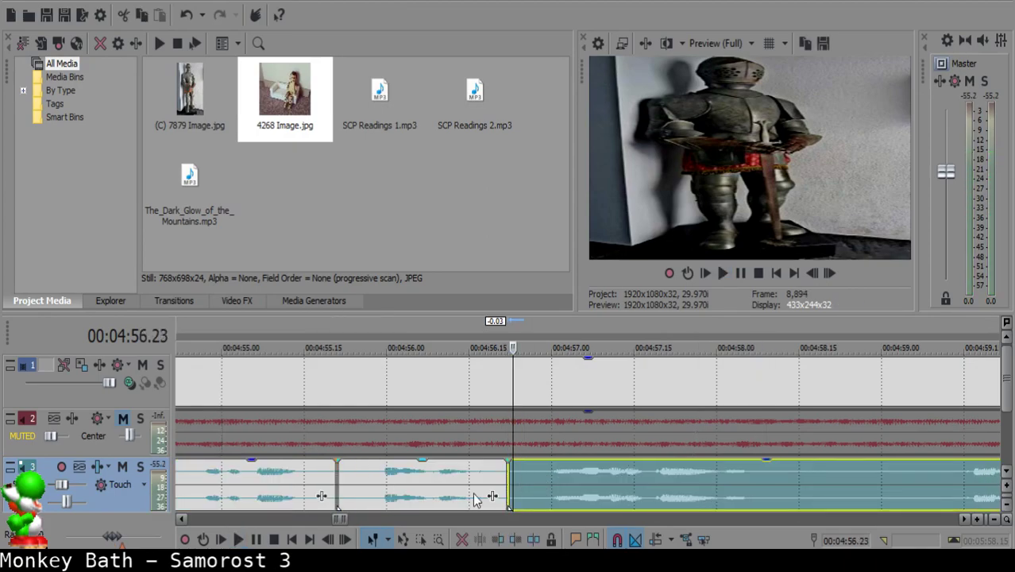
click(421, 498)
key(space)
scroll(437, 494, right, 1)
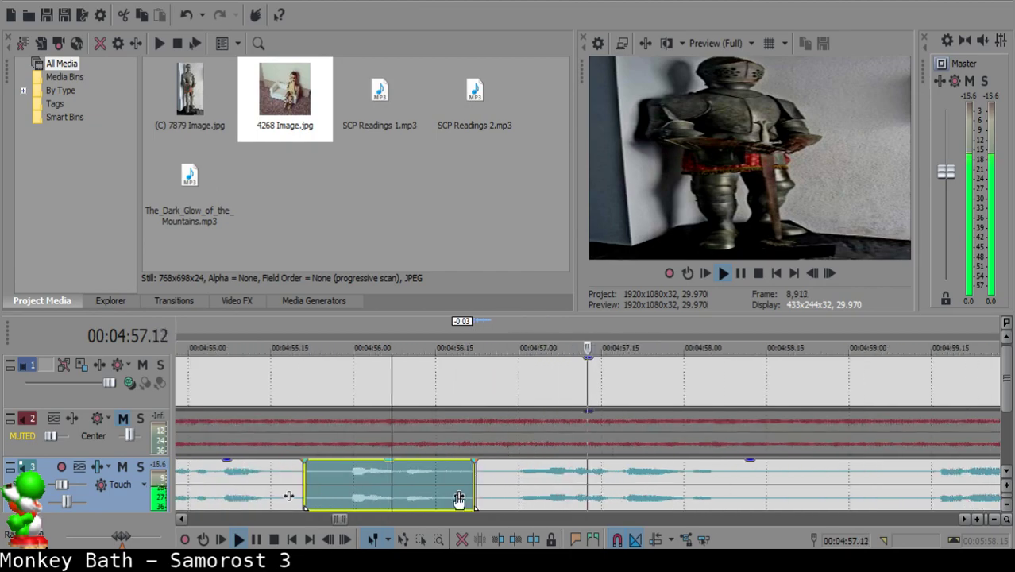
- Split the narration after the phrase at 00:04:58.10, and play on across the following pause
scroll(648, 502, up, 1)
click(759, 475)
key(space)
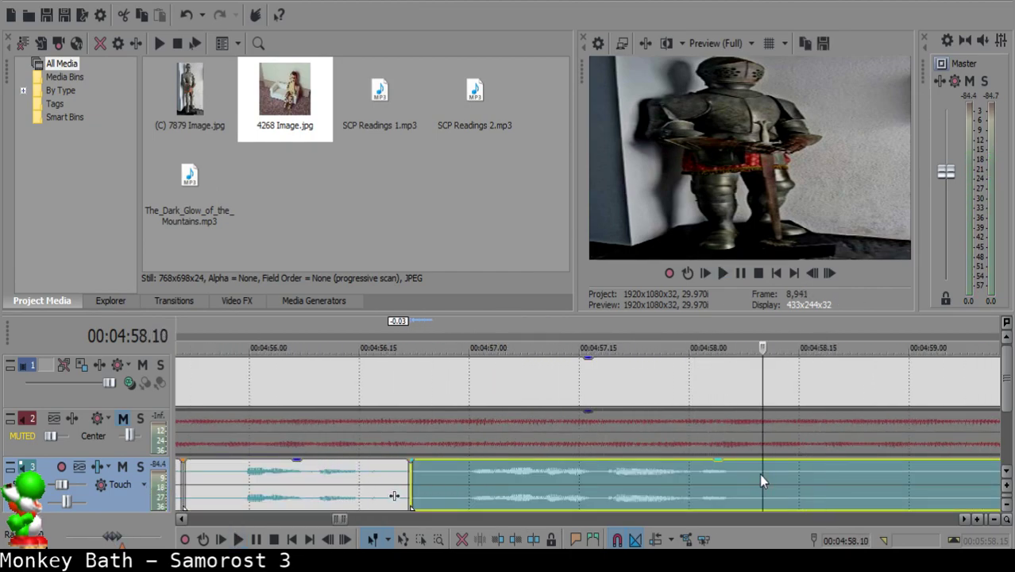
key(s)
scroll(766, 475, down, 2)
click(648, 475)
key(space)
scroll(648, 476, up, 1)
- Split the narration before the next phrase at 00:04:59.10, and delete the pause piece before it
click(510, 474)
key(space)
key(space)
key(s)
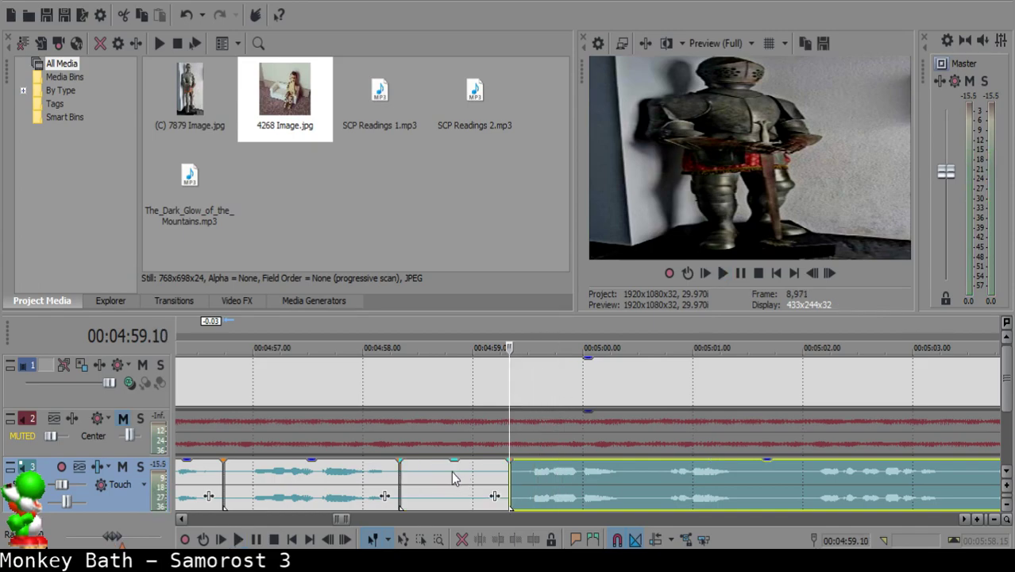
click(451, 476)
click(442, 469)
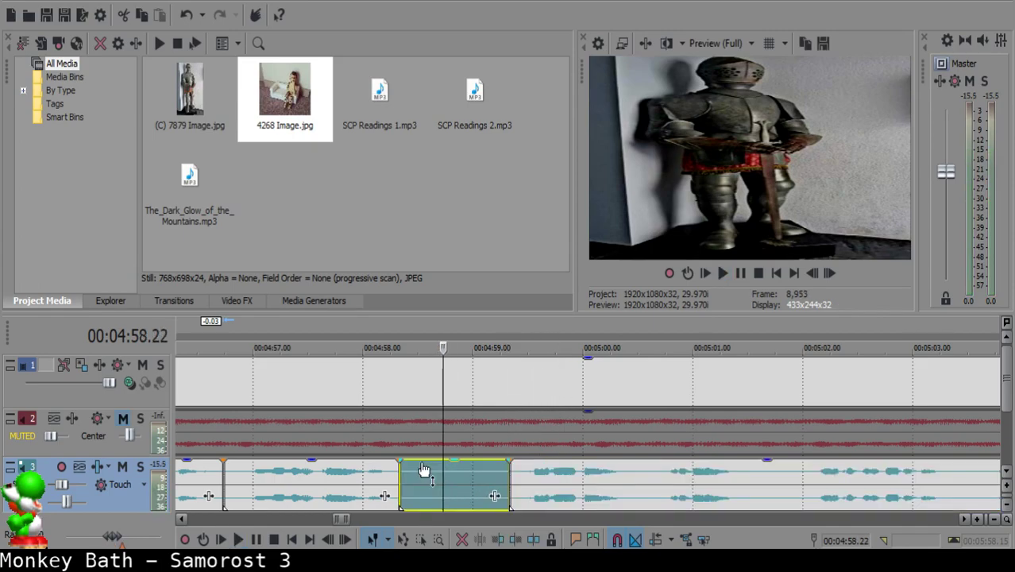
key(Delete)
- Move the remaining narration 18 frames earlier, play the join, and nudge the narration one more frame earlier
drag(518, 478, 455, 481)
click(344, 485)
key(space)
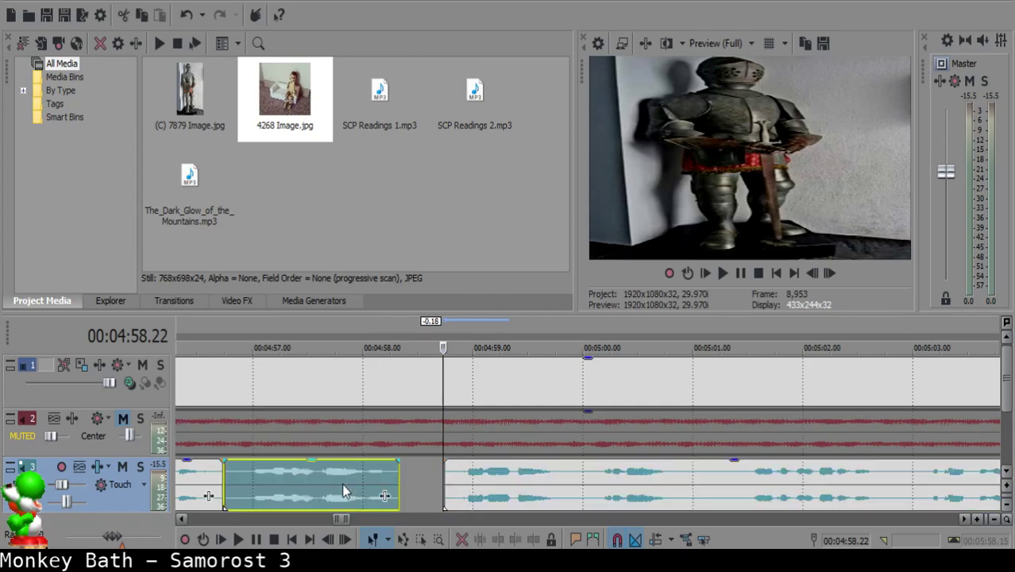
key(Return)
drag(470, 487, 468, 486)
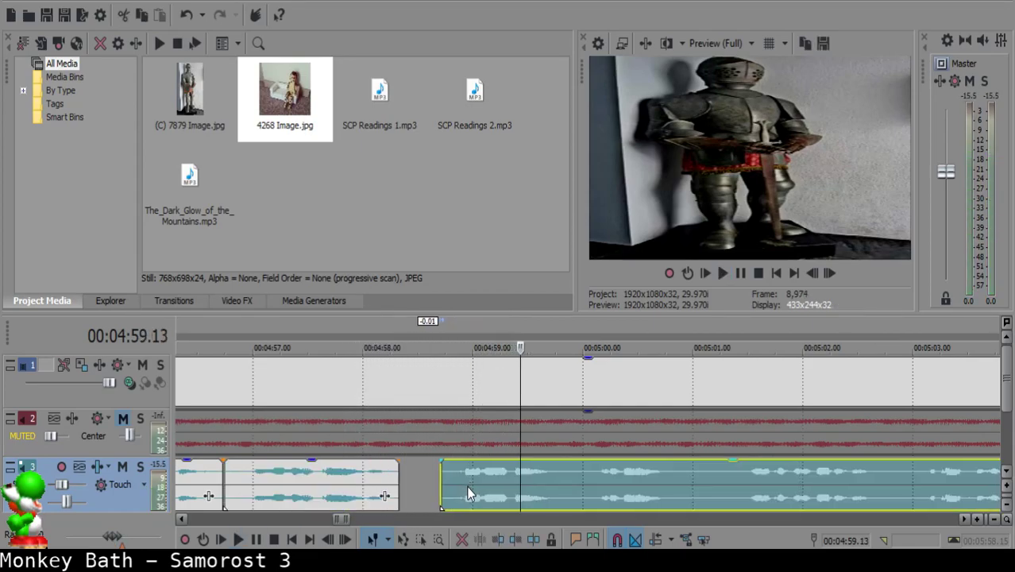
- Cut off the phrase's tail after about 00:04:58.08, give its end a very short fade-out, and play it through
click(357, 492)
key(space)
click(393, 479)
key(space)
key(s)
key(Delete)
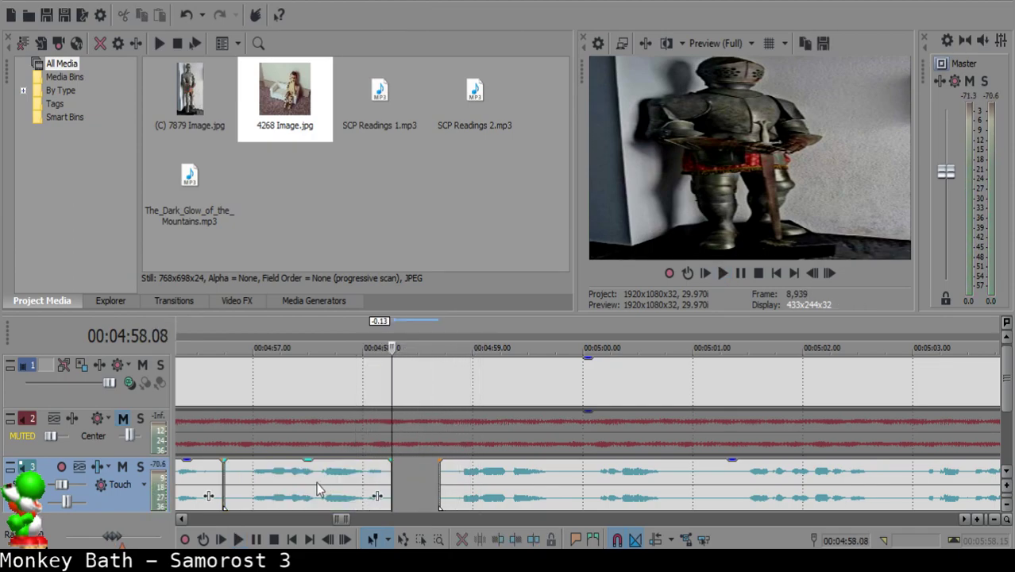
click(318, 489)
key(space)
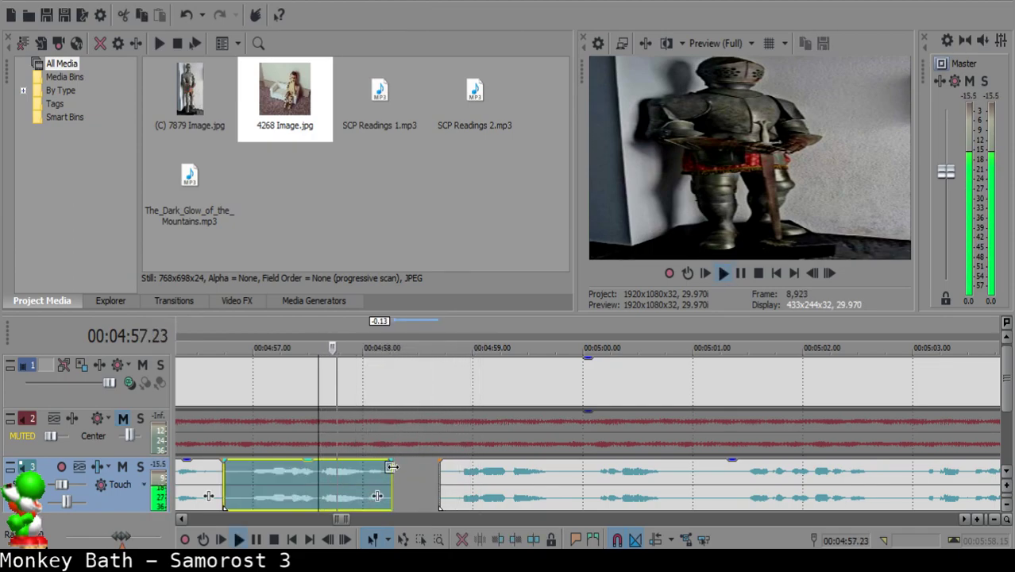
key(space)
- Cut out the pause between about 00:04:59.24 and 00:05:00.01, move the remaining narration 4 frames earlier, and play the join
click(562, 479)
key(s)
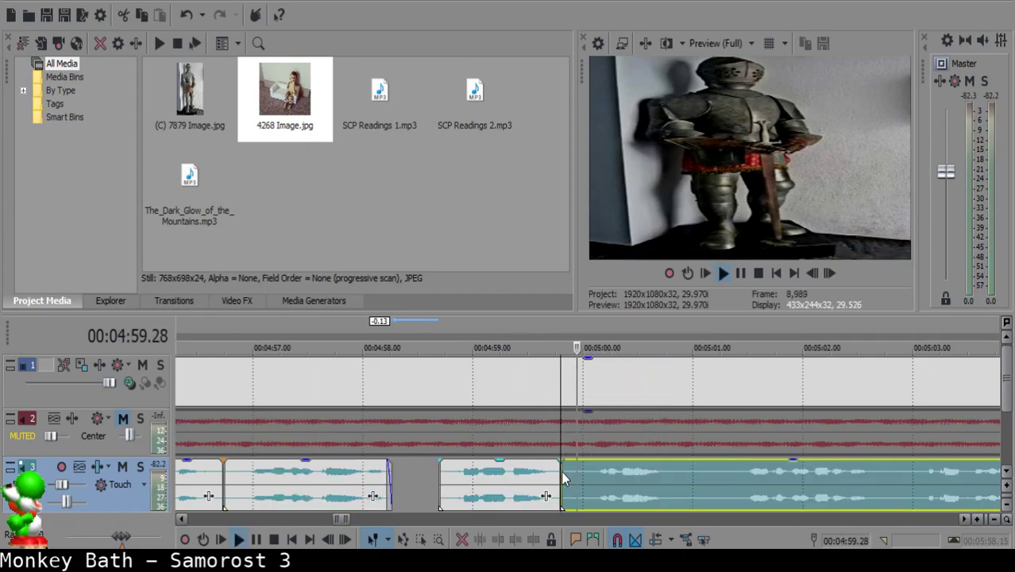
key(Return)
key(s)
click(573, 473)
key(Delete)
drag(596, 474, 582, 474)
click(462, 481)
key(space)
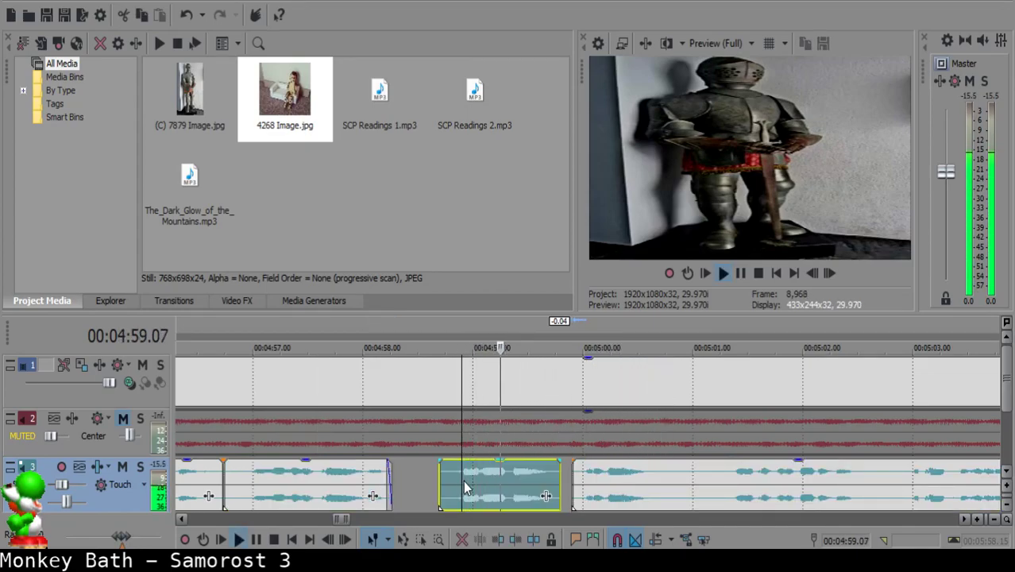
- Trim the end of the phrase before the new gap to about 00:04:59.22, and play on from within it
click(552, 479)
click(553, 475)
key(s)
key(Delete)
click(497, 477)
key(space)
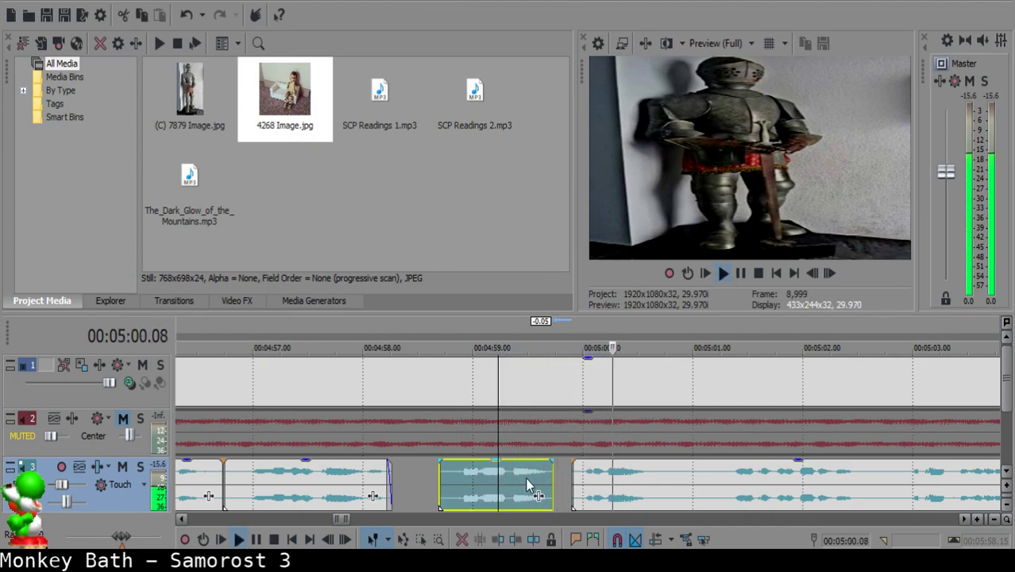
- Split the narration at about 00:05:00.22 and 00:05:01.08, and delete the pause piece between the cuts
scroll(526, 486, up, 1)
click(621, 475)
key(s)
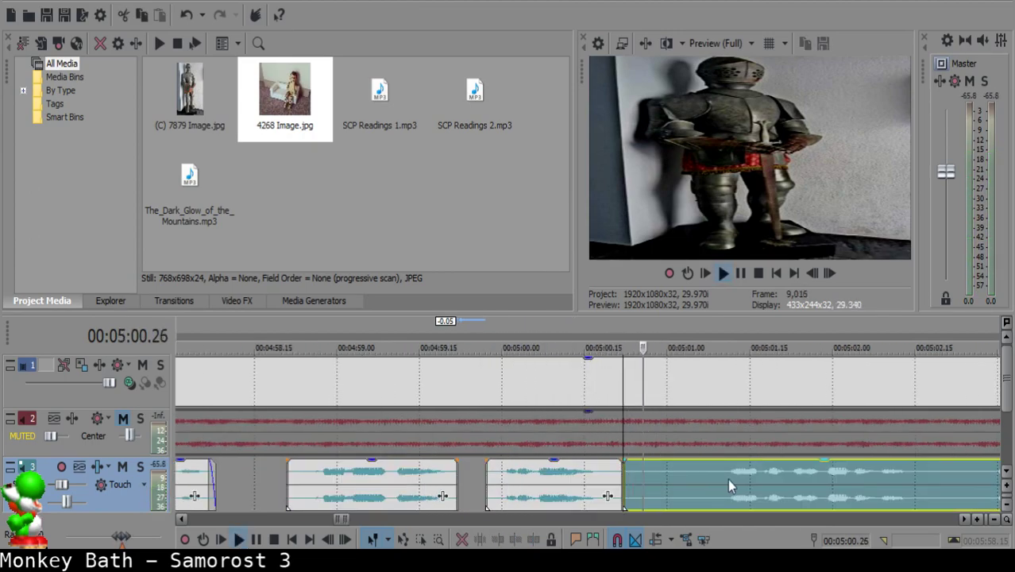
scroll(727, 480, down, 1)
click(561, 479)
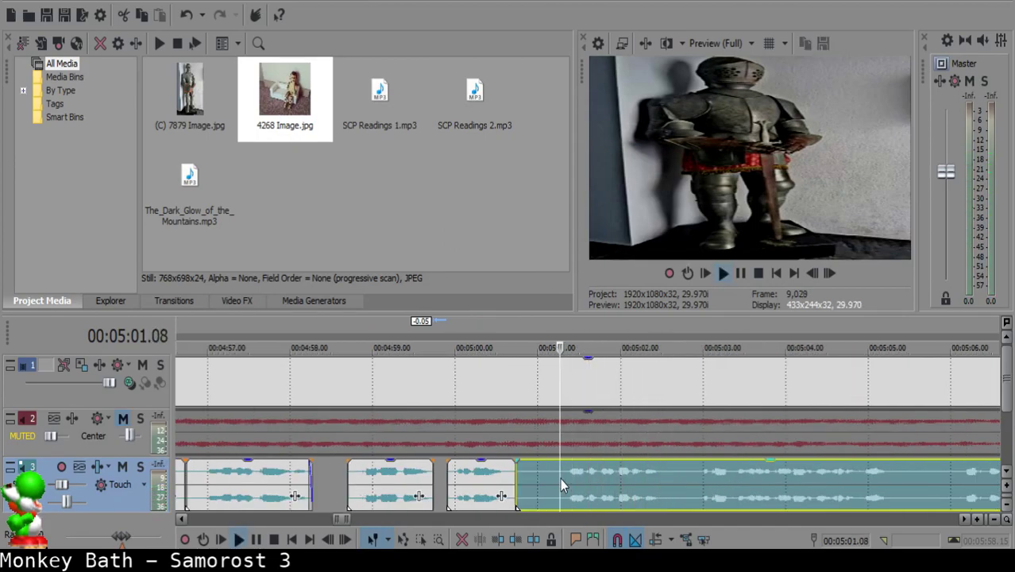
key(space)
key(s)
click(525, 475)
key(Delete)
- Move the remaining narration earlier so it starts at about 00:05:00.29, and play across the join
mouse_move(600, 476)
mouse_down()
mouse_move(566, 477)
mouse_move(602, 488)
mouse_up()
click(475, 481)
key(space)
scroll(475, 481, down, 1)
scroll(585, 482, up, 3)
key(Return)
click(419, 493)
key(space)
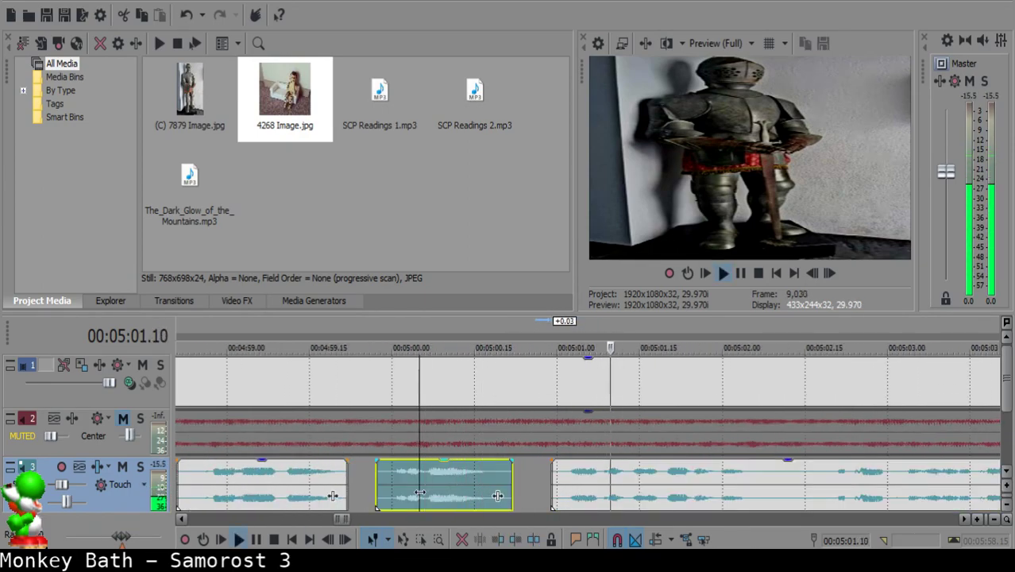
- Split the narration after the phrase at about 00:05:02.05, and remove the following pause up to about 00:05:02.12
scroll(691, 484, down, 2)
click(565, 474)
key(s)
drag(565, 474, 591, 475)
click(511, 485)
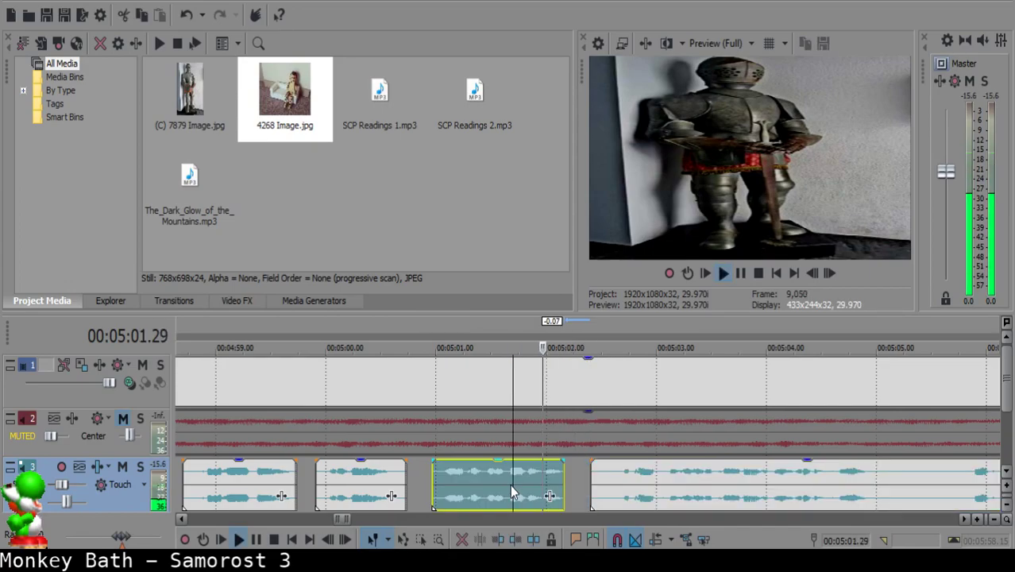
- Split the narration before the next phrase at about 00:05:02.18, and delete the short silent piece in front of it
click(673, 478)
key(space)
key(space)
click(395, 476)
key(space)
key(space)
key(s)
key(space)
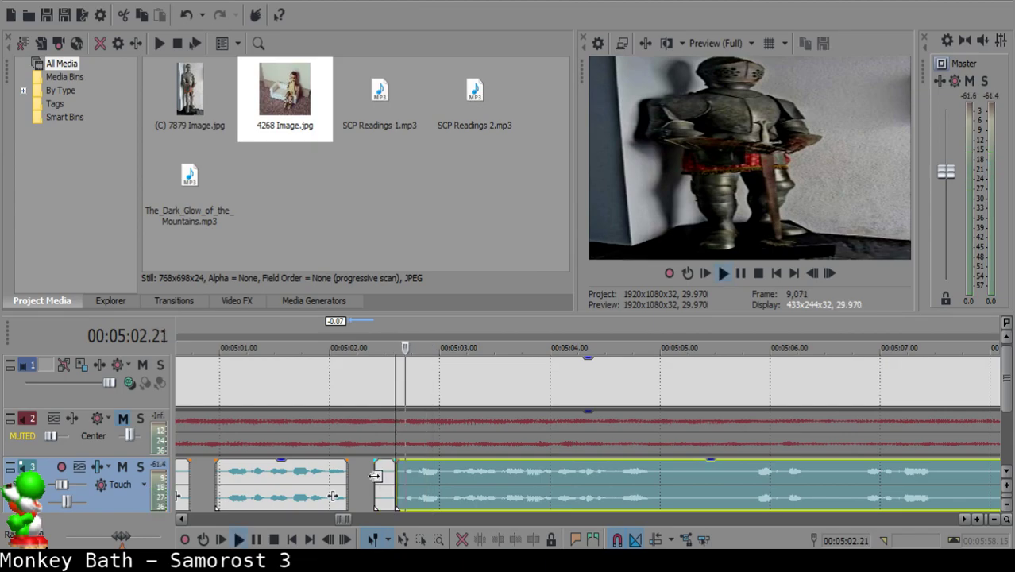
key(space)
click(376, 476)
key(Delete)
- Move the remaining narration earlier so it starts at about 00:05:02.11, and play the join
drag(434, 480, 392, 498)
click(305, 485)
key(space)
key(space)
click(305, 488)
key(space)
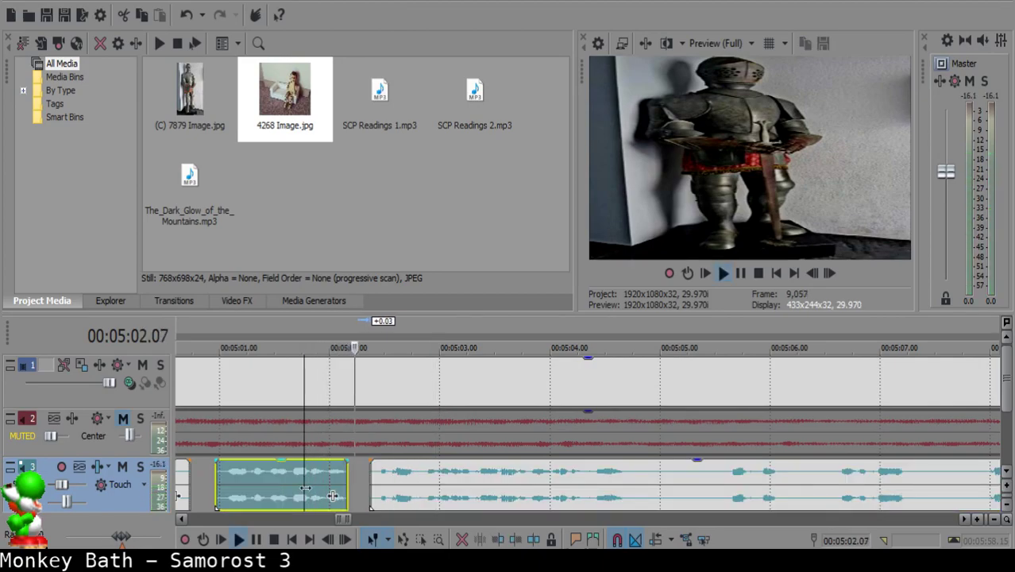
- Nudge the remaining narration one frame earlier, and replay the join from the end of the preceding phrase
key(space)
click(386, 477)
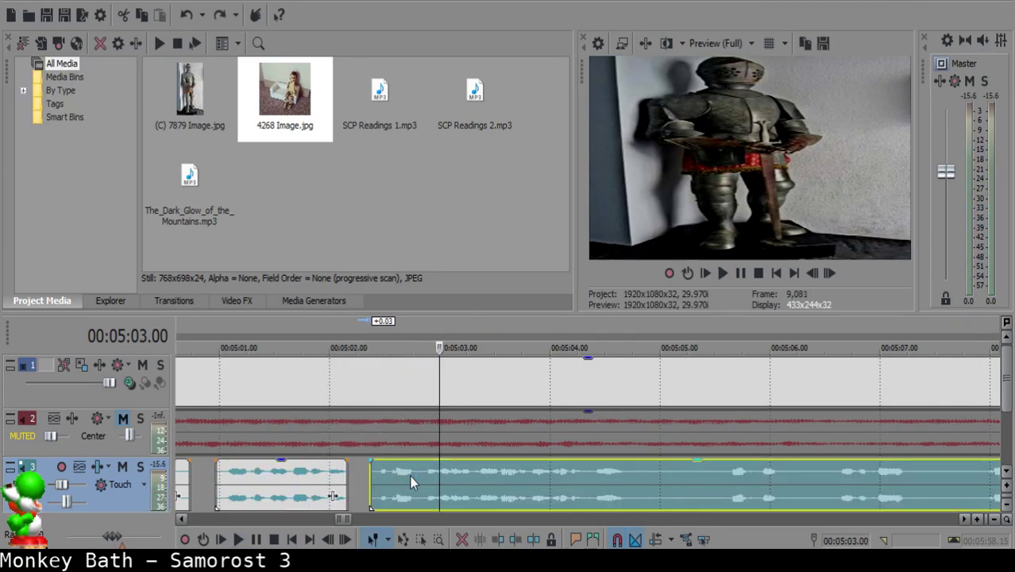
click(316, 483)
key(space)
- Play on through the next phrase and split the narration after it at about 00:05:04.22
scroll(478, 487, down, 5)
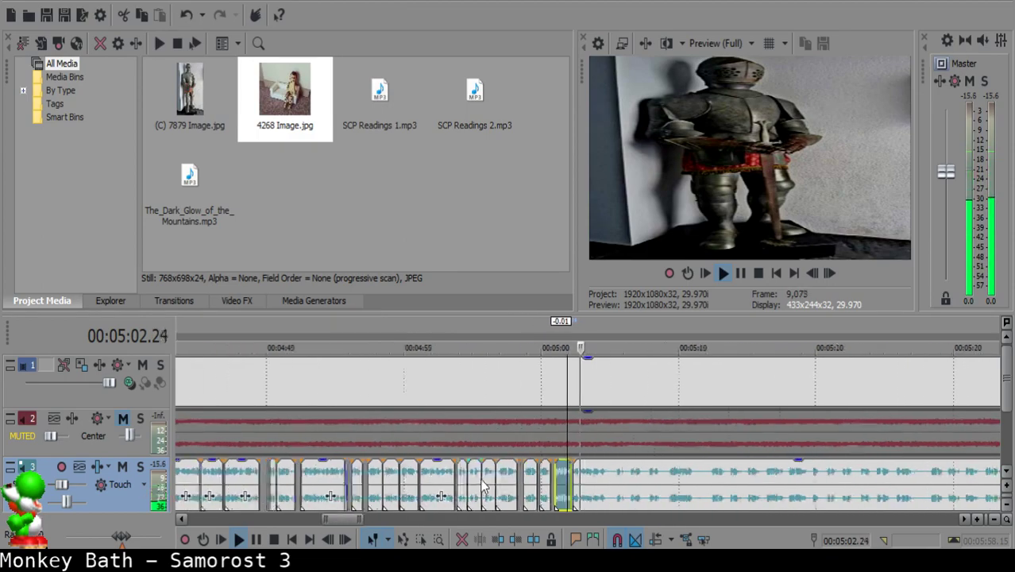
scroll(500, 480, down, 8)
scroll(493, 476, up, 10)
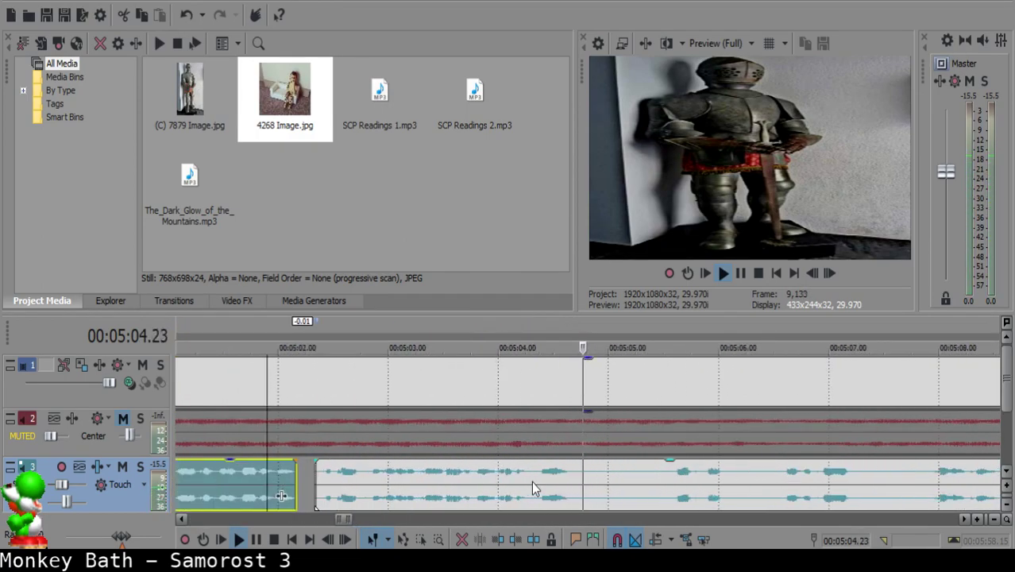
click(575, 476)
key(s)
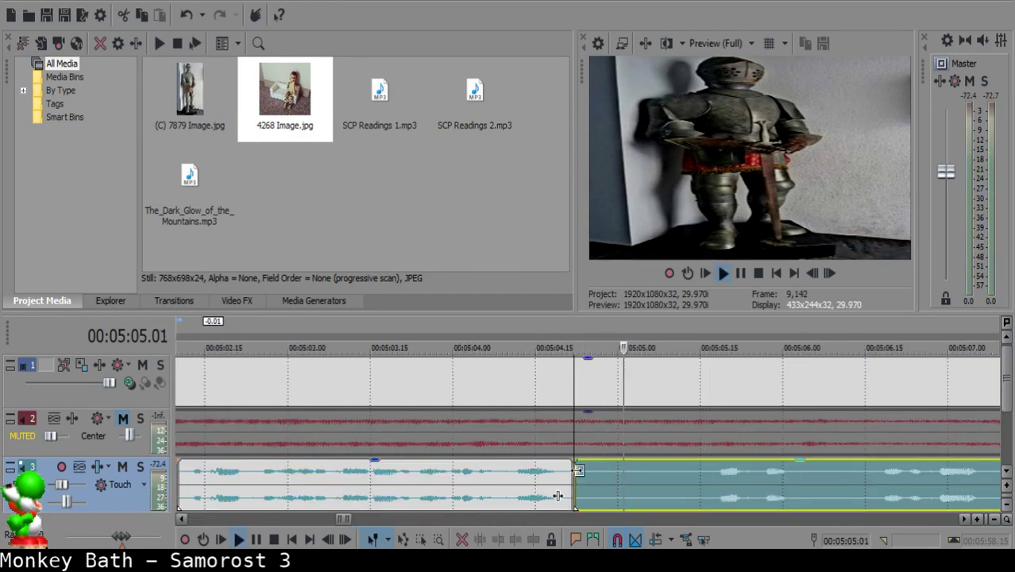
- Split the narration on track 3 after the 00:05:04 phrase, delete the pause, and move the remaining clip earlier to about 00:05:04.29
key(s)
click(612, 477)
key(Delete)
drag(732, 484, 649, 489)
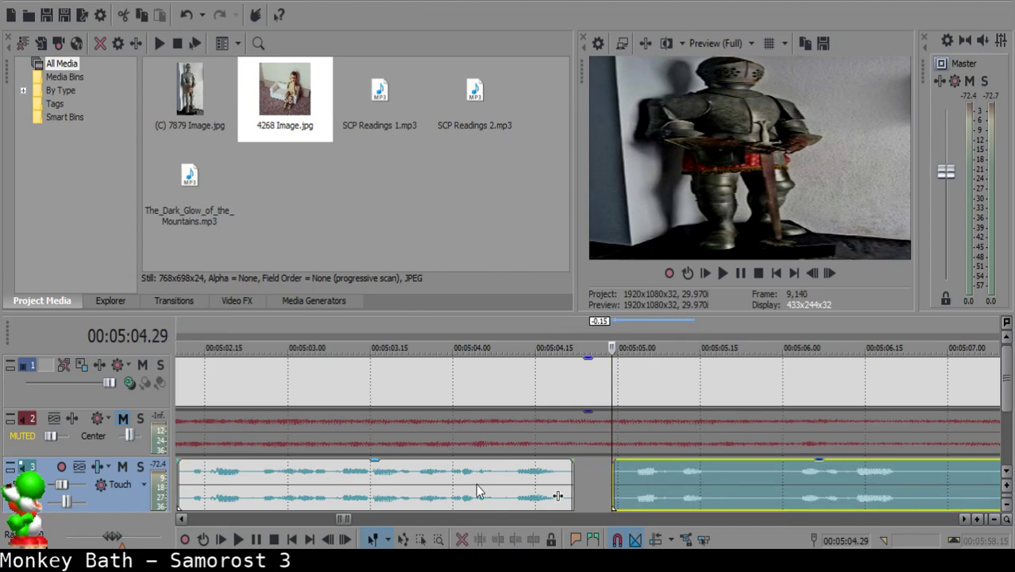
- Play back the join near 00:05:05 and nudge the following narration clip one frame later
click(475, 484)
key(space)
click(660, 484)
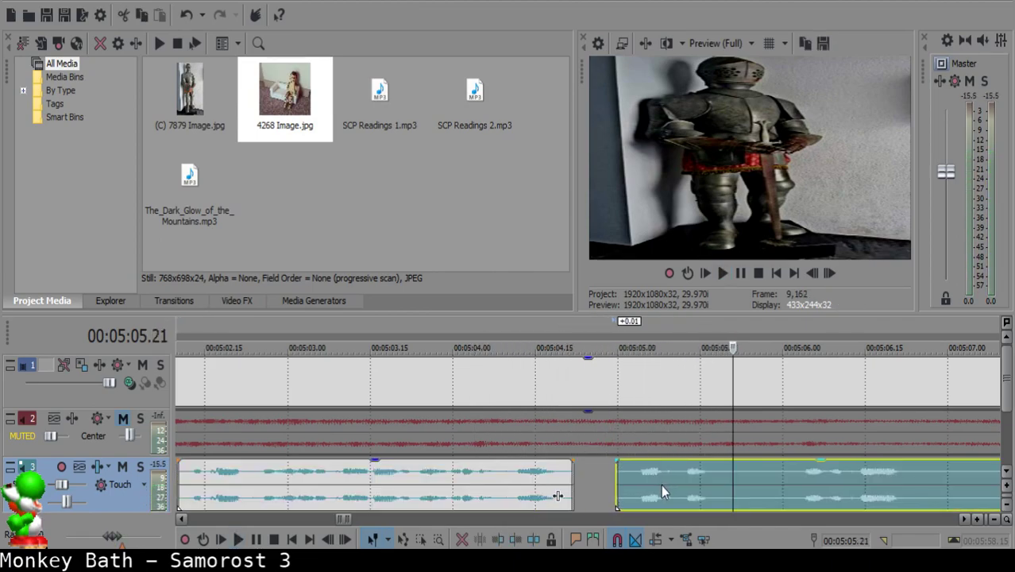
click(467, 488)
key(space)
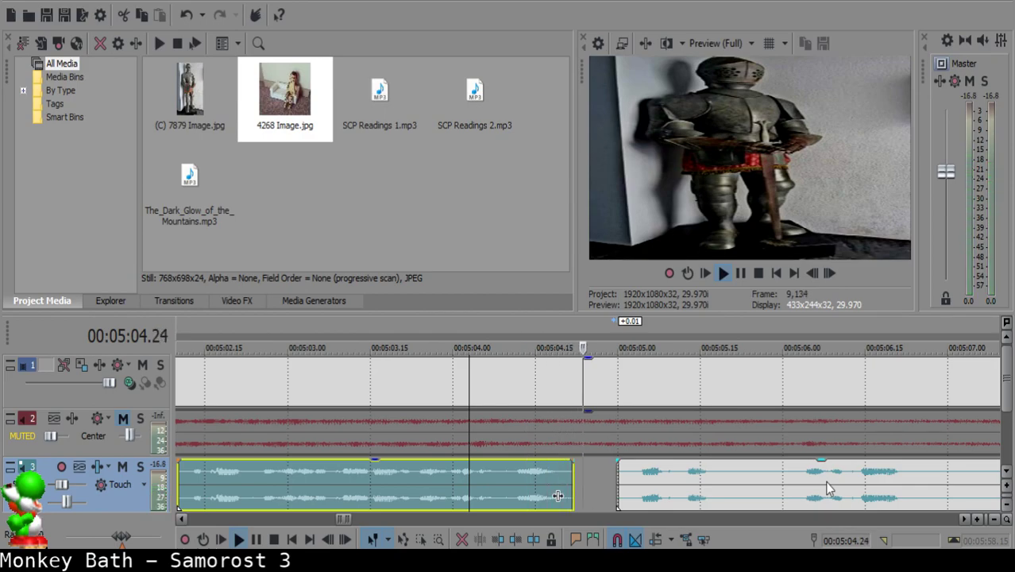
- Cut the pause after 00:05:05.21 out of the narration and move the following clip earlier to start at that point
click(594, 484)
key(s)
key(s)
click(598, 474)
key(Delete)
drag(685, 483, 657, 480)
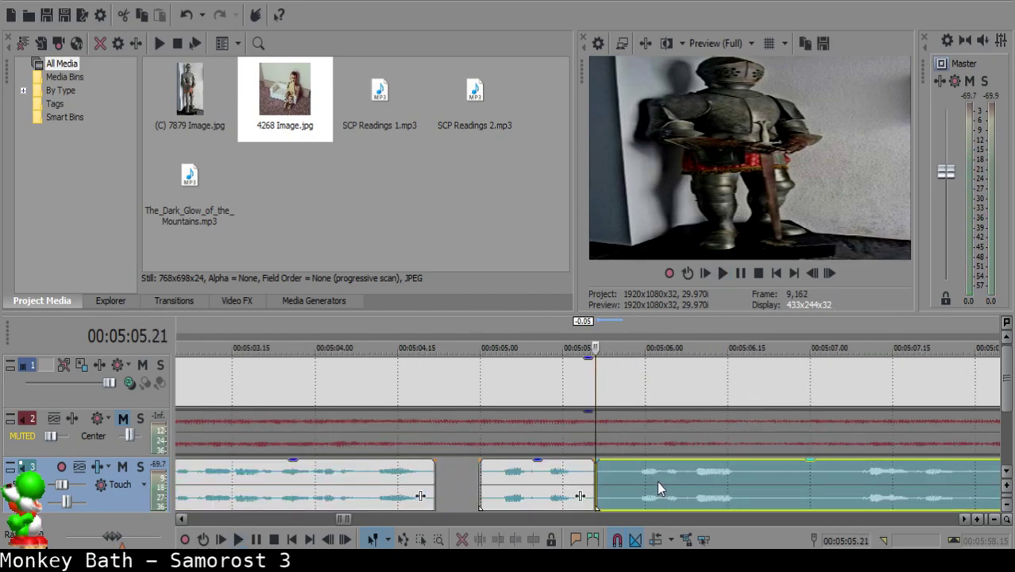
- Cut the pause after about 00:05:06.23 out of the narration and move the following clip earlier, leaving a gap of about two frames
click(525, 482)
key(space)
scroll(525, 481, down, 3)
scroll(551, 483, up, 2)
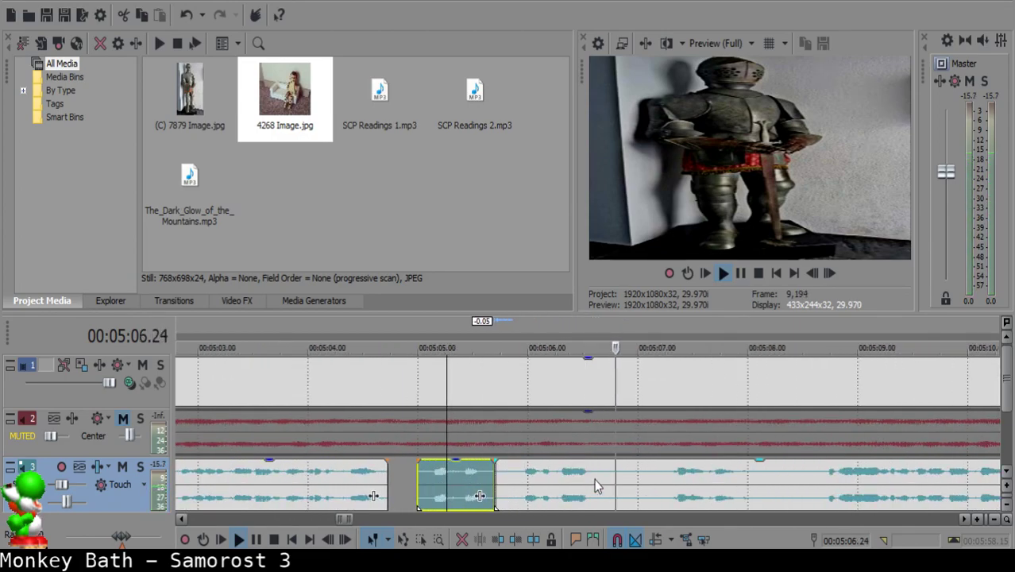
click(612, 477)
key(s)
key(Return)
key(s)
click(619, 478)
key(Delete)
drag(676, 479, 647, 480)
- Listen to the next phrase and split the narration where it ends, at about 00:05:07.28
click(568, 480)
key(space)
scroll(568, 480, down, 3)
scroll(568, 481, up, 3)
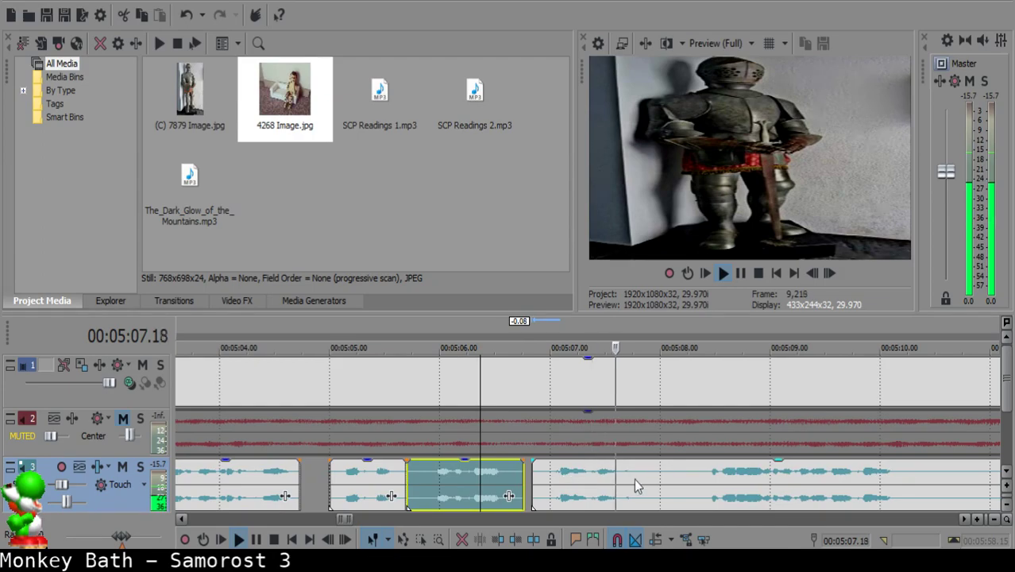
click(654, 481)
key(s)
click(774, 489)
scroll(715, 494, right, 3)
- Cut out the pause between 00:05:07.28 and about 00:05:08.10 and move the following narration clip earlier to about 00:05:08.00
click(464, 477)
key(space)
key(s)
click(432, 478)
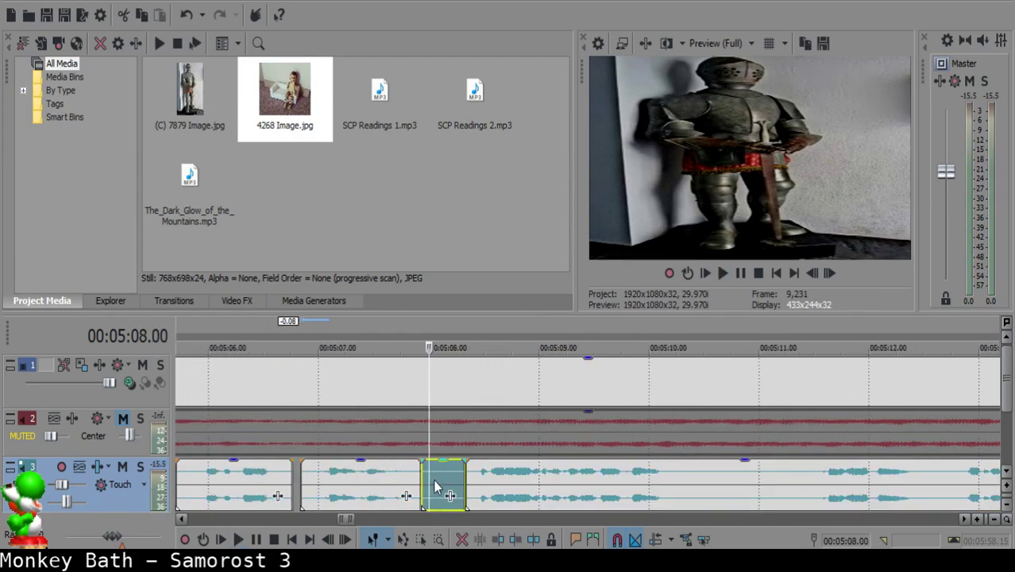
key(Delete)
drag(518, 481, 425, 474)
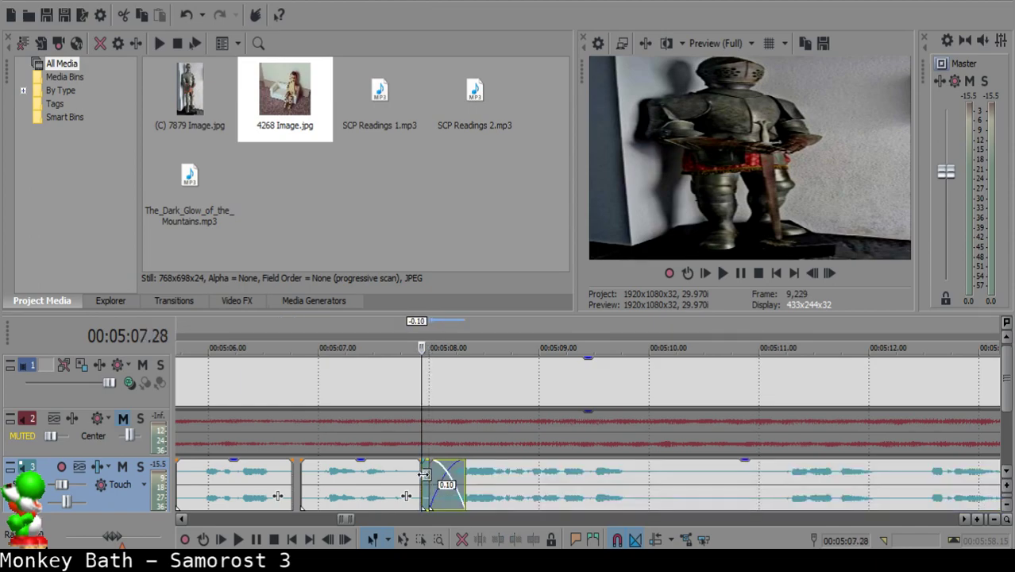
key(Delete)
- Play the narration from 00:05:07.12 to find the end of the long phrase and split the clip at 00:05:09.28
click(363, 480)
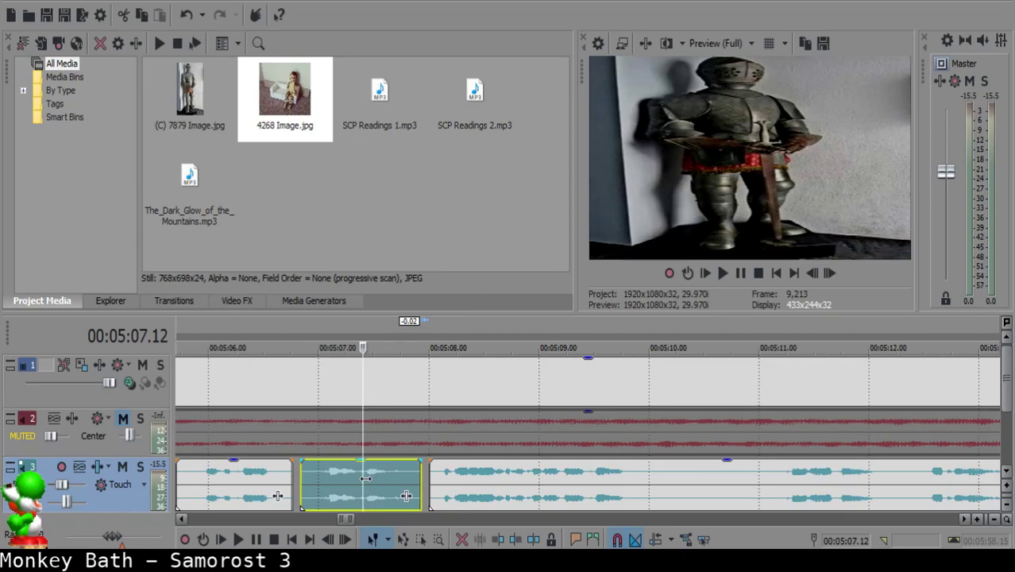
key(space)
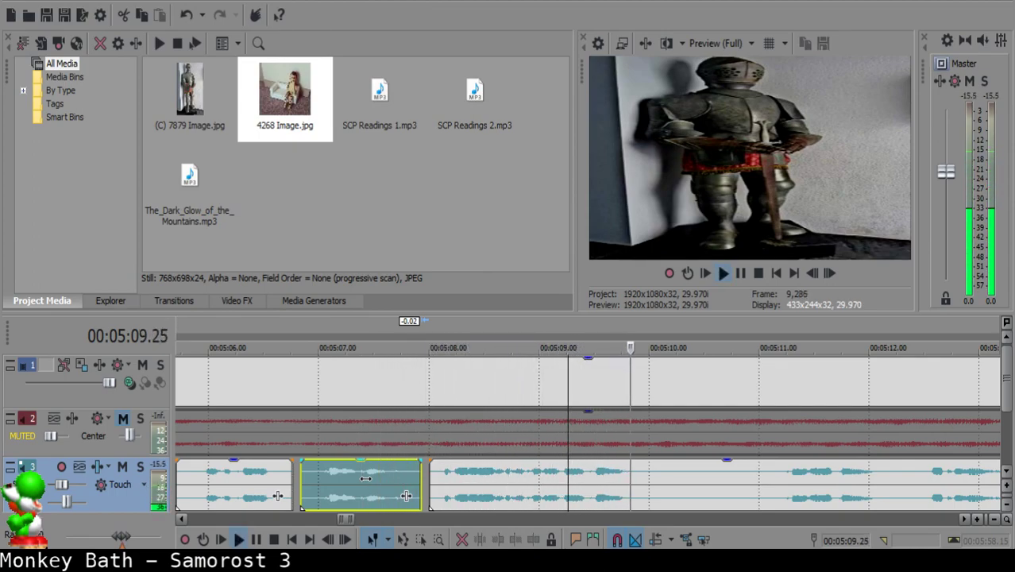
key(space)
click(630, 471)
key(space)
key(space)
click(636, 475)
key(space)
key(space)
click(641, 476)
key(s)
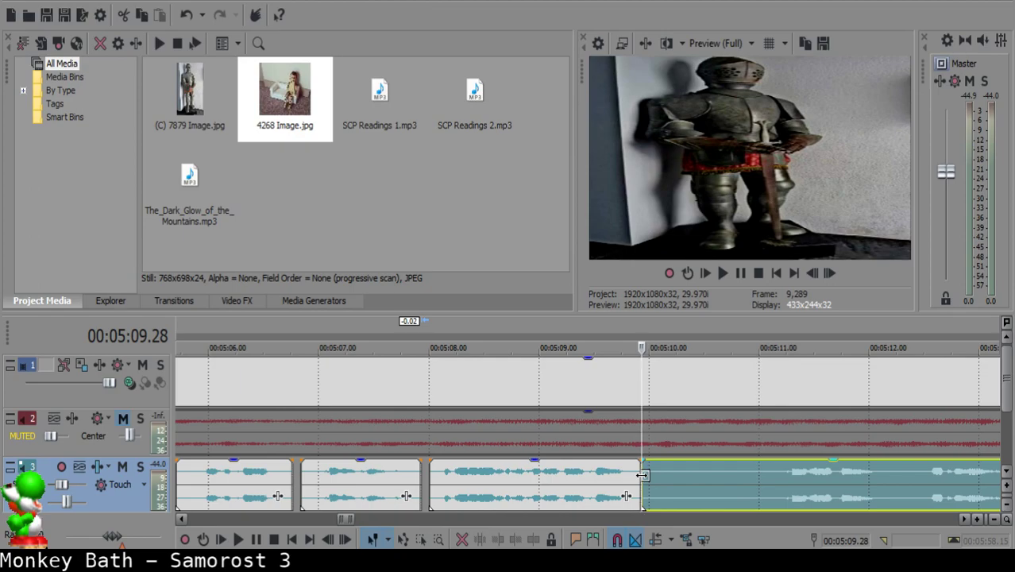
- Locate the start of the next spoken phrase and split the narration at 00:05:11.04
click(781, 473)
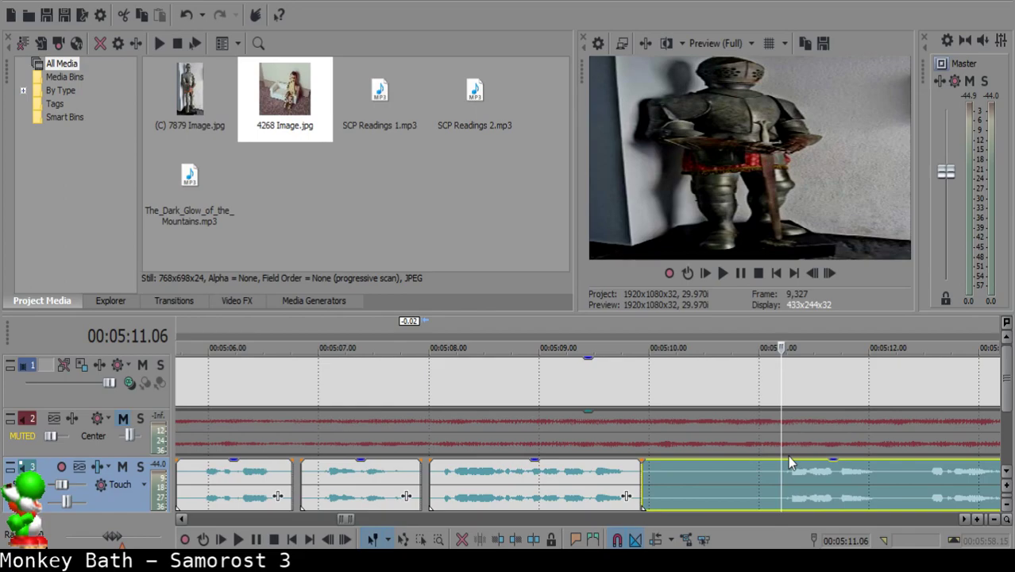
key(space)
scroll(666, 496, up, 2)
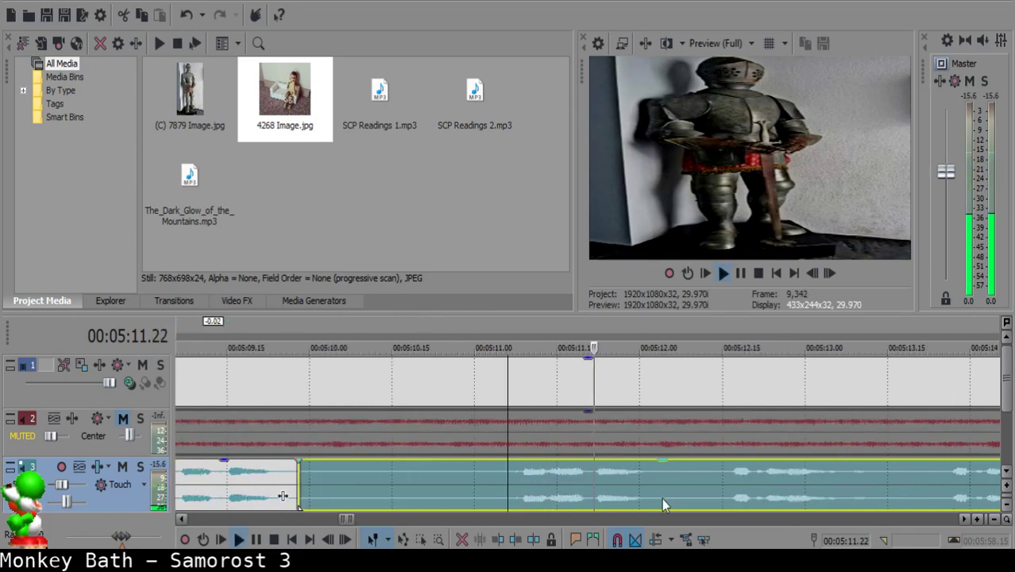
click(494, 482)
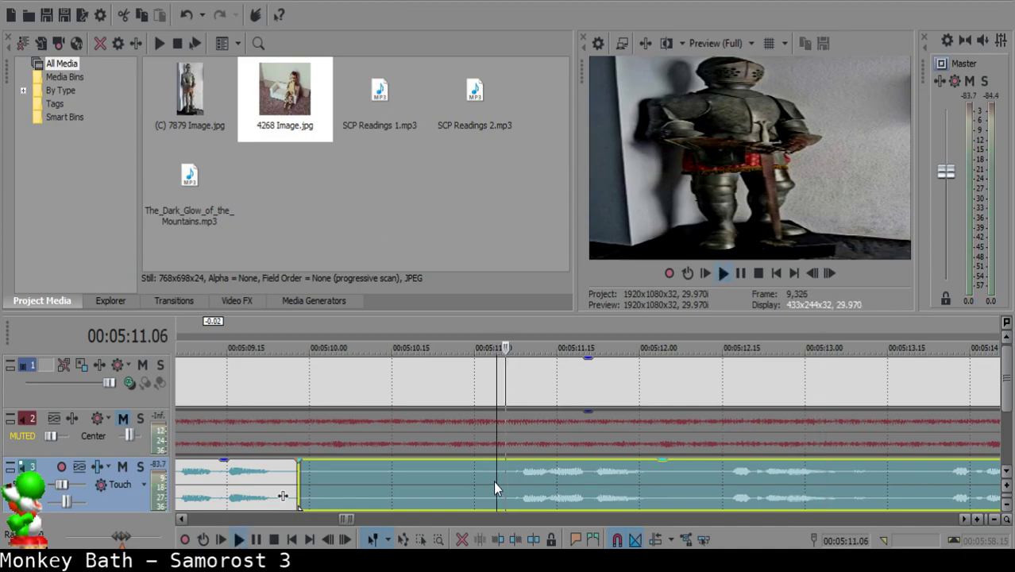
key(space)
key(s)
- Delete the silent piece between the two splits and move the following narration clip one second earlier to 00:05:10.04
scroll(494, 481, down, 2)
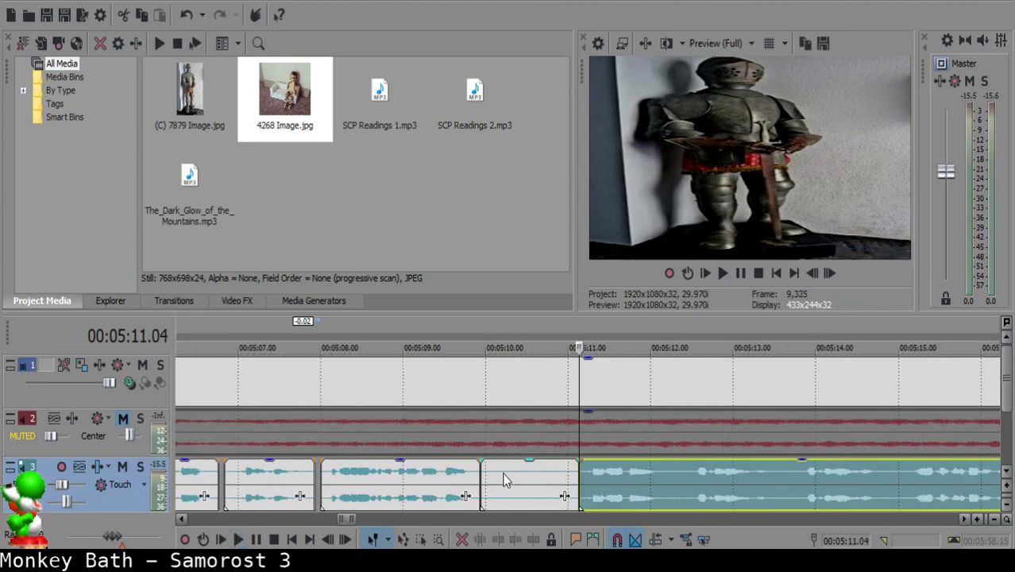
click(497, 472)
key(Delete)
drag(677, 496, 592, 475)
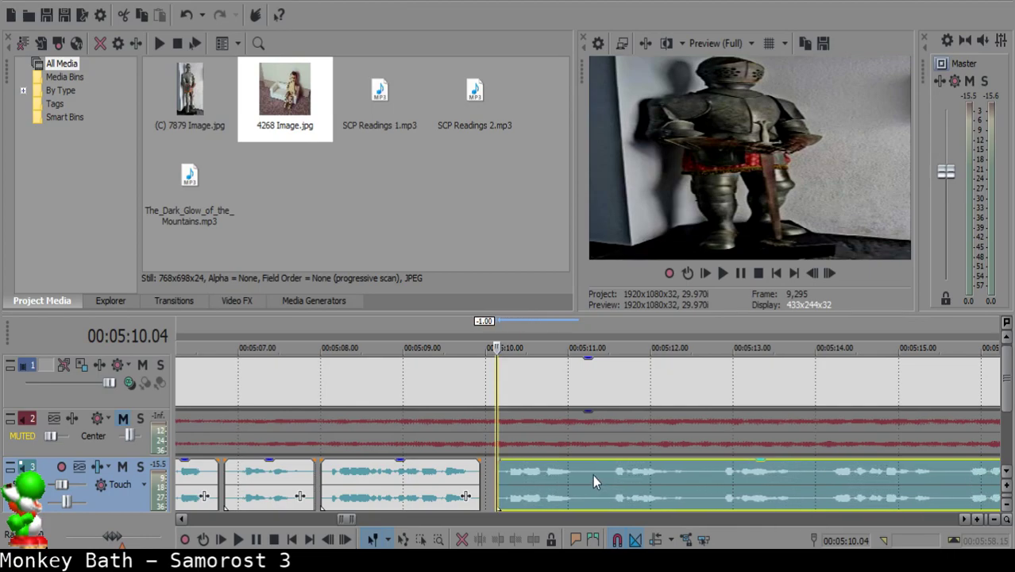
- Check the join near 00:05:10 by playback and nudge the following narration clip later by two frames and one more frame
click(451, 482)
key(space)
scroll(482, 469, up, 3)
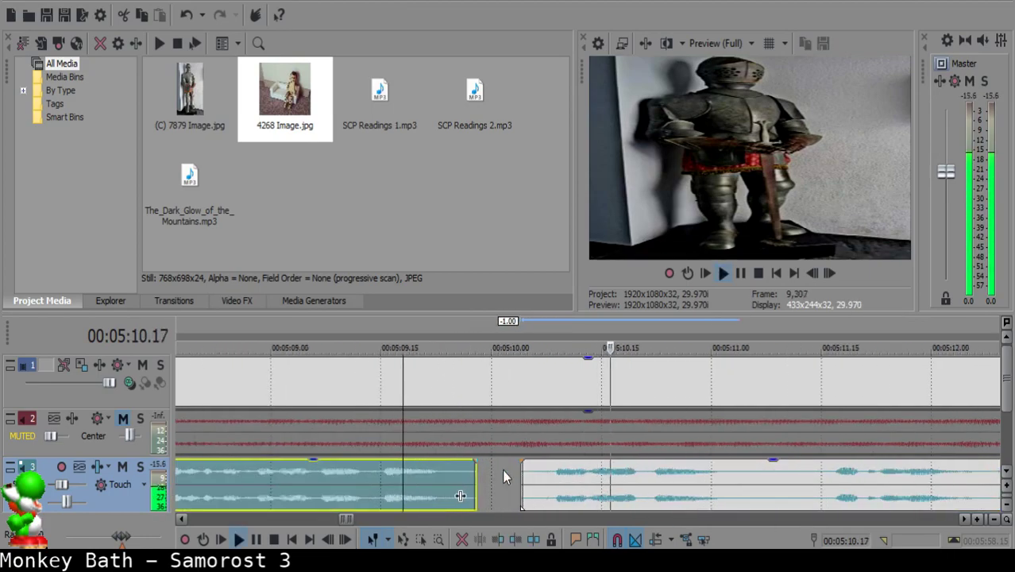
drag(592, 481, 597, 484)
key(Return)
click(308, 486)
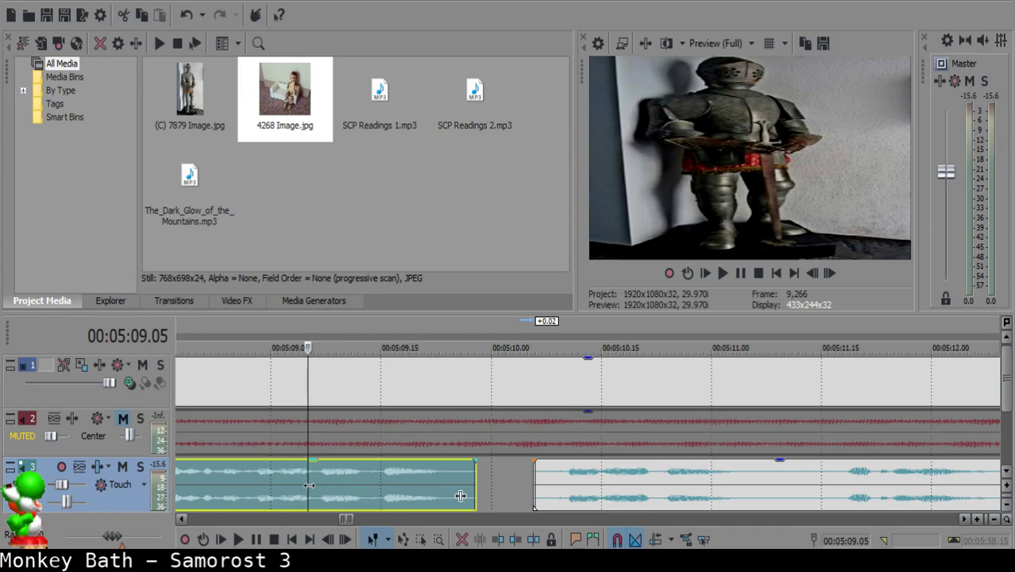
key(space)
scroll(602, 498, down, 1)
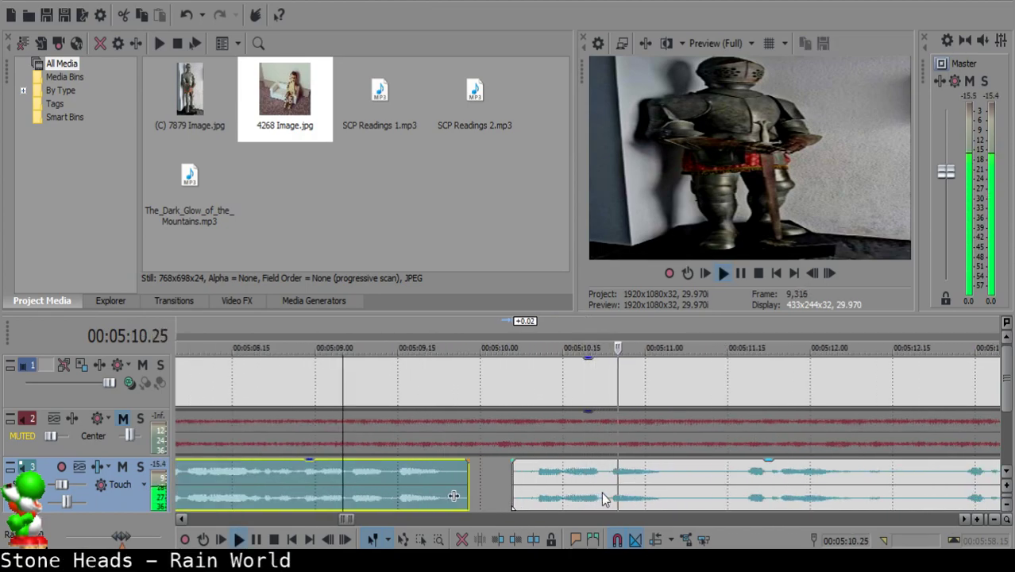
drag(687, 475, 700, 483)
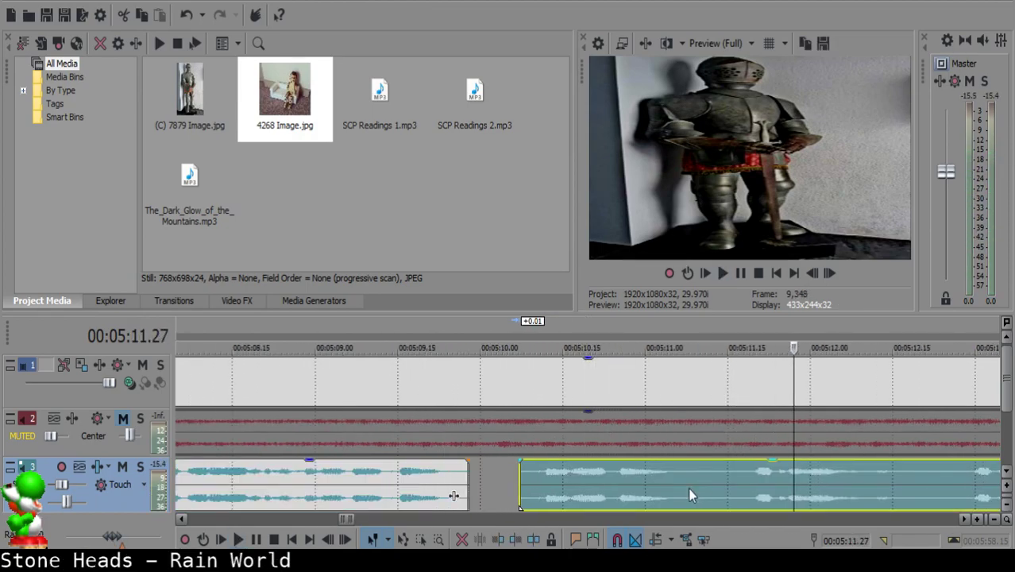
- Listen to the end of the clip that stops at 00:05:09.28 and give it a short fade-out of about three frames
click(362, 482)
key(space)
key(Return)
click(447, 472)
key(space)
key(Return)
click(457, 480)
key(space)
key(Return)
drag(472, 461, 454, 461)
click(412, 478)
key(space)
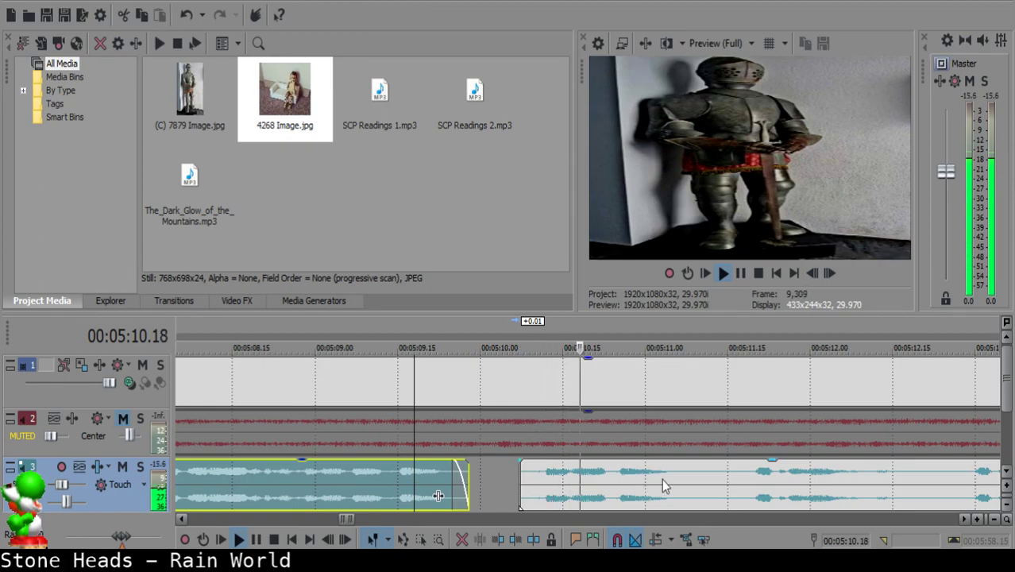
- Cut out the narration between about 00:05:11.08 and 00:05:12.28 and move the following clip earlier to about 00:05:11.11
click(690, 480)
key(s)
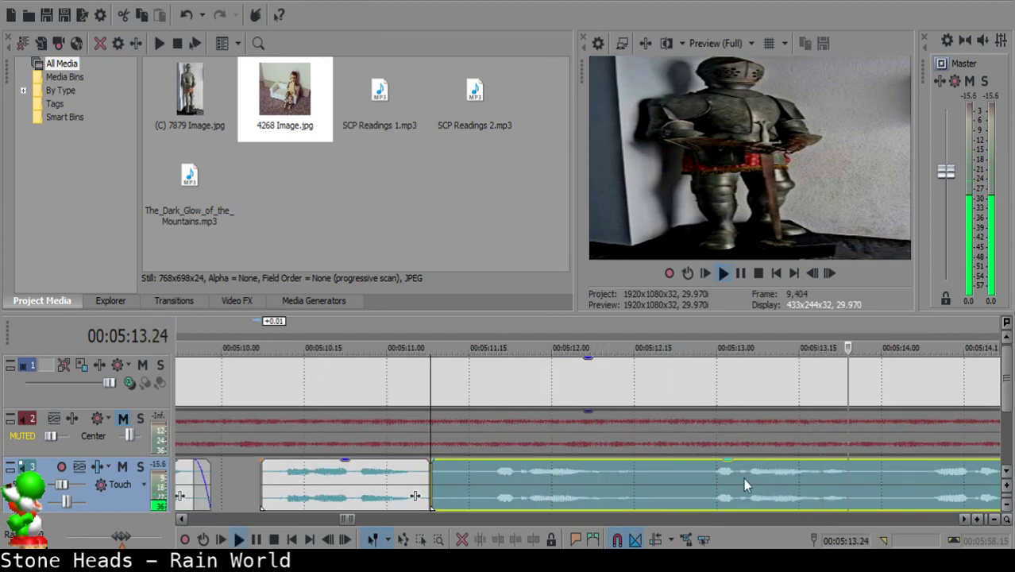
click(703, 477)
key(s)
click(452, 472)
click(448, 467)
key(Delete)
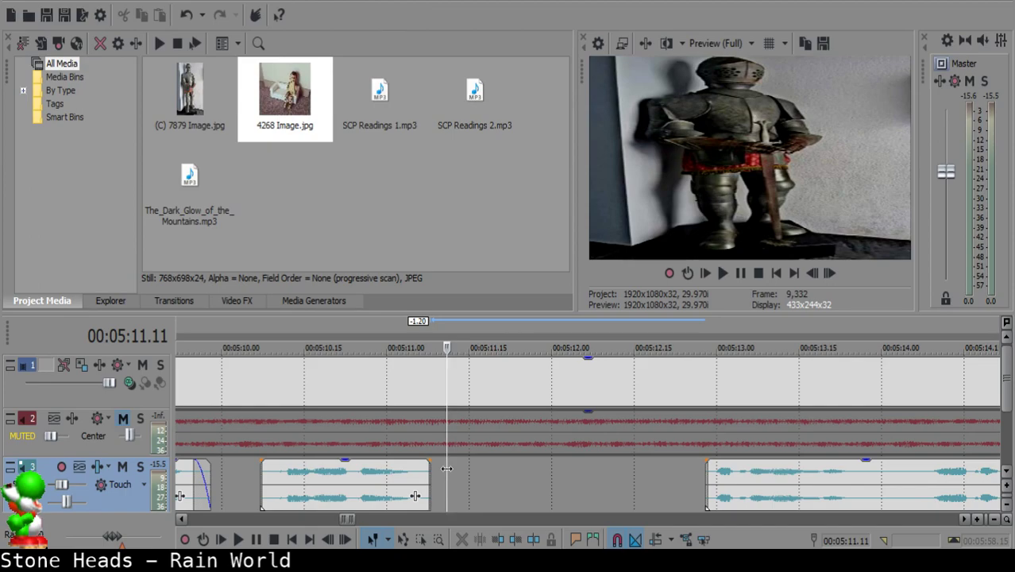
drag(735, 498, 472, 499)
- Play back the join near 00:05:11 and nudge the following narration clip one frame later
click(331, 487)
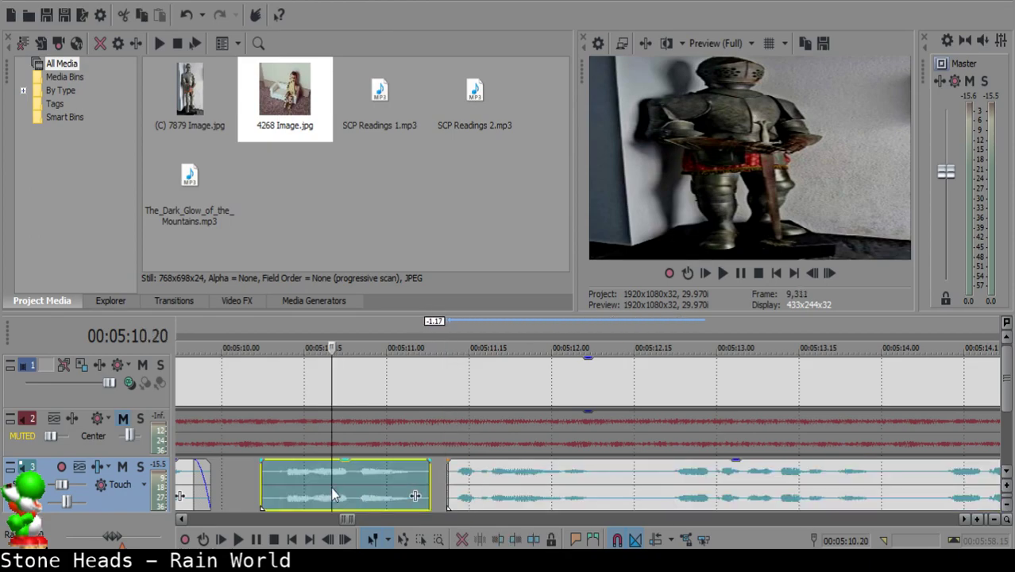
key(space)
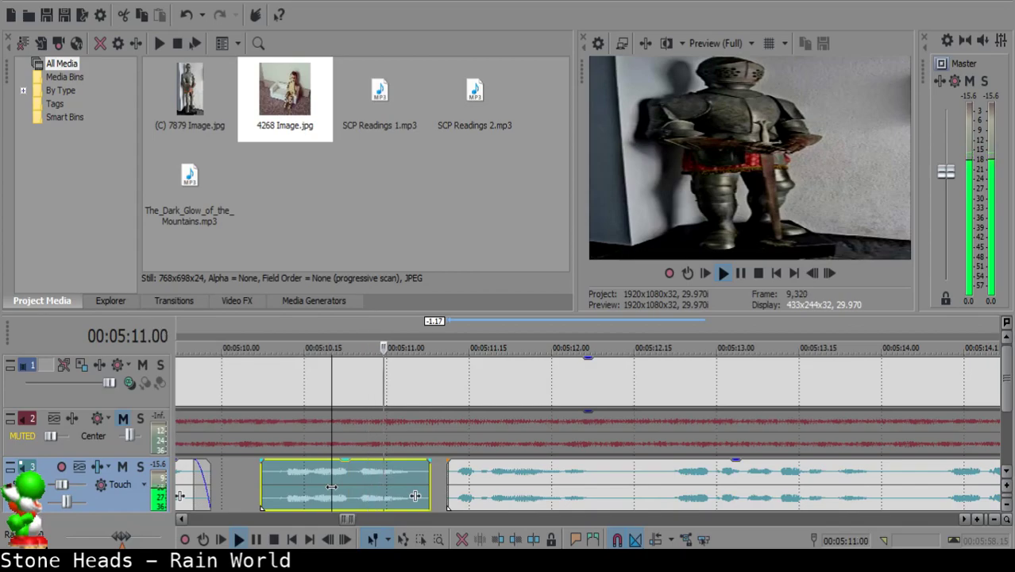
click(482, 498)
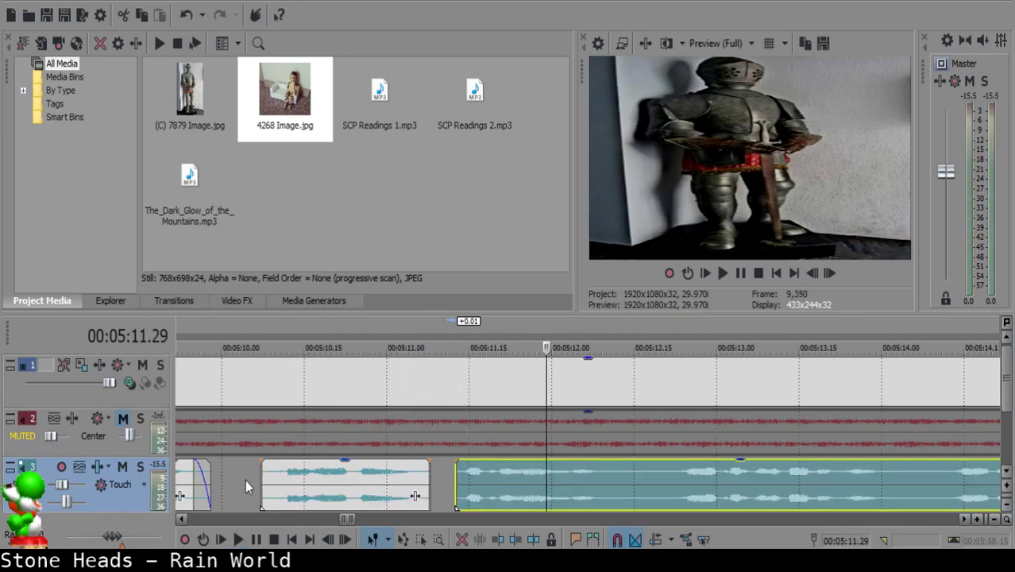
click(246, 480)
key(space)
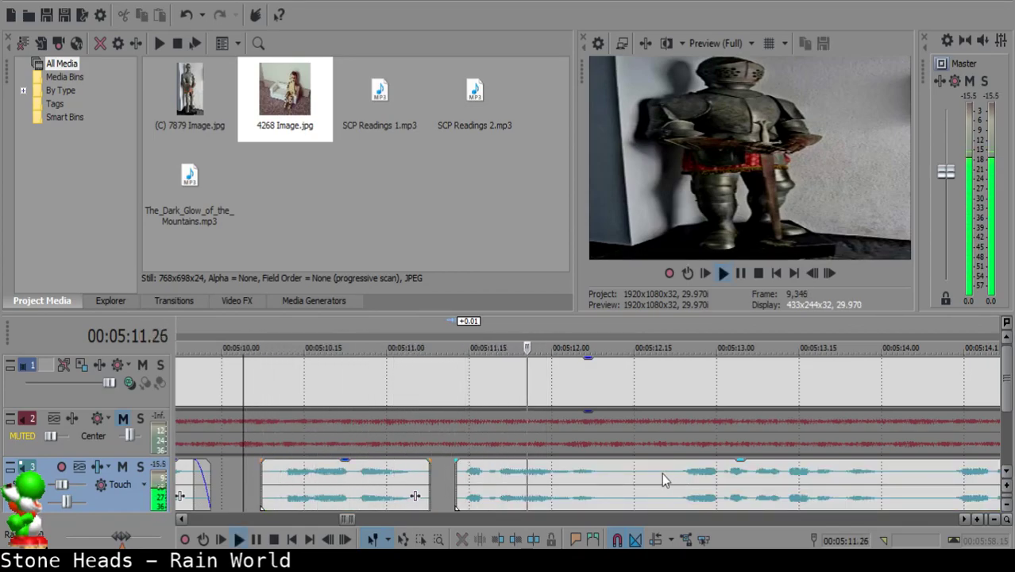
- Cut out the narration between about 00:05:12.11 and 00:05:14.11 and move the following clip earlier to about 00:05:12.18
click(613, 470)
key(s)
click(740, 475)
key(space)
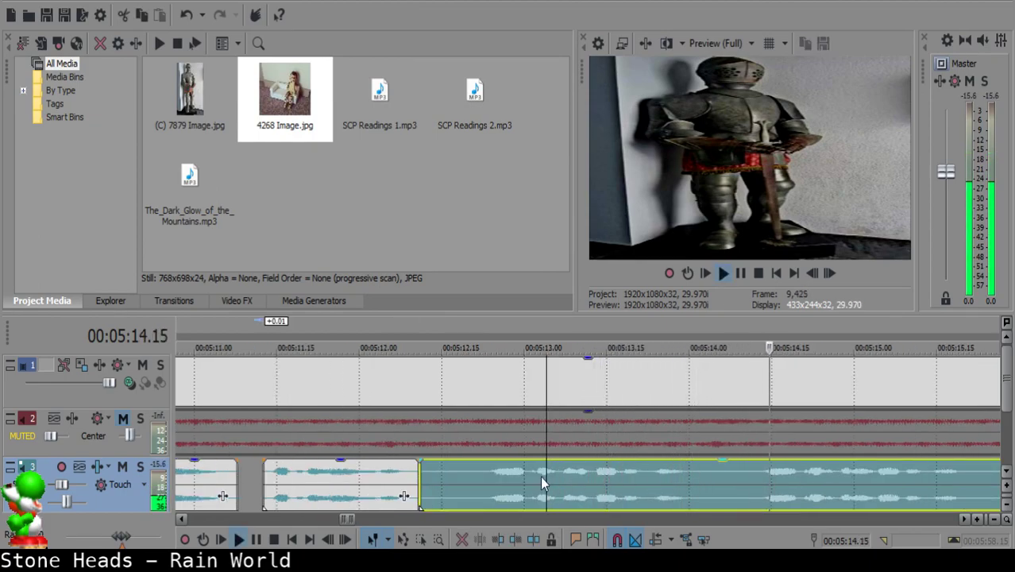
key(s)
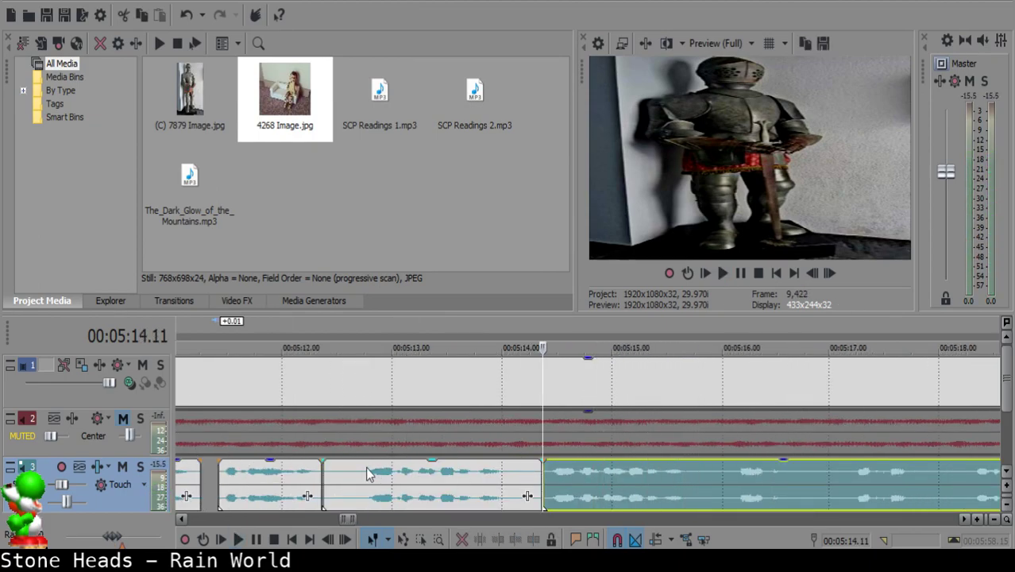
click(351, 475)
key(Delete)
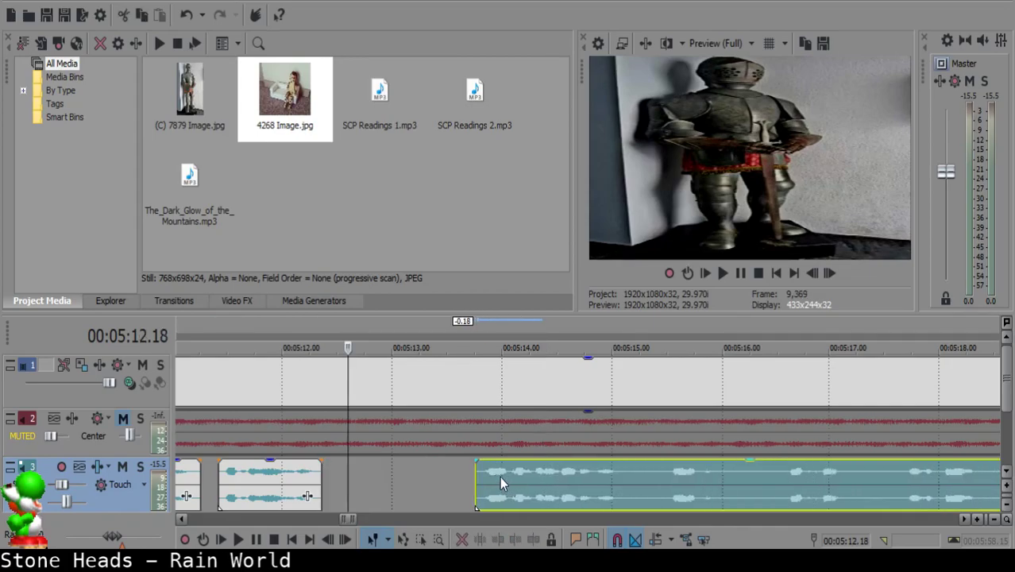
- Play back the join near 00:05:12.15 and nudge the following narration clip one frame later
click(256, 493)
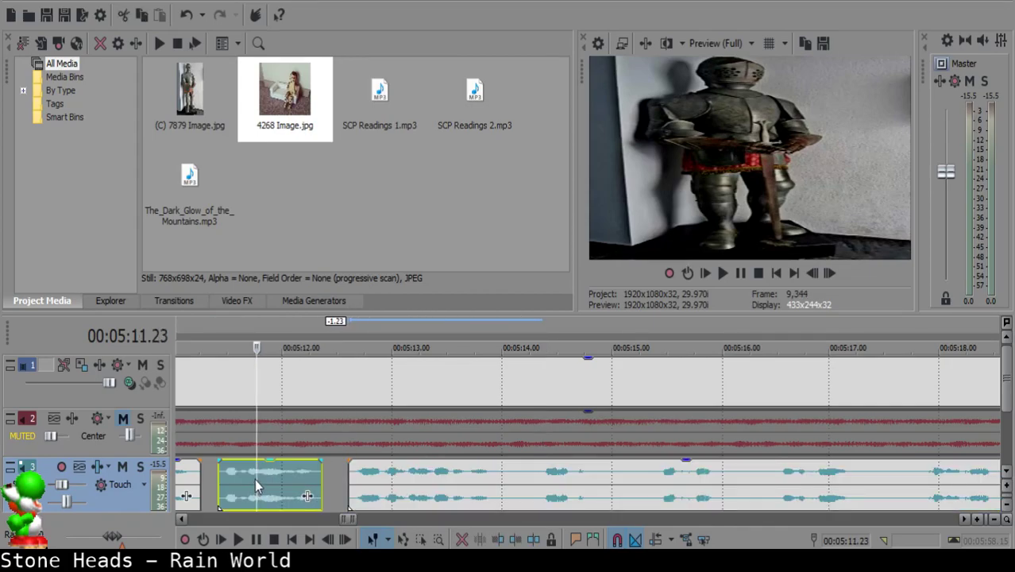
key(space)
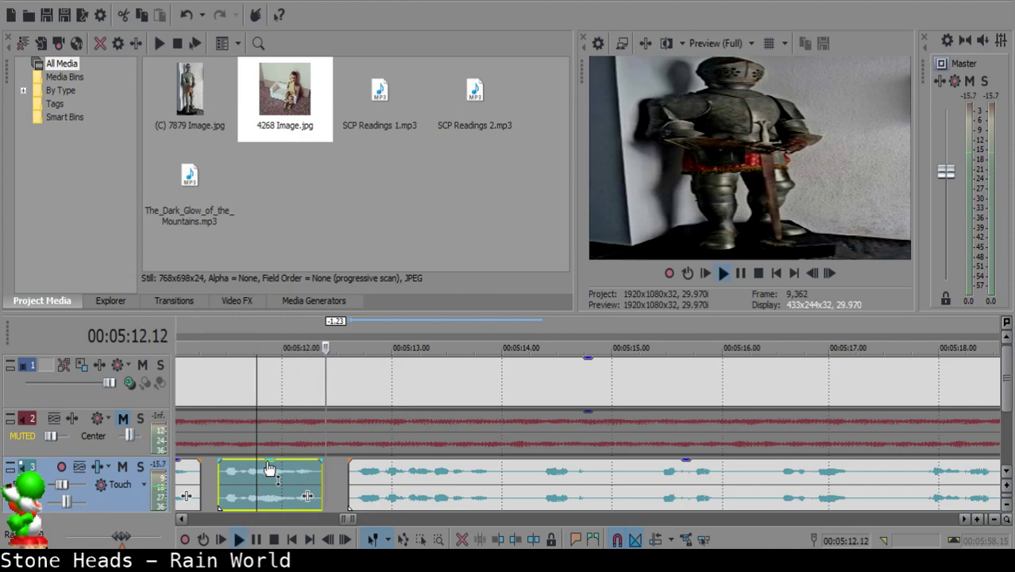
click(556, 486)
click(445, 486)
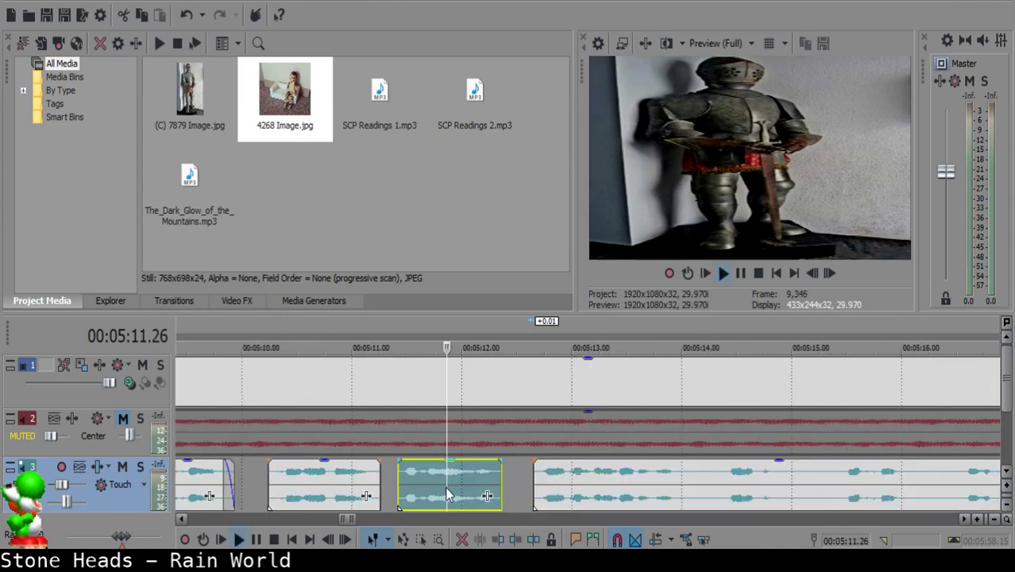
scroll(508, 494, down, 3)
scroll(509, 494, up, 4)
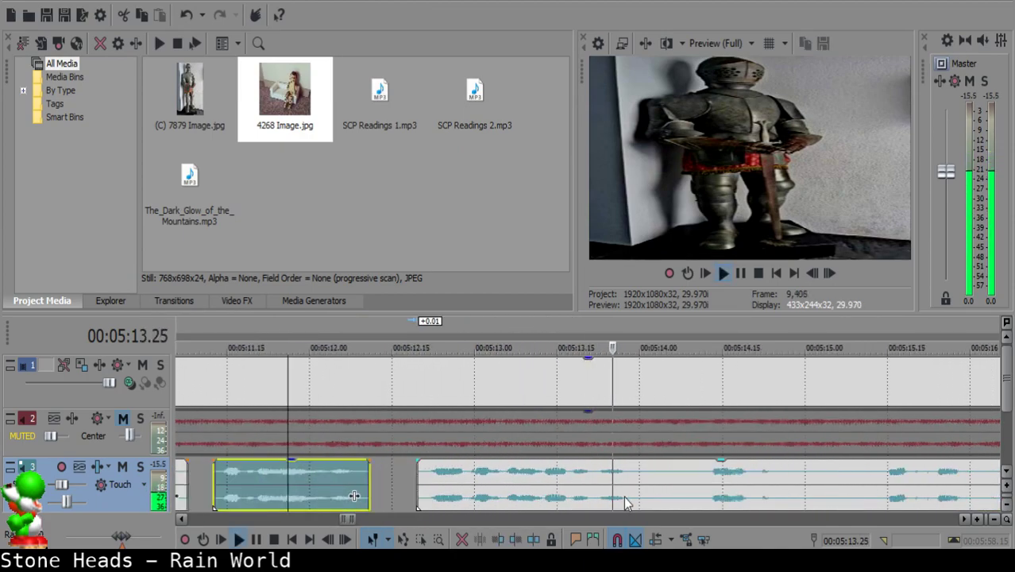
- Cut the pause after 00:05:14.02 out of the narration and move the following clip earlier to start at that point
click(649, 472)
key(s)
key(Return)
key(s)
click(661, 475)
key(Delete)
drag(710, 479, 672, 475)
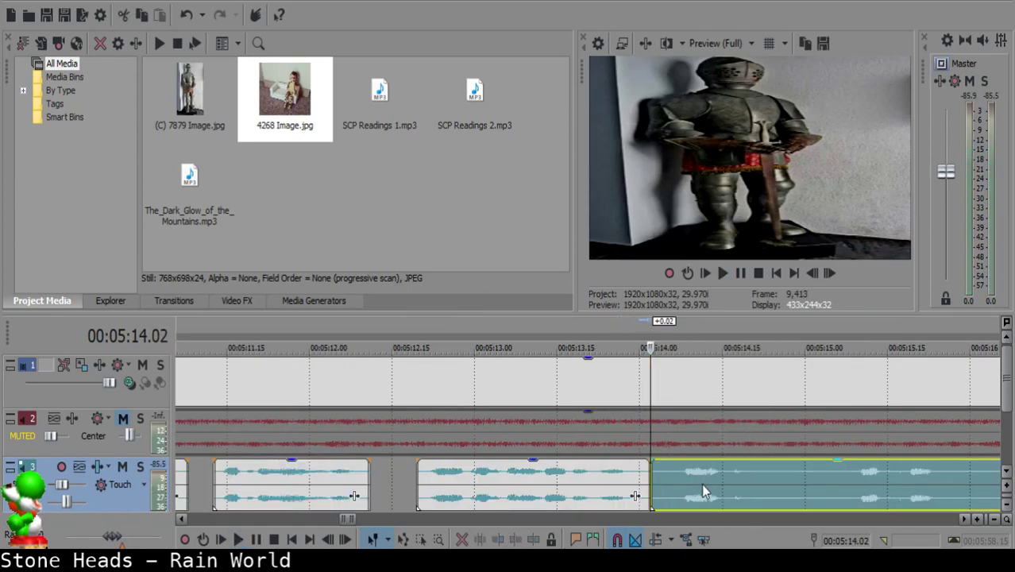
- Play back the join near 00:05:14.02 and cut the narration between about 00:05:14.20 and 00:05:14.28 out of the track
click(594, 493)
key(space)
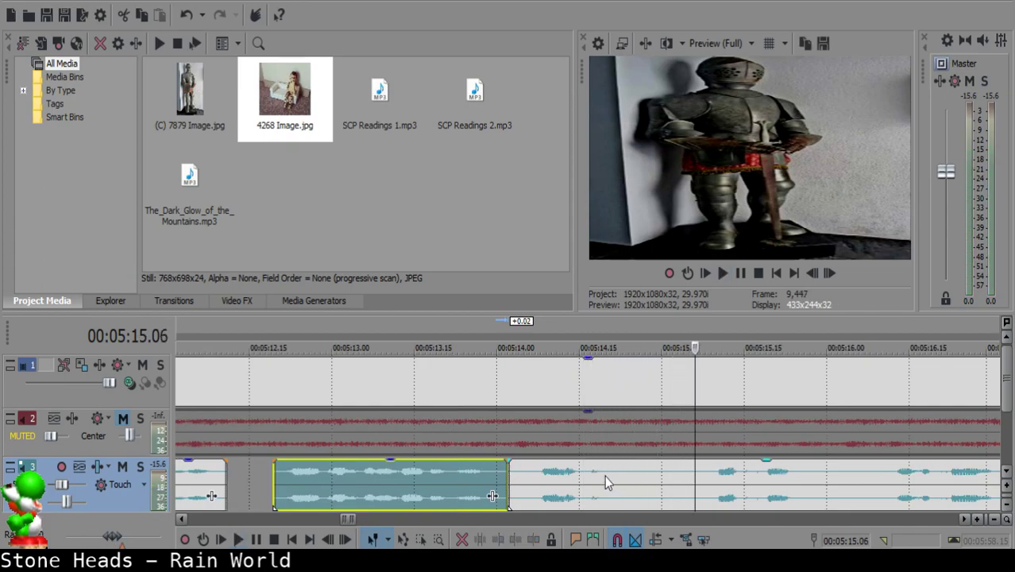
click(605, 475)
key(Return)
click(605, 475)
key(s)
key(space)
key(Return)
key(s)
click(618, 475)
key(Delete)
- Add a short fade-out to the end of the narration clip ending near 00:05:14.20 and play it back
drag(605, 461, 600, 463)
click(547, 474)
key(space)
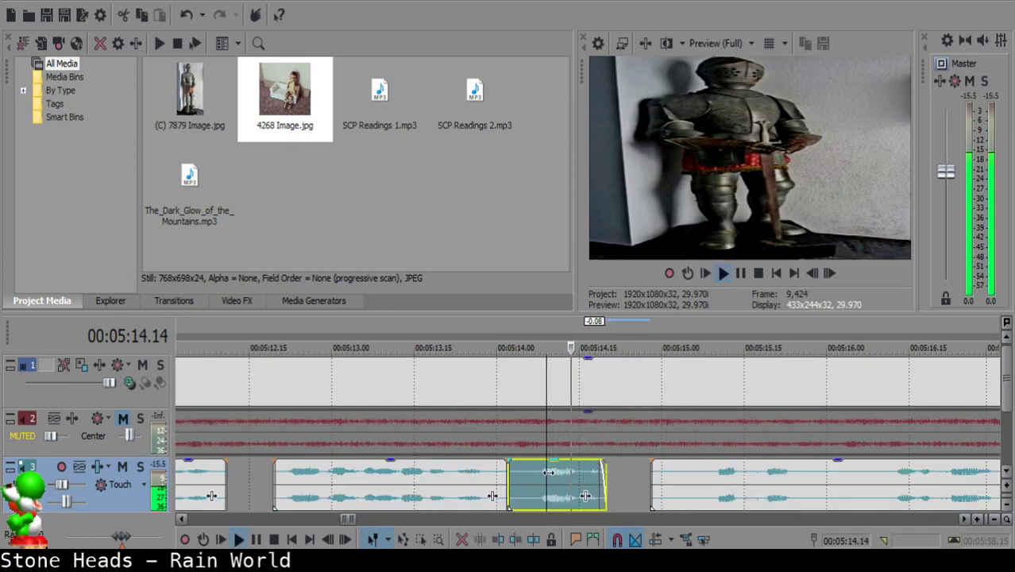
scroll(661, 473, down, 3)
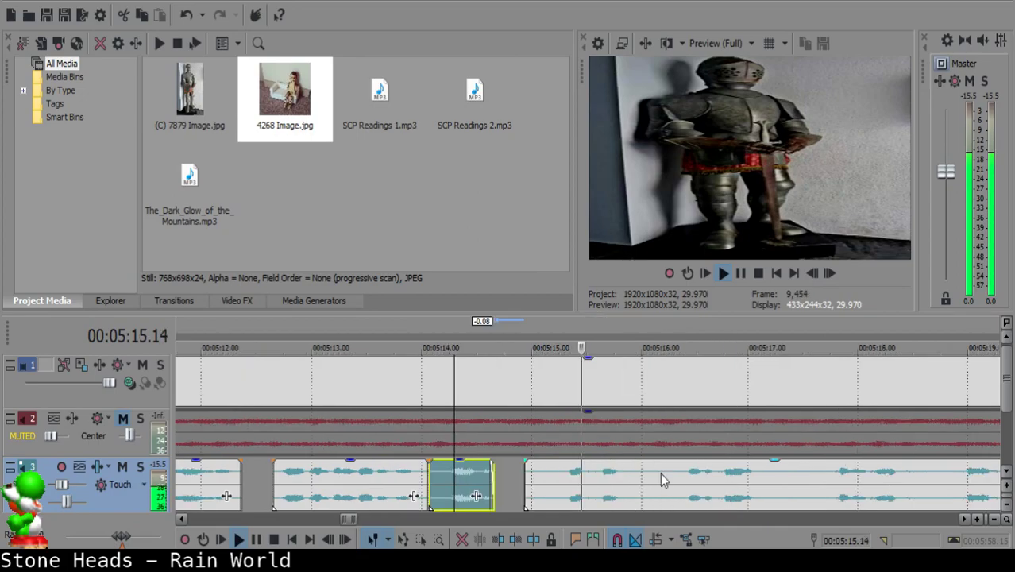
- Cut out the narration between about 00:05:14.28 and 00:05:15.05 and move the following clip earlier to about 00:05:14.25
click(527, 472)
key(s)
key(space)
click(506, 472)
key(Delete)
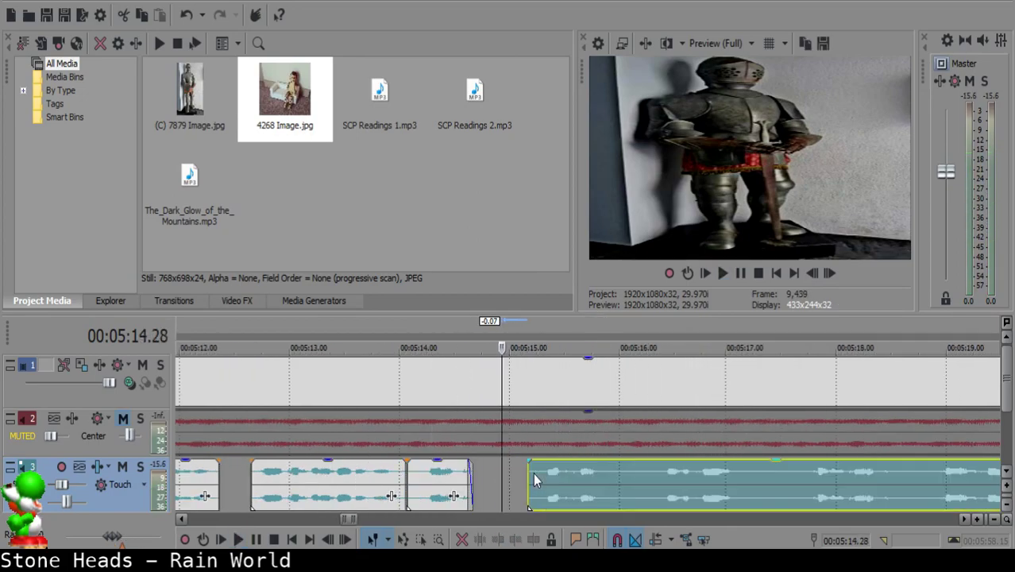
- Play back the join near 00:05:14.20 and nudge the following narration clip two frames later
click(395, 483)
key(space)
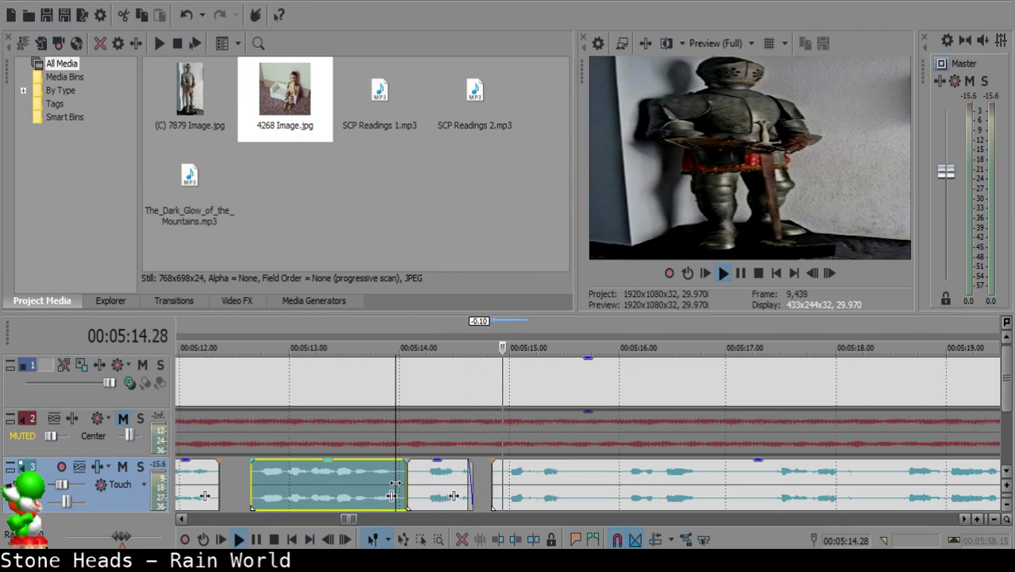
click(525, 495)
- Lengthen the fade-out of the narration clip ending near 00:05:14.20 and nudge the following clip one frame later
click(436, 490)
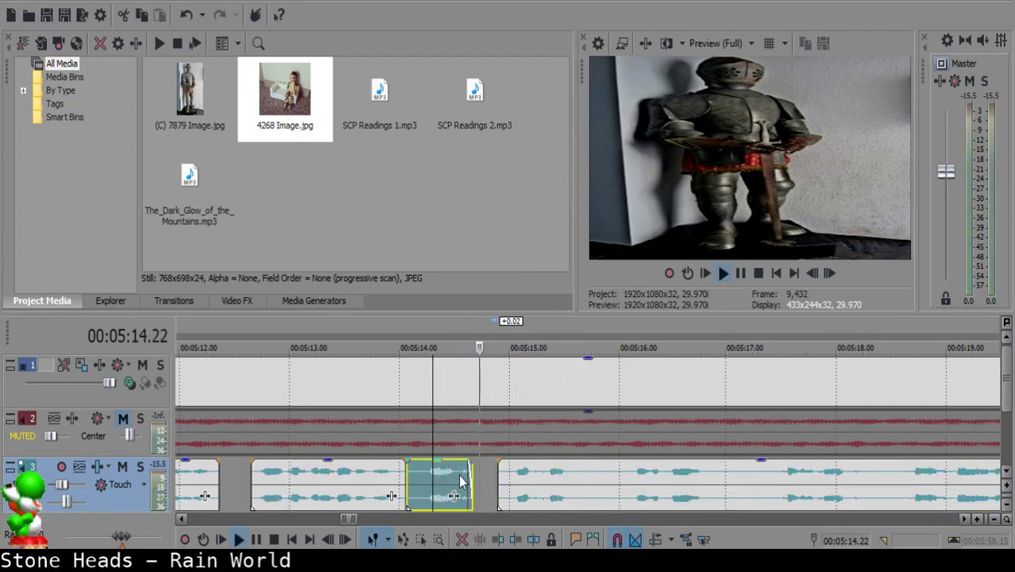
click(451, 483)
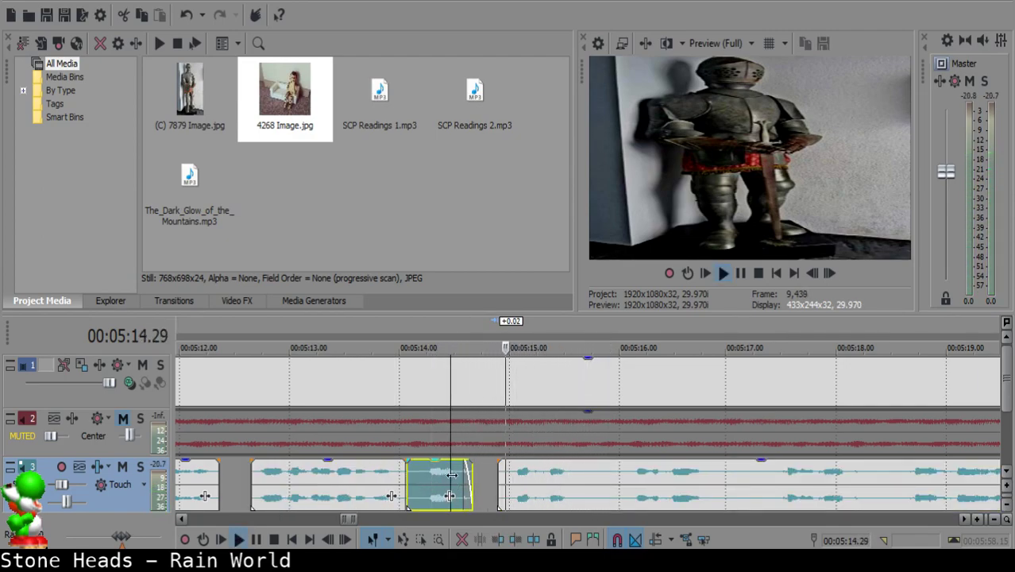
click(397, 477)
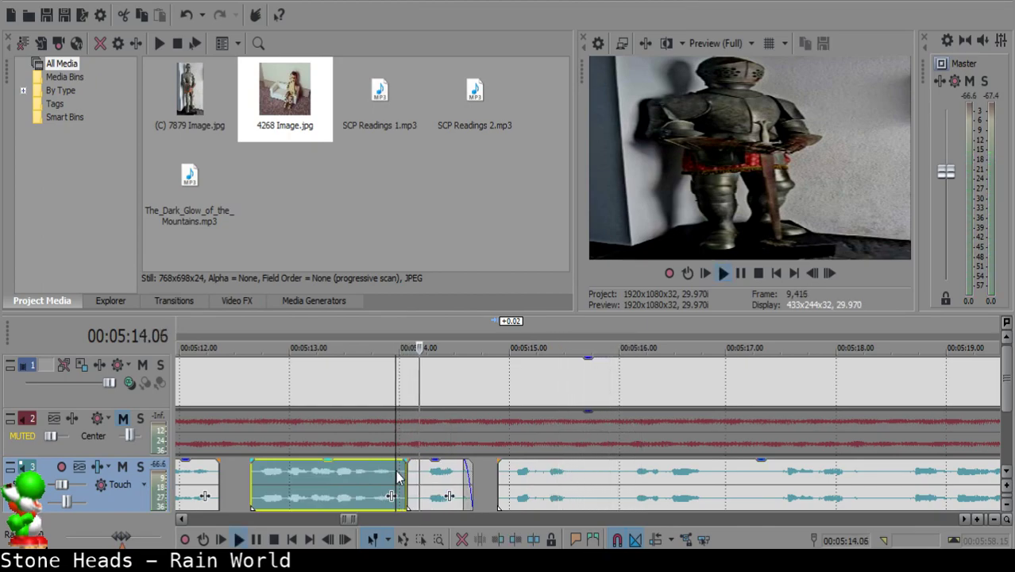
click(515, 493)
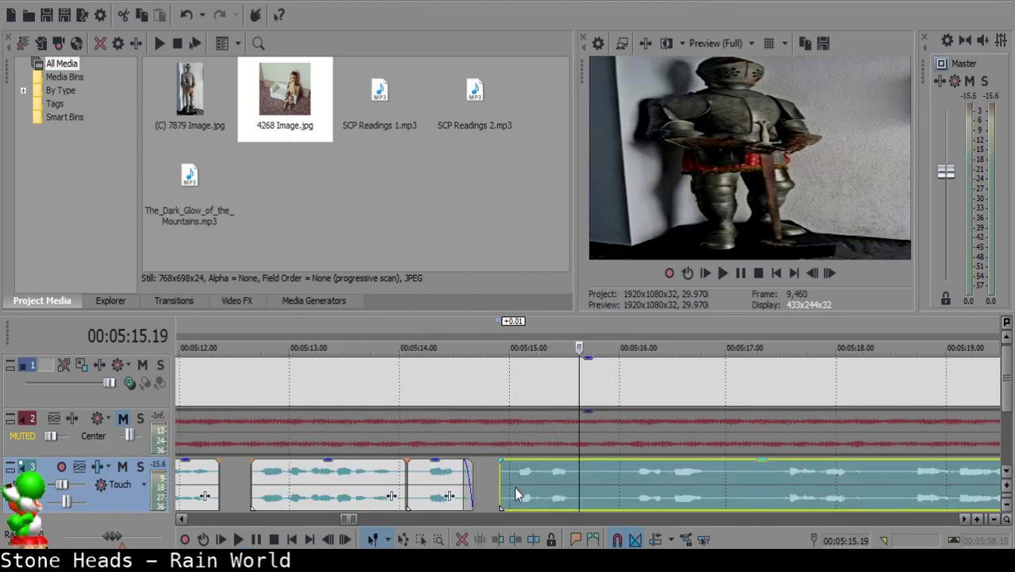
- Cut out the narration between about 00:05:15.21 and 00:05:16.03 and move the following clip earlier to about 00:05:15.23
click(574, 472)
key(space)
click(583, 473)
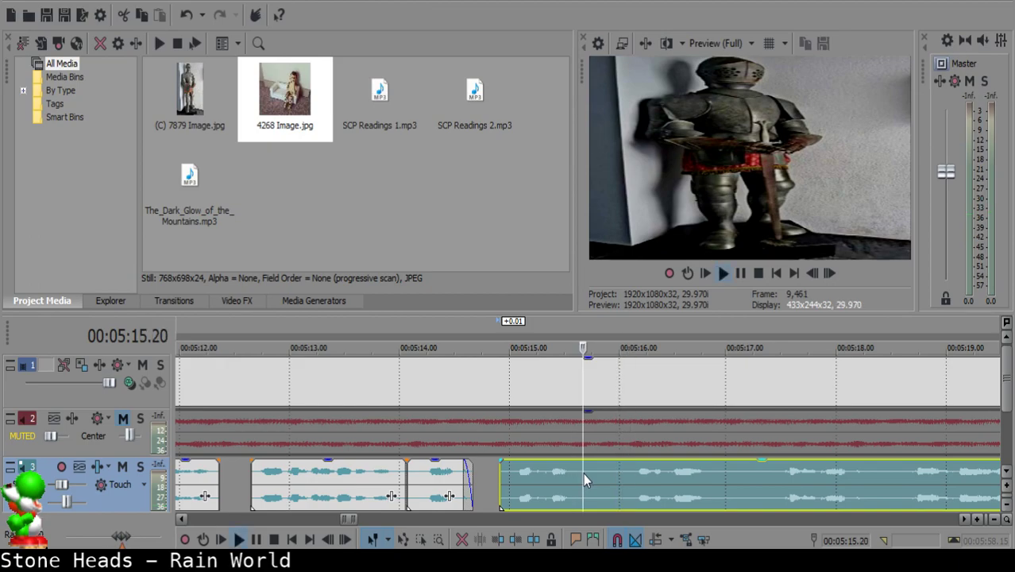
key(s)
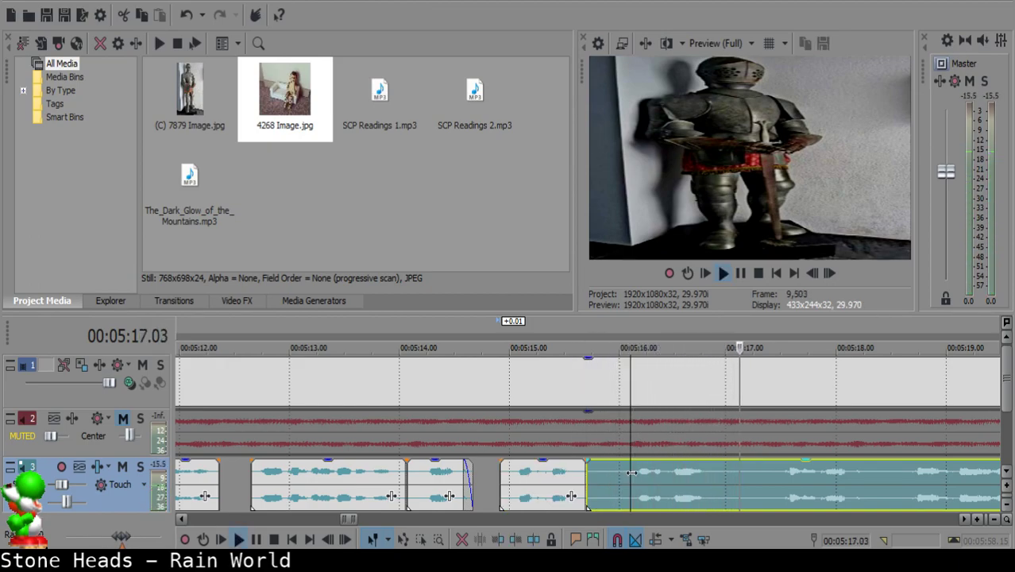
key(space)
key(s)
click(595, 469)
key(Delete)
drag(653, 478, 568, 487)
- Play back the join near 00:05:15.21 and nudge the following narration clip later to about 00:05:15.27
click(543, 475)
key(space)
scroll(542, 475, up, 1)
key(Return)
click(415, 491)
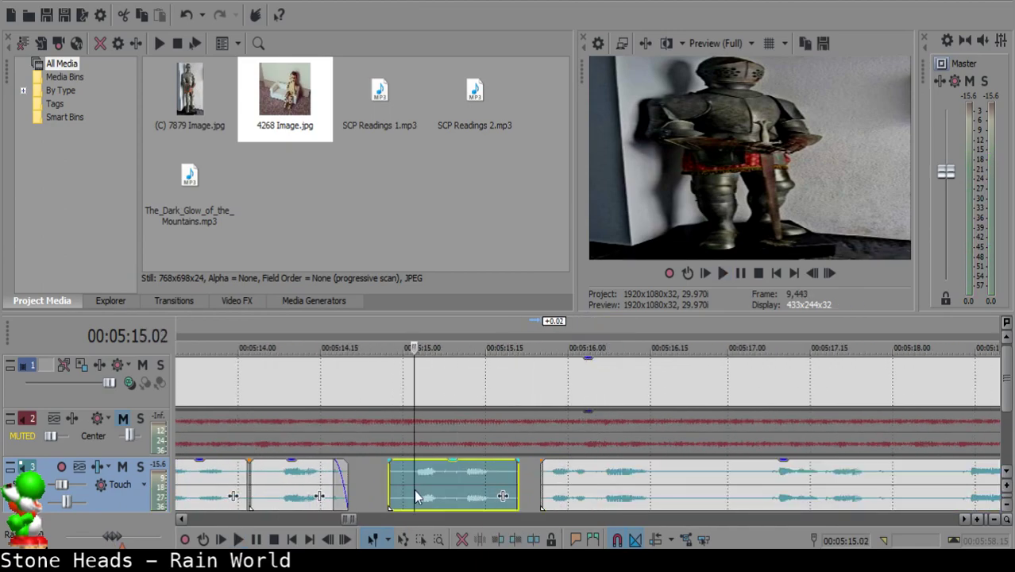
key(space)
click(585, 509)
click(501, 497)
key(space)
- Cut out the narration between about 00:05:16.22 and 00:05:17.06 and move the following clip earlier to about 00:05:16.26
key(s)
click(775, 478)
scroll(777, 478, down, 2)
click(565, 474)
key(space)
key(space)
key(s)
click(536, 472)
click(528, 471)
key(Delete)
drag(602, 477, 566, 477)
- Play back the join near 00:05:16.22 and nudge the following narration clip three frames later
click(432, 488)
key(space)
scroll(704, 493, down, 1)
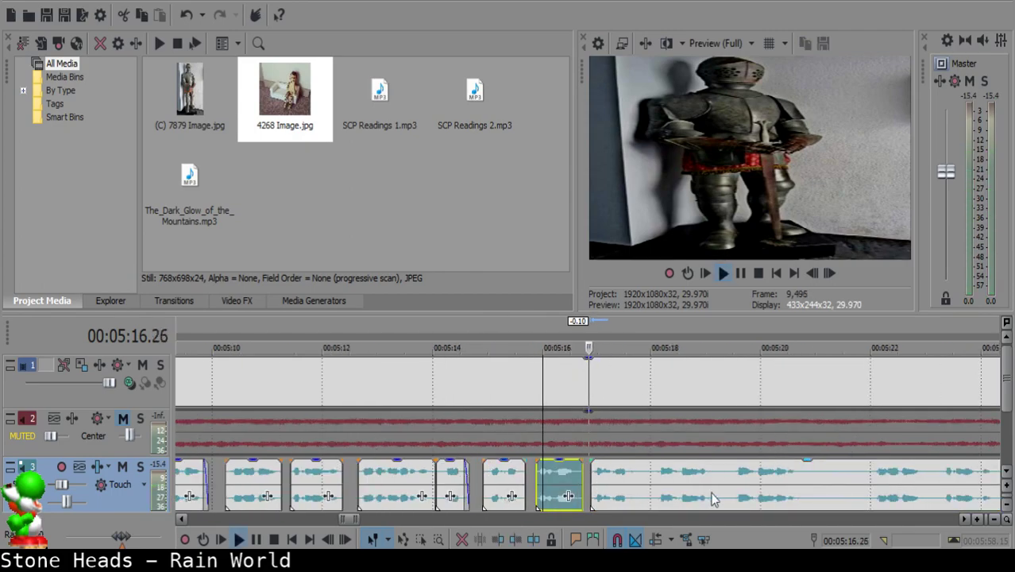
scroll(704, 499, up, 2)
click(444, 488)
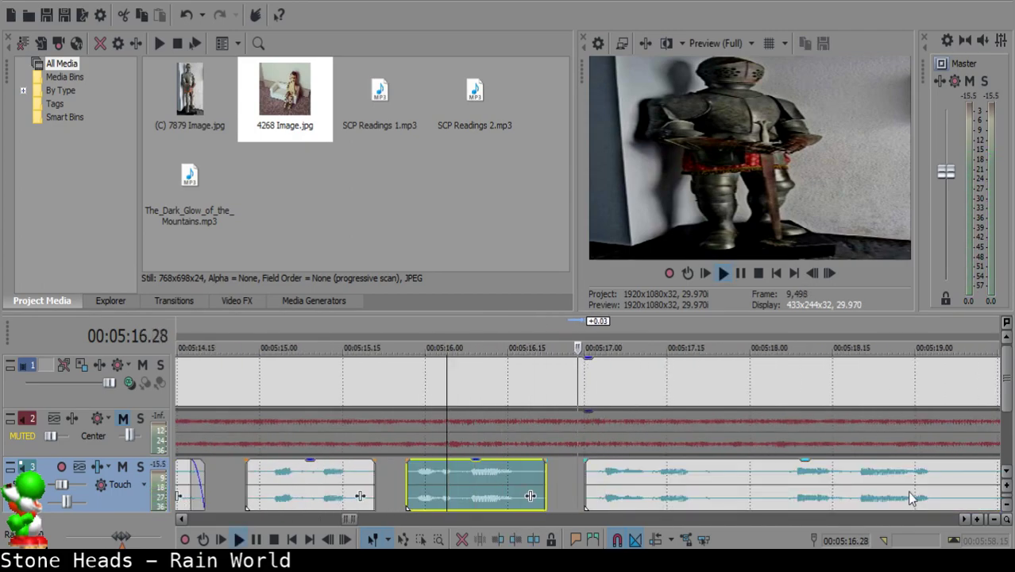
- Cut the pause between about 00:05:17.24 and 00:05:18.00 out of the narration
click(723, 473)
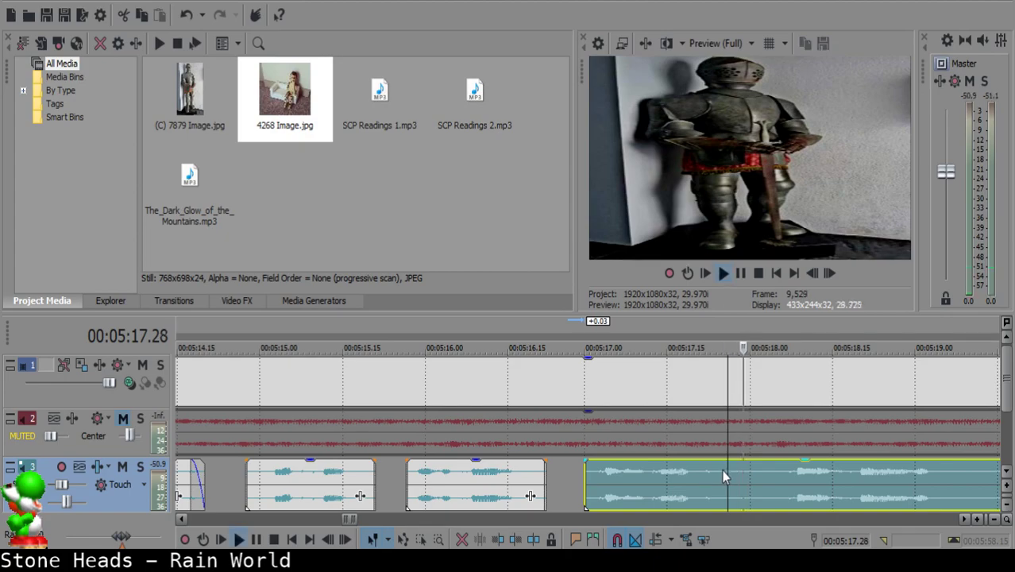
click(721, 472)
key(space)
click(719, 468)
key(space)
key(space)
key(s)
key(space)
key(s)
key(space)
click(724, 471)
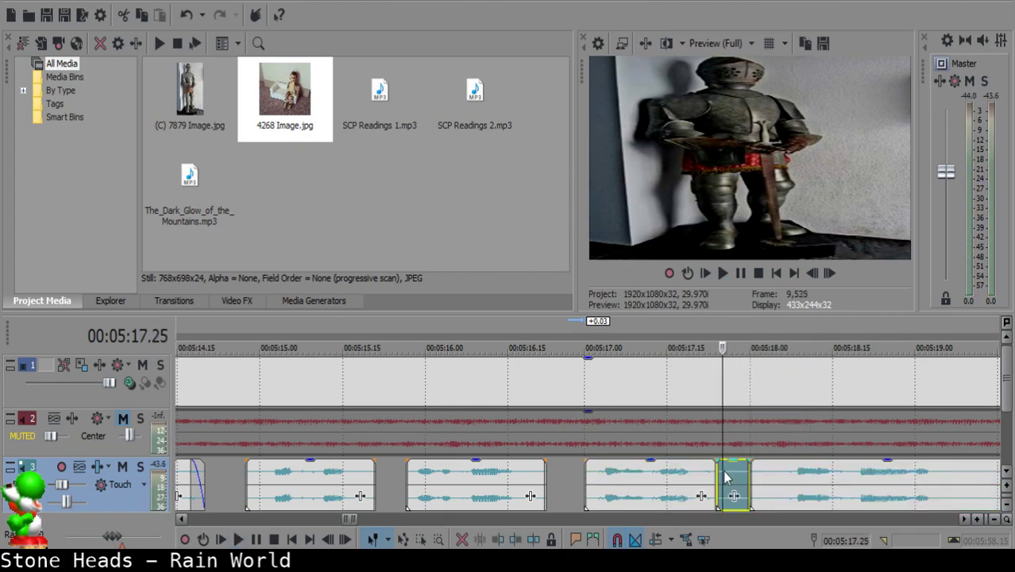
key(Delete)
- Add a fade-out of about three frames to the narration clip ending near 00:05:17.24 and play back the join
drag(718, 459, 702, 463)
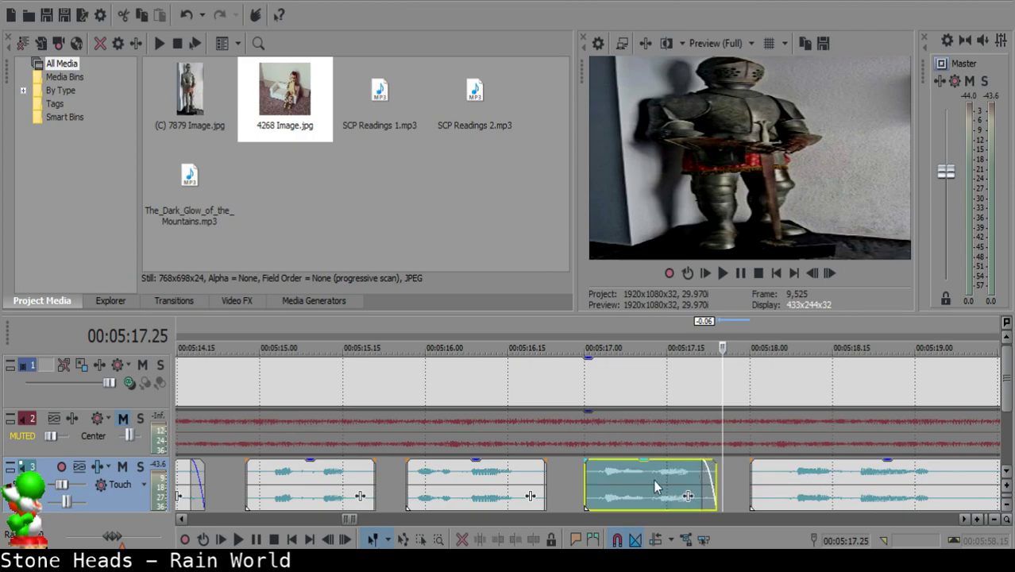
click(654, 480)
key(space)
scroll(654, 480, down, 1)
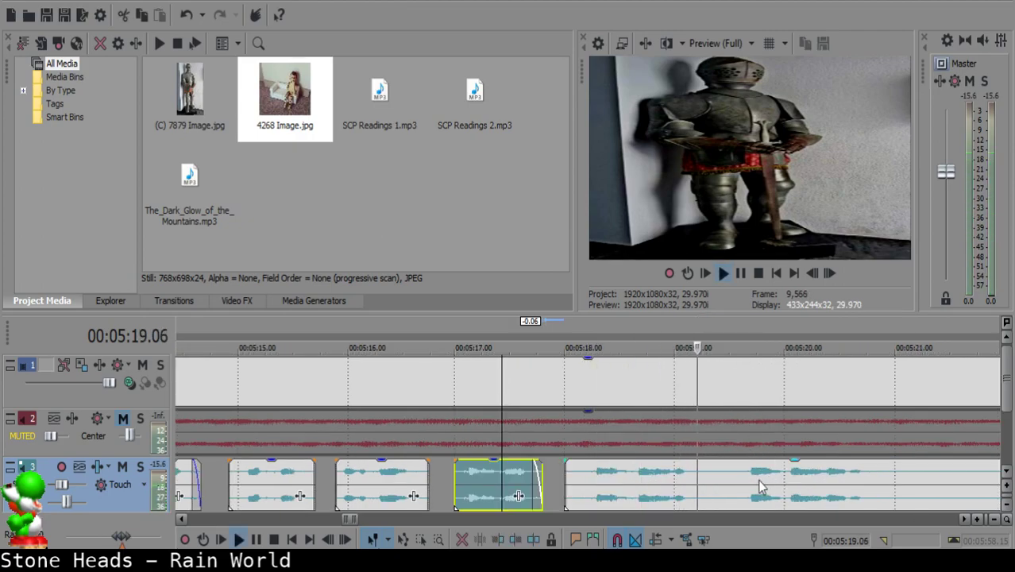
- Delete the narration take between about 00:05:18.00 and 00:05:19.16 and move the following clip earlier to about 00:05:17.29
click(735, 474)
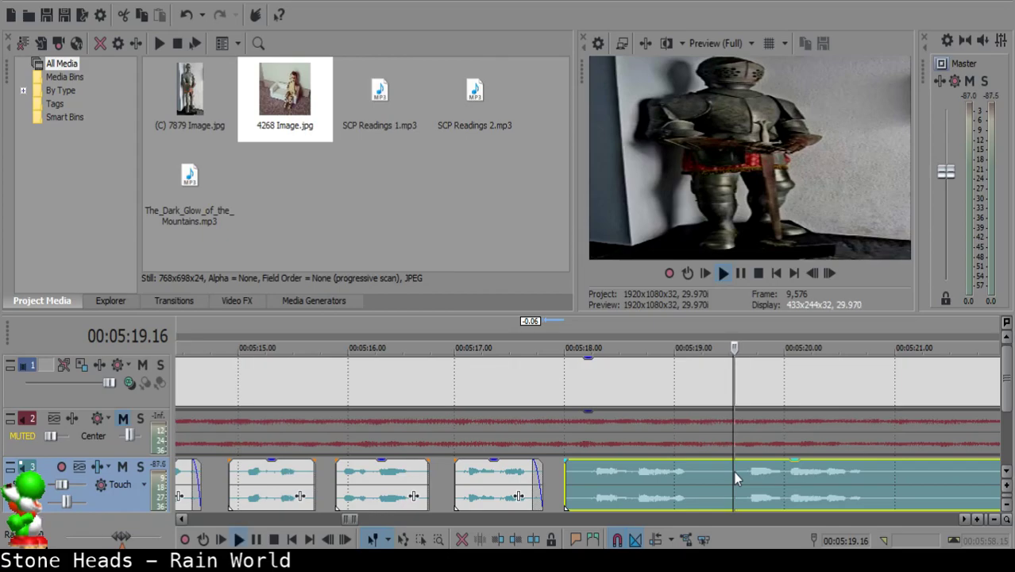
key(space)
key(s)
click(669, 479)
key(Delete)
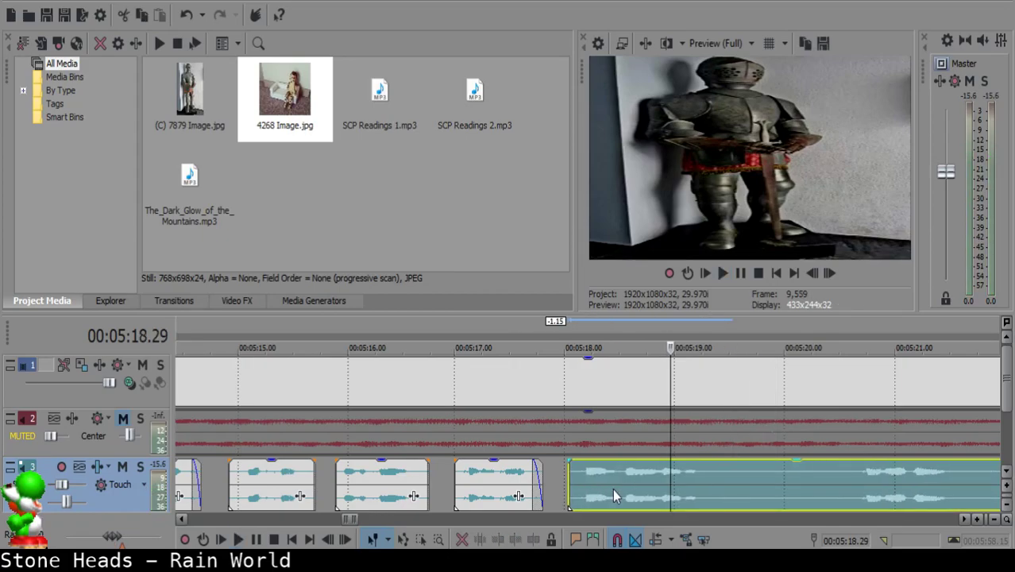
- Play back the join near 00:05:17.29 and split the narration after the phrase at about 00:05:19.10
click(498, 497)
key(space)
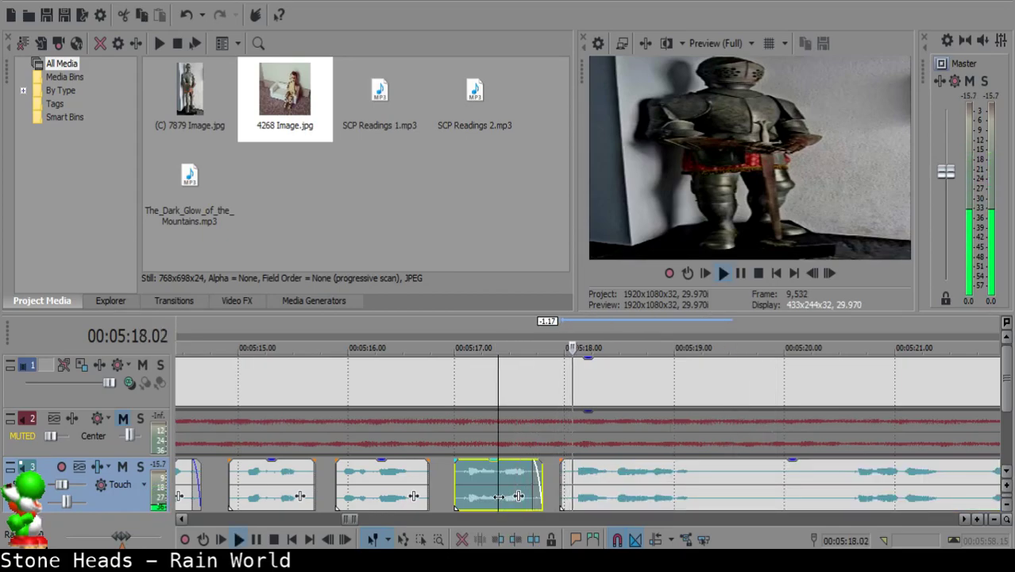
scroll(600, 474, down, 3)
scroll(635, 476, up, 3)
click(595, 474)
key(space)
key(space)
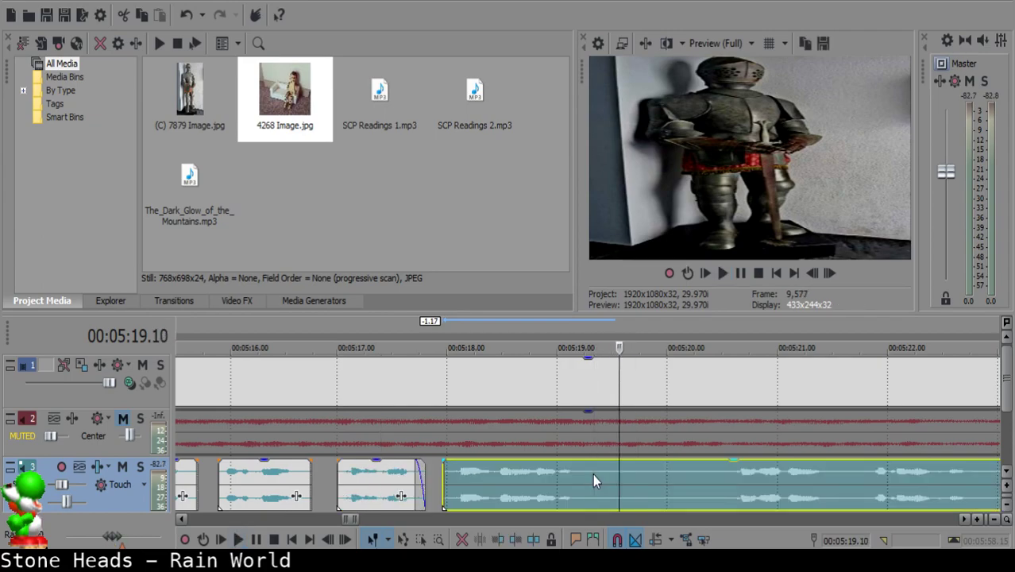
key(space)
key(s)
- Cut out the silence from 00:05:19.10 to about 00:05:20.17 and move the following clip earlier to about 00:05:19.21
click(738, 480)
scroll(738, 479, up, 2)
key(space)
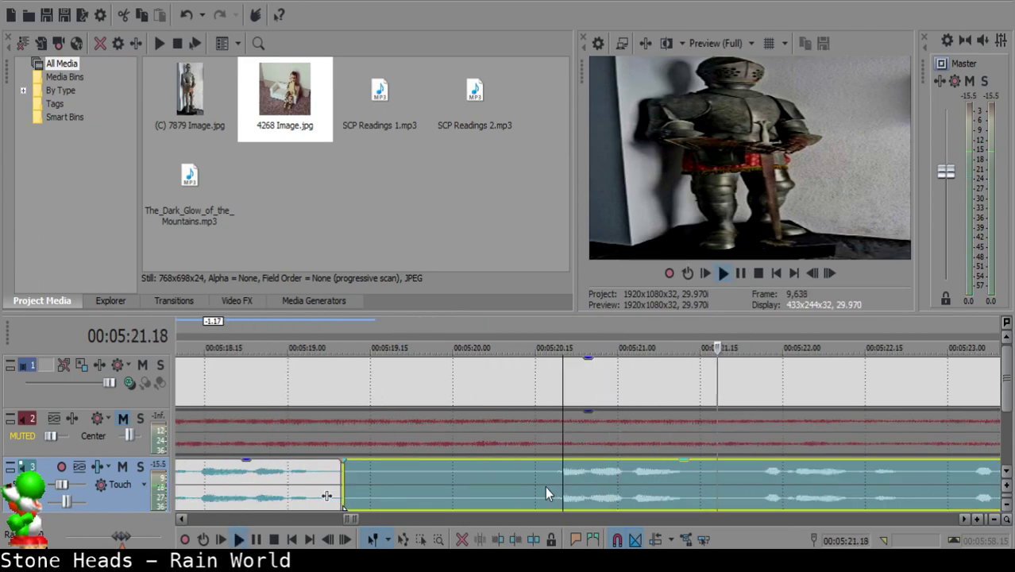
key(space)
key(s)
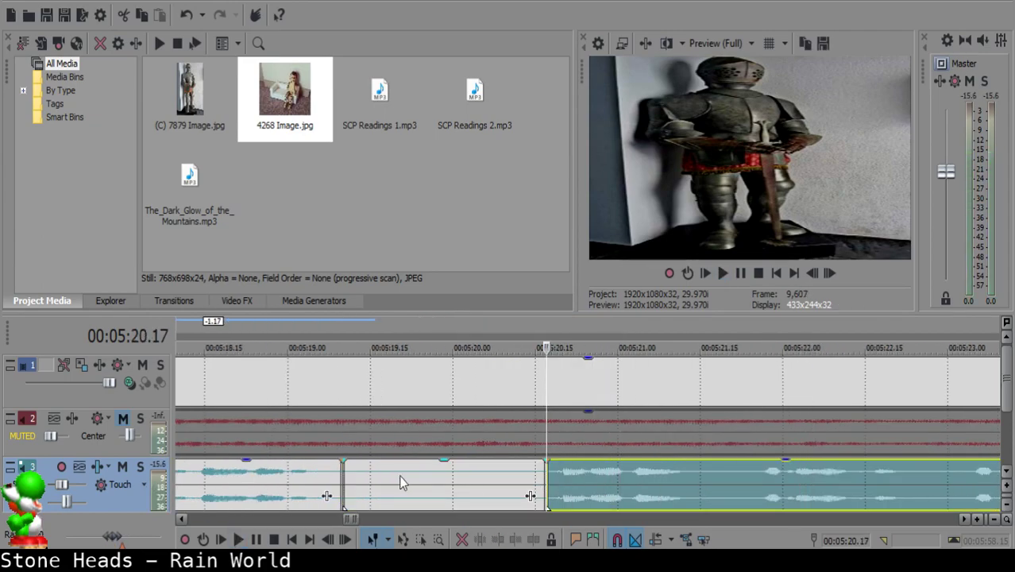
click(384, 478)
key(Delete)
drag(714, 474, 566, 471)
- Cut out the narration between about 00:05:20.21 and 00:05:22.04 and move the following clip earlier to start at 00:05:20.21
click(275, 480)
key(space)
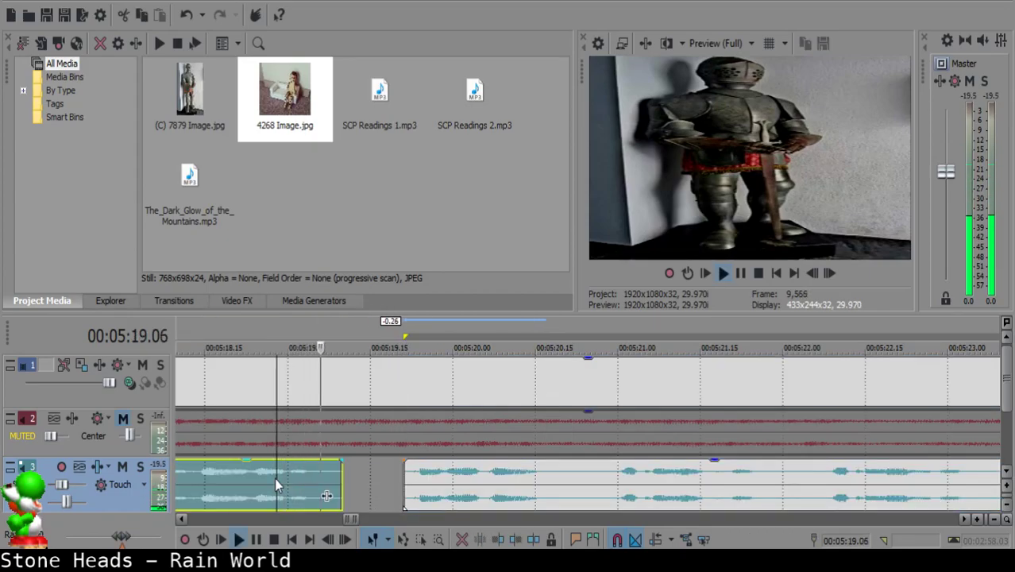
scroll(532, 481, down, 1)
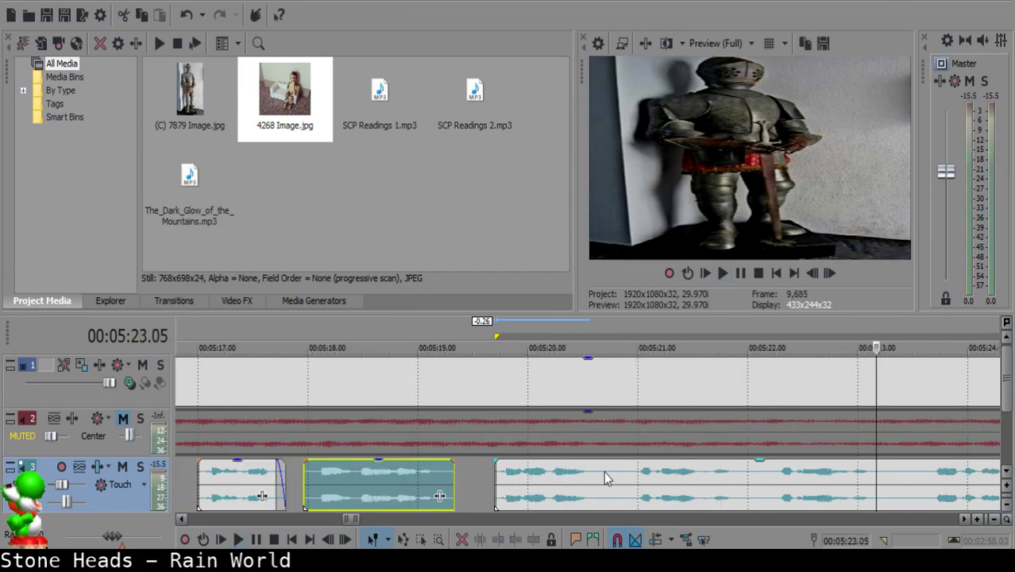
click(604, 471)
key(s)
click(763, 477)
key(s)
click(736, 483)
key(Delete)
drag(777, 480, 619, 477)
- Cut the pause between about 00:05:21.25 and 00:05:22.02 out of the narration and move the following clip earlier to close the gap
click(548, 477)
key(space)
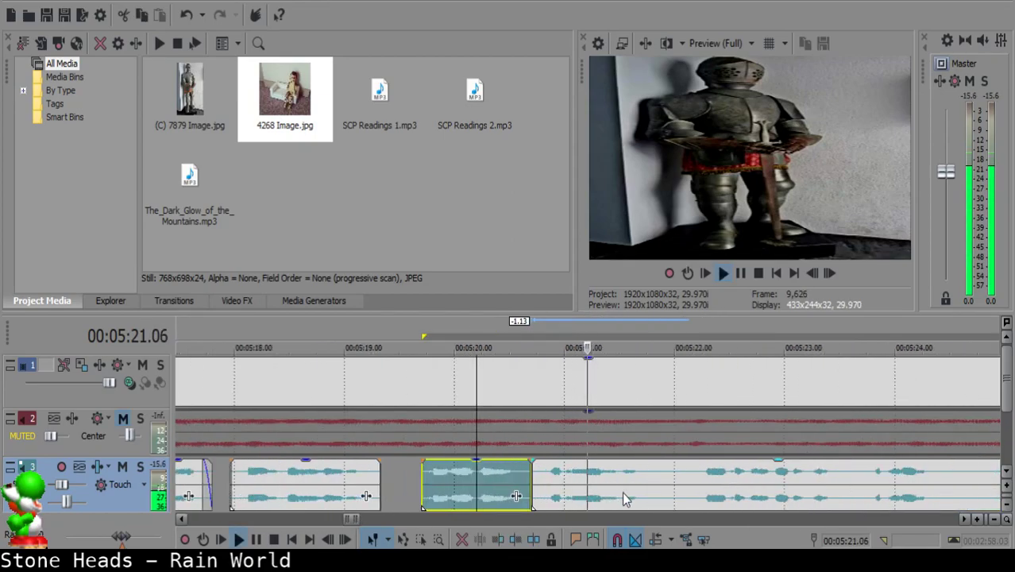
scroll(623, 495, up, 2)
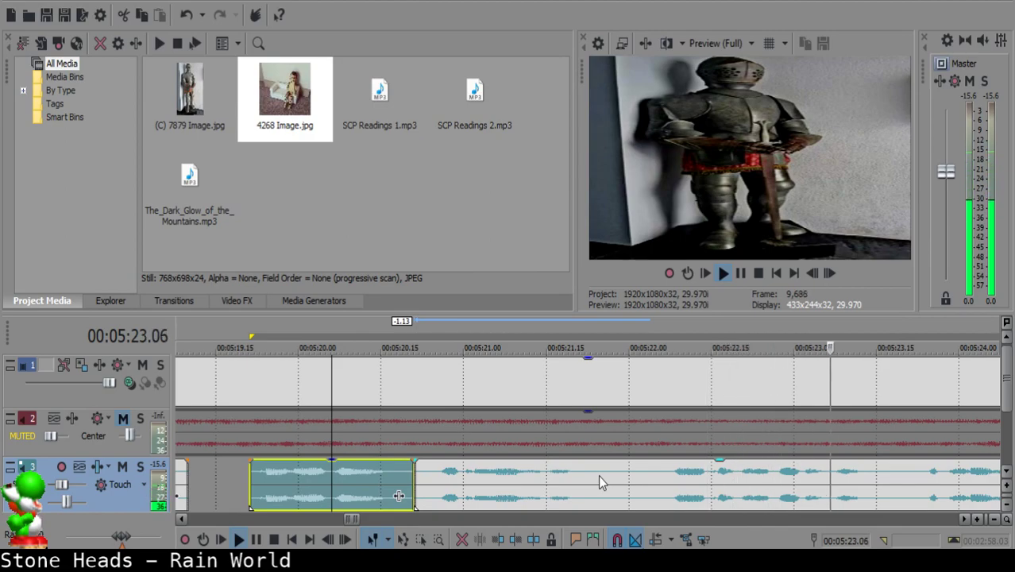
click(599, 477)
key(s)
scroll(599, 476, down, 3)
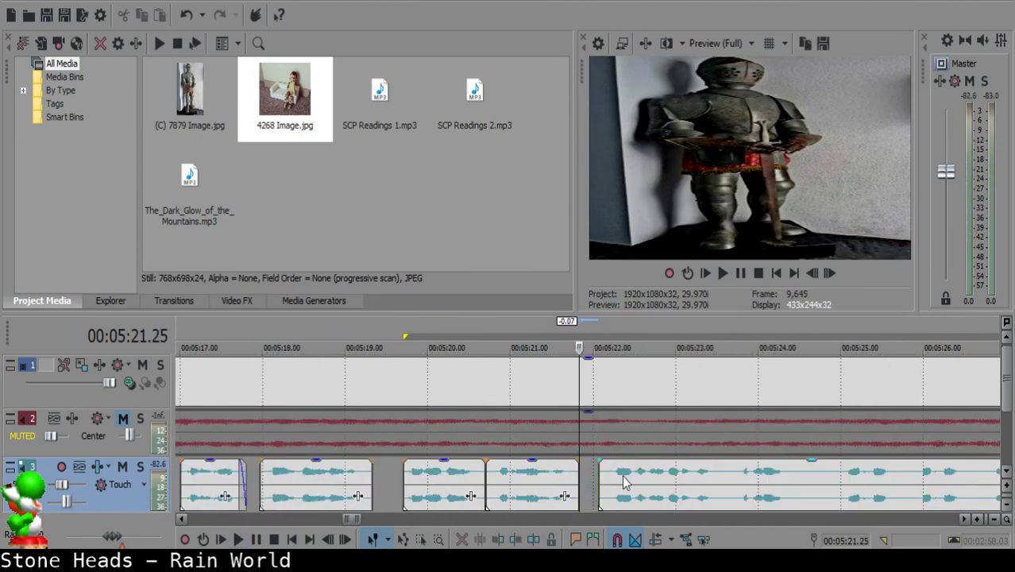
- Trim the end of the narration clip before the 00:05:21.25 join back to about 00:05:21.21 and play back the join
click(551, 481)
scroll(551, 480, up, 2)
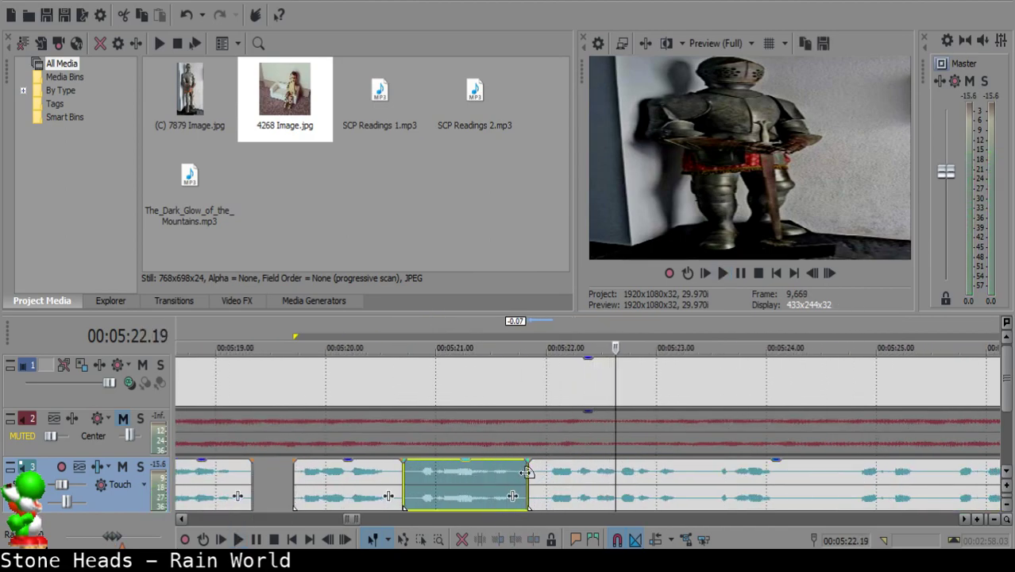
drag(528, 475, 513, 467)
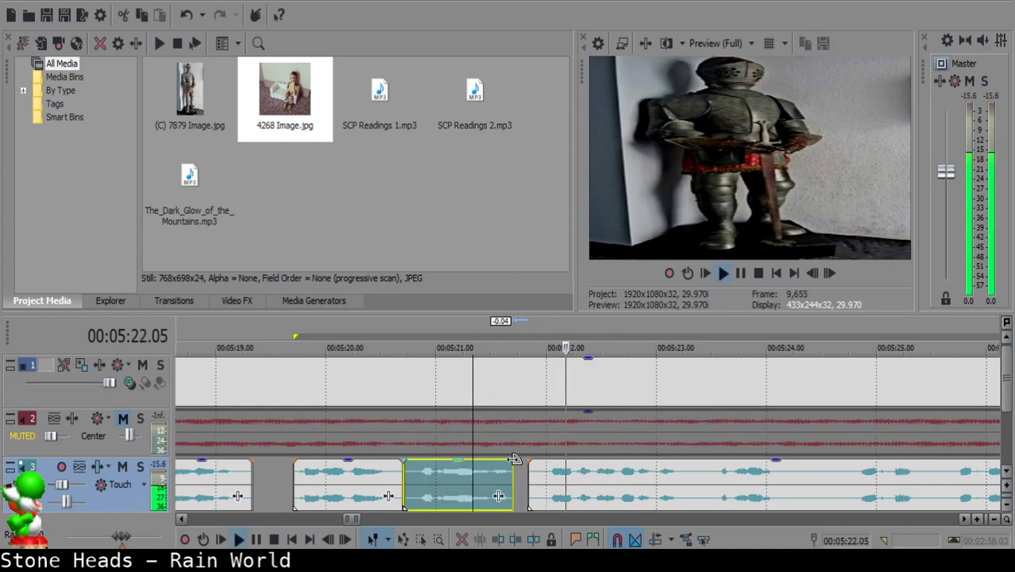
key(Return)
scroll(591, 481, down, 2)
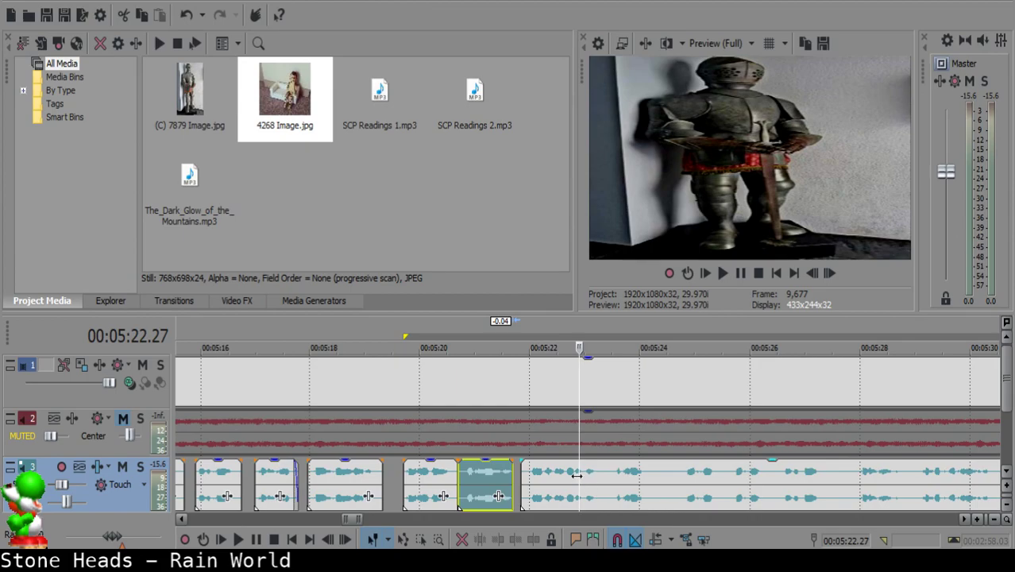
- Cut out the narration sliver between about 00:05:23.07 and 00:05:23.11 on track 3 and play back the gap
scroll(575, 481, up, 2)
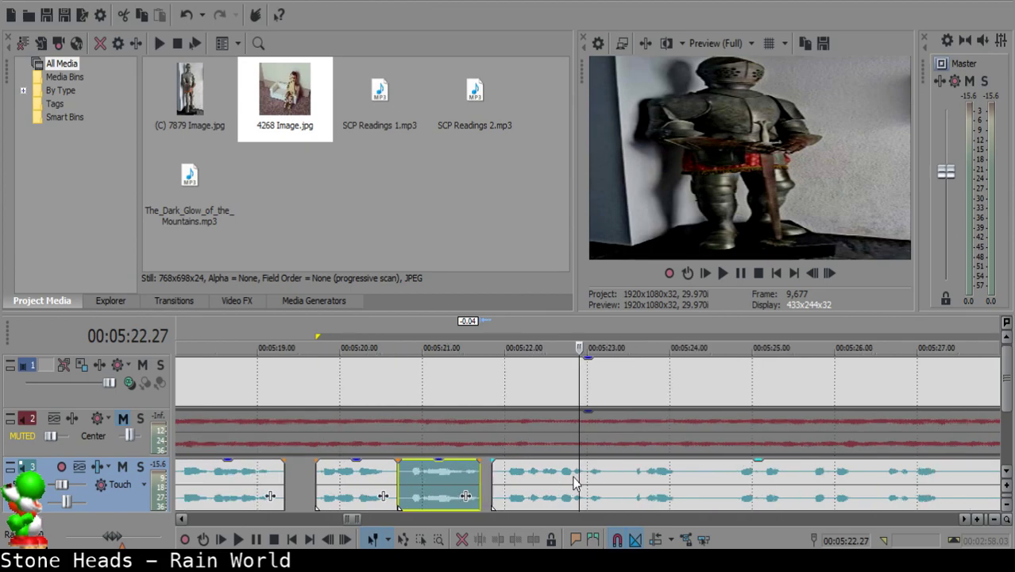
key(space)
click(607, 474)
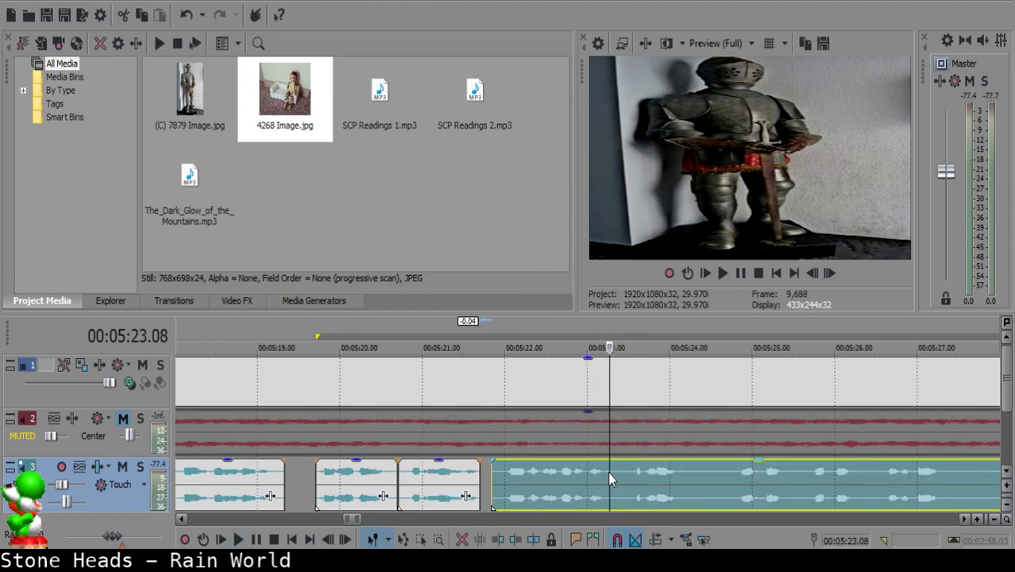
key(s)
key(s)
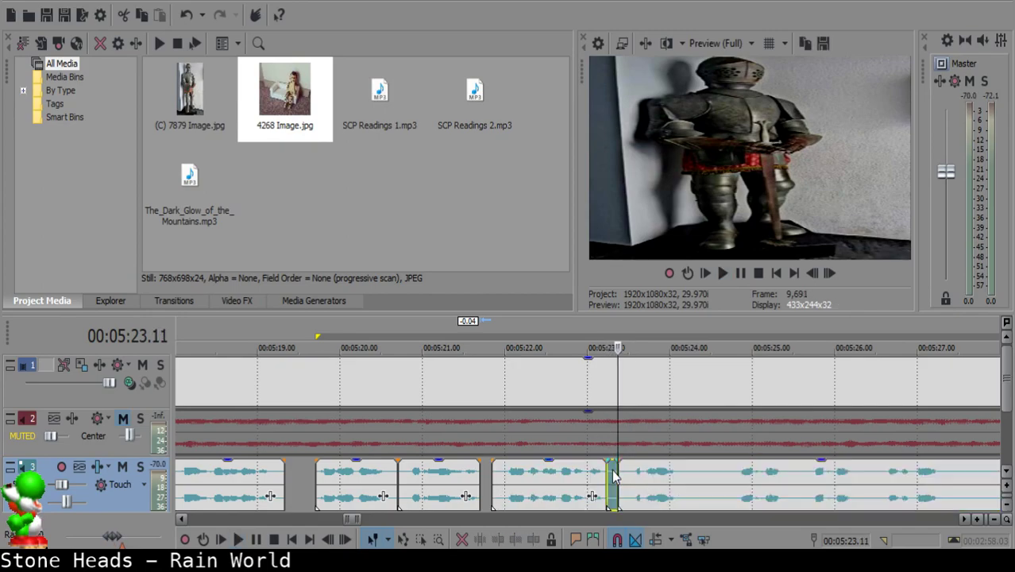
key(Delete)
click(582, 476)
key(space)
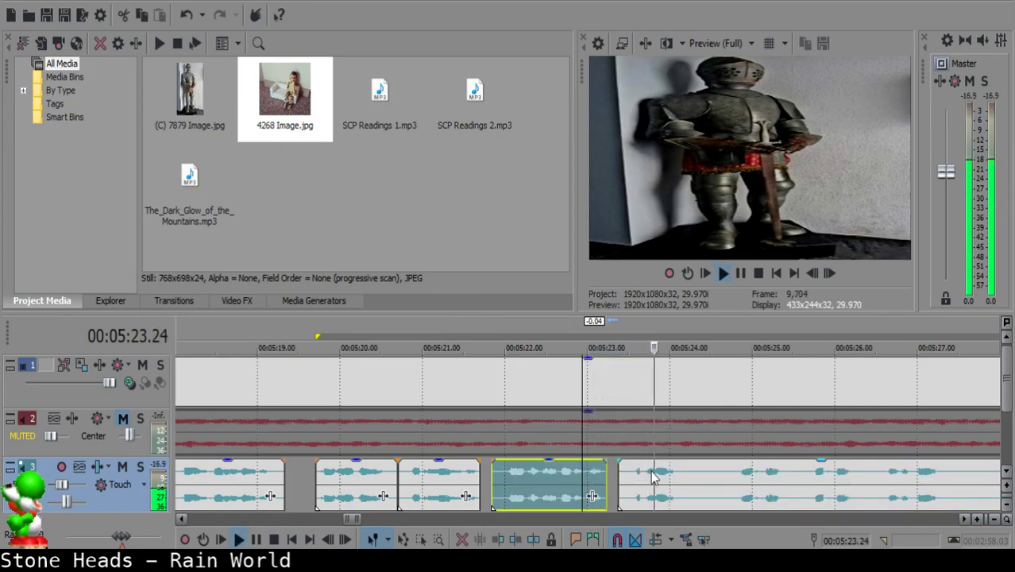
- Fade out the clip ending at 00:05:23.07 over about 1 frame and move the following clip earlier to about 00:05:23.10
click(568, 478)
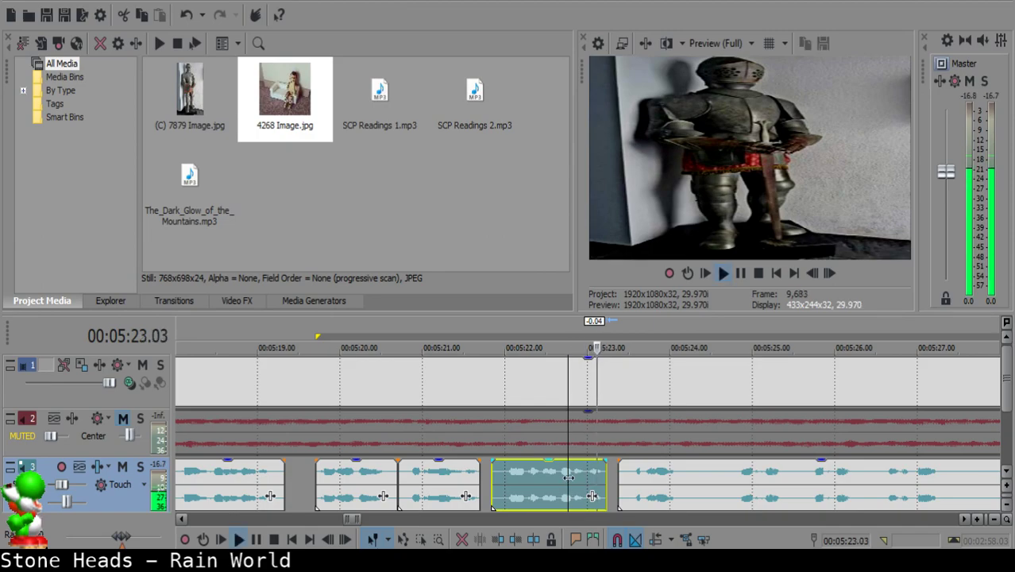
scroll(597, 481, down, 1)
scroll(600, 482, up, 2)
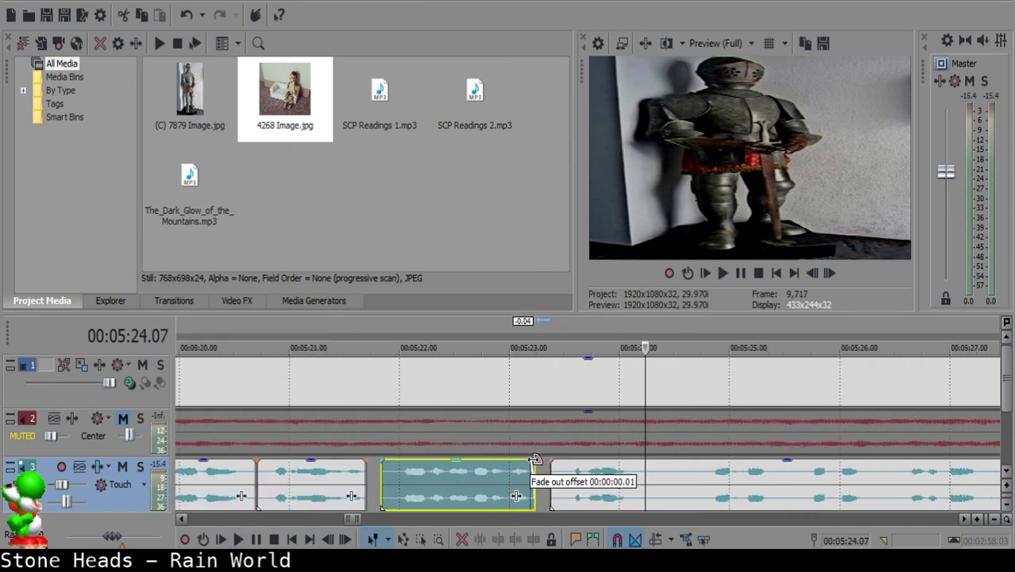
click(474, 487)
drag(576, 481, 571, 481)
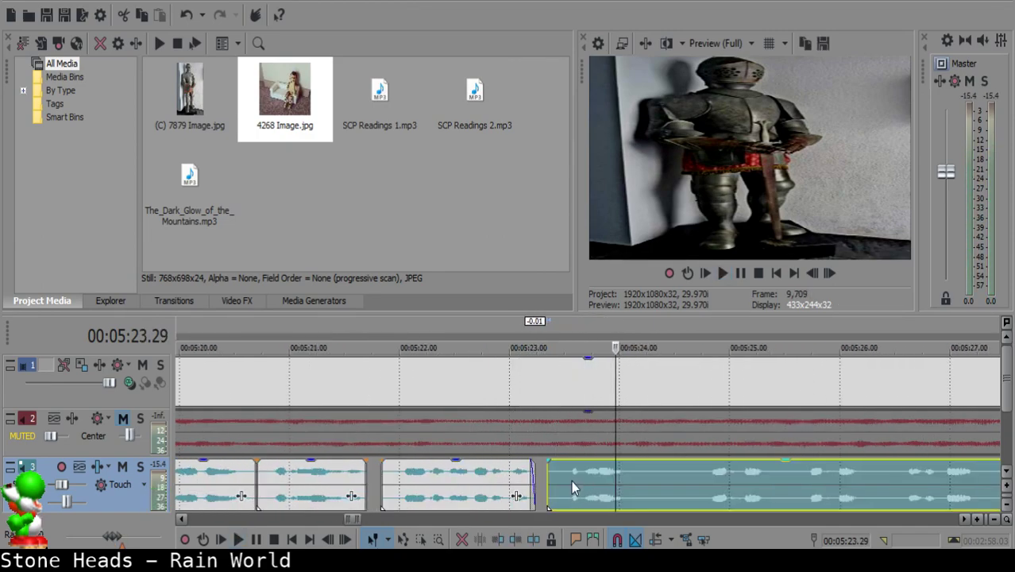
click(485, 482)
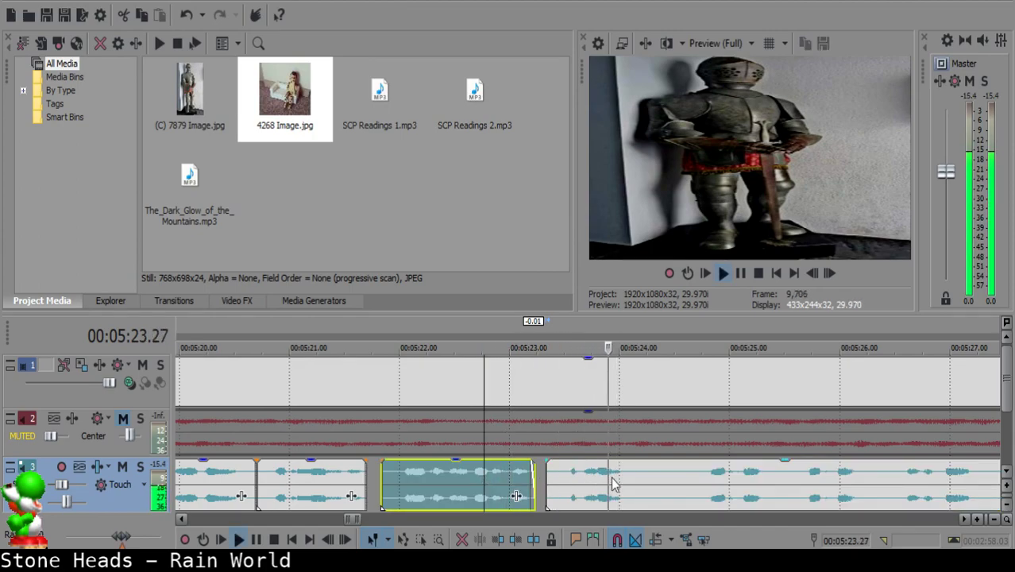
- Cut out the narration between about 00:05:24.08 and 00:05:25.19
click(638, 479)
key(space)
click(647, 473)
key(space)
key(s)
click(719, 474)
key(space)
scroll(719, 475, down, 1)
scroll(717, 474, up, 1)
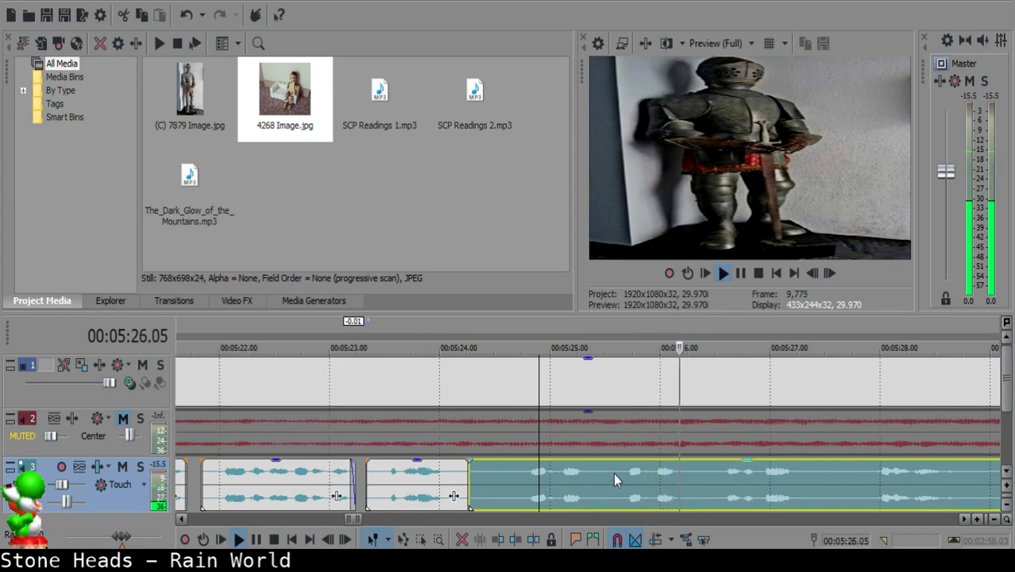
key(space)
click(620, 478)
key(s)
click(510, 475)
key(Left)
key(Left)
key(Delete)
- Move the following clip earlier to about 00:05:24.17 and fade out the preceding clip's end over about 7 frames
drag(653, 478, 538, 479)
click(411, 478)
key(space)
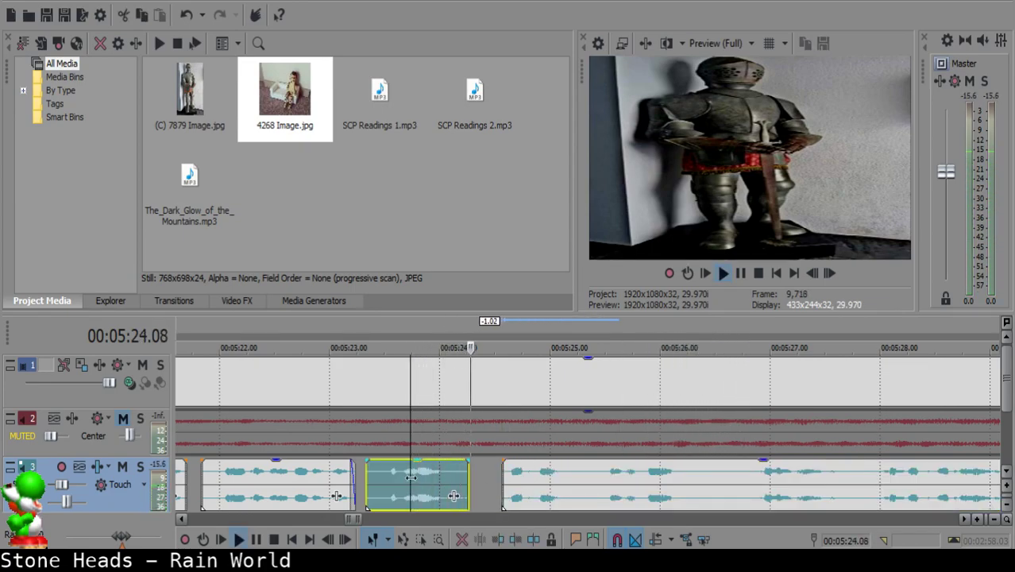
drag(470, 461, 434, 475)
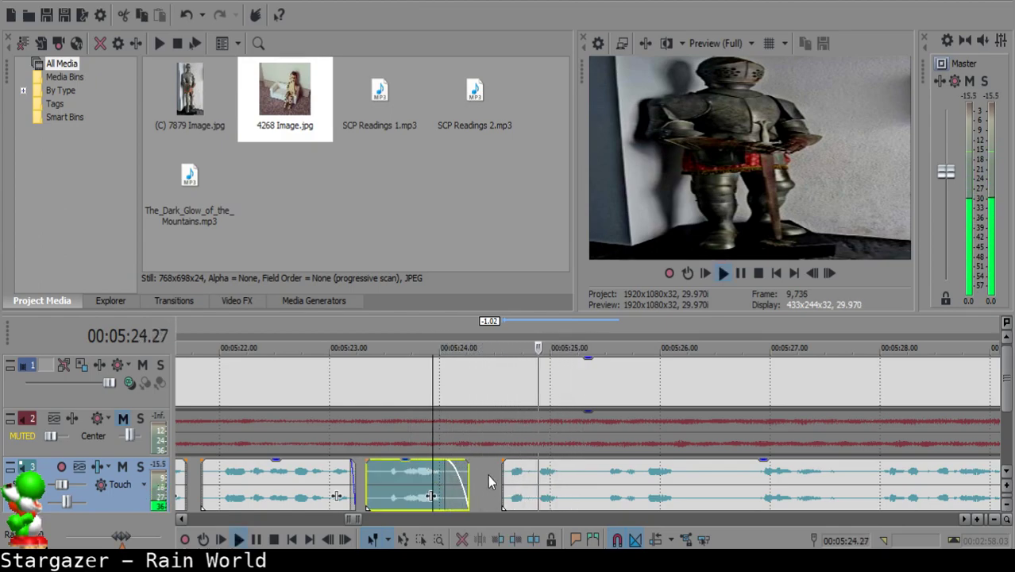
key(space)
- Cut out the narration between about 00:05:25.06 and 00:05:25.10 and move the following clip earlier to close the gap
click(530, 483)
key(space)
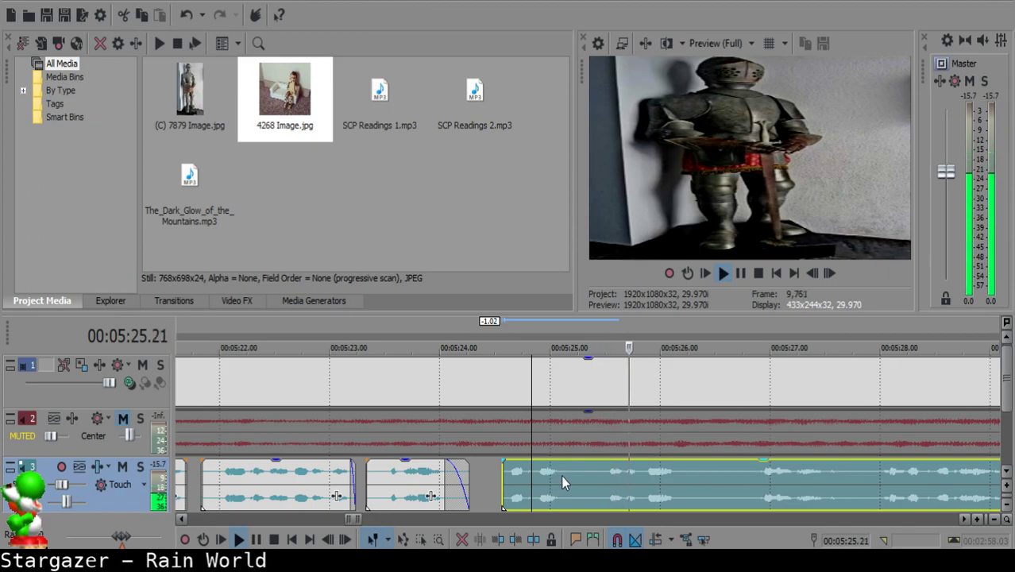
click(570, 475)
key(space)
key(space)
key(s)
key(space)
key(Return)
key(s)
click(578, 478)
key(Delete)
drag(602, 473, 587, 472)
click(523, 475)
key(space)
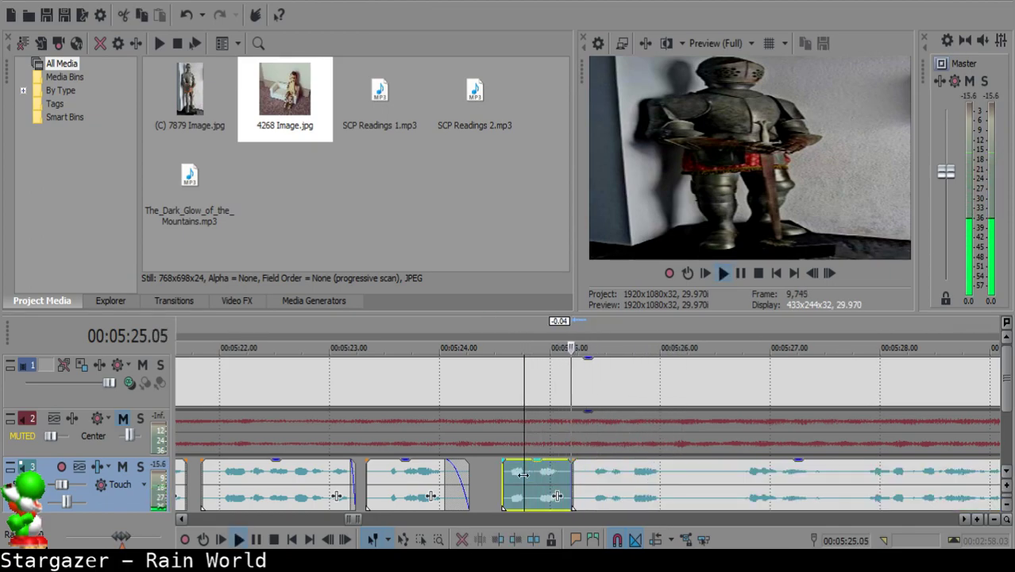
- Cut out the pause between about 00:05:26.05 and 00:05:26.18 and move the following clip earlier to start at 00:05:26.05
click(579, 475)
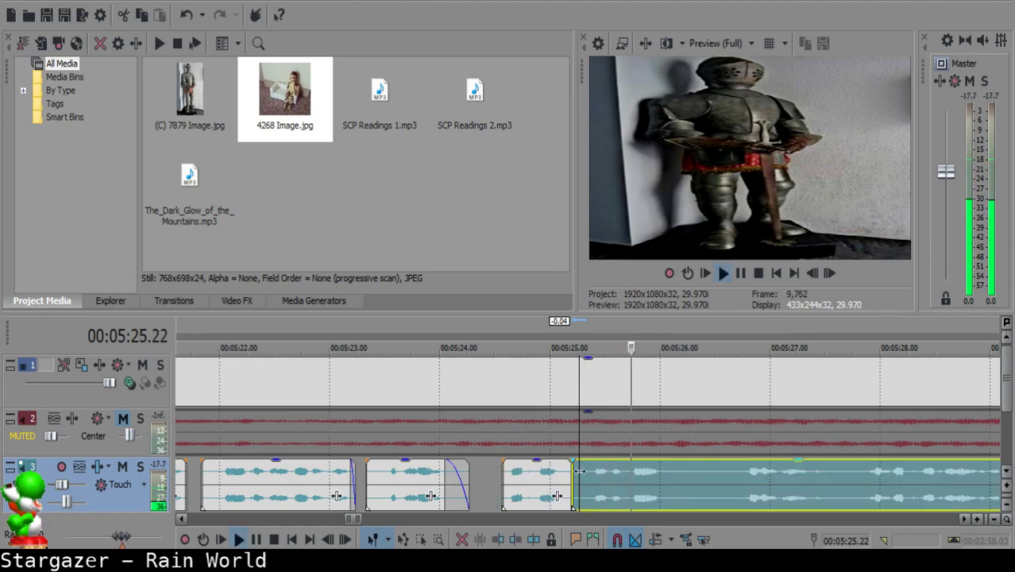
click(678, 471)
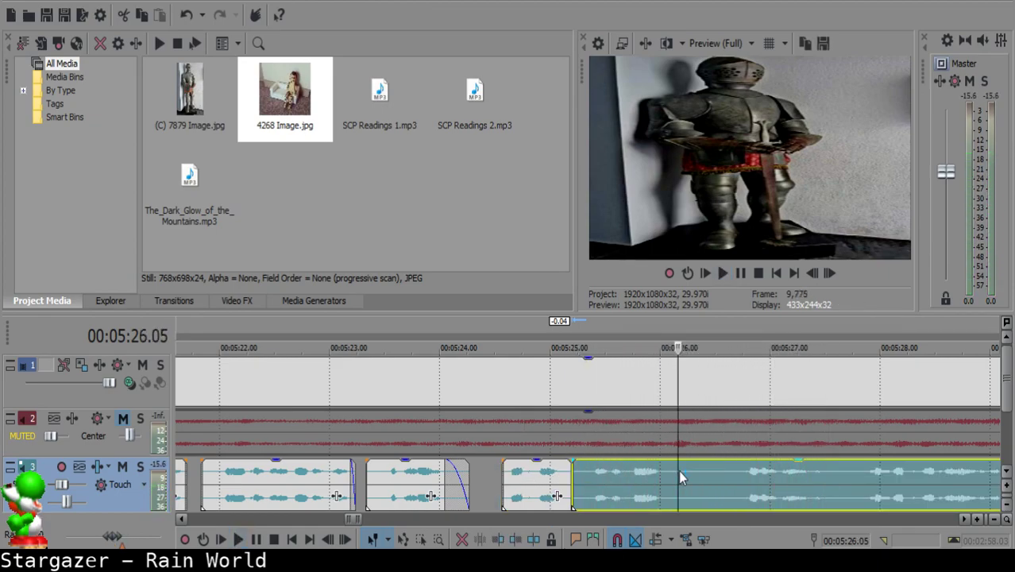
key(s)
key(s)
click(688, 477)
key(Delete)
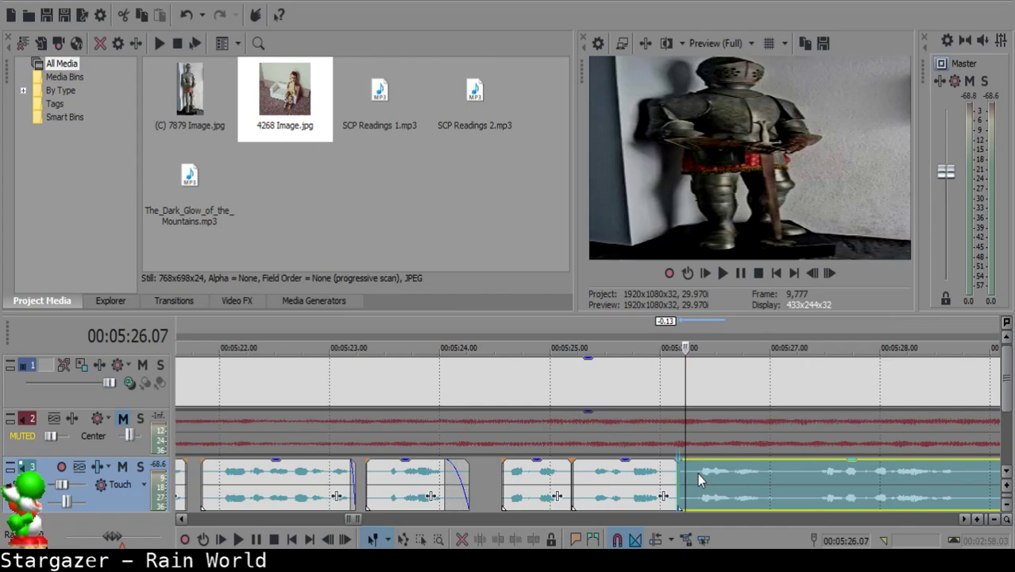
- Move the clip after the 00:05:26.05 join later to start at about 00:05:26.11 and play back the transition
click(618, 473)
key(space)
scroll(618, 473, up, 2)
click(596, 489)
click(460, 494)
key(Return)
drag(602, 489, 621, 490)
click(430, 494)
key(space)
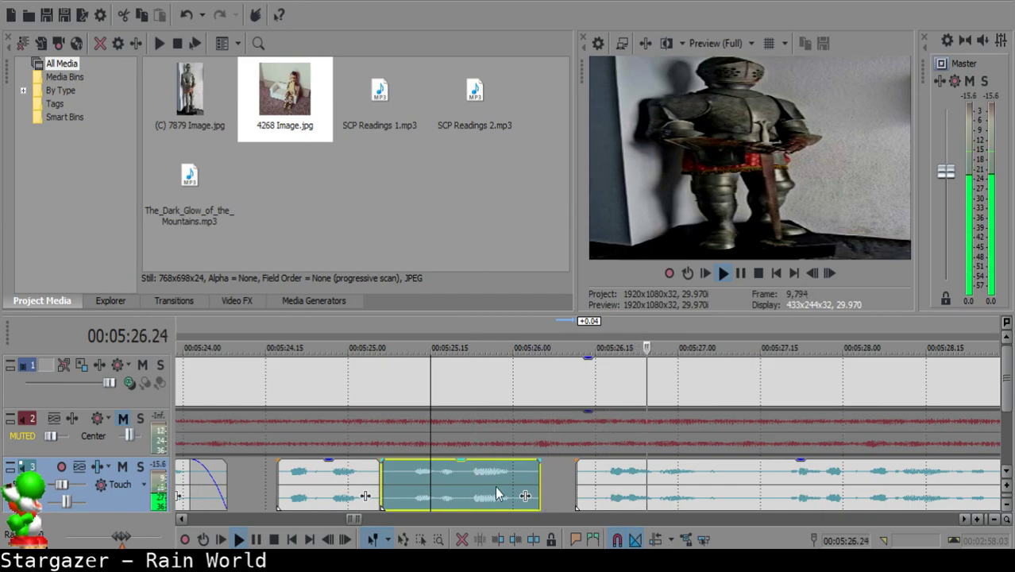
- Cut out the narration between about 00:05:27.11 and 00:05:27.17 and move the following clip earlier to start at 00:05:27.11
scroll(624, 486, up, 1)
click(617, 480)
scroll(617, 481, down, 2)
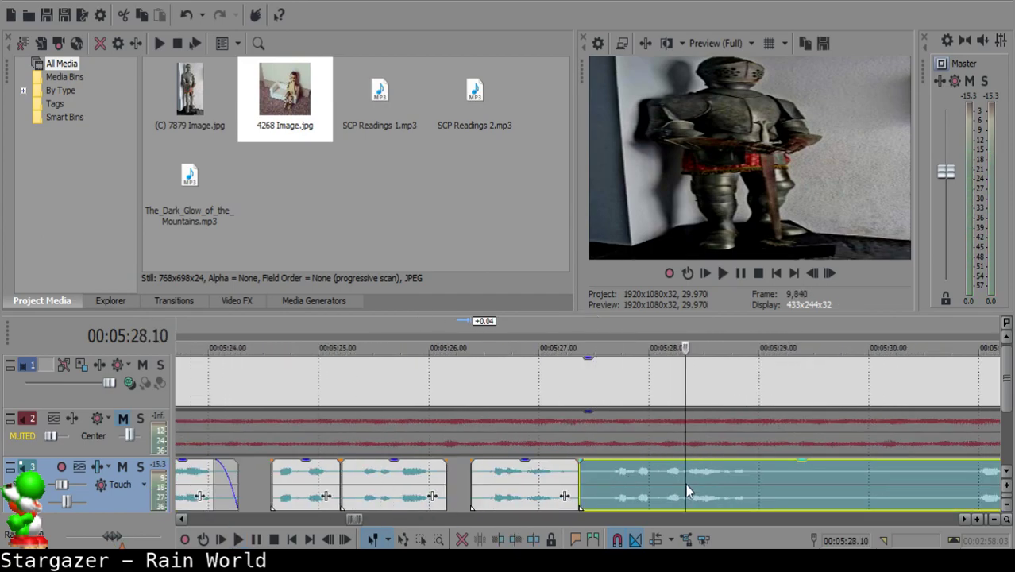
click(602, 486)
key(space)
key(space)
key(space)
key(s)
click(577, 470)
key(Delete)
key(ctrl+z)
key(ctrl+z)
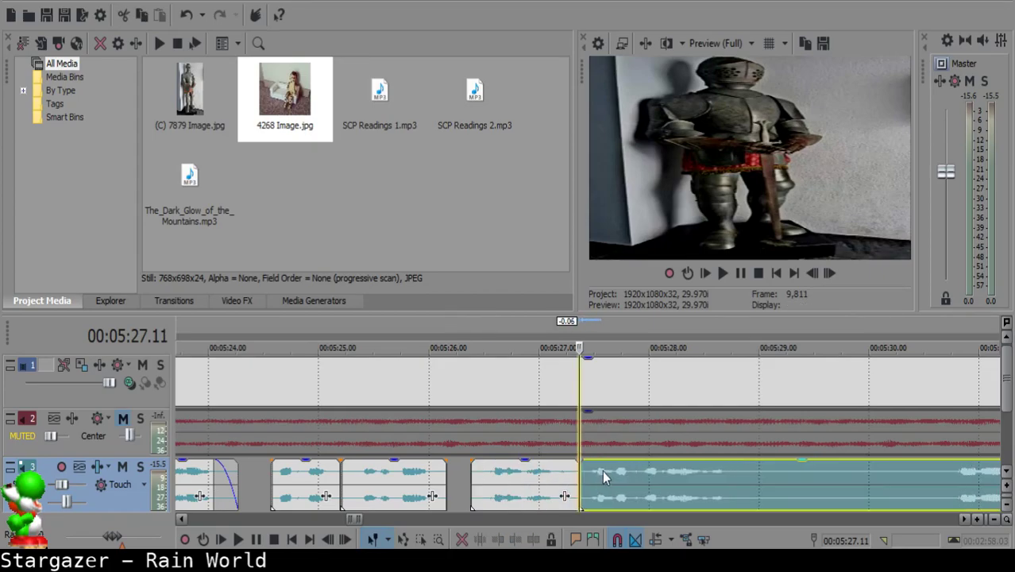
- Play back the 00:05:27.11 join and move the following clip 2 frames later to about 00:05:27.13
click(559, 473)
key(space)
scroll(560, 474, down, 1)
scroll(560, 481, up, 2)
click(567, 480)
click(465, 496)
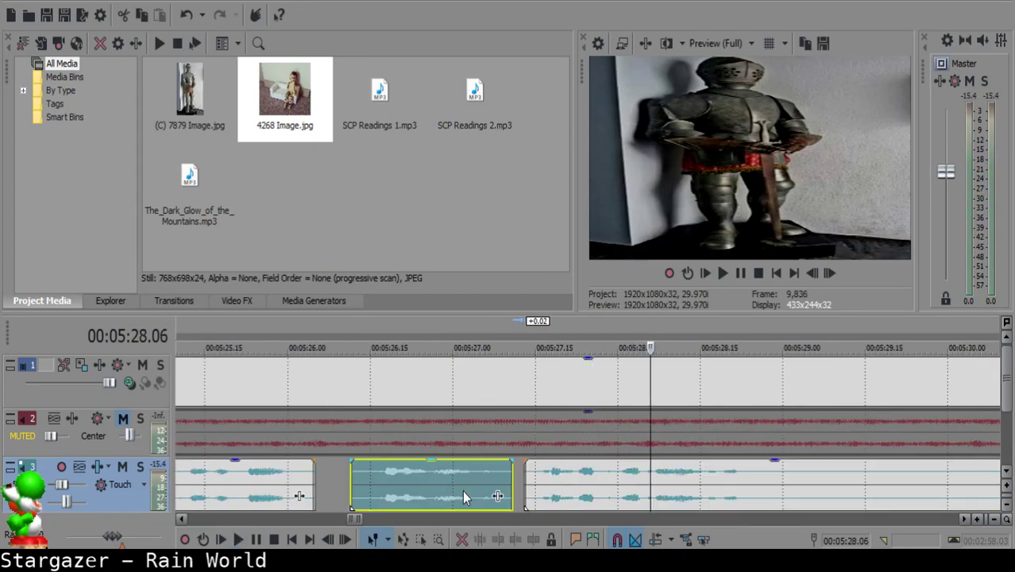
- Play the clip starting at 00:05:27.13 and cut out the silence between about 00:05:28.25 and 00:05:29.06
click(558, 473)
scroll(553, 477, up, 1)
key(space)
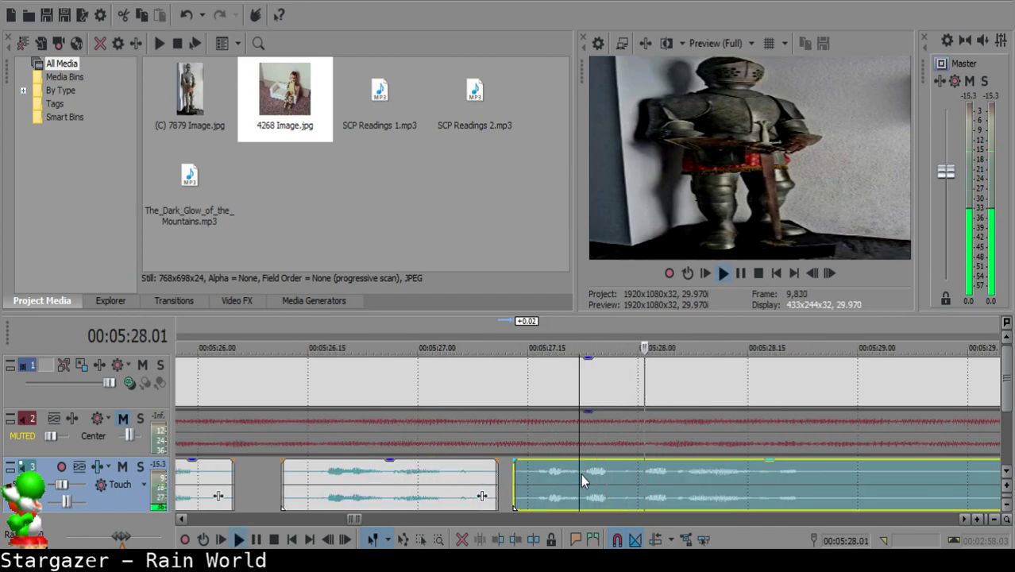
scroll(581, 479, down, 1)
click(627, 472)
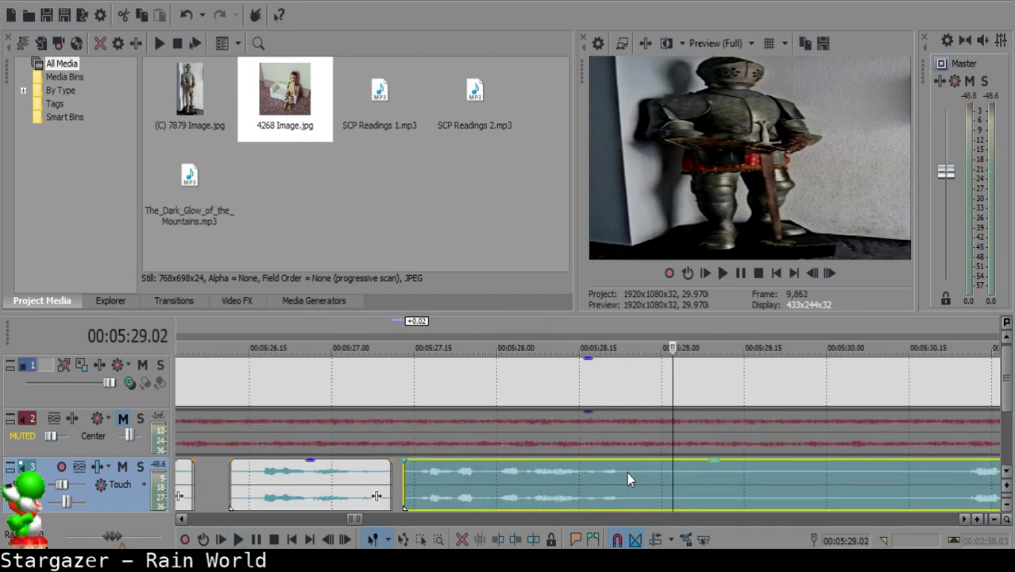
key(s)
key(s)
key(space)
click(640, 474)
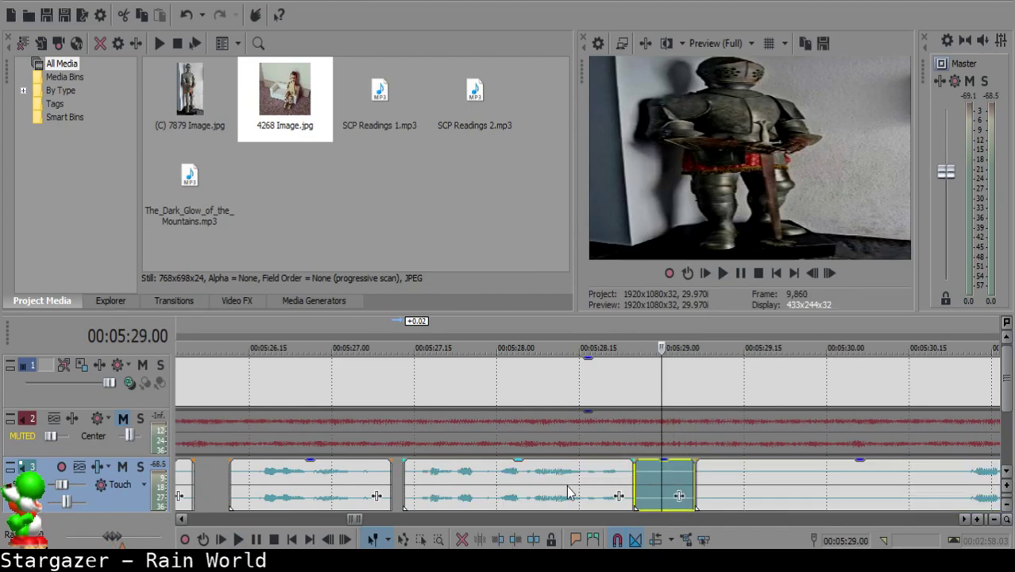
key(Delete)
- Fade out the end of the clip ending at 00:05:28.25 over about 2 frames and play it back
click(566, 483)
key(space)
key(Return)
drag(633, 462, 624, 466)
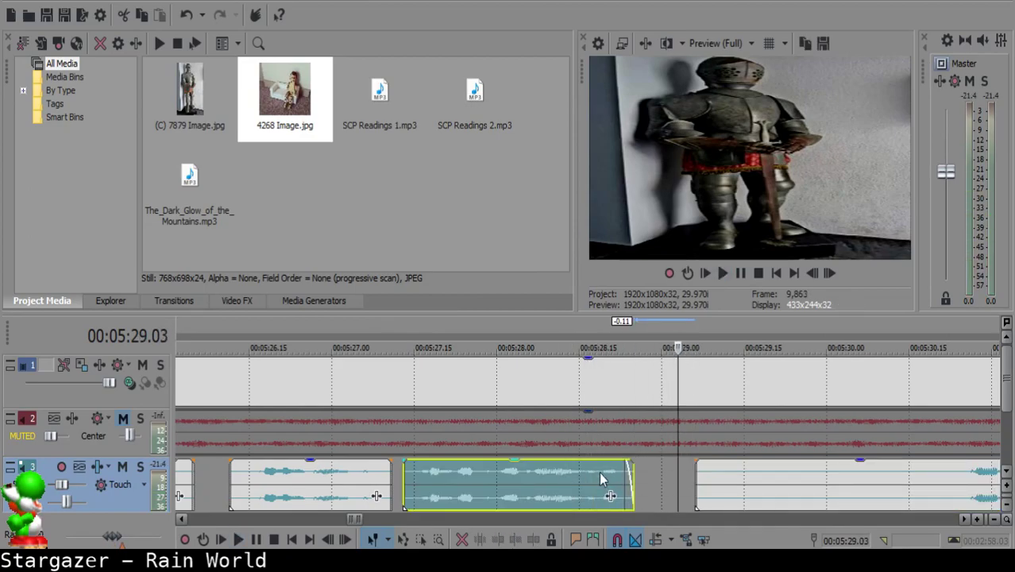
key(space)
key(space)
- Cut out the silence from 00:05:29.06 to about 00:05:30.22 and move the following clip earlier to about 00:05:29.03
scroll(560, 484, down, 2)
click(751, 480)
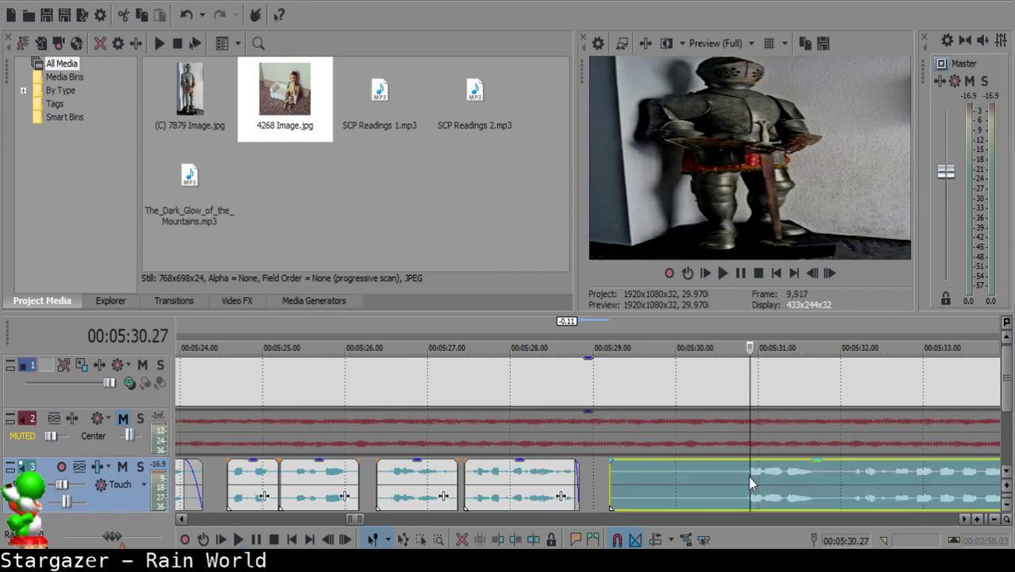
key(space)
scroll(751, 480, up, 1)
click(516, 472)
key(space)
key(s)
click(444, 475)
key(Delete)
drag(538, 475, 360, 474)
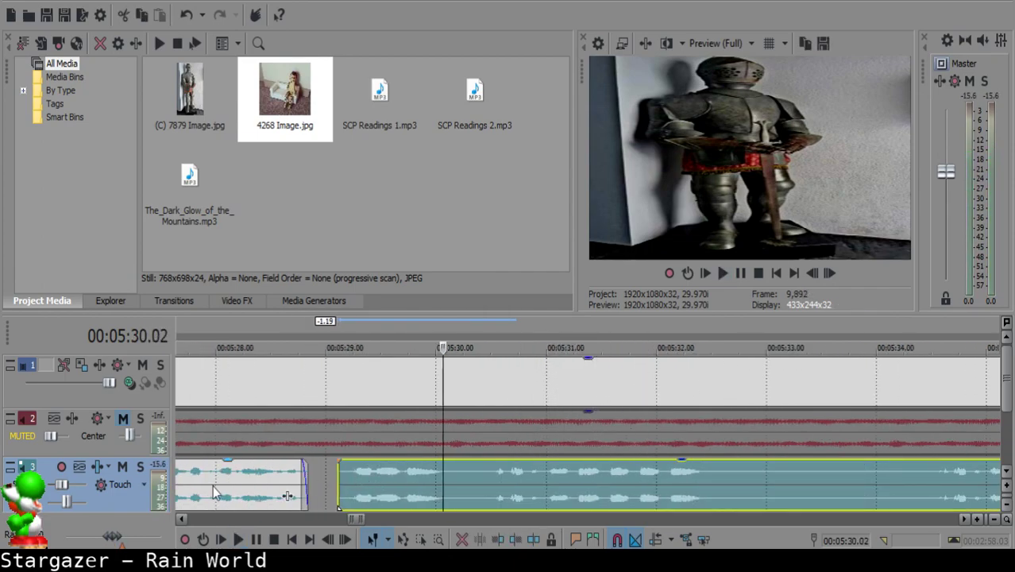
- Play back the spacing before the clip at 00:05:29.03 and move that clip later to start at about 00:05:29.07
click(213, 486)
key(space)
scroll(514, 486, down, 1)
key(Return)
drag(567, 481, 573, 482)
click(461, 493)
key(space)
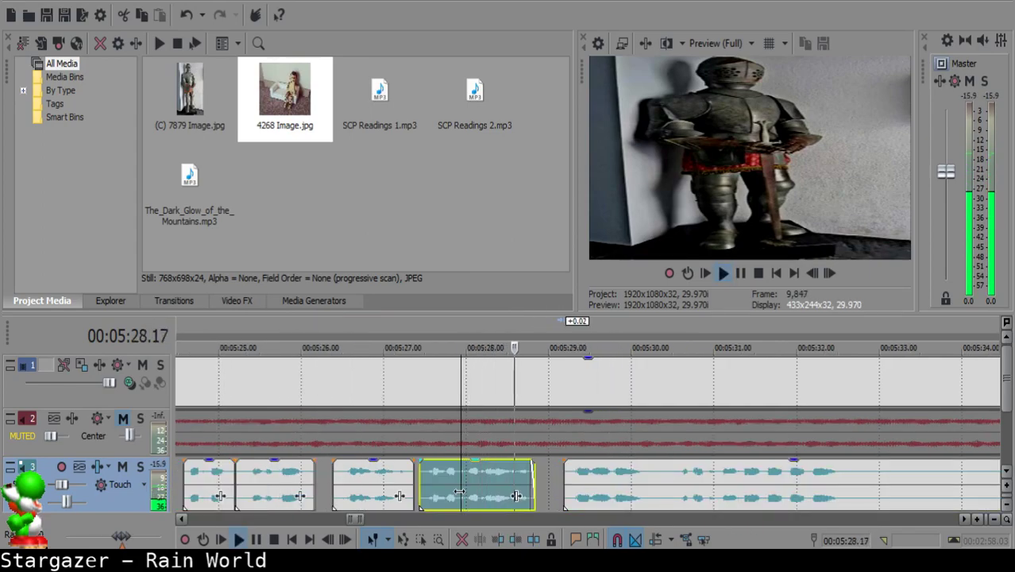
scroll(662, 482, down, 1)
scroll(660, 480, up, 2)
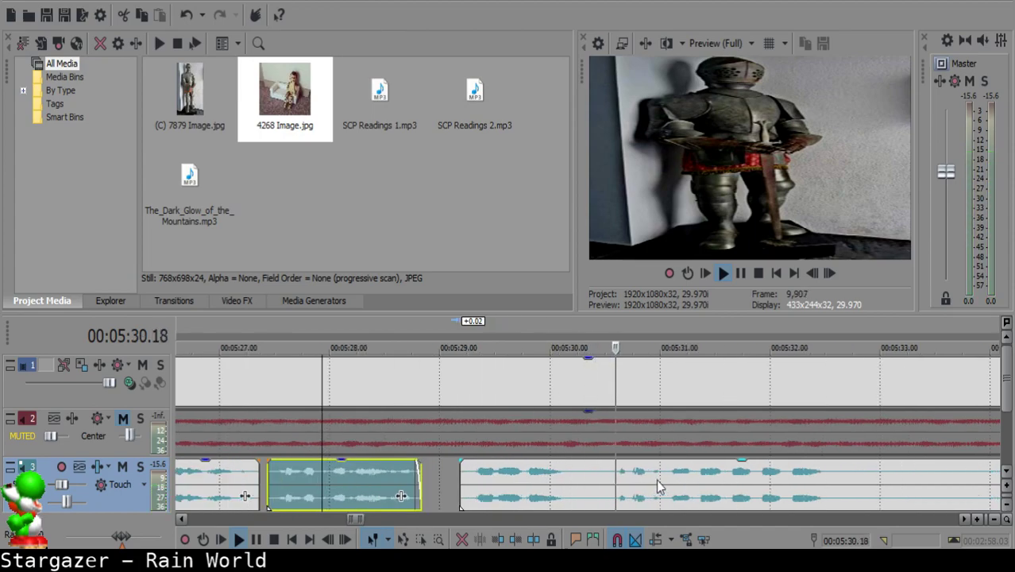
drag(571, 479, 578, 481)
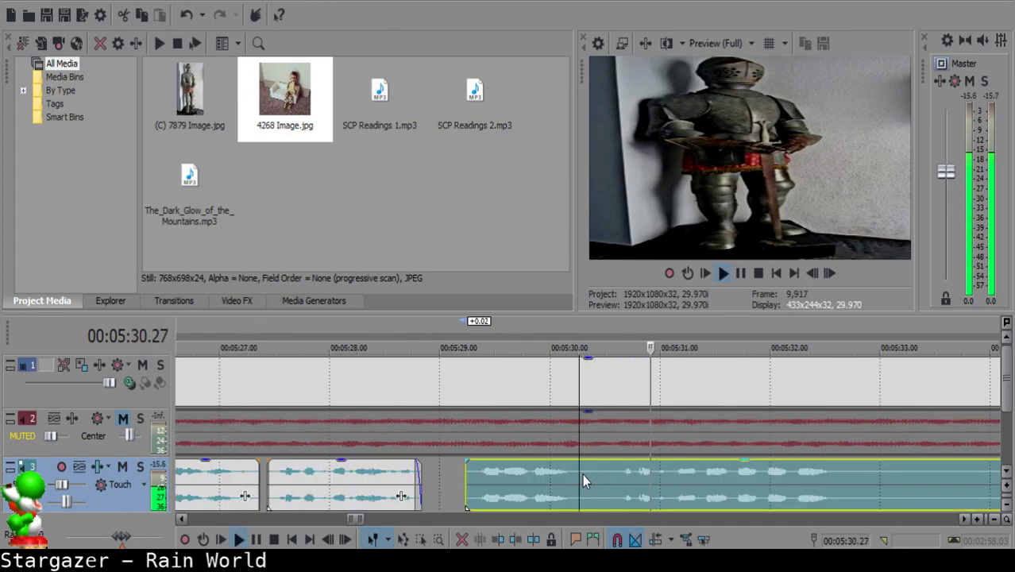
- Split the track 3 narration at 00:05:30.09, play onward to find the retake, and split again at 00:05:35.21
key(s)
scroll(603, 474, down, 2)
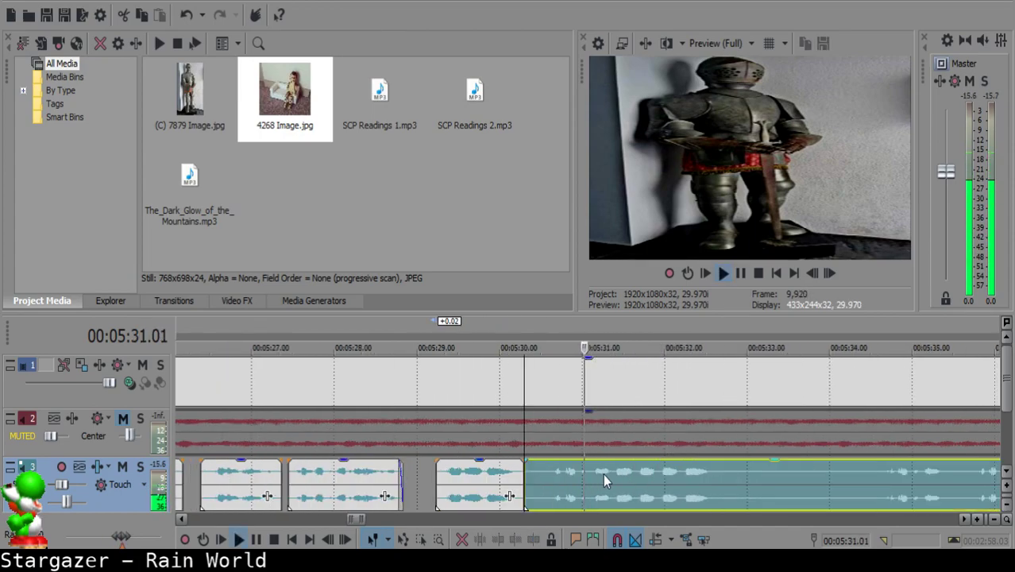
click(760, 474)
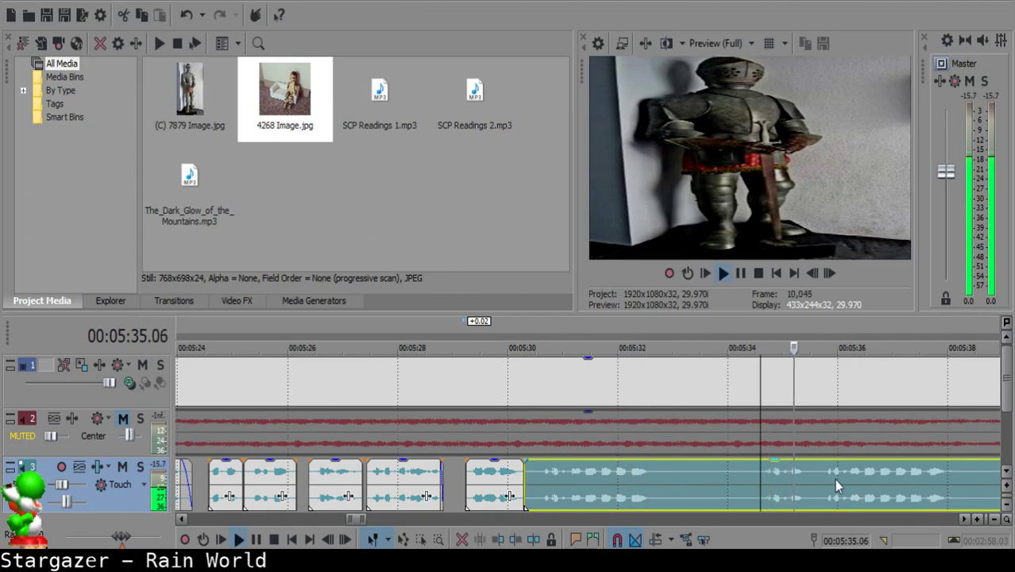
scroll(834, 479, up, 2)
key(space)
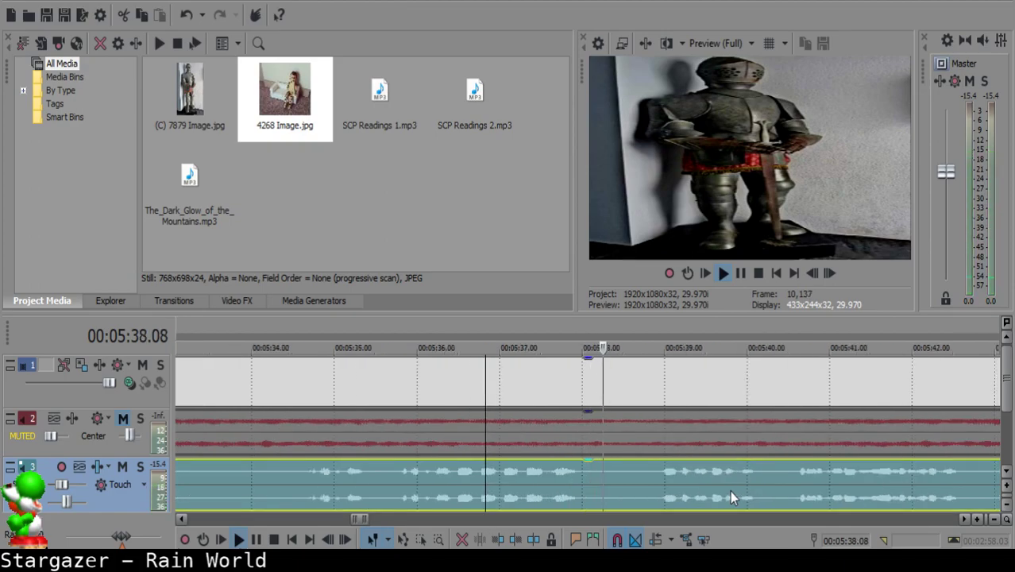
click(392, 478)
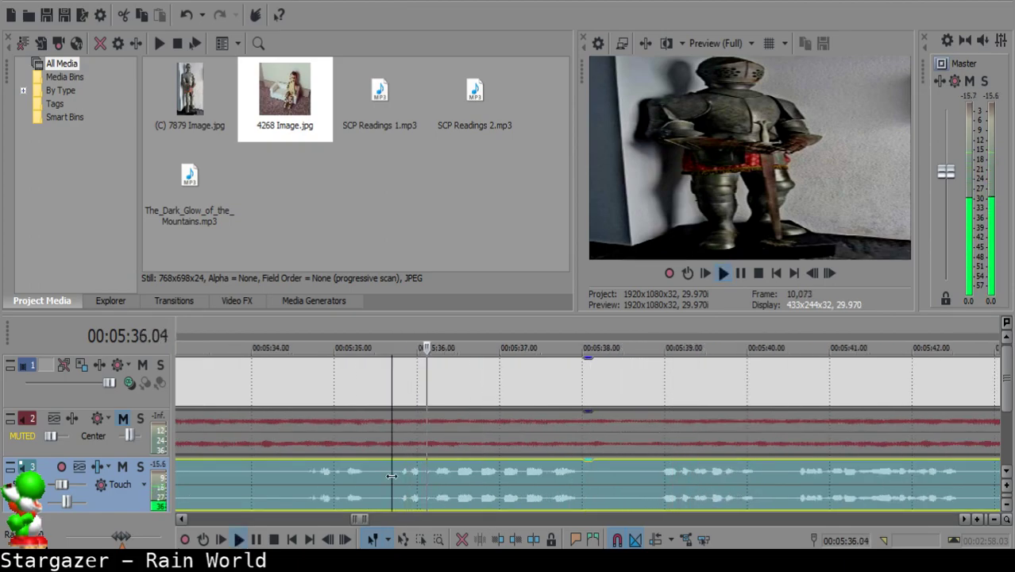
key(space)
key(s)
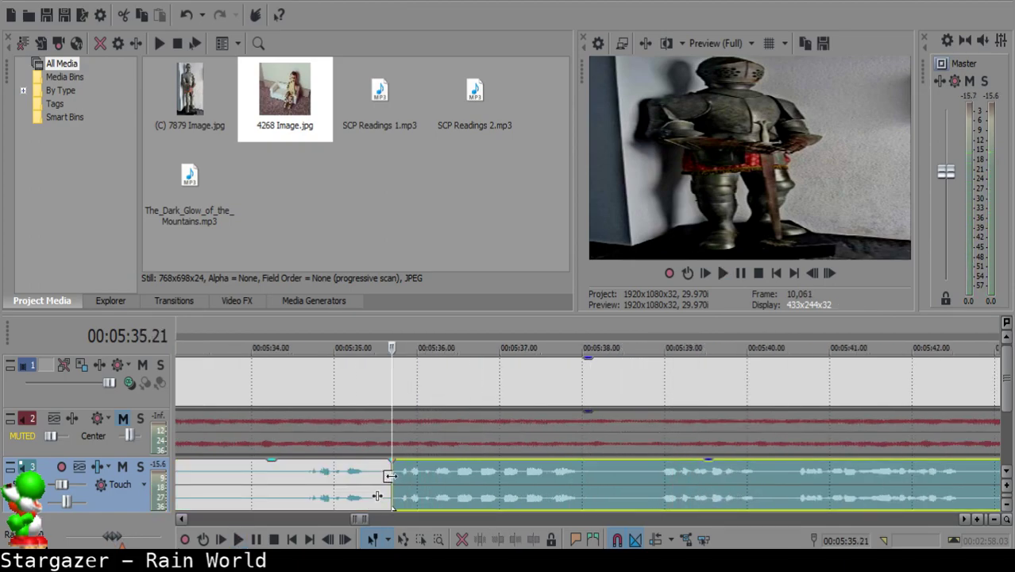
scroll(390, 475, down, 3)
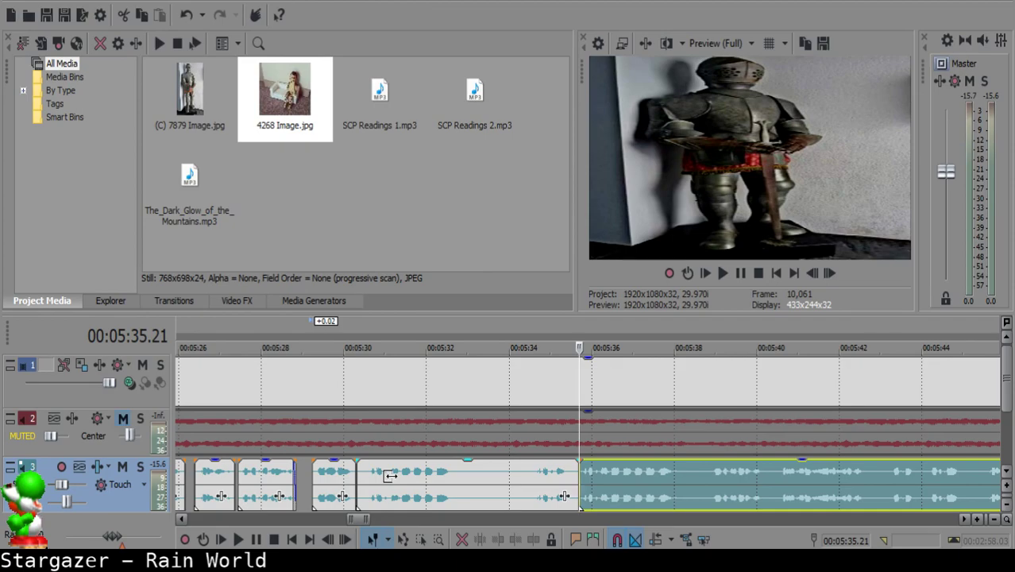
- Remove the take between 00:05:30.09 and 00:05:35.21 and move the following clip earlier to about 00:05:30.13
click(361, 474)
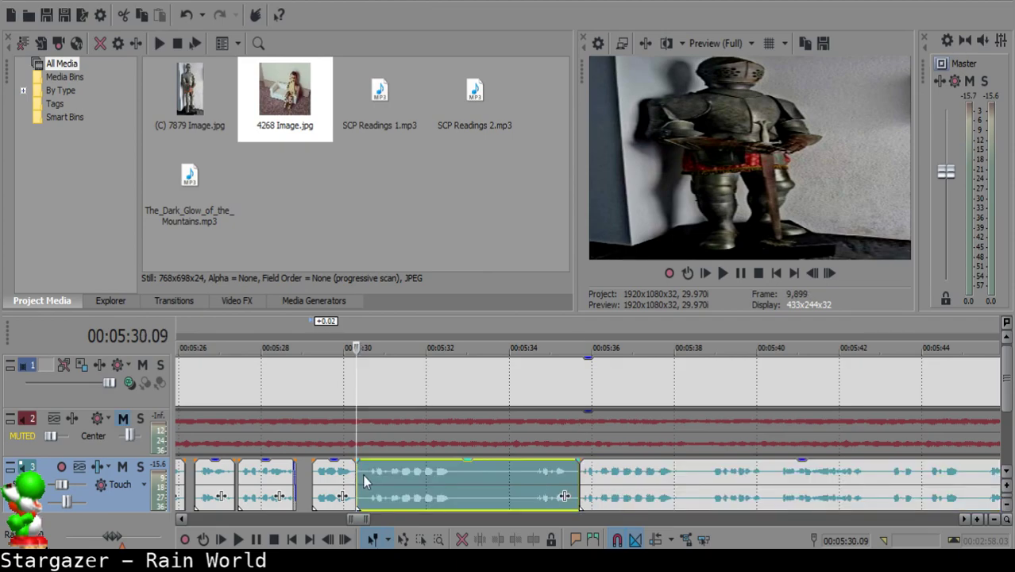
scroll(467, 497, up, 3)
click(594, 475)
key(space)
key(space)
scroll(594, 475, down, 3)
drag(855, 483, 673, 472)
scroll(670, 472, up, 2)
scroll(671, 472, up, 3)
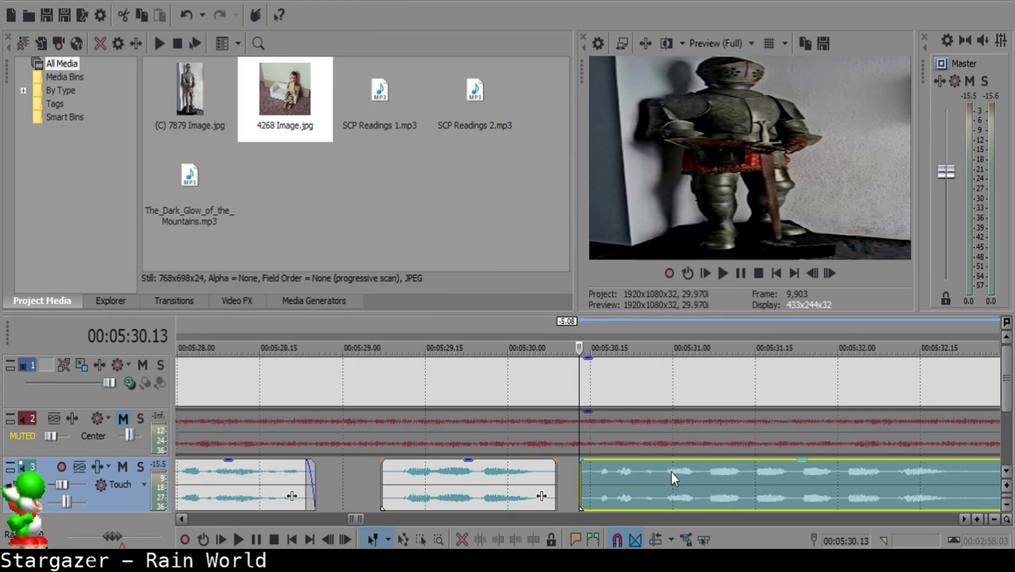
- Fine-tune the spacing before the clip at 00:05:30.13, moving its start to about 00:05:30.12 and playing back the transition
drag(671, 471, 656, 478)
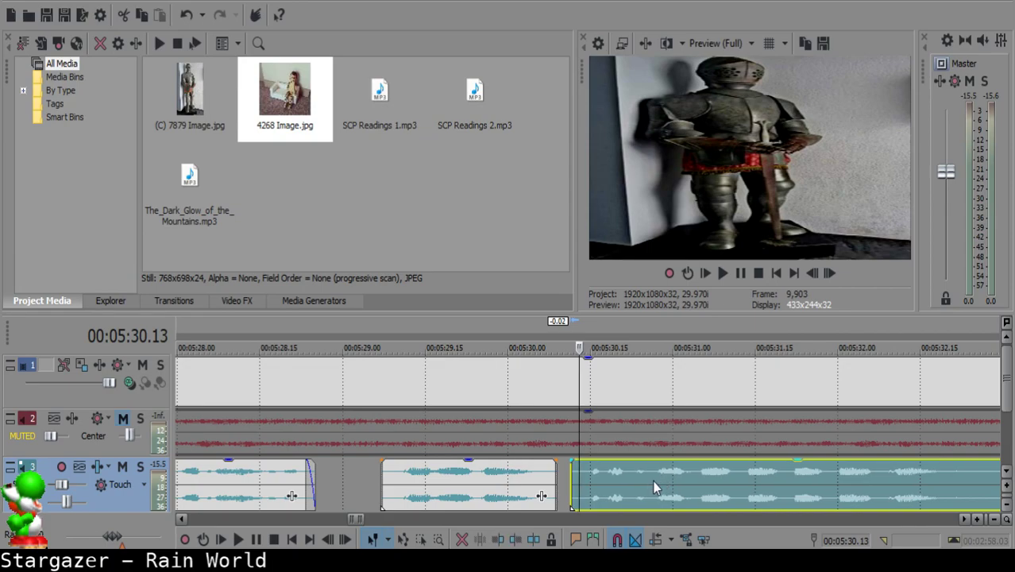
click(487, 493)
key(space)
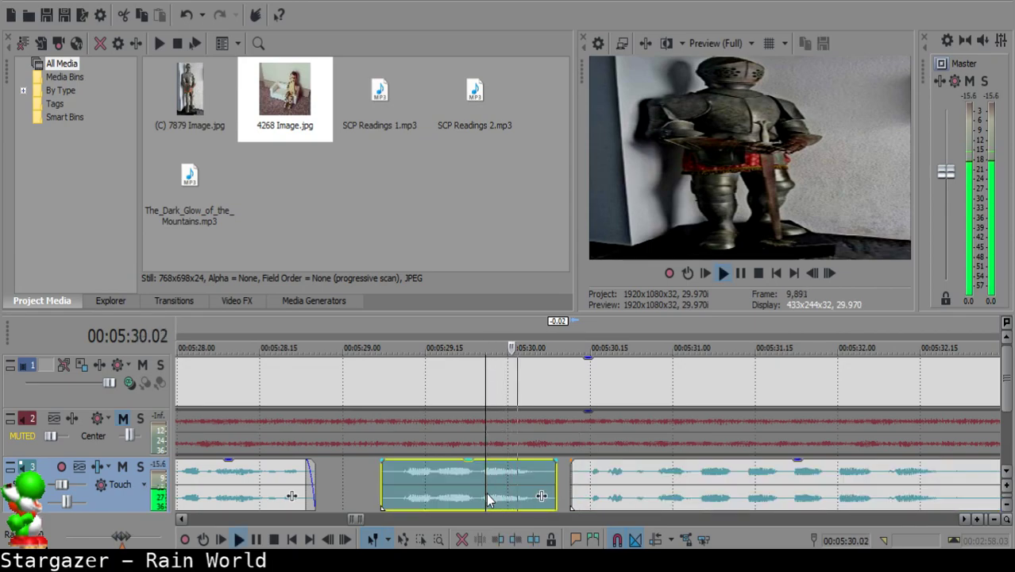
key(Return)
drag(600, 491, 605, 498)
click(517, 496)
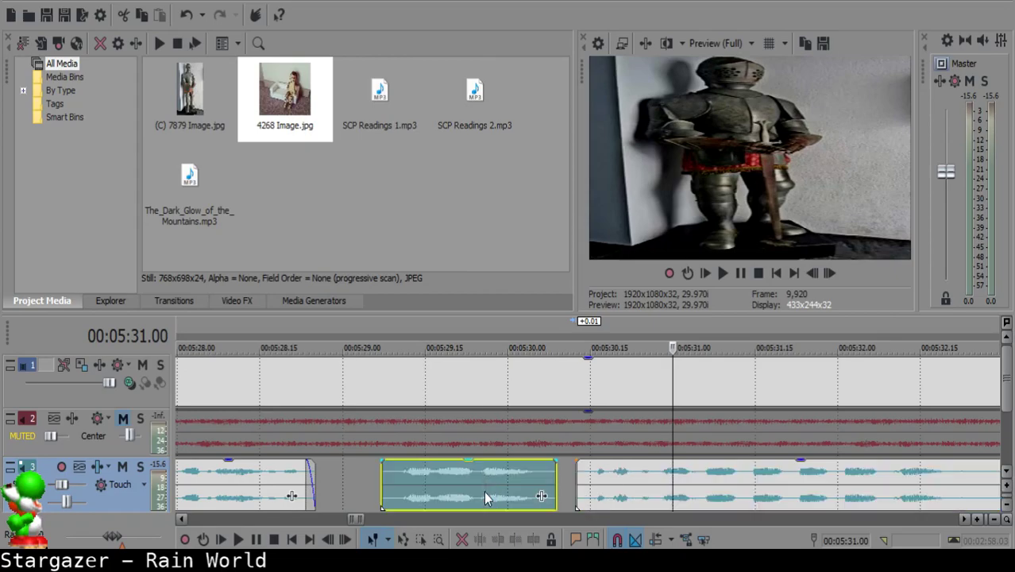
key(Return)
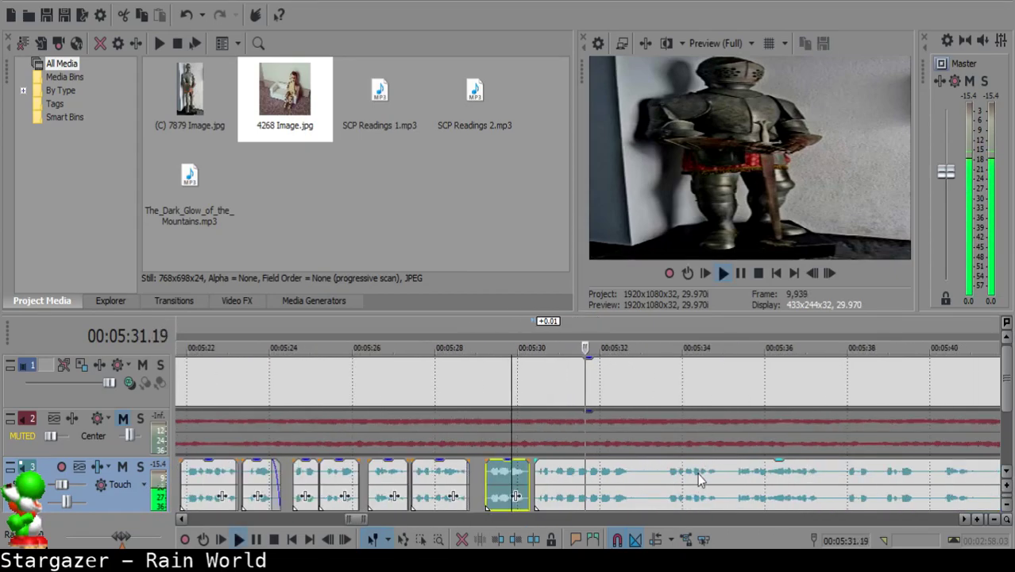
- Cut out the silence from about 00:05:32.29 to 00:05:33.14 and move the following clip earlier to about 00:05:33.03
click(626, 480)
key(s)
scroll(626, 480, down, 1)
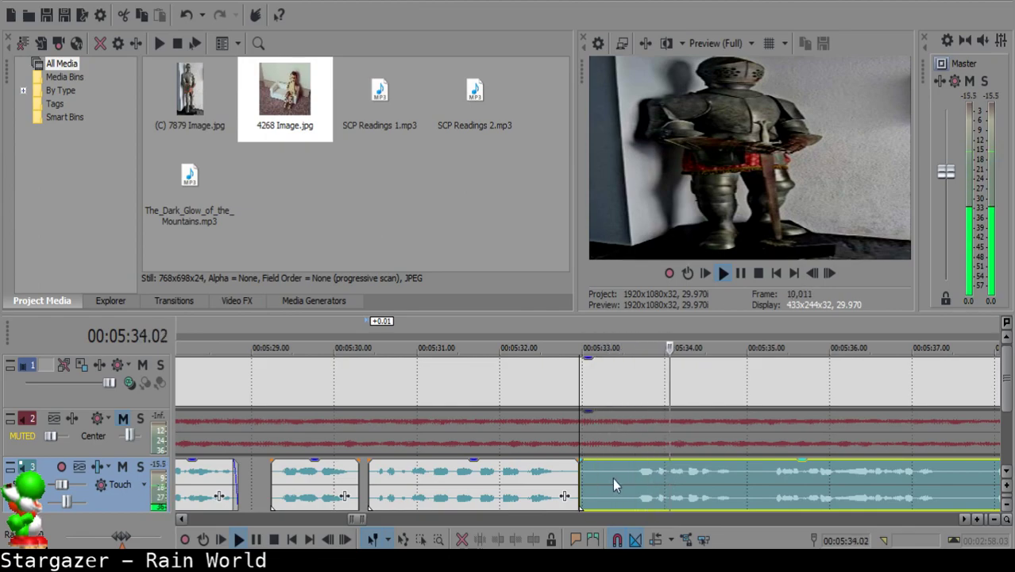
click(619, 477)
key(Return)
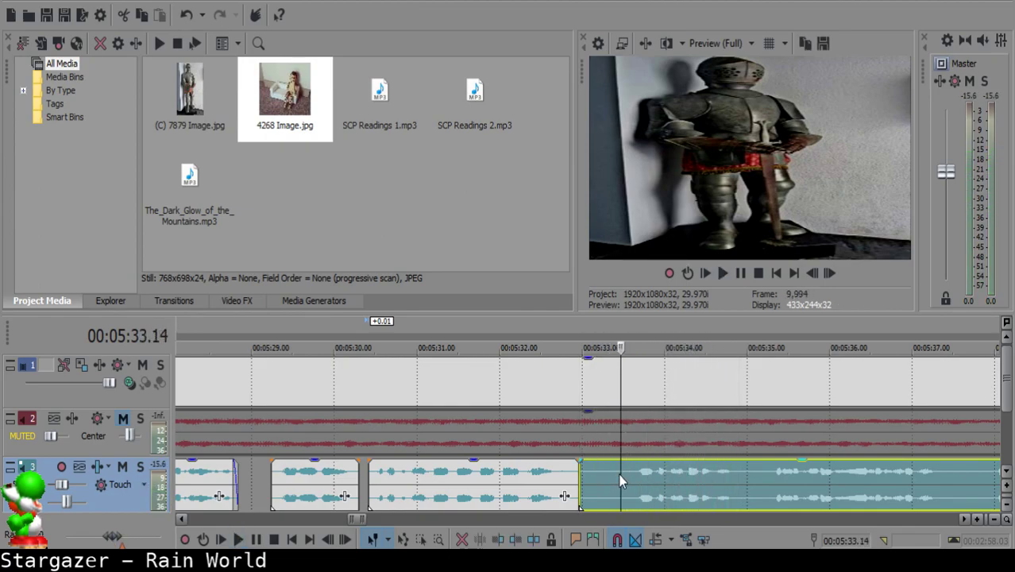
key(s)
click(589, 476)
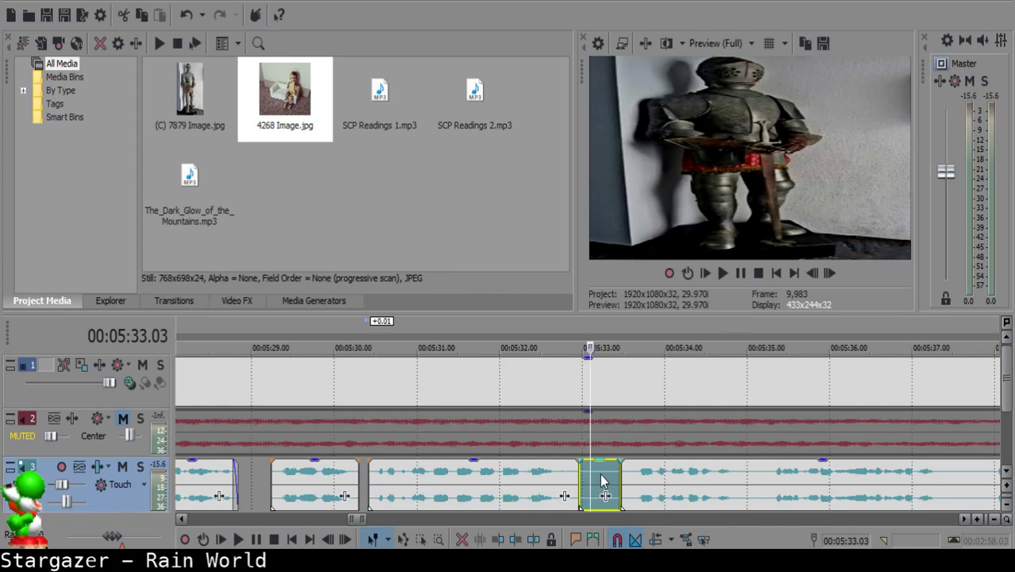
key(Delete)
drag(635, 475, 604, 477)
- Play back the transition into the clip at 00:05:33.03 and move that clip one frame earlier to about 00:05:33.02
click(537, 478)
key(space)
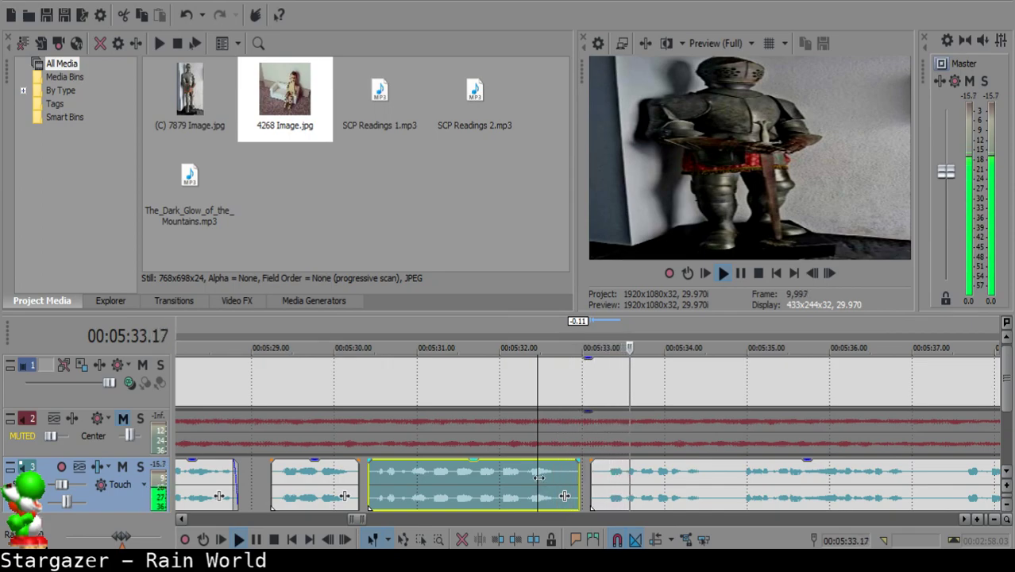
click(604, 482)
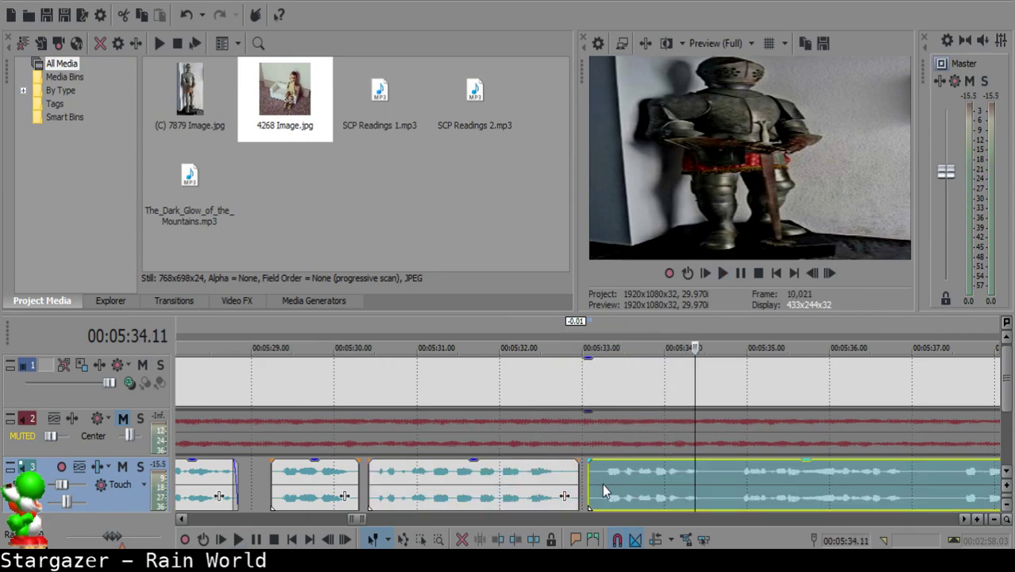
click(525, 471)
key(space)
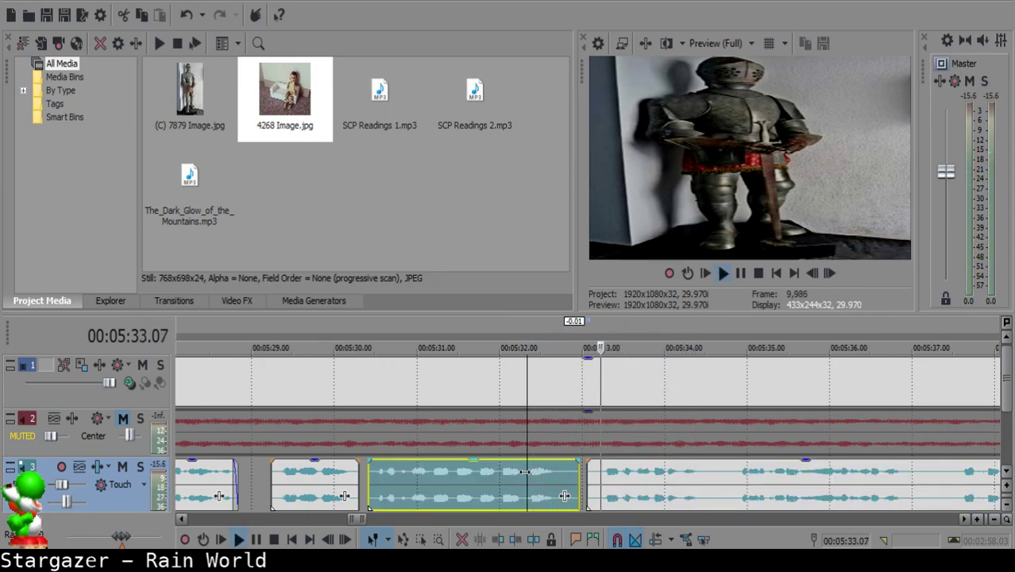
- Cut out the silence from about 00:05:34.14 to 00:05:34.23 and move the following clip flush against the preceding one
scroll(588, 478, down, 1)
scroll(587, 482, up, 2)
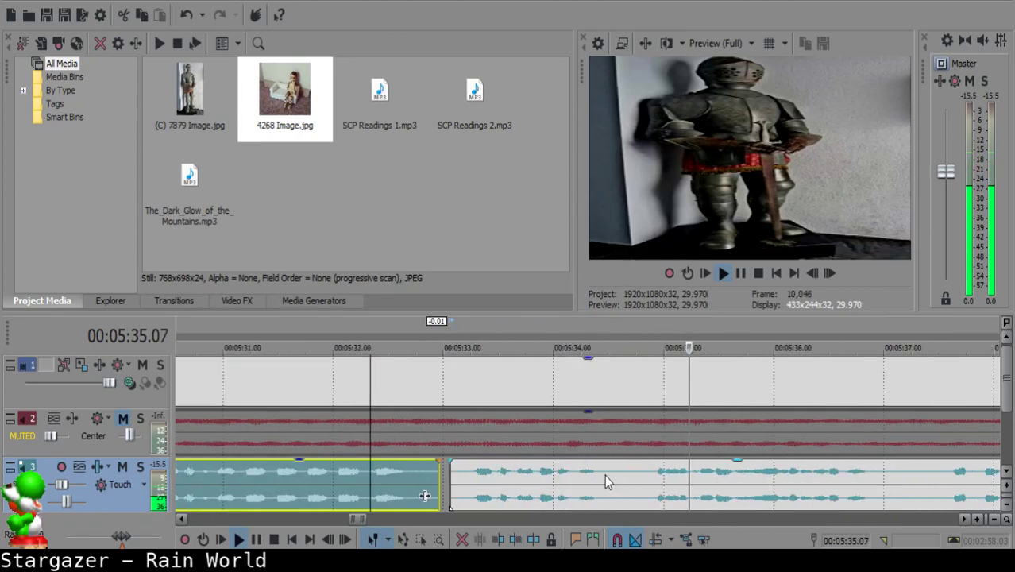
click(605, 474)
key(s)
scroll(739, 490, right, 2)
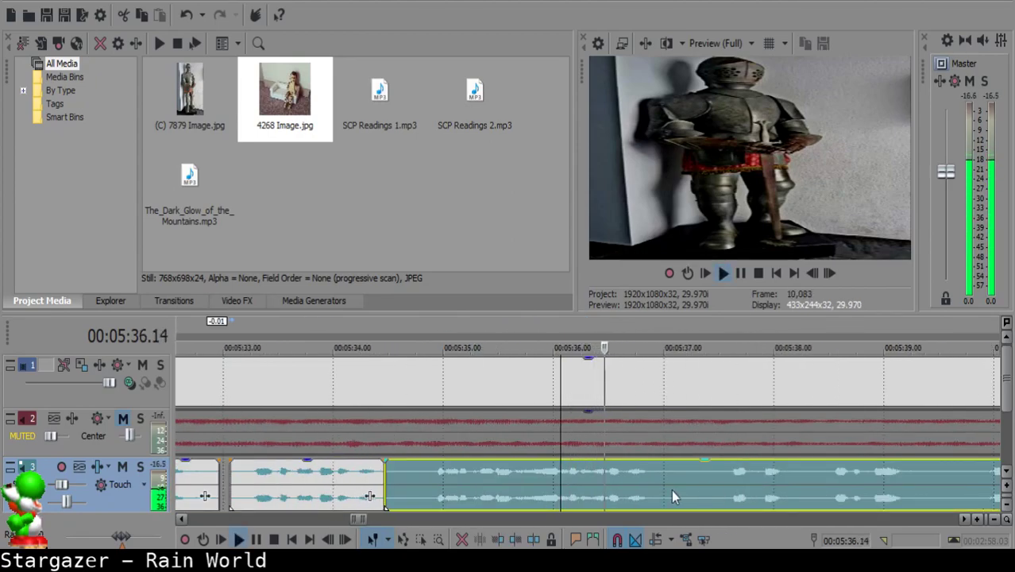
click(418, 474)
key(space)
key(s)
click(390, 475)
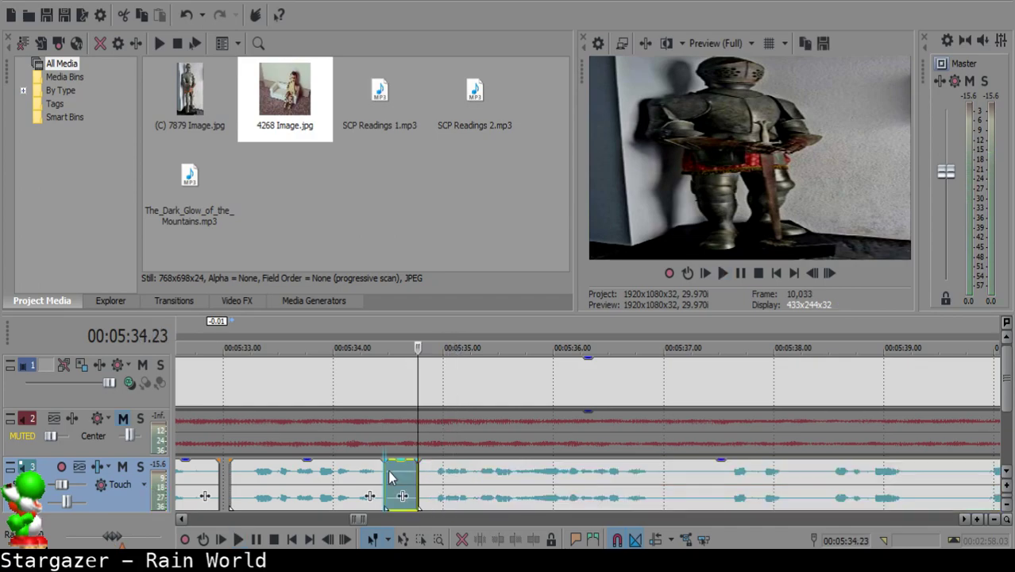
key(Delete)
drag(475, 480, 441, 476)
- Play back the join at 00:05:34.14 and split the narration after the phrase at 00:05:36.20
click(331, 486)
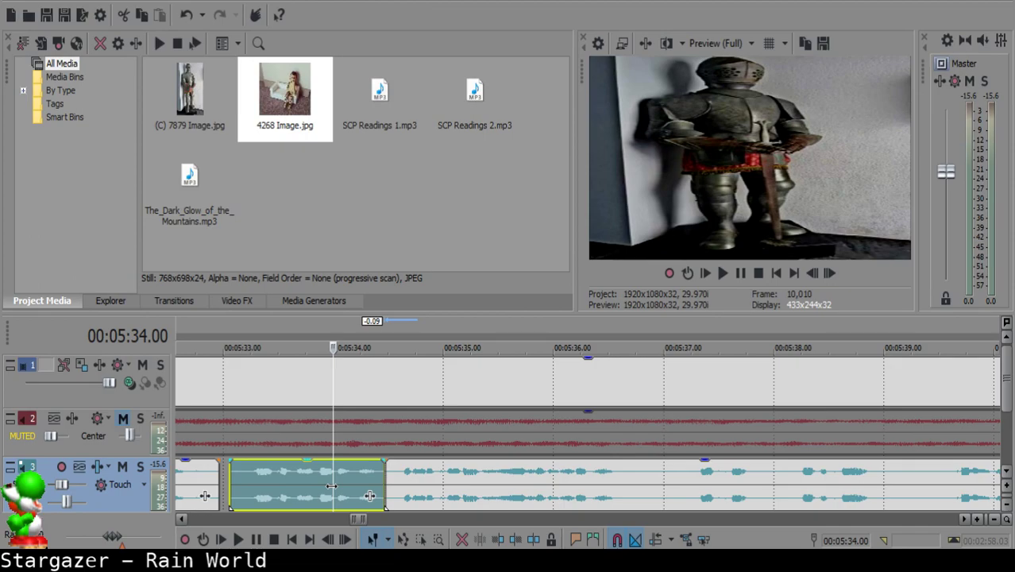
key(space)
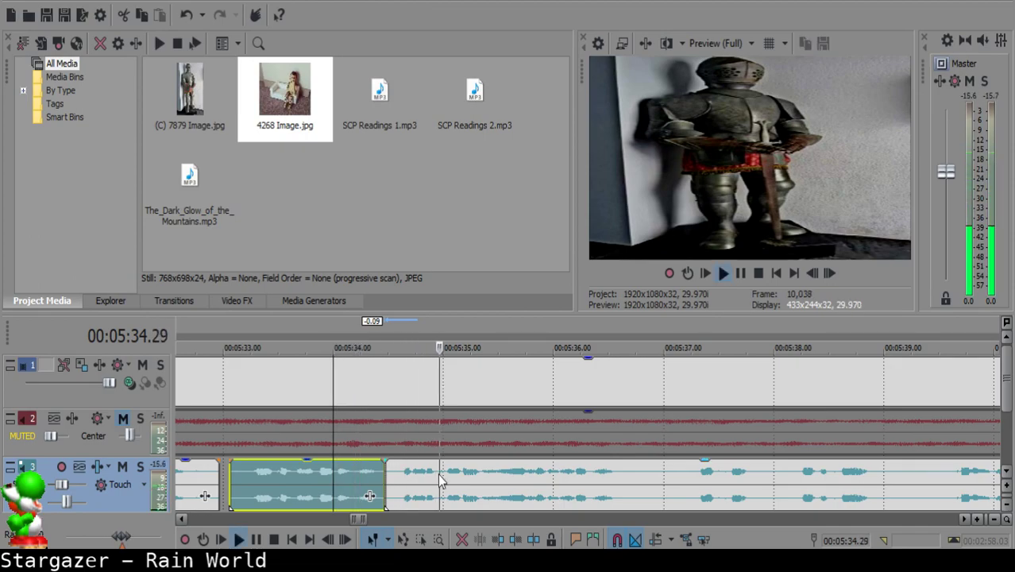
scroll(500, 490, down, 5)
scroll(589, 477, up, 4)
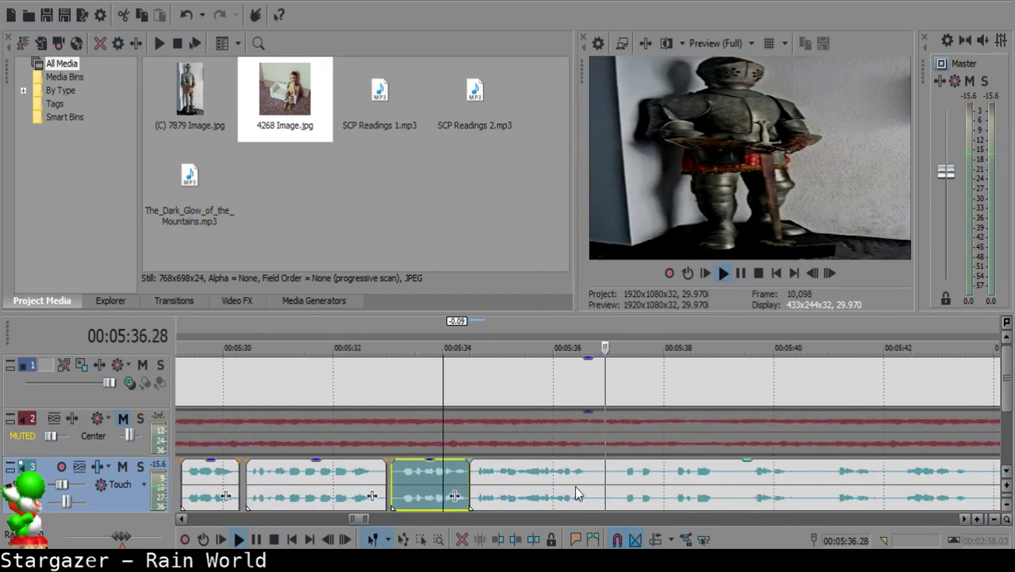
click(589, 474)
key(space)
key(s)
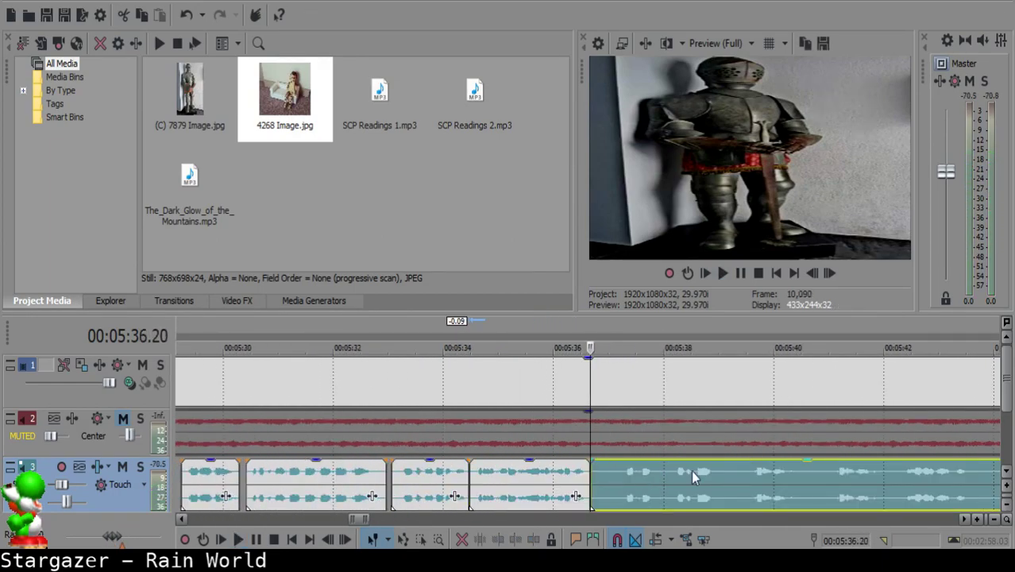
- Cut out the silence from 00:05:36.20 to about 00:05:37.07 and move the following clip earlier to about 00:05:36.27
click(672, 472)
key(space)
click(617, 473)
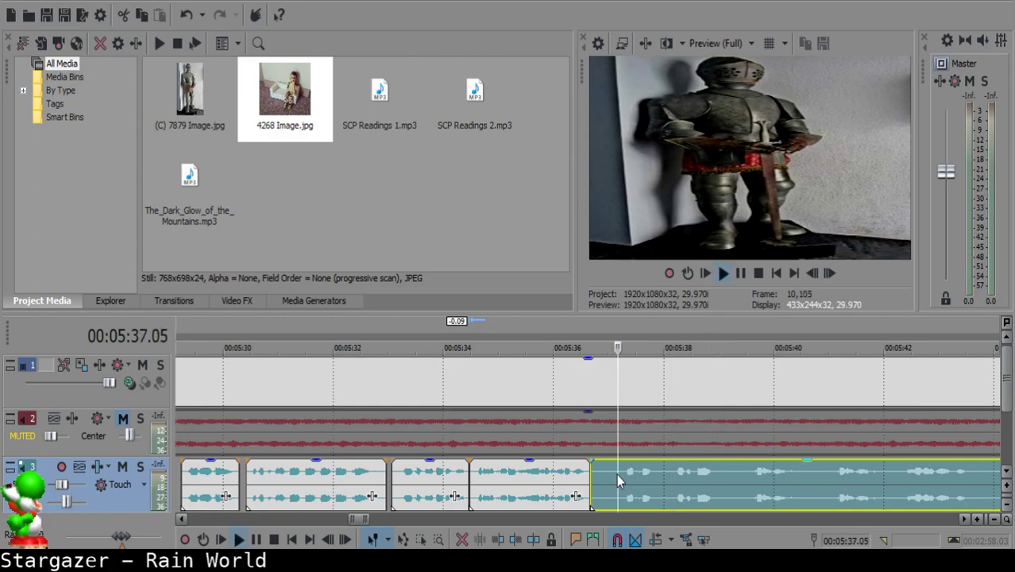
click(617, 474)
click(620, 471)
key(space)
key(s)
click(605, 470)
key(Delete)
drag(643, 471, 624, 471)
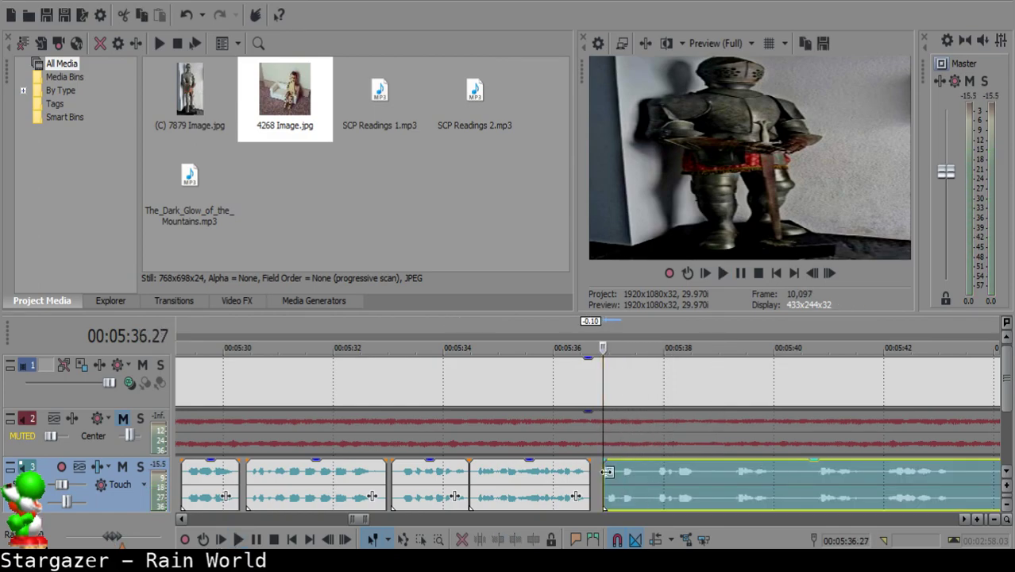
- Fade out the end of the clip ending at 00:05:36.20 over about 2 frames and move the following clip to about 00:05:36.28
click(556, 474)
key(space)
scroll(556, 469, up, 2)
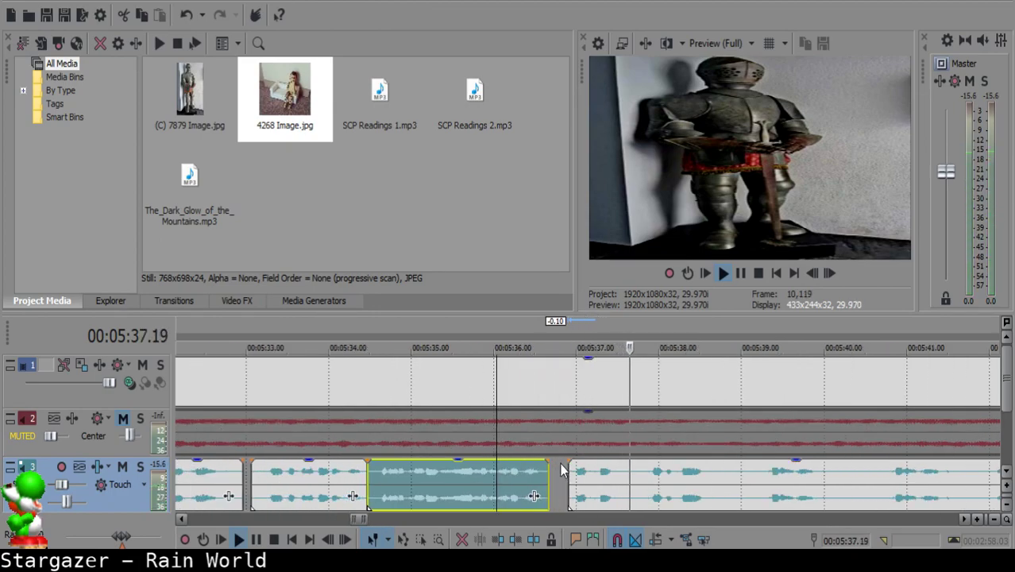
drag(549, 459, 575, 485)
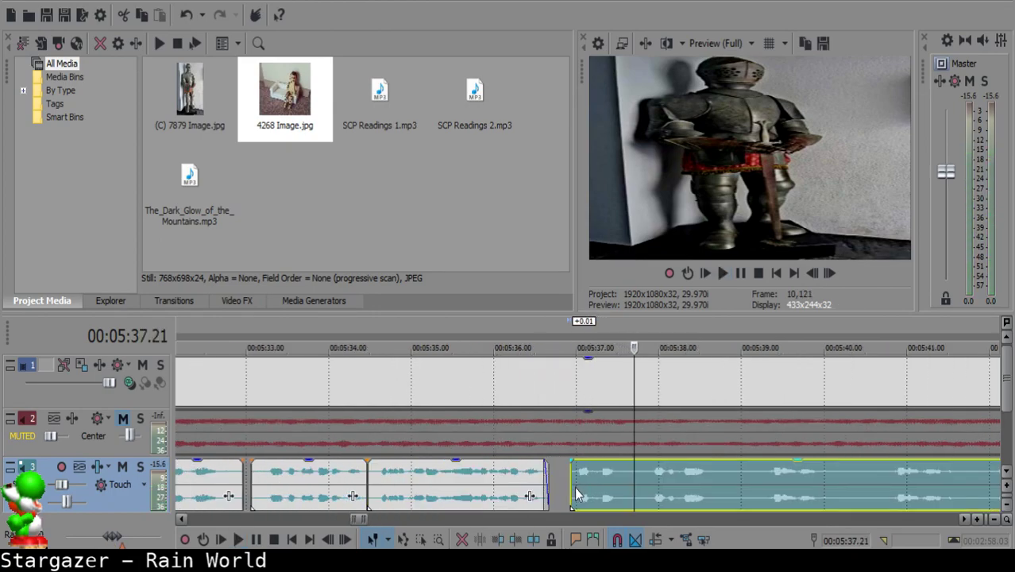
click(491, 486)
key(space)
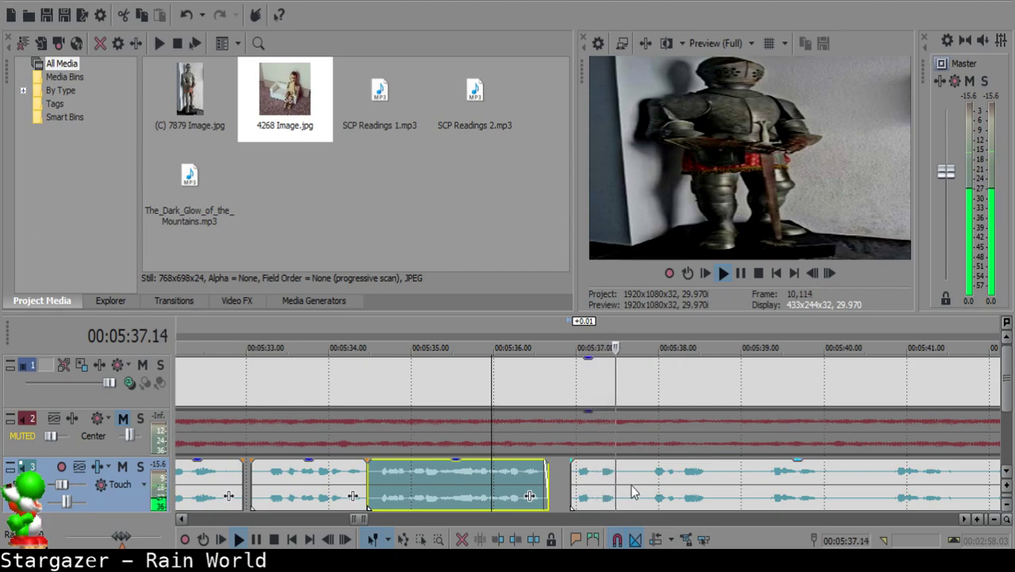
- Cut about 4 frames of silence at 00:05:37.20 and move the following clip flush against the preceding one
click(623, 476)
key(s)
drag(632, 479, 658, 476)
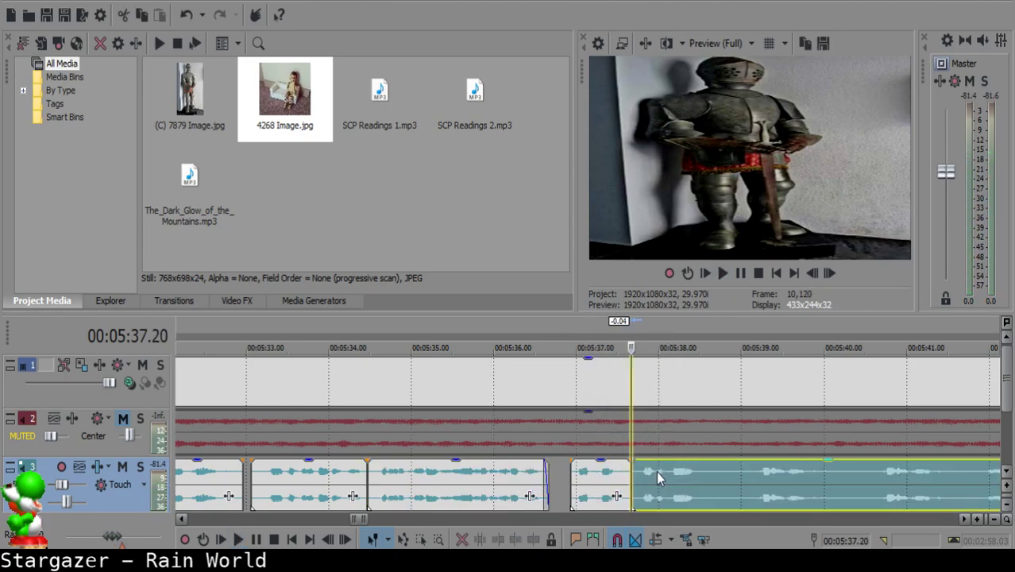
- Play back the join at 00:05:37.20 and move the following clip 2 frames later to about 00:05:37.22
click(578, 490)
key(space)
scroll(577, 484, up, 1)
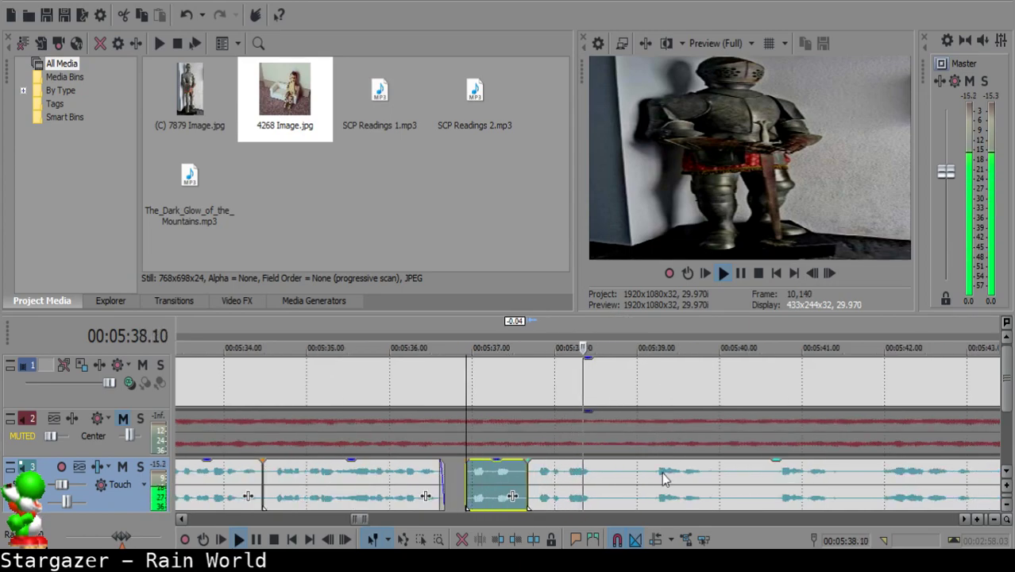
key(Return)
drag(599, 482, 609, 484)
click(438, 487)
key(space)
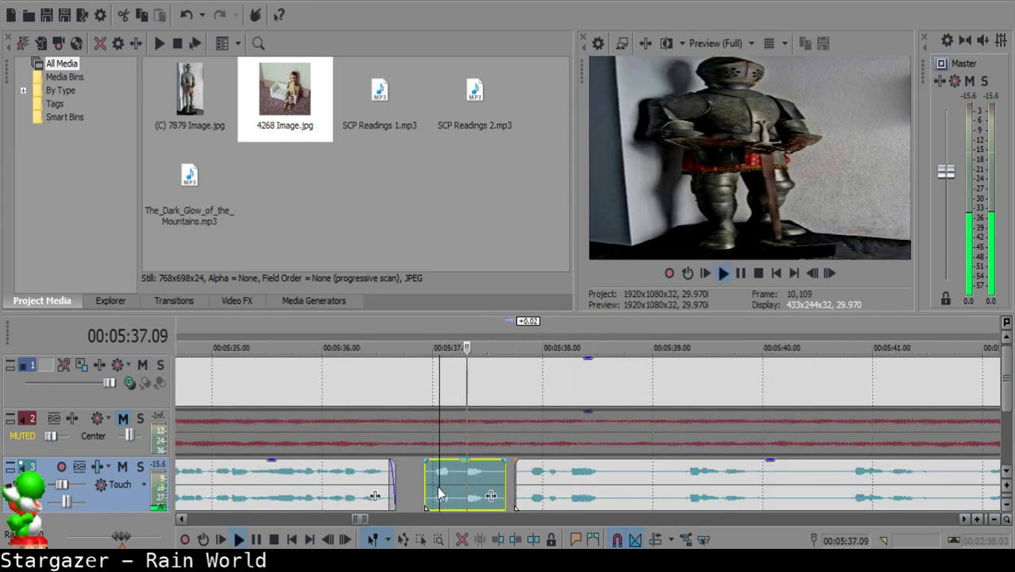
- Cut out the silence from 00:05:38.20 to 00:05:39.05 and move the following clip earlier to about 00:05:38.27
click(613, 482)
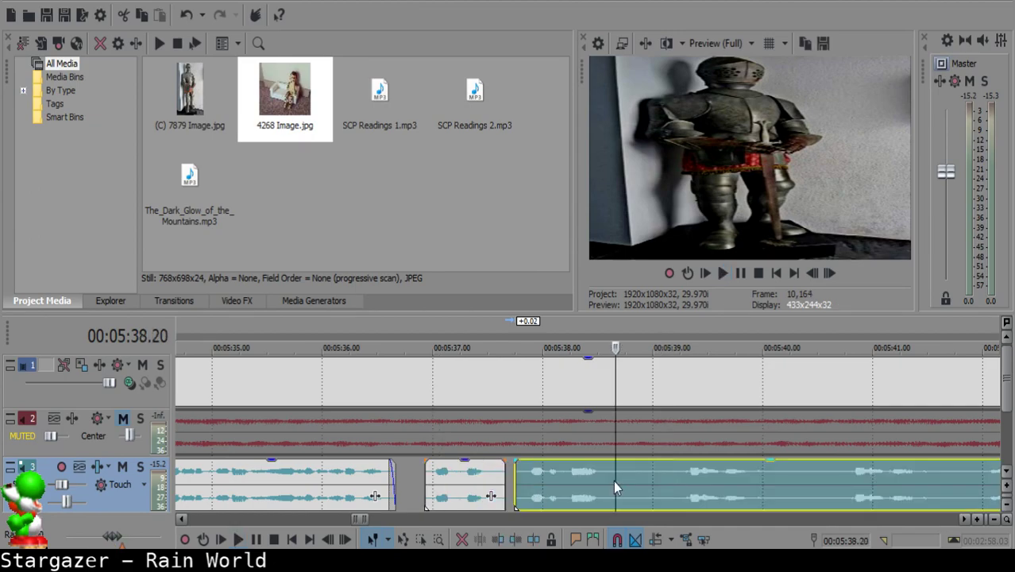
key(s)
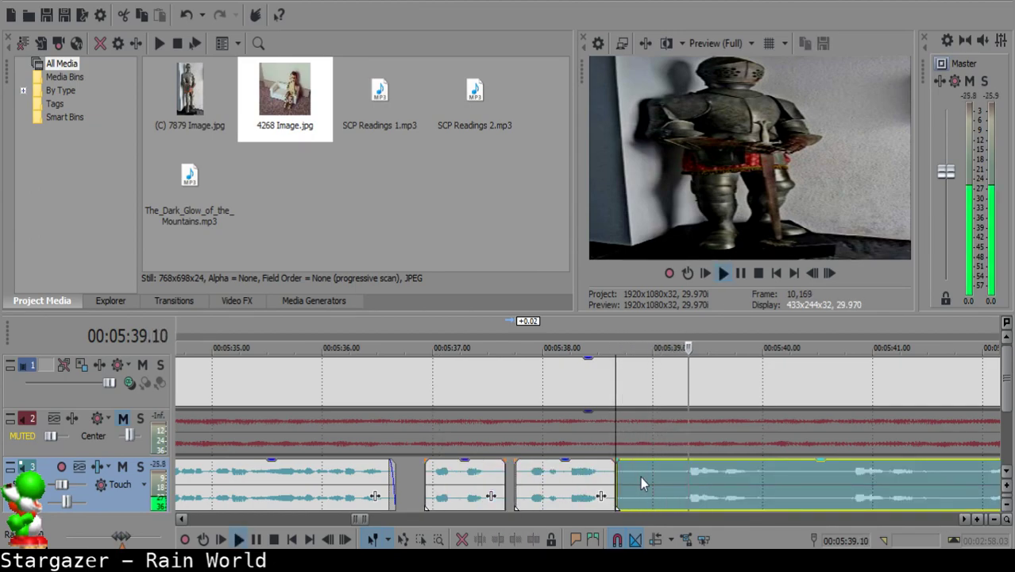
click(670, 471)
key(space)
key(s)
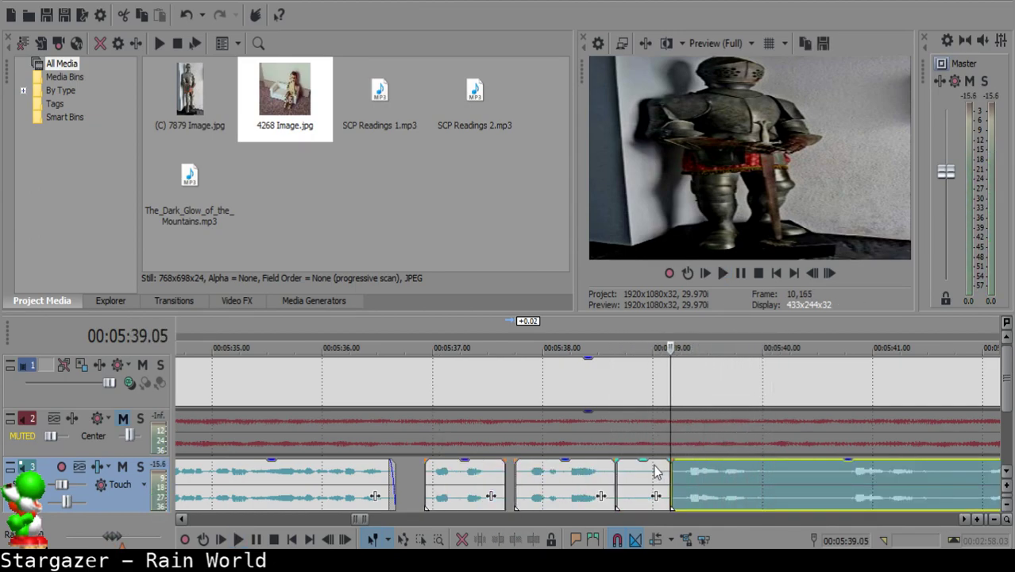
click(640, 475)
key(Delete)
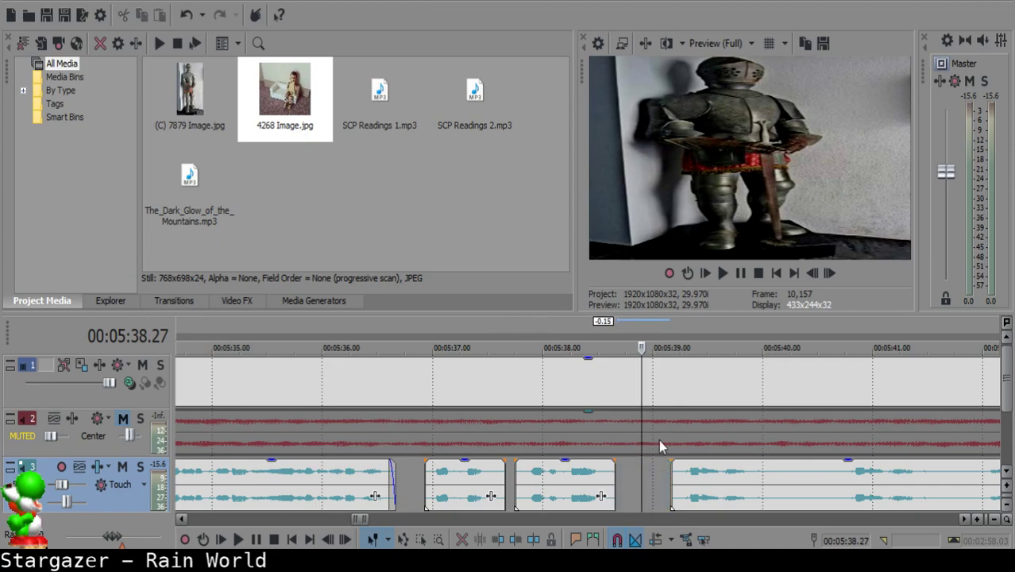
drag(759, 476, 729, 473)
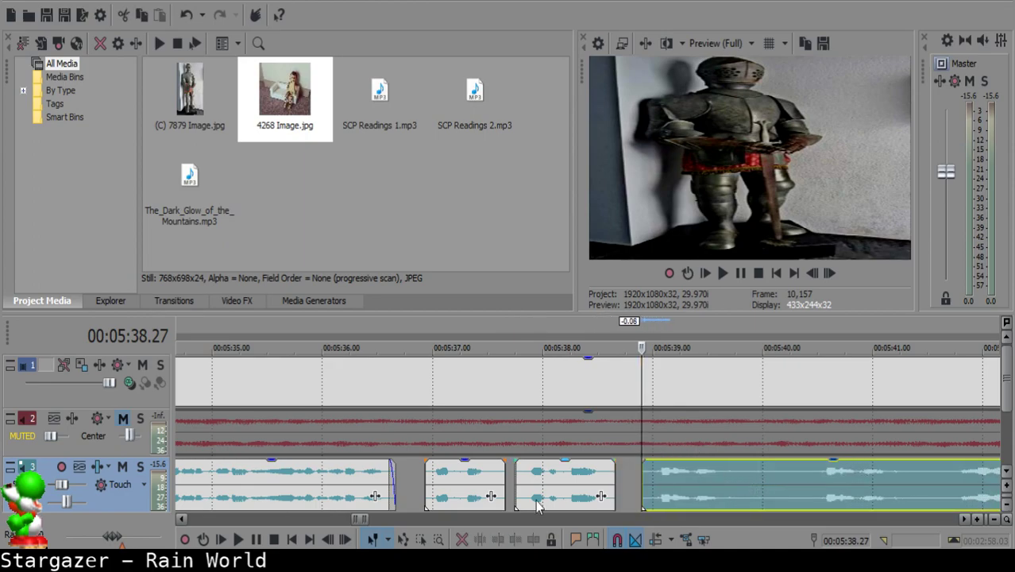
- Cut out the take from 00:05:38.27 to about 00:05:40.11 and move the following clip earlier to about 00:05:38.27
click(543, 495)
click(783, 480)
key(space)
click(651, 479)
click(814, 475)
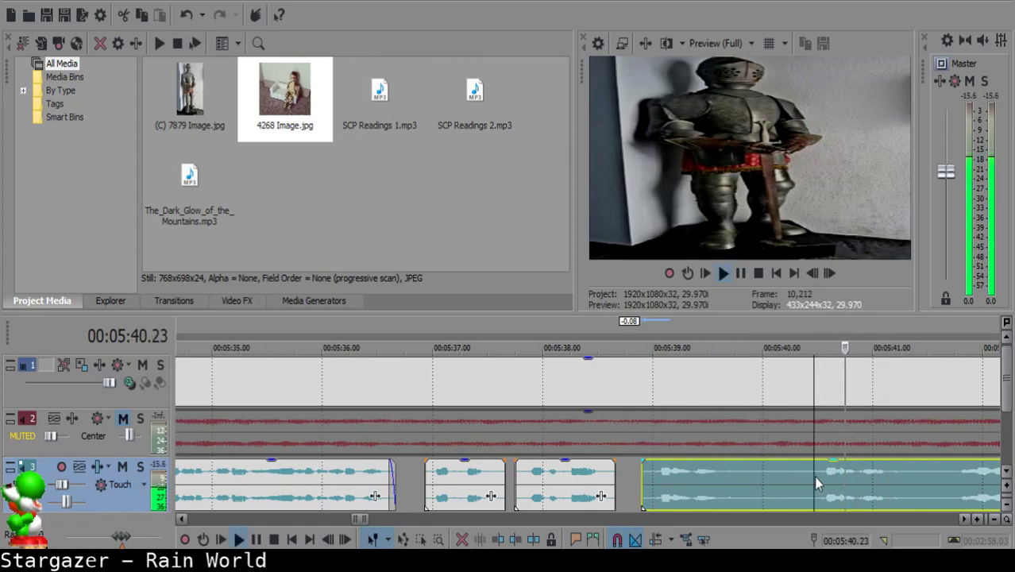
click(461, 474)
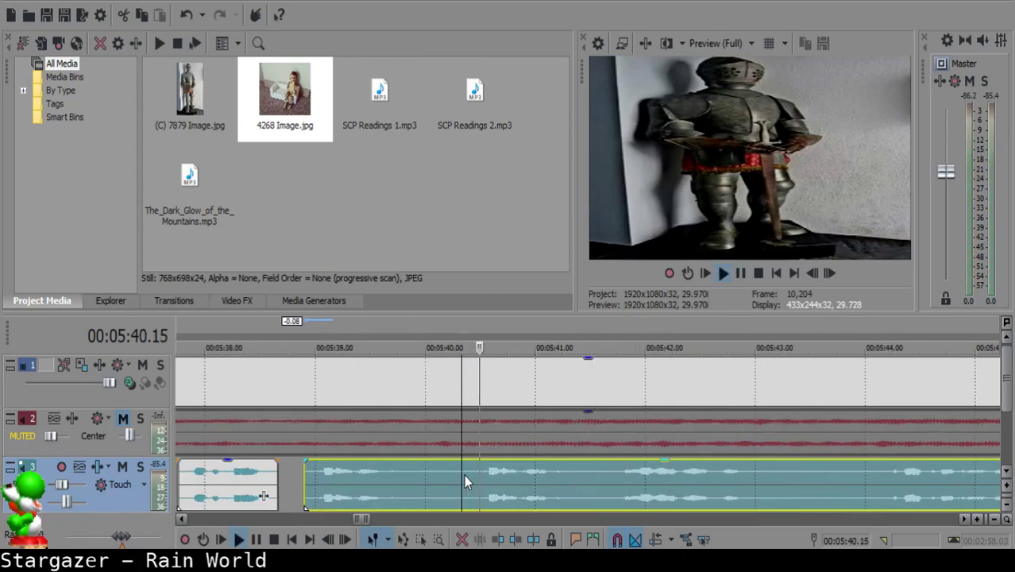
click(464, 474)
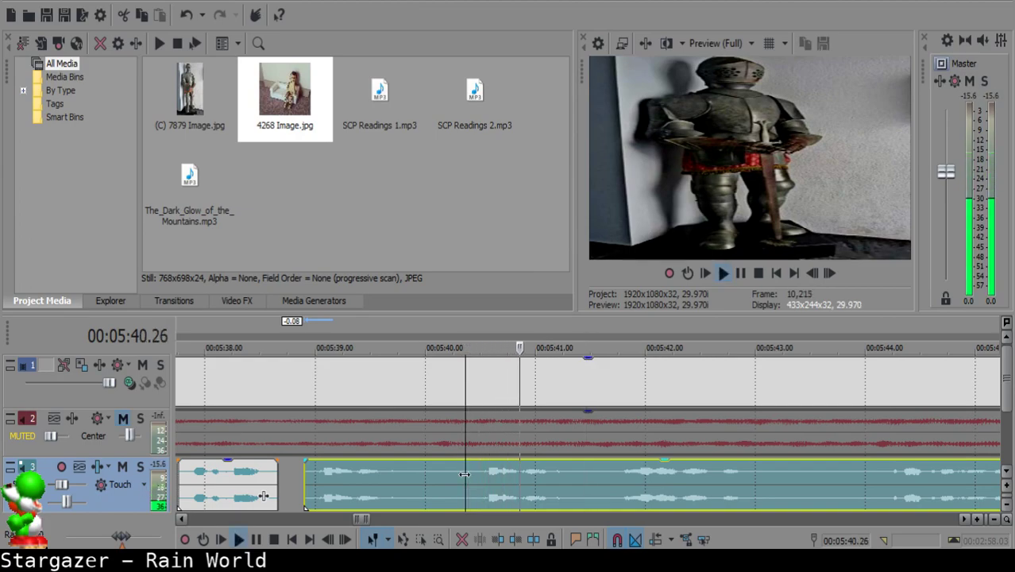
key(space)
key(s)
double_click(324, 486)
key(Delete)
drag(521, 487, 364, 479)
- Cut out the silence from about 00:05:39.23 to 00:05:40.02 in the narration
click(234, 483)
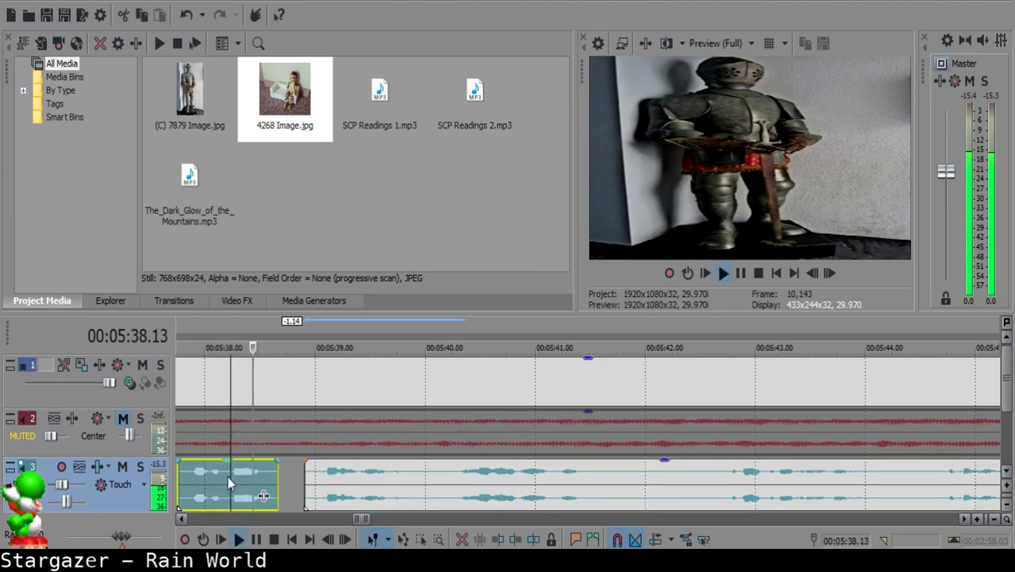
click(404, 472)
key(space)
key(space)
key(s)
key(space)
key(Return)
key(s)
click(413, 477)
key(Delete)
- Fade out the end of the clip ending at about 00:05:39.23 over about 2 frames and move its start to about 00:05:38.26
drag(401, 459, 396, 460)
click(337, 478)
key(space)
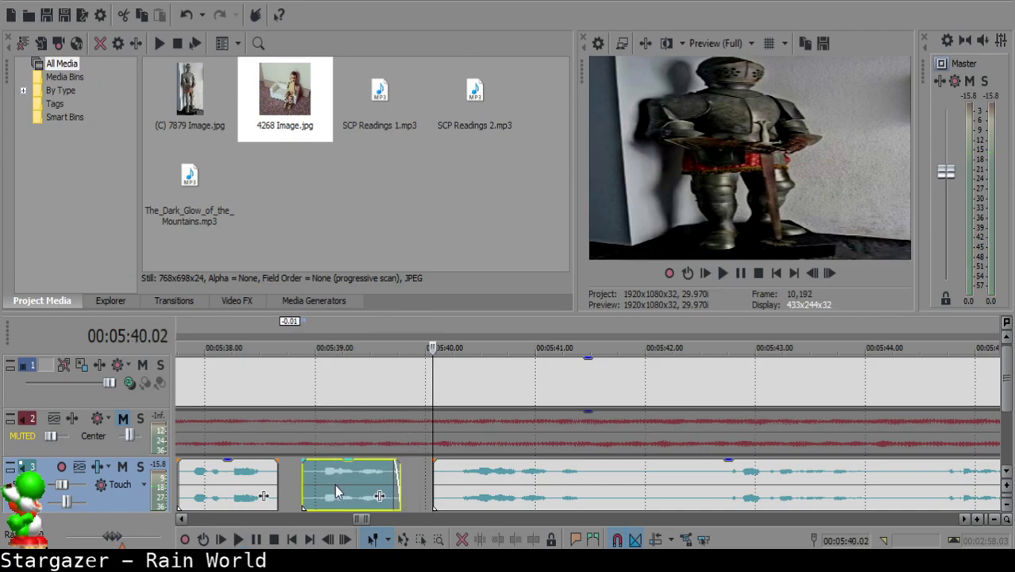
- Play back the join after 00:05:39.23 and move the following clip earlier to about 00:05:39.26
click(214, 486)
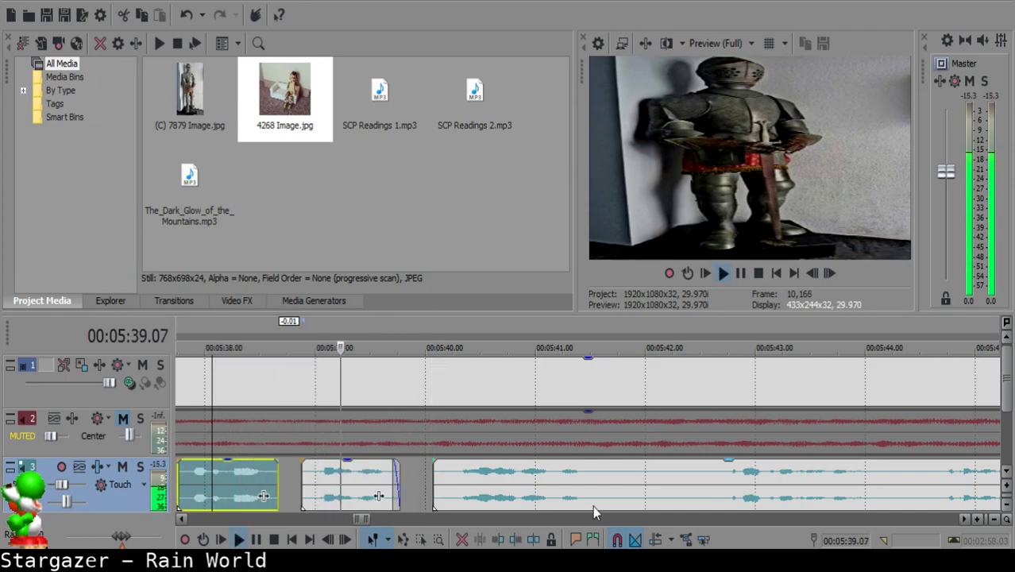
click(532, 475)
click(706, 475)
key(Return)
drag(566, 486, 542, 486)
click(289, 488)
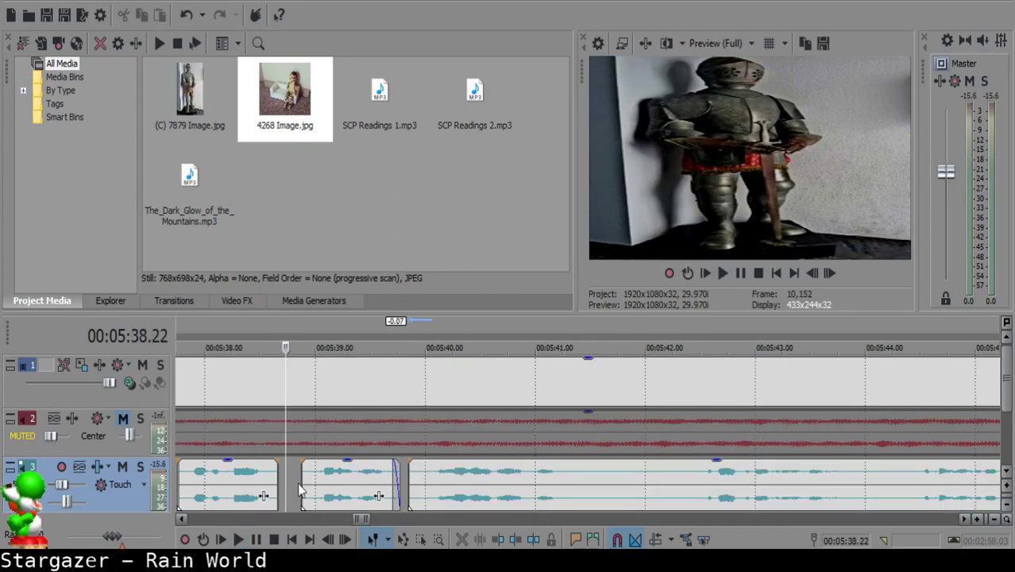
click(309, 485)
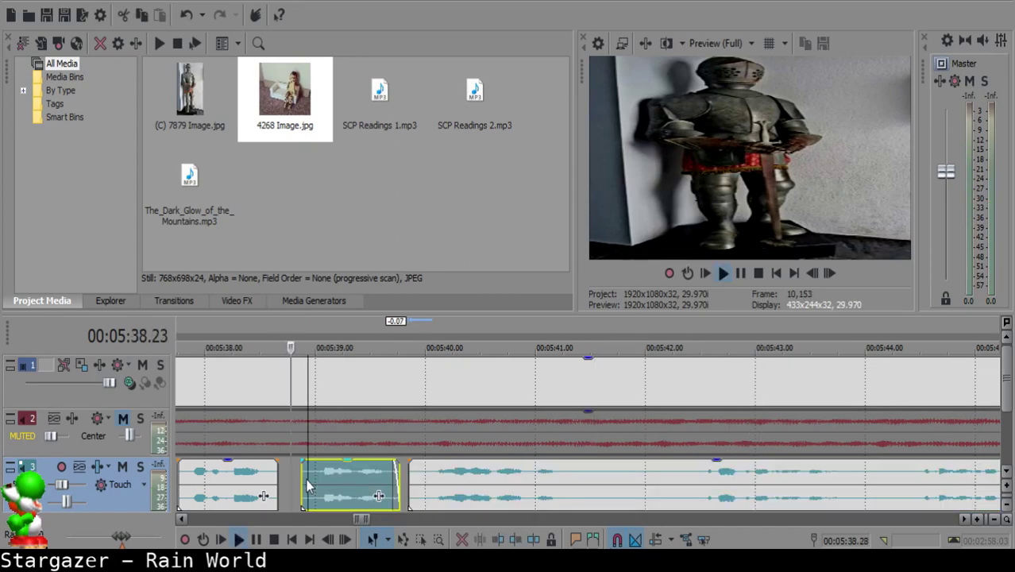
key(space)
click(422, 473)
click(364, 474)
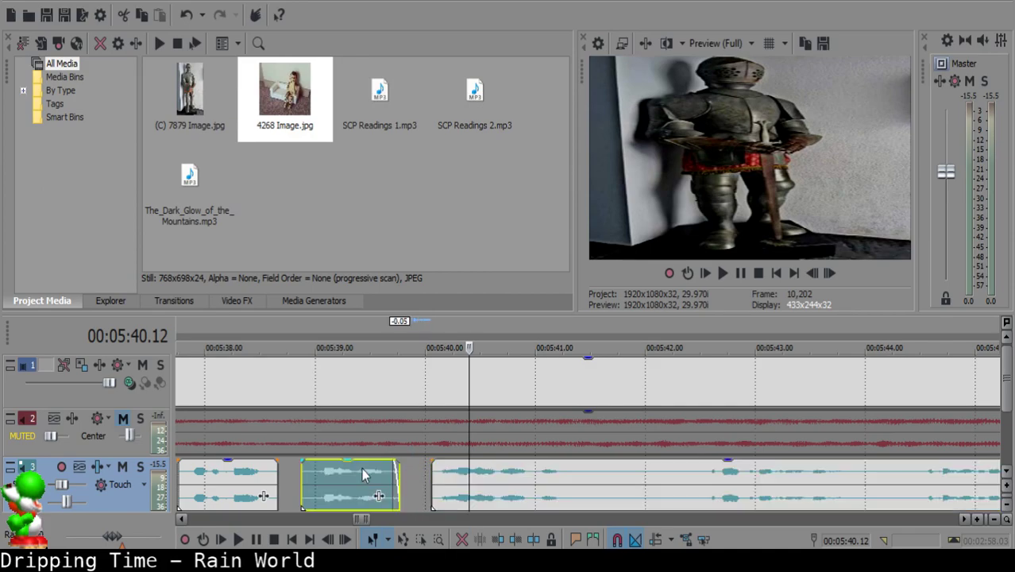
drag(448, 481, 428, 476)
click(303, 477)
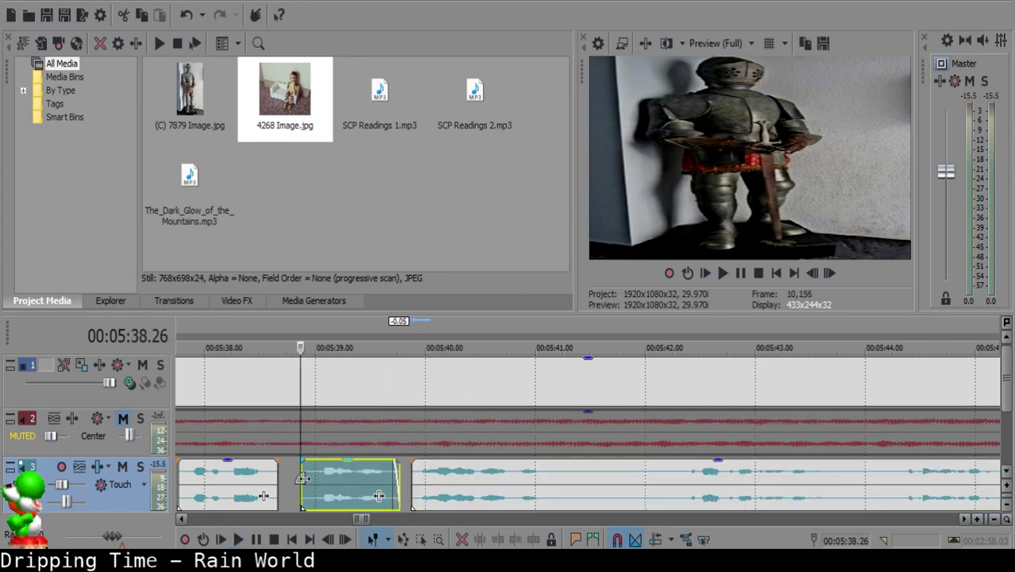
key(space)
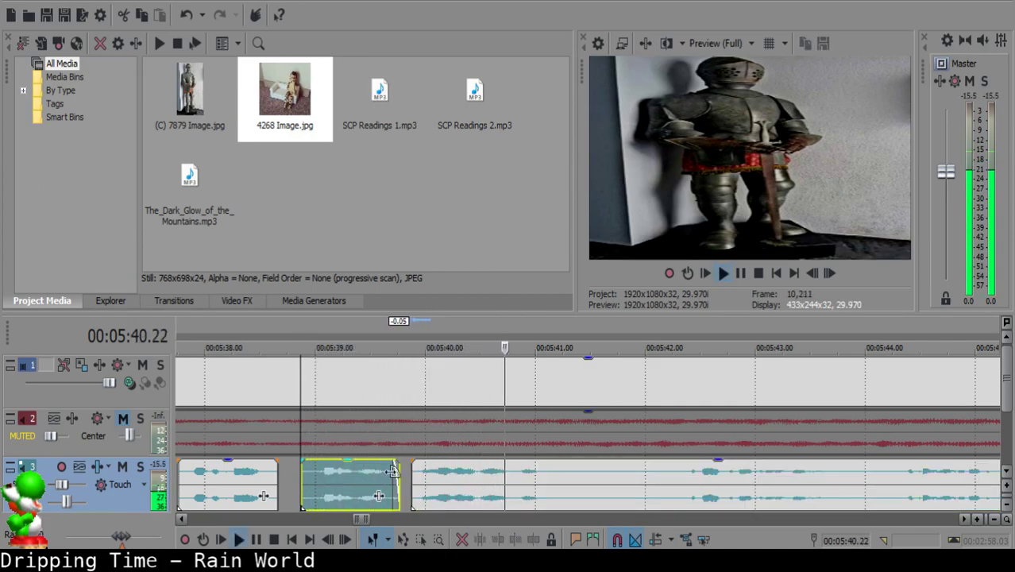
- Split the narration clip at about 00:05:41.05 and at 00:05:51.27
click(551, 474)
key(s)
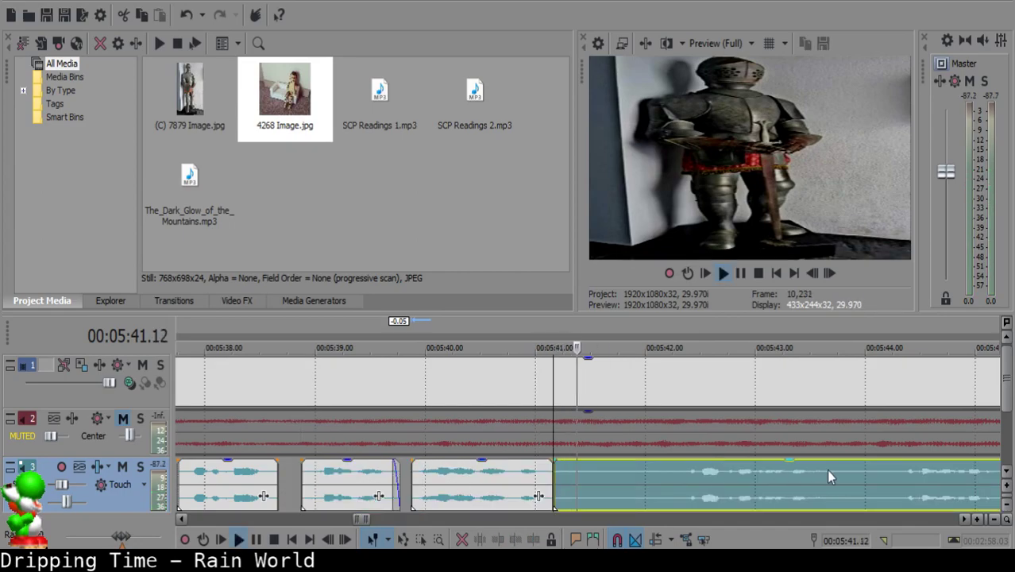
scroll(737, 482, down, 2)
click(759, 481)
click(909, 481)
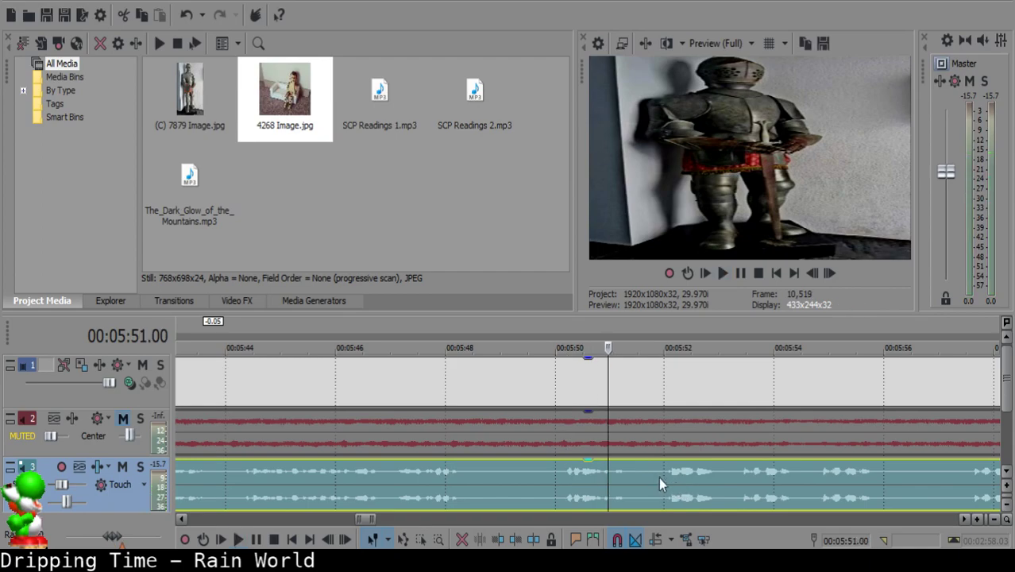
click(655, 476)
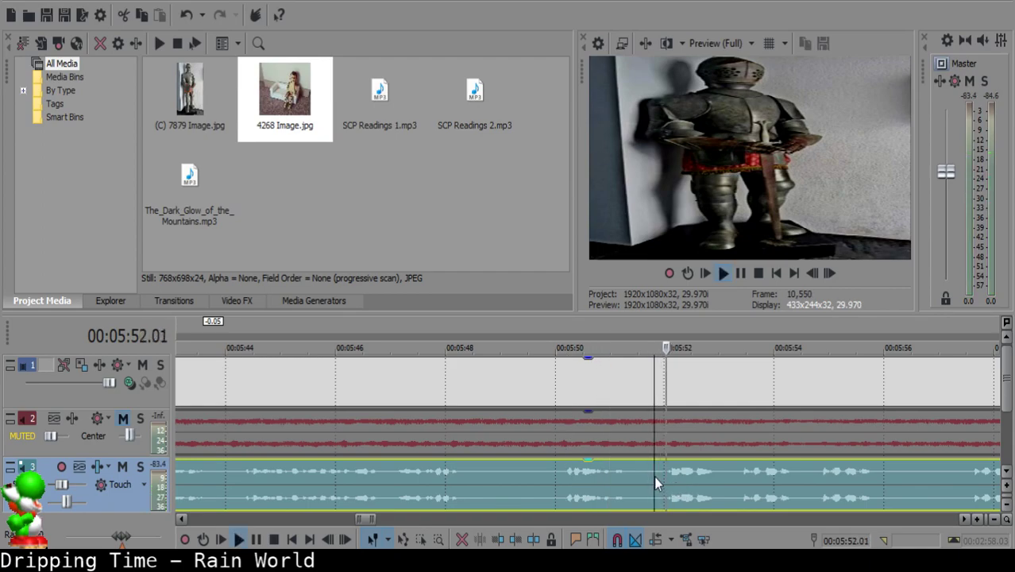
click(658, 474)
key(s)
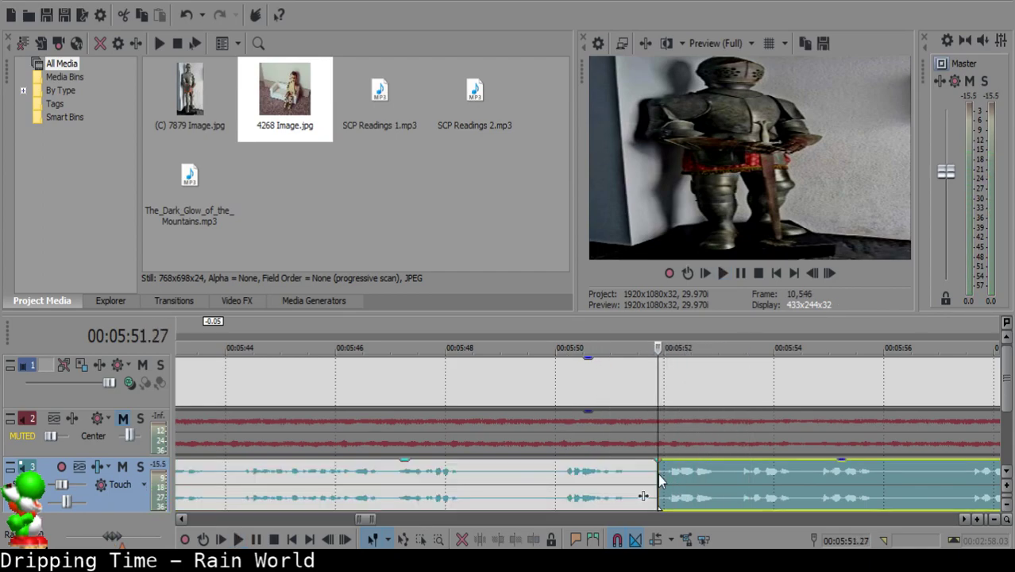
- Delete the section between 00:05:41.05 and 00:05:51.27 and move the following clip earlier to about 00:05:41.14
scroll(658, 475, down, 2)
click(250, 475)
click(290, 471)
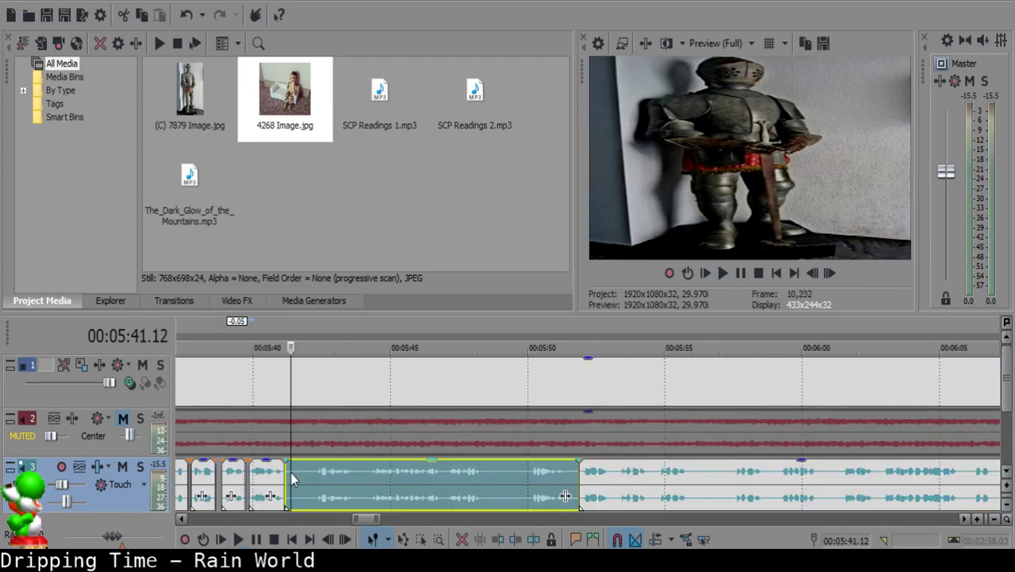
key(Delete)
drag(606, 487, 322, 481)
scroll(407, 481, down, 7)
scroll(612, 473, up, 5)
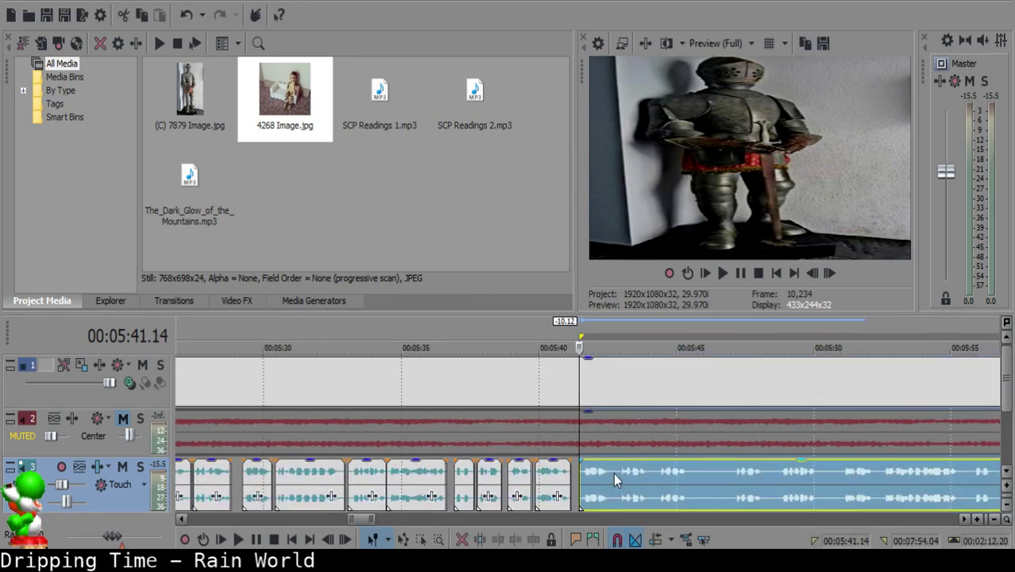
- Play back the join after 00:05:41.05 and move the following clip 2 frames earlier to about 00:05:41.12
click(545, 486)
key(space)
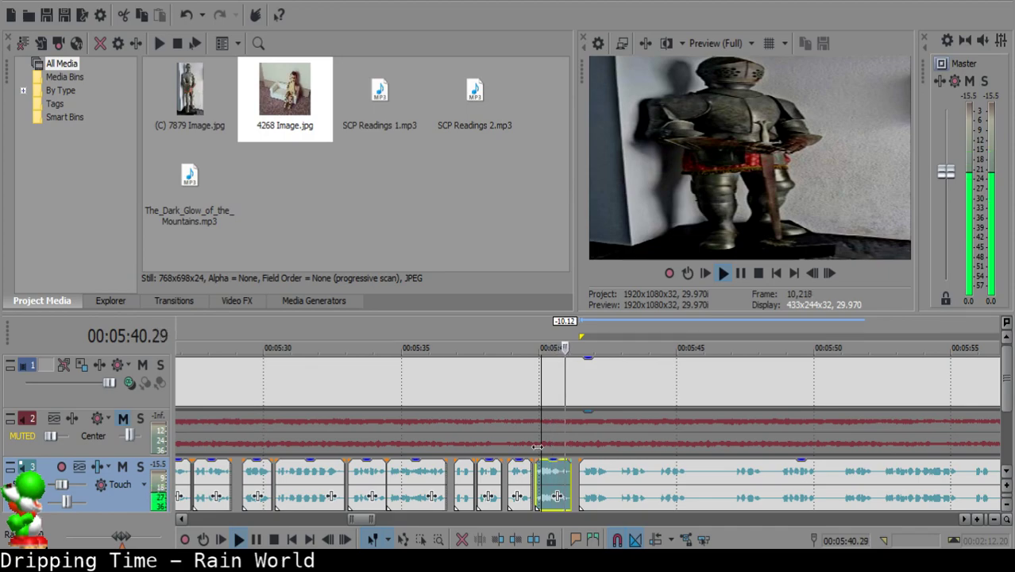
scroll(550, 477, up, 4)
click(547, 481)
key(space)
click(422, 481)
key(space)
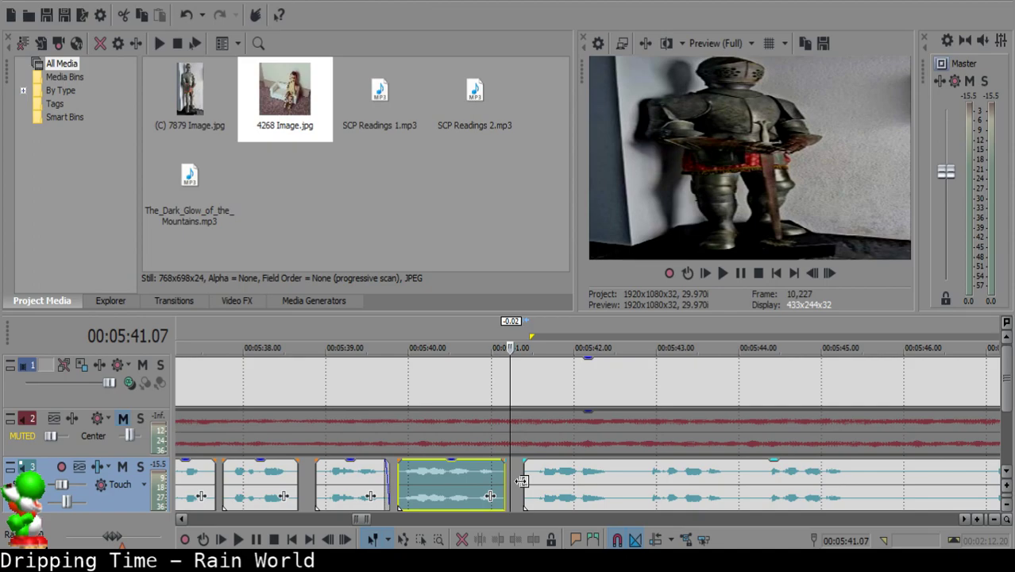
key(space)
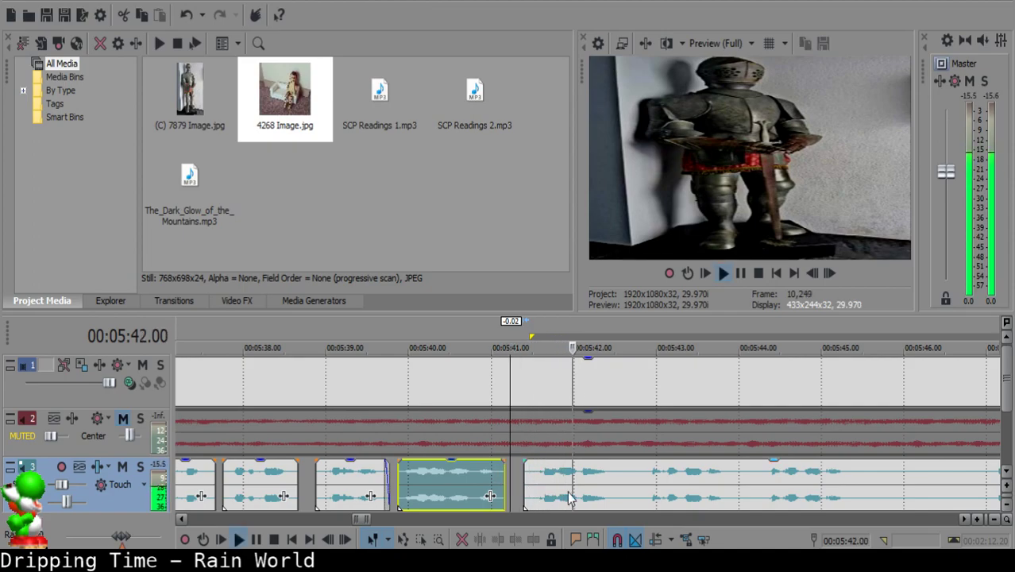
- Cut about 6 frames of silence at 00:05:42.16 and move the following clip flush against the preceding one
scroll(597, 490, up, 2)
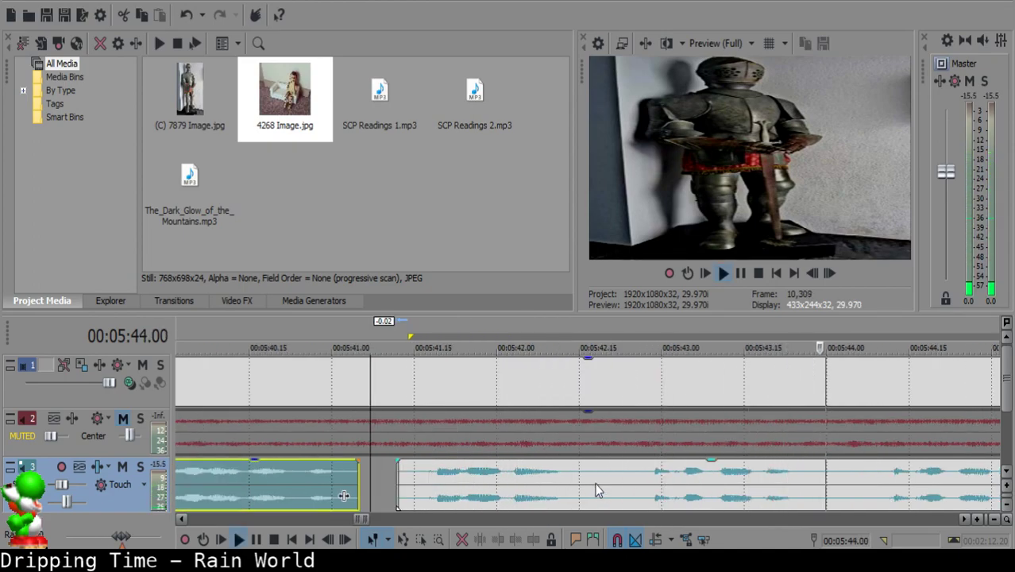
click(586, 484)
key(s)
key(Return)
key(s)
click(602, 483)
key(Delete)
drag(659, 476, 626, 487)
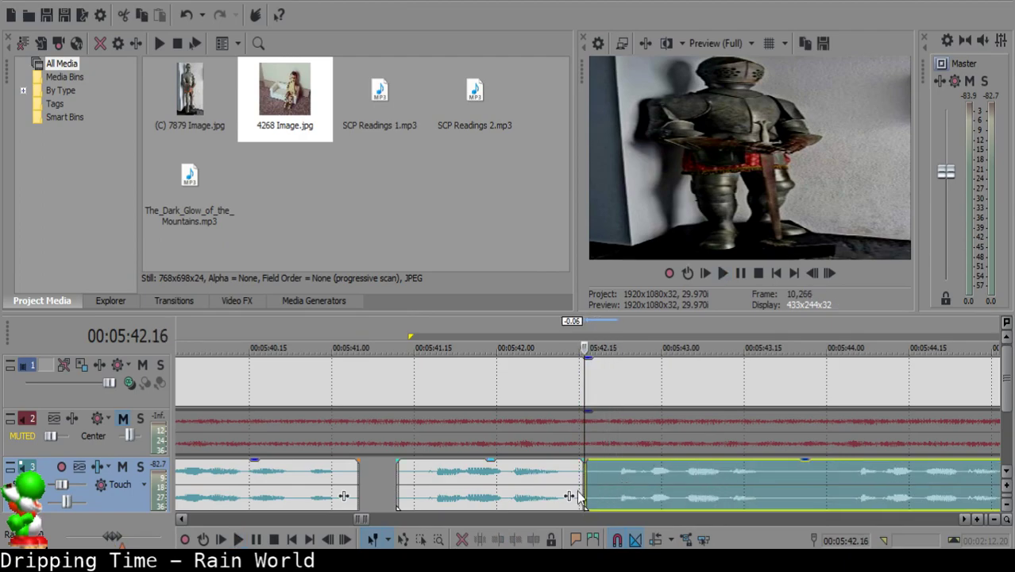
- Play back the join at 00:05:42.16 and move the following clip 2 frames later to about 00:05:42.18
click(527, 489)
key(space)
key(Return)
drag(537, 488, 549, 487)
click(391, 488)
key(space)
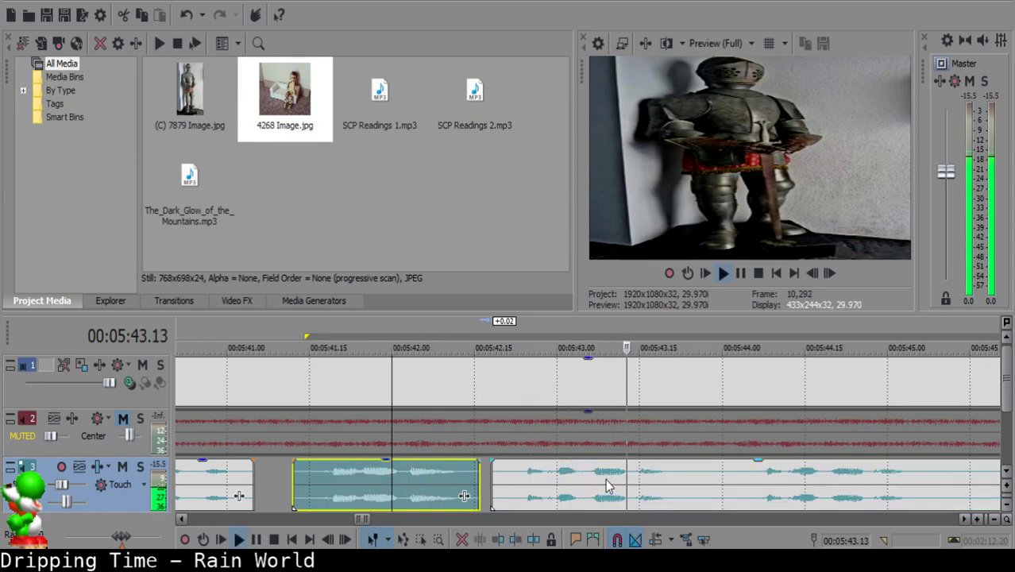
- Cut out the take from 00:05:42.18 to about 00:05:44.04 and move the following clip earlier into the gap
scroll(656, 487, down, 3)
click(575, 479)
key(space)
key(s)
key(space)
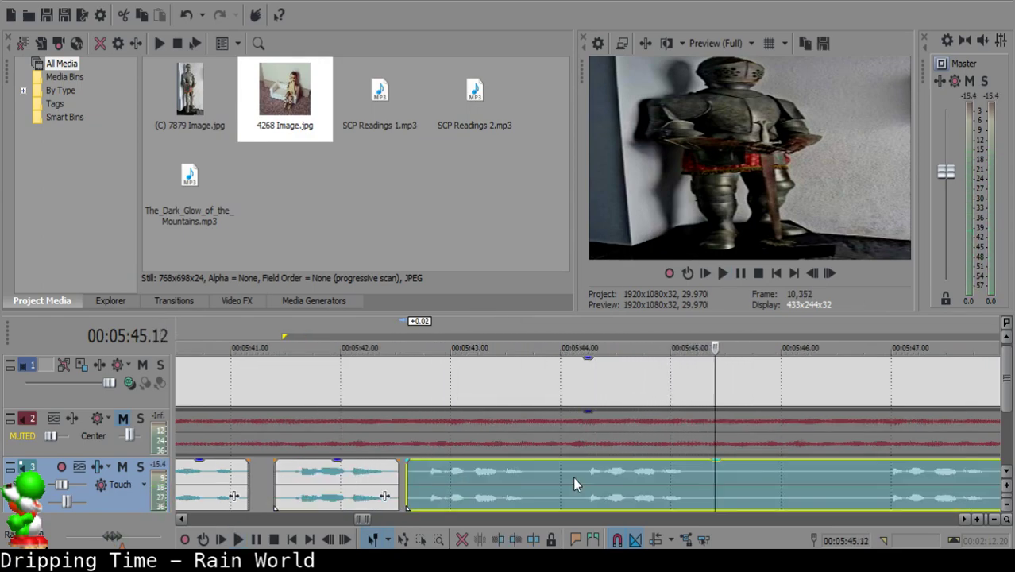
click(417, 469)
key(space)
key(Delete)
drag(614, 496, 426, 483)
- Play back the join after 00:05:42.16 and move the following clip 1 frame earlier to about 00:05:42.20
click(357, 481)
key(space)
key(Return)
click(319, 484)
key(space)
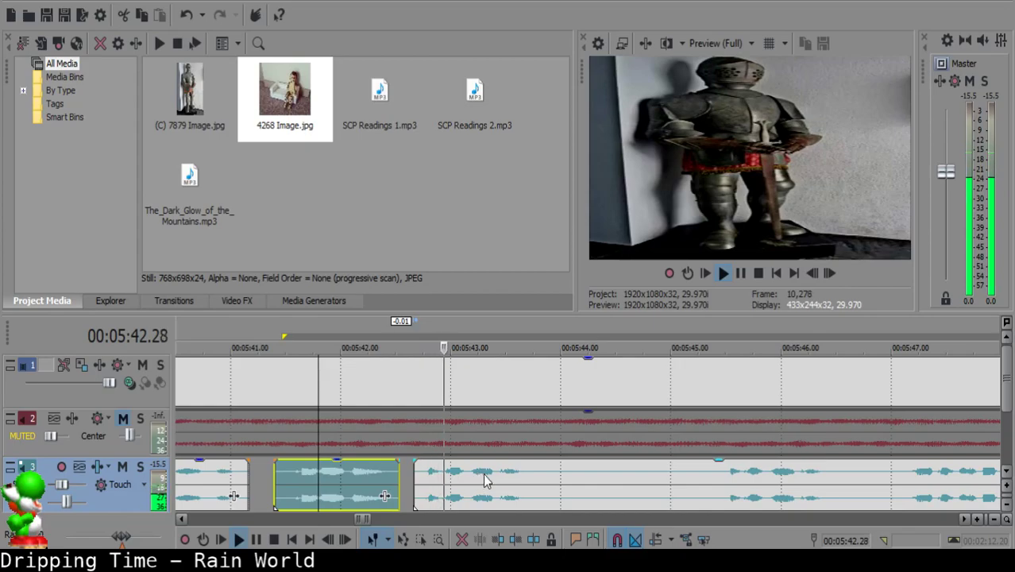
- Split the narration clip at about 00:05:43.25 and about 00:05:47.02, around the unwanted take
click(545, 475)
key(space)
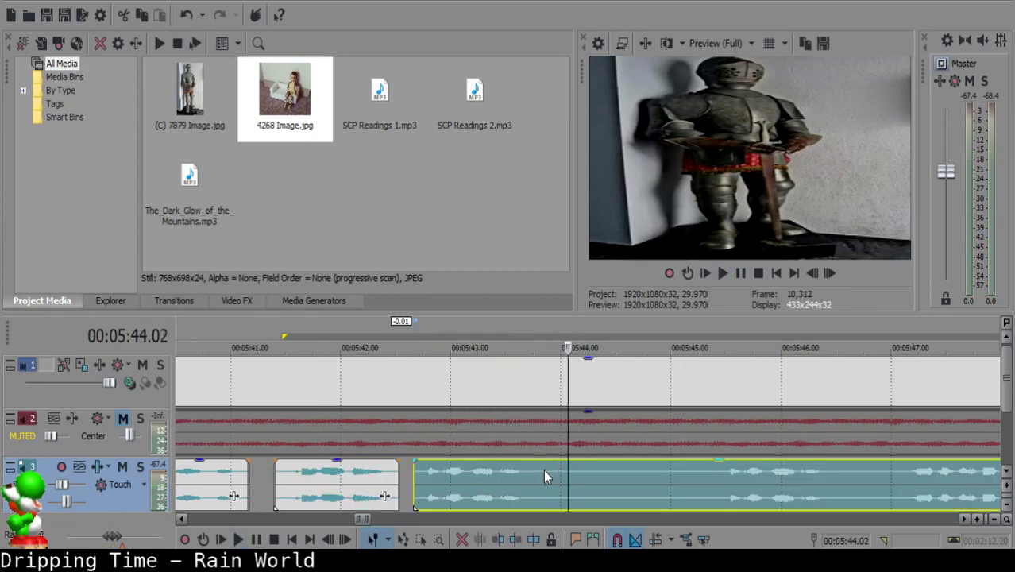
key(s)
click(687, 488)
key(space)
click(693, 488)
click(729, 483)
click(729, 483)
key(space)
key(s)
key(space)
click(772, 475)
click(599, 475)
key(space)
- Delete the section between 00:05:43.25 and 00:05:47.02 and move the following clip earlier to about 00:05:44.03
click(342, 475)
key(Delete)
drag(679, 498, 434, 480)
click(248, 486)
key(space)
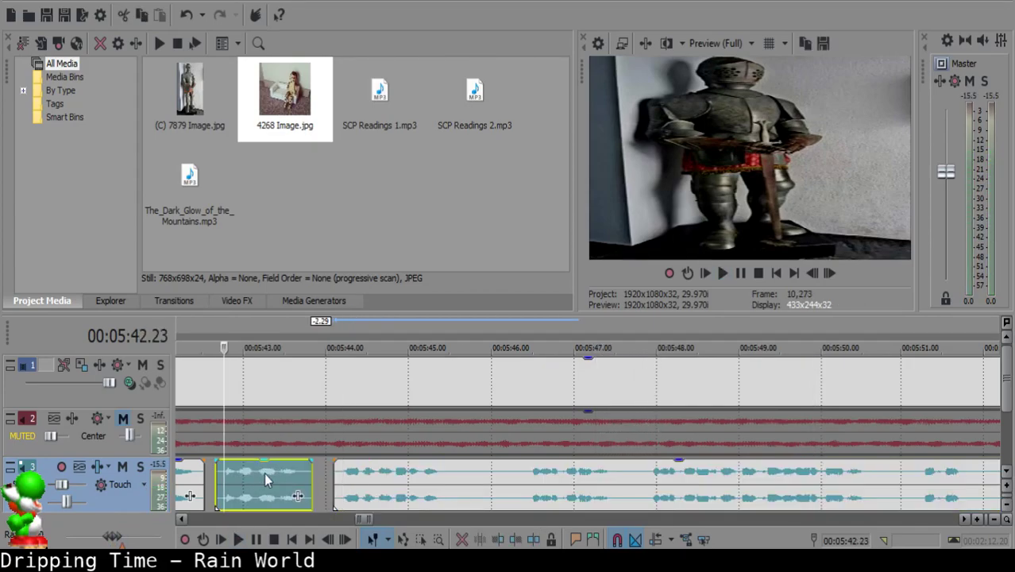
- Move the clip after the gap at 00:05:43.25 later to about 00:05:44.04 and play back the join
scroll(531, 501, up, 3)
drag(530, 500, 560, 489)
click(397, 494)
scroll(401, 496, down, 3)
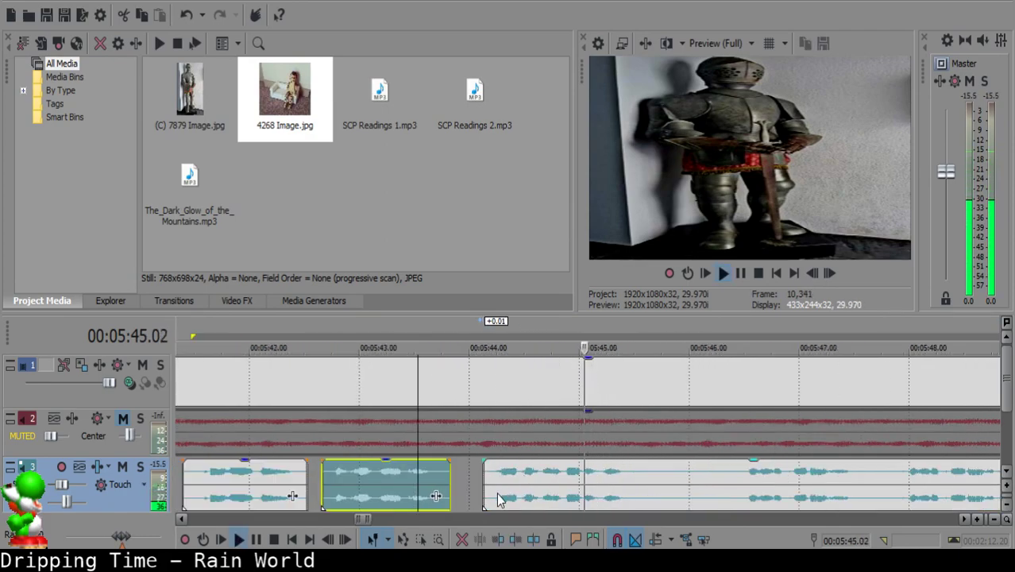
- Split the narration clip at about 00:05:45.15 and about 00:05:47.27, around the unwanted take
click(634, 479)
click(633, 474)
key(s)
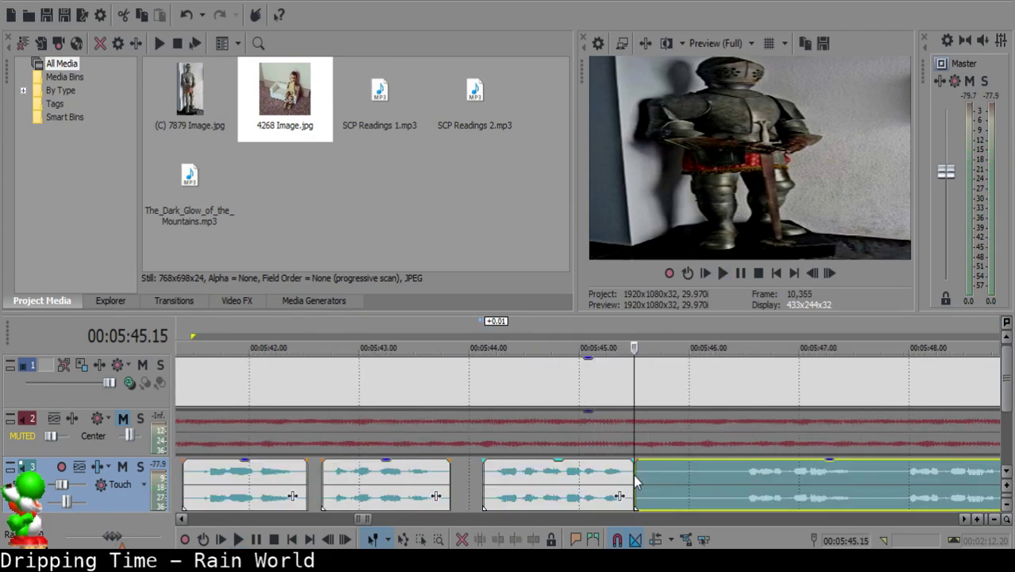
click(737, 472)
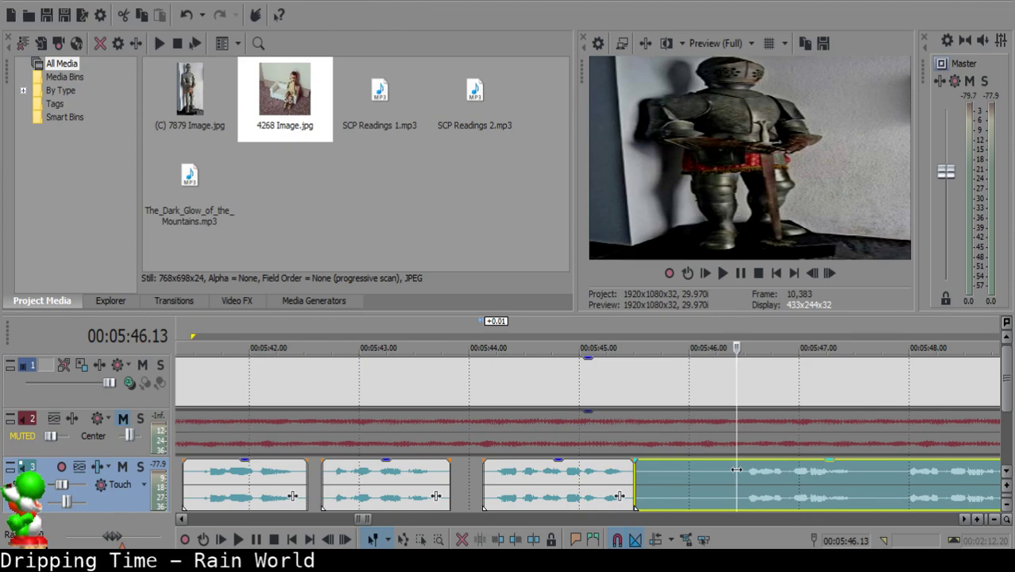
scroll(736, 470, down, 3)
key(space)
click(752, 488)
click(655, 468)
- Delete the section between 00:05:45.15 and 00:05:47.27 and move the following clip earlier to about 00:05:45.18, playing back the join
click(538, 476)
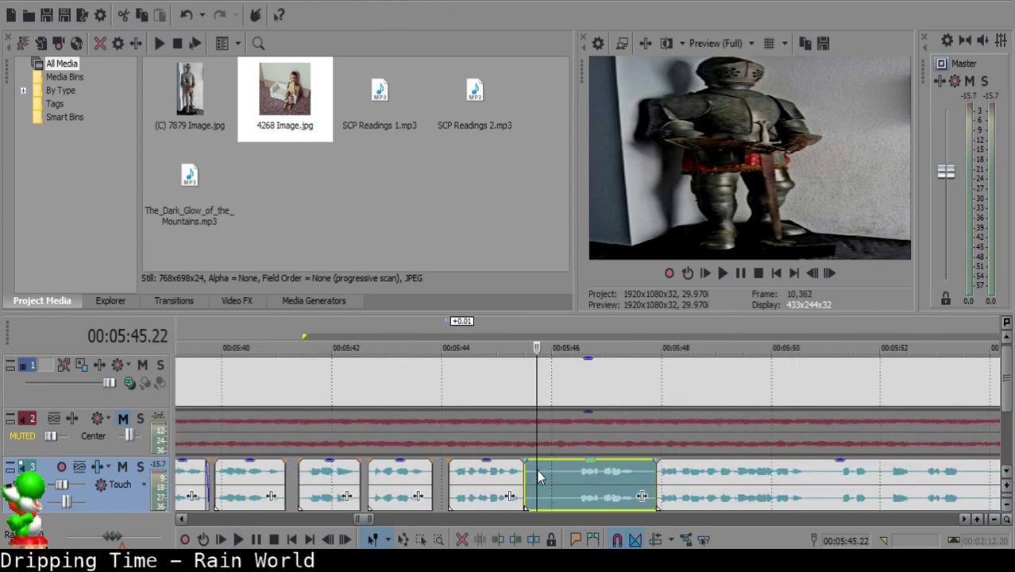
drag(721, 488, 597, 466)
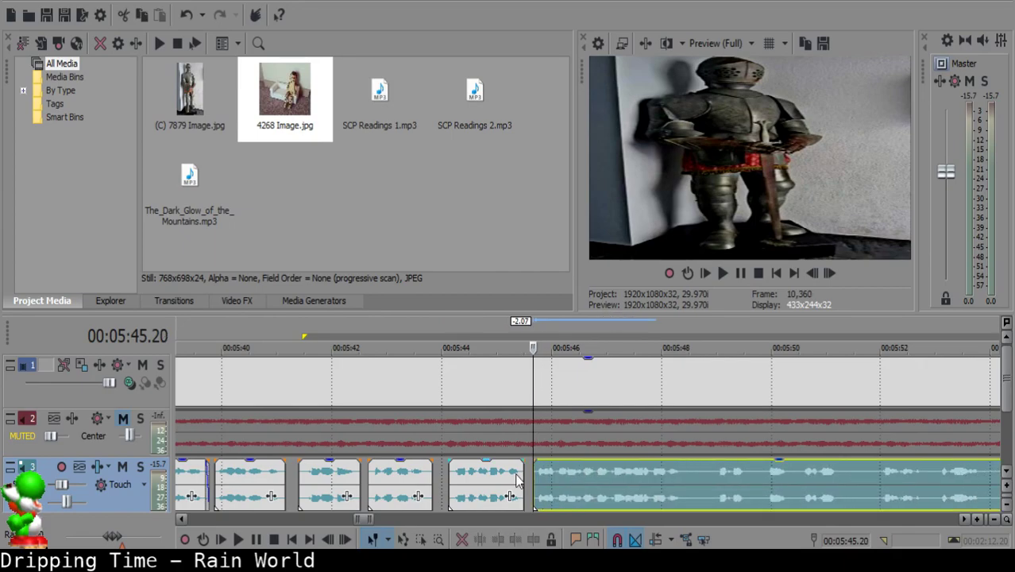
click(490, 472)
key(space)
scroll(538, 475, up, 5)
drag(551, 483, 539, 478)
click(355, 472)
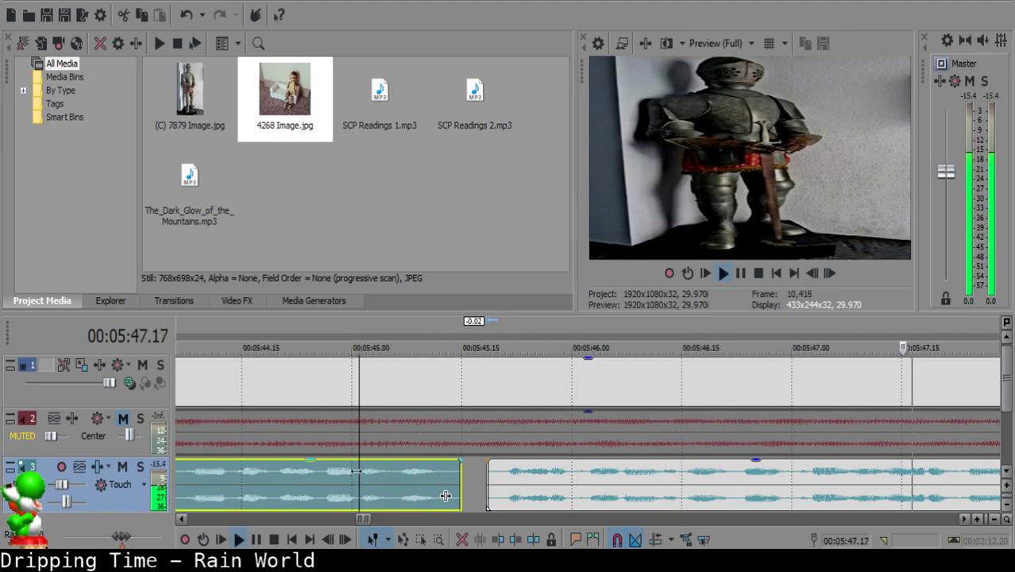
- Split the narration at about 00:05:48.13 and about 00:05:48.18 and delete the short pause between the cuts
scroll(477, 480, down, 3)
click(638, 475)
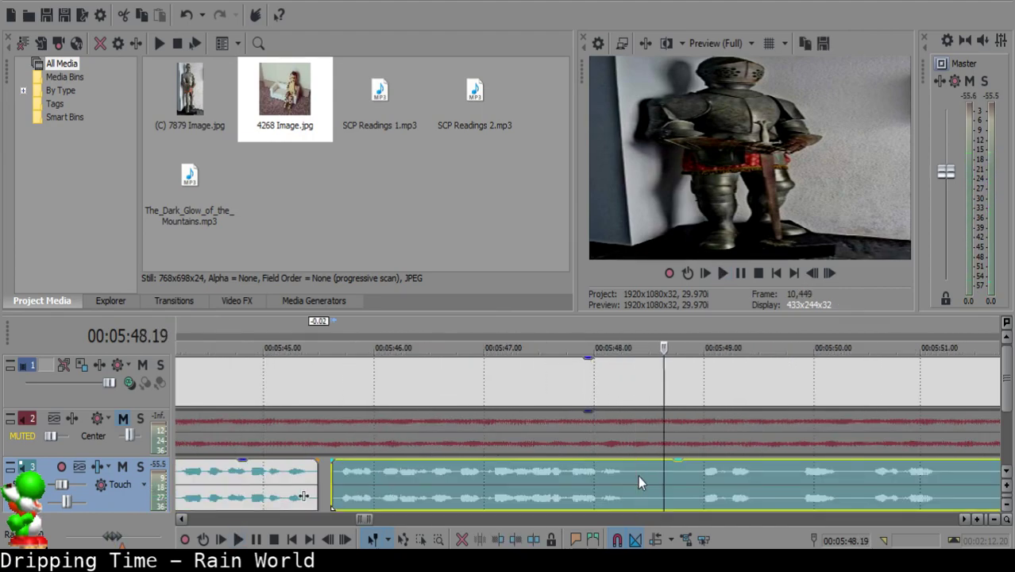
key(s)
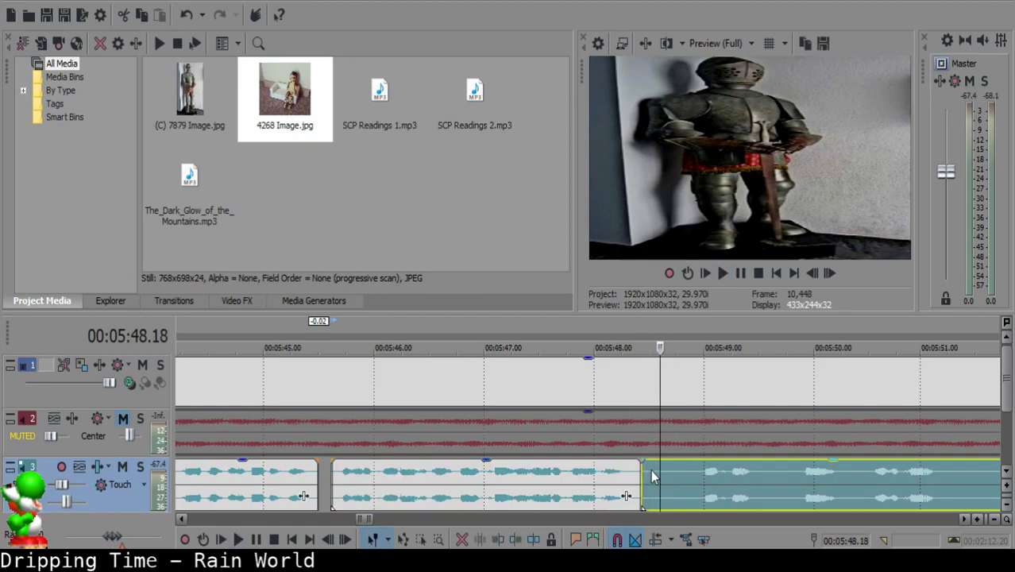
key(s)
click(652, 474)
key(Delete)
- Fade out the clip ending at about 00:05:48.13 and move the following clip 2 frames earlier to about 00:05:48.16
drag(641, 460, 633, 461)
click(571, 472)
key(space)
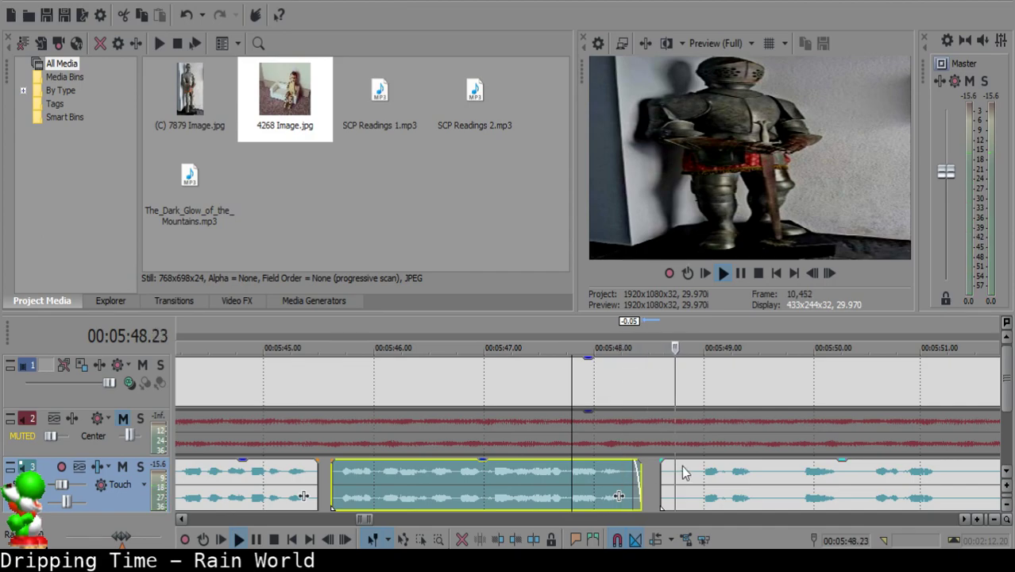
scroll(684, 465, right, 2)
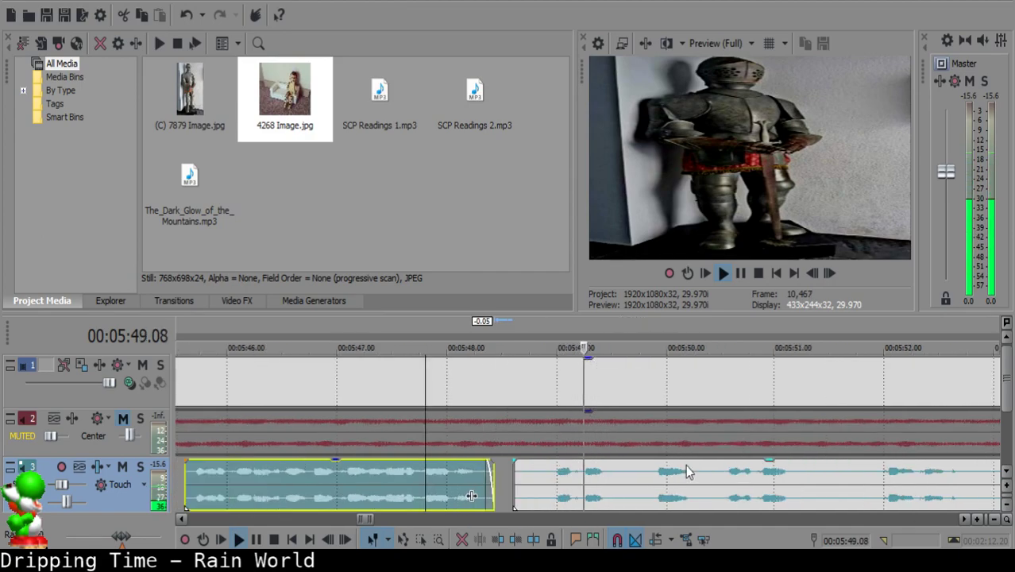
click(542, 472)
drag(552, 470, 549, 470)
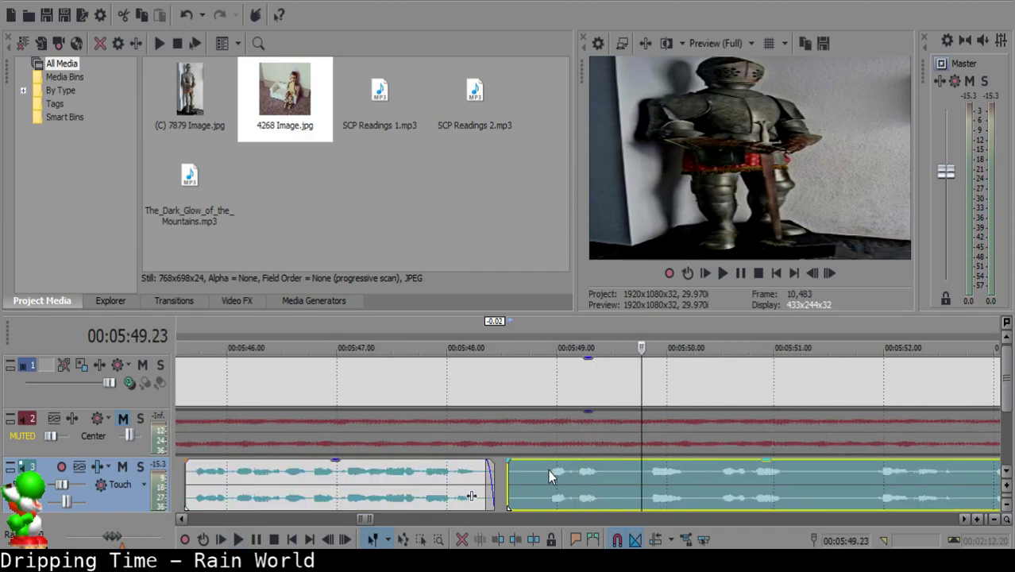
- Cut off and delete the silent start of the clip at 00:05:48.16, moving the remainder 4 frames earlier to about 00:05:48.22
click(461, 475)
click(540, 473)
key(space)
key(s)
click(520, 477)
click(569, 474)
drag(569, 475, 556, 474)
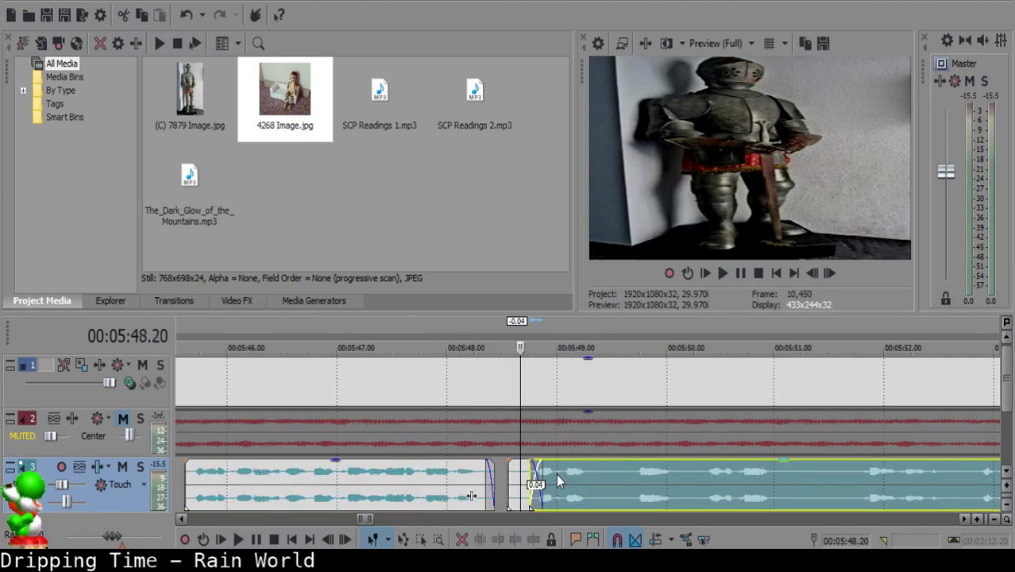
click(521, 480)
key(Delete)
click(439, 480)
key(space)
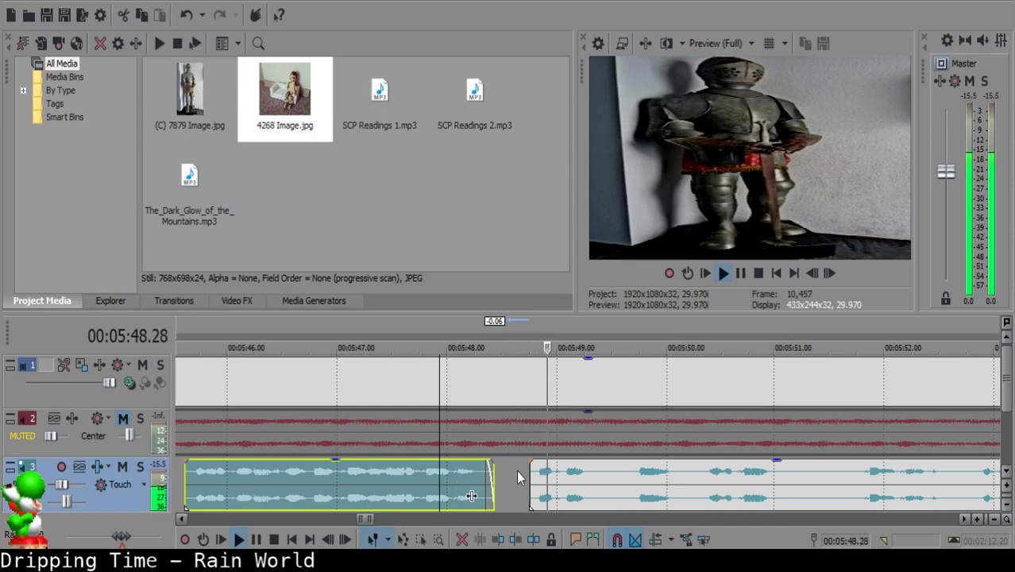
- Split the narration at about 00:05:49.11 and about 00:05:49.16 and delete the piece between the cuts
click(591, 473)
click(595, 472)
click(597, 473)
key(space)
key(space)
key(s)
key(space)
key(s)
click(604, 474)
key(space)
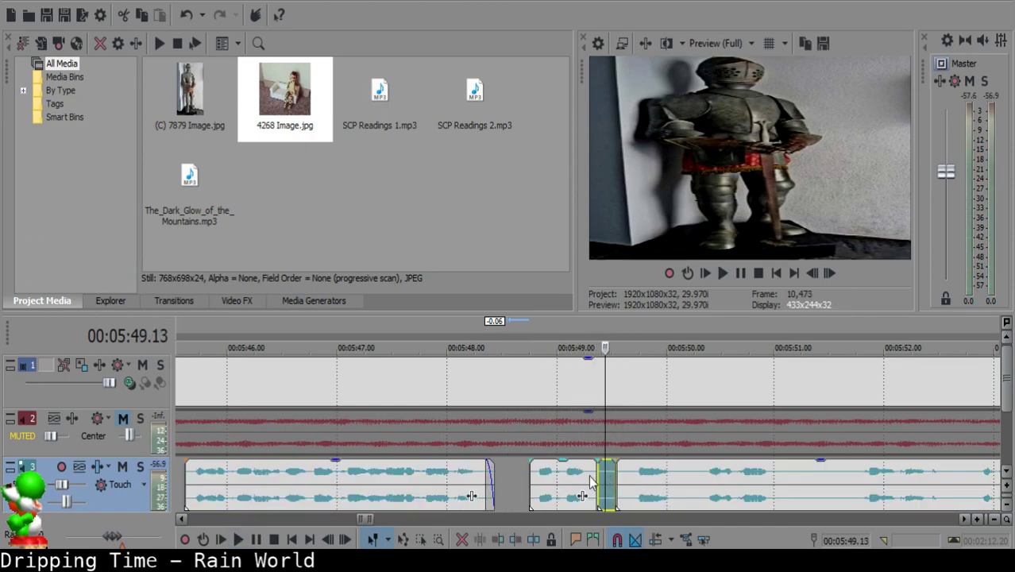
key(Delete)
- Fade out the clip ending at about 00:05:49.11 and move the following clip earlier to about 00:05:49.14, playing back the join
click(554, 473)
key(space)
key(Return)
drag(597, 462, 614, 472)
click(550, 479)
key(space)
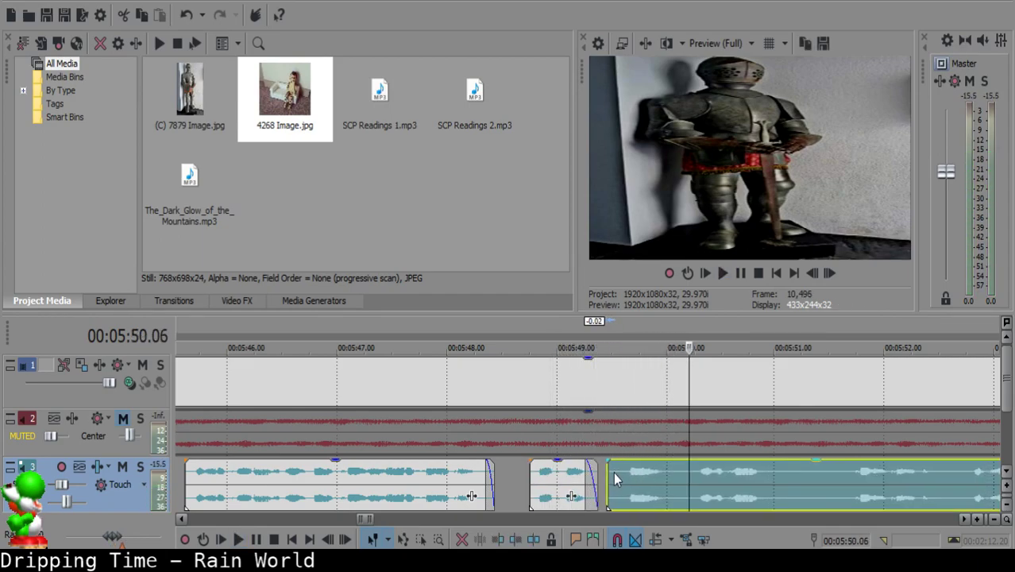
click(513, 478)
key(space)
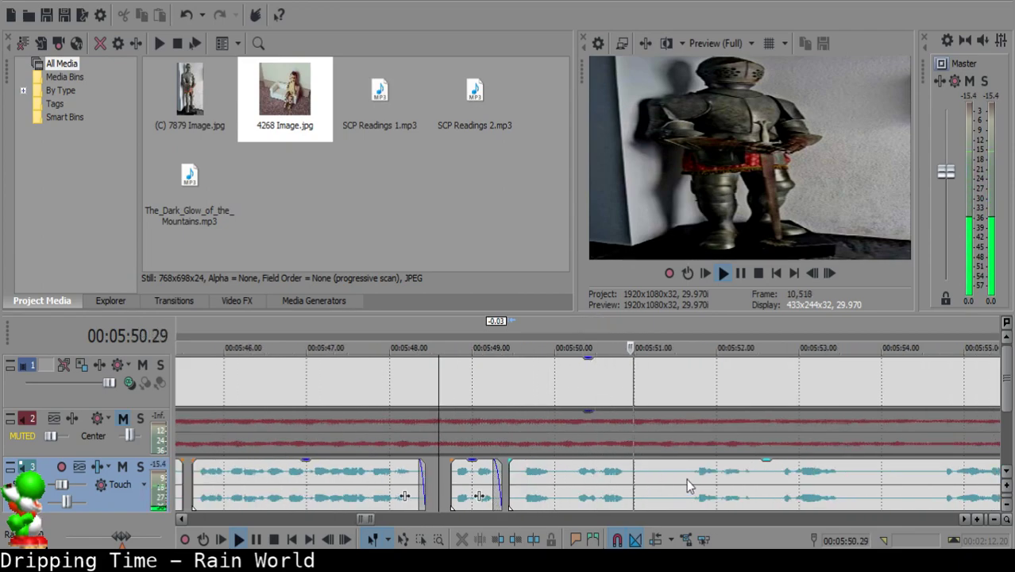
- Split the narration at about 00:05:50.00 and about 00:05:50.05 and delete the short piece between the cuts
click(567, 474)
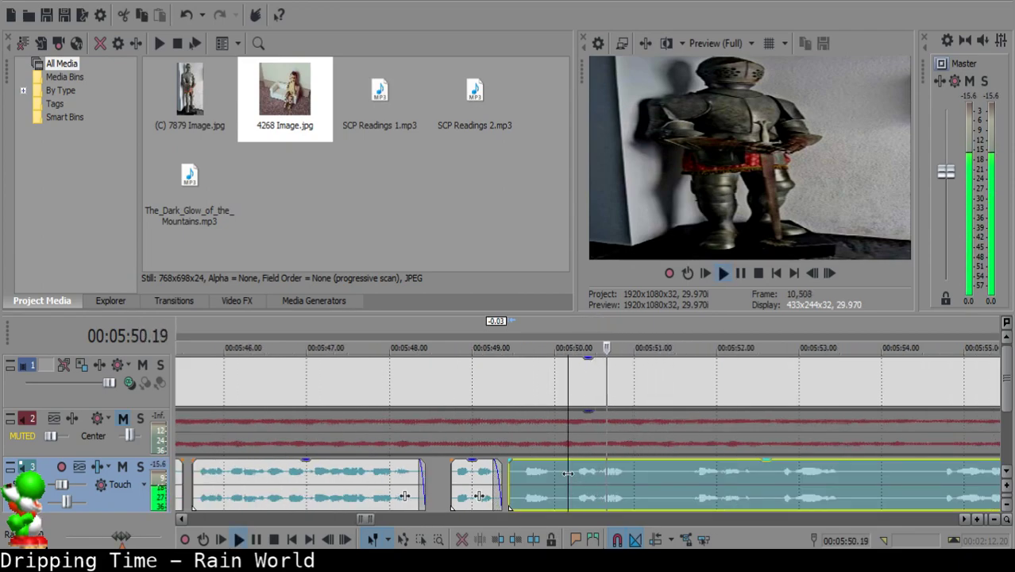
click(549, 475)
click(553, 473)
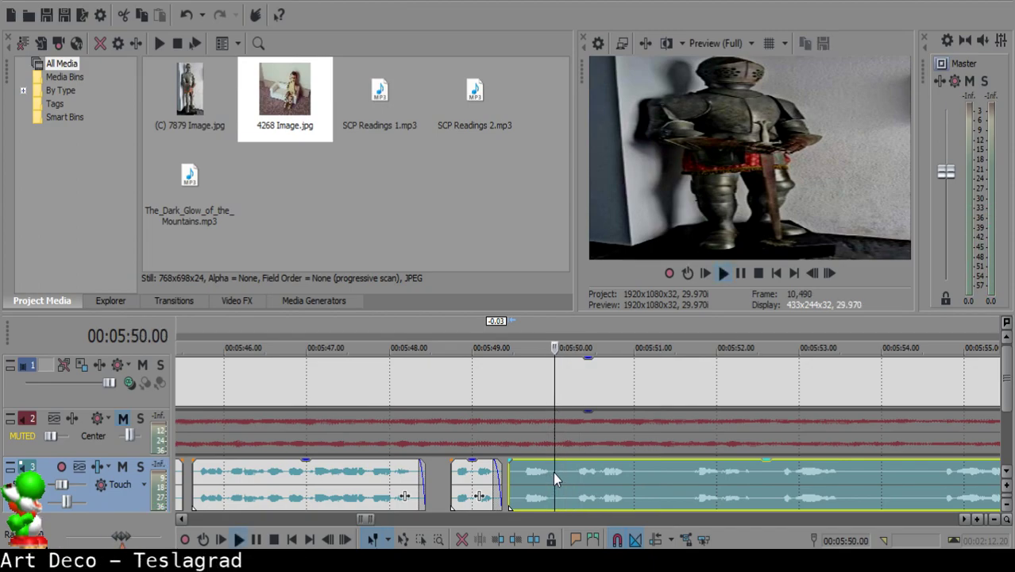
key(s)
scroll(554, 474, up, 1)
key(Return)
key(s)
click(565, 474)
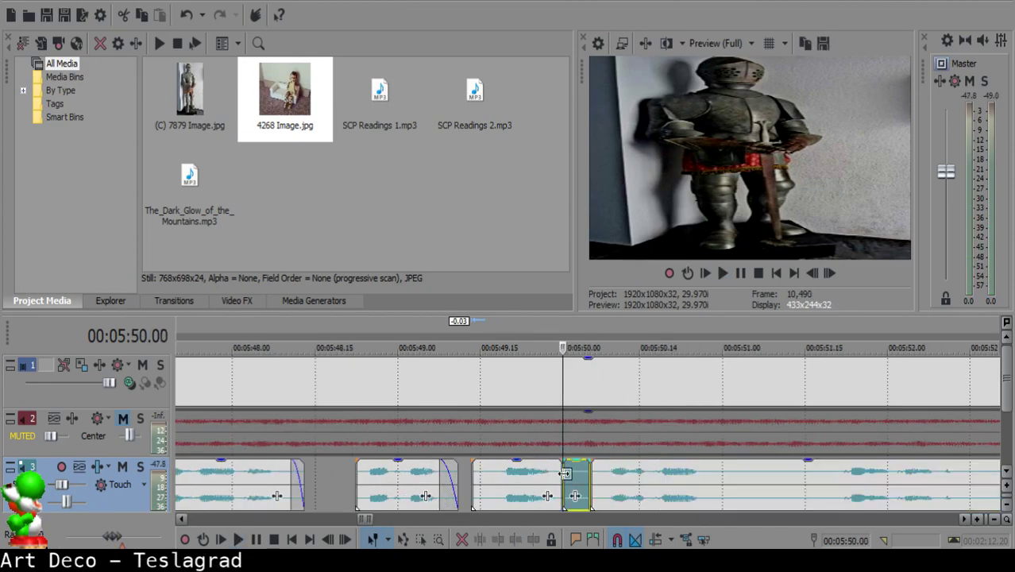
key(Delete)
- Add a fade-out of about 3 frames to the clip ending at 00:05:50.00 and play it back
drag(562, 459, 547, 471)
click(510, 466)
key(space)
key(Return)
click(492, 471)
key(space)
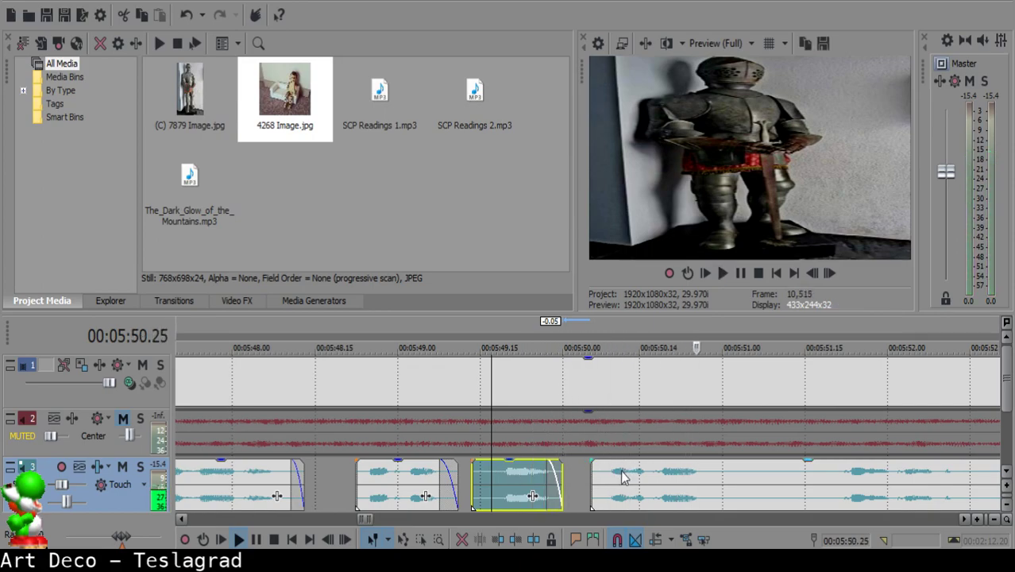
- Move the following clip 1 frame earlier to about 00:05:50.04 and lengthen the preceding clip's fade-out to about 4 frames
key(Return)
drag(624, 476, 615, 475)
drag(554, 475, 539, 474)
click(481, 474)
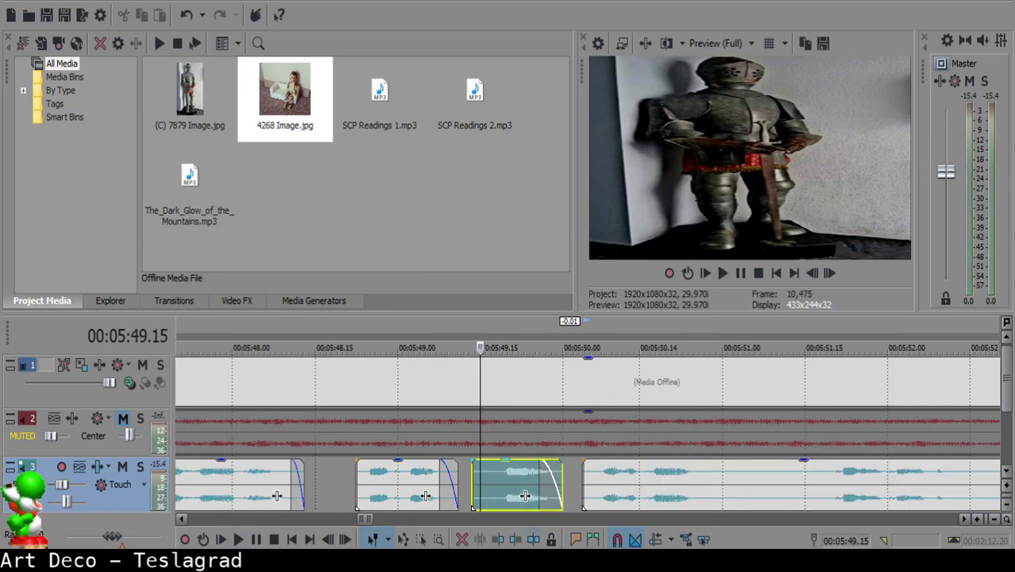
click(468, 475)
key(space)
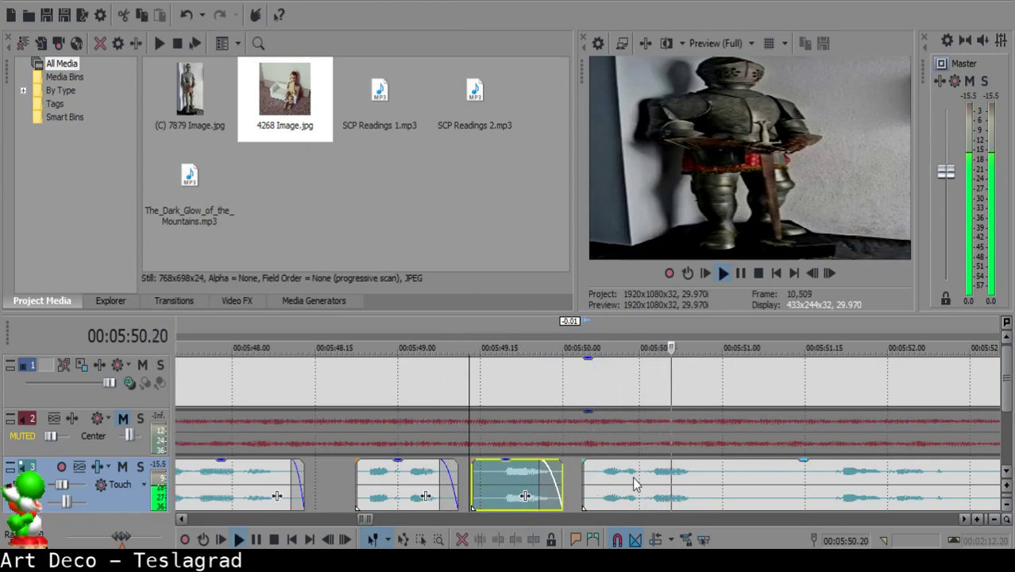
- Split the narration at about 00:05:51.00 and about 00:05:51.18, on both sides of the pause
click(712, 477)
key(space)
key(space)
key(Return)
click(723, 479)
key(s)
click(805, 470)
key(space)
scroll(805, 470, down, 1)
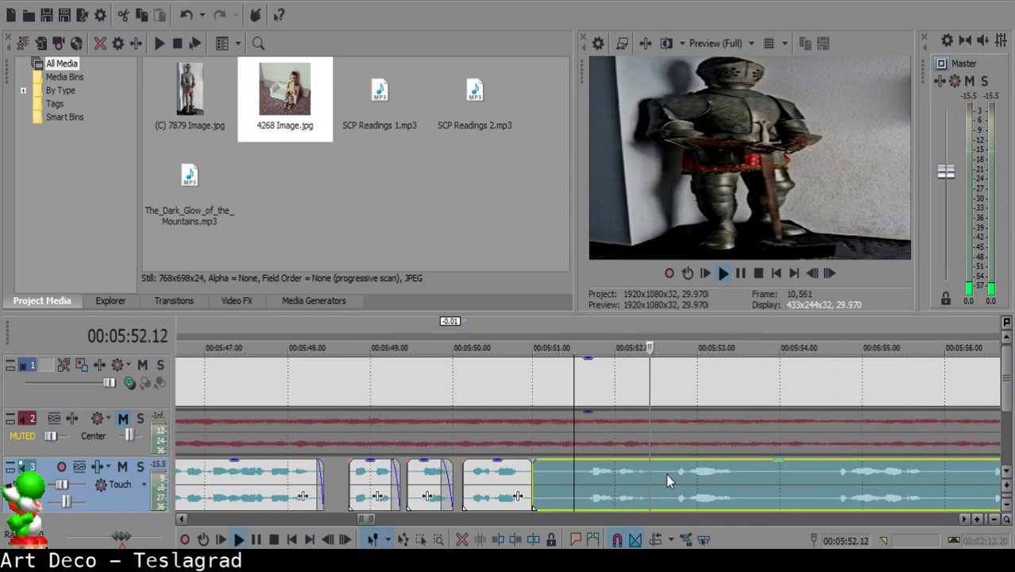
click(582, 472)
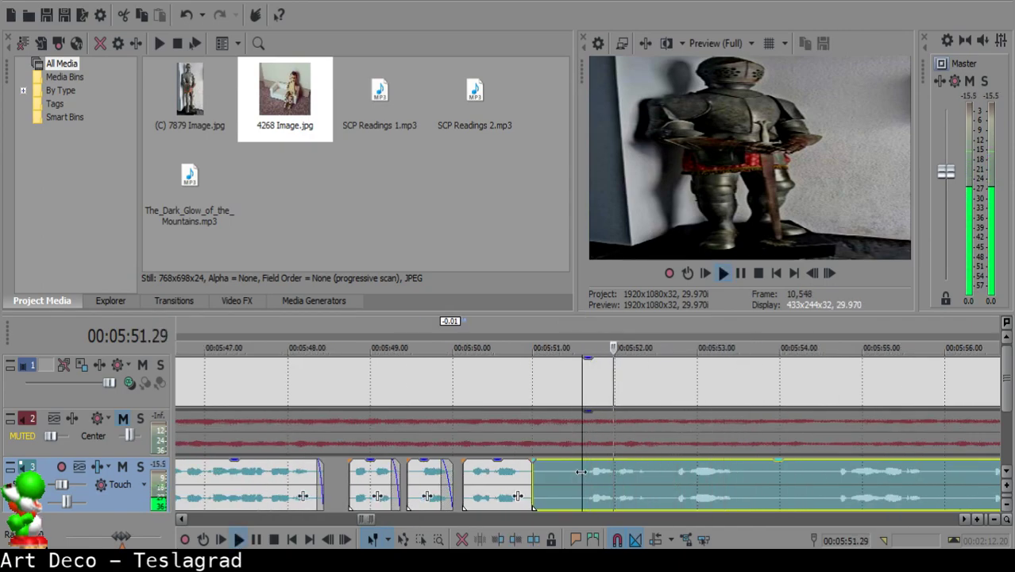
key(space)
key(s)
- Delete the section after 00:05:51.00 and move the following clip to about 00:05:51.08, playing back the join
click(545, 472)
click(548, 470)
key(Delete)
drag(627, 484, 587, 480)
click(597, 478)
click(523, 481)
click(498, 479)
key(space)
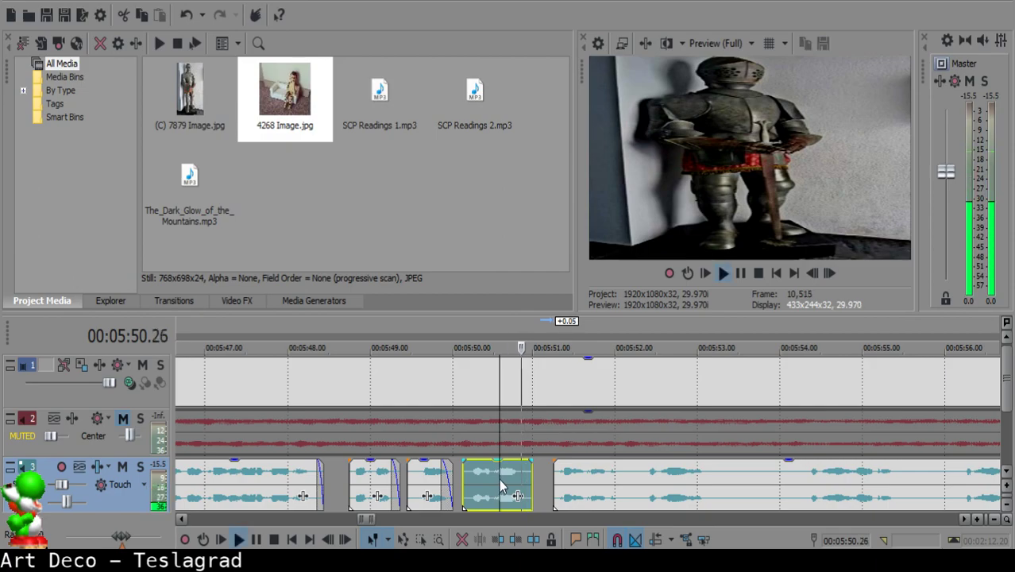
- Split the narration at about 00:05:52.01 and about 00:05:56.03 and delete the unwanted take between the cuts
click(619, 470)
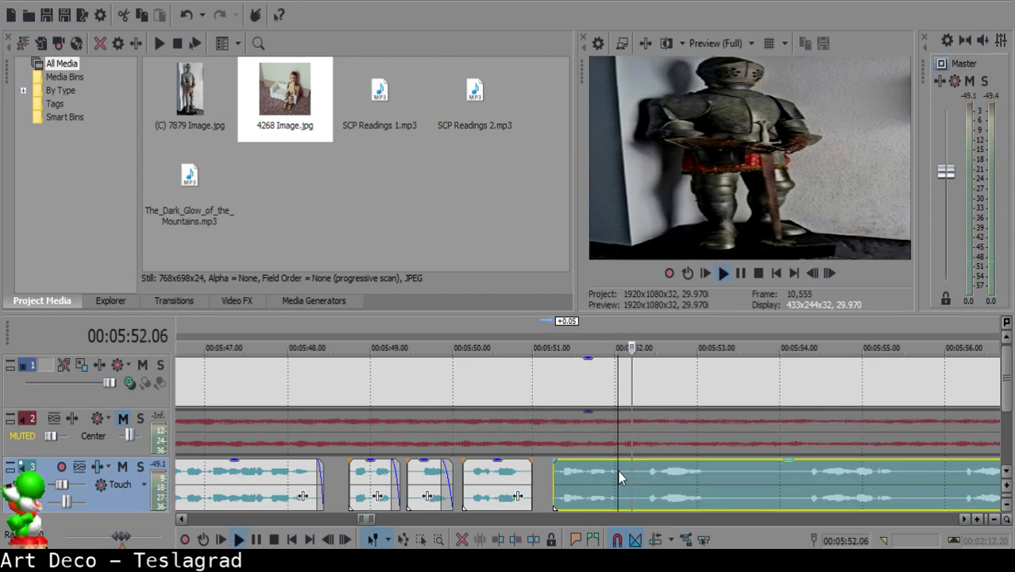
key(s)
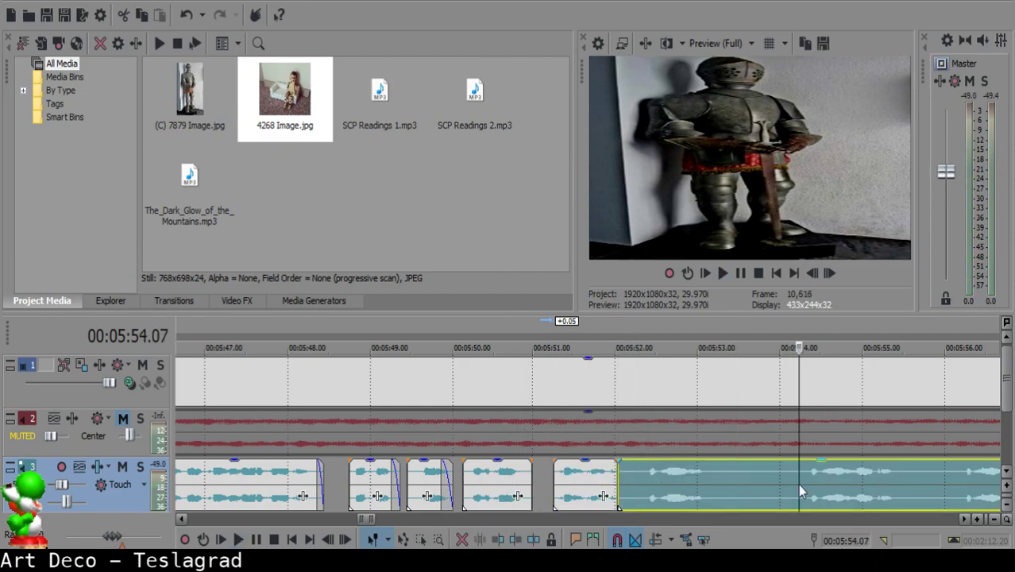
click(702, 478)
click(706, 476)
key(space)
key(s)
click(620, 481)
key(Delete)
- Add a very short fade-out to the clip ending at about 00:05:52.01 and play back its end
click(342, 478)
key(space)
key(Return)
drag(370, 461, 367, 461)
click(334, 470)
key(space)
key(Return)
- Move the clip after the gap earlier to about 00:05:52.05 and play back the join
drag(721, 479, 400, 466)
key(space)
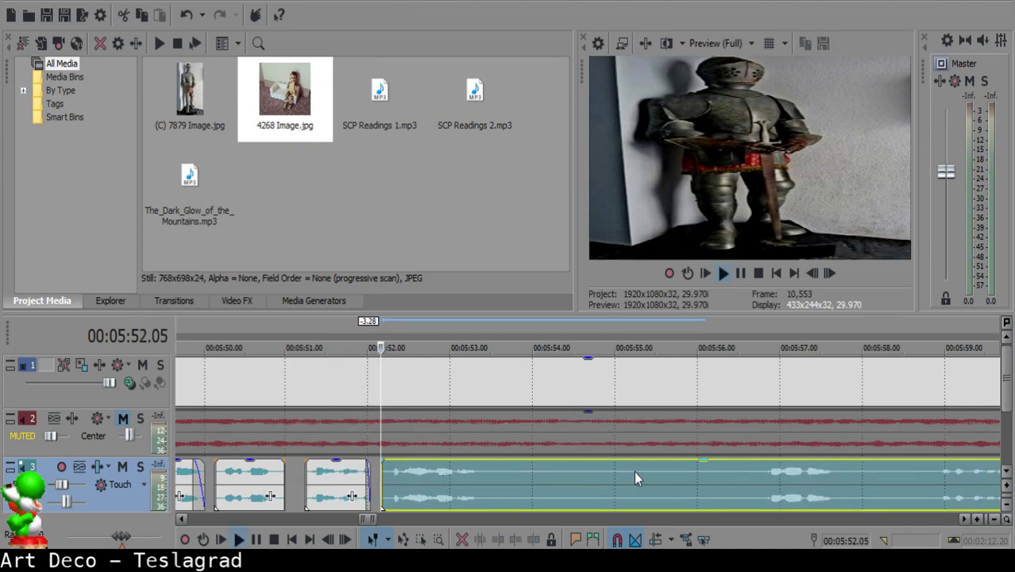
click(341, 477)
scroll(578, 481, up, 2)
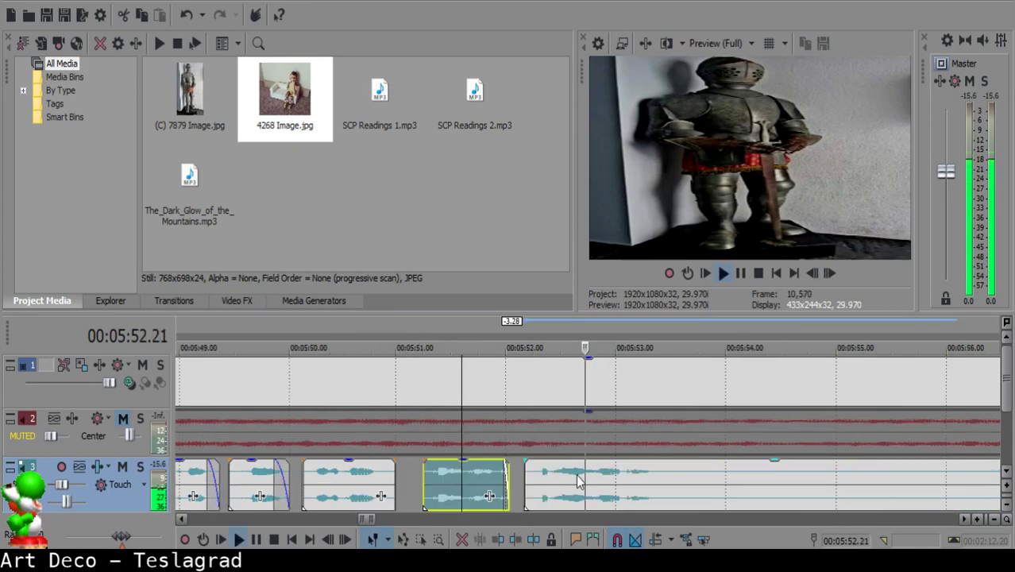
scroll(578, 481, up, 1)
click(522, 472)
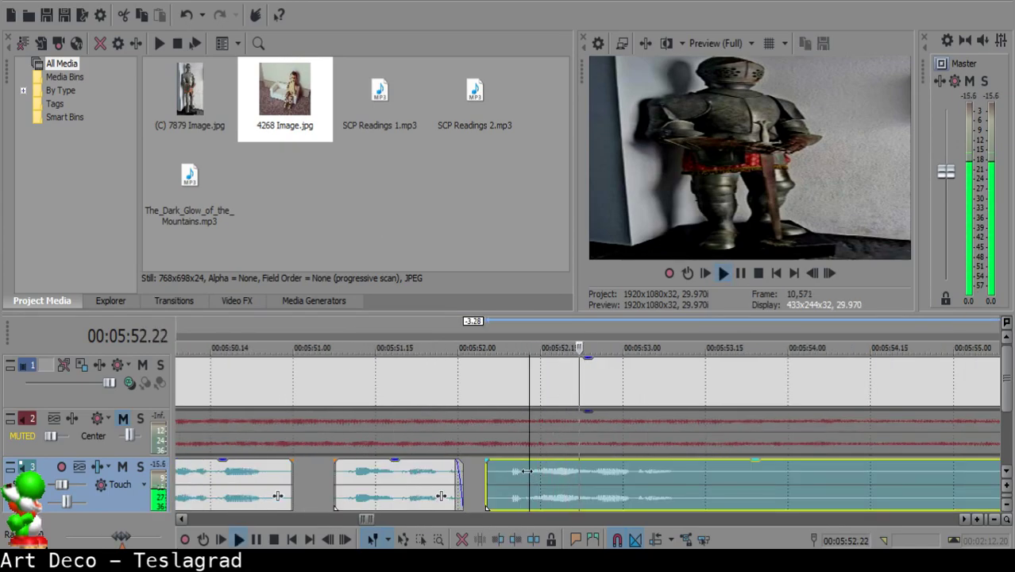
- Split the narration at about 00:05:53.15 and about 00:05:53.23 and delete the silence between the cuts
click(704, 468)
key(space)
key(s)
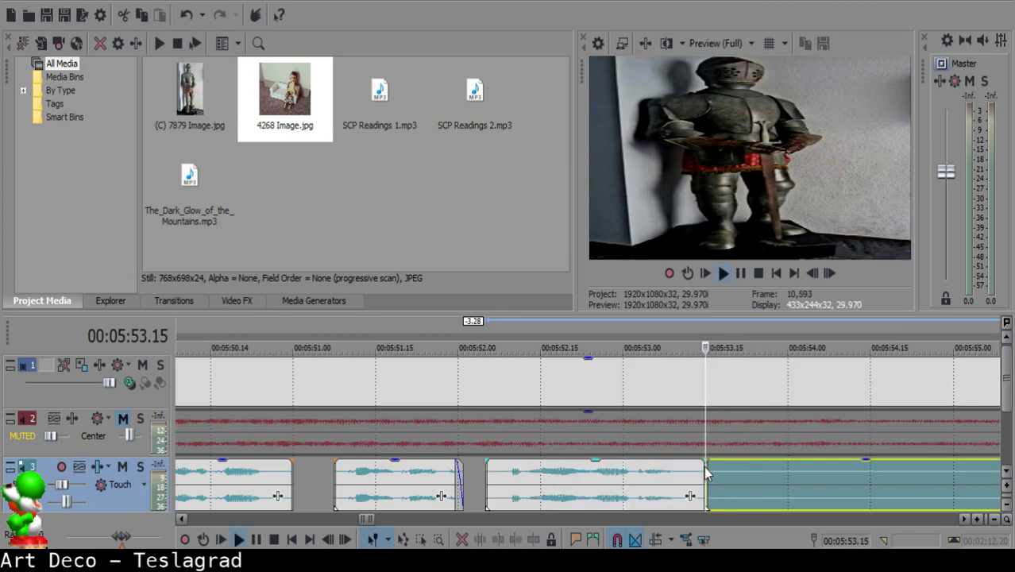
key(s)
click(716, 477)
key(space)
key(Delete)
- Add a short fade-out to the clip ending at about 00:05:53.15 and play it back
drag(704, 461, 694, 460)
click(624, 481)
key(space)
key(space)
- Split the following clip at about 00:05:56.23, delete its silent lead-in and move the remainder earlier to 00:05:53.22
scroll(630, 481, down, 3)
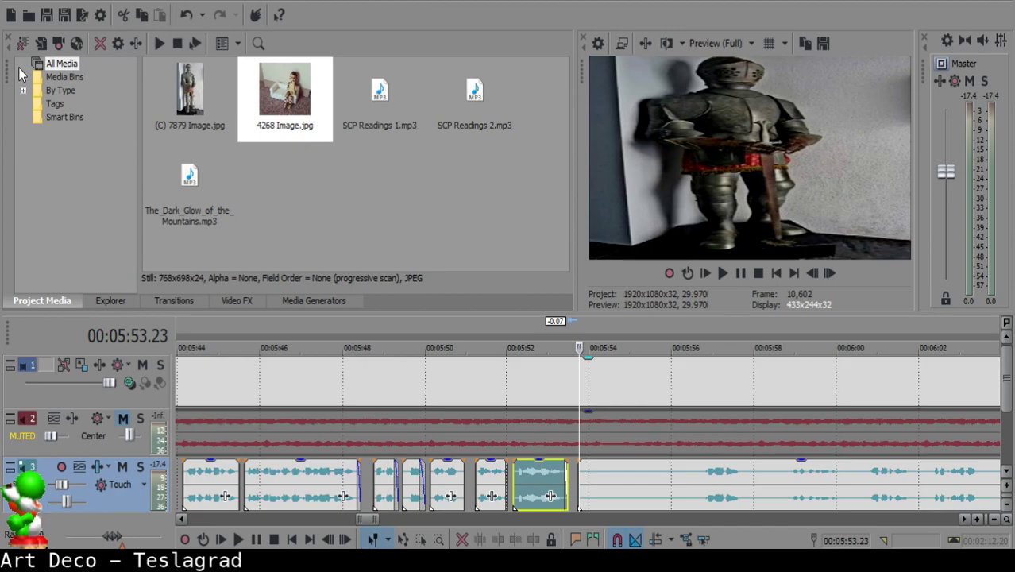
scroll(769, 401, down, 5)
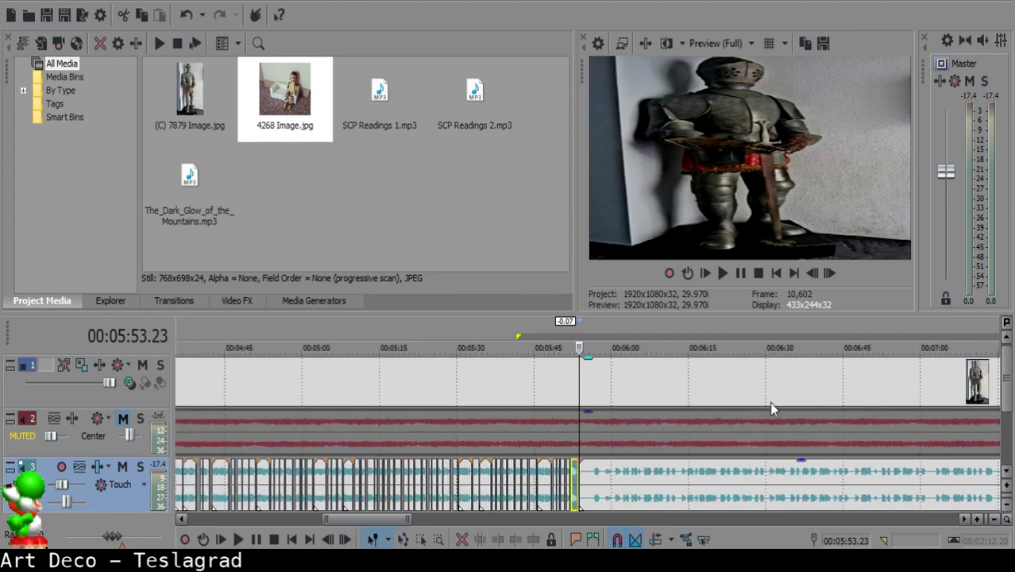
click(612, 474)
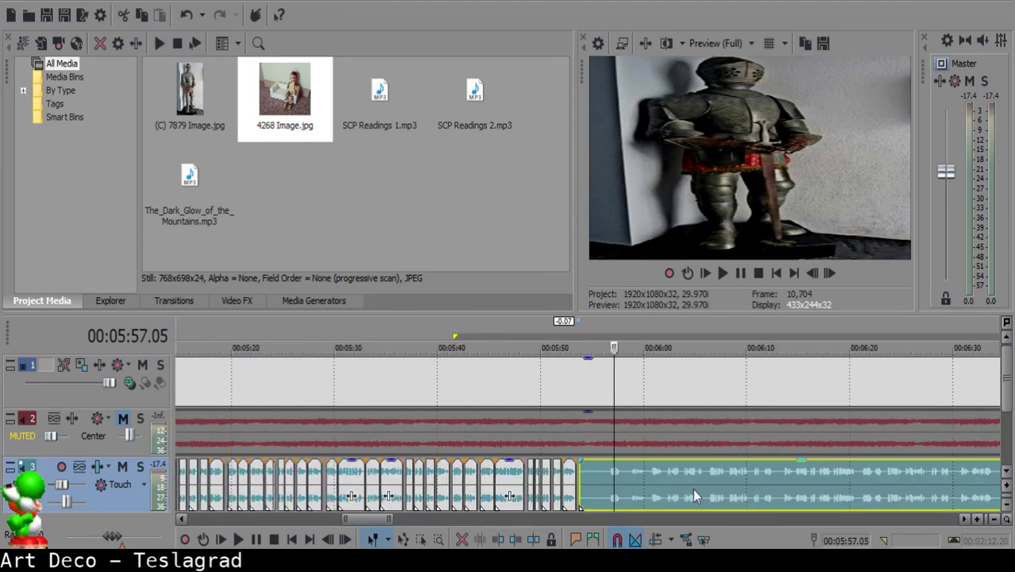
scroll(563, 477, up, 5)
click(557, 469)
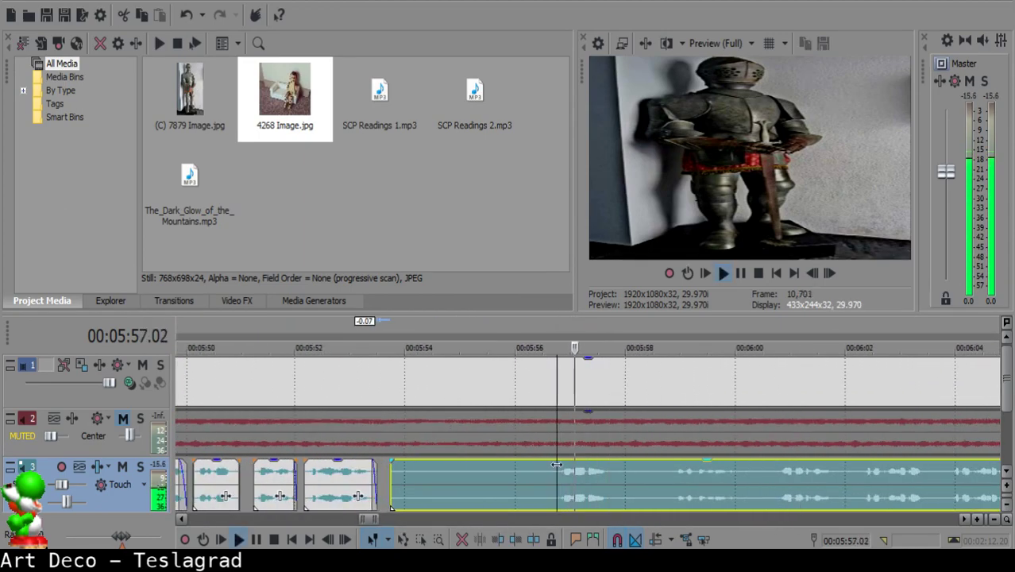
key(s)
click(389, 485)
key(Delete)
drag(646, 491, 482, 489)
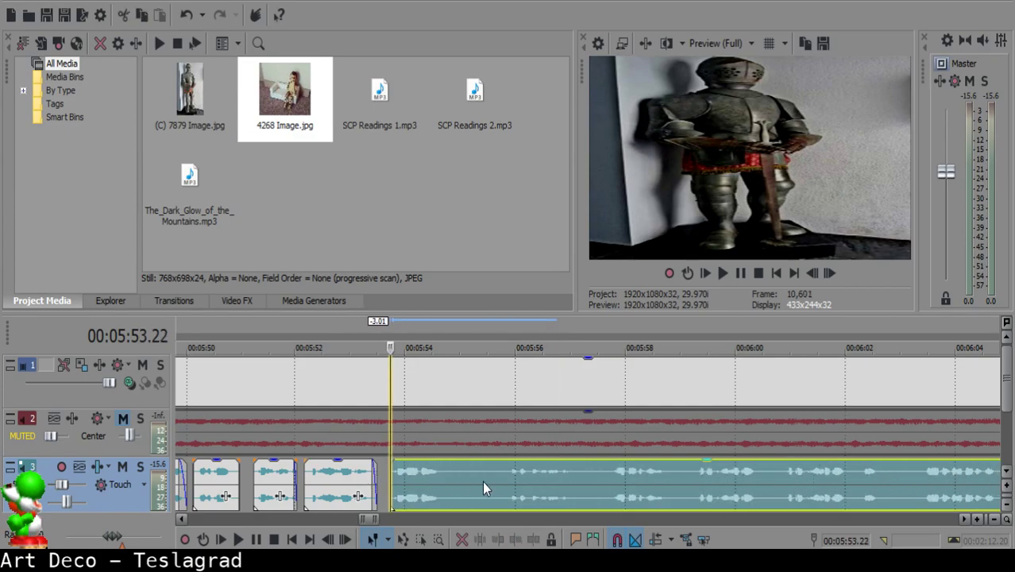
- Play back the join and shift the clip after the gap later until it starts at about 00:05:54.00
click(346, 473)
key(space)
scroll(491, 473, up, 3)
click(601, 493)
drag(602, 494, 613, 501)
click(390, 473)
key(space)
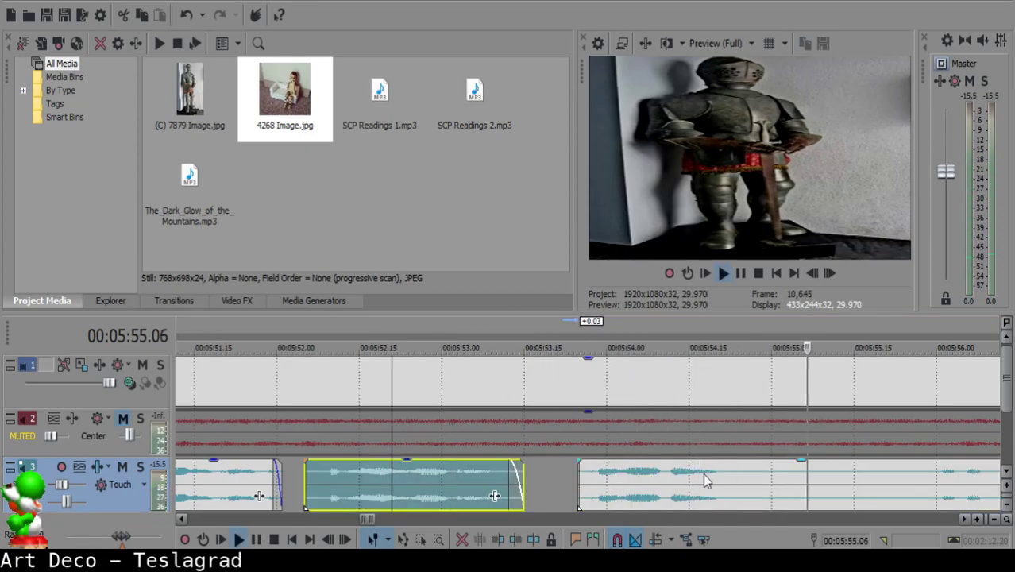
key(Return)
drag(455, 491, 471, 490)
click(185, 478)
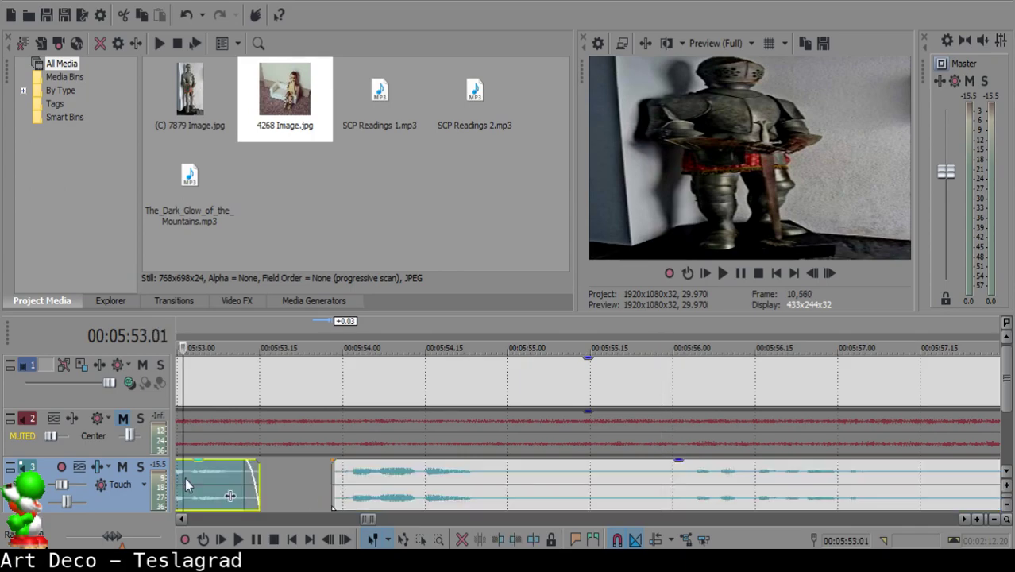
key(space)
drag(364, 484, 373, 496)
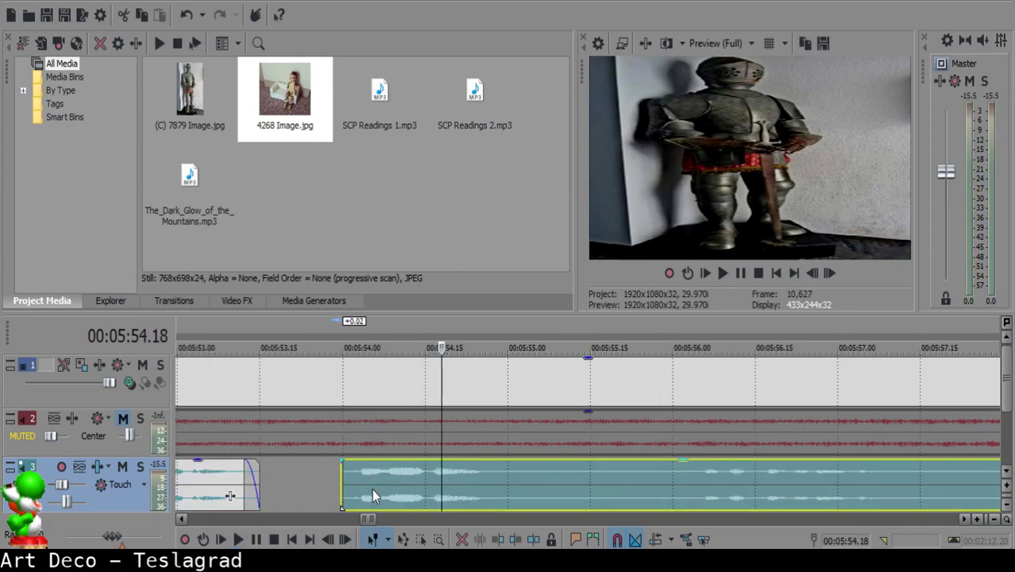
- Lengthen the fade-out of the clip ending at about 00:05:53.15 and play back the transition
click(193, 465)
key(space)
drag(245, 463, 224, 469)
key(space)
key(space)
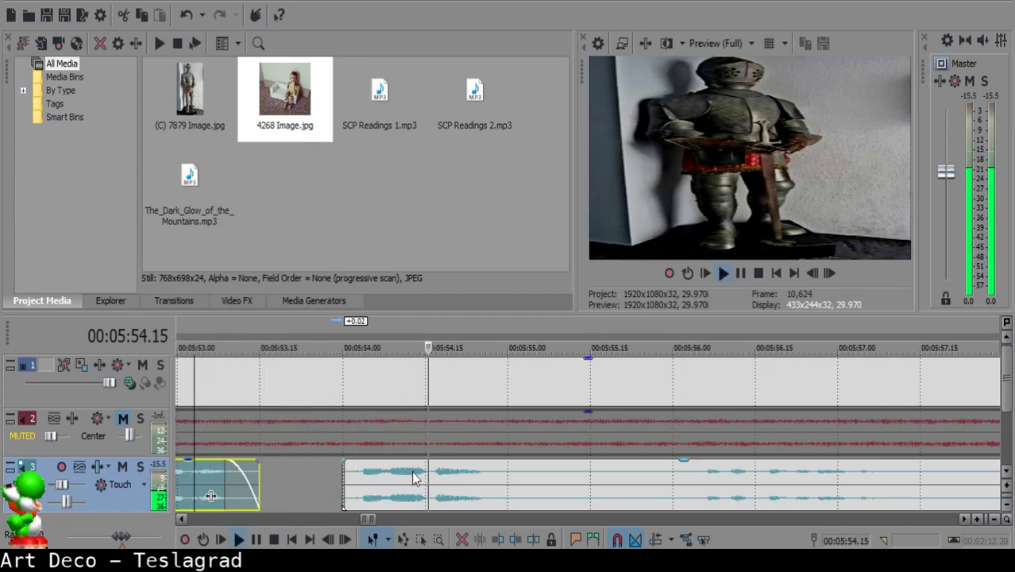
- Split the narration at about 00:05:54.28 and again at about 00:05:59.16, around the unwanted take
click(497, 473)
key(s)
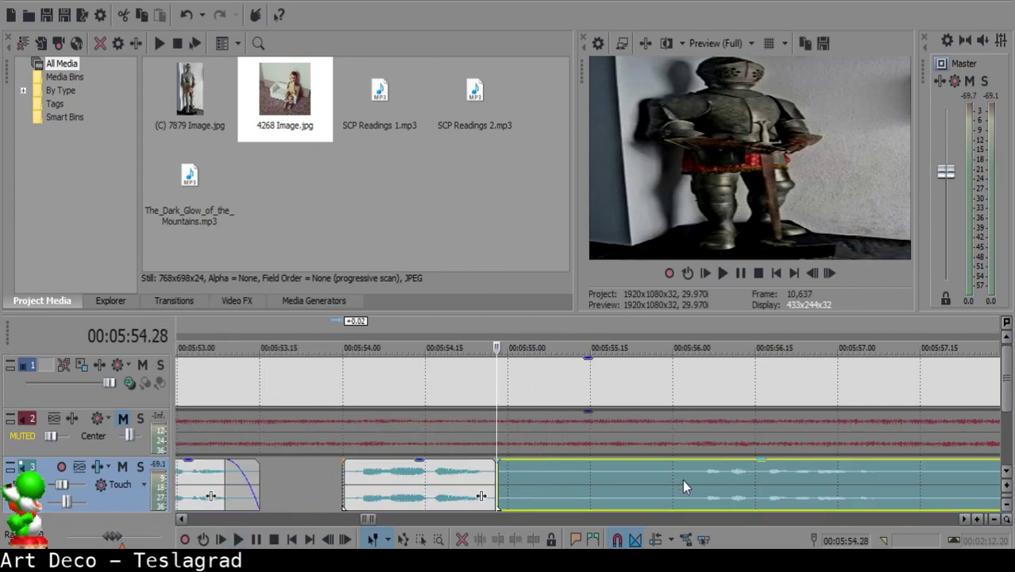
scroll(685, 480, down, 2)
scroll(732, 478, down, 1)
scroll(683, 482, up, 2)
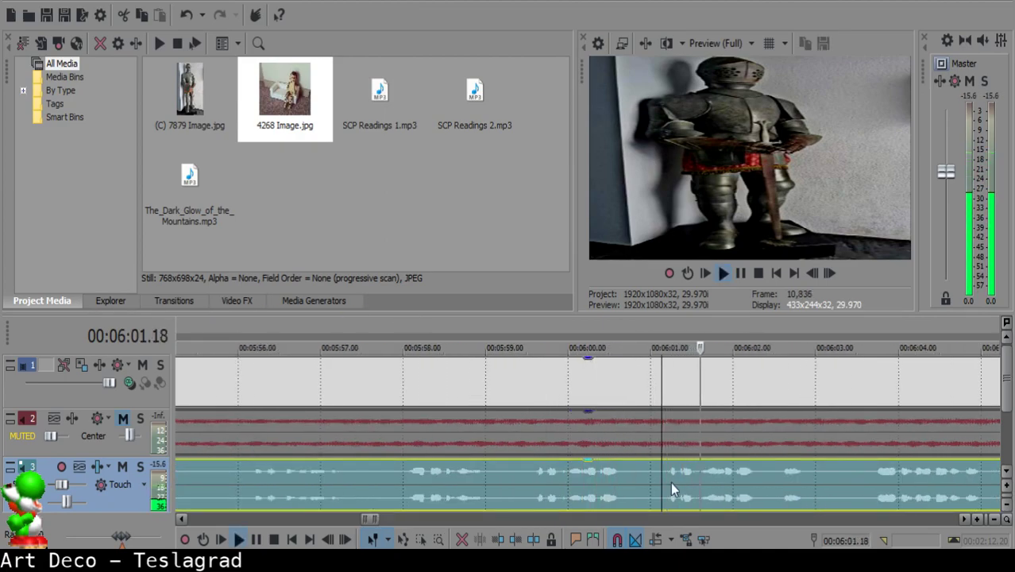
click(664, 472)
click(526, 476)
scroll(526, 476, down, 3)
key(s)
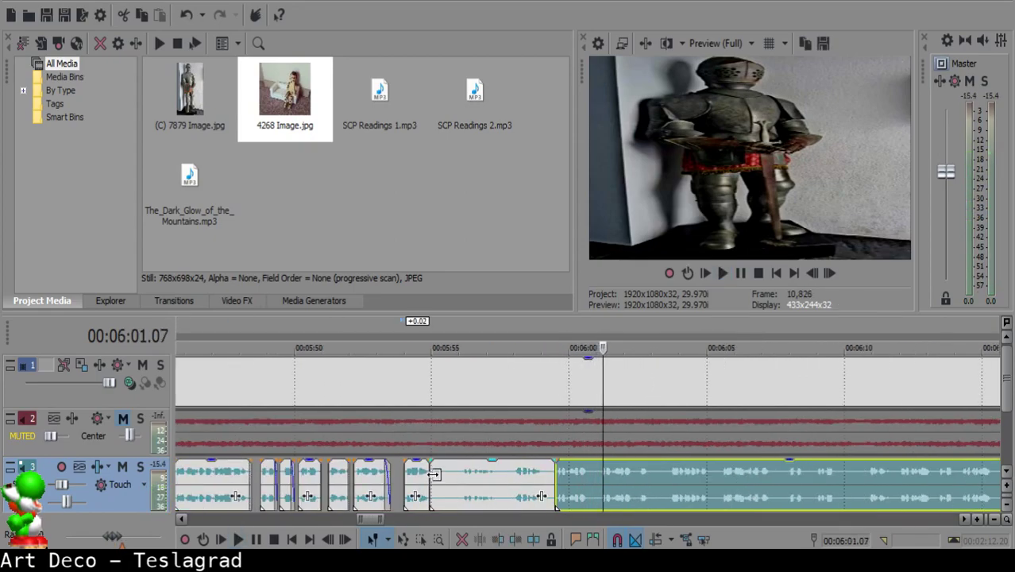
- Play back the section between about 00:05:54.28 and 00:05:59.16 and delete it
click(434, 475)
key(space)
scroll(610, 481, up, 3)
click(594, 474)
scroll(594, 474, down, 2)
key(Delete)
- Move the remaining narration earlier to about 00:05:55.03 and play back the join with the preceding clip
drag(846, 478, 601, 481)
scroll(604, 472, up, 2)
click(476, 485)
key(space)
key(Return)
click(592, 481)
click(439, 499)
key(space)
key(Return)
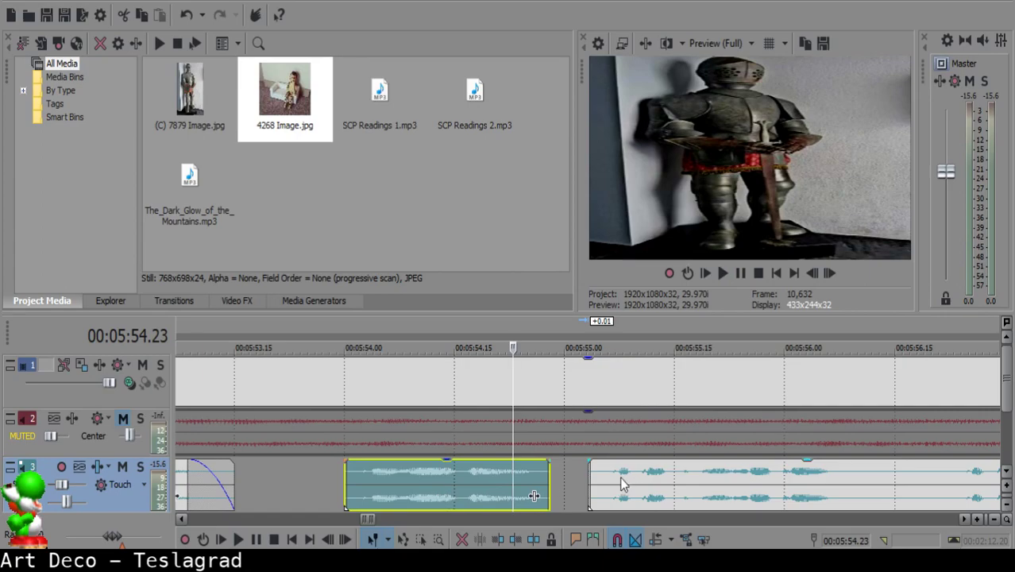
click(447, 485)
key(space)
scroll(449, 485, down, 2)
scroll(449, 486, down, 2)
scroll(506, 486, up, 3)
key(Return)
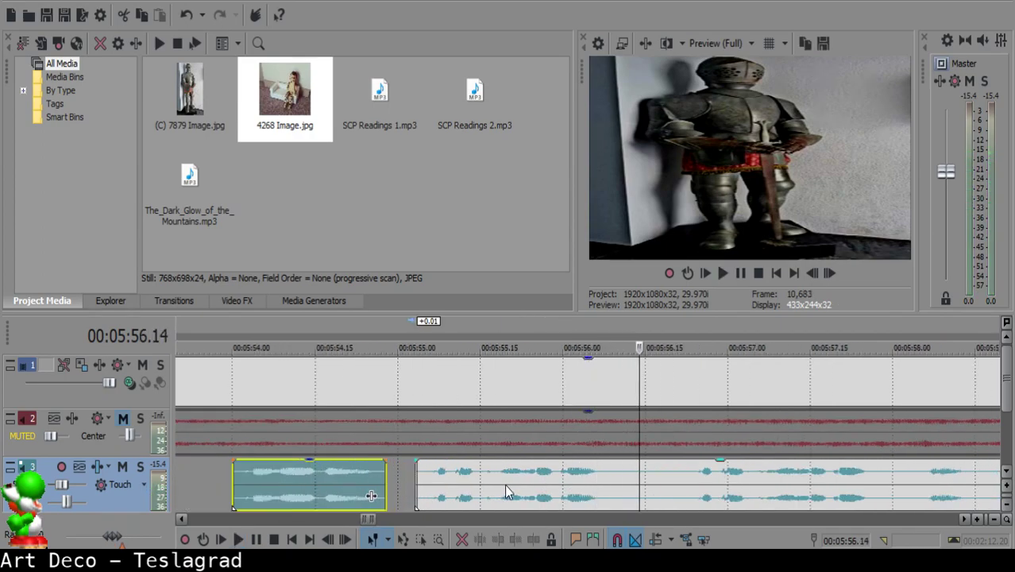
- Split the narration at about 00:05:56.08 and 00:05:56.16 and delete the silence between the cuts
click(606, 471)
key(space)
key(space)
key(s)
key(space)
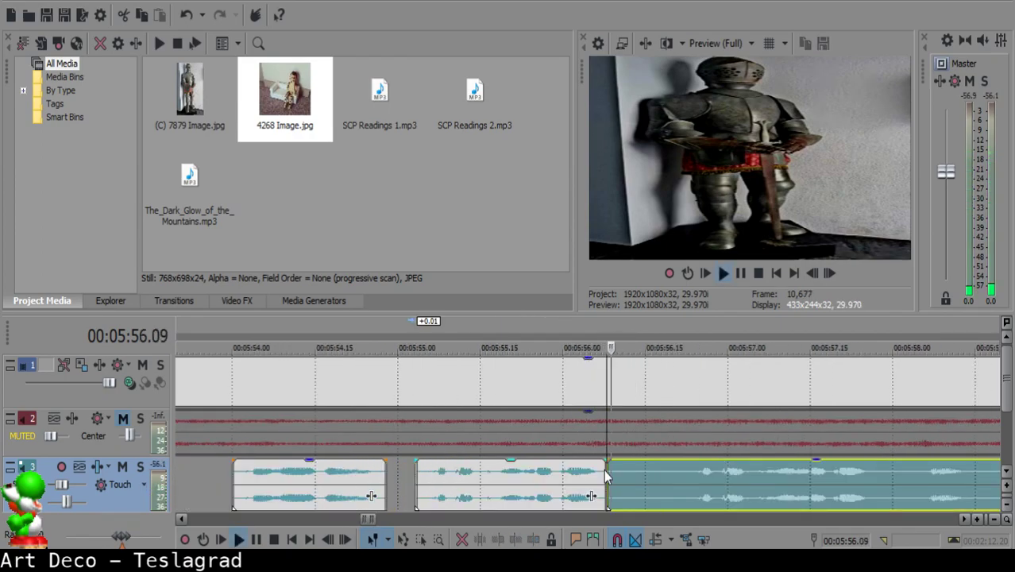
key(Return)
key(s)
click(618, 475)
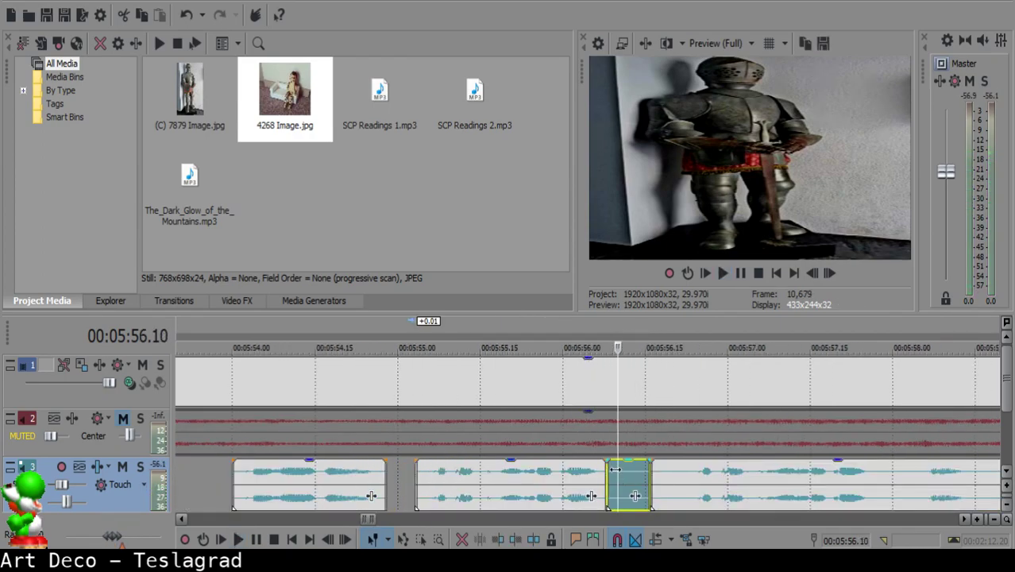
key(Delete)
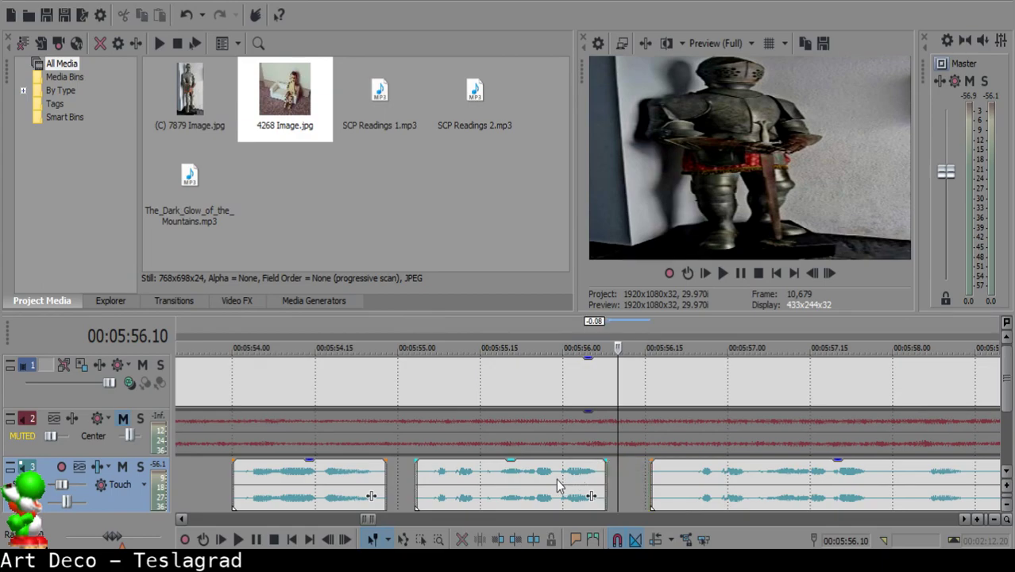
- Split the following clip at about 00:05:58.01, remove the part before the cut and move the remainder earlier to 00:05:56.08
click(517, 481)
key(space)
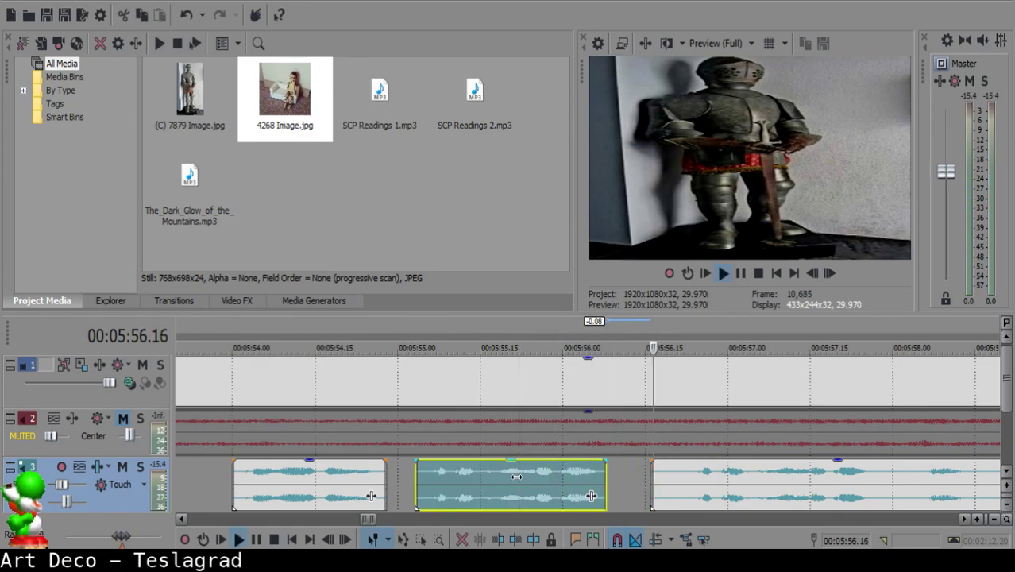
scroll(694, 476, down, 3)
click(656, 470)
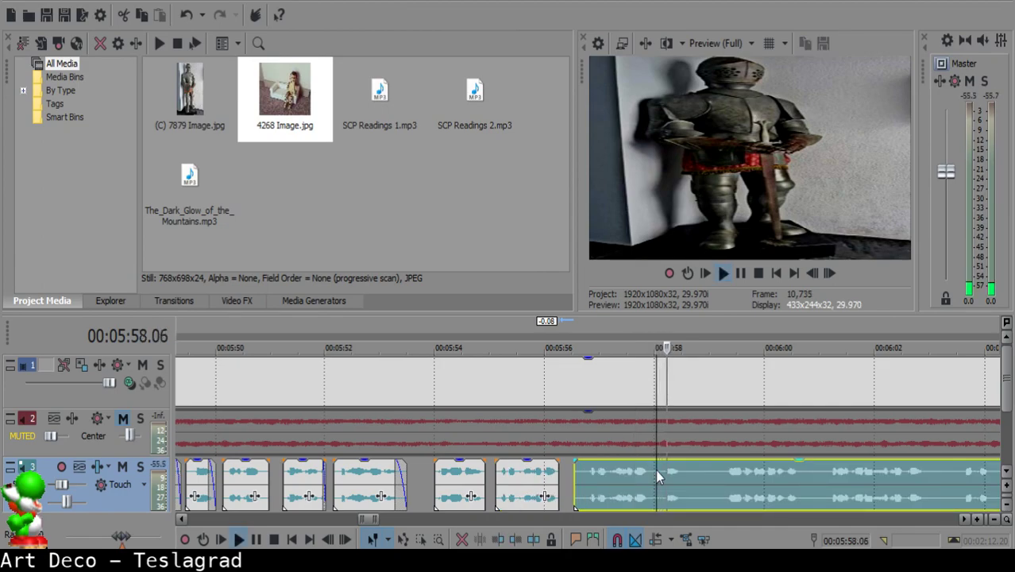
key(s)
key(space)
drag(672, 475, 572, 469)
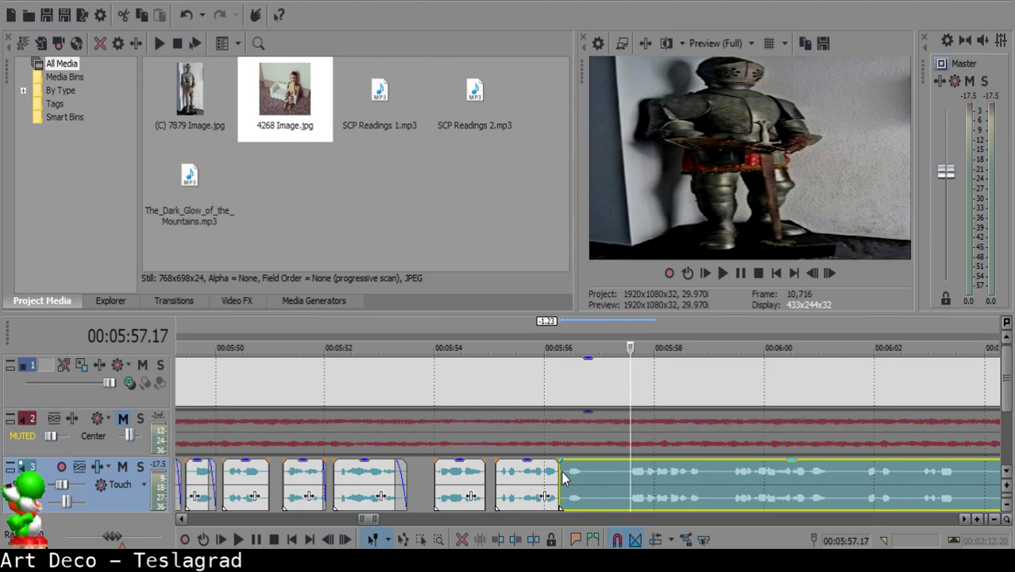
- Check how much unedited narration remains on track 3 after the latest cut
click(525, 491)
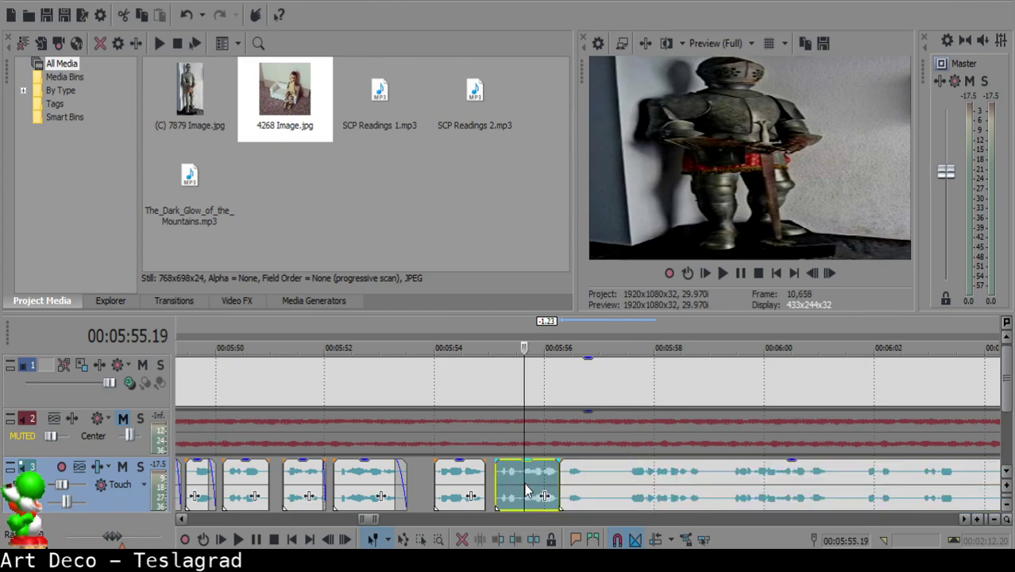
scroll(524, 483, down, 5)
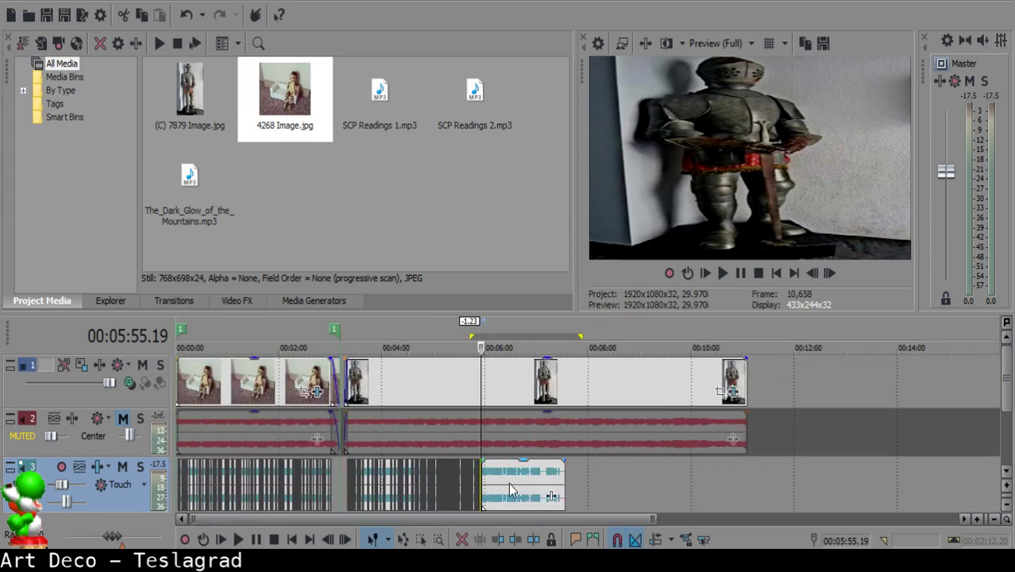
scroll(505, 425, up, 5)
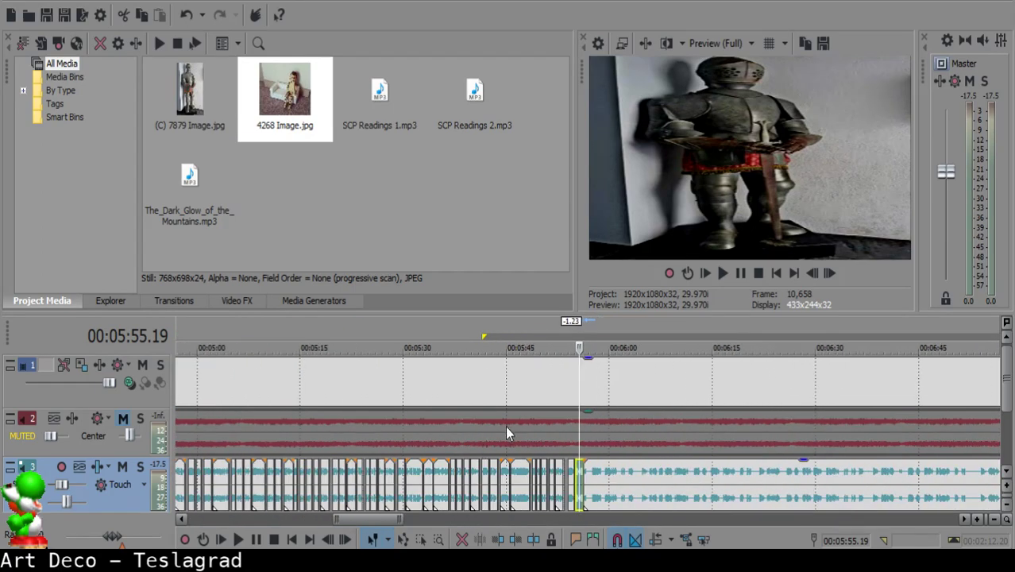
click(505, 425)
click(596, 484)
scroll(593, 477, down, 4)
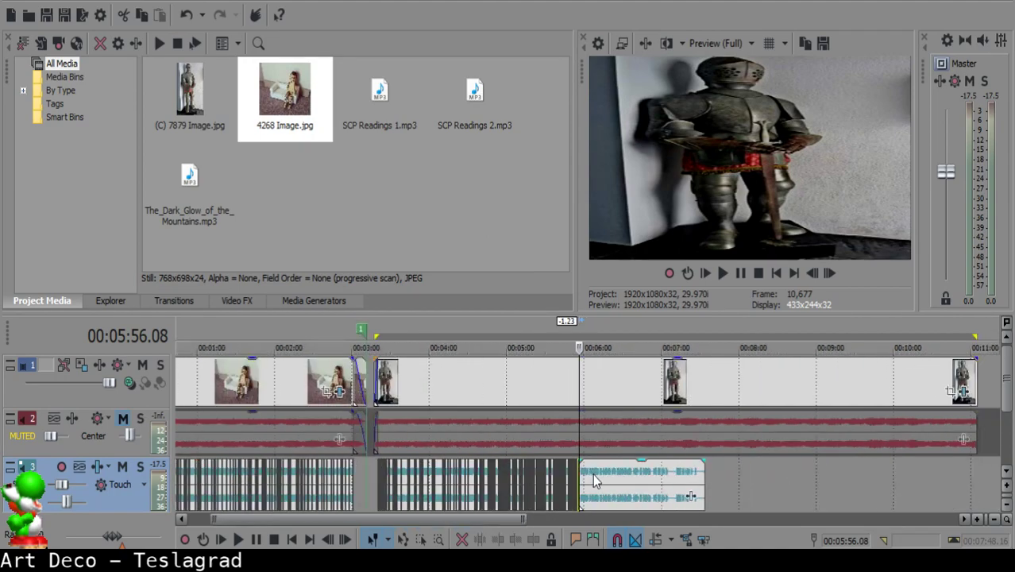
scroll(597, 473, up, 6)
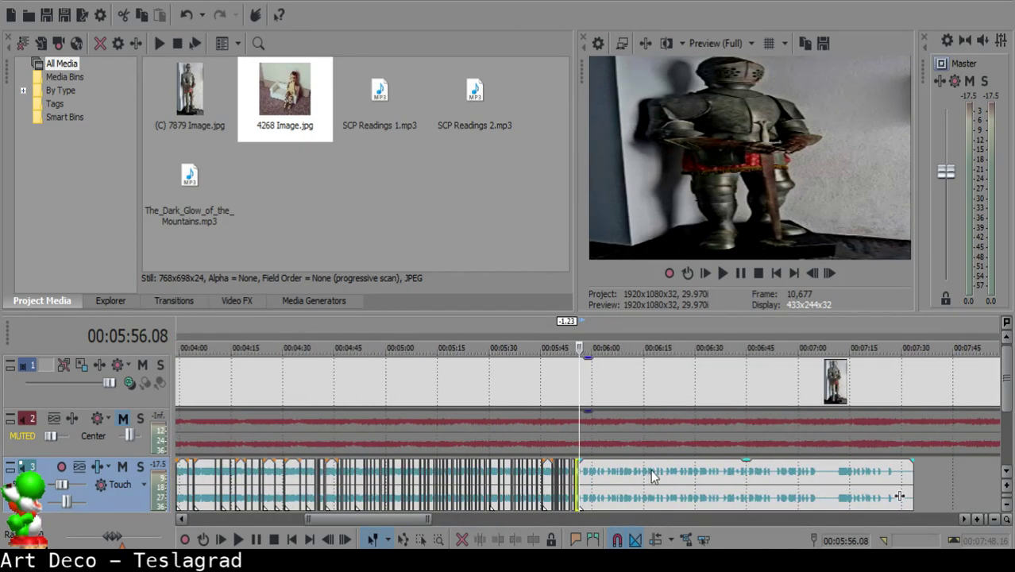
scroll(656, 482, down, 6)
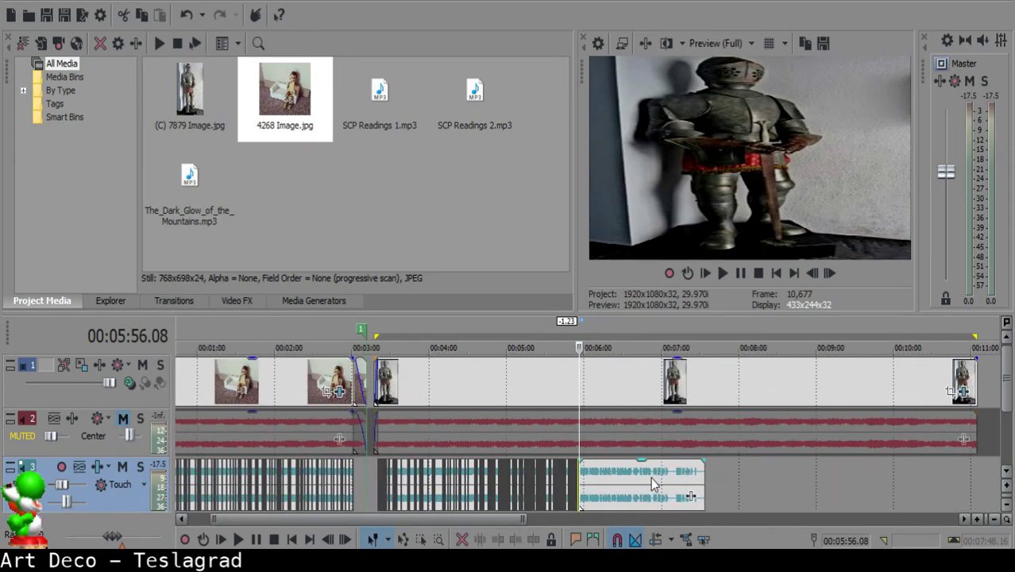
- Play back the join at 00:05:56.08 and split the narration after the short phrase at about 00:05:56.26
scroll(601, 477, up, 8)
click(553, 477)
key(space)
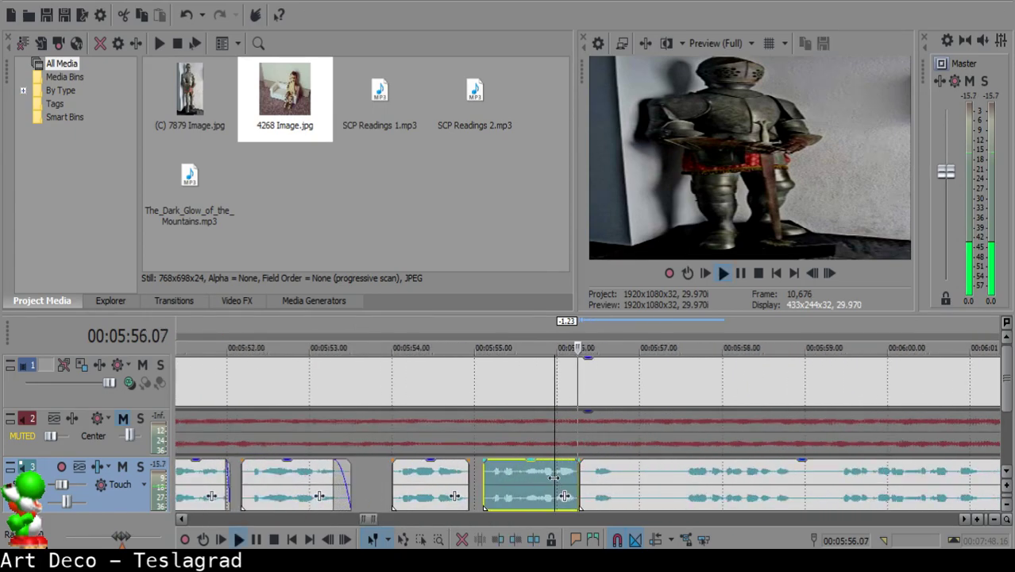
click(627, 477)
key(space)
key(s)
key(space)
- Split the narration before the next phrase at 00:05:57.14 and delete the silence ahead of the cut
click(699, 476)
scroll(699, 476, down, 1)
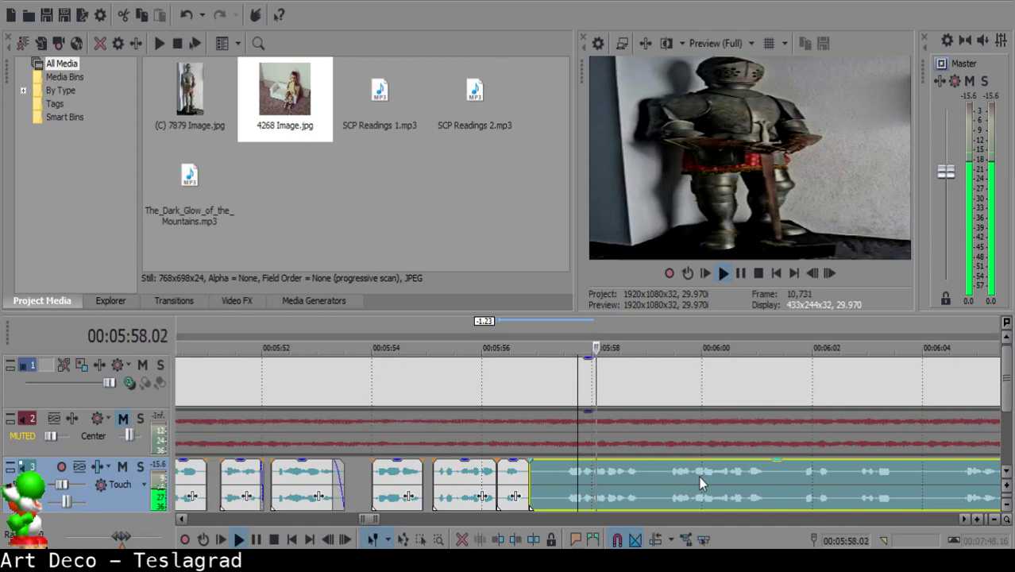
scroll(693, 477, up, 1)
key(Return)
key(space)
key(s)
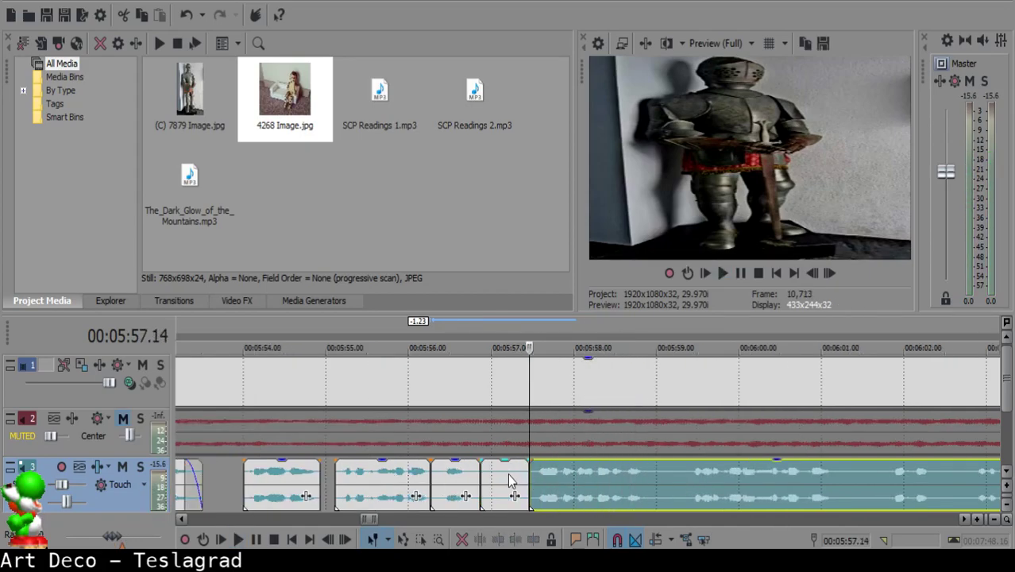
click(502, 475)
key(Delete)
- Move the remaining narration earlier to about 00:05:57.04 and add a short fade-out to the clip ending at about 00:05:56.26
drag(552, 474, 468, 465)
click(448, 482)
key(space)
key(space)
click(444, 475)
key(space)
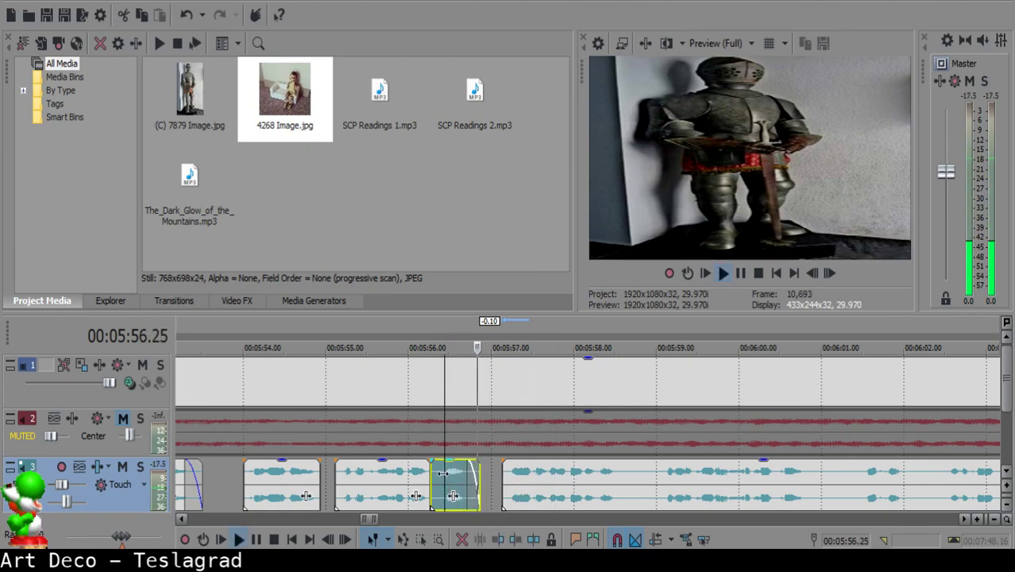
- Nudge the remaining narration one frame later to about 00:05:57.05 and play back the join
click(520, 478)
click(440, 477)
key(space)
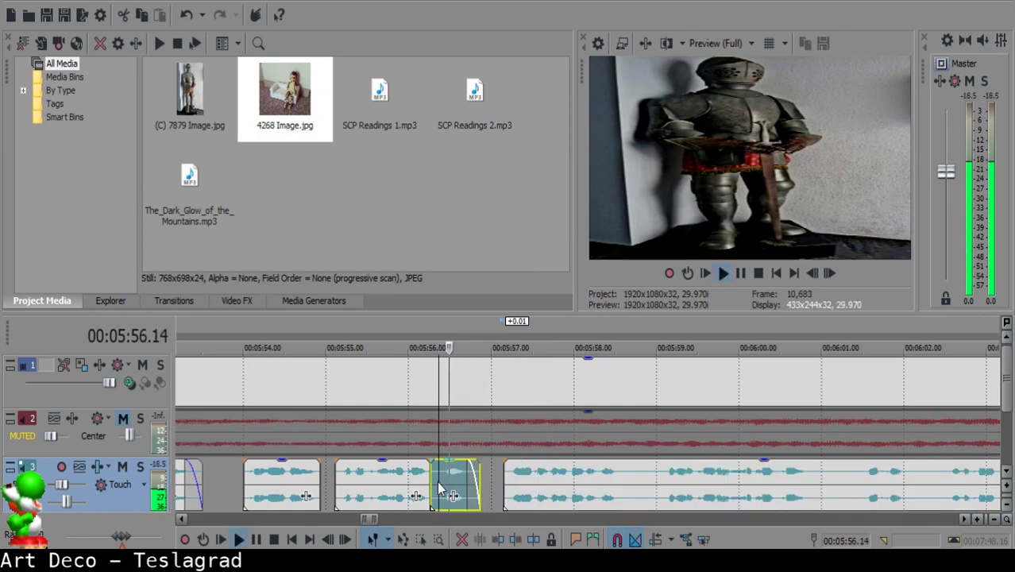
- Split the narration at about 00:05:58.16 and again before the next phrase, and delete the silence between the cuts
click(616, 477)
key(s)
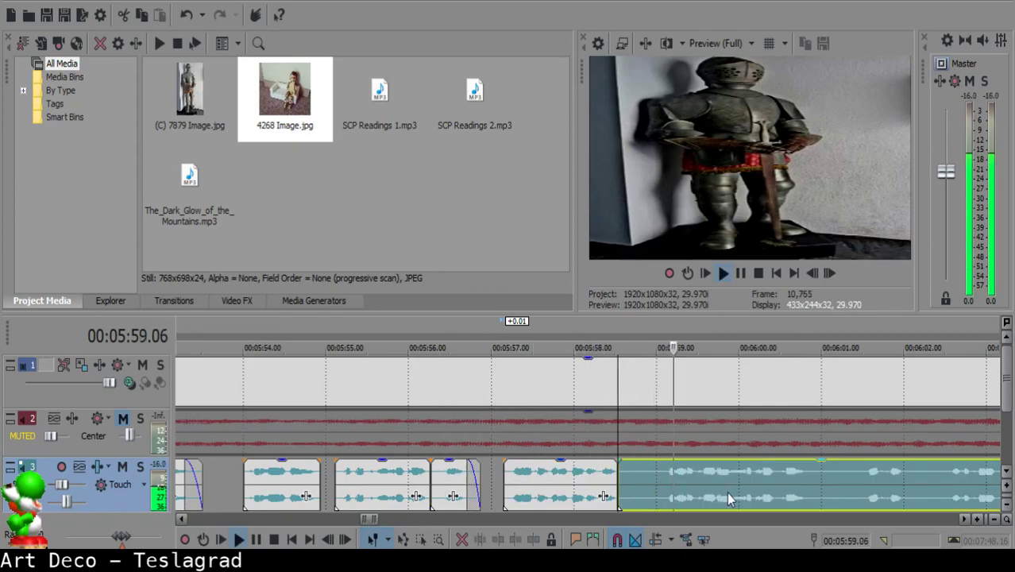
scroll(733, 493, down, 2)
click(525, 474)
click(503, 475)
key(Delete)
- Place the following clip at about 00:05:58.20 with a short fade-in at its start and play back the join
mouse_move(559, 479)
mouse_down()
mouse_move(514, 473)
mouse_move(566, 464)
mouse_up()
click(485, 478)
key(space)
scroll(496, 478, up, 2)
key(Return)
click(490, 473)
key(space)
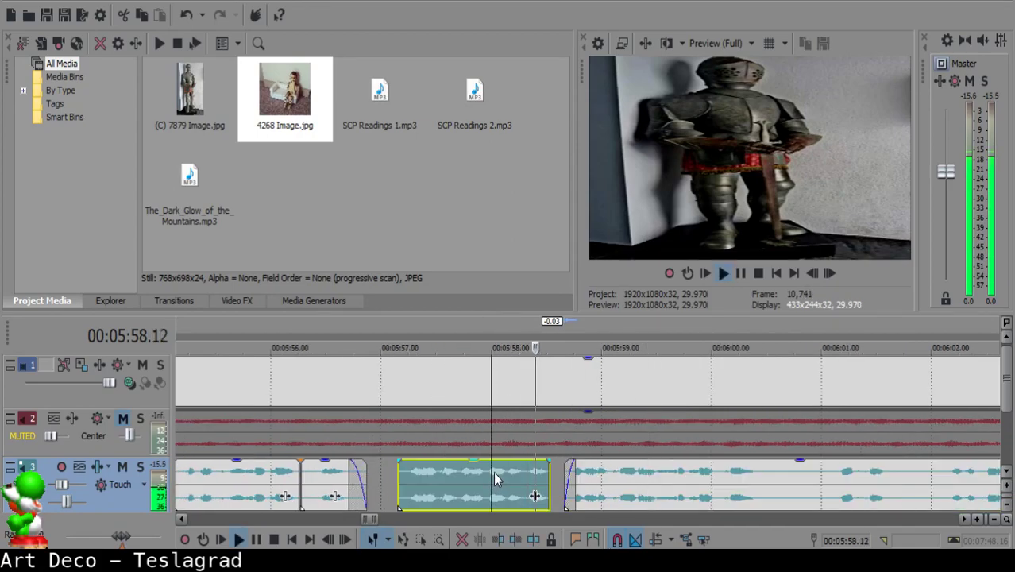
- Split the narration at about 00:06:00.14 and 00:06:01.02 and delete the silence between the cuts
scroll(620, 483, down, 3)
scroll(620, 483, up, 5)
click(612, 477)
key(s)
scroll(630, 483, down, 2)
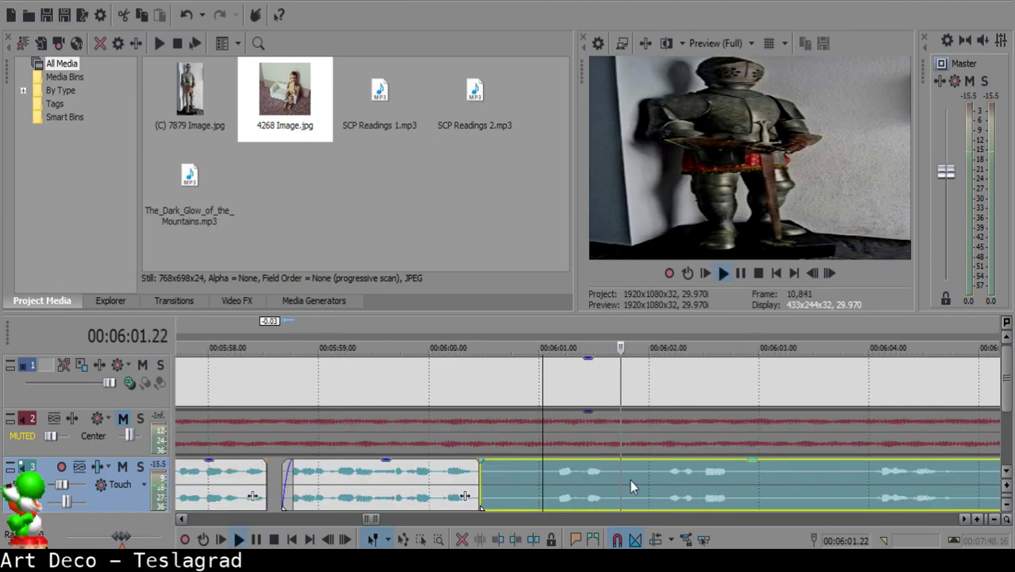
key(Return)
click(546, 477)
key(s)
click(527, 478)
key(Delete)
- Move the remaining narration earlier to about 00:06:00.24 and add a short fade-out to the clip ending at about 00:06:00.14
click(455, 477)
key(Return)
drag(591, 476, 555, 487)
click(447, 476)
key(space)
click(415, 477)
click(411, 495)
key(space)
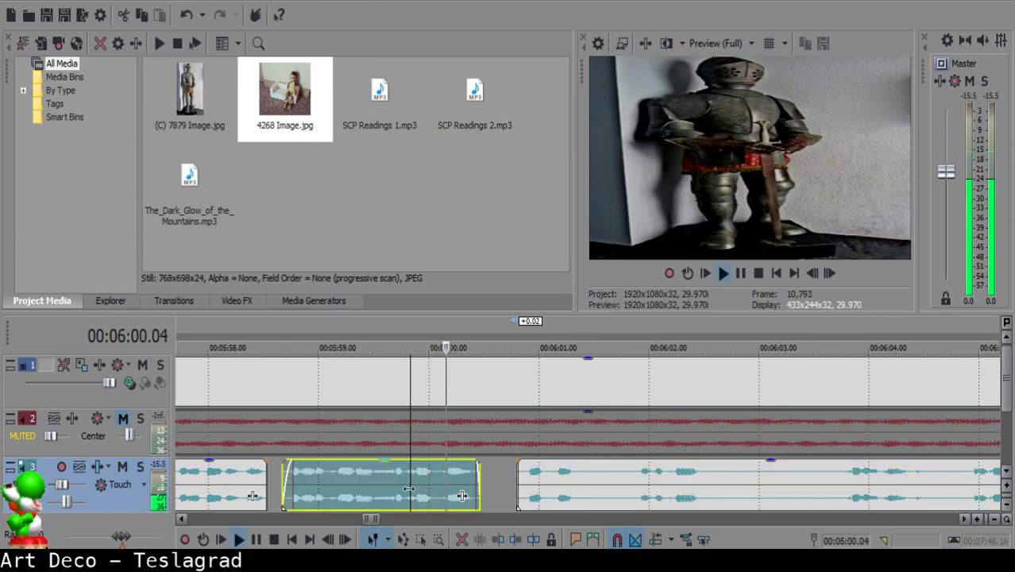
- Split the narration at about 00:06:01.14 and 00:06:01.24 and delete the silence between the cuts
click(582, 476)
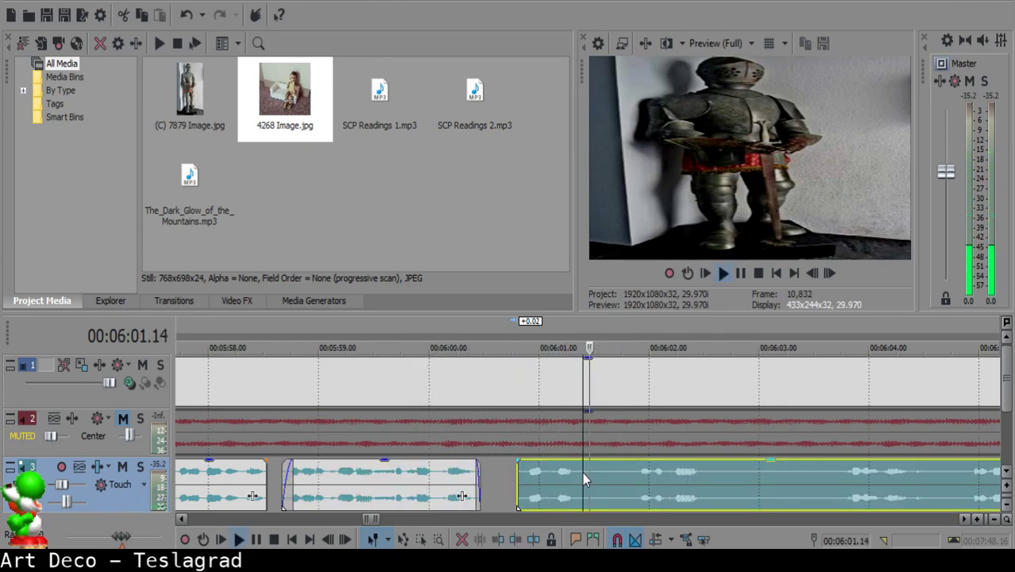
key(s)
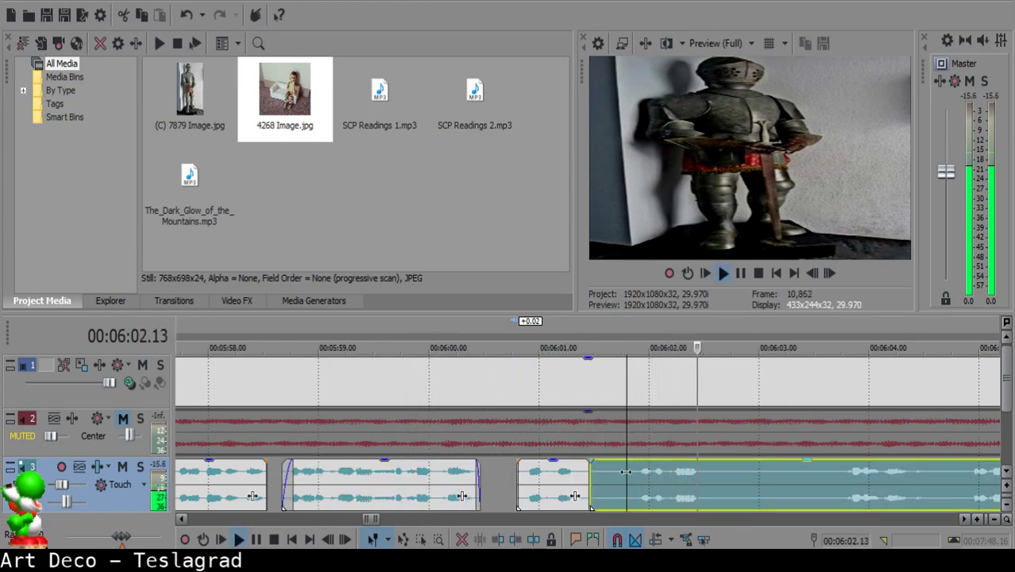
key(space)
key(s)
click(601, 474)
key(Delete)
- Move the remaining narration earlier to about 00:06:01.17 and play back the join
drag(636, 476, 611, 487)
click(518, 475)
key(space)
key(Return)
click(504, 476)
key(space)
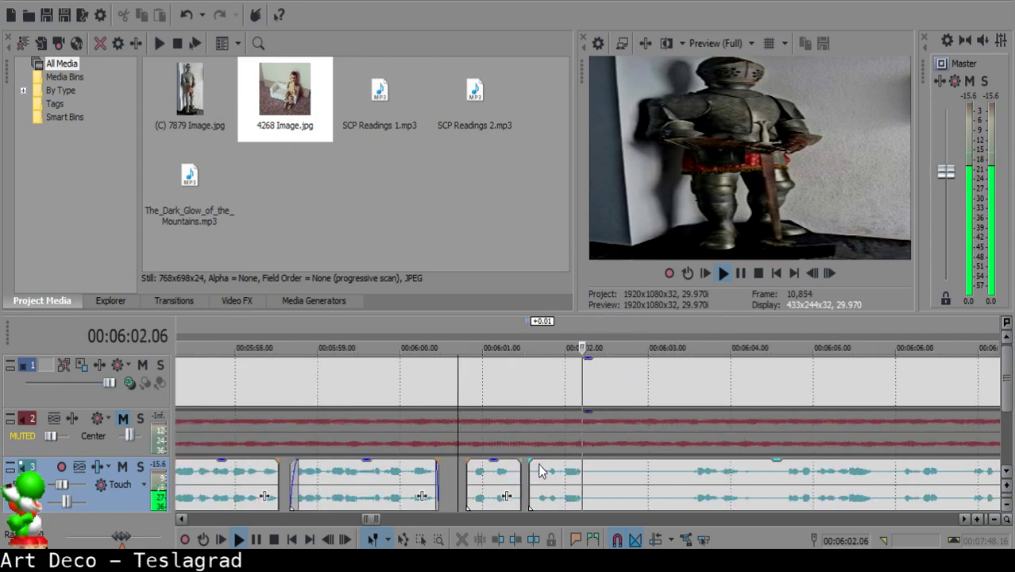
- Split the narration at about 00:06:02.11 and 00:06:03.13 and delete the silence between the cuts
click(587, 470)
click(598, 474)
key(space)
key(space)
key(s)
click(740, 488)
key(space)
click(521, 484)
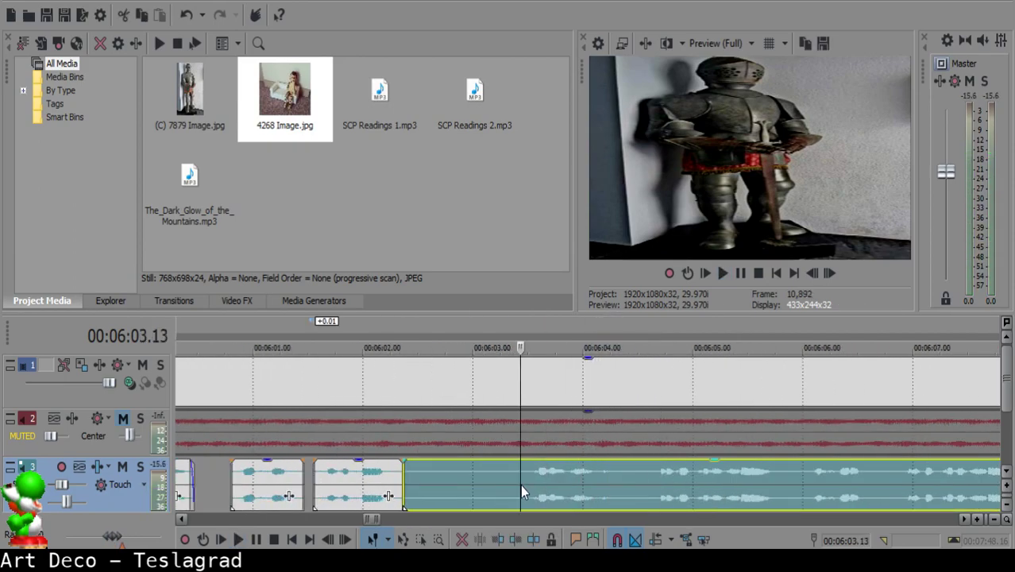
key(space)
key(s)
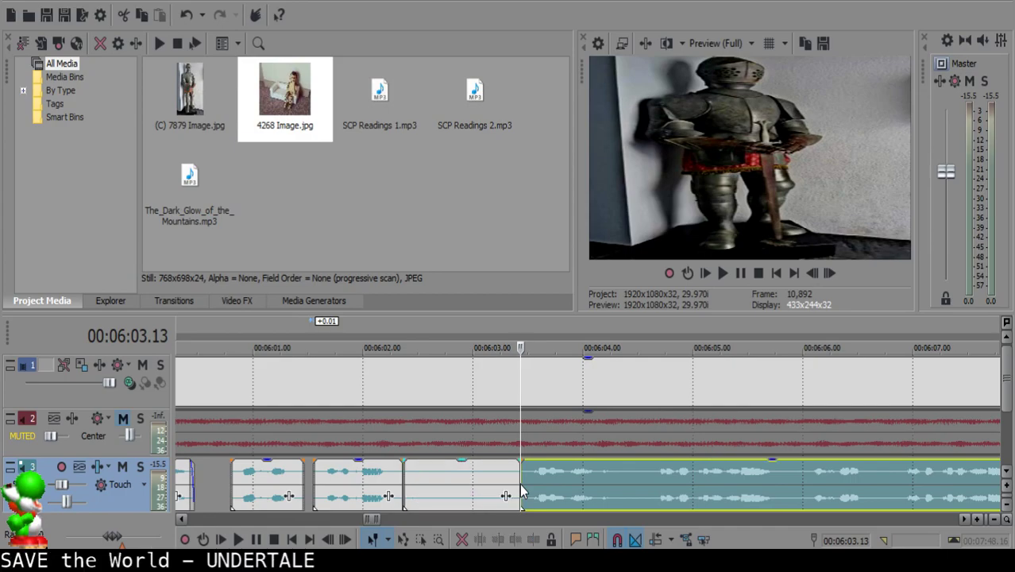
click(437, 474)
click(433, 472)
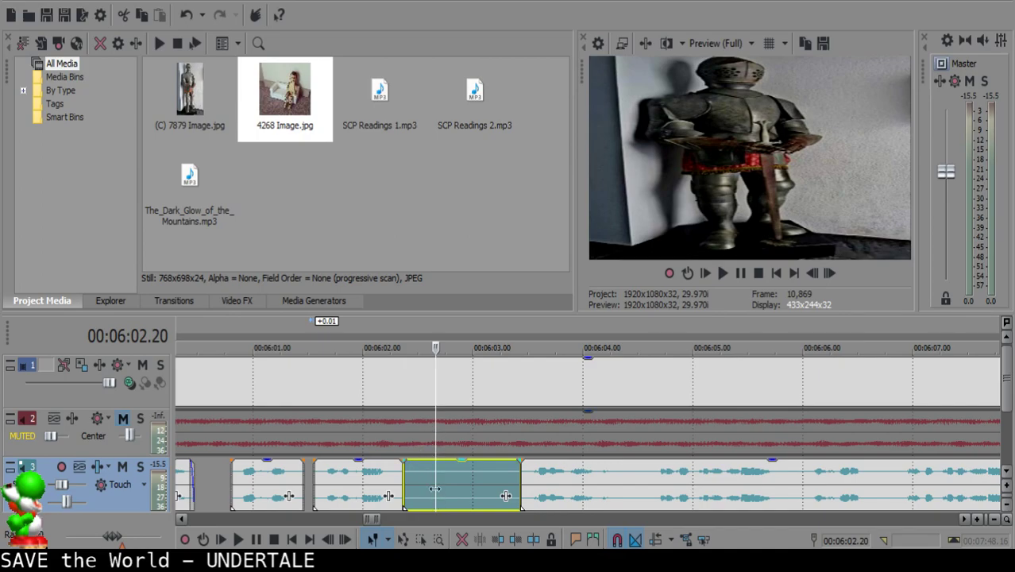
key(Delete)
- Move the remaining narration earlier to about 00:06:02.18 and play back the join
drag(581, 489, 490, 484)
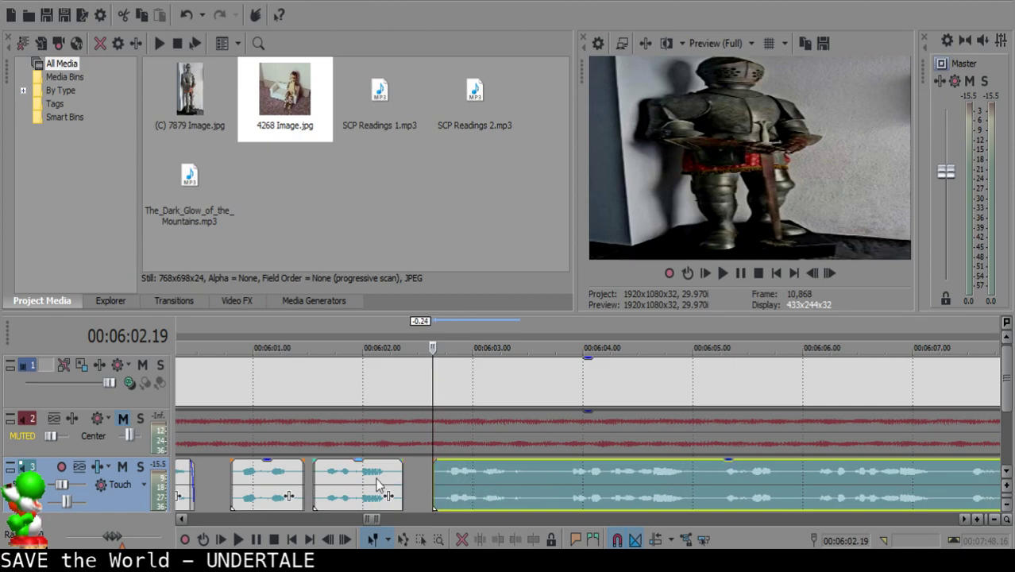
click(345, 476)
key(space)
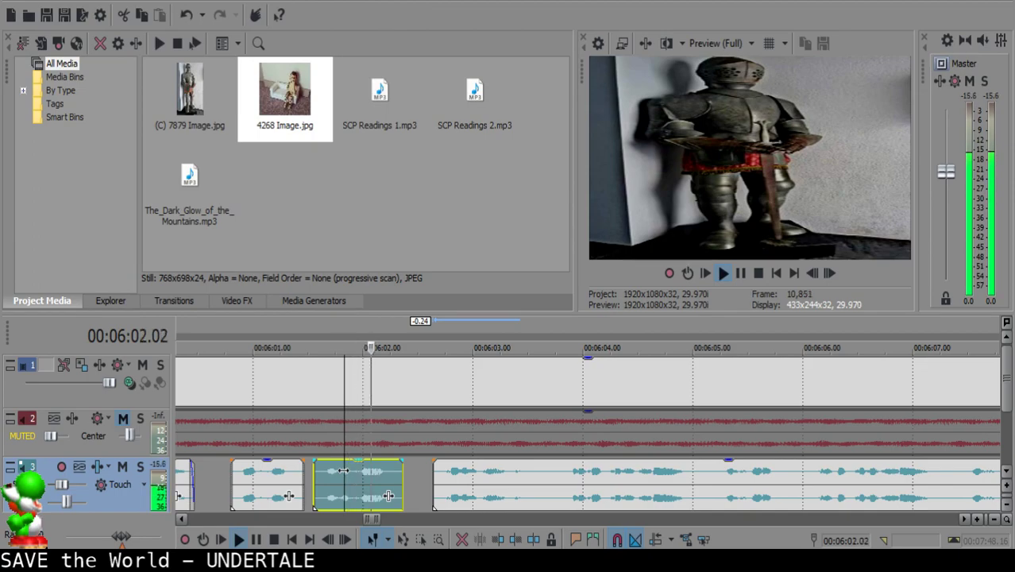
drag(448, 487, 444, 491)
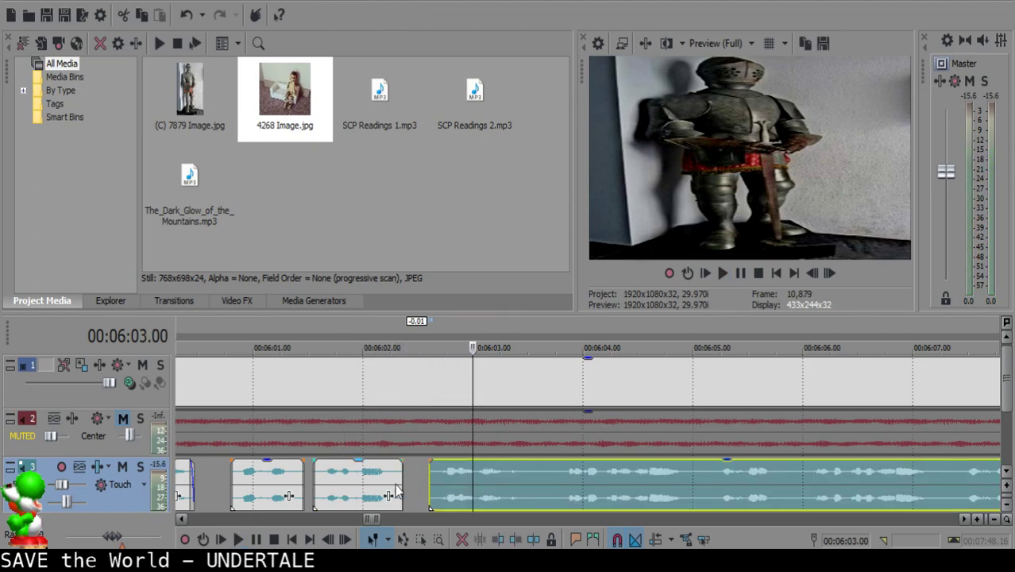
click(331, 486)
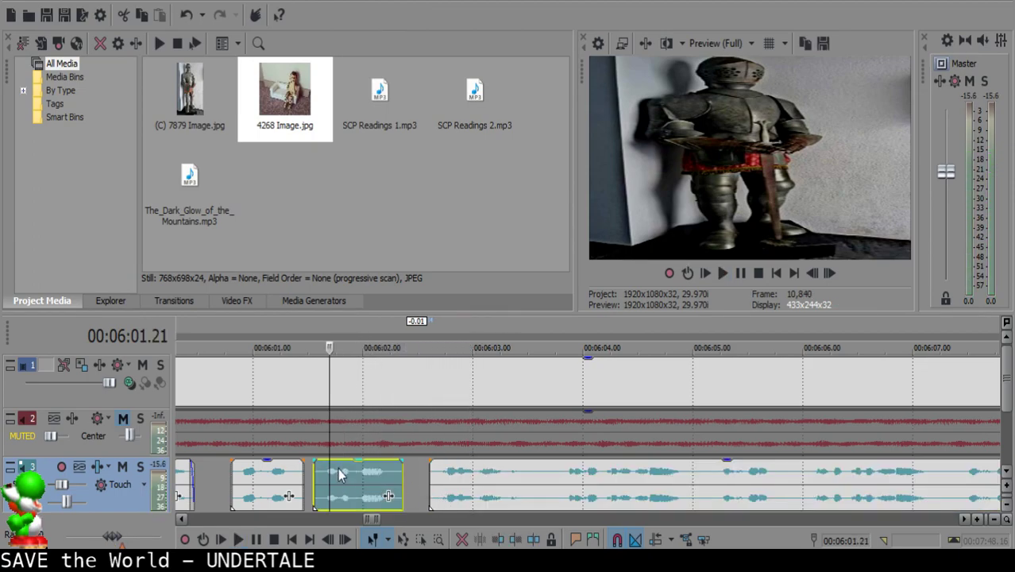
key(space)
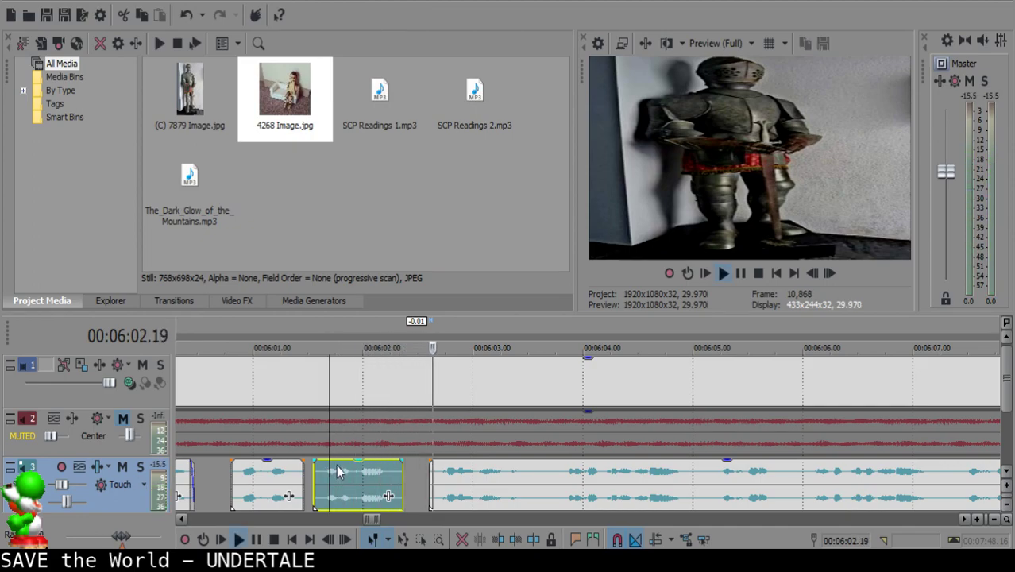
- Split the narration at about 00:06:03.16 and 00:06:03.18, delete the sliver between the cuts and close the gap
click(528, 477)
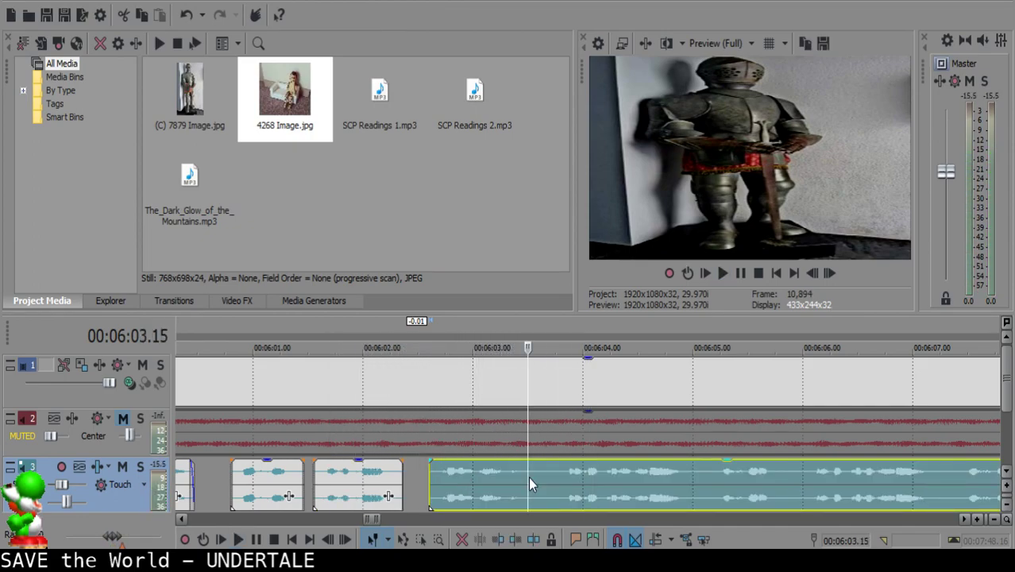
key(space)
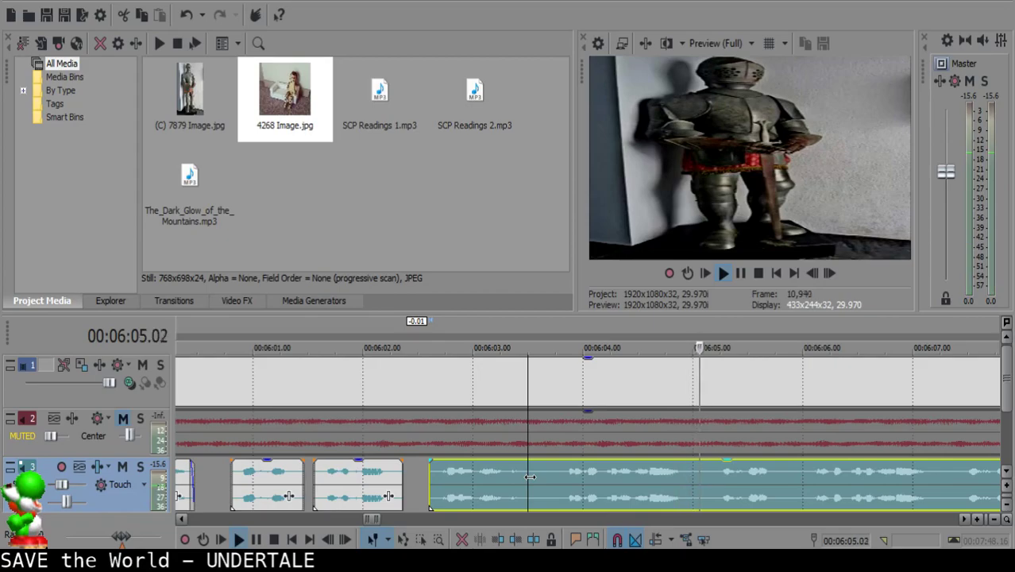
key(space)
key(s)
key(s)
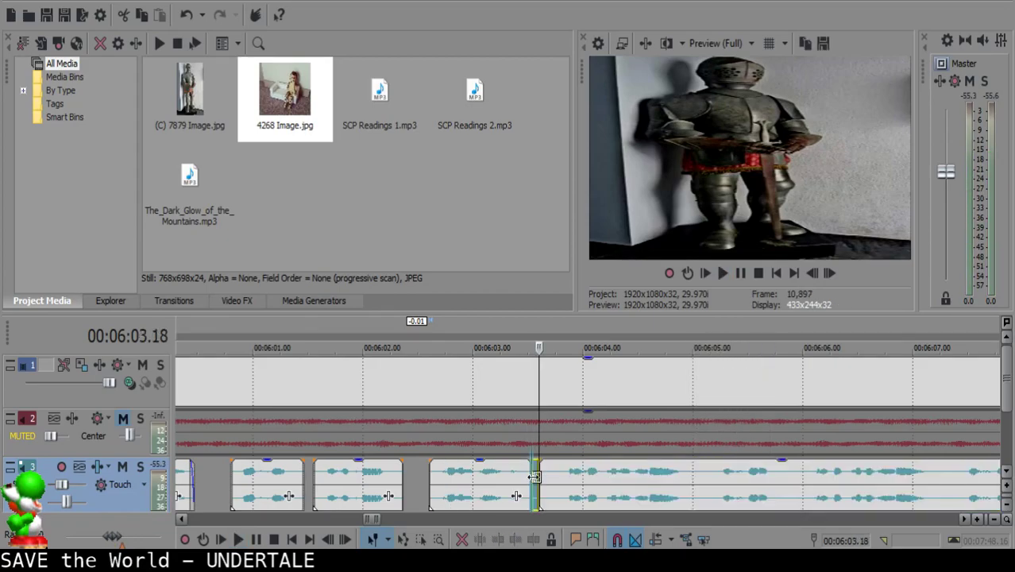
click(569, 473)
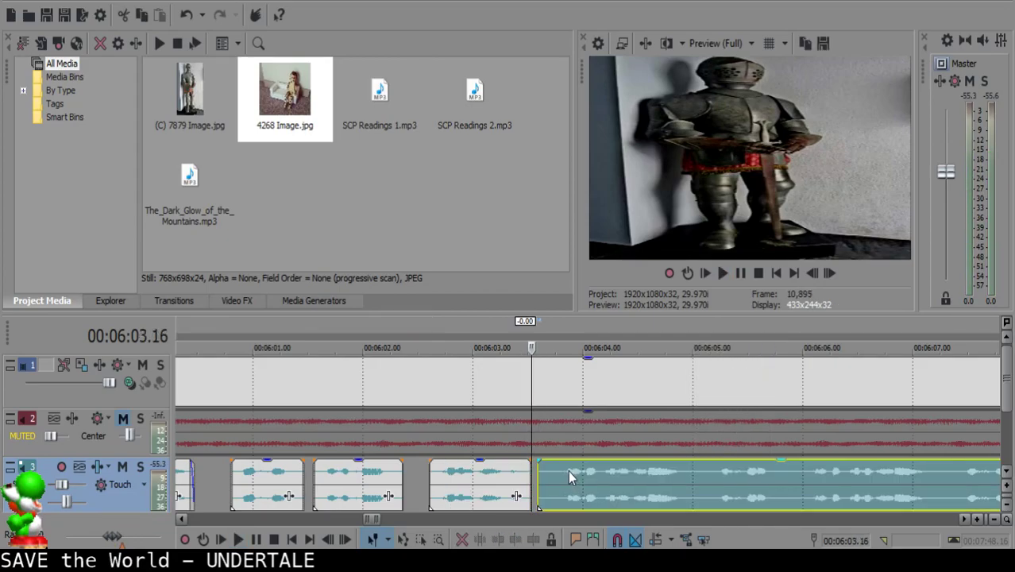
click(479, 494)
key(space)
scroll(493, 493, down, 1)
scroll(493, 493, up, 2)
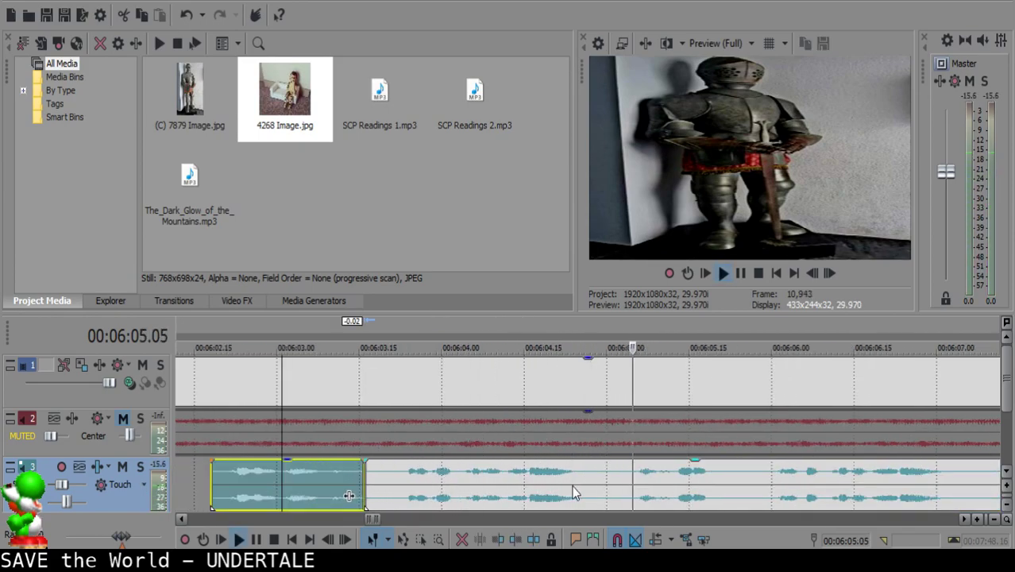
- Split the narration at about 00:06:04.29 and listen to the phrase that follows
click(598, 479)
key(s)
scroll(817, 499, down, 2)
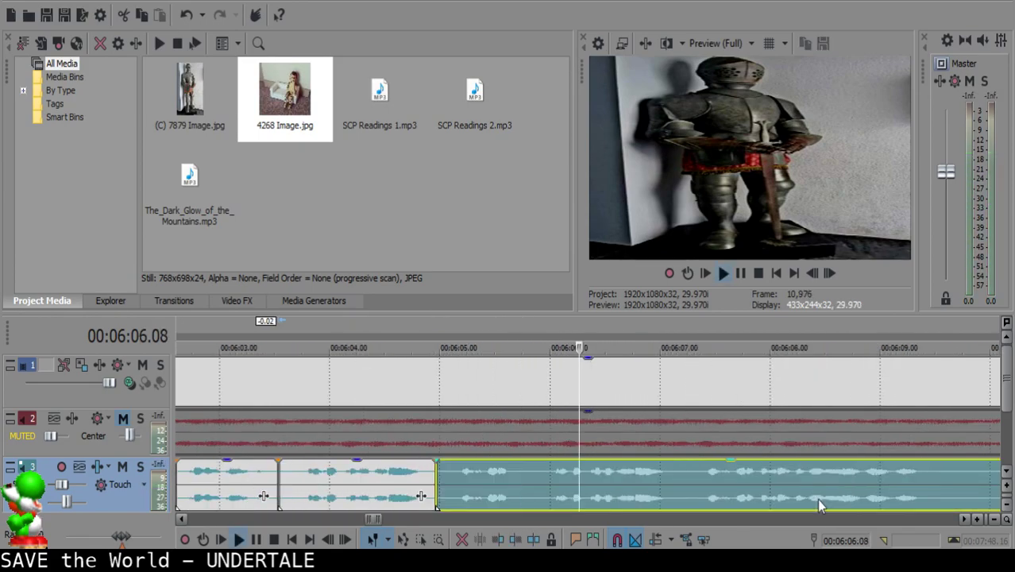
key(space)
key(Return)
- Split the narration at about 00:06:05.27 and delete the two clips between about 00:06:03.16 and that cut
click(548, 473)
key(space)
key(Return)
key(space)
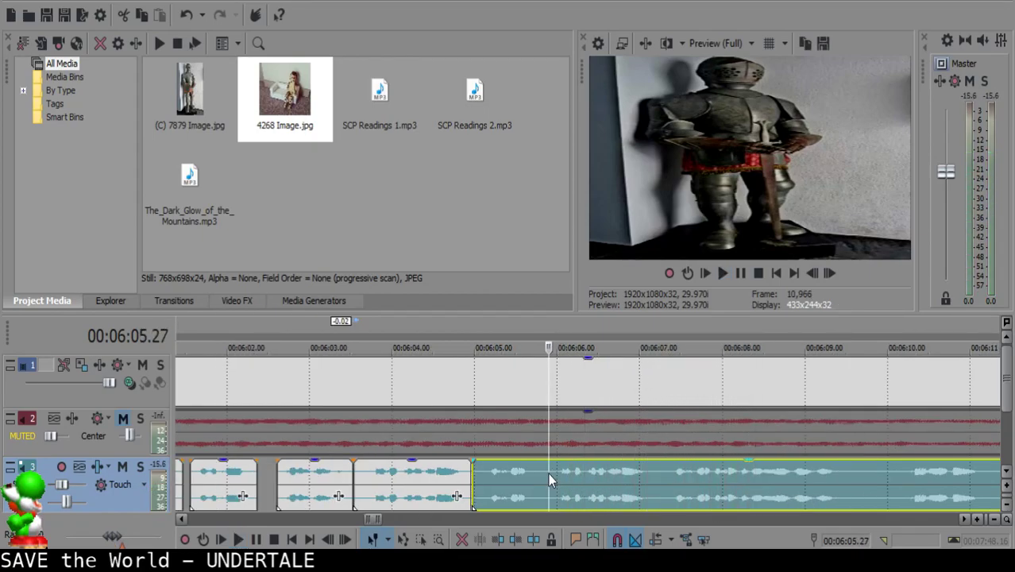
key(s)
click(480, 485)
key(Delete)
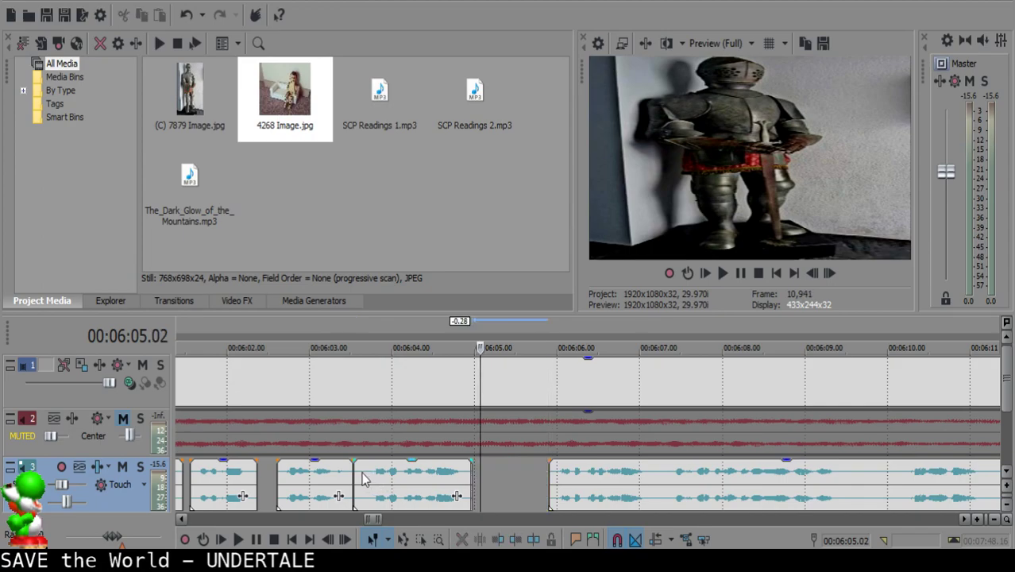
click(360, 474)
key(Delete)
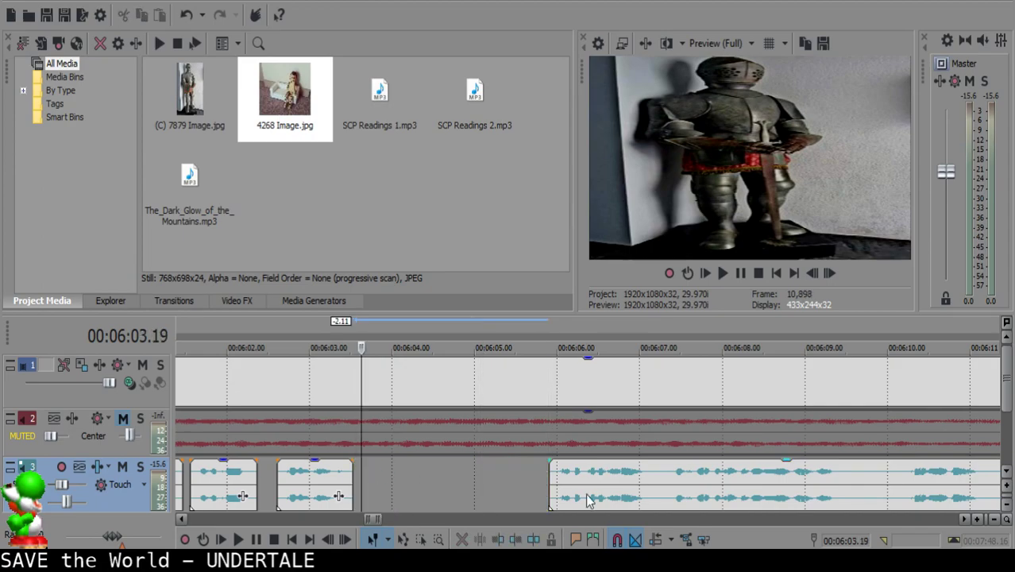
- Move the remaining narration earlier to about 00:06:03.19 and play back the join
click(340, 492)
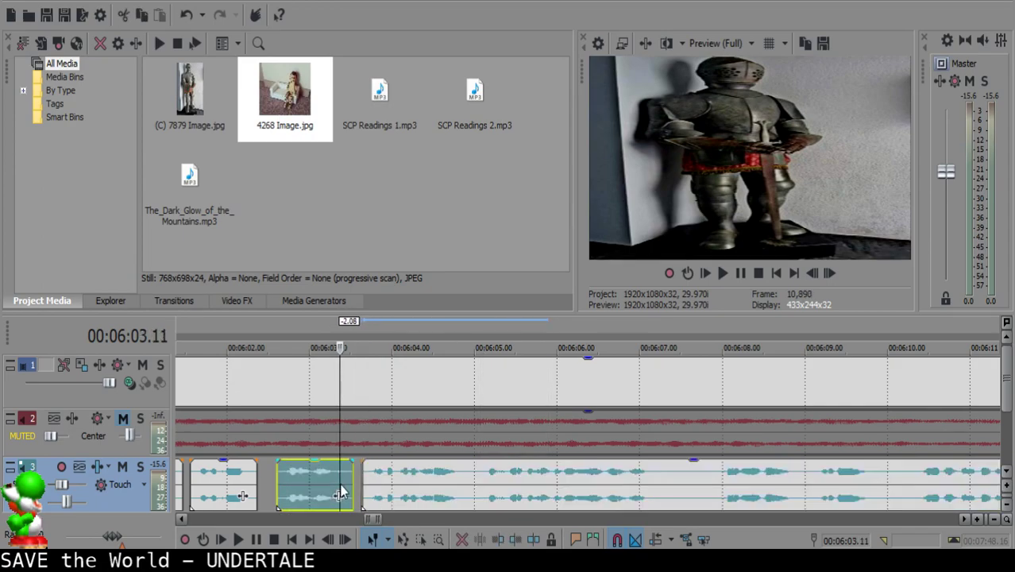
key(space)
click(312, 493)
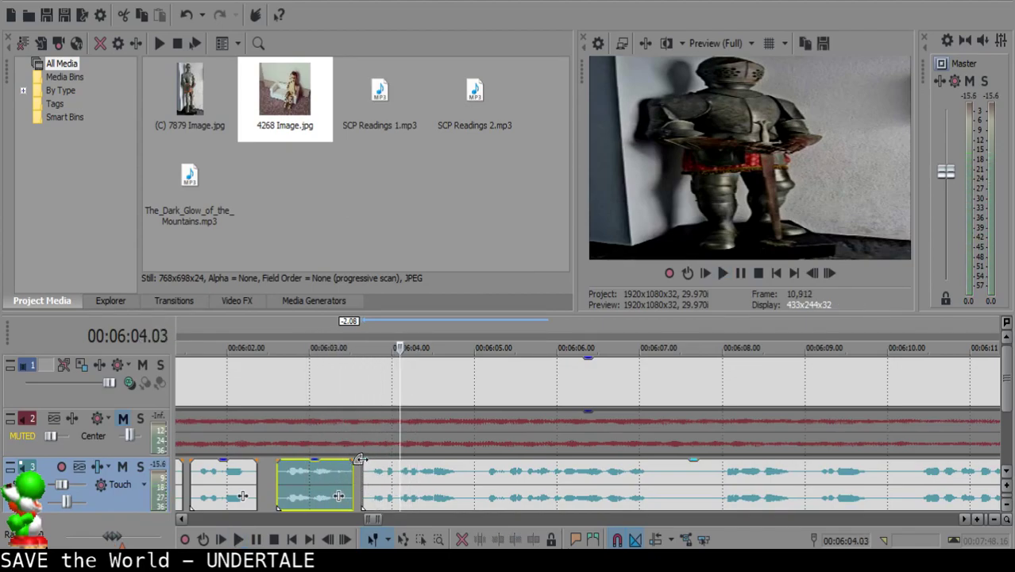
- Add a short fade-out to the clip before the 00:06:03.19 join and trim its end to about 00:06:03.15
drag(358, 458, 341, 468)
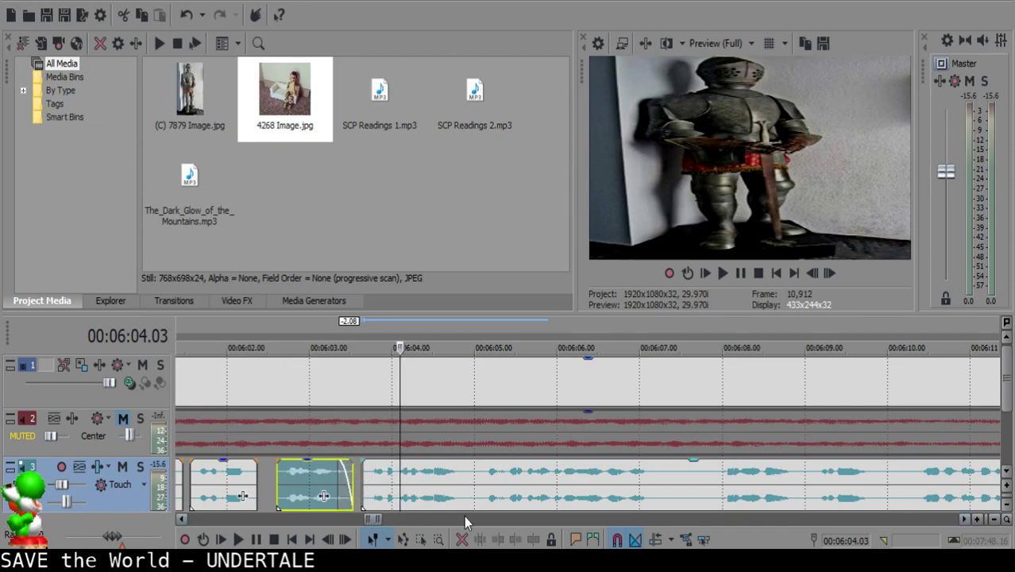
click(303, 480)
key(space)
scroll(380, 481, up, 3)
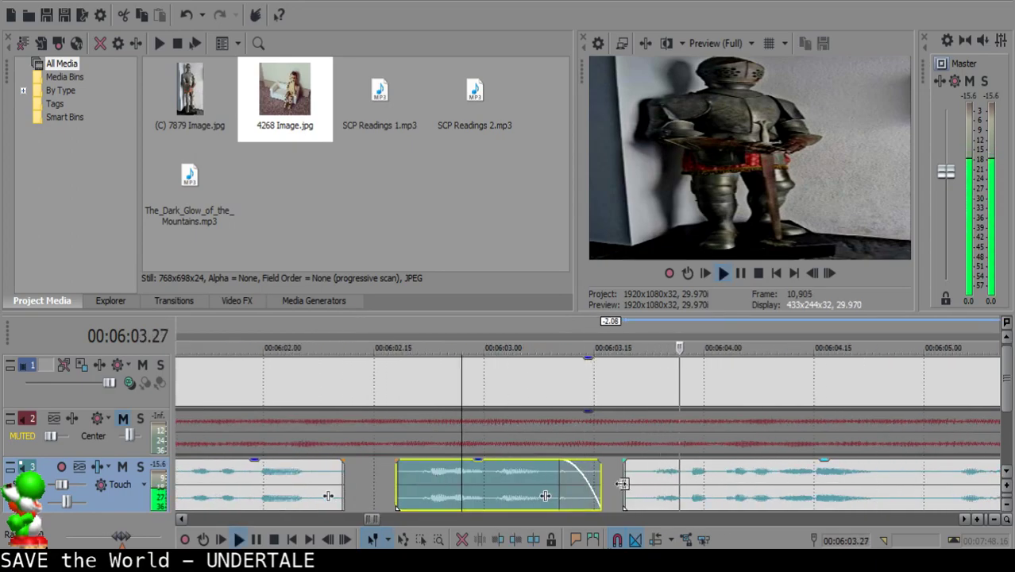
drag(601, 474, 596, 482)
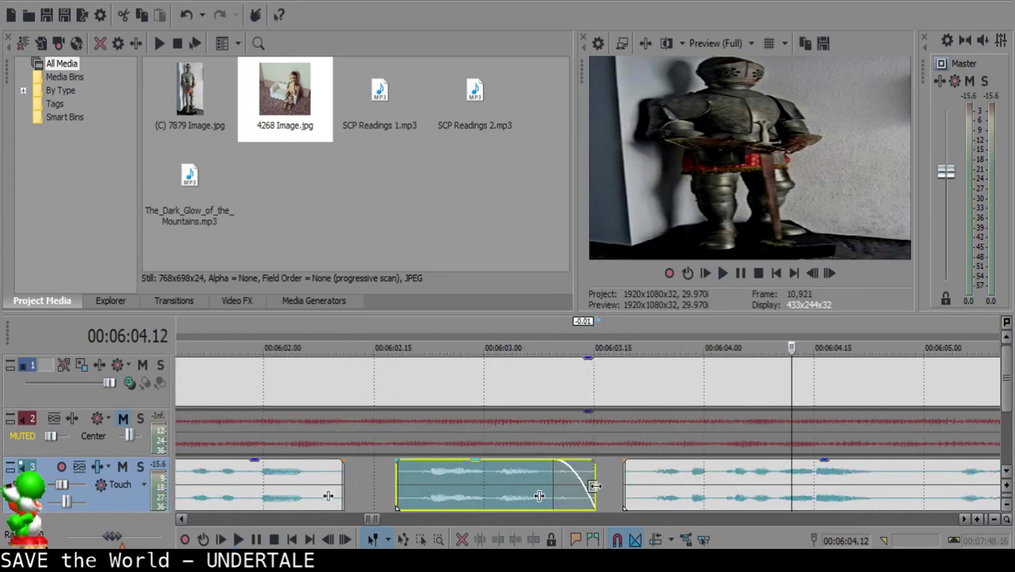
key(space)
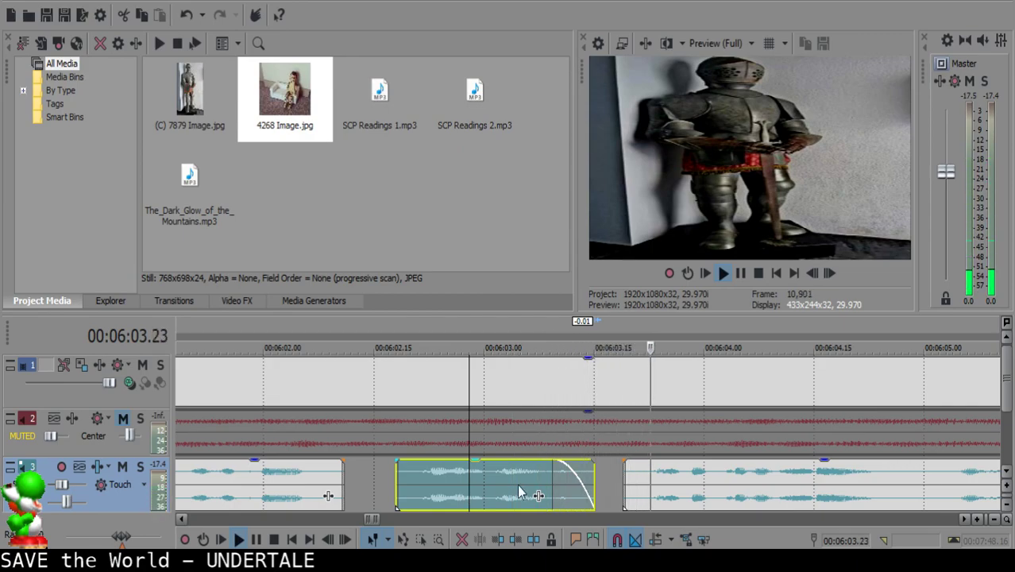
- Split the narration at about 00:06:04.25 and listen to the phrases that follow
scroll(634, 479, down, 3)
click(576, 483)
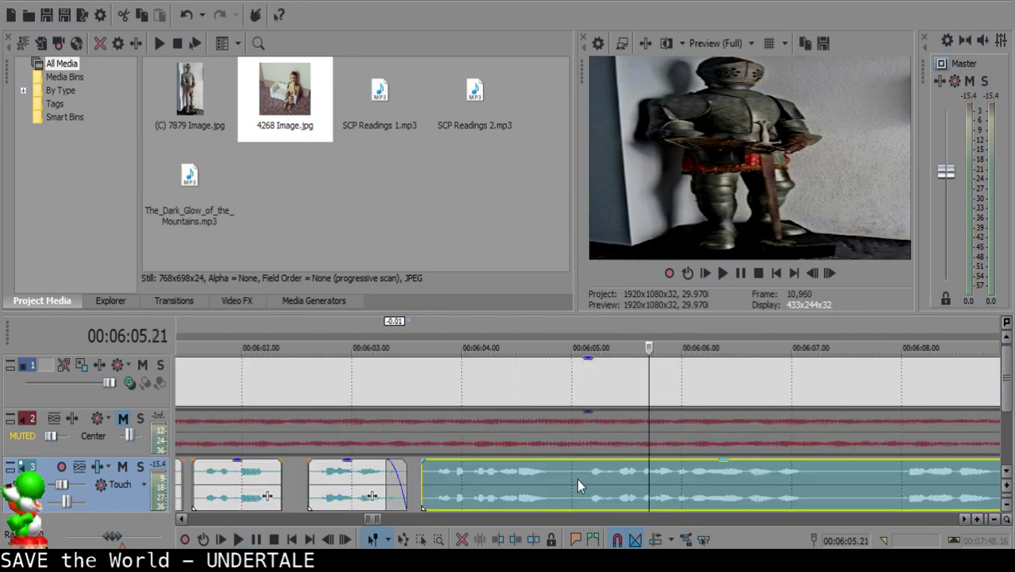
click(554, 481)
key(space)
key(space)
key(s)
click(911, 481)
key(space)
scroll(812, 489, down, 1)
- Split the narration at about 00:06:05.02 and delete the short piece between 00:06:04.25 and that cut
click(316, 479)
key(space)
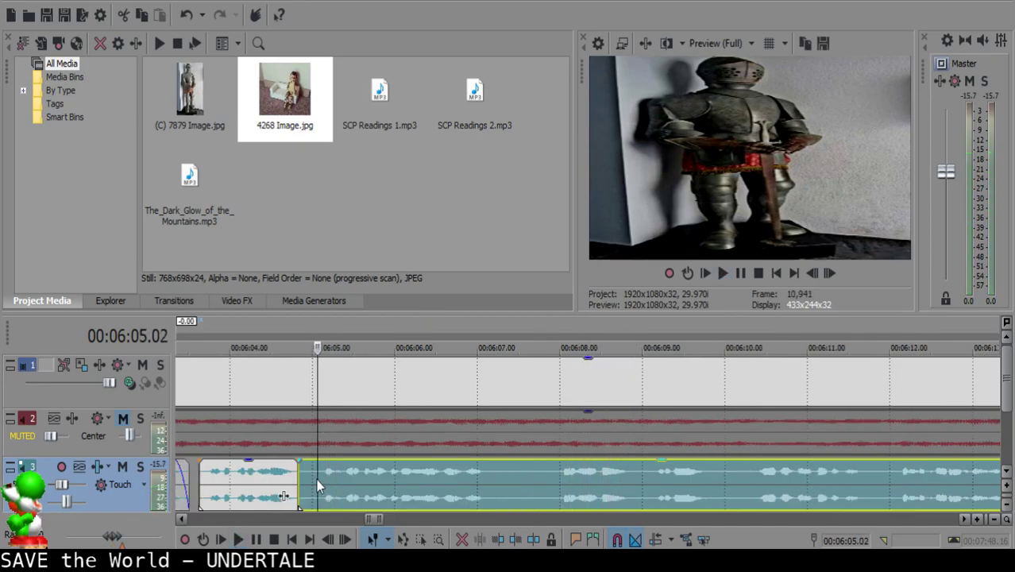
key(s)
click(305, 478)
scroll(306, 479, up, 3)
key(Delete)
- Move the remaining narration earlier to about 00:06:04.27 and play back the join
click(491, 478)
key(space)
scroll(592, 480, down, 1)
key(space)
click(582, 483)
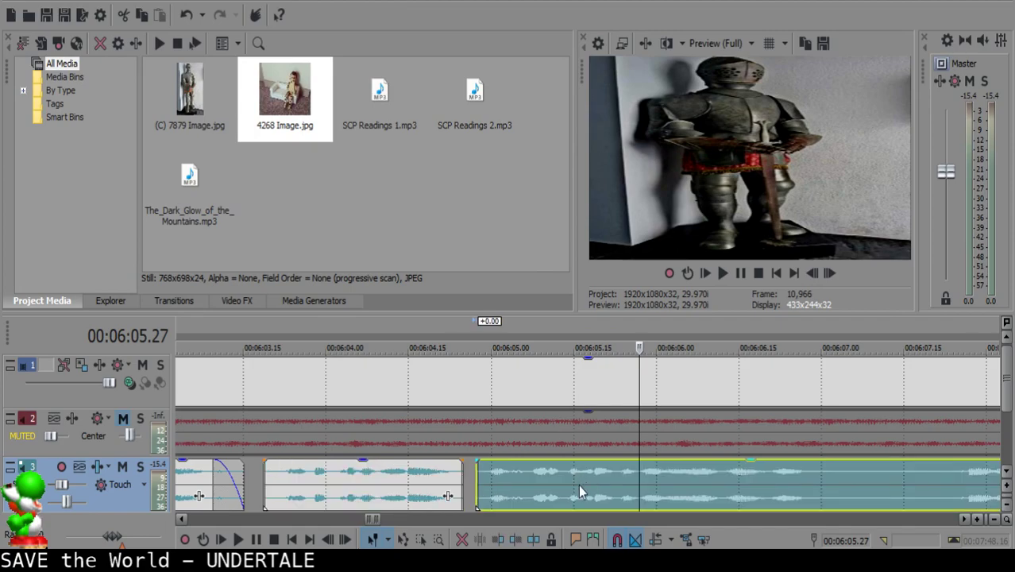
click(354, 473)
key(space)
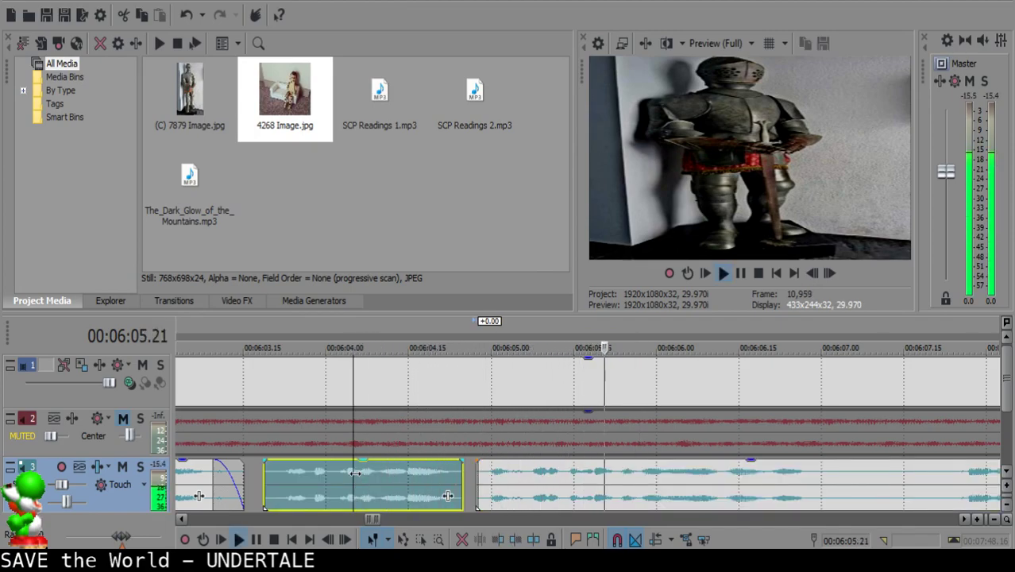
key(space)
key(space)
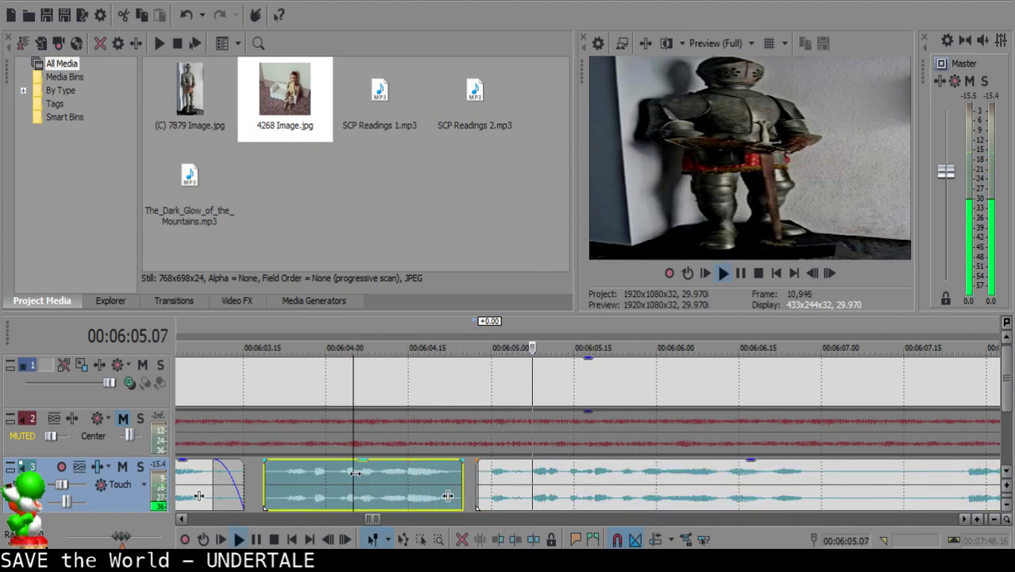
- Split the narration at about 00:06:06.29 and 00:06:07.23 and delete the silence between the cuts
scroll(605, 489, down, 2)
scroll(618, 487, up, 2)
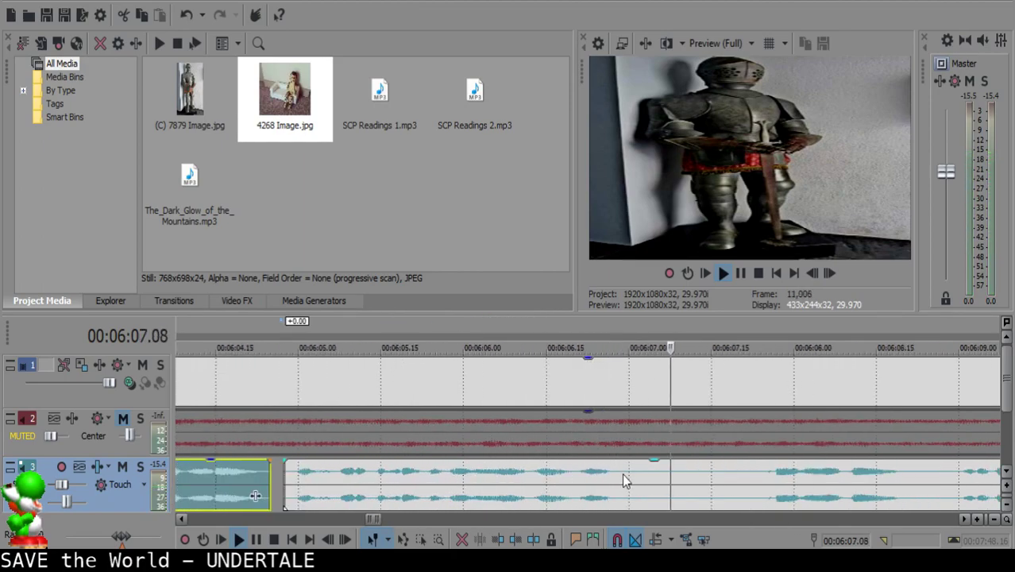
click(622, 477)
key(s)
key(space)
click(479, 477)
key(space)
key(space)
key(s)
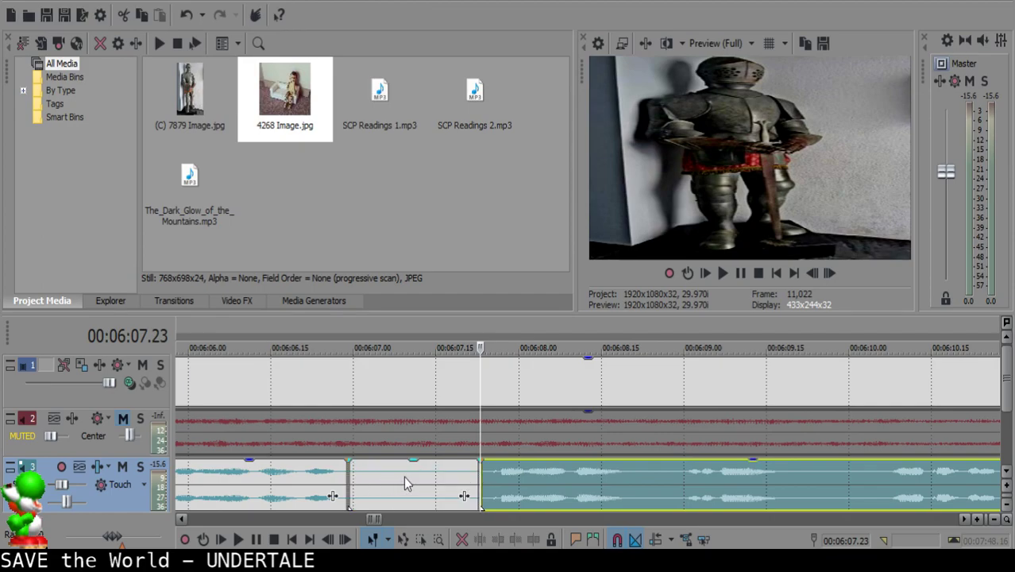
click(406, 481)
key(Delete)
- Move the remaining narration earlier to about 00:06:07.10 and play back the join
drag(540, 483, 427, 486)
click(270, 489)
click(270, 481)
key(space)
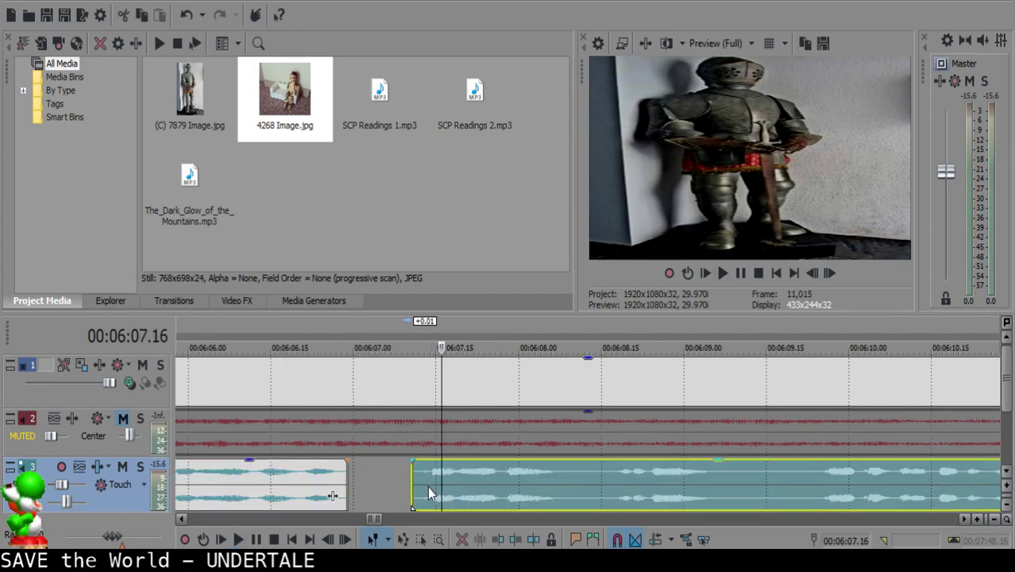
click(255, 477)
key(space)
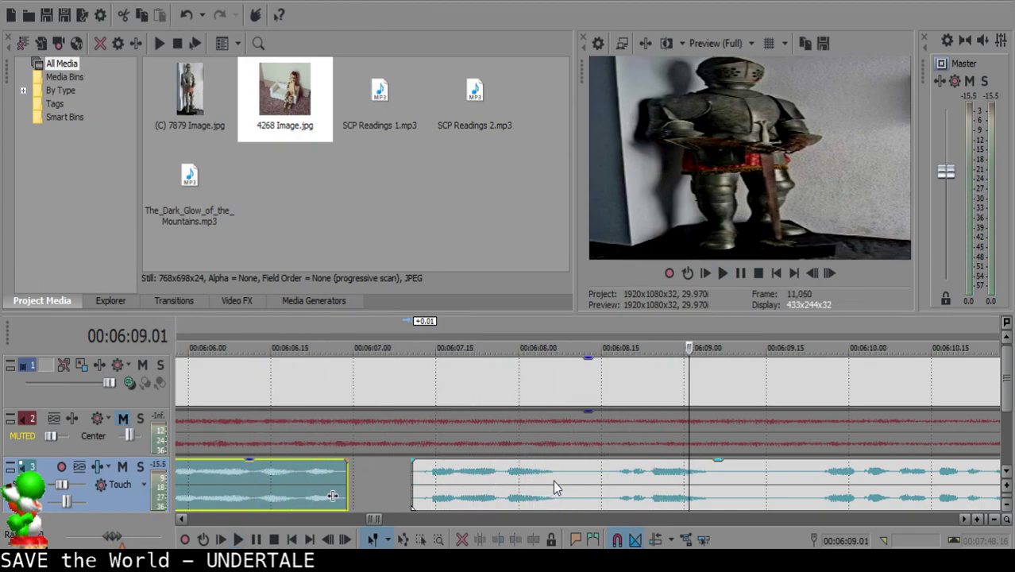
- Split the narration at about 00:06:08.11, shift the clips later to start at about 00:06:07.12 and play back the join
click(580, 476)
key(s)
mouse_move(581, 477)
mouse_down()
mouse_move(598, 474)
mouse_move(564, 478)
mouse_up()
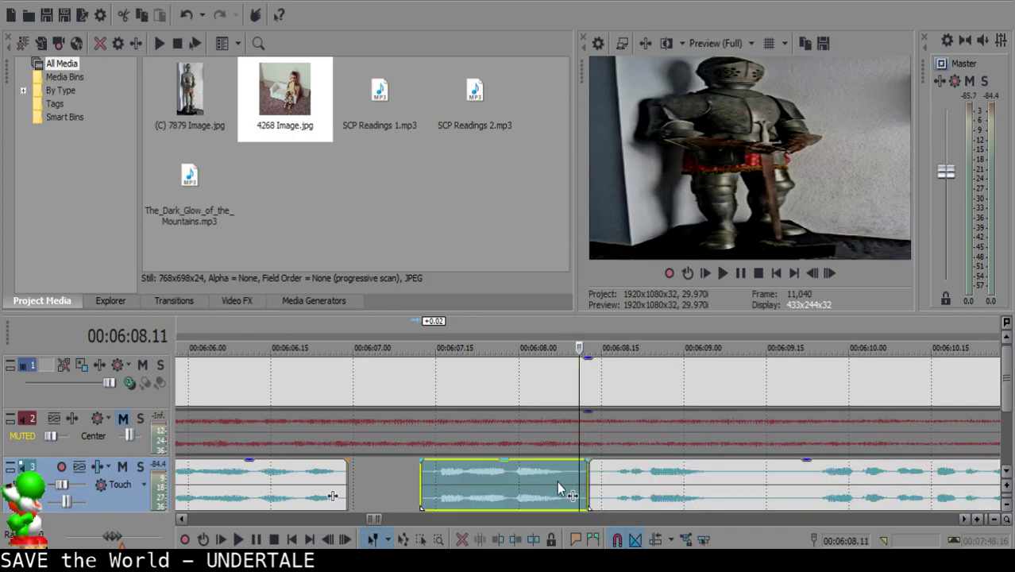
click(250, 488)
key(space)
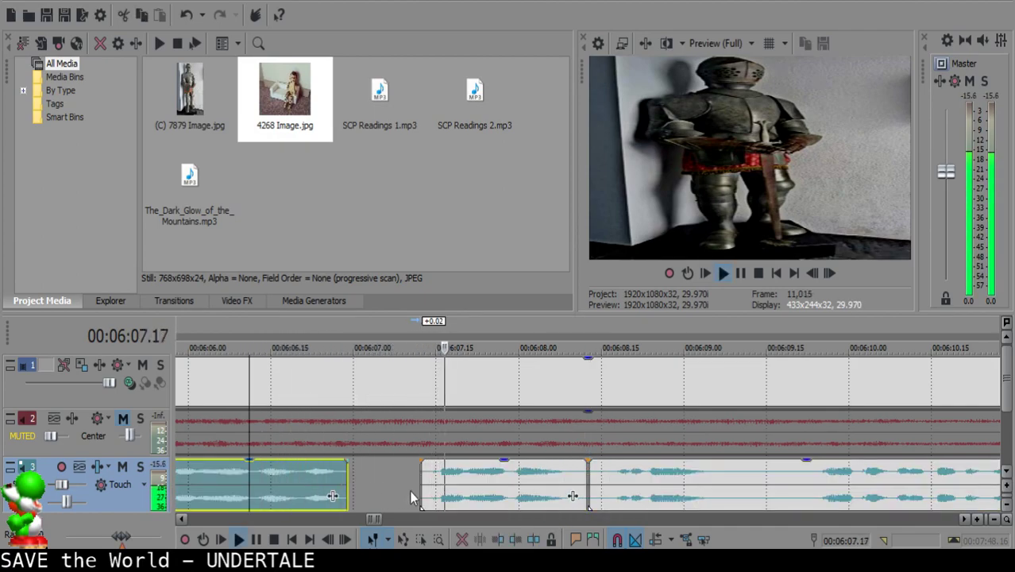
- Split the narration at about 00:06:09.11 and 00:06:09.18 and delete the silence between the cuts
click(624, 480)
key(s)
click(830, 493)
scroll(830, 493, down, 1)
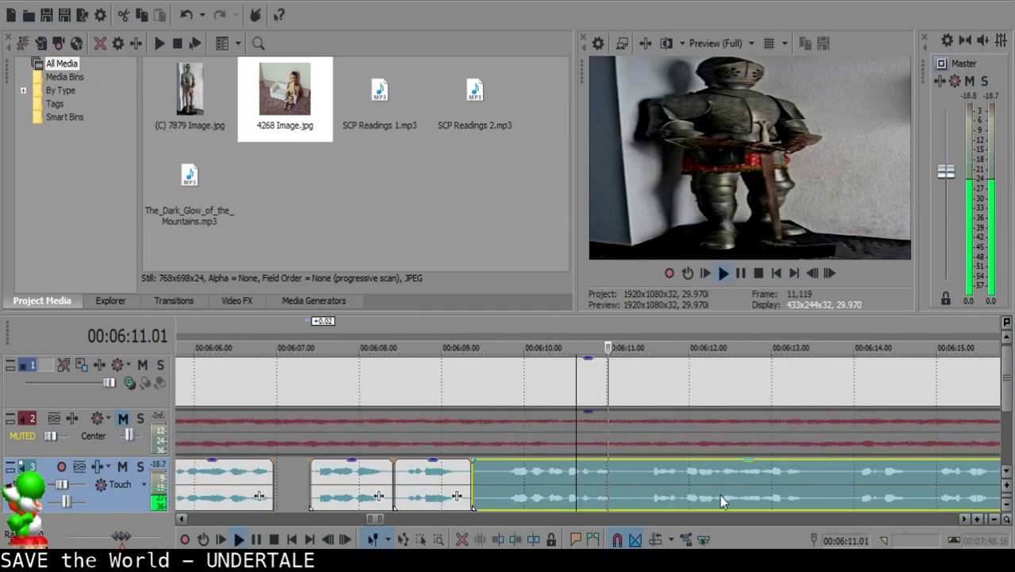
key(Return)
click(492, 469)
key(s)
click(481, 476)
scroll(472, 489, up, 1)
key(Delete)
- Move the remaining narration earlier to about 00:06:09.11 and play back the join
drag(629, 486, 597, 477)
click(492, 487)
key(space)
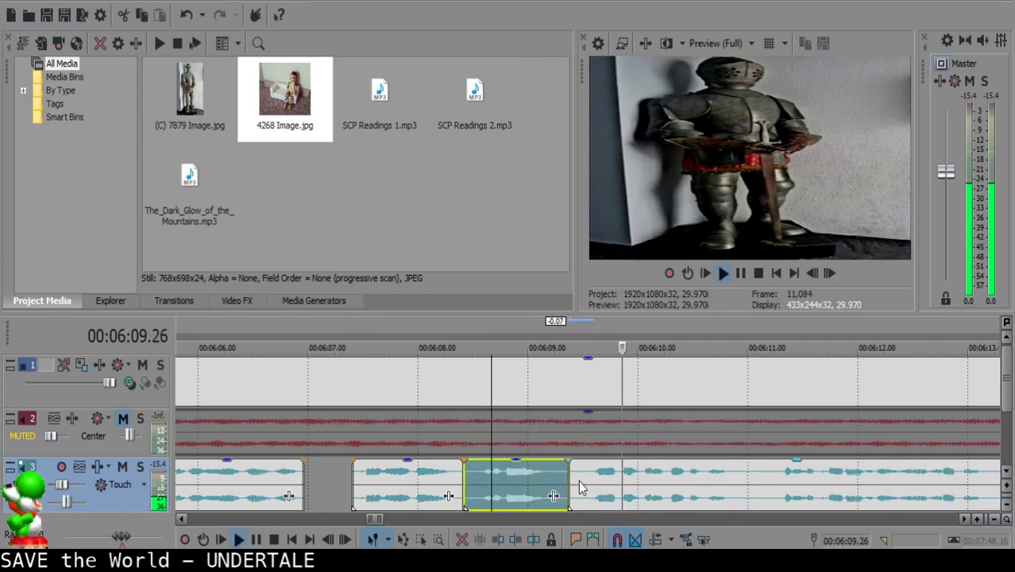
- Split the narration at about 00:06:10.27 and 00:06:11.04 and delete the silence between the cuts
scroll(588, 481, up, 2)
click(612, 476)
key(space)
key(s)
key(Return)
key(s)
click(615, 471)
key(Delete)
- Move the remaining narration earlier to about 00:06:10.27 and play back the join
drag(664, 475, 626, 472)
click(548, 481)
key(space)
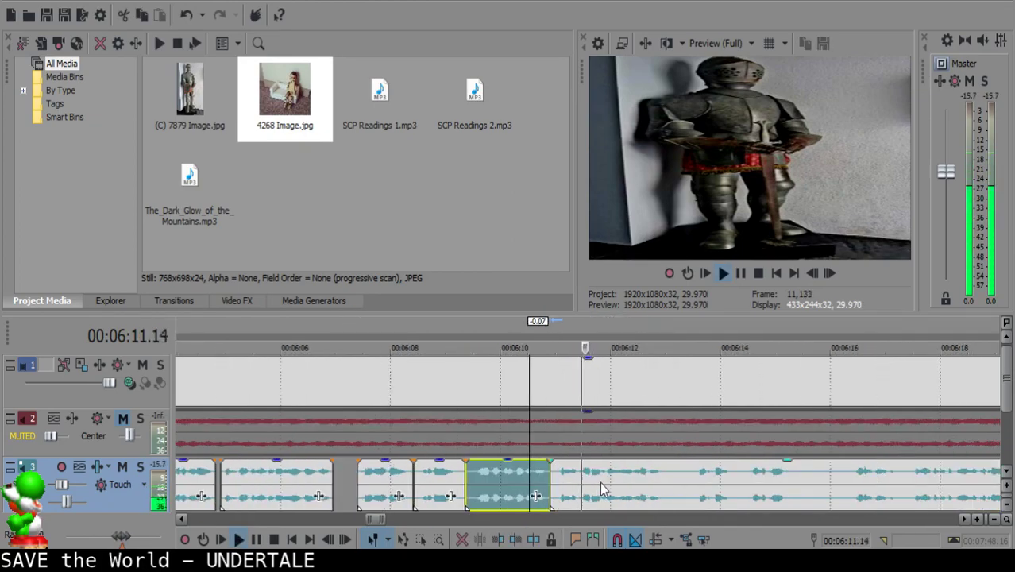
scroll(566, 482, down, 3)
scroll(596, 481, up, 2)
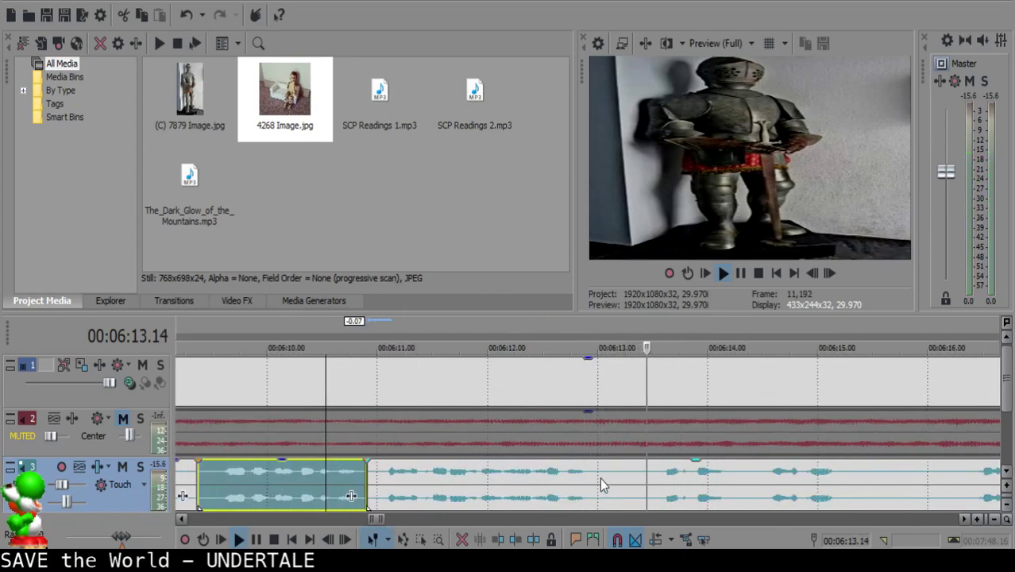
- Split the narration at about 00:06:13.01 and 00:06:13.16 and delete the silence between the cuts
click(601, 478)
key(s)
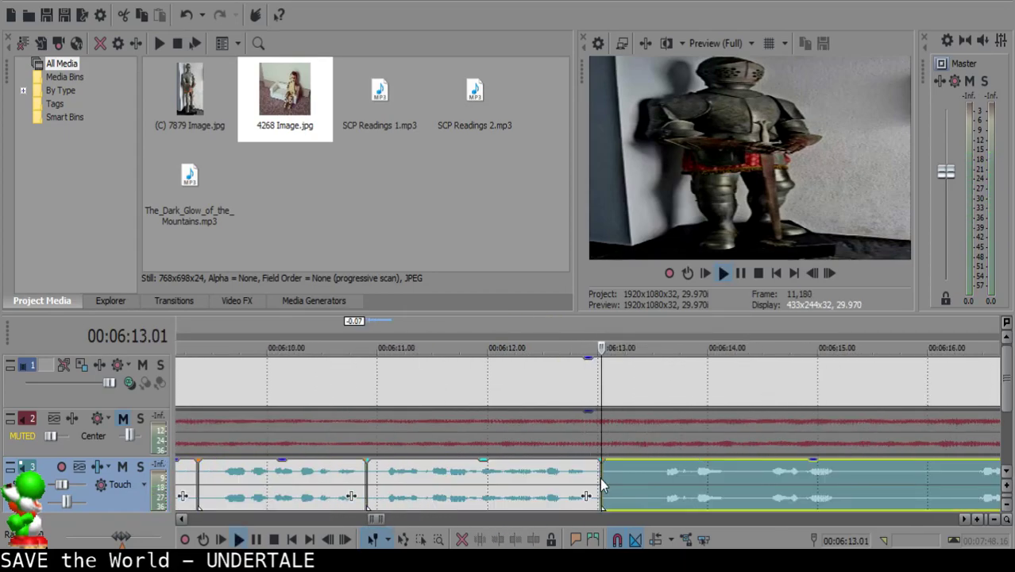
key(space)
click(655, 476)
key(s)
click(616, 474)
key(Delete)
- Move the remaining narration to start at about 00:06:13.07, leaving a short gap, and play back the join
drag(682, 471, 643, 471)
click(506, 477)
key(space)
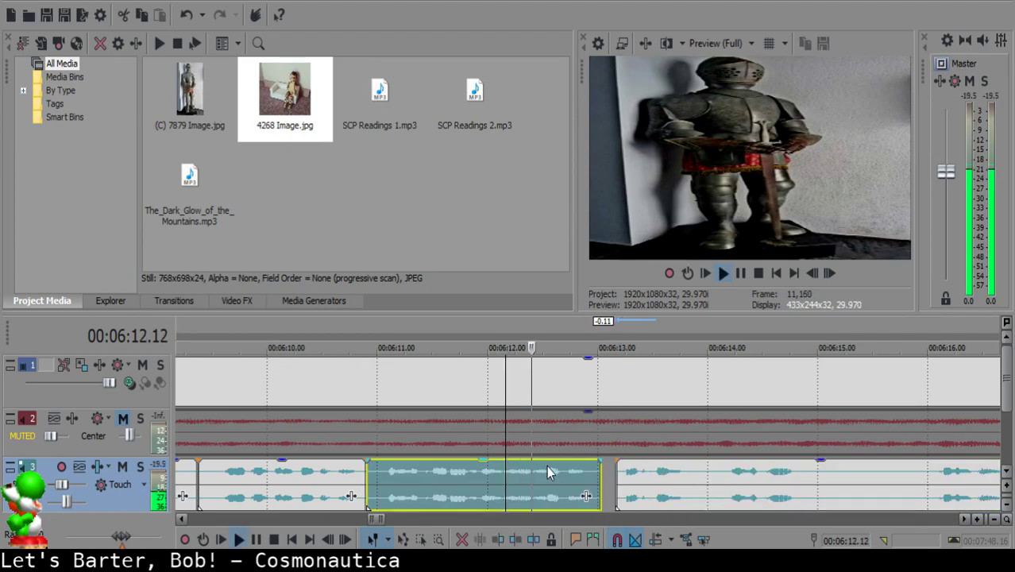
scroll(552, 473, up, 1)
key(space)
click(593, 485)
click(445, 494)
key(space)
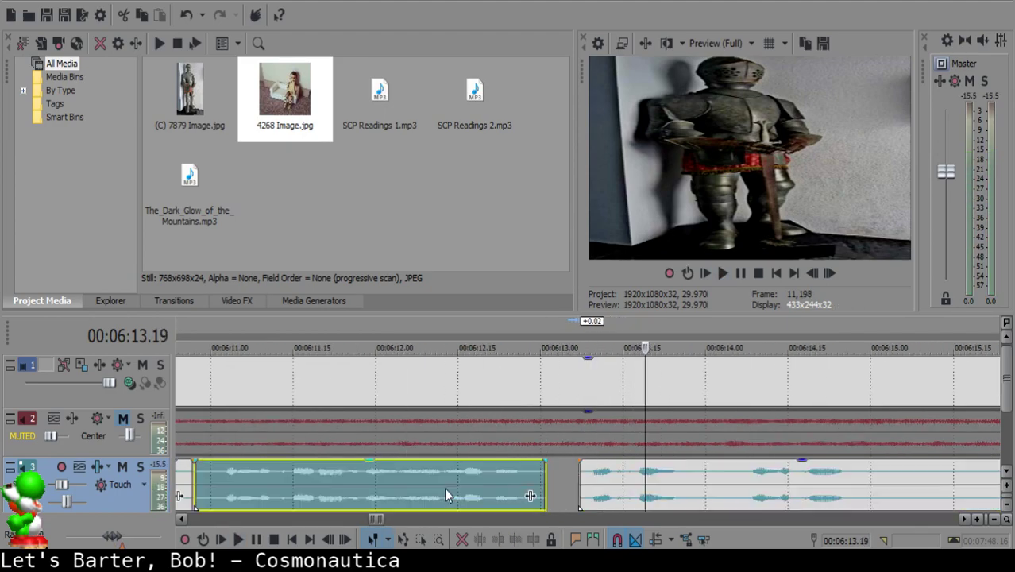
- Split the narration at about 00:06:13.28 and 00:06:14.03 and delete the silence between the cuts
click(619, 478)
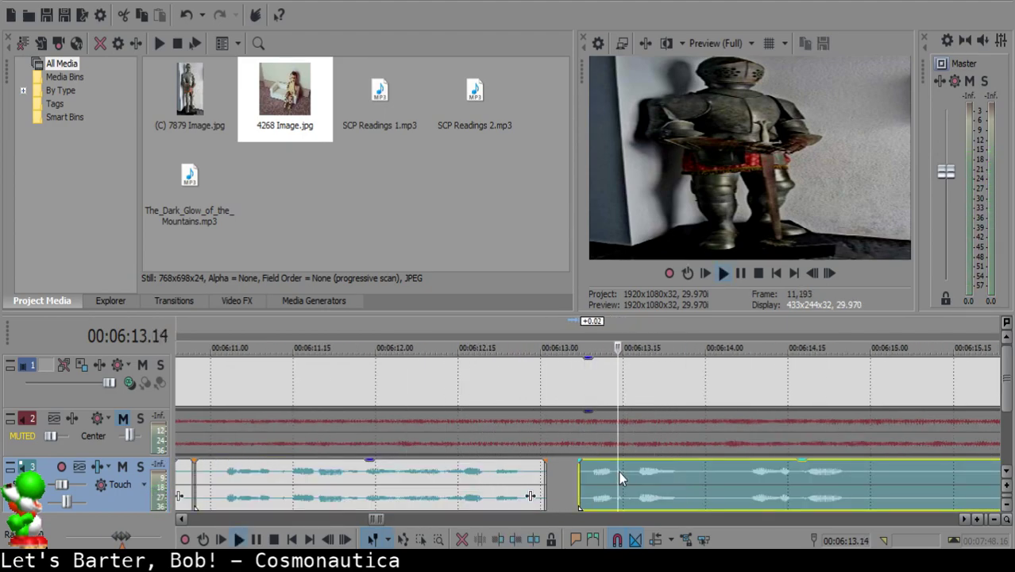
scroll(620, 477, up, 1)
key(space)
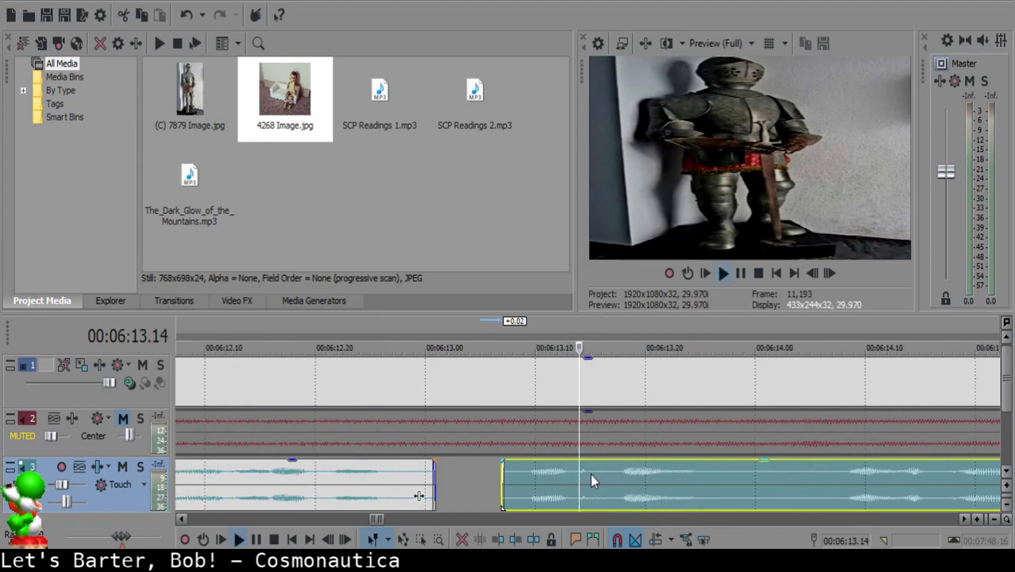
click(729, 477)
key(space)
key(s)
scroll(729, 473, down, 3)
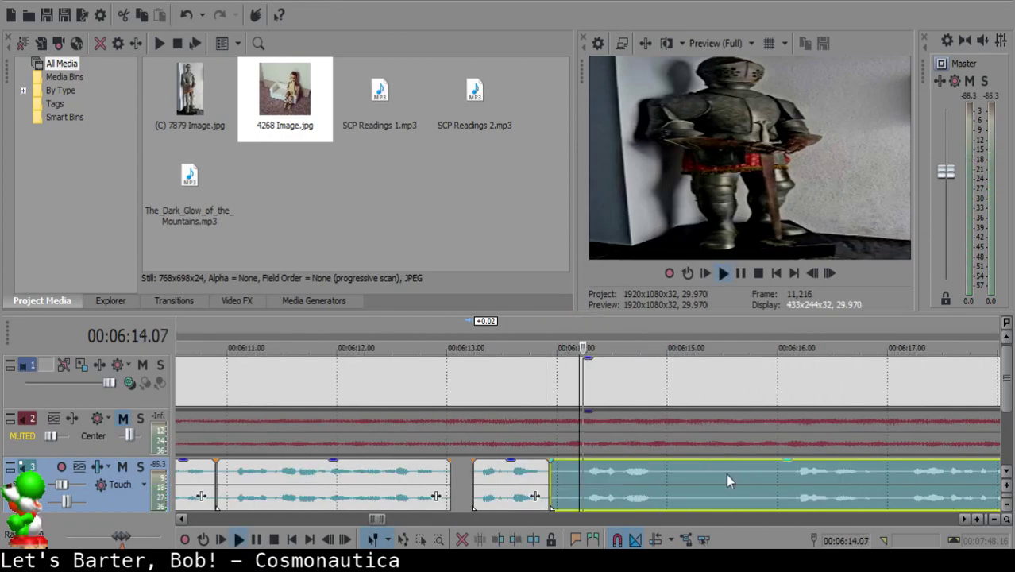
click(567, 480)
key(s)
click(557, 480)
key(Delete)
- Move the remaining narration to start at about 00:06:14.01 and play back the join
drag(593, 479, 581, 479)
click(494, 478)
key(space)
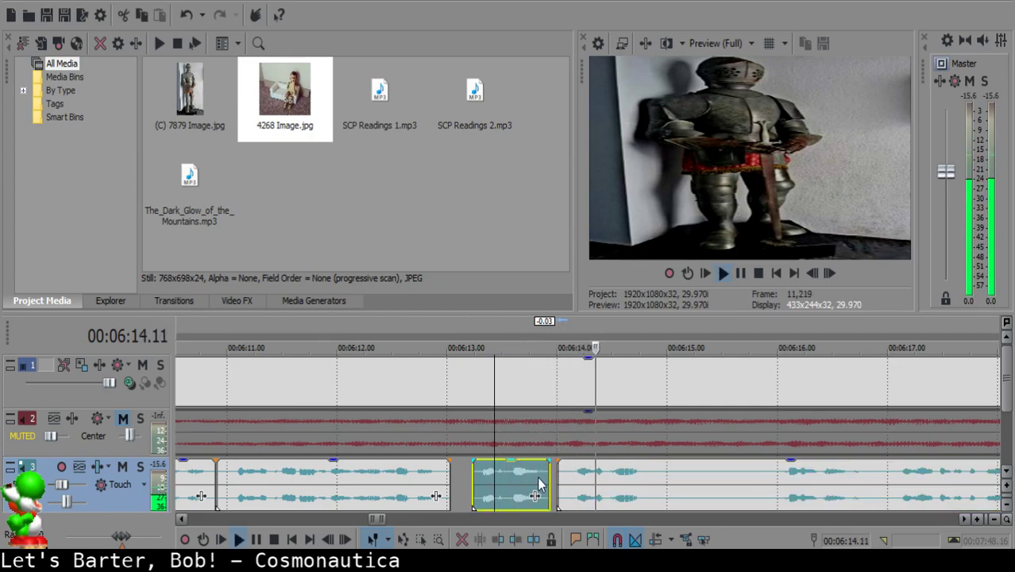
click(571, 482)
click(483, 474)
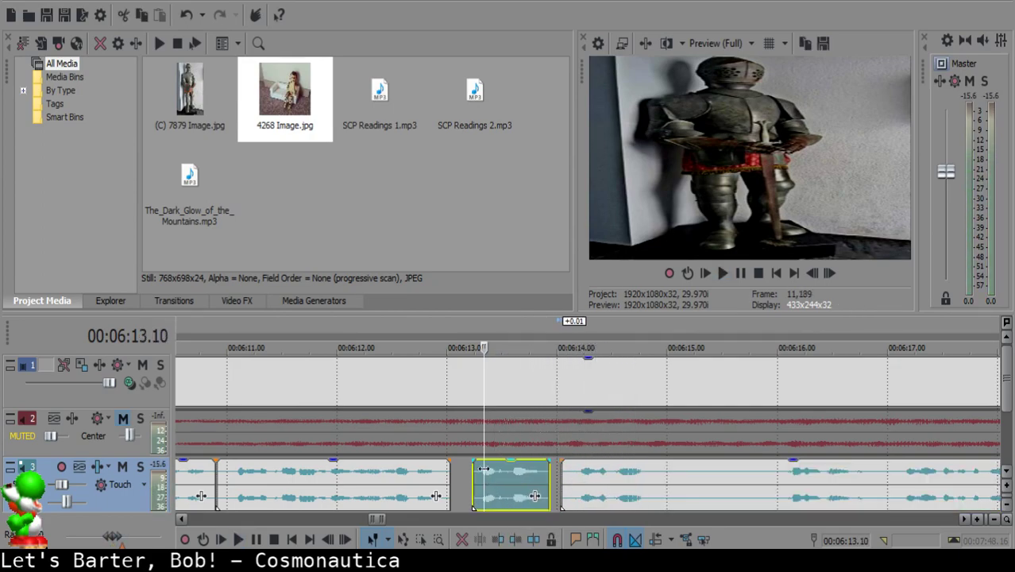
key(space)
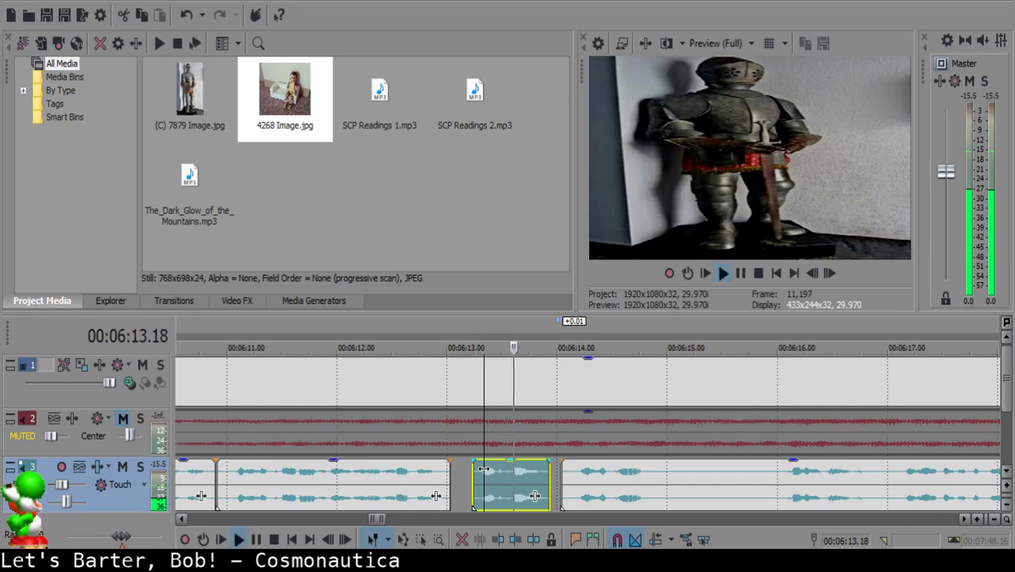
- Play back the phrase starting at about 00:06:14.01 and split the narration after it at about 00:06:14.29
click(663, 475)
click(663, 475)
key(space)
key(space)
key(s)
- Listen to the following section, split the narration at about 00:06:15.29 and delete the piece before that cut
click(801, 476)
key(space)
scroll(804, 477, down, 1)
scroll(804, 478, up, 1)
click(468, 469)
key(space)
key(space)
key(space)
key(s)
click(373, 475)
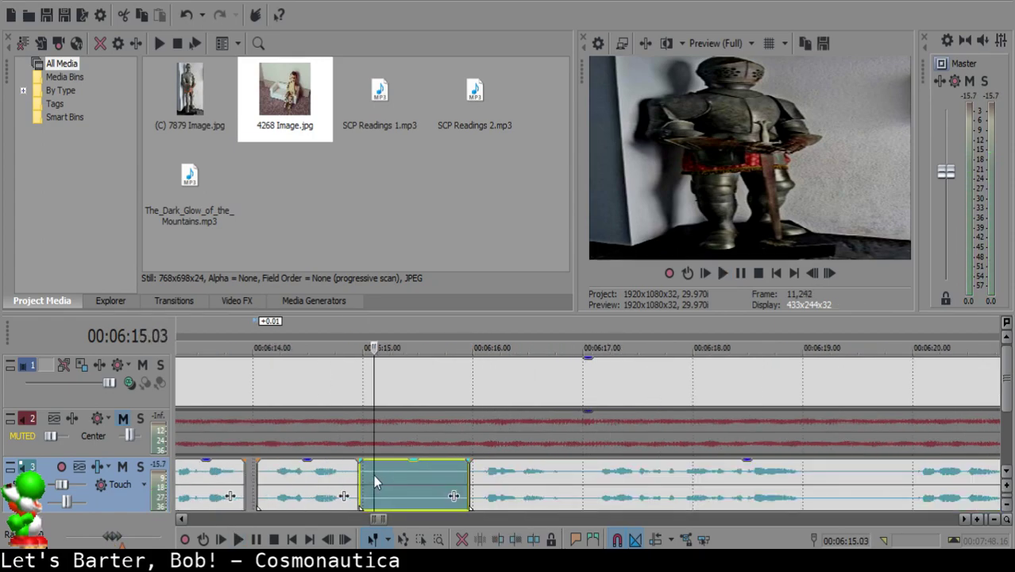
key(Delete)
- Move the remaining narration to start at about 00:06:15.06 and play back the join
drag(537, 481, 396, 492)
click(322, 472)
key(space)
key(Return)
click(279, 482)
key(space)
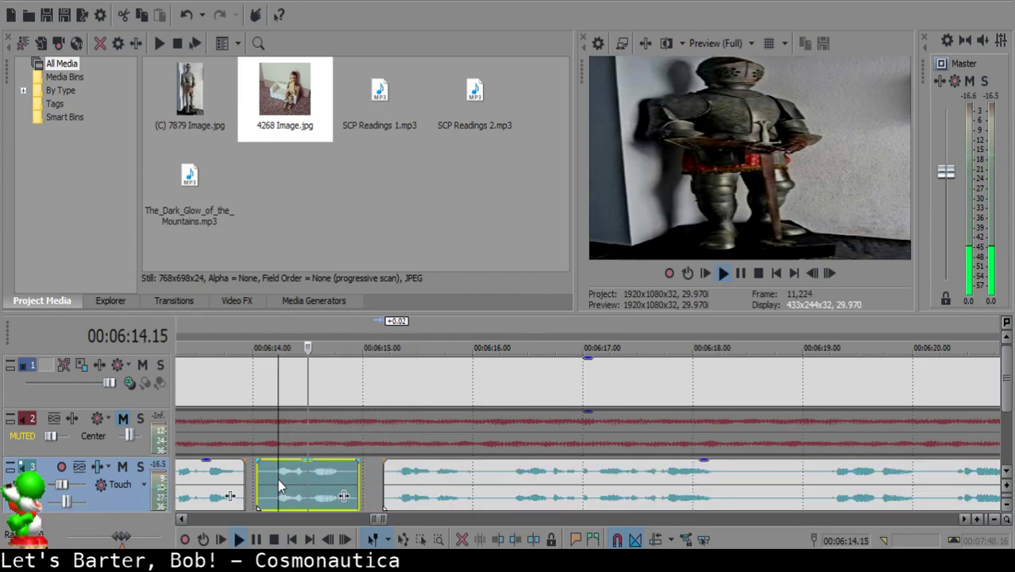
key(Return)
click(277, 474)
key(space)
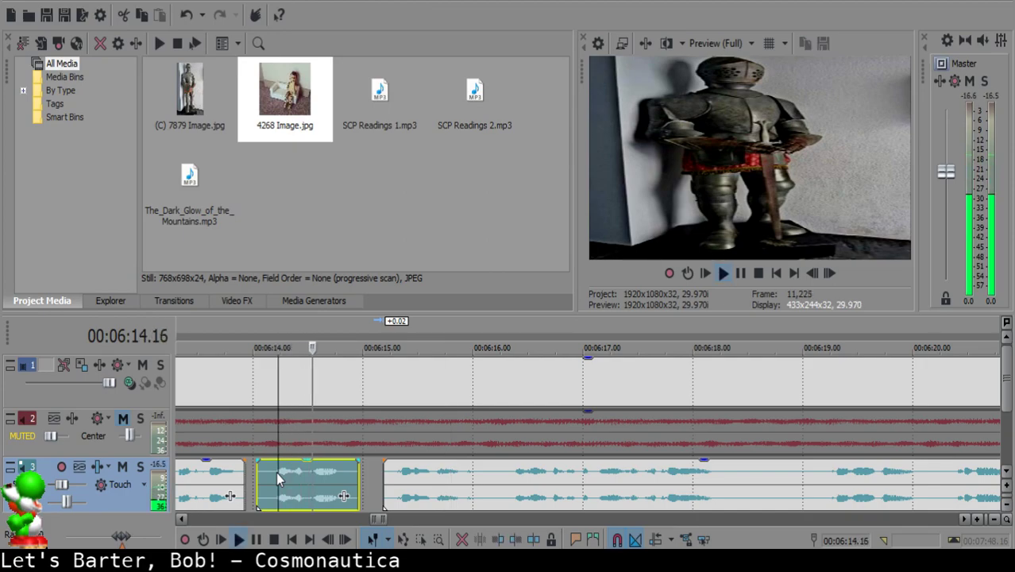
- Shift the remaining narration one frame later to about 00:06:15.07 and play back the join
click(406, 475)
click(317, 471)
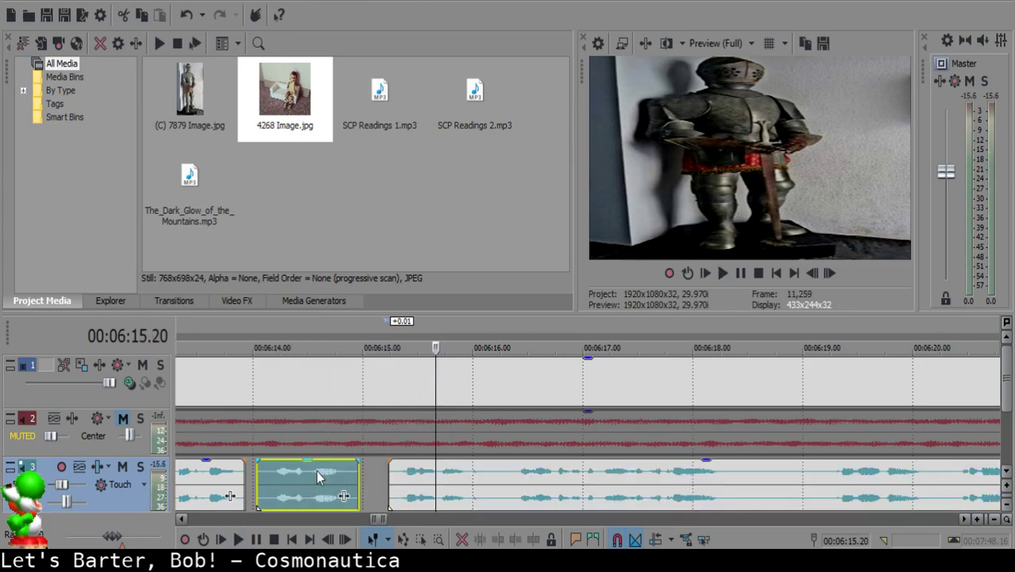
key(space)
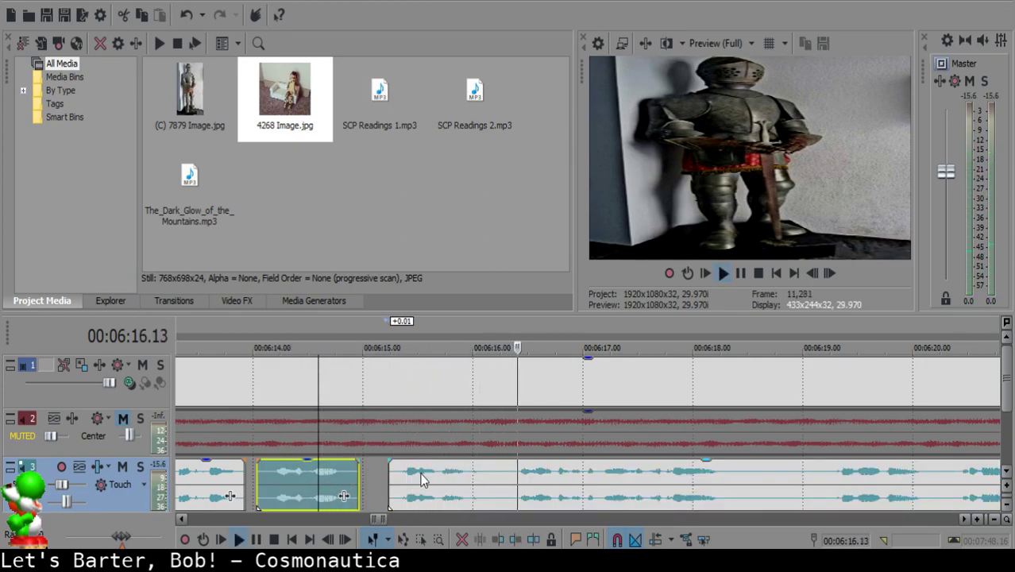
- Split the narration at about 00:06:16.02 and 00:06:16.07 and delete the piece between the cuts
click(398, 472)
click(487, 474)
click(481, 474)
click(481, 474)
key(space)
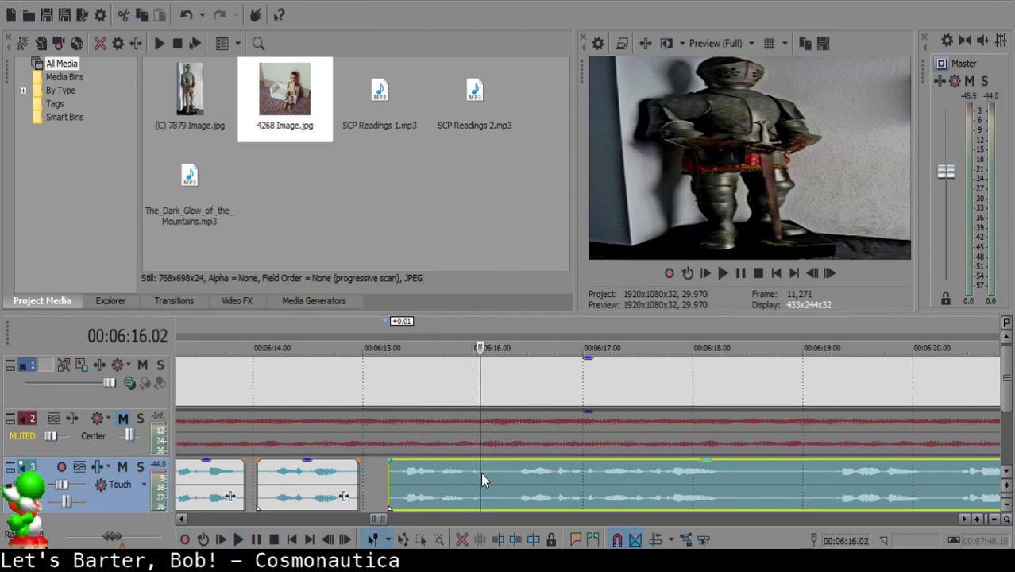
key(s)
key(space)
key(Return)
key(s)
click(492, 472)
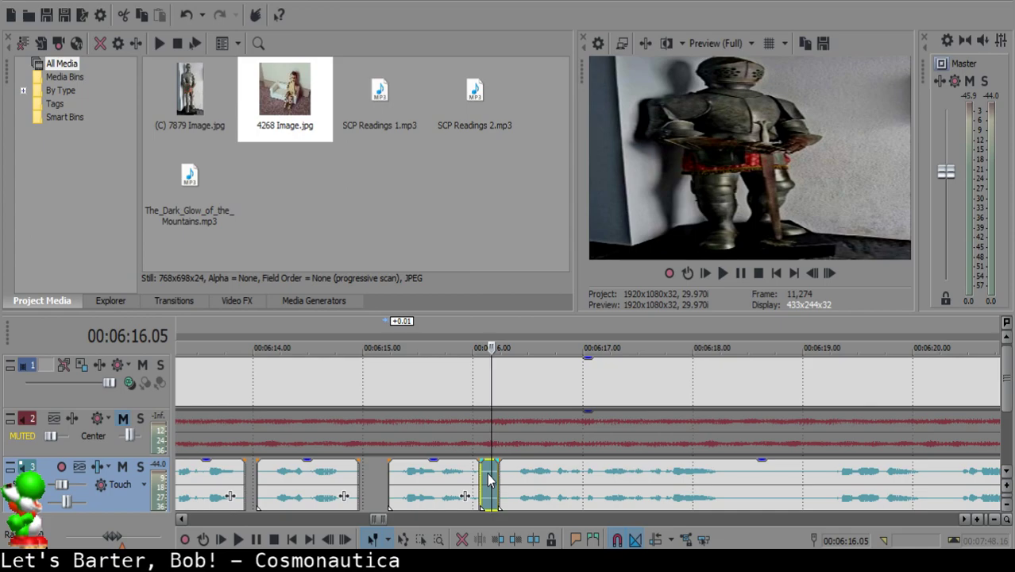
key(Delete)
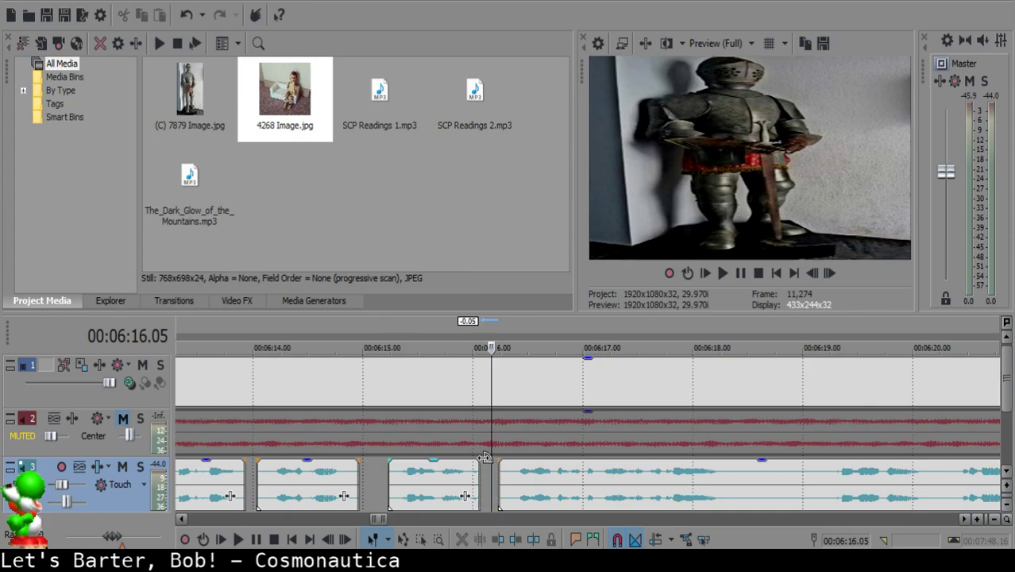
- Add a short fade-out to the narration clip ending at about 00:06:16.02 and play it back
click(483, 457)
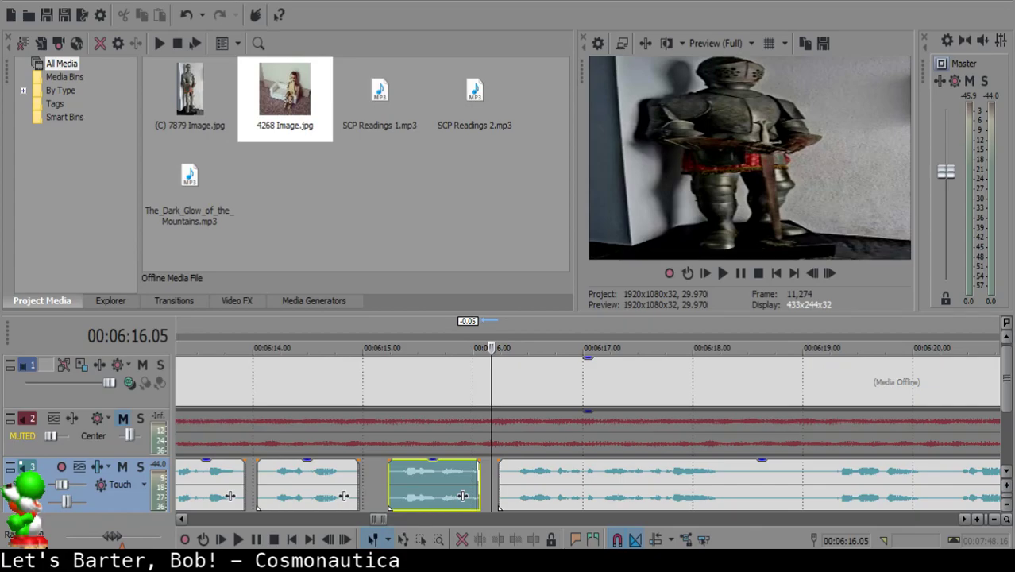
click(423, 472)
key(space)
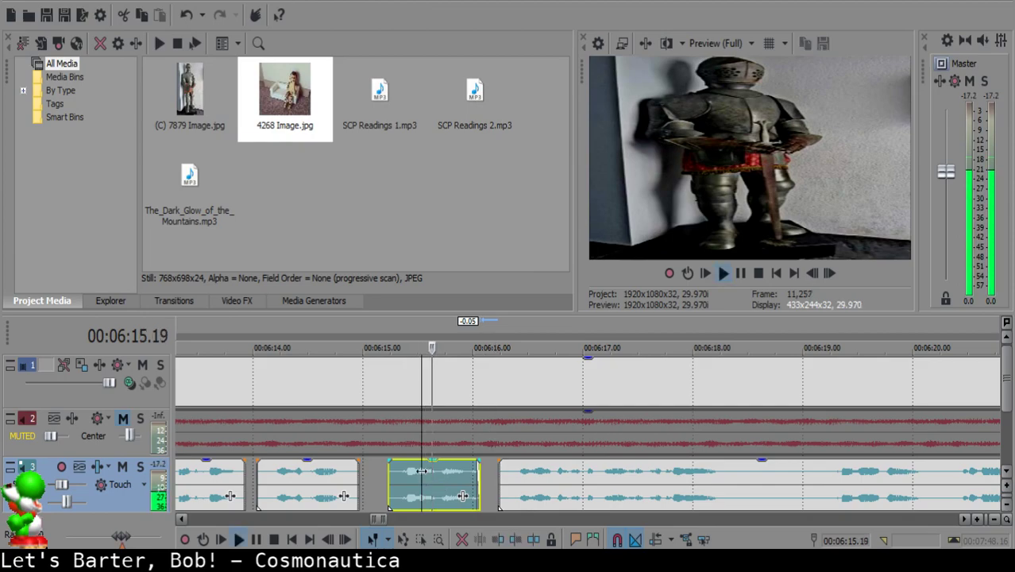
key(space)
- Shift the remaining narration one frame earlier to about 00:06:16.06 and play back the join
click(511, 482)
drag(512, 481, 507, 482)
click(413, 483)
key(space)
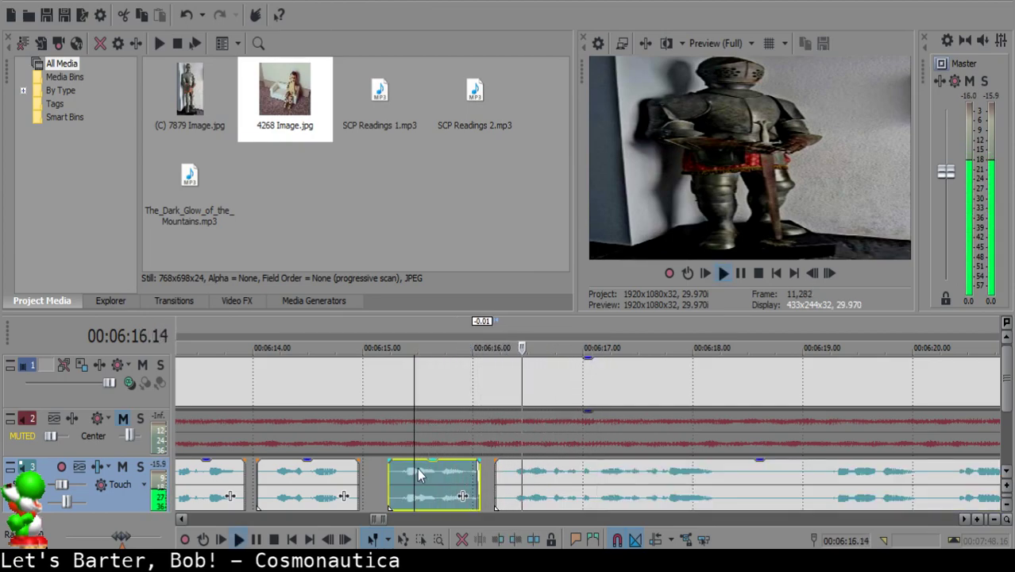
- Lengthen the fade-out of the narration clip ending at about 00:06:16.02 and play it back
key(space)
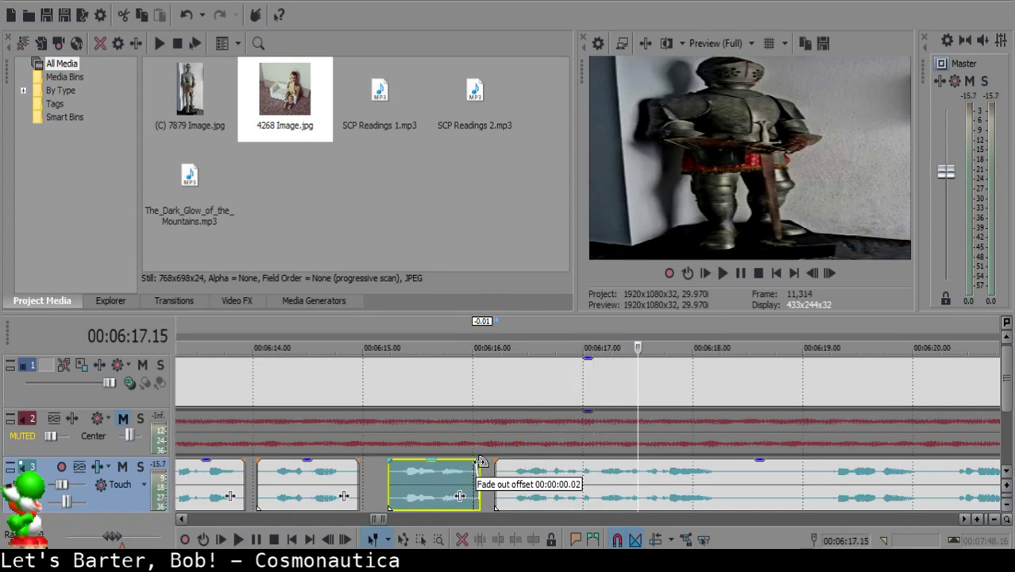
click(417, 475)
key(space)
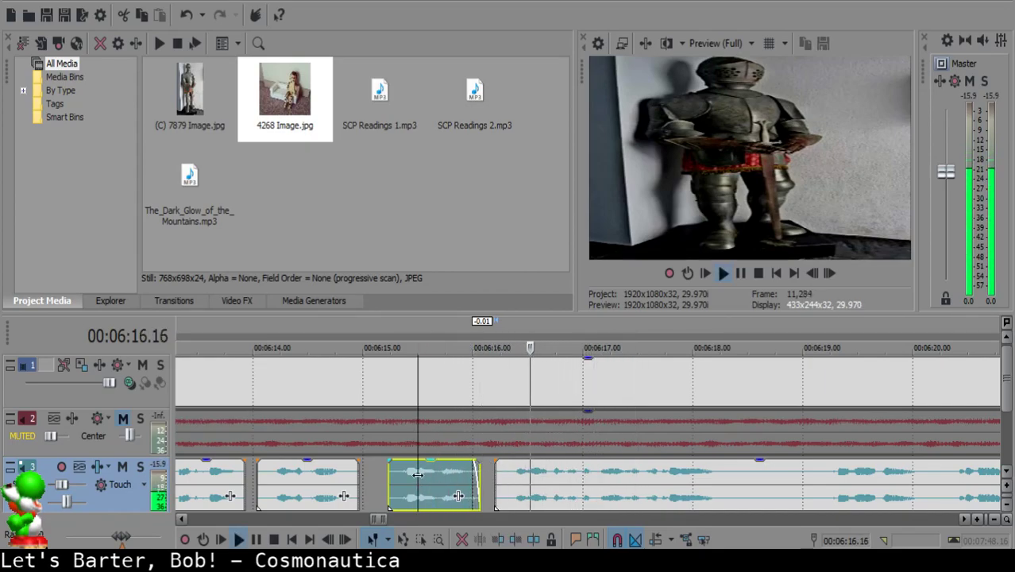
key(space)
click(429, 492)
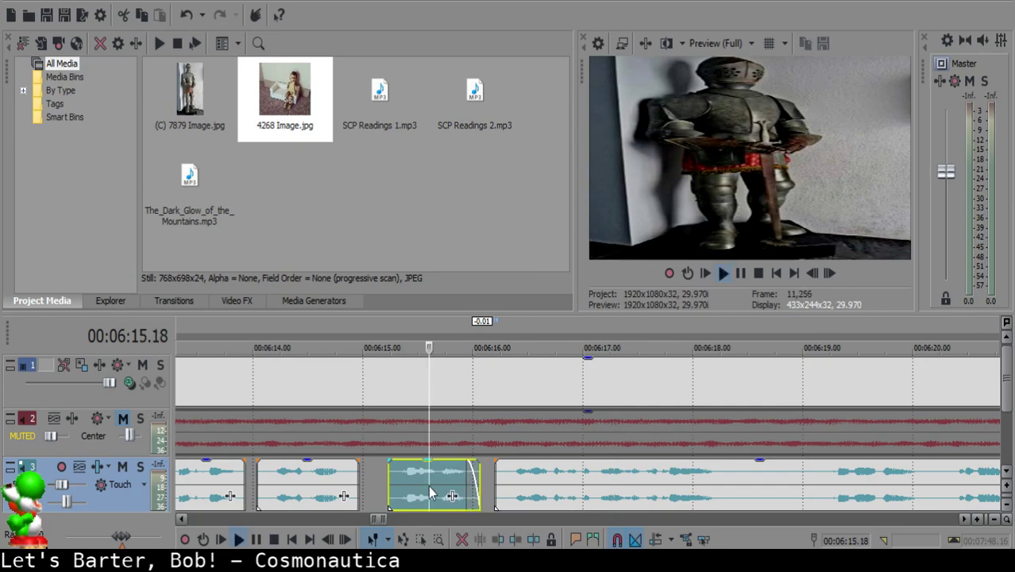
- Shift the remaining narration one frame earlier to about 00:06:16.05 and play back the join
click(521, 474)
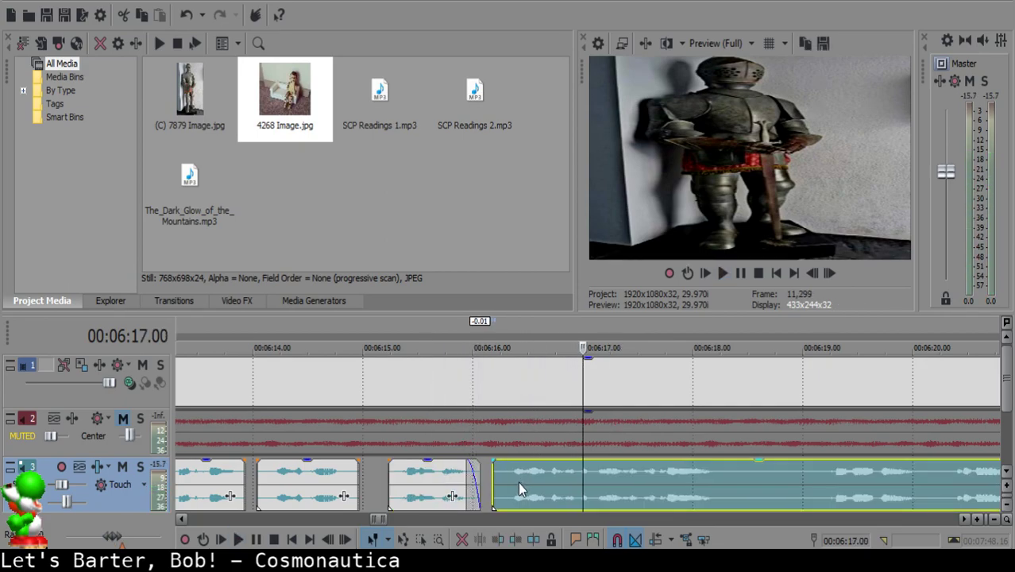
click(427, 487)
key(space)
scroll(664, 470, down, 3)
scroll(676, 460, down, 2)
scroll(668, 479, up, 4)
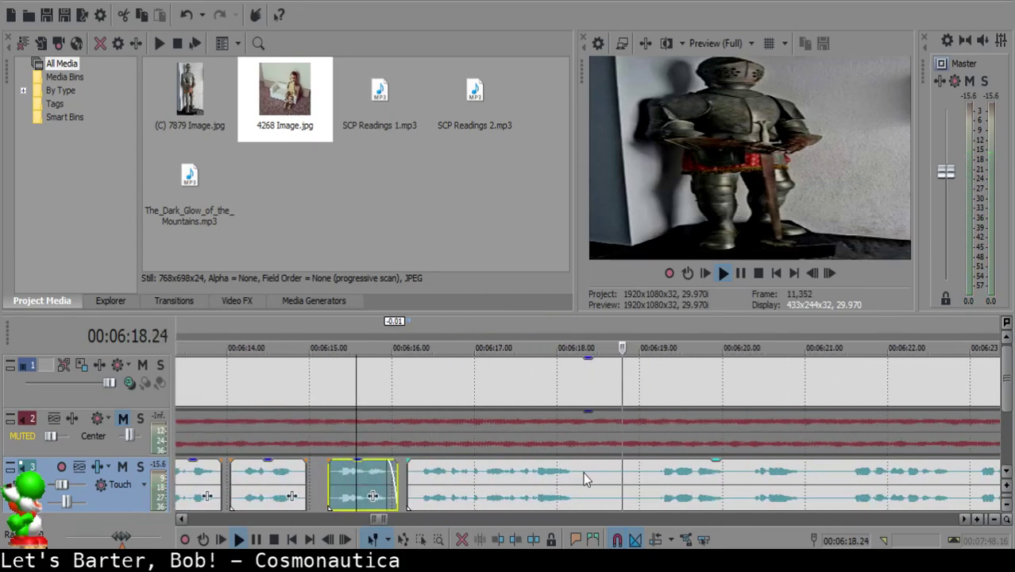
- Split the narration at about 00:06:18.09 and again before the next phrase, and delete the silence between the cuts
key(space)
click(583, 476)
key(s)
click(695, 475)
key(space)
scroll(695, 475, down, 2)
scroll(600, 485, up, 2)
click(514, 474)
key(space)
key(s)
click(468, 469)
key(Delete)
- Move the remaining narration to start at about 00:06:18.19 and play back the join
drag(551, 475, 488, 479)
click(417, 475)
key(space)
key(Return)
click(378, 477)
key(space)
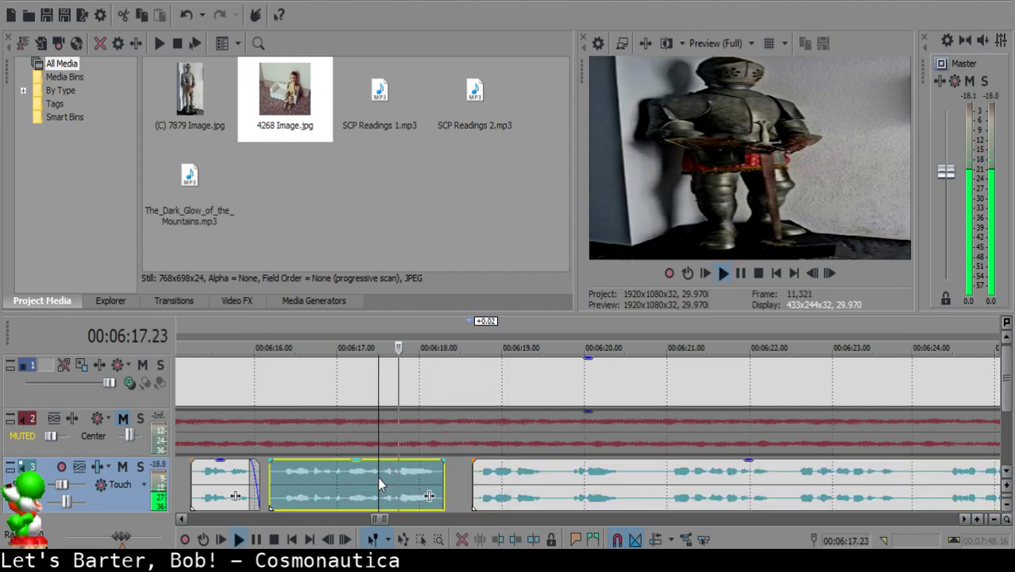
key(Return)
- Cut two frames out of the narration at about 00:06:19.18, closing the gap, and play back the join
click(552, 473)
key(s)
click(551, 473)
key(s)
key(Delete)
click(503, 474)
key(space)
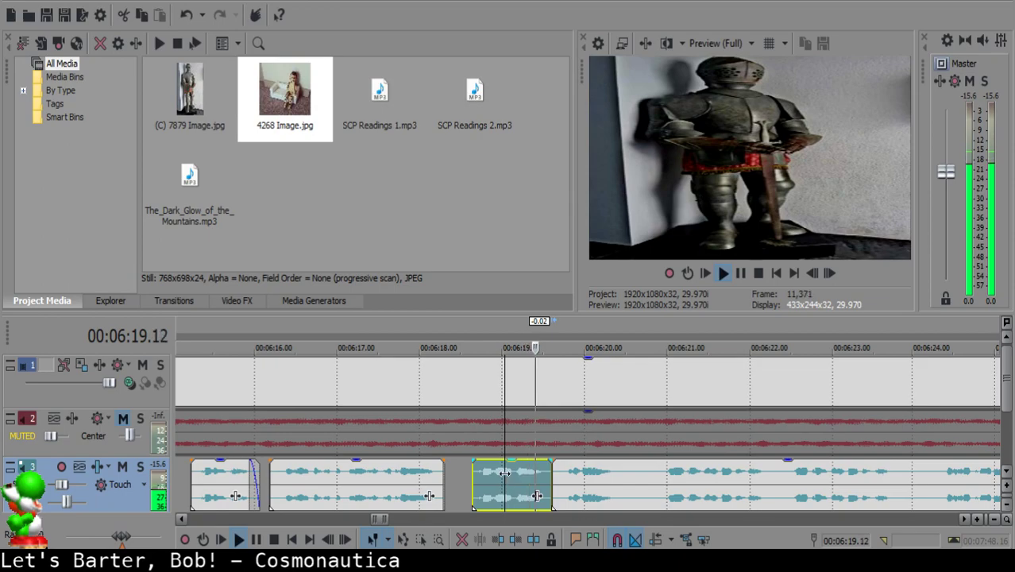
- Split the narration at about 00:06:20.16 and 00:06:22.12 and delete the unwanted take between the cuts
click(627, 472)
key(space)
key(s)
key(space)
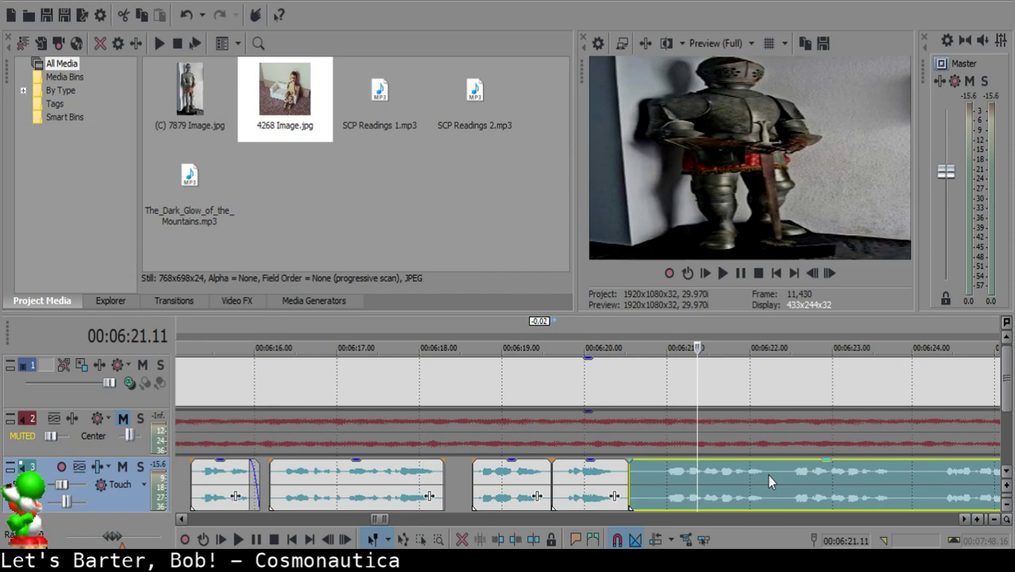
key(space)
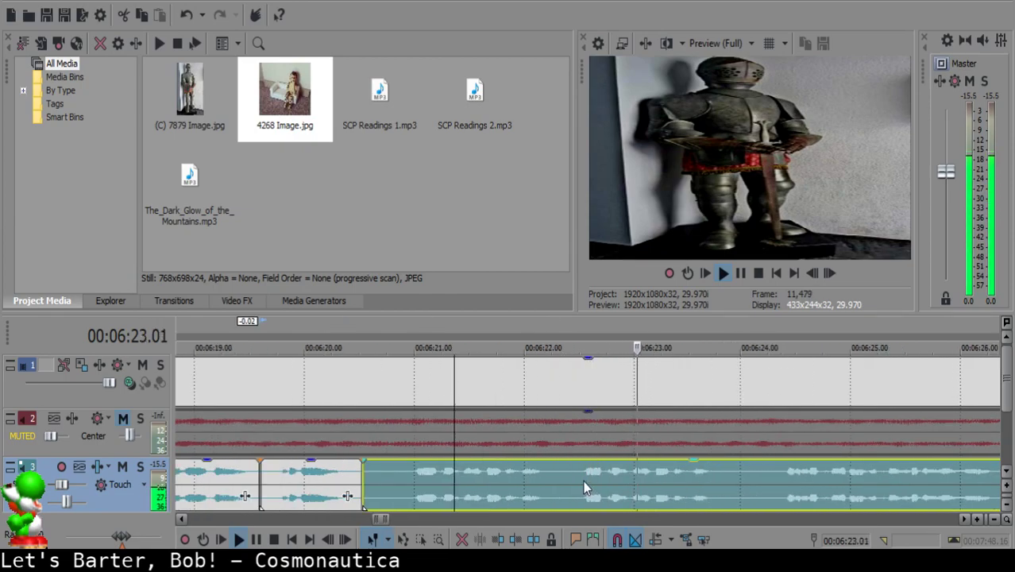
key(space)
key(s)
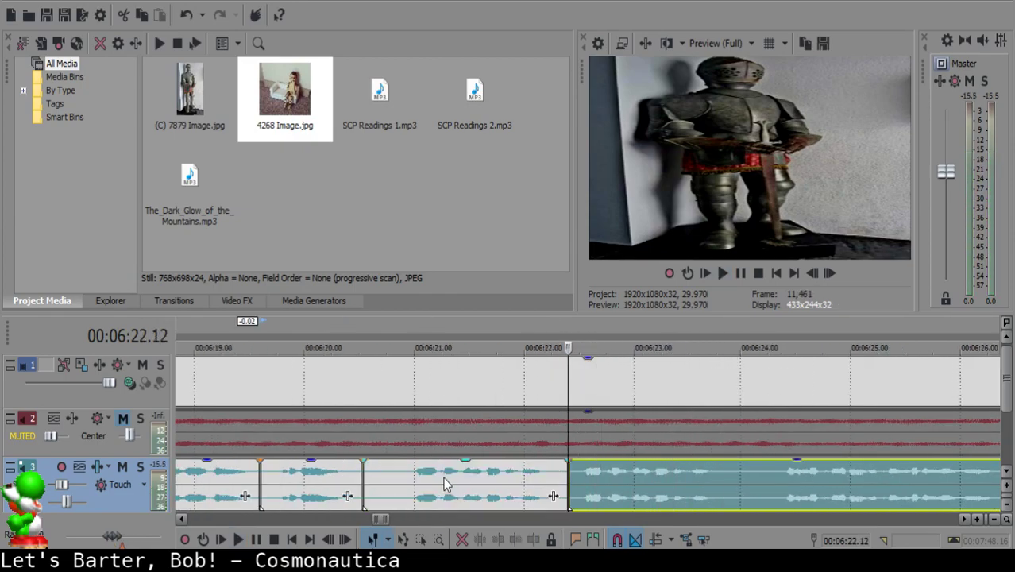
click(388, 476)
key(Delete)
- Move the remaining narration earlier to start at about 00:06:20.22 and play back the join
drag(670, 499, 397, 477)
click(310, 476)
key(space)
key(Return)
click(305, 476)
key(space)
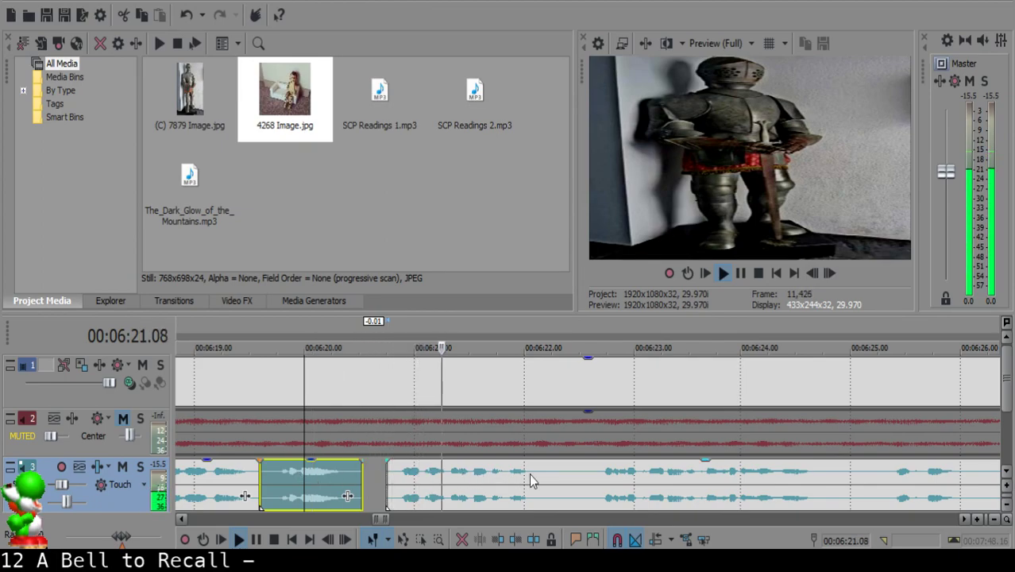
- Split the narration at about 00:06:22.04 and 00:06:22.18 and delete the pause between the cuts
click(608, 476)
key(s)
click(794, 487)
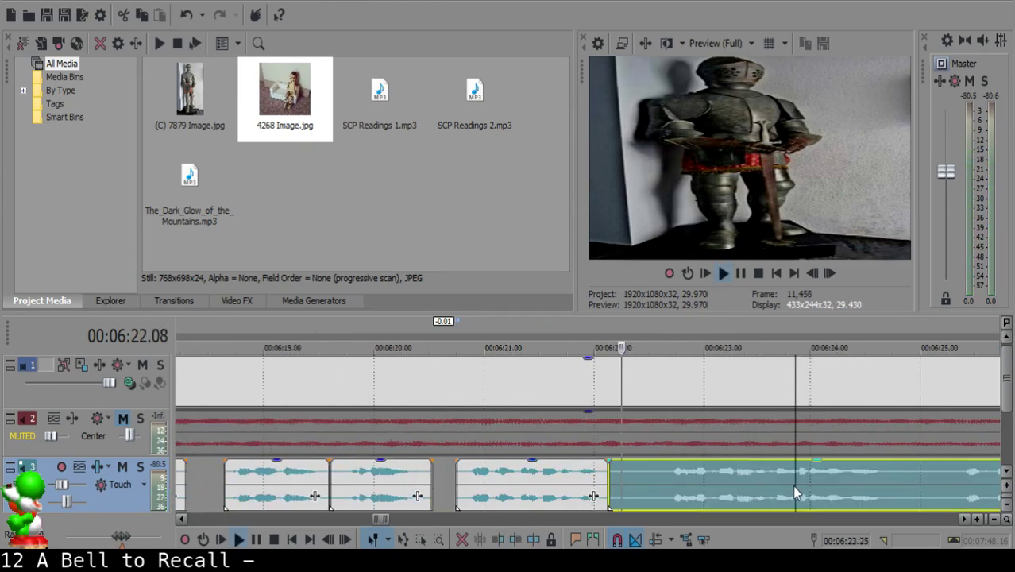
click(818, 487)
scroll(820, 487, down, 1)
click(495, 471)
key(space)
key(s)
click(481, 477)
scroll(486, 470, up, 3)
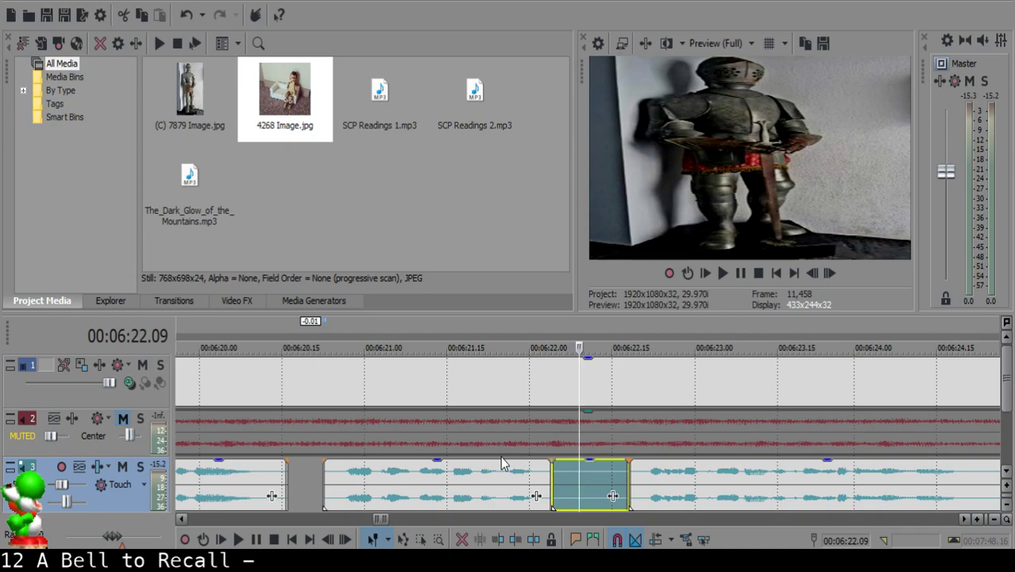
click(565, 475)
click(571, 477)
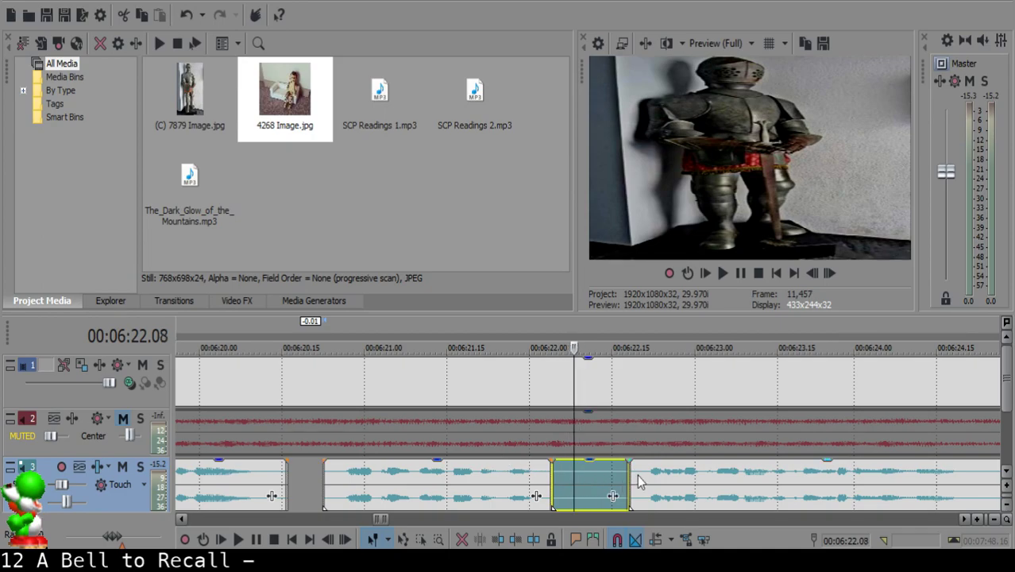
key(Delete)
- Move the remaining narration to start at about 00:06:22.07, fade out the end of the preceding phrase and play back the join
drag(642, 475, 540, 465)
click(518, 476)
key(space)
key(Return)
click(472, 478)
key(space)
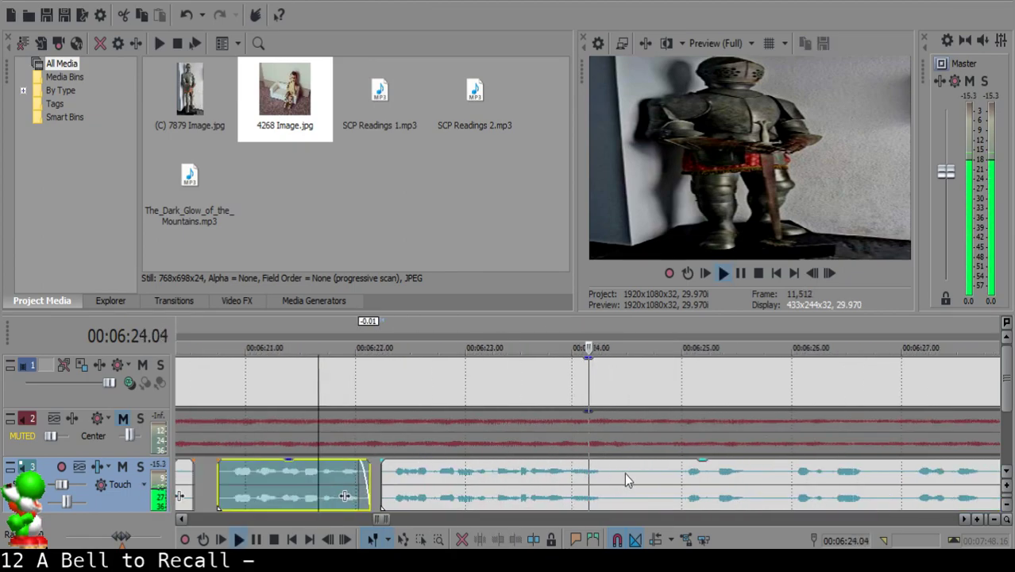
- Split the narration at about 00:06:24.12 and 00:06:24.27 and delete the pause between the cuts
click(615, 477)
key(space)
key(space)
key(s)
click(669, 479)
key(space)
key(space)
key(s)
click(664, 482)
key(Delete)
- Move the remaining narration earlier to start at about 00:06:24.20 and play back the join
click(553, 475)
key(space)
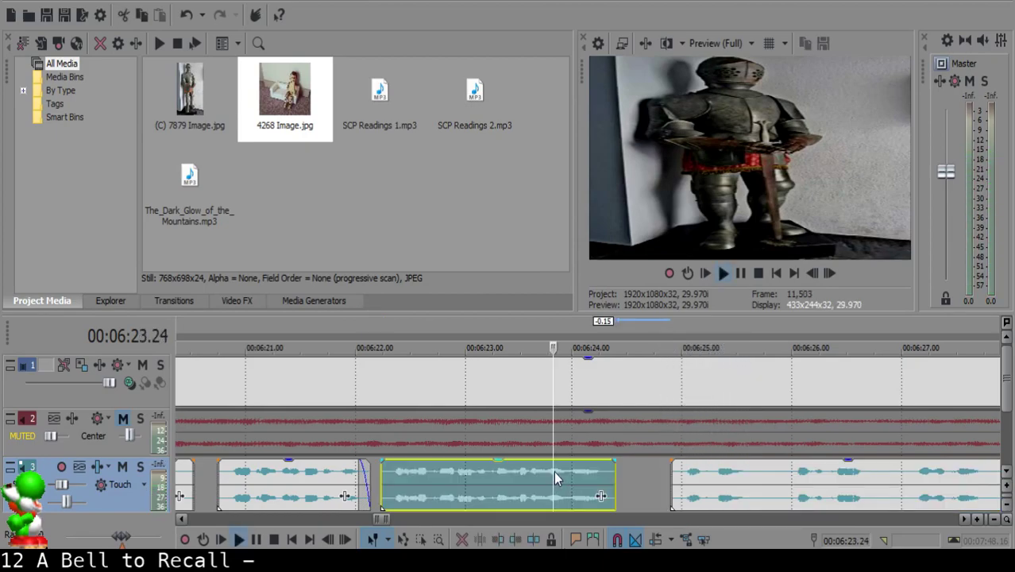
drag(712, 485, 676, 482)
click(548, 478)
key(space)
key(space)
click(538, 479)
key(space)
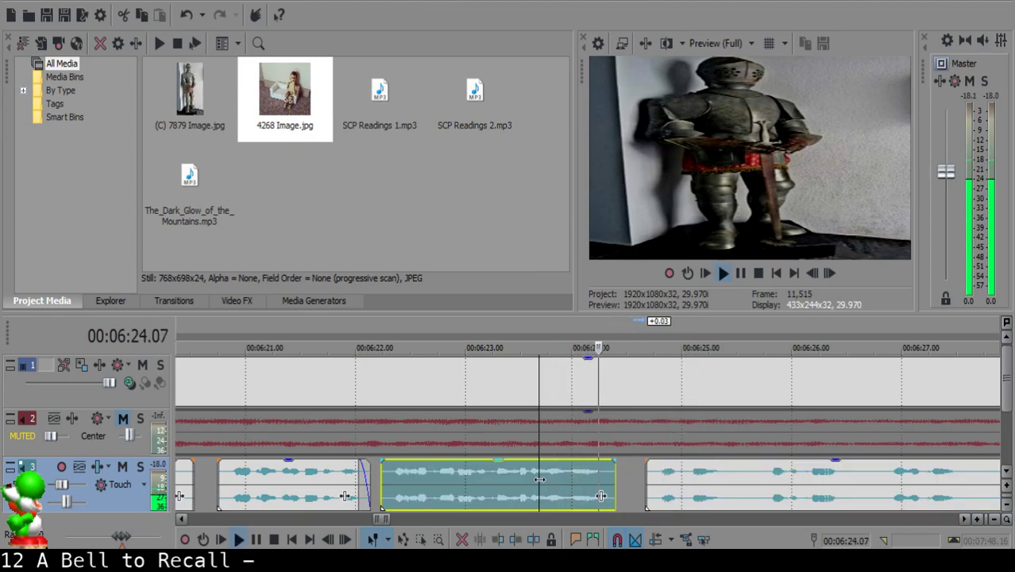
- Shift the remaining narration two frames later to start at about 00:06:24.22 and play it back
click(713, 473)
drag(713, 474, 718, 475)
click(536, 470)
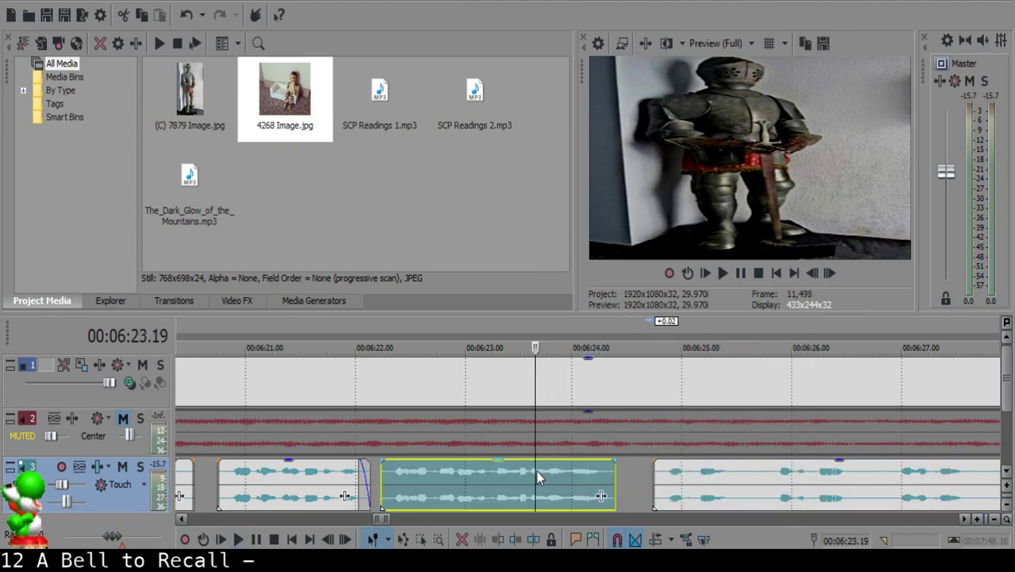
scroll(635, 493, right, 2)
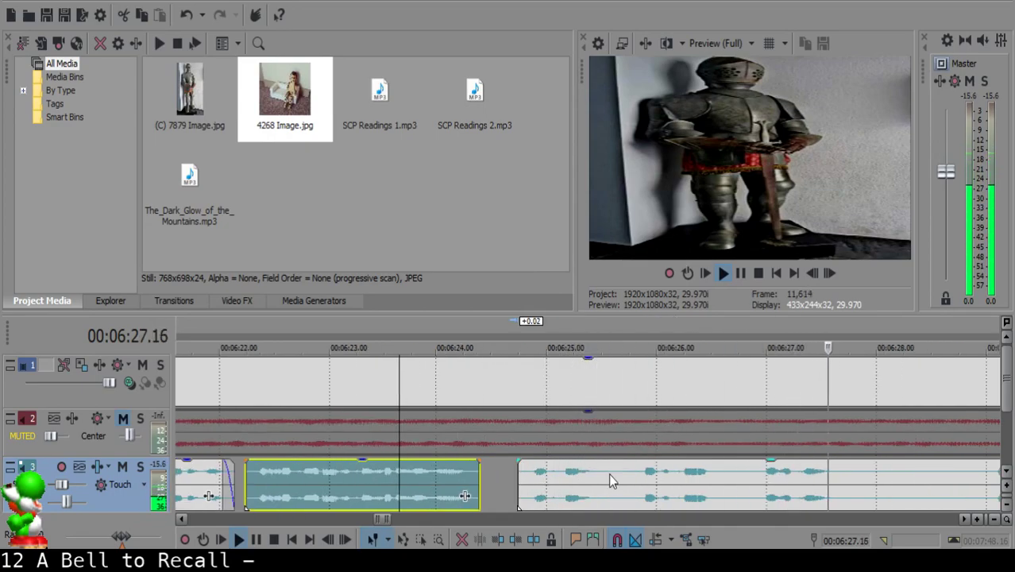
- Split the narration at about 00:06:25.17 and 00:06:26.25 and delete the unwanted take between the cuts
click(609, 473)
key(s)
click(747, 488)
key(s)
key(space)
key(space)
click(713, 481)
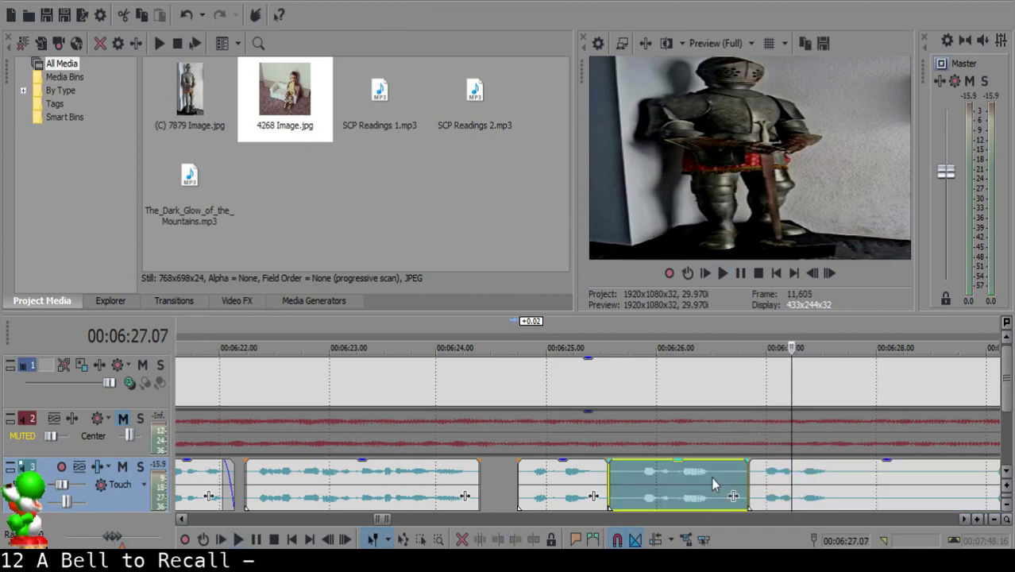
key(Delete)
- Close the gap by moving the remaining narration back to about 00:06:25.17 and play back the join
drag(819, 506, 681, 494)
click(541, 477)
key(space)
scroll(681, 497, down, 3)
scroll(659, 486, up, 3)
- Split the narration at about 00:06:26.14 and 00:06:27.20 and delete the pause between the cuts
click(635, 470)
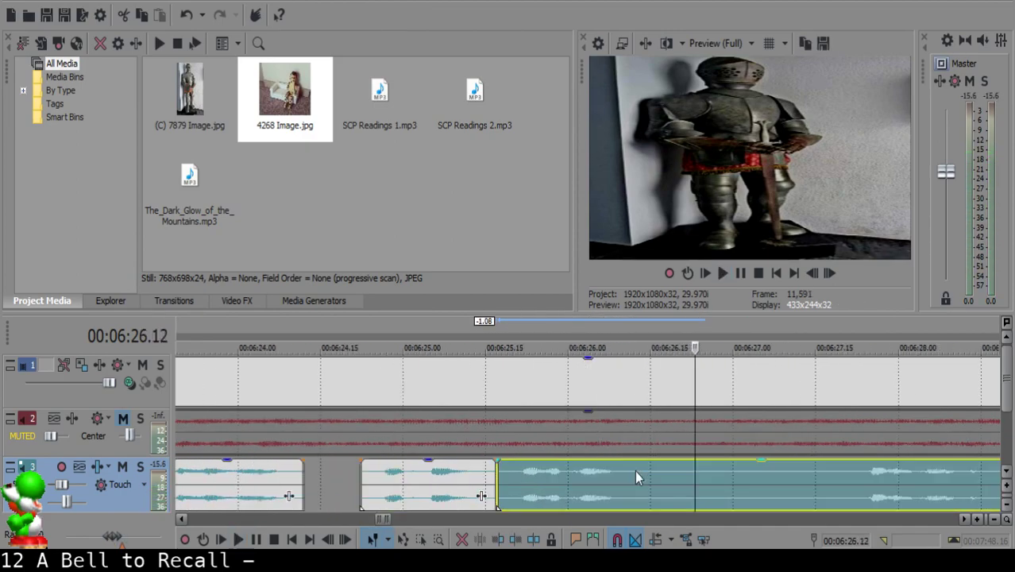
click(645, 473)
key(s)
scroll(646, 472, down, 2)
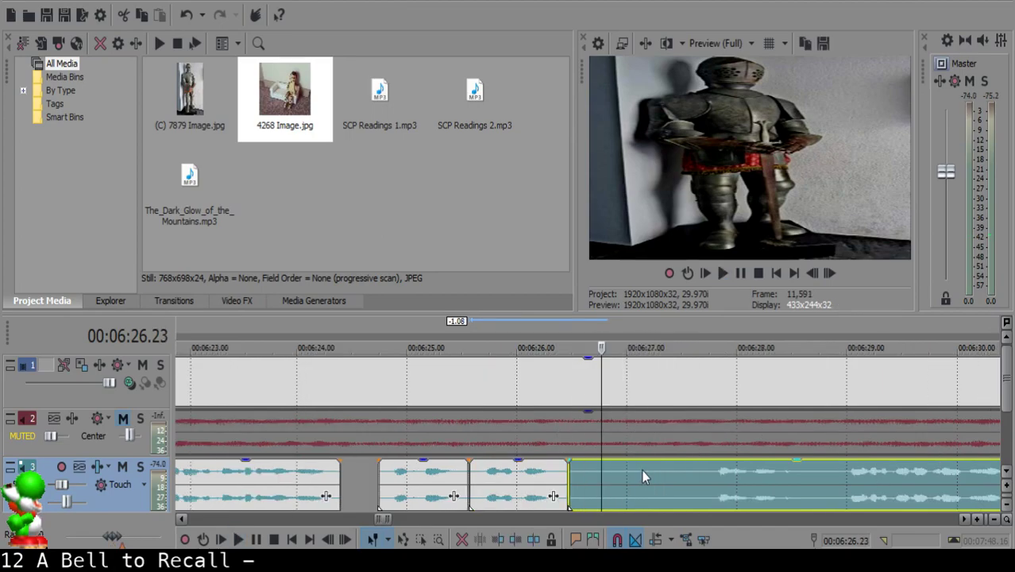
click(701, 507)
key(space)
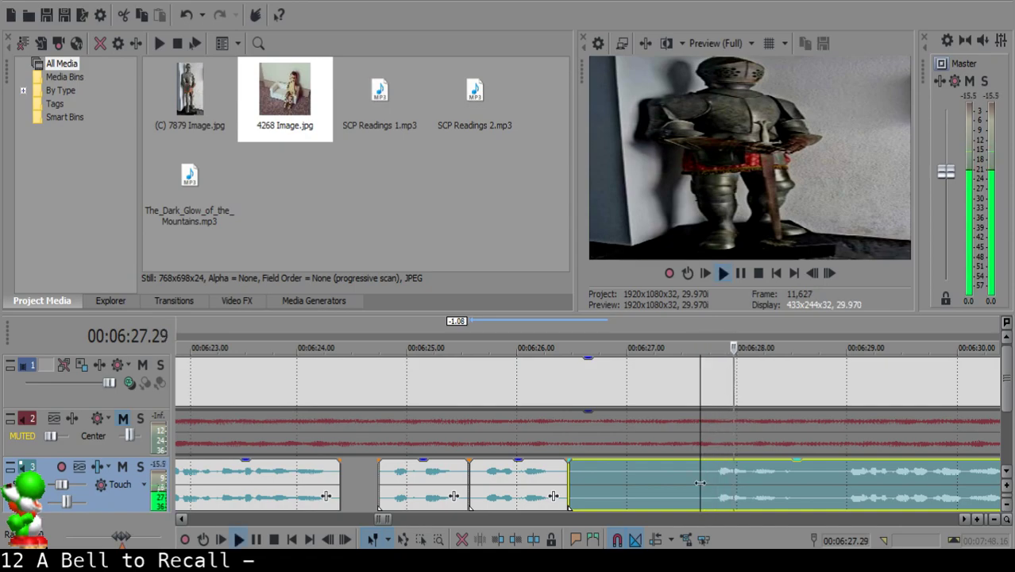
key(space)
key(s)
click(588, 475)
click(594, 475)
key(Delete)
- Move the remaining narration earlier to start at about 00:06:26.21 and play back the join
drag(725, 492, 625, 491)
click(535, 492)
key(space)
- Split the narration at about 00:06:27.20 and 00:06:27.27 and delete the short piece between the cuts
click(699, 477)
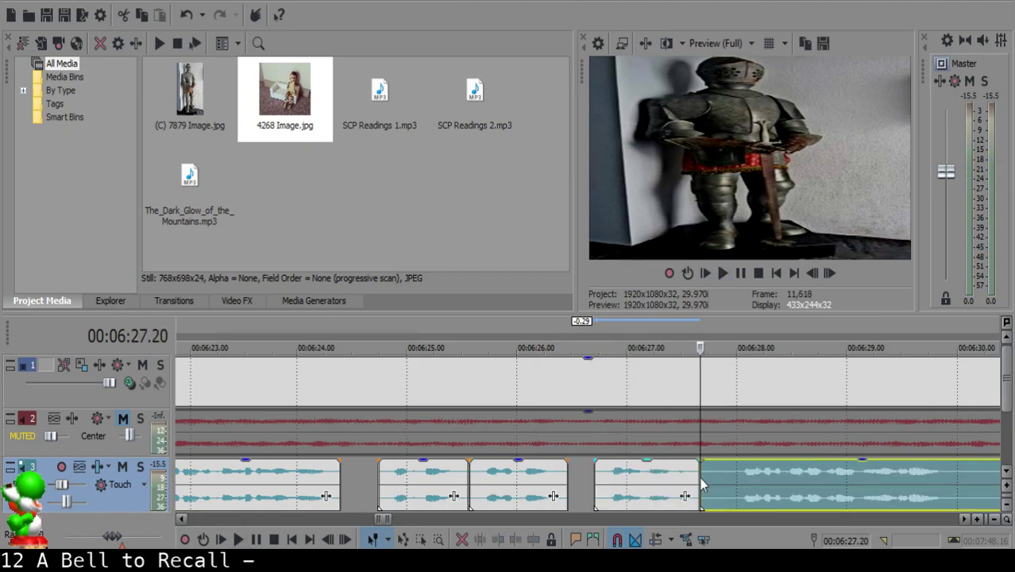
scroll(870, 497, down, 3)
scroll(873, 493, up, 3)
click(415, 473)
key(space)
key(s)
click(400, 475)
key(Delete)
- Close the gap at about 00:06:27.20, fade out the last eight frames or so of the preceding phrase and play back the join
drag(465, 477, 375, 462)
click(345, 479)
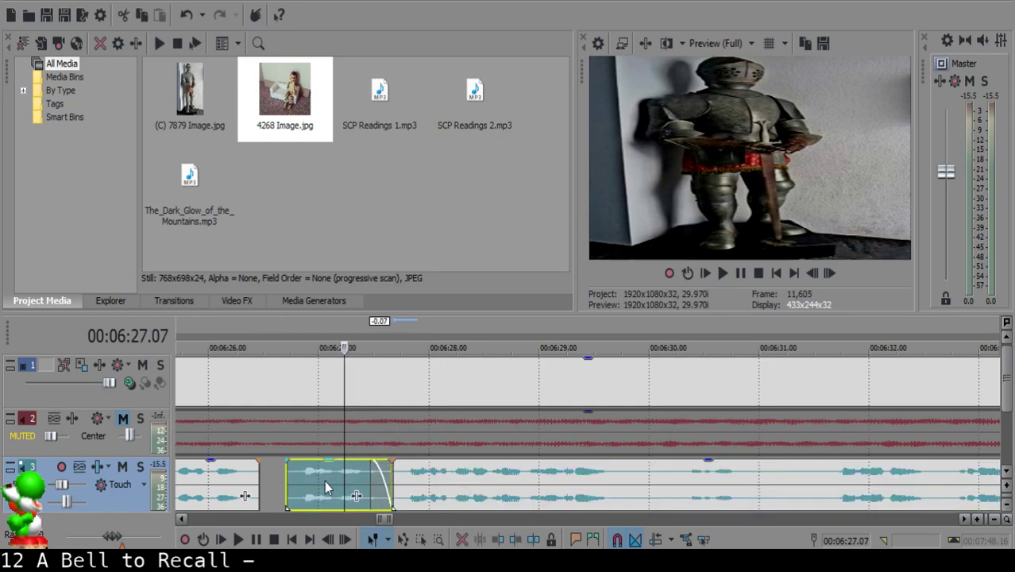
key(space)
key(Return)
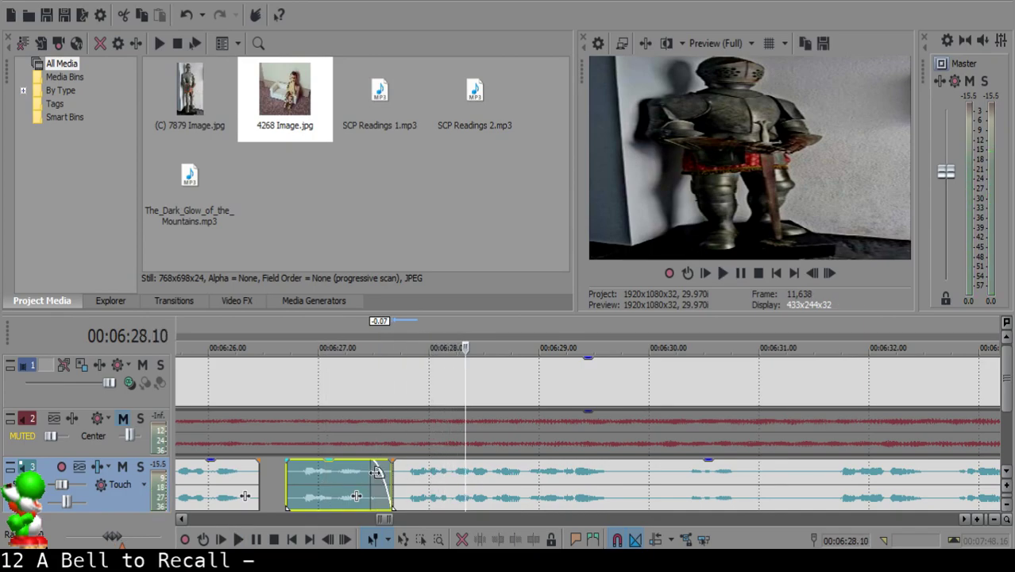
key(space)
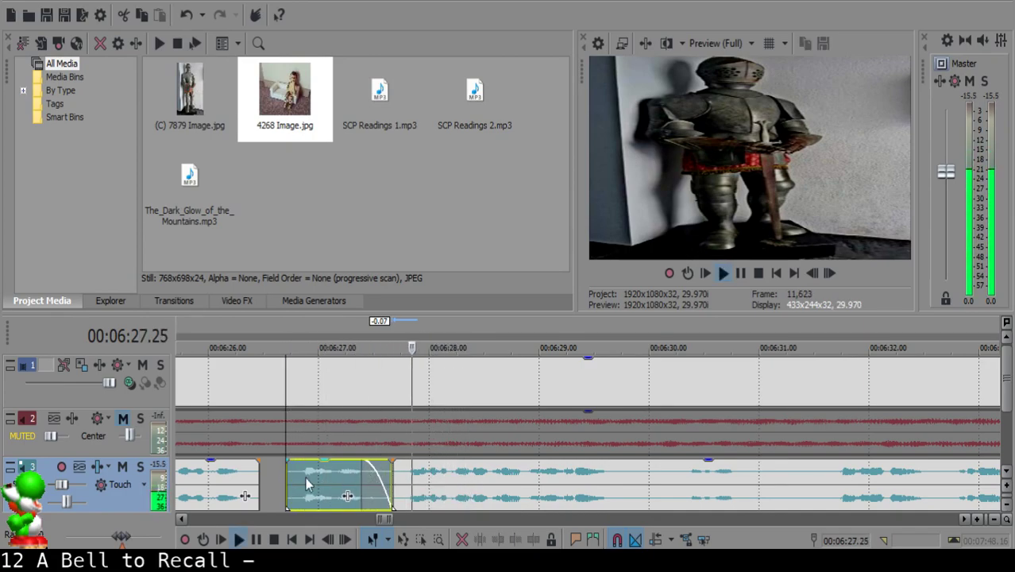
- Split the narration at about 00:06:29.22 and 00:06:31.20 and delete the unwanted section between the cuts
scroll(477, 480, down, 5)
scroll(582, 478, up, 3)
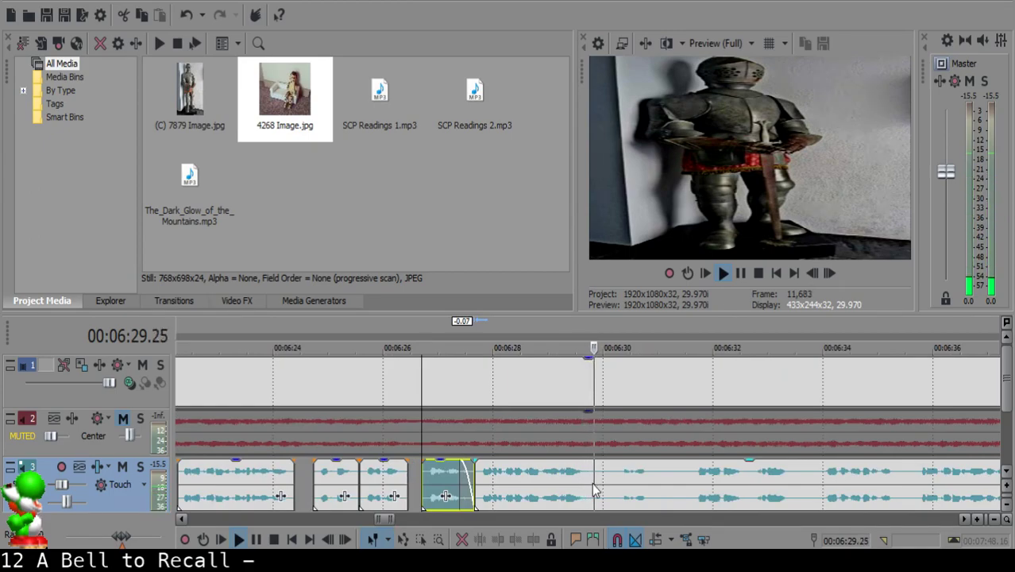
click(588, 475)
key(s)
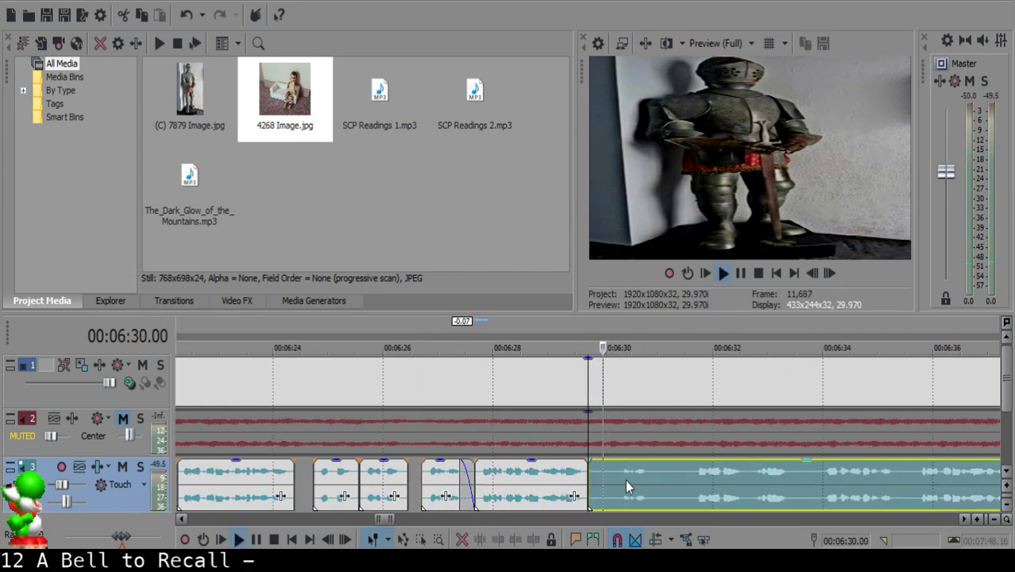
click(693, 472)
key(s)
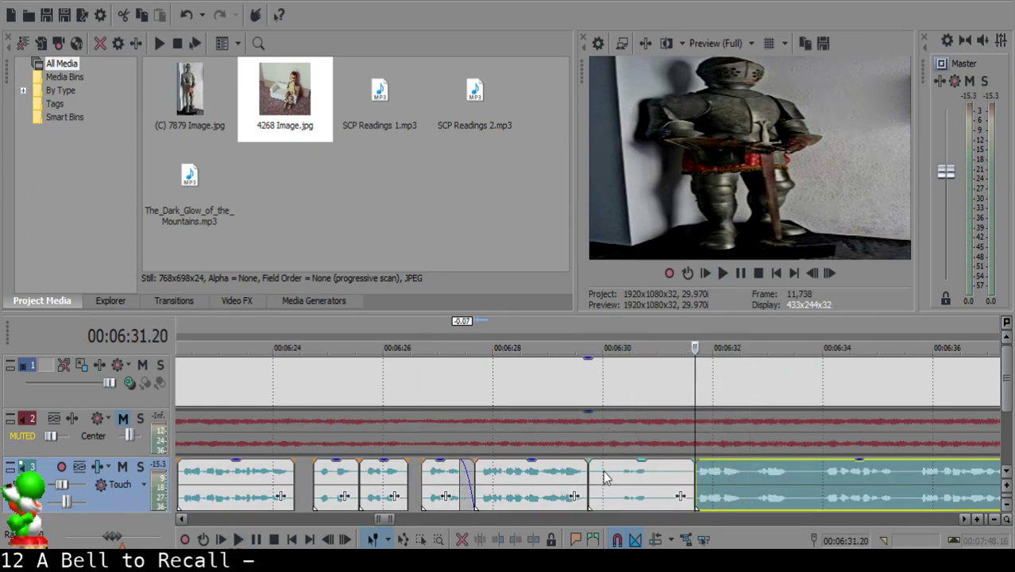
click(603, 472)
key(Delete)
- Move the remaining narration earlier to start at about 00:06:30.00 and play back the join
drag(695, 492, 684, 493)
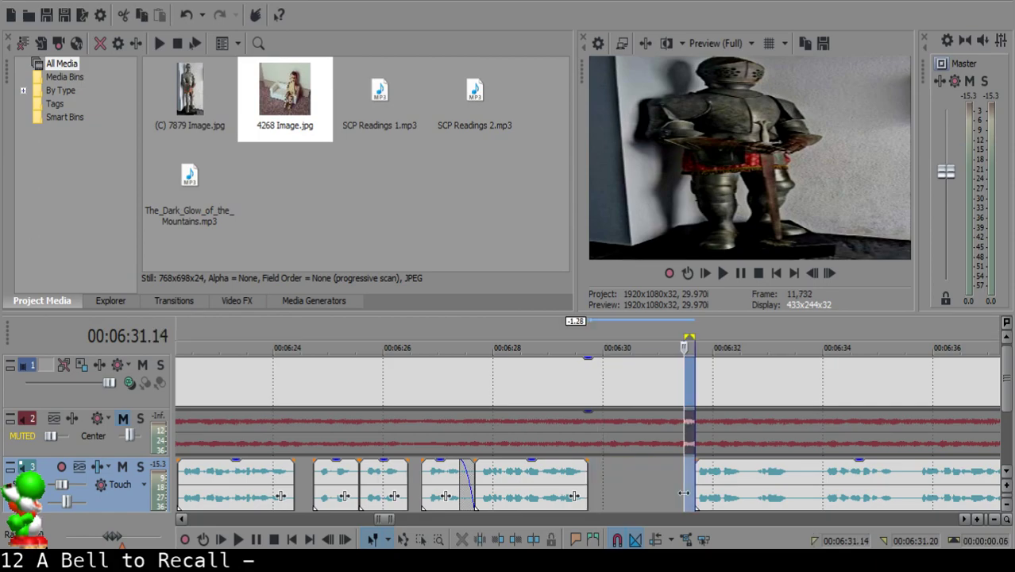
click(600, 471)
drag(767, 496, 669, 484)
click(561, 480)
key(space)
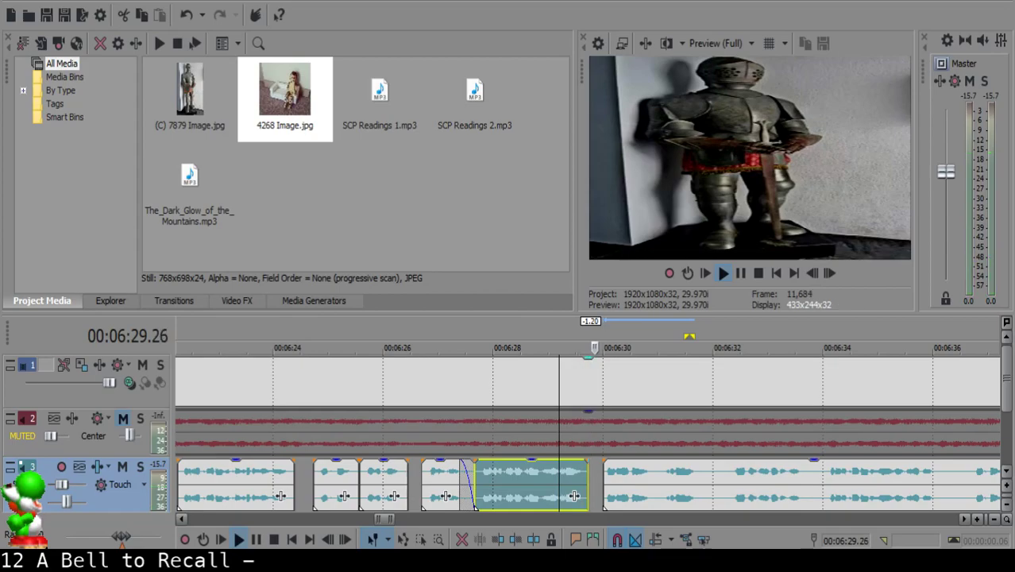
key(Return)
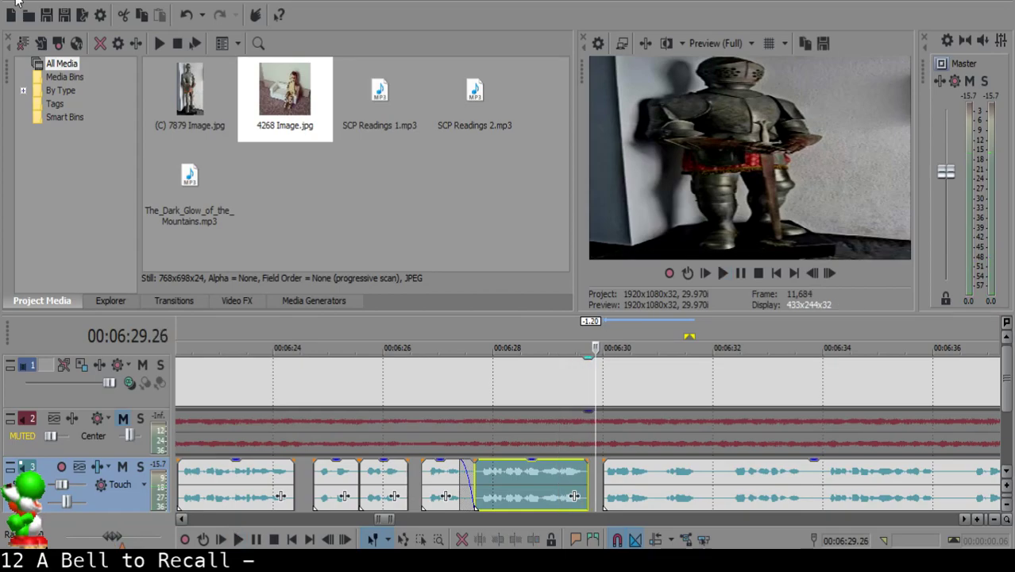
click(525, 477)
key(space)
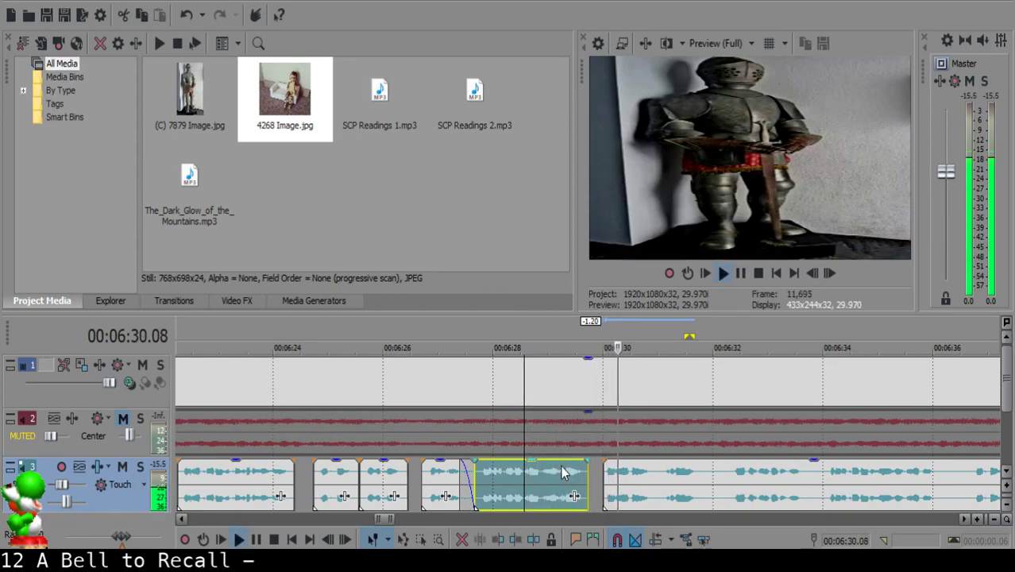
key(Return)
- Shift the remaining narration four frames later to start at about 00:06:30.04 and play back the join
drag(611, 479, 620, 481)
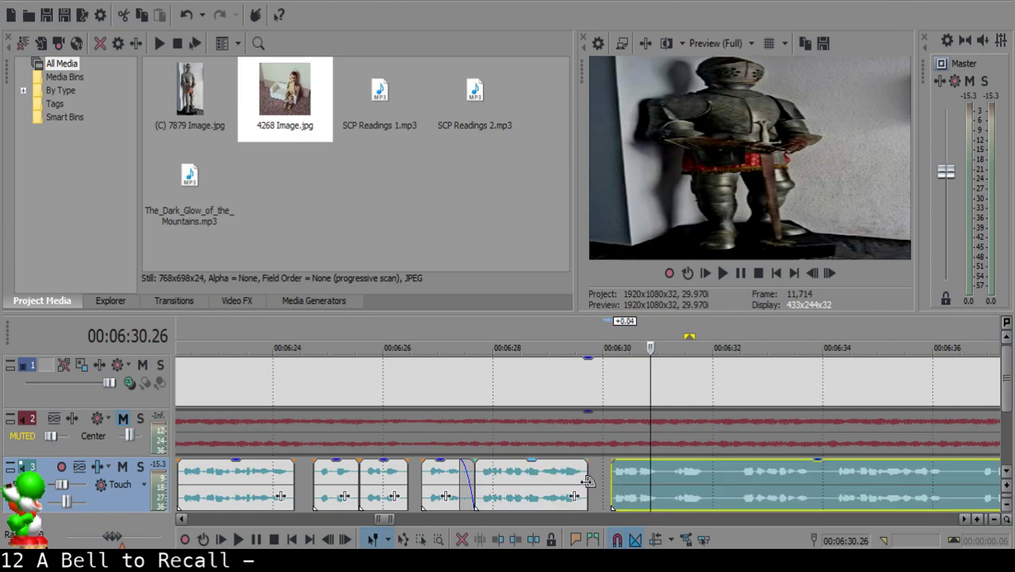
click(561, 474)
key(space)
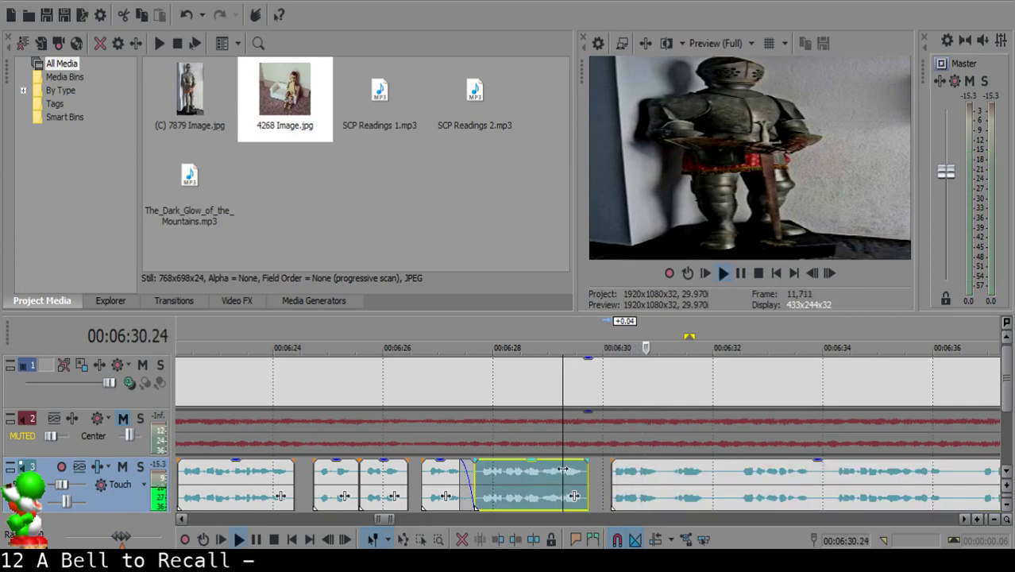
- Cut two frames out of the narration at about 00:06:31.02, closing the gap, and play back the join
scroll(669, 481, up, 2)
key(space)
click(580, 481)
click(585, 478)
key(s)
click(582, 477)
scroll(582, 477, up, 2)
key(Delete)
drag(686, 483, 672, 481)
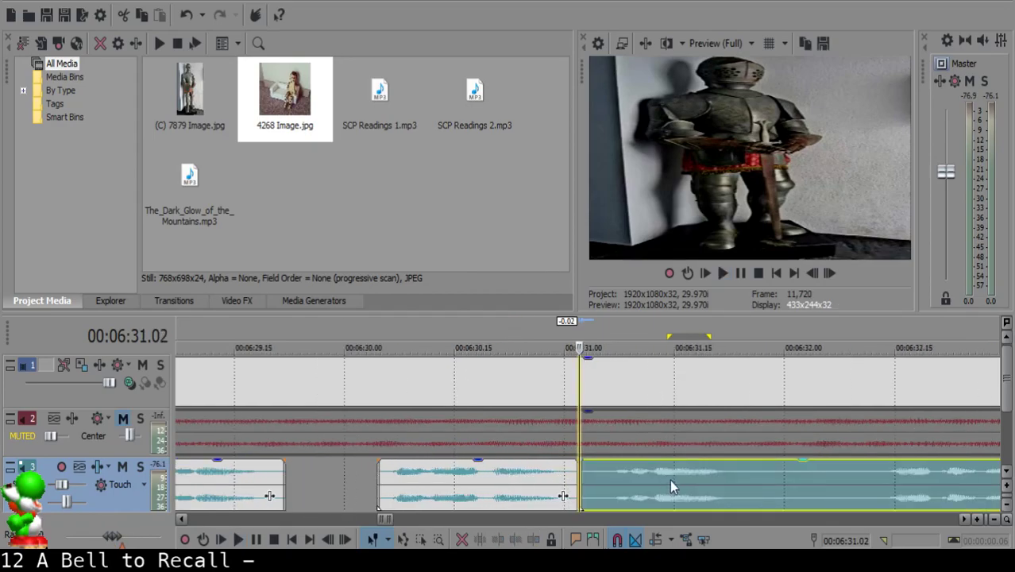
click(521, 477)
key(space)
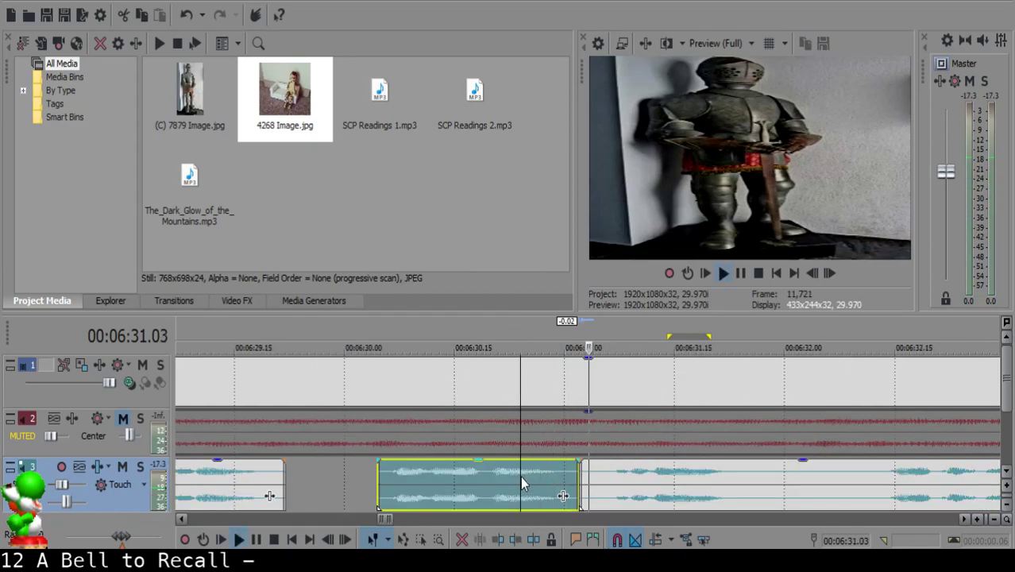
- Split the narration at about 00:06:31.29 and 00:06:32.11 and delete the pause between the cuts
click(777, 479)
key(s)
scroll(774, 467, down, 2)
click(695, 483)
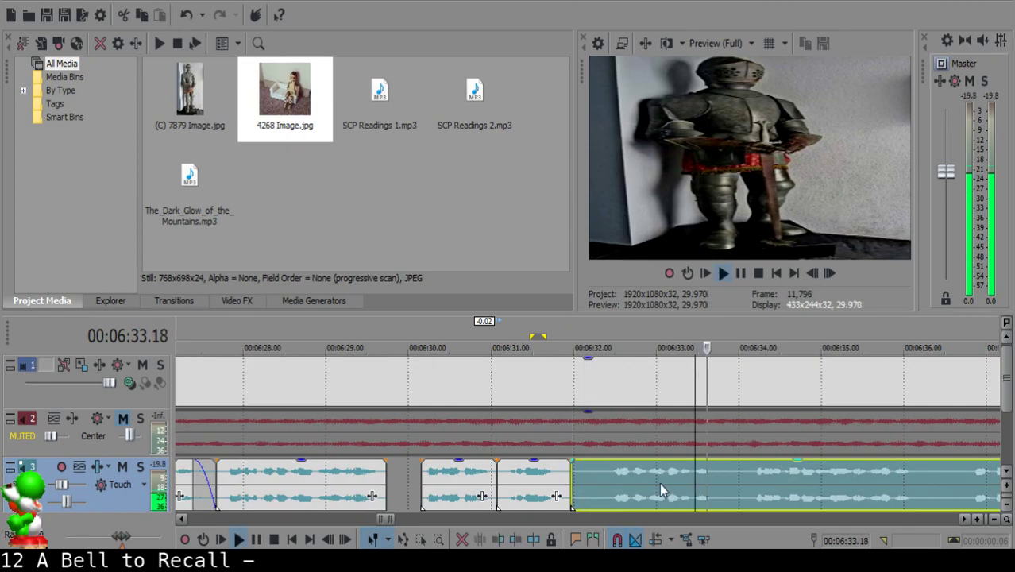
click(605, 478)
key(space)
key(s)
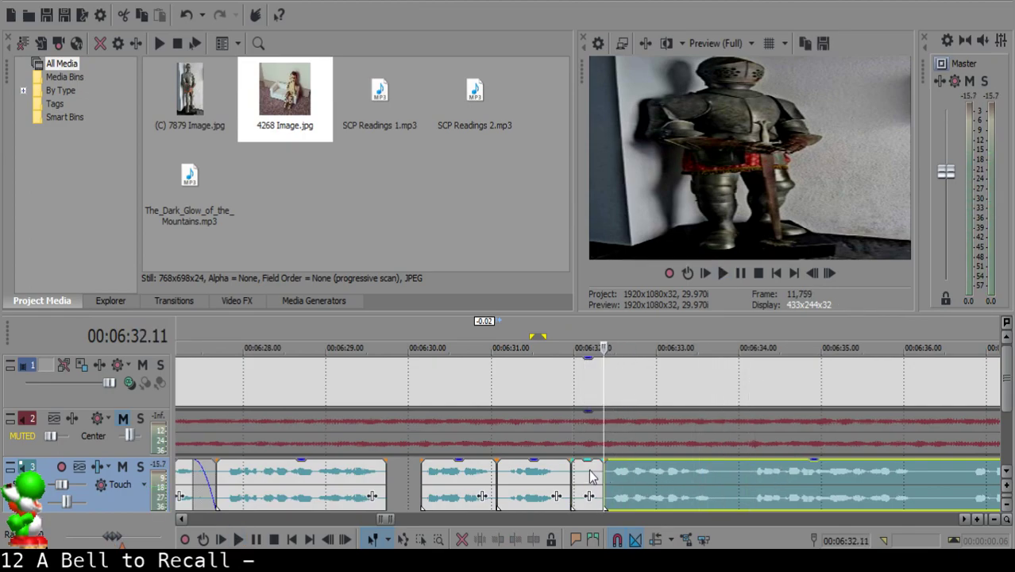
click(586, 477)
scroll(828, 512, up, 4)
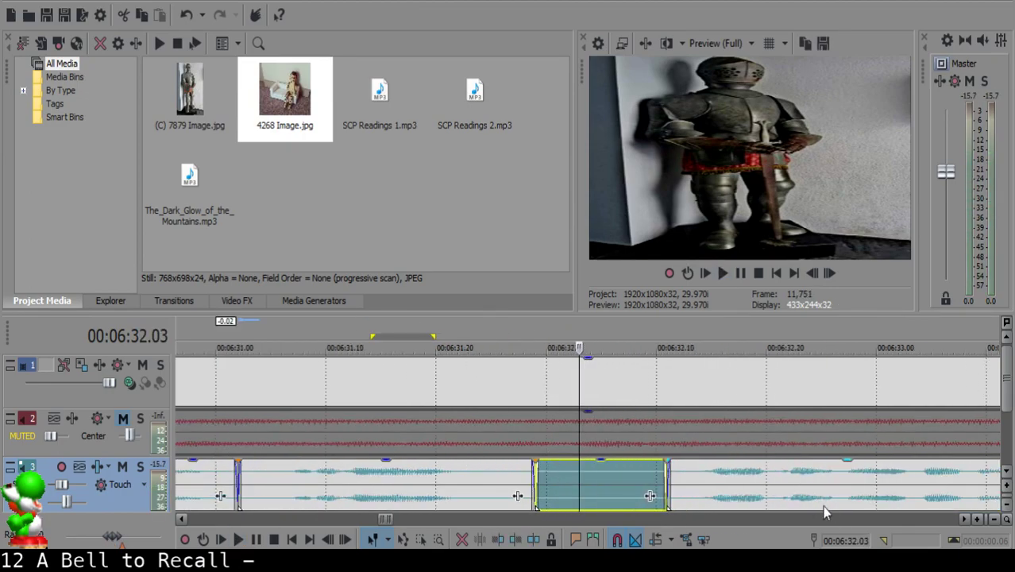
key(Delete)
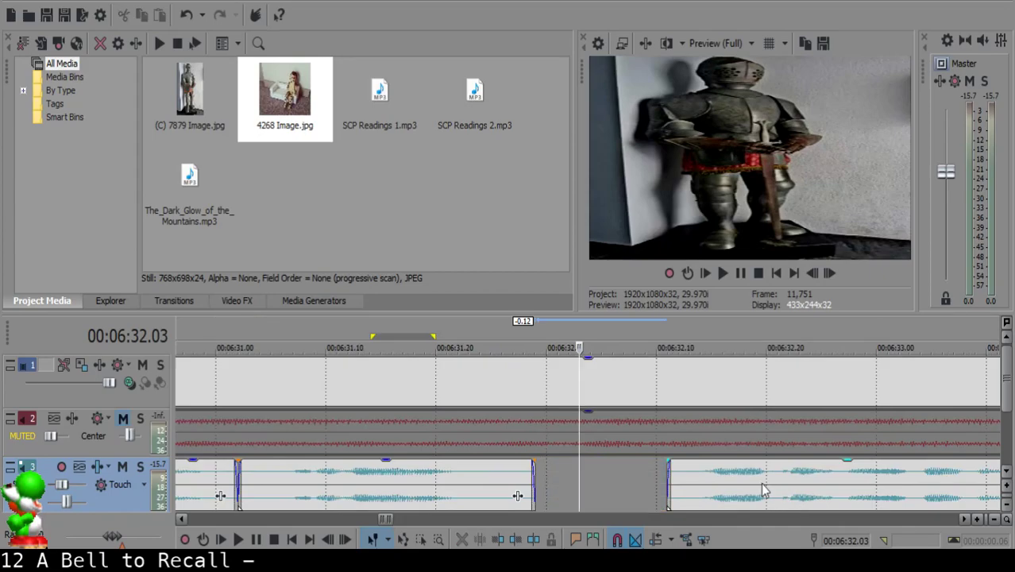
- Move the remaining narration earlier to start at about 00:06:32.04 and play back the join
drag(764, 489, 672, 488)
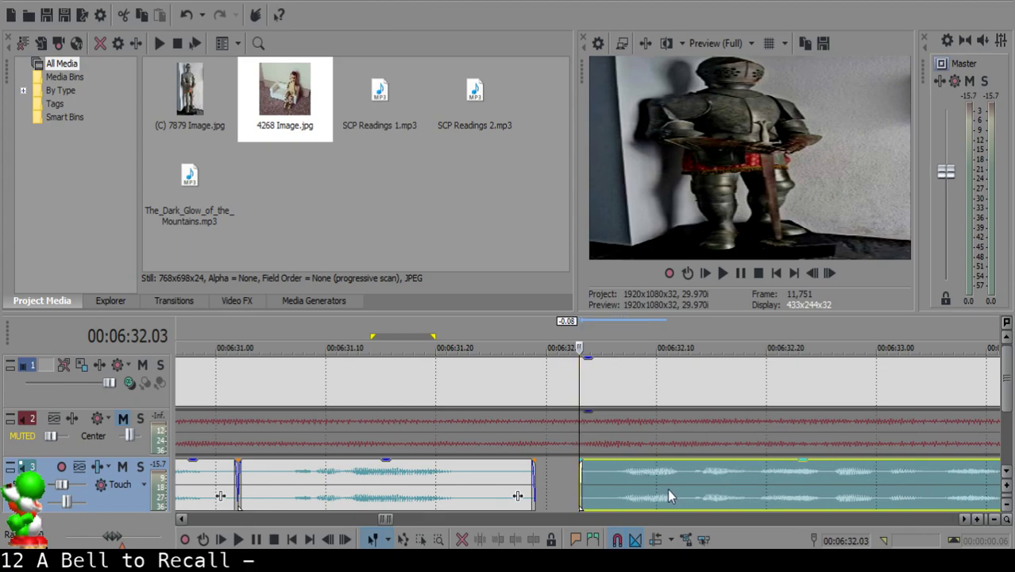
click(401, 507)
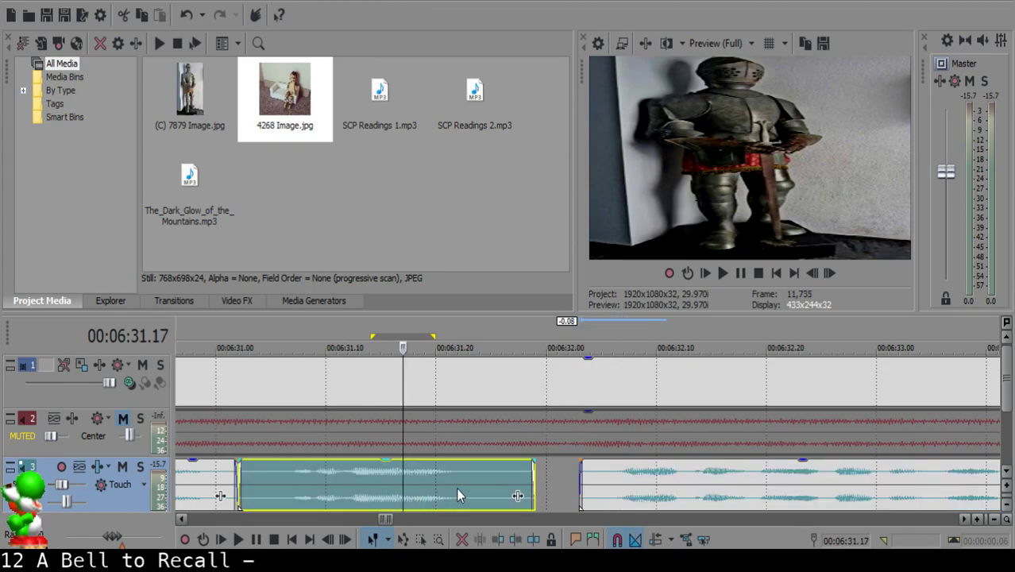
key(space)
drag(610, 499, 622, 498)
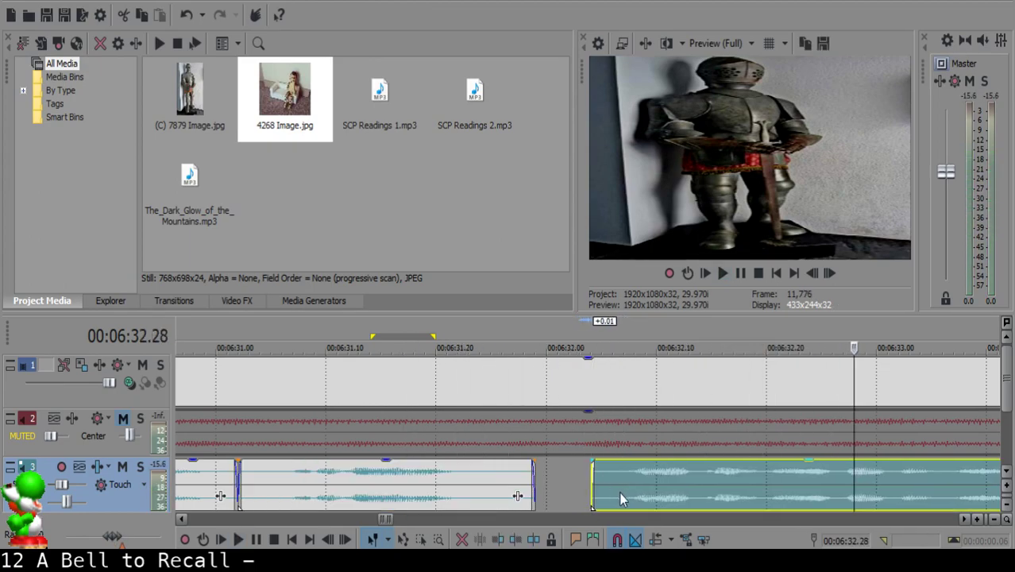
click(349, 492)
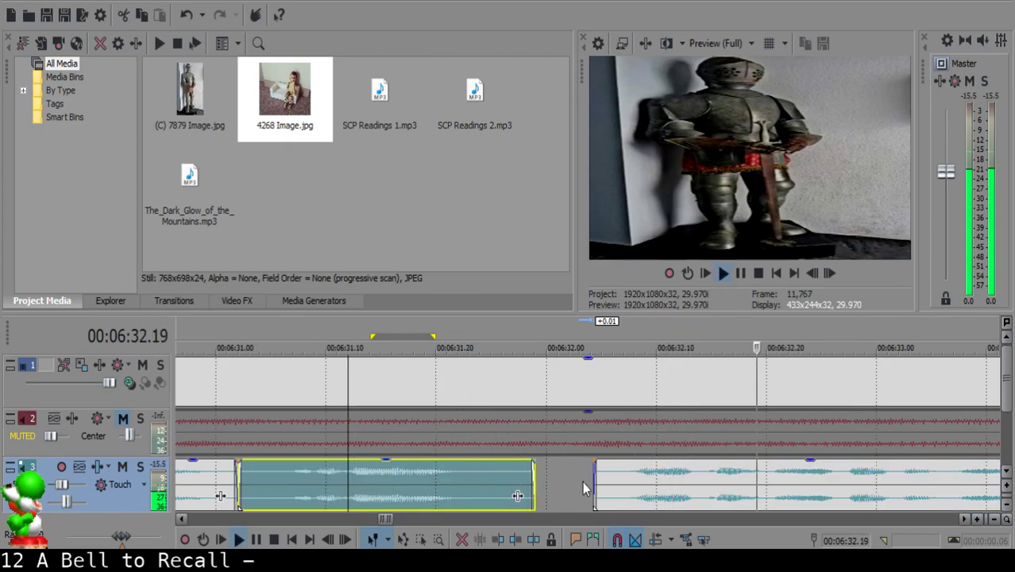
- Split the narration at about 00:06:33.15 and just before the phrase near 00:06:34.00, and delete the pause between the cuts
scroll(628, 501, down, 2)
scroll(628, 481, up, 2)
click(644, 477)
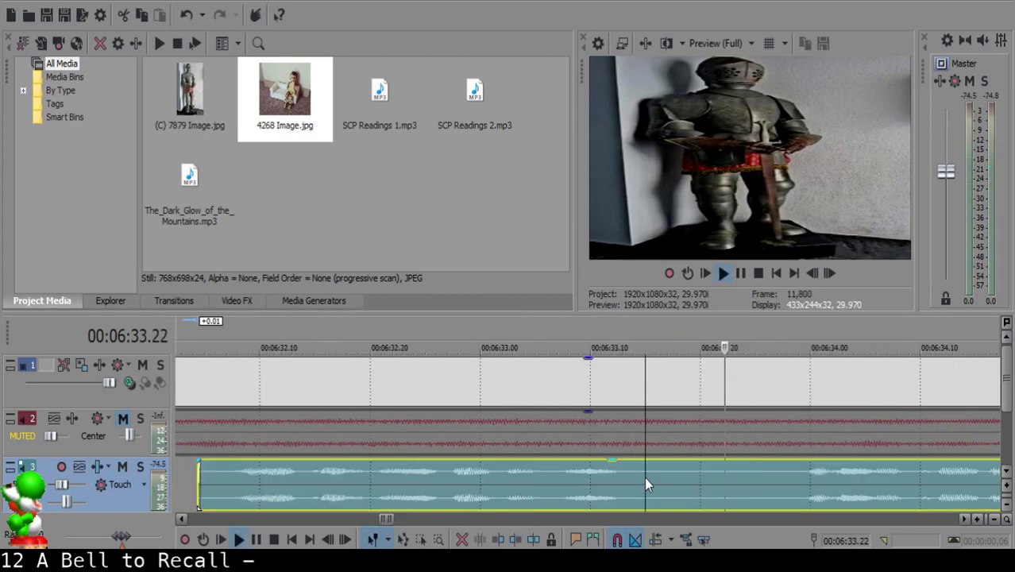
key(s)
scroll(800, 483, down, 1)
key(space)
click(803, 487)
scroll(806, 486, down, 1)
click(420, 481)
key(space)
key(s)
click(384, 477)
key(Delete)
- Move the remaining narration earlier to start at about 00:06:33.18 and play back the join
drag(437, 475, 408, 479)
click(314, 480)
key(space)
click(301, 479)
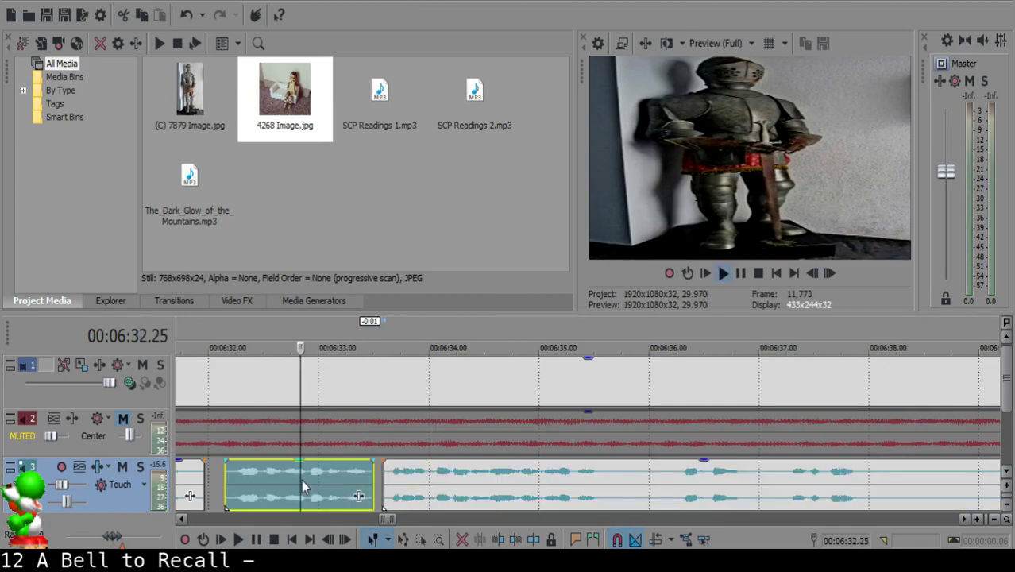
scroll(619, 481, down, 6)
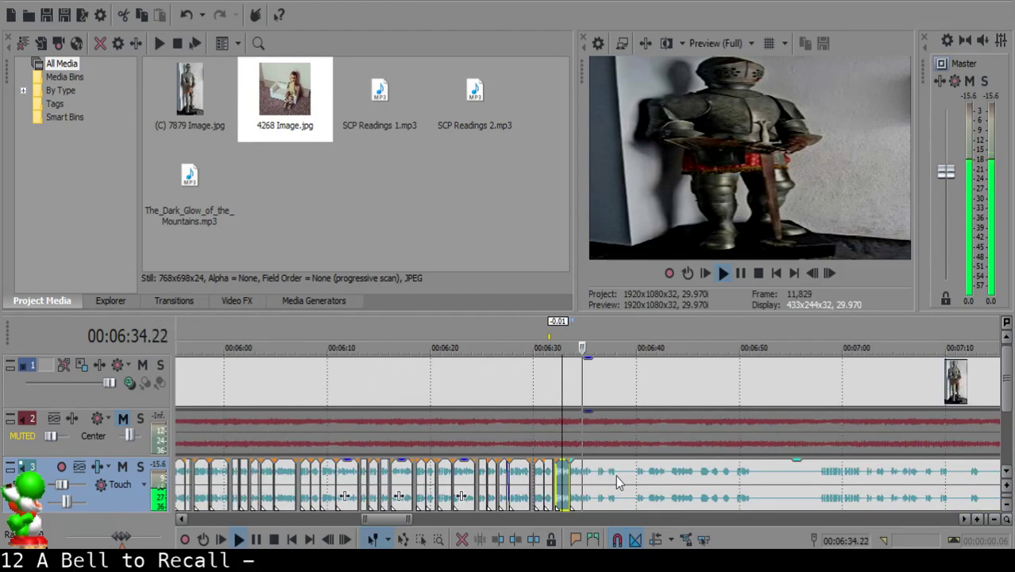
scroll(599, 487, up, 6)
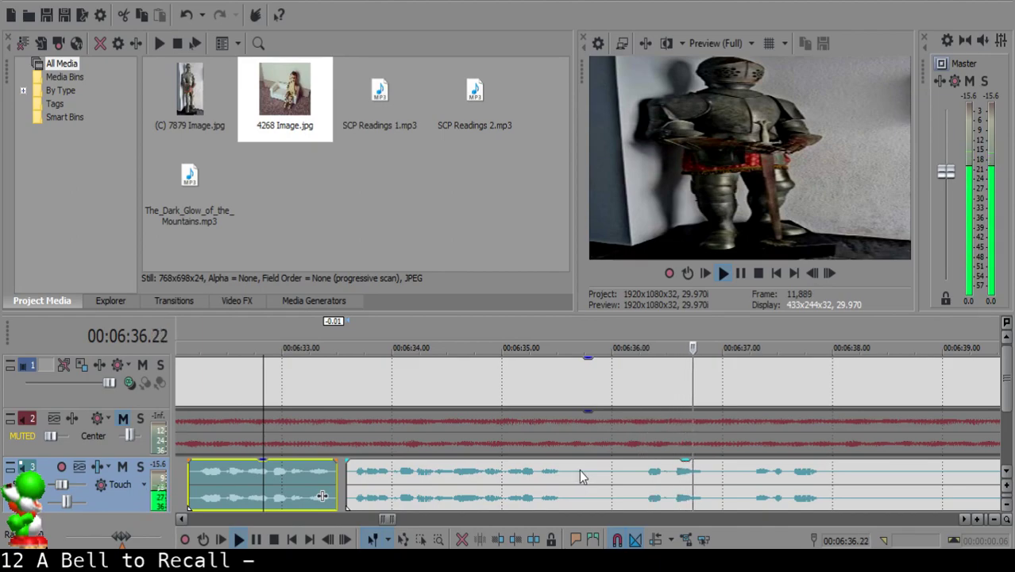
- Split the narration at about 00:06:35.21 and 00:06:36.00 and delete the pause between the cuts
click(579, 476)
key(s)
key(s)
click(587, 476)
key(Delete)
- Move the remaining narration nine frames earlier to start at about 00:06:35.21 and play back the join
drag(664, 472, 626, 472)
click(455, 475)
click(528, 474)
key(space)
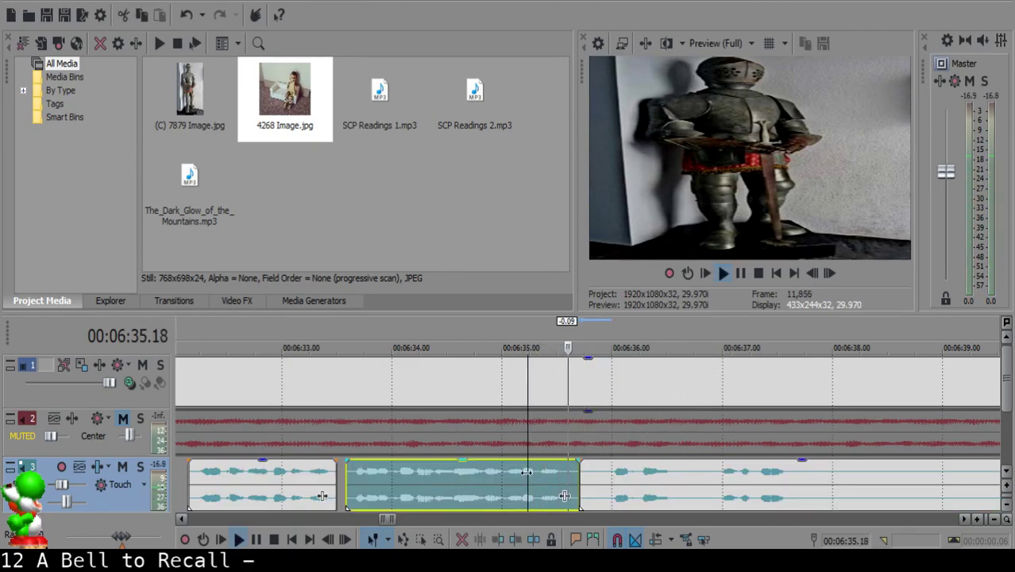
key(space)
- Cut three frames out of the narration at about 00:06:35.21, closing the gap, and play back the join
click(590, 481)
key(s)
click(584, 477)
key(Delete)
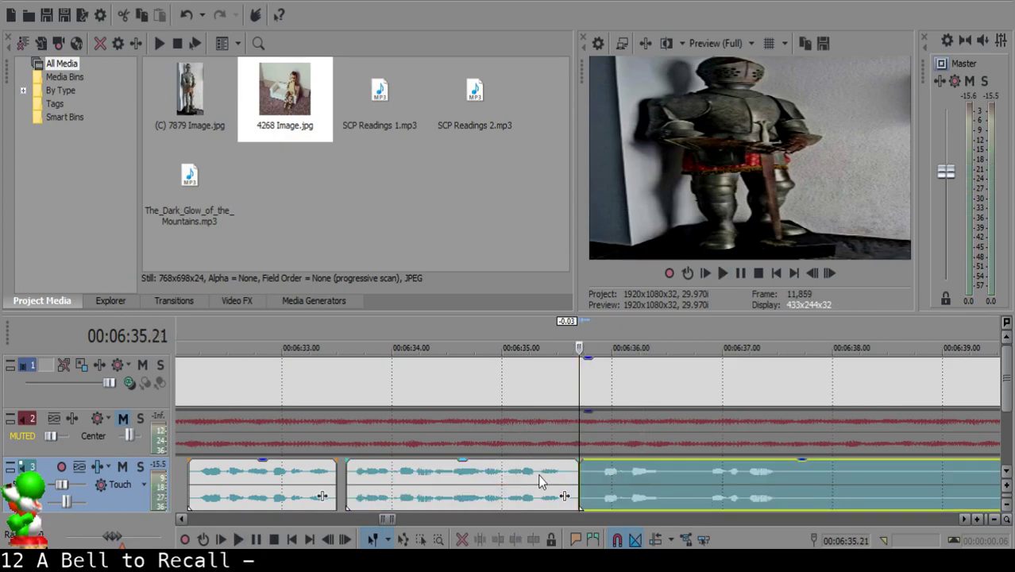
click(534, 474)
key(space)
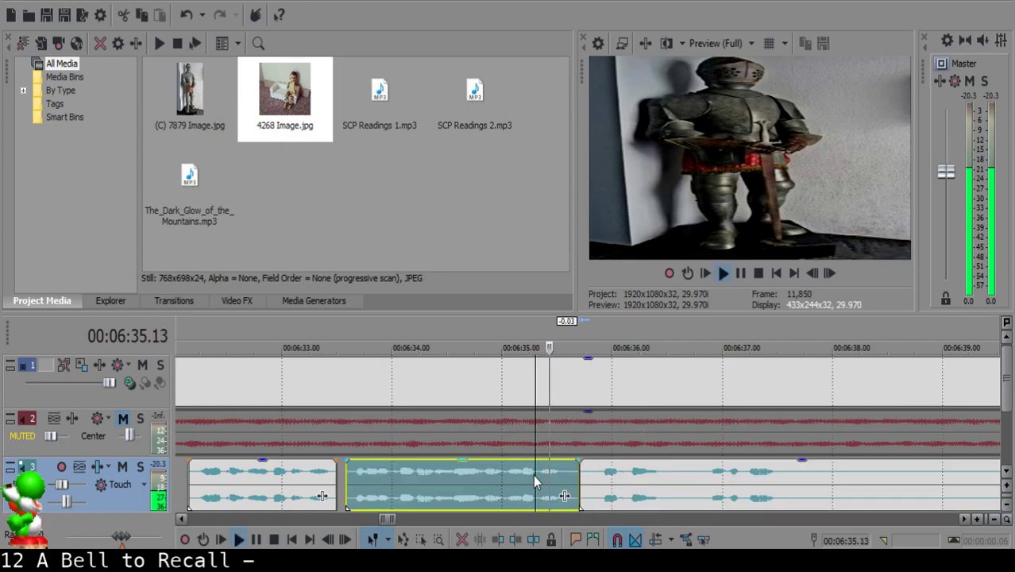
- Split the narration at about 00:06:36.17 and 00:06:36.21 and delete the pause between the cuts
click(675, 476)
key(s)
click(690, 475)
key(s)
click(677, 471)
key(Delete)
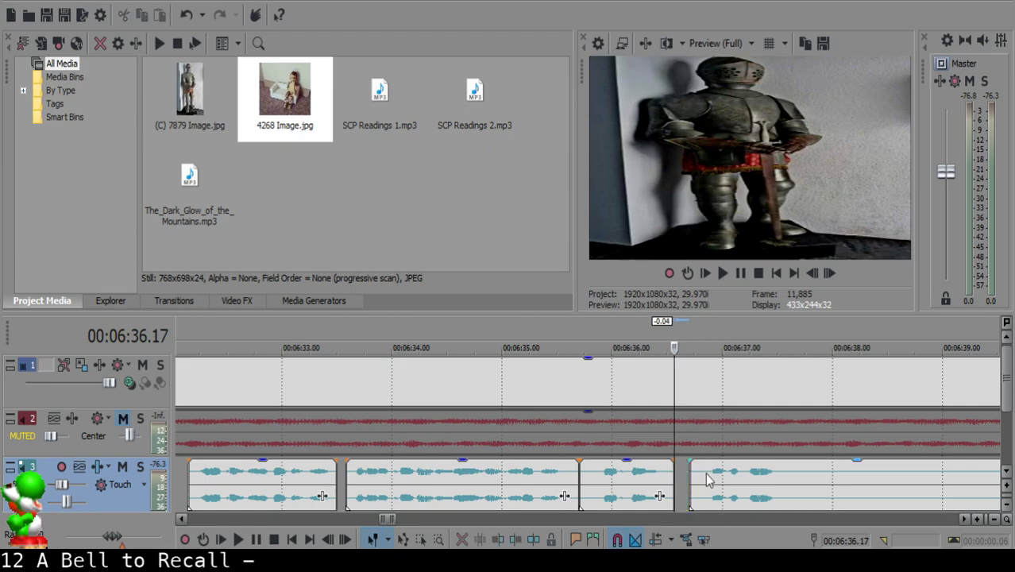
- Move the remaining narration four frames earlier to start at about 00:06:36.17 and play back the join
click(709, 476)
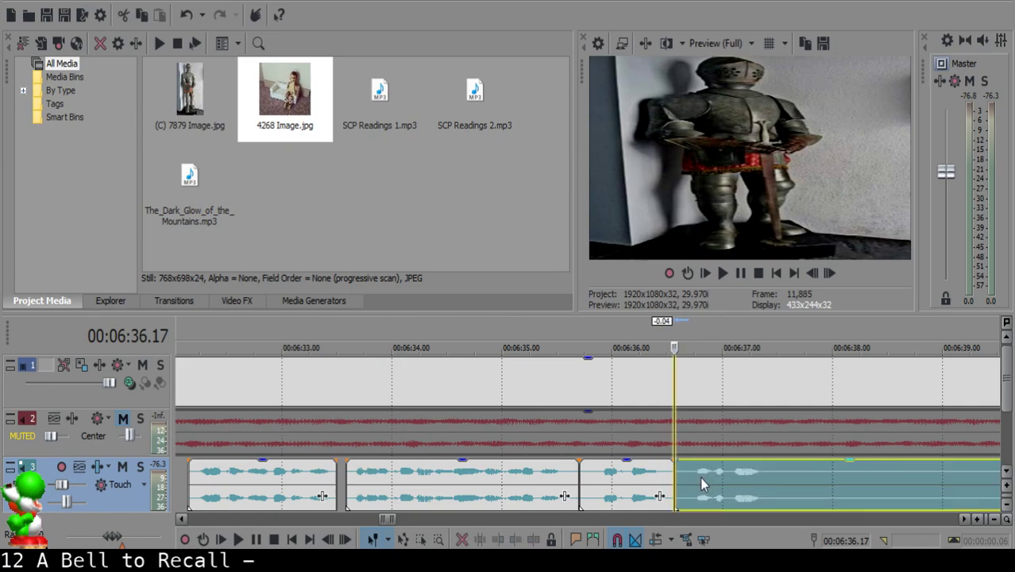
click(608, 494)
key(space)
- Split the narration at about 00:06:37.17 and 00:06:39.14 and delete the pause between the cuts
click(782, 473)
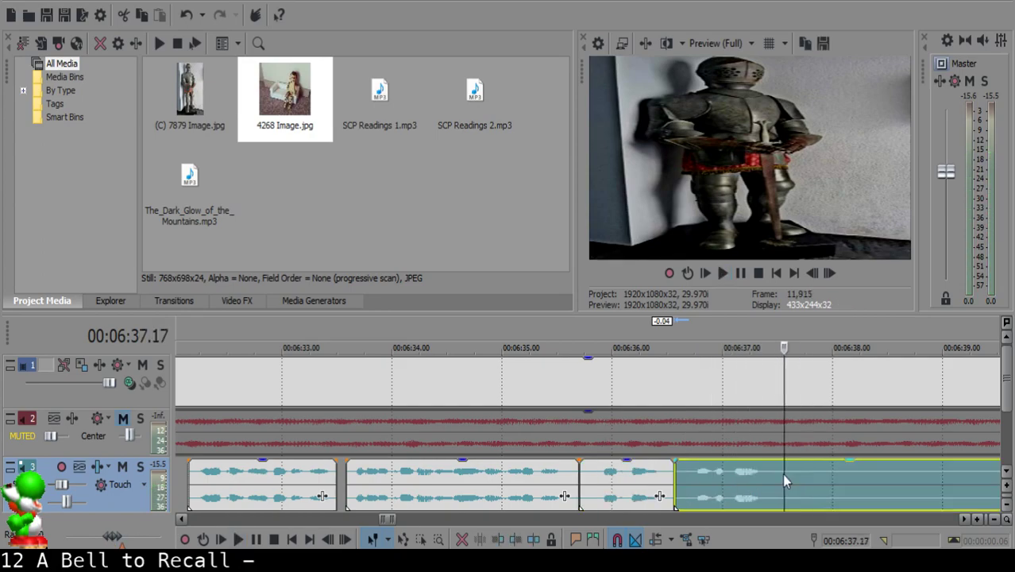
scroll(782, 474, down, 4)
key(s)
key(space)
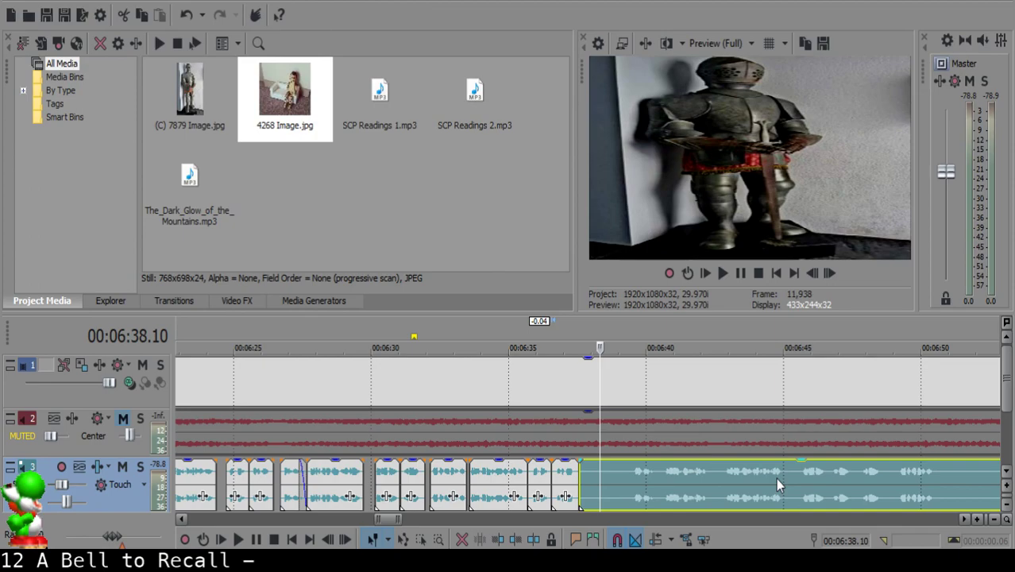
click(632, 473)
key(space)
key(space)
key(s)
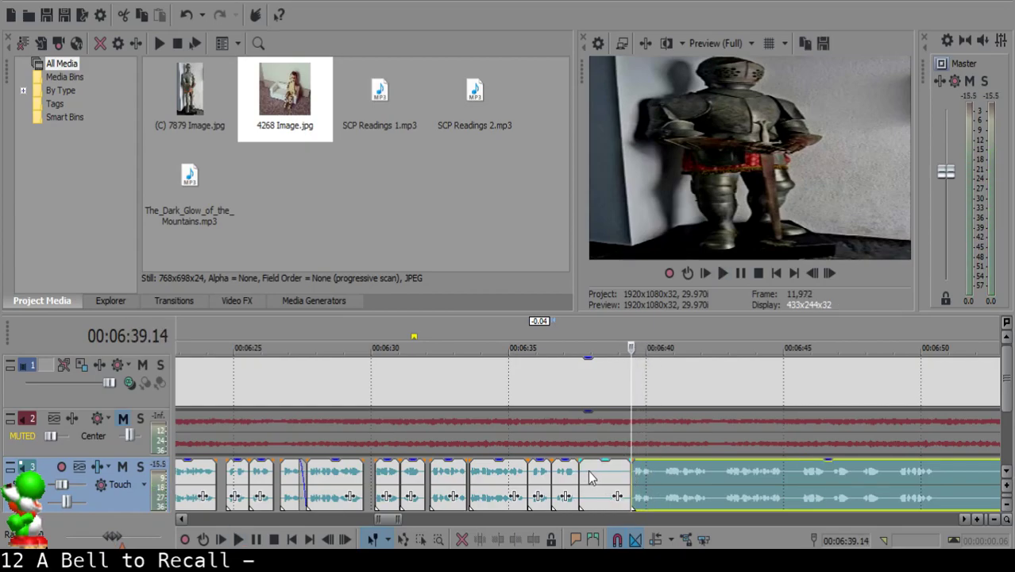
click(588, 477)
- Move the remaining narration earlier to start at about 00:06:37.24 and play back the join
drag(663, 477, 618, 472)
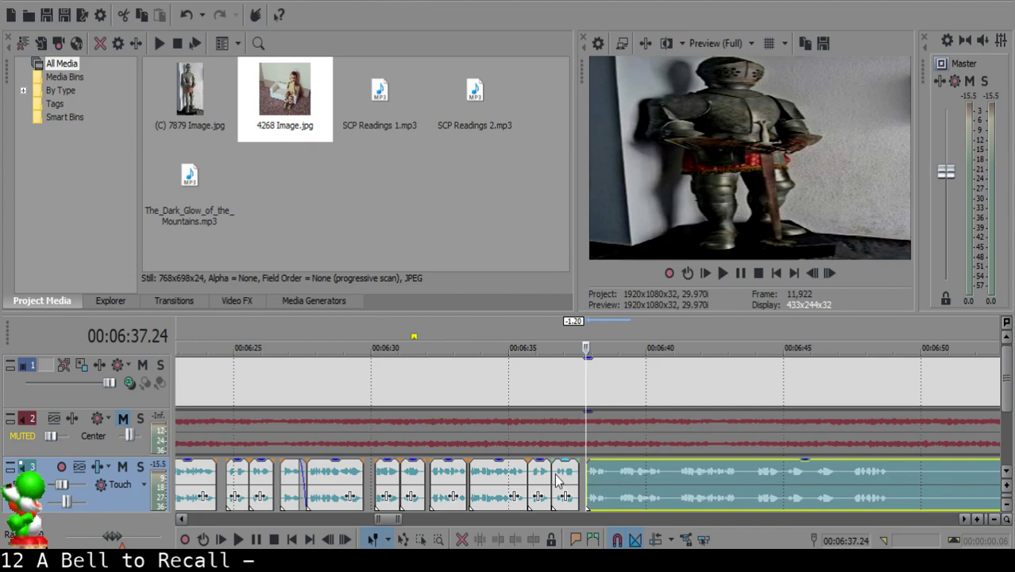
click(554, 475)
key(space)
scroll(556, 476, down, 4)
scroll(600, 485, up, 4)
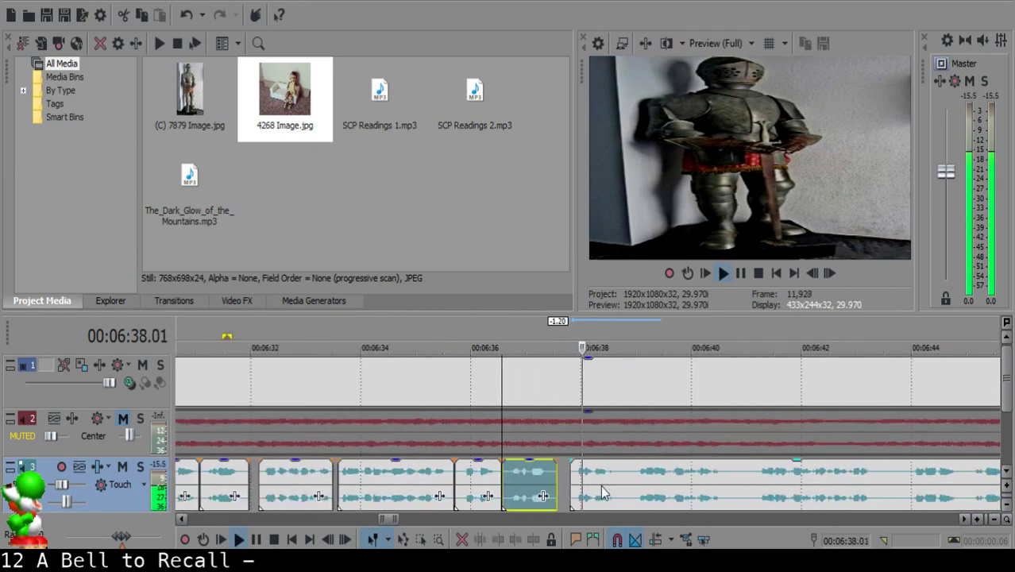
- Shift the remaining narration two frames later to start at about 00:06:37.26 and play back the join
key(Return)
drag(580, 480, 584, 483)
click(508, 475)
key(space)
key(space)
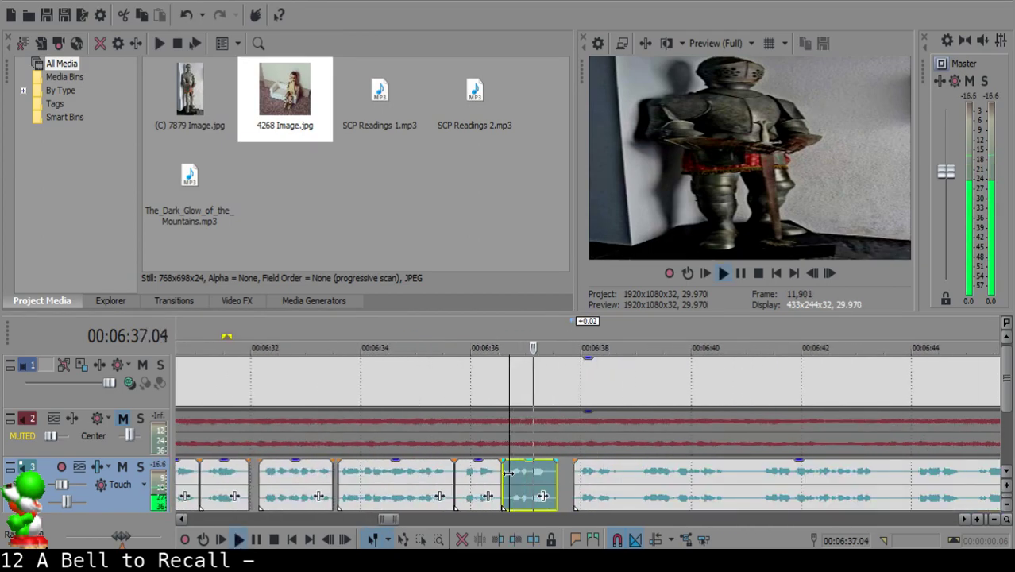
- Split the narration at about 00:06:38.22 and 00:06:41.08 and delete the unwanted take between the cuts
scroll(487, 473, up, 3)
click(487, 471)
key(s)
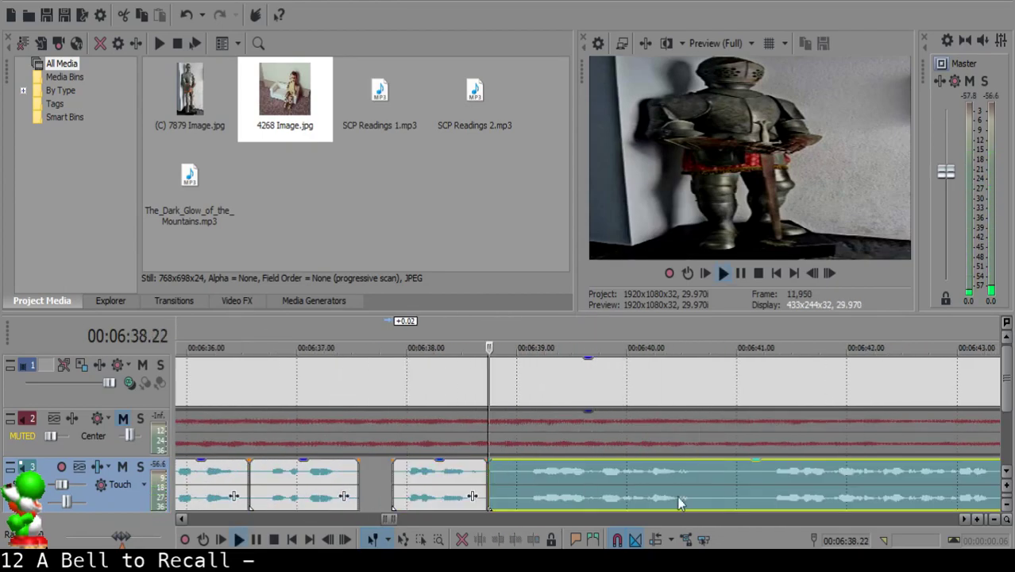
click(940, 481)
scroll(671, 497, down, 1)
click(445, 470)
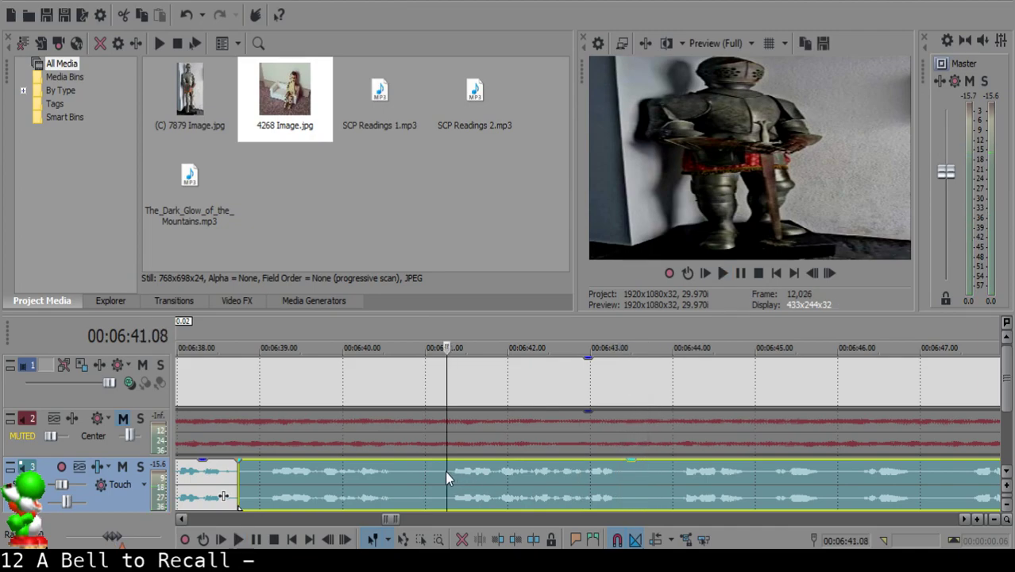
key(space)
key(s)
click(244, 476)
key(Delete)
- Move the remaining narration earlier to start at about 00:06:38.24 and play back the join
drag(538, 476, 334, 477)
click(202, 478)
key(space)
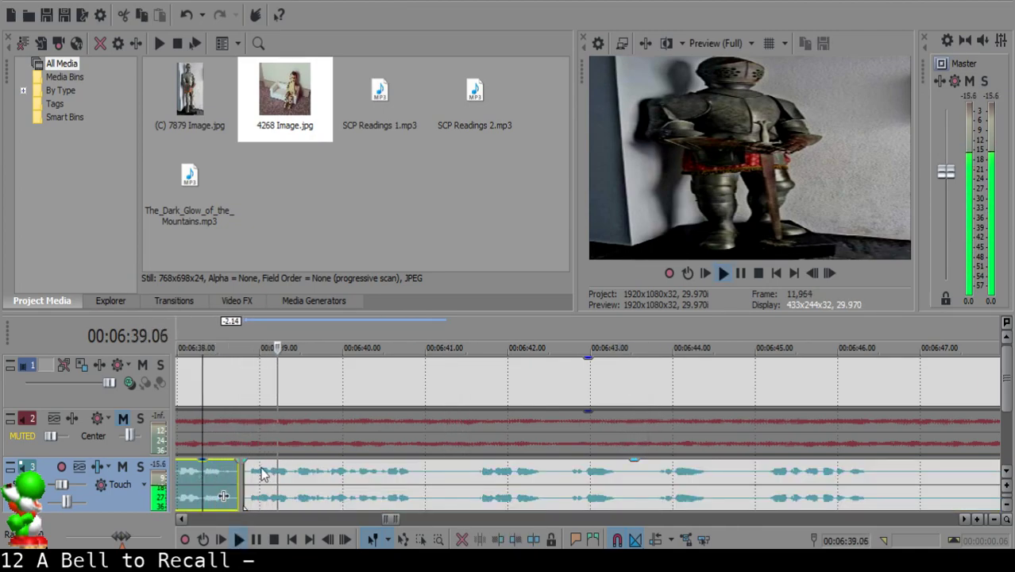
- Fade out the end of the clip ending at about 00:06:38.22 and shift the remaining narration one frame later
drag(235, 459, 227, 461)
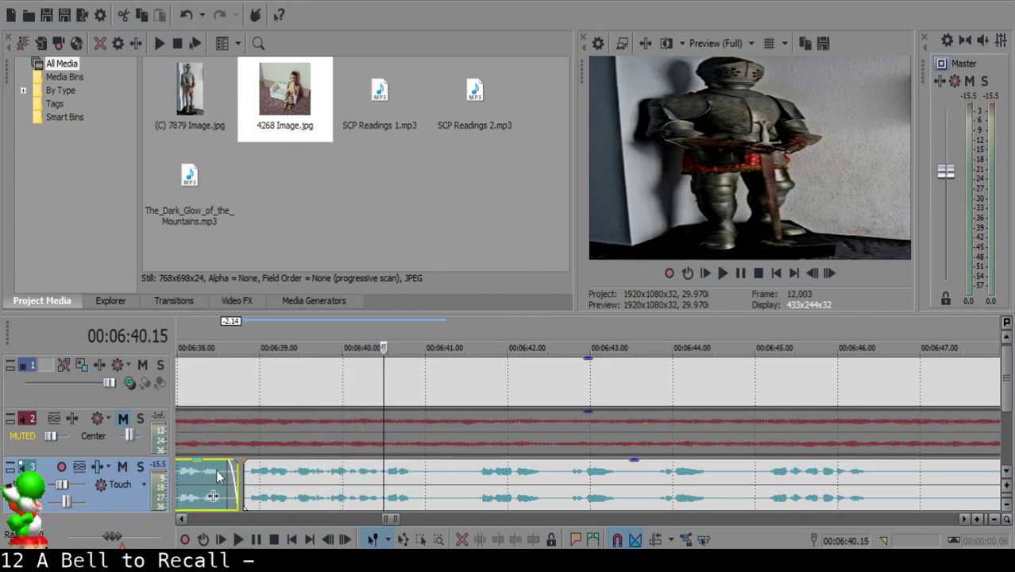
click(205, 481)
key(space)
double_click(273, 476)
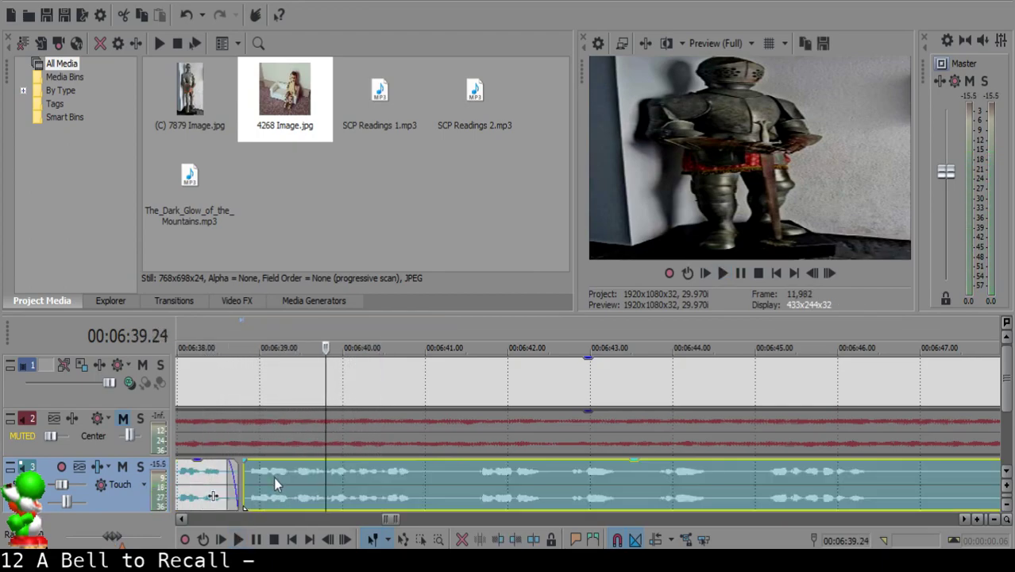
click(190, 481)
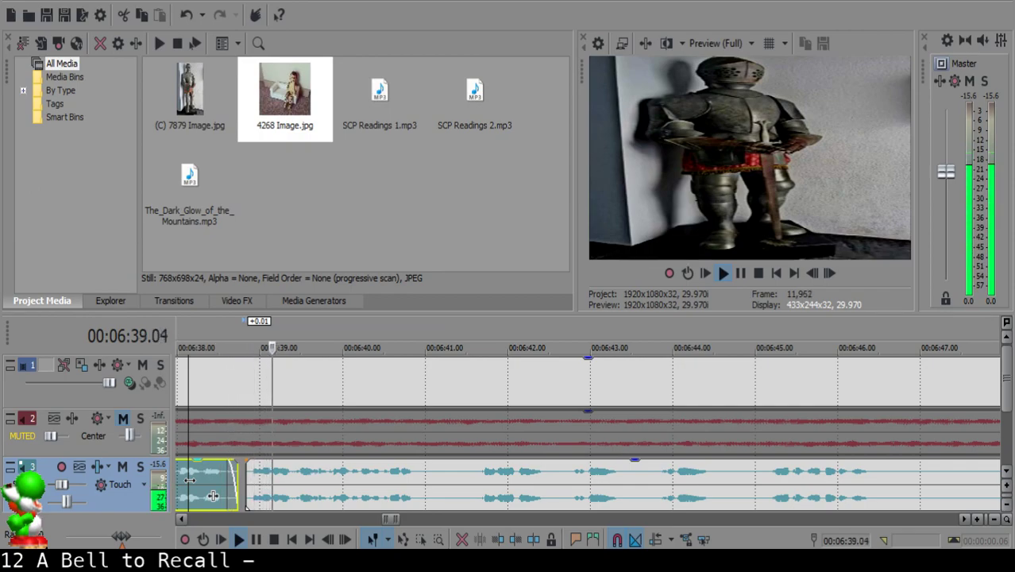
- Split off the phrase ending at about 00:06:40.26, trimming its end with a short fade-out, and play it back
click(415, 473)
key(s)
mouse_move(412, 474)
mouse_down()
mouse_move(435, 474)
mouse_move(413, 462)
mouse_up()
click(355, 473)
key(Return)
click(356, 482)
key(space)
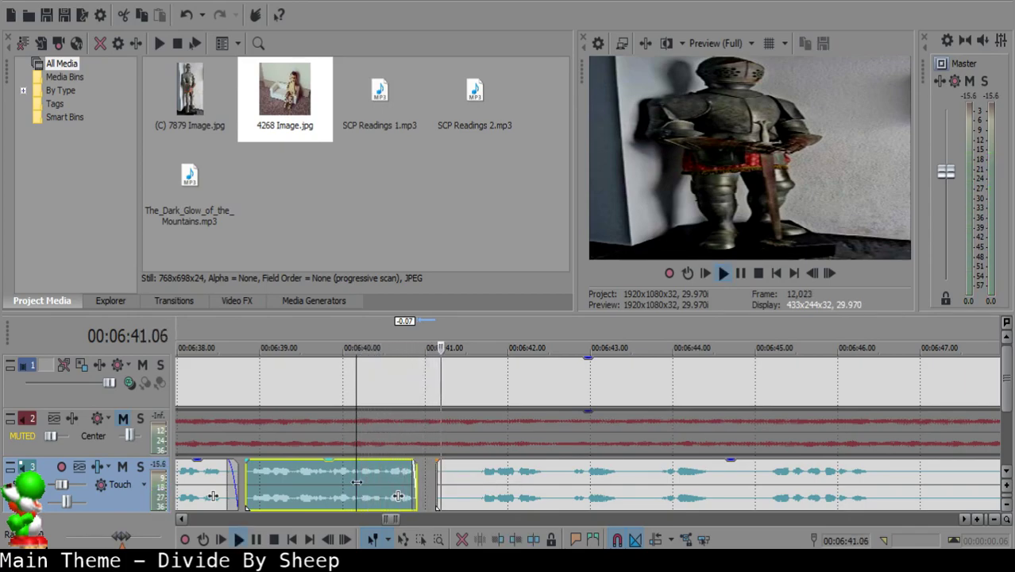
- Split the remaining narration at about 00:06:41.15 and delete the short silent piece before the cut
key(Return)
click(466, 480)
key(s)
click(447, 479)
key(Delete)
- Move the remaining narration seven frames earlier to start at about 00:06:41.08 and play back the join
drag(511, 484, 451, 480)
click(369, 473)
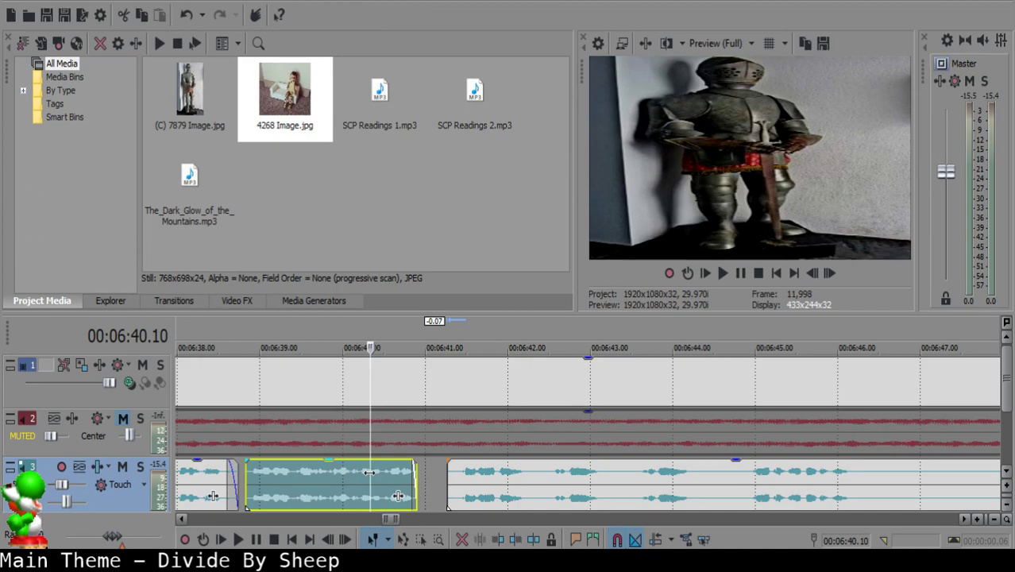
key(space)
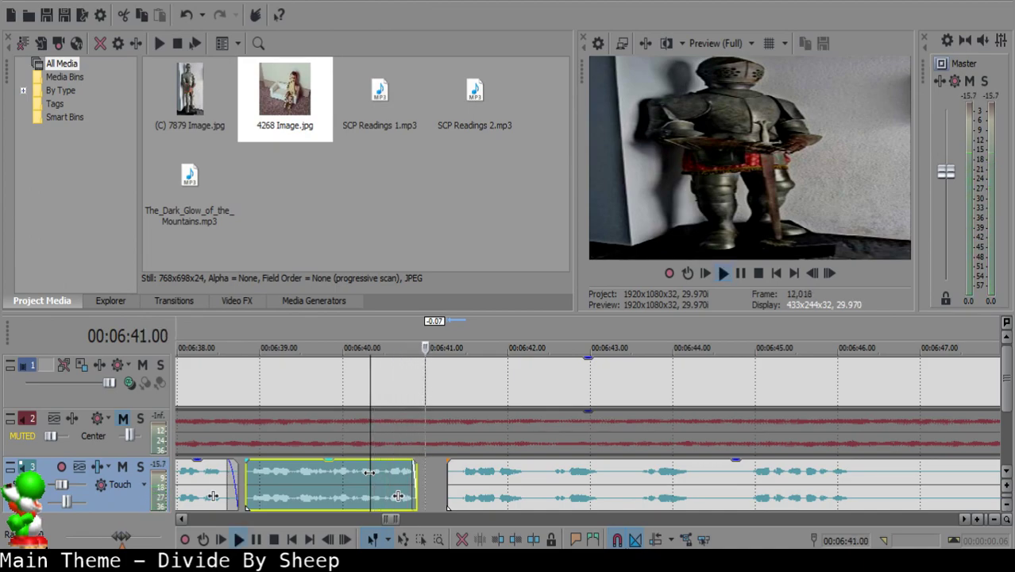
- Listen to the narration and split it at about 00:06:42.10 and 00:06:43.16 around the unwanted take
click(536, 481)
key(space)
key(space)
key(s)
click(632, 473)
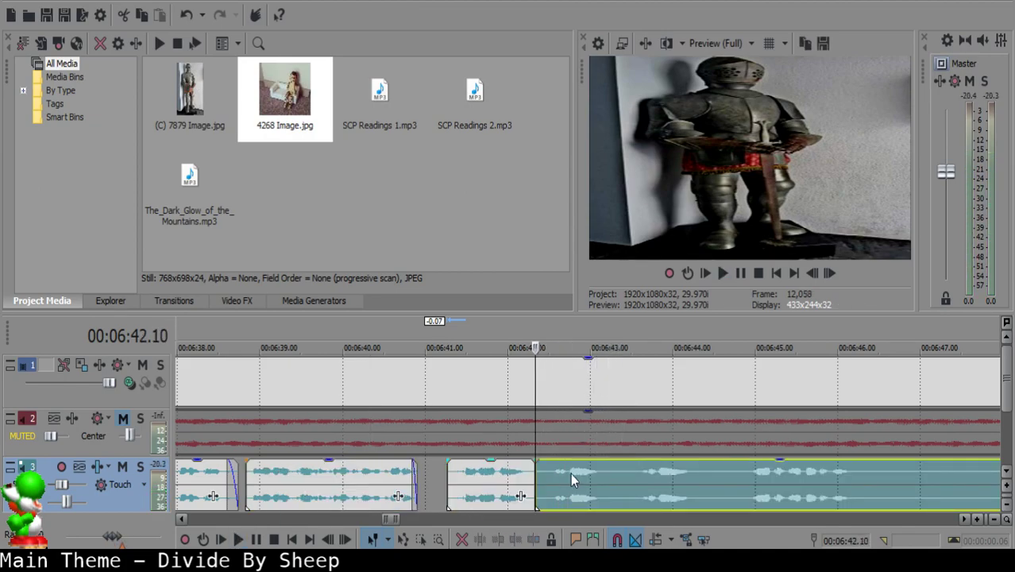
key(space)
key(space)
key(s)
- Delete the take between the two cuts, close the gap at about 00:06:42.10 and play back the join
click(543, 479)
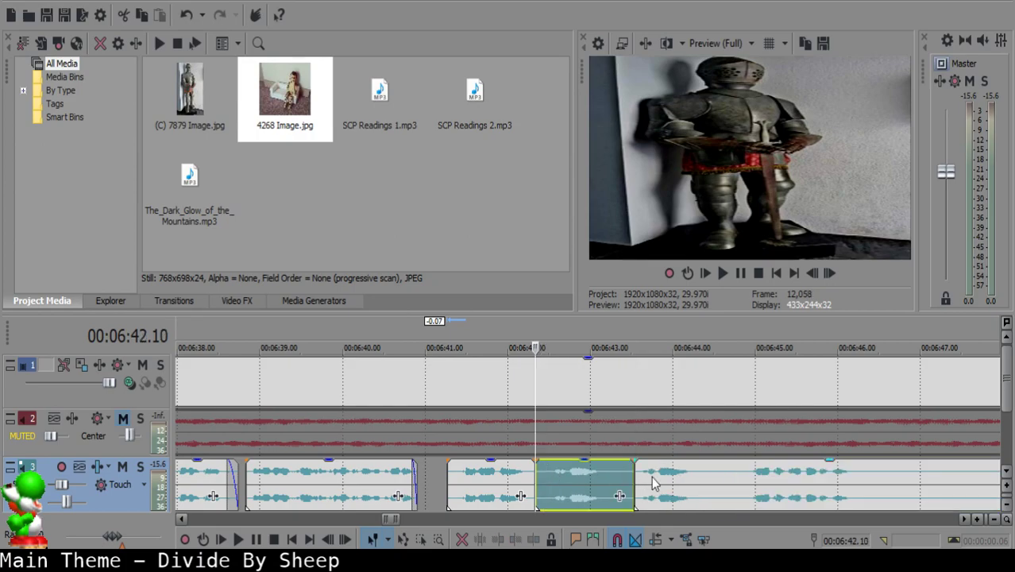
key(Delete)
click(488, 474)
key(space)
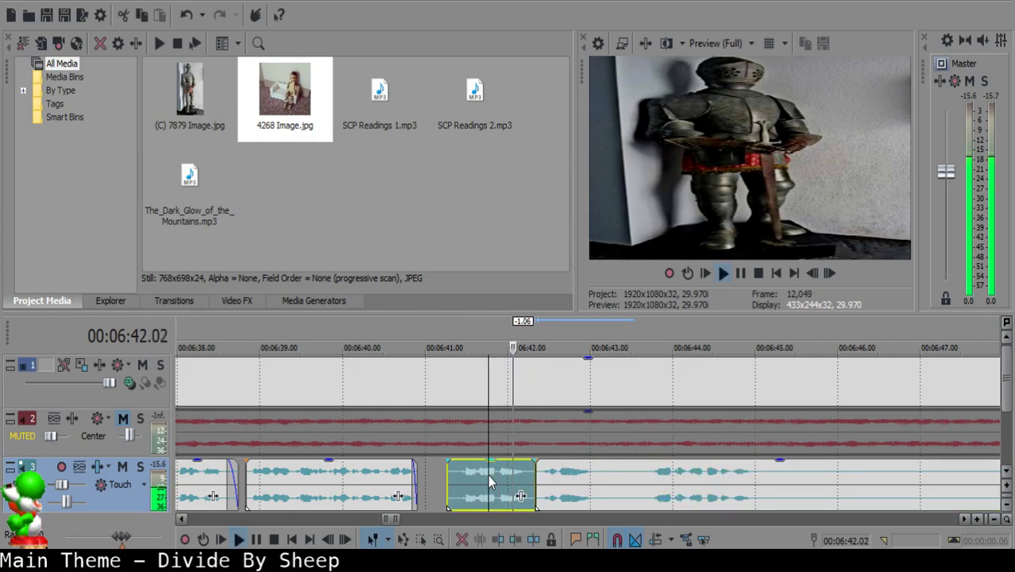
- Cut out the pause after the phrase ending at about 00:06:43.04, fade out the phrase's end and play it back
scroll(593, 484, down, 4)
scroll(597, 482, up, 5)
click(622, 472)
key(s)
key(Return)
key(s)
click(646, 472)
key(Delete)
click(576, 470)
key(space)
scroll(699, 484, down, 2)
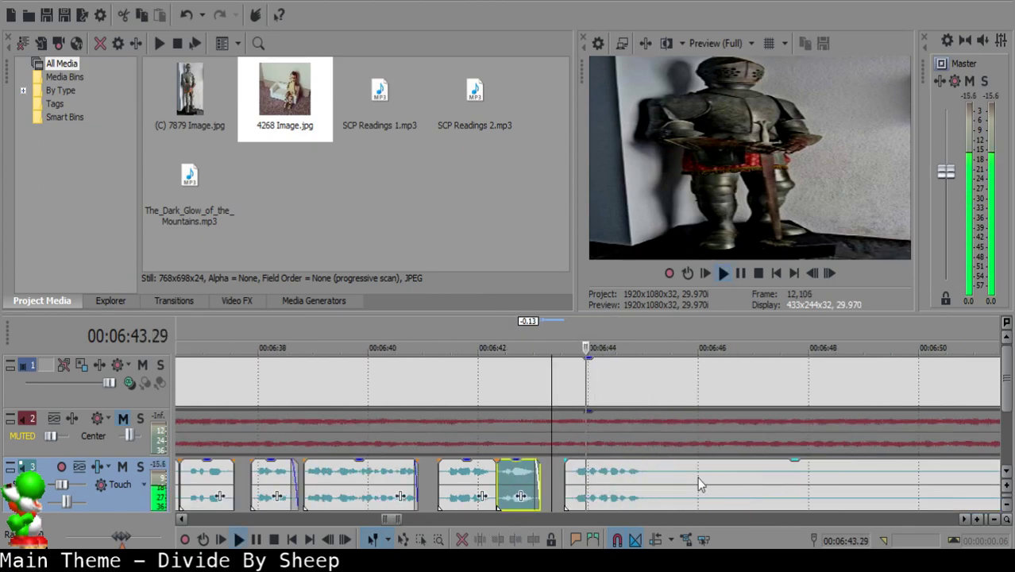
- Shift the remaining narration three frames earlier and play back the join after about 00:06:43.04
scroll(699, 484, up, 1)
key(Return)
drag(565, 476, 558, 472)
click(434, 476)
key(space)
scroll(712, 478, down, 5)
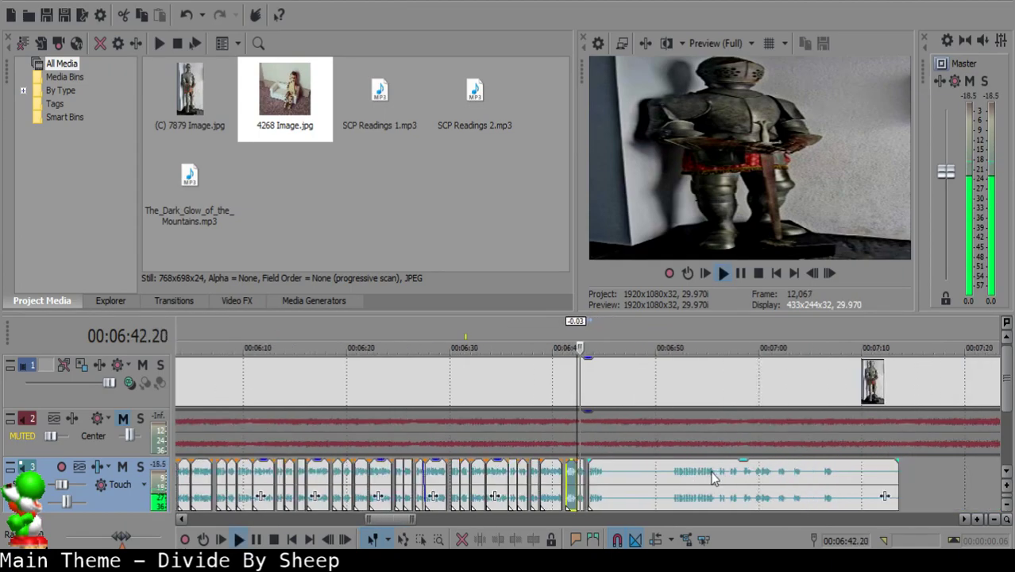
- Shift the remaining narration two more frames earlier to start at about 00:06:43.11 and play back the join
scroll(617, 482, up, 5)
key(Return)
drag(604, 478, 596, 478)
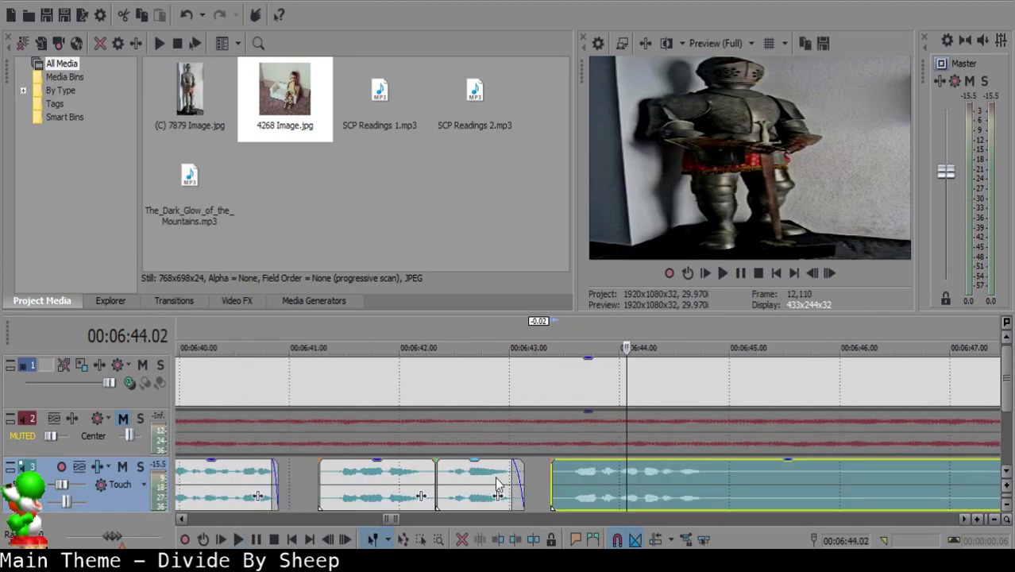
click(488, 476)
key(space)
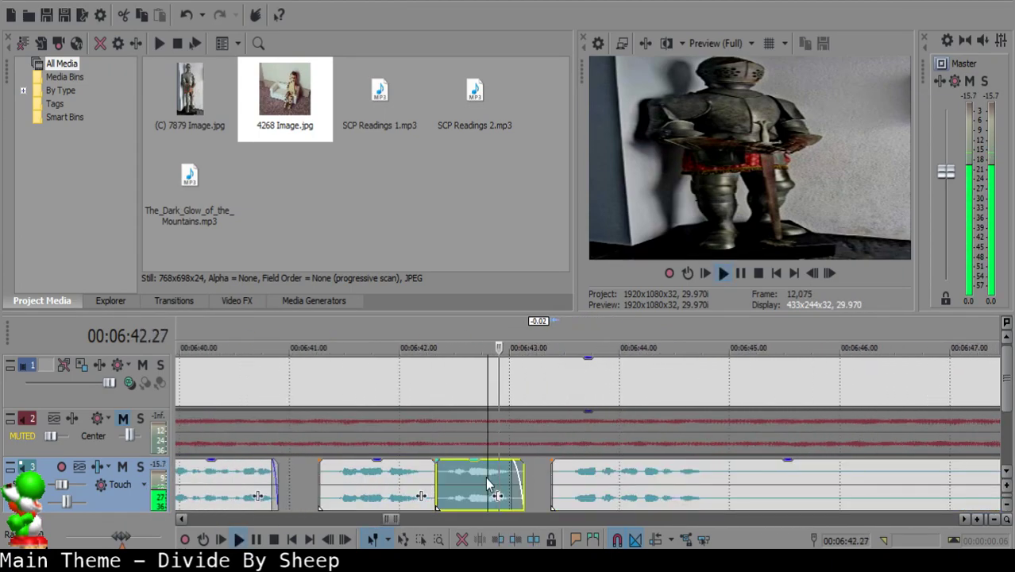
- Split the narration at about 00:06:44.26, after the end of the phrase
click(714, 472)
key(space)
key(s)
scroll(851, 470, down, 3)
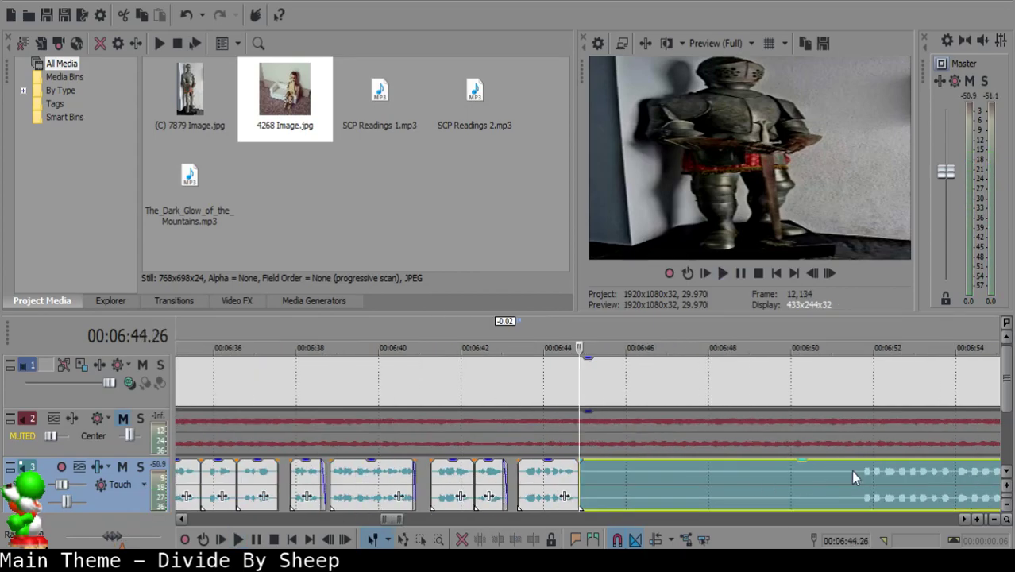
- Find the next usable take and delete the unwanted narration between 00:06:44.26 and about 00:06:51.18
click(851, 471)
key(space)
scroll(658, 480, up, 2)
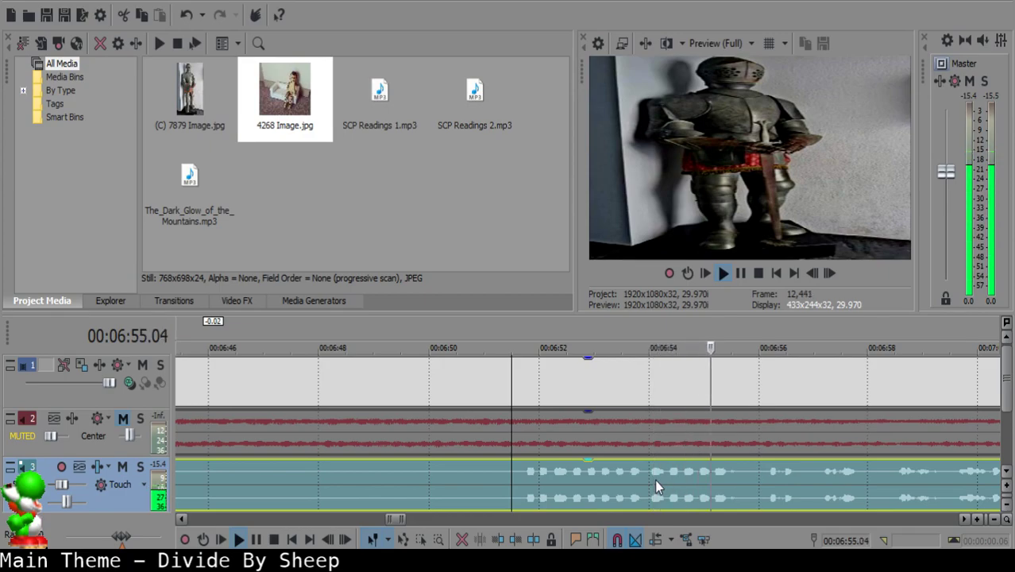
key(space)
click(516, 471)
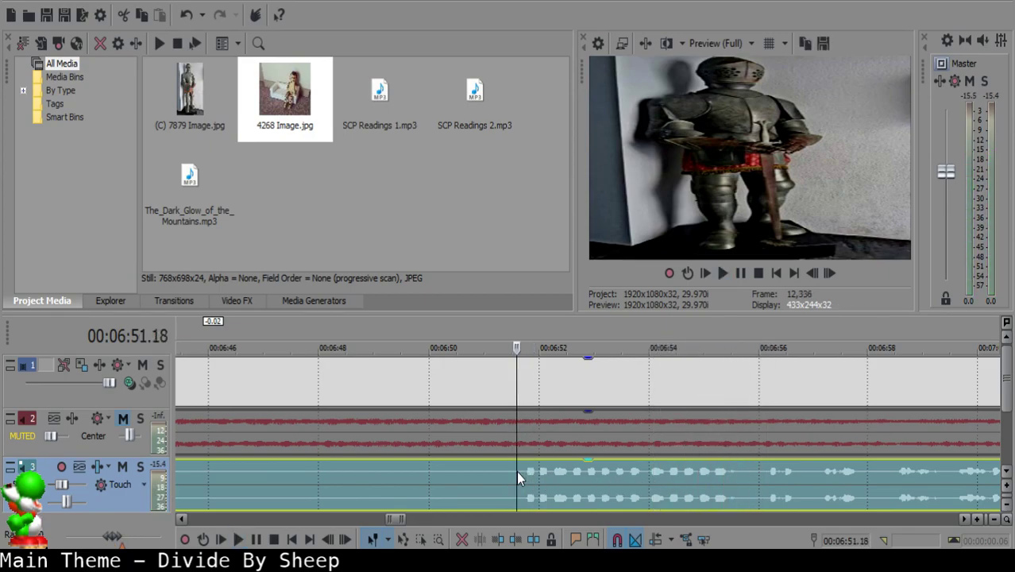
scroll(518, 472, down, 4)
click(491, 475)
scroll(503, 474, up, 8)
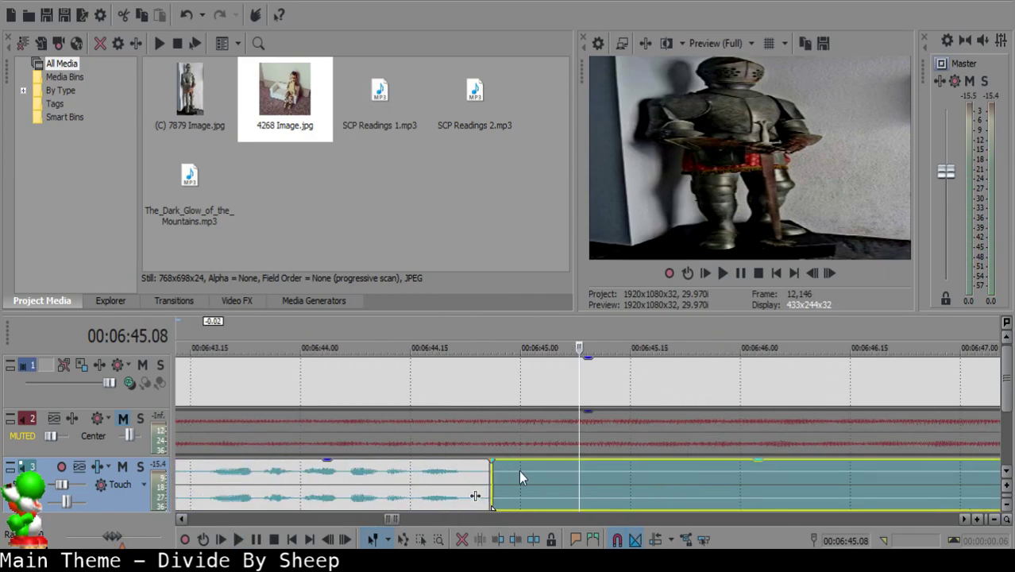
click(521, 471)
scroll(521, 471, down, 6)
key(Delete)
- Move the remaining narration 6 seconds 18 frames earlier to follow the previous phrase and play back the join
drag(795, 480, 615, 487)
click(563, 493)
key(space)
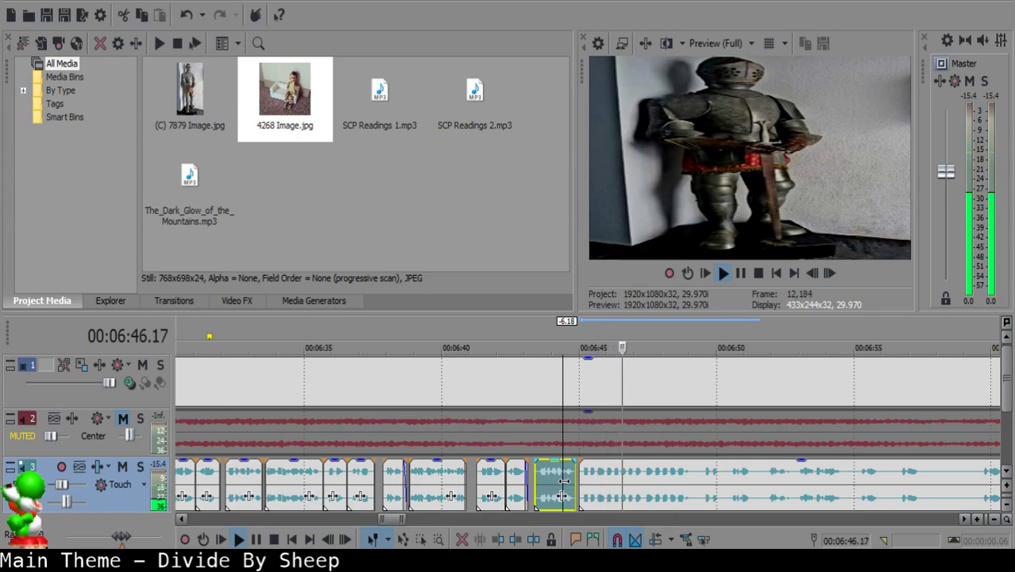
- Cut out the first seven frames of the pause after about 00:06:49.00, fade out the phrase's end and play it back
scroll(610, 456, up, 5)
click(614, 477)
click(607, 466)
click(607, 466)
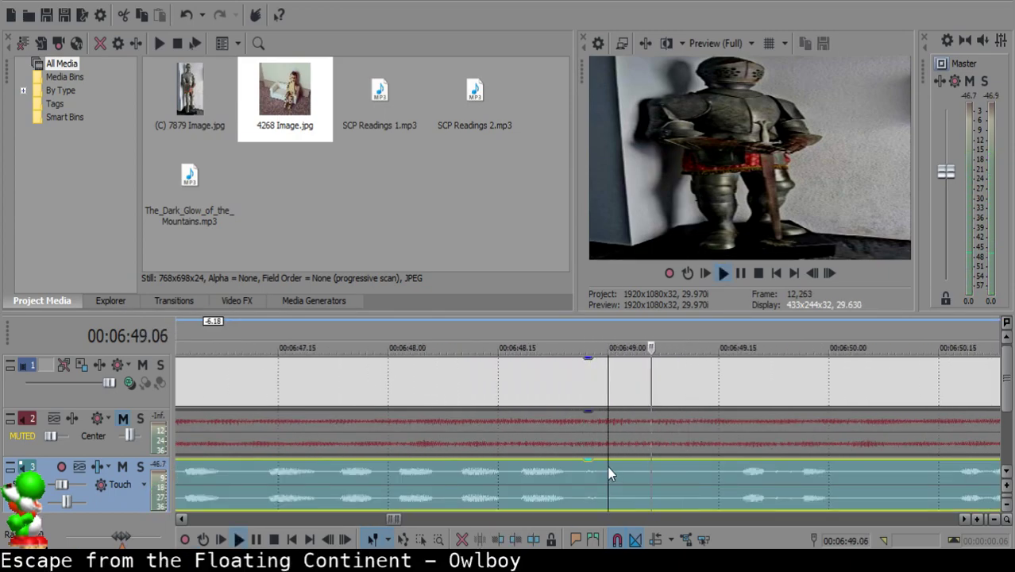
key(s)
key(Return)
key(s)
click(619, 476)
key(Delete)
drag(607, 462, 584, 461)
click(488, 482)
key(space)
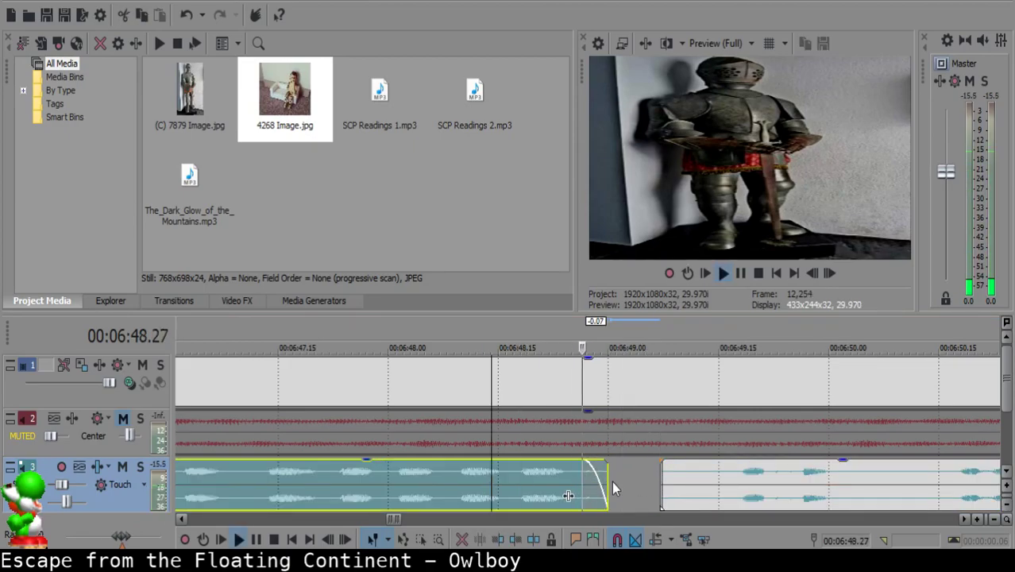
- Trim the silence before the next phrase, move the remaining narration to start at about 00:06:49.06 and play back the join
scroll(714, 499, down, 1)
click(571, 470)
key(space)
key(s)
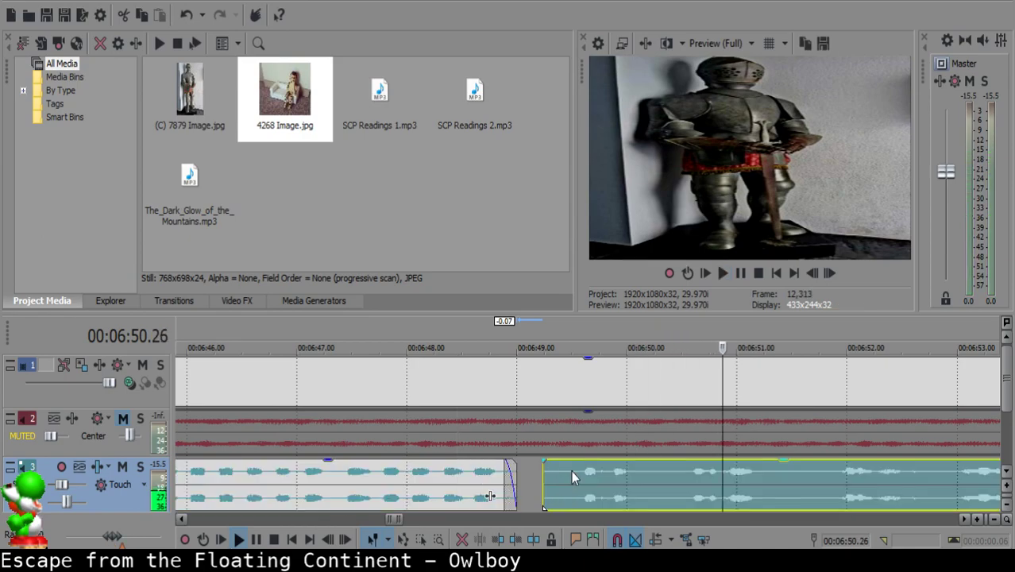
click(546, 468)
drag(592, 471, 572, 479)
click(446, 471)
key(space)
key(Return)
click(445, 483)
key(space)
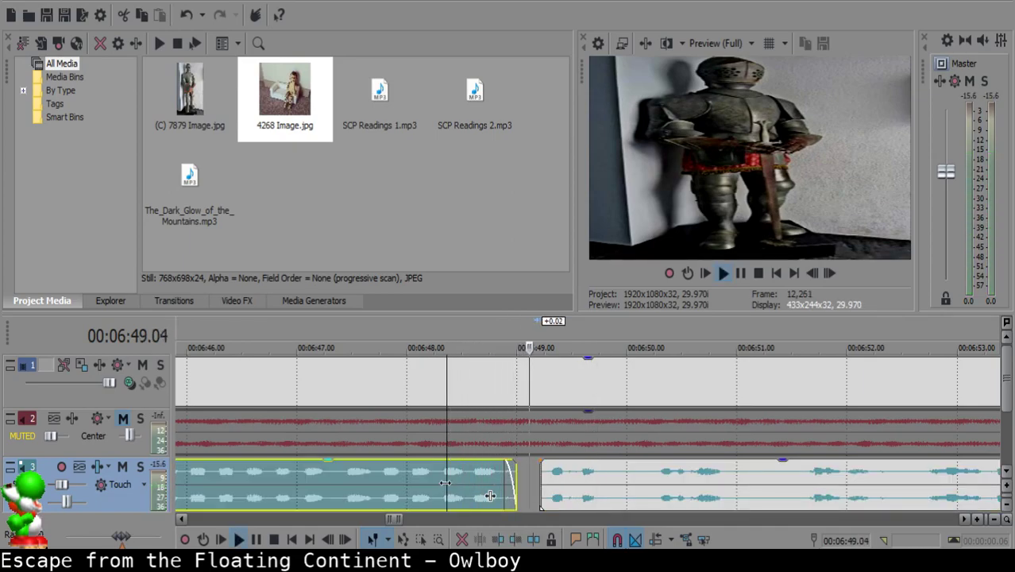
- Shift the remaining narration two frames later, one frame at a time, playing back the join after each shift
click(544, 488)
click(445, 486)
key(space)
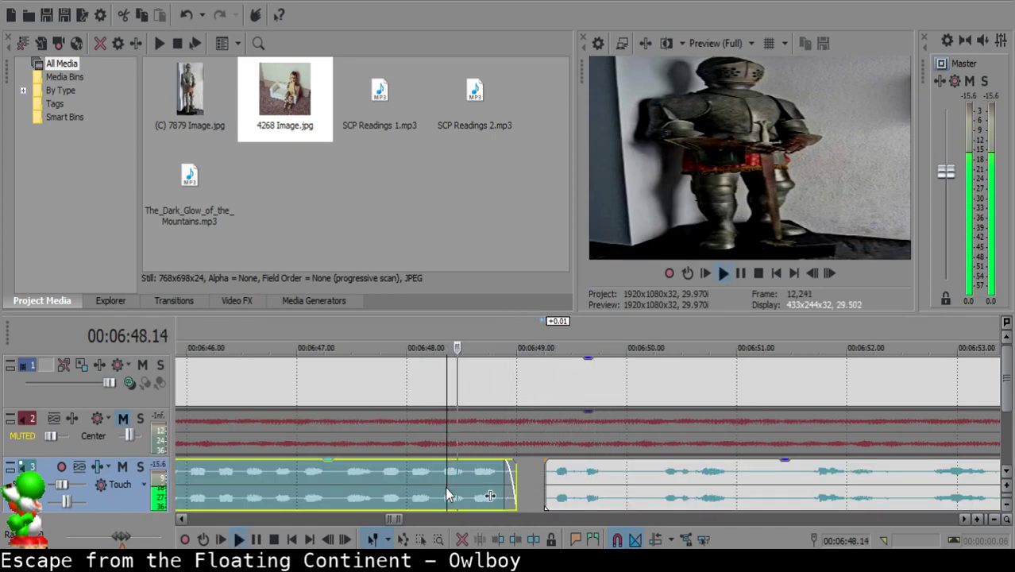
drag(578, 477, 581, 485)
click(441, 493)
key(space)
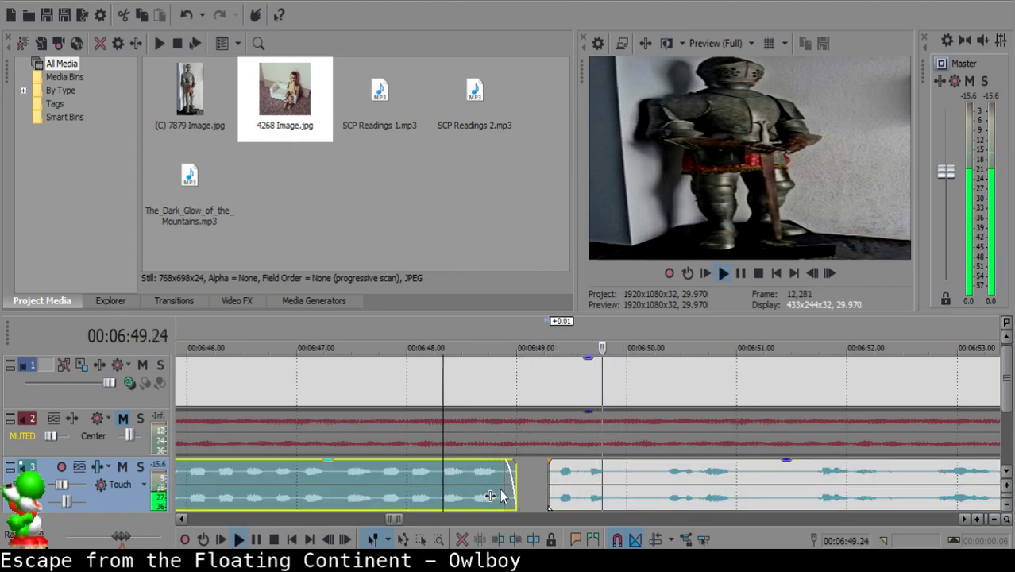
- Cut six frames out of the pause after about 00:06:49.28, close the gap and play back the join
click(615, 474)
key(s)
key(space)
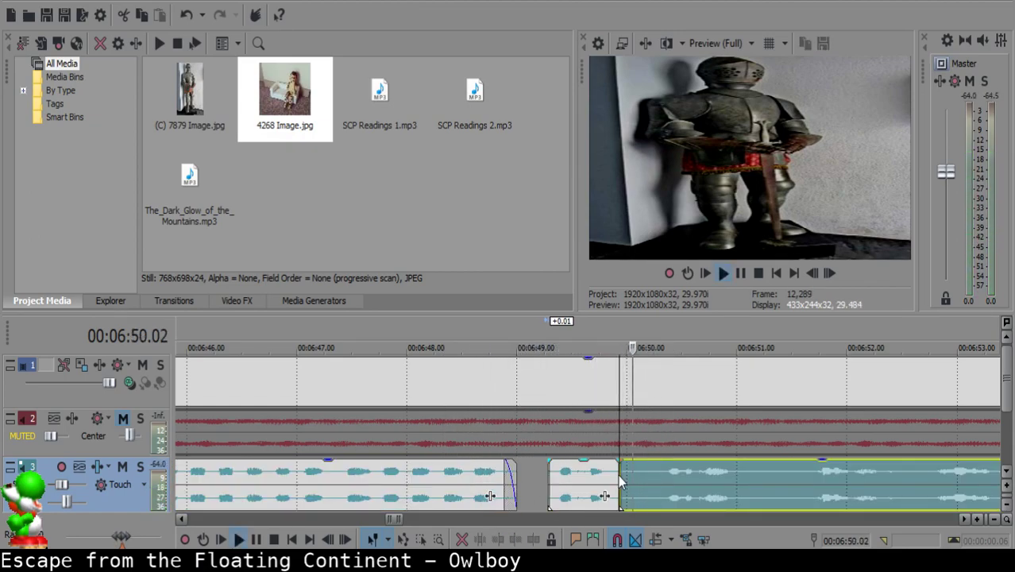
key(Return)
key(s)
click(624, 470)
key(Delete)
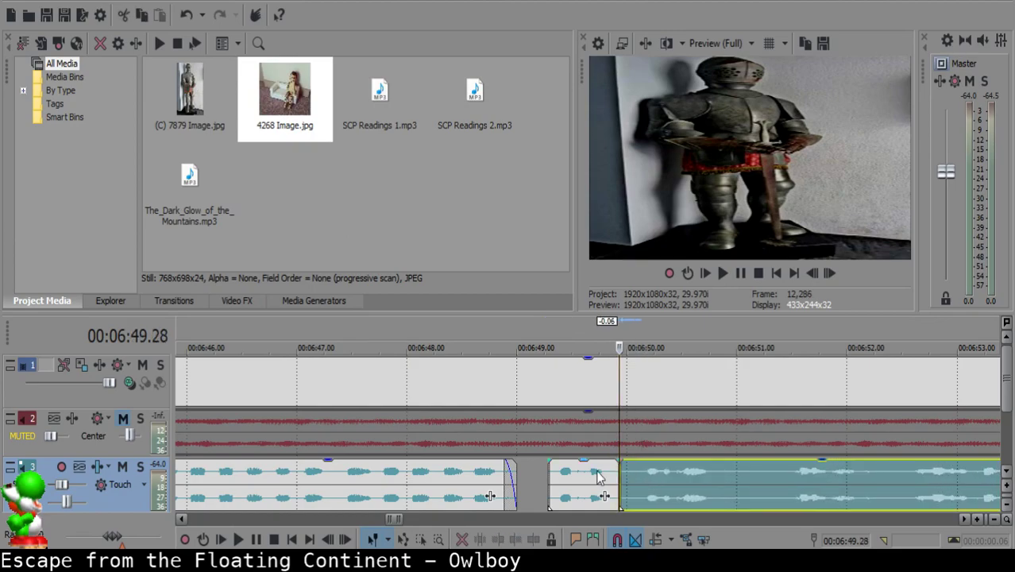
click(577, 470)
key(space)
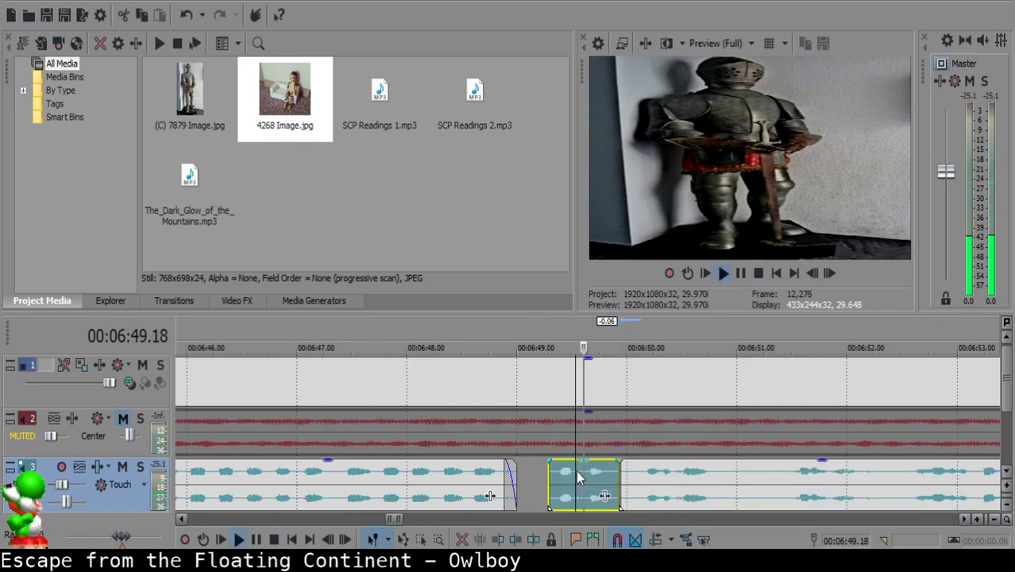
- Cut out the pause just before 00:06:51.00, pull the remaining narration ten frames earlier and play back the join
click(733, 471)
key(s)
key(Return)
key(s)
click(734, 470)
key(Delete)
drag(809, 471, 766, 471)
click(678, 476)
key(space)
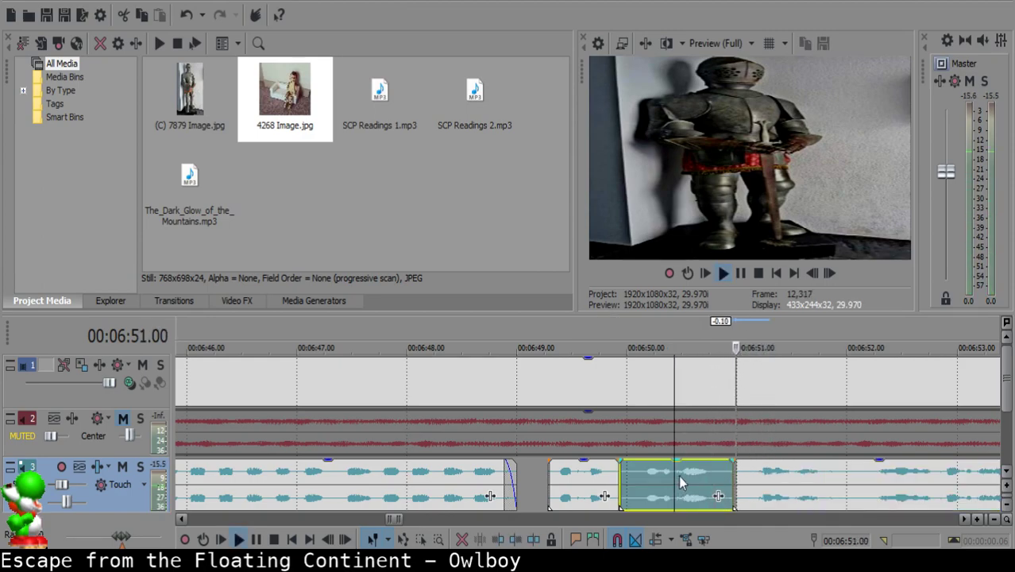
- Trim the silence before the next phrase, set the remaining narration to start at about 00:06:51.02 and play back the join
click(535, 479)
key(space)
key(s)
click(529, 478)
key(Delete)
mouse_move(551, 474)
mouse_down()
mouse_move(534, 474)
mouse_move(545, 476)
mouse_up()
click(457, 474)
key(space)
key(Return)
click(461, 476)
key(space)
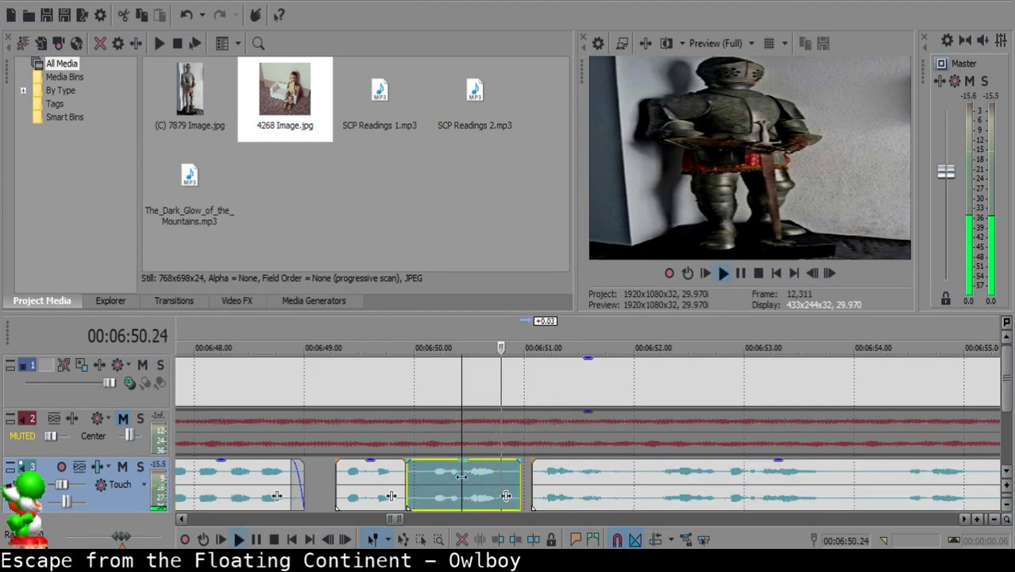
- Shift the remaining narration about two frames later to start at about 00:06:51.04 and play back the join
click(438, 482)
key(space)
drag(621, 485, 629, 484)
click(436, 487)
key(space)
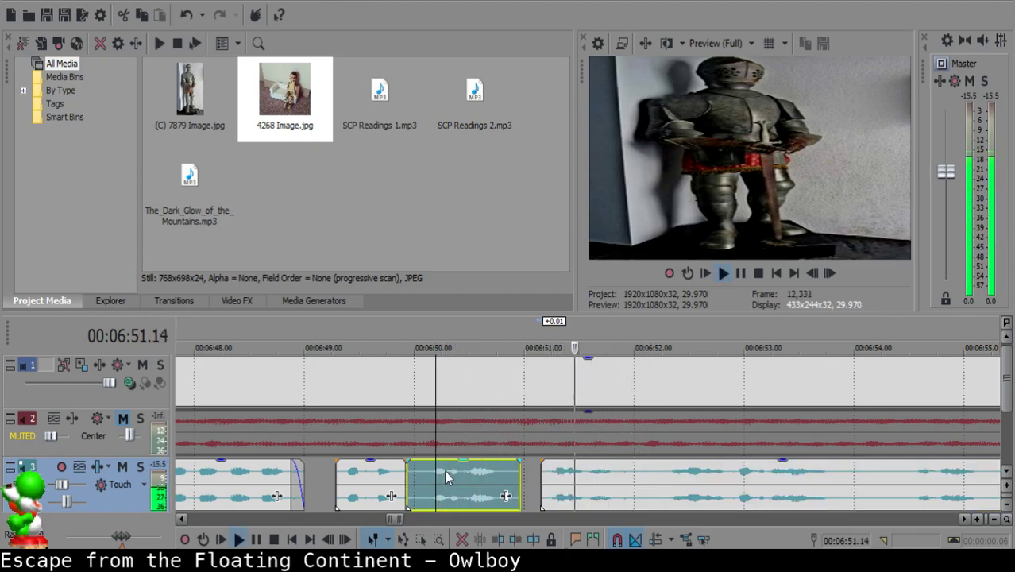
- Cut out the pause after 00:06:52.00, pull the remaining narration five frames earlier and play back the join
click(633, 479)
key(s)
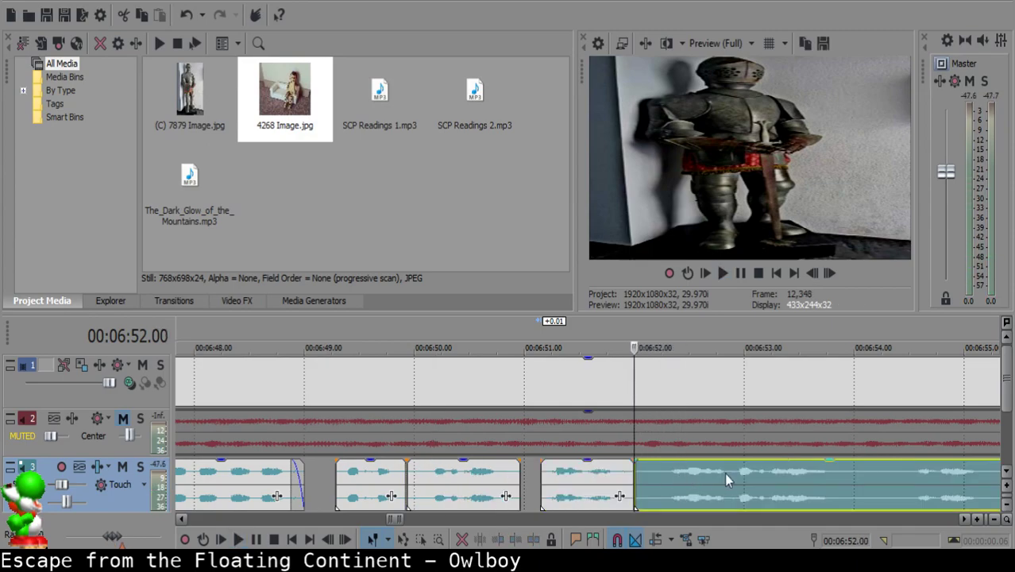
click(465, 467)
key(s)
click(448, 464)
key(Delete)
drag(492, 473, 474, 468)
click(400, 477)
key(space)
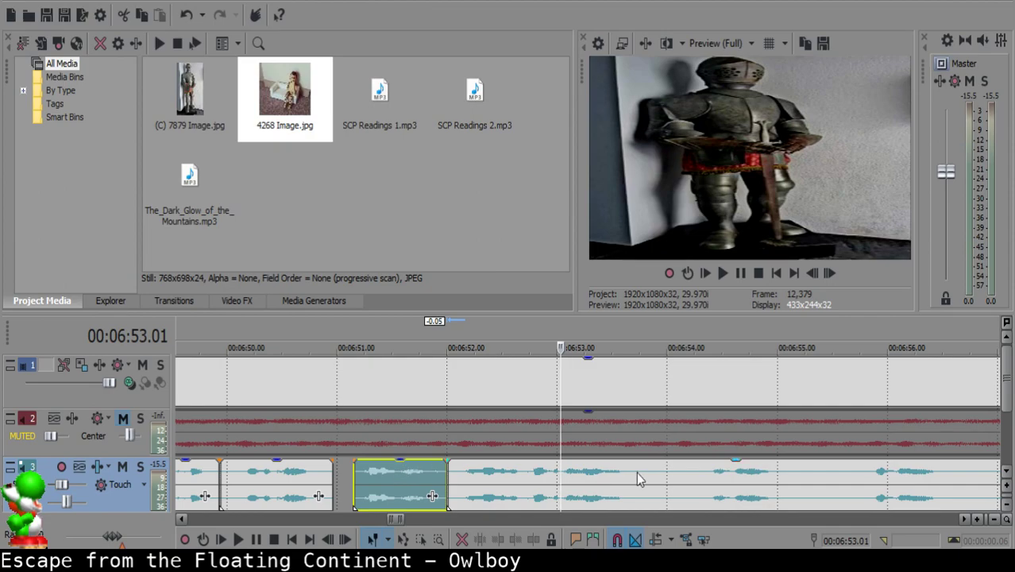
- Delete the unwanted narration from about 00:06:53.23 to 00:06:58.16 and bring the final phrase forward
scroll(636, 471, down, 4)
scroll(645, 475, up, 3)
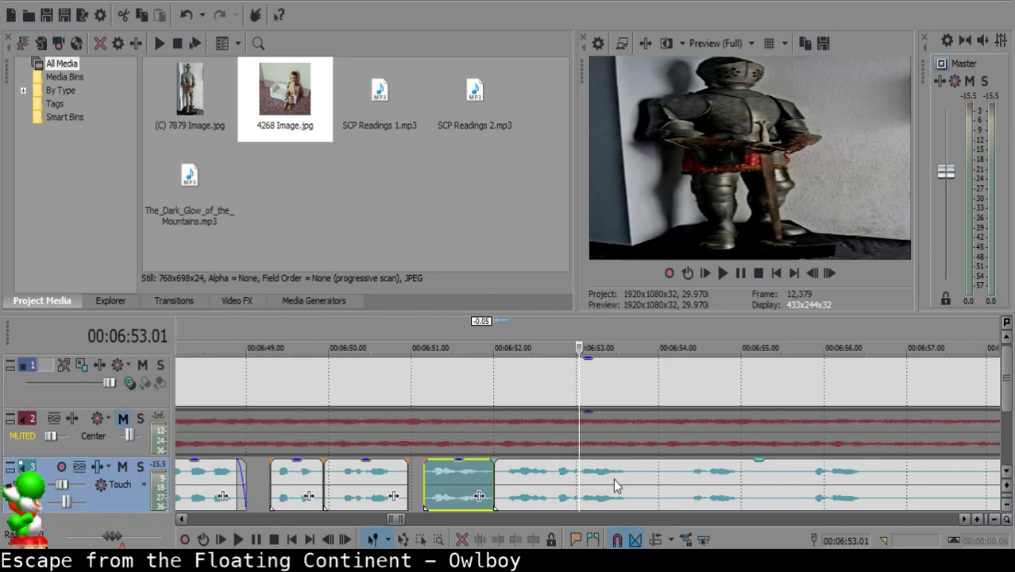
key(space)
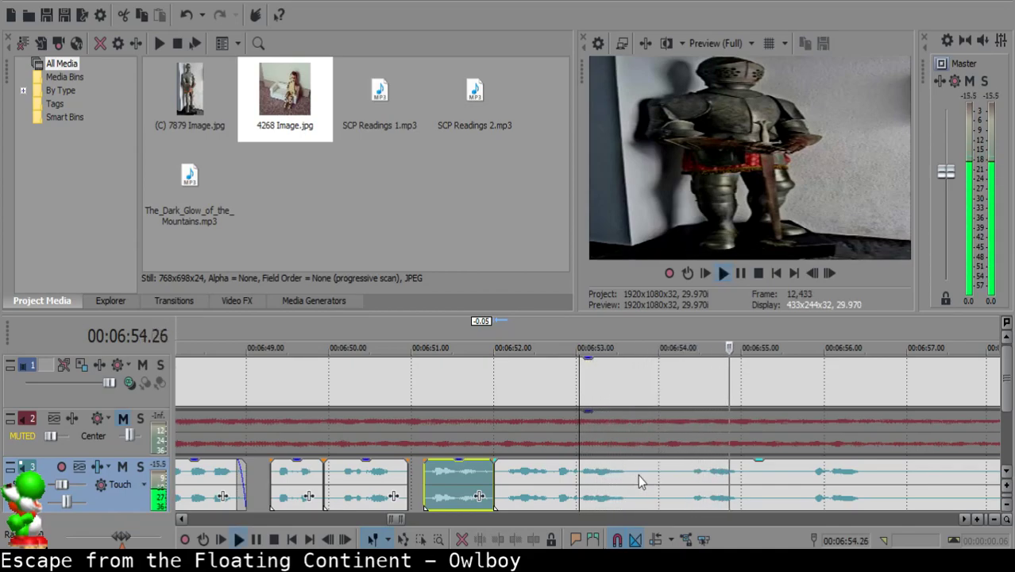
click(639, 476)
key(s)
scroll(639, 476, down, 1)
click(776, 472)
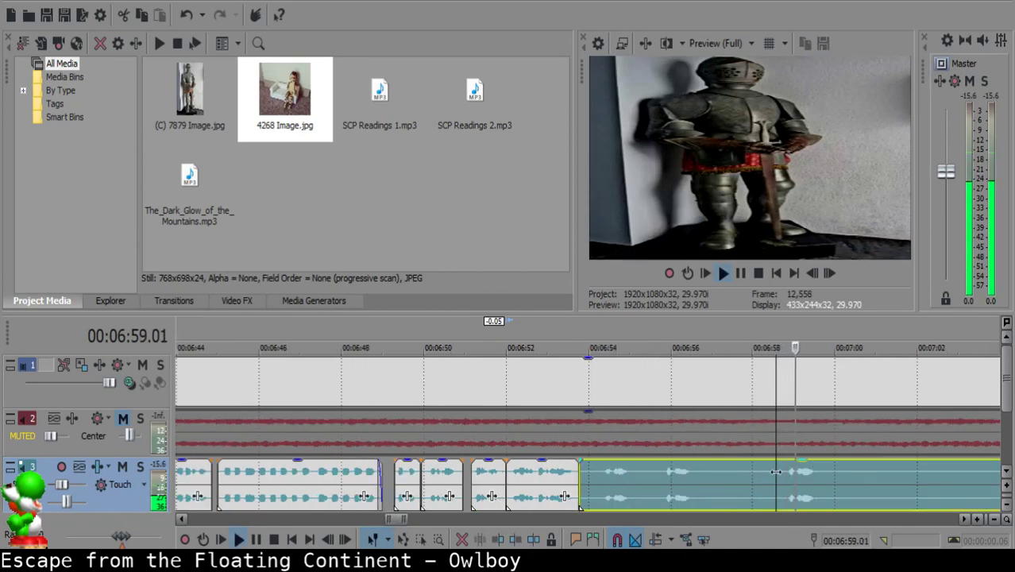
key(space)
key(s)
click(724, 481)
key(Delete)
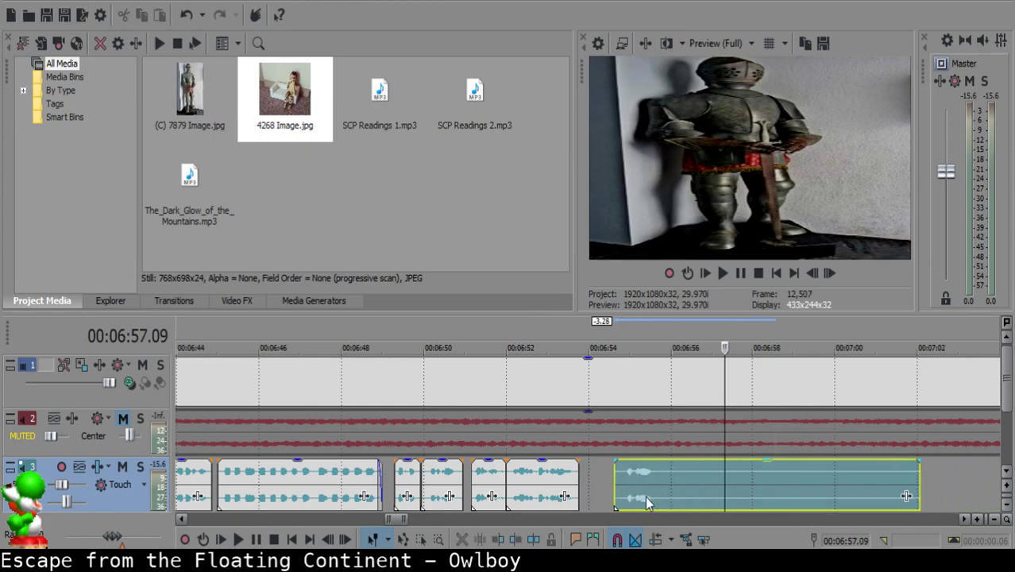
- Shift the final phrase two frames later to start at about 00:06:54.00 and play back the join
click(539, 477)
key(space)
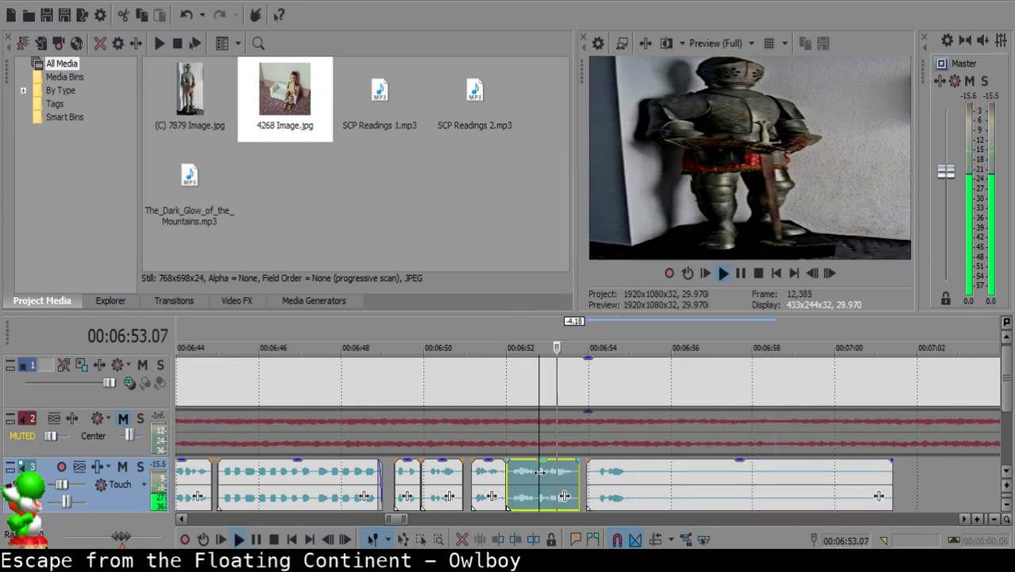
scroll(556, 476, down, 2)
scroll(576, 477, up, 4)
drag(575, 477, 576, 481)
click(420, 485)
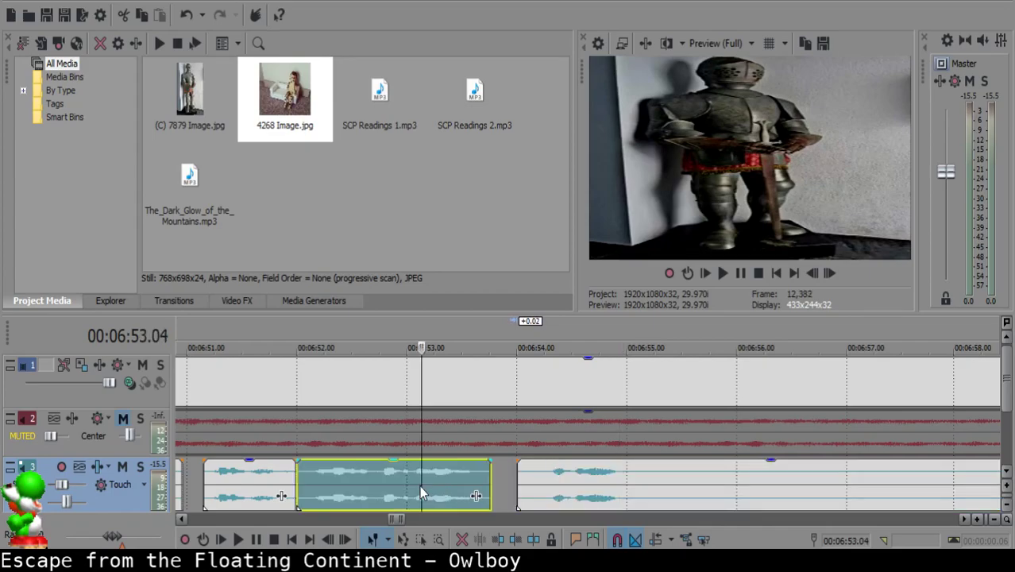
key(space)
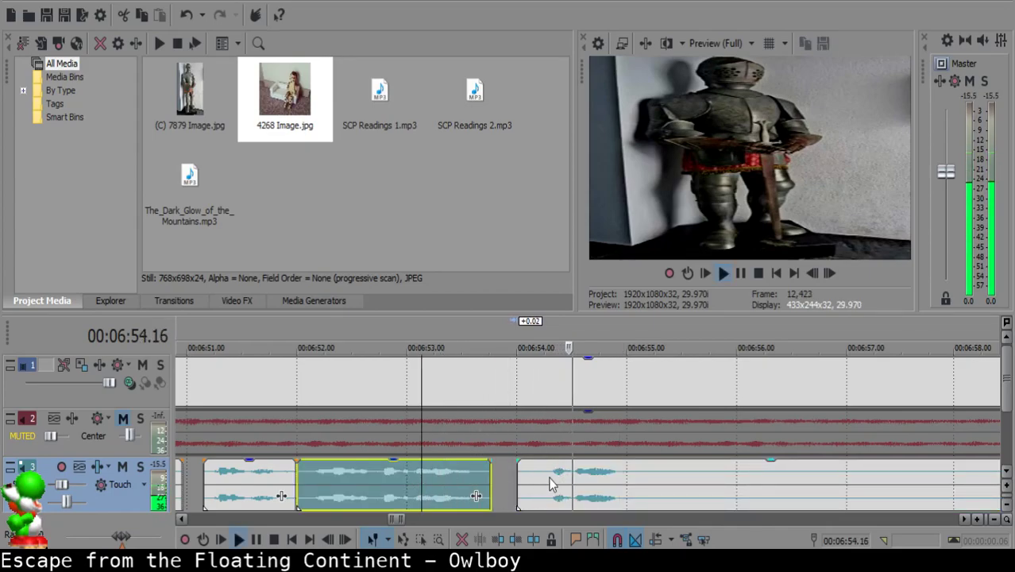
- Split all three tracks at 00:06:55.02, after the final phrase, and delete the leftover narration on track 3
click(632, 482)
key(space)
key(space)
key(space)
key(s)
drag(631, 474, 645, 493)
drag(633, 408, 631, 409)
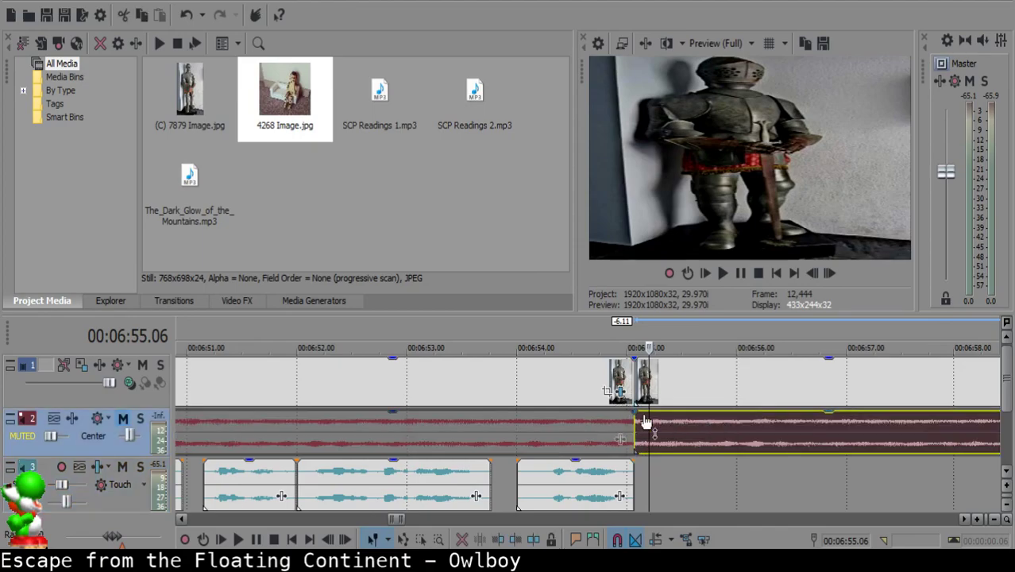
- Split the music and the image at about 00:06:55.19 and delete everything after that point on tracks 1 and 2
click(696, 417)
key(s)
click(695, 382)
key(s)
click(729, 426)
key(Delete)
click(782, 389)
key(Delete)
- Extend the closing image and music pieces to 00:07:05.03, ten seconds past the end of the narration
double_click(670, 375)
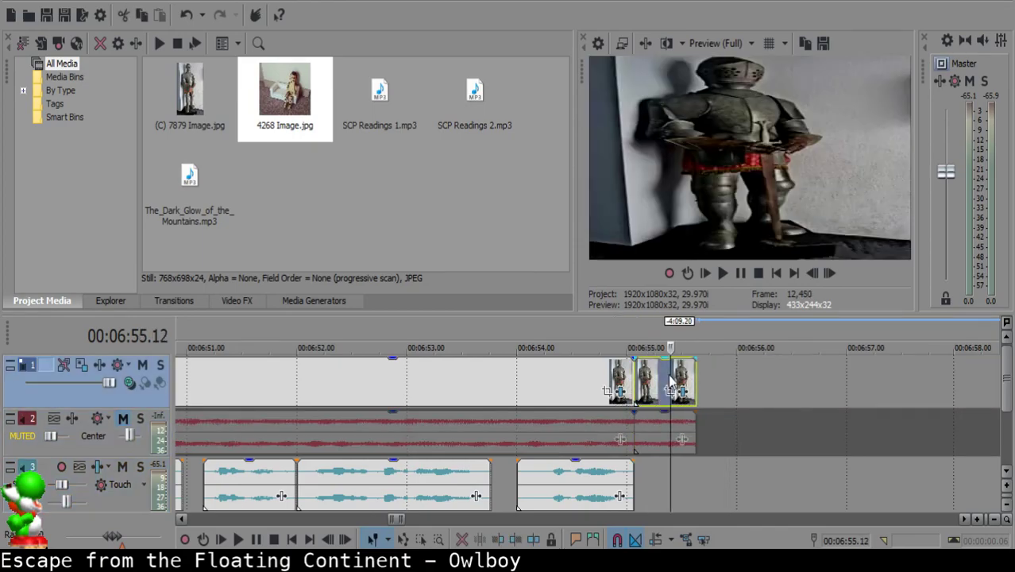
drag(695, 382, 957, 435)
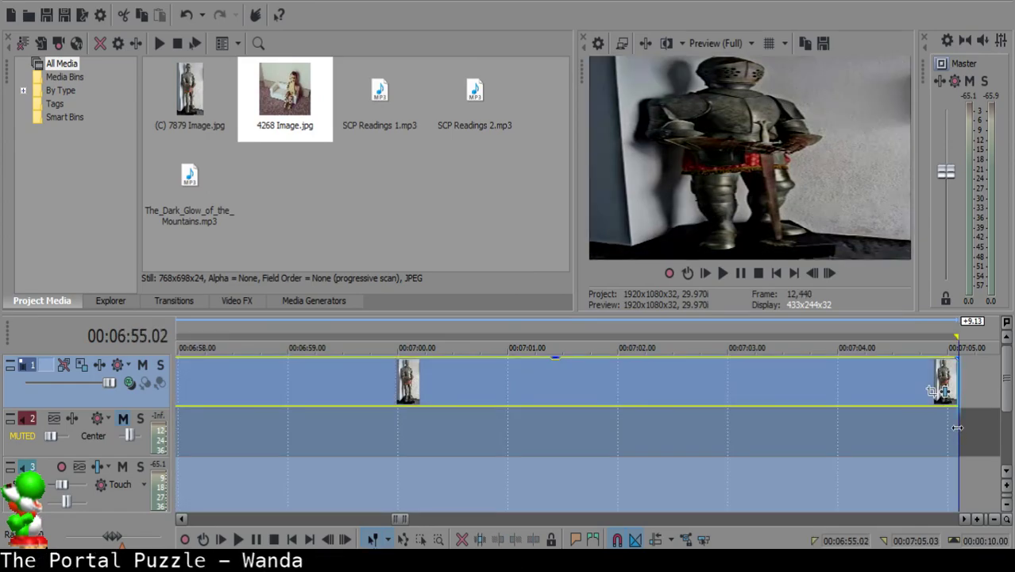
click(958, 427)
- Fade out the closing image and music pieces over their full ten seconds
scroll(958, 427, down, 4)
mouse_move(383, 419)
mouse_down()
mouse_move(580, 429)
mouse_move(374, 411)
mouse_up()
drag(580, 354, 290, 389)
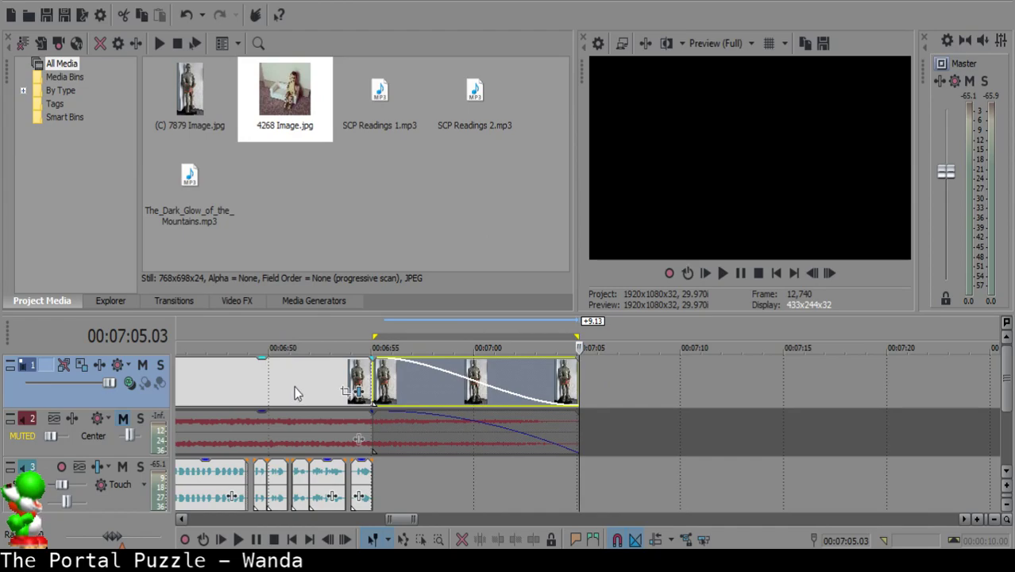
- Mark a region over the whole armour-image section, 00:03:48.09 long and ending at 00:07:05.03, and unmute the music track
click(443, 387)
scroll(446, 388, down, 5)
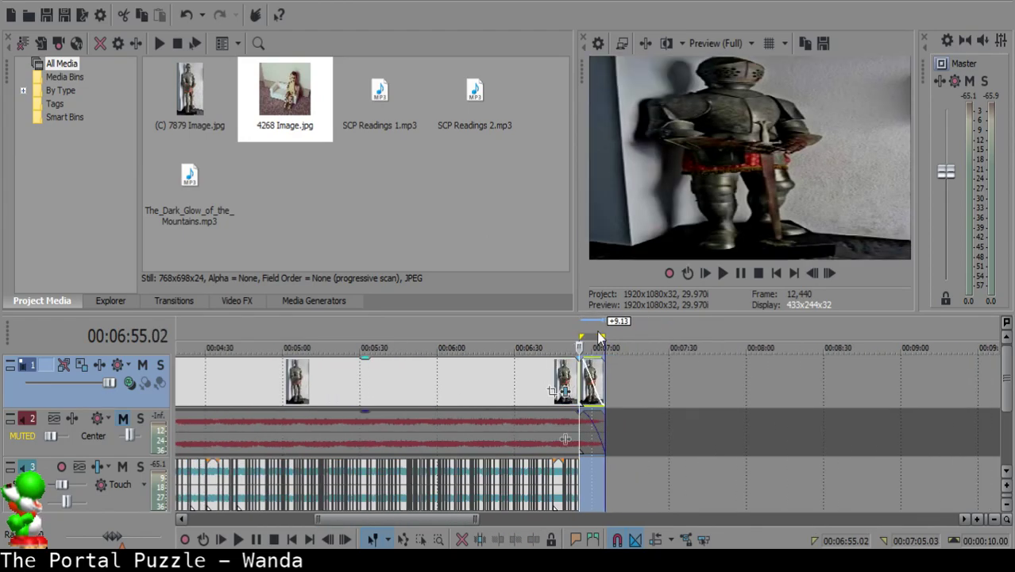
click(188, 338)
drag(186, 336, 250, 384)
key(r)
click(227, 383)
click(122, 418)
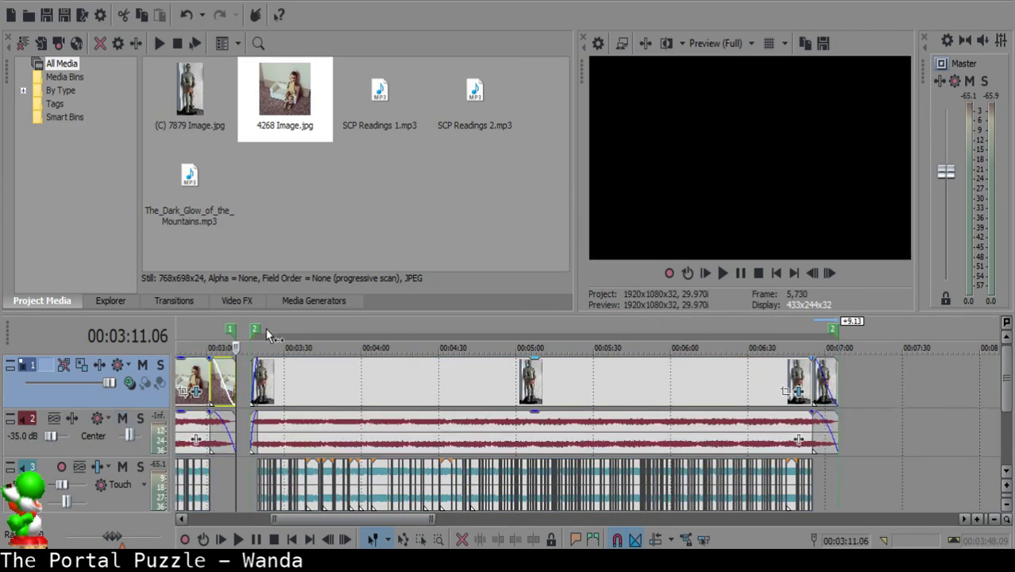